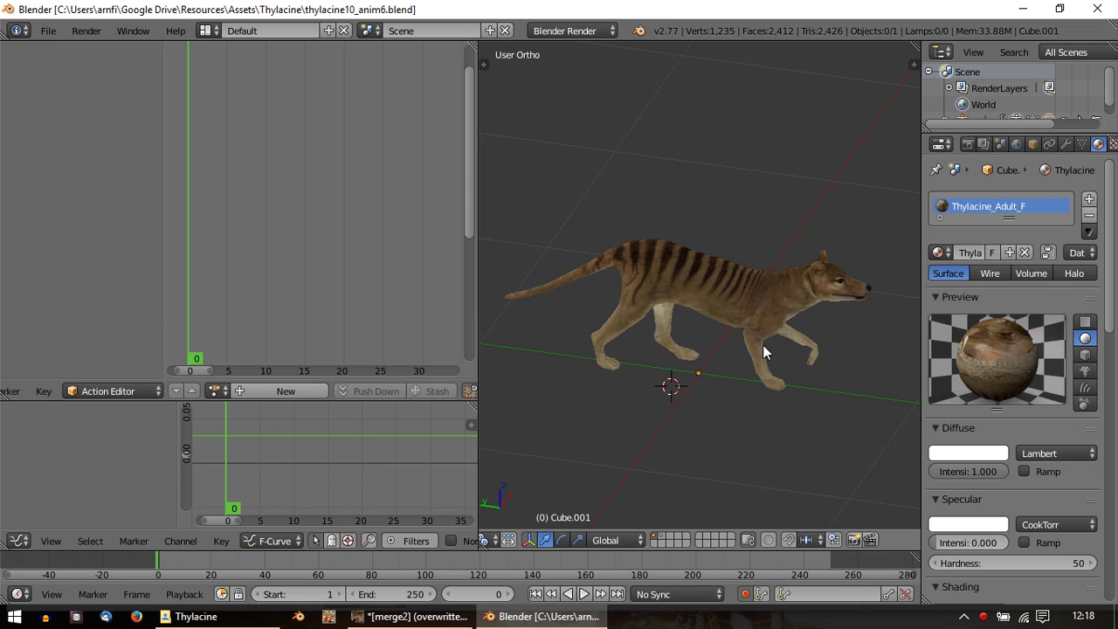
# Step: Widen the 3D viewport by shrinking the animation editors beside it, and bring the thylacine's front half into view
pyautogui.keyDown('shift'); pyautogui.moveTo(762, 325); pyautogui.dragTo(726, 352, button='middle'); pyautogui.keyUp('shift')
pyautogui.scroll(4, 825, 350)
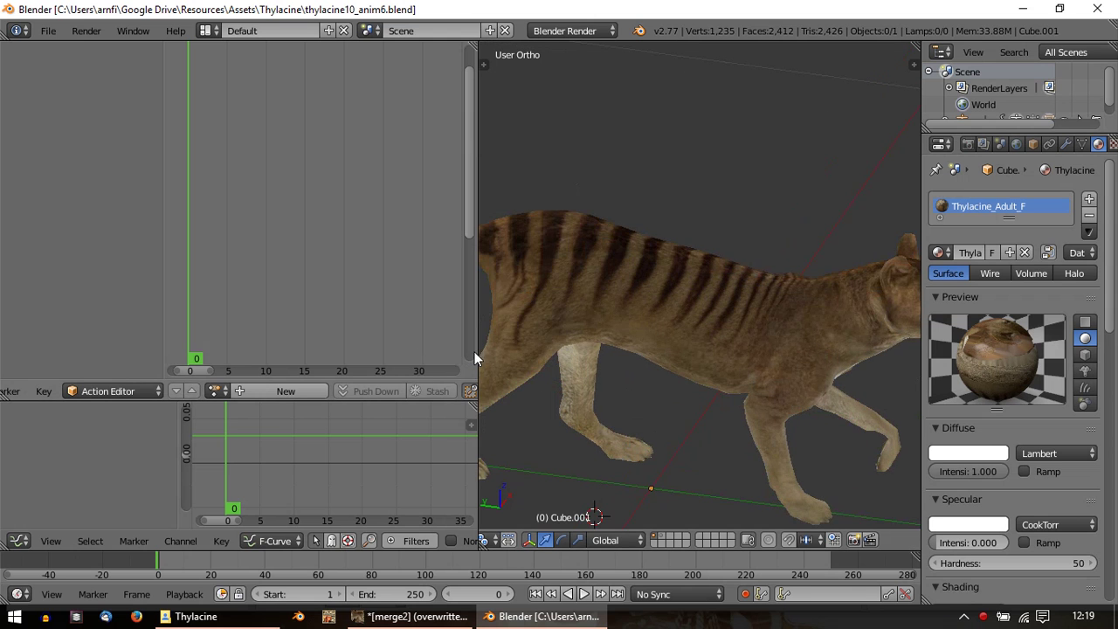
pyautogui.moveTo(479, 352); pyautogui.dragTo(165, 345)
pyautogui.keyDown('shift'); pyautogui.moveTo(615, 317); pyautogui.dragTo(454, 292, button='middle'); pyautogui.keyUp('shift')
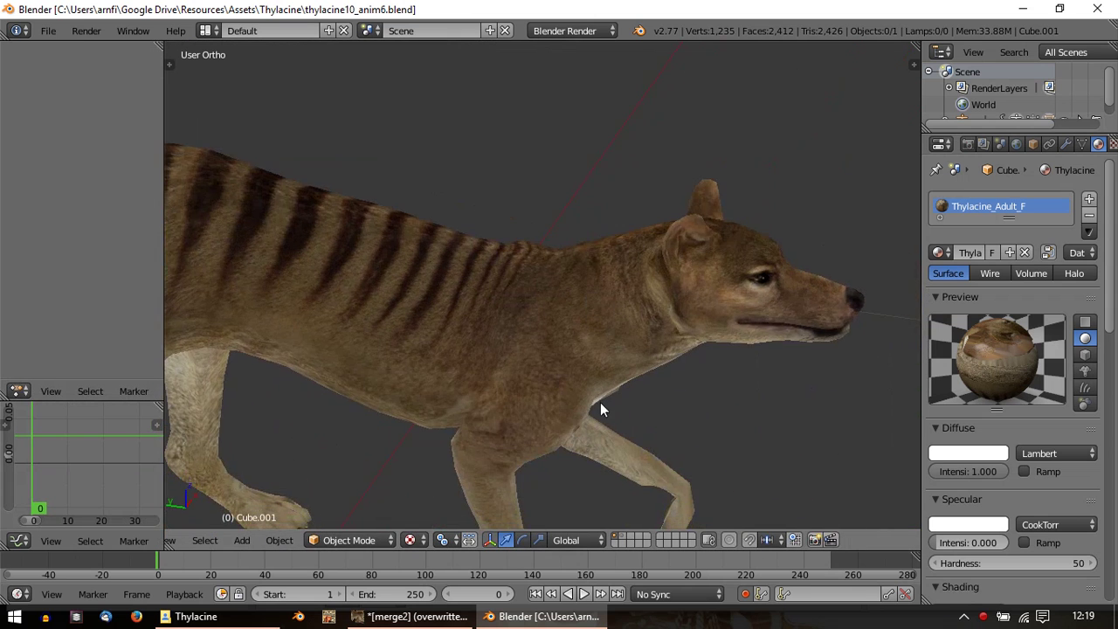
# Step: Examine the thylacine's texture on both flanks, then closely around the cheek, jaw and neck
pyautogui.moveTo(600, 401); pyautogui.dragTo(689, 289, button='middle')
pyautogui.scroll(-1, 619, 369)
pyautogui.scroll(-1, 690, 301)
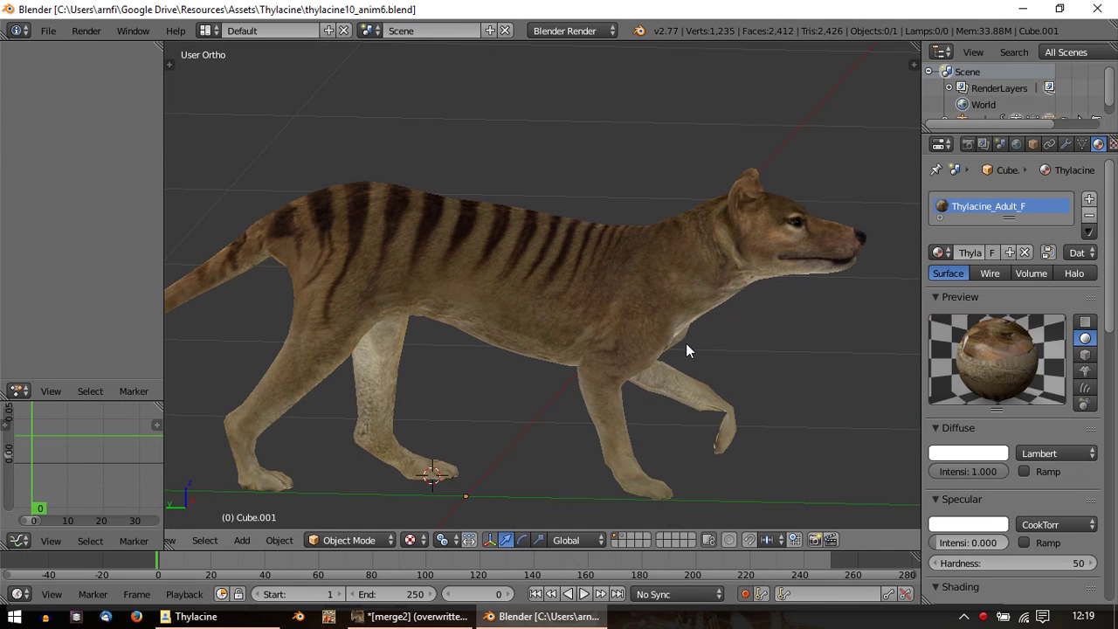
pyautogui.moveTo(736, 289); pyautogui.dragTo(462, 306, button='middle')
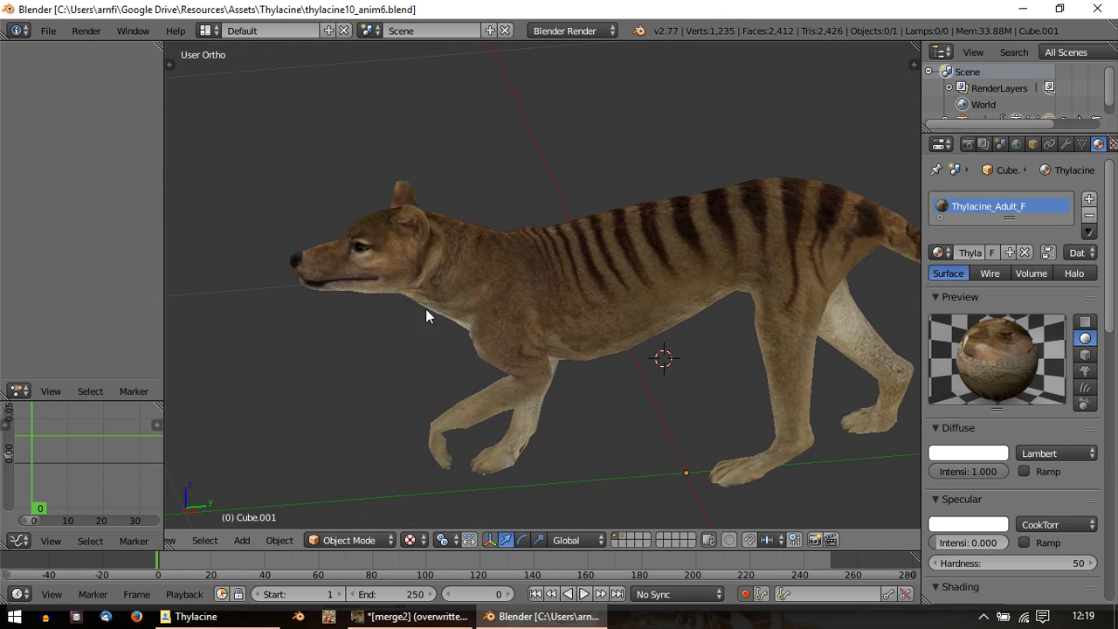
pyautogui.scroll(2, 394, 316)
pyautogui.keyDown('shift'); pyautogui.moveTo(357, 289); pyautogui.dragTo(442, 357, button='middle'); pyautogui.keyUp('shift')
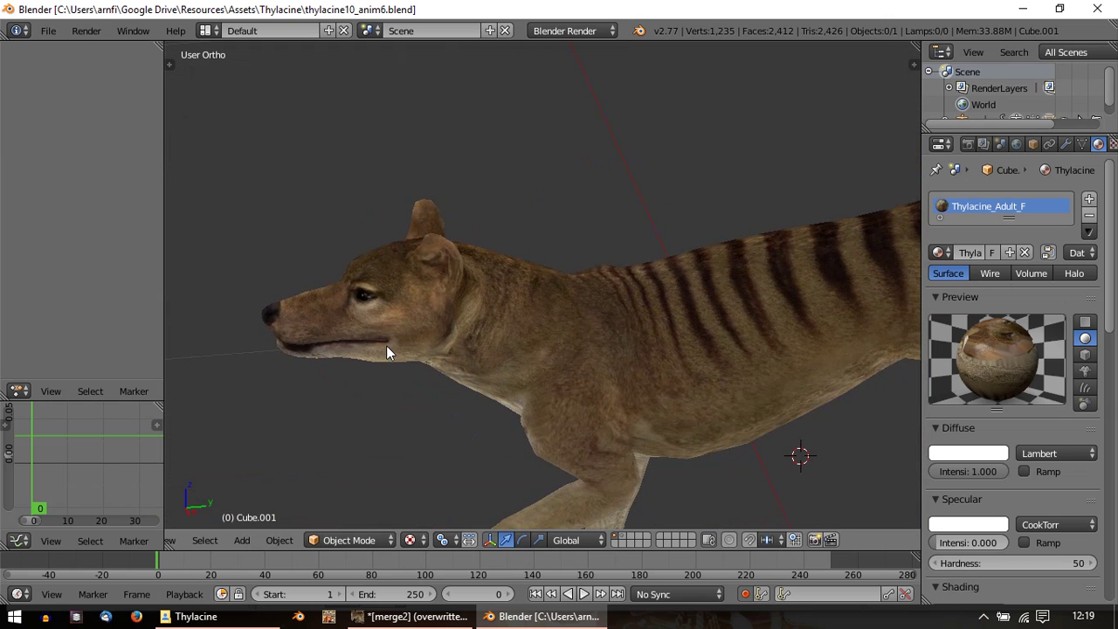
pyautogui.scroll(2, 388, 353)
pyautogui.keyDown('shift'); pyautogui.moveTo(375, 370); pyautogui.dragTo(548, 257, button='middle'); pyautogui.keyUp('shift')
pyautogui.scroll(2, 473, 370)
pyautogui.scroll(2, 493, 393)
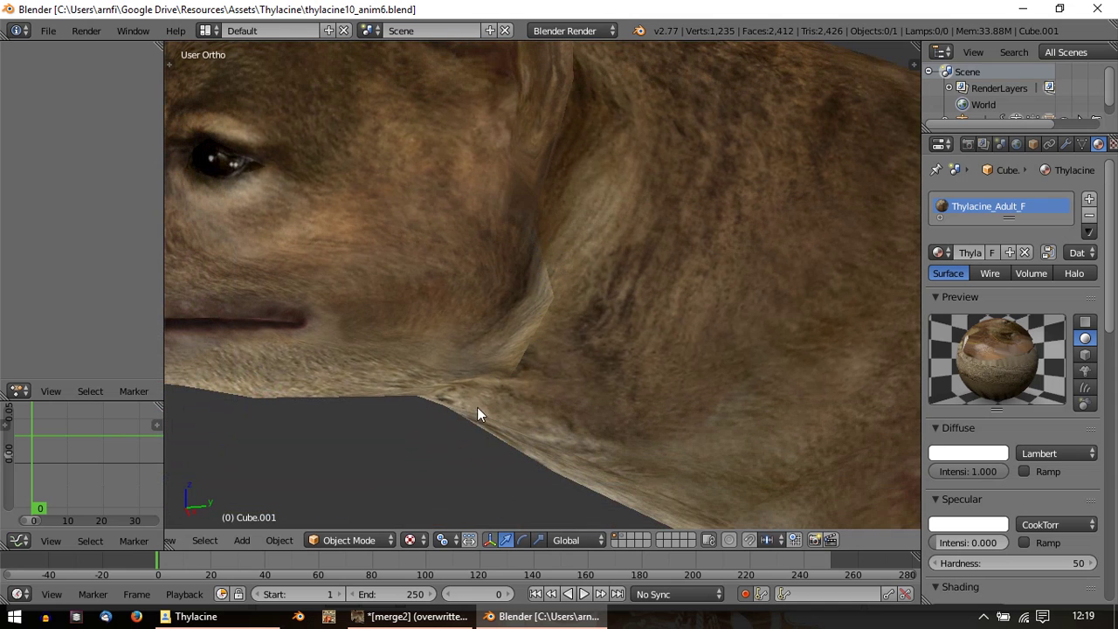
pyautogui.moveTo(477, 407); pyautogui.dragTo(365, 351, button='middle')
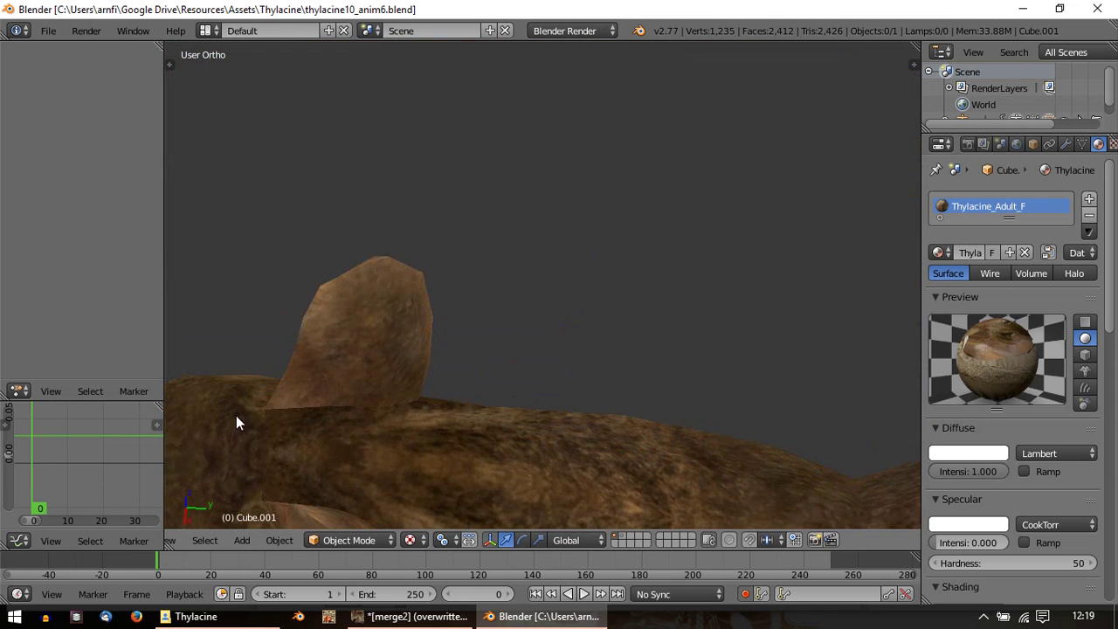
# Step: Examine the texture on the thylacine's neck, chest, underside and front paws
pyautogui.keyDown('shift'); pyautogui.moveTo(587, 415); pyautogui.dragTo(519, 206, button='middle'); pyautogui.keyUp('shift')
pyautogui.scroll(-8, 600, 322)
pyautogui.keyDown('shift'); pyautogui.moveTo(584, 389); pyautogui.dragTo(521, 257, button='middle'); pyautogui.keyUp('shift')
pyautogui.moveTo(559, 394); pyautogui.dragTo(587, 199, button='middle')
pyautogui.scroll(2, 574, 399)
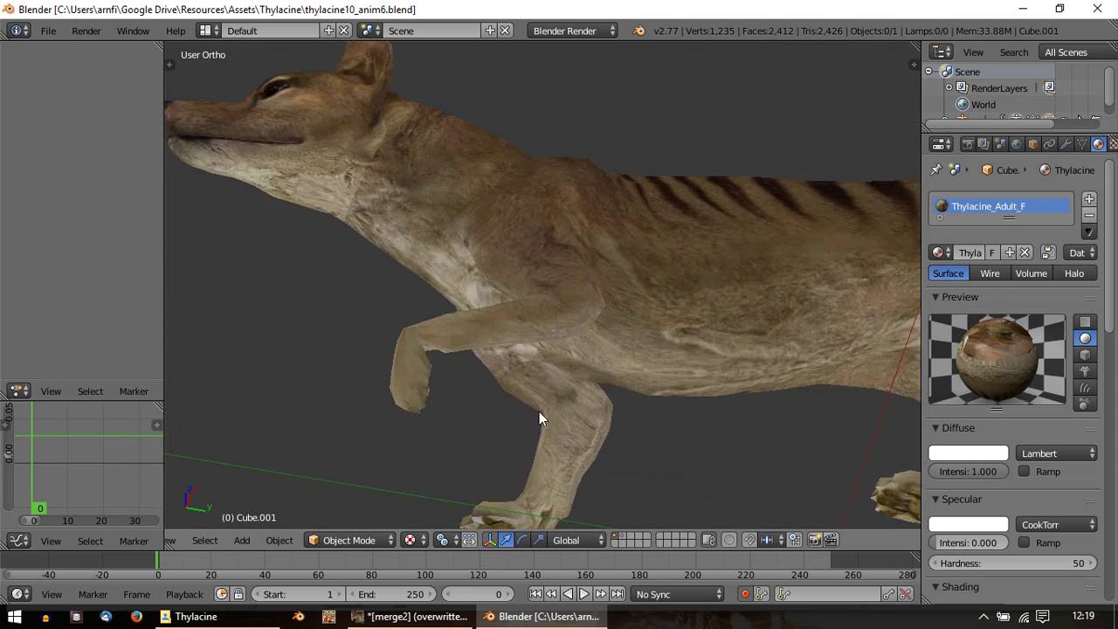
pyautogui.keyDown('shift'); pyautogui.moveTo(539, 411); pyautogui.dragTo(471, 209, button='middle'); pyautogui.keyUp('shift')
pyautogui.scroll(2, 379, 368)
pyautogui.moveTo(379, 368); pyautogui.dragTo(643, 252, button='middle')
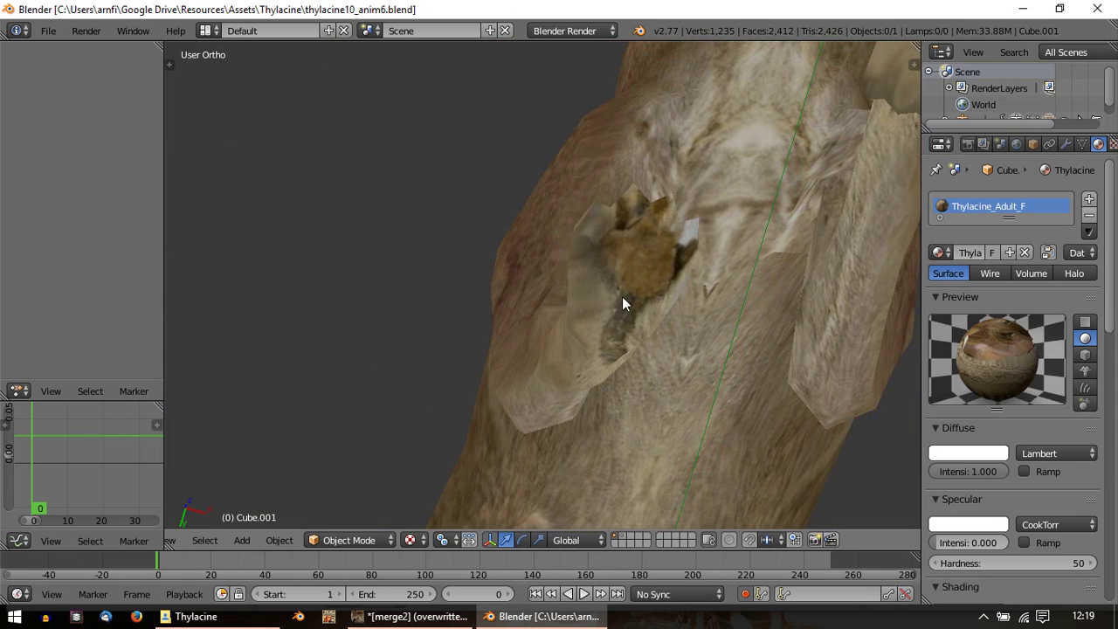
pyautogui.moveTo(622, 303); pyautogui.dragTo(583, 404, button='middle')
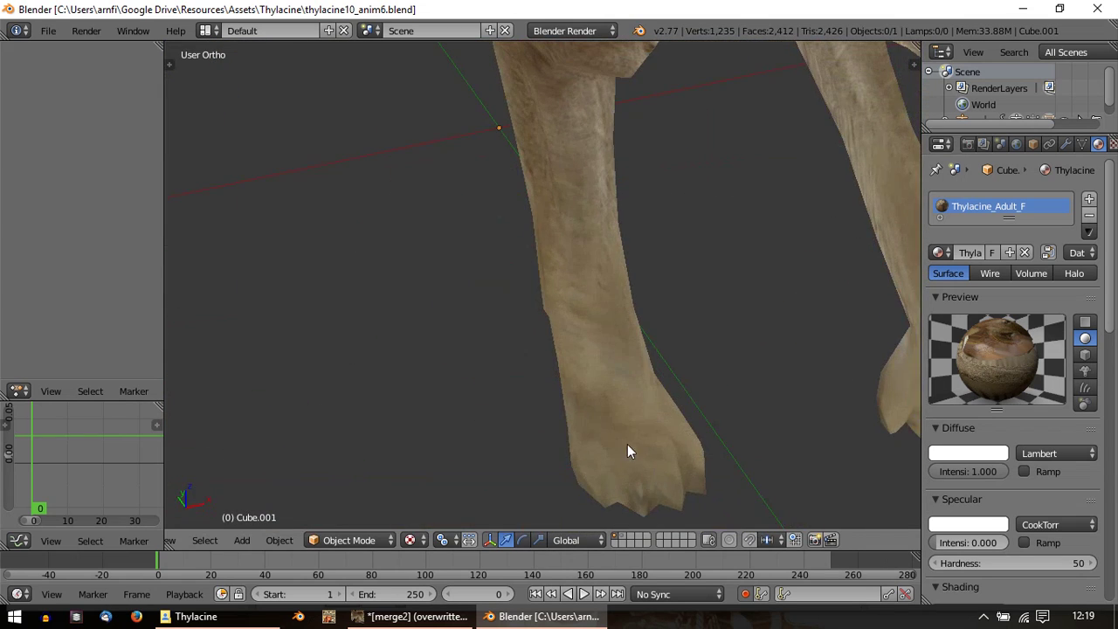
pyautogui.moveTo(627, 452); pyautogui.dragTo(695, 351, button='middle')
# Step: Enlarge the 3D viewport further and show the whole thylacine from its side, including the tail
pyautogui.scroll(-3, 684, 385)
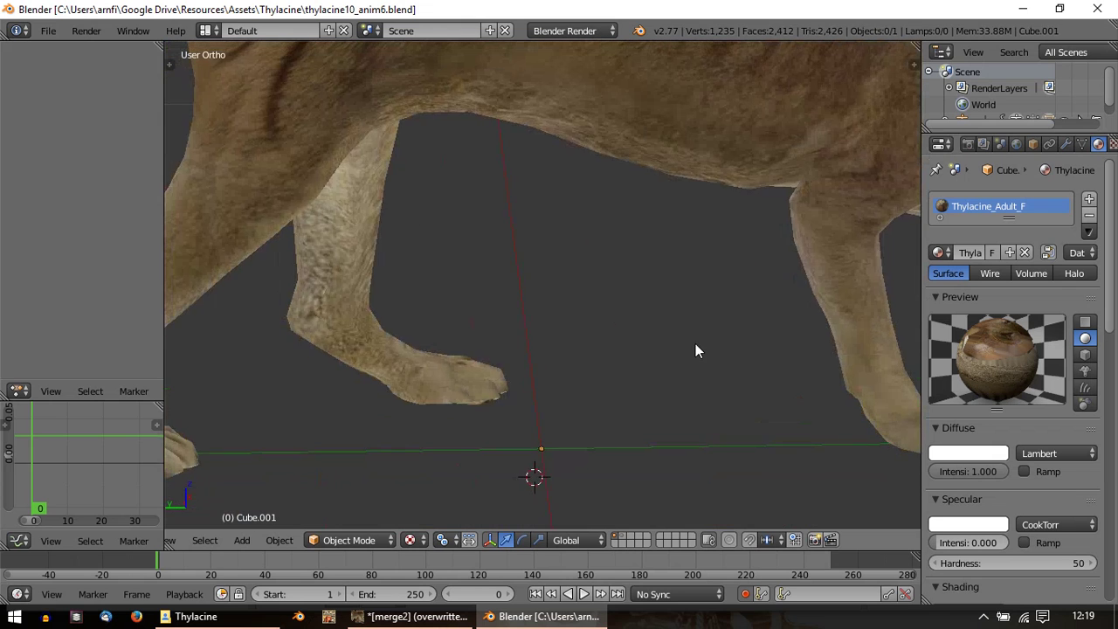
pyautogui.scroll(-3, 547, 355)
pyautogui.moveTo(547, 355); pyautogui.dragTo(490, 262, button='middle')
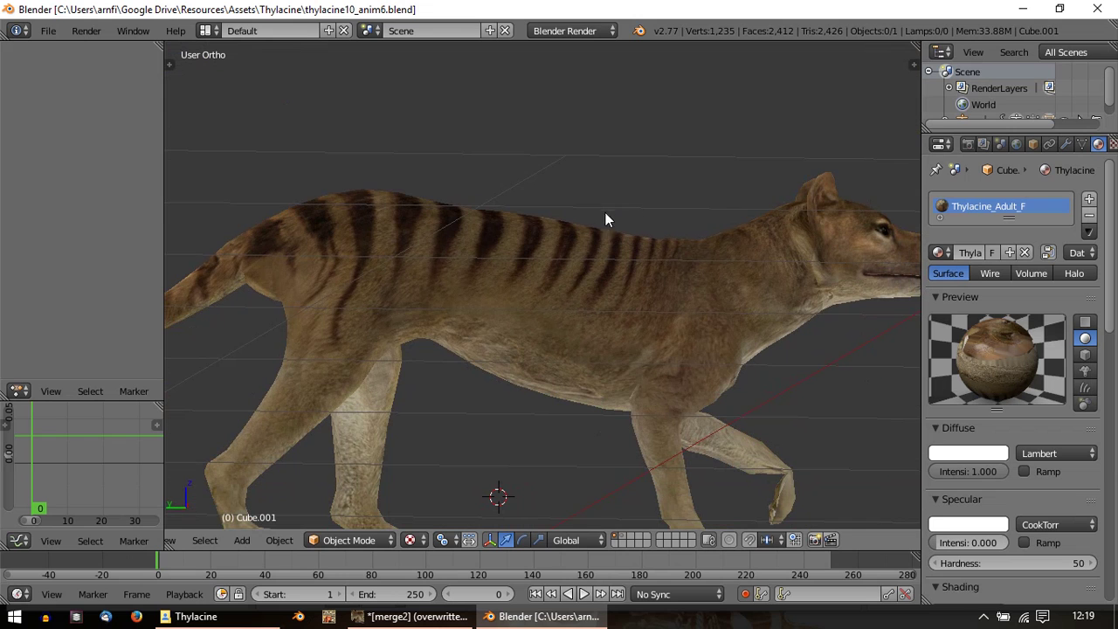
pyautogui.moveTo(605, 211); pyautogui.dragTo(708, 224, button='middle')
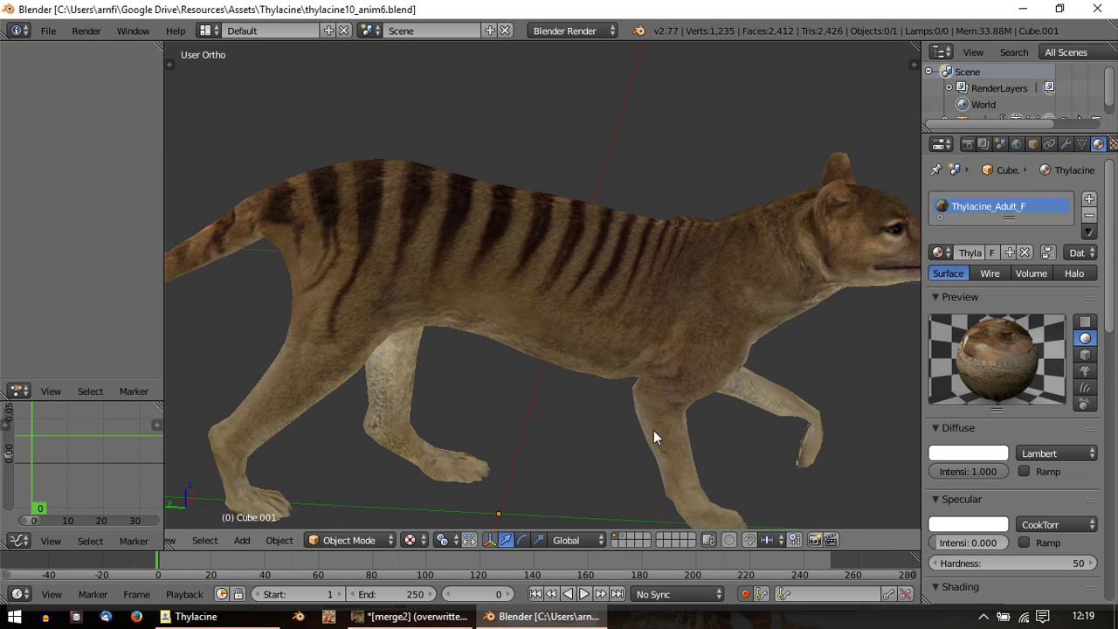
pyautogui.scroll(-3, 529, 317)
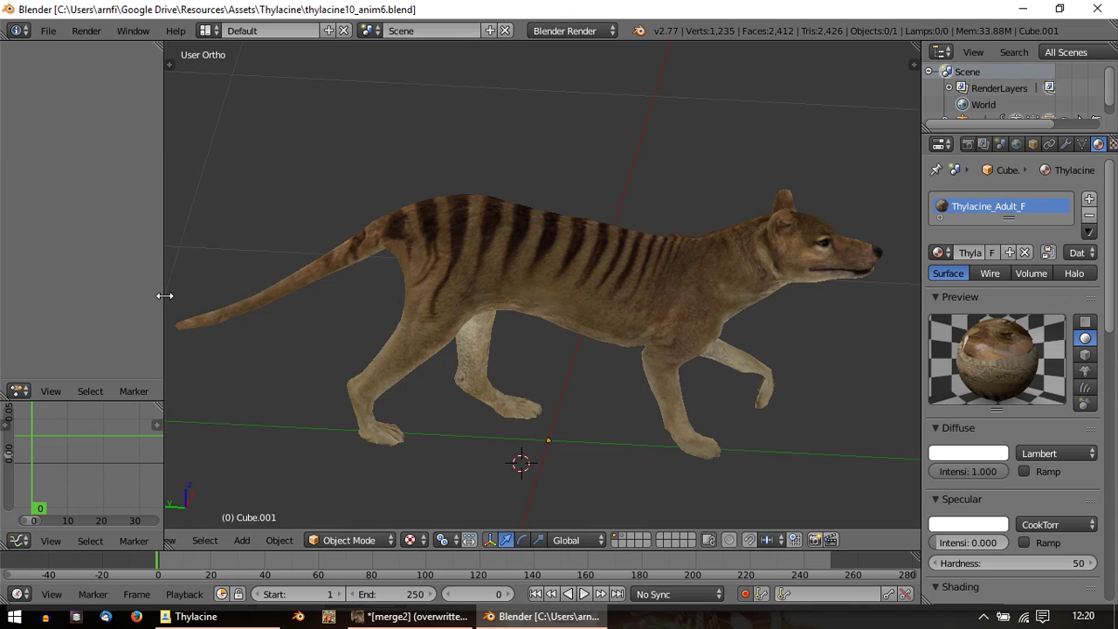
pyautogui.moveTo(165, 295); pyautogui.dragTo(87, 295)
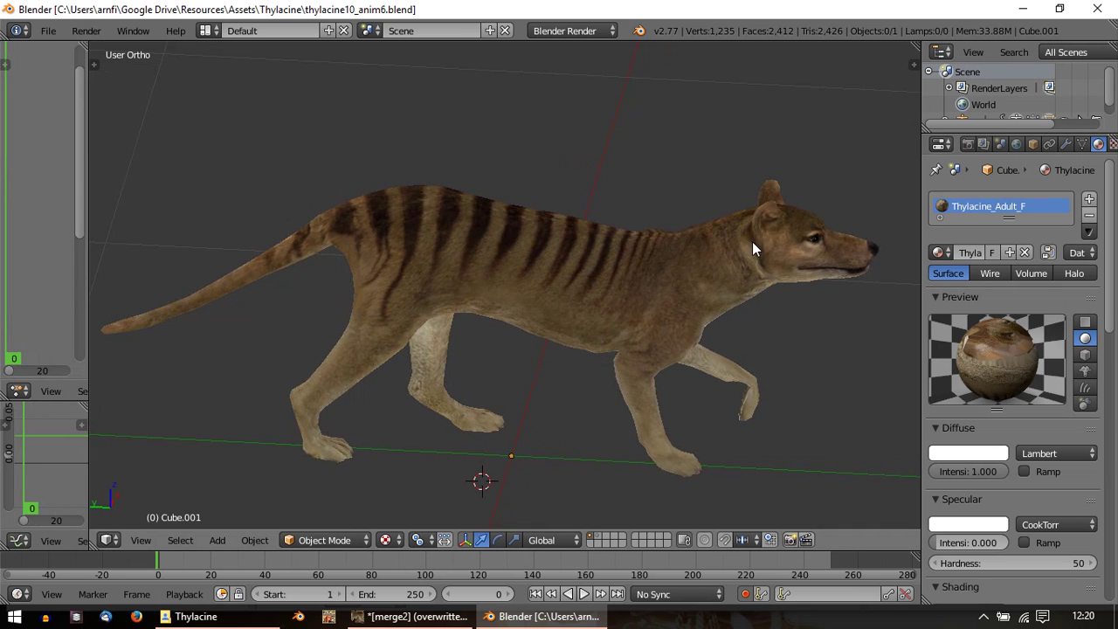
pyautogui.moveTo(752, 241); pyautogui.dragTo(790, 218, button='middle')
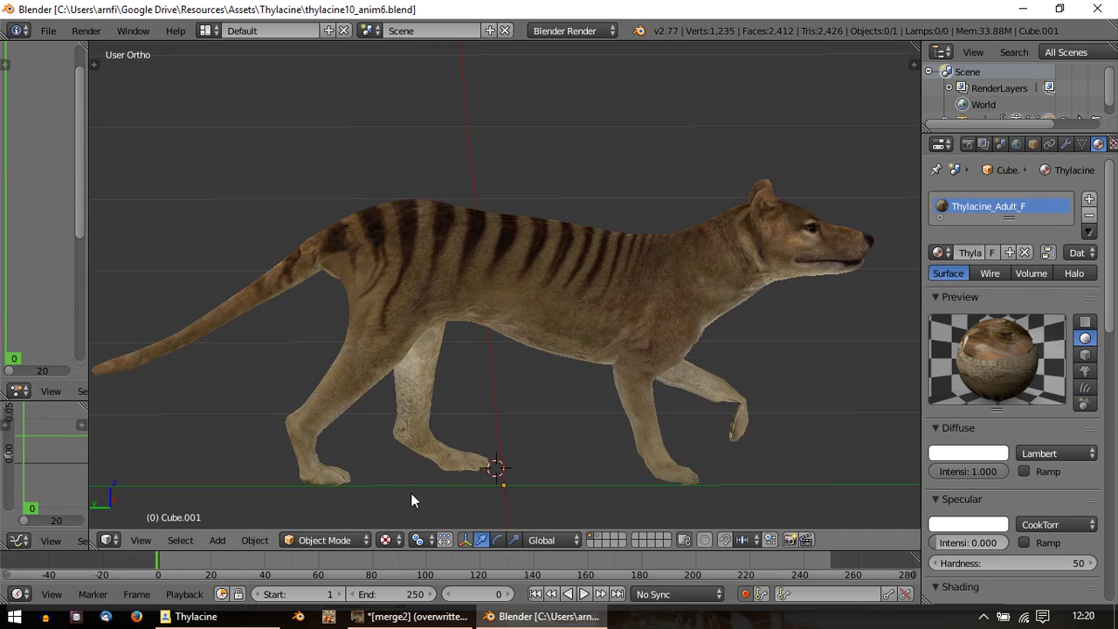
pyautogui.click(356, 539)
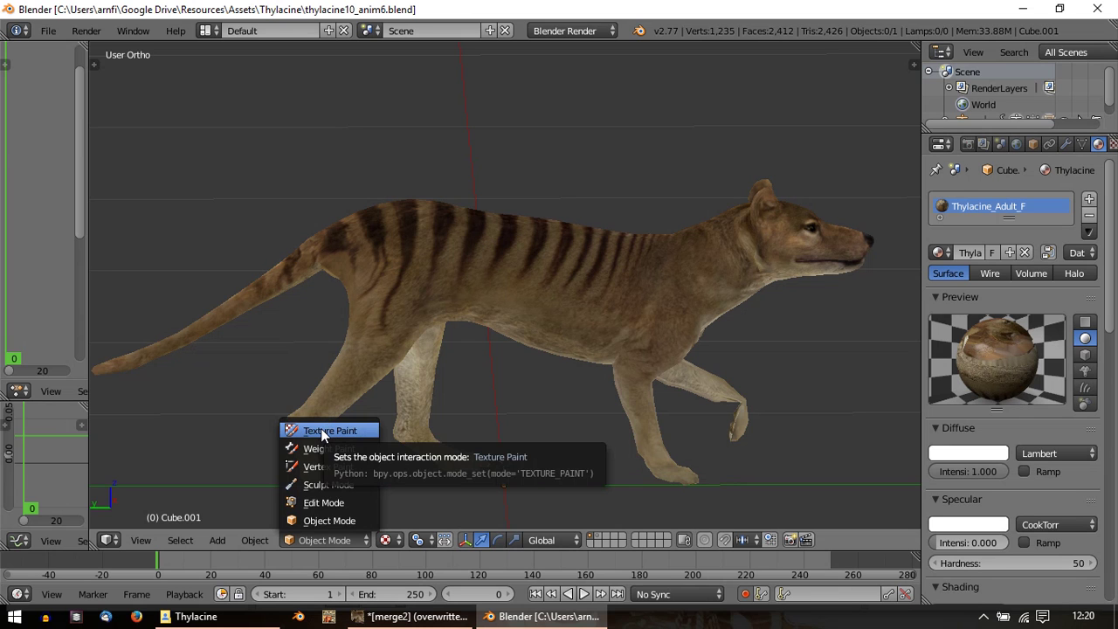
pyautogui.click(320, 430)
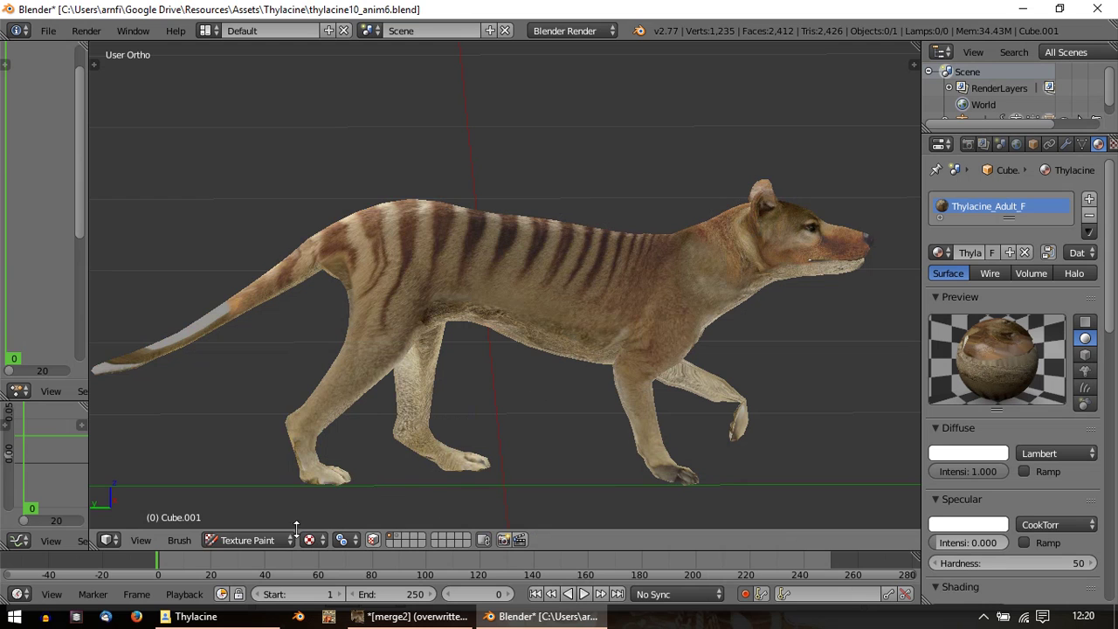
pyautogui.click(267, 539)
pyautogui.click(251, 521)
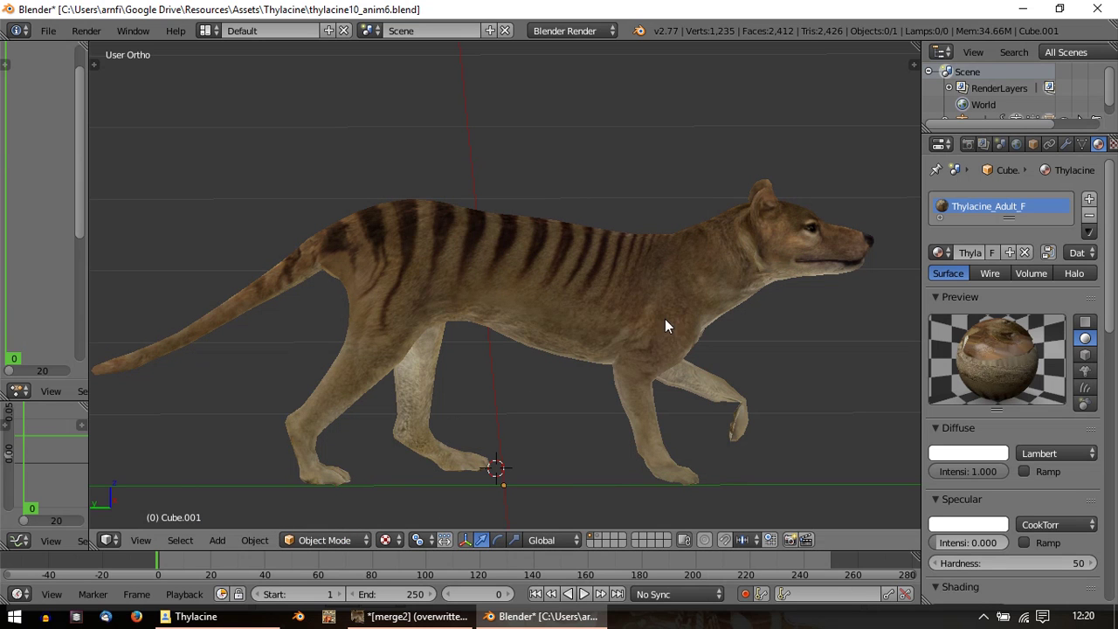
# Step: Load merge2.png from the bakes folder as the image of the thylacine material's texture
pyautogui.click(1113, 145)
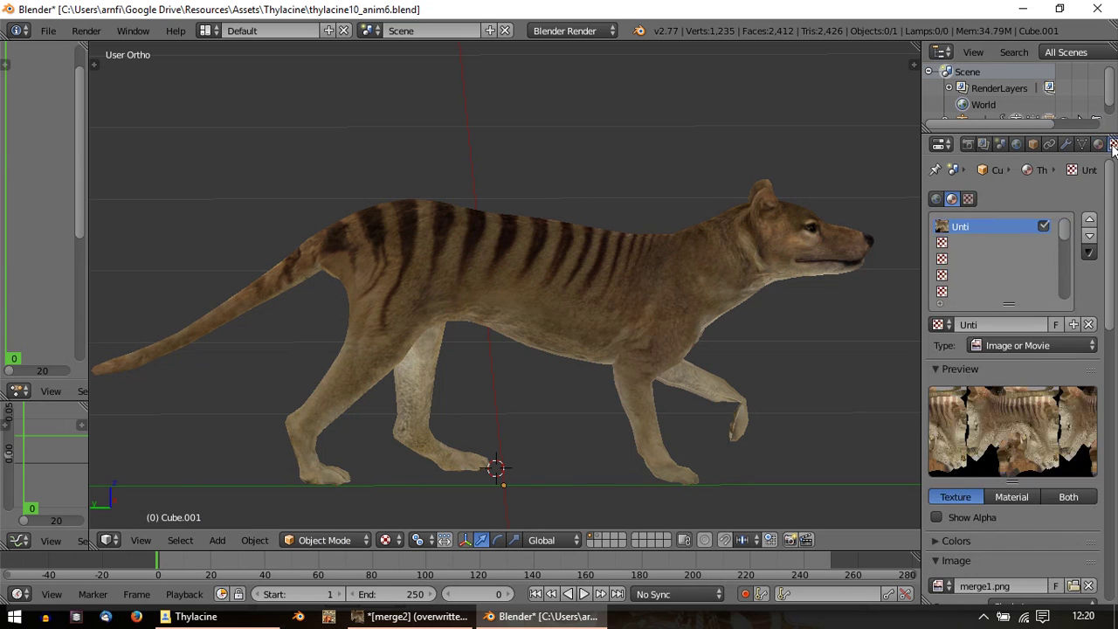
pyautogui.scroll(-3, 1004, 411)
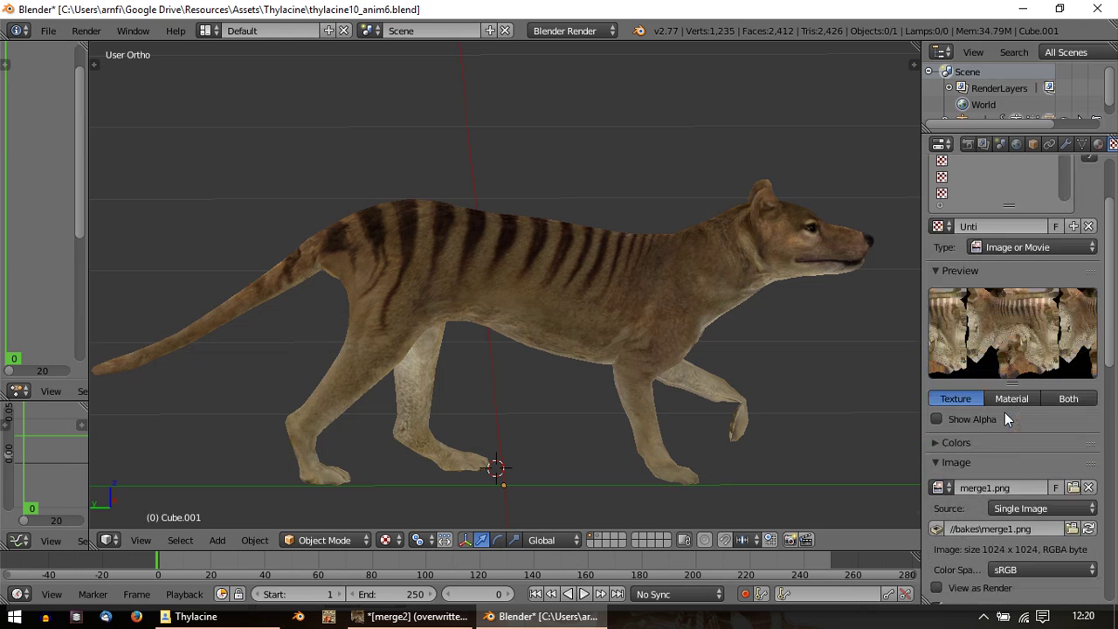
pyautogui.scroll(-1, 1004, 414)
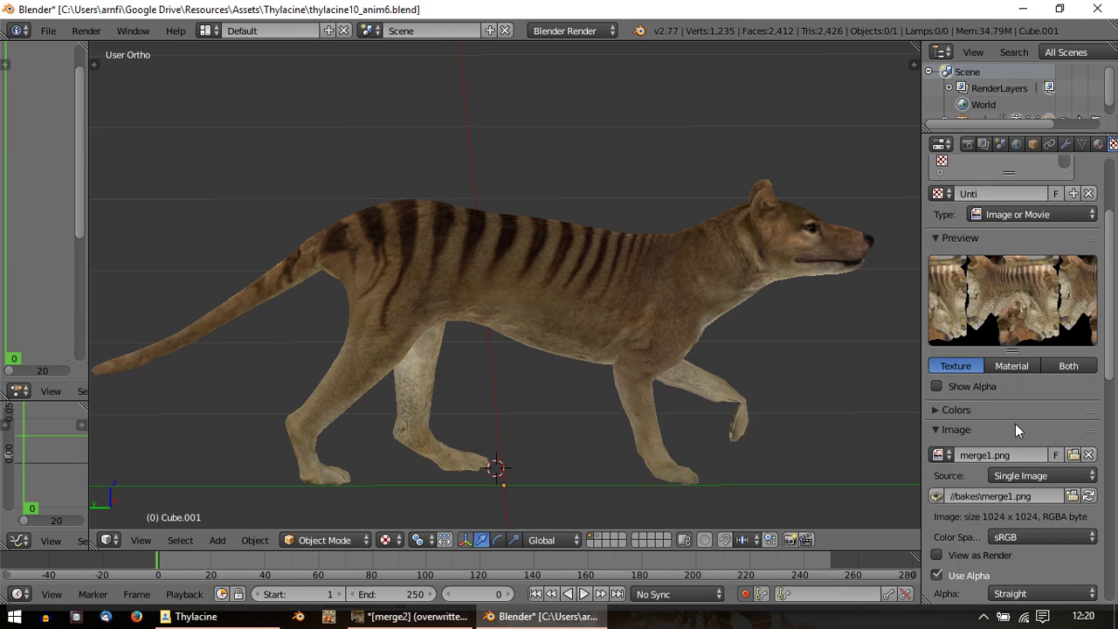
pyautogui.click(1073, 455)
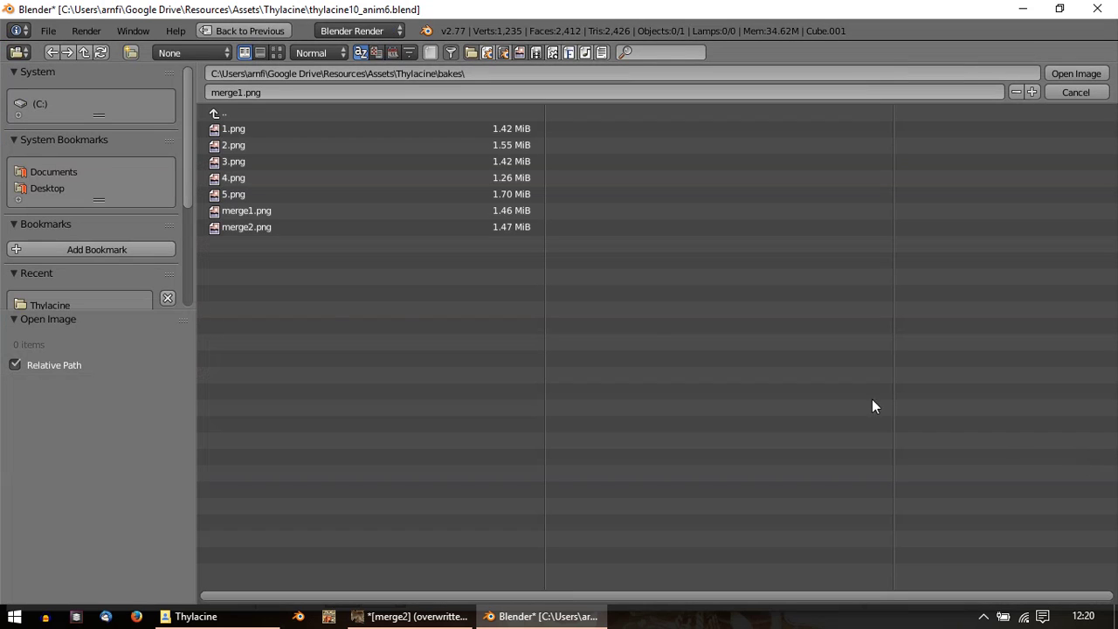
pyautogui.doubleClick(245, 227)
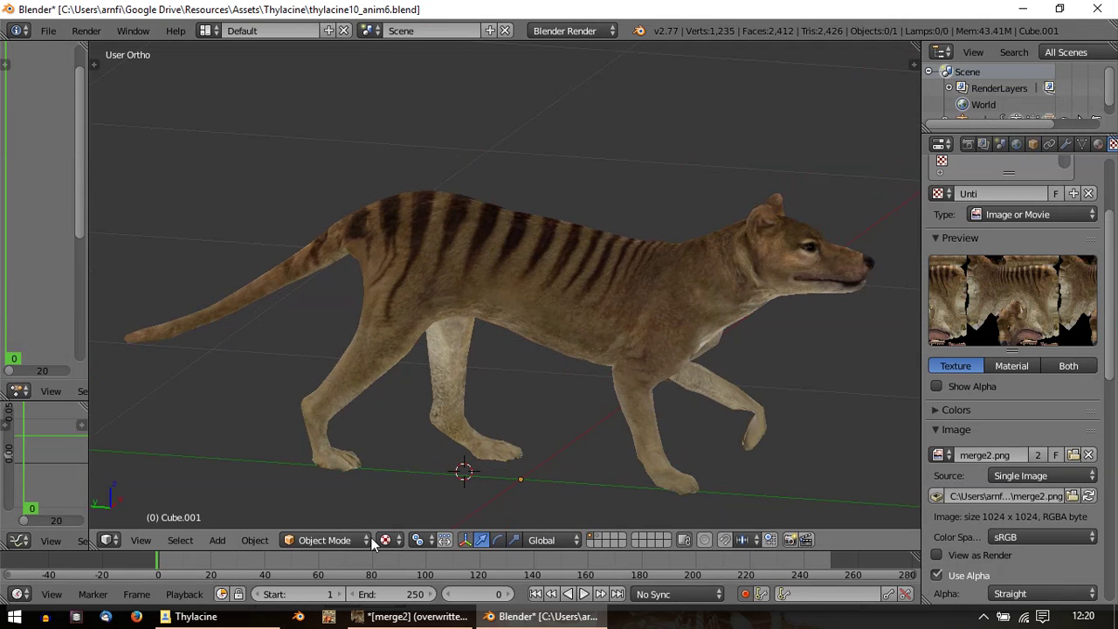
# Step: Switch the thylacine to Texture Paint mode and show the tool shelf with the brush settings
pyautogui.click(325, 537)
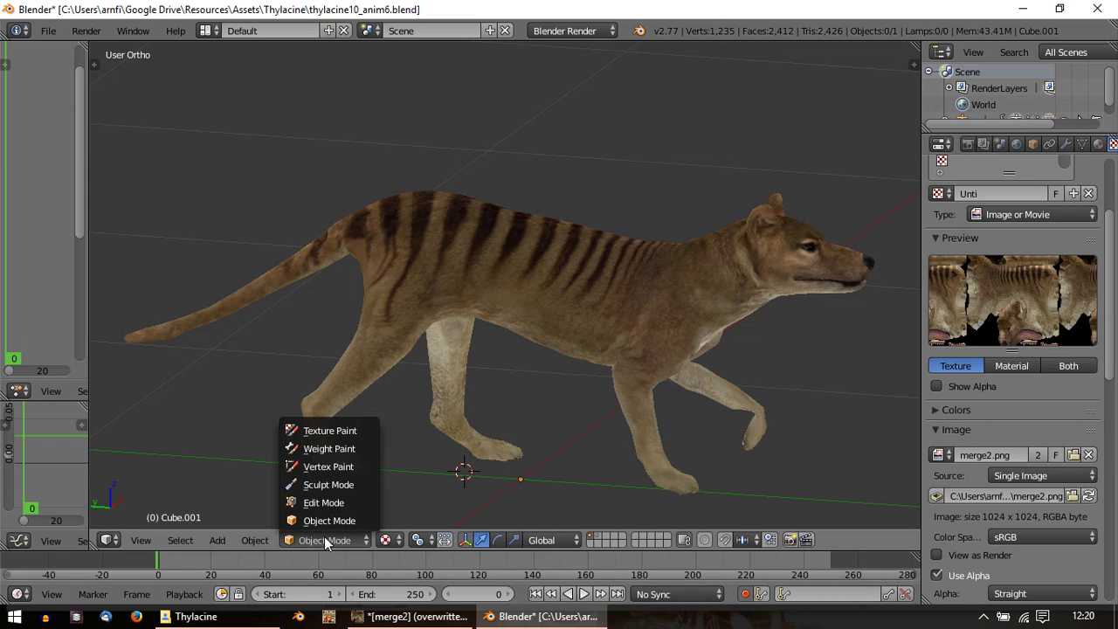
pyautogui.click(325, 431)
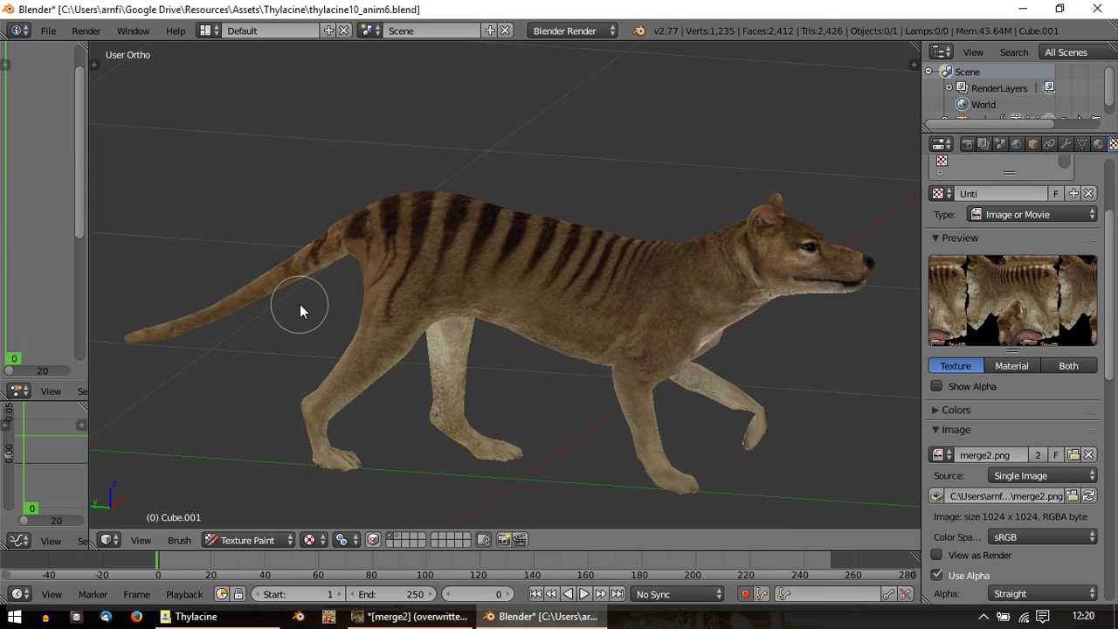
pyautogui.press('t')
pyautogui.keyDown('shift'); pyautogui.moveTo(610, 173); pyautogui.dragTo(497, 167, button='middle'); pyautogui.keyUp('shift')
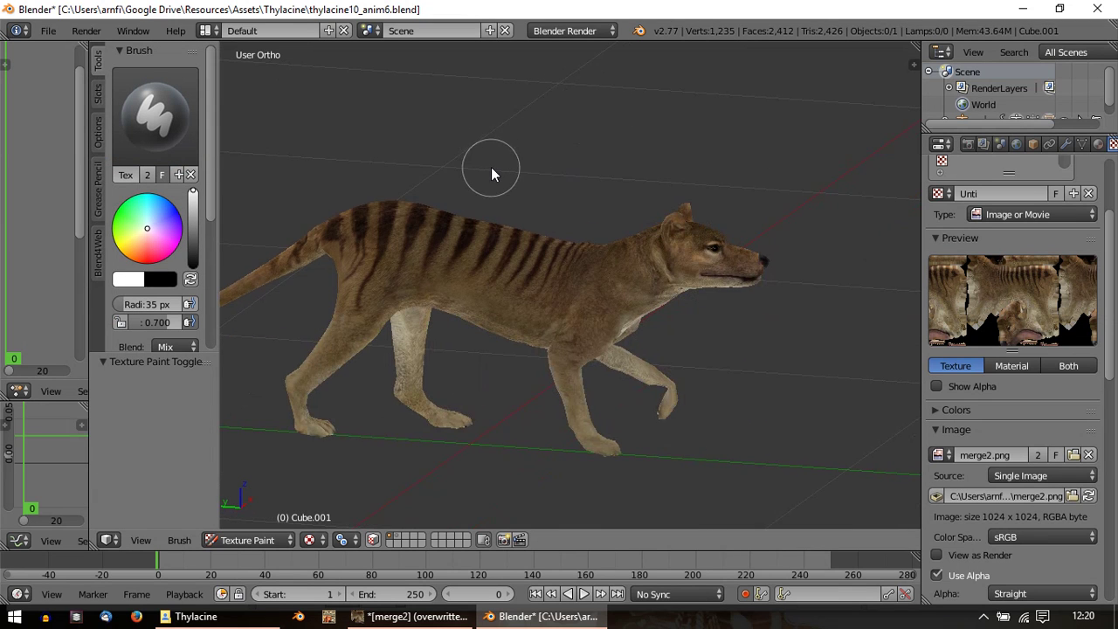
# Step: Choose the Clone brush for painting on the thylacine's head and neck
pyautogui.scroll(3, 502, 210)
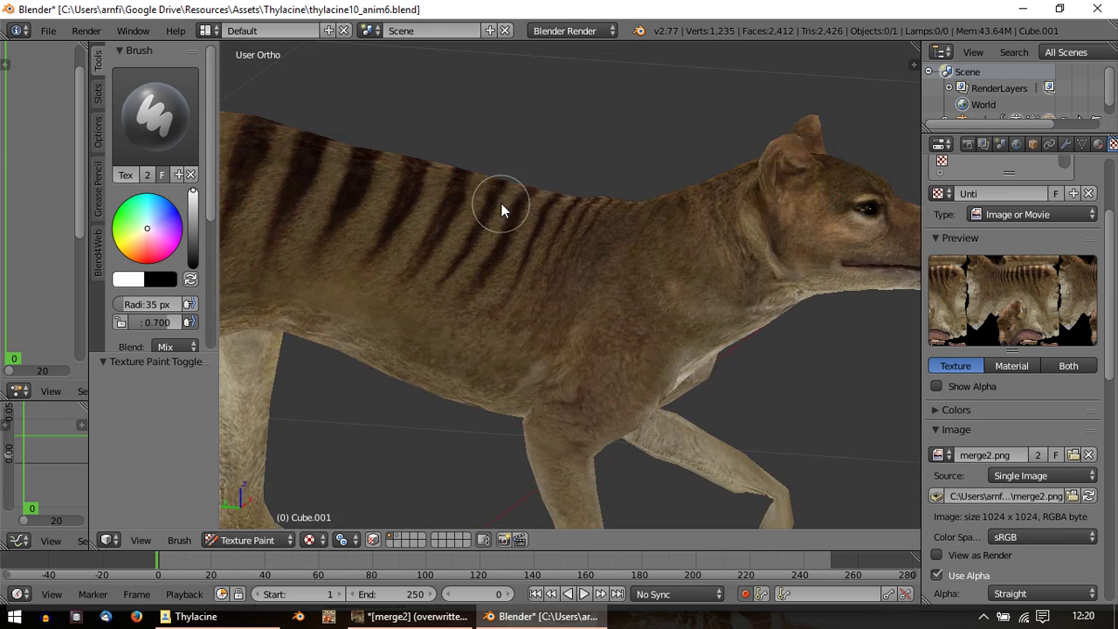
pyautogui.scroll(4, 612, 234)
pyautogui.scroll(-1, 371, 229)
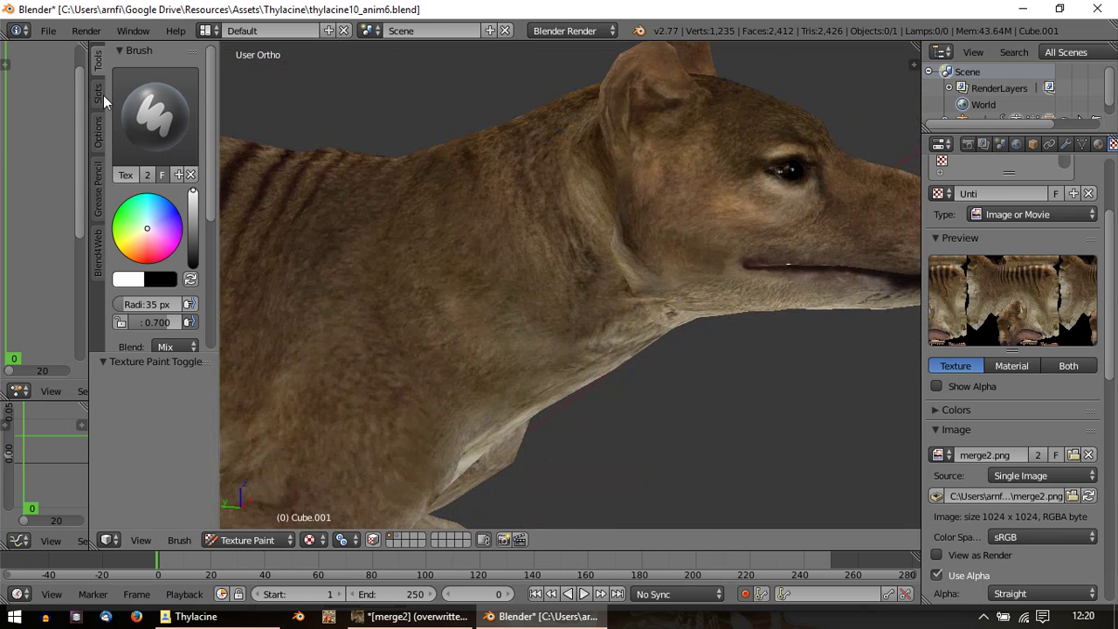
pyautogui.click(172, 134)
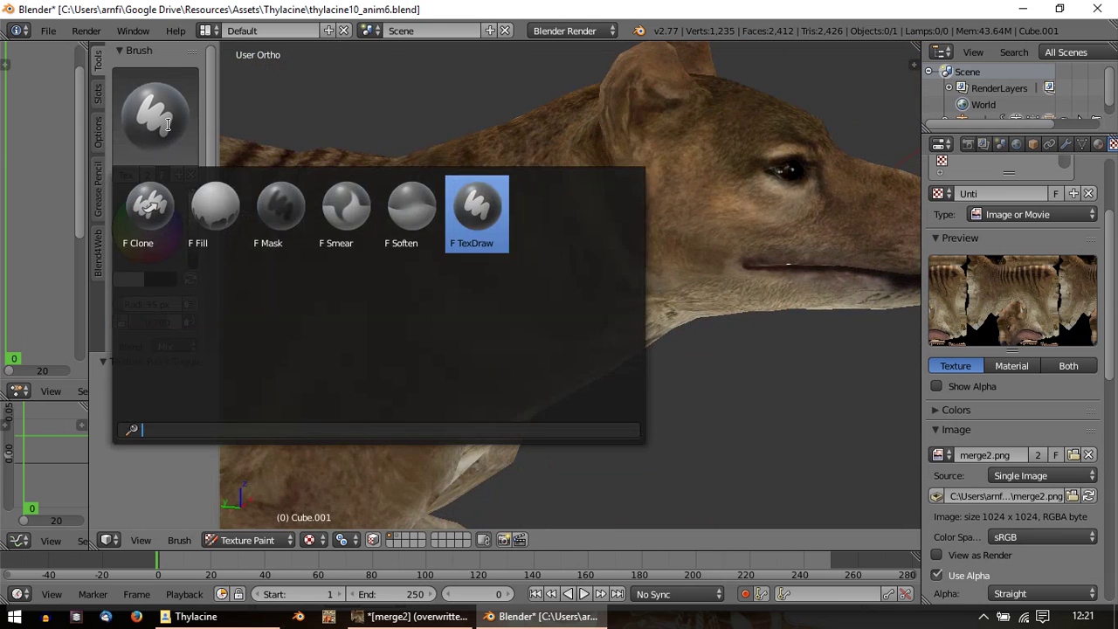
pyautogui.click(162, 204)
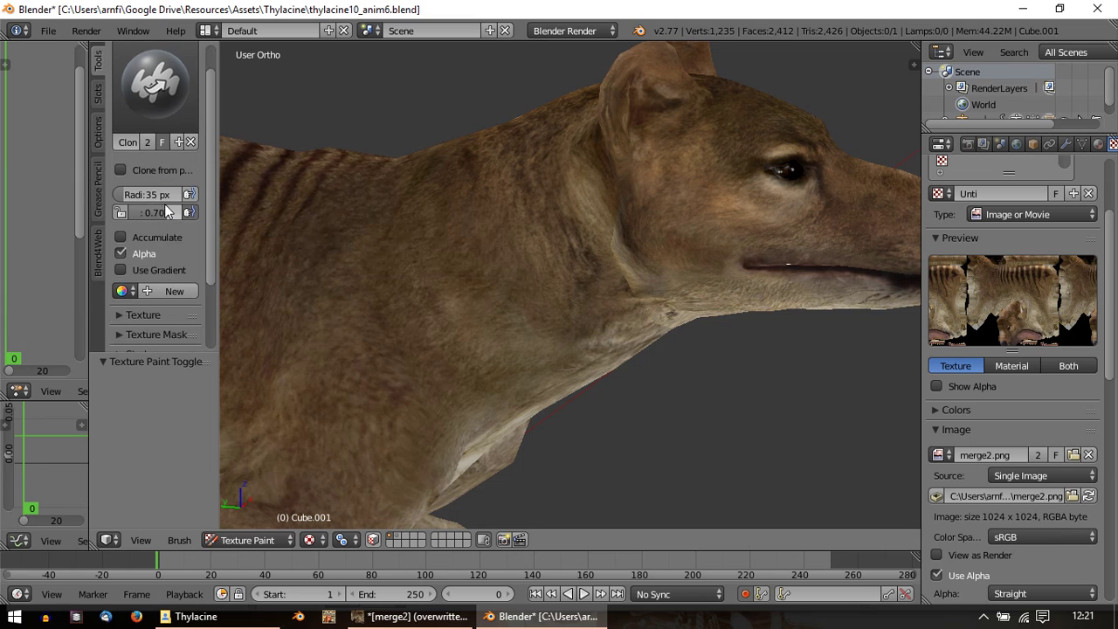
# Step: Widen the tool shelf to make the brush settings readable and enable Accumulate for the Clone brush
pyautogui.scroll(-2, 164, 208)
pyautogui.moveTo(219, 196); pyautogui.dragTo(320, 193)
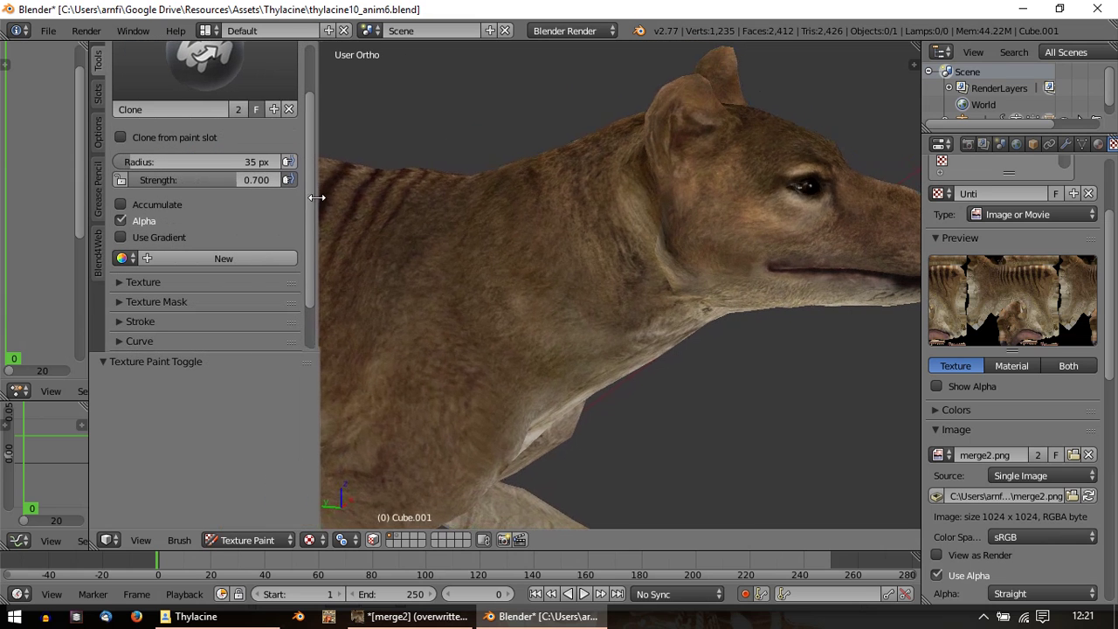
pyautogui.click(163, 208)
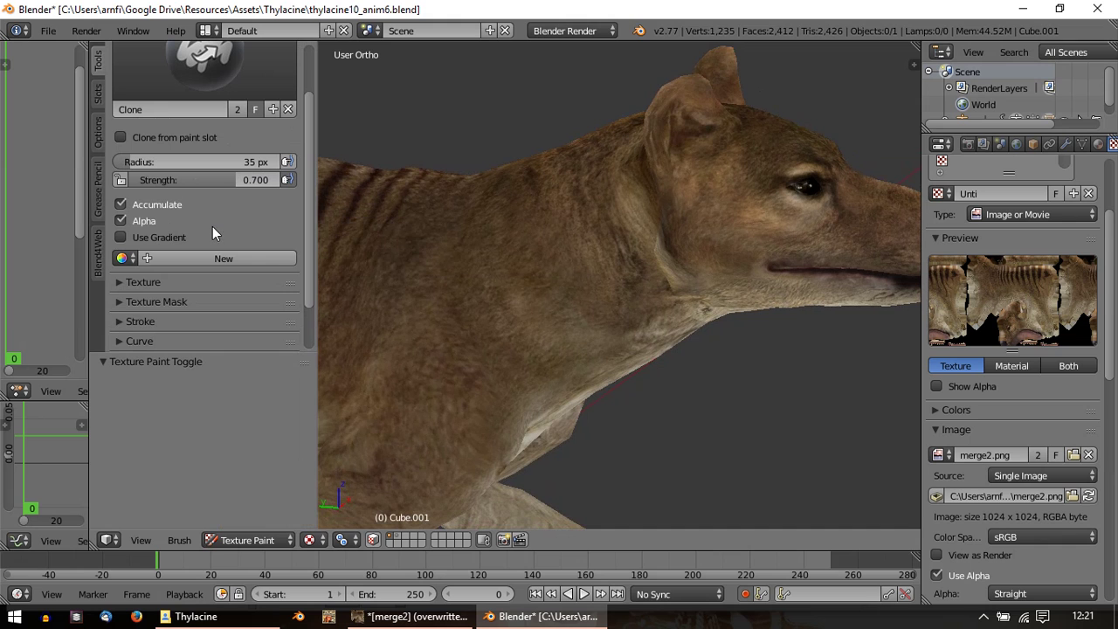
pyautogui.scroll(-1, 238, 225)
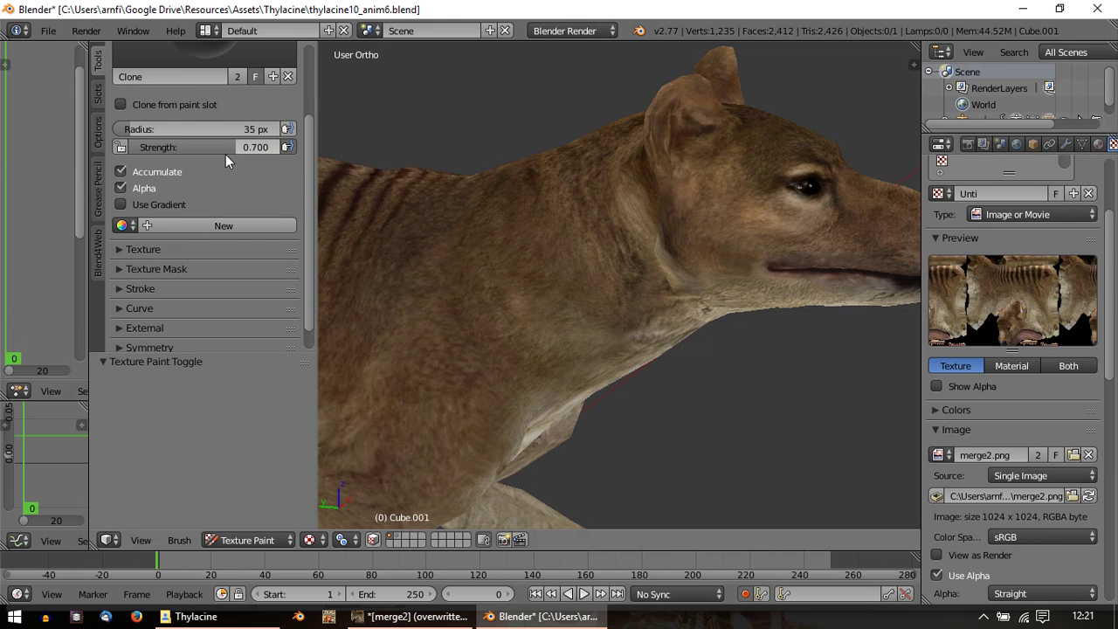
pyautogui.scroll(3, 225, 156)
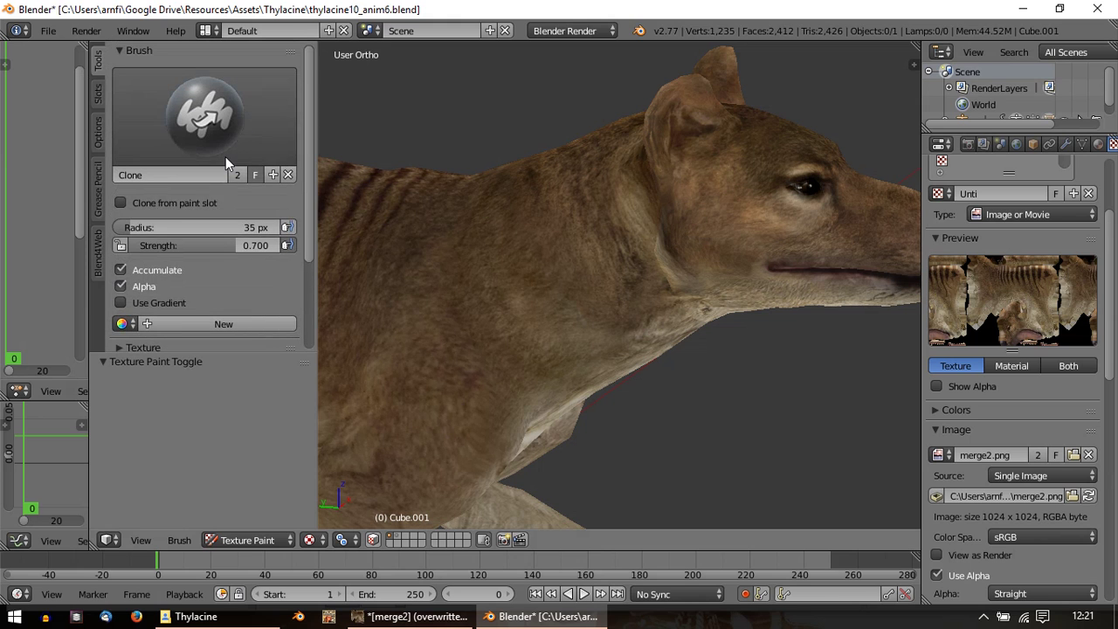
# Step: Set the Project Paint bleed to 6 px in the texture painting options
pyautogui.click(101, 129)
pyautogui.scroll(-4, 218, 188)
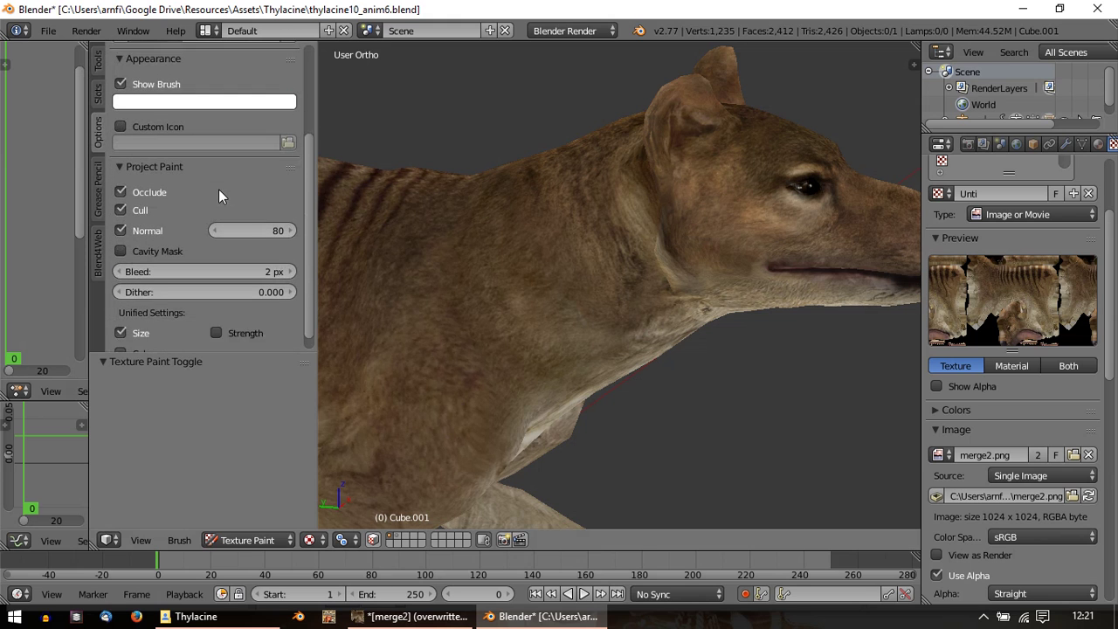
pyautogui.scroll(-1, 219, 195)
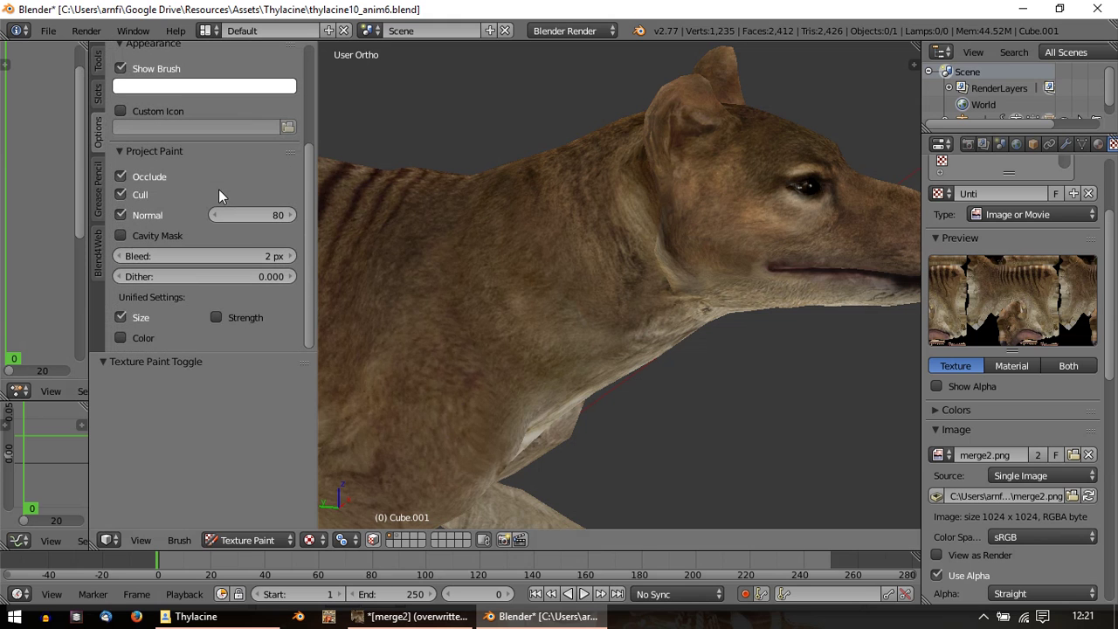
pyautogui.click(250, 255)
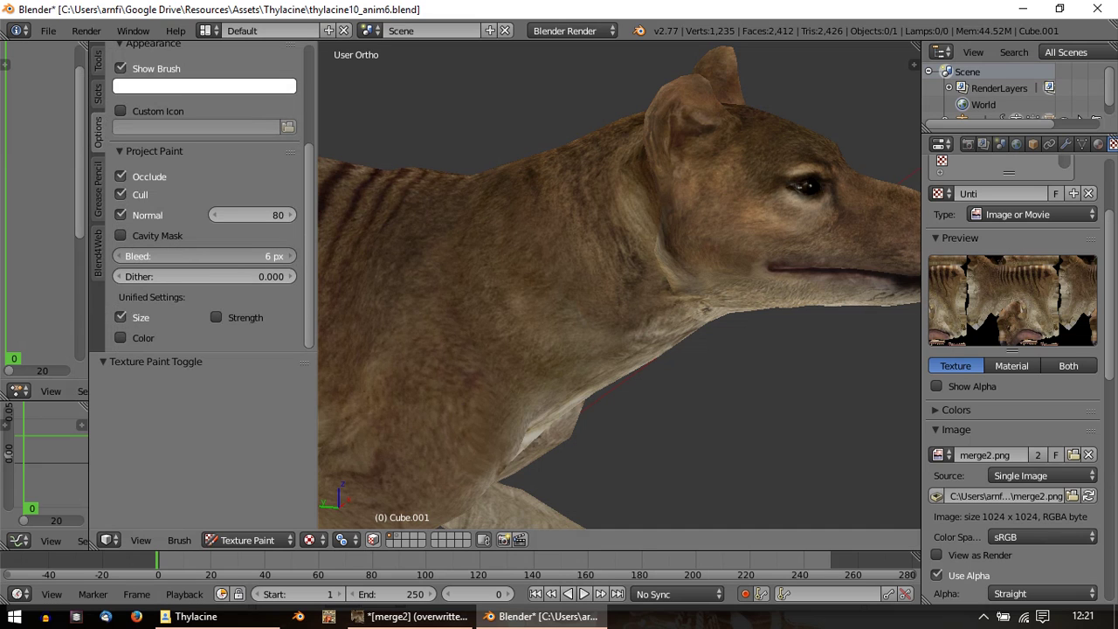
pyautogui.moveTo(250, 256); pyautogui.dragTo(256, 260)
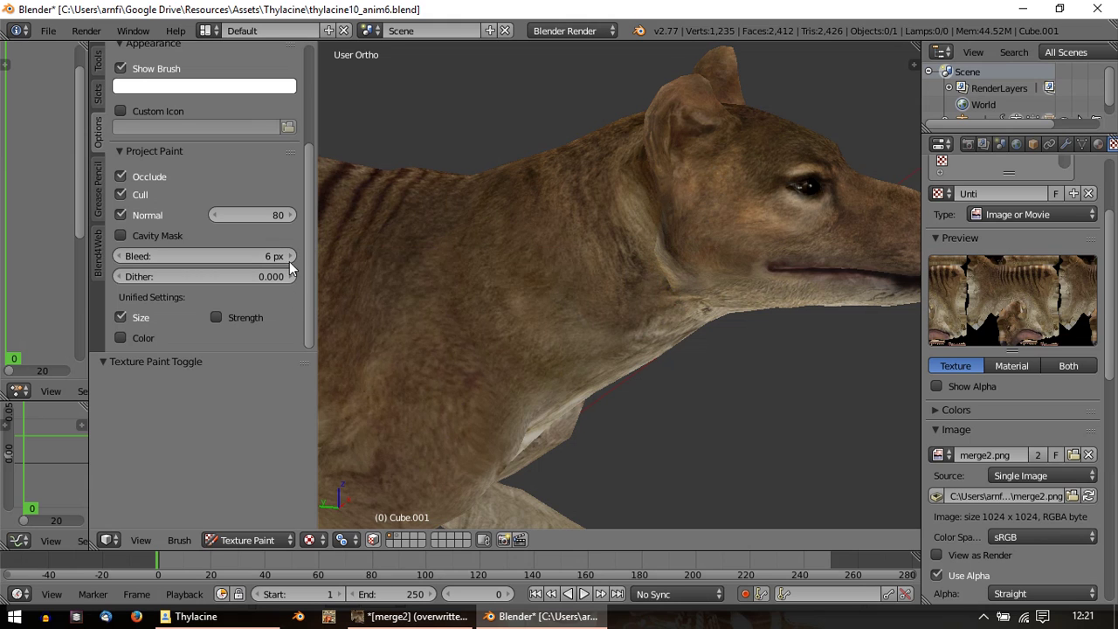
# Step: Try cloning the dark neck fur over the pale seam behind the thylacine's jaw with the Clone brush
pyautogui.scroll(6, 672, 245)
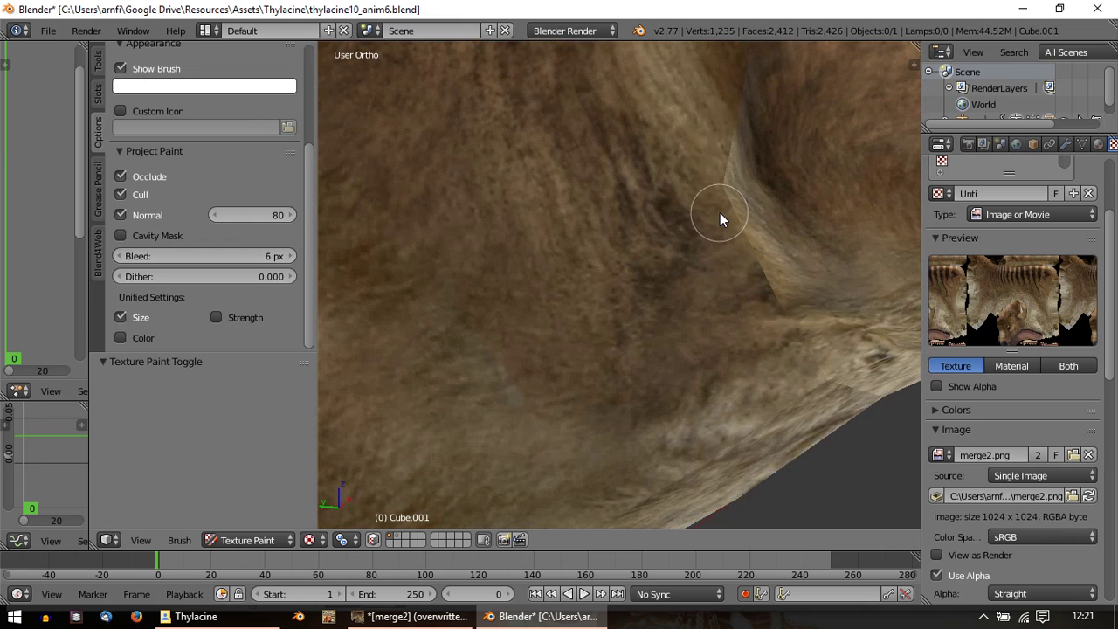
pyautogui.moveTo(796, 182); pyautogui.dragTo(628, 260, button='middle')
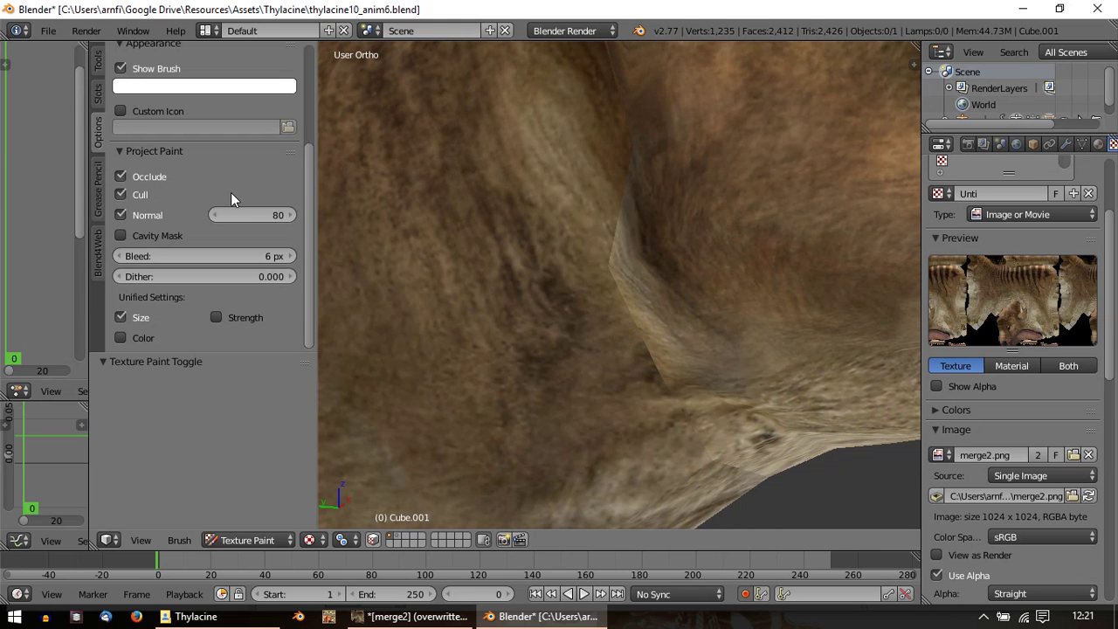
pyautogui.scroll(-5, 698, 218)
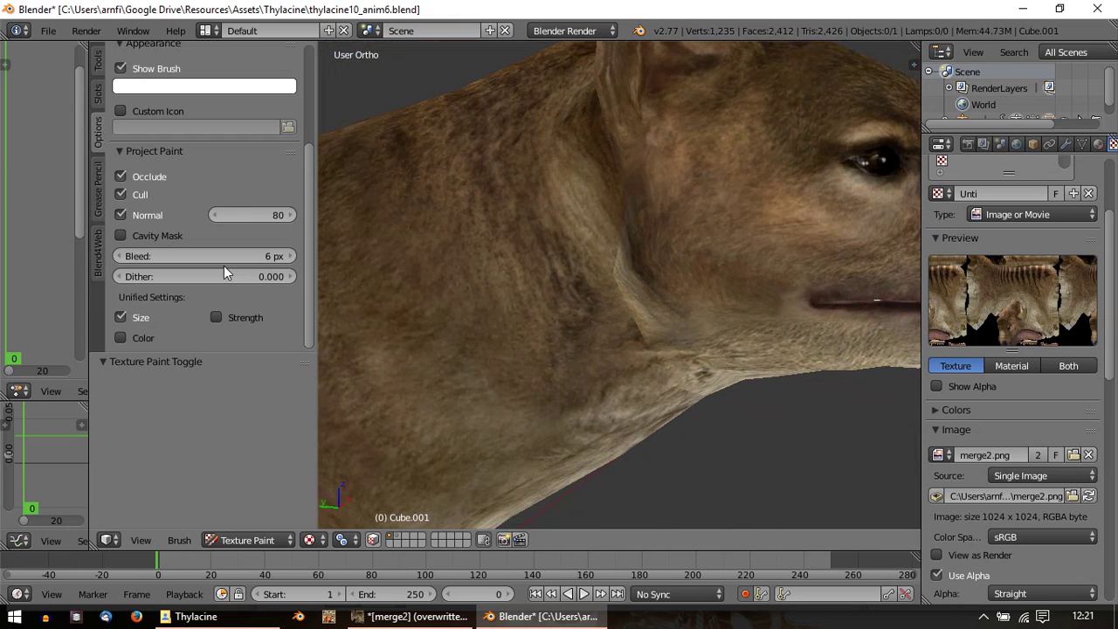
pyautogui.scroll(4, 112, 131)
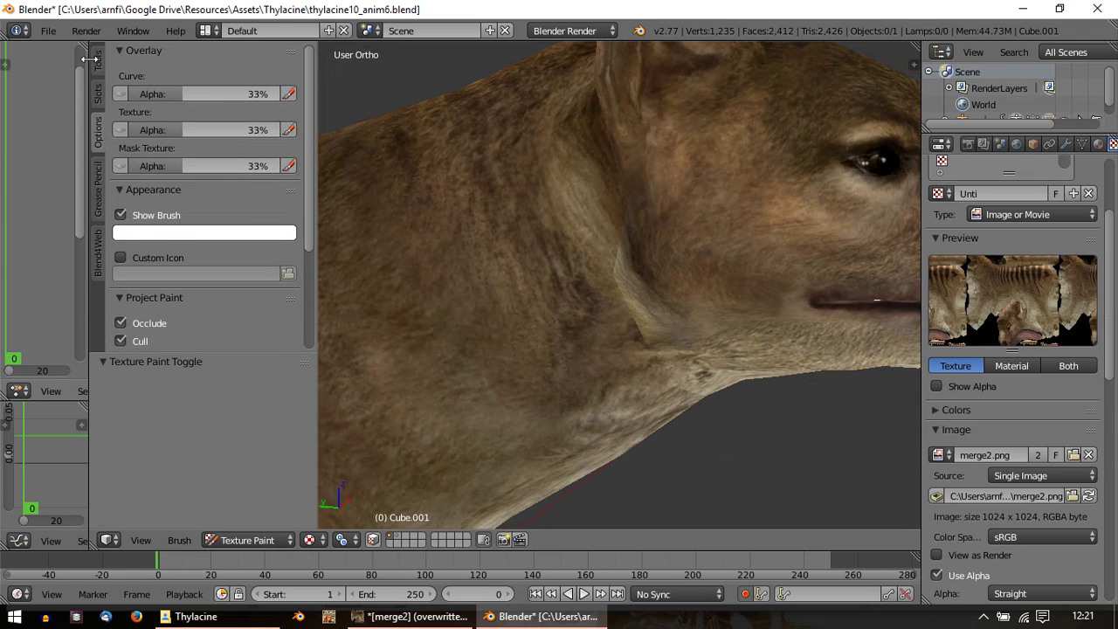
pyautogui.scroll(4, 88, 58)
pyautogui.scroll(6, 534, 347)
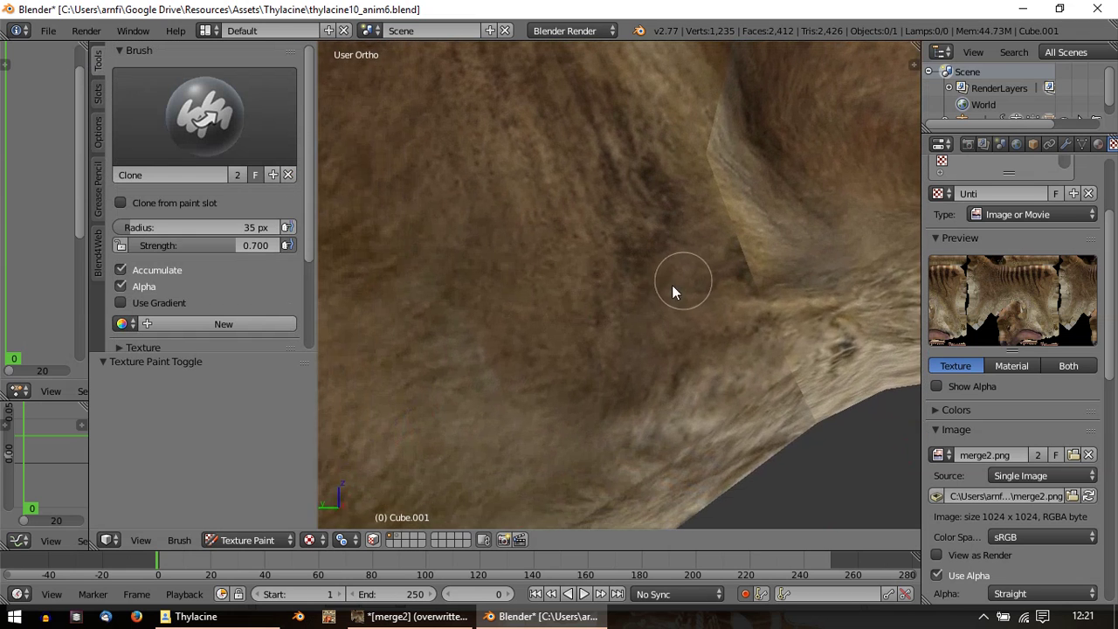
pyautogui.moveTo(672, 291); pyautogui.dragTo(575, 338, button='middle')
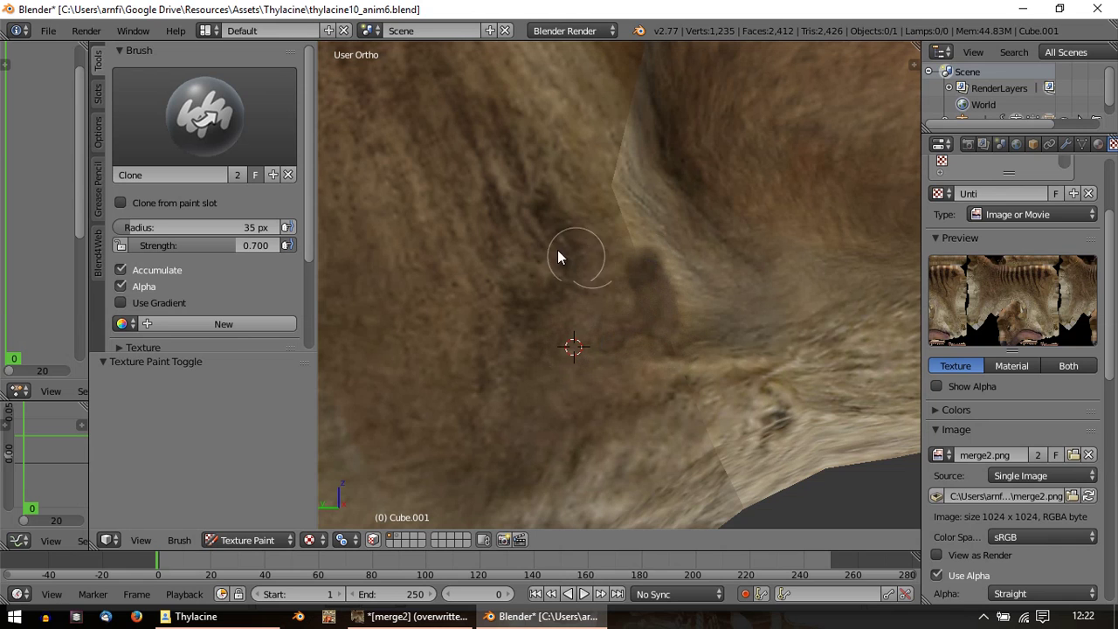
pyautogui.hotkey('ctrl', 'z')
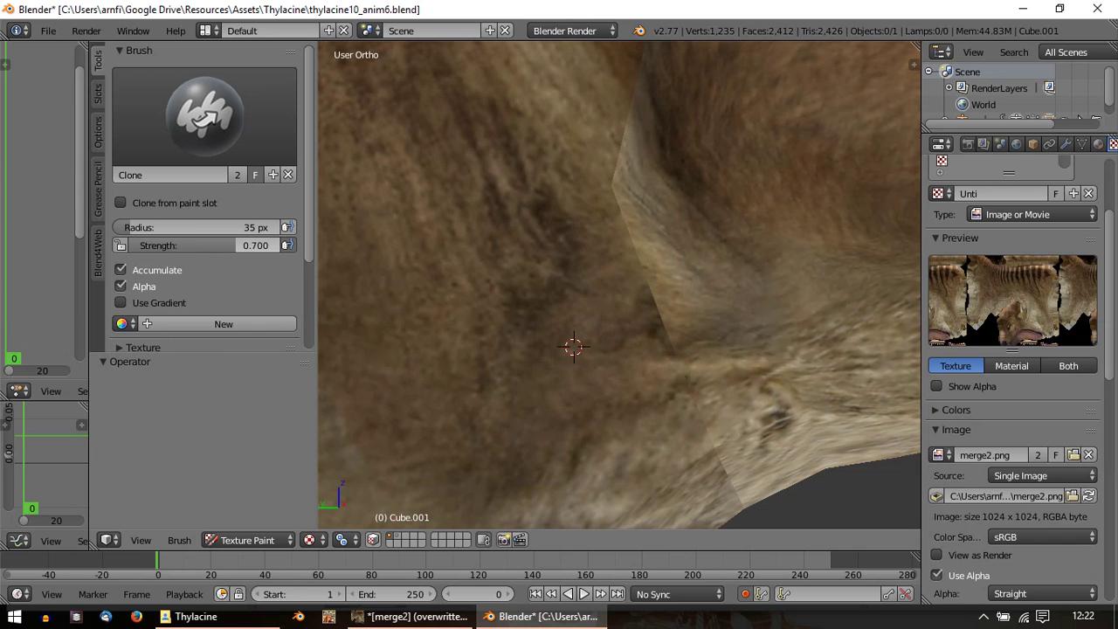
# Step: Lower the Clone brush's strength to 0.120, undoing the trial stroke made over the jaw seam
pyautogui.moveTo(234, 245); pyautogui.dragTo(192, 245)
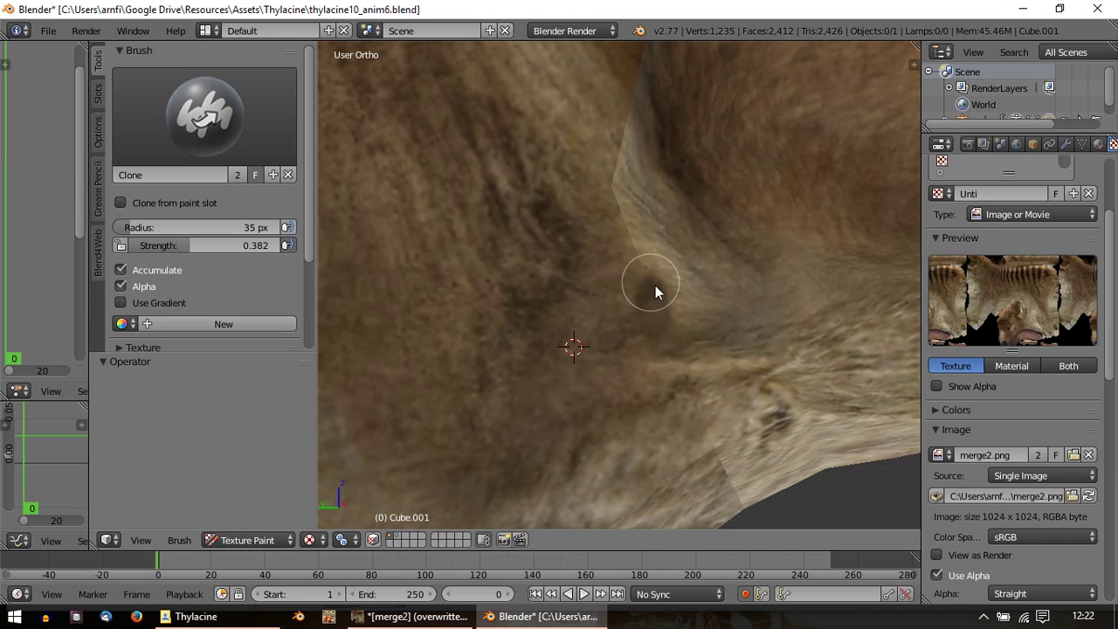
pyautogui.hotkey('ctrl', 'z')
pyautogui.moveTo(192, 245); pyautogui.dragTo(152, 245)
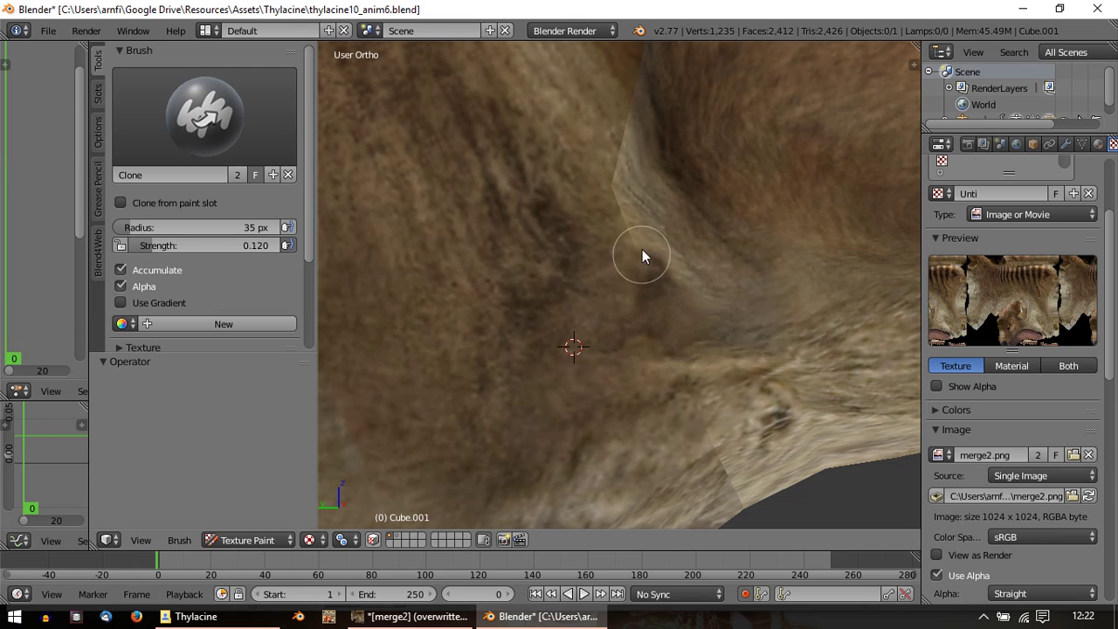
# Step: Sample the pale fur on the lower neck and clone it over the hard seam behind the jaw
pyautogui.keyDown('ctrl'); pyautogui.click(639, 480); pyautogui.keyUp('ctrl')
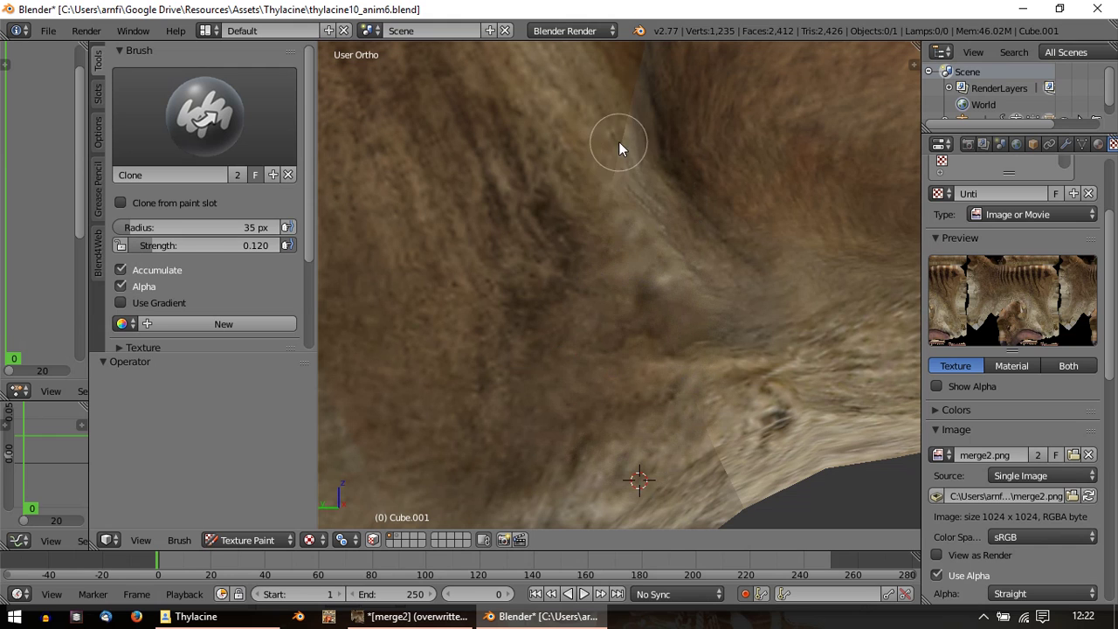
pyautogui.scroll(-3, 611, 219)
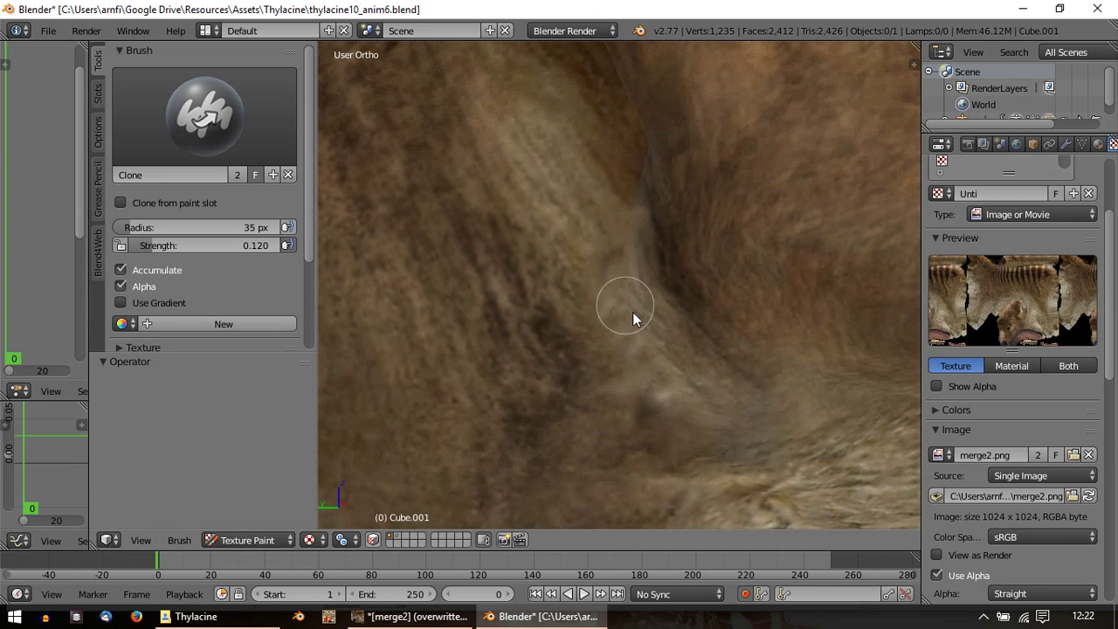
pyautogui.scroll(-2, 664, 354)
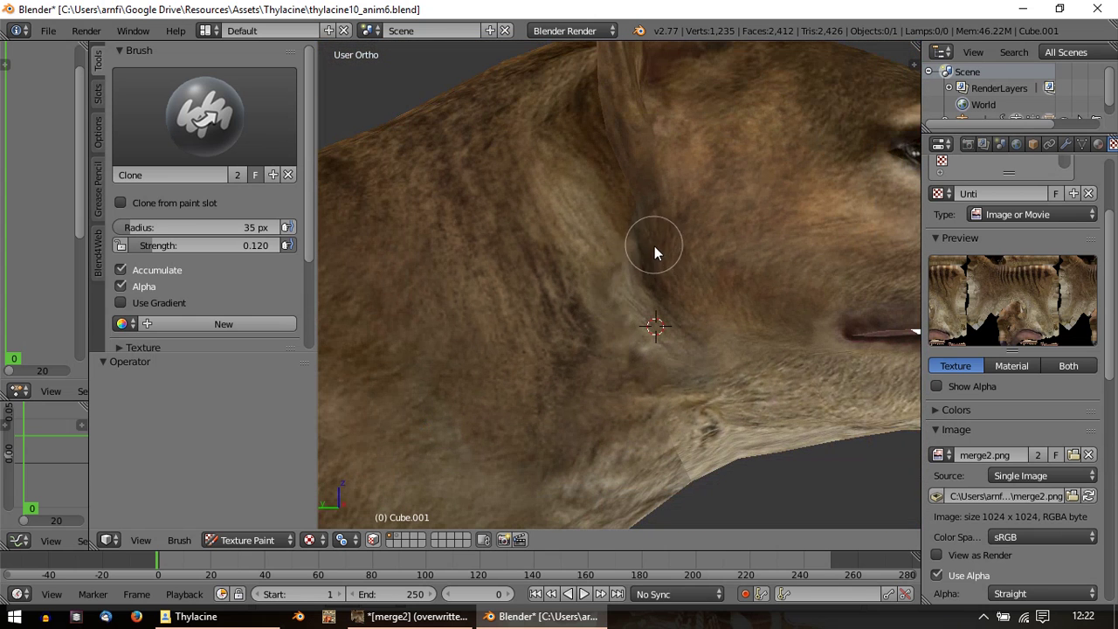
# Step: Sample the fur just behind the ear and clone it along the seam between the neck and cheek
pyautogui.moveTo(604, 276); pyautogui.dragTo(615, 284, button='middle')
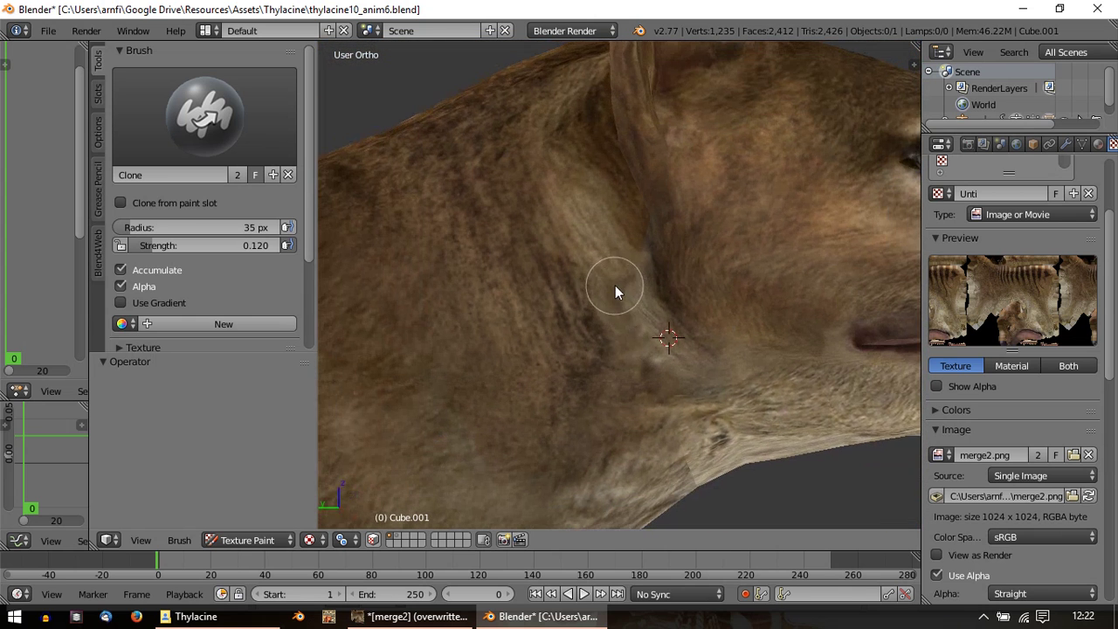
pyautogui.keyDown('ctrl'); pyautogui.click(570, 131); pyautogui.keyUp('ctrl')
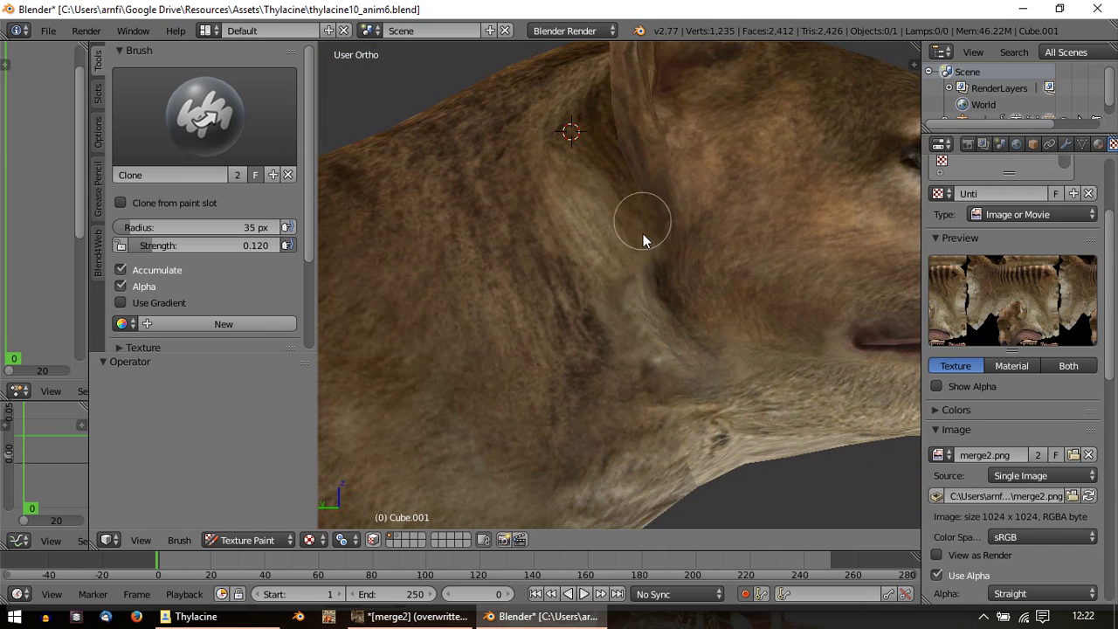
pyautogui.scroll(2, 640, 193)
pyautogui.moveTo(639, 193)
pyautogui.keyDown('shift'); pyautogui.mouseDown(button='middle')
pyautogui.moveTo(590, 267)
pyautogui.moveTo(594, 255)
pyautogui.mouseUp(button='middle'); pyautogui.keyUp('shift')
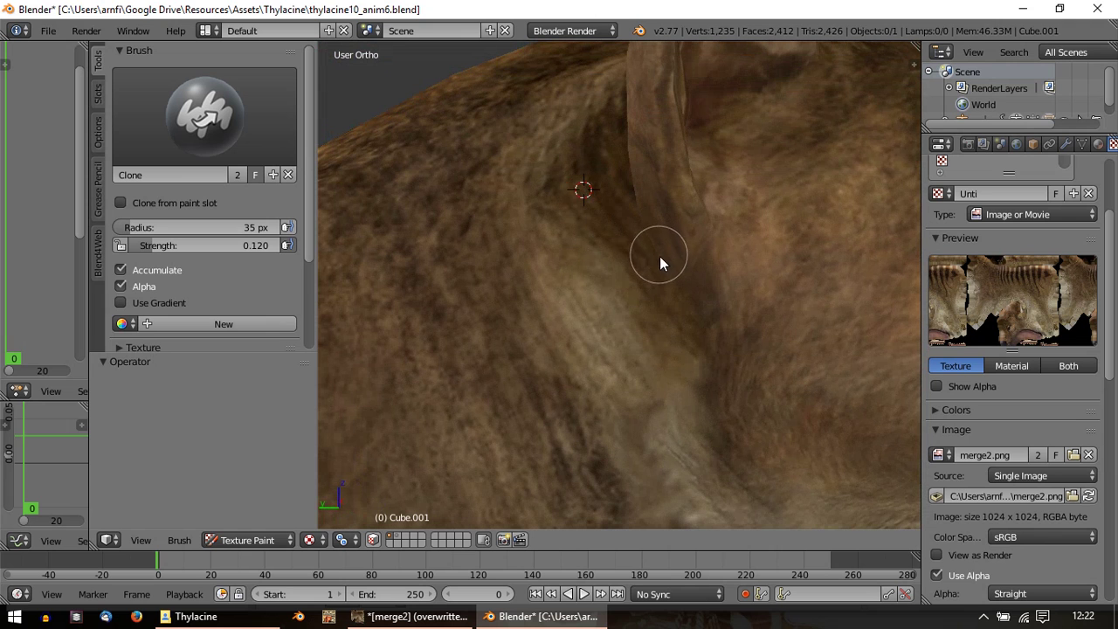
# Step: Clone fur from the cheek and the upper neck over the remaining uneven patches behind the jaw
pyautogui.moveTo(740, 385)
pyautogui.mouseDown(button='middle')
pyautogui.moveTo(748, 367)
pyautogui.moveTo(714, 287)
pyautogui.moveTo(604, 239)
pyautogui.mouseUp(button='middle')
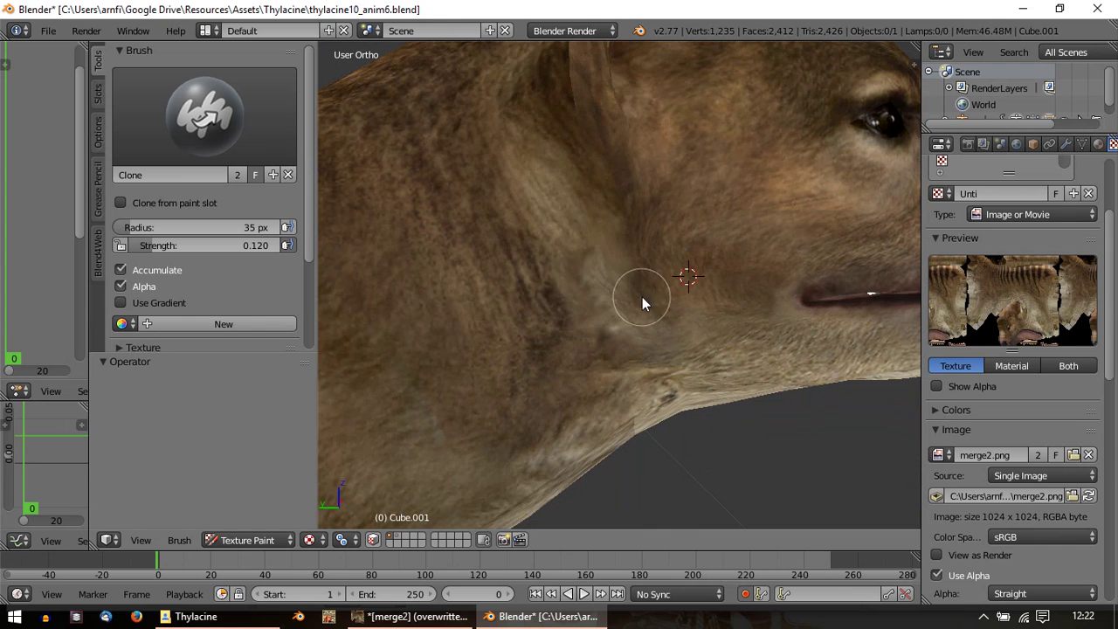
pyautogui.moveTo(644, 302); pyautogui.dragTo(567, 234, button='middle')
pyautogui.keyDown('ctrl'); pyautogui.click(410, 146); pyautogui.keyUp('ctrl')
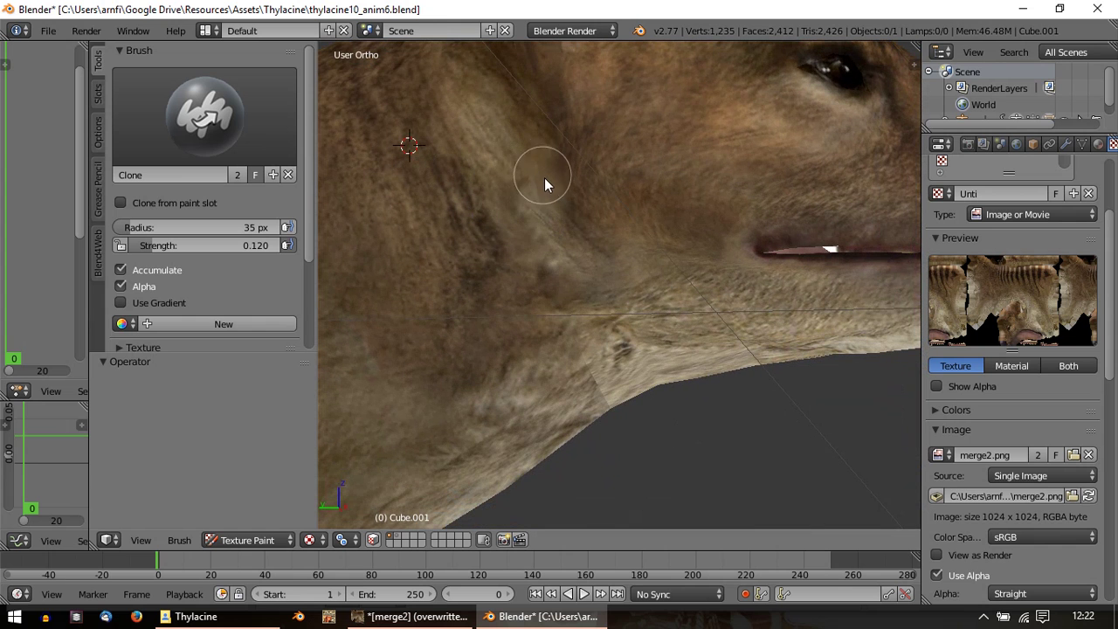
pyautogui.scroll(-5, 541, 166)
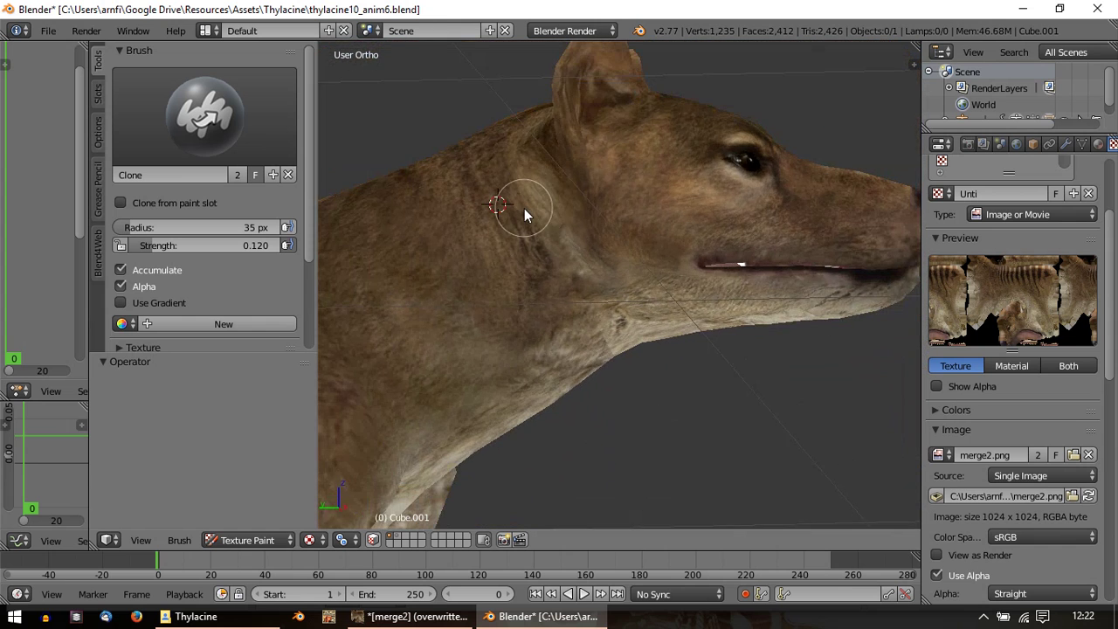
# Step: Sample the fur on the side of the neck and clone it across the diagonal seam under the throat
pyautogui.scroll(5, 545, 244)
pyautogui.moveTo(529, 216)
pyautogui.mouseDown(button='middle')
pyautogui.moveTo(512, 120)
pyautogui.moveTo(604, 170)
pyautogui.moveTo(530, 232)
pyautogui.moveTo(512, 281)
pyautogui.moveTo(539, 323)
pyautogui.moveTo(502, 365)
pyautogui.mouseUp(button='middle')
pyautogui.keyDown('ctrl'); pyautogui.click(502, 365); pyautogui.keyUp('ctrl')
pyautogui.moveTo(571, 350)
pyautogui.mouseDown(button='middle')
pyautogui.moveTo(535, 262)
pyautogui.moveTo(561, 268)
pyautogui.mouseUp(button='middle')
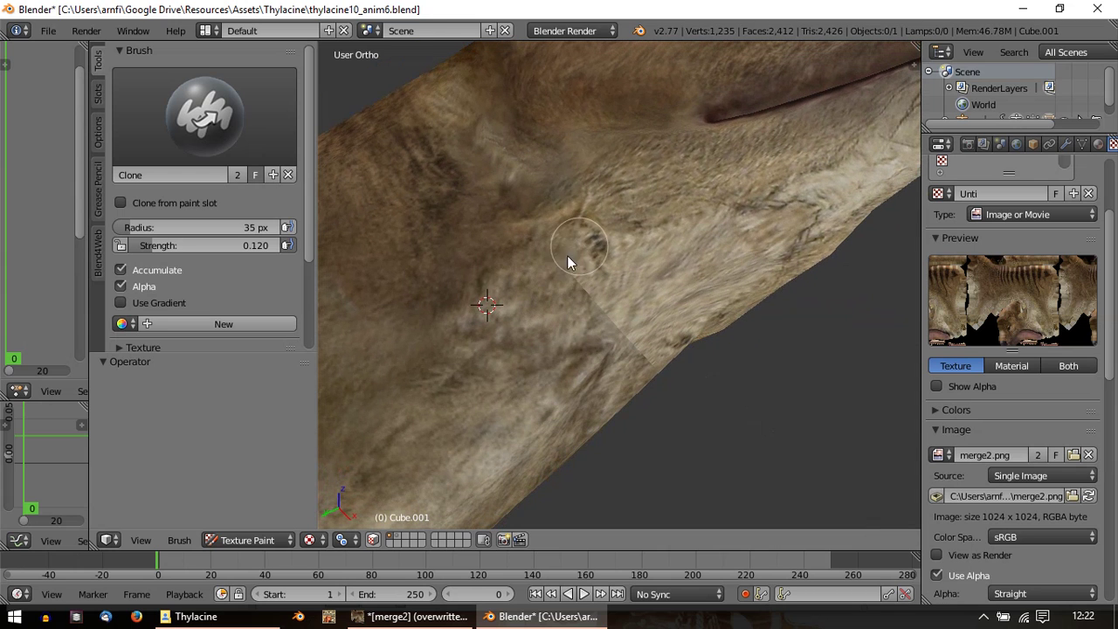
pyautogui.moveTo(568, 262)
pyautogui.mouseDown()
pyautogui.moveTo(594, 245)
pyautogui.moveTo(577, 285)
pyautogui.moveTo(594, 285)
pyautogui.moveTo(599, 304)
pyautogui.mouseUp()
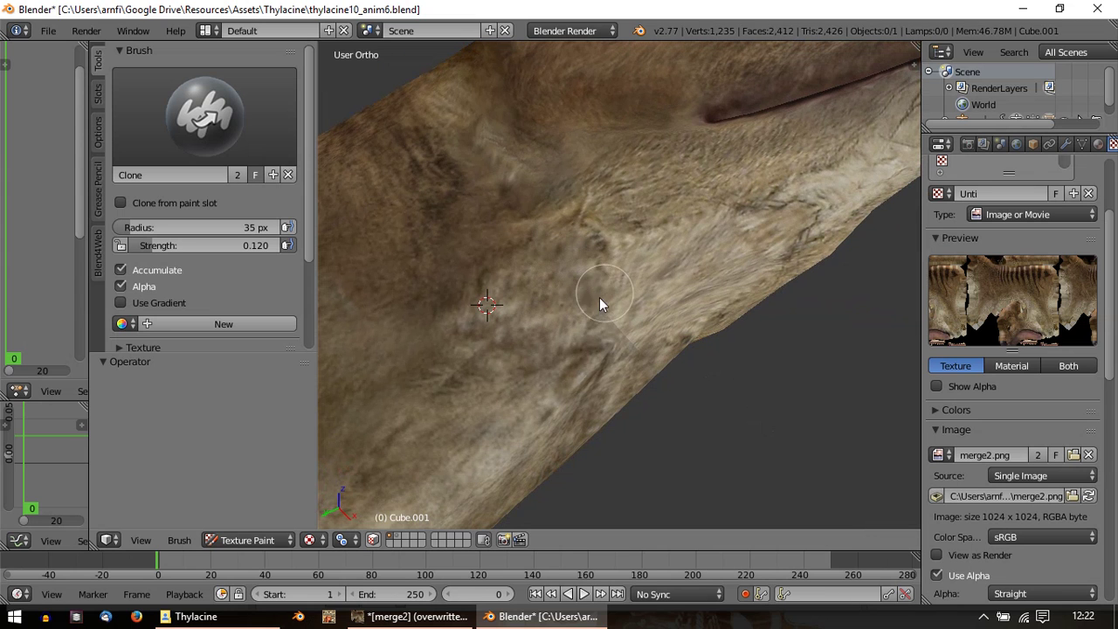
pyautogui.moveTo(649, 267); pyautogui.dragTo(577, 279, button='middle')
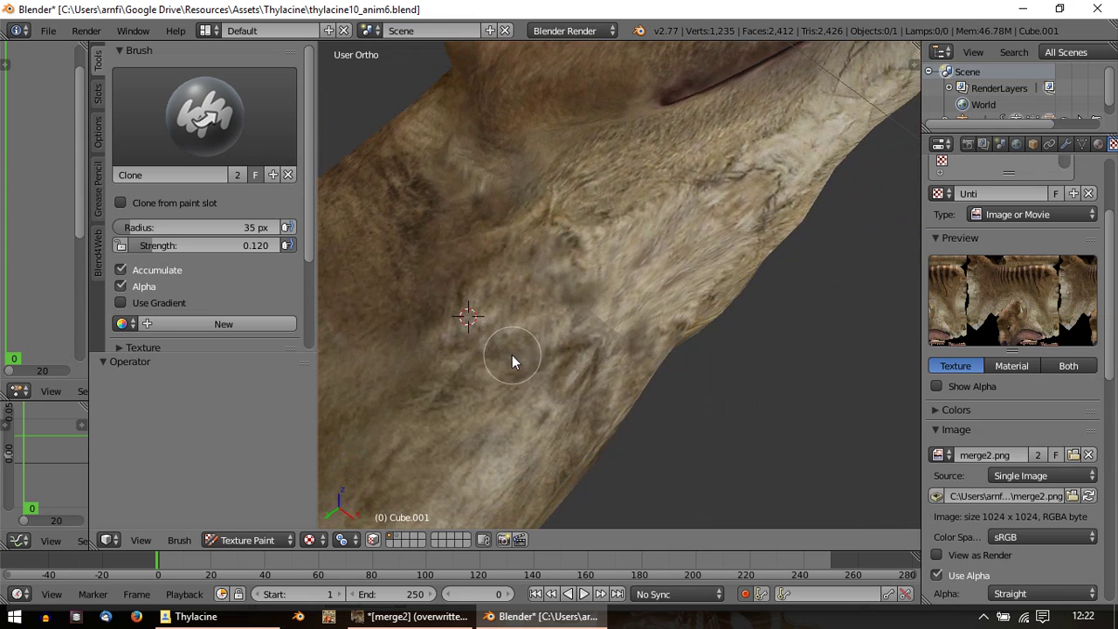
pyautogui.moveTo(532, 309); pyautogui.dragTo(604, 355, button='middle')
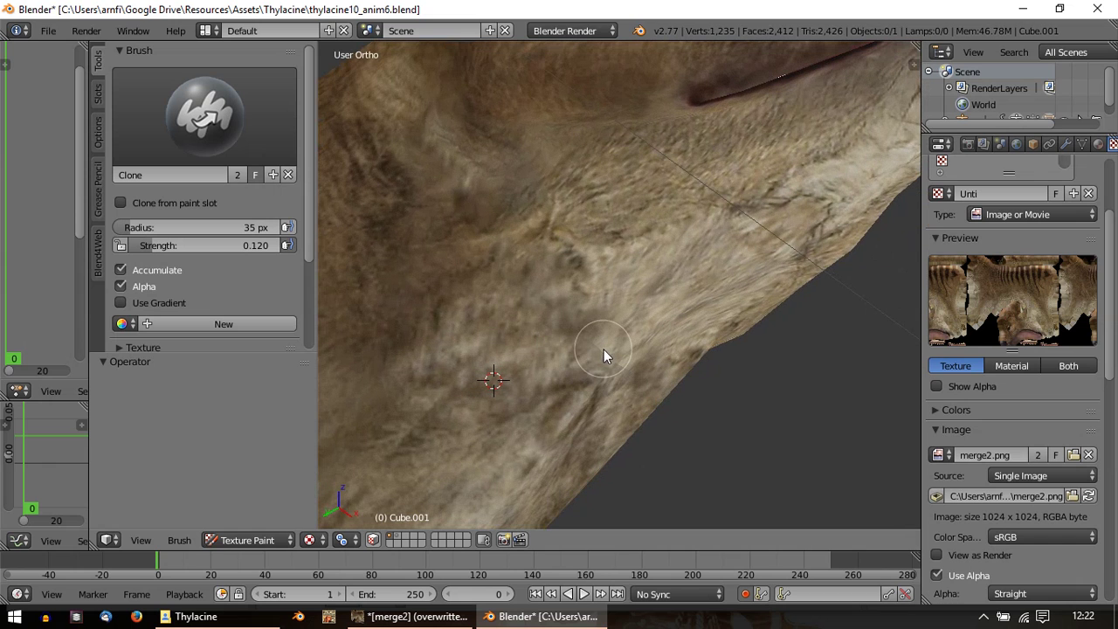
# Step: Turn off the viewport display of the thylacine's Mirror modifier
pyautogui.click(1065, 144)
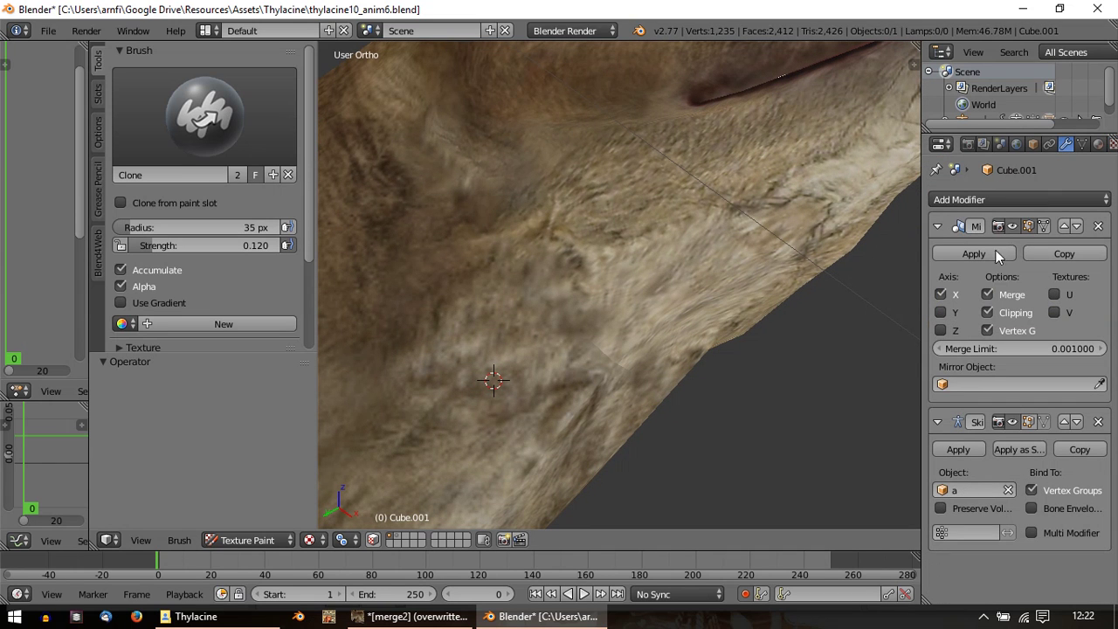
pyautogui.click(1011, 226)
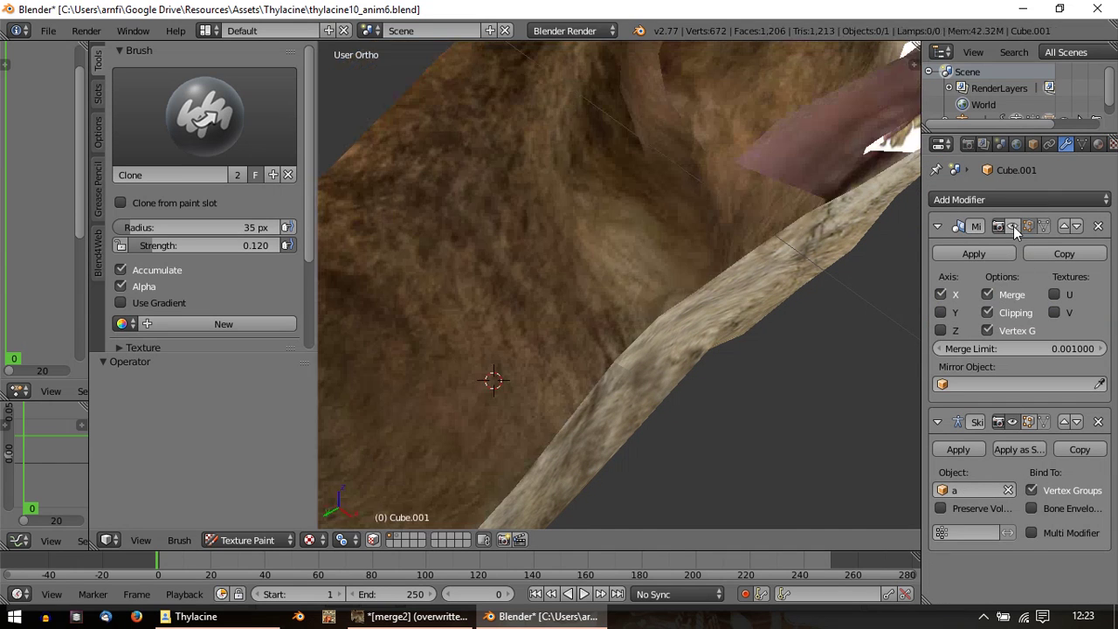
pyautogui.moveTo(610, 329)
pyautogui.mouseDown(button='middle')
pyautogui.moveTo(422, 329)
pyautogui.moveTo(612, 348)
pyautogui.moveTo(634, 209)
pyautogui.moveTo(502, 230)
pyautogui.moveTo(588, 369)
pyautogui.moveTo(615, 341)
pyautogui.mouseUp(button='middle')
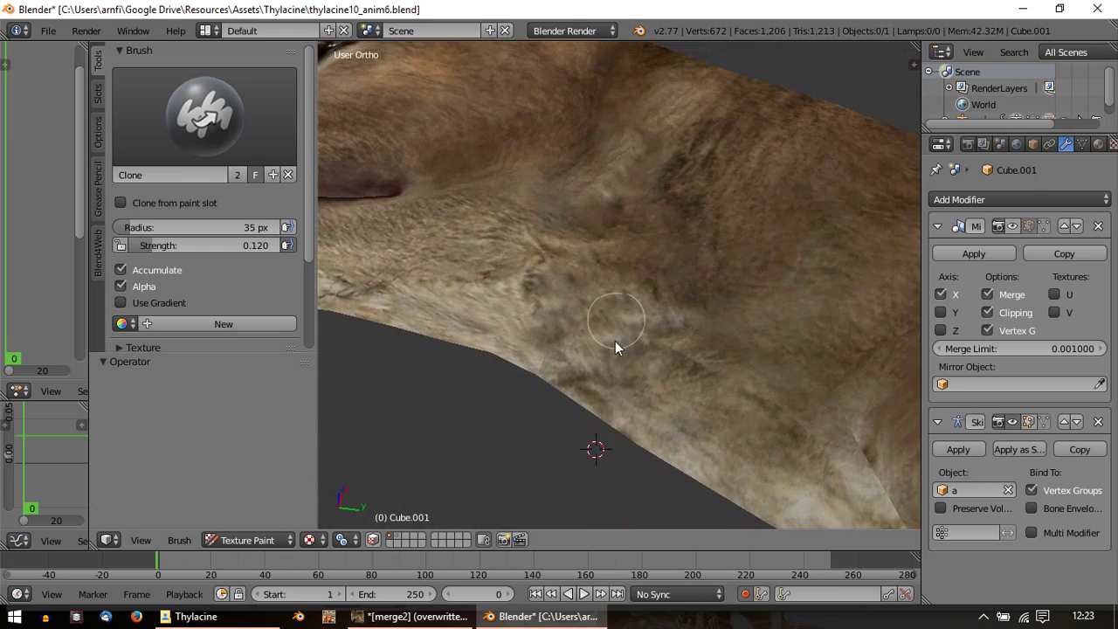
# Step: Clone fur sampled from the lower neck over the dark streaks on the unmirrored half of the throat
pyautogui.moveTo(491, 302); pyautogui.dragTo(562, 328, button='middle')
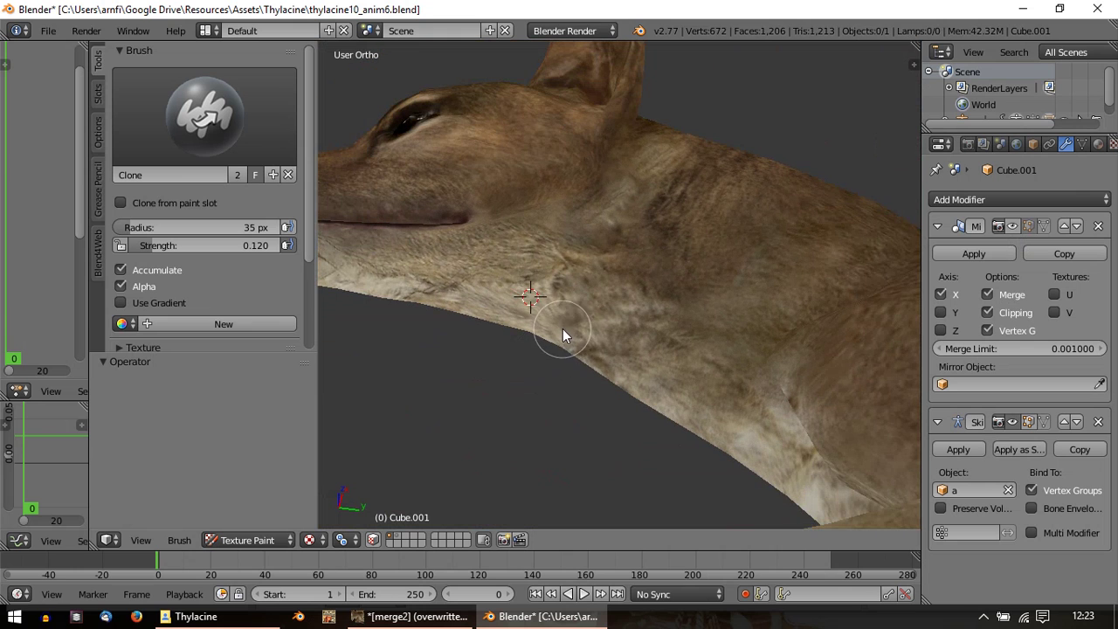
pyautogui.keyDown('ctrl'); pyautogui.click(678, 391); pyautogui.keyUp('ctrl')
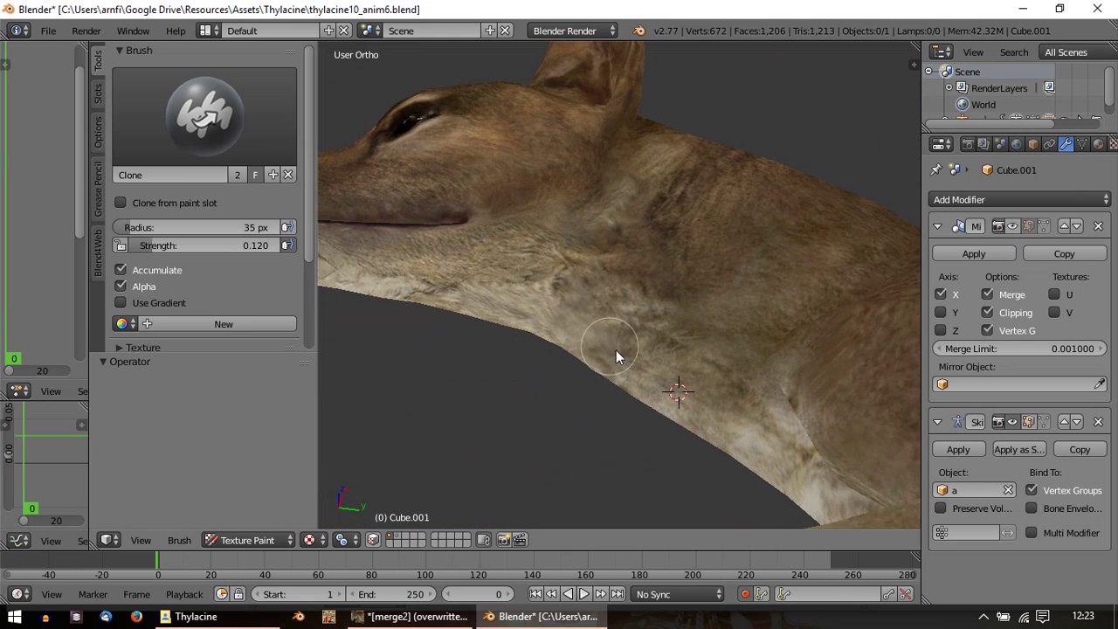
pyautogui.moveTo(752, 384)
pyautogui.mouseDown(button='middle')
pyautogui.moveTo(616, 284)
pyautogui.moveTo(701, 366)
pyautogui.moveTo(723, 373)
pyautogui.moveTo(742, 309)
pyautogui.mouseUp(button='middle')
pyautogui.moveTo(743, 354); pyautogui.dragTo(678, 437, button='middle')
pyautogui.keyDown('ctrl'); pyautogui.click(637, 391); pyautogui.keyUp('ctrl')
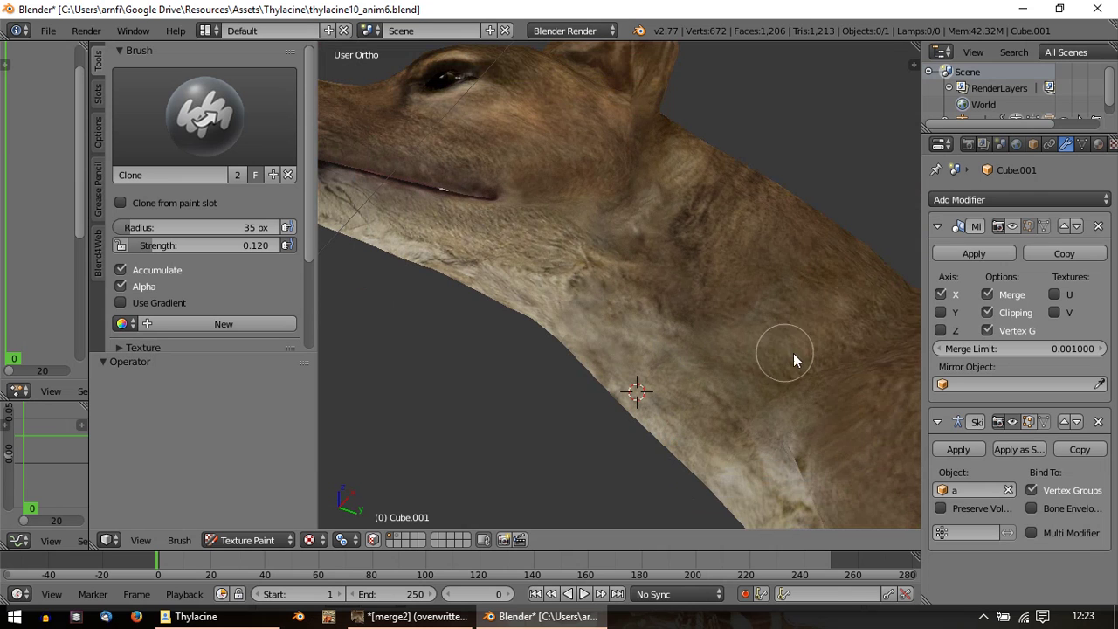
# Step: Sample the pale fur under the jaw and clone it over the blotchy transition between the jaw and throat
pyautogui.moveTo(649, 254)
pyautogui.mouseDown(button='middle')
pyautogui.moveTo(601, 303)
pyautogui.moveTo(587, 350)
pyautogui.moveTo(515, 270)
pyautogui.mouseUp(button='middle')
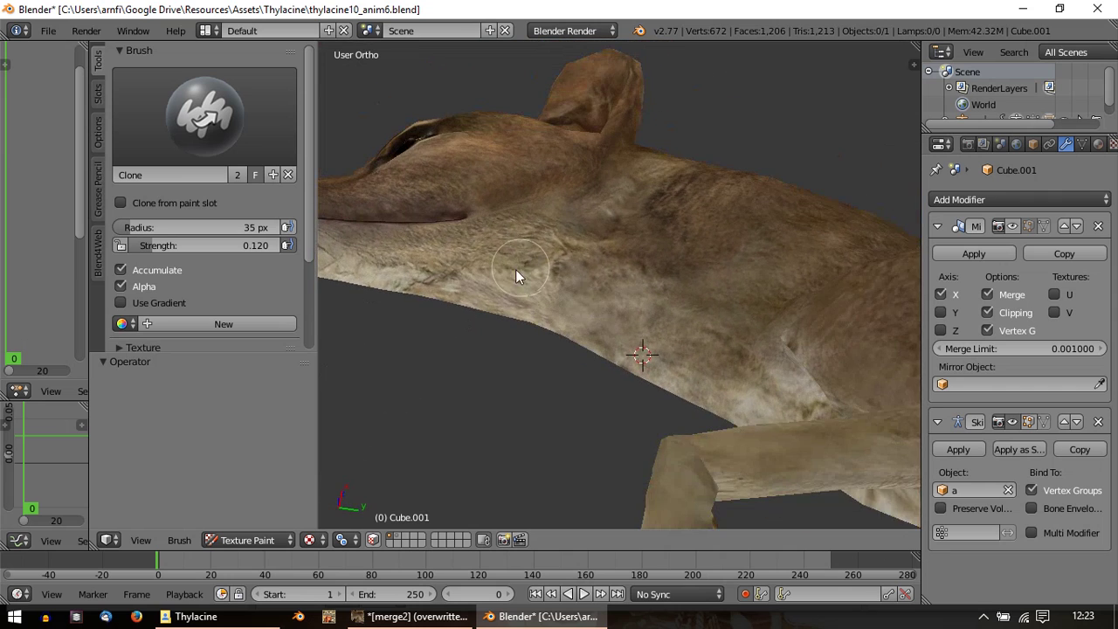
pyautogui.keyDown('ctrl'); pyautogui.click(506, 277); pyautogui.keyUp('ctrl')
pyautogui.scroll(3, 645, 303)
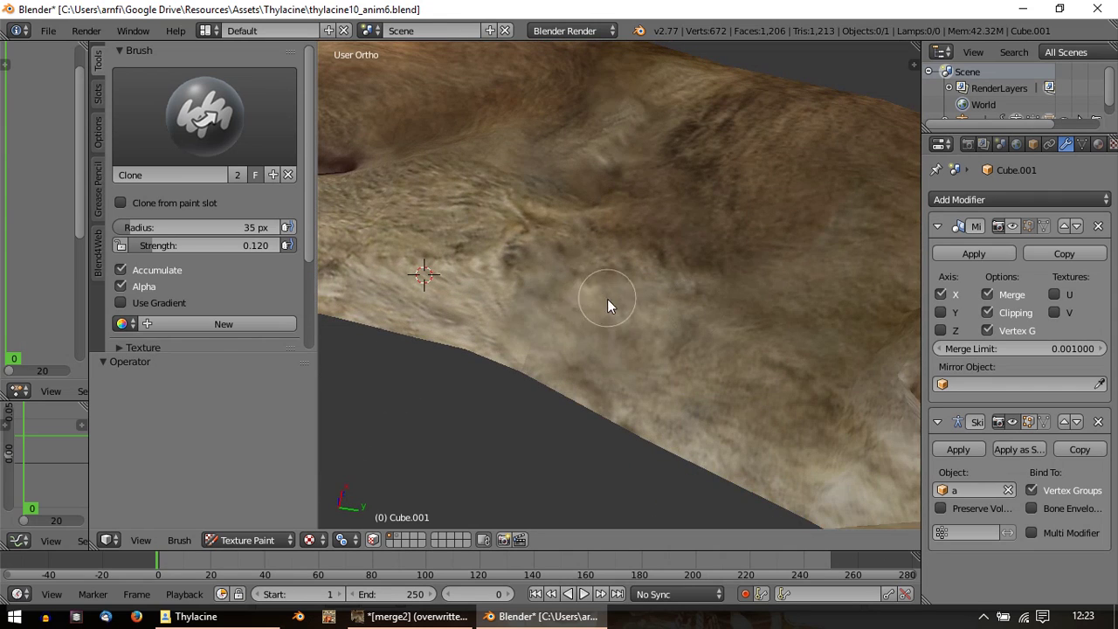
pyautogui.moveTo(607, 298); pyautogui.dragTo(524, 368, button='middle')
pyautogui.scroll(-4, 524, 367)
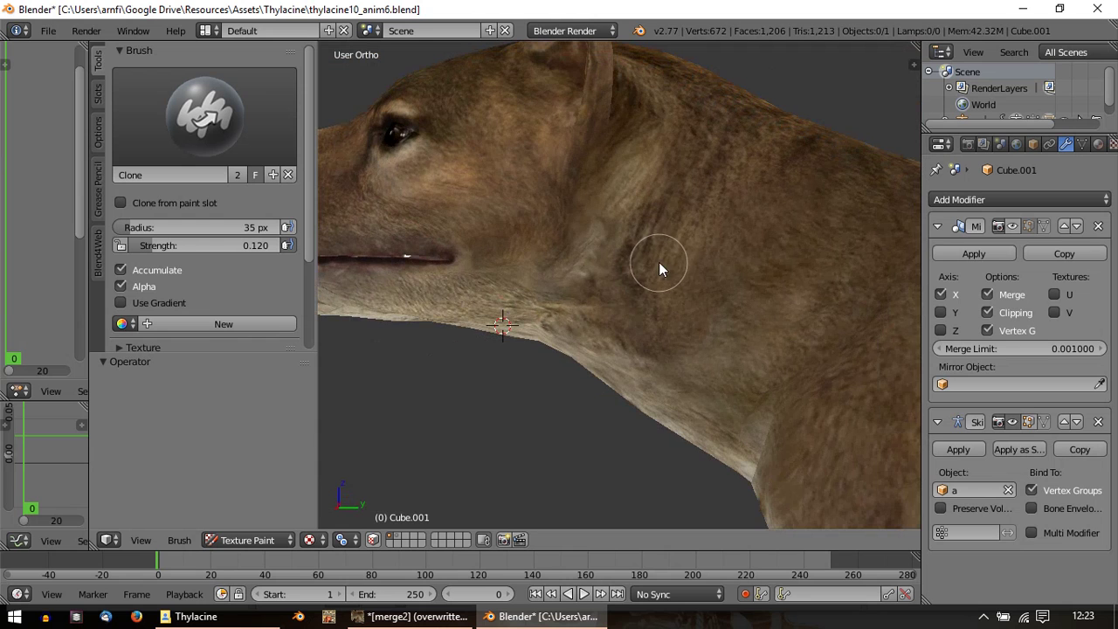
# Step: Sample fur on the side of the neck and clone it over the patch where the jaw meets the neck
pyautogui.scroll(-2, 659, 262)
pyautogui.keyDown('ctrl'); pyautogui.click(682, 299); pyautogui.keyUp('ctrl')
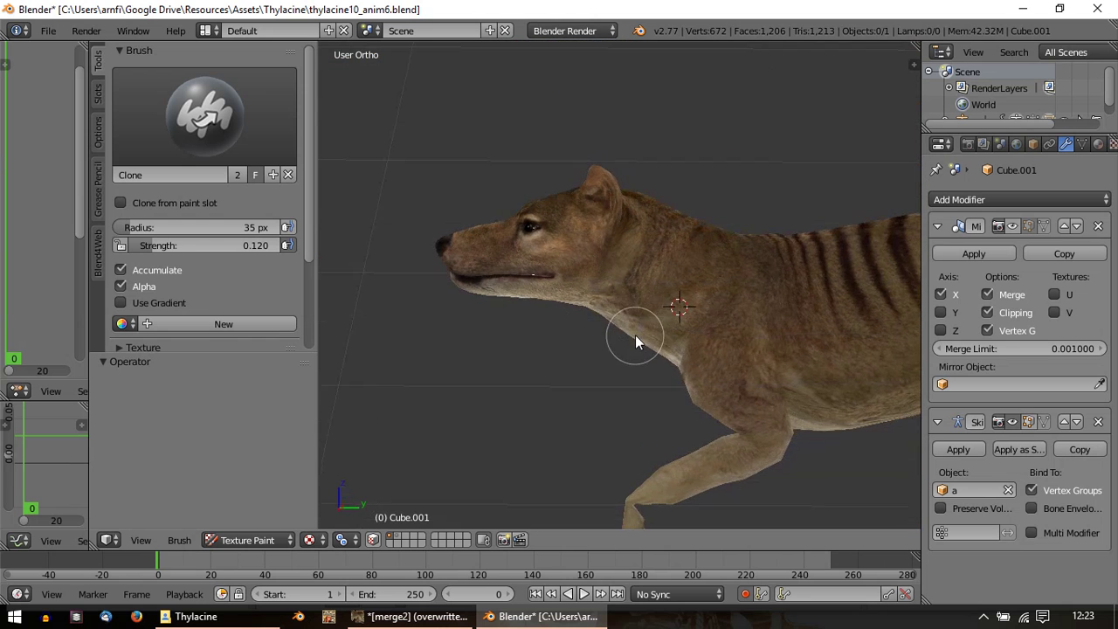
pyautogui.scroll(4, 516, 311)
pyautogui.scroll(-2, 536, 285)
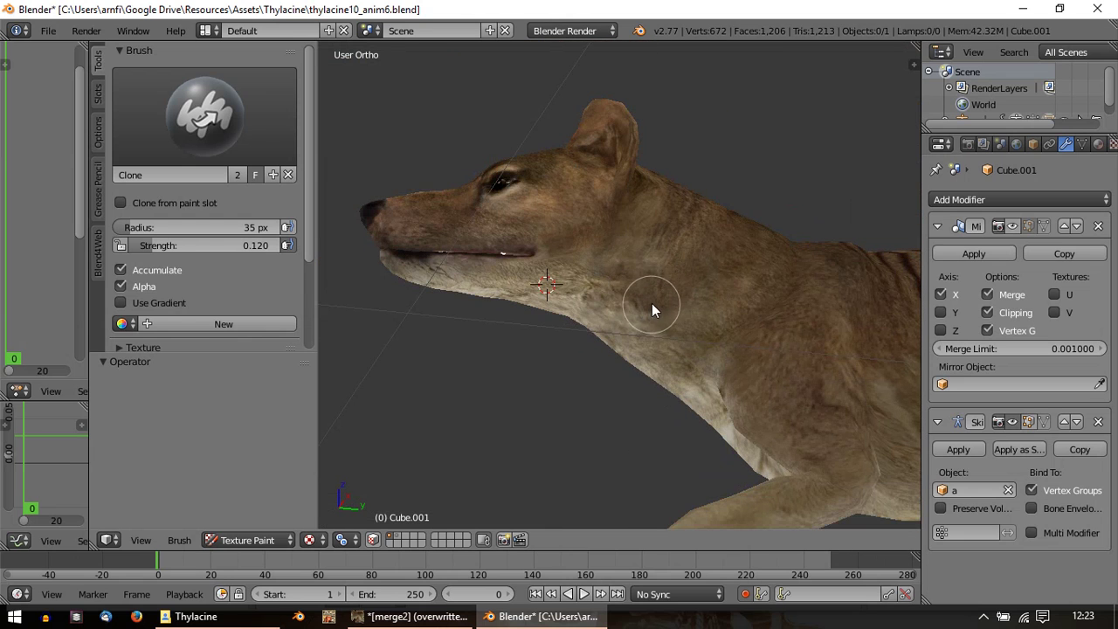
pyautogui.scroll(3, 644, 264)
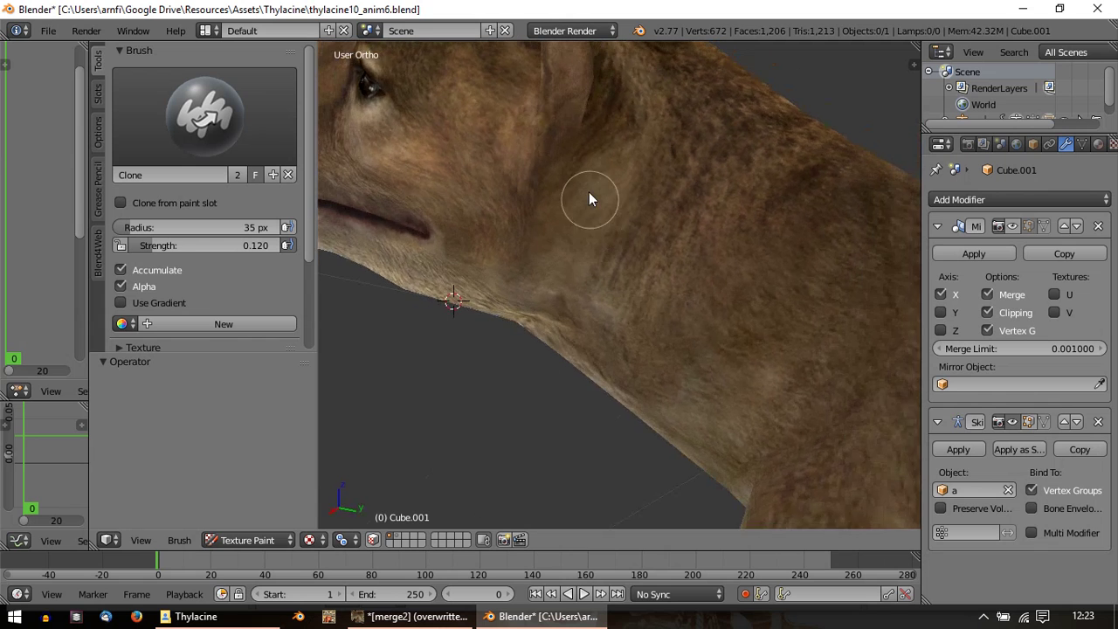
# Step: Sample the mottled neck fur and clone it over the color transition behind the base of the ear
pyautogui.keyDown('shift'); pyautogui.moveTo(590, 199); pyautogui.dragTo(564, 384, button='middle'); pyautogui.keyUp('shift')
pyautogui.scroll(2, 546, 346)
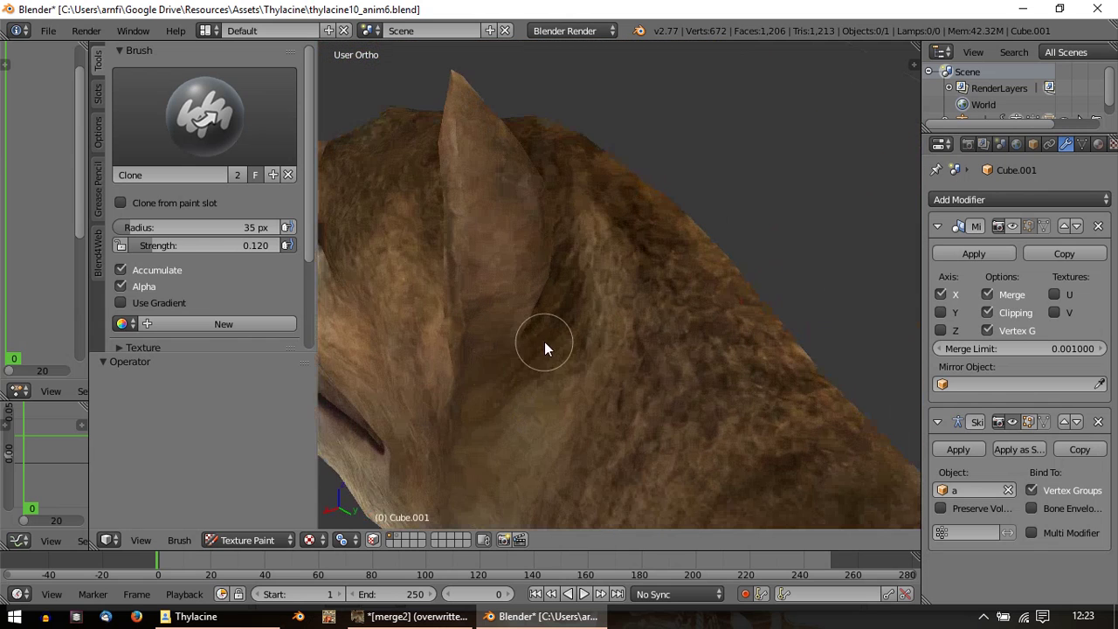
pyautogui.keyDown('ctrl'); pyautogui.click(663, 395); pyautogui.keyUp('ctrl')
pyautogui.scroll(-1, 537, 374)
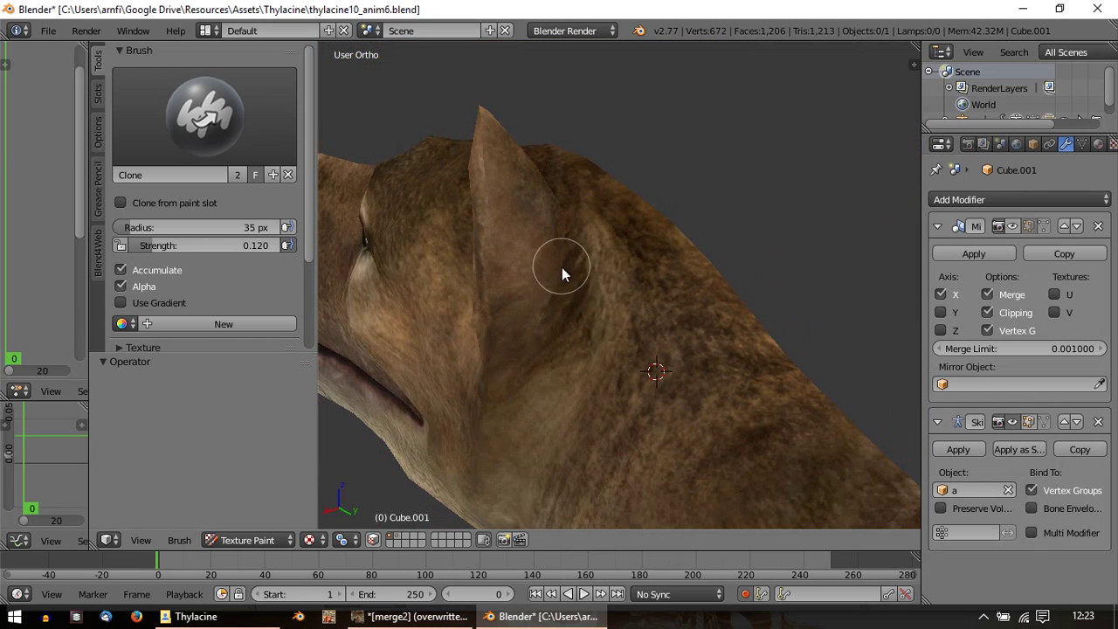
pyautogui.moveTo(561, 268); pyautogui.dragTo(527, 337, button='middle')
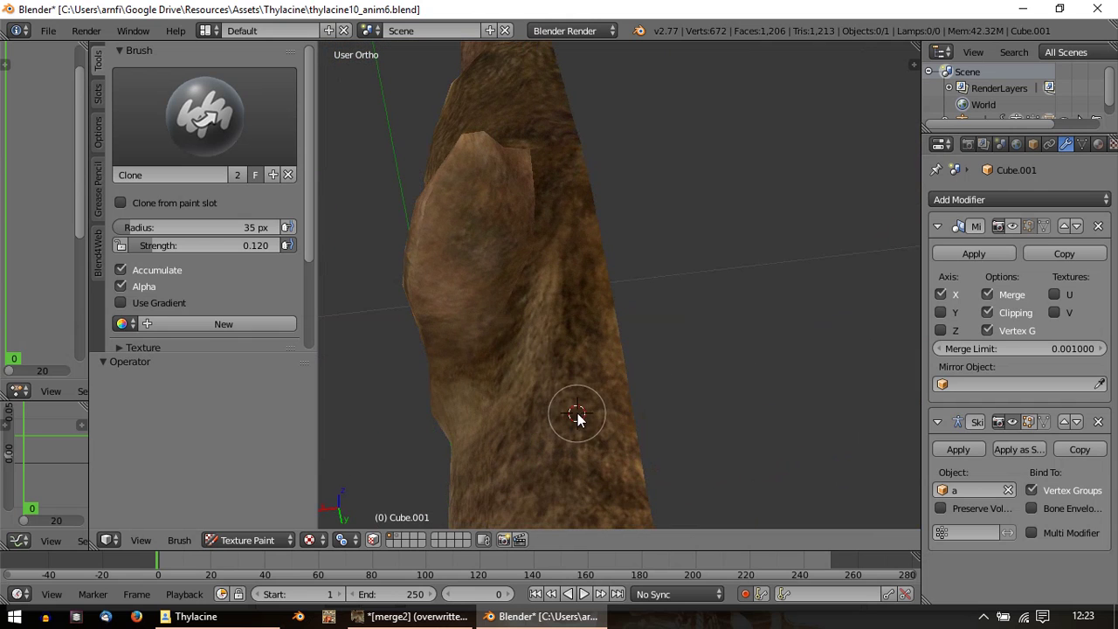
pyautogui.moveTo(576, 417); pyautogui.dragTo(489, 278, button='middle')
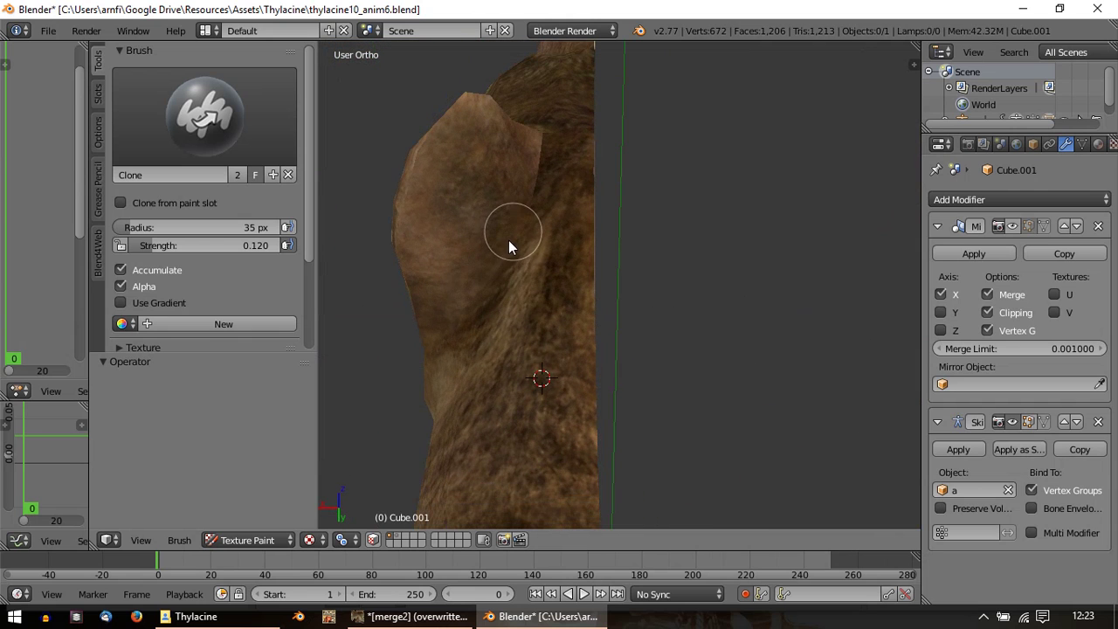
pyautogui.moveTo(508, 241); pyautogui.dragTo(537, 349, button='middle')
pyautogui.moveTo(535, 294); pyautogui.dragTo(509, 231, button='middle')
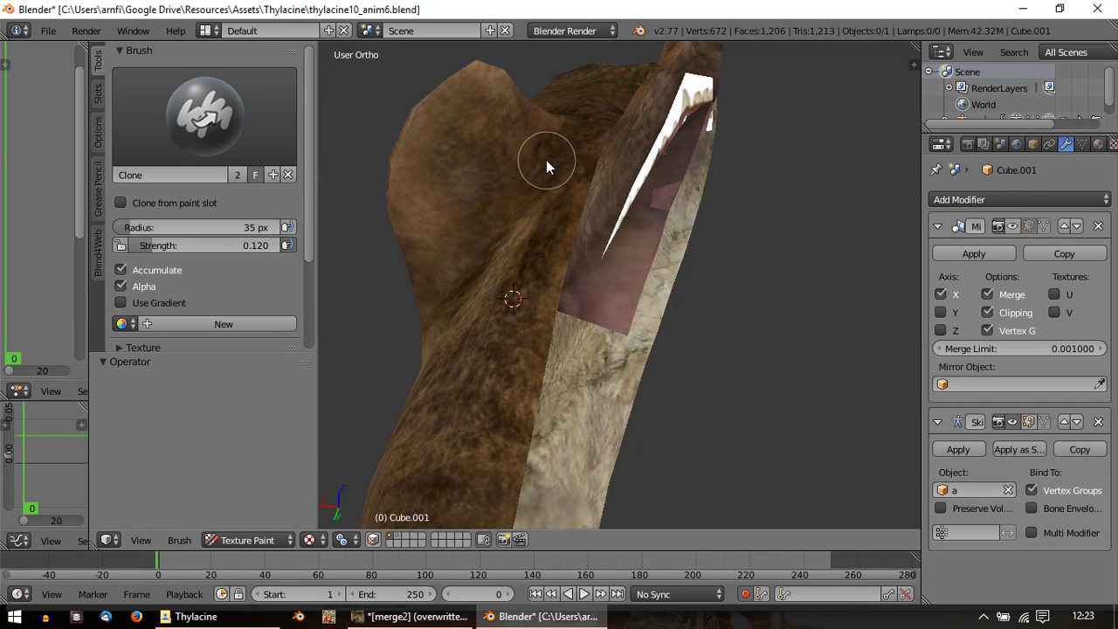
# Step: Sample the dark fur on the crown of the head and clone it around the inner base of the ear
pyautogui.moveTo(546, 159); pyautogui.dragTo(433, 263, button='middle')
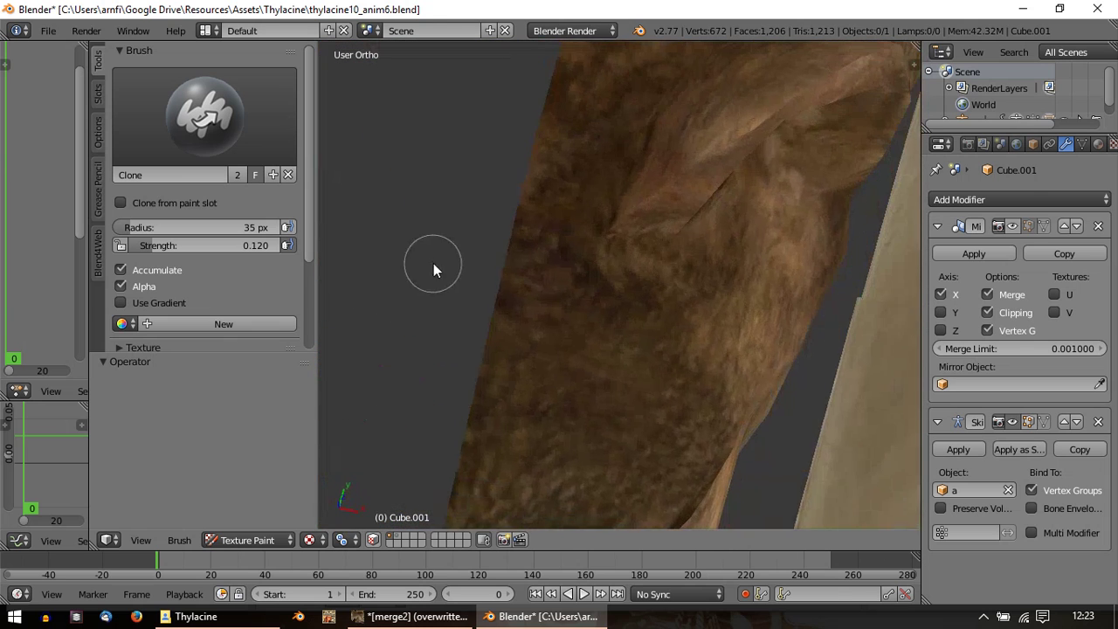
pyautogui.moveTo(619, 324); pyautogui.dragTo(547, 297, button='middle')
pyautogui.moveTo(529, 259); pyautogui.dragTo(469, 377, button='middle')
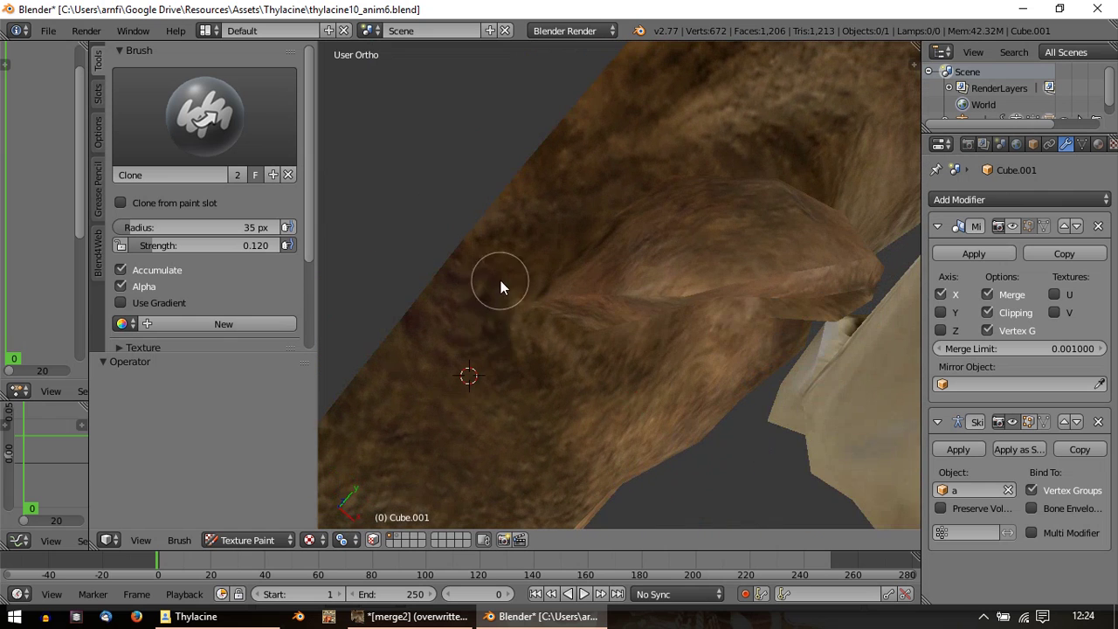
pyautogui.moveTo(479, 210)
pyautogui.mouseDown(button='middle')
pyautogui.moveTo(624, 245)
pyautogui.moveTo(620, 129)
pyautogui.moveTo(526, 261)
pyautogui.moveTo(555, 349)
pyautogui.moveTo(488, 332)
pyautogui.mouseUp(button='middle')
# Step: Sample the smooth skin near the ear's tip and clone it down over the streaks along the ear
pyautogui.scroll(2, 592, 182)
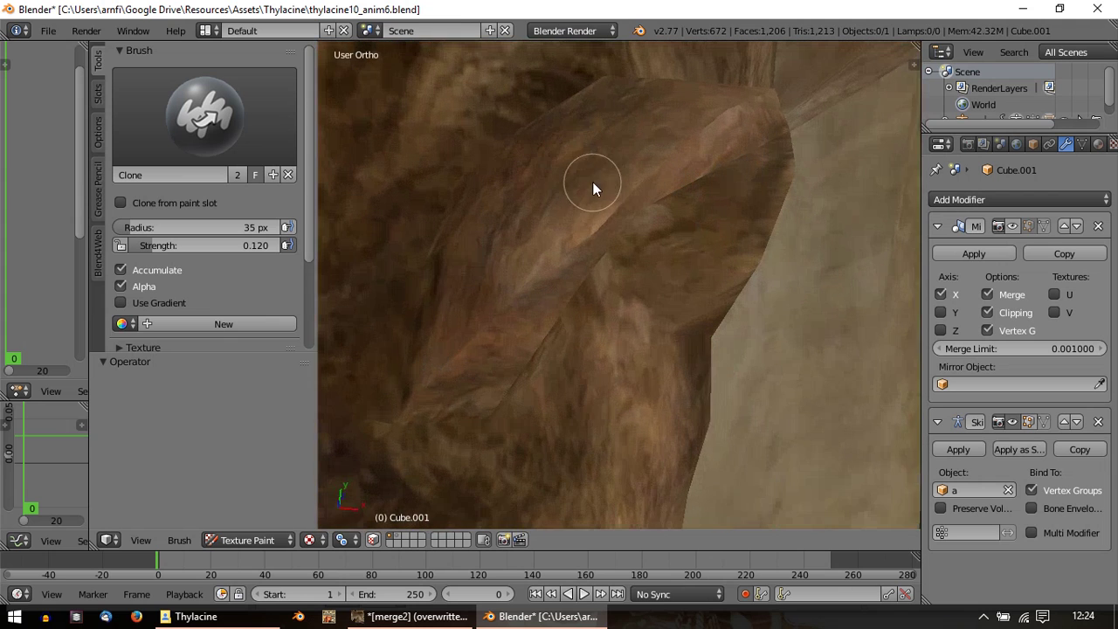
pyautogui.keyDown('ctrl'); pyautogui.click(598, 177); pyautogui.keyUp('ctrl')
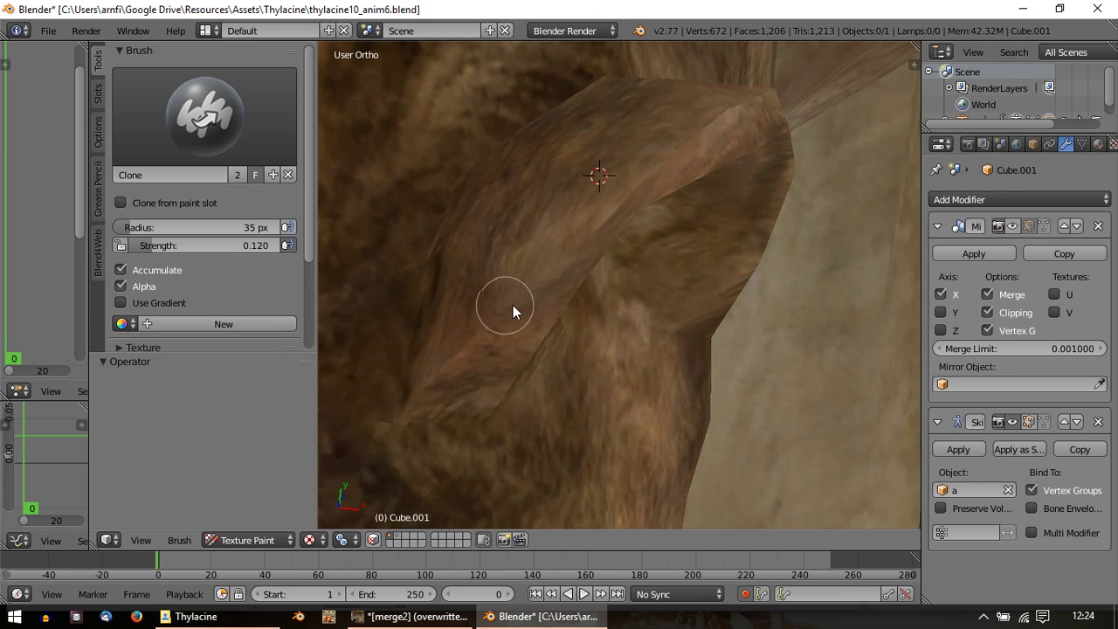
pyautogui.moveTo(512, 305); pyautogui.dragTo(539, 179, button='middle')
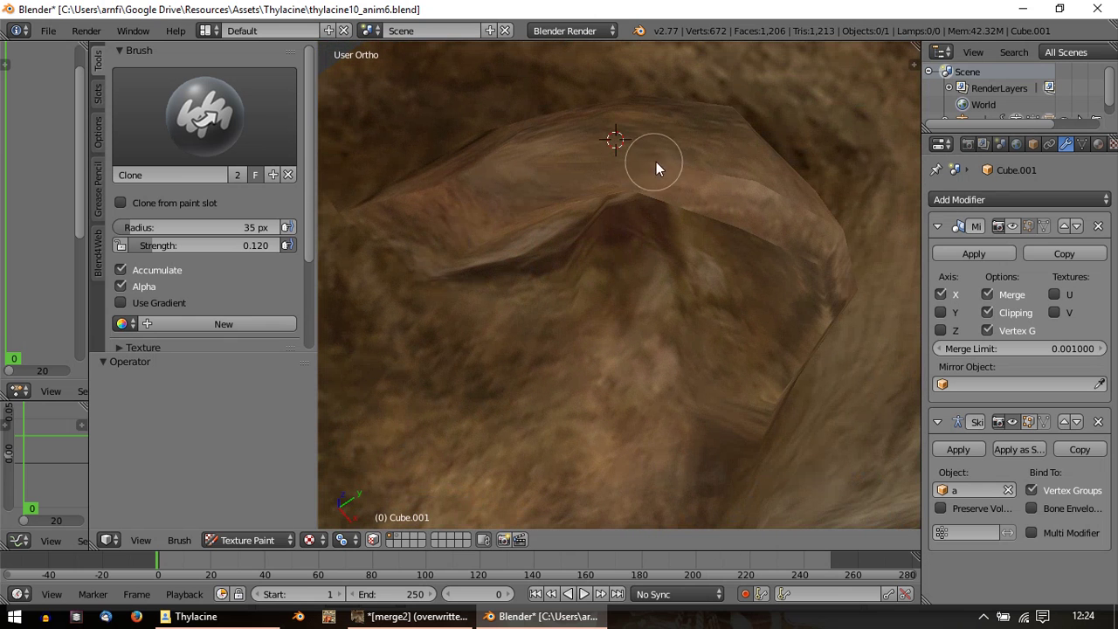
# Step: Clone skin sampled from the back of the ear over the pale and dark seam along its front edge
pyautogui.moveTo(709, 175); pyautogui.dragTo(547, 190, button='middle')
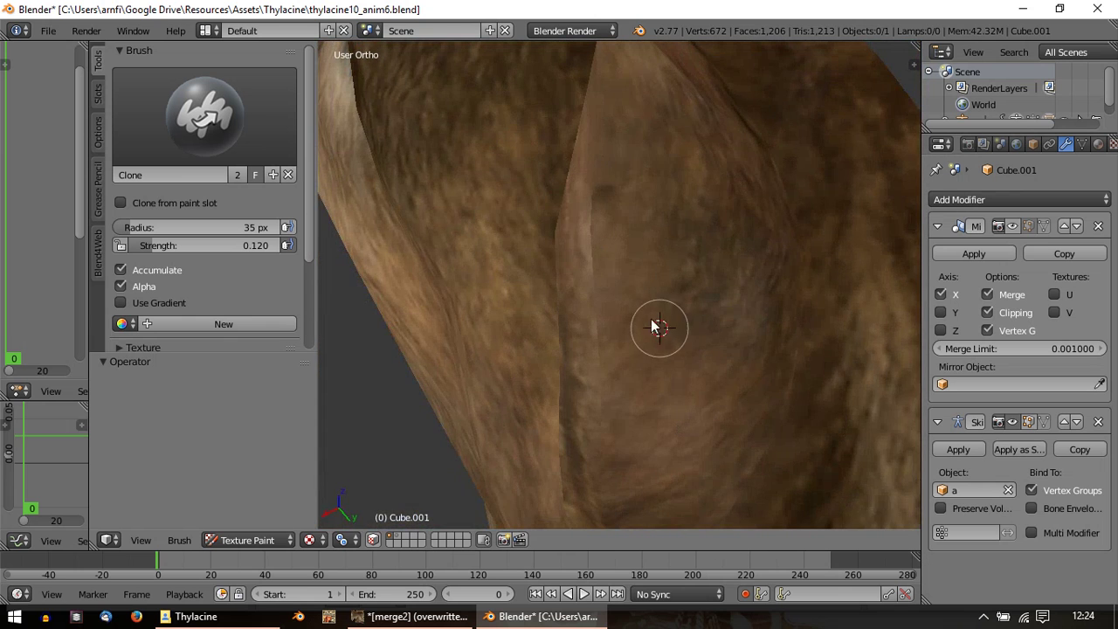
pyautogui.moveTo(654, 324); pyautogui.dragTo(648, 245, button='middle')
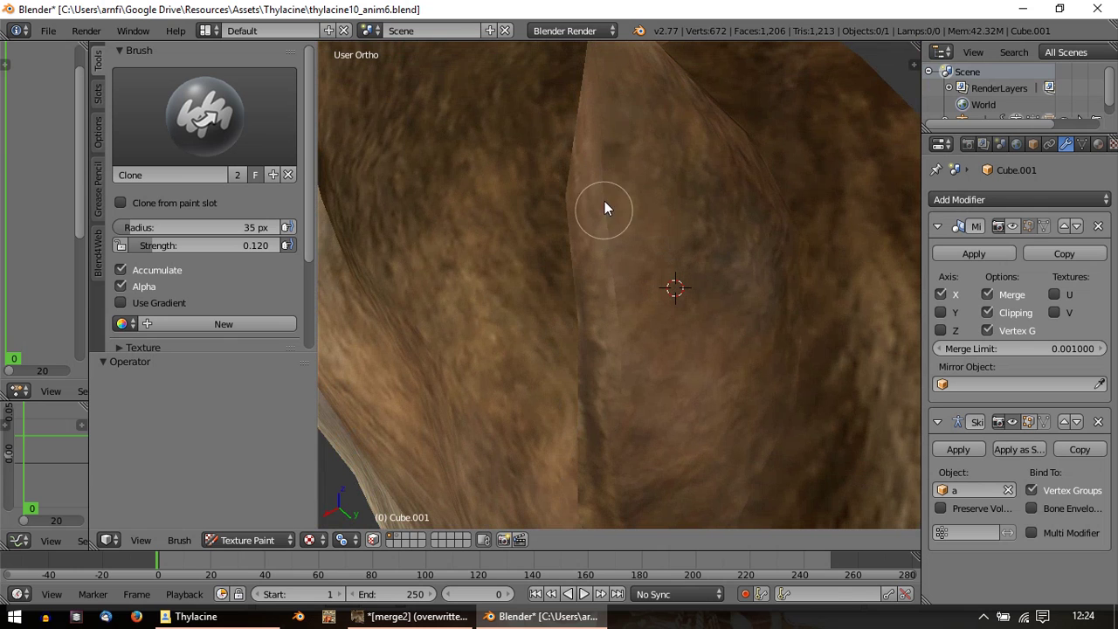
pyautogui.keyDown('ctrl'); pyautogui.click(642, 261); pyautogui.keyUp('ctrl')
pyautogui.keyDown('ctrl'); pyautogui.click(636, 106); pyautogui.keyUp('ctrl')
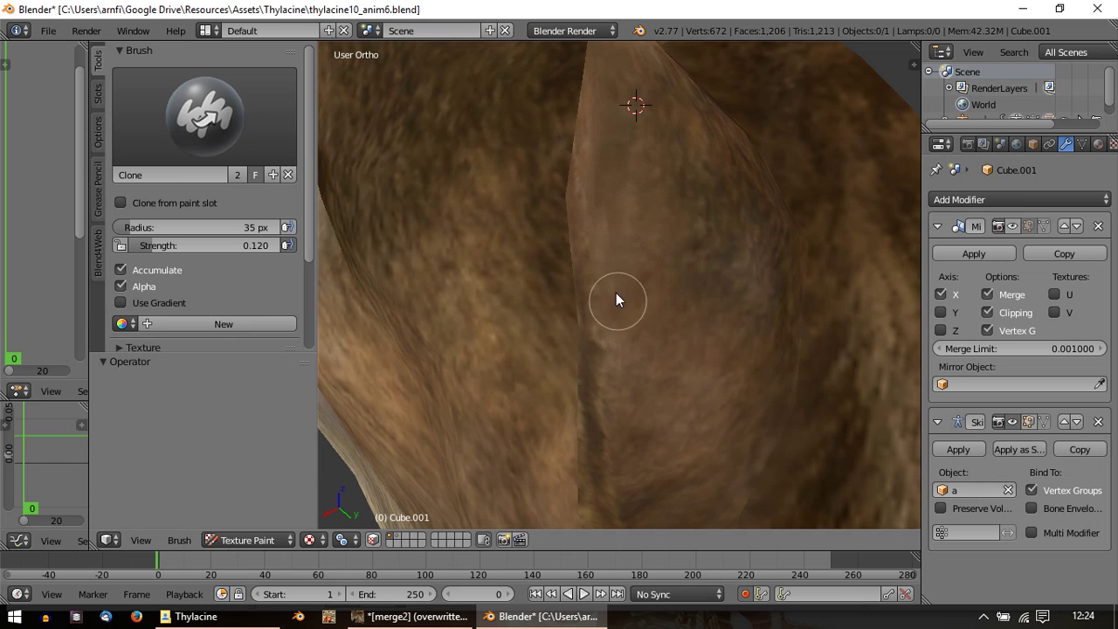
pyautogui.moveTo(591, 374)
pyautogui.mouseDown(button='middle')
pyautogui.moveTo(609, 290)
pyautogui.moveTo(656, 306)
pyautogui.moveTo(652, 274)
pyautogui.moveTo(582, 247)
pyautogui.moveTo(554, 364)
pyautogui.mouseUp(button='middle')
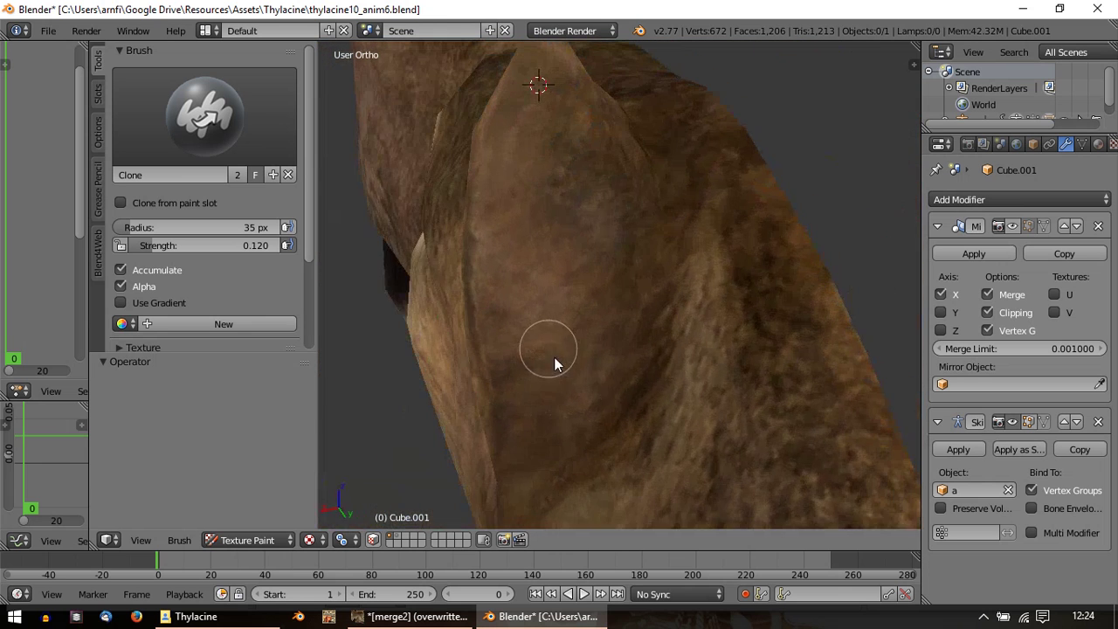
# Step: Sample fur from the upper neck and clone it over the transition below and behind the ear
pyautogui.keyDown('ctrl'); pyautogui.click(782, 447); pyautogui.keyUp('ctrl')
pyautogui.scroll(-2, 782, 447)
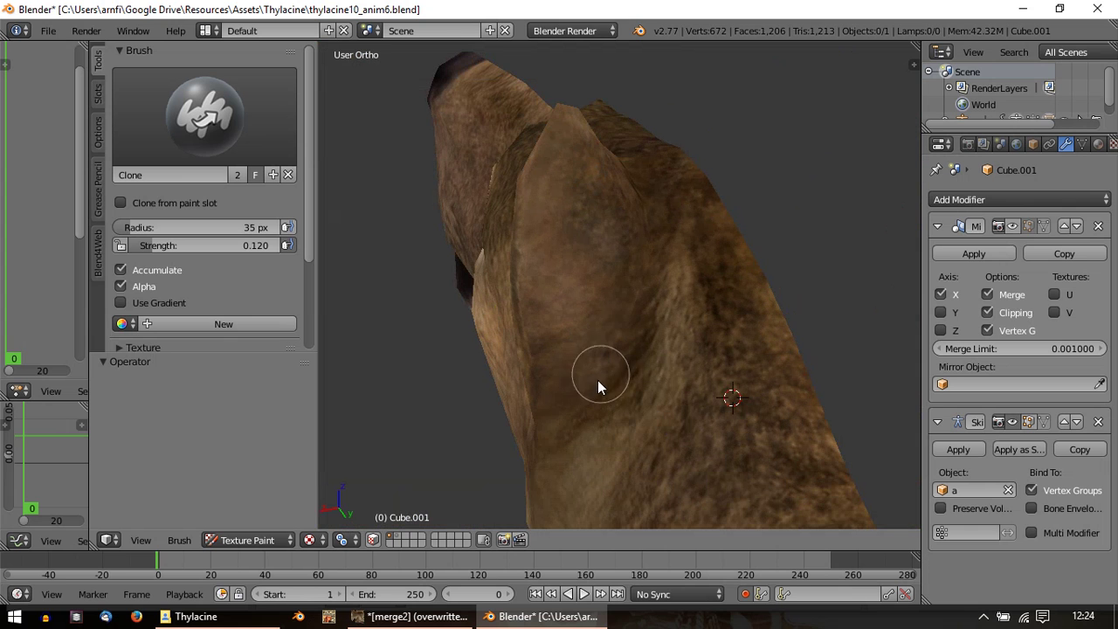
pyautogui.moveTo(584, 403)
pyautogui.mouseDown(button='middle')
pyautogui.moveTo(744, 354)
pyautogui.moveTo(704, 314)
pyautogui.moveTo(743, 419)
pyautogui.mouseUp(button='middle')
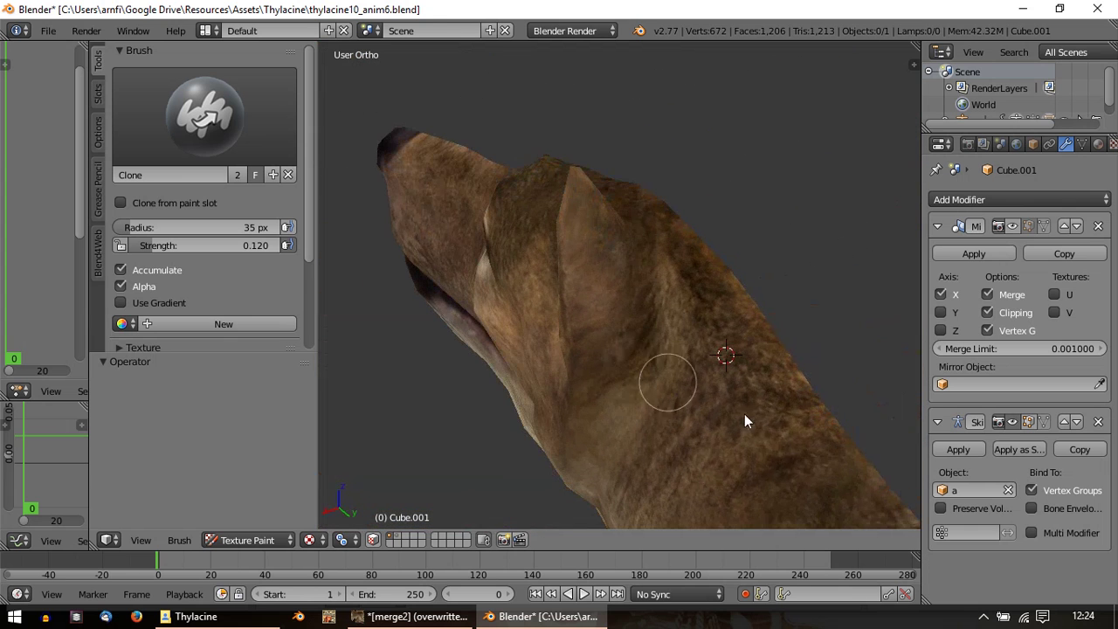
pyautogui.keyDown('ctrl'); pyautogui.click(784, 466); pyautogui.keyUp('ctrl')
pyautogui.moveTo(625, 337); pyautogui.dragTo(678, 317, button='middle')
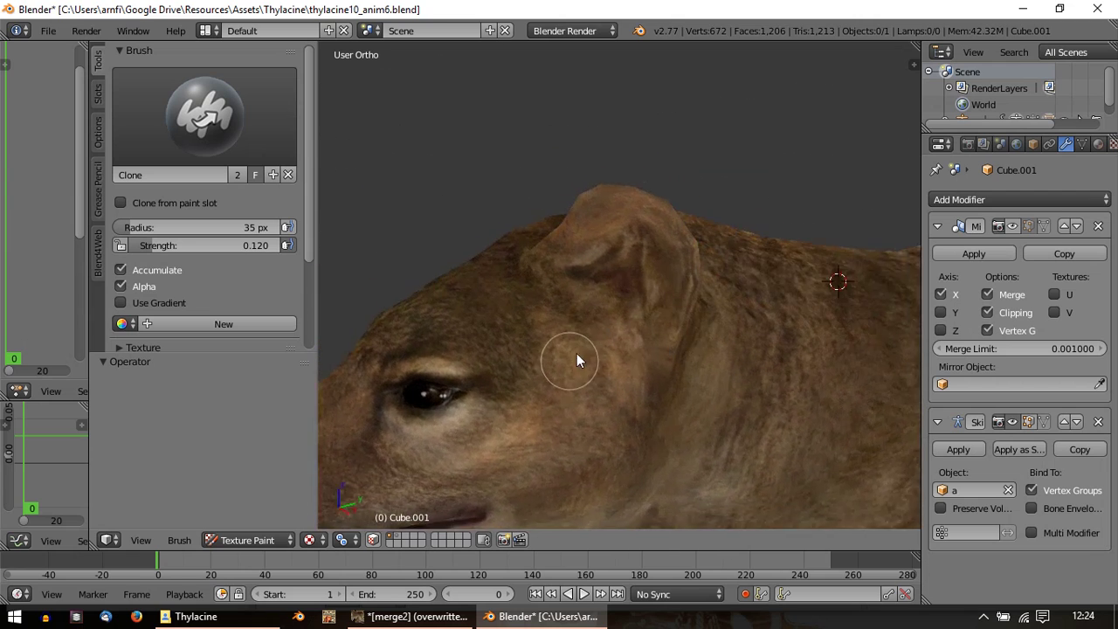
# Step: Sample the dark fur above the eye's outer corner and clone it over the corner's tip
pyautogui.keyDown('shift'); pyautogui.moveTo(576, 353); pyautogui.dragTo(753, 110, button='middle'); pyautogui.keyUp('shift')
pyautogui.scroll(5, 681, 181)
pyautogui.keyDown('shift'); pyautogui.moveTo(652, 165); pyautogui.dragTo(650, 419, button='middle'); pyautogui.keyUp('shift')
pyautogui.scroll(3, 656, 218)
pyautogui.keyDown('shift'); pyautogui.moveTo(667, 200); pyautogui.dragTo(570, 424, button='middle'); pyautogui.keyUp('shift')
pyautogui.scroll(1, 710, 336)
pyautogui.keyDown('ctrl'); pyautogui.click(658, 324); pyautogui.keyUp('ctrl')
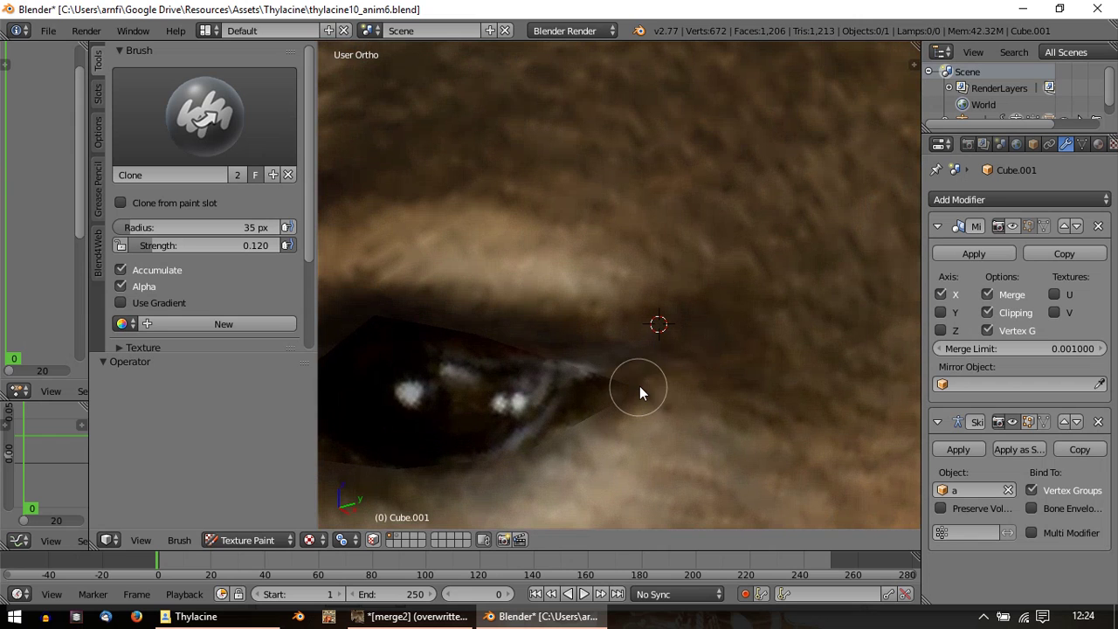
pyautogui.click(668, 396)
# Step: Blend the fur around the eye's outer corner with clone samples taken from behind, below and above it
pyautogui.keyDown('ctrl'); pyautogui.click(745, 388); pyautogui.keyUp('ctrl')
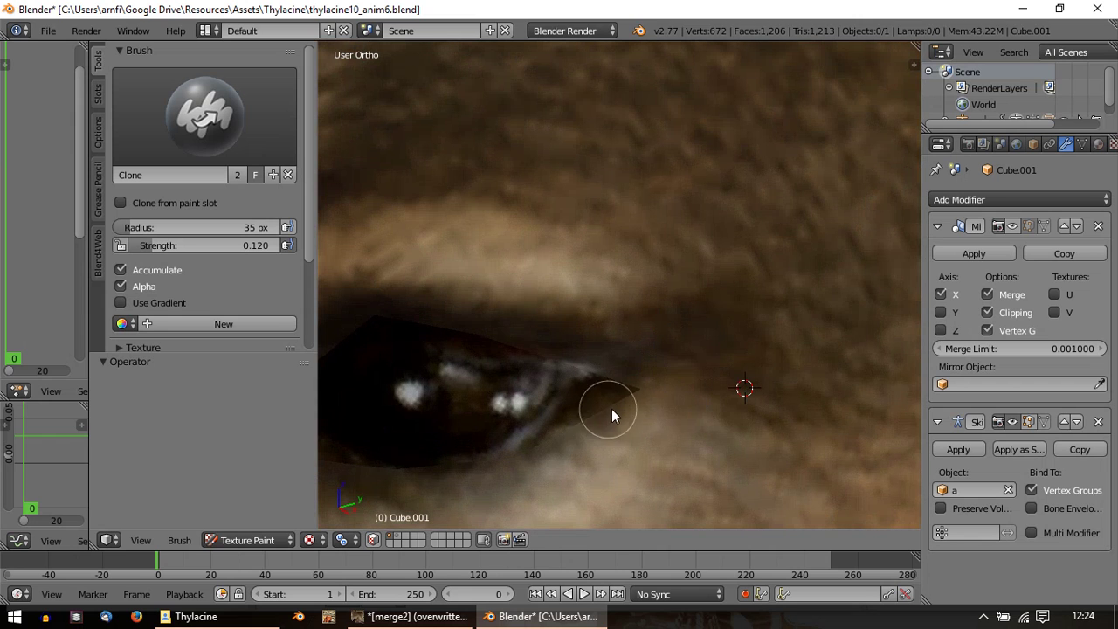
pyautogui.keyDown('ctrl'); pyautogui.click(645, 427); pyautogui.keyUp('ctrl')
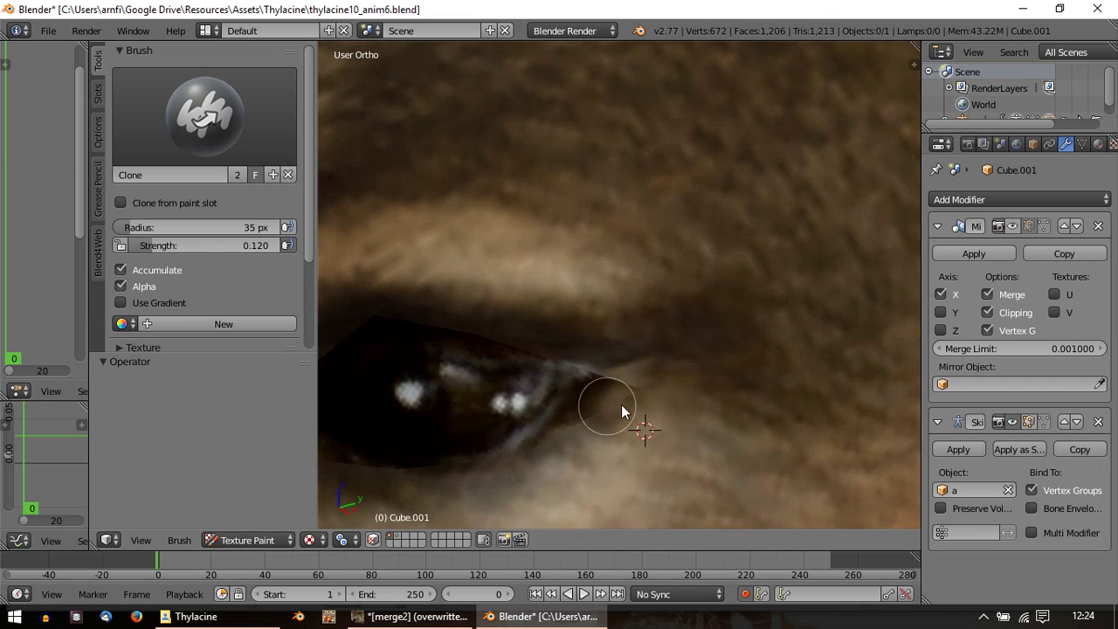
pyautogui.keyDown('shift'); pyautogui.moveTo(635, 423); pyautogui.dragTo(598, 247, button='middle'); pyautogui.keyUp('shift')
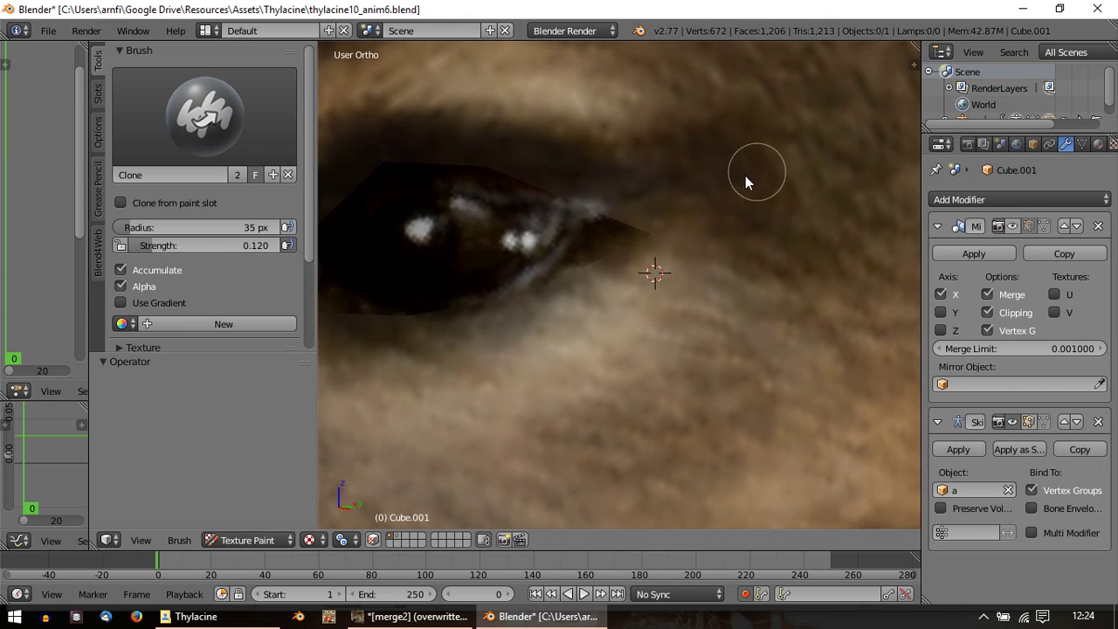
pyautogui.keyDown('ctrl'); pyautogui.click(715, 183); pyautogui.keyUp('ctrl')
# Step: Sample the dark fur in front of the eye's inner corner and set the Project Paint bleed to 2 px
pyautogui.keyDown('shift'); pyautogui.moveTo(522, 226); pyautogui.dragTo(767, 235, button='middle'); pyautogui.keyUp('shift')
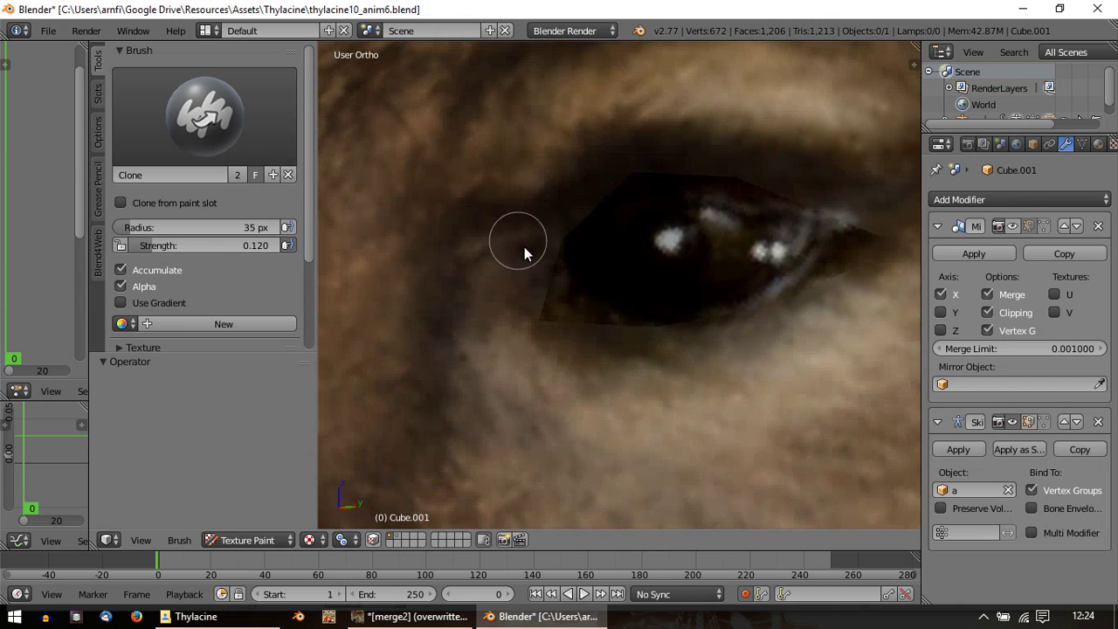
pyautogui.scroll(2, 519, 241)
pyautogui.keyDown('ctrl'); pyautogui.click(482, 214); pyautogui.keyUp('ctrl')
pyautogui.scroll(-3, 172, 262)
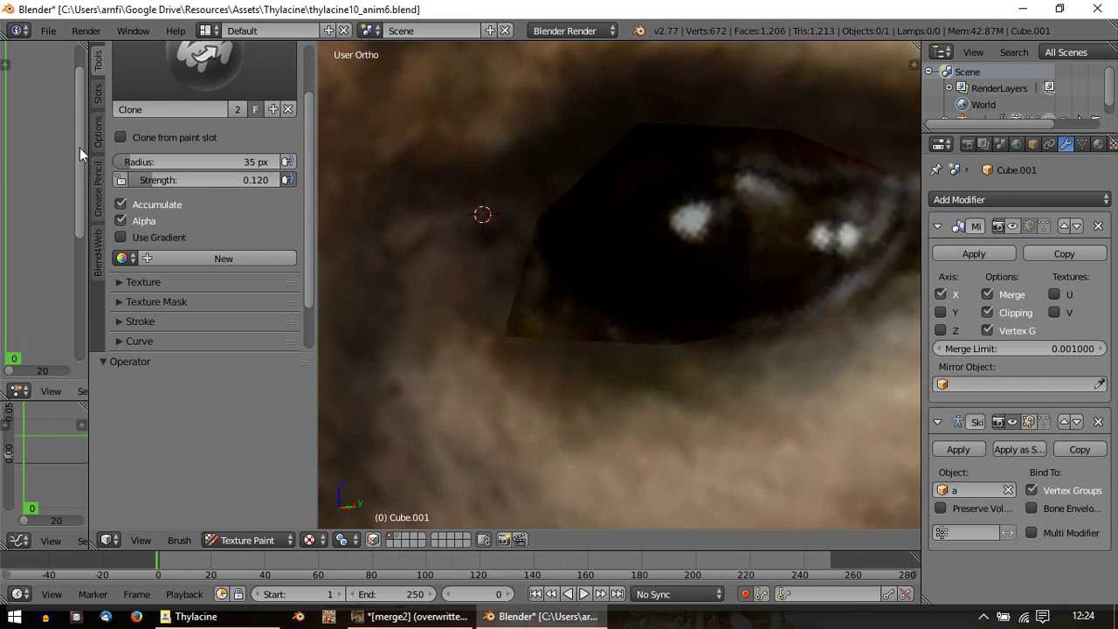
pyautogui.click(100, 127)
pyautogui.scroll(-4, 174, 249)
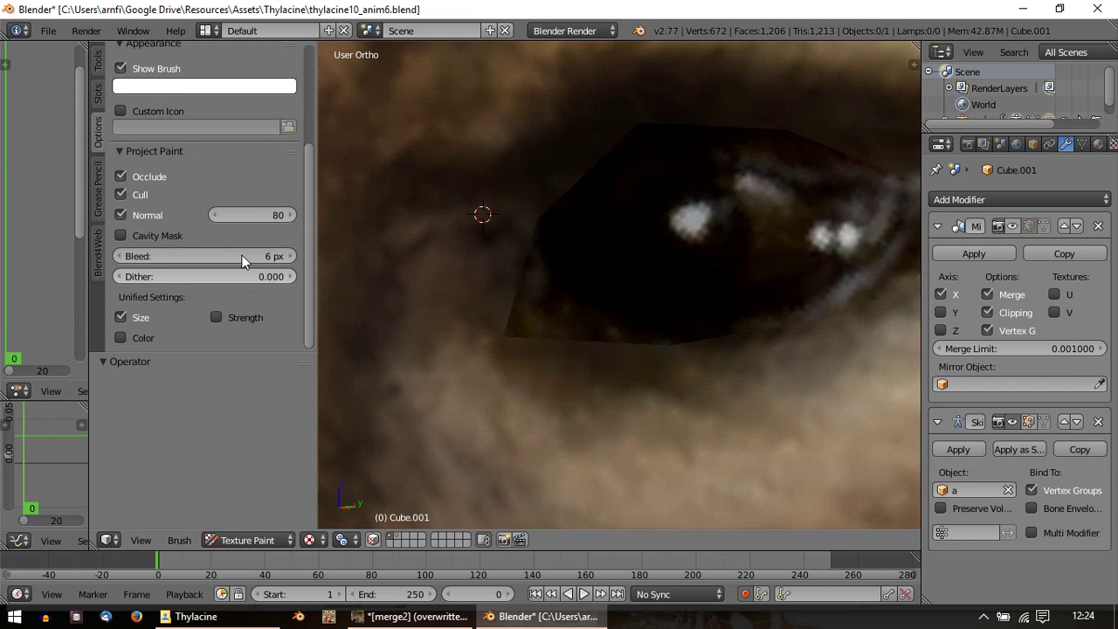
pyautogui.moveTo(242, 256); pyautogui.dragTo(229, 256)
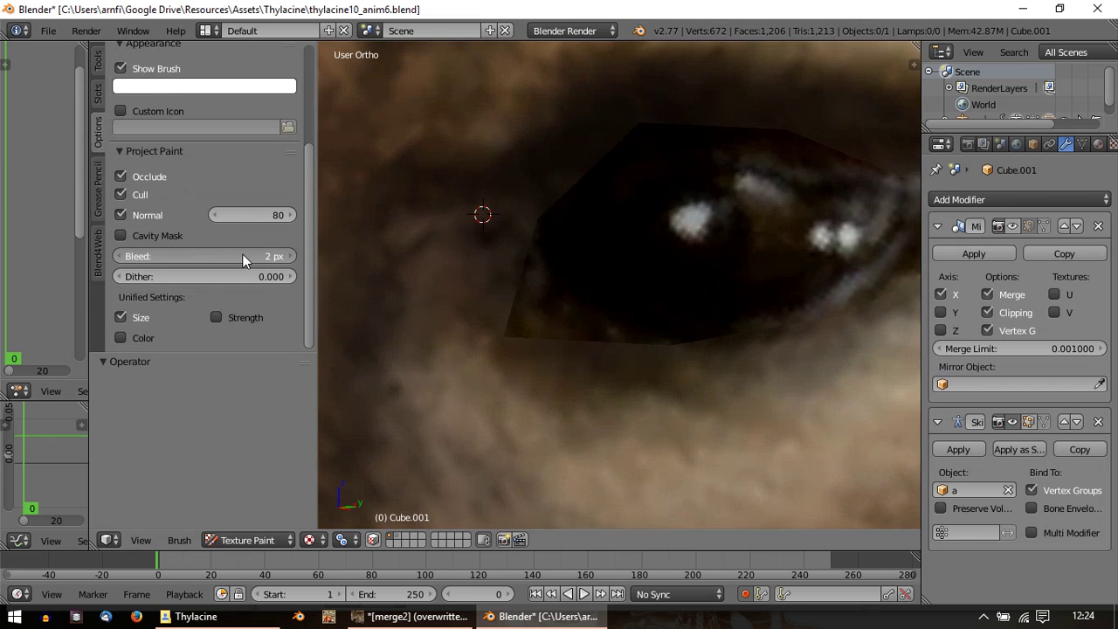
# Step: Resample the dark fur beside the inner corner of the eye and clone it over the corner's angular lower edge
pyautogui.keyDown('ctrl'); pyautogui.click(486, 242); pyautogui.keyUp('ctrl')
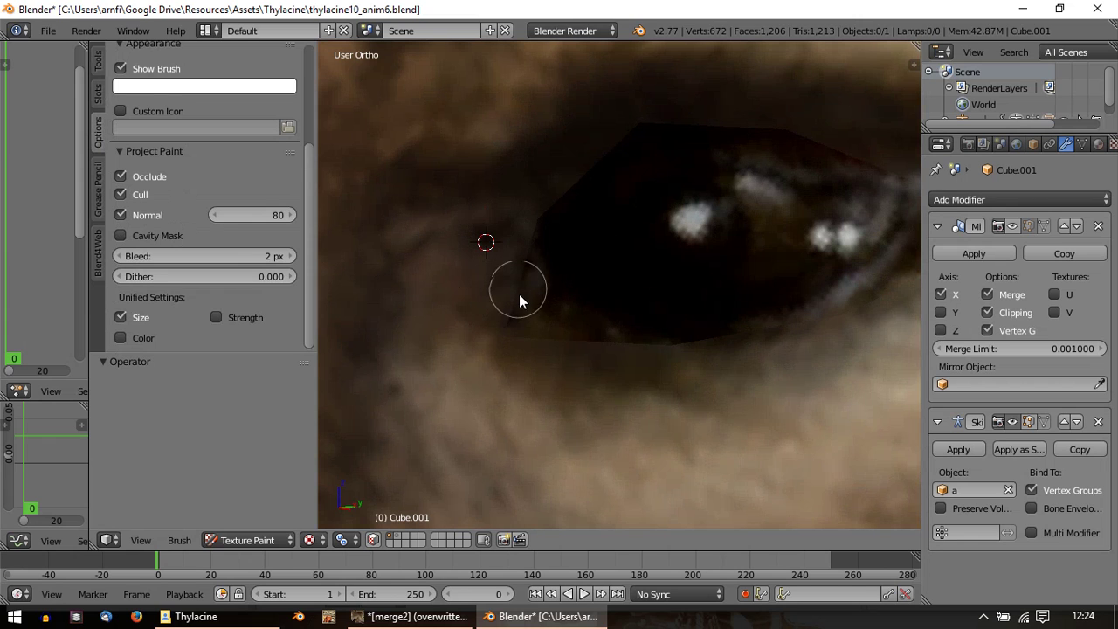
pyautogui.moveTo(607, 324)
pyautogui.mouseDown()
pyautogui.moveTo(528, 316)
pyautogui.moveTo(521, 347)
pyautogui.mouseUp()
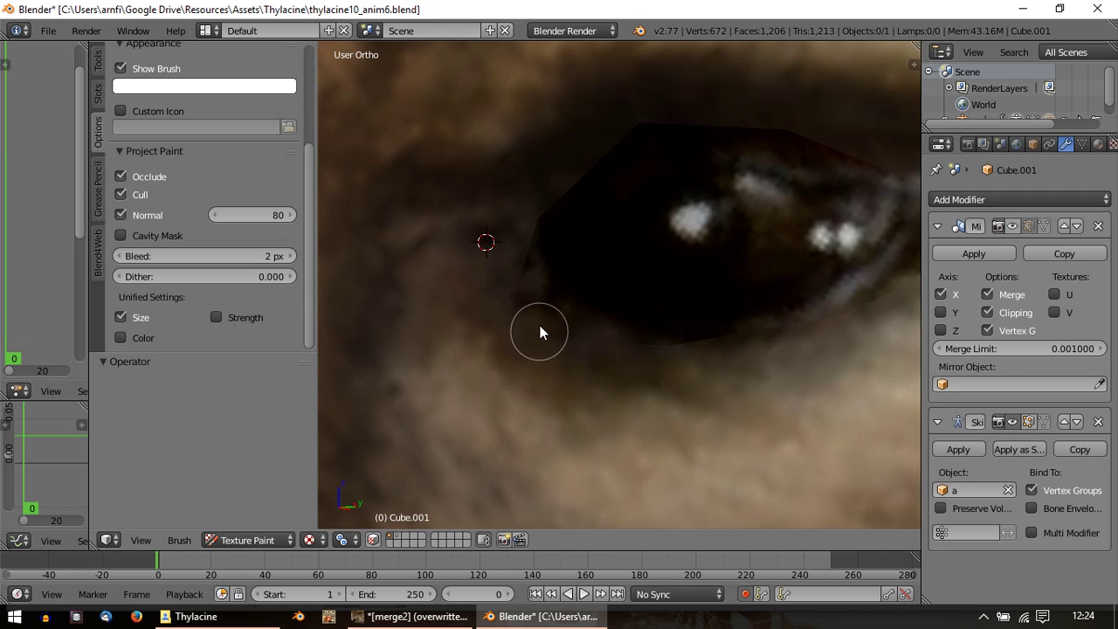
pyautogui.keyDown('shift'); pyautogui.moveTo(554, 193); pyautogui.dragTo(544, 229, button='middle'); pyautogui.keyUp('shift')
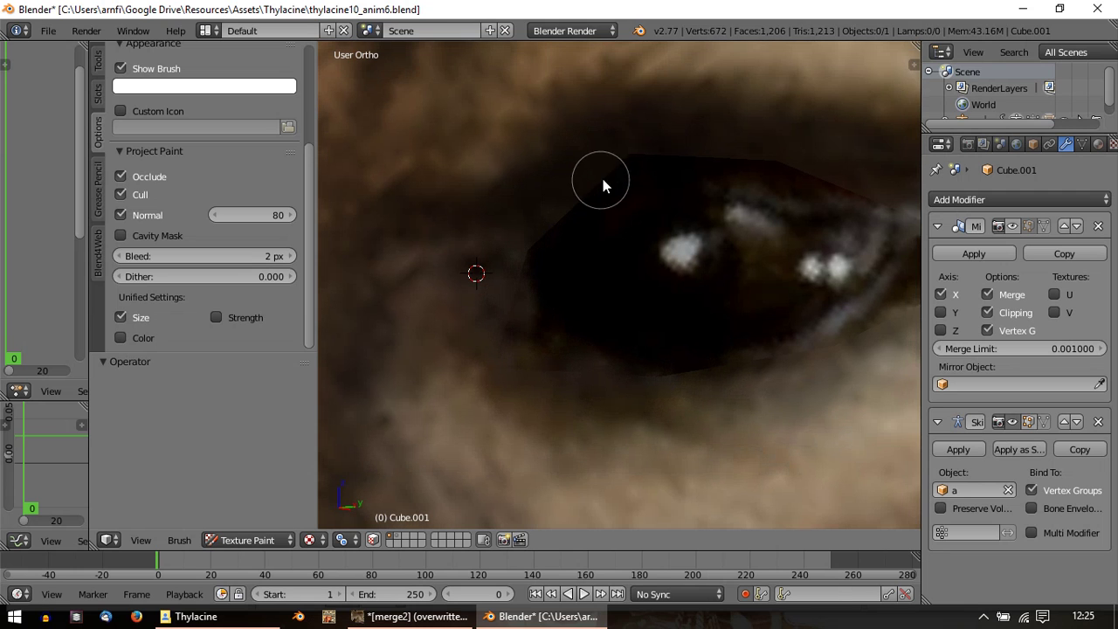
# Step: Clone the dark fur along the upper eyelid to soften the hard edge between eye and skin
pyautogui.scroll(-4, 771, 156)
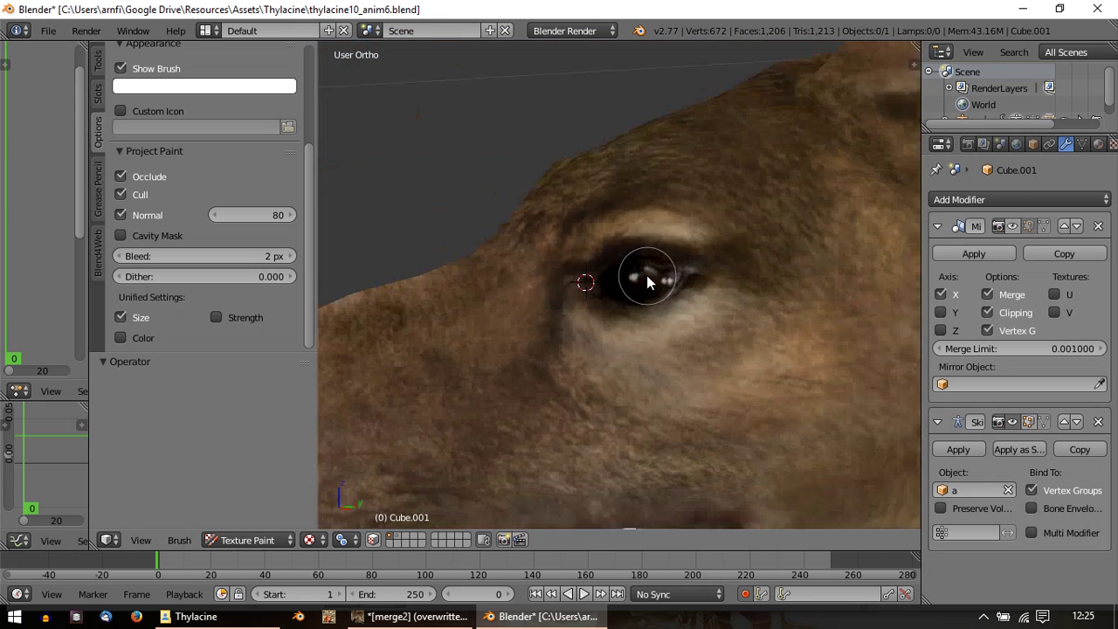
pyautogui.scroll(2, 548, 277)
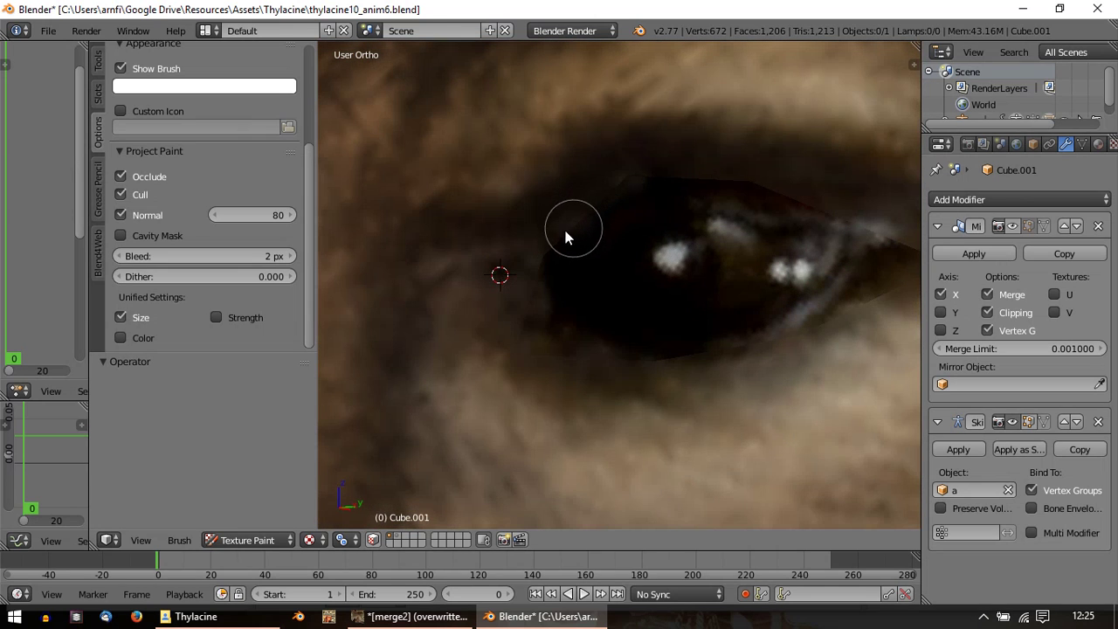
pyautogui.keyDown('ctrl'); pyautogui.scroll(-2, 534, 260); pyautogui.keyUp('ctrl')
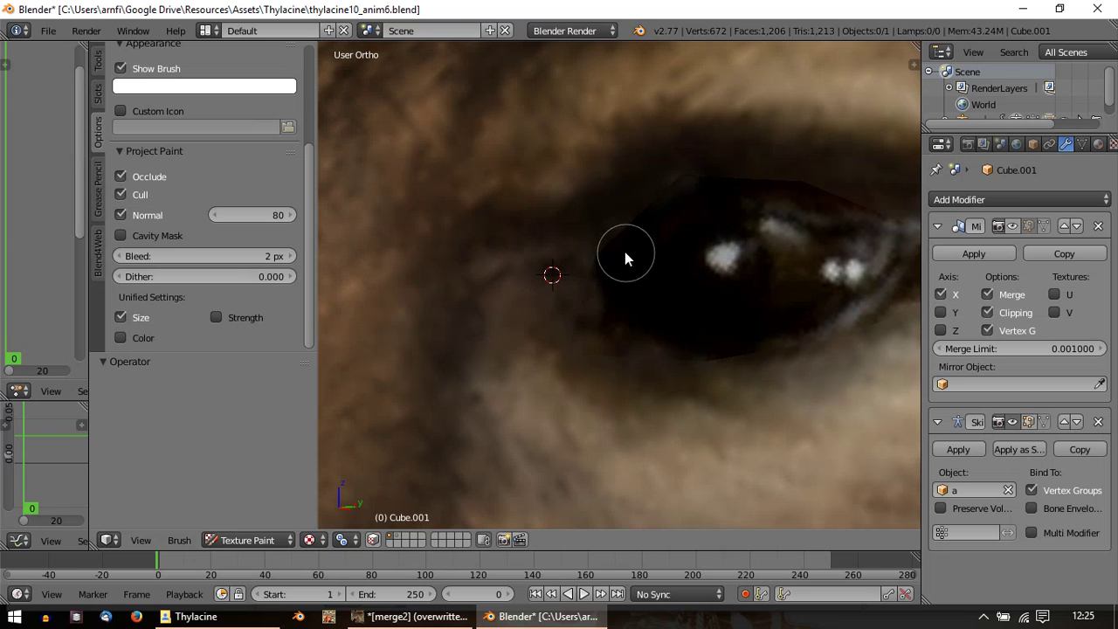
pyautogui.keyDown('shift'); pyautogui.moveTo(654, 214); pyautogui.dragTo(511, 269, button='middle'); pyautogui.keyUp('shift')
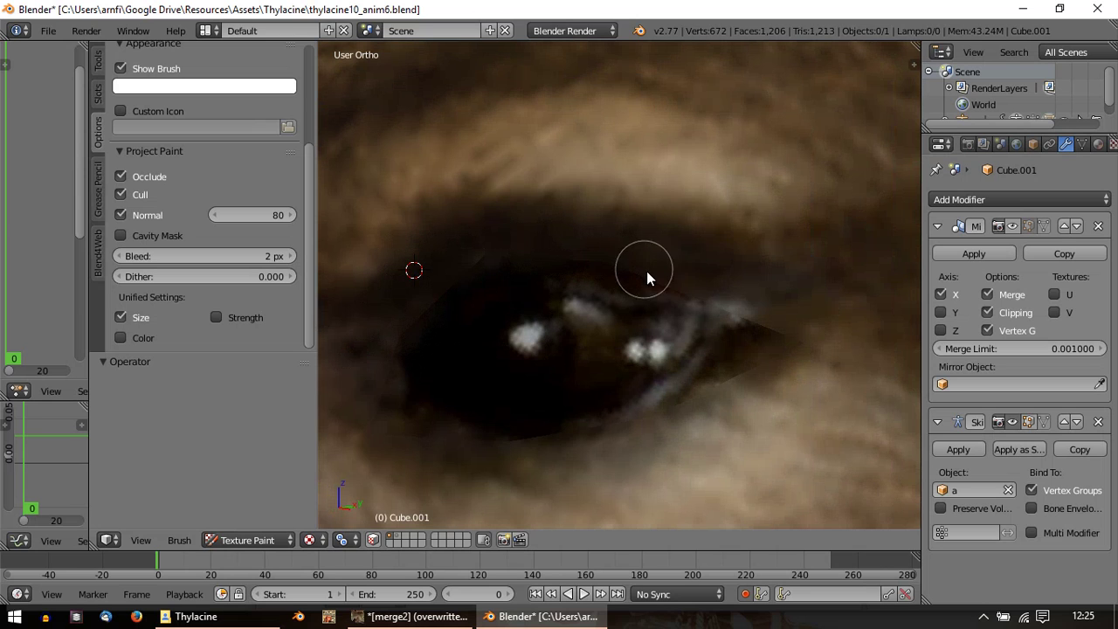
# Step: Sample the dark fur behind the eye's outer corner and clone it over the corner's hard edge
pyautogui.keyDown('ctrl'); pyautogui.scroll(-2, 681, 310); pyautogui.keyUp('ctrl')
pyautogui.keyDown('ctrl'); pyautogui.click(863, 311); pyautogui.keyUp('ctrl')
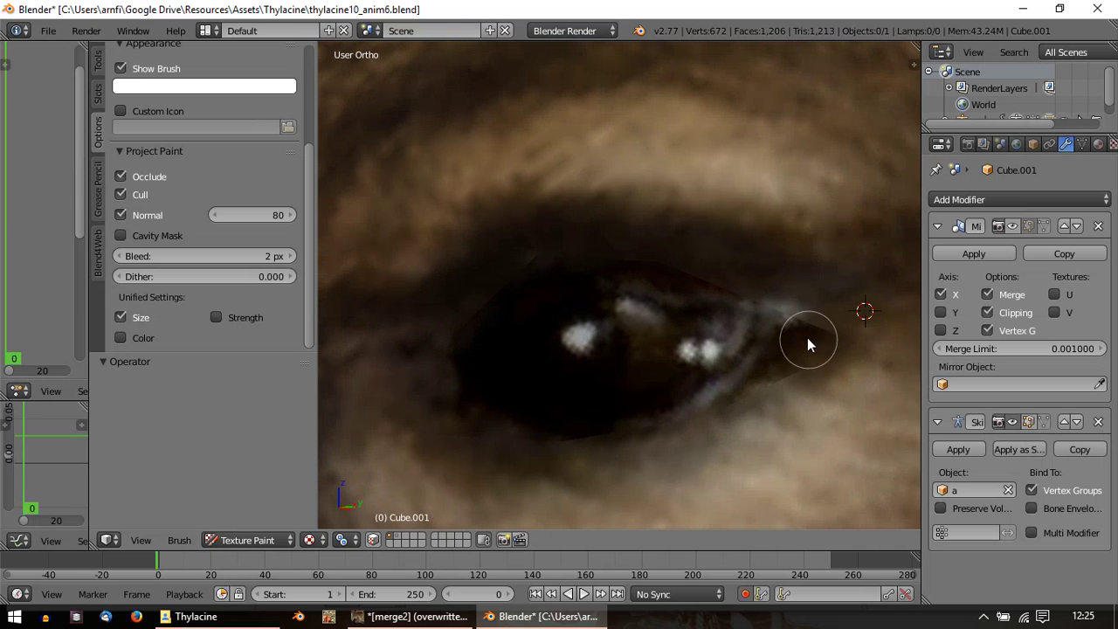
pyautogui.scroll(-3, 838, 326)
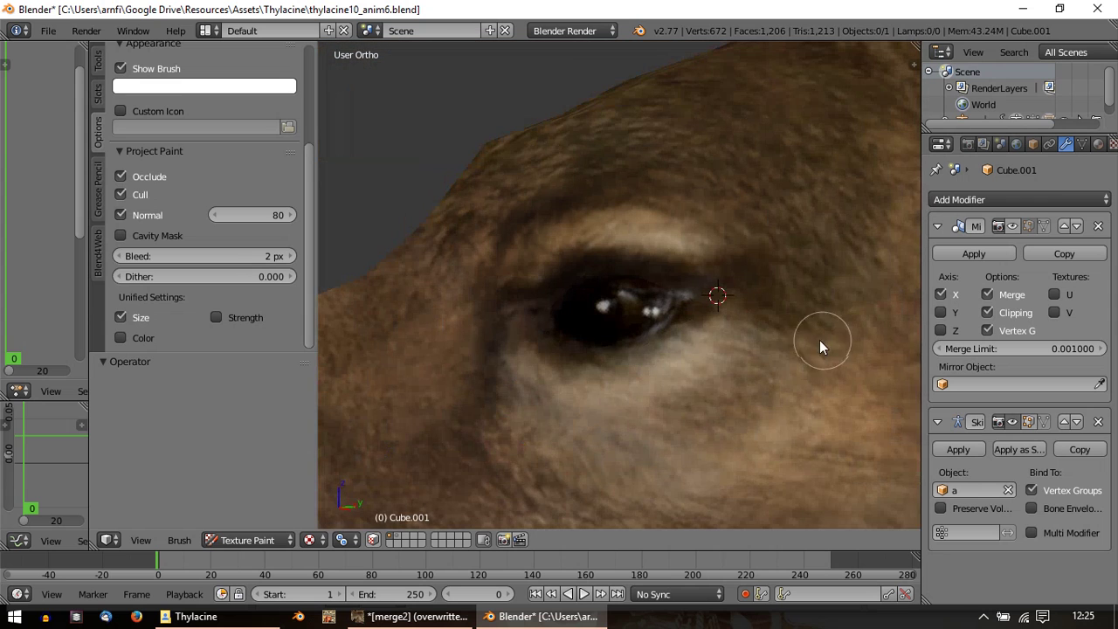
pyautogui.scroll(4, 218, 131)
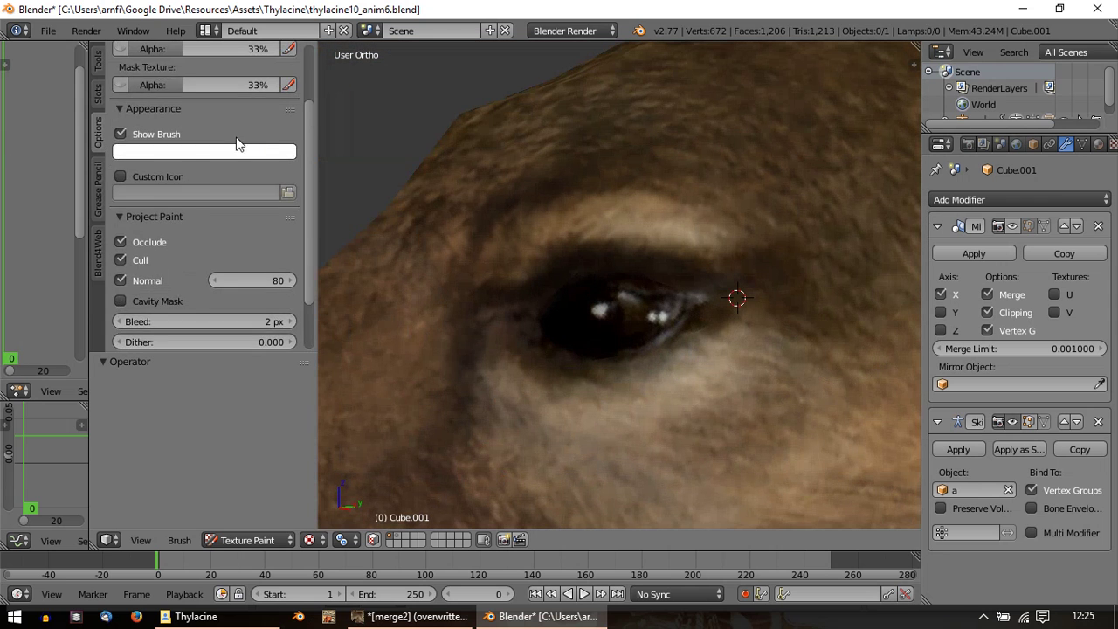
# Step: Try the Soften brush for the hard edges around the eye
pyautogui.click(98, 60)
pyautogui.click(204, 113)
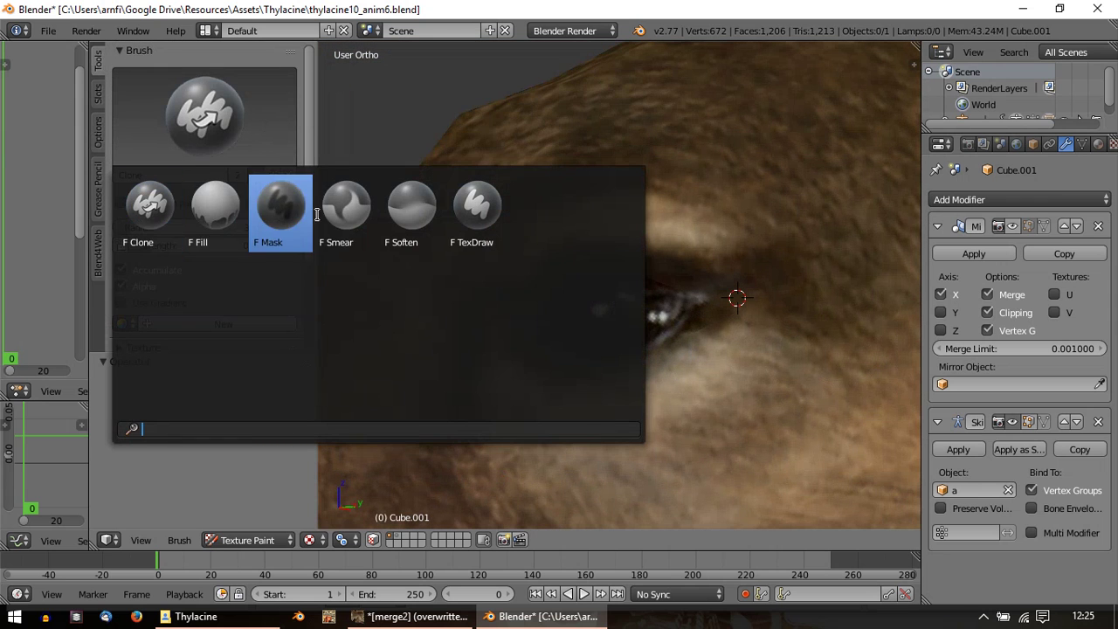
pyautogui.click(420, 214)
pyautogui.scroll(5, 681, 287)
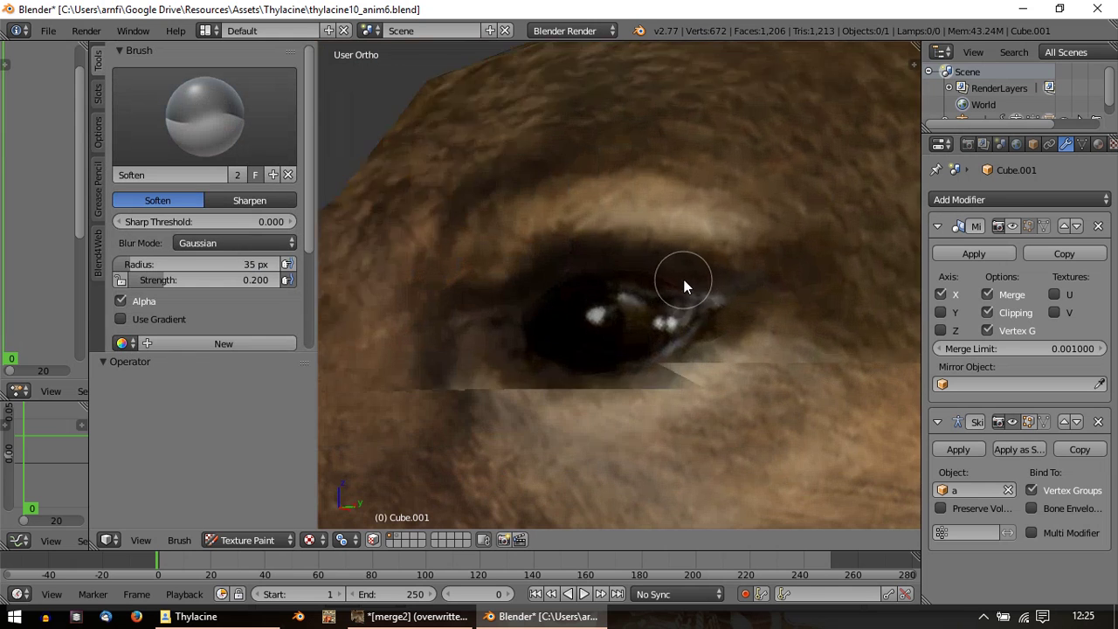
# Step: Switch to the Smear brush, set its strength to 1.000, and smear the hard edge along the upper eyelid
pyautogui.click(201, 100)
pyautogui.click(349, 201)
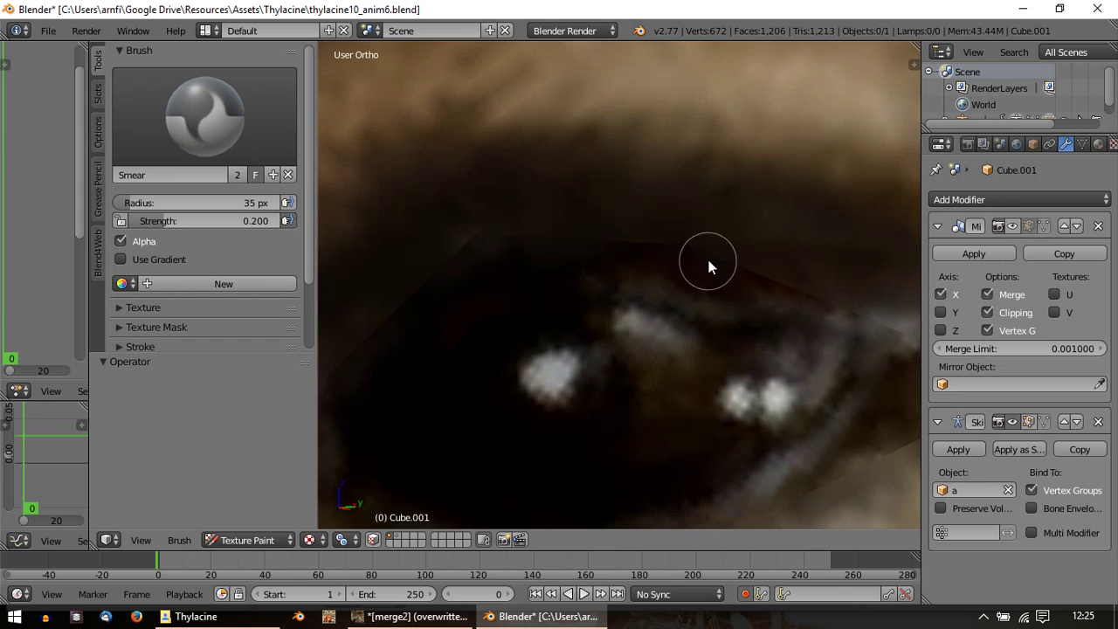
pyautogui.moveTo(174, 222); pyautogui.dragTo(652, 232)
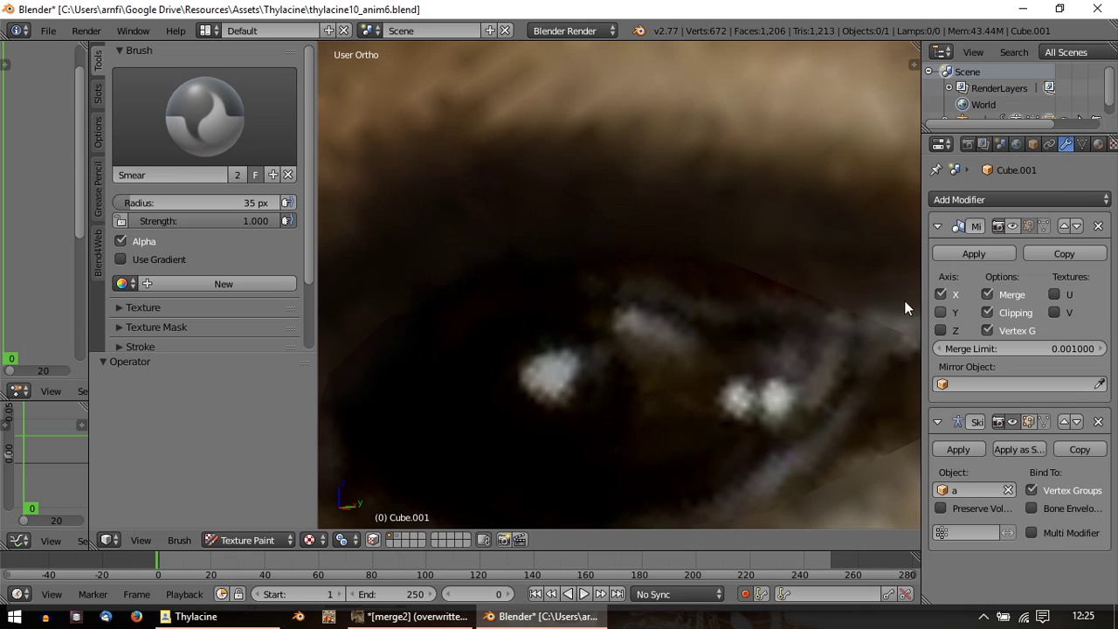
# Step: Smear the angular edges at the eye's outer corner and along the adjoining part of the lower eyelid
pyautogui.scroll(-2, 811, 287)
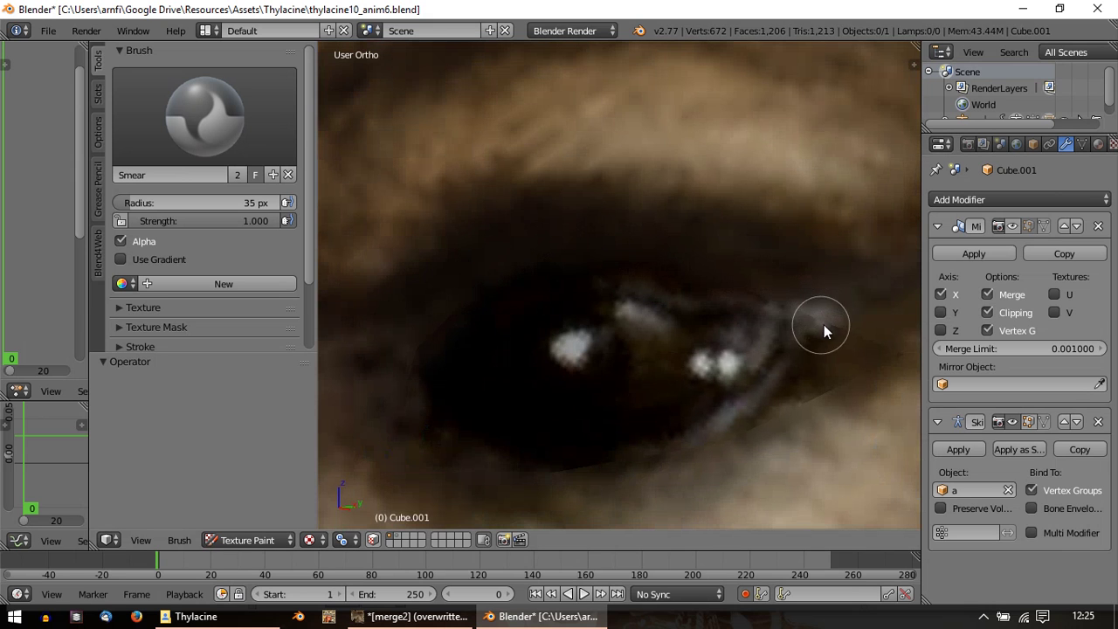
pyautogui.keyDown('shift'); pyautogui.moveTo(867, 341); pyautogui.dragTo(705, 305, button='middle'); pyautogui.keyUp('shift')
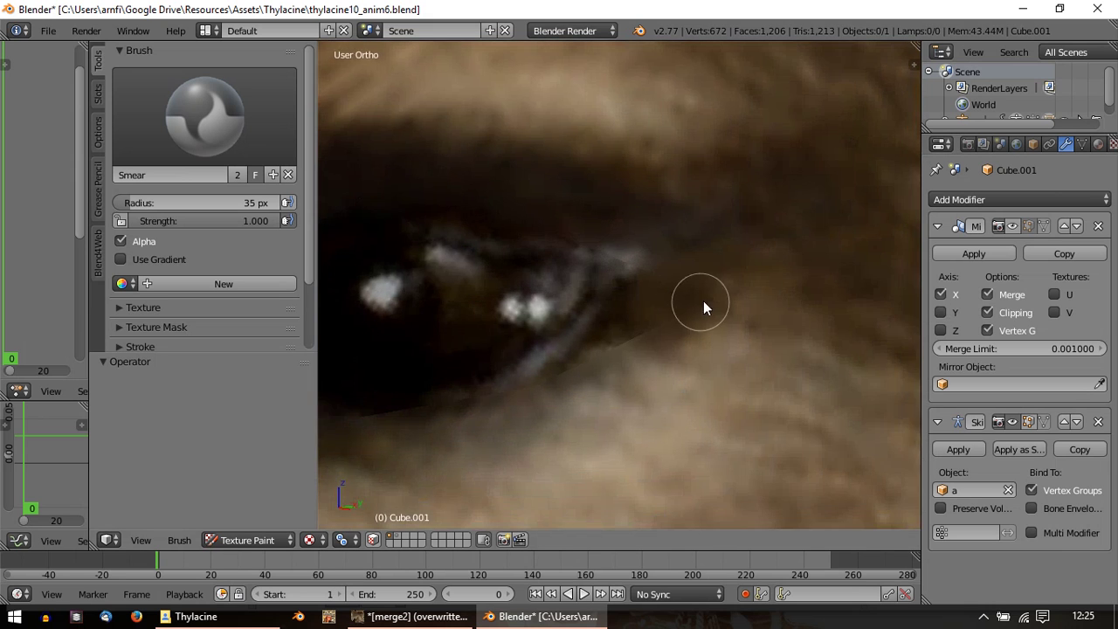
pyautogui.scroll(5, 751, 301)
pyautogui.scroll(-2, 802, 373)
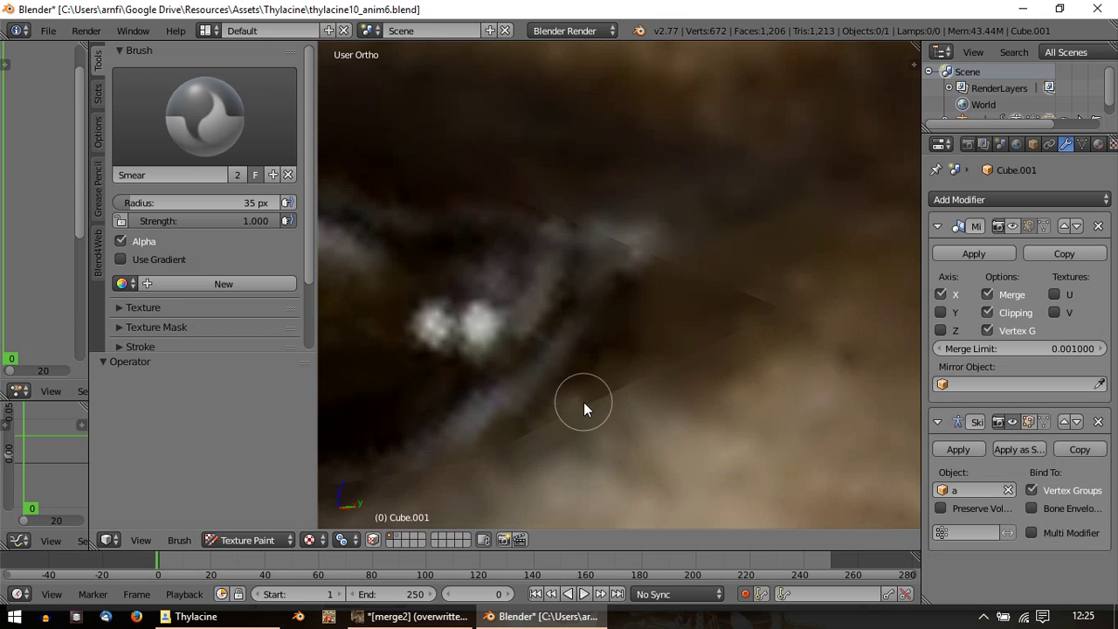
pyautogui.keyDown('shift'); pyautogui.moveTo(584, 402); pyautogui.dragTo(613, 387, button='middle'); pyautogui.keyUp('shift')
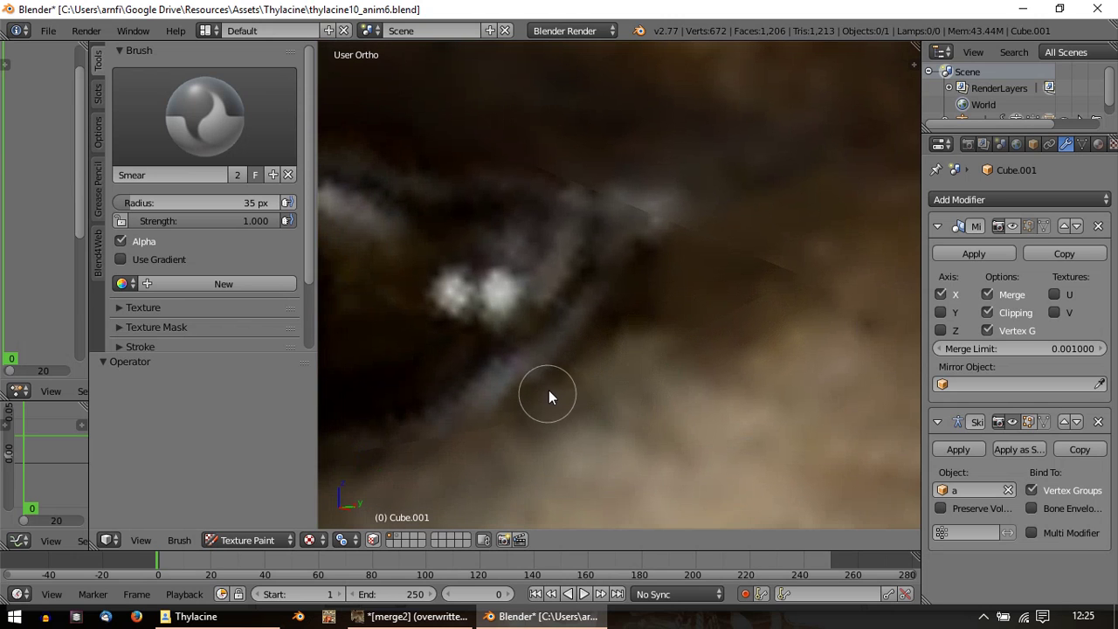
pyautogui.keyDown('shift'); pyautogui.moveTo(579, 394); pyautogui.dragTo(629, 374, button='middle'); pyautogui.keyUp('shift')
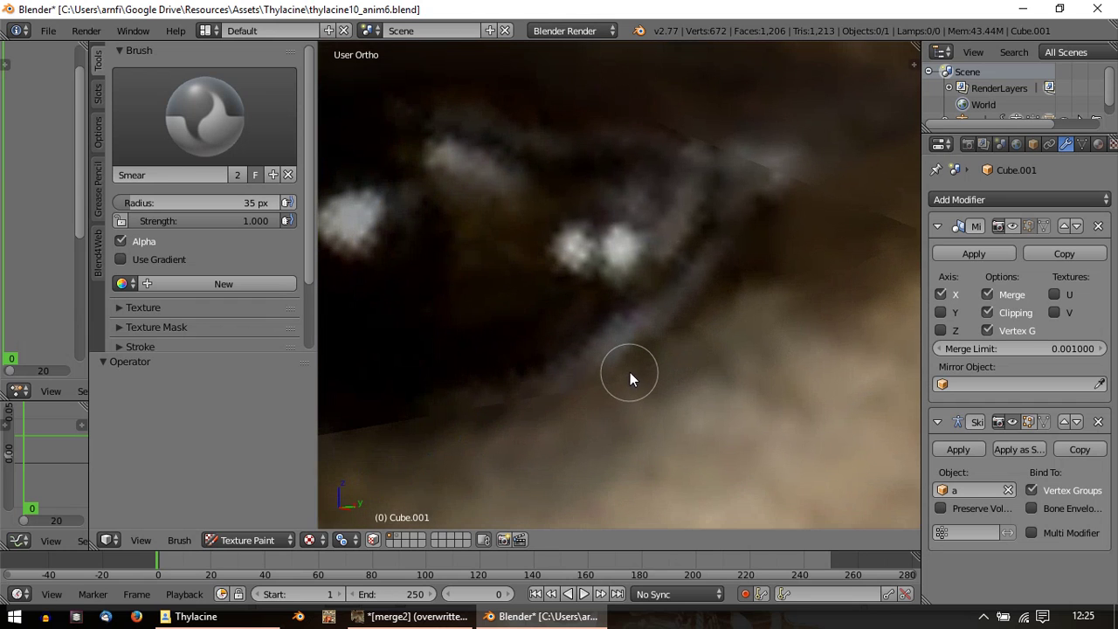
pyautogui.scroll(-1, 822, 298)
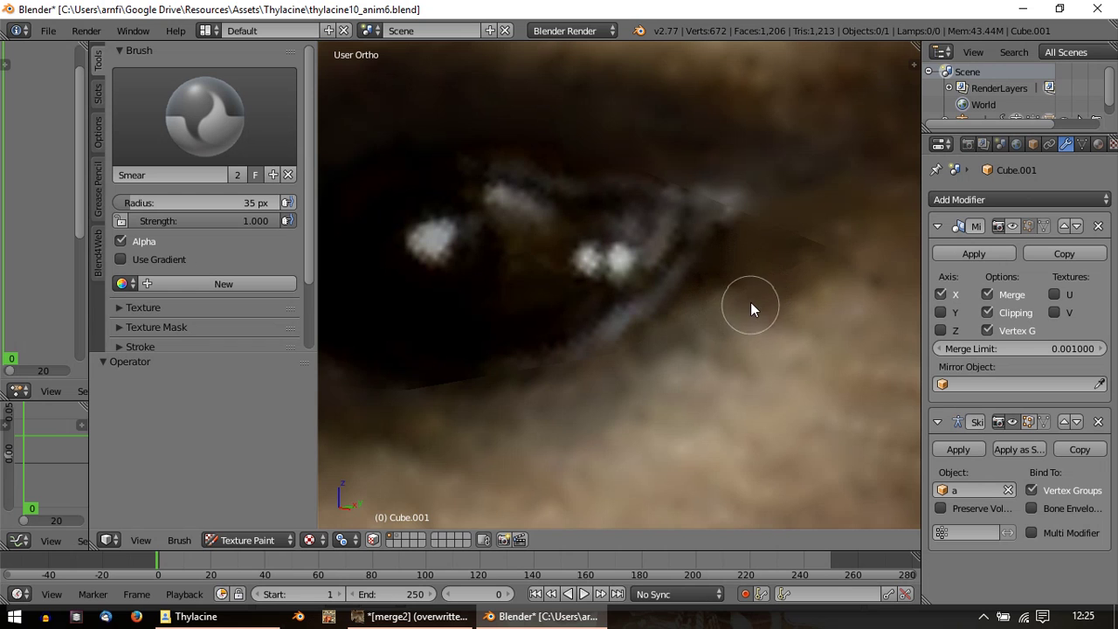
pyautogui.scroll(-2, 751, 302)
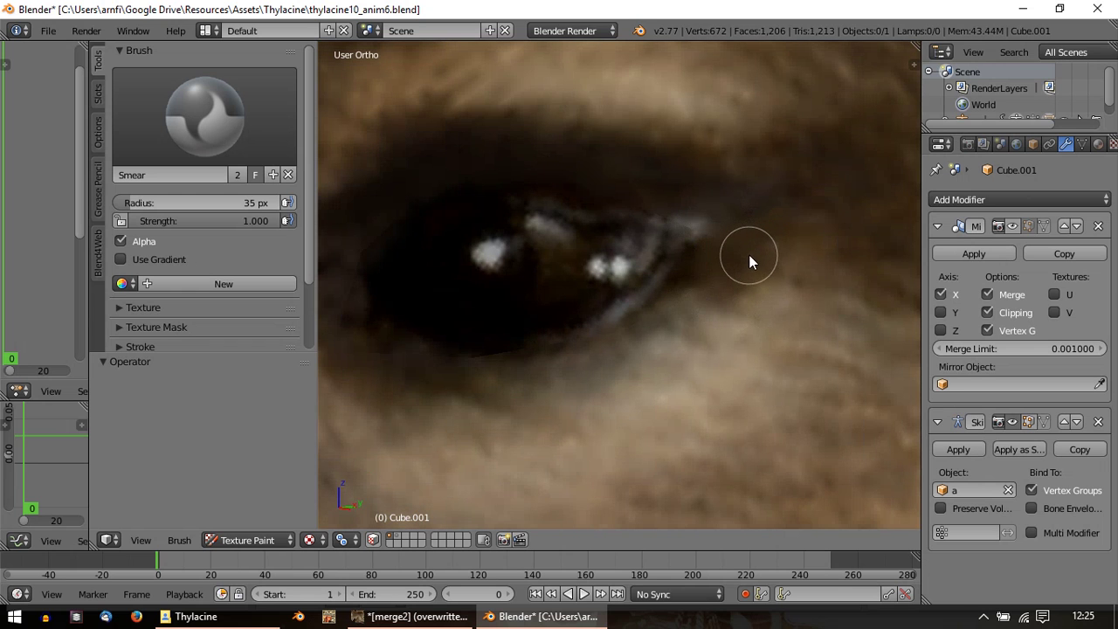
# Step: Smear the remaining hard edge beneath the eye and around its inner corner into the surrounding fur
pyautogui.keyDown('shift'); pyautogui.moveTo(572, 341); pyautogui.dragTo(742, 312, button='middle'); pyautogui.keyUp('shift')
pyautogui.scroll(2, 699, 325)
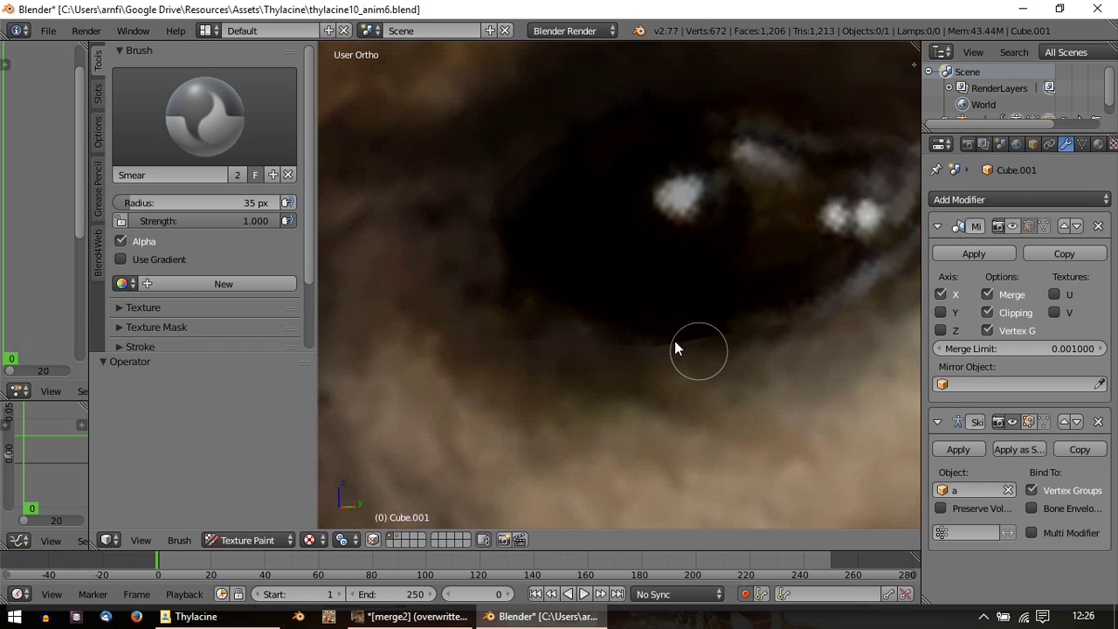
pyautogui.moveTo(675, 341)
pyautogui.mouseDown()
pyautogui.moveTo(682, 349)
pyautogui.moveTo(711, 336)
pyautogui.mouseUp()
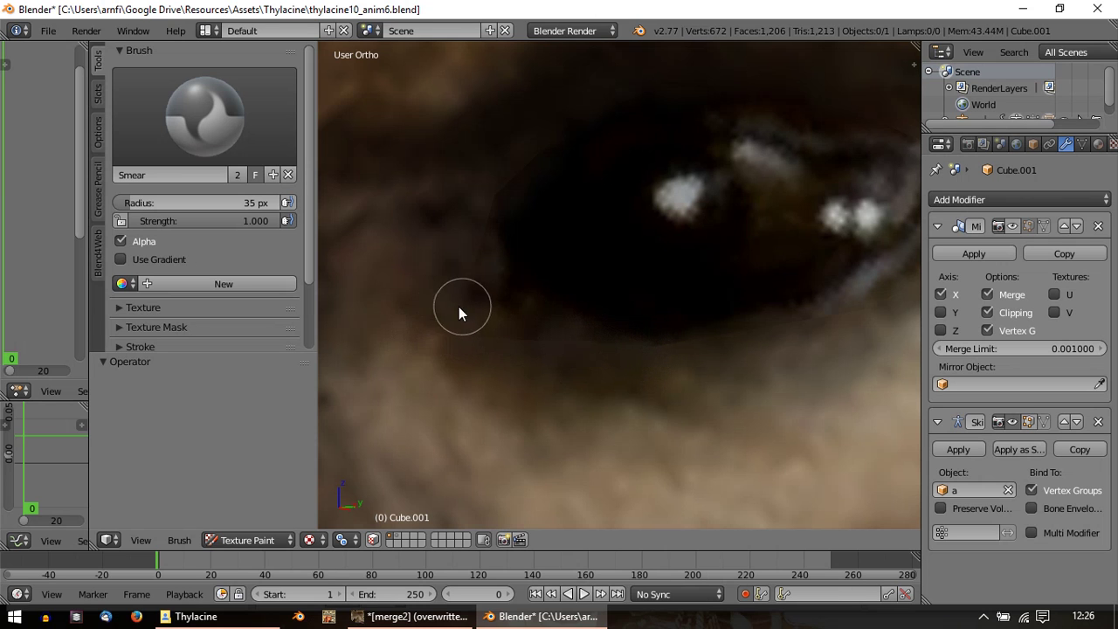
pyautogui.keyDown('ctrl'); pyautogui.scroll(5, 480, 292); pyautogui.keyUp('ctrl')
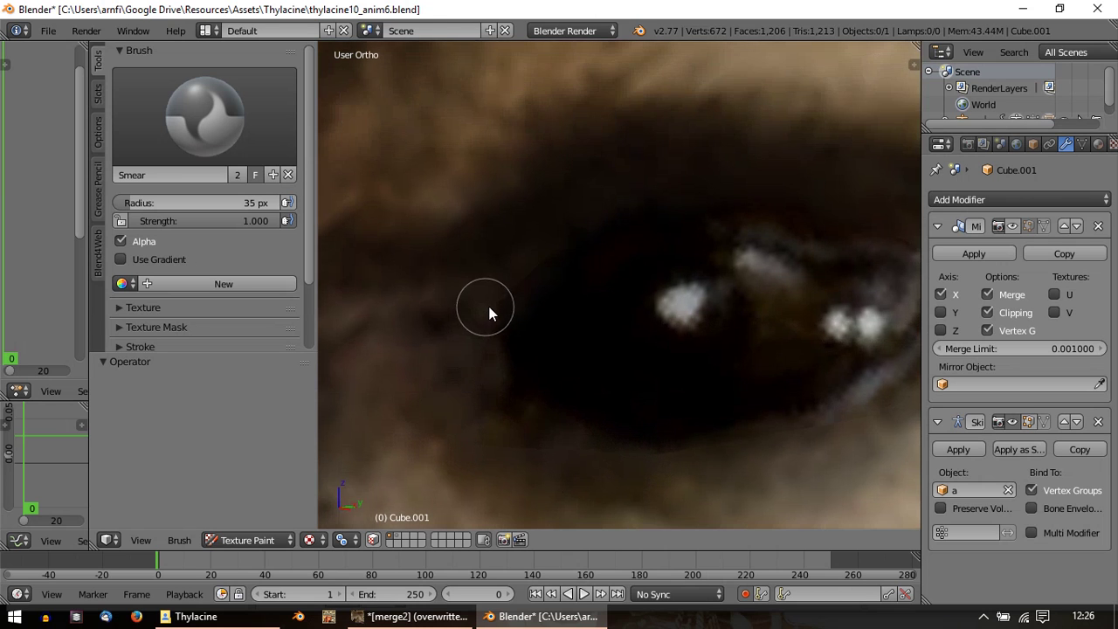
pyautogui.scroll(-1, 528, 273)
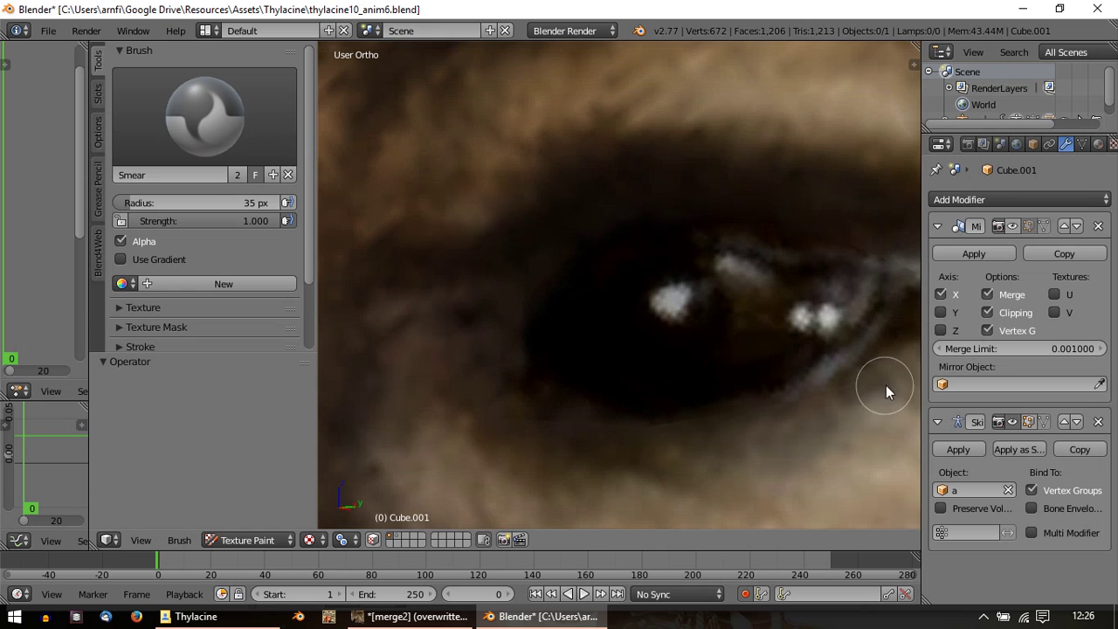
# Step: Check the smeared eye on the whole head and switch back to the Clone brush
pyautogui.scroll(-5, 810, 382)
pyautogui.scroll(-2, 811, 388)
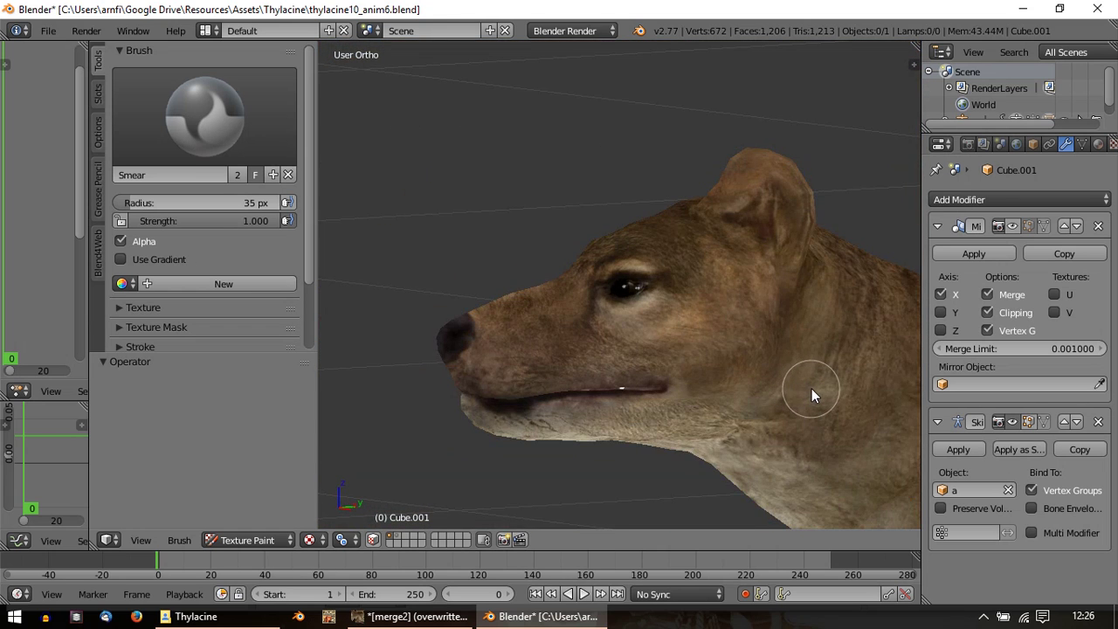
pyautogui.moveTo(812, 389); pyautogui.dragTo(476, 269, button='middle')
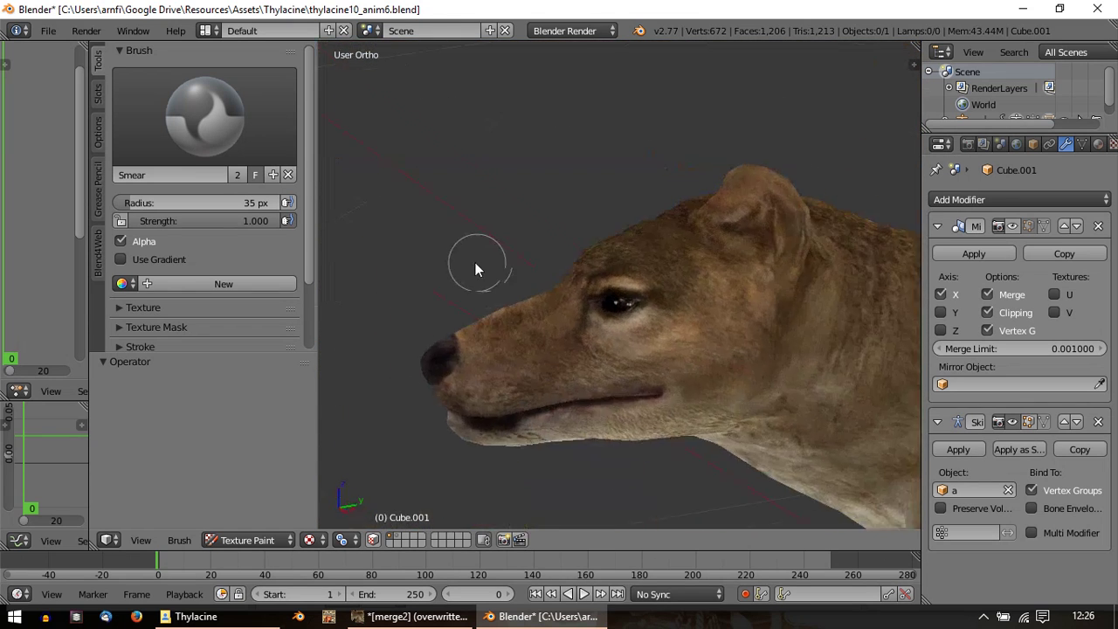
pyautogui.keyDown('shift'); pyautogui.moveTo(710, 361); pyautogui.dragTo(573, 382, button='middle'); pyautogui.keyUp('shift')
pyautogui.scroll(-3, 573, 382)
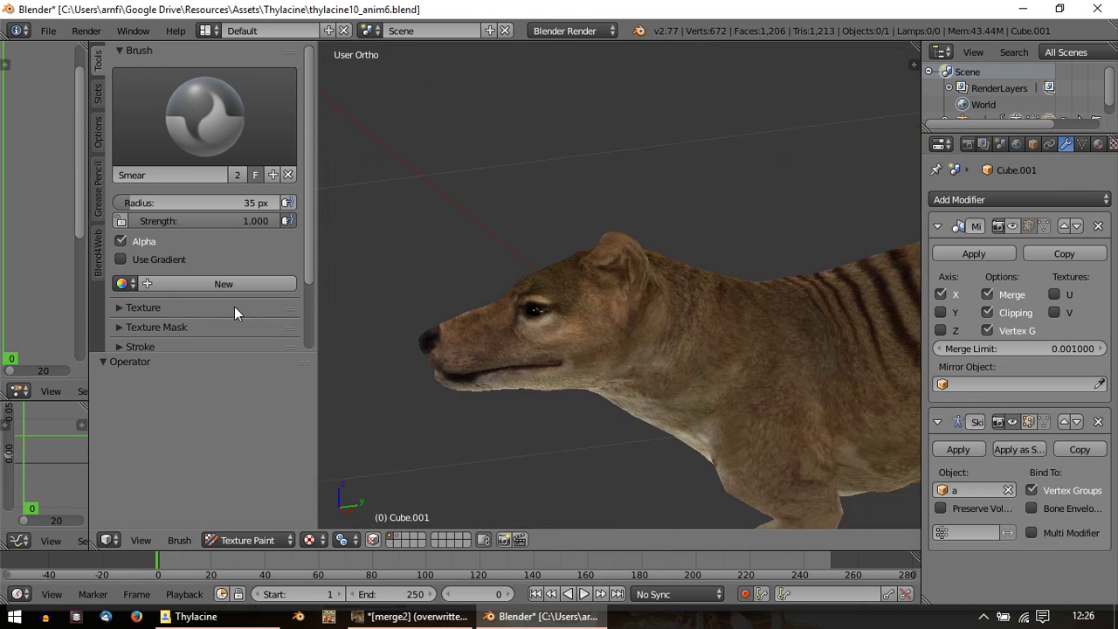
pyautogui.click(204, 116)
pyautogui.click(150, 205)
# Step: Advance the animation to frame 6 while facing the underside where the front leg joins the chest
pyautogui.moveTo(454, 245)
pyautogui.mouseDown(button='middle')
pyautogui.moveTo(504, 242)
pyautogui.moveTo(669, 339)
pyautogui.moveTo(675, 361)
pyautogui.moveTo(588, 336)
pyautogui.moveTo(579, 224)
pyautogui.moveTo(600, 277)
pyautogui.moveTo(631, 243)
pyautogui.moveTo(662, 301)
pyautogui.moveTo(640, 254)
pyautogui.moveTo(663, 235)
pyautogui.moveTo(640, 215)
pyautogui.mouseUp(button='middle')
pyautogui.scroll(-2, 637, 217)
pyautogui.keyDown('alt'); pyautogui.scroll(-1, 640, 216); pyautogui.keyUp('alt')
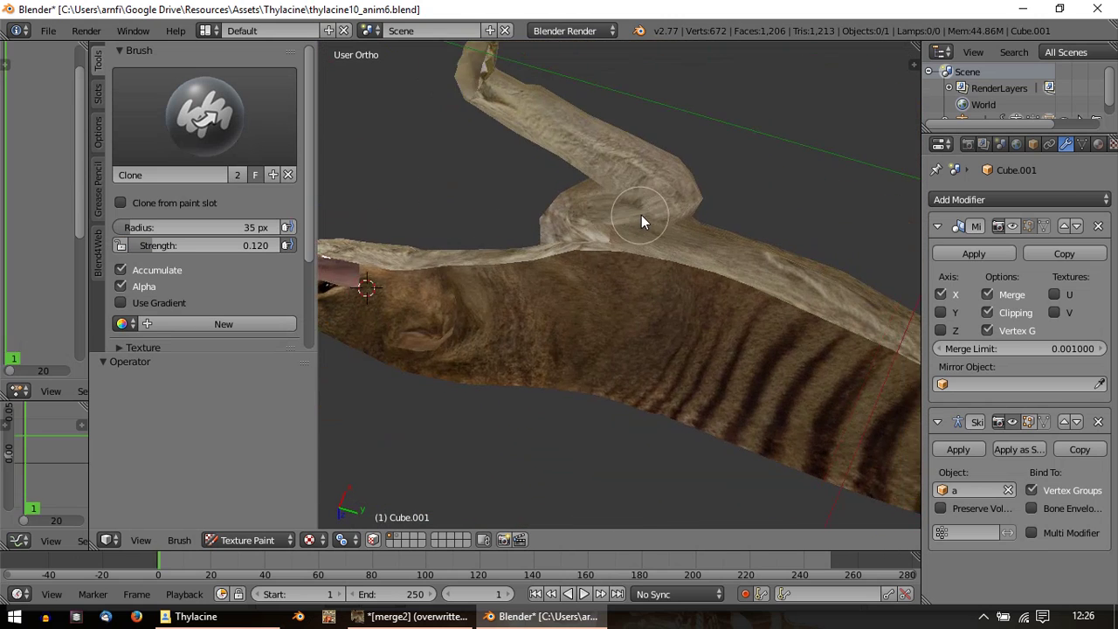
pyautogui.keyDown('alt'); pyautogui.scroll(-3, 641, 215); pyautogui.keyUp('alt')
pyautogui.keyDown('alt'); pyautogui.scroll(4, 641, 214); pyautogui.keyUp('alt')
pyautogui.keyDown('alt'); pyautogui.scroll(-1, 641, 215); pyautogui.keyUp('alt')
pyautogui.keyDown('alt'); pyautogui.scroll(-10, 639, 216); pyautogui.keyUp('alt')
pyautogui.scroll(-1, 638, 217)
pyautogui.keyDown('alt'); pyautogui.scroll(5, 637, 219); pyautogui.keyUp('alt')
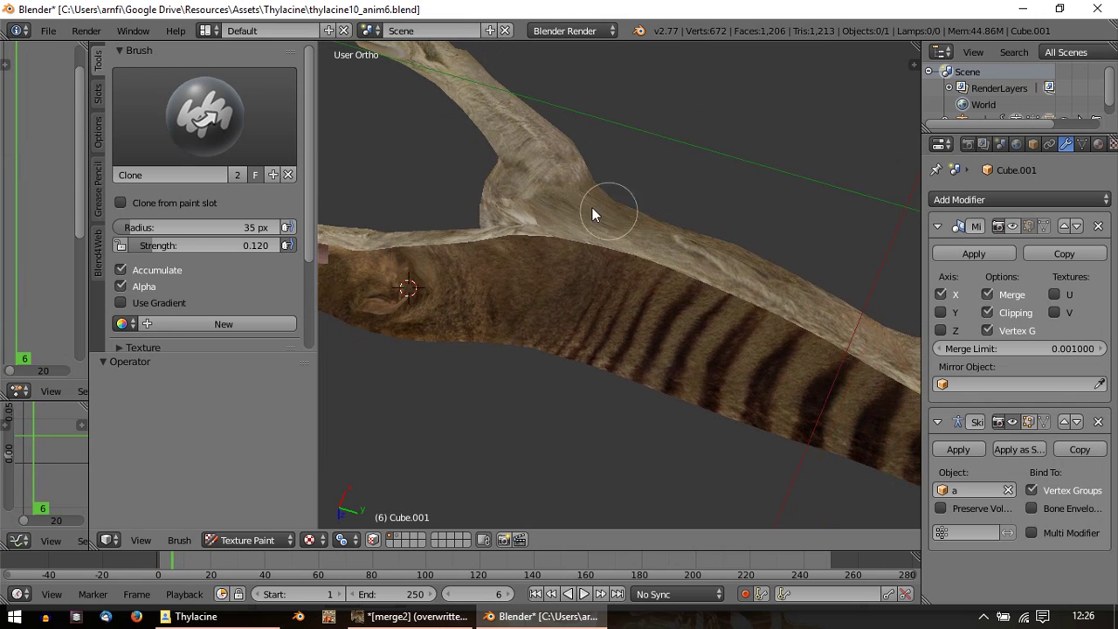
# Step: Blend the seams where the front leg meets the chest using clone samples from the surrounding pale fur
pyautogui.moveTo(592, 207); pyautogui.dragTo(603, 297, button='middle')
pyautogui.scroll(5, 559, 266)
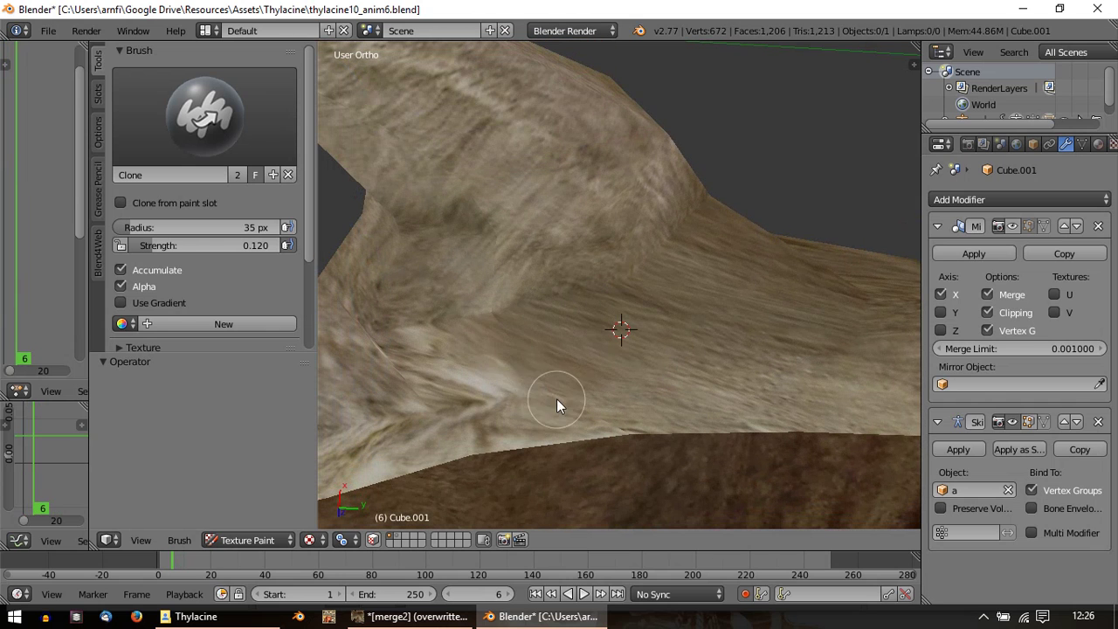
pyautogui.moveTo(473, 347); pyautogui.dragTo(522, 273, button='middle')
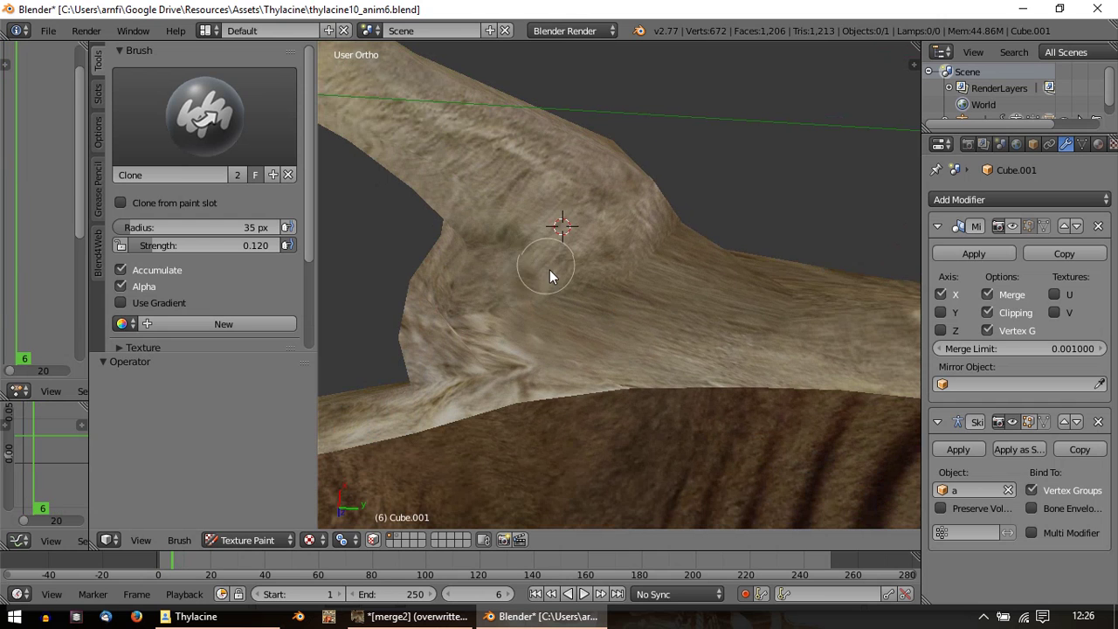
pyautogui.moveTo(504, 323); pyautogui.dragTo(447, 353, button='middle')
pyautogui.keyDown('ctrl'); pyautogui.click(434, 346); pyautogui.keyUp('ctrl')
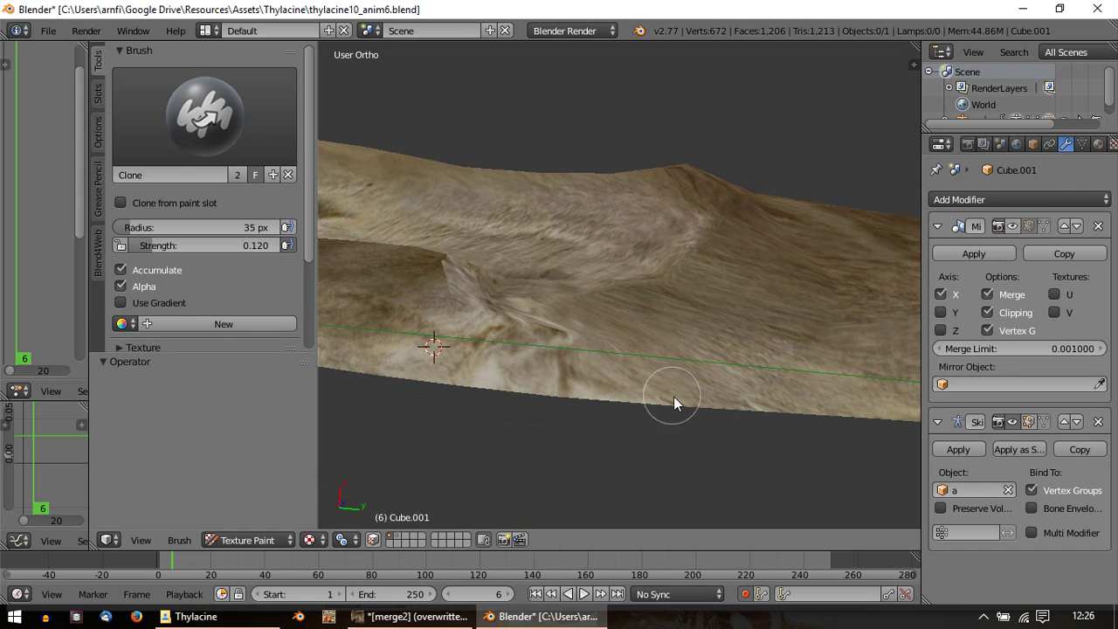
# Step: Enter Edit Mode and lasso-select the vertices of the front paw's inner toe
pyautogui.moveTo(632, 379); pyautogui.dragTo(706, 323, button='middle')
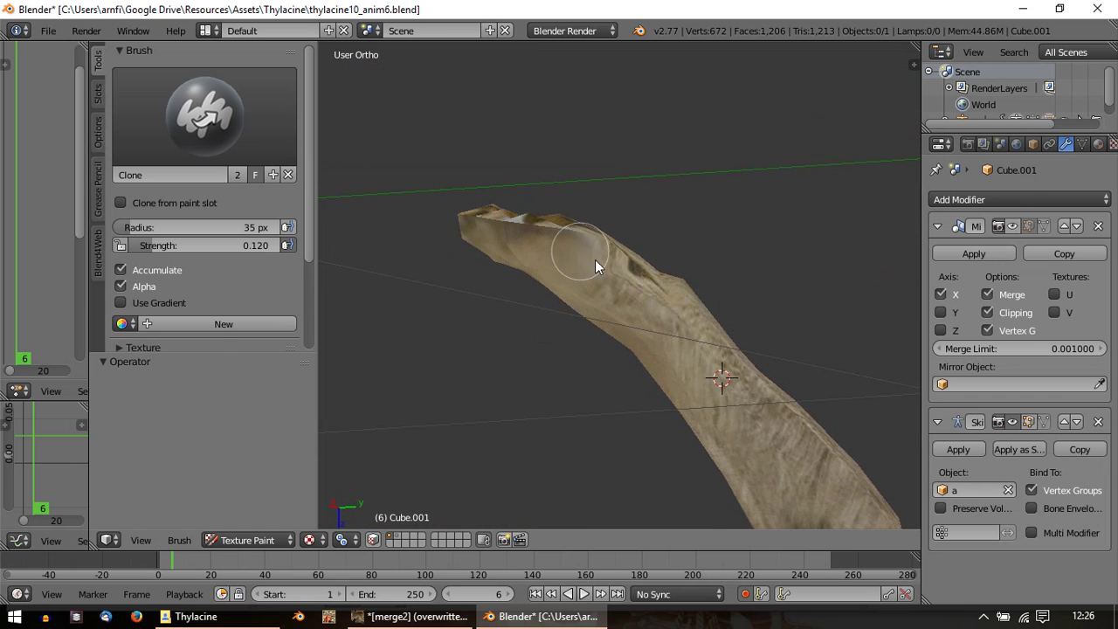
pyautogui.moveTo(630, 298)
pyautogui.mouseDown(button='middle')
pyautogui.moveTo(664, 324)
pyautogui.moveTo(709, 159)
pyautogui.moveTo(462, 401)
pyautogui.moveTo(551, 299)
pyautogui.moveTo(614, 337)
pyautogui.moveTo(619, 353)
pyautogui.mouseUp(button='middle')
pyautogui.press('KP_3')
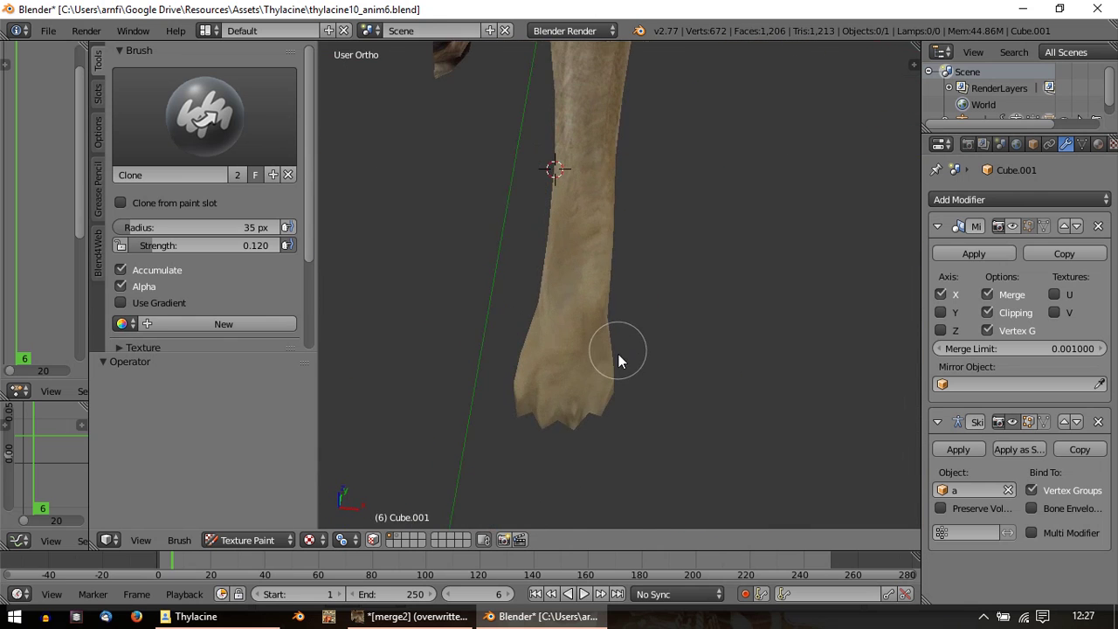
pyautogui.press('Tab')
pyautogui.moveTo(565, 201)
pyautogui.keyDown('shift'); pyautogui.mouseDown(button='middle')
pyautogui.moveTo(529, 302)
pyautogui.moveTo(612, 270)
pyautogui.moveTo(657, 324)
pyautogui.moveTo(674, 294)
pyautogui.mouseUp(button='middle'); pyautogui.keyUp('shift')
pyautogui.scroll(2, 432, 319)
pyautogui.keyDown('shift'); pyautogui.moveTo(469, 319); pyautogui.dragTo(596, 363, button='middle'); pyautogui.keyUp('shift')
pyautogui.press('KP_7')
pyautogui.scroll(2, 594, 328)
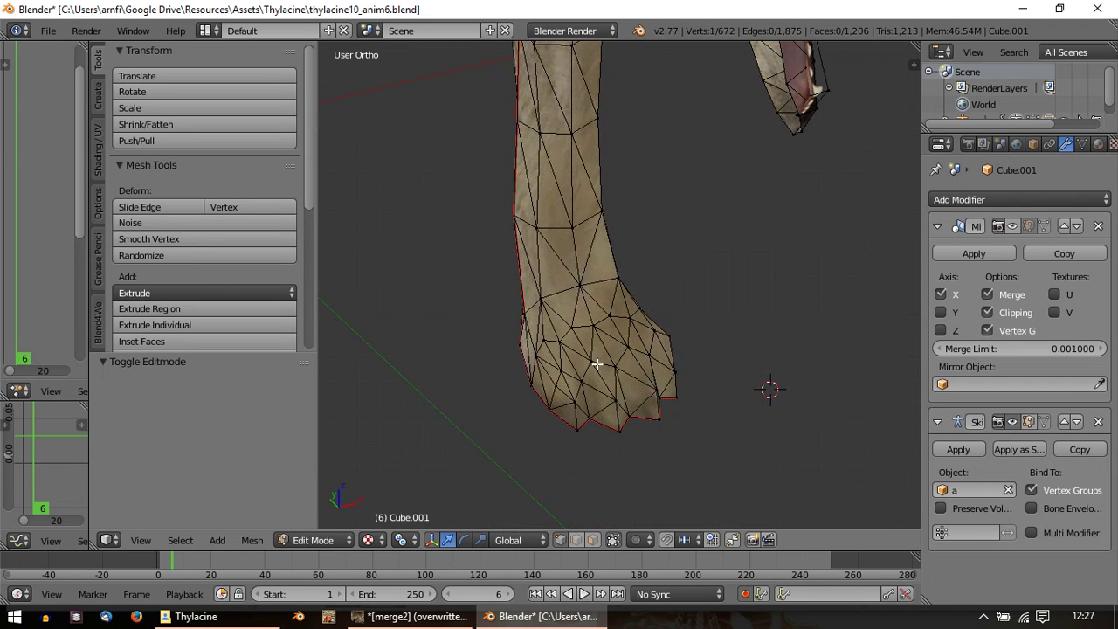
pyautogui.rightClick(590, 395)
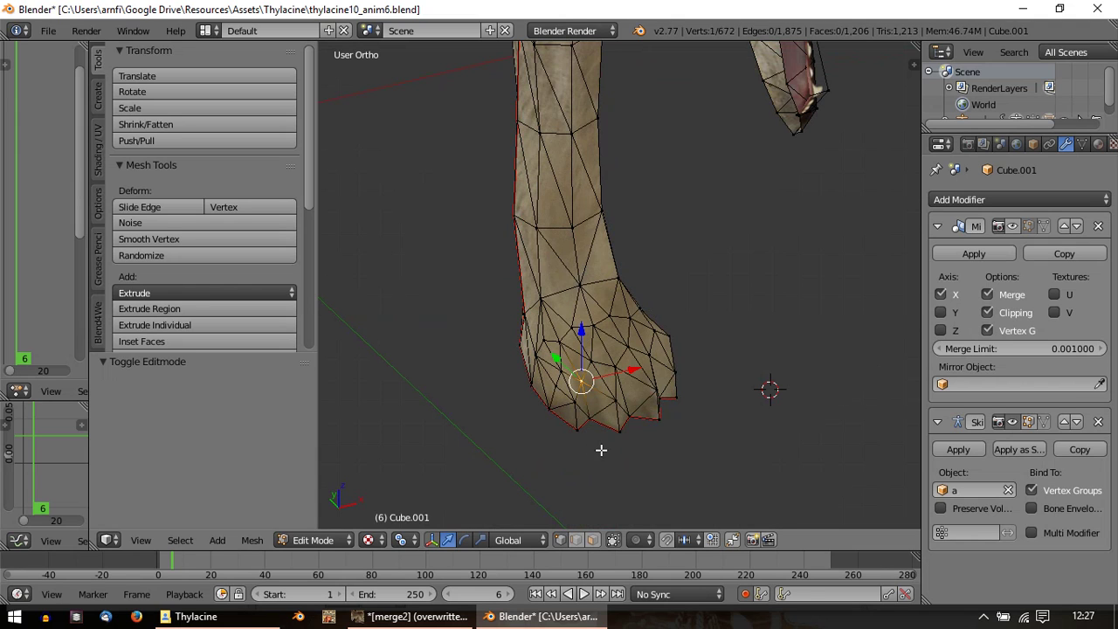
pyautogui.moveTo(601, 450)
pyautogui.keyDown('ctrl'); pyautogui.mouseDown()
pyautogui.moveTo(589, 389)
pyautogui.moveTo(559, 330)
pyautogui.moveTo(567, 340)
pyautogui.moveTo(559, 357)
pyautogui.moveTo(540, 336)
pyautogui.moveTo(556, 449)
pyautogui.moveTo(593, 435)
pyautogui.mouseUp(); pyautogui.keyUp('ctrl')
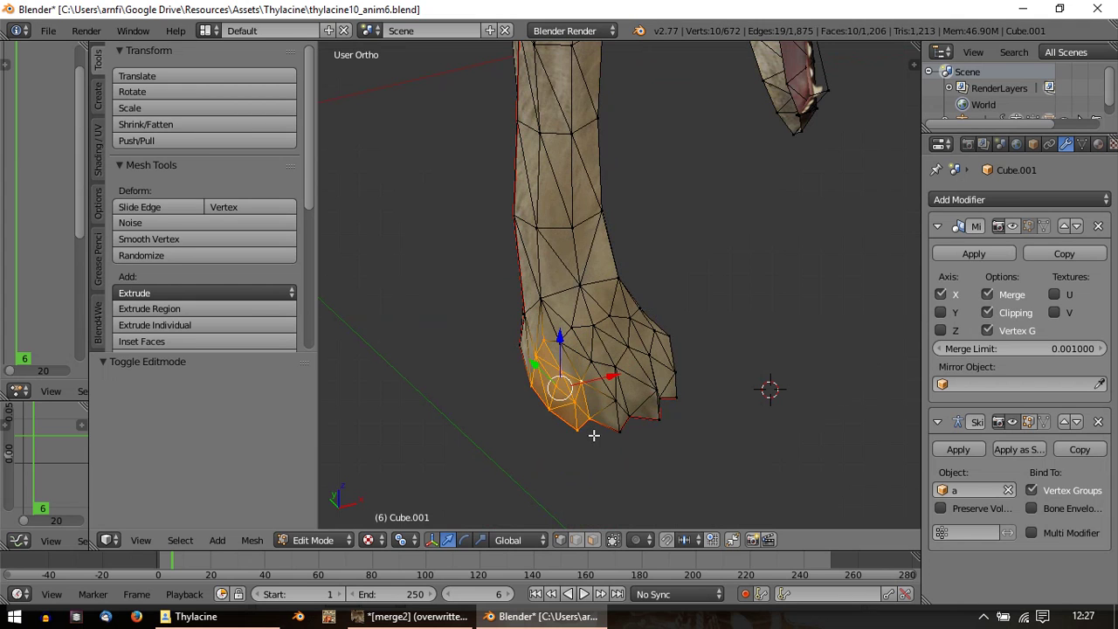
# Step: Duplicate the selected toe geometry in place and move the copy -0.012 along the X axis
pyautogui.hotkey('shift', 'd')
pyautogui.rightClick(550, 433)
pyautogui.moveTo(603, 379); pyautogui.dragTo(579, 377)
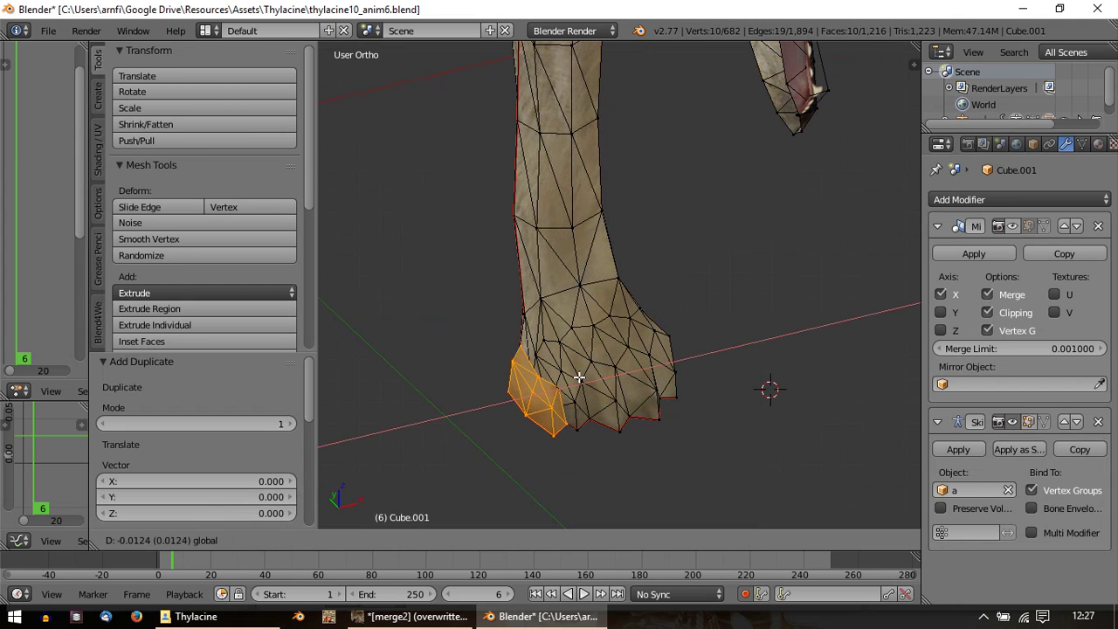
pyautogui.click(579, 377)
# Step: Shift the duplicated toe about 0.0008 in X and 0.003 in Y from the top view
pyautogui.press('KP_7')
pyautogui.press('g')
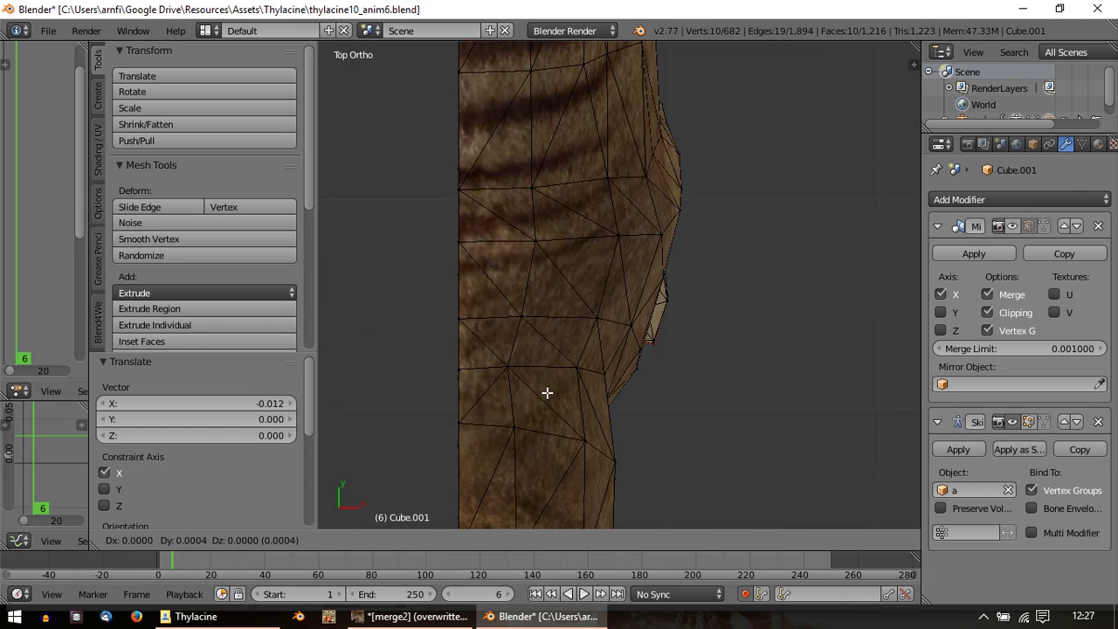
pyautogui.click(546, 392)
pyautogui.click(981, 618)
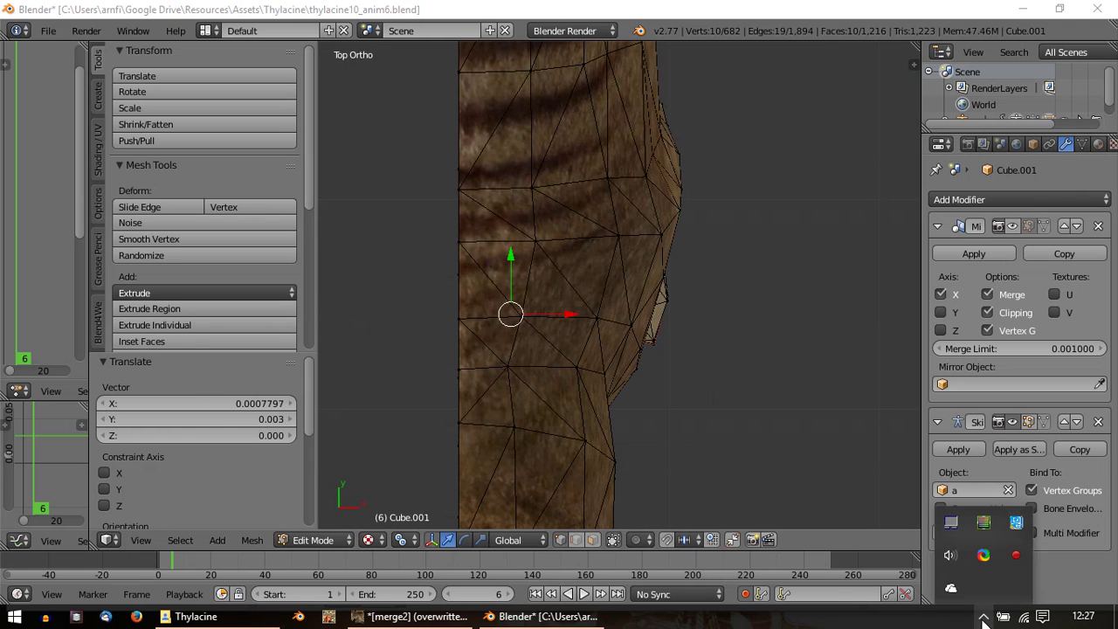
pyautogui.click(695, 11)
pyautogui.moveTo(553, 368); pyautogui.dragTo(579, 370, button='middle')
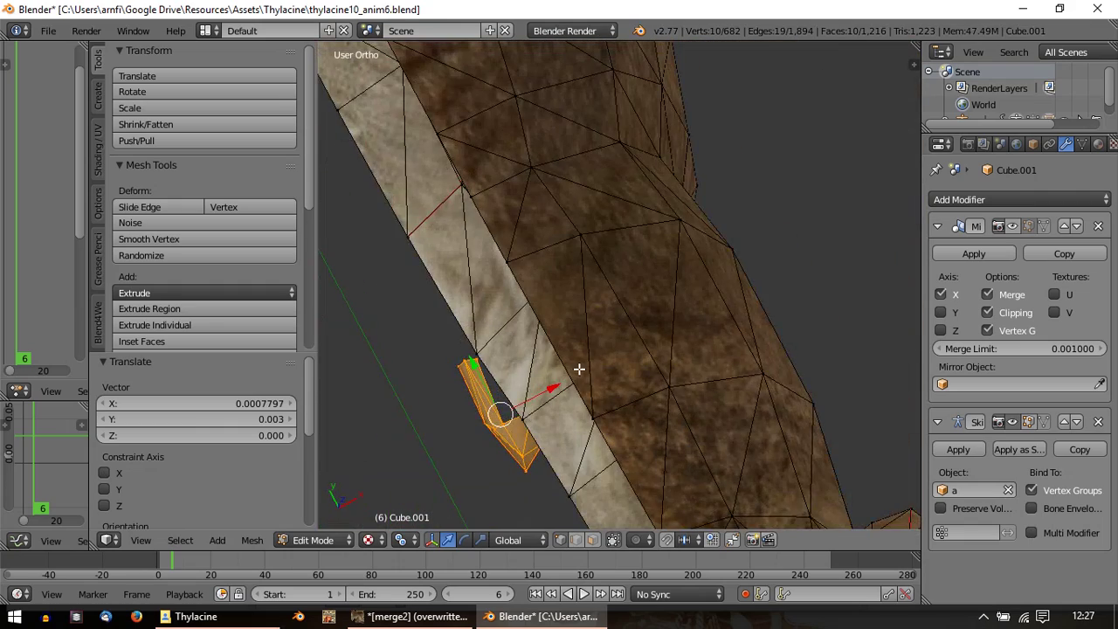
# Step: Rotate the duplicated toe about 5.9° in top view, and rotate it slightly further in wireframe to follow the paw's inner edge
pyautogui.press('KP_7')
pyautogui.press('r')
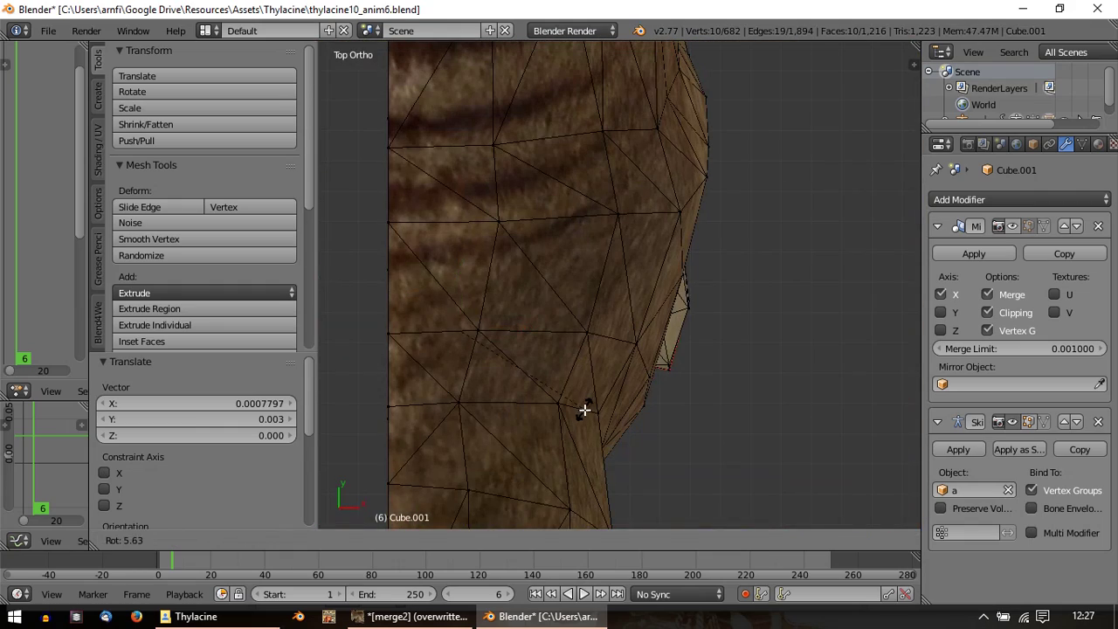
pyautogui.click(585, 410)
pyautogui.press('z')
pyautogui.press('r')
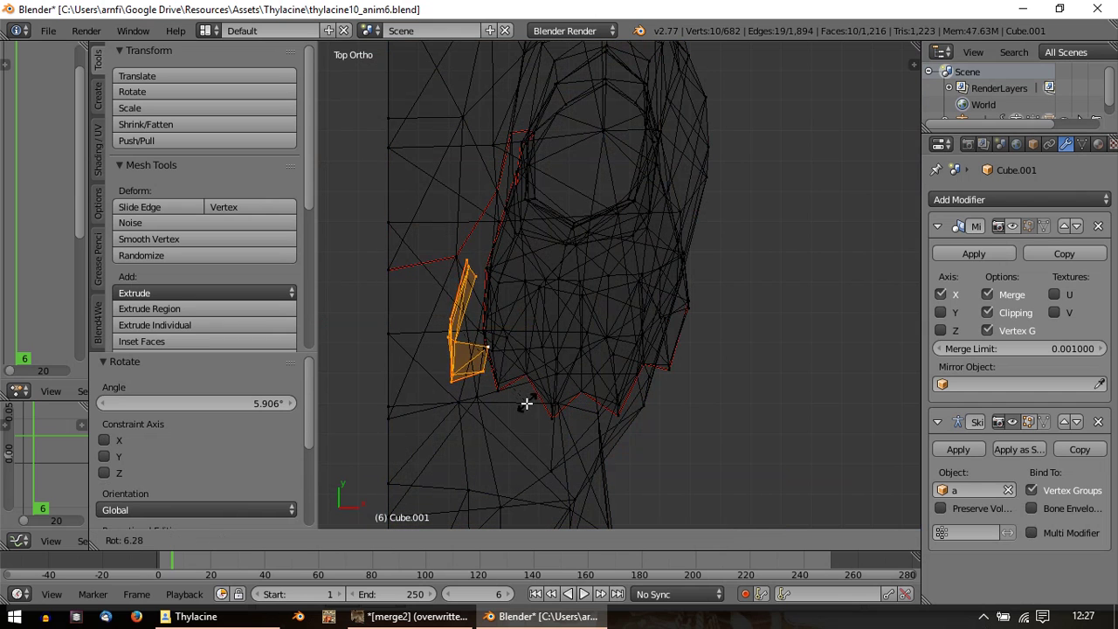
pyautogui.click(510, 400)
# Step: Move the duplicated toe about 0.0005 in X and 0.006 in Y, and scale it down to about 0.8
pyautogui.press('g')
pyautogui.click(511, 390)
pyautogui.press('g')
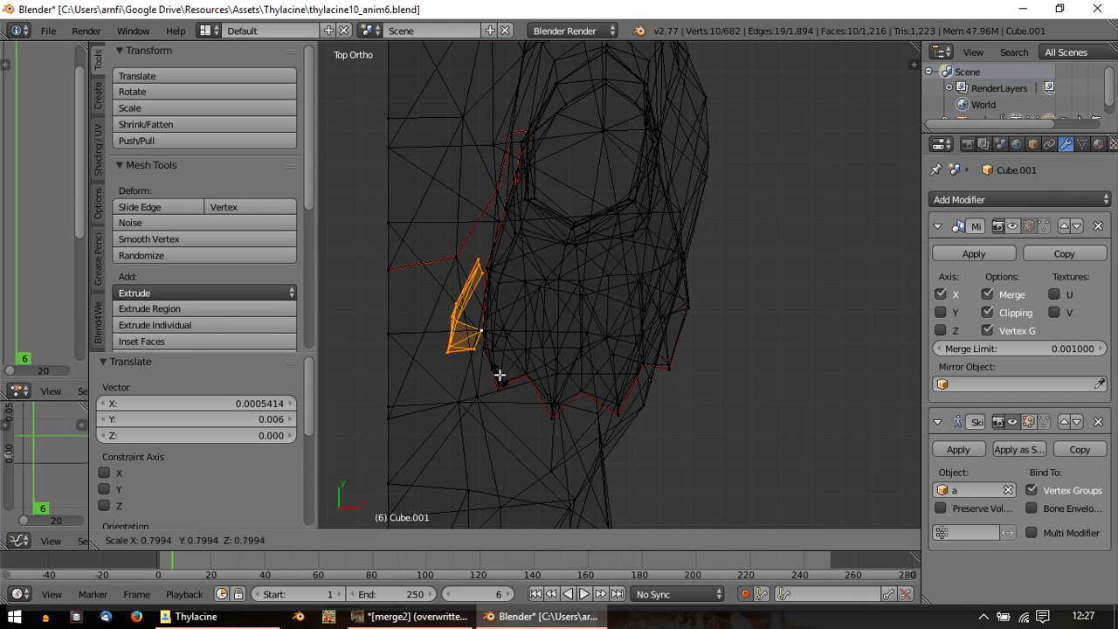
pyautogui.click(511, 375)
# Step: Leave Texture Paint for Object Mode and set the viewport shading to Texture
pyautogui.press('Tab')
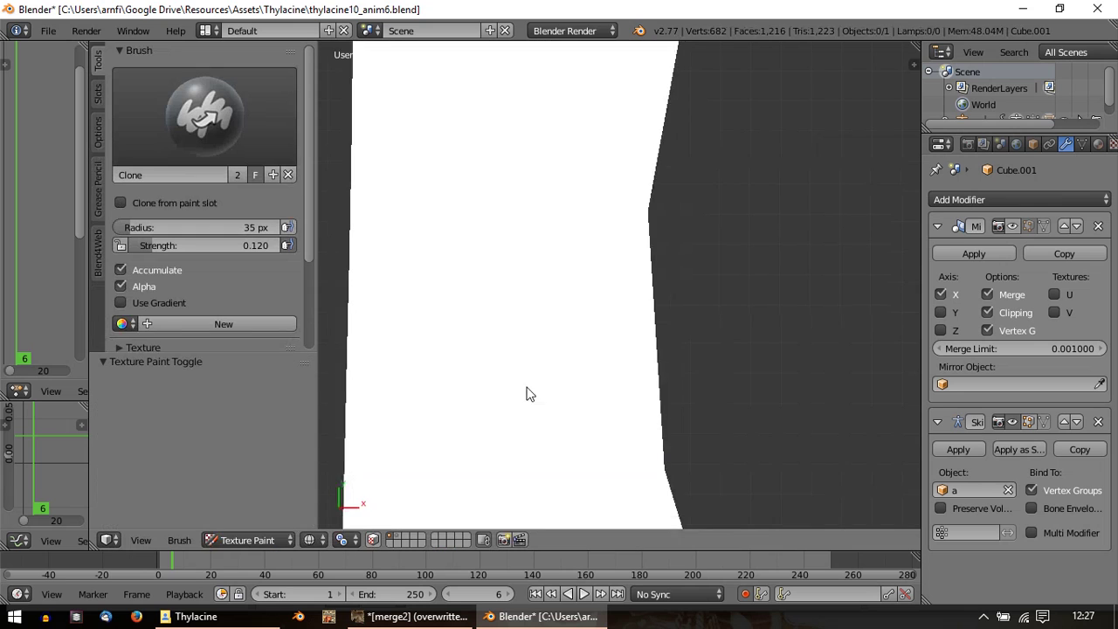
pyautogui.moveTo(526, 394)
pyautogui.mouseDown(button='middle')
pyautogui.moveTo(642, 237)
pyautogui.moveTo(525, 275)
pyautogui.mouseUp(button='middle')
pyautogui.scroll(-5, 669, 219)
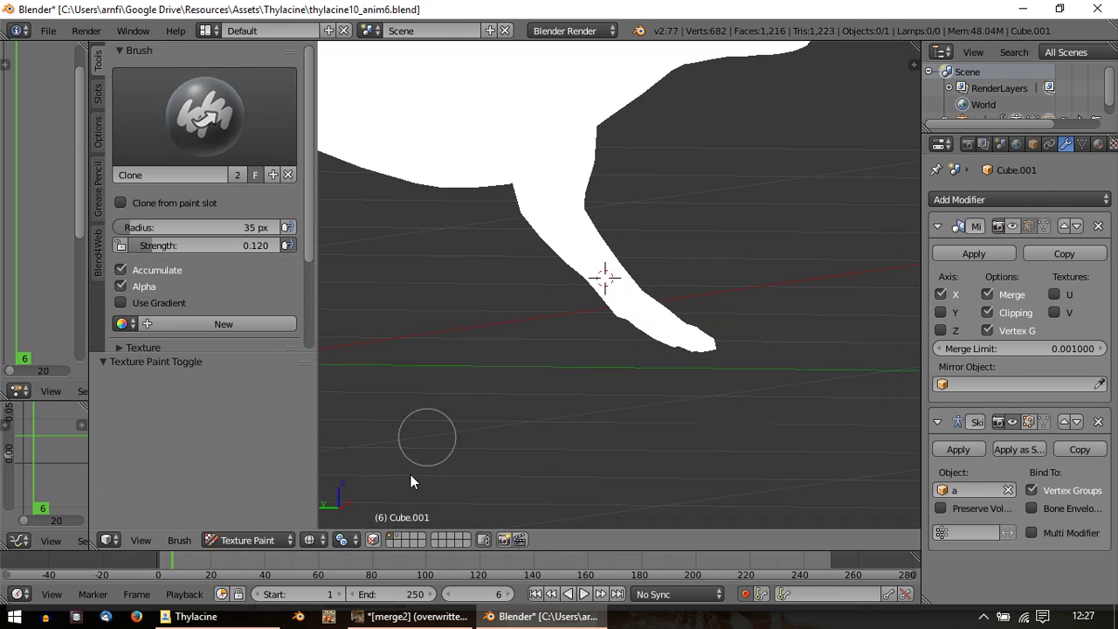
pyautogui.click(247, 539)
pyautogui.click(250, 519)
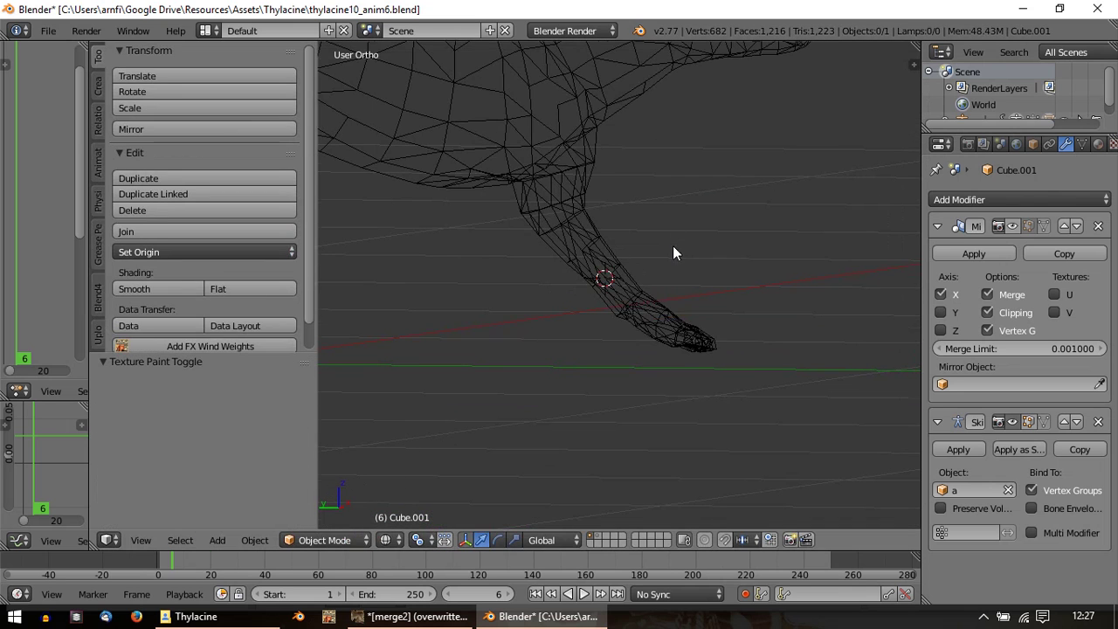
pyautogui.moveTo(673, 246); pyautogui.dragTo(455, 414, button='middle')
pyautogui.click(385, 540)
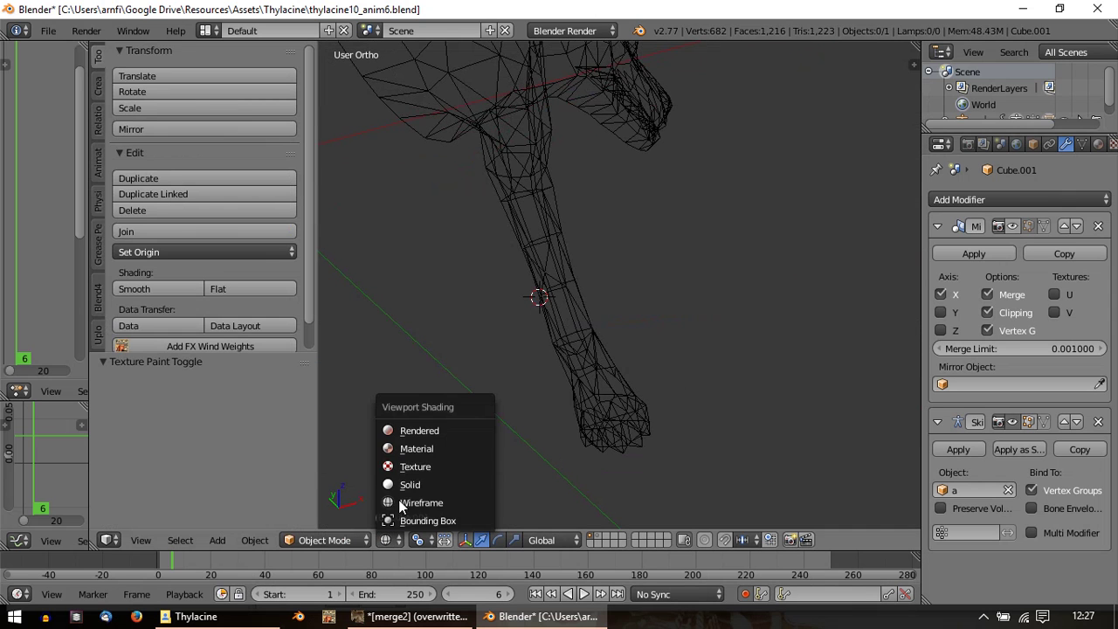
pyautogui.click(413, 466)
pyautogui.moveTo(538, 285); pyautogui.dragTo(479, 299, button='middle')
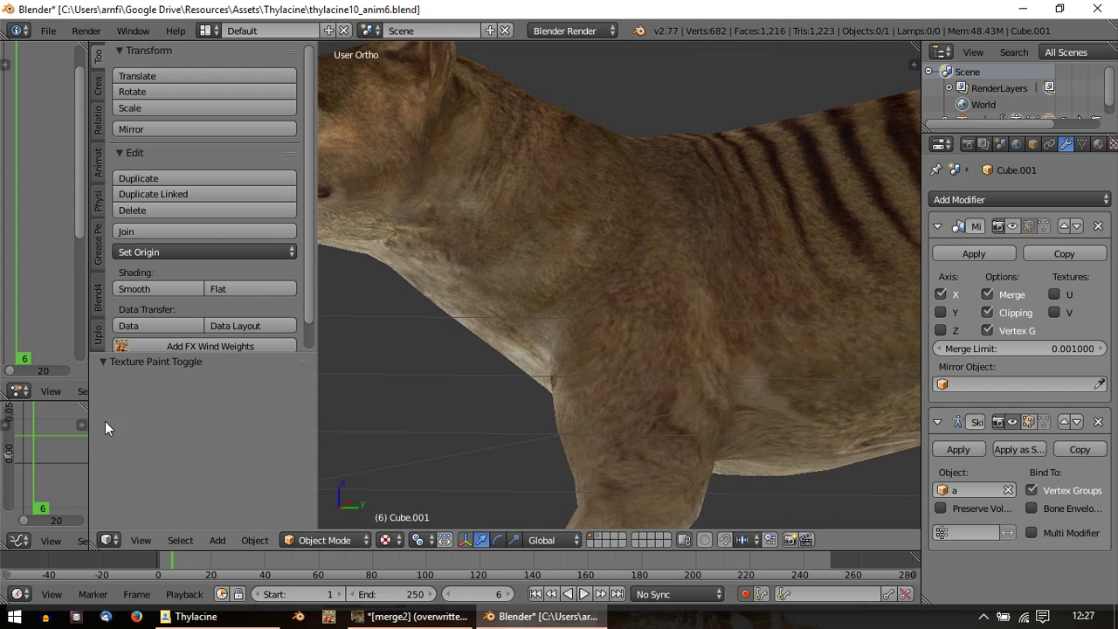
# Step: Open a widened image editor beside the viewport, show the body mesh's texture in Edit Mode, and save it over merge2.png in the bakes folder
pyautogui.click(24, 399)
pyautogui.click(83, 265)
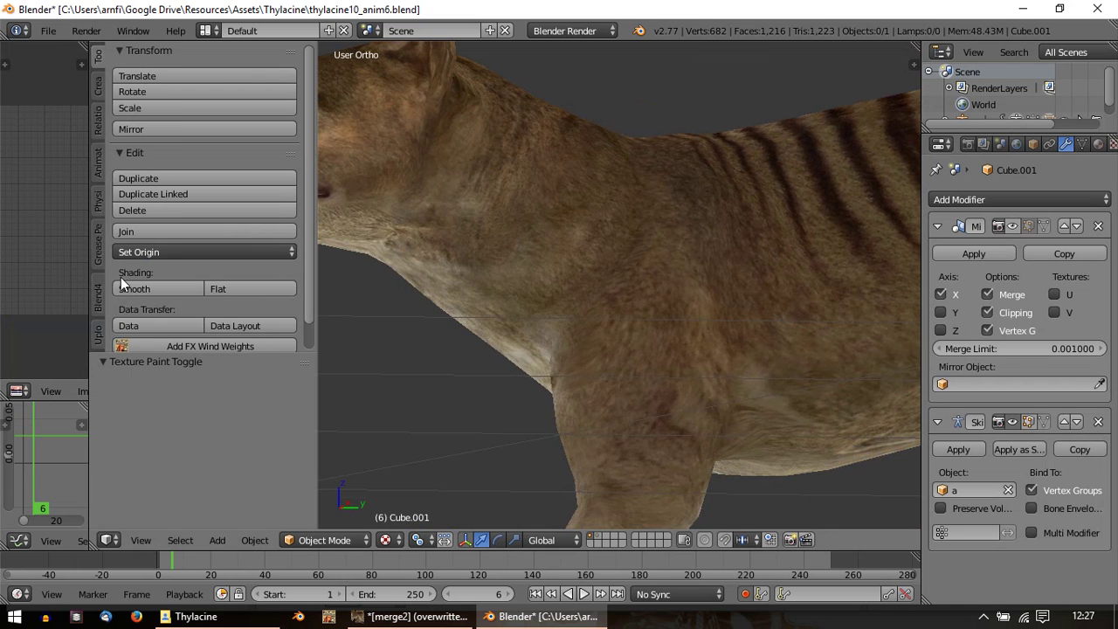
pyautogui.moveTo(87, 292); pyautogui.dragTo(294, 292)
pyautogui.rightClick(623, 265)
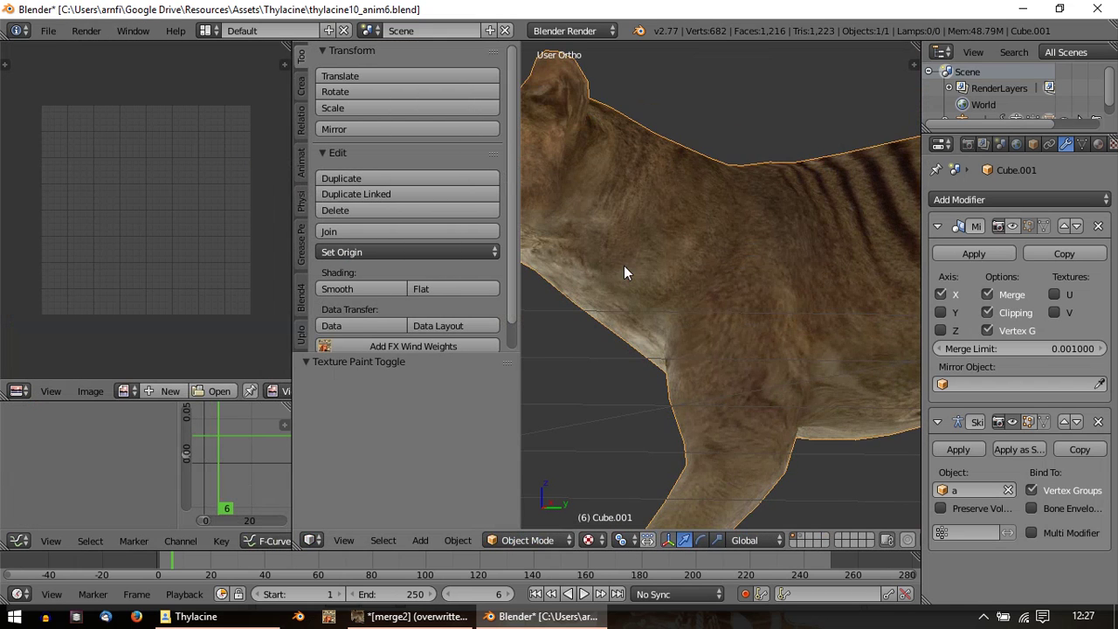
pyautogui.press('Tab')
pyautogui.click(145, 391)
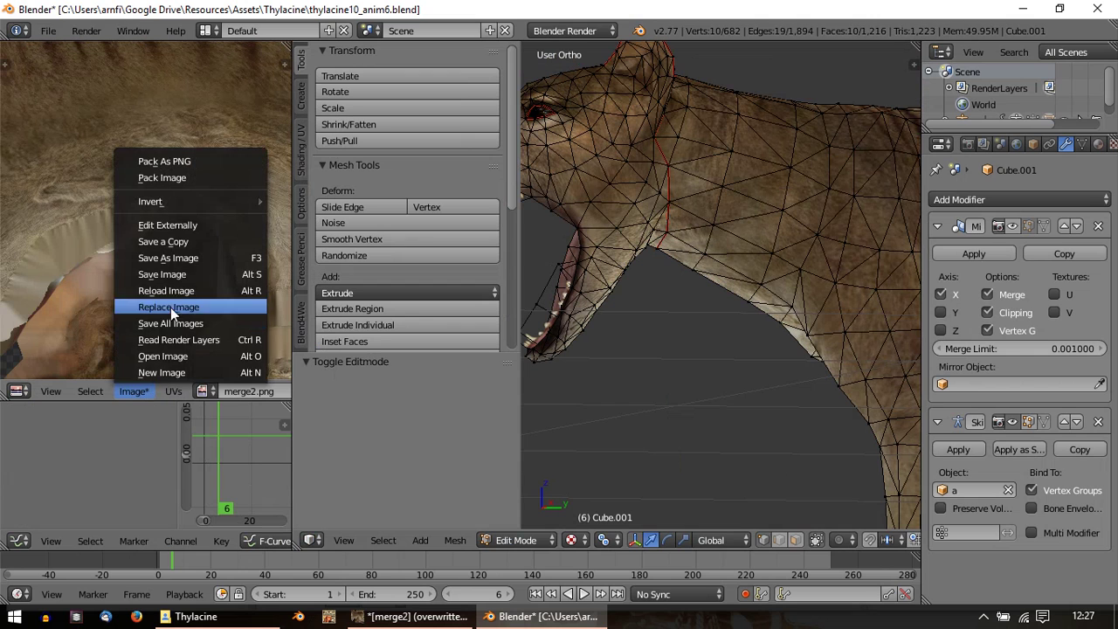
pyautogui.click(175, 260)
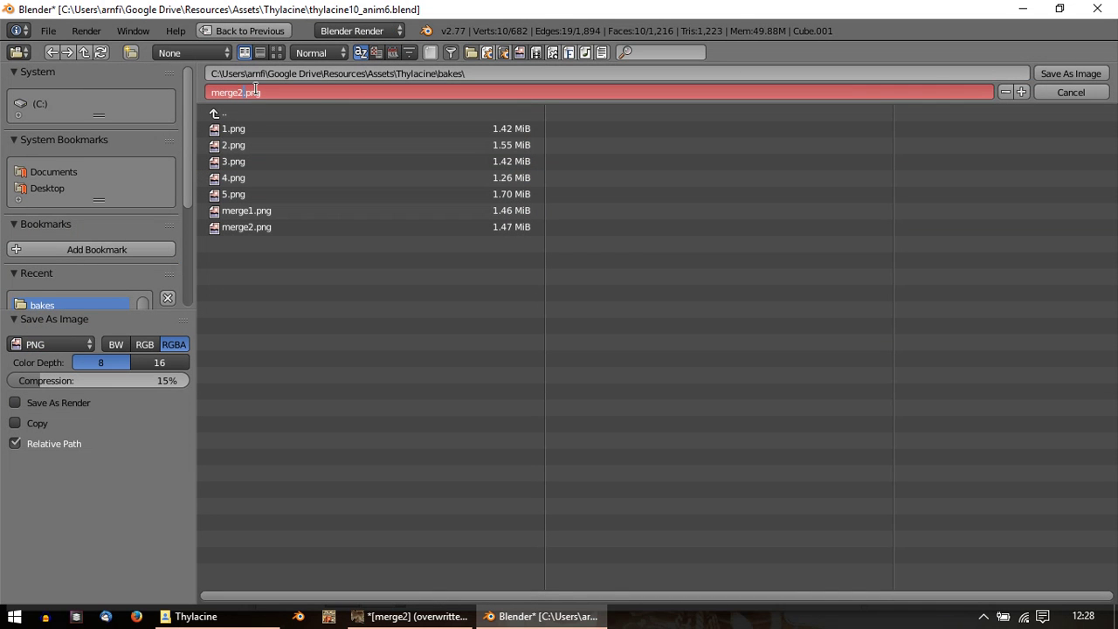
pyautogui.press('Return')
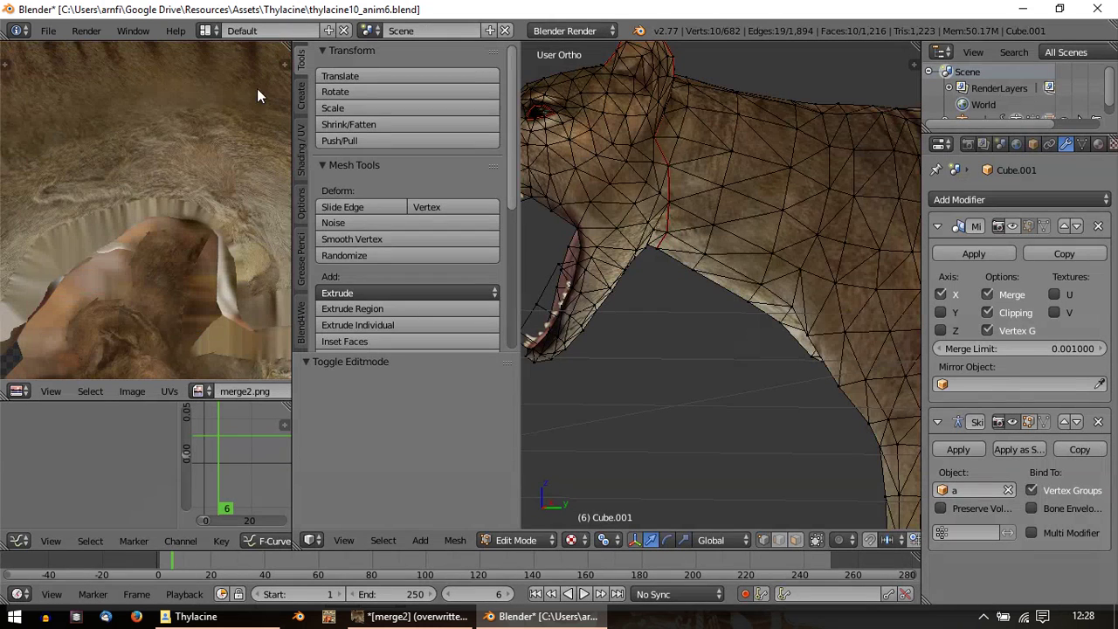
# Step: Narrow the image editor, inspect the front leg in Object Mode, and return the body mesh to Edit Mode
pyautogui.moveTo(290, 190); pyautogui.dragTo(131, 189)
pyautogui.press('Tab')
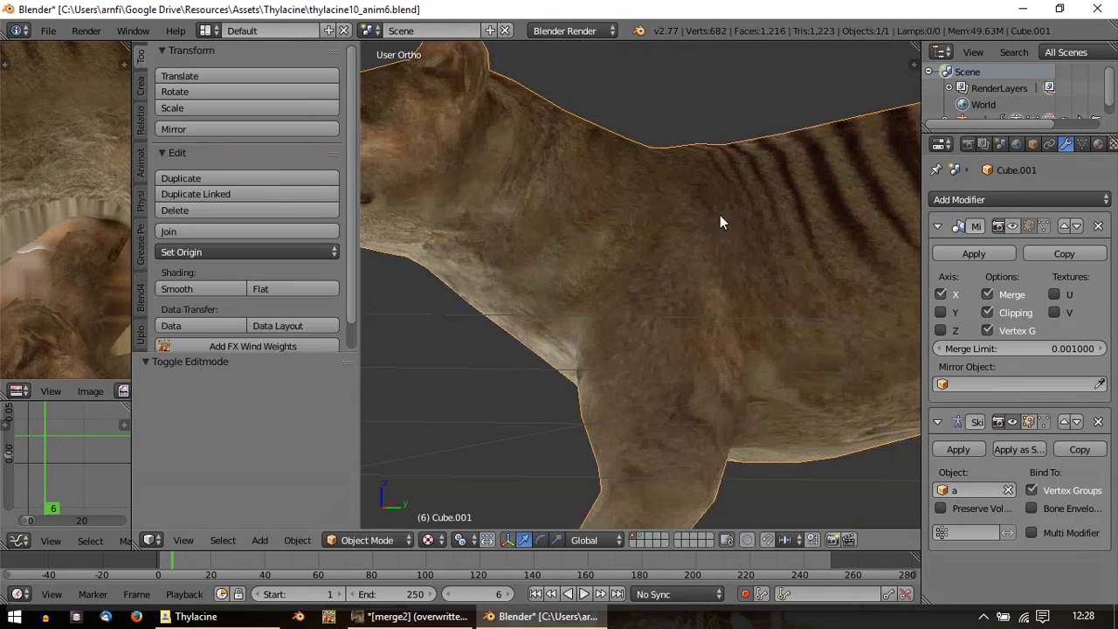
pyautogui.moveTo(527, 283); pyautogui.dragTo(573, 293, button='middle')
pyautogui.click(576, 296)
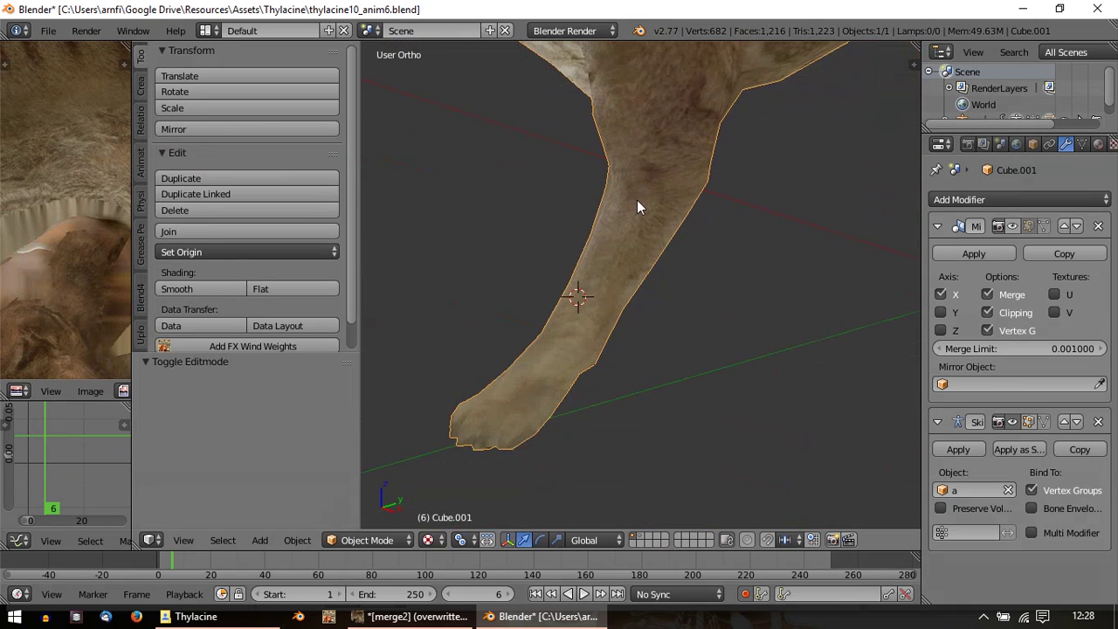
pyautogui.click(391, 541)
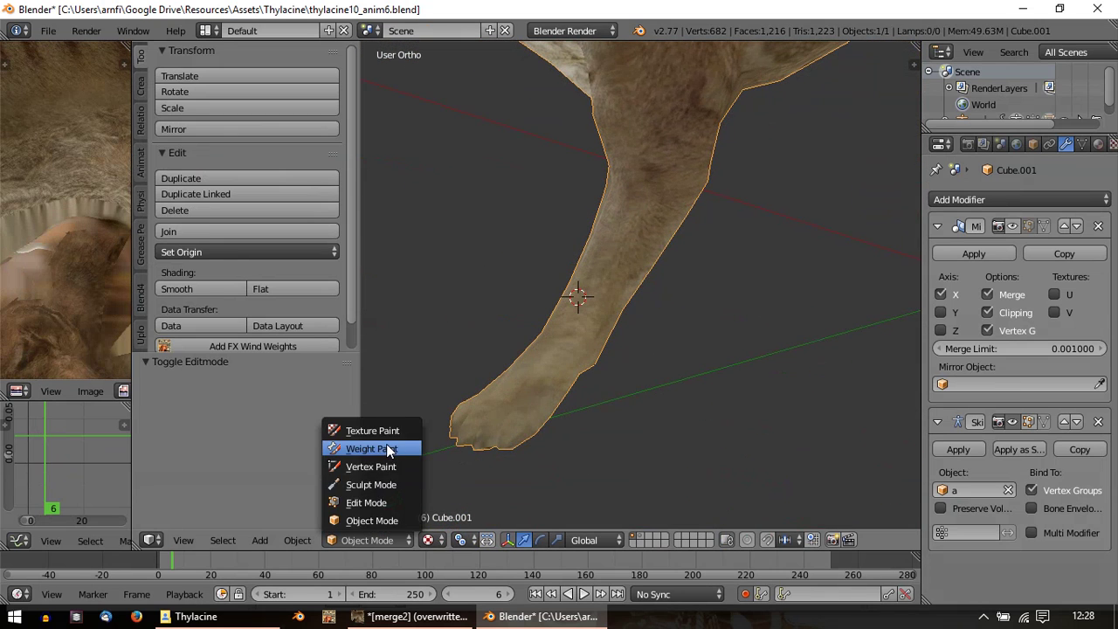
pyautogui.moveTo(508, 333); pyautogui.dragTo(611, 366, button='middle')
pyautogui.press('Tab')
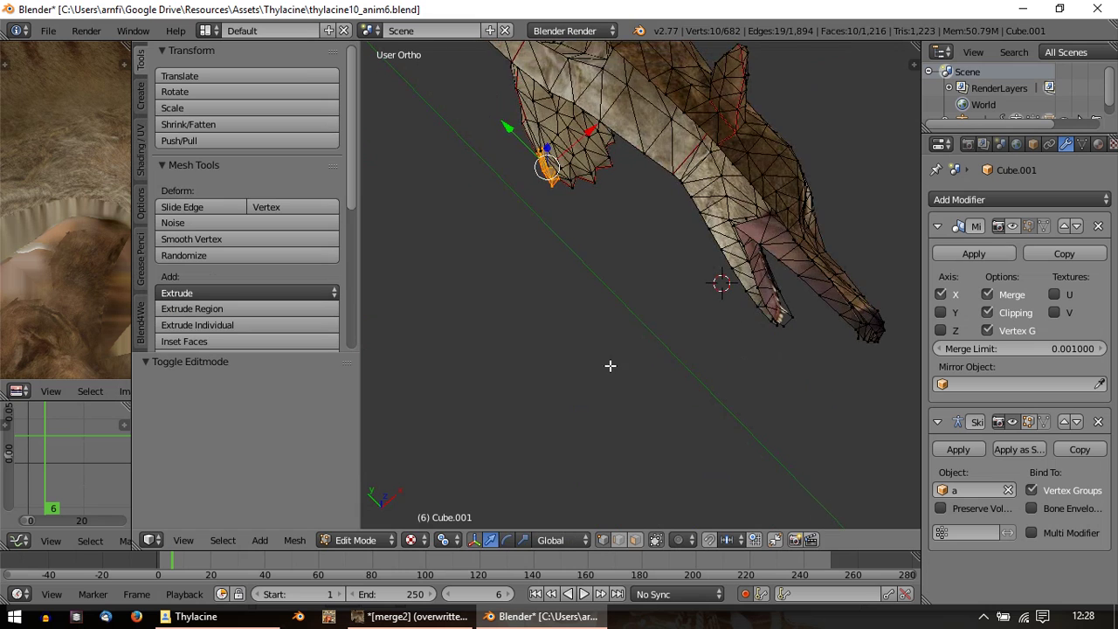
# Step: Allow selection through the mesh and merge a vertex of the added toe with its adjacent paw vertex at their center
pyautogui.scroll(2, 606, 362)
pyautogui.moveTo(604, 306); pyautogui.dragTo(689, 309, button='middle')
pyautogui.scroll(4, 597, 318)
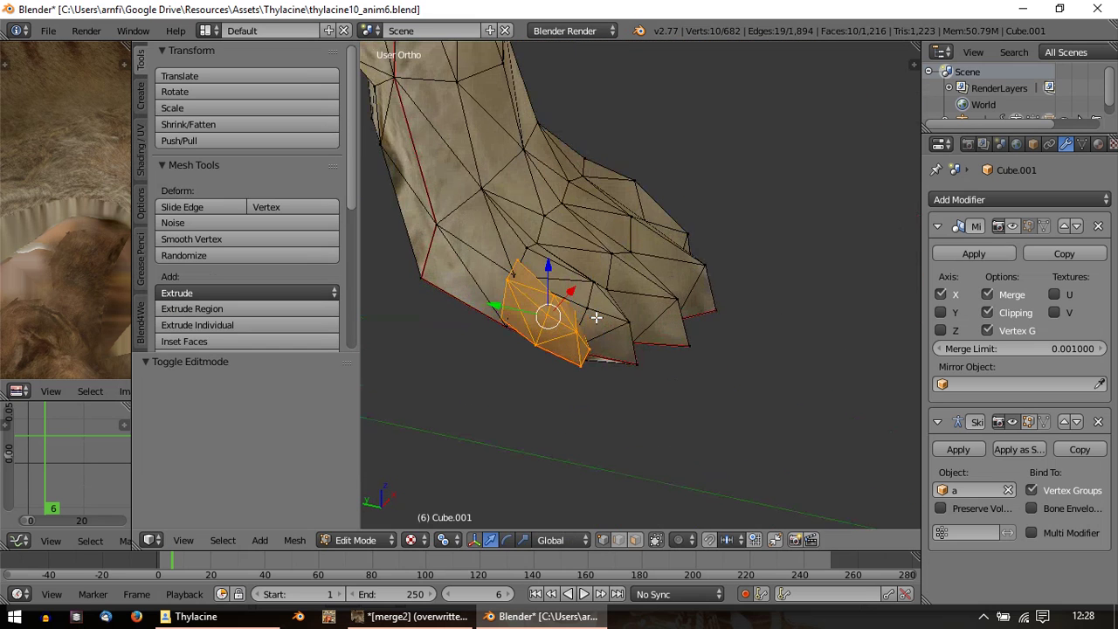
pyautogui.keyDown('shift'); pyautogui.moveTo(507, 257); pyautogui.dragTo(506, 234, button='middle'); pyautogui.keyUp('shift')
pyautogui.scroll(2, 573, 278)
pyautogui.moveTo(620, 245); pyautogui.dragTo(732, 325, button='middle')
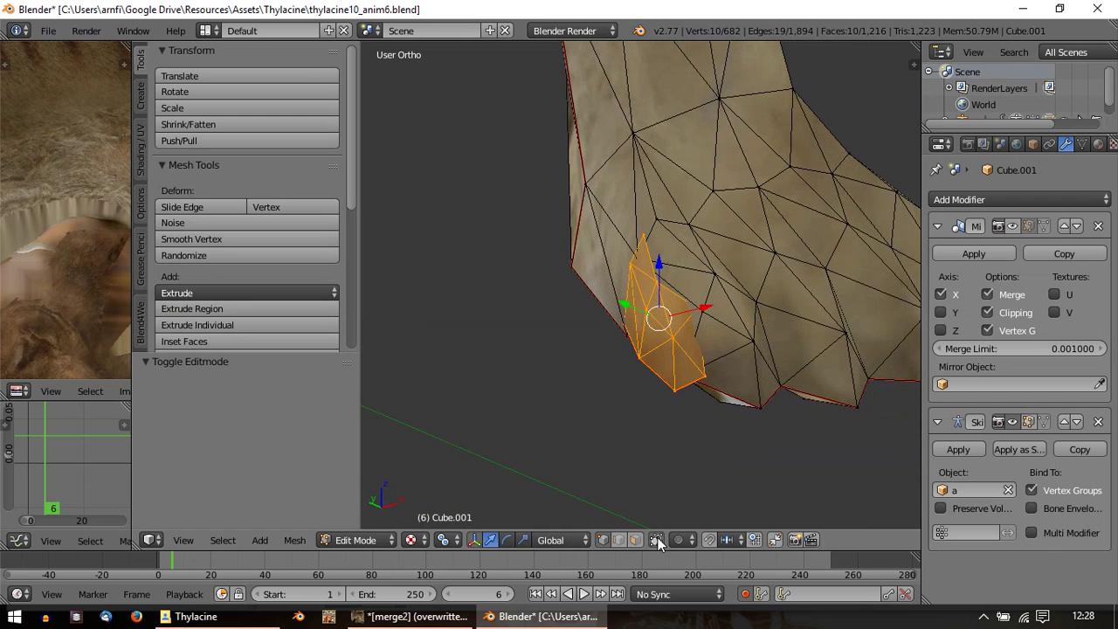
pyautogui.keyDown('shift'); pyautogui.moveTo(715, 367); pyautogui.dragTo(681, 85, button='middle'); pyautogui.keyUp('shift')
pyautogui.rightClick(655, 374)
pyautogui.keyDown('shift'); pyautogui.rightClick(636, 371); pyautogui.keyUp('shift')
pyautogui.moveTo(638, 301); pyautogui.dragTo(635, 338, button='middle')
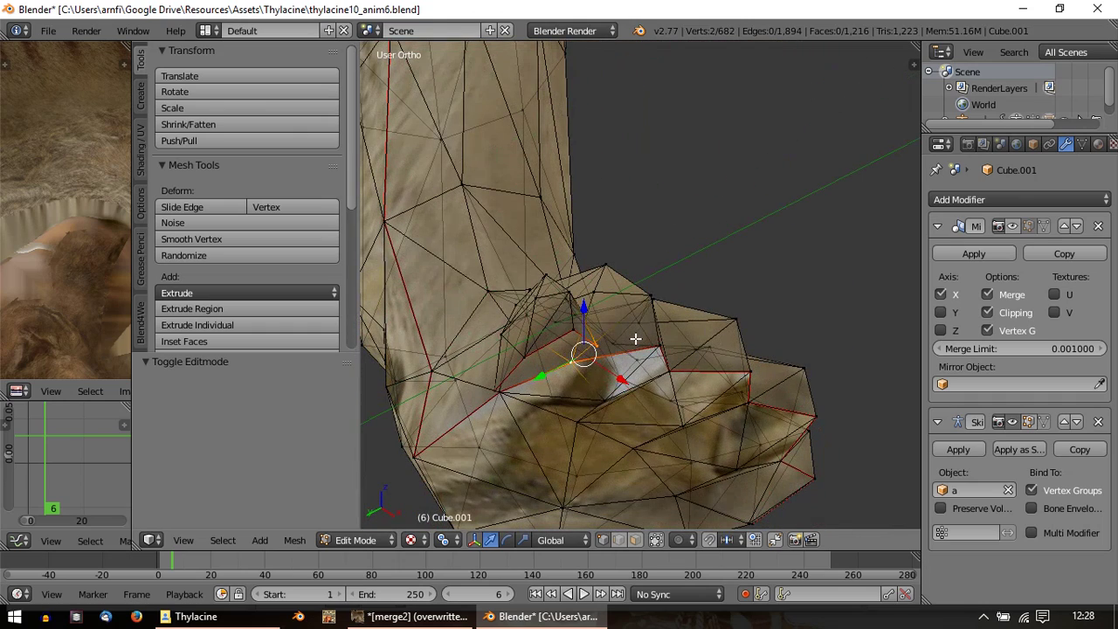
pyautogui.hotkey('alt', 'm')
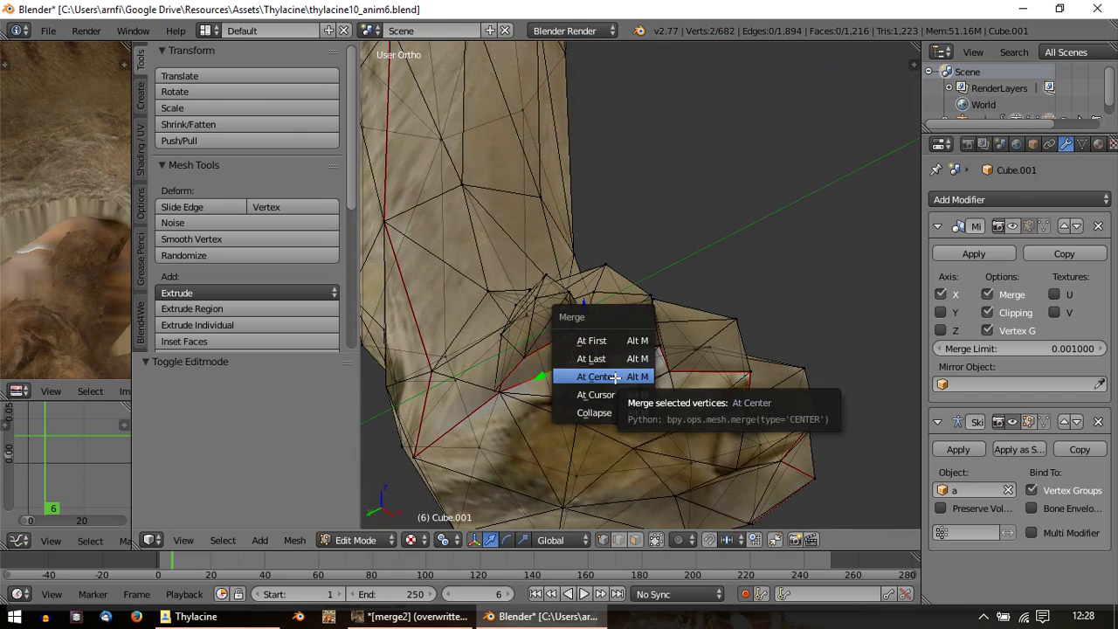
pyautogui.click(615, 377)
# Step: Merge the next pair of neighbouring vertices between the added toe and the paw at their center
pyautogui.moveTo(571, 256); pyautogui.dragTo(552, 354, button='middle')
pyautogui.moveTo(609, 159); pyautogui.dragTo(616, 218, button='middle')
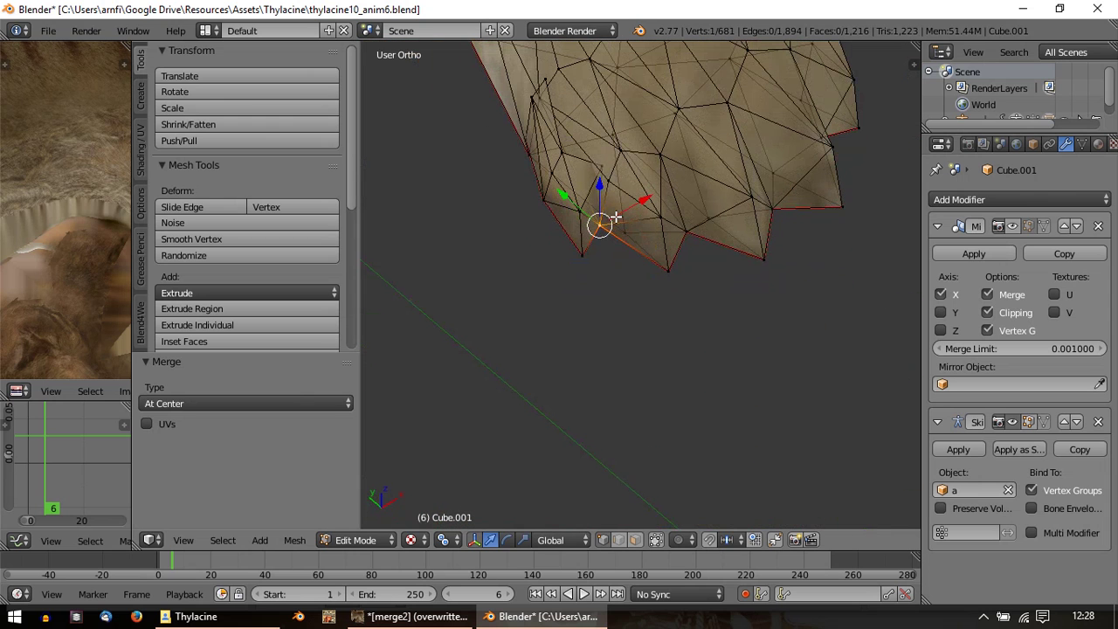
pyautogui.rightClick(603, 167)
pyautogui.keyDown('shift'); pyautogui.rightClick(611, 182); pyautogui.keyUp('shift')
pyautogui.hotkey('alt', 'm')
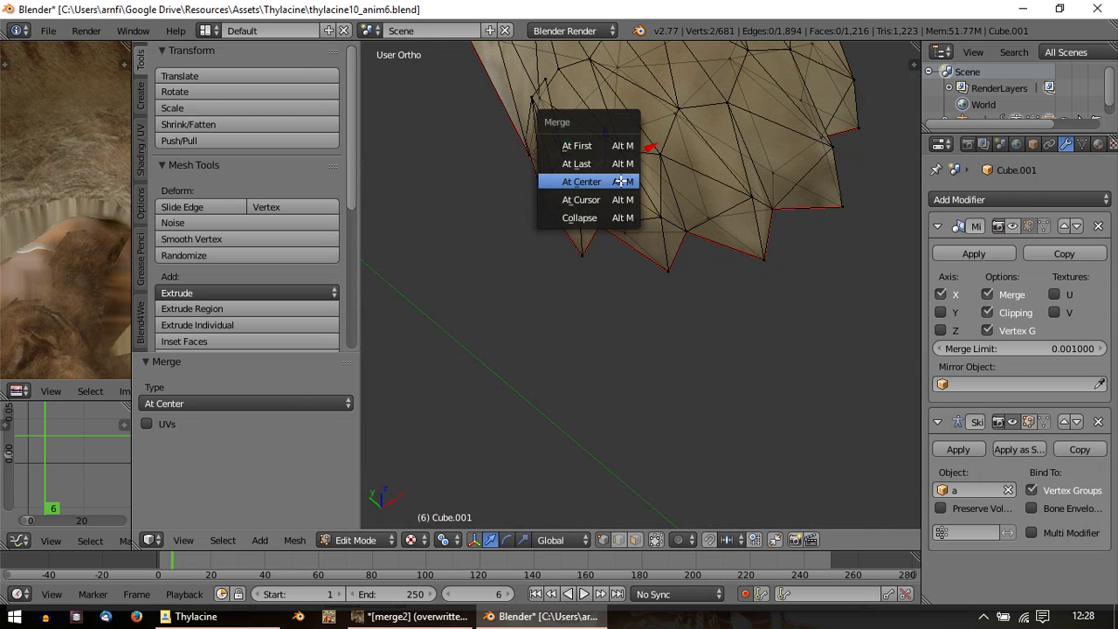
pyautogui.click(619, 181)
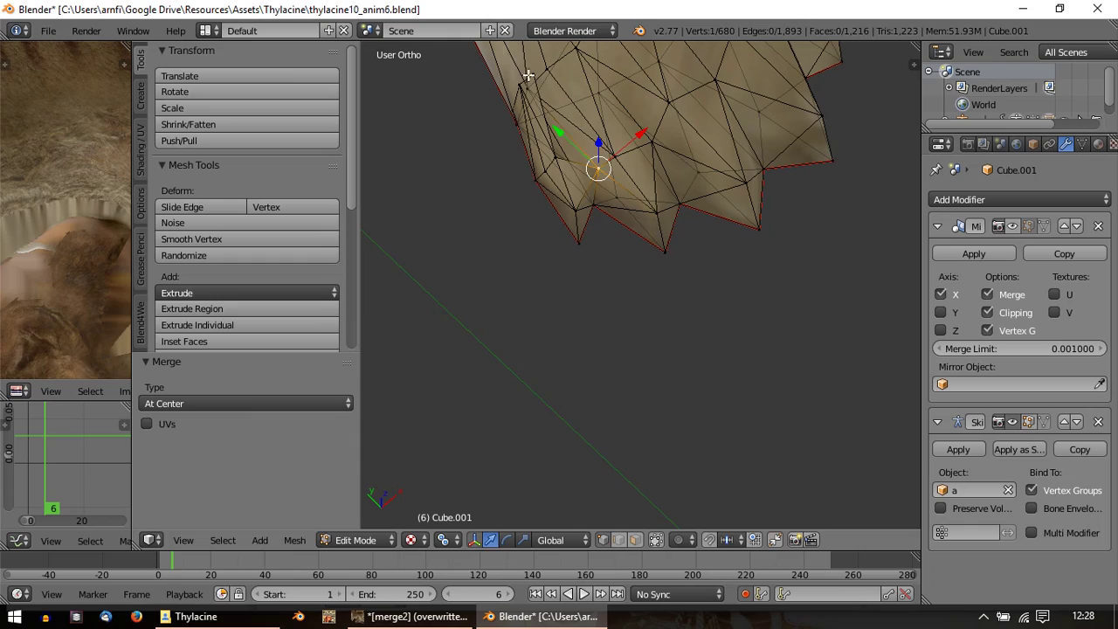
# Step: Try to rip the three selected vertices at the added toe's base, and fill the gap there with a face
pyautogui.moveTo(530, 73); pyautogui.dragTo(521, 281, button='middle')
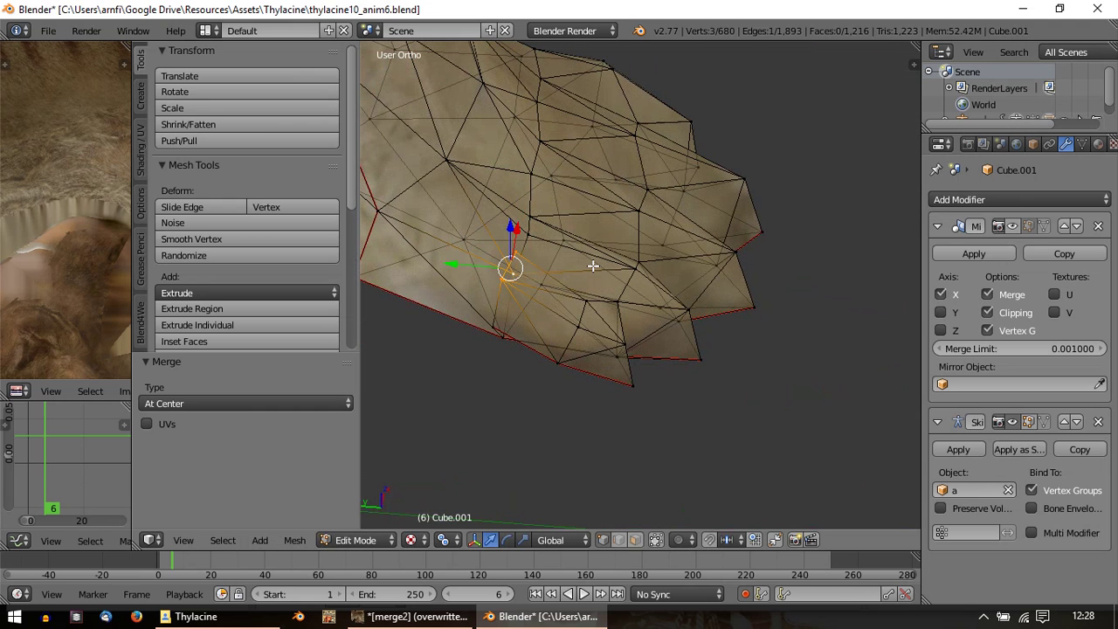
pyautogui.moveTo(590, 267); pyautogui.dragTo(572, 306, button='middle')
pyautogui.press('v')
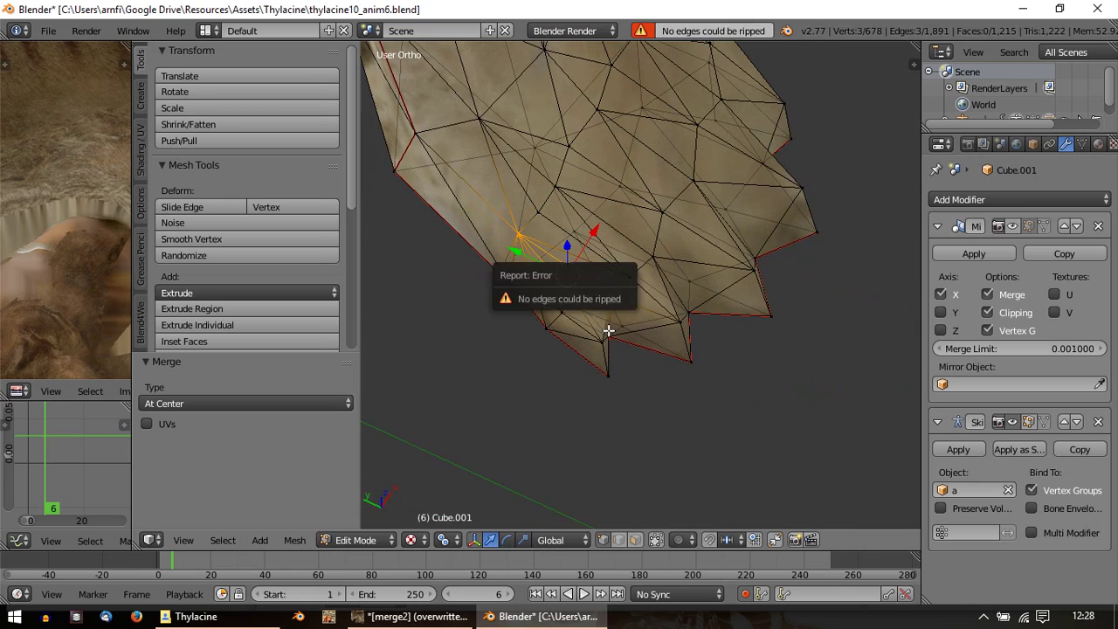
pyautogui.press('f')
pyautogui.moveTo(665, 394); pyautogui.dragTo(556, 295, button='middle')
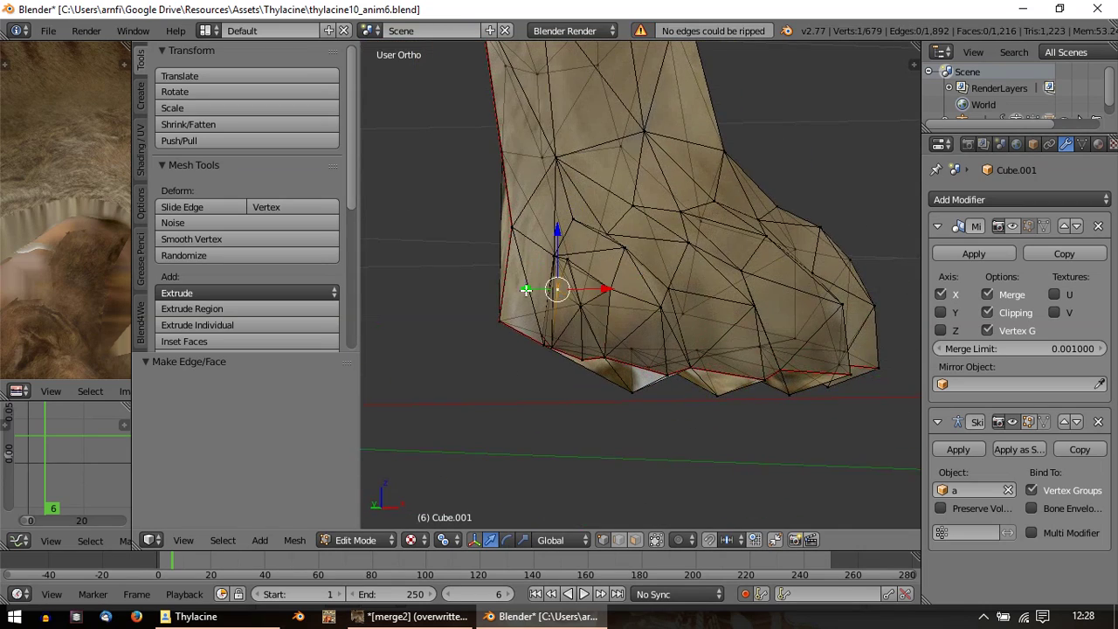
# Step: Shift the vertex behind the added toe along the Y axis, and merge the toe's rear vertices at their center
pyautogui.moveTo(526, 290); pyautogui.dragTo(503, 285)
pyautogui.moveTo(503, 290); pyautogui.dragTo(677, 420, button='middle')
pyautogui.hotkey('alt', 'm')
pyautogui.click(567, 315)
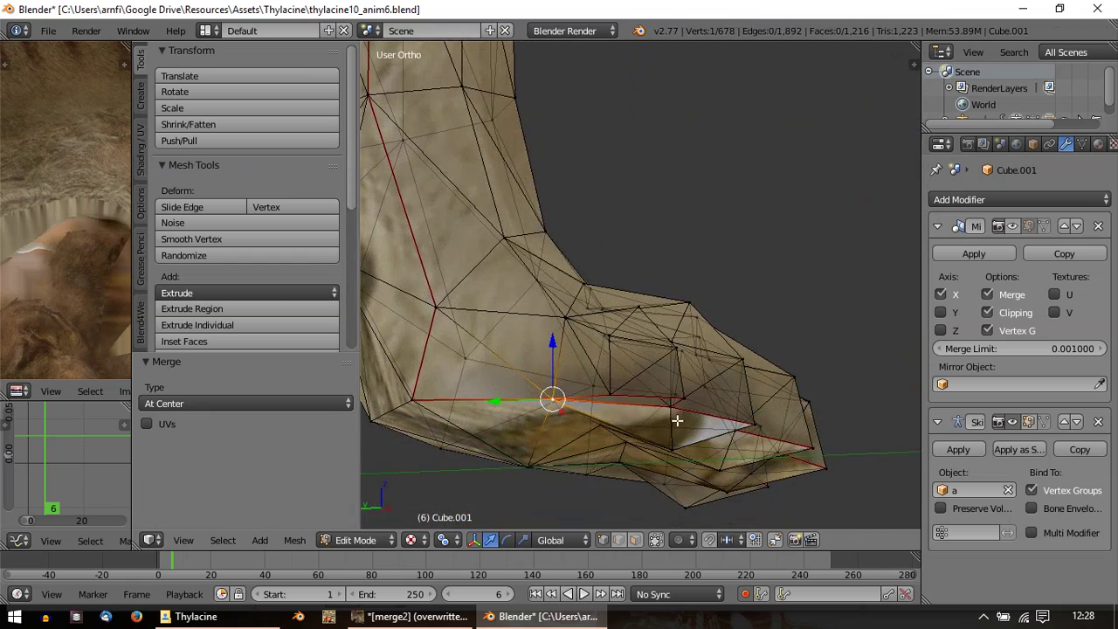
# Step: Try to delete the faces between four vertices surrounding the added toe's base on the paw's inner side
pyautogui.moveTo(654, 286); pyautogui.dragTo(663, 367, button='middle')
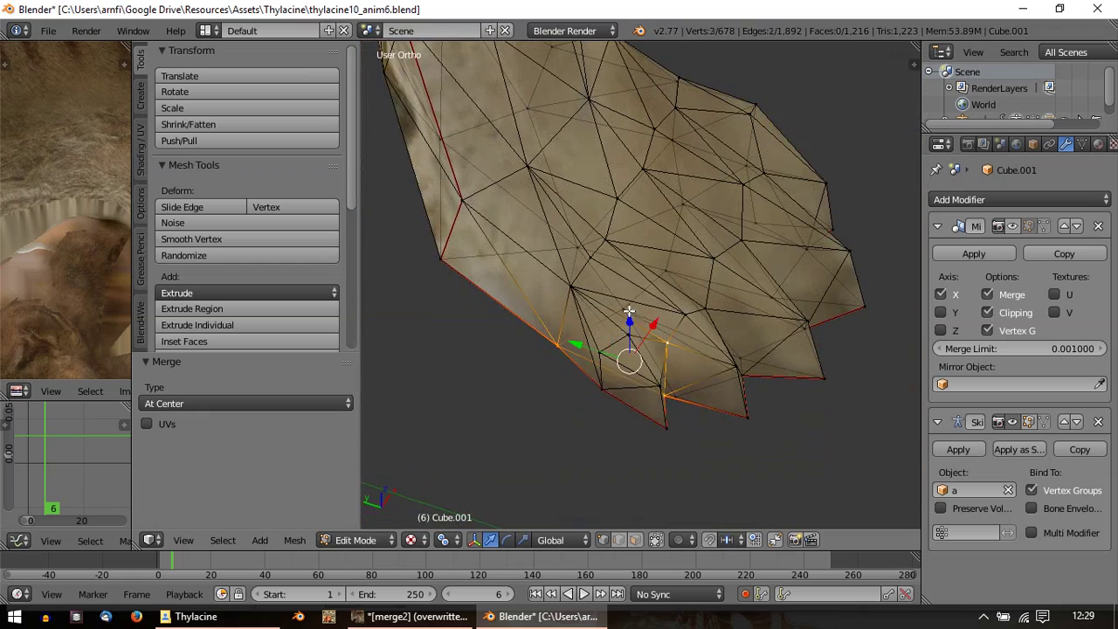
pyautogui.keyDown('shift'); pyautogui.rightClick(577, 286); pyautogui.keyUp('shift')
pyautogui.moveTo(576, 287); pyautogui.dragTo(624, 189, button='middle')
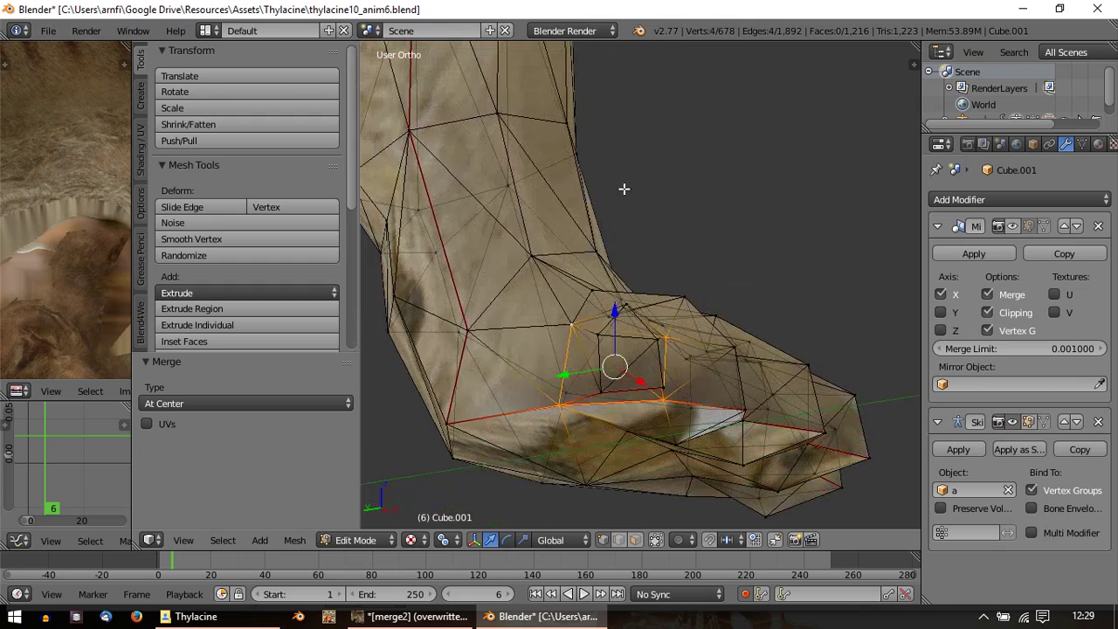
pyautogui.press('x')
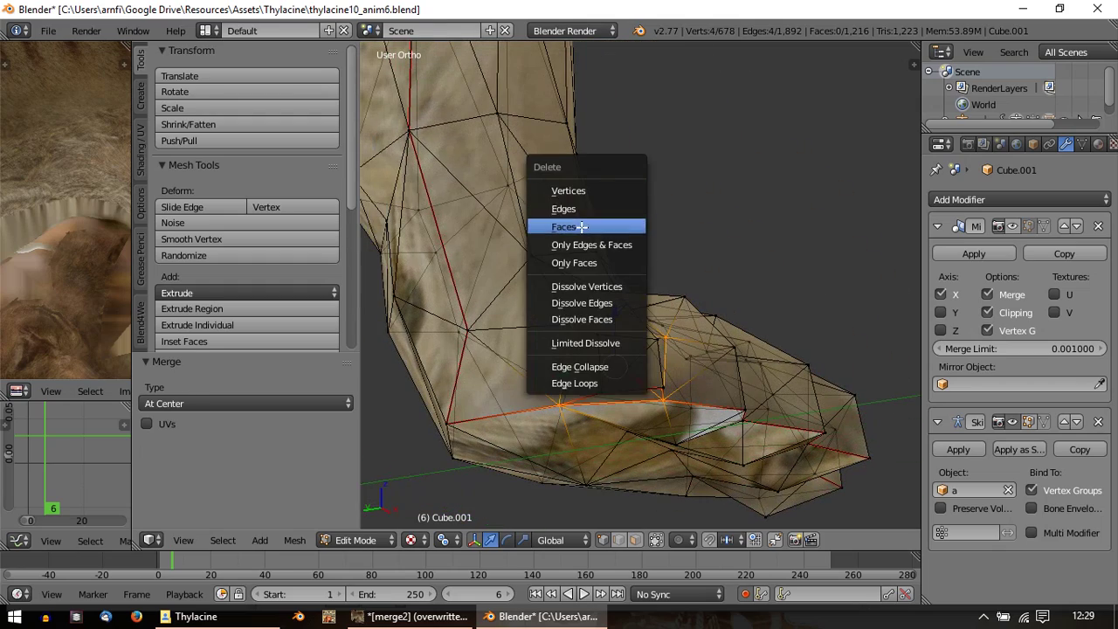
pyautogui.click(616, 225)
# Step: Delete the two faces between four vertices on the paw's sole, just behind the added toe
pyautogui.moveTo(592, 394); pyautogui.dragTo(690, 268, button='middle')
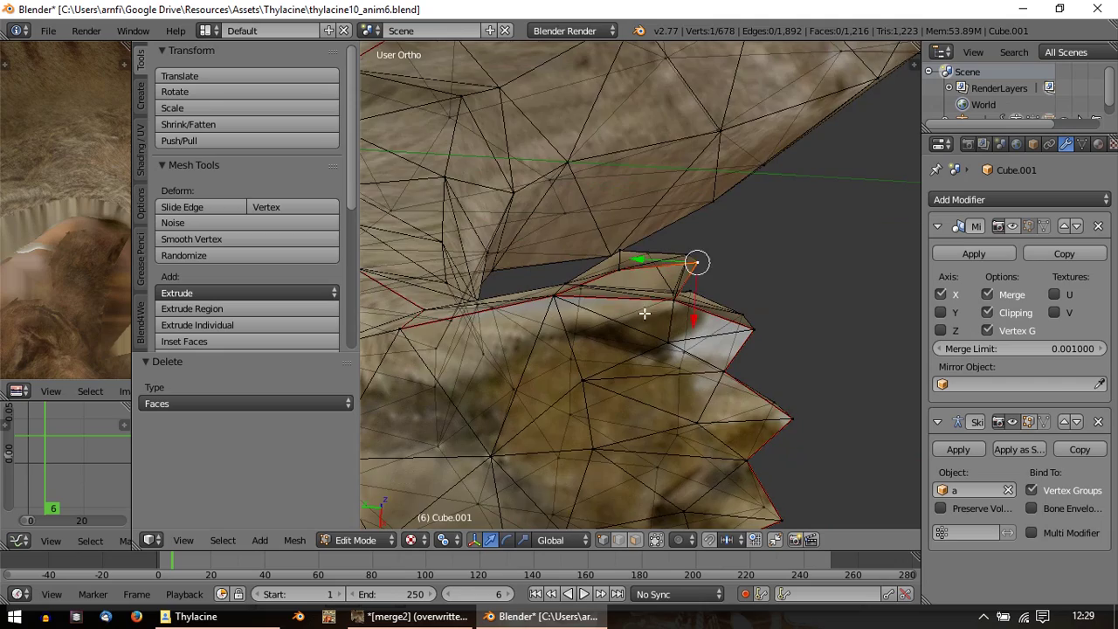
pyautogui.moveTo(643, 313); pyautogui.dragTo(663, 333, button='middle')
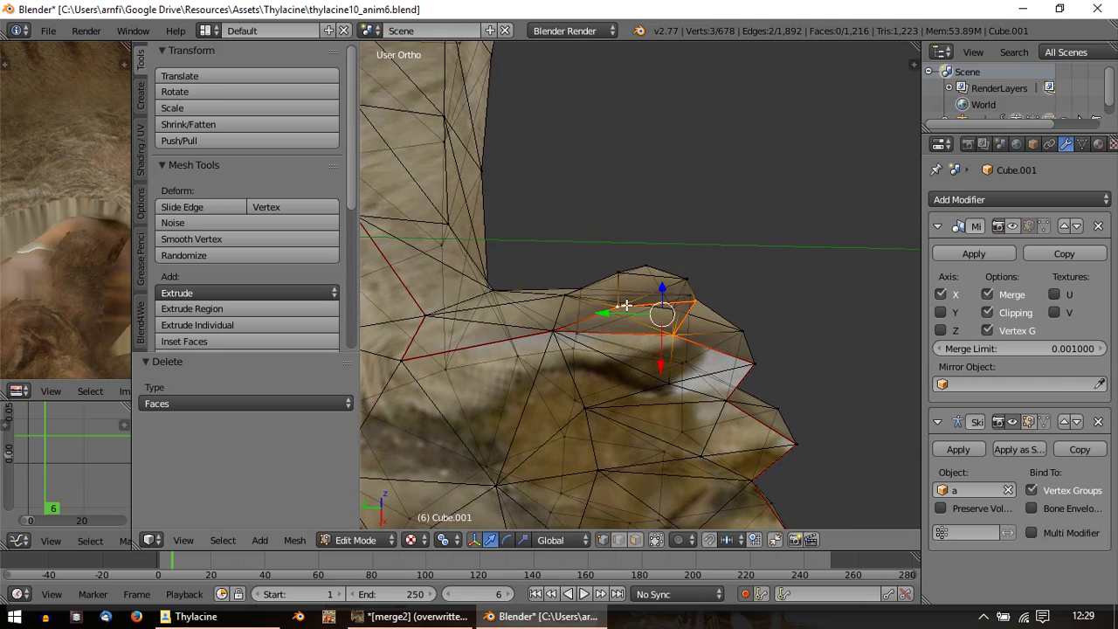
pyautogui.moveTo(618, 349); pyautogui.dragTo(614, 405, button='middle')
pyautogui.keyDown('shift'); pyautogui.rightClick(642, 324); pyautogui.keyUp('shift')
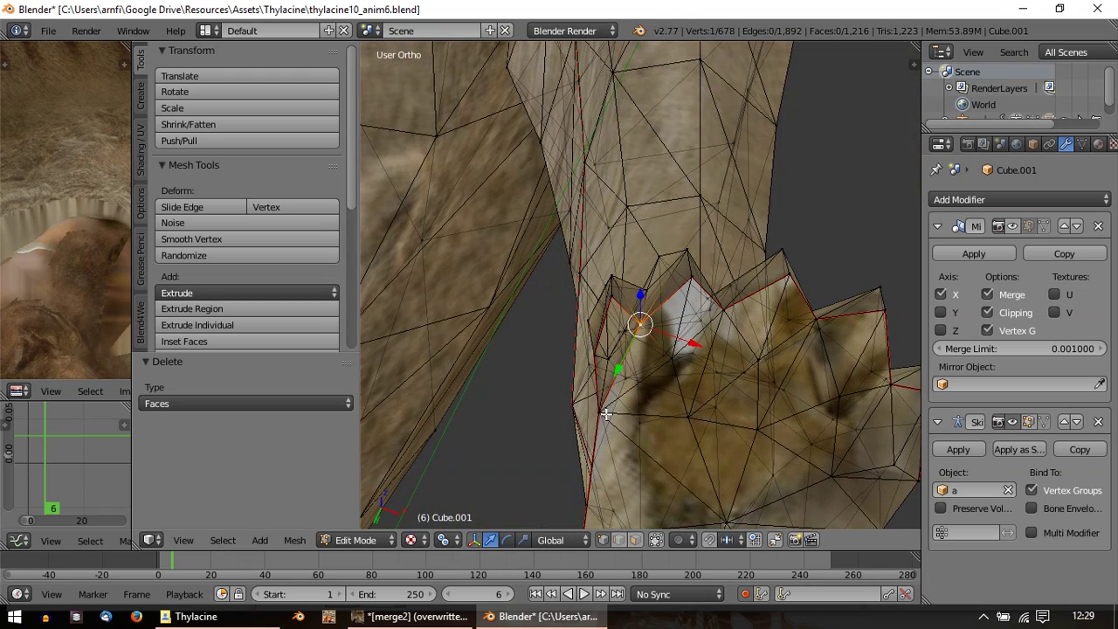
pyautogui.keyDown('shift'); pyautogui.rightClick(668, 370); pyautogui.keyUp('shift')
pyautogui.keyDown('shift'); pyautogui.rightClick(690, 422); pyautogui.keyUp('shift')
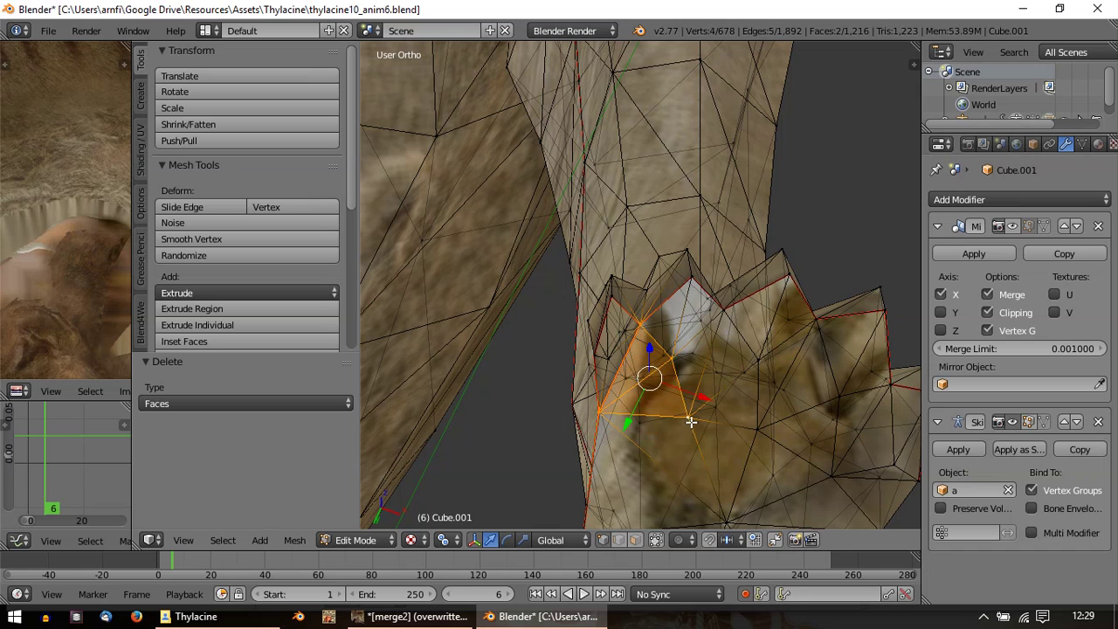
pyautogui.press('x')
pyautogui.click(691, 421)
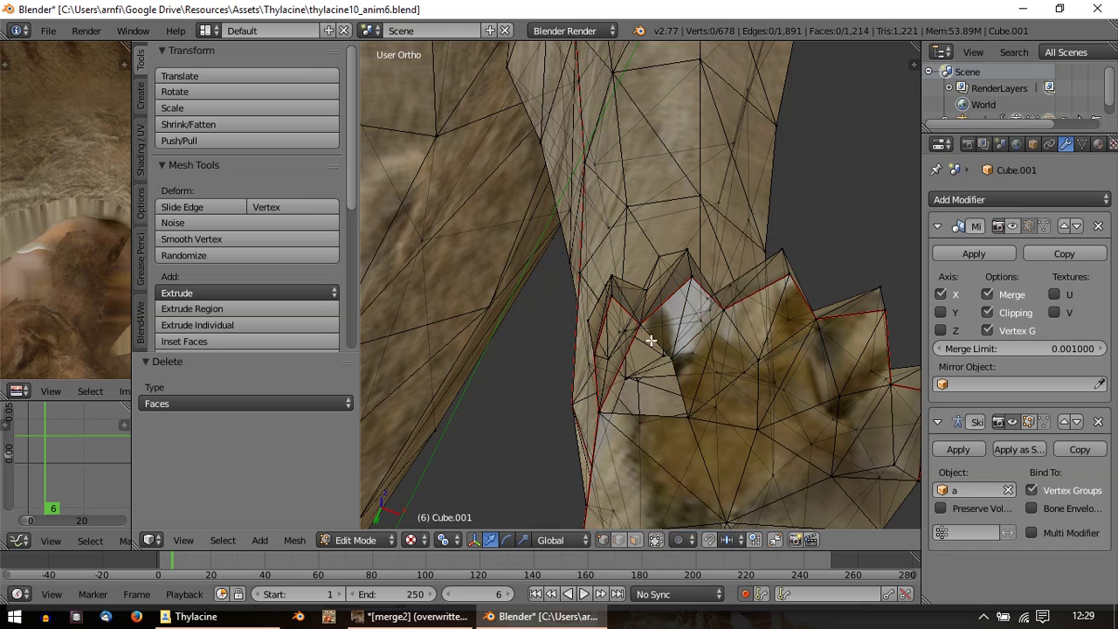
# Step: Try to delete the faces between four vertices on the paw's inner side at the added toe's base, and undo the attempt
pyautogui.moveTo(640, 324); pyautogui.dragTo(700, 391, button='middle')
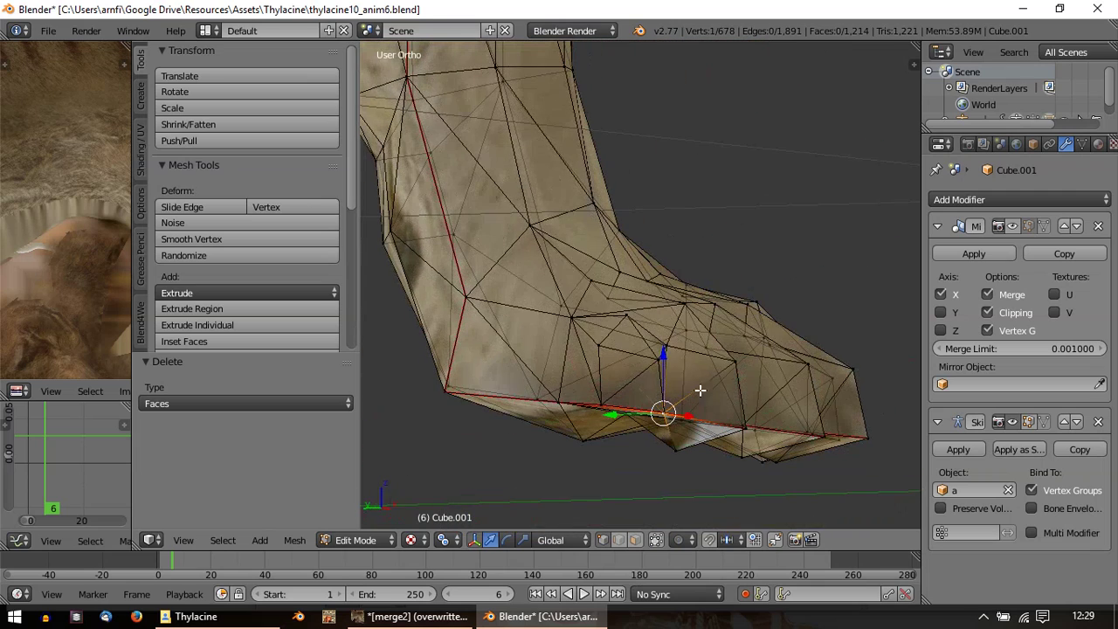
pyautogui.keyDown('shift'); pyautogui.click(667, 346); pyautogui.keyUp('shift')
pyautogui.keyDown('shift'); pyautogui.click(573, 319); pyautogui.keyUp('shift')
pyautogui.keyDown('shift'); pyautogui.click(559, 401); pyautogui.keyUp('shift')
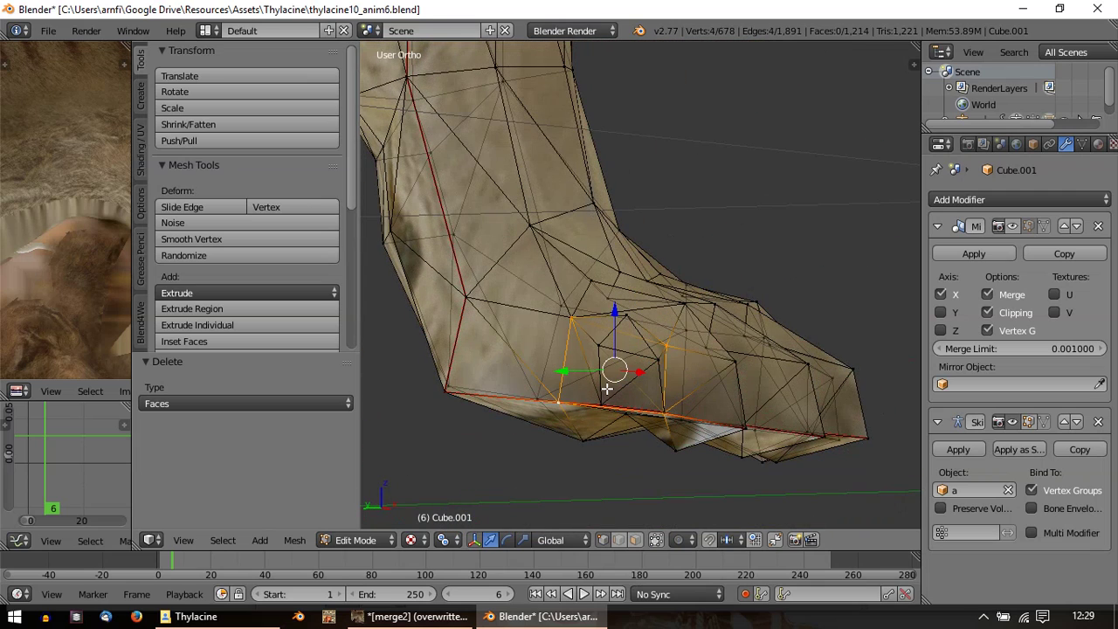
pyautogui.press('x')
pyautogui.click(608, 388)
pyautogui.moveTo(594, 412); pyautogui.dragTo(669, 354, button='middle')
pyautogui.hotkey('ctrl', 'z')
pyautogui.moveTo(657, 332); pyautogui.dragTo(664, 345, button='right')
pyautogui.rightClick(664, 344)
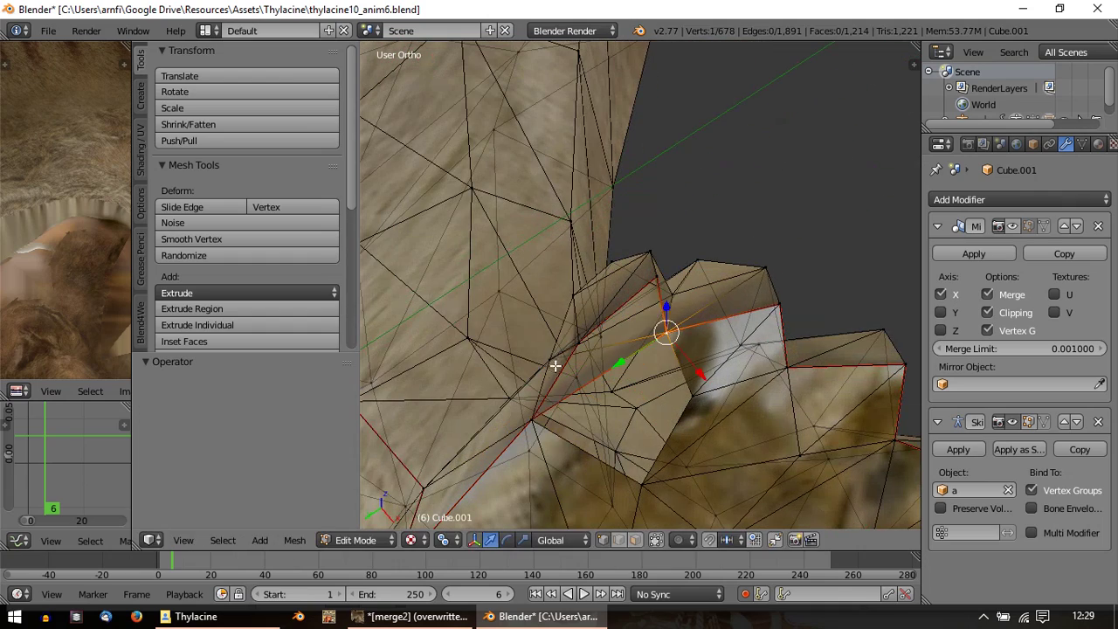
pyautogui.hotkey('ctrl', 'z')
# Step: Merge the two overlapping vertices at the upper rear of the added toe's base at their center
pyautogui.moveTo(544, 363); pyautogui.dragTo(549, 379, button='right')
pyautogui.rightClick(550, 378)
pyautogui.moveTo(554, 377); pyautogui.dragTo(611, 433, button='middle')
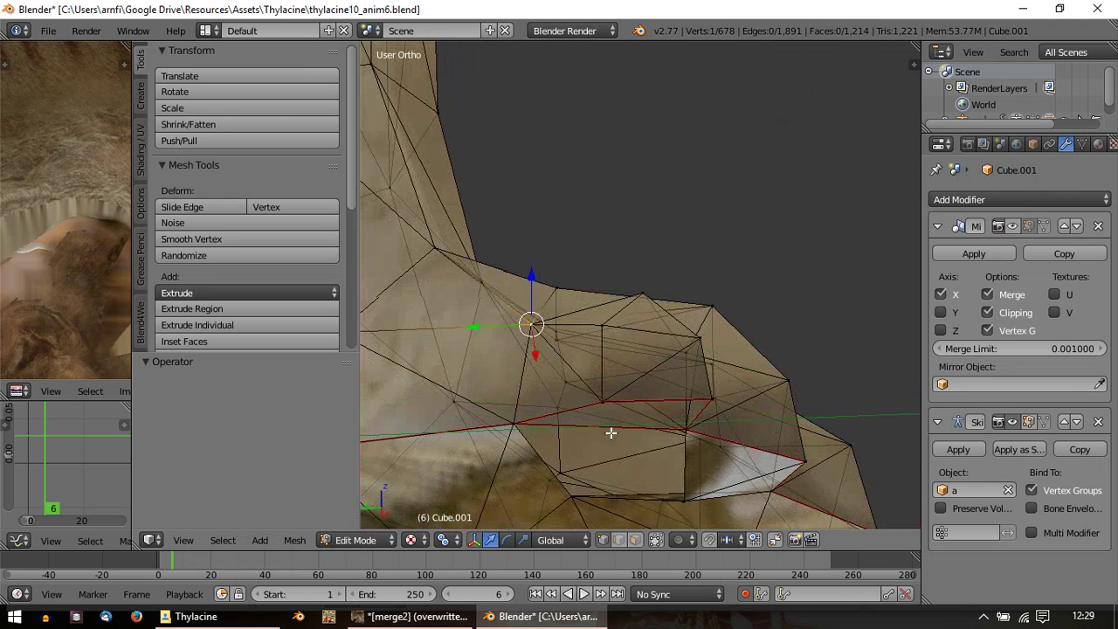
pyautogui.keyDown('shift'); pyautogui.rightClick(536, 324); pyautogui.keyUp('shift')
pyautogui.hotkey('alt', 'm')
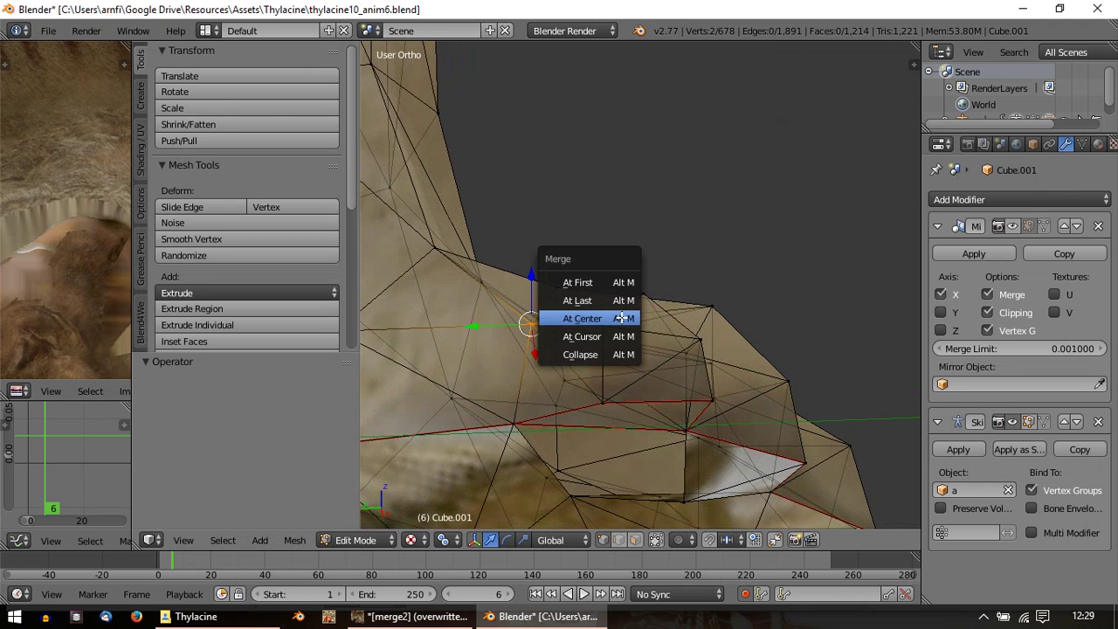
pyautogui.click(582, 318)
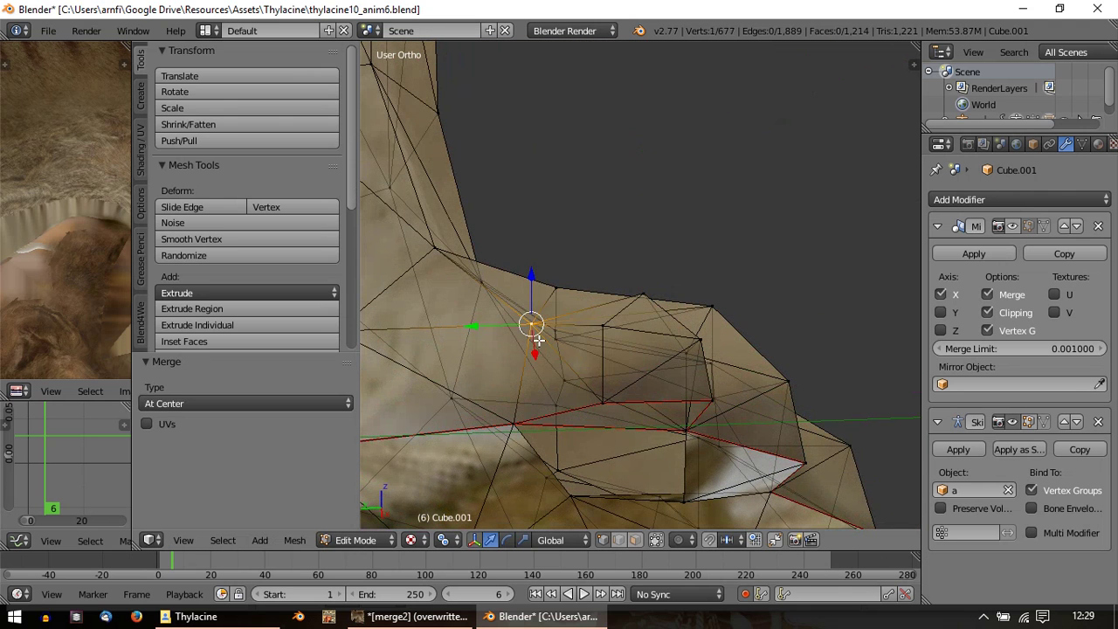
# Step: Delete the two faces hidden inside the added toe's base, between the merged vertex and three surrounding vertices
pyautogui.keyDown('shift'); pyautogui.rightClick(688, 353); pyautogui.keyUp('shift')
pyautogui.keyDown('shift'); pyautogui.rightClick(686, 429); pyautogui.keyUp('shift')
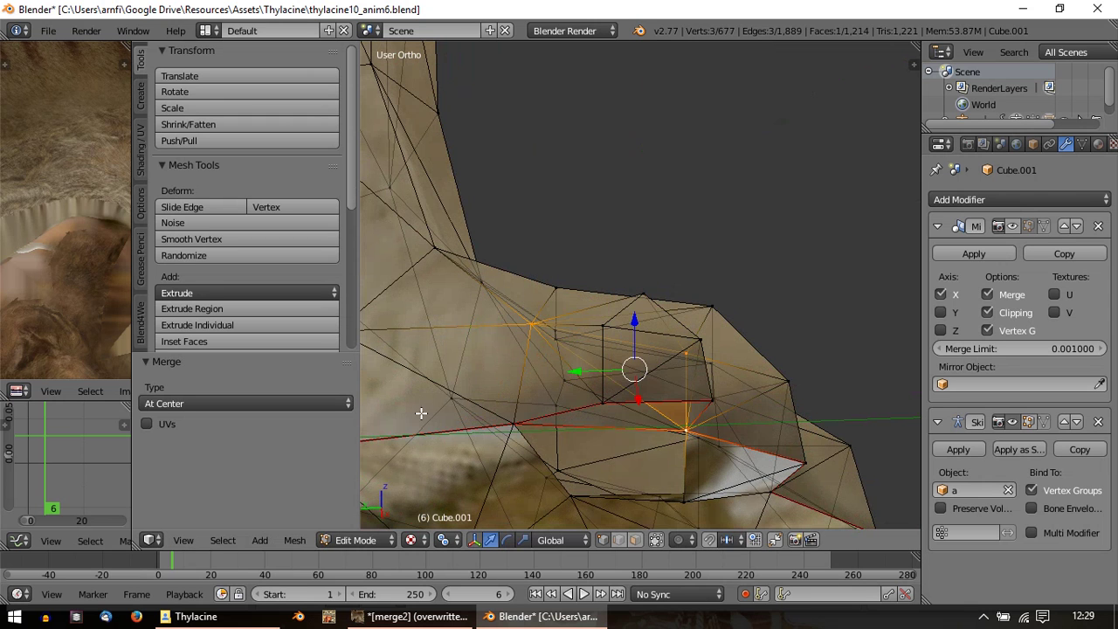
pyautogui.keyDown('shift'); pyautogui.rightClick(513, 422); pyautogui.keyUp('shift')
pyautogui.moveTo(513, 422); pyautogui.dragTo(574, 352, button='middle')
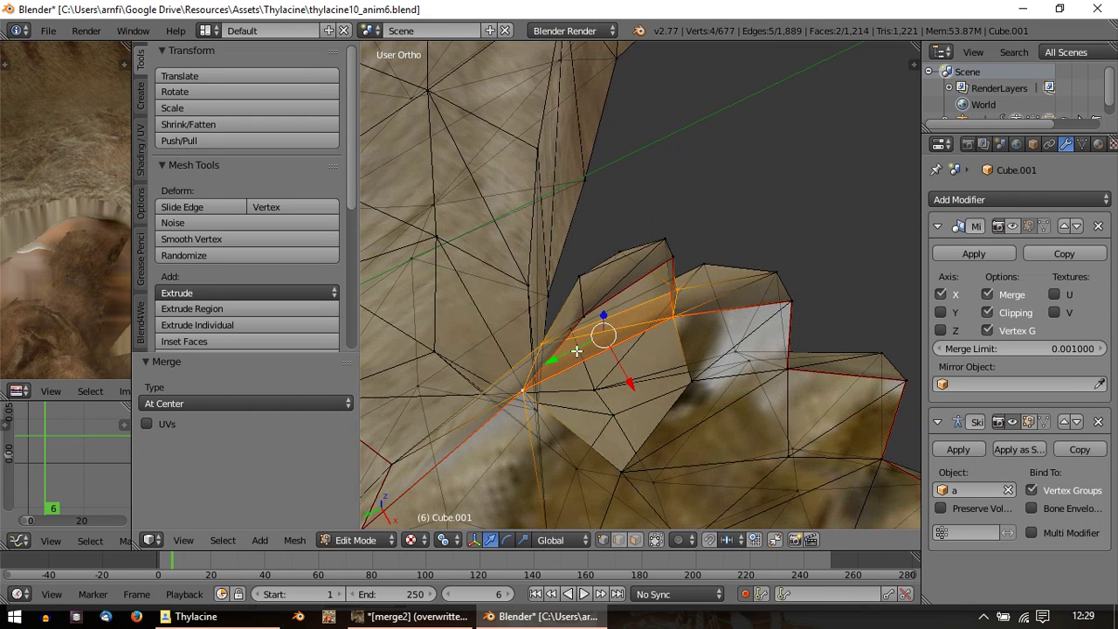
pyautogui.press('x')
pyautogui.click(673, 353)
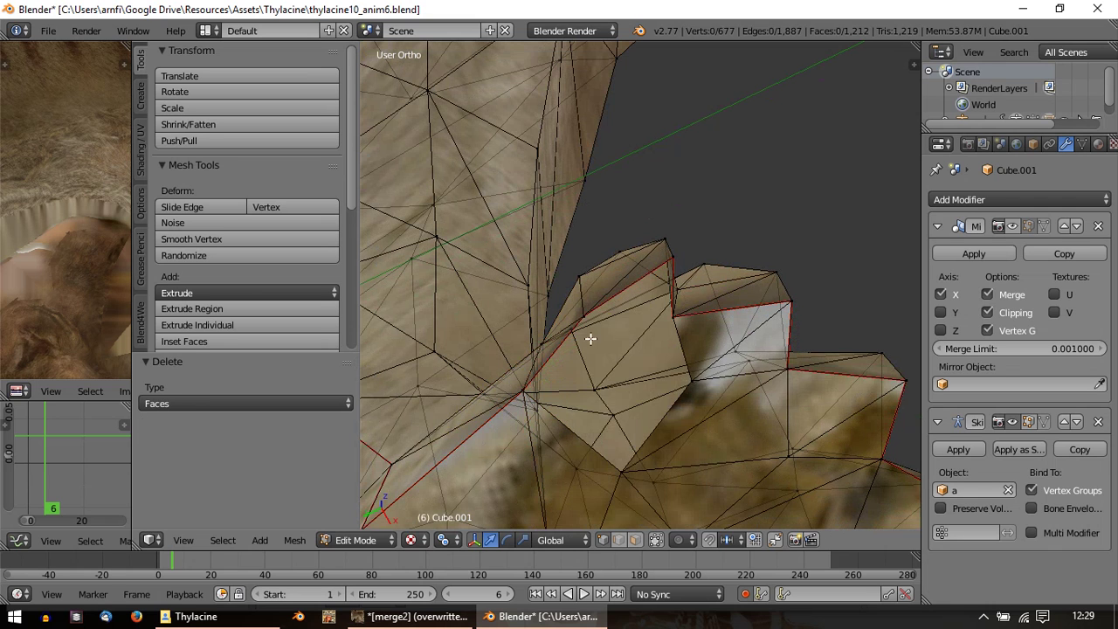
# Step: Fill a triangular face on the sole between the added toe's outer base vertex and two neighbouring sole vertices
pyautogui.moveTo(594, 342); pyautogui.dragTo(654, 426, button='middle')
pyautogui.rightClick(673, 361)
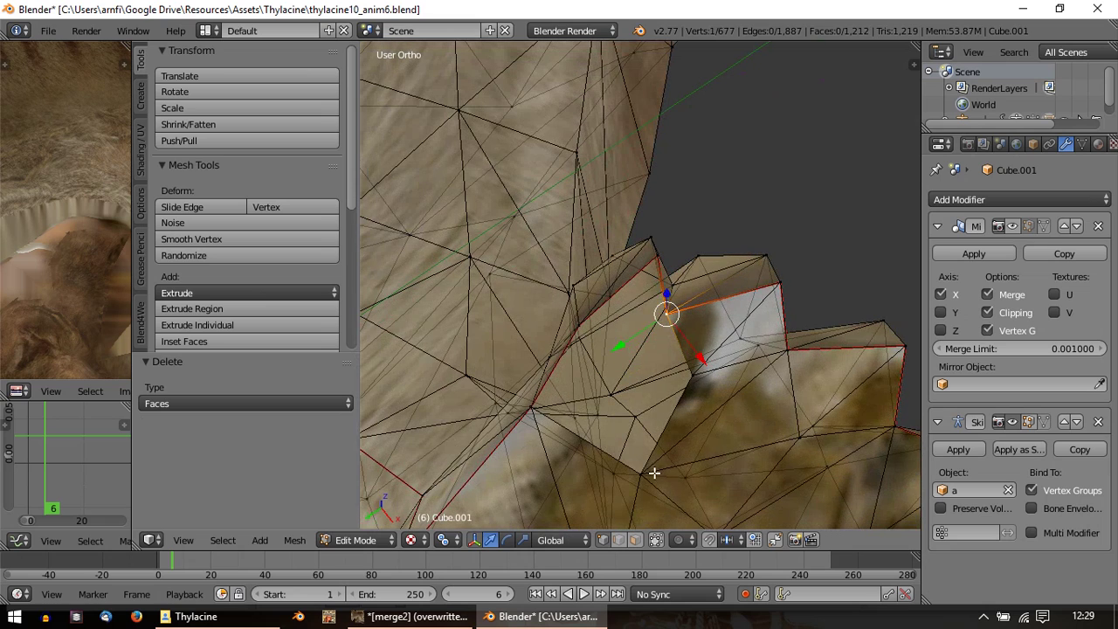
pyautogui.keyDown('shift'); pyautogui.rightClick(644, 471); pyautogui.keyUp('shift')
pyautogui.keyDown('shift'); pyautogui.rightClick(693, 376); pyautogui.keyUp('shift')
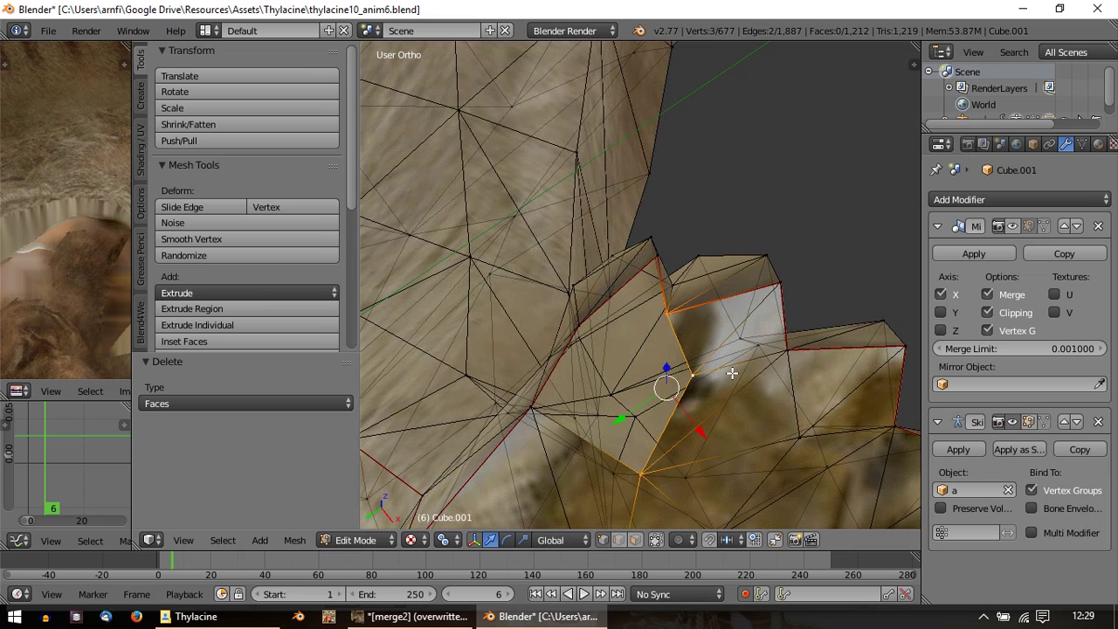
pyautogui.press('f')
# Step: Duplicate the sole vertex to beneath the added toe, and fill a face between it, the toe's outer base and its tip
pyautogui.moveTo(679, 338); pyautogui.dragTo(644, 365, button='middle')
pyautogui.rightClick(693, 415)
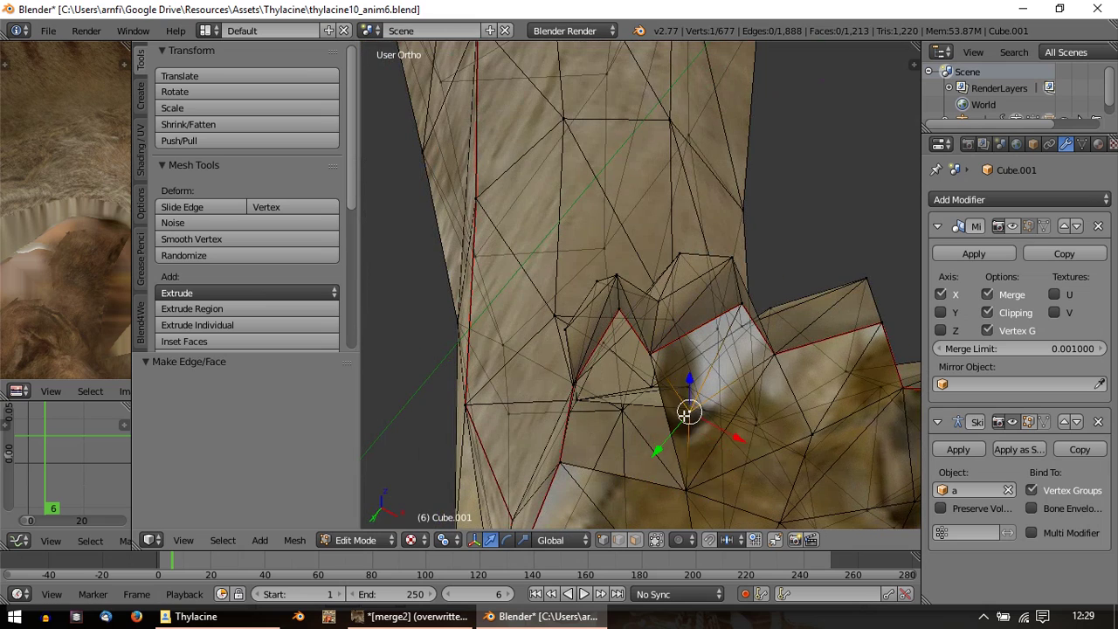
pyautogui.hotkey('shift', 'd')
pyautogui.click(618, 409)
pyautogui.keyDown('shift'); pyautogui.rightClick(651, 353); pyautogui.keyUp('shift')
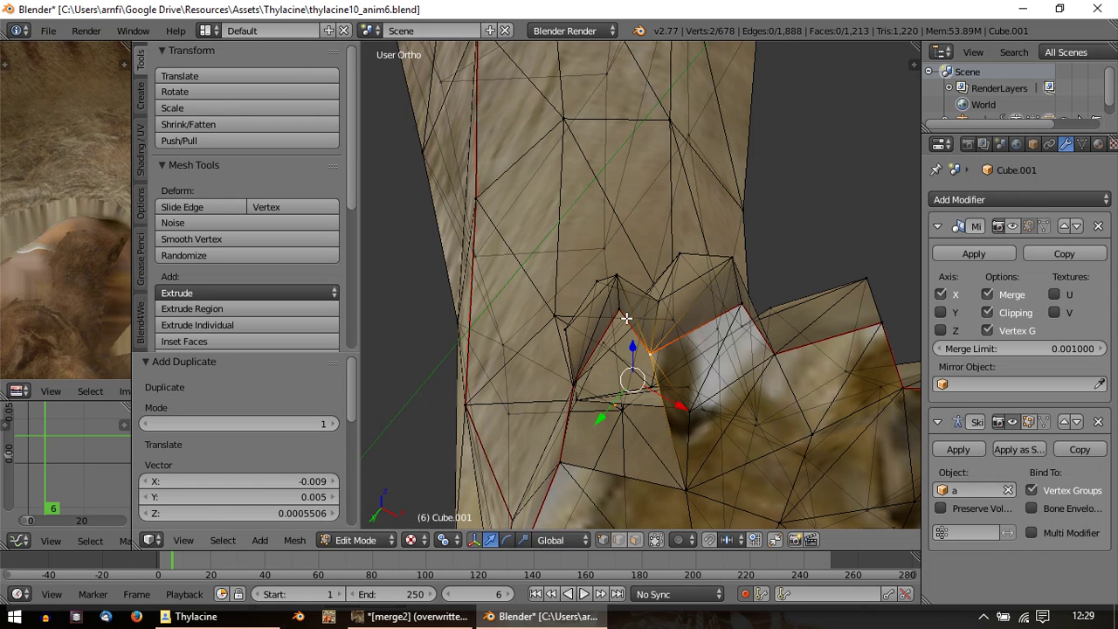
pyautogui.keyDown('shift'); pyautogui.rightClick(618, 312); pyautogui.keyUp('shift')
pyautogui.press('f')
# Step: Fill the neighbouring face from the toe tip to its inner edge, and raise the duplicated vertex by about 0.002 on Z
pyautogui.rightClick(619, 311)
pyautogui.moveTo(574, 387); pyautogui.dragTo(599, 497, button='middle')
pyautogui.keyDown('shift'); pyautogui.rightClick(577, 416); pyautogui.keyUp('shift')
pyautogui.keyDown('shift'); pyautogui.rightClick(616, 453); pyautogui.keyUp('shift')
pyautogui.press('f')
pyautogui.press('g')
pyautogui.click(610, 496)
# Step: Raise the sole vertex beneath the neighbouring toe and the one at the paw's far side by about 0.001 on Z
pyautogui.scroll(-2, 685, 498)
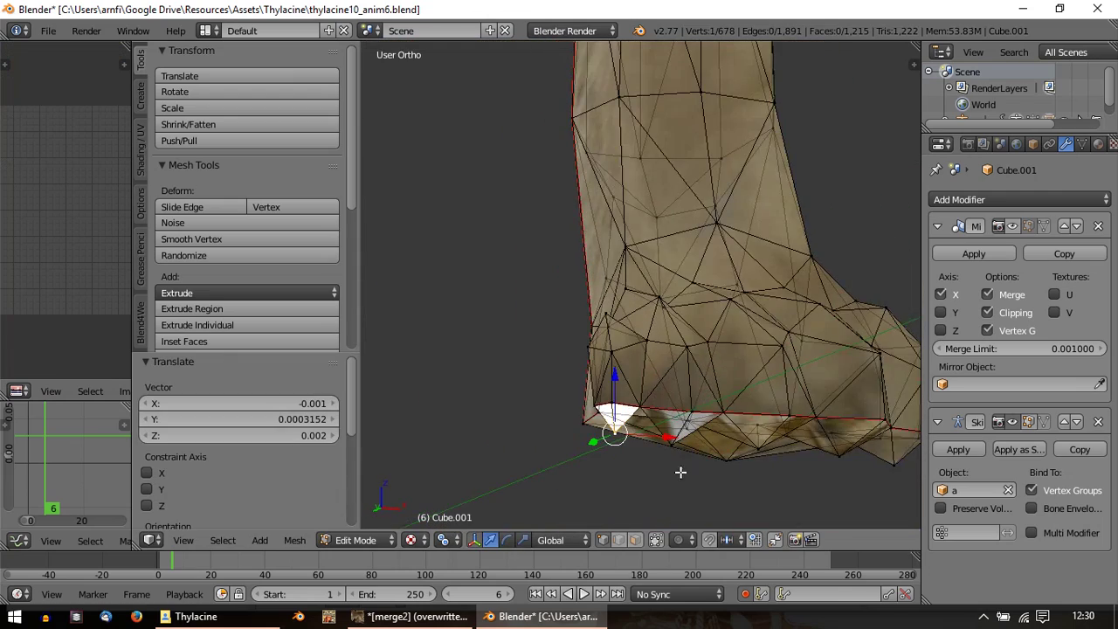
pyautogui.rightClick(672, 452)
pyautogui.press('g')
pyautogui.click(673, 444)
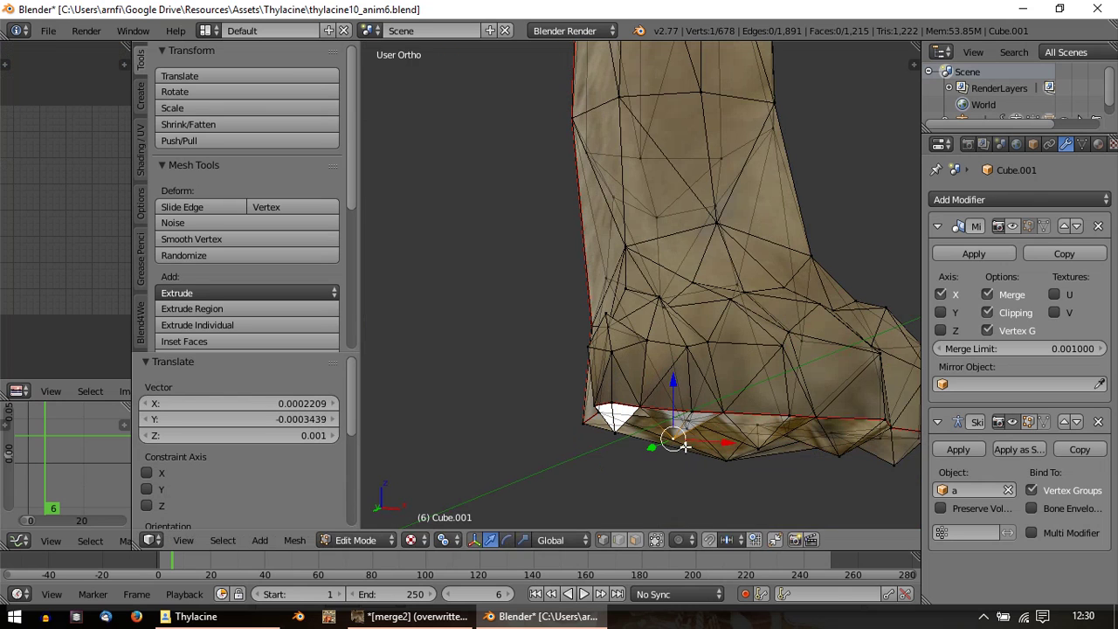
pyautogui.keyDown('shift'); pyautogui.rightClick(895, 458); pyautogui.keyUp('shift')
pyautogui.press('g')
pyautogui.click(900, 468)
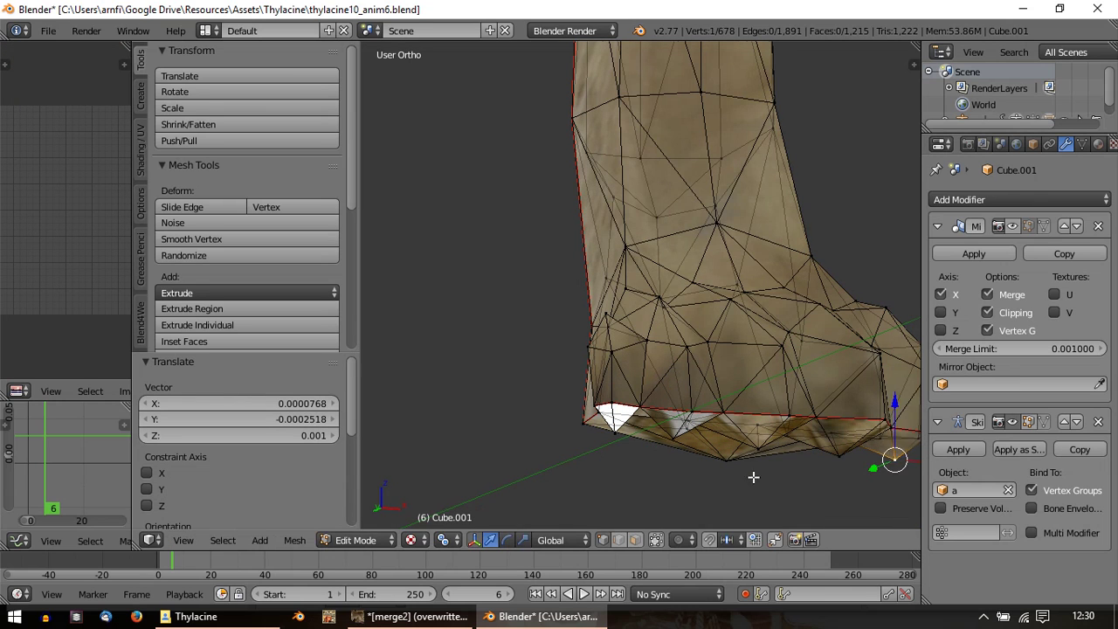
# Step: Fill the remaining gaps under the added toe with three faces joining the duplicated vertex to the inner edge and sole
pyautogui.moveTo(749, 474); pyautogui.dragTo(684, 274, button='middle')
pyautogui.moveTo(606, 300); pyautogui.dragTo(592, 323, button='middle')
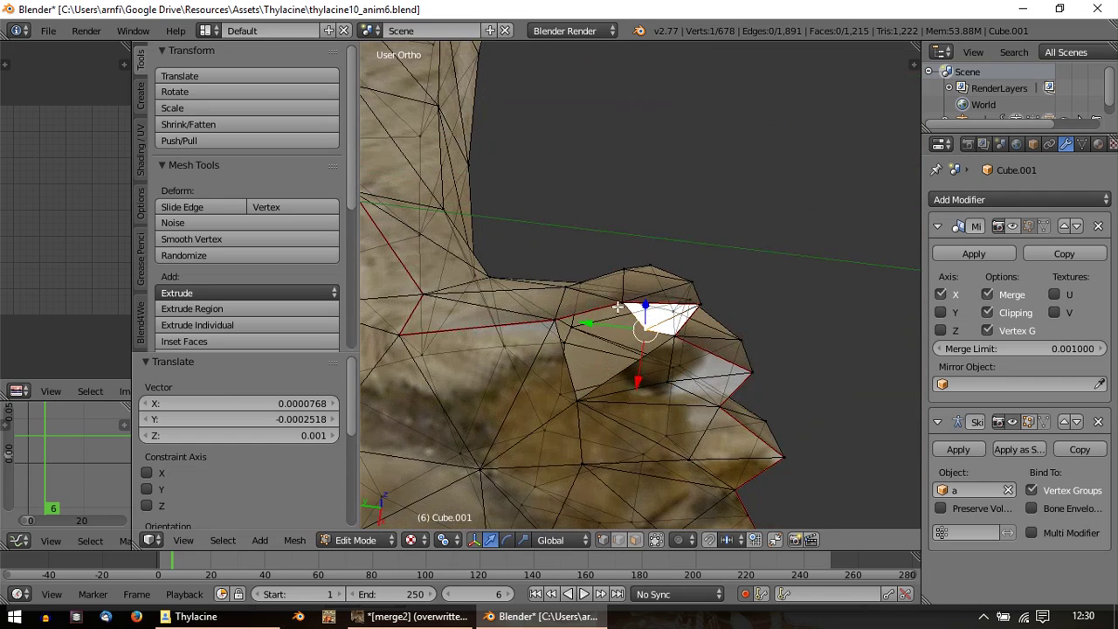
pyautogui.keyDown('shift'); pyautogui.rightClick(588, 310); pyautogui.keyUp('shift')
pyautogui.press('f')
pyautogui.rightClick(566, 395)
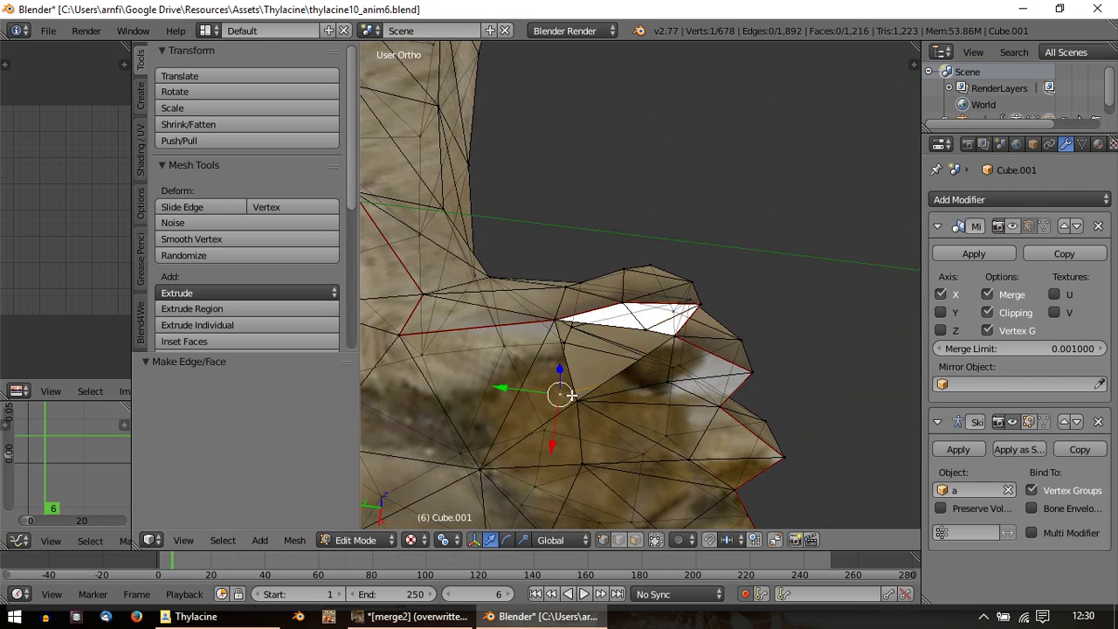
pyautogui.rightClick(683, 334)
pyautogui.keyDown('shift'); pyautogui.rightClick(578, 400); pyautogui.keyUp('shift')
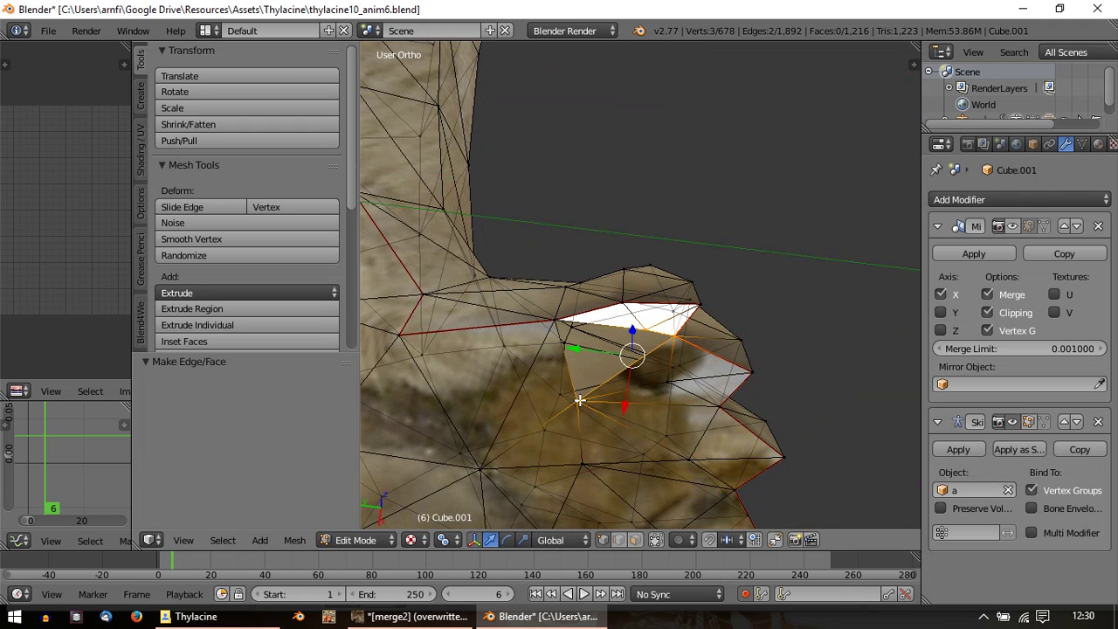
pyautogui.press('f')
pyautogui.keyDown('shift'); pyautogui.rightClick(579, 396); pyautogui.keyUp('shift')
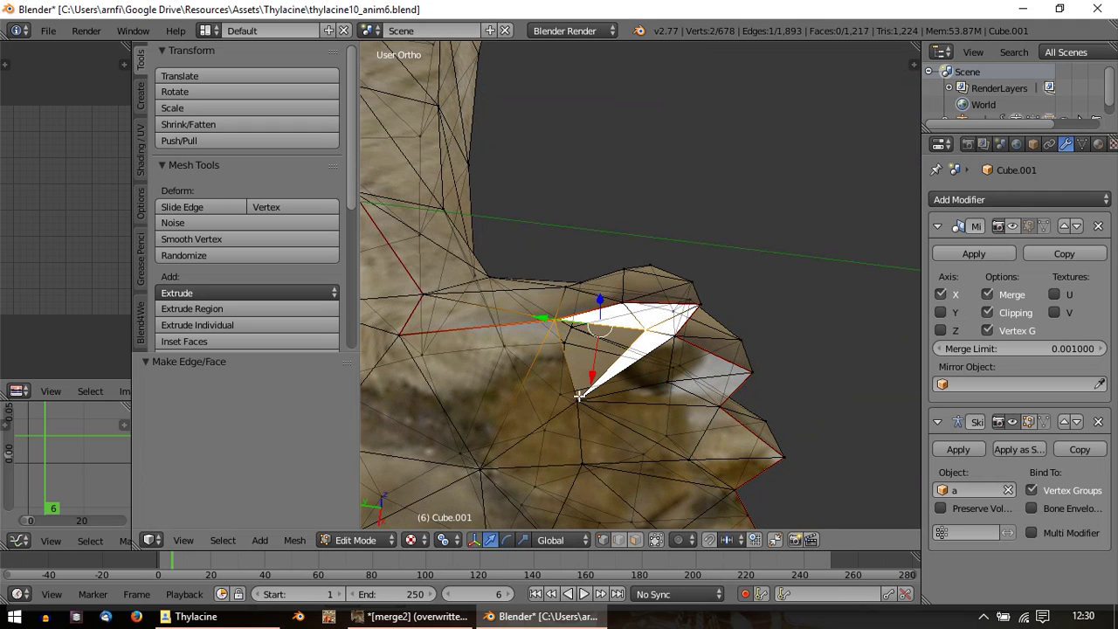
pyautogui.keyDown('shift'); pyautogui.rightClick(575, 404); pyautogui.keyUp('shift')
pyautogui.press('f')
# Step: Select the added toe's vertices with its rear base vertex, shift them about -0.001 on X and 0.002 on Y, and rotate them 1.259°
pyautogui.moveTo(575, 403); pyautogui.dragTo(655, 461, button='middle')
pyautogui.press('a')
pyautogui.press('a')
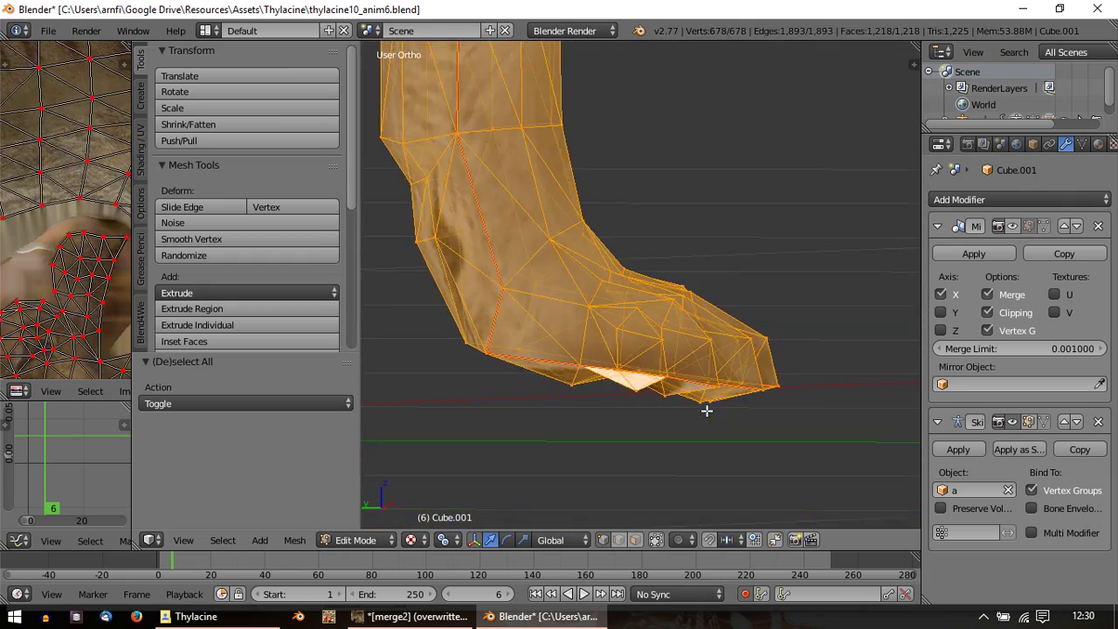
pyautogui.moveTo(706, 407); pyautogui.dragTo(738, 263, button='middle')
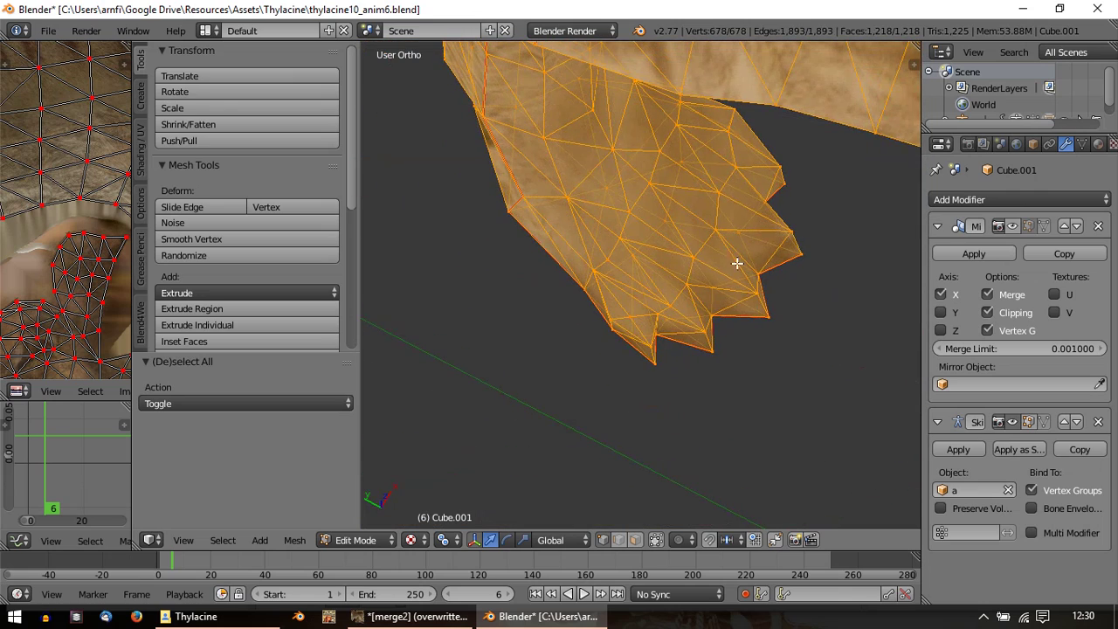
pyautogui.rightClick(658, 324)
pyautogui.moveTo(657, 324); pyautogui.dragTo(664, 361, button='middle')
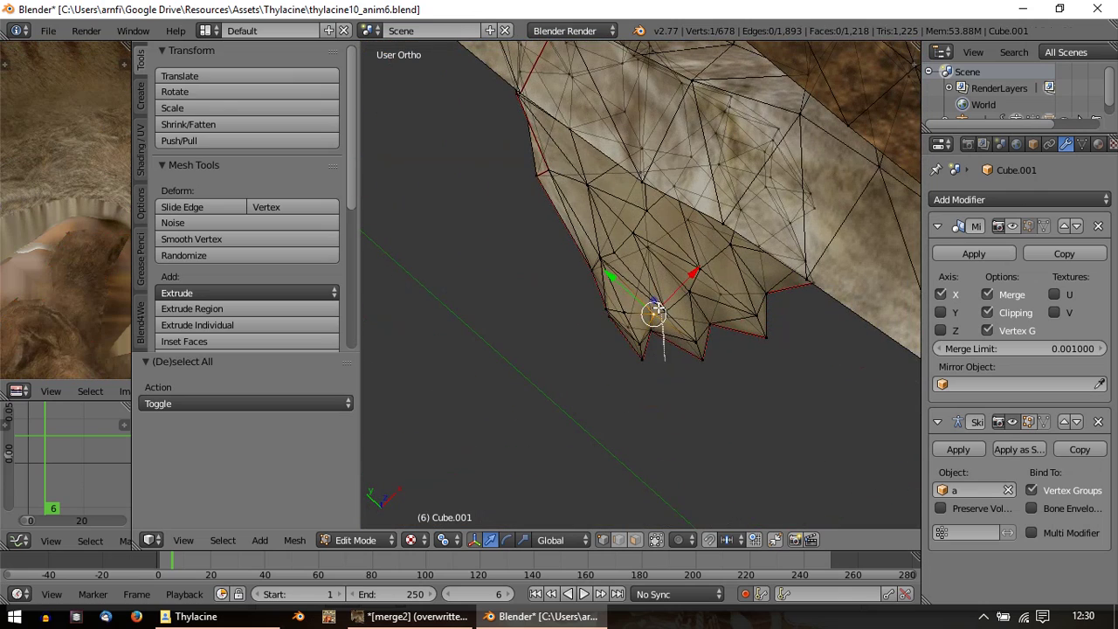
pyautogui.moveTo(659, 307)
pyautogui.keyDown('ctrl'); pyautogui.mouseDown()
pyautogui.moveTo(579, 387)
pyautogui.moveTo(638, 433)
pyautogui.mouseUp(); pyautogui.keyUp('ctrl')
pyautogui.keyDown('shift'); pyautogui.rightClick(593, 267); pyautogui.keyUp('shift')
pyautogui.keyDown('shift'); pyautogui.rightClick(599, 260); pyautogui.keyUp('shift')
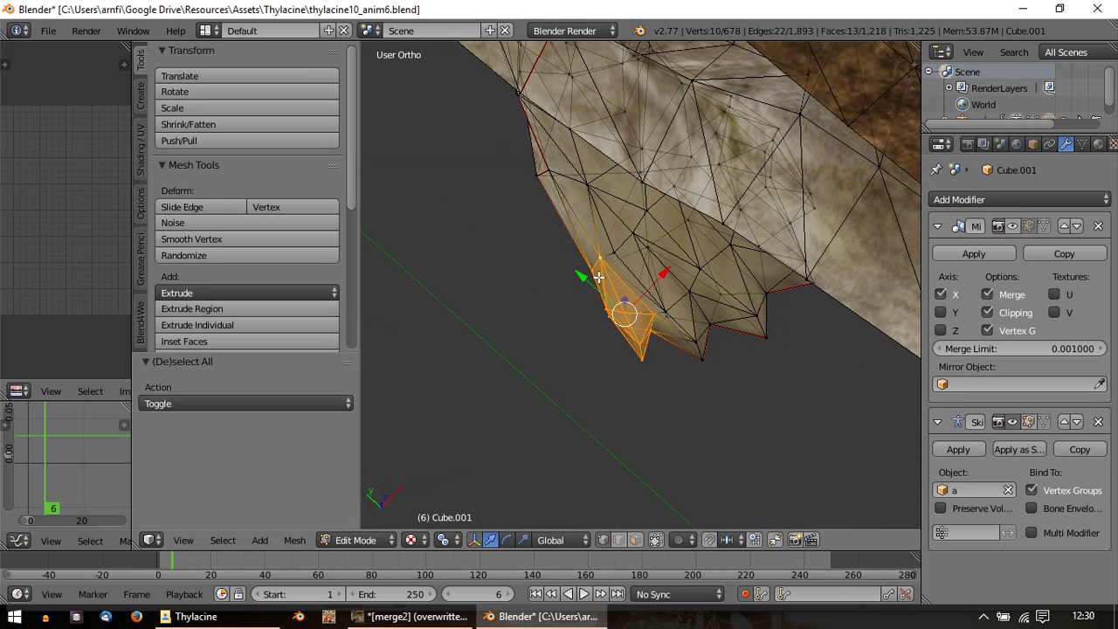
pyautogui.press('r')
pyautogui.click(592, 278)
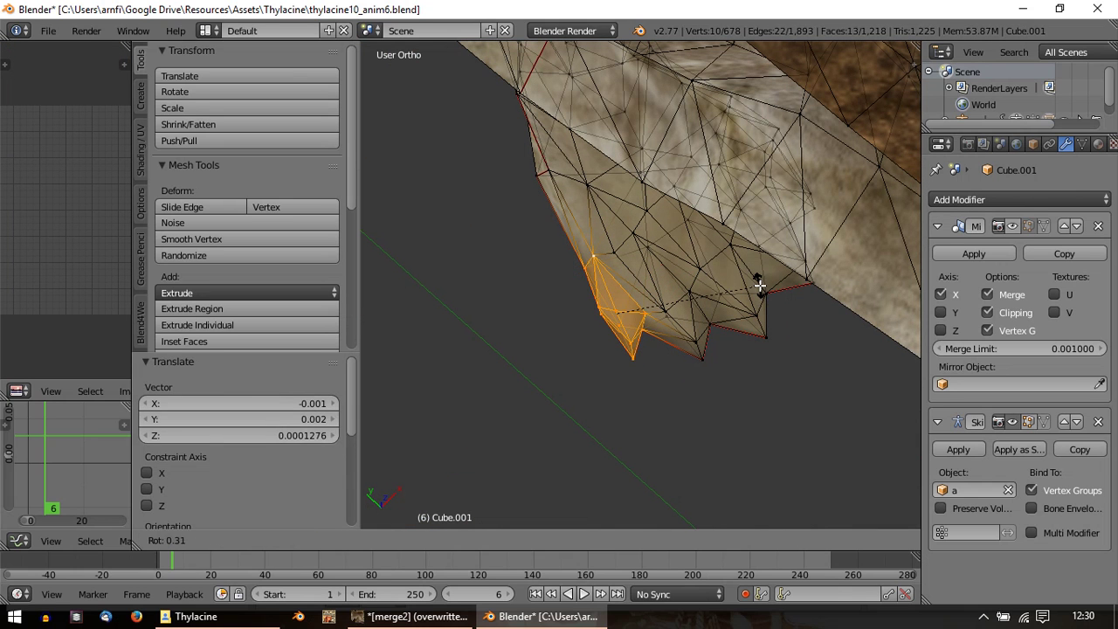
# Step: Move the added toe's tip vertex about 0.001 on X and 0.002 on Y, and adjust the vertex between it and the neighbouring toe
pyautogui.rightClick(629, 368)
pyautogui.press('g')
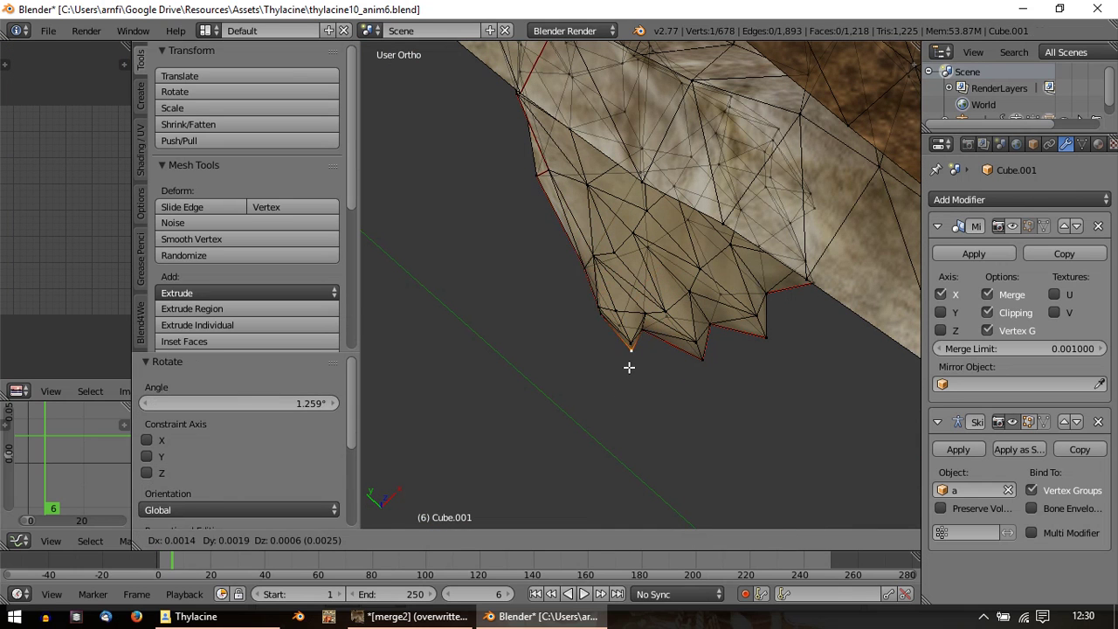
pyautogui.click(628, 368)
pyautogui.moveTo(628, 368); pyautogui.dragTo(612, 352, button='middle')
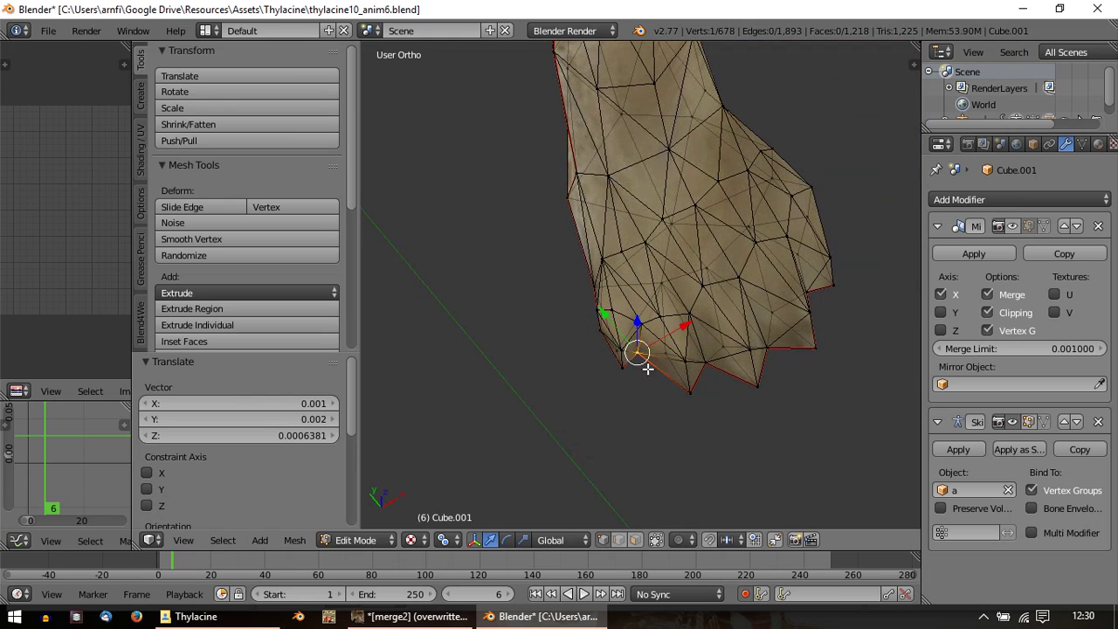
pyautogui.press('g')
pyautogui.click(646, 362)
# Step: Check the whole leg in Object Mode, and return to Edit Mode with the entire mesh selected
pyautogui.moveTo(643, 357); pyautogui.dragTo(665, 366, button='middle')
pyautogui.press('Tab')
pyautogui.scroll(-5, 620, 310)
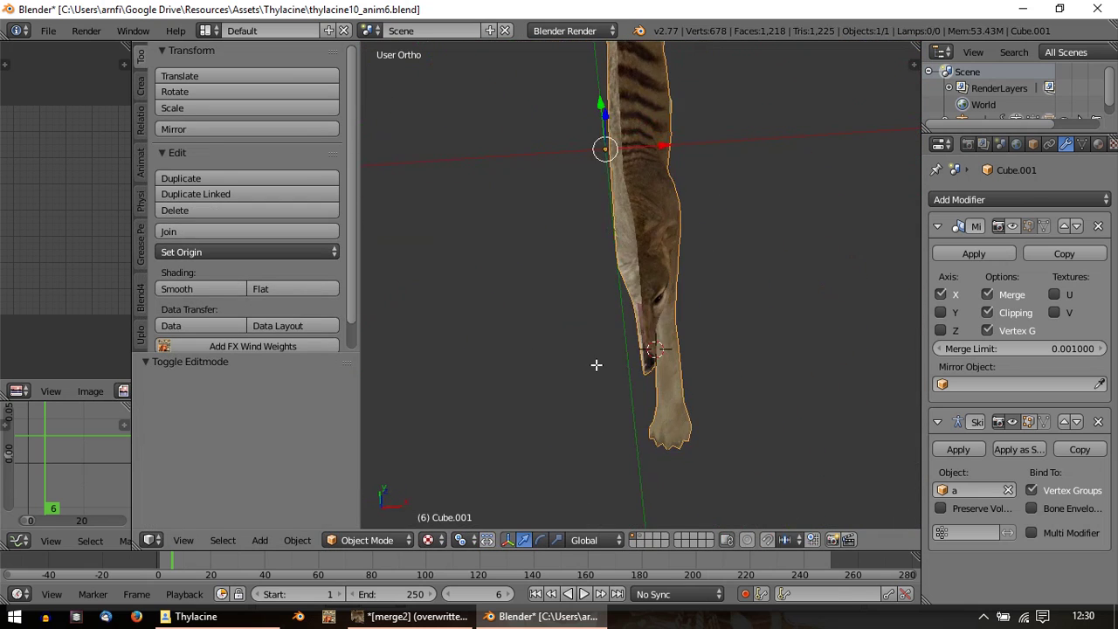
pyautogui.press('Tab')
pyautogui.press('a')
pyautogui.keyDown('ctrl'); pyautogui.scroll(-1, 138, 295); pyautogui.keyUp('ctrl')
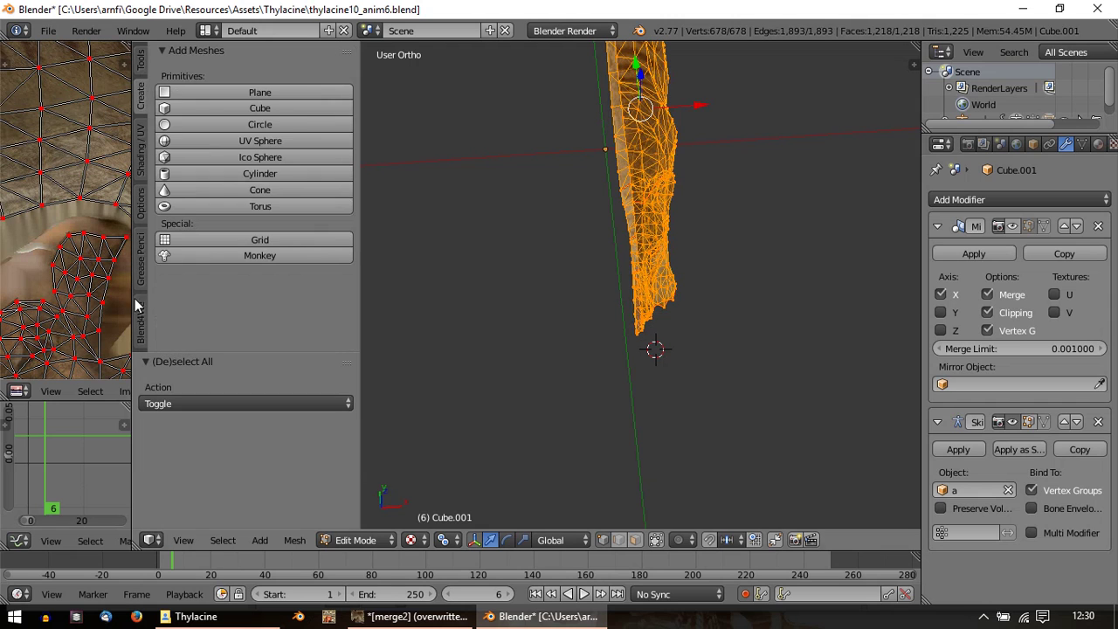
# Step: Widen the UV editor and bring the front paw's UVs with the stretched stray edges into view
pyautogui.moveTo(132, 294); pyautogui.dragTo(389, 304)
pyautogui.scroll(-3, 73, 272)
pyautogui.moveTo(72, 272); pyautogui.dragTo(197, 171, button='middle')
pyautogui.scroll(2, 153, 212)
pyautogui.rightClick(120, 366)
pyautogui.press('g')
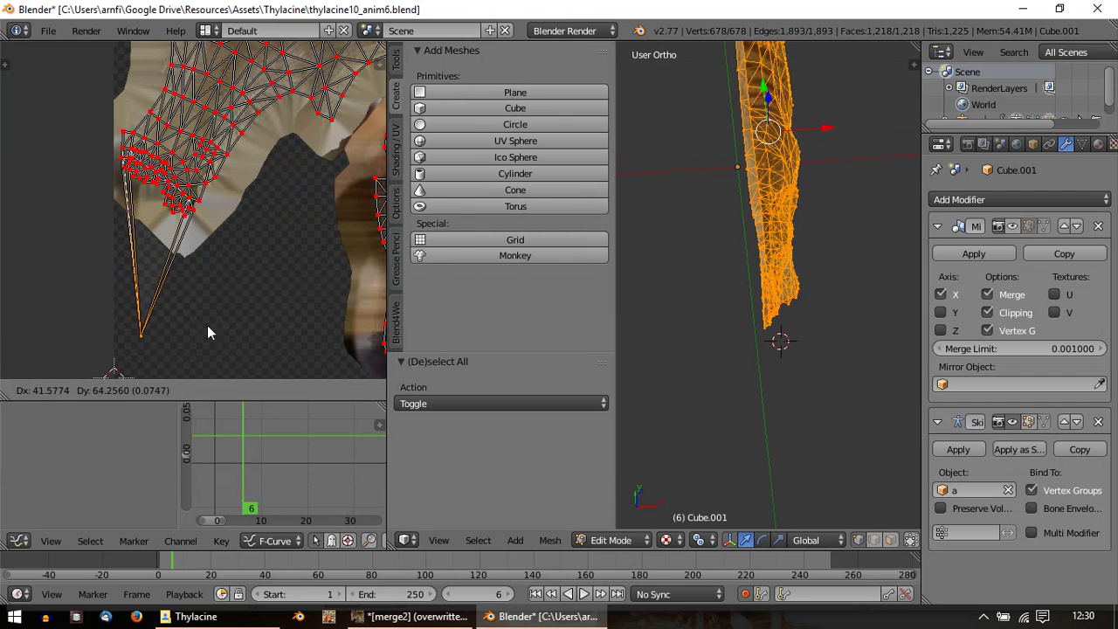
pyautogui.rightClick(239, 322)
# Step: Select the added toe's vertices on the front paw and unpin all of their UVs
pyautogui.scroll(8, 699, 356)
pyautogui.moveTo(717, 361); pyautogui.dragTo(770, 328, button='middle')
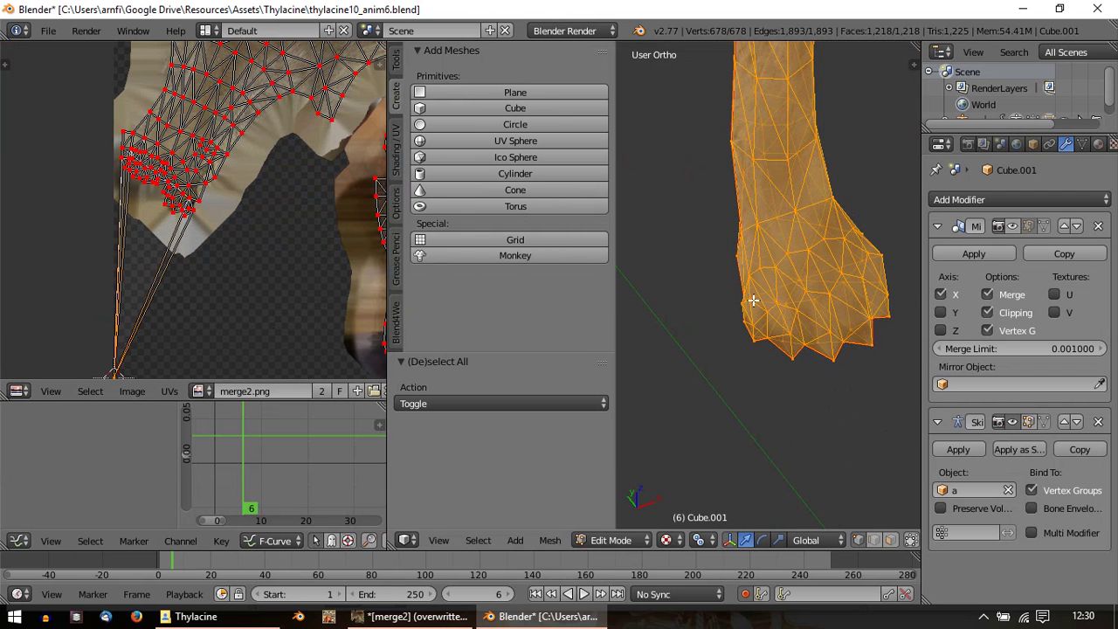
pyautogui.rightClick(753, 300)
pyautogui.scroll(2, 786, 367)
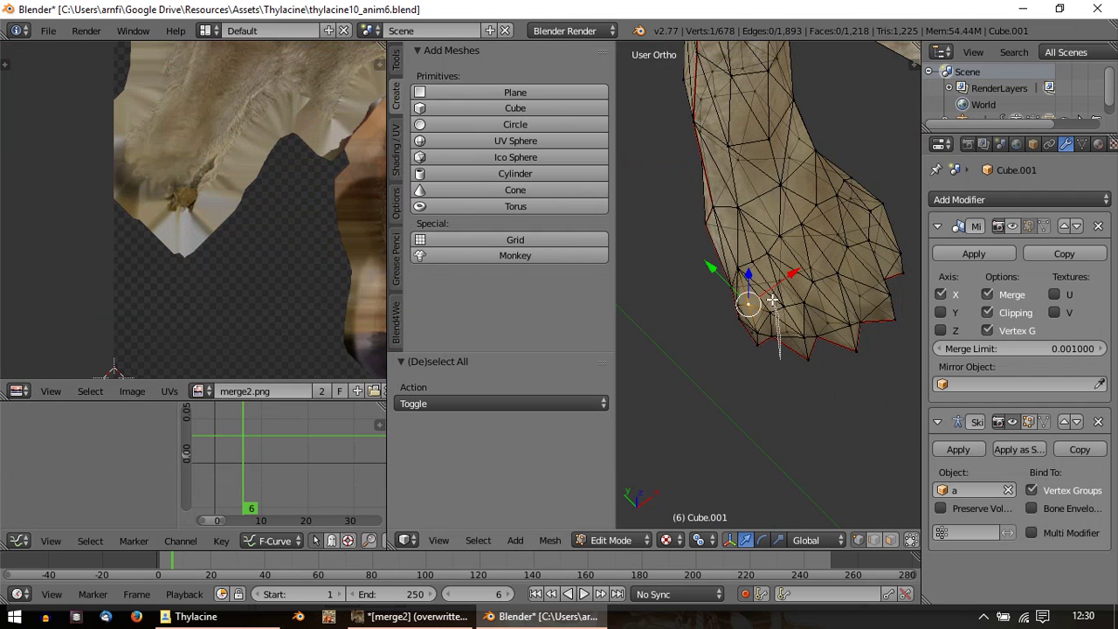
pyautogui.moveTo(772, 300); pyautogui.dragTo(711, 255)
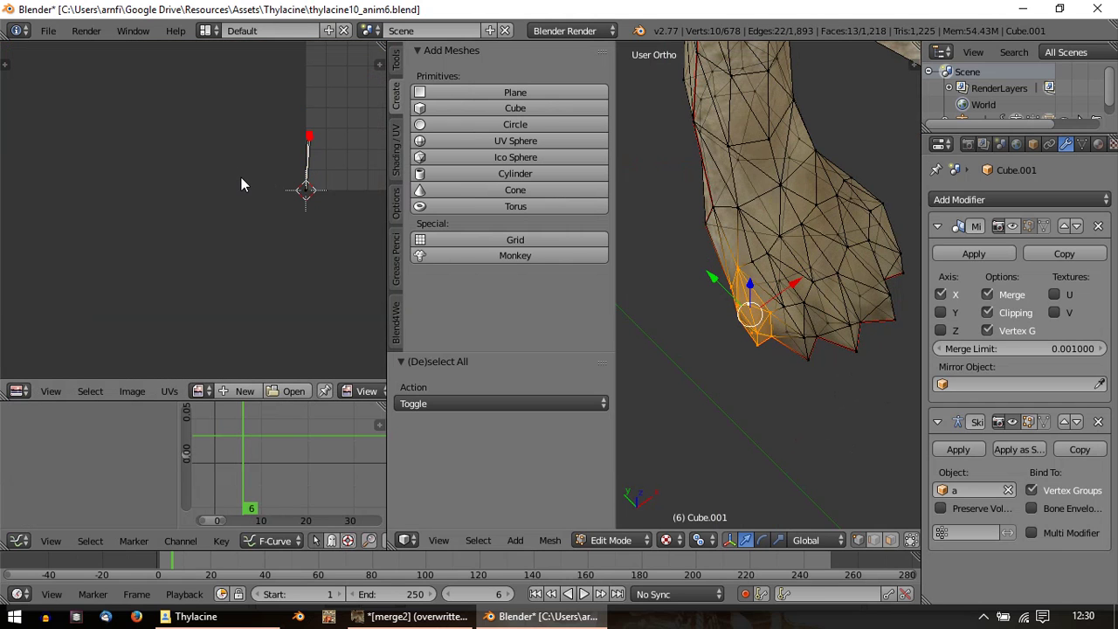
pyautogui.press('a')
pyautogui.hotkey('alt', 'p')
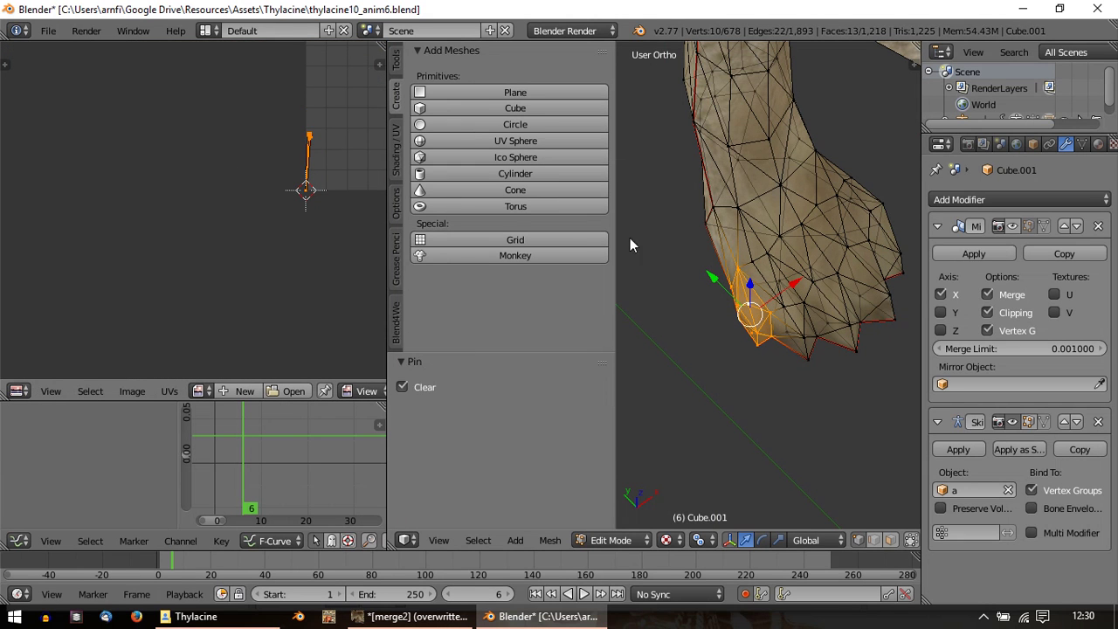
# Step: Select the entire mesh, check the paw in Object Mode, and return to Edit Mode
pyautogui.press('a')
pyautogui.press('a')
pyautogui.moveTo(746, 399); pyautogui.dragTo(693, 394, button='middle')
pyautogui.press('Tab')
pyautogui.scroll(-3, 747, 322)
pyautogui.press('Tab')
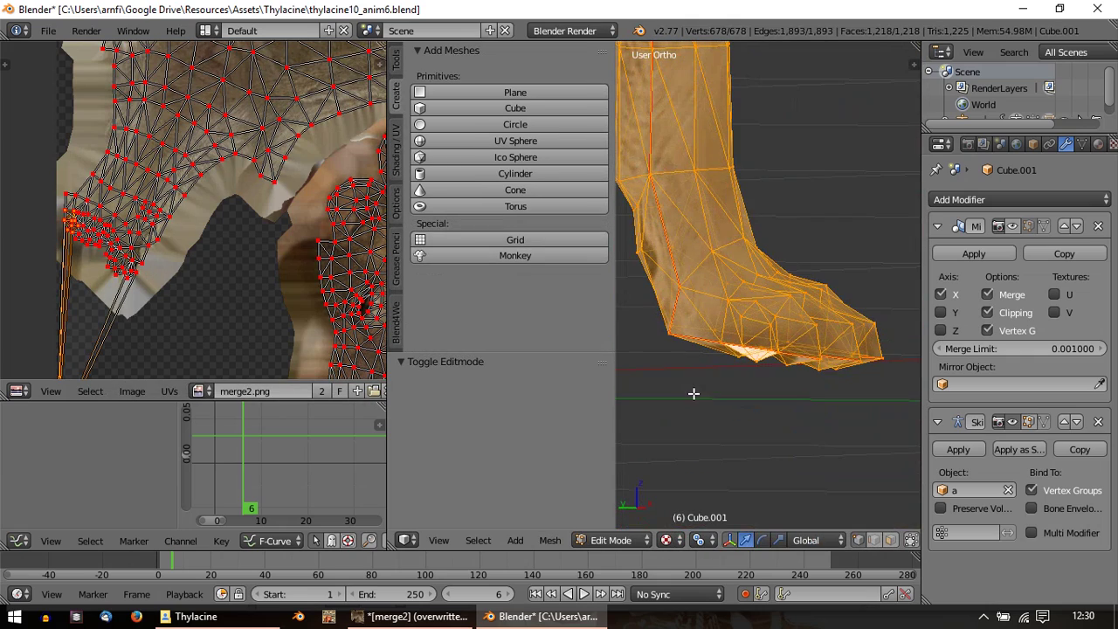
# Step: Lasso the UVs including the small strip islands along the texture's lower edge and pin them
pyautogui.scroll(-8, 174, 245)
pyautogui.scroll(3, 197, 223)
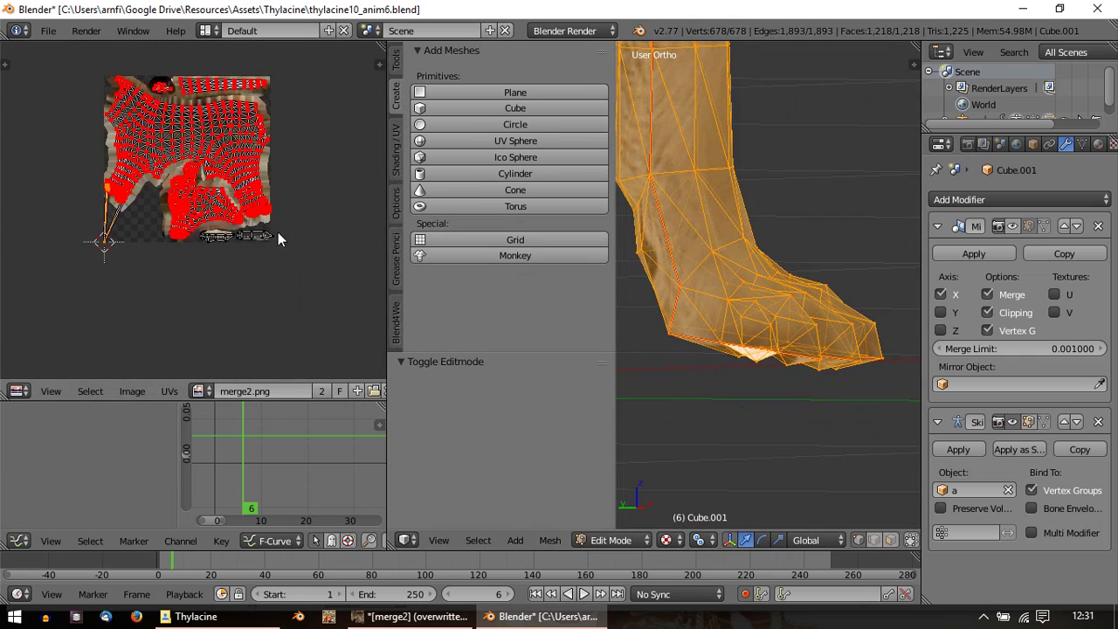
pyautogui.press('a')
pyautogui.press('a')
pyautogui.moveTo(307, 263)
pyautogui.keyDown('ctrl'); pyautogui.mouseDown()
pyautogui.moveTo(167, 242)
pyautogui.moveTo(317, 136)
pyautogui.moveTo(307, 165)
pyautogui.mouseUp(); pyautogui.keyUp('ctrl')
pyautogui.press('p')
pyautogui.scroll(4, 311, 287)
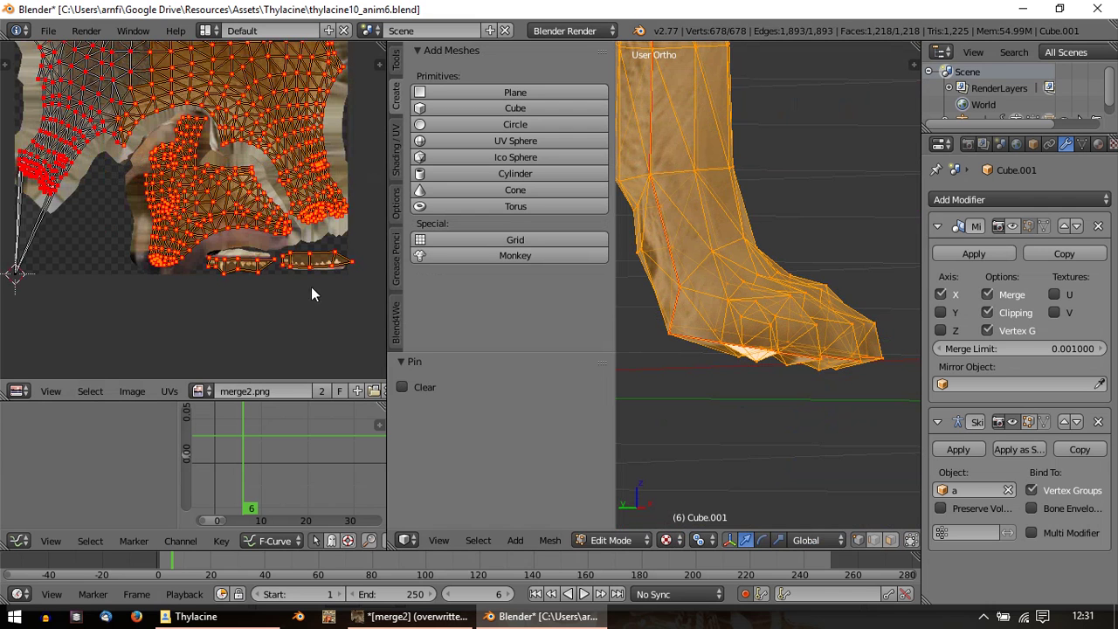
# Step: Unwrap the whole mesh around the pinned UVs with the Angle Based method
pyautogui.press('u')
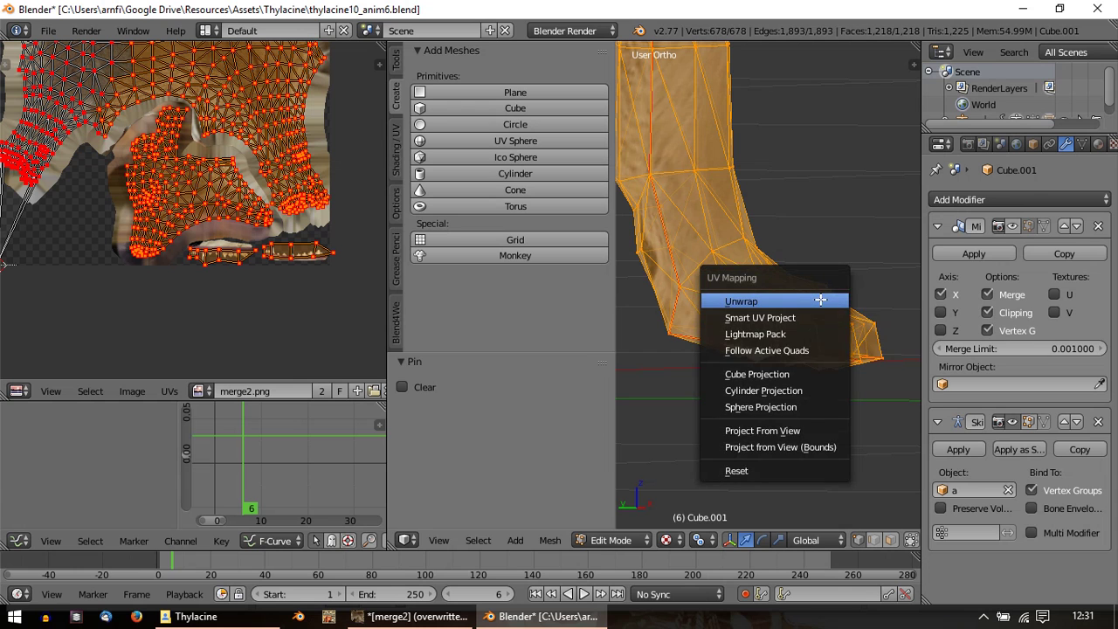
pyautogui.click(820, 301)
pyautogui.scroll(5, 176, 291)
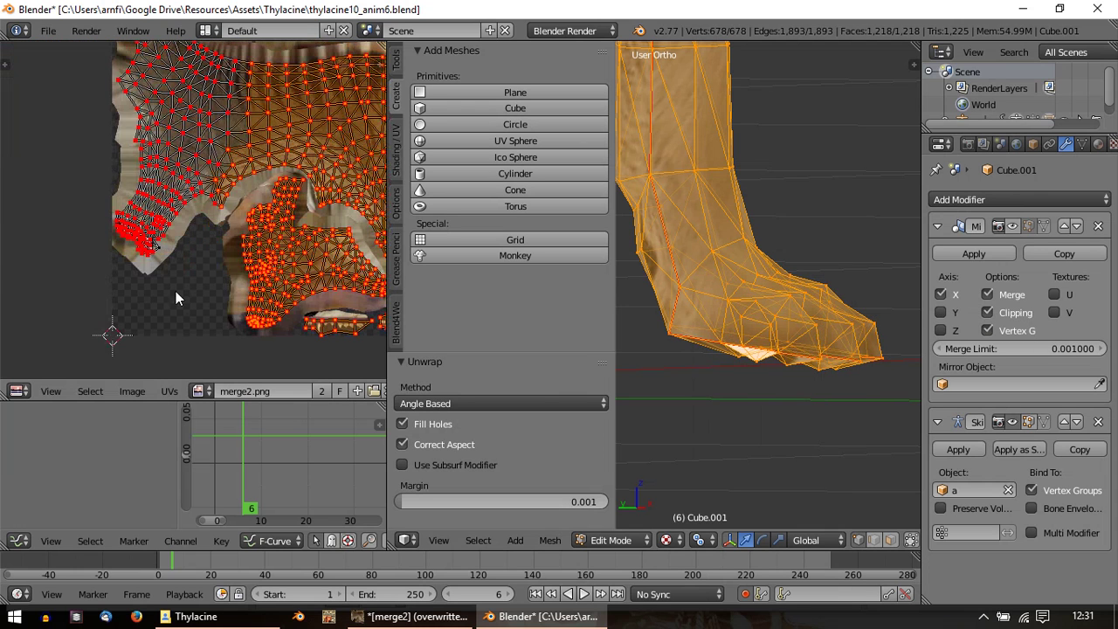
# Step: Unpin the misplaced UVs where the sole joins the front paw, and unwrap the mesh again
pyautogui.moveTo(221, 184); pyautogui.dragTo(327, 161, button='middle')
pyautogui.scroll(2, 258, 264)
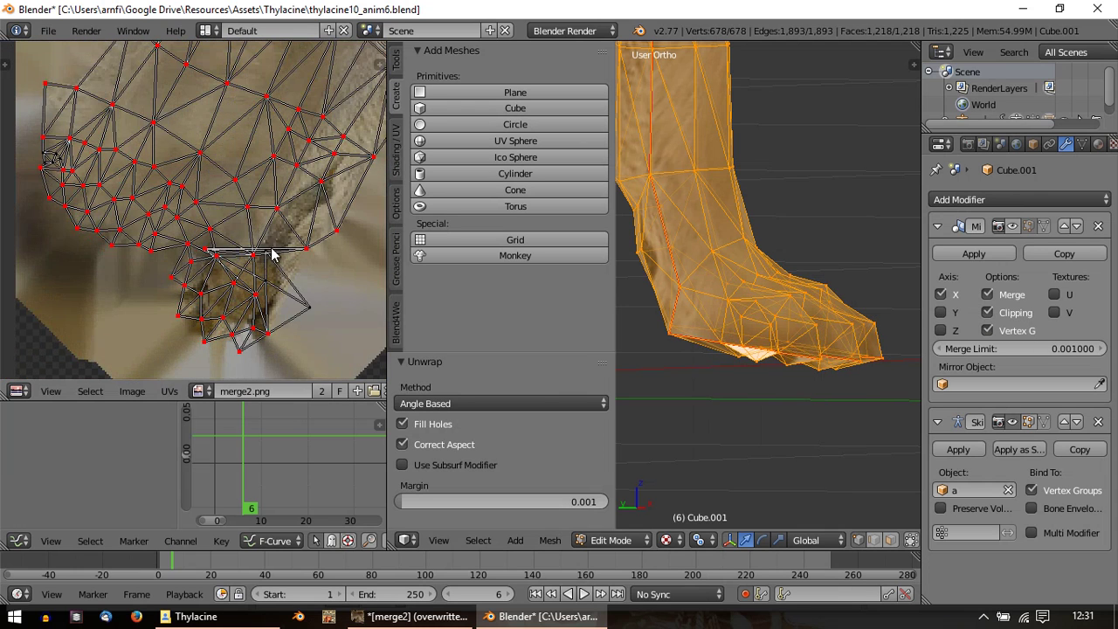
pyautogui.rightClick(224, 260)
pyautogui.moveTo(271, 249); pyautogui.dragTo(241, 273, button='right')
pyautogui.press('Escape')
pyautogui.hotkey('alt', 'p')
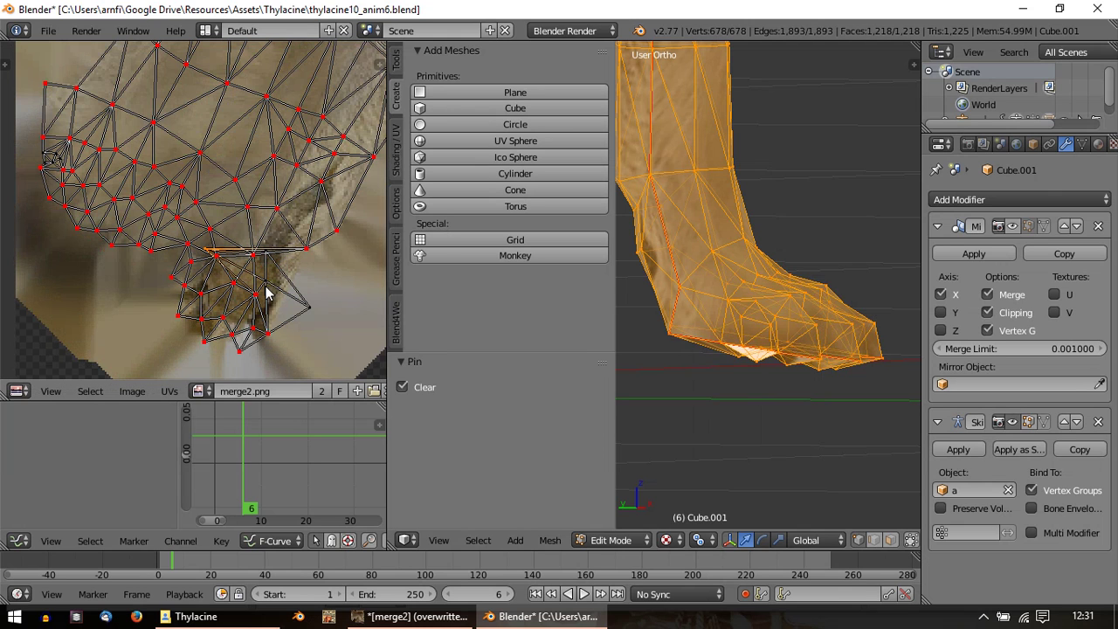
pyautogui.press('u')
pyautogui.click(721, 274)
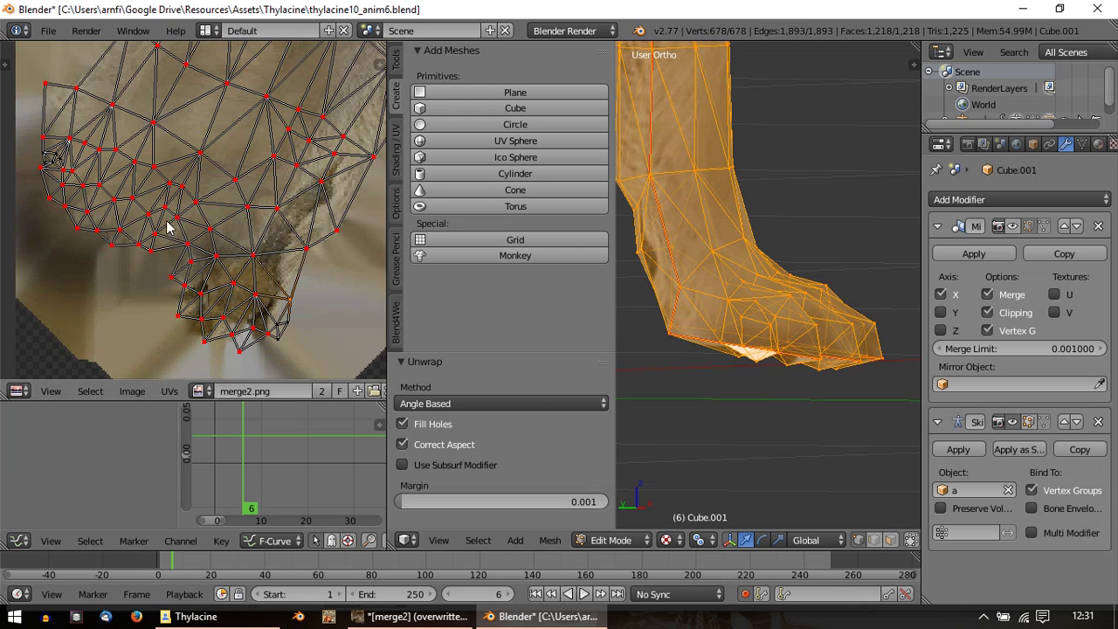
# Step: Unpin the UV vertices surrounding the collapsed added-toe UVs at the paw's outer edge, and unwrap the mesh again
pyautogui.moveTo(169, 228); pyautogui.dragTo(254, 293, button='middle')
pyautogui.scroll(2, 136, 242)
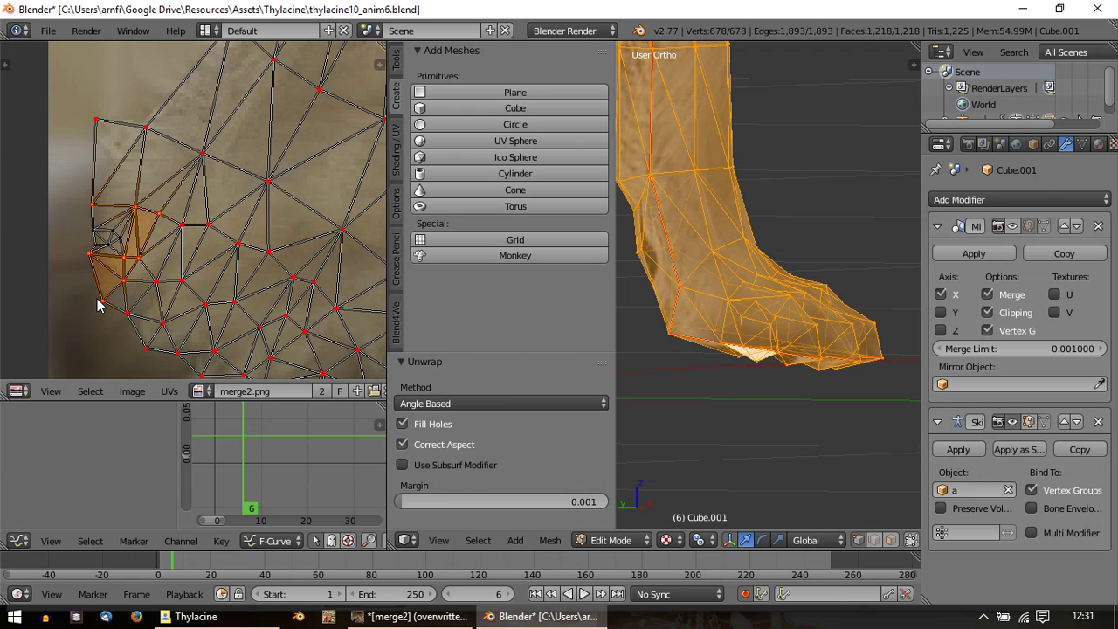
pyautogui.hotkey('alt', 'p')
pyautogui.press('u')
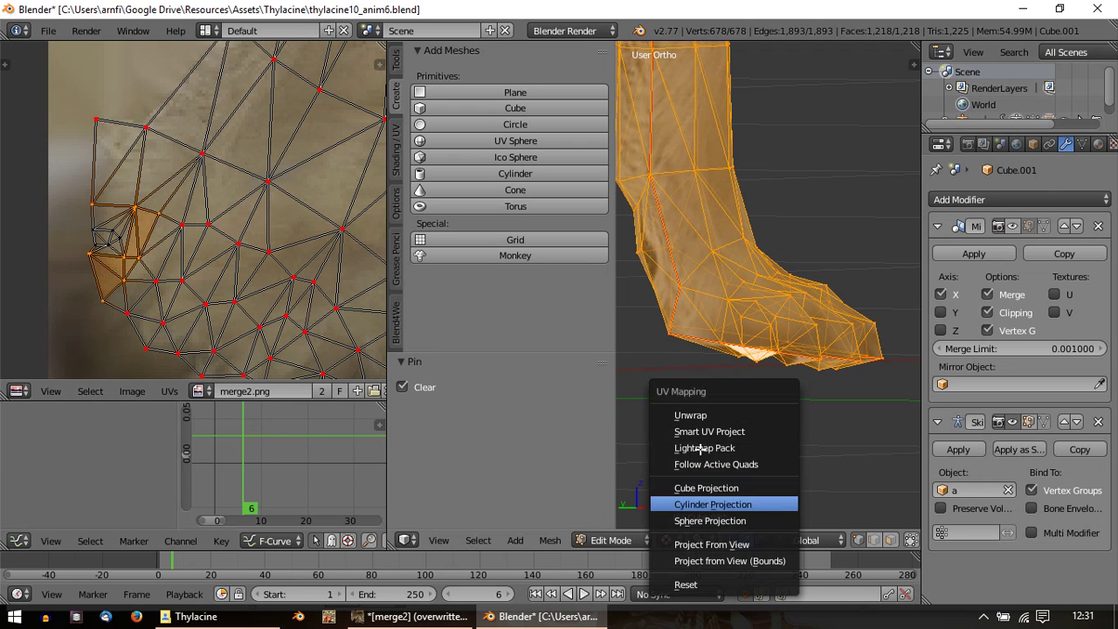
pyautogui.click(690, 415)
# Step: Check the unwrapped paw UVs, select the entire mesh again, and assign the image merge2.png to its faces
pyautogui.moveTo(187, 237); pyautogui.dragTo(114, 65, button='middle')
pyautogui.moveTo(114, 236); pyautogui.dragTo(3, 157, button='middle')
pyautogui.moveTo(220, 219); pyautogui.dragTo(196, 275, button='middle')
pyautogui.scroll(-2, 154, 205)
pyautogui.moveTo(161, 206); pyautogui.dragTo(250, 292, button='middle')
pyautogui.press('Tab')
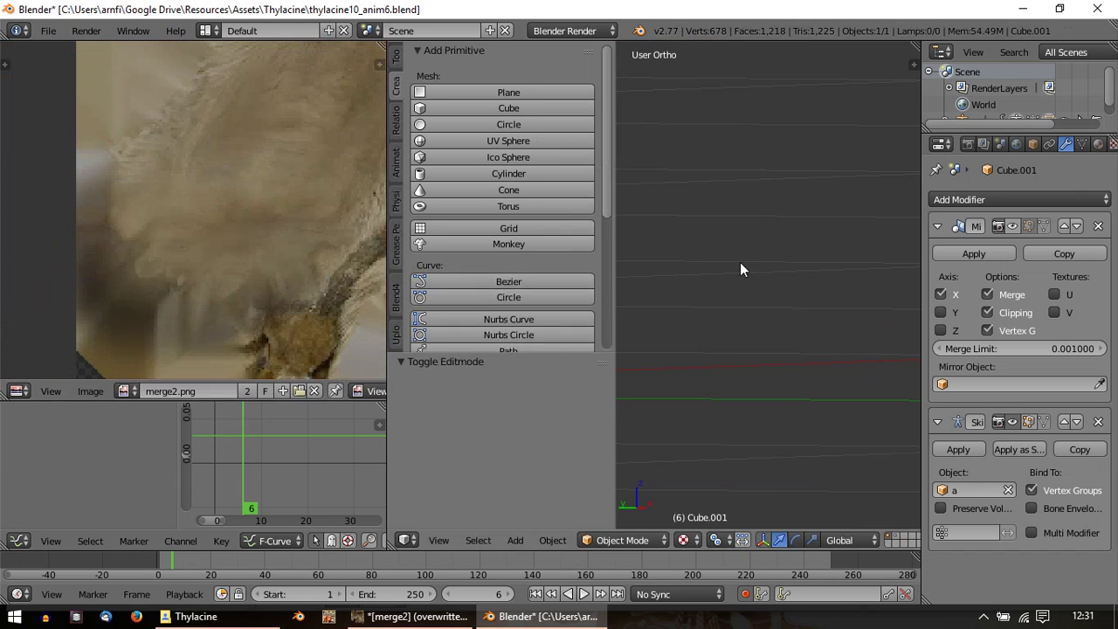
pyautogui.press('Tab')
pyautogui.press('a')
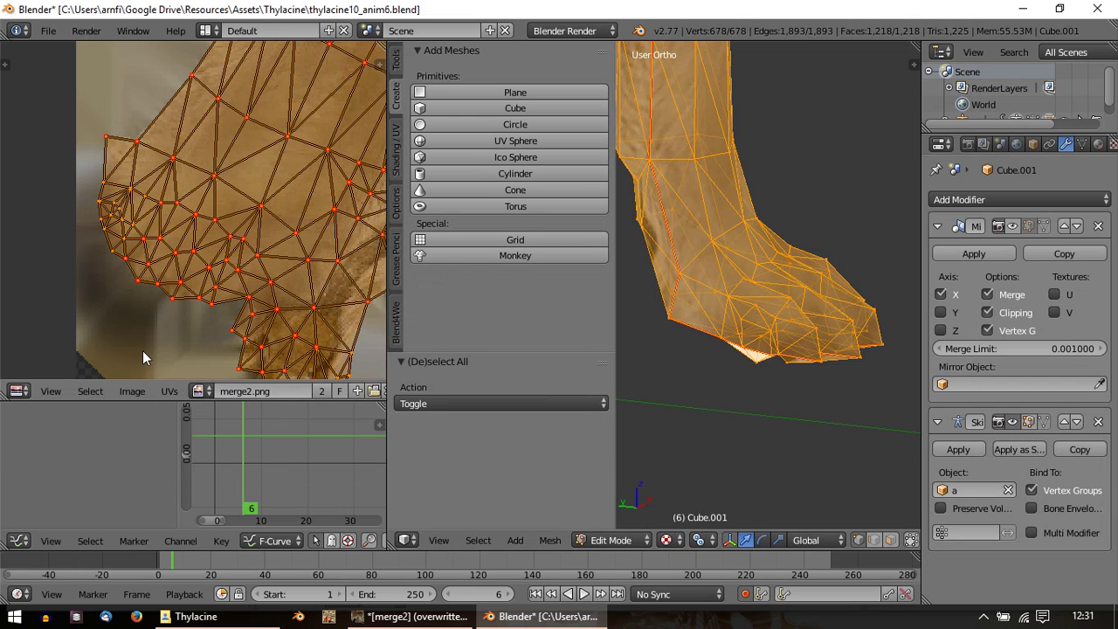
pyautogui.click(202, 391)
pyautogui.click(229, 433)
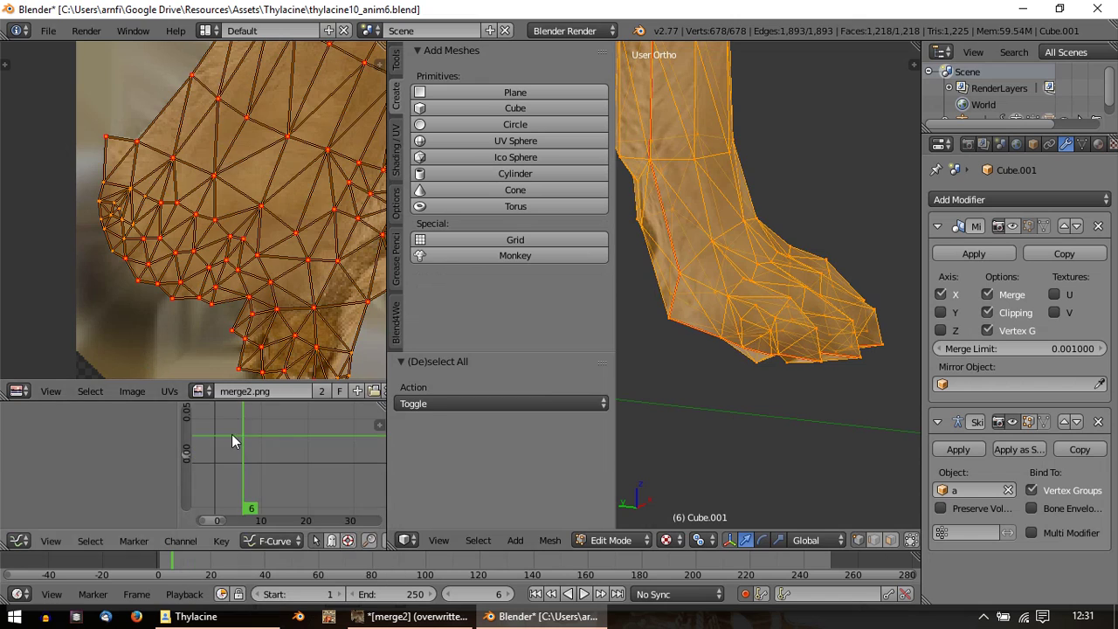
# Step: Examine the texture on the front paw's sole and toes in both Edit Mode and Object Mode
pyautogui.press('Tab')
pyautogui.press('Tab')
pyautogui.scroll(6, 747, 325)
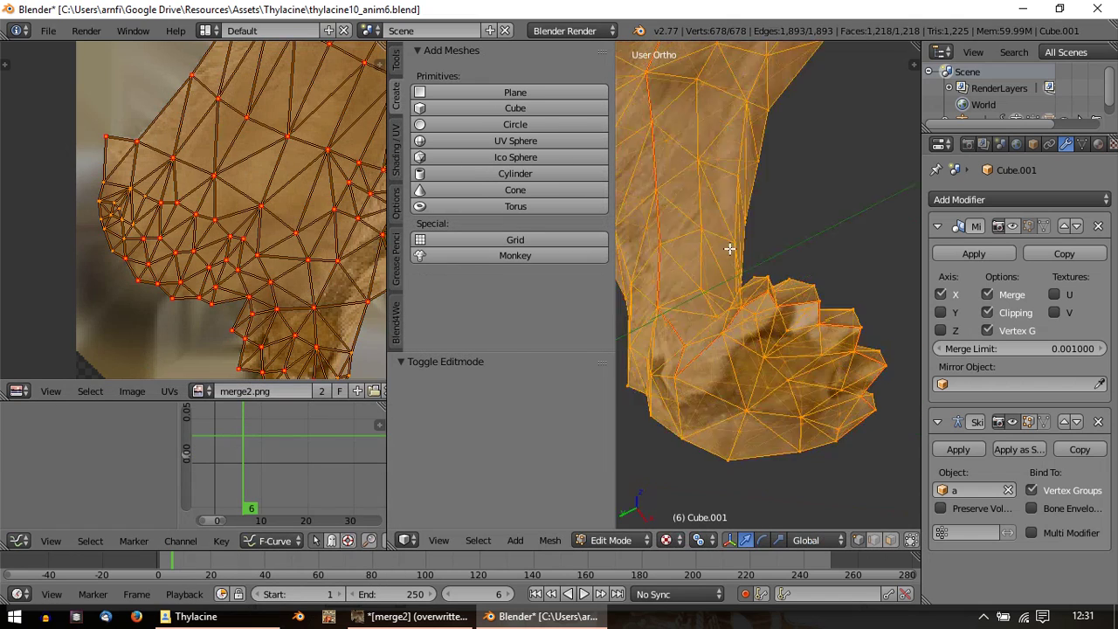
pyautogui.press('Tab')
pyautogui.scroll(-2, 729, 279)
pyautogui.press('Tab')
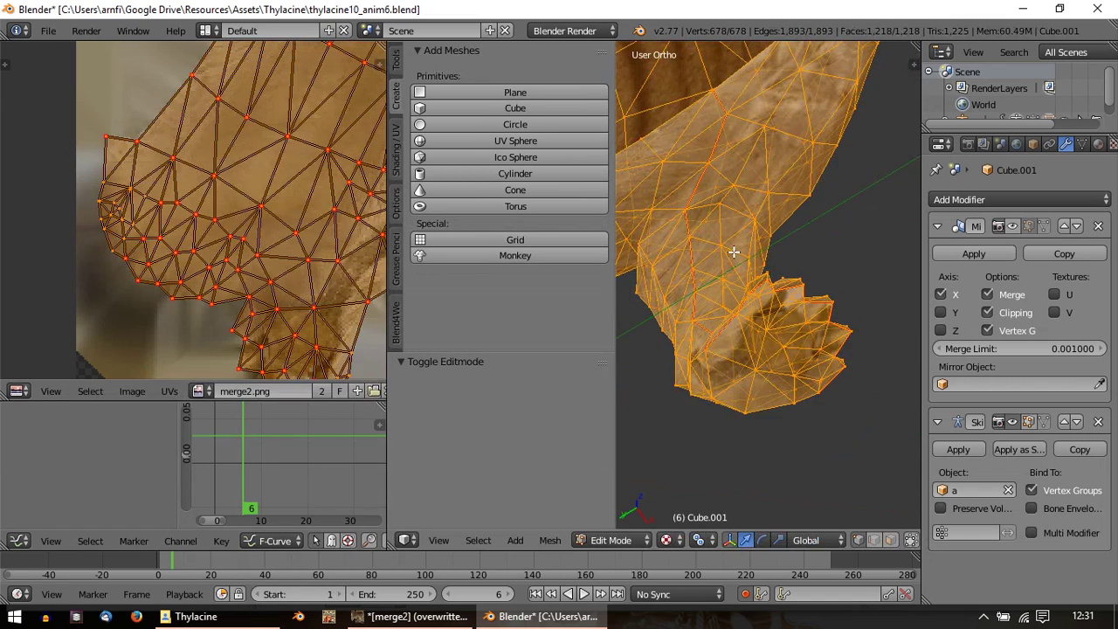
pyautogui.press('Tab')
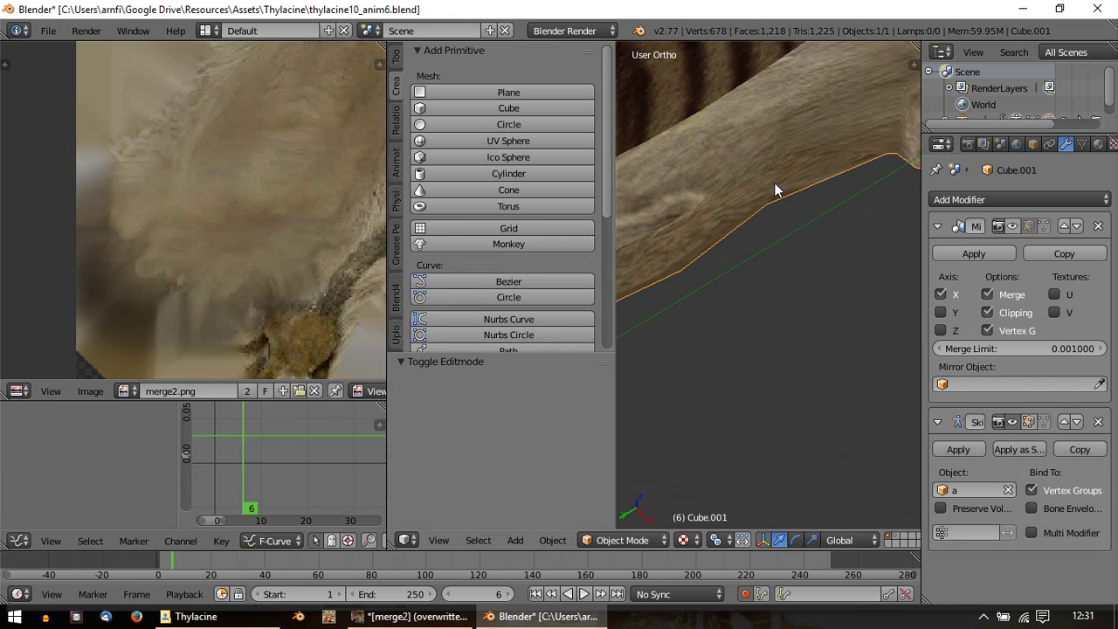
# Step: Hide the 3D view's tool shelf and return to Edit Mode with the front paw seen from above
pyautogui.press('t')
pyautogui.scroll(-6, 664, 225)
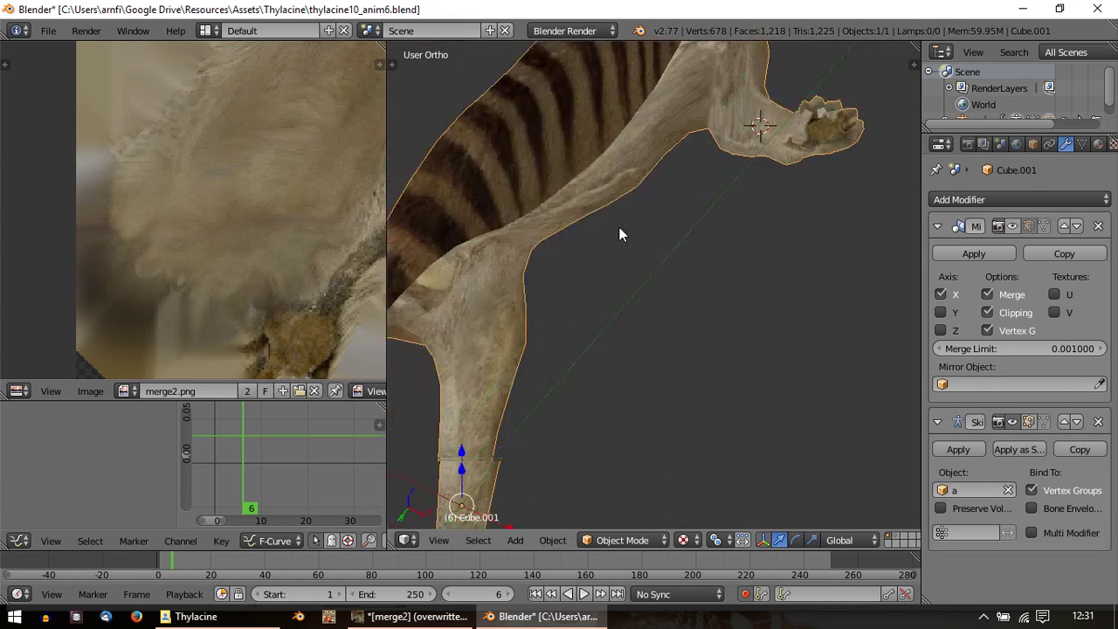
pyautogui.moveTo(619, 234); pyautogui.dragTo(509, 442, button='middle')
pyautogui.press('Tab')
pyautogui.moveTo(629, 305); pyautogui.dragTo(632, 215, button='middle')
pyautogui.scroll(2, 631, 198)
pyautogui.keyDown('shift'); pyautogui.moveTo(633, 281); pyautogui.dragTo(634, 499, button='middle'); pyautogui.keyUp('shift')
pyautogui.moveTo(597, 268); pyautogui.dragTo(613, 282, button='middle')
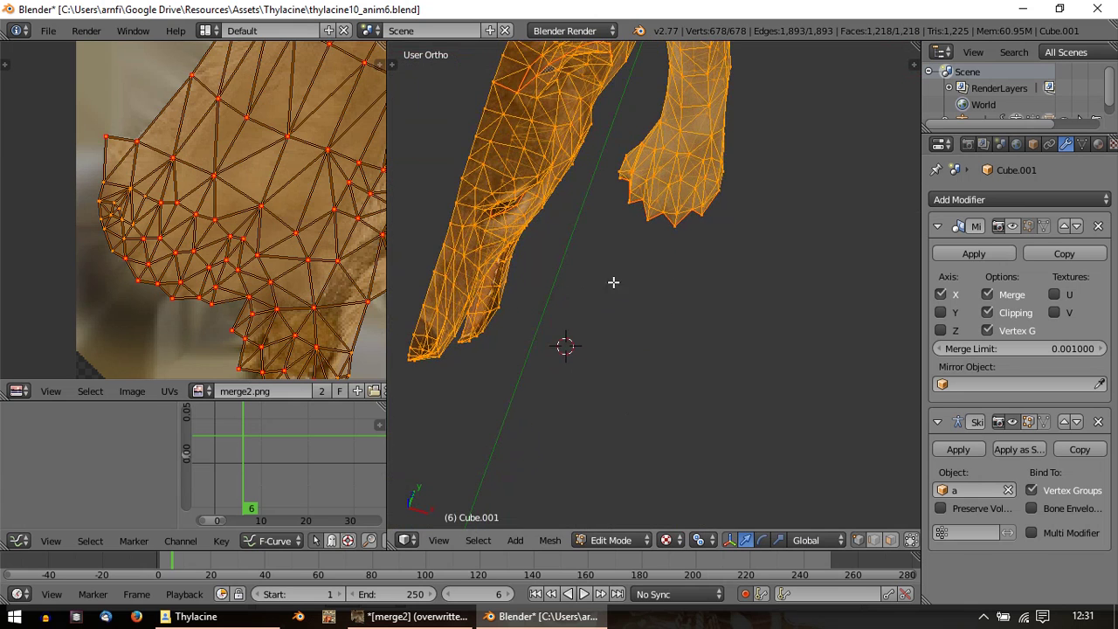
# Step: Select the whole front paw's vertices, shift them slightly outward along the X axis, and rotate them
pyautogui.keyDown('shift'); pyautogui.moveTo(702, 194); pyautogui.dragTo(653, 306, button='middle'); pyautogui.keyUp('shift')
pyautogui.rightClick(654, 296)
pyautogui.scroll(2, 696, 300)
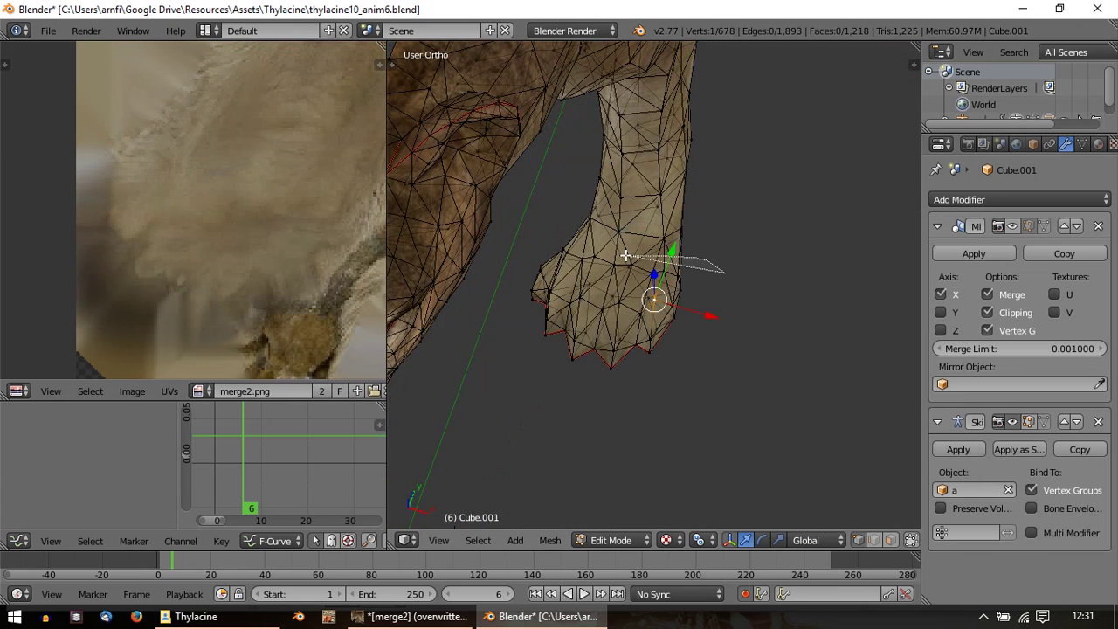
pyautogui.moveTo(626, 255)
pyautogui.keyDown('ctrl'); pyautogui.mouseDown()
pyautogui.moveTo(516, 240)
pyautogui.moveTo(796, 527)
pyautogui.mouseUp(); pyautogui.keyUp('ctrl')
pyautogui.press('s')
pyautogui.press('x')
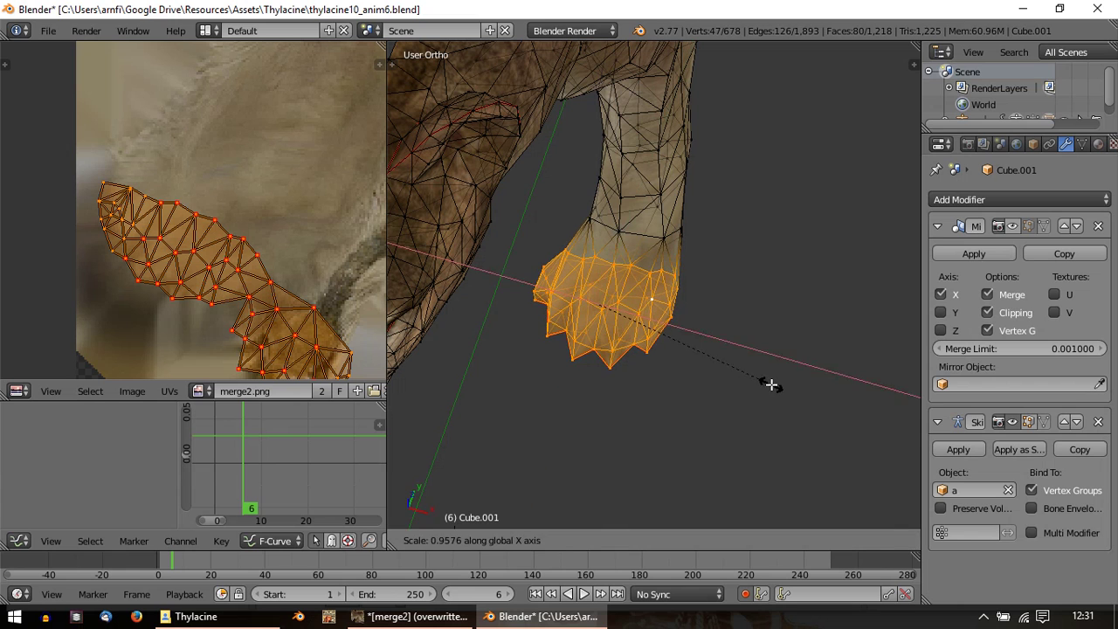
pyautogui.press('Escape')
pyautogui.press('g')
pyautogui.press('x')
pyautogui.click(660, 322)
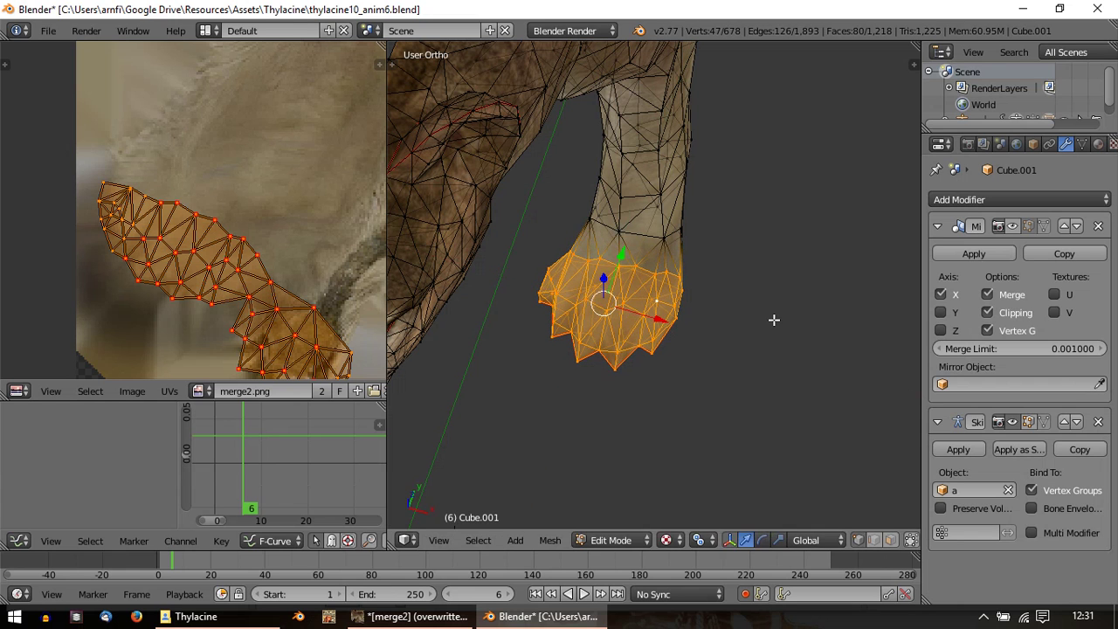
pyautogui.press('r')
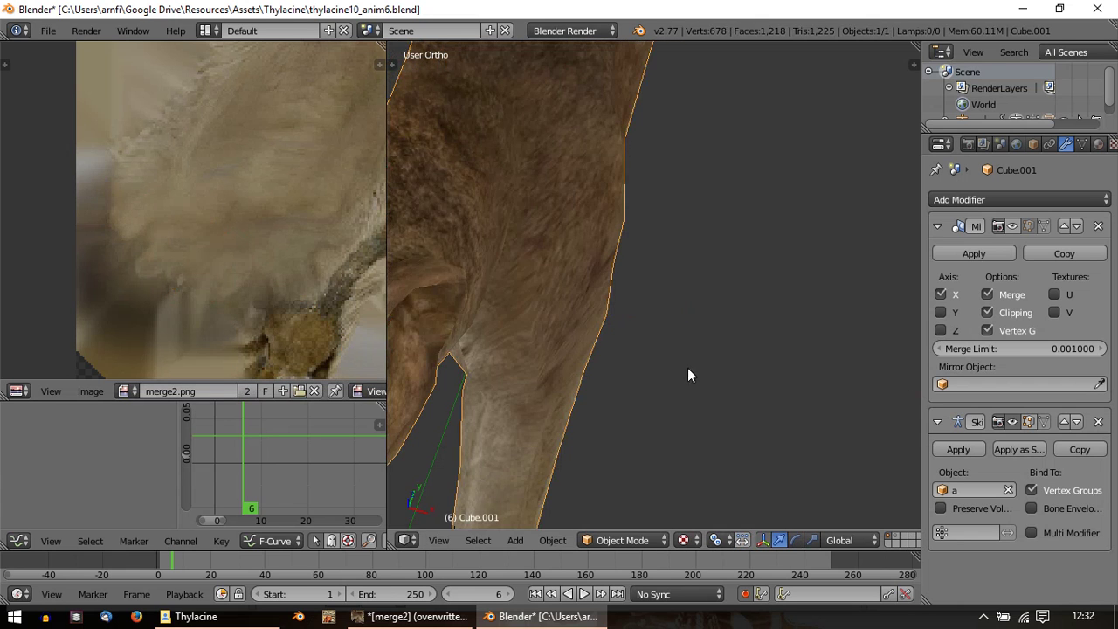
# Step: Look over the whole thylacine in Object Mode with the mesh deselected
pyautogui.scroll(-5, 688, 374)
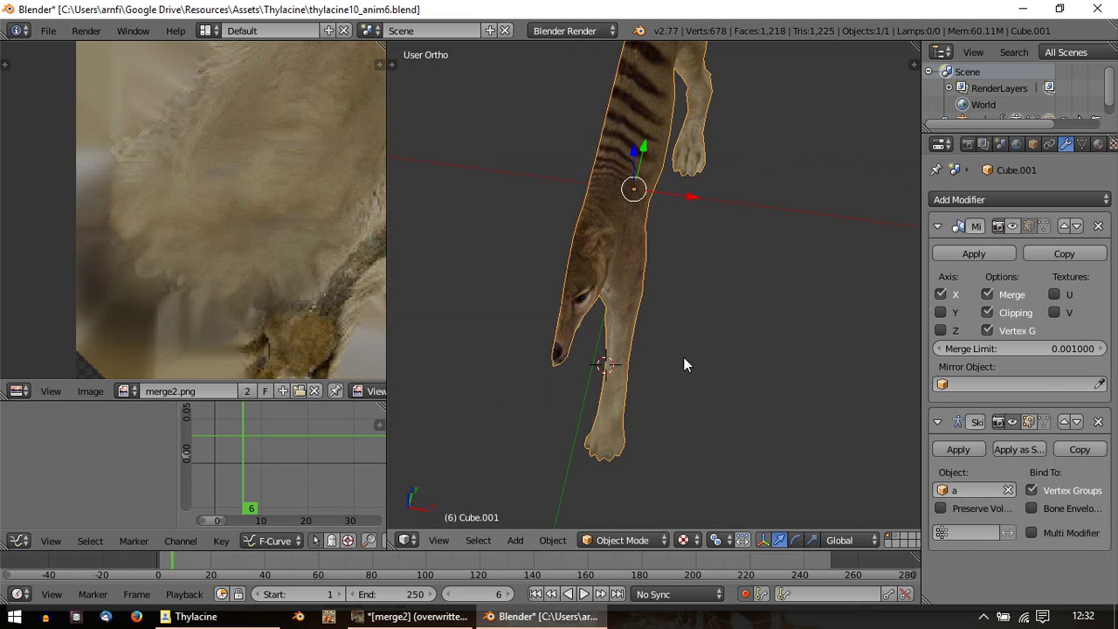
pyautogui.press('KP_1')
pyautogui.moveTo(673, 270); pyautogui.dragTo(548, 418, button='middle')
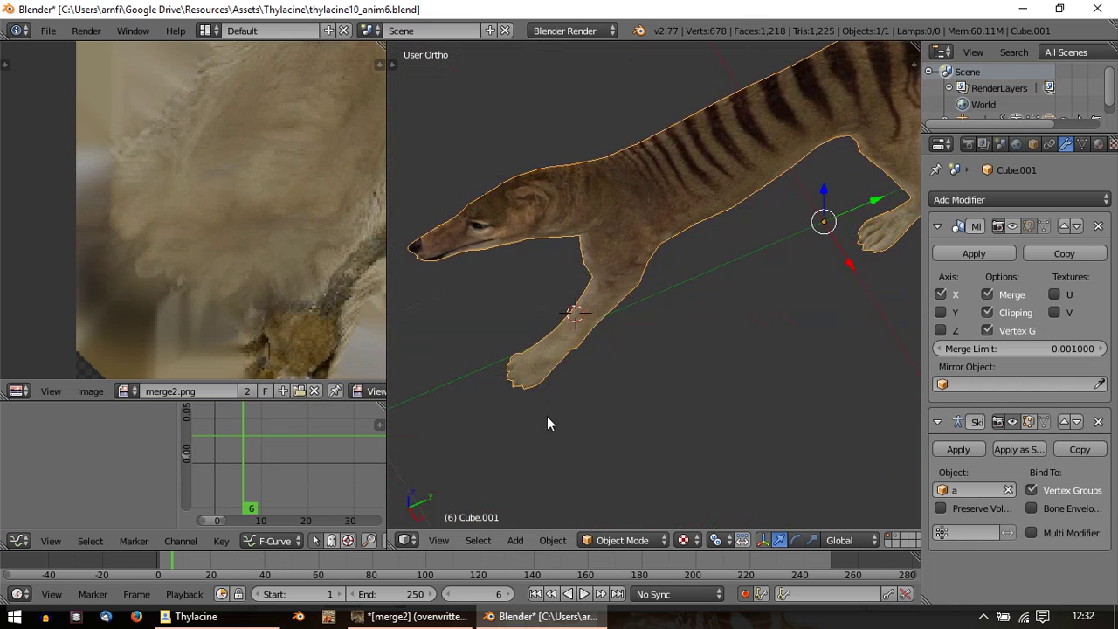
pyautogui.press('a')
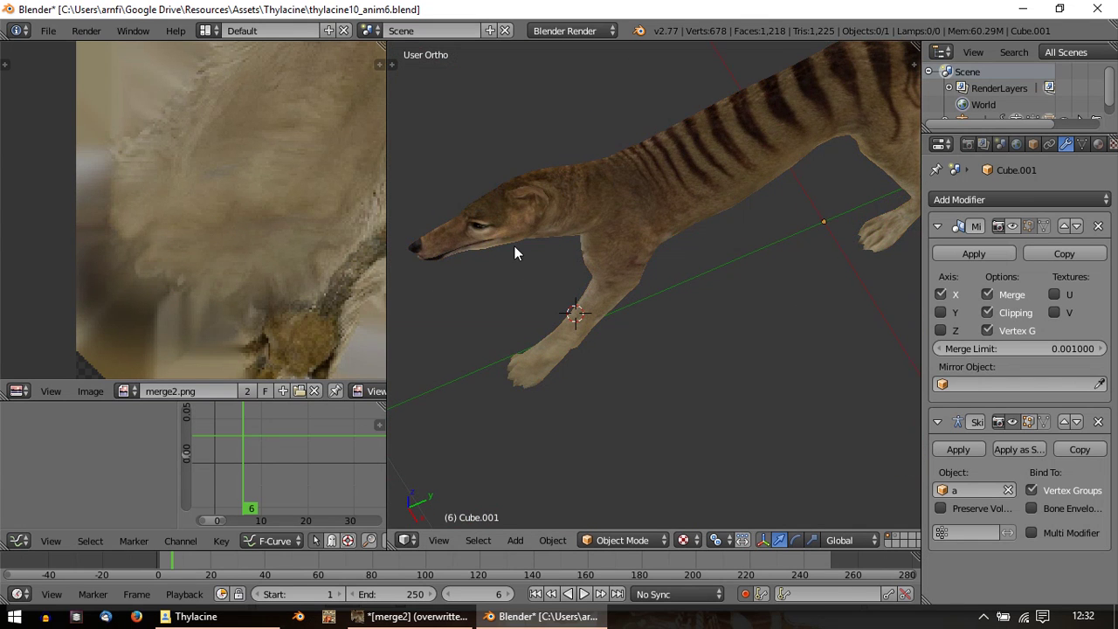
pyautogui.moveTo(515, 254); pyautogui.dragTo(534, 140, button='middle')
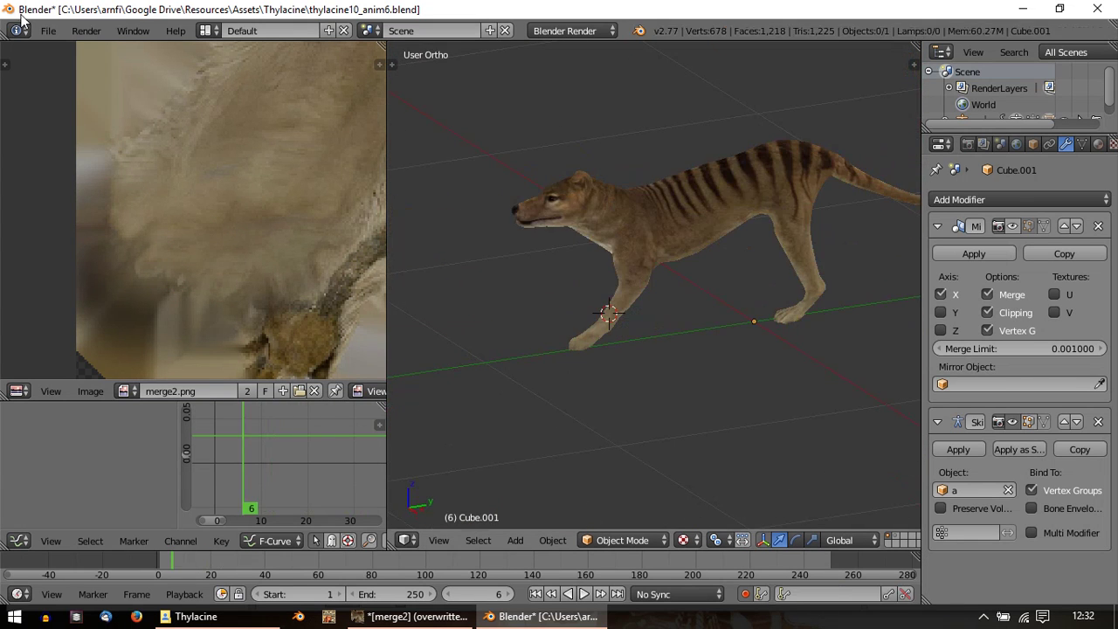
# Step: Save the file under the new name thylacine13_tex3.blend in the Thylacine folder
pyautogui.click(48, 30)
pyautogui.click(70, 172)
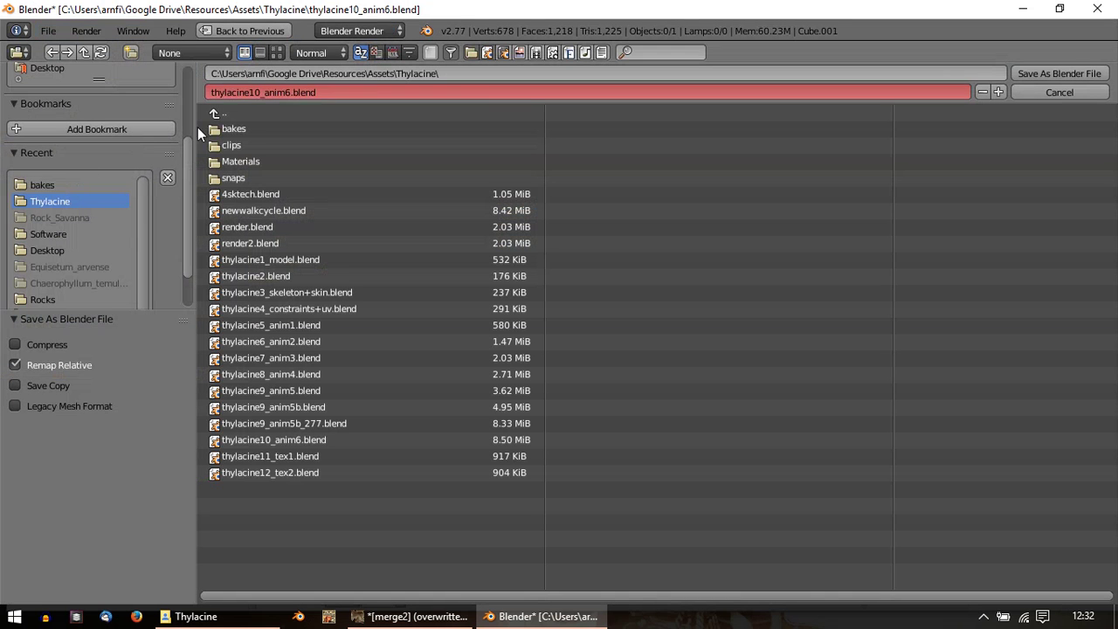
pyautogui.click(256, 95)
pyautogui.click(260, 94)
pyautogui.press('BackSpace')
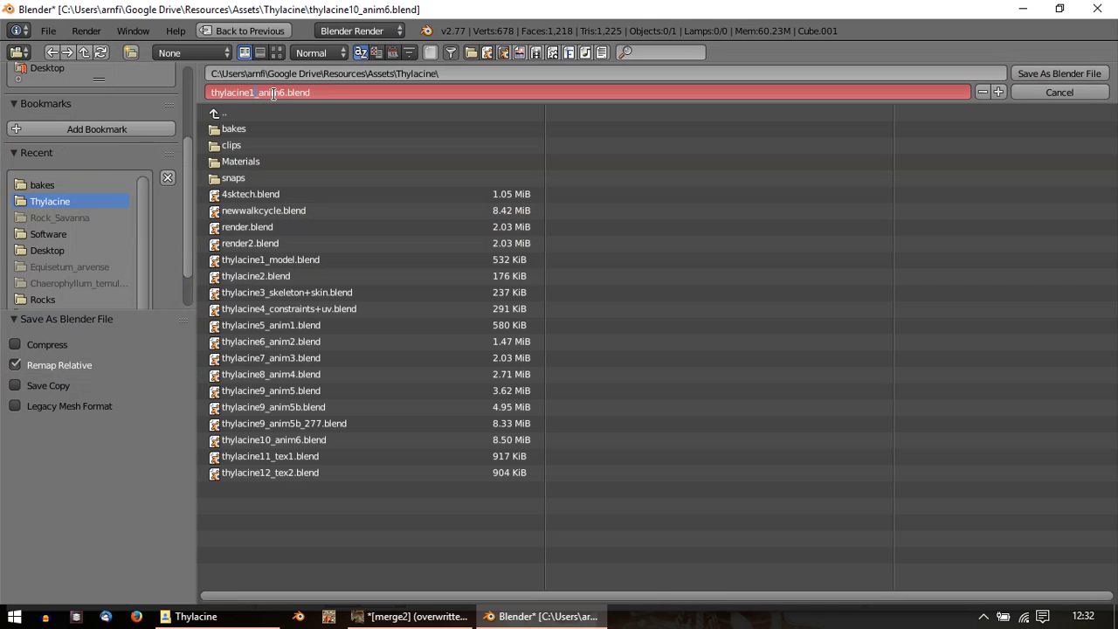
pyautogui.write('3')
pyautogui.press('Delete')
pyautogui.press('BackSpace')
pyautogui.press('BackSpace')
pyautogui.press('BackSpace')
pyautogui.press('BackSpace')
pyautogui.write('tex3')
pyautogui.press('Return')
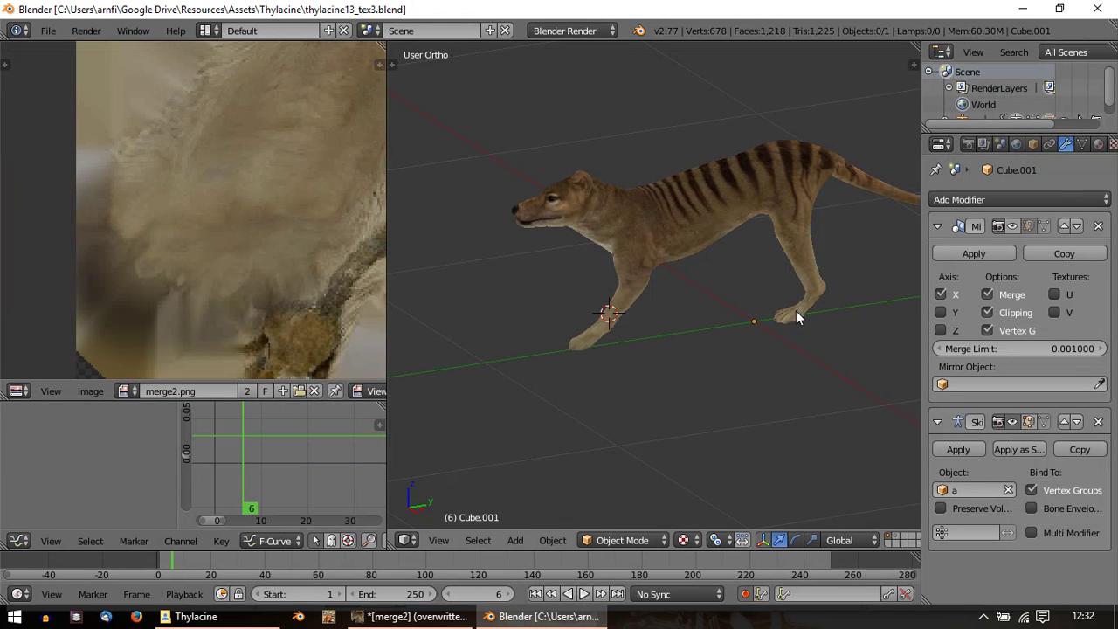
# Step: Select the thylacine mesh and view its underside
pyautogui.moveTo(796, 310); pyautogui.dragTo(620, 279, button='middle')
pyautogui.rightClick(620, 279)
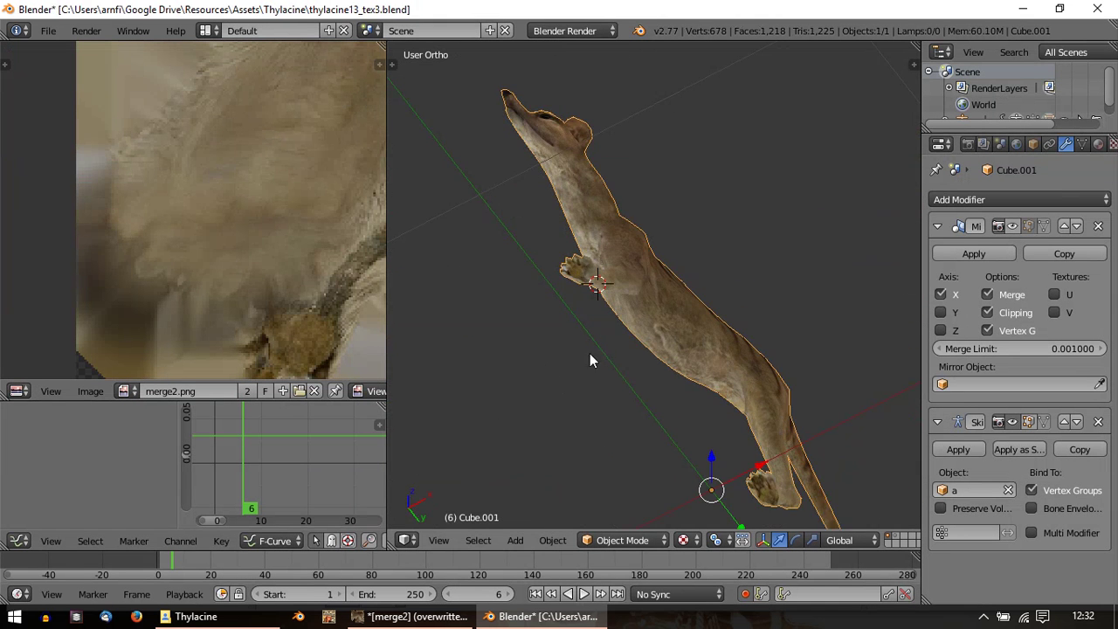
# Step: Switch the thylacine to Texture Paint mode and widen the 3D view for work on the front paw's underside
pyautogui.click(632, 541)
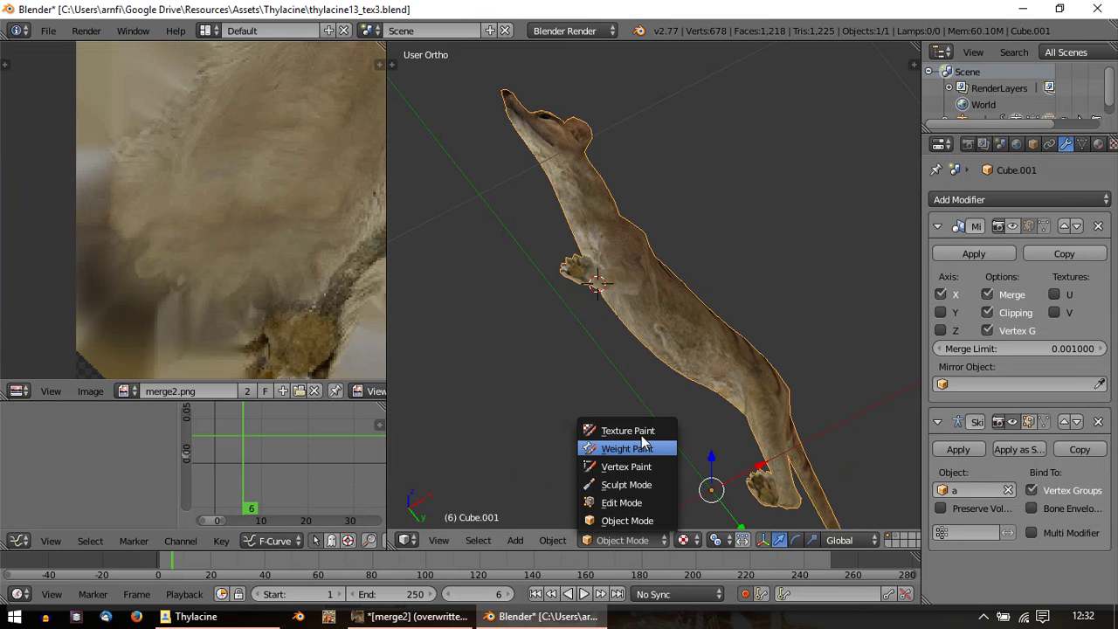
pyautogui.click(634, 432)
pyautogui.moveTo(563, 279); pyautogui.dragTo(348, 293, button='middle')
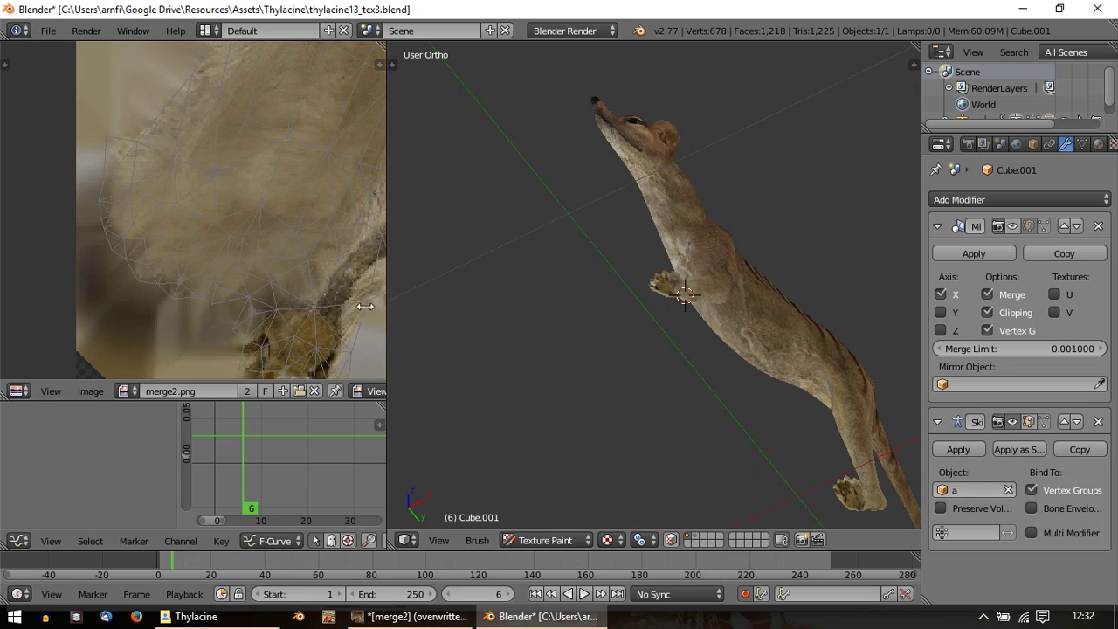
pyautogui.moveTo(387, 313); pyautogui.dragTo(73, 311)
pyautogui.scroll(10, 347, 305)
pyautogui.moveTo(464, 315); pyautogui.dragTo(591, 370, button='middle')
pyautogui.scroll(2, 591, 374)
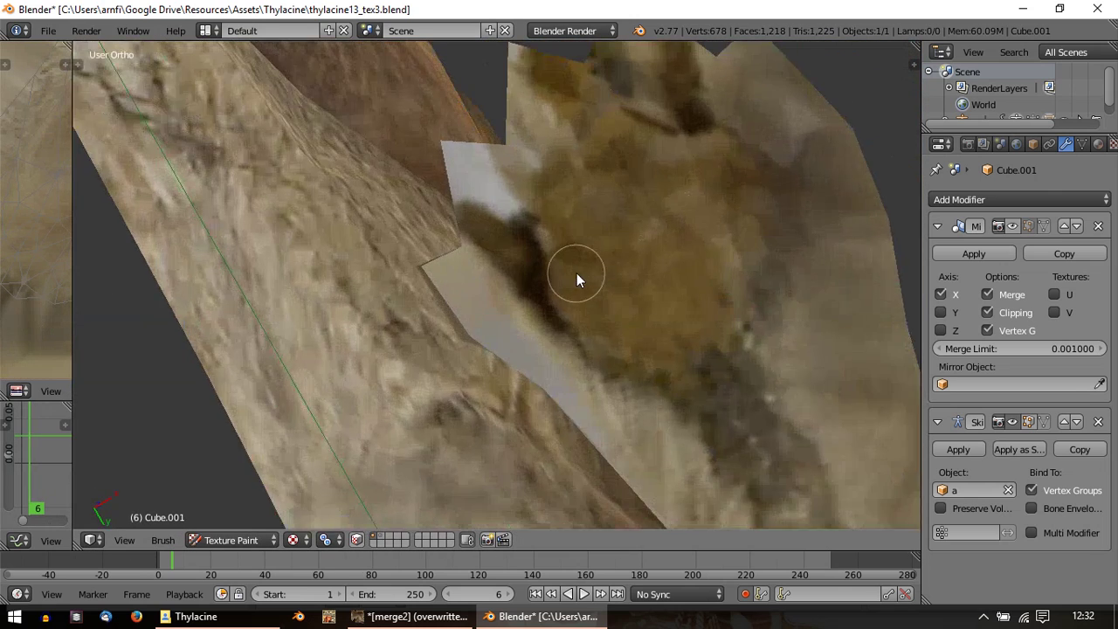
pyautogui.scroll(-2, 652, 267)
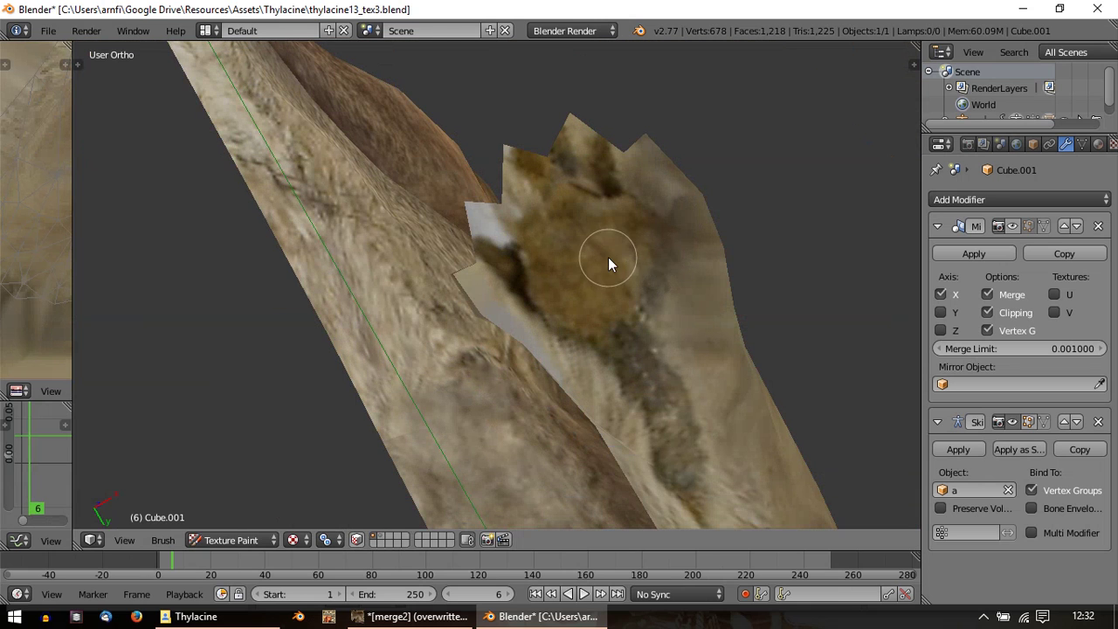
# Step: Choose the TexDraw brush and sample its colour from the brown pad under the front paw
pyautogui.press('t')
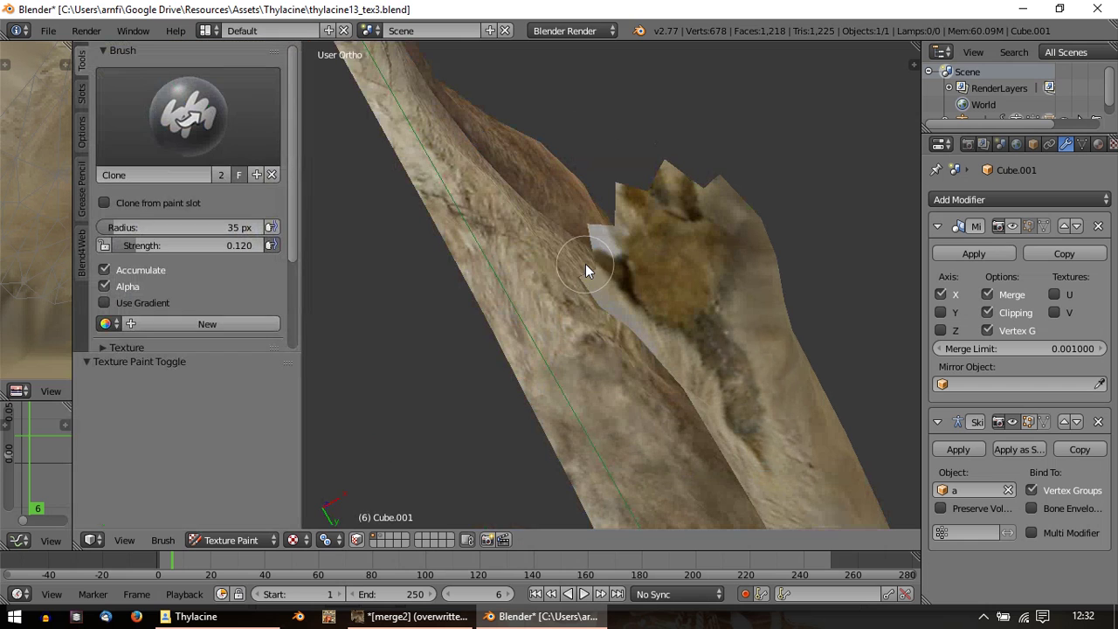
pyautogui.click(220, 98)
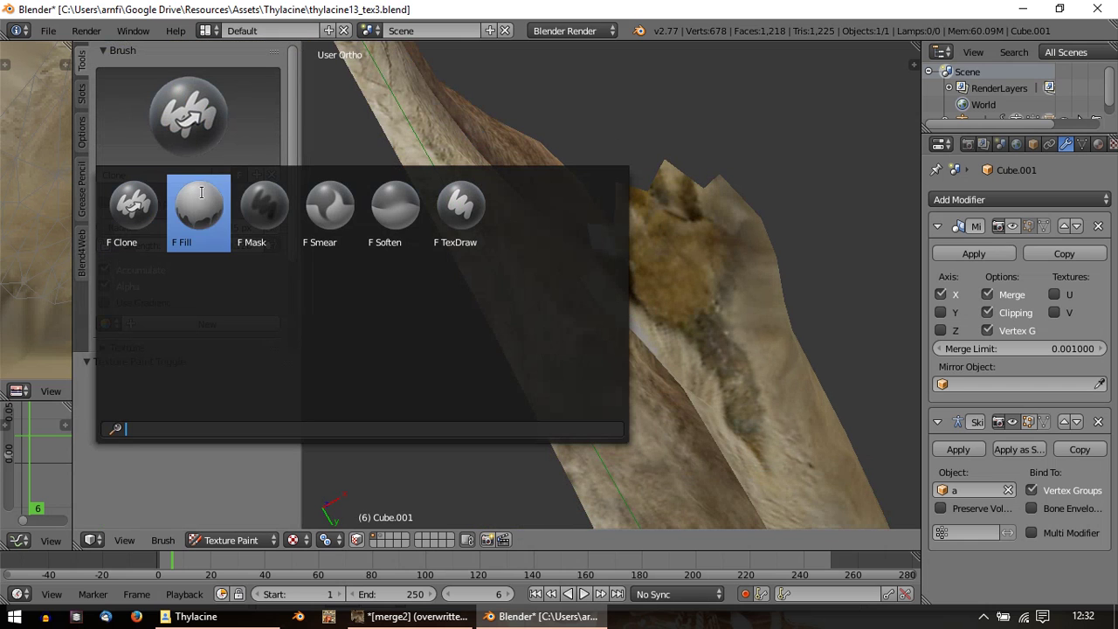
pyautogui.click(459, 223)
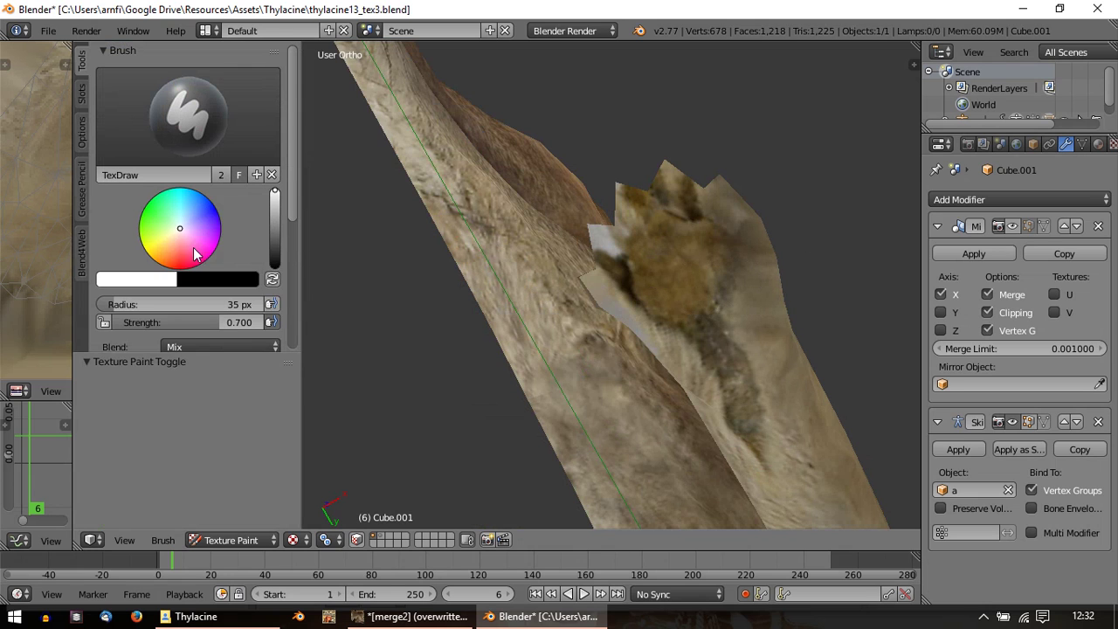
pyautogui.scroll(-2, 197, 257)
pyautogui.click(153, 214)
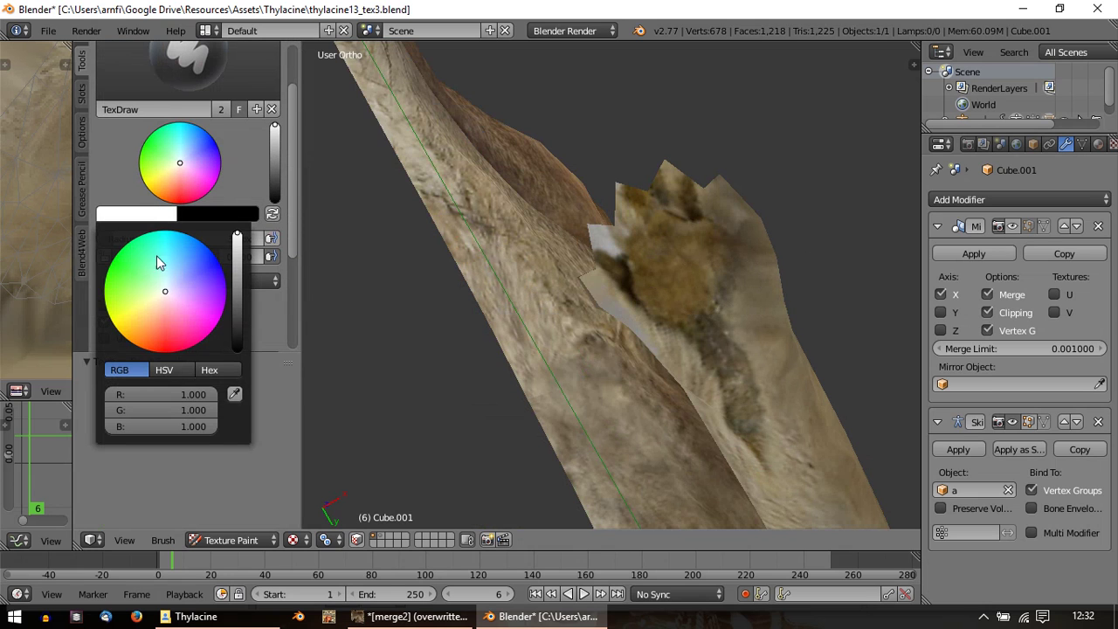
pyautogui.click(235, 393)
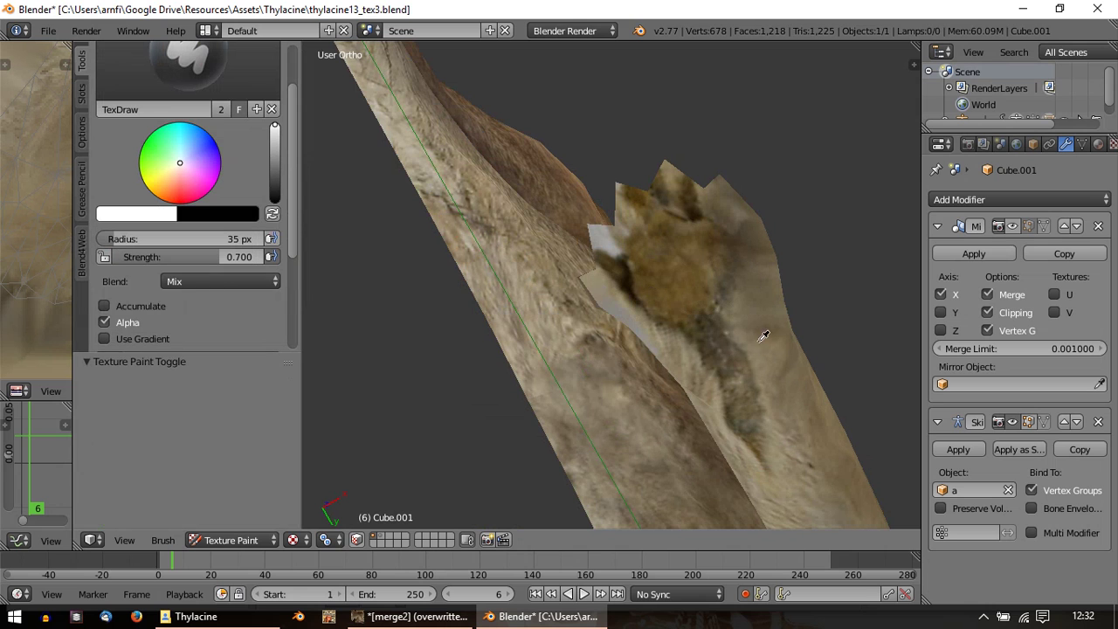
pyautogui.click(688, 271)
# Step: Try painting the underside of the front paw's innermost toe with the sampled brown, and undo the stroke
pyautogui.moveTo(688, 271); pyautogui.dragTo(485, 319, button='middle')
pyautogui.scroll(3, 485, 320)
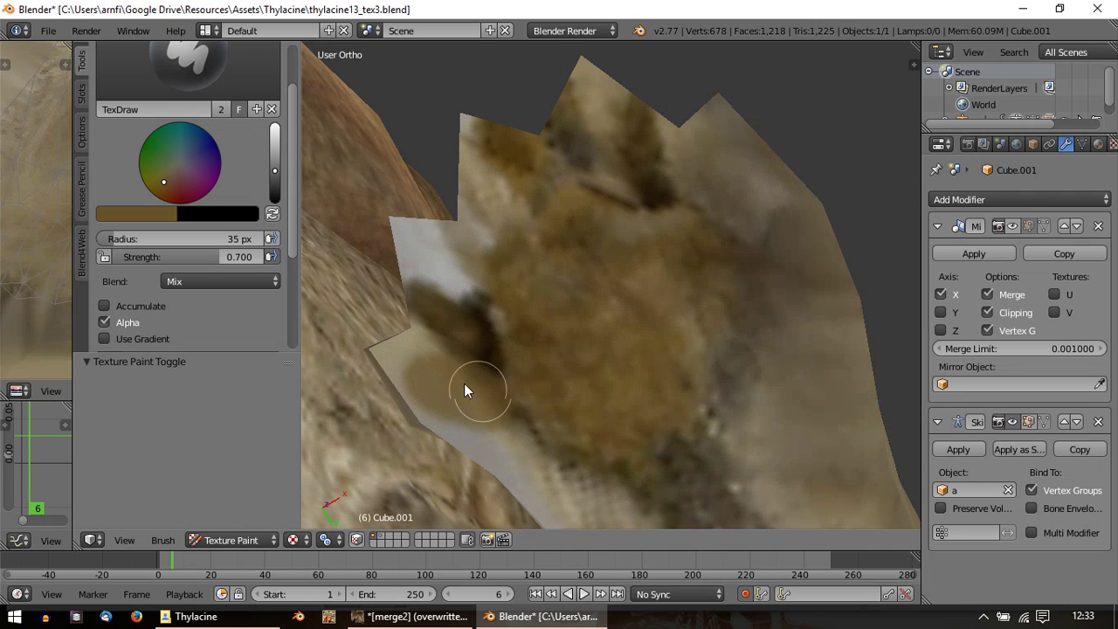
pyautogui.moveTo(466, 387); pyautogui.dragTo(626, 454, button='middle')
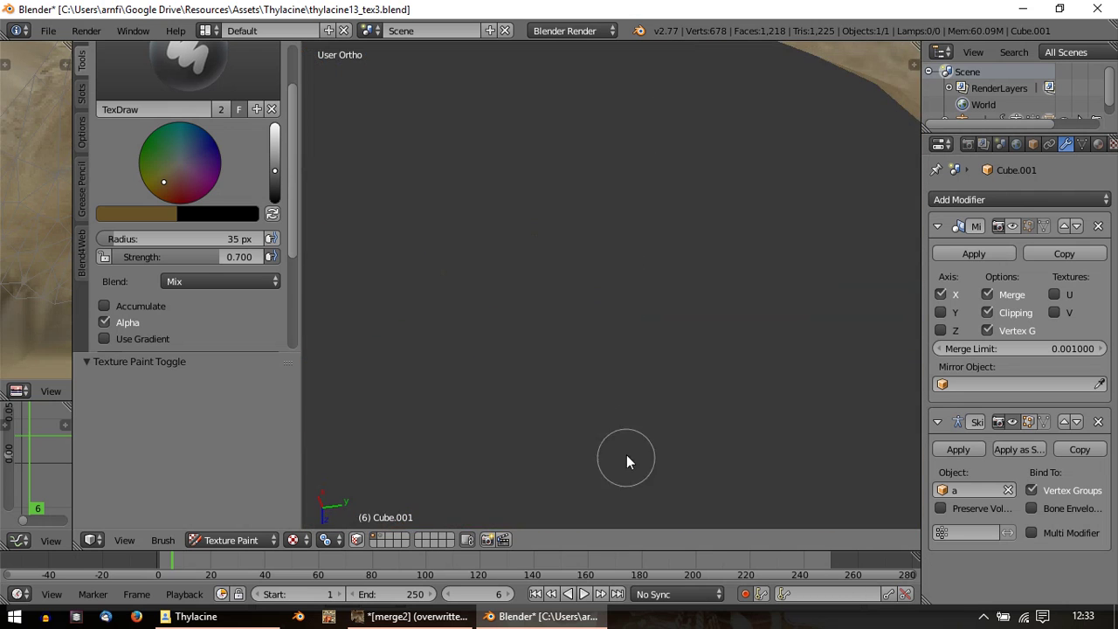
pyautogui.press('KP_3')
pyautogui.scroll(-2, 619, 344)
pyautogui.keyDown('shift'); pyautogui.moveTo(610, 364); pyautogui.dragTo(575, 69, button='middle'); pyautogui.keyUp('shift')
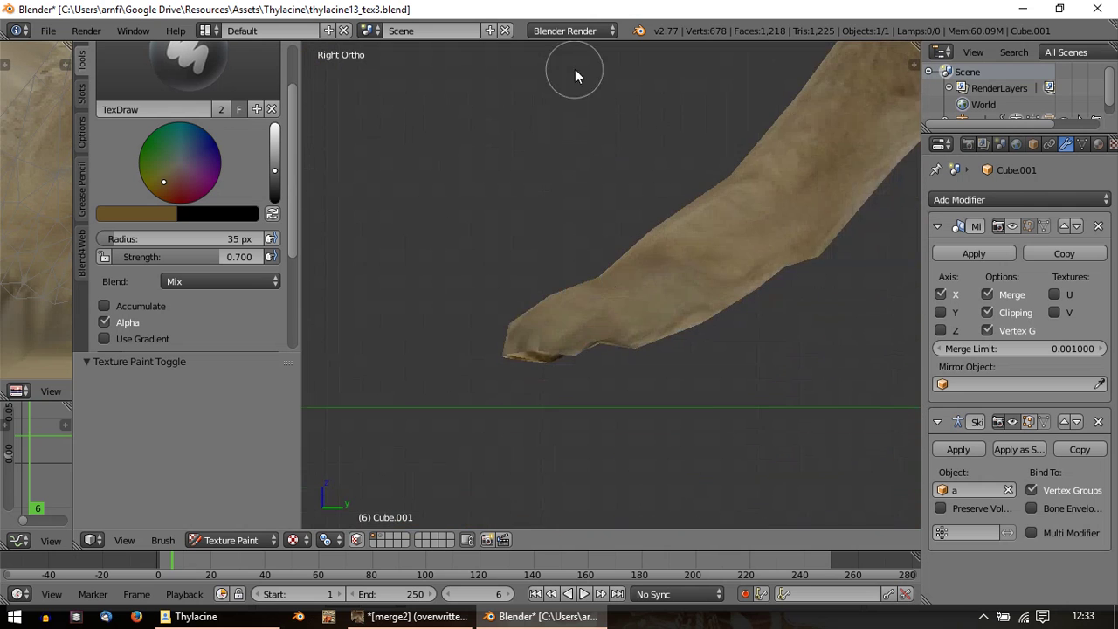
pyautogui.moveTo(514, 358); pyautogui.dragTo(583, 270, button='middle')
pyautogui.scroll(4, 583, 271)
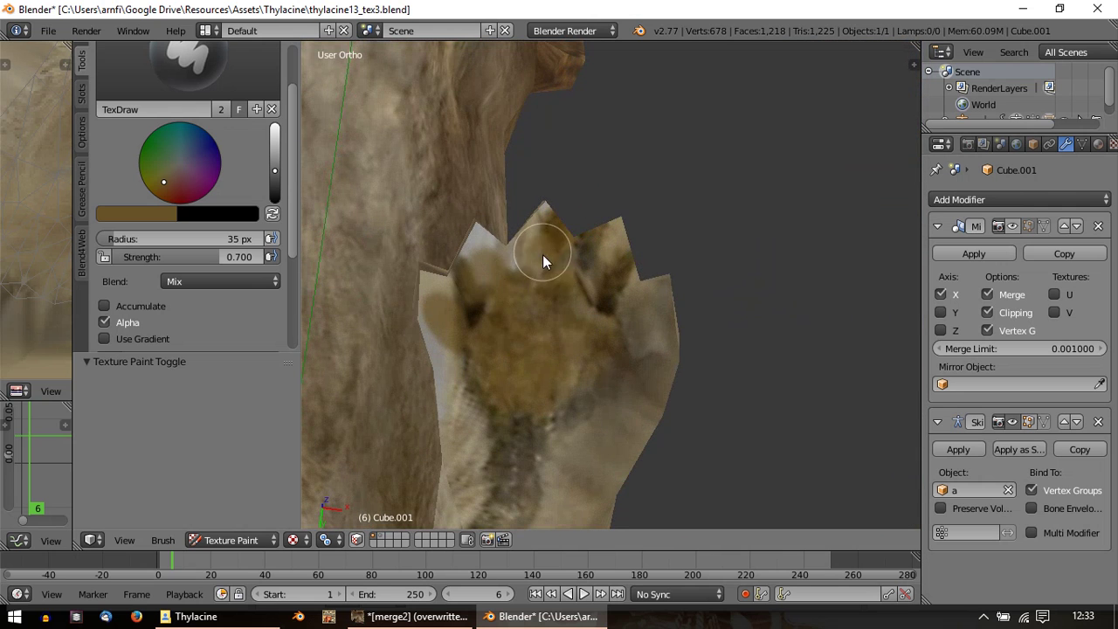
pyautogui.moveTo(542, 254); pyautogui.dragTo(503, 319, button='middle')
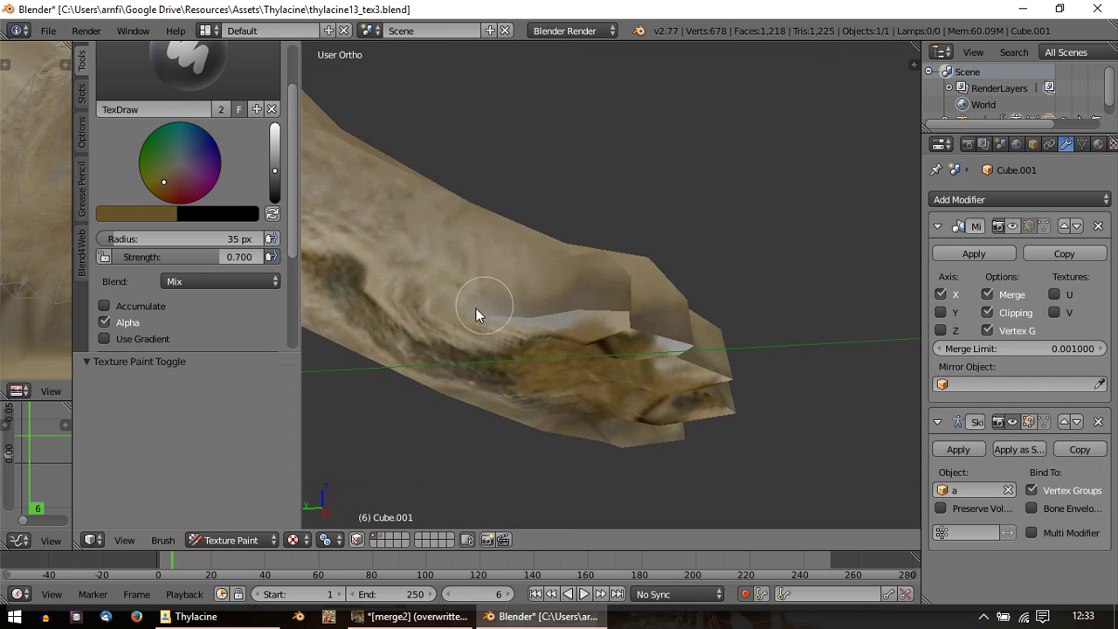
pyautogui.moveTo(644, 320); pyautogui.dragTo(476, 270, button='middle')
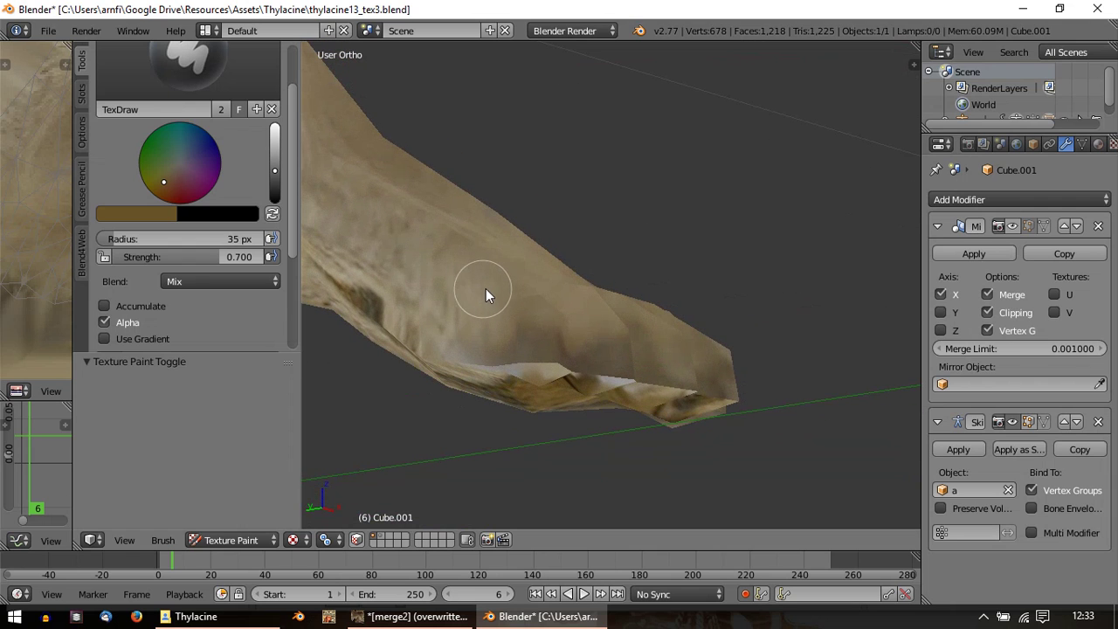
pyautogui.hotkey('ctrl', 'z')
# Step: Sample the beige fur colour from the lower front leg and paint it over the paw's toes and pale edges
pyautogui.click(160, 215)
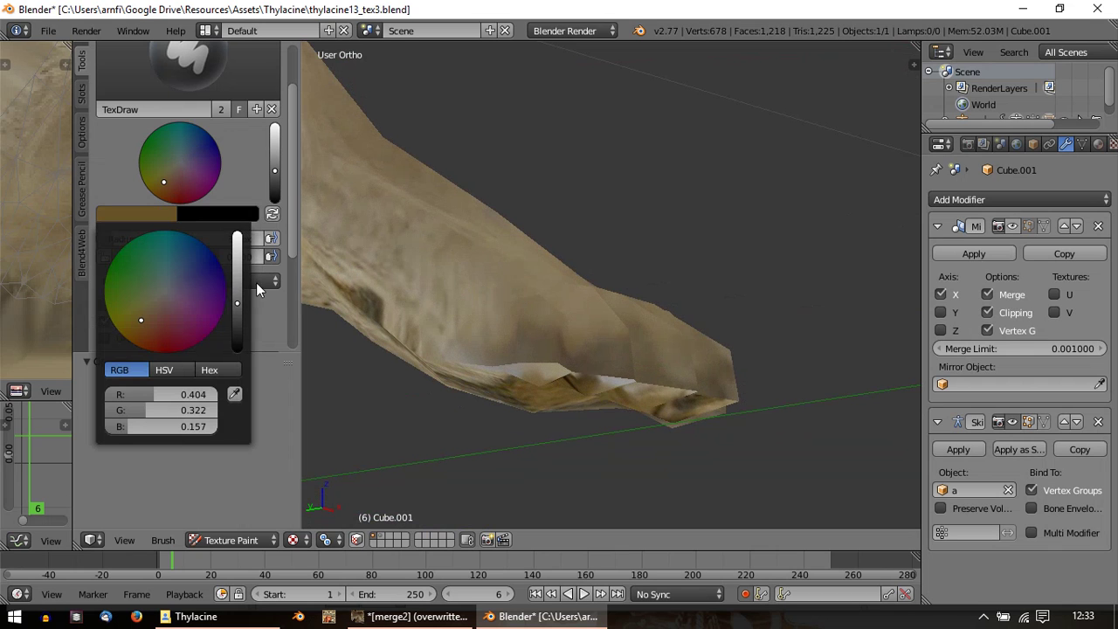
pyautogui.click(234, 395)
pyautogui.click(506, 283)
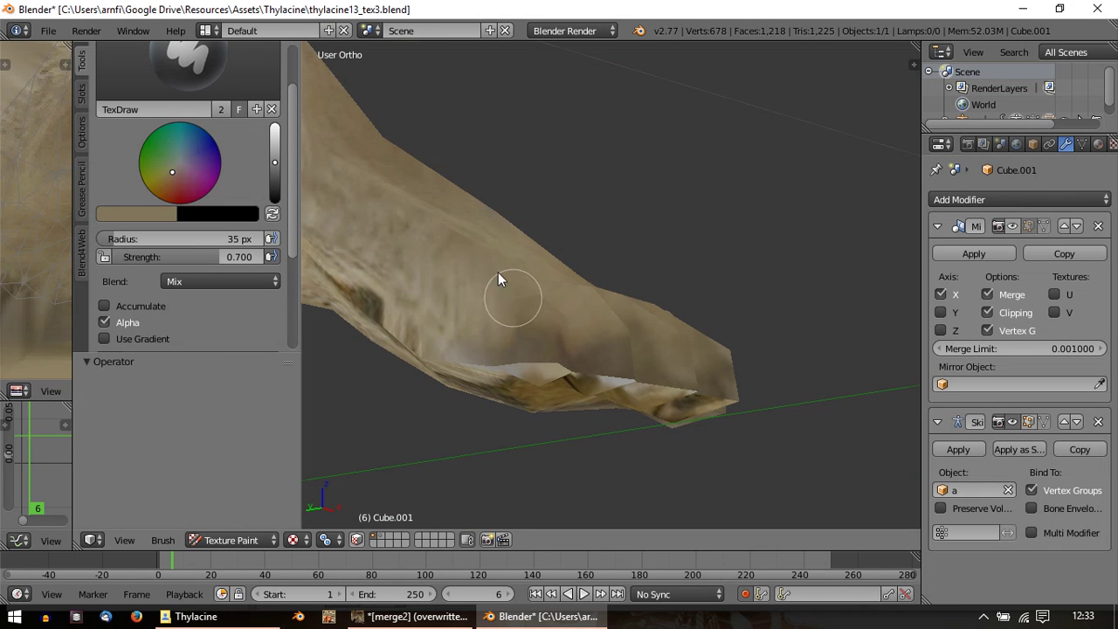
pyautogui.moveTo(501, 277); pyautogui.dragTo(520, 346, button='middle')
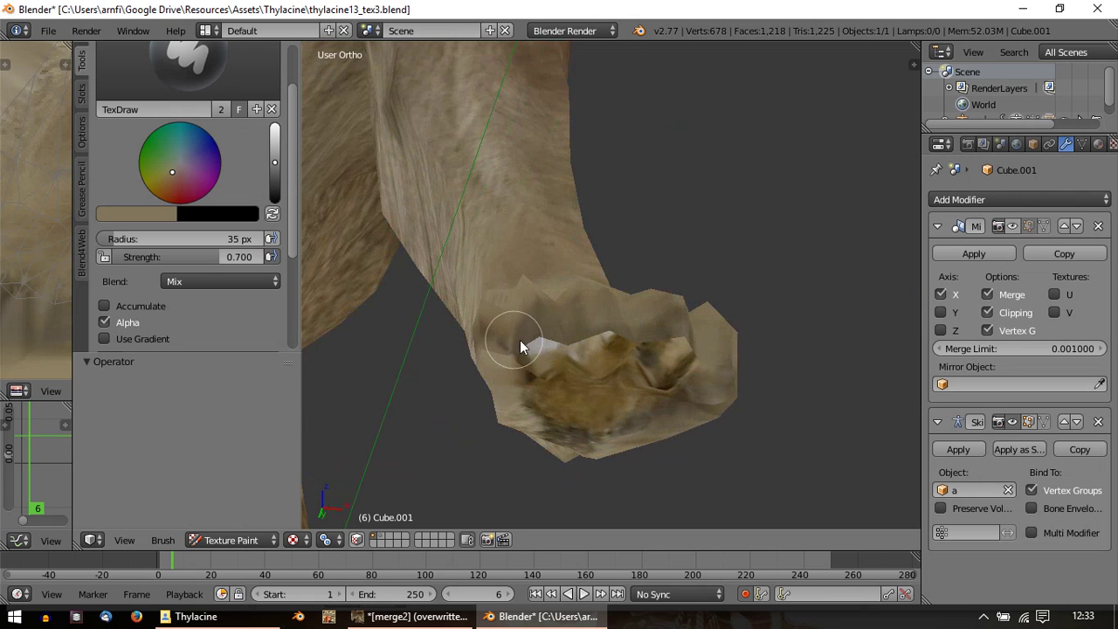
pyautogui.moveTo(623, 342); pyautogui.dragTo(698, 307, button='middle')
pyautogui.moveTo(620, 302)
pyautogui.mouseDown(button='middle')
pyautogui.moveTo(645, 228)
pyautogui.moveTo(612, 243)
pyautogui.moveTo(605, 224)
pyautogui.moveTo(566, 242)
pyautogui.moveTo(610, 231)
pyautogui.moveTo(573, 195)
pyautogui.moveTo(571, 275)
pyautogui.moveTo(641, 305)
pyautogui.mouseUp(button='middle')
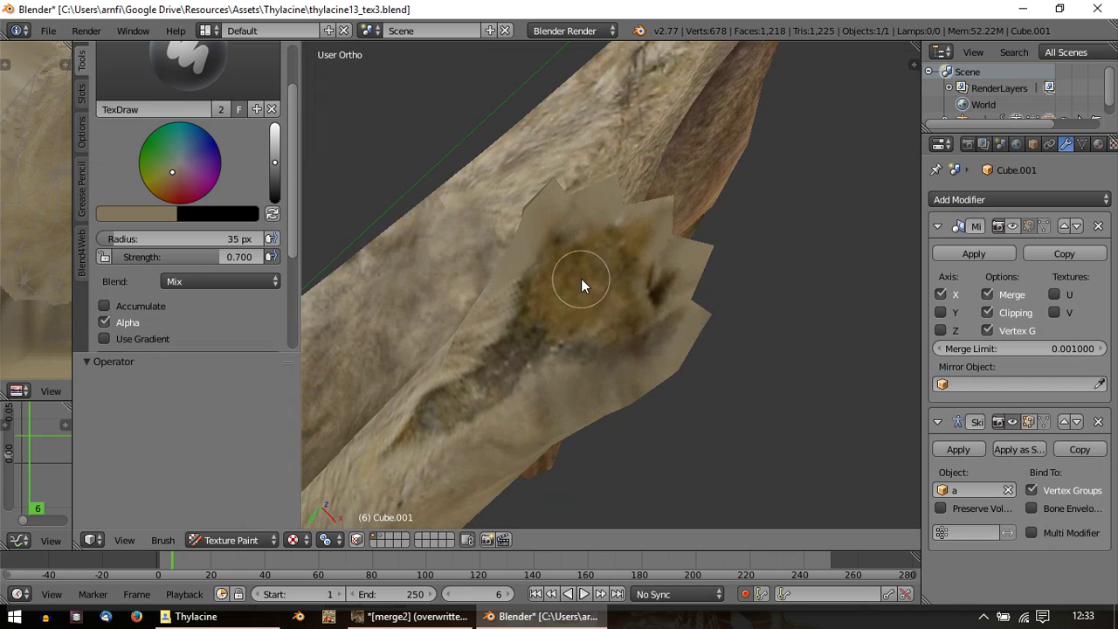
# Step: Sample dark brown from the paw's central pad and paint an oval pad on each of the five toes, undoing misplaced strokes
pyautogui.click(128, 214)
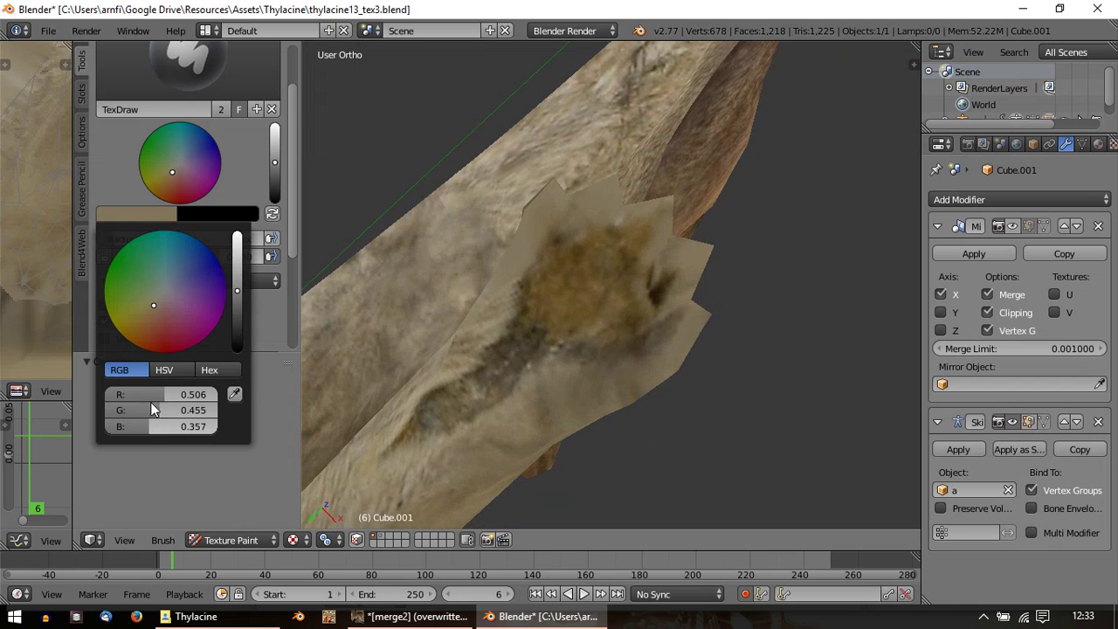
pyautogui.click(234, 394)
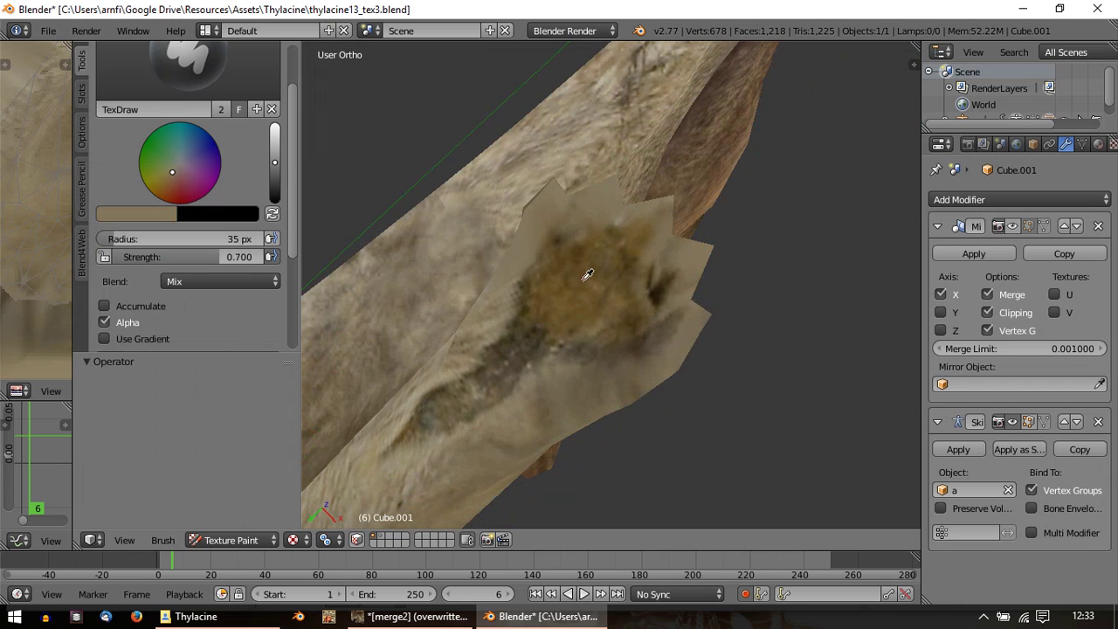
pyautogui.click(582, 247)
pyautogui.scroll(3, 548, 231)
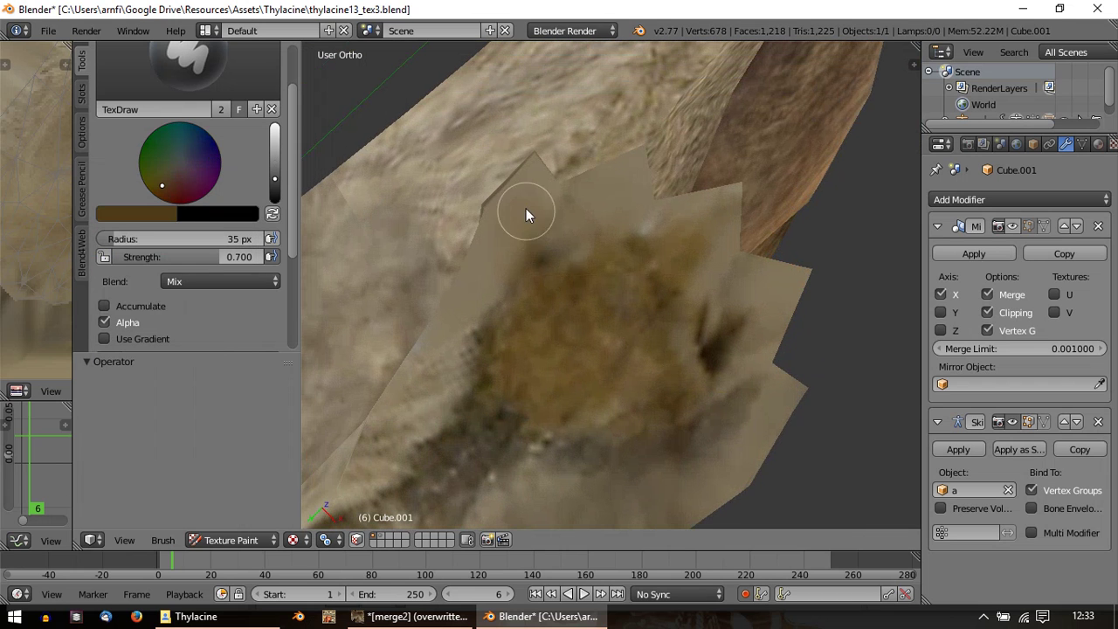
pyautogui.moveTo(530, 232); pyautogui.dragTo(522, 214)
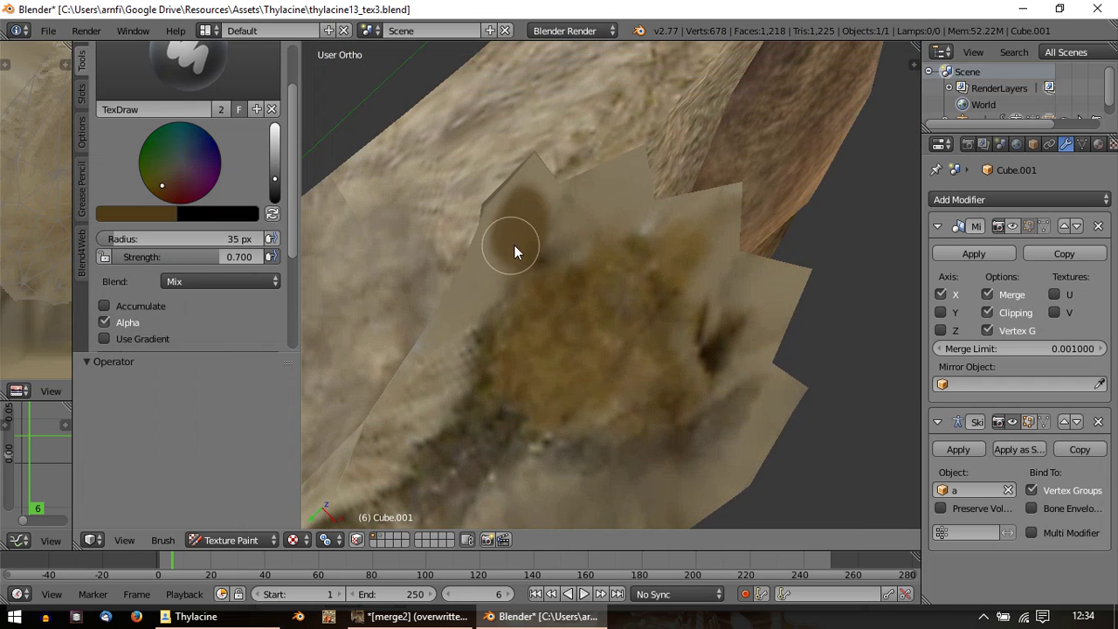
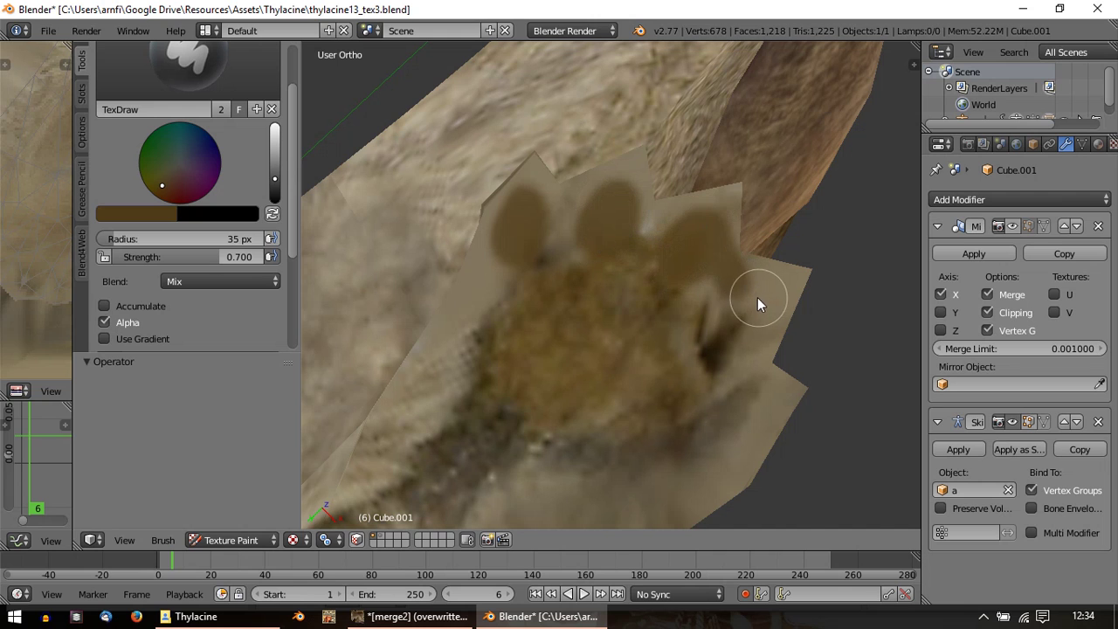
pyautogui.hotkey('ctrl', 'z')
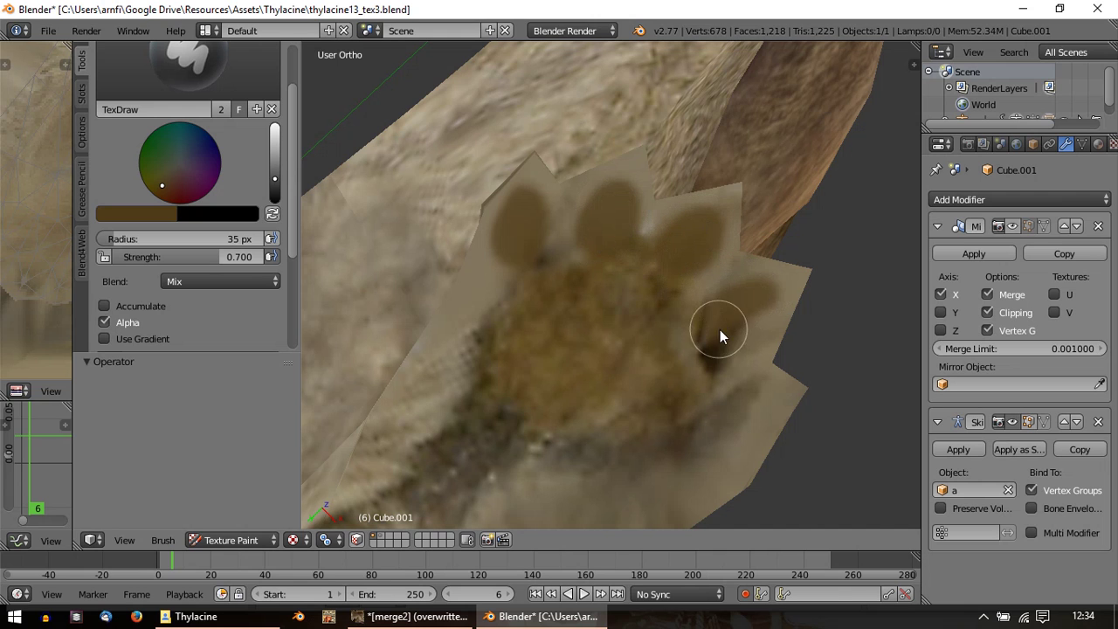
pyautogui.hotkey('ctrl', 'z')
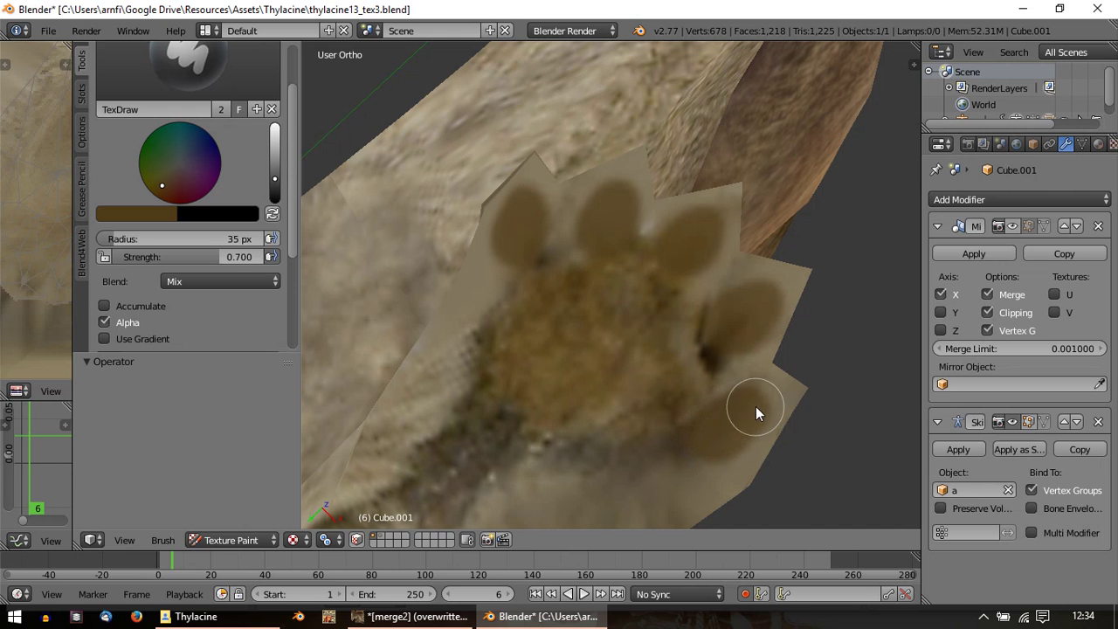
# Step: Paint light olive highlights (R 0.640, G 0.638, B 0.388) in the centres of the five toe pads at brush strength 0.206
pyautogui.scroll(-3, 718, 446)
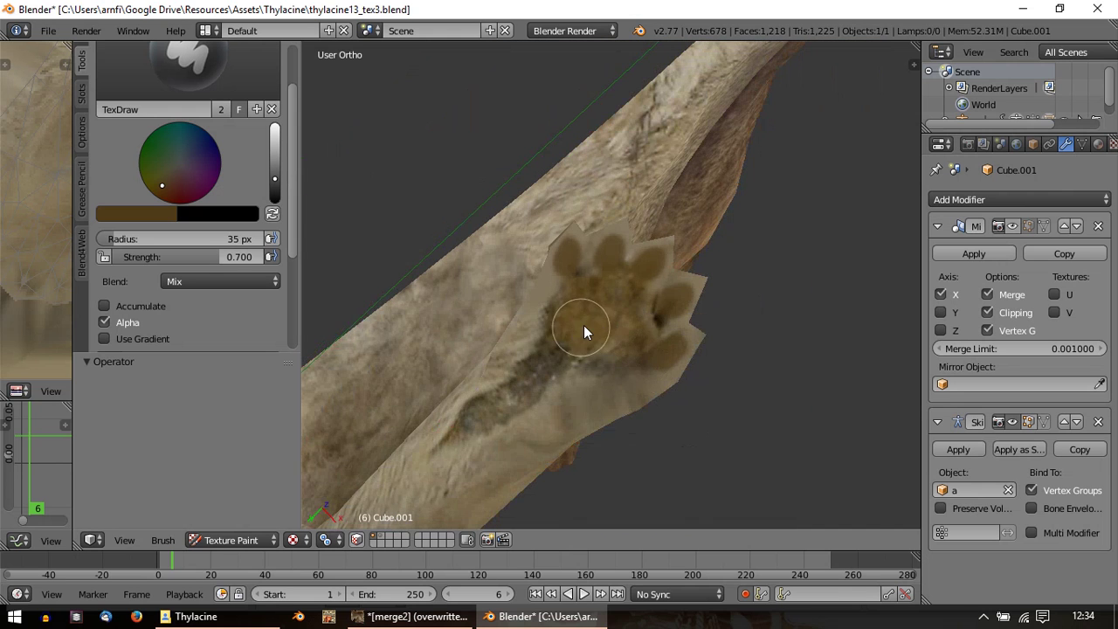
pyautogui.scroll(2, 583, 324)
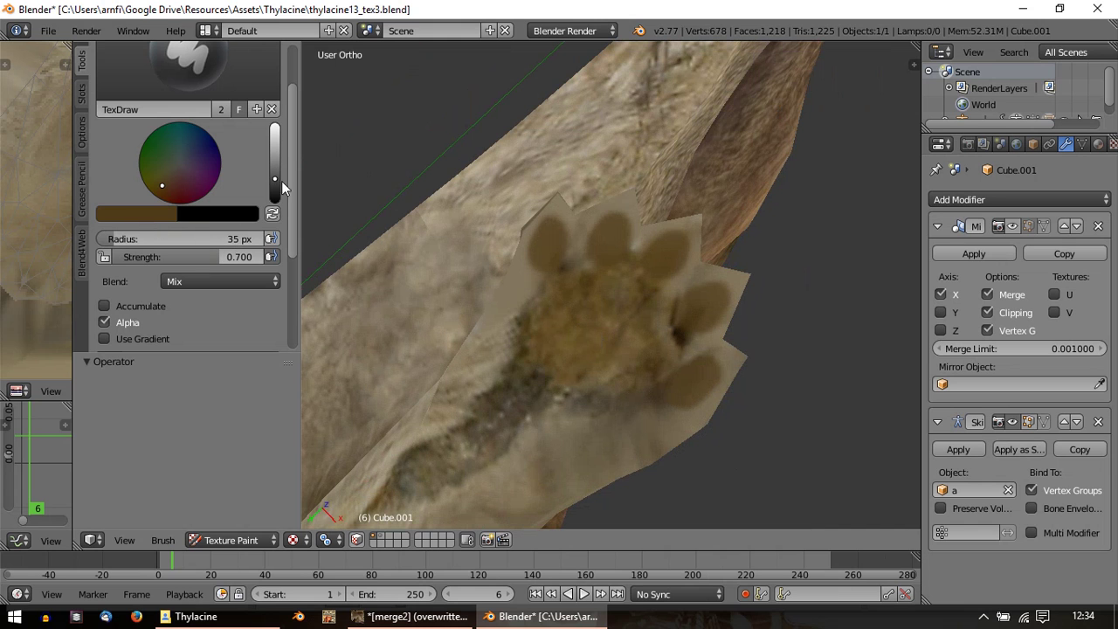
pyautogui.moveTo(281, 181); pyautogui.dragTo(282, 168)
pyautogui.moveTo(165, 186); pyautogui.dragTo(163, 180)
pyautogui.scroll(3, 632, 213)
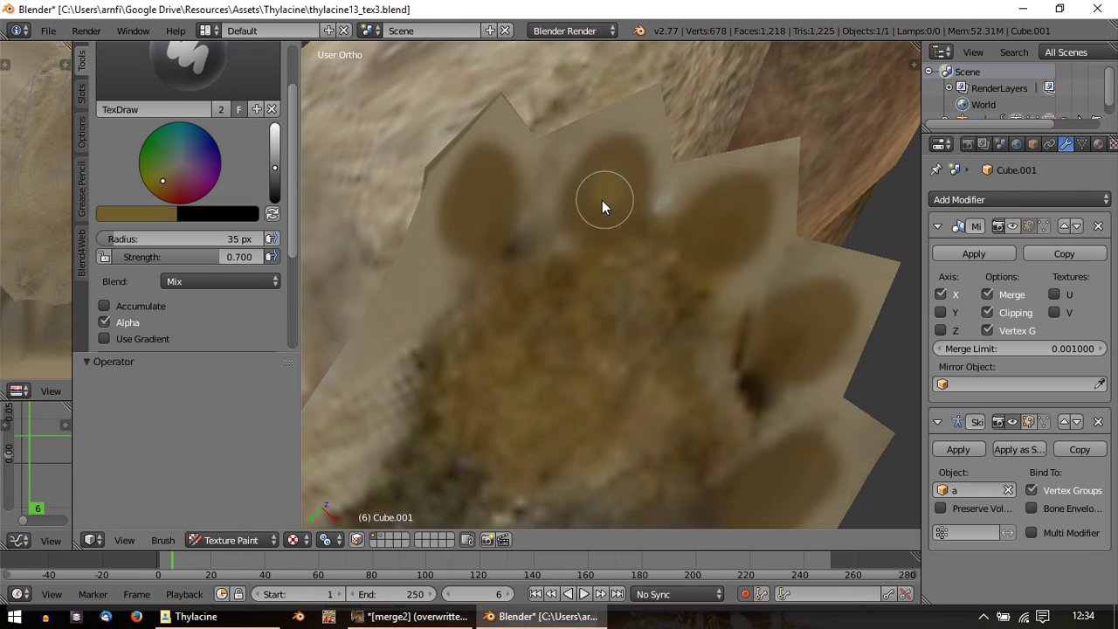
pyautogui.moveTo(275, 168); pyautogui.dragTo(275, 151)
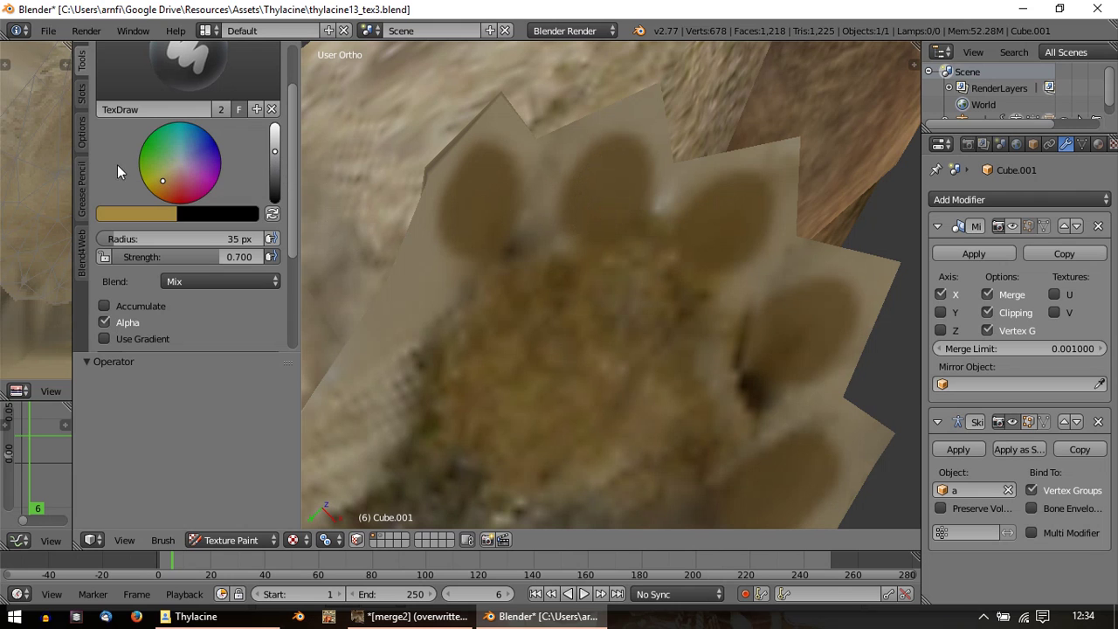
pyautogui.moveTo(172, 177); pyautogui.dragTo(166, 170)
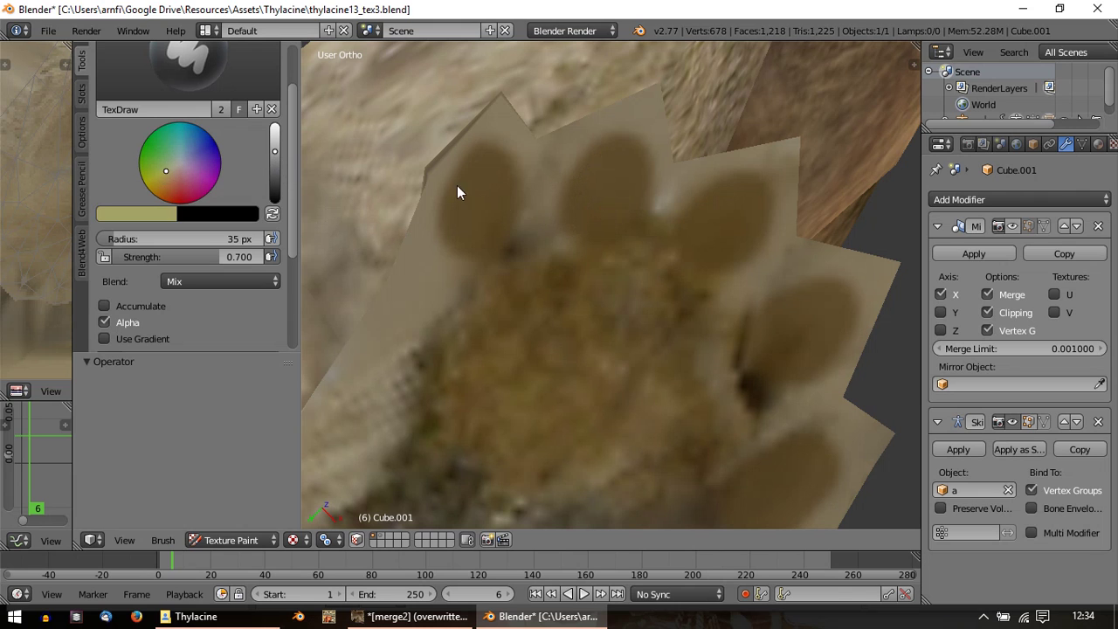
pyautogui.moveTo(151, 257)
pyautogui.mouseDown()
pyautogui.moveTo(177, 257)
pyautogui.moveTo(144, 257)
pyautogui.mouseUp()
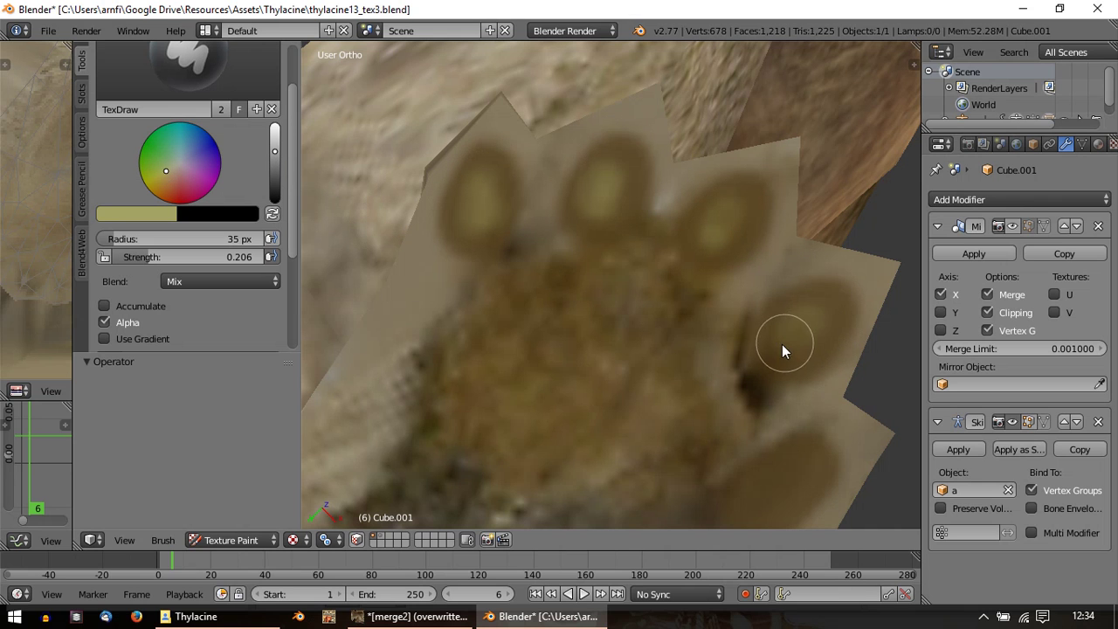
pyautogui.scroll(-2, 817, 366)
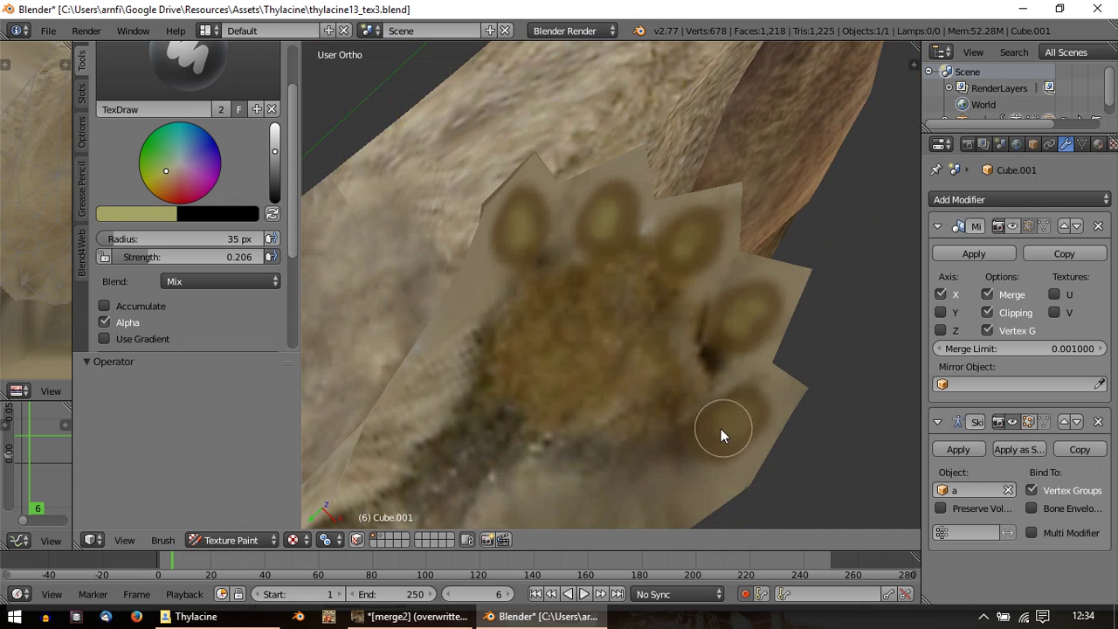
pyautogui.scroll(1, 563, 388)
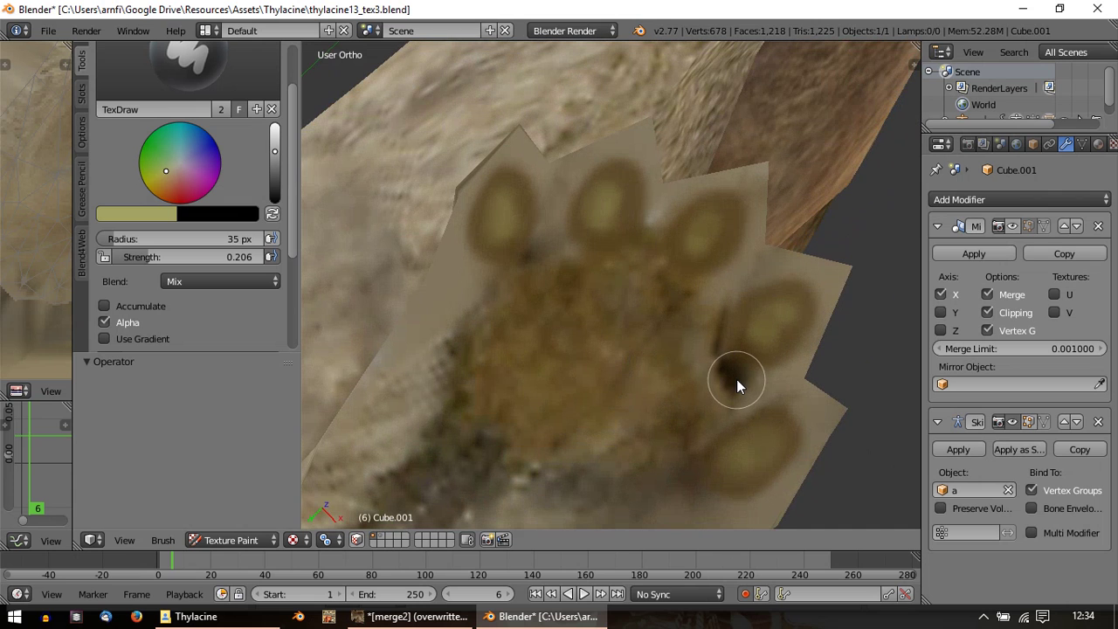
# Step: Change the brush colour to a very dark brown (R 0.100, G 0.074, B 0.017)
pyautogui.click(166, 216)
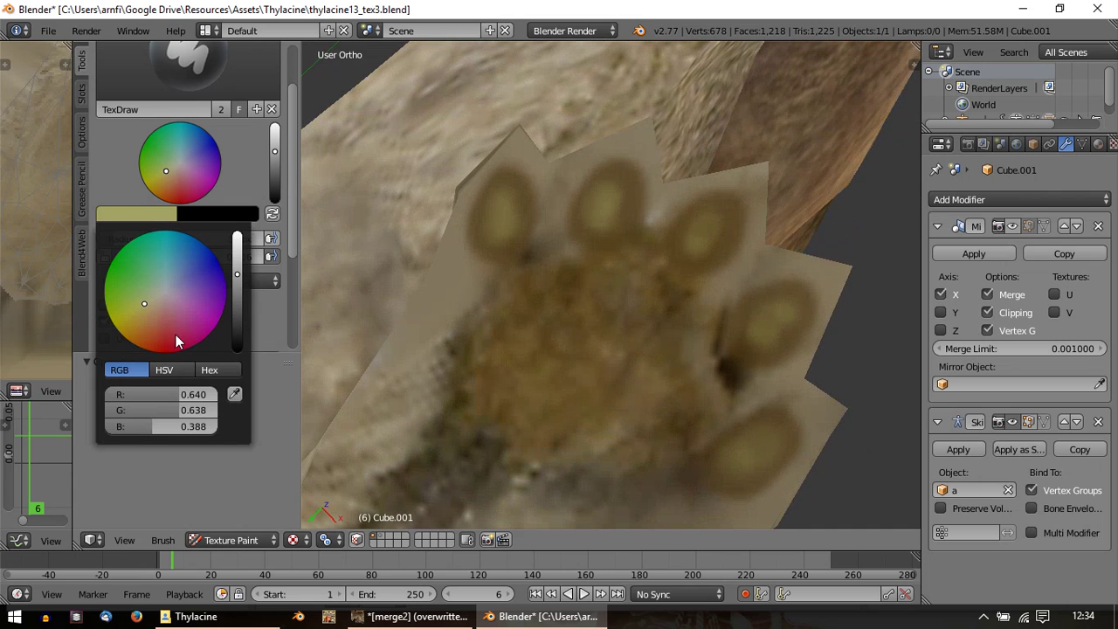
pyautogui.moveTo(145, 303); pyautogui.dragTo(132, 329)
pyautogui.moveTo(238, 286); pyautogui.dragTo(238, 343)
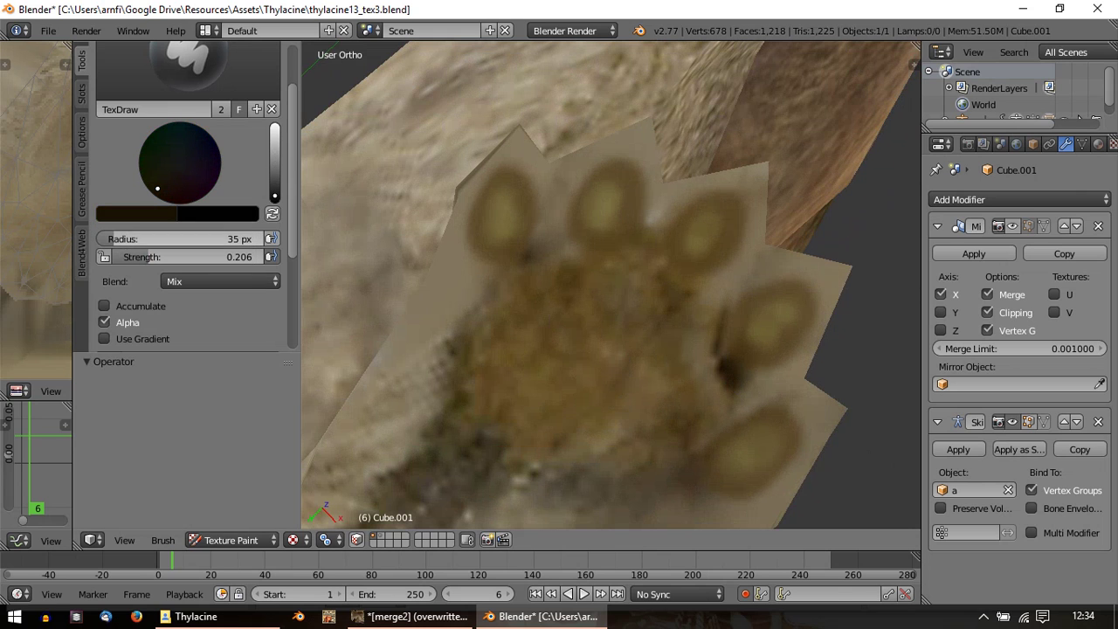
# Step: Set the brush radius to 18 px and the strength to 0.217 for fine shading on the paw's underside
pyautogui.moveTo(179, 239); pyautogui.dragTo(173, 239)
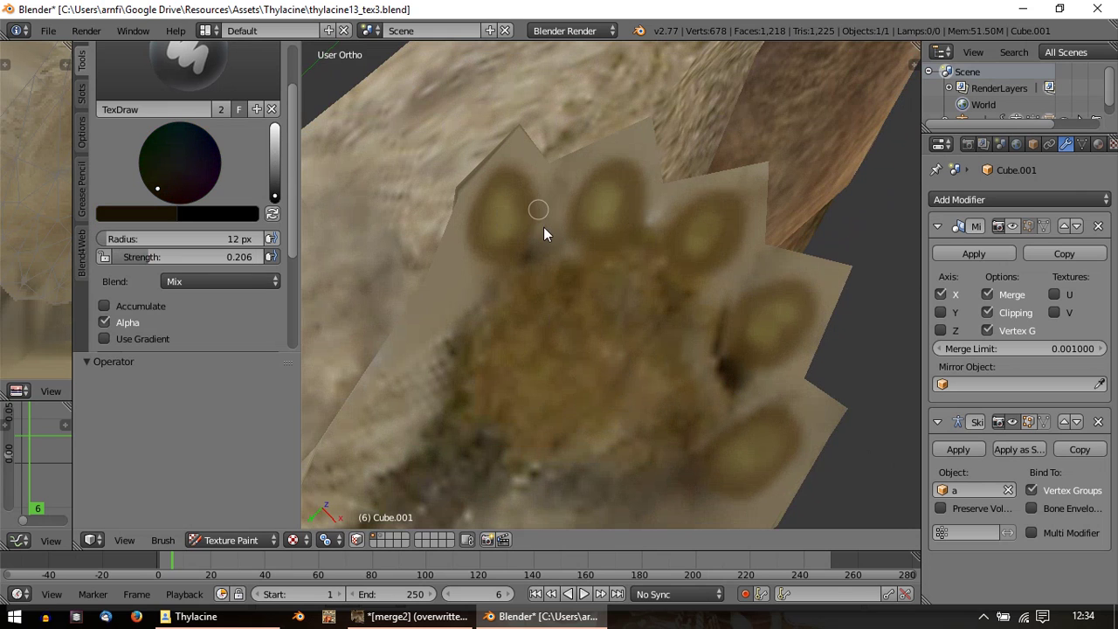
pyautogui.scroll(-5, 559, 199)
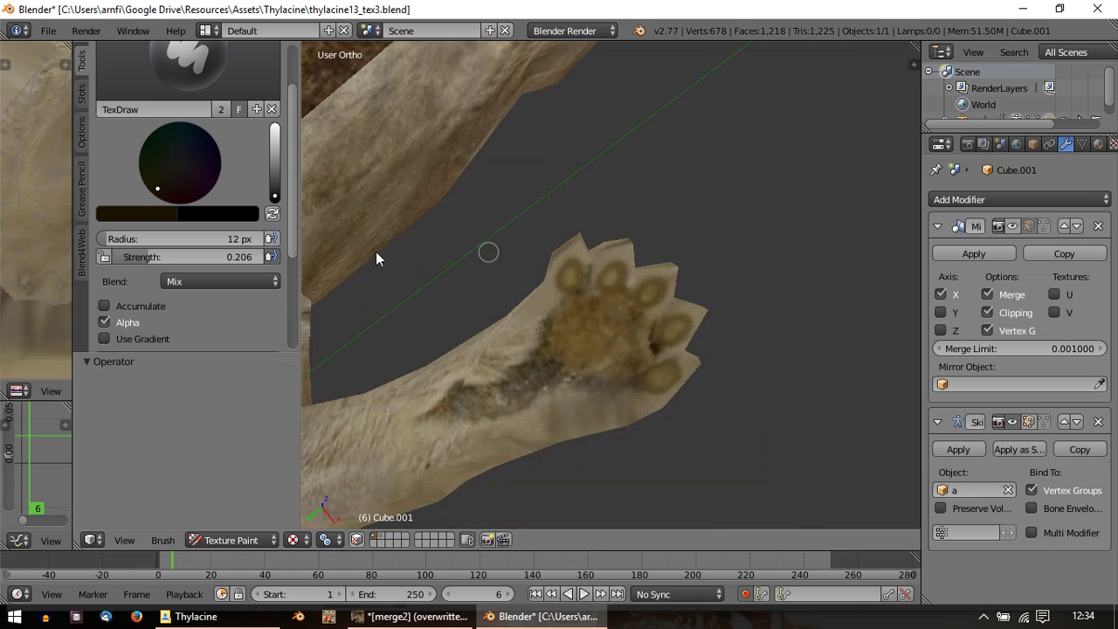
pyautogui.moveTo(128, 244); pyautogui.dragTo(153, 244)
pyautogui.scroll(1, 153, 262)
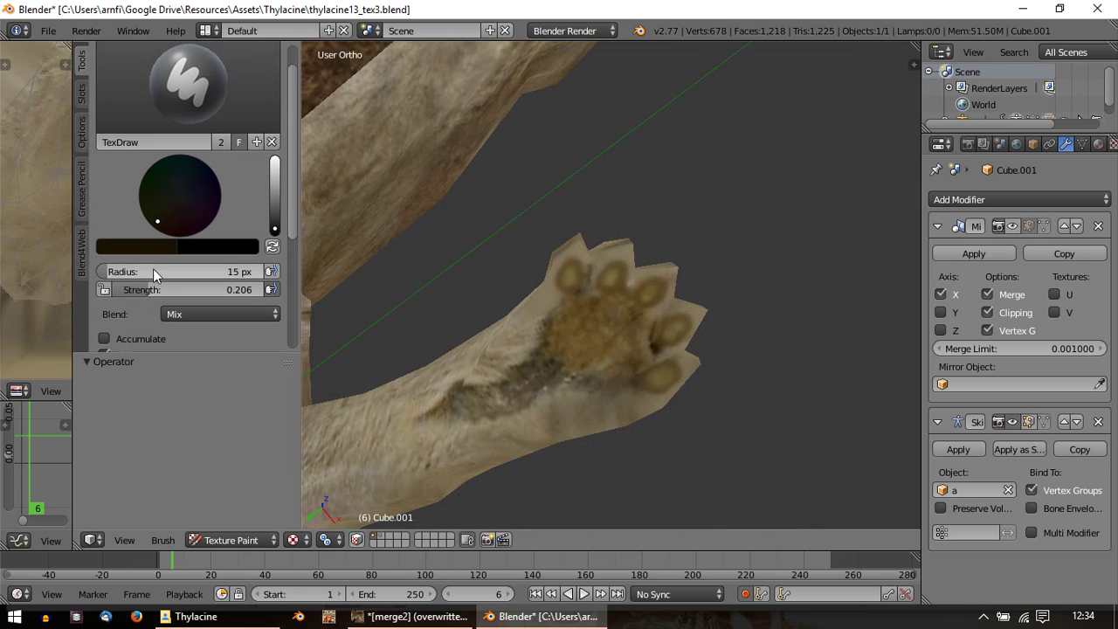
pyautogui.moveTo(134, 290)
pyautogui.mouseDown()
pyautogui.moveTo(106, 290)
pyautogui.moveTo(136, 271)
pyautogui.mouseUp()
pyautogui.scroll(3, 518, 287)
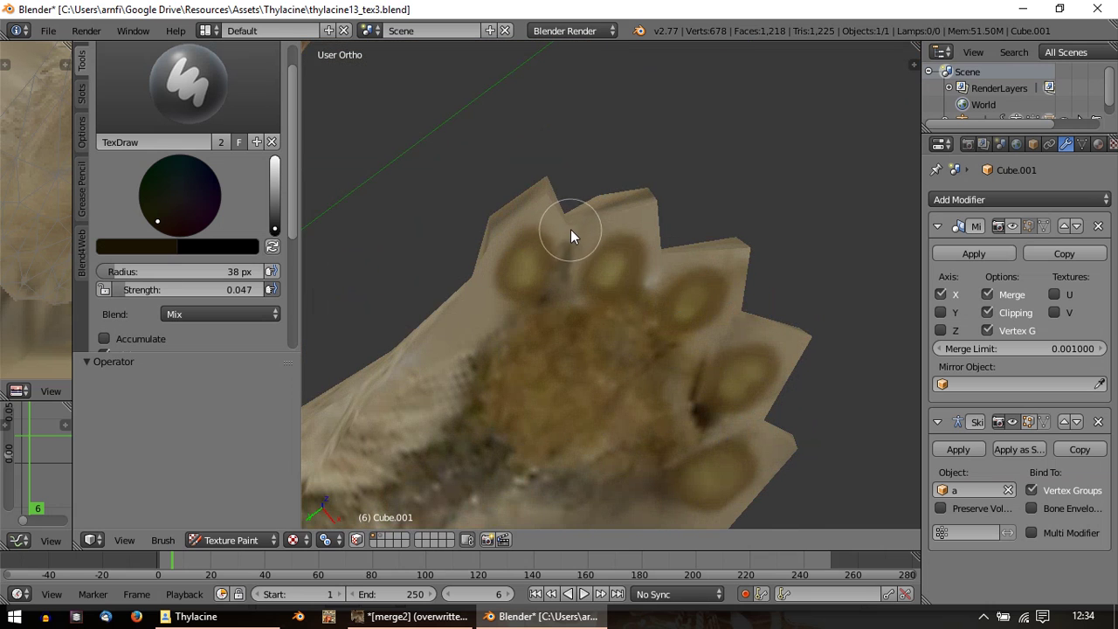
pyautogui.moveTo(567, 282); pyautogui.dragTo(515, 286, button='middle')
pyautogui.click(125, 272)
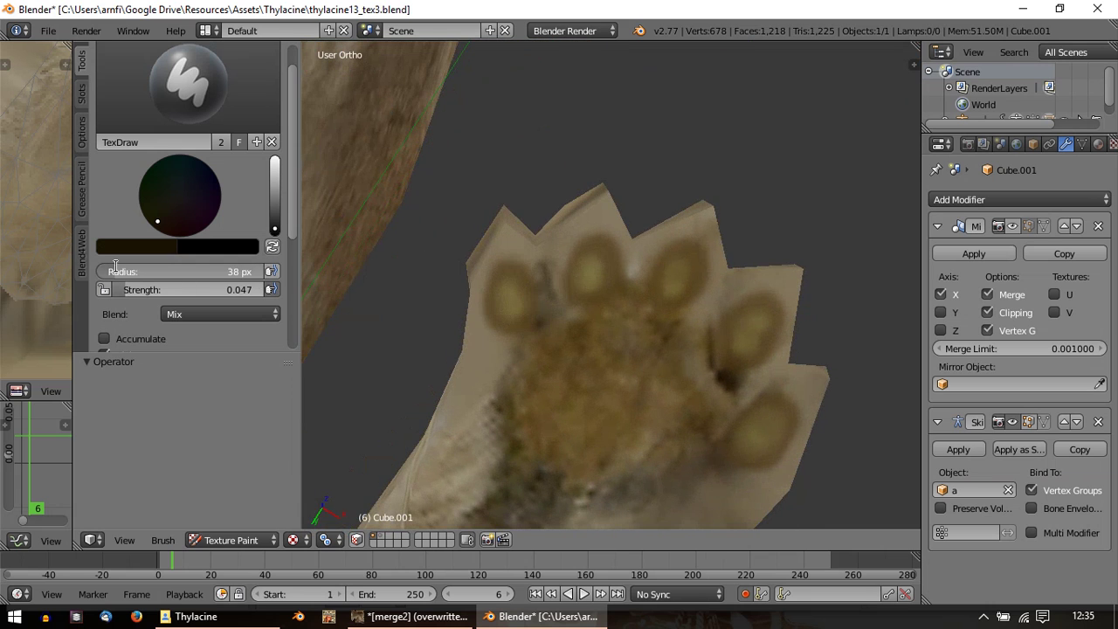
pyautogui.click(141, 293)
pyautogui.moveTo(143, 290)
pyautogui.mouseDown()
pyautogui.moveTo(173, 290)
pyautogui.moveTo(157, 272)
pyautogui.mouseUp()
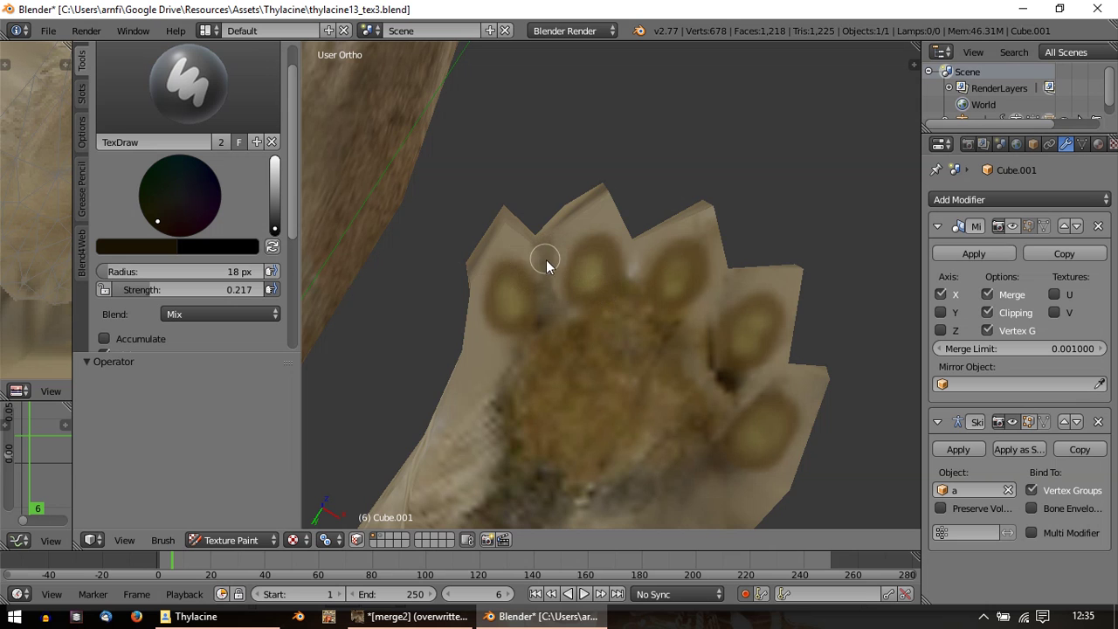
# Step: Paint dark brown shading into the gaps between the toe pads and along the upper edge of the paw's central pad
pyautogui.moveTo(545, 259); pyautogui.dragTo(556, 324, button='middle')
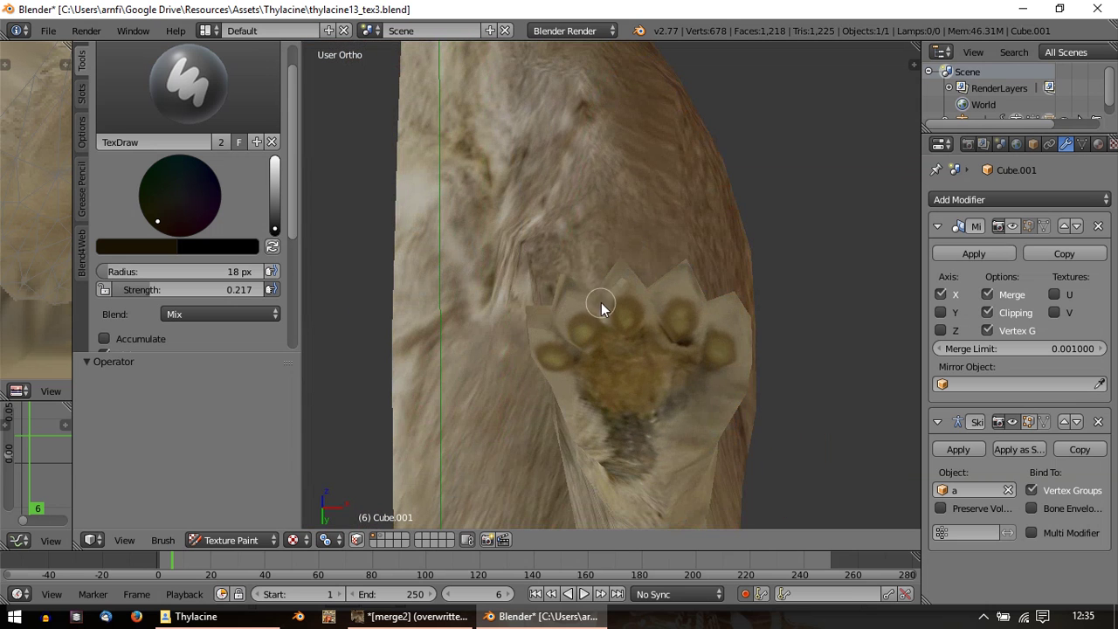
pyautogui.moveTo(641, 324)
pyautogui.mouseDown(button='middle')
pyautogui.moveTo(646, 419)
pyautogui.moveTo(654, 367)
pyautogui.moveTo(656, 393)
pyautogui.moveTo(646, 277)
pyautogui.moveTo(649, 324)
pyautogui.mouseUp(button='middle')
pyautogui.moveTo(653, 240); pyautogui.dragTo(649, 190, button='middle')
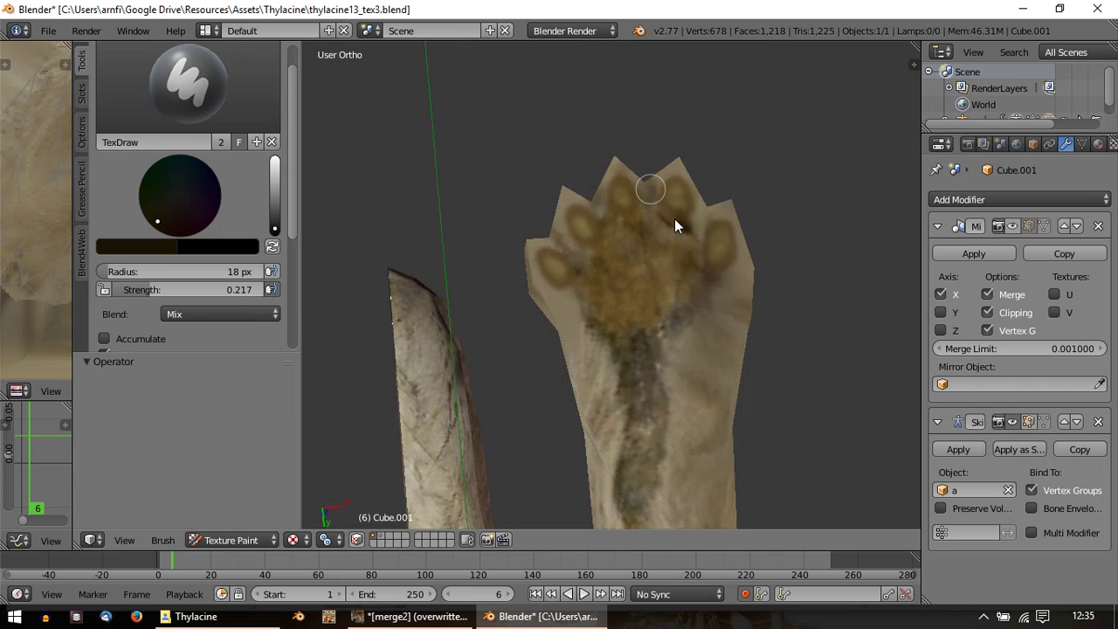
pyautogui.moveTo(622, 228); pyautogui.dragTo(621, 304, button='middle')
pyautogui.scroll(1, 621, 304)
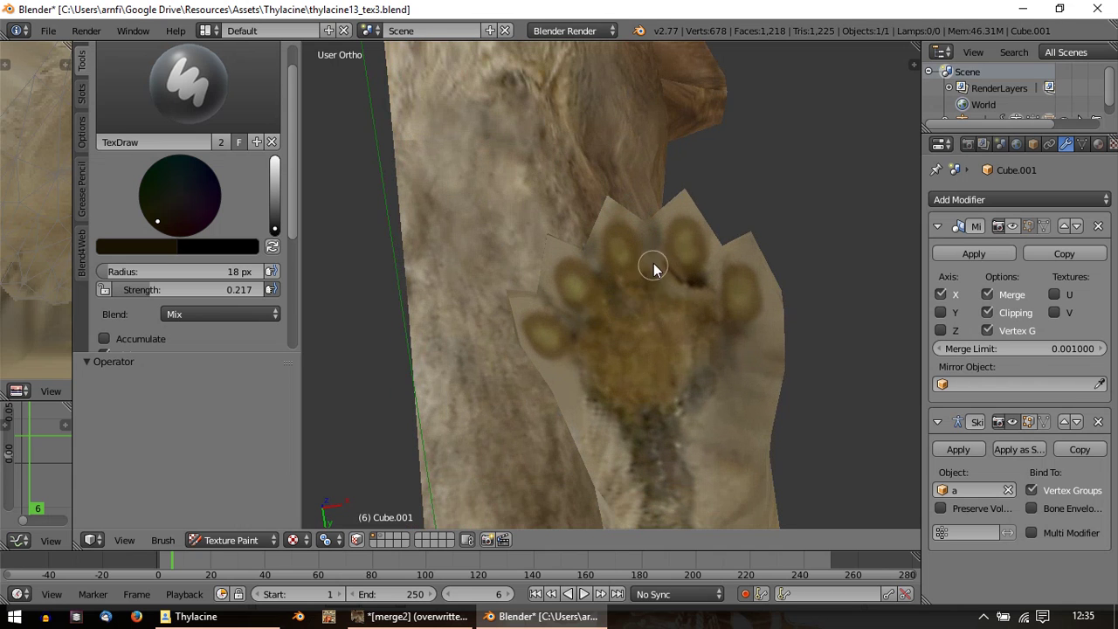
pyautogui.moveTo(654, 267); pyautogui.dragTo(656, 305)
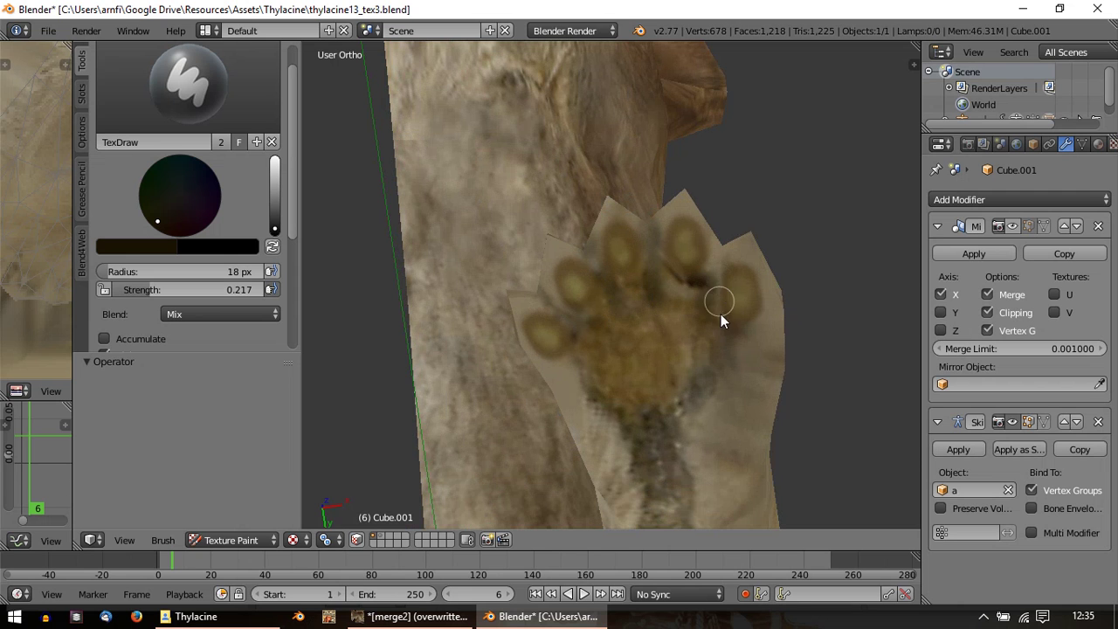
pyautogui.moveTo(759, 322); pyautogui.dragTo(633, 336, button='middle')
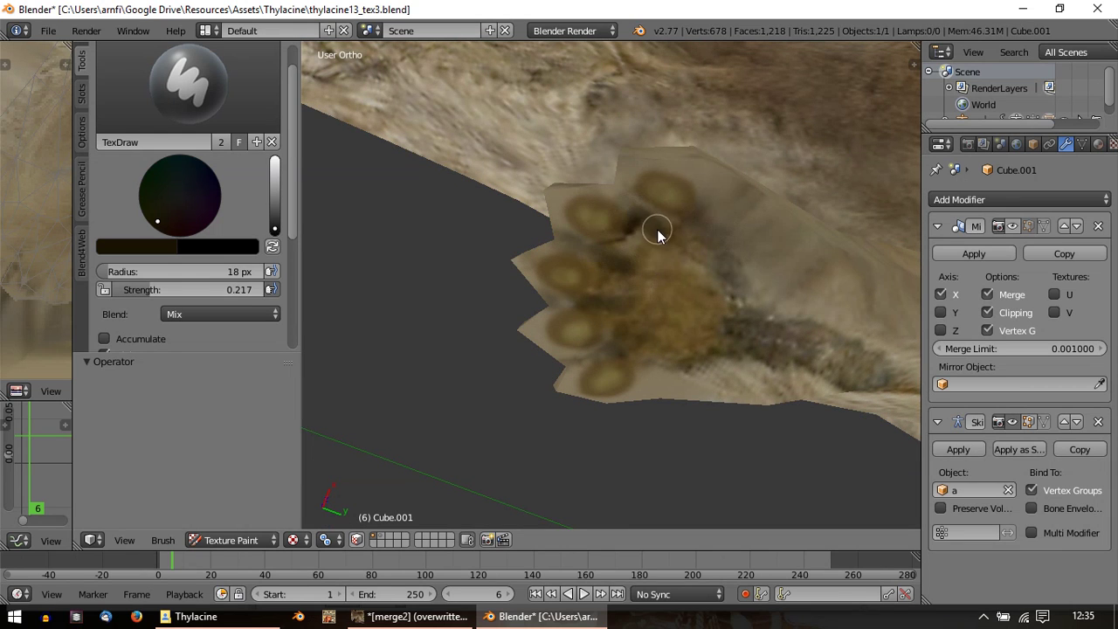
pyautogui.moveTo(634, 207); pyautogui.dragTo(591, 262, button='middle')
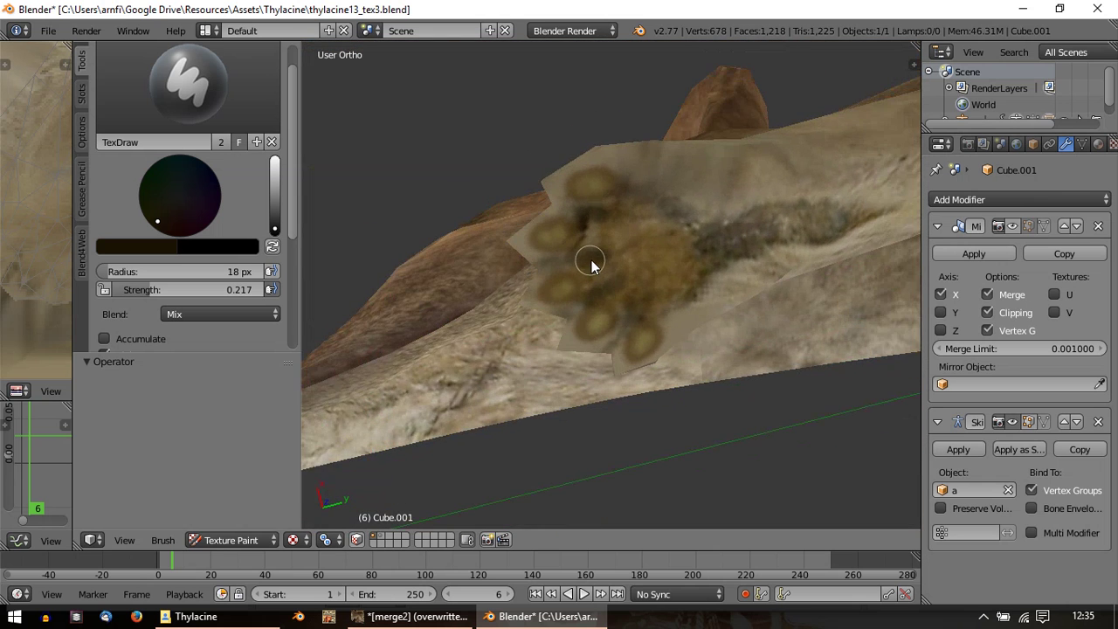
pyautogui.moveTo(588, 214); pyautogui.dragTo(586, 279, button='middle')
pyautogui.click(496, 315)
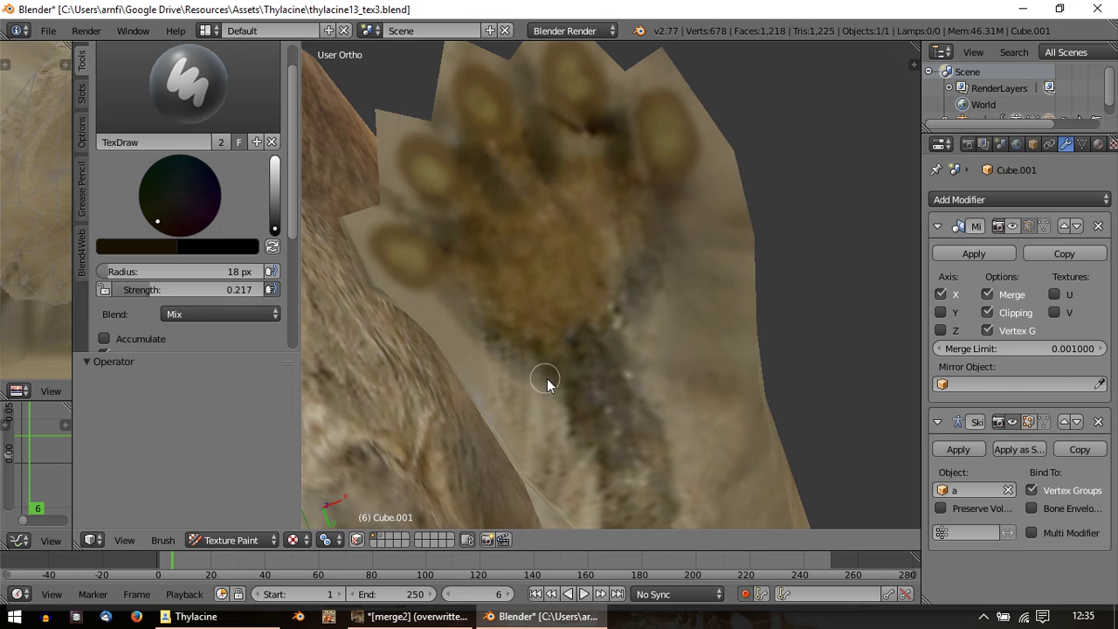
# Step: Paint soft dark strokes down both sides of the central pad, narrowing towards the wrist
pyautogui.moveTo(547, 378); pyautogui.dragTo(479, 344)
pyautogui.moveTo(667, 247)
pyautogui.mouseDown()
pyautogui.moveTo(655, 332)
pyautogui.moveTo(634, 353)
pyautogui.mouseUp()
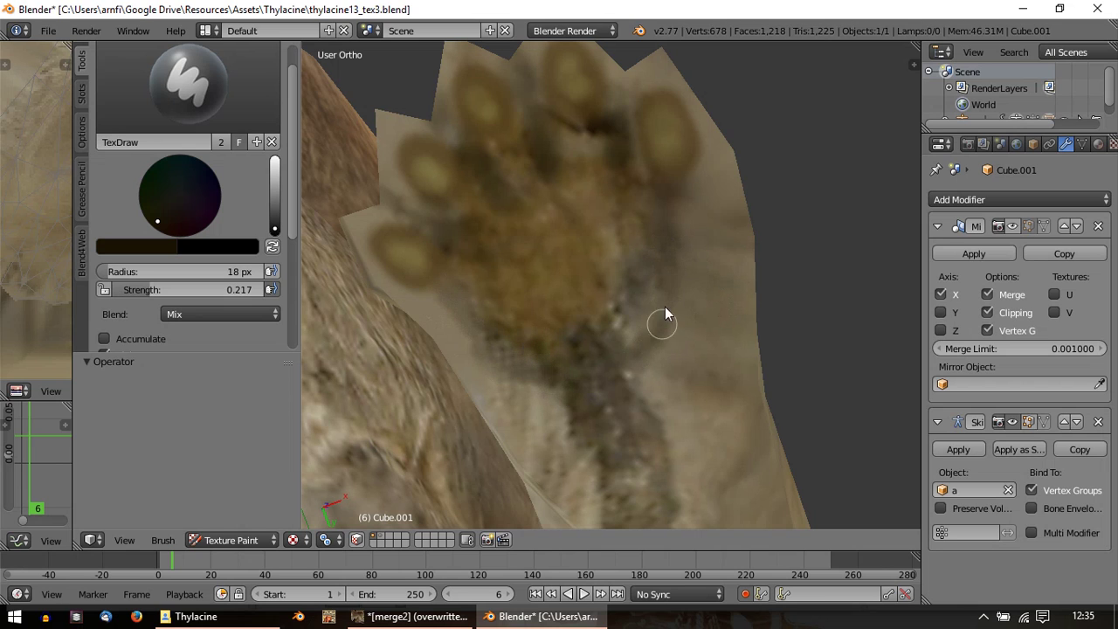
pyautogui.moveTo(676, 222); pyautogui.dragTo(646, 389)
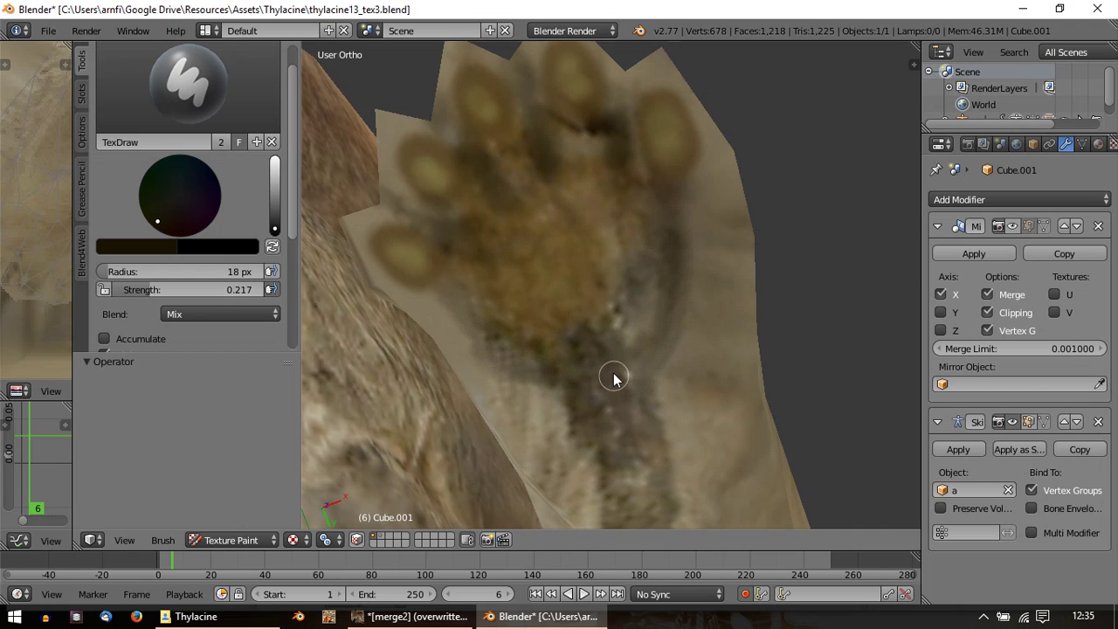
pyautogui.moveTo(611, 379); pyautogui.dragTo(564, 349, button='middle')
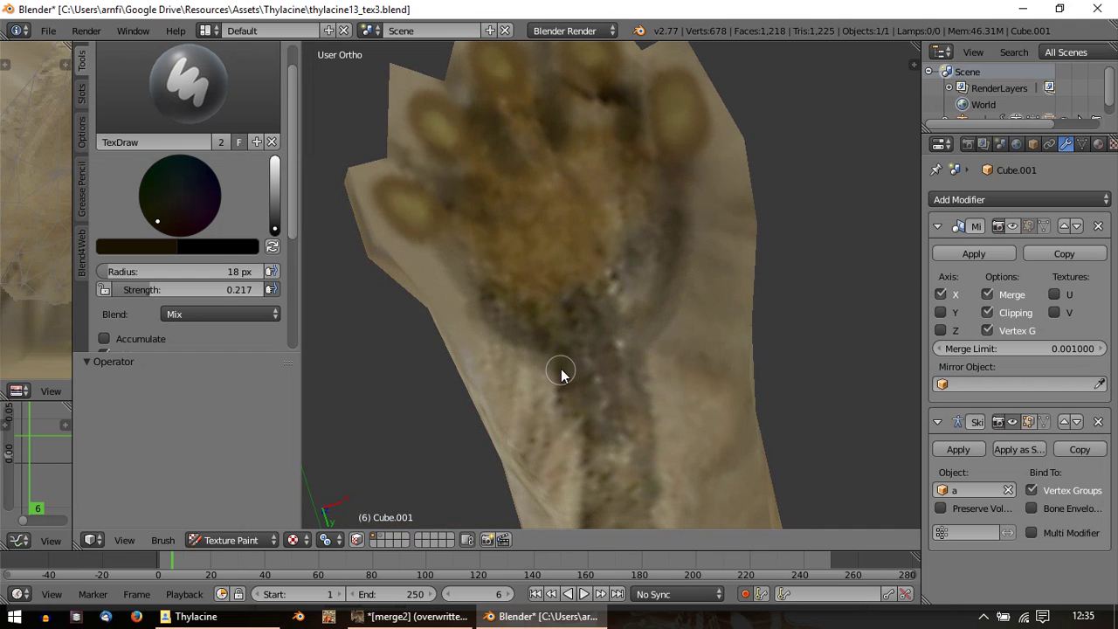
# Step: Raise the brush strength to 0.609 and darken the outlines on both sides of the central pad
pyautogui.moveTo(167, 290); pyautogui.dragTo(409, 289)
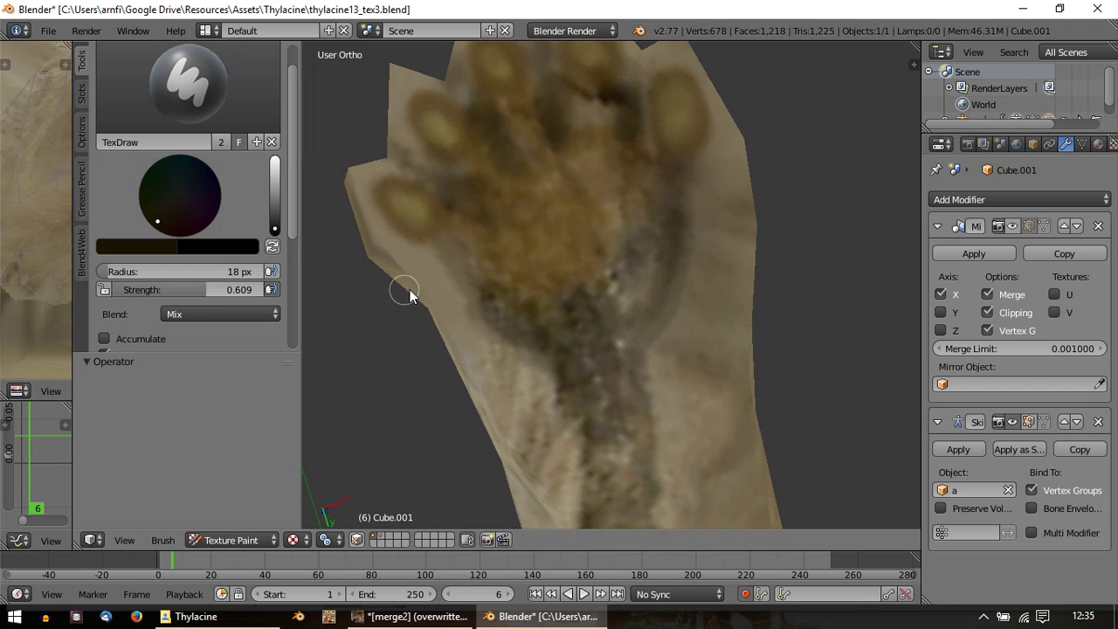
pyautogui.moveTo(492, 316); pyautogui.dragTo(536, 339)
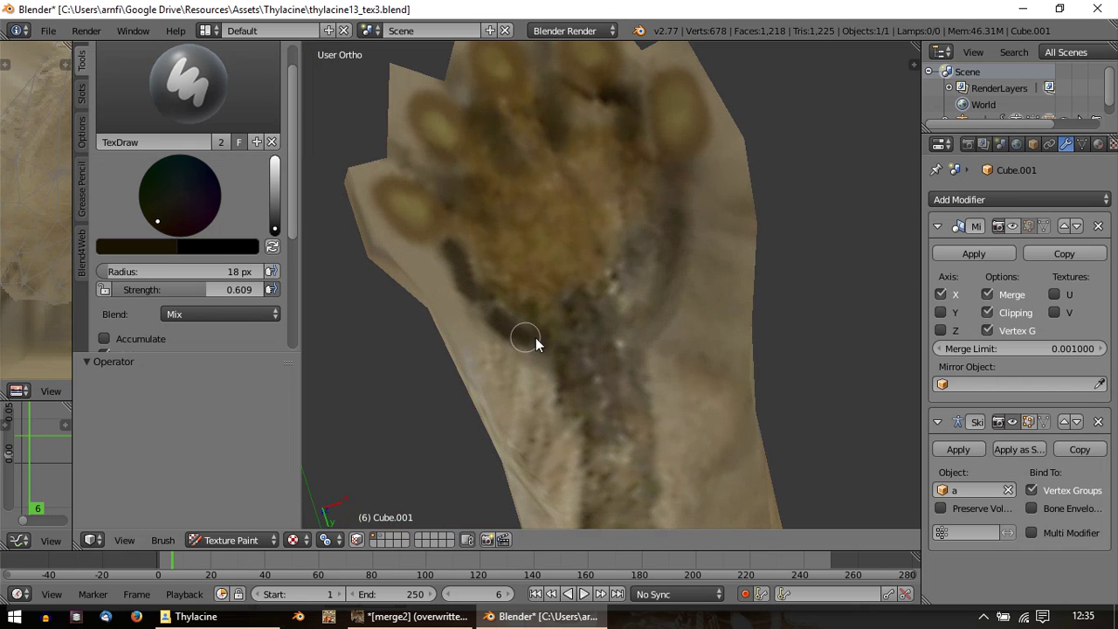
pyautogui.moveTo(679, 173); pyautogui.dragTo(671, 257)
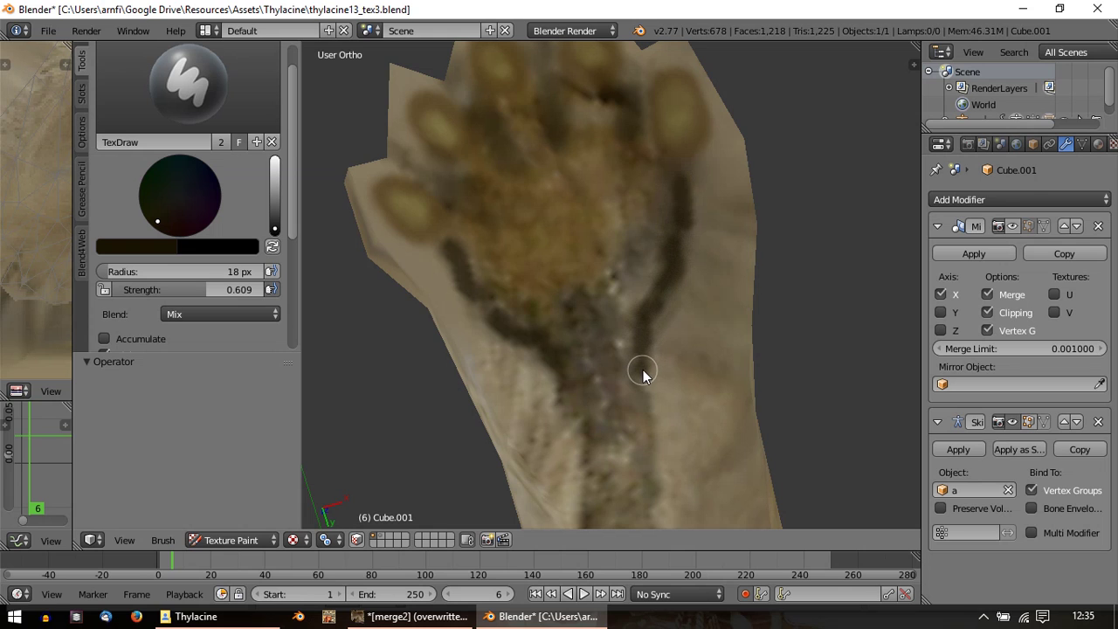
# Step: Change the brush to a reddish brown and paint it inside the dark outlines and below the two outermost toe pads
pyautogui.click(140, 247)
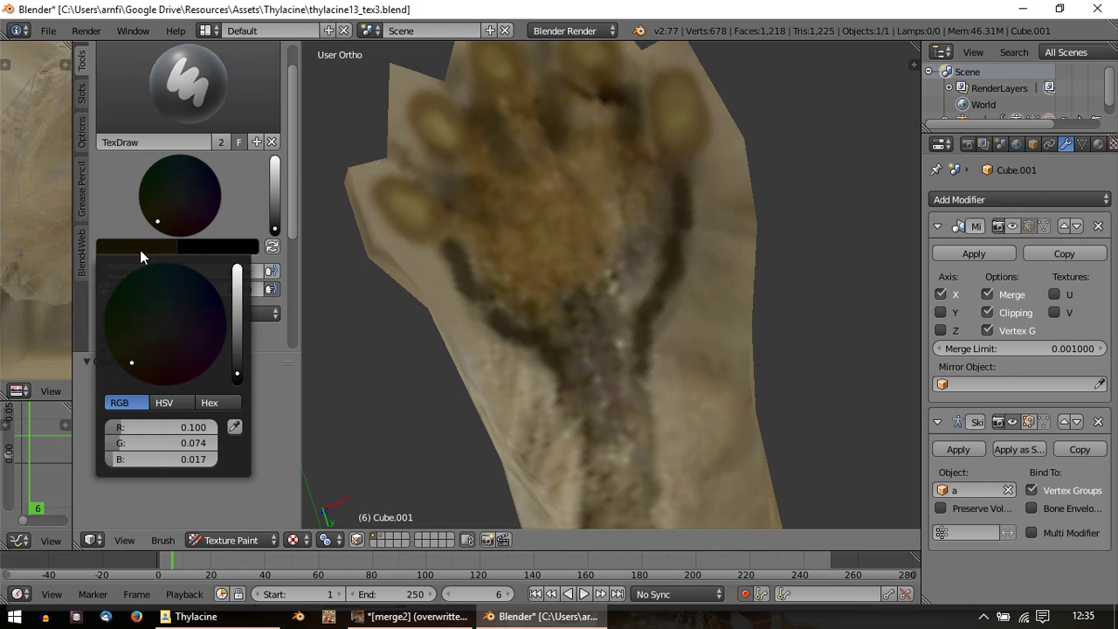
pyautogui.moveTo(139, 361); pyautogui.dragTo(142, 362)
pyautogui.moveTo(237, 350); pyautogui.dragTo(237, 338)
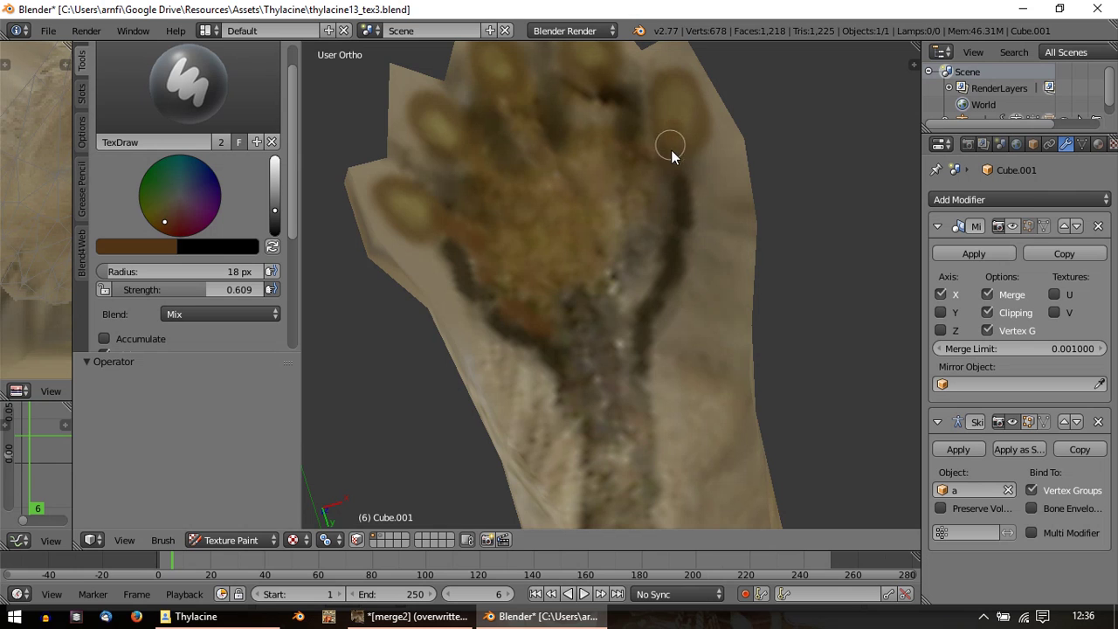
pyautogui.moveTo(624, 224); pyautogui.dragTo(622, 260, button='middle')
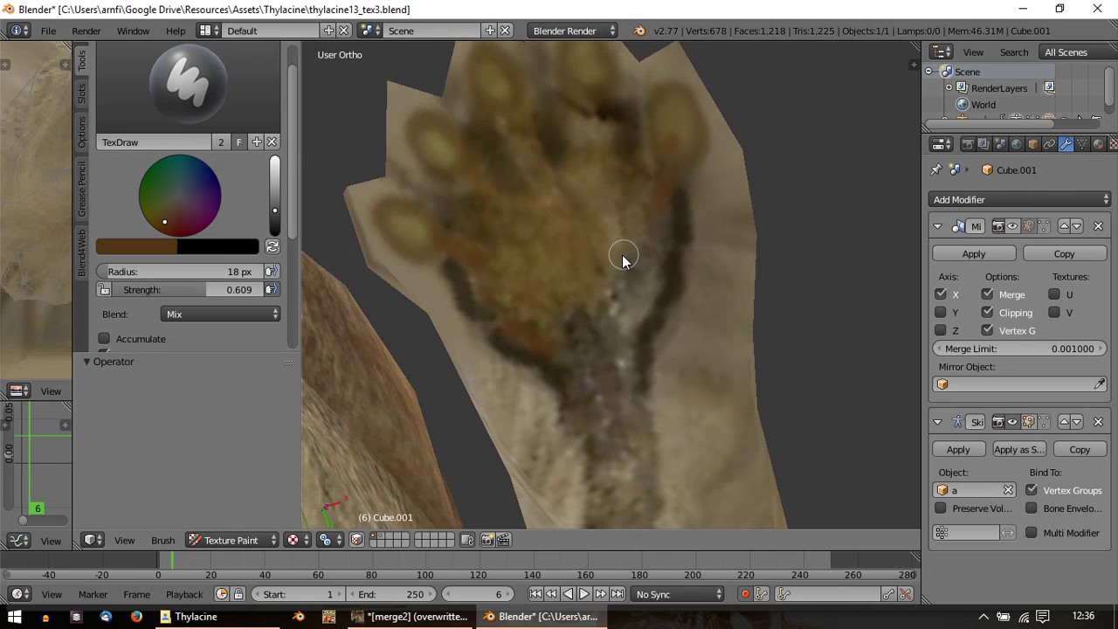
# Step: Change the brush to a yellowish brown (R 0.387, G 0.319, B 0.117) and paint over the grey patches beside the central pad
pyautogui.click(167, 245)
pyautogui.moveTo(143, 363); pyautogui.dragTo(135, 357)
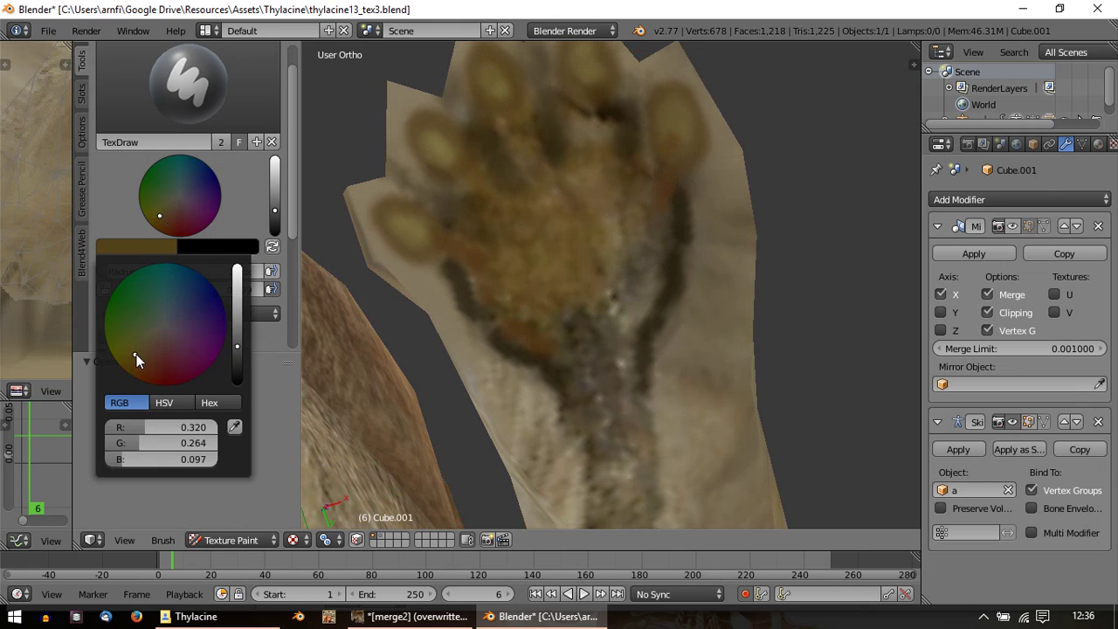
pyautogui.moveTo(235, 336); pyautogui.dragTo(235, 324)
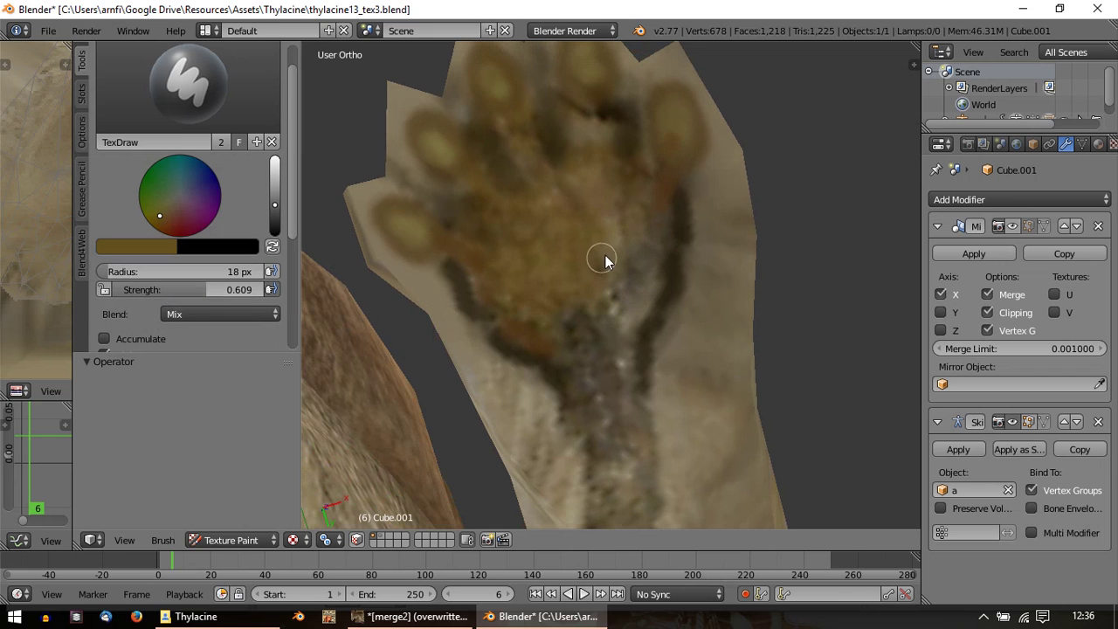
pyautogui.moveTo(606, 256); pyautogui.dragTo(607, 288, button='middle')
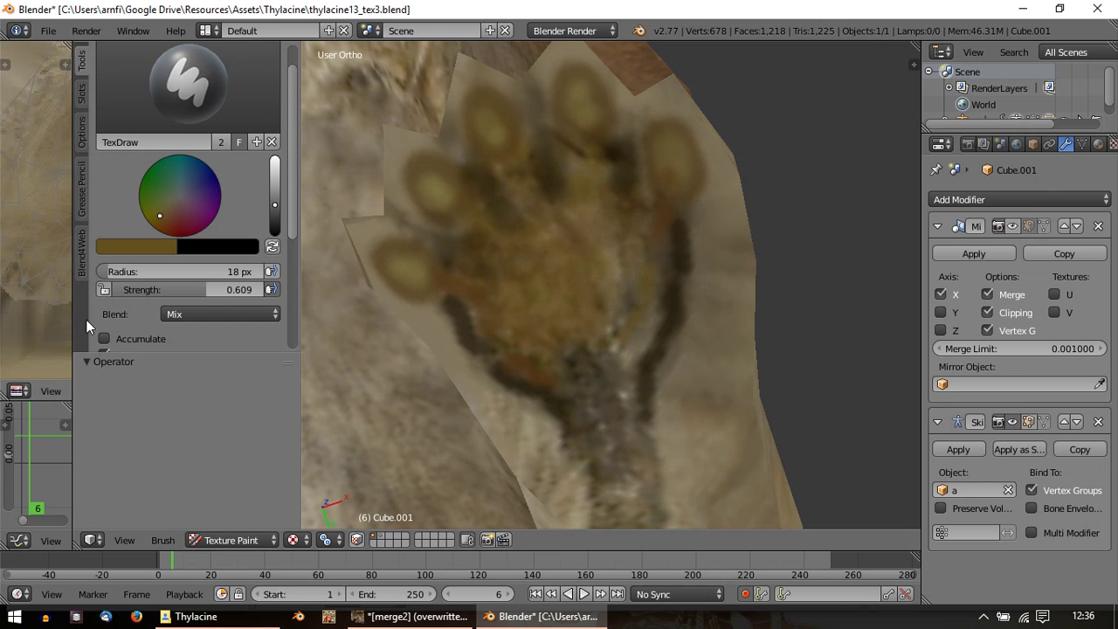
# Step: Set the brush radius to 71 px and strength to 0.189, and blend the yellowish brown over the whole central pad
pyautogui.click(209, 289)
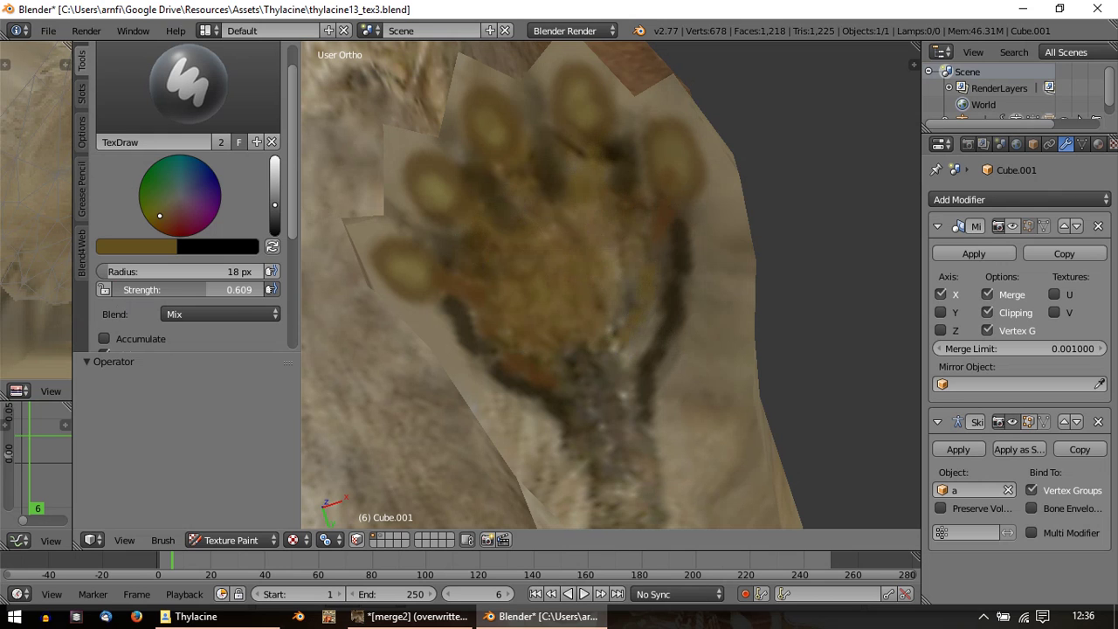
pyautogui.click(209, 385)
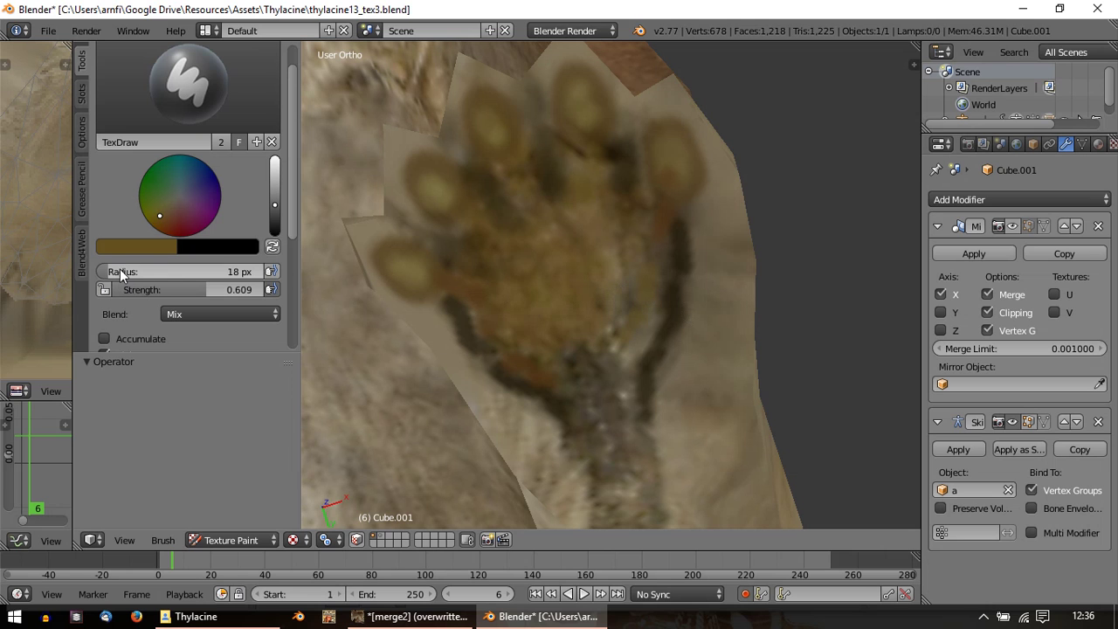
pyautogui.scroll(-1, 135, 270)
pyautogui.scroll(-12, 662, 294)
pyautogui.moveTo(542, 274)
pyautogui.mouseDown(button='middle')
pyautogui.moveTo(534, 285)
pyautogui.moveTo(618, 395)
pyautogui.moveTo(624, 269)
pyautogui.moveTo(548, 259)
pyautogui.mouseUp(button='middle')
pyautogui.scroll(8, 548, 260)
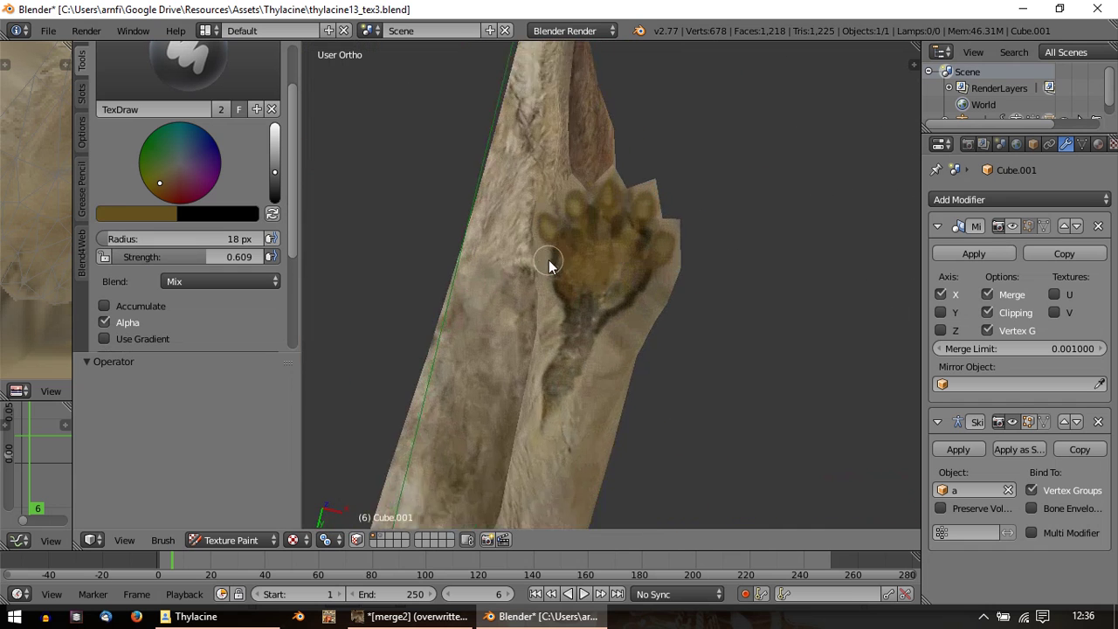
pyautogui.moveTo(410, 263); pyautogui.dragTo(407, 320, button='middle')
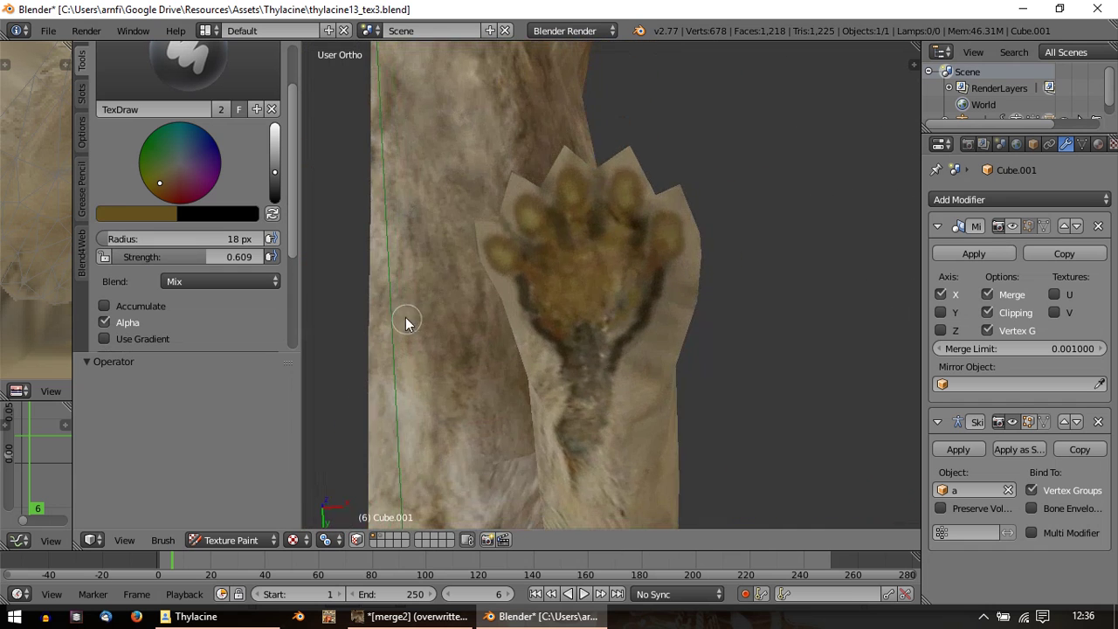
pyautogui.moveTo(159, 239)
pyautogui.mouseDown()
pyautogui.moveTo(176, 239)
pyautogui.moveTo(131, 256)
pyautogui.moveTo(87, 256)
pyautogui.mouseUp()
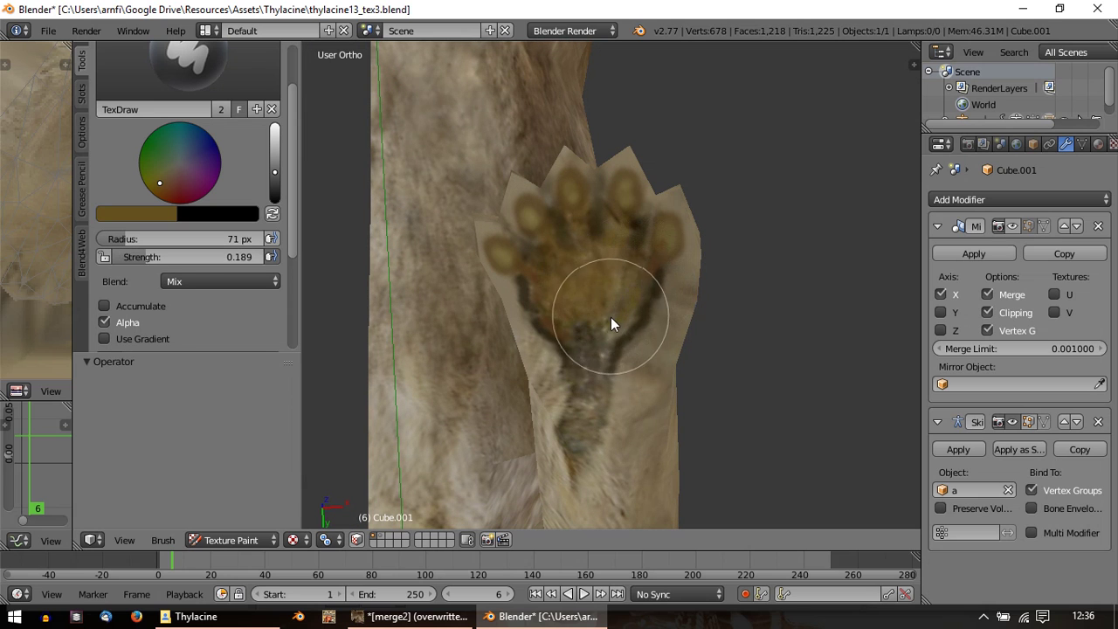
pyautogui.scroll(4, 612, 288)
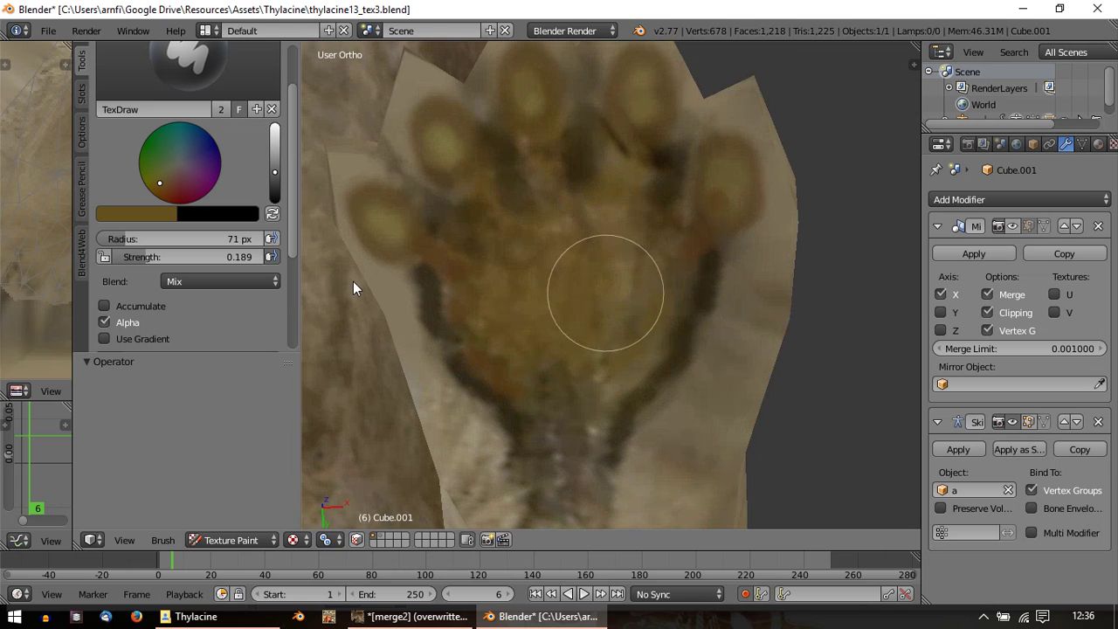
# Step: Darken the brush colour to R 0.187, G 0.154, B 0.056, set strength to 0.092, and shade the central pad's edge beside the dark outline
pyautogui.click(147, 214)
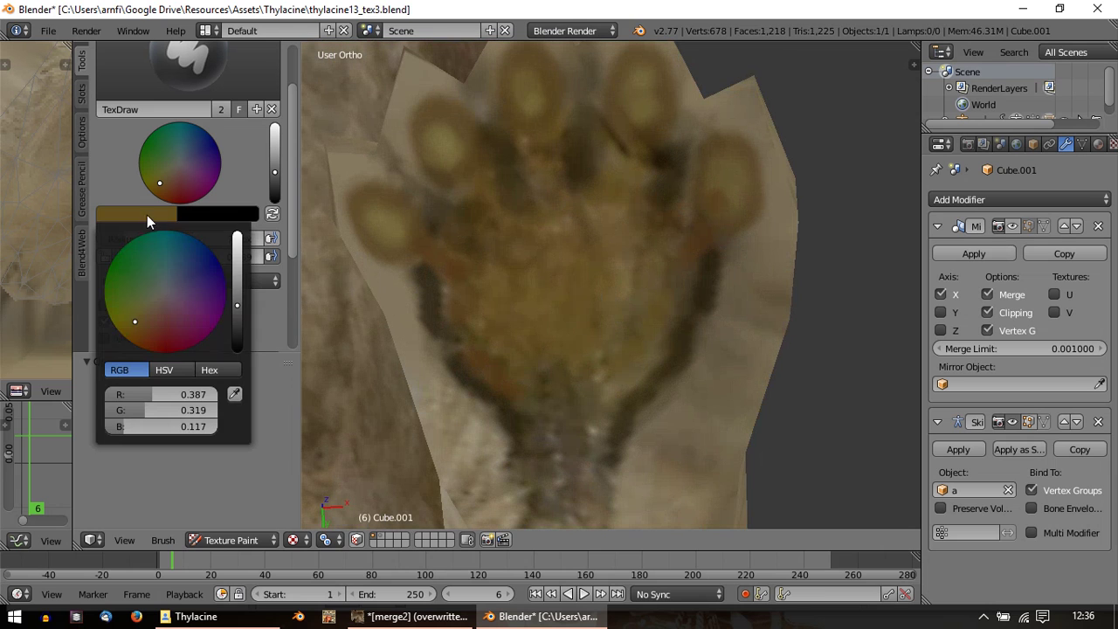
pyautogui.moveTo(237, 305)
pyautogui.mouseDown()
pyautogui.moveTo(239, 339)
pyautogui.moveTo(239, 323)
pyautogui.mouseUp()
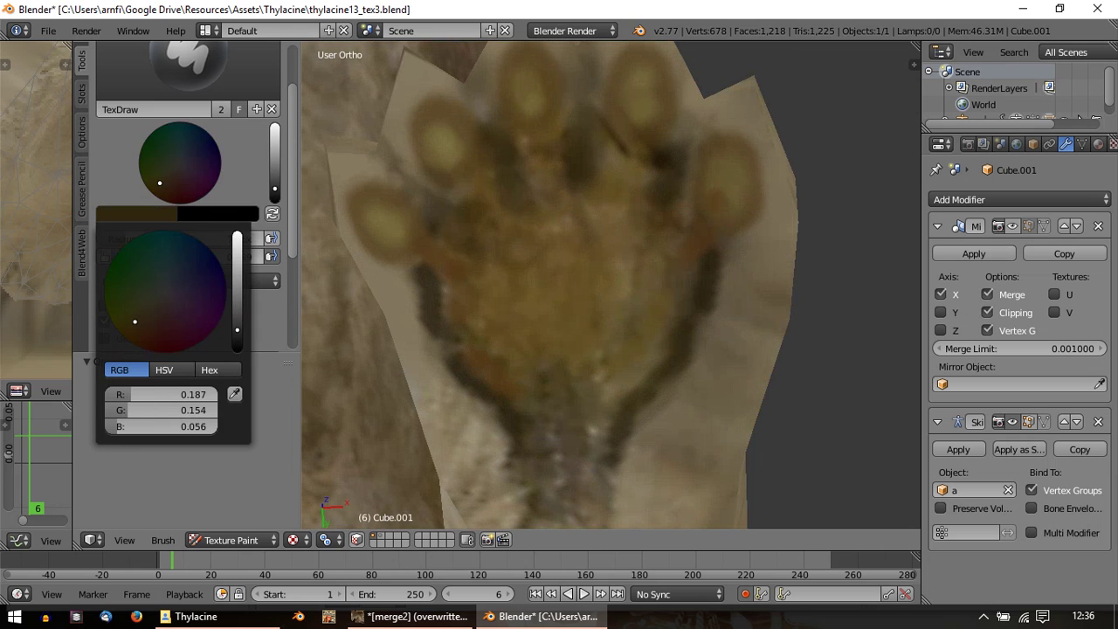
pyautogui.moveTo(142, 257); pyautogui.dragTo(126, 257)
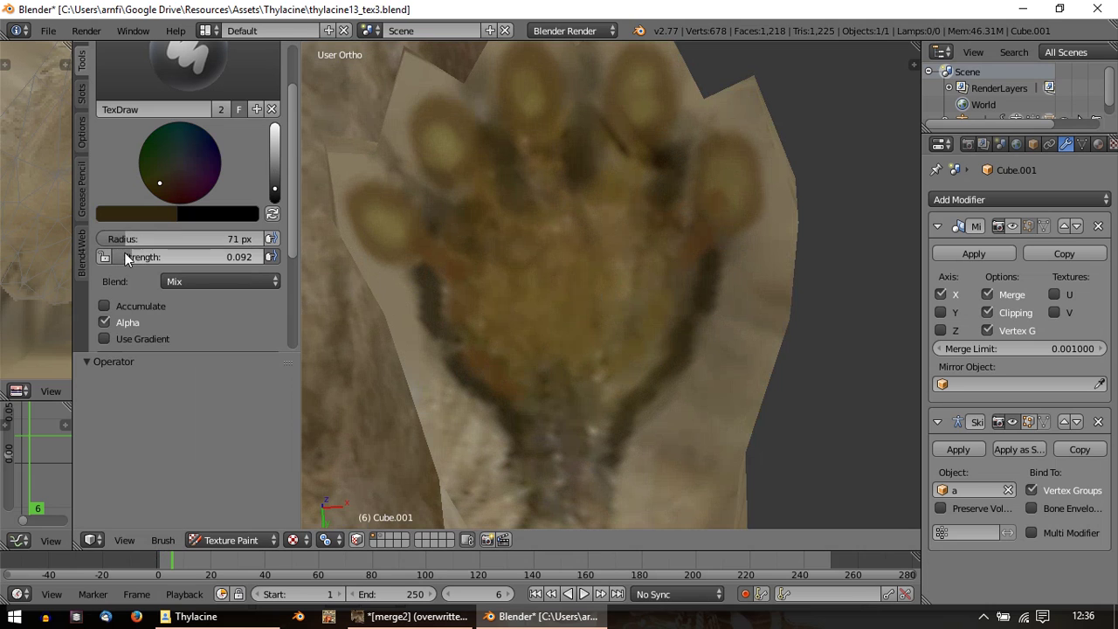
pyautogui.click(122, 239)
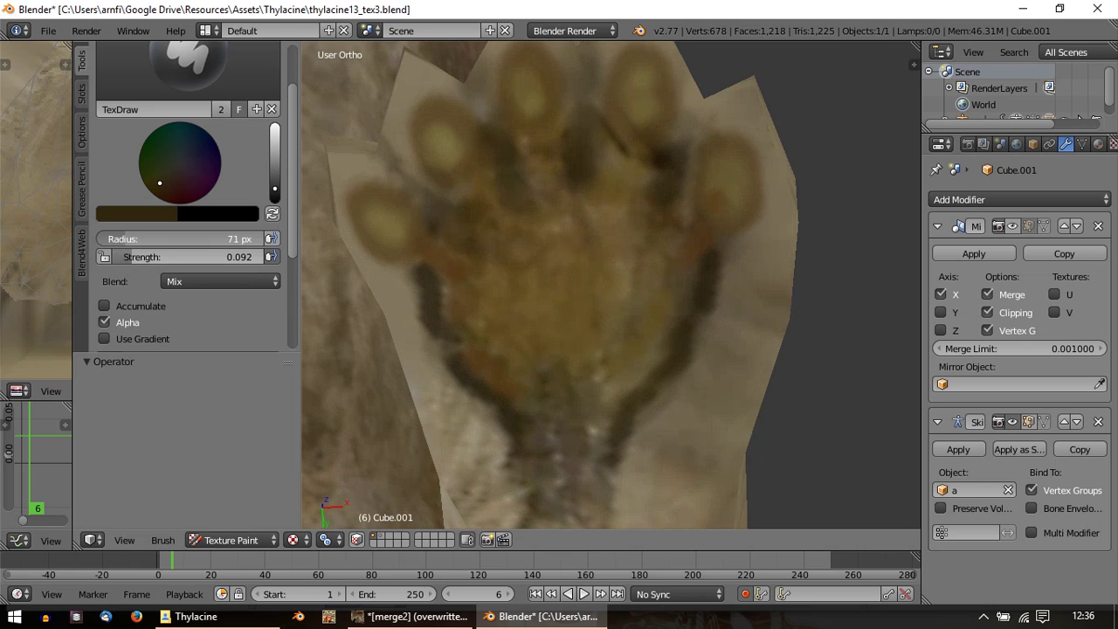
pyautogui.click(157, 418)
pyautogui.moveTo(660, 287)
pyautogui.mouseDown()
pyautogui.moveTo(654, 345)
pyautogui.moveTo(662, 339)
pyautogui.moveTo(633, 369)
pyautogui.moveTo(584, 384)
pyautogui.mouseUp()
# Step: Set the brush radius to 35 px and strength to 0.273, and deepen the shading around the central pad's rim and toe crease
pyautogui.moveTo(122, 240)
pyautogui.mouseDown()
pyautogui.moveTo(111, 241)
pyautogui.moveTo(135, 257)
pyautogui.moveTo(320, 248)
pyautogui.mouseUp()
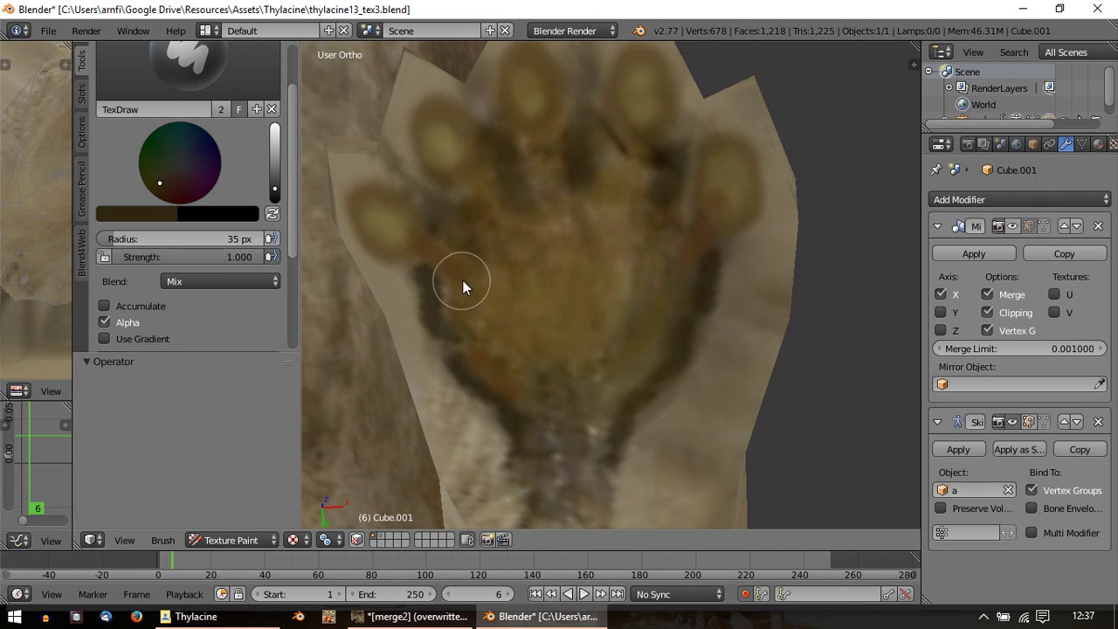
pyautogui.moveTo(463, 280)
pyautogui.mouseDown()
pyautogui.moveTo(443, 305)
pyautogui.moveTo(451, 352)
pyautogui.mouseUp()
pyautogui.hotkey('ctrl', 'z')
pyautogui.moveTo(168, 256)
pyautogui.mouseDown()
pyautogui.moveTo(52, 257)
pyautogui.moveTo(159, 256)
pyautogui.mouseUp()
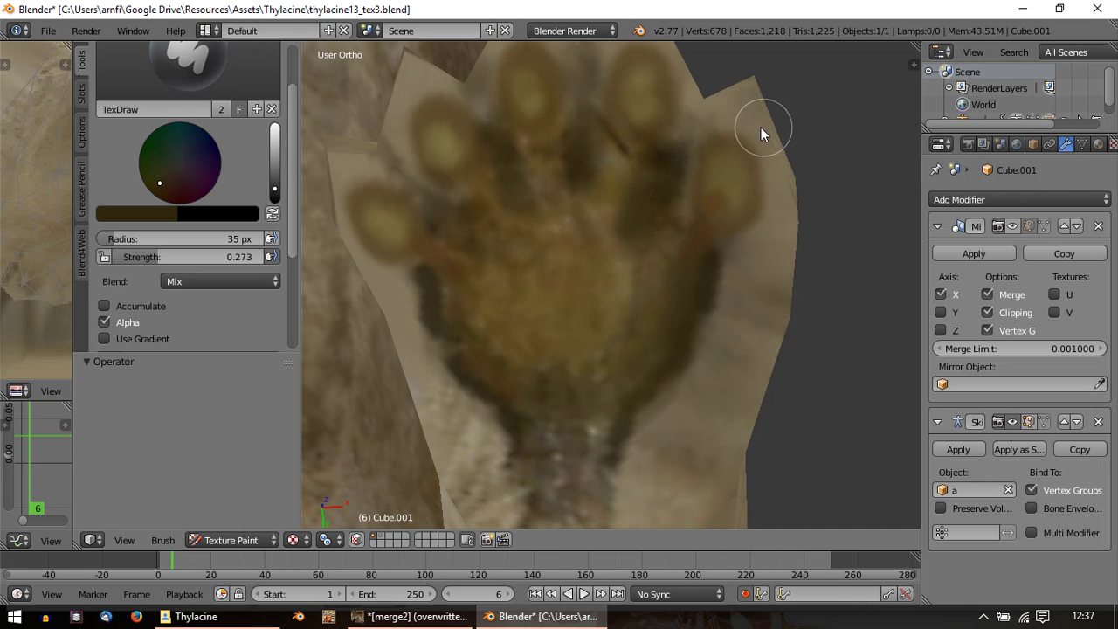
# Step: Darken the brush colour to R 0.100, G 0.083, B 0.030 and deepen the creases between the toe pads
pyautogui.moveTo(737, 121); pyautogui.dragTo(686, 338, button='middle')
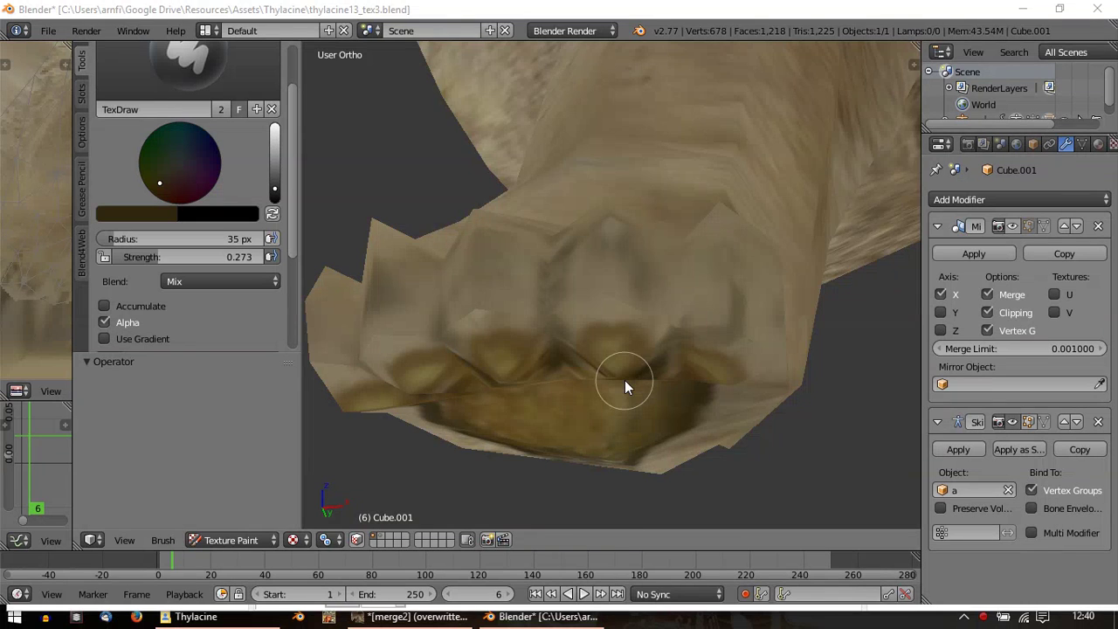
pyautogui.moveTo(624, 379); pyautogui.dragTo(608, 256, button='middle')
pyautogui.scroll(-1, 606, 254)
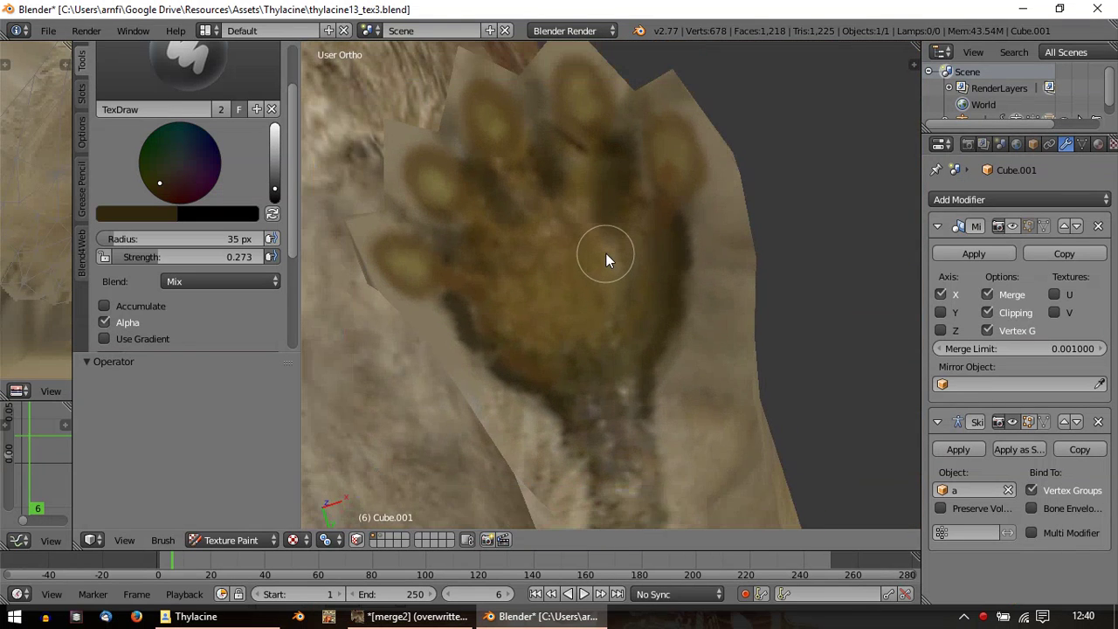
pyautogui.scroll(2, 515, 244)
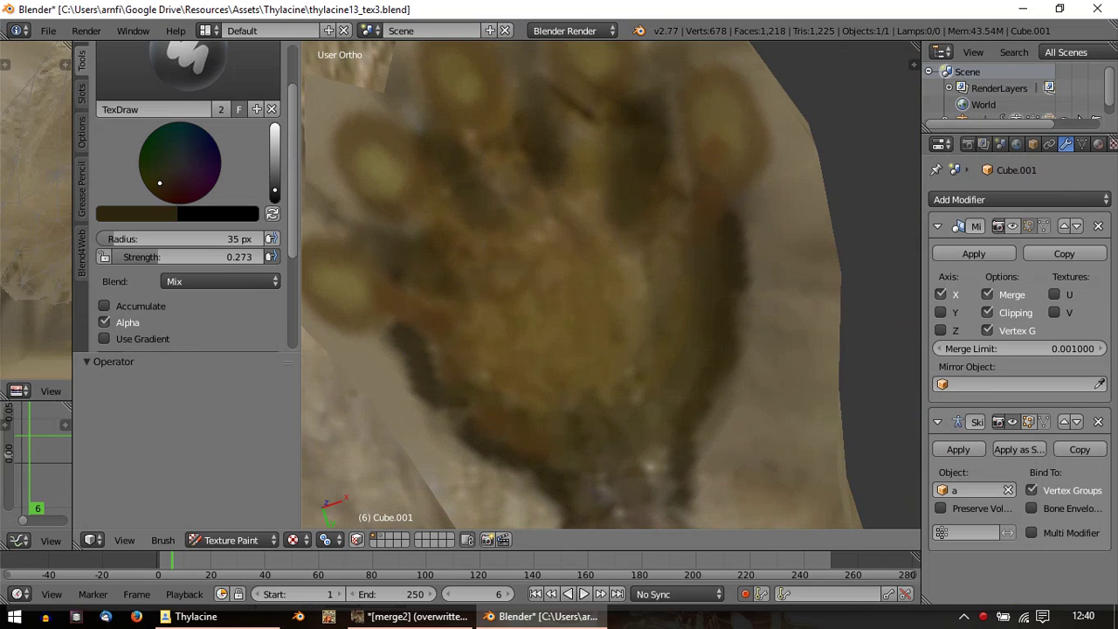
pyautogui.moveTo(275, 188); pyautogui.dragTo(275, 194)
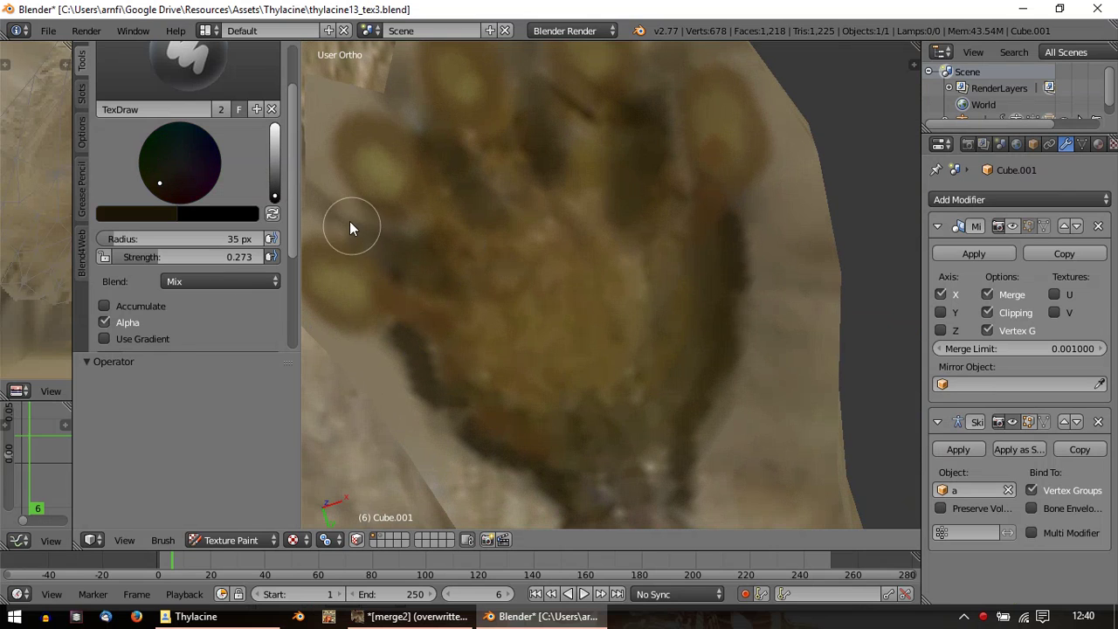
pyautogui.keyDown('shift'); pyautogui.moveTo(448, 271); pyautogui.dragTo(583, 312, button='middle'); pyautogui.keyUp('shift')
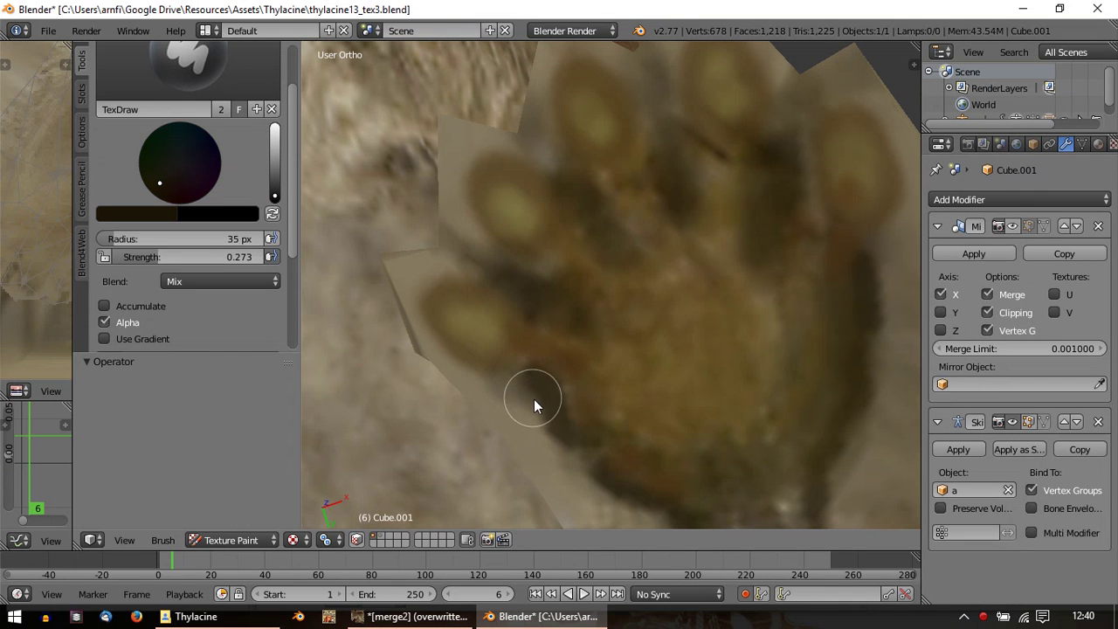
# Step: Paint a new dark outline outside the central pad's existing edge, curving from the outermost toe pad down to the wrist
pyautogui.scroll(-8, 517, 367)
pyautogui.moveTo(522, 354)
pyautogui.mouseDown(button='middle')
pyautogui.moveTo(539, 299)
pyautogui.moveTo(415, 247)
pyautogui.moveTo(414, 367)
pyautogui.moveTo(661, 249)
pyautogui.moveTo(666, 297)
pyautogui.moveTo(743, 260)
pyautogui.moveTo(680, 192)
pyautogui.moveTo(626, 231)
pyautogui.mouseUp(button='middle')
pyautogui.press('Tab')
pyautogui.press('Tab')
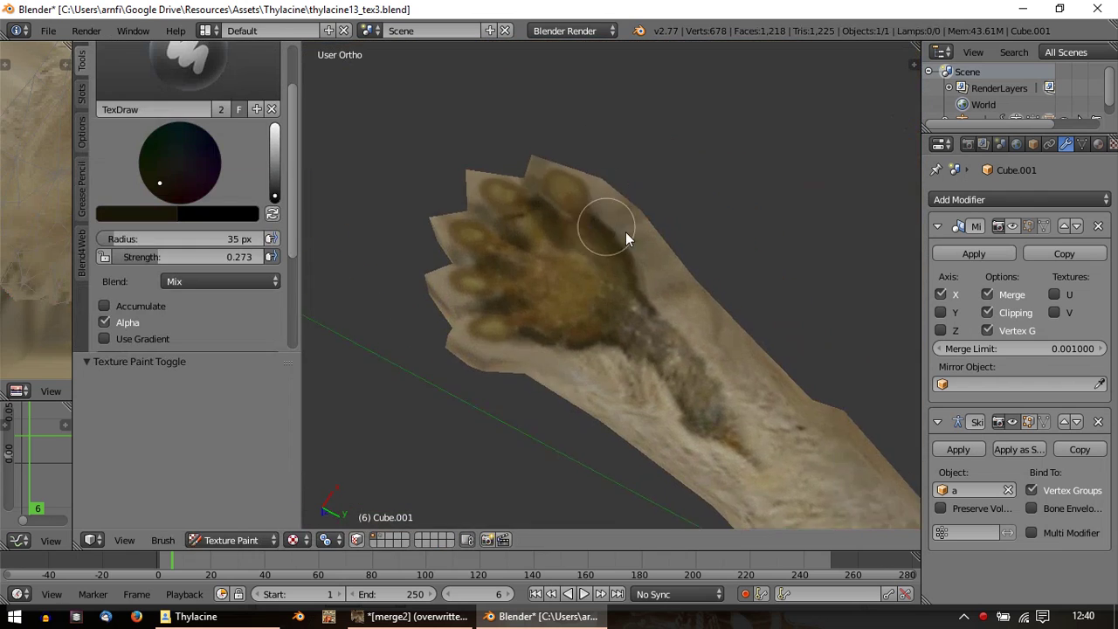
pyautogui.scroll(6, 625, 232)
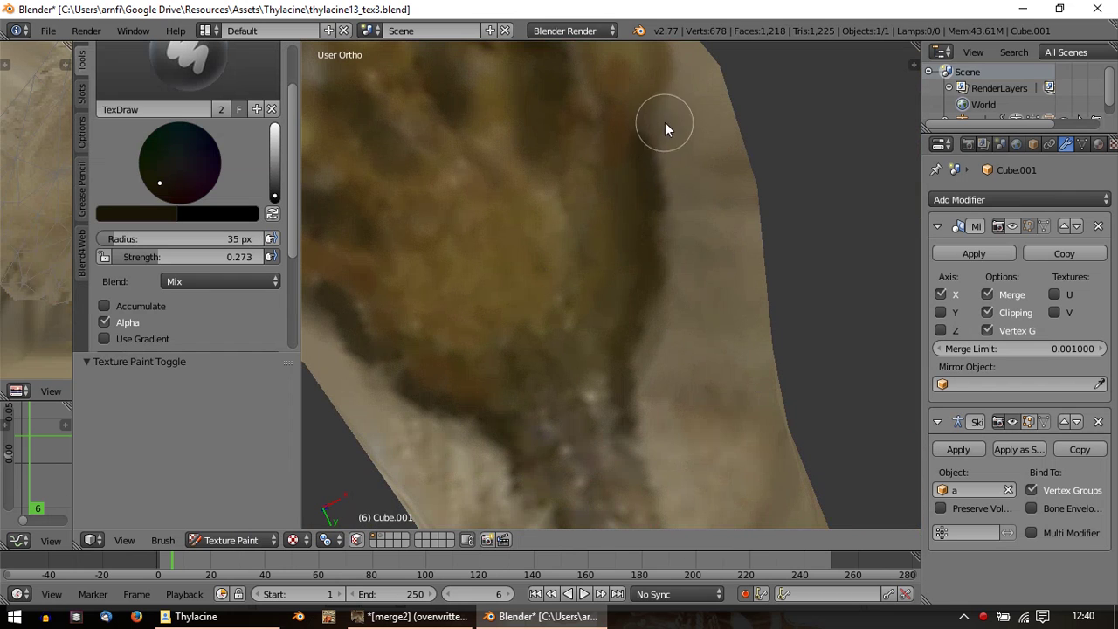
pyautogui.moveTo(694, 243)
pyautogui.mouseDown()
pyautogui.moveTo(657, 386)
pyautogui.moveTo(696, 207)
pyautogui.moveTo(674, 140)
pyautogui.moveTo(688, 327)
pyautogui.moveTo(647, 404)
pyautogui.mouseUp()
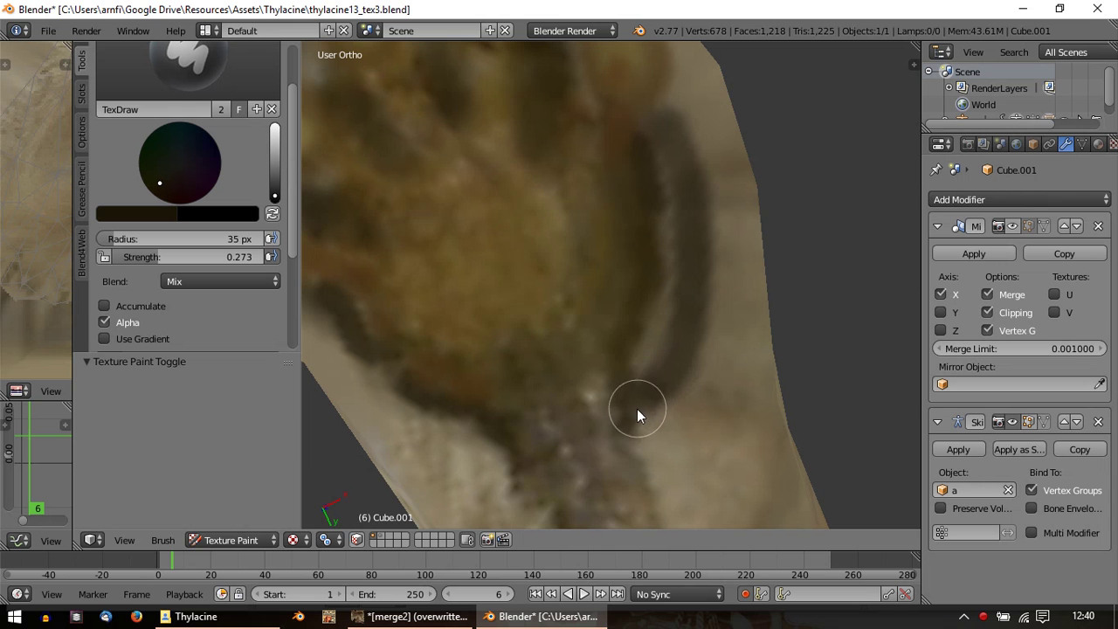
# Step: Fill the gap between the central pad and the new outline with yellowish brown, and shade its outer edge with a darker brown
pyautogui.scroll(-7, 652, 349)
pyautogui.moveTo(652, 340); pyautogui.dragTo(681, 306, button='middle')
pyautogui.scroll(3, 681, 307)
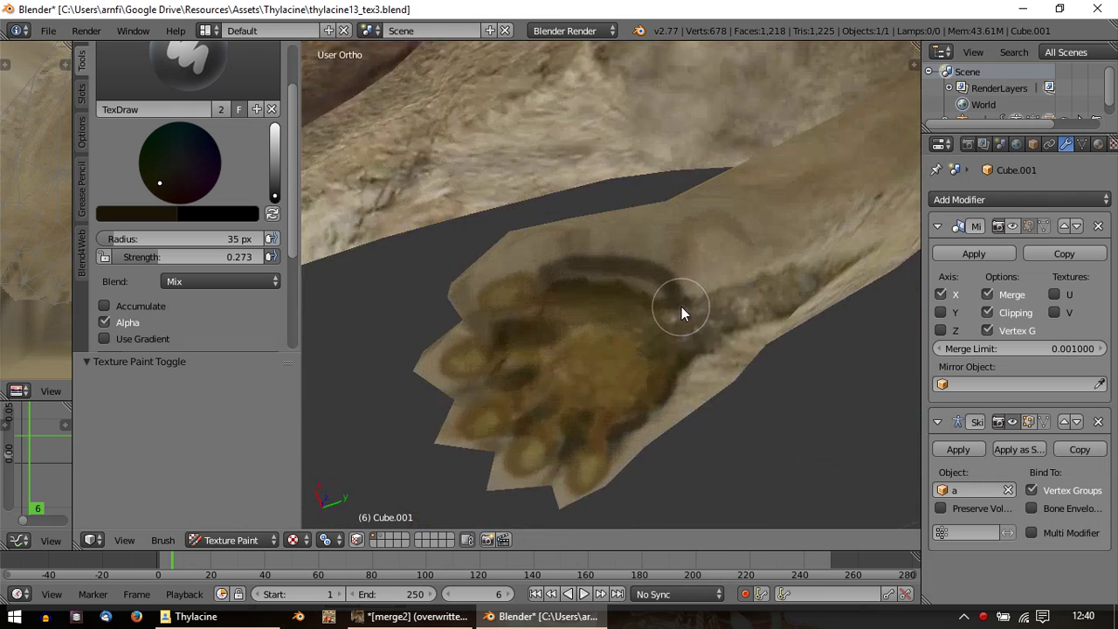
pyautogui.scroll(2, 681, 307)
pyautogui.click(245, 213)
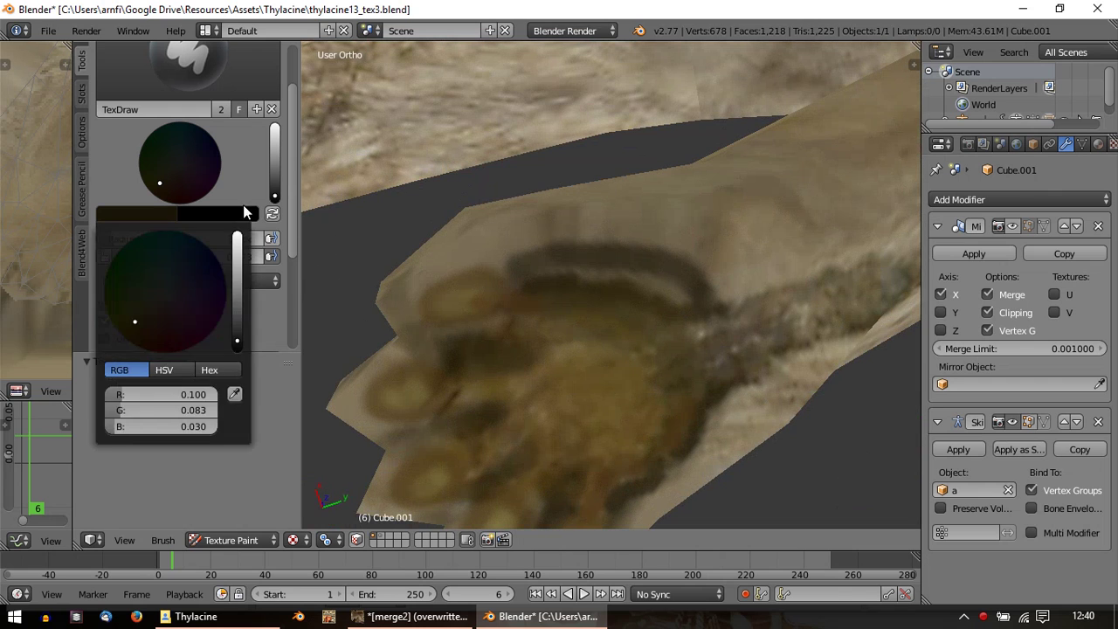
pyautogui.moveTo(274, 196); pyautogui.dragTo(274, 178)
pyautogui.moveTo(595, 291)
pyautogui.mouseDown()
pyautogui.moveTo(676, 306)
pyautogui.moveTo(642, 291)
pyautogui.mouseUp()
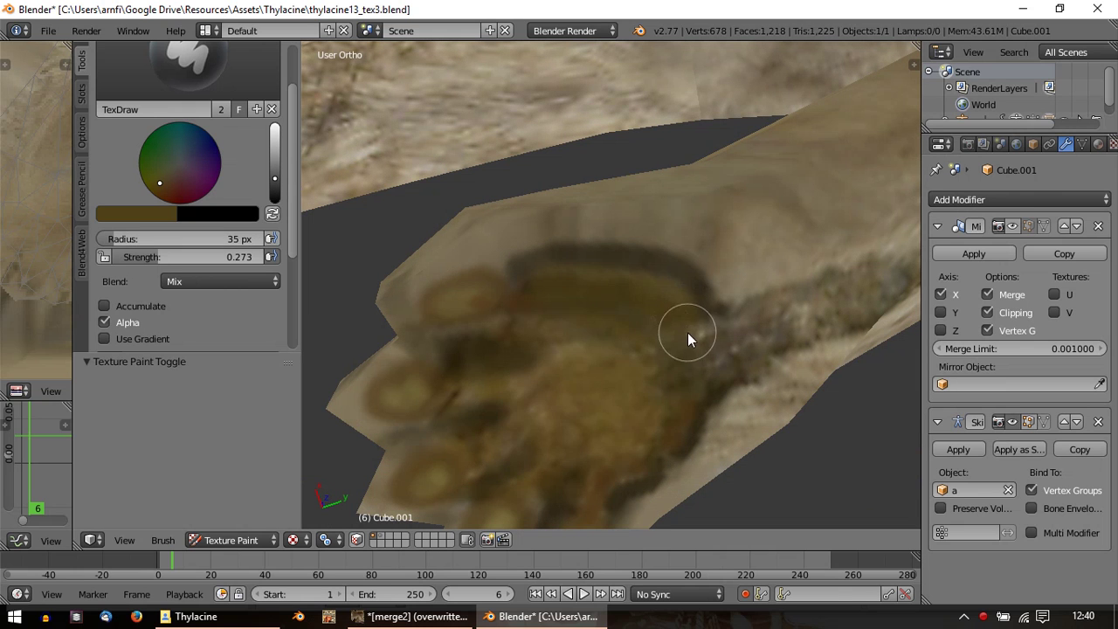
pyautogui.moveTo(556, 288); pyautogui.dragTo(691, 293)
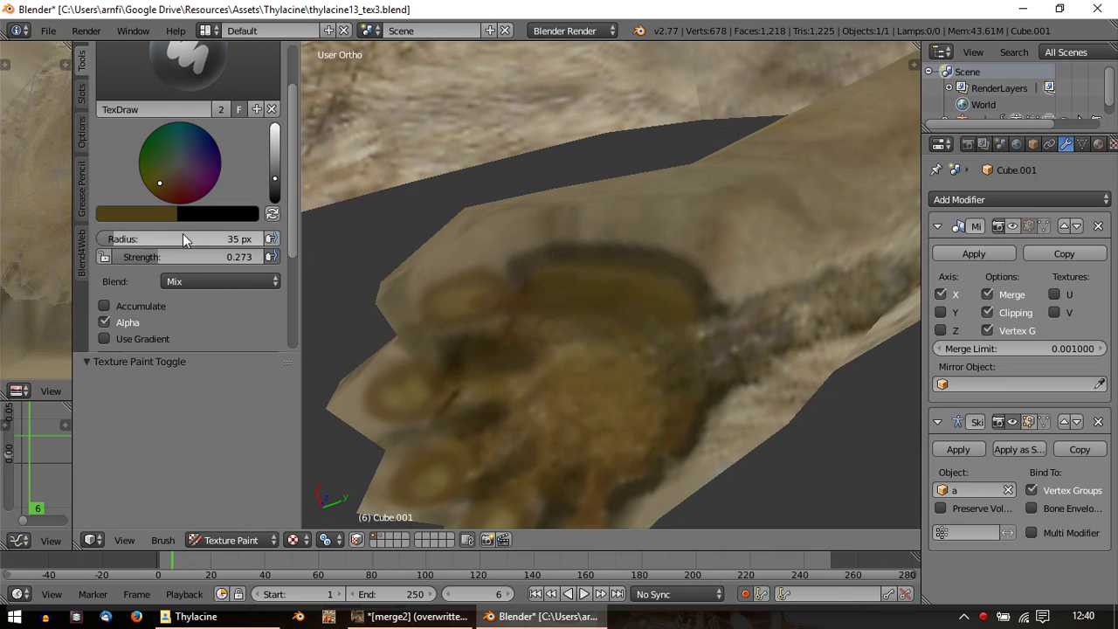
pyautogui.moveTo(278, 192); pyautogui.dragTo(274, 190)
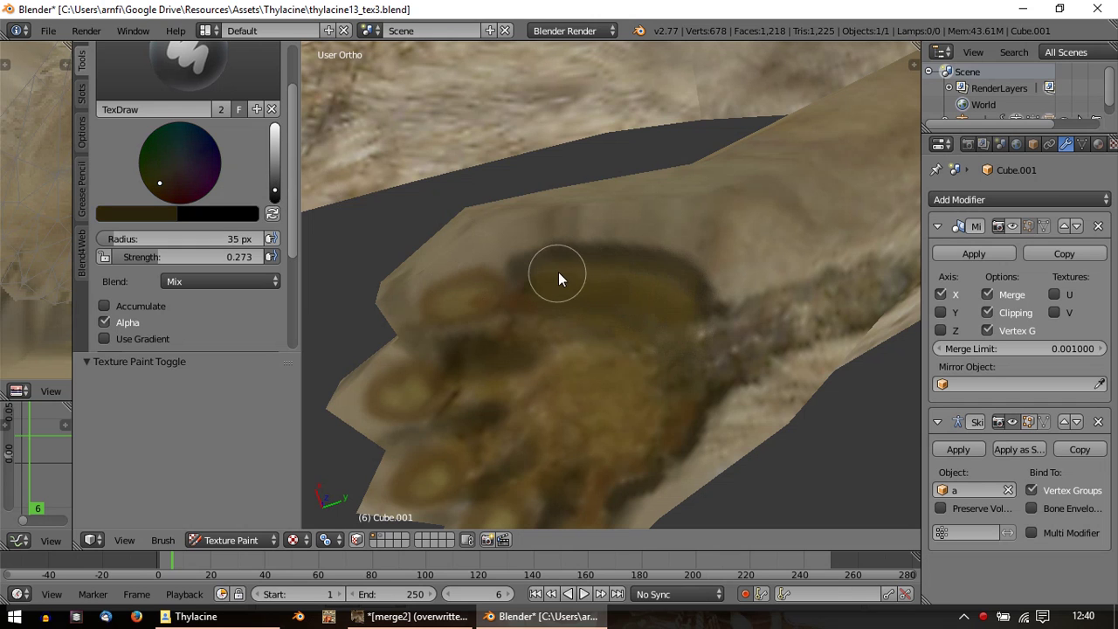
pyautogui.moveTo(558, 272)
pyautogui.mouseDown()
pyautogui.moveTo(673, 295)
pyautogui.moveTo(582, 275)
pyautogui.mouseUp()
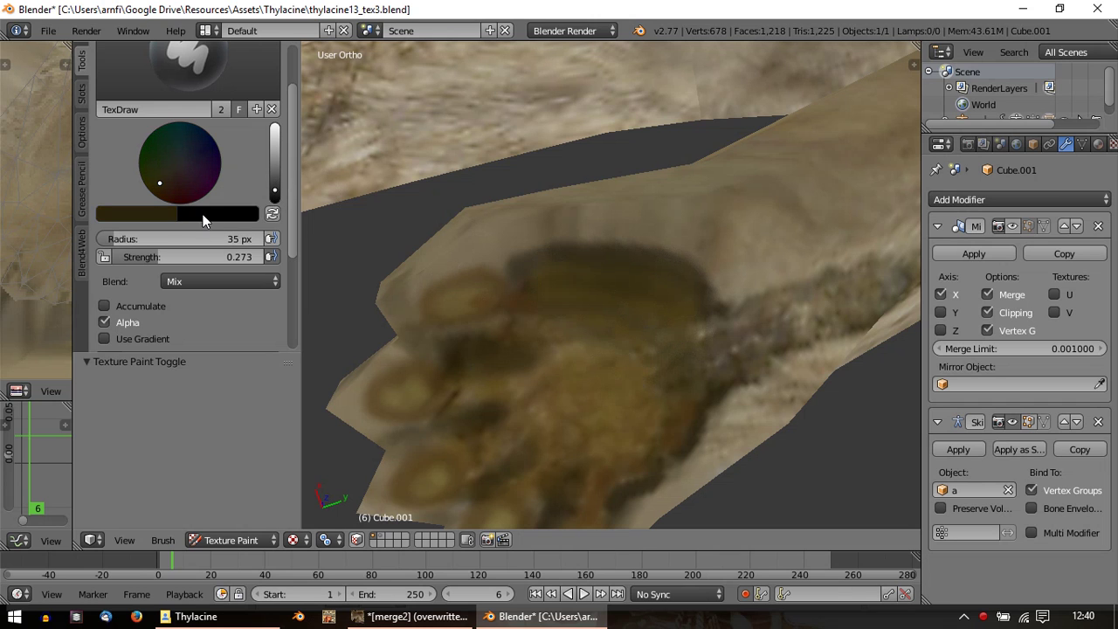
# Step: Change the brush to R 0.500, G 0.471, B 0.257, lower the strength to 0.182, and paint soft highlights over the widened pad area
pyautogui.moveTo(275, 190); pyautogui.dragTo(274, 163)
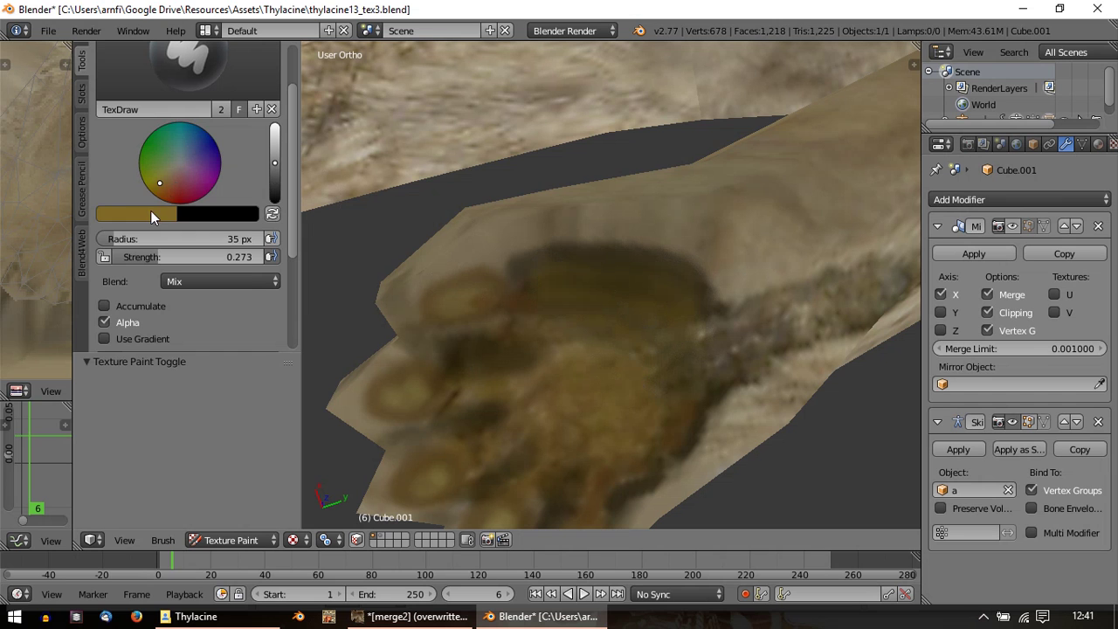
pyautogui.click(150, 210)
pyautogui.click(142, 307)
pyautogui.scroll(4, 631, 300)
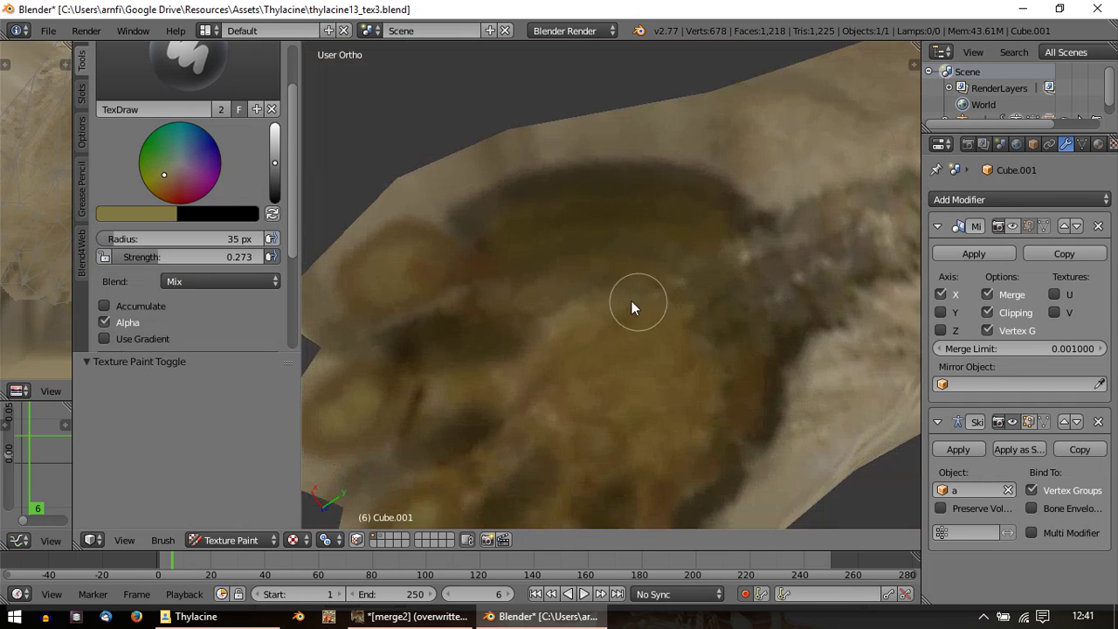
pyautogui.scroll(-2, 555, 265)
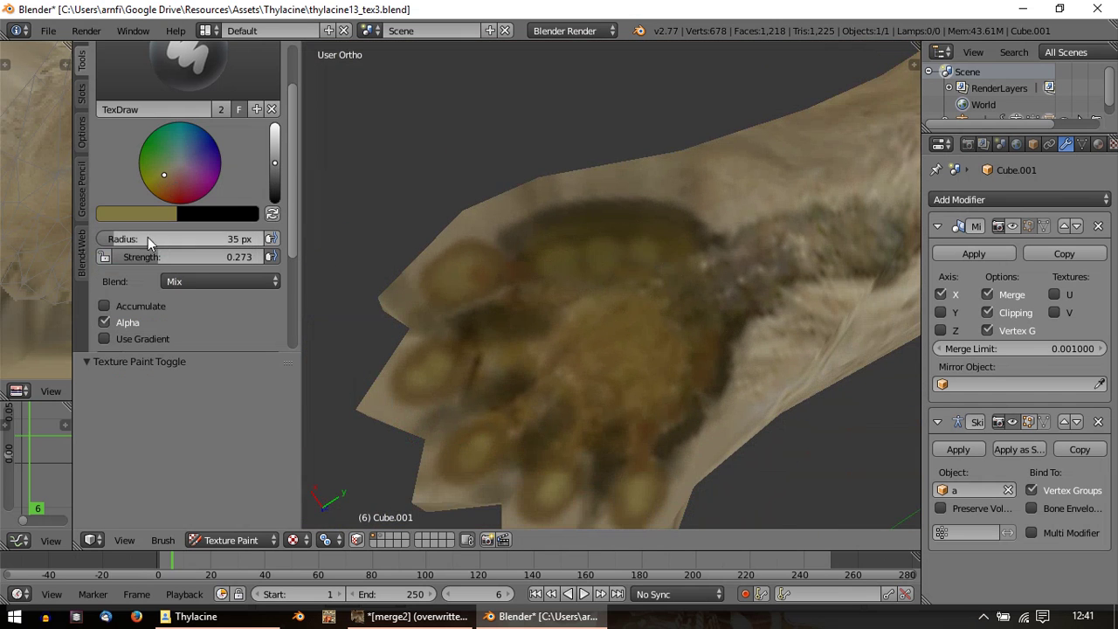
pyautogui.moveTo(149, 257); pyautogui.dragTo(127, 256)
pyautogui.moveTo(559, 255)
pyautogui.mouseDown()
pyautogui.moveTo(654, 253)
pyautogui.moveTo(624, 283)
pyautogui.moveTo(580, 283)
pyautogui.mouseUp()
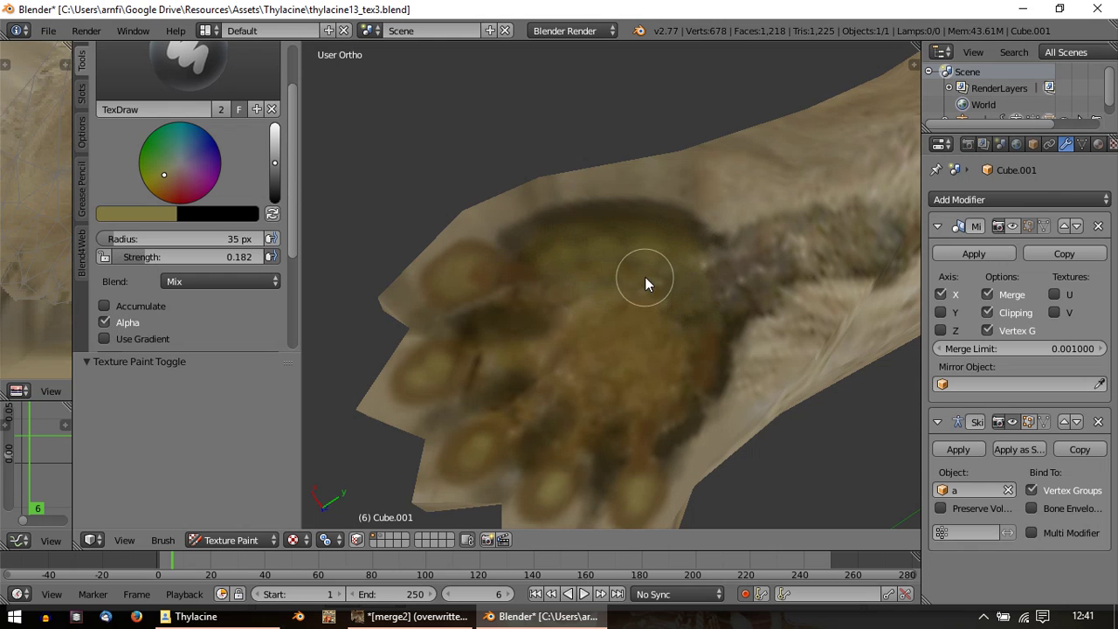
# Step: Change the brush to a darker orange-brown and touch up the edges of the greenish highlighted area of the pad
pyautogui.moveTo(645, 277); pyautogui.dragTo(559, 310, button='middle')
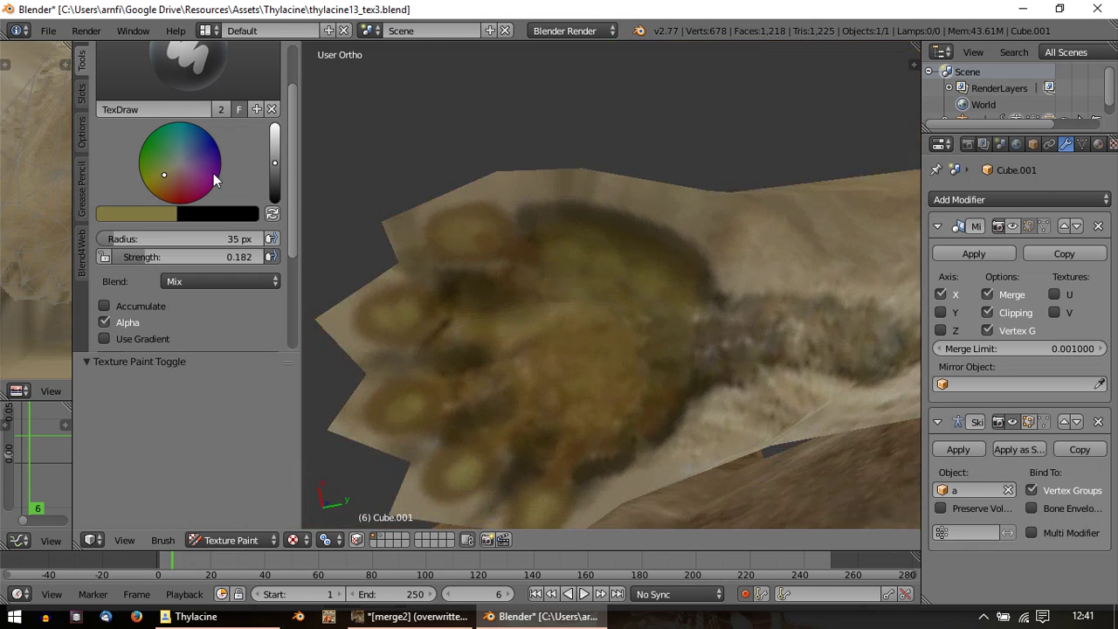
pyautogui.click(146, 216)
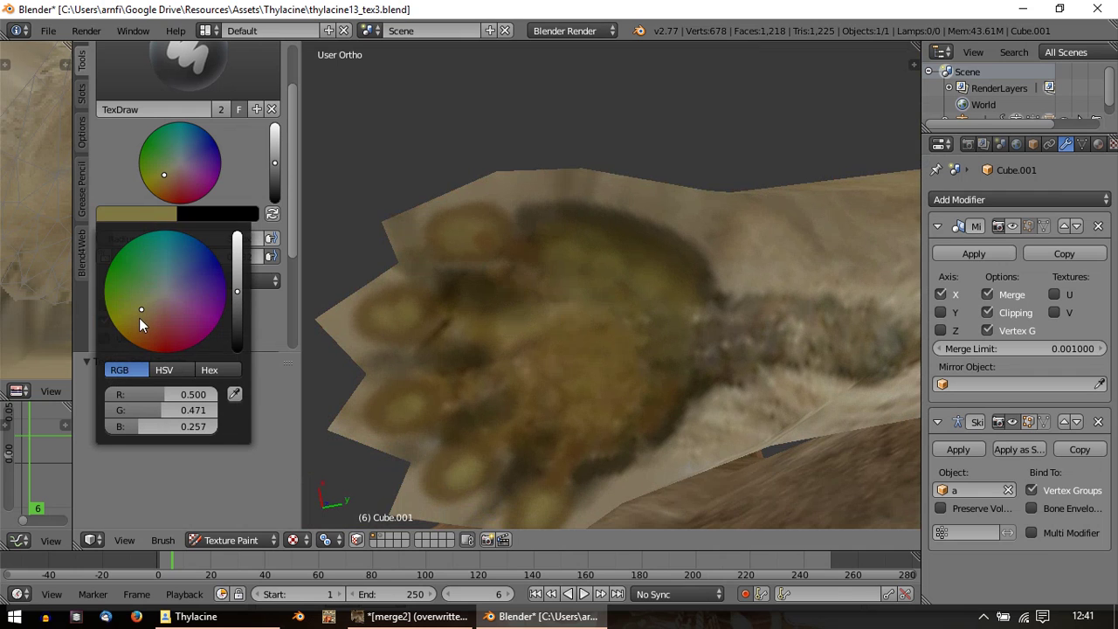
pyautogui.click(142, 320)
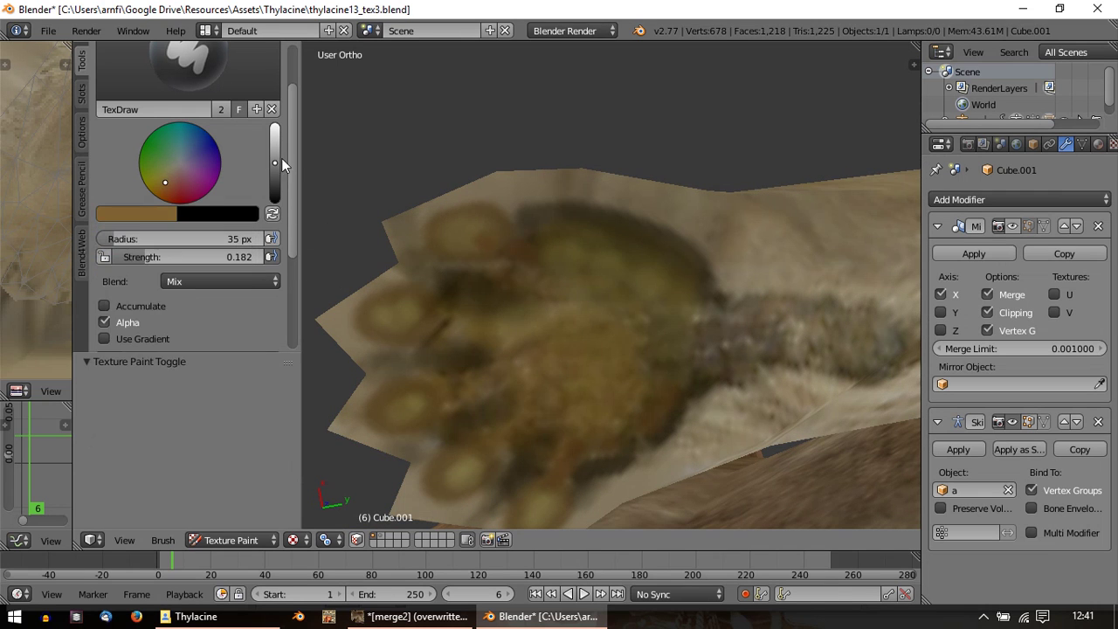
pyautogui.moveTo(275, 162); pyautogui.dragTo(275, 174)
pyautogui.scroll(2, 603, 274)
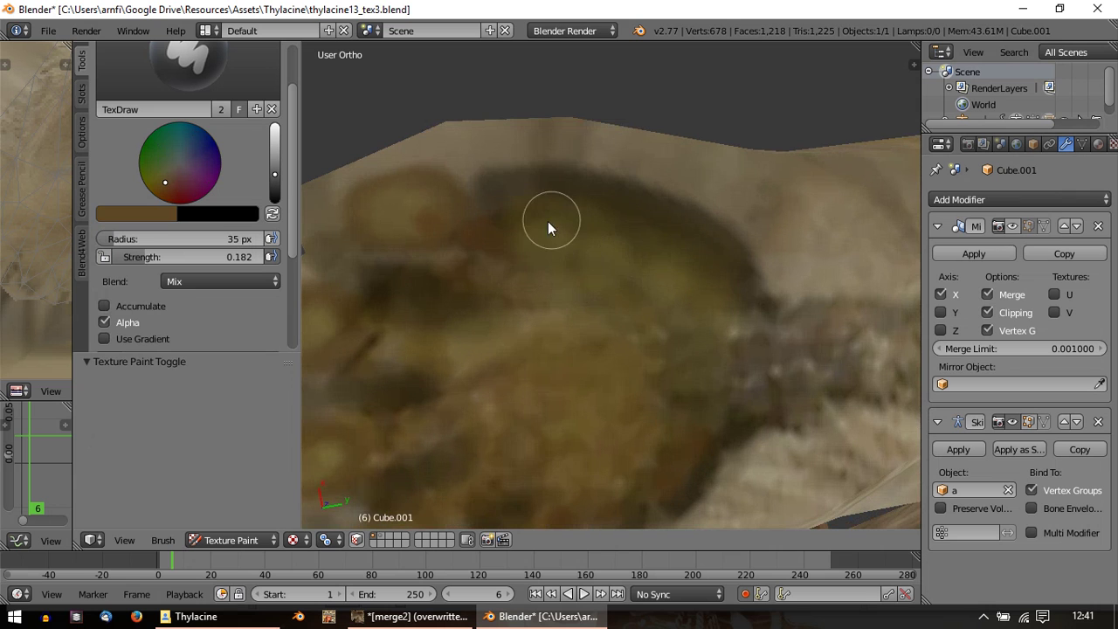
pyautogui.scroll(-3, 746, 306)
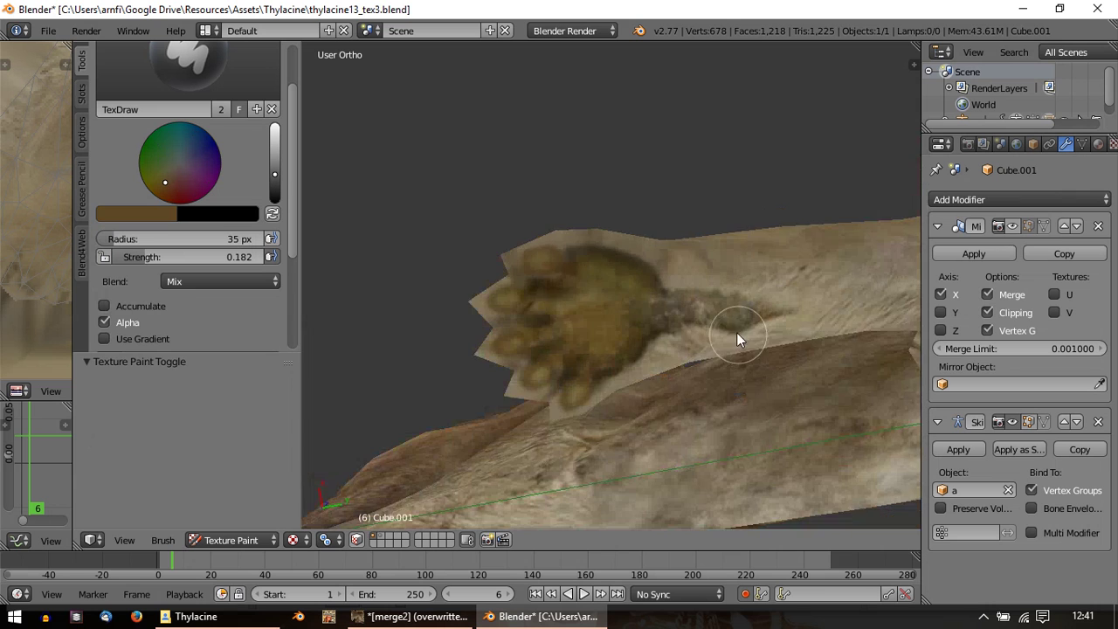
pyautogui.moveTo(741, 335); pyautogui.dragTo(694, 358, button='middle')
pyautogui.scroll(3, 774, 365)
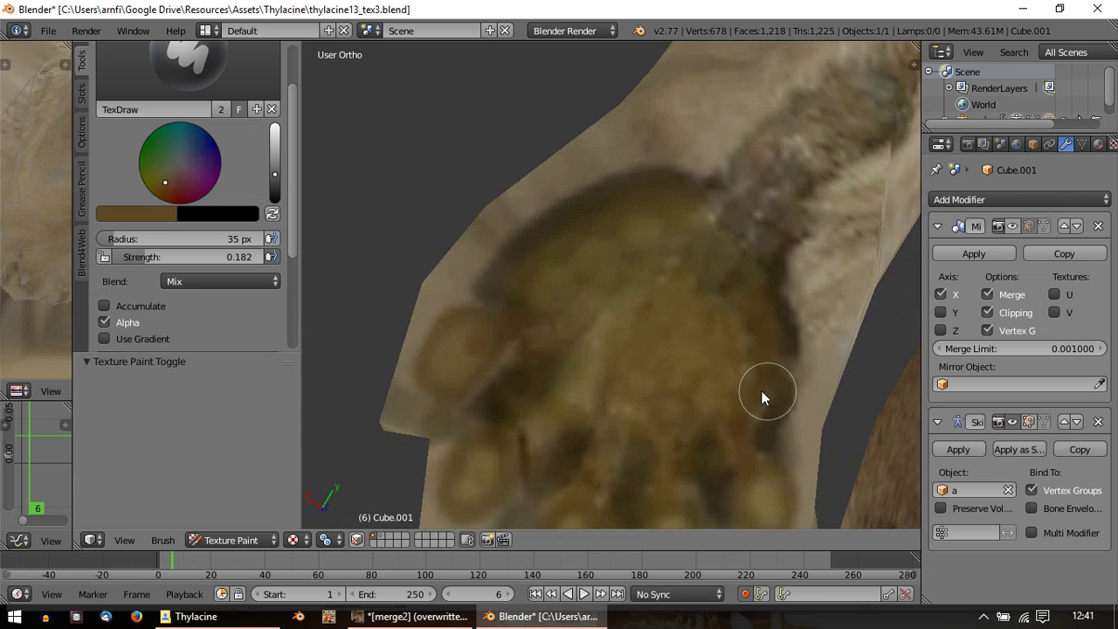
# Step: Change the brush to a very dark brown and darken the rim and creases around the outermost toe pad beside the widened area
pyautogui.scroll(-4, 744, 402)
pyautogui.moveTo(483, 225); pyautogui.dragTo(534, 262, button='middle')
pyautogui.moveTo(481, 358); pyautogui.dragTo(604, 382, button='middle')
pyautogui.scroll(3, 609, 377)
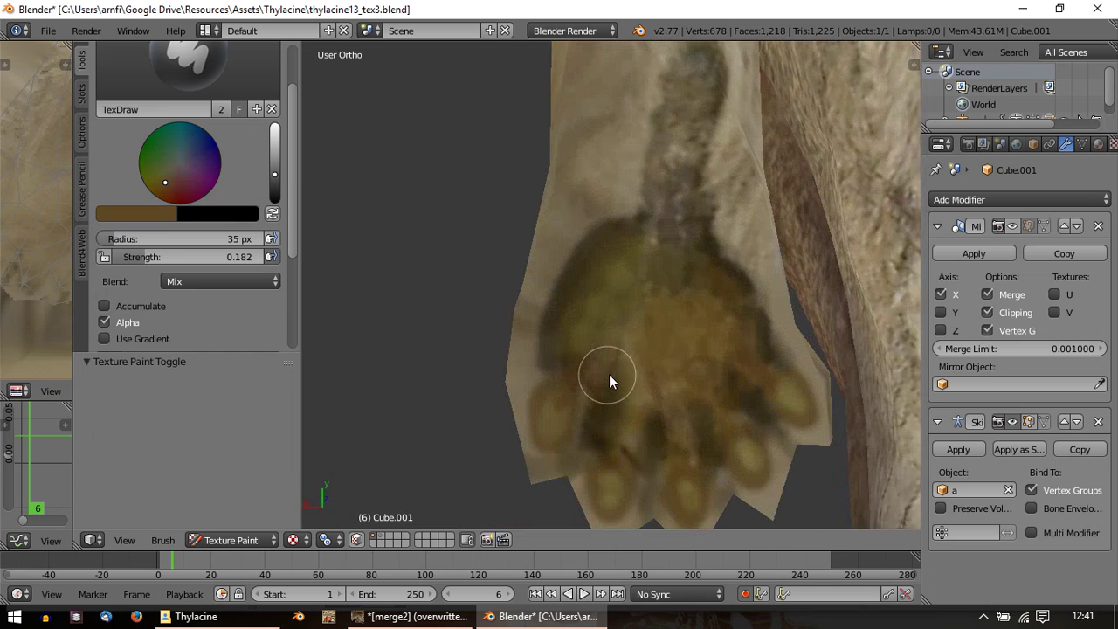
pyautogui.scroll(5, 601, 419)
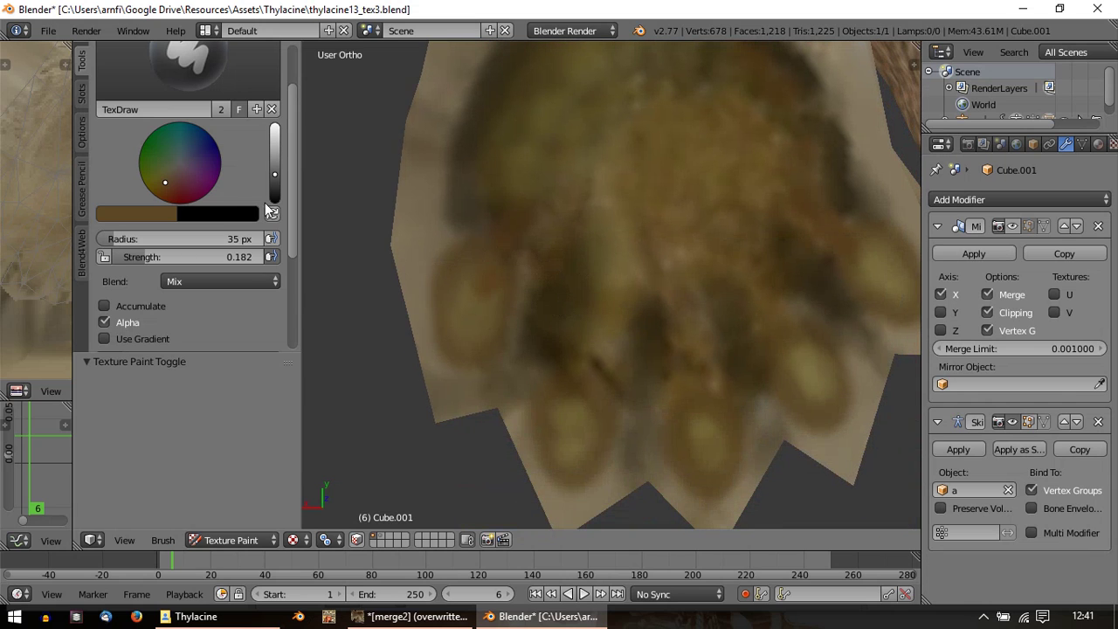
pyautogui.moveTo(274, 185); pyautogui.dragTo(275, 194)
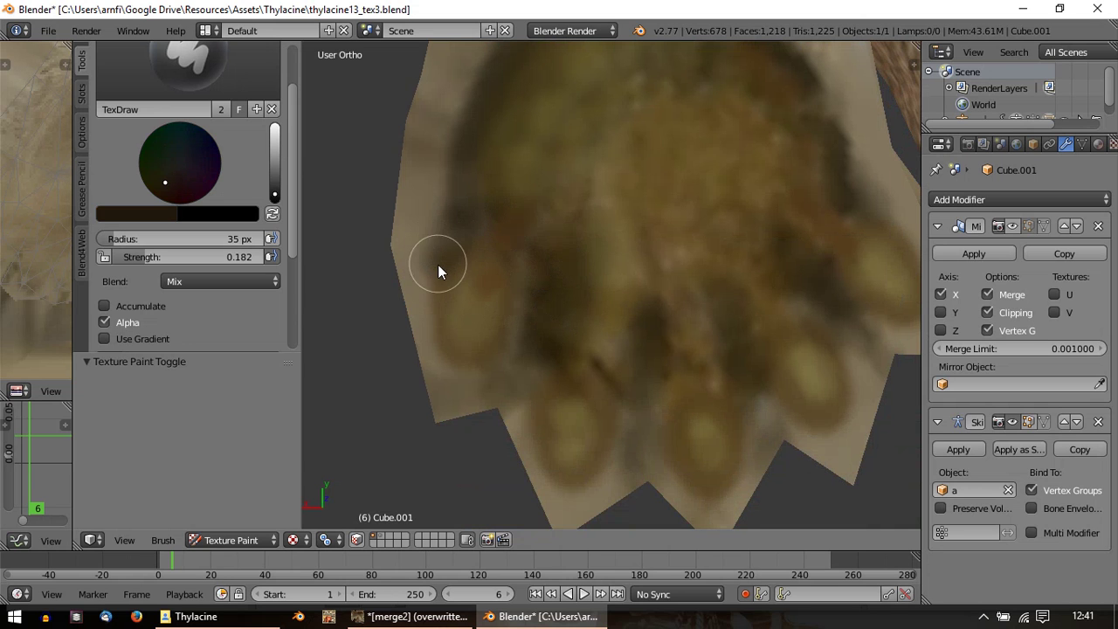
pyautogui.scroll(-5, 434, 311)
pyautogui.moveTo(467, 349); pyautogui.dragTo(694, 323, button='middle')
pyautogui.scroll(5, 613, 291)
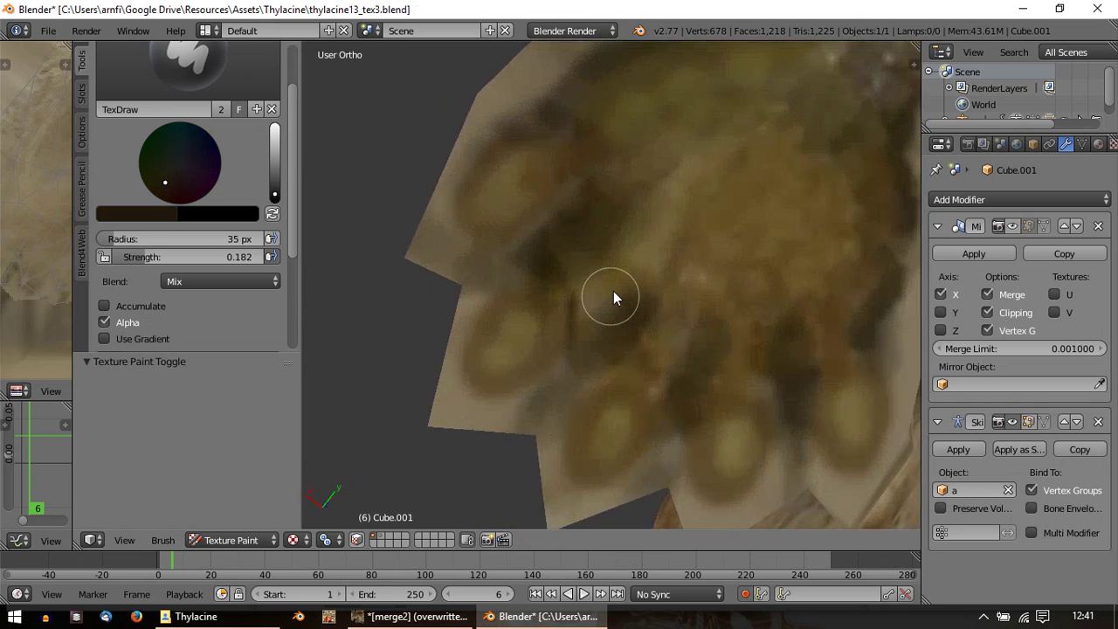
# Step: Change the brush to an olive yellow and lighten the pad area between the outermost toe pads and the central pad
pyautogui.click(159, 215)
pyautogui.moveTo(236, 278); pyautogui.dragTo(236, 283)
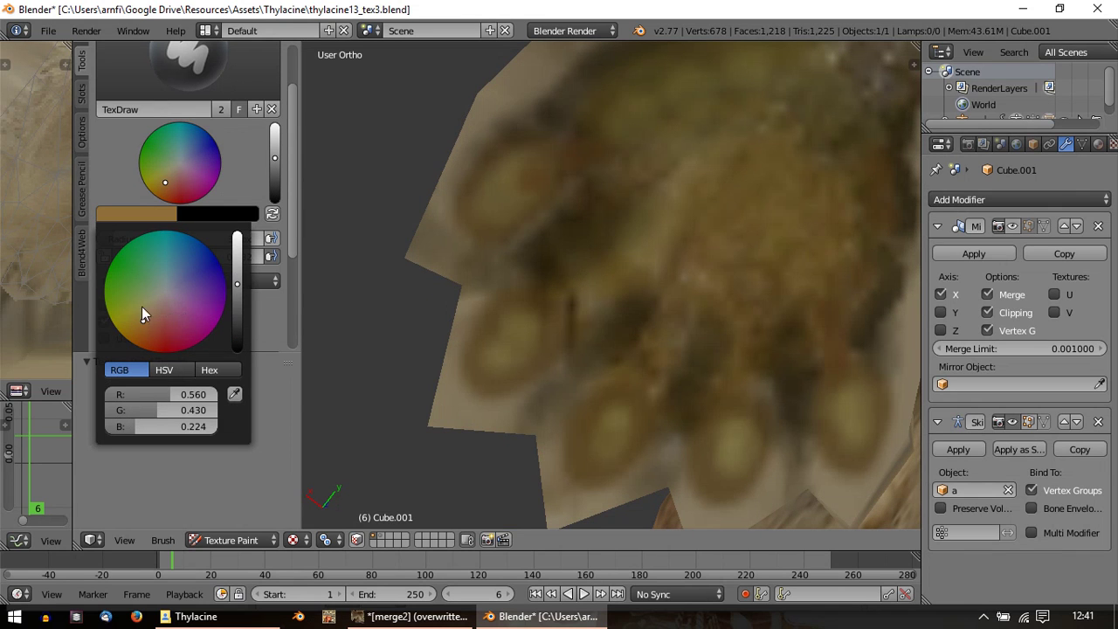
pyautogui.moveTo(144, 315); pyautogui.dragTo(137, 311)
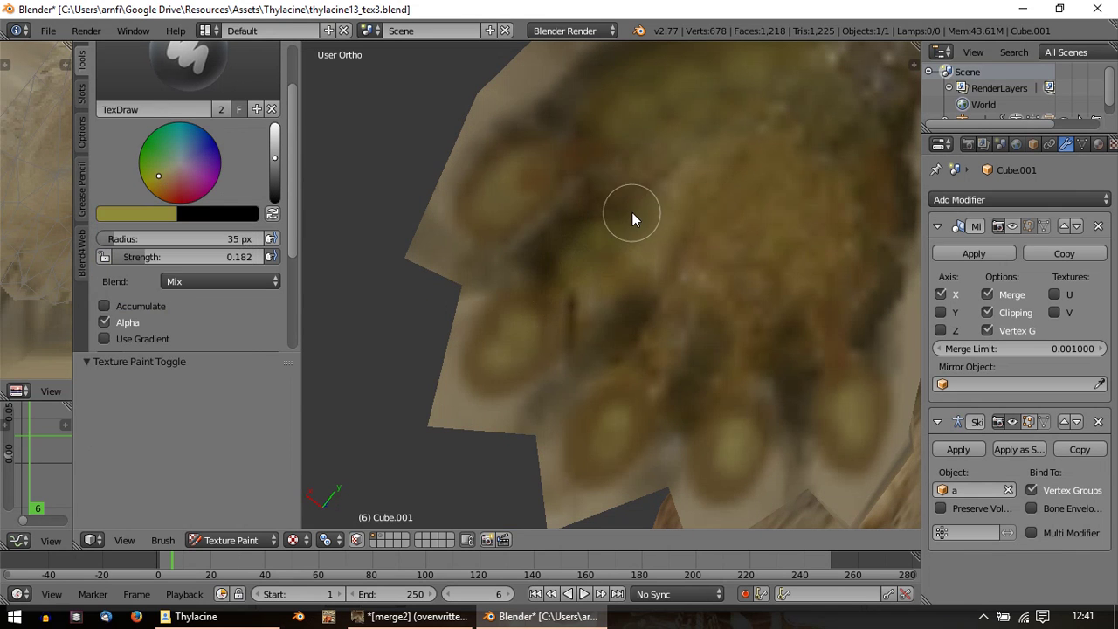
pyautogui.scroll(-5, 634, 219)
pyautogui.scroll(5, 646, 262)
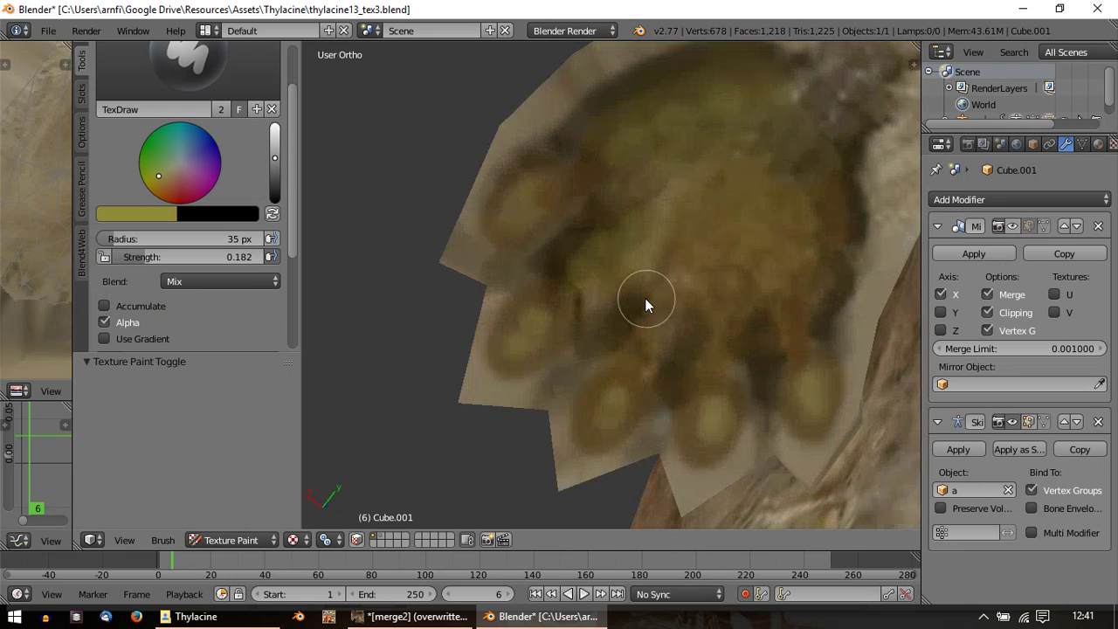
# Step: Change the brush to R 0.067, G 0.051, B 0.022 and darken the creases between the toe pads and the central pad
pyautogui.click(148, 214)
pyautogui.click(154, 327)
pyautogui.moveTo(237, 283); pyautogui.dragTo(233, 343)
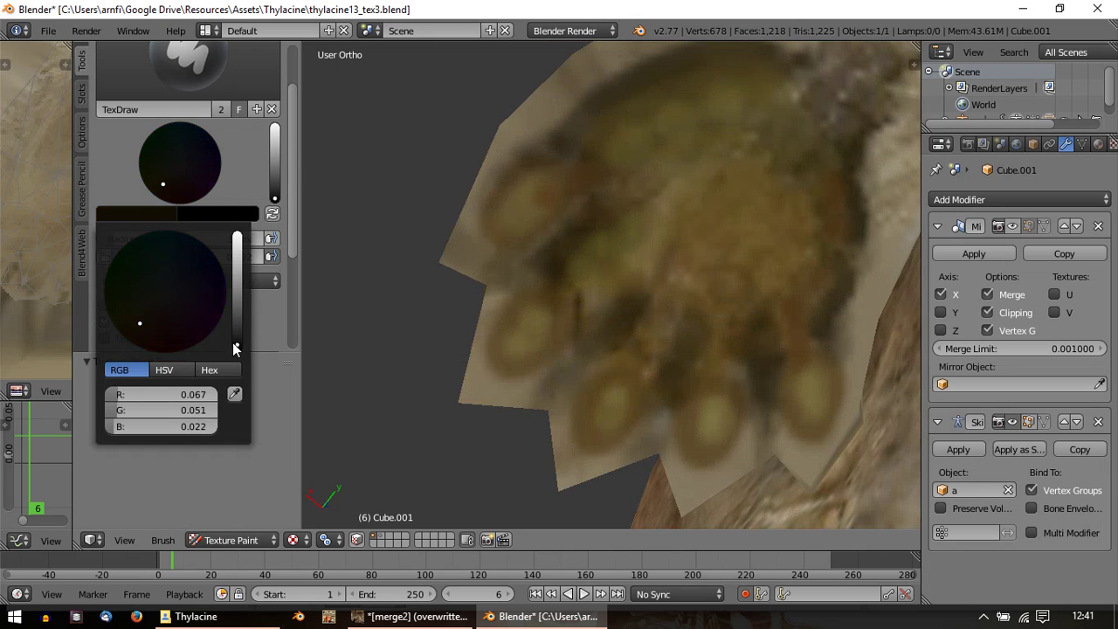
pyautogui.click(575, 342)
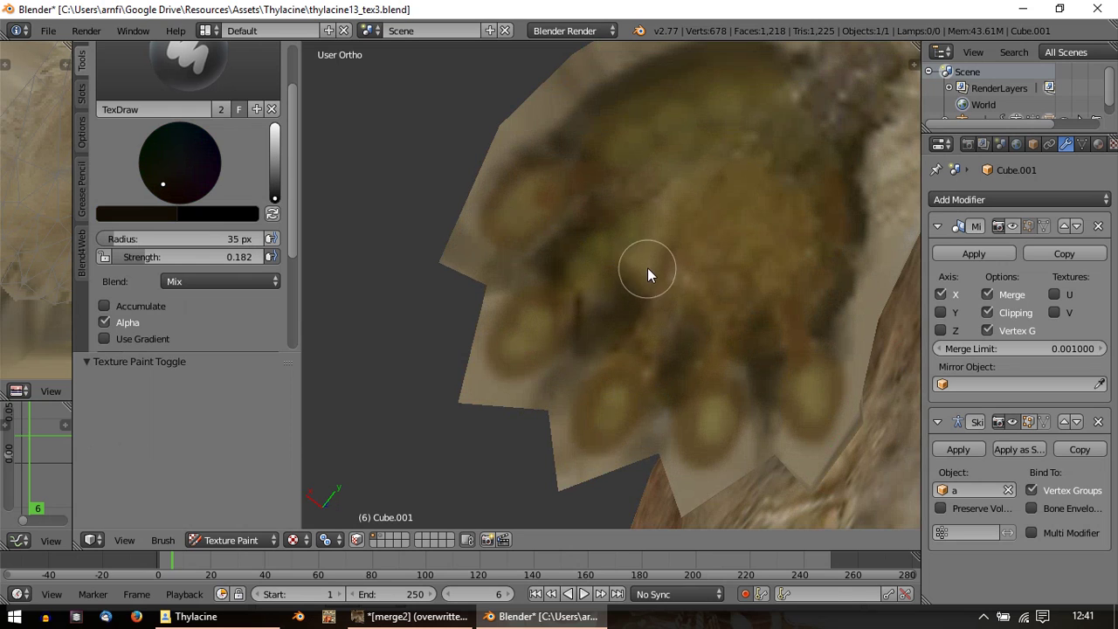
# Step: Brighten the brush to a medium orange-brown and paint strips connecting the toe pads to the central pad
pyautogui.click(169, 215)
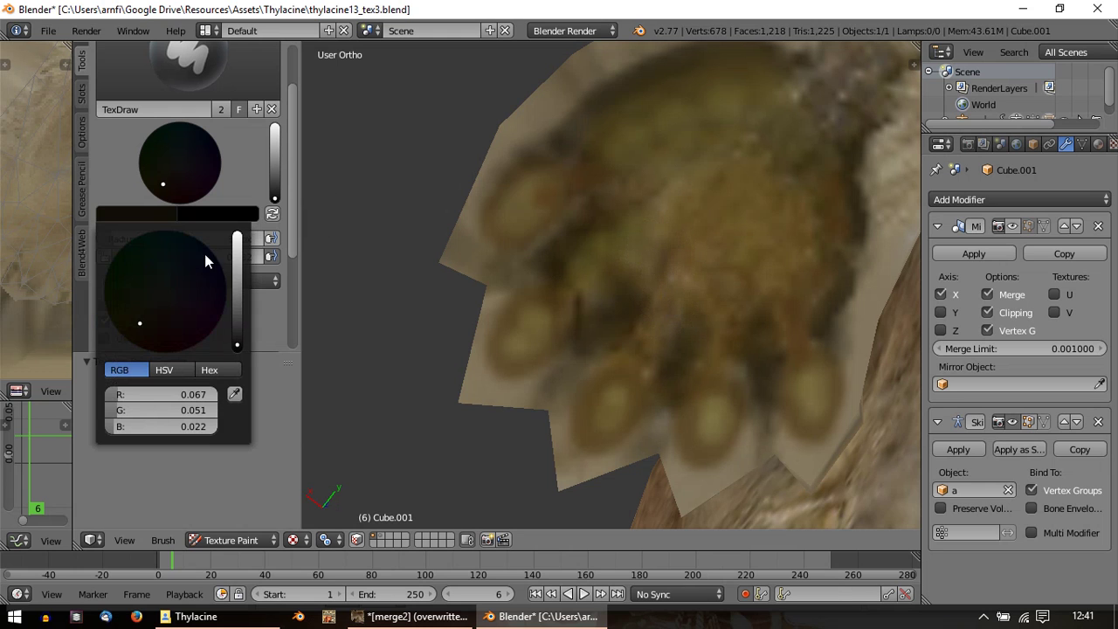
pyautogui.click(237, 280)
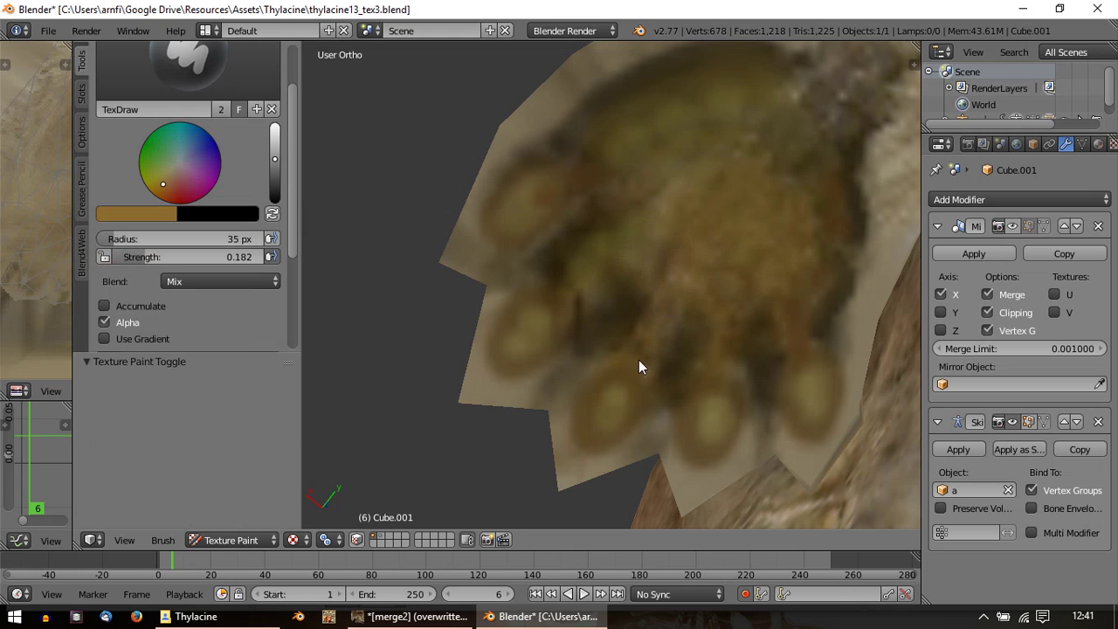
pyautogui.scroll(-4, 635, 340)
pyautogui.moveTo(647, 345); pyautogui.dragTo(816, 331, button='middle')
pyautogui.scroll(4, 710, 334)
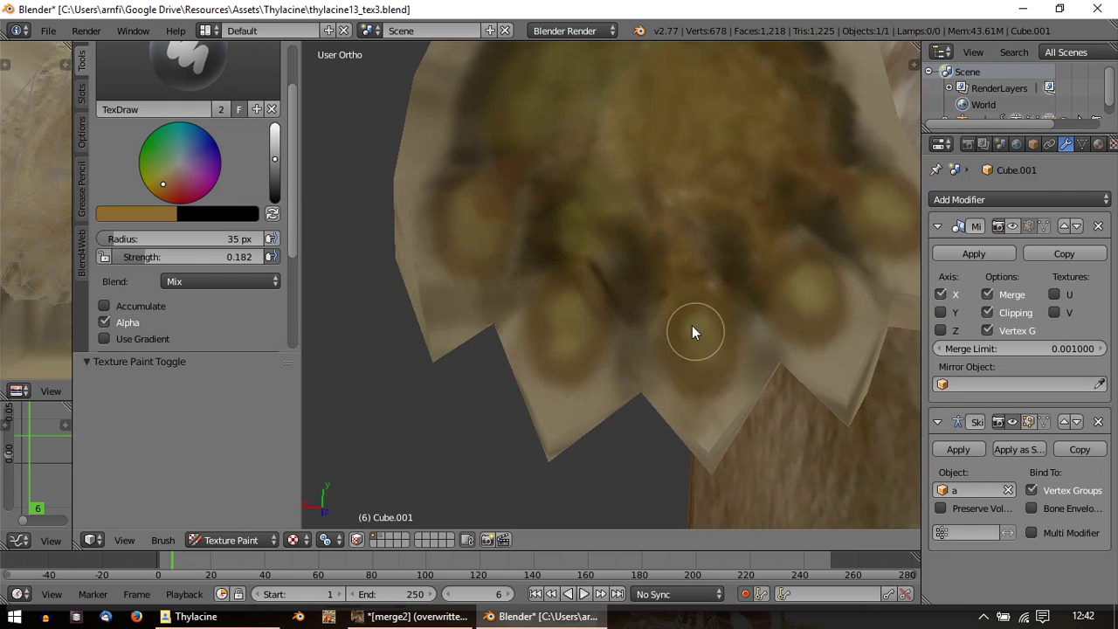
pyautogui.moveTo(635, 286); pyautogui.dragTo(606, 357, button='middle')
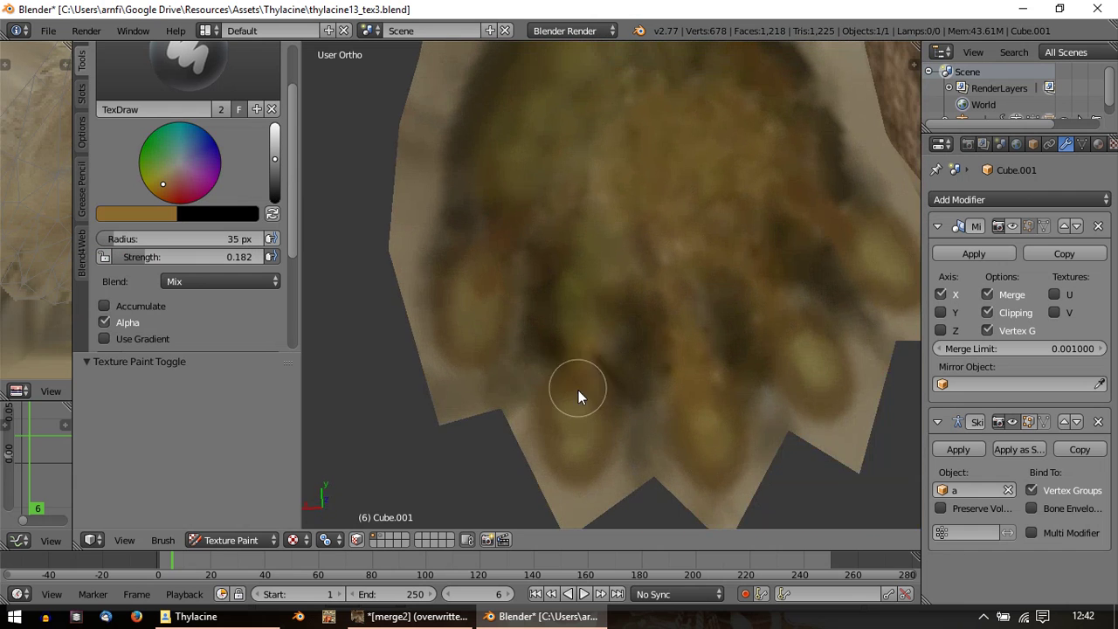
pyautogui.moveTo(483, 282)
pyautogui.mouseDown()
pyautogui.moveTo(506, 217)
pyautogui.moveTo(492, 278)
pyautogui.moveTo(491, 251)
pyautogui.mouseUp()
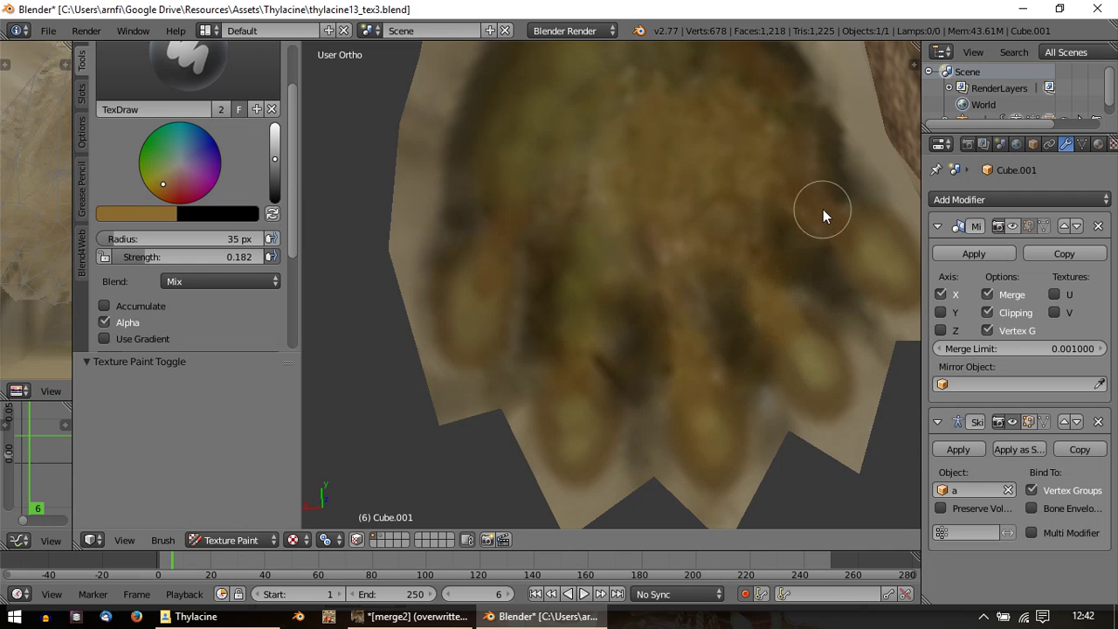
# Step: Examine the painted underside of the front paw from a distance and from different angles against the rest of the body
pyautogui.scroll(-5, 874, 251)
pyautogui.moveTo(681, 250); pyautogui.dragTo(754, 279, button='middle')
pyautogui.scroll(3, 716, 340)
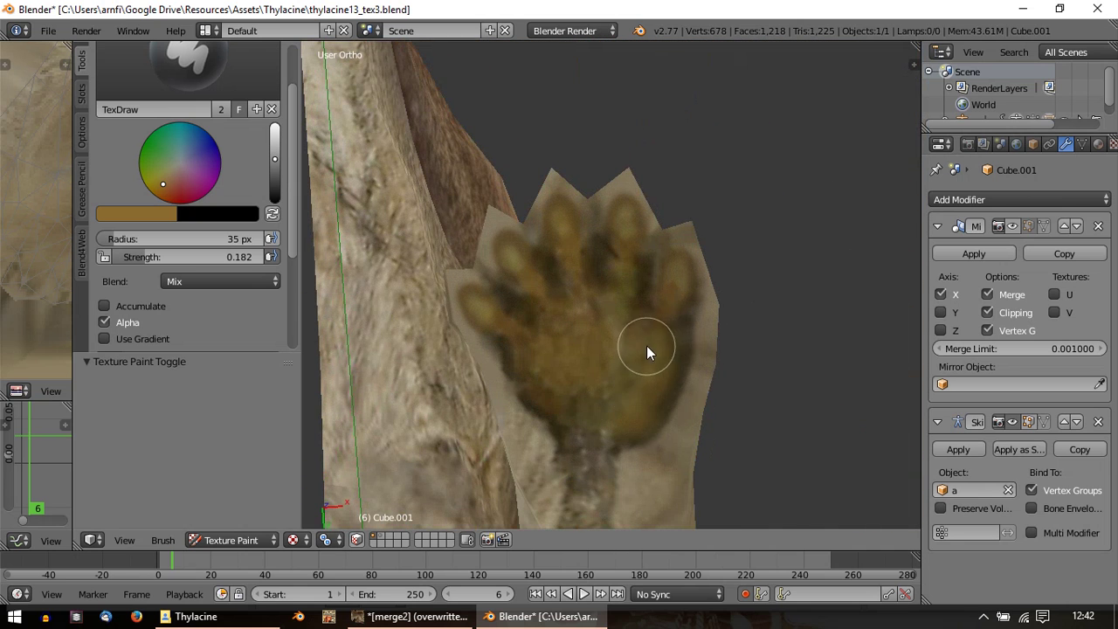
pyautogui.scroll(-9, 646, 345)
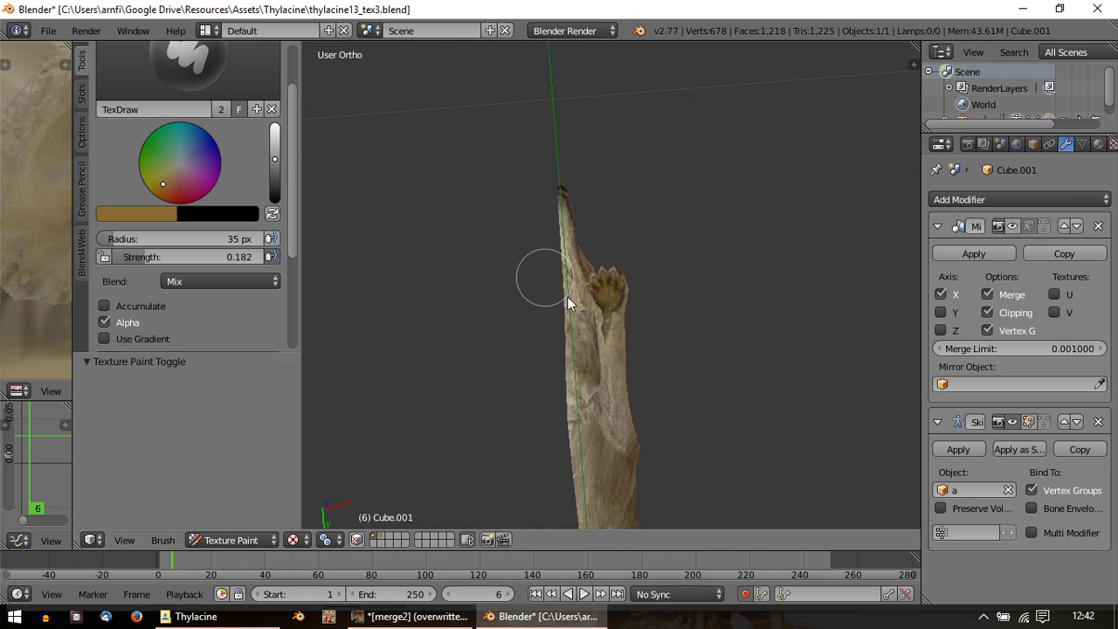
pyautogui.scroll(3, 567, 296)
pyautogui.moveTo(567, 296); pyautogui.dragTo(552, 317, button='middle')
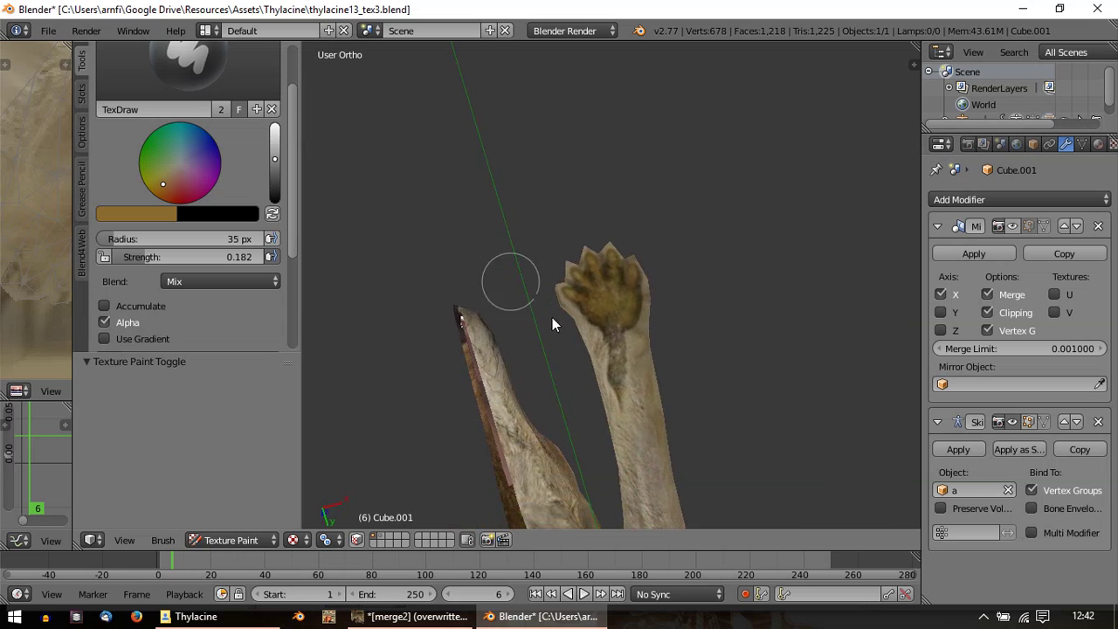
pyautogui.scroll(4, 552, 317)
pyautogui.keyDown('shift'); pyautogui.moveTo(619, 368); pyautogui.dragTo(596, 319, button='middle'); pyautogui.keyUp('shift')
pyautogui.scroll(2, 594, 336)
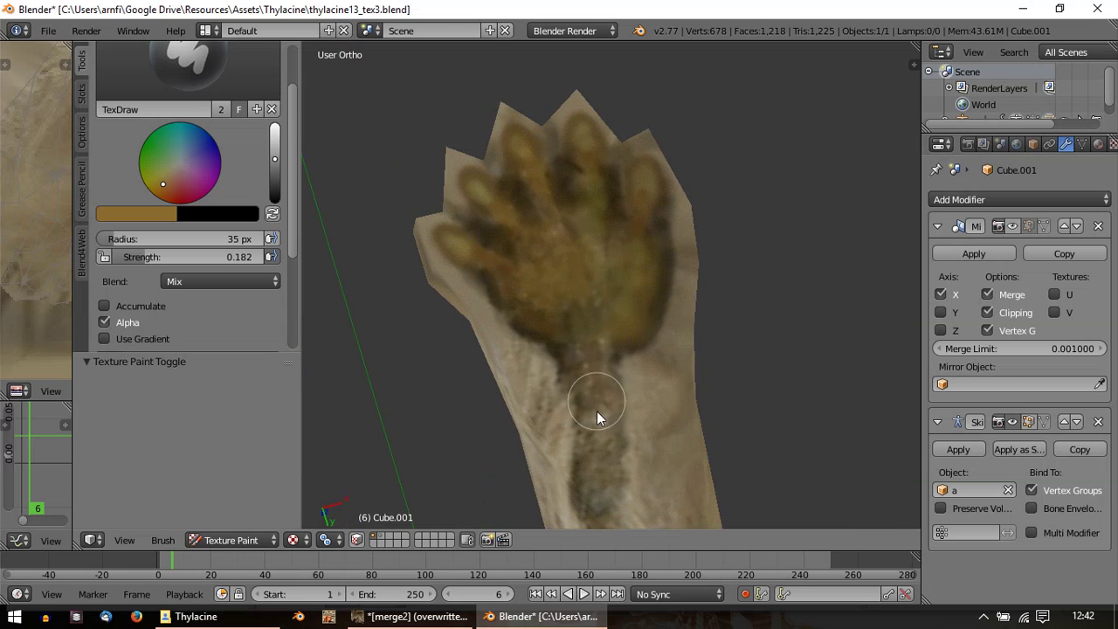
# Step: Tint the dark strip running from the central pad up the underside of the leg with the orange-brown brush
pyautogui.moveTo(603, 474); pyautogui.dragTo(594, 347, button='middle')
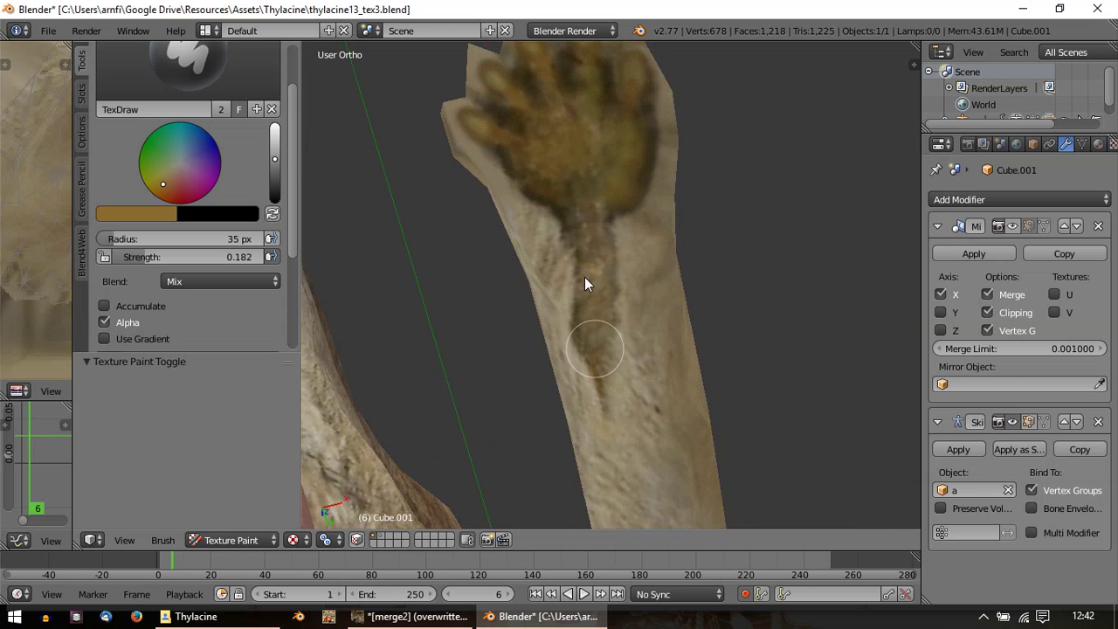
pyautogui.moveTo(585, 277); pyautogui.dragTo(589, 226)
pyautogui.moveTo(573, 182); pyautogui.dragTo(591, 230, button='middle')
pyautogui.scroll(-7, 591, 230)
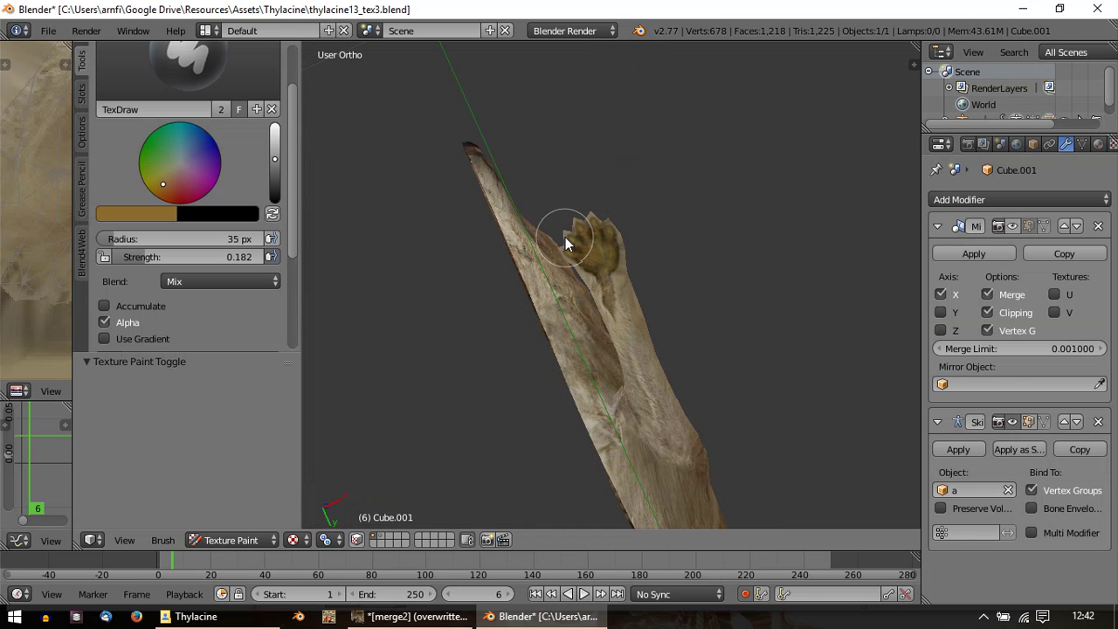
# Step: Switch to Firefox and search Google Images for "tasmanian devil paw"
pyautogui.moveTo(402, 220); pyautogui.dragTo(584, 325, button='middle')
pyautogui.click(584, 318)
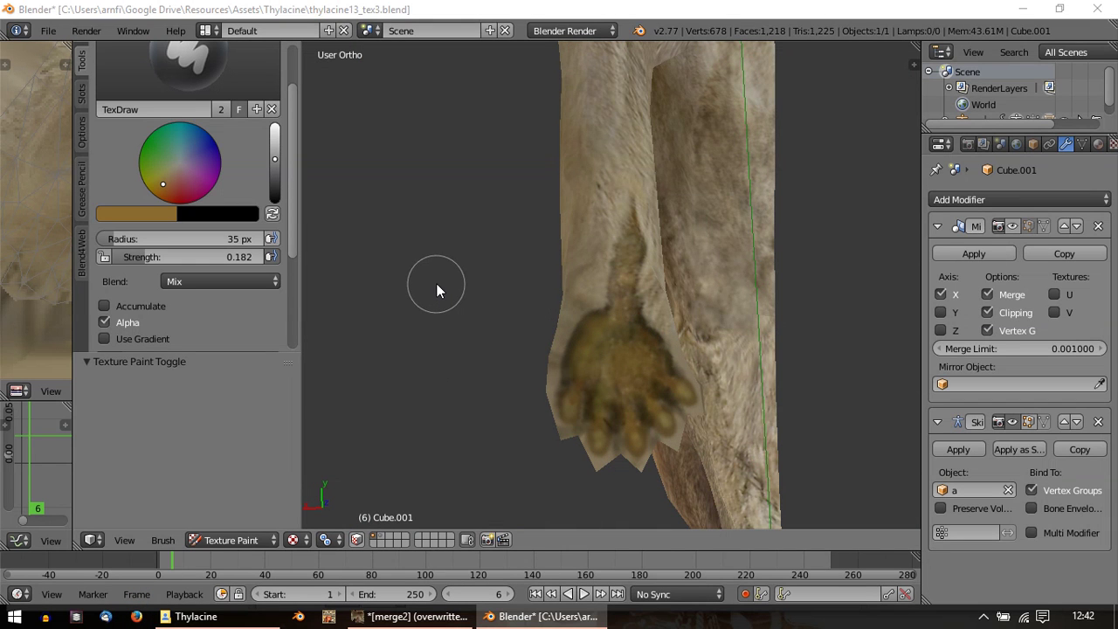
pyautogui.press('super+4')
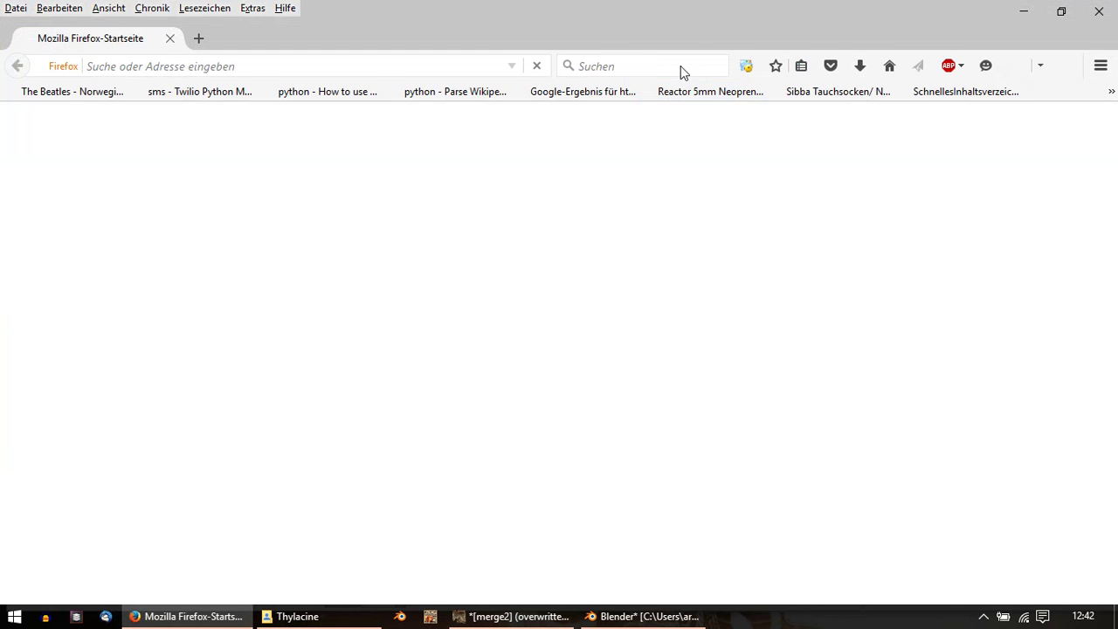
pyautogui.click(647, 66)
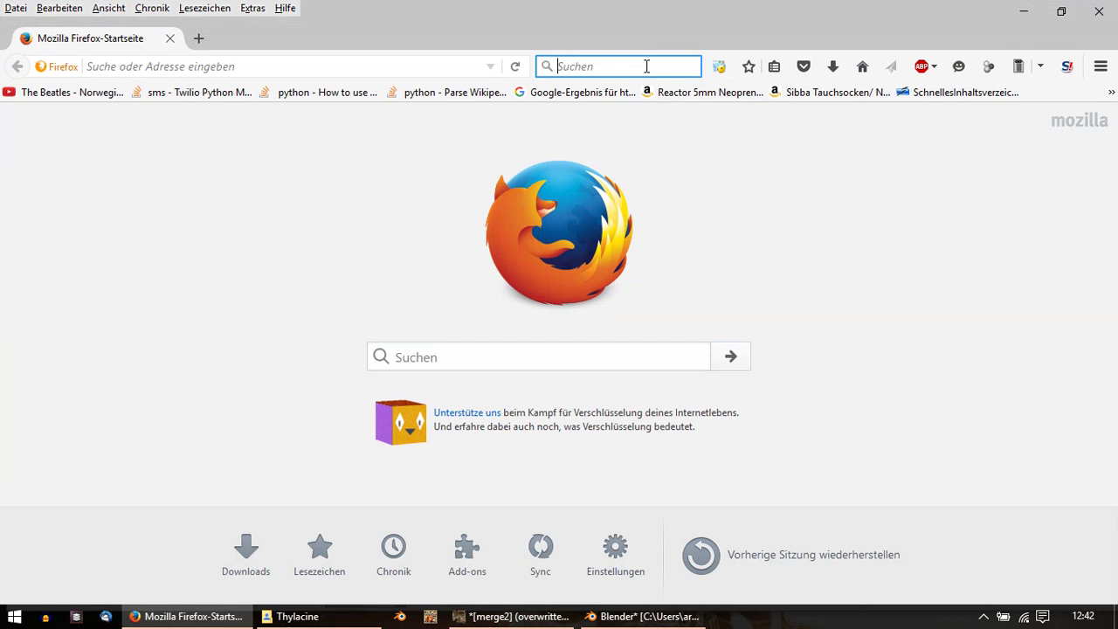
pyautogui.write('tasmania')
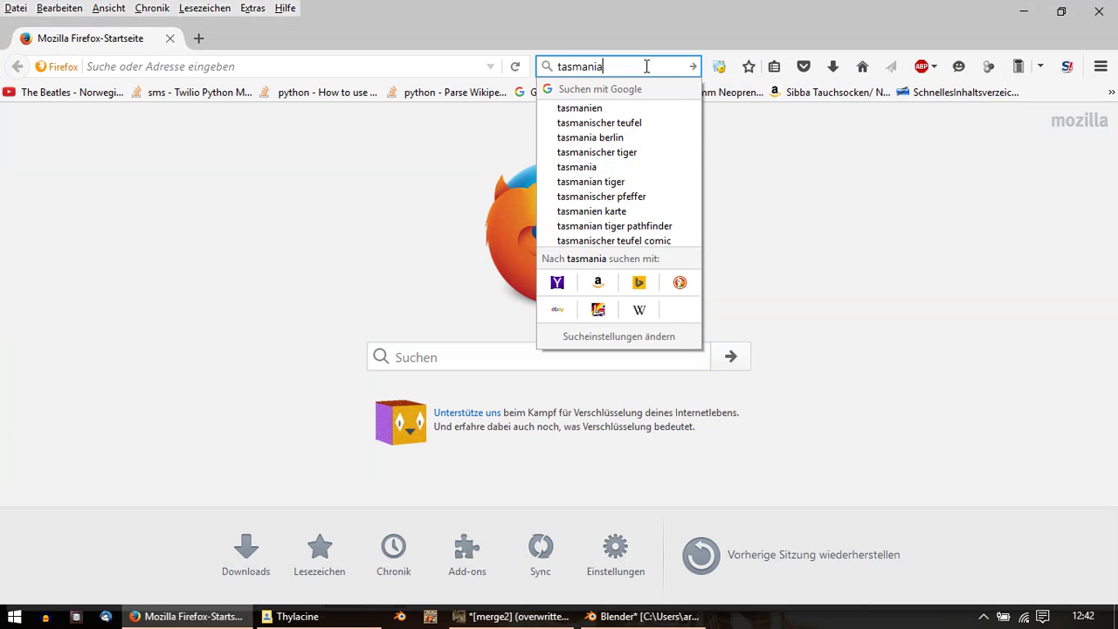
pyautogui.write('n devil pa')
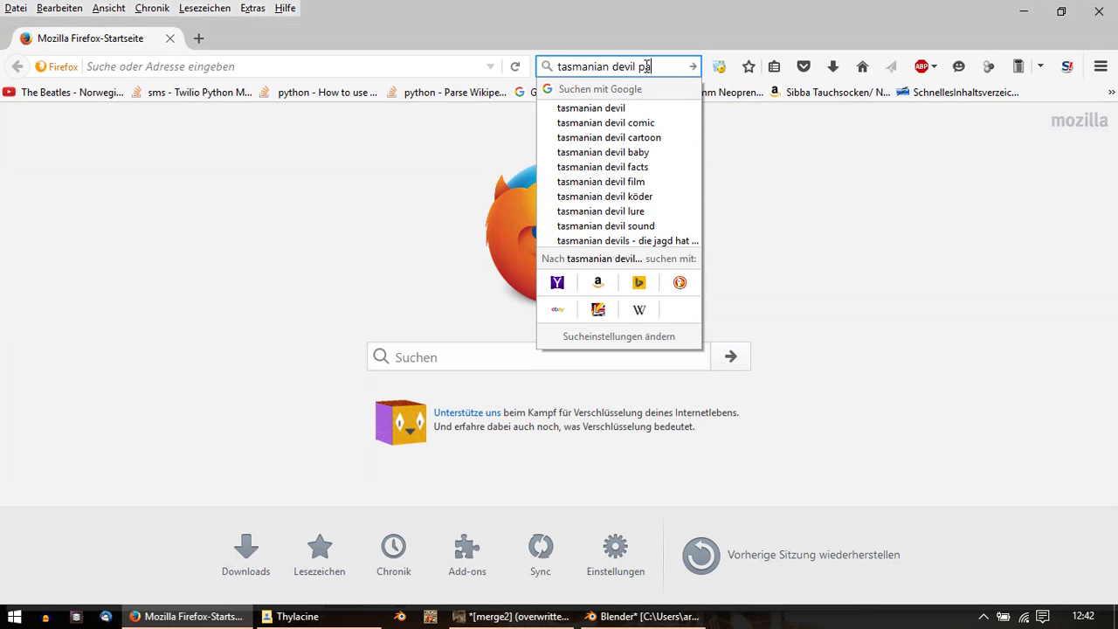
pyautogui.write('w')
pyautogui.press('Return')
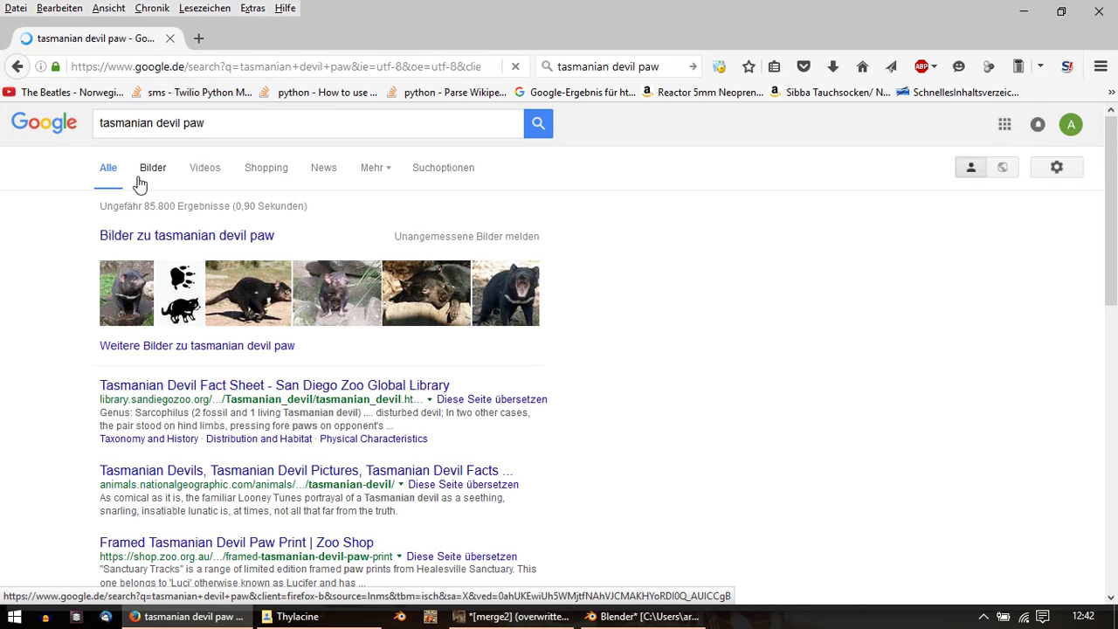
pyautogui.click(151, 178)
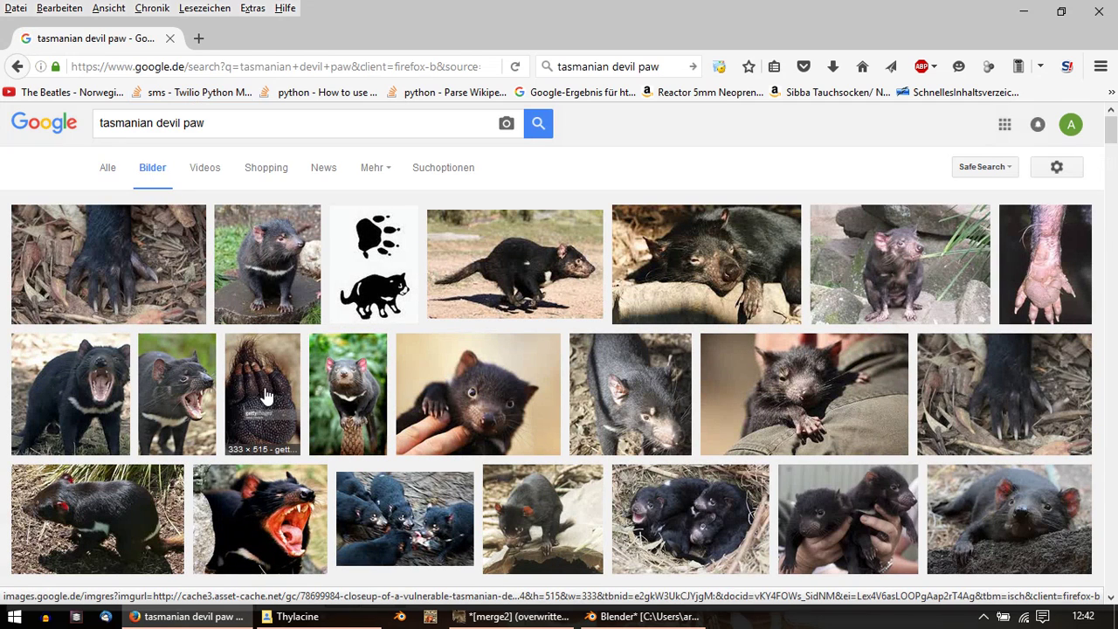
# Step: Open the dark paw underside close-up and the pink devil paw result in separate new tabs
pyautogui.rightClick(279, 388)
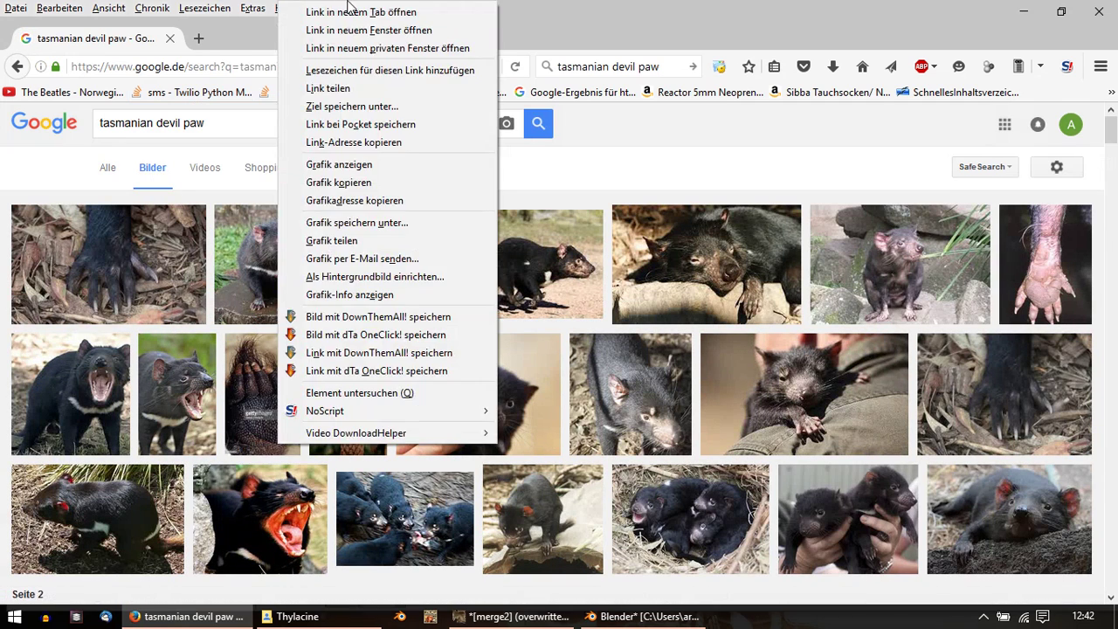
pyautogui.click(338, 17)
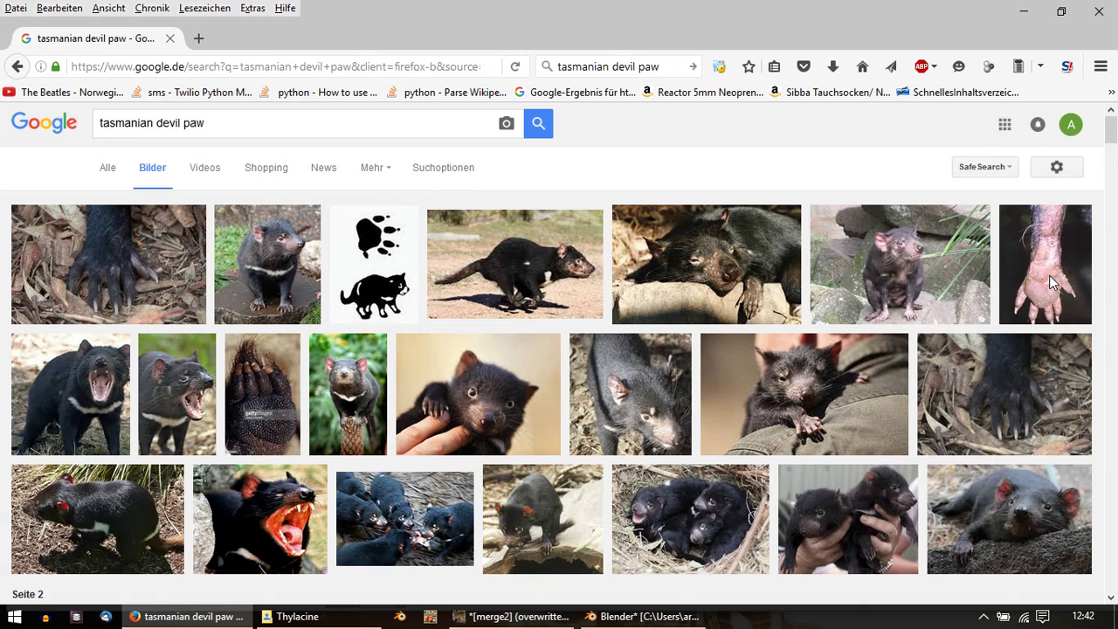
pyautogui.rightClick(1049, 275)
pyautogui.click(994, 194)
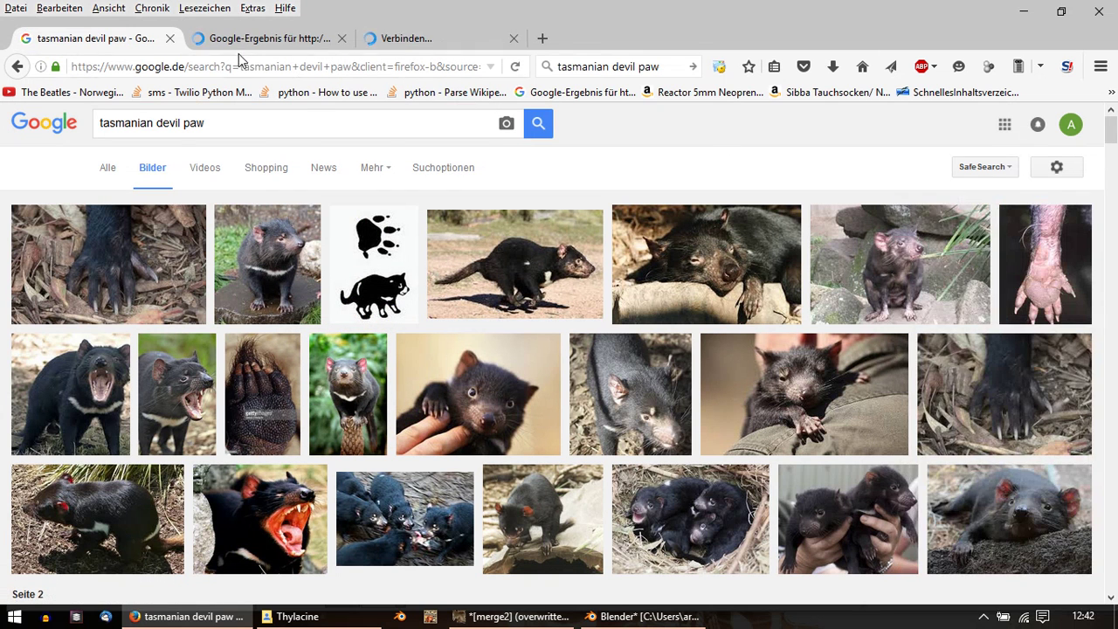
# Step: View the pink devil paw picture at original size and compare it with the Getty Images paw underside close-up
pyautogui.click(403, 40)
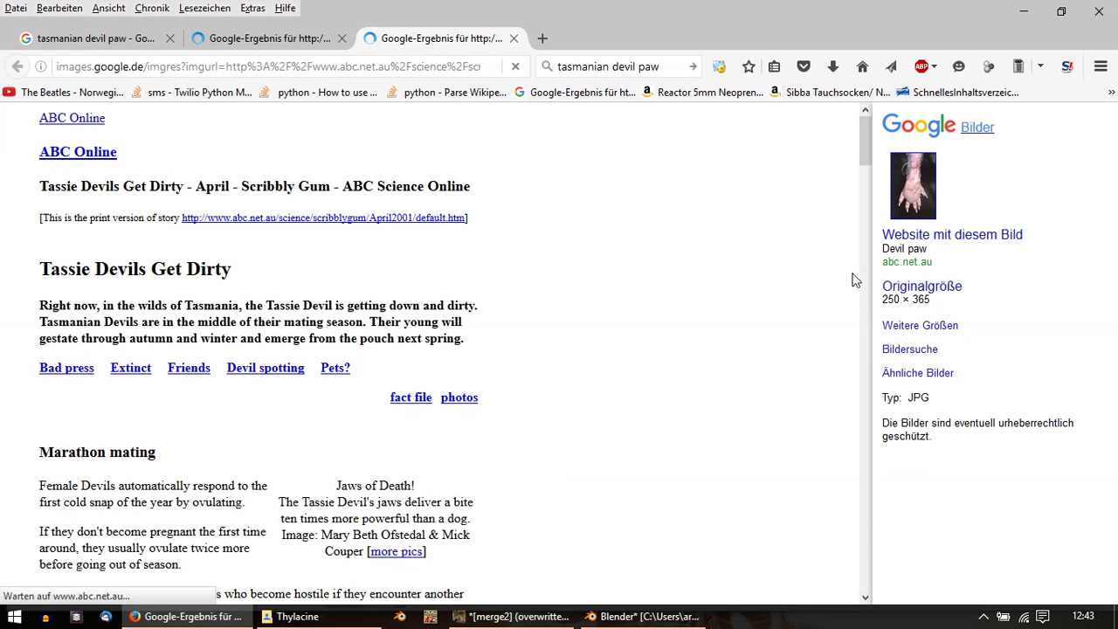
pyautogui.click(897, 289)
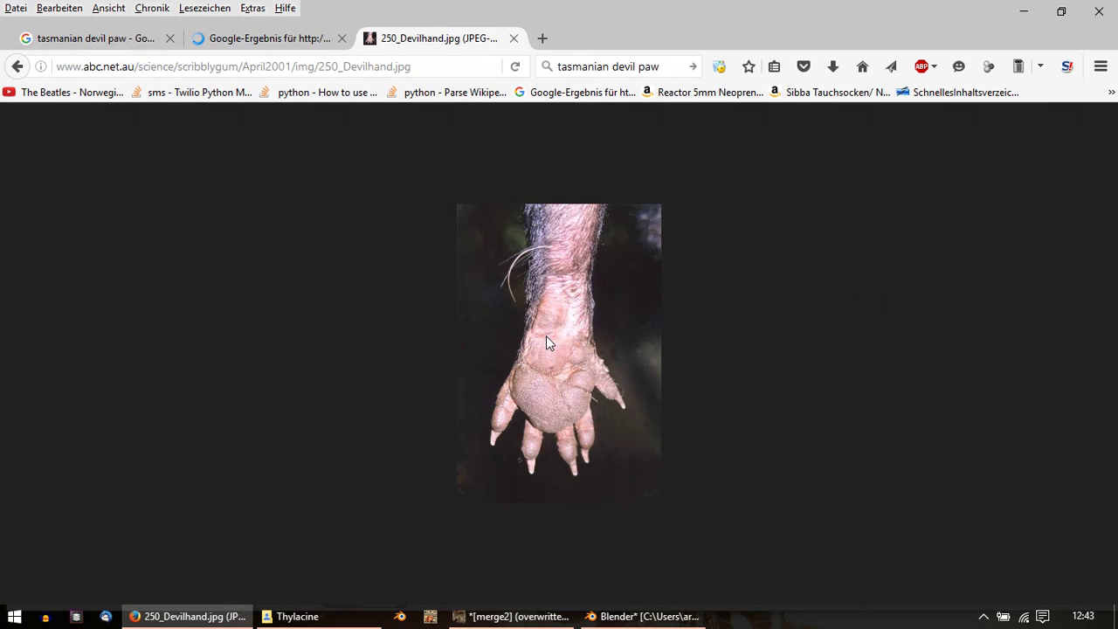
pyautogui.click(302, 39)
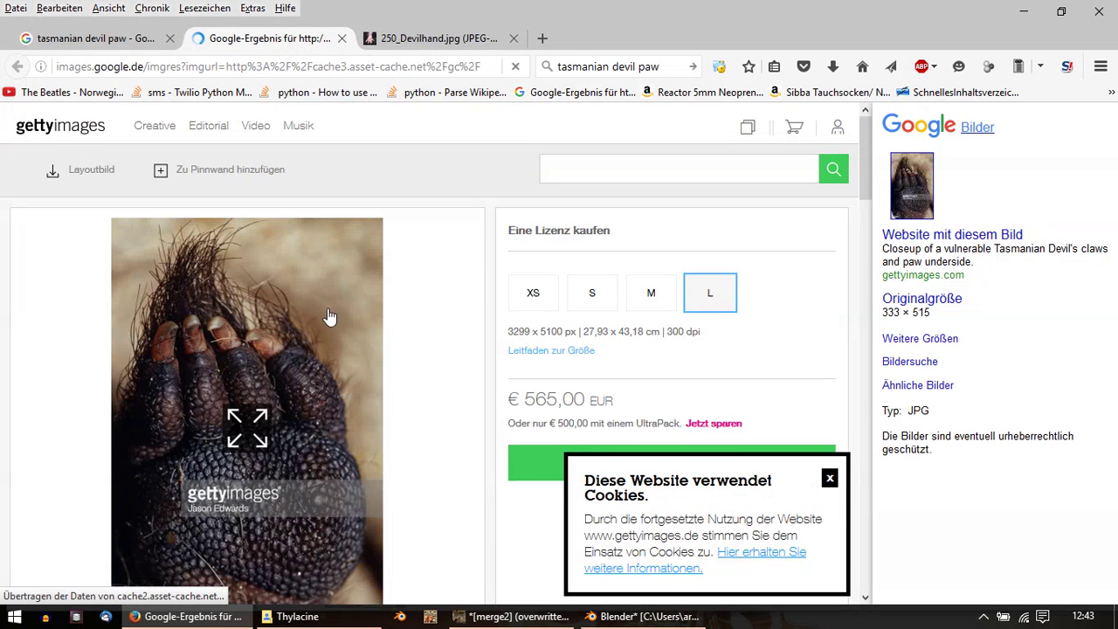
pyautogui.scroll(-2, 350, 315)
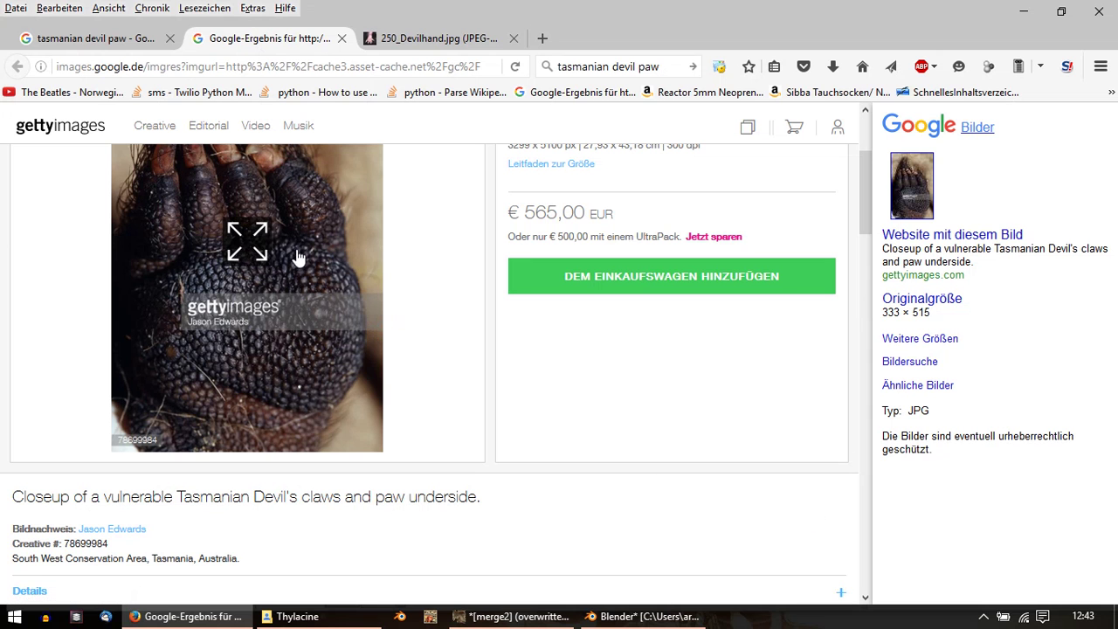
pyautogui.click(420, 39)
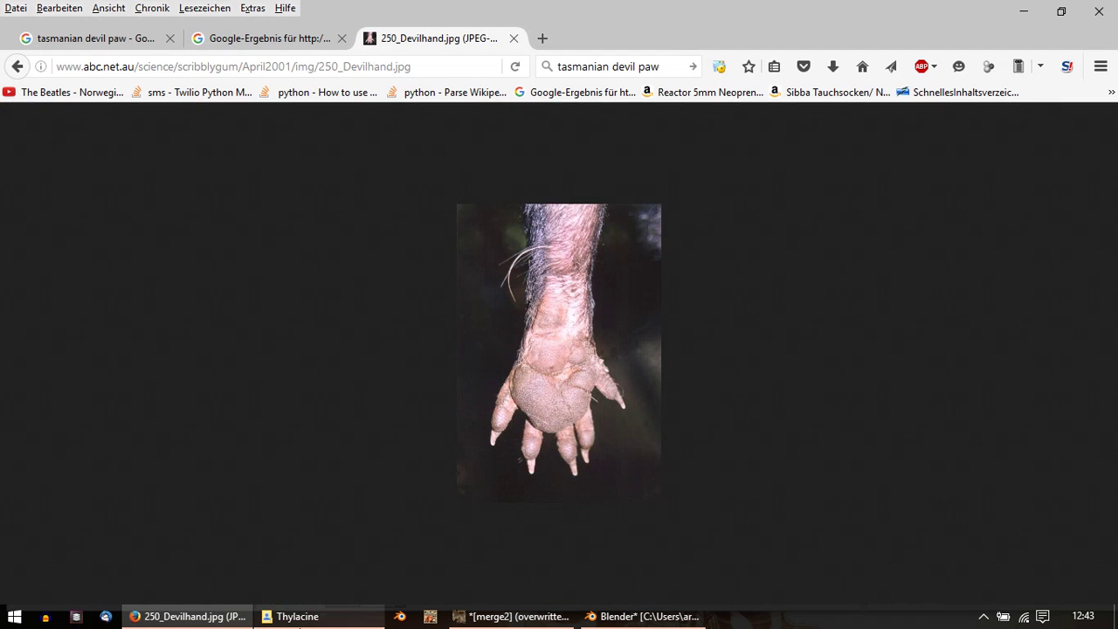
# Step: Open thylacine-manus.jpg from the Thylacine folder, examine the paw pads and close the photo
pyautogui.click(292, 616)
pyautogui.scroll(3, 624, 378)
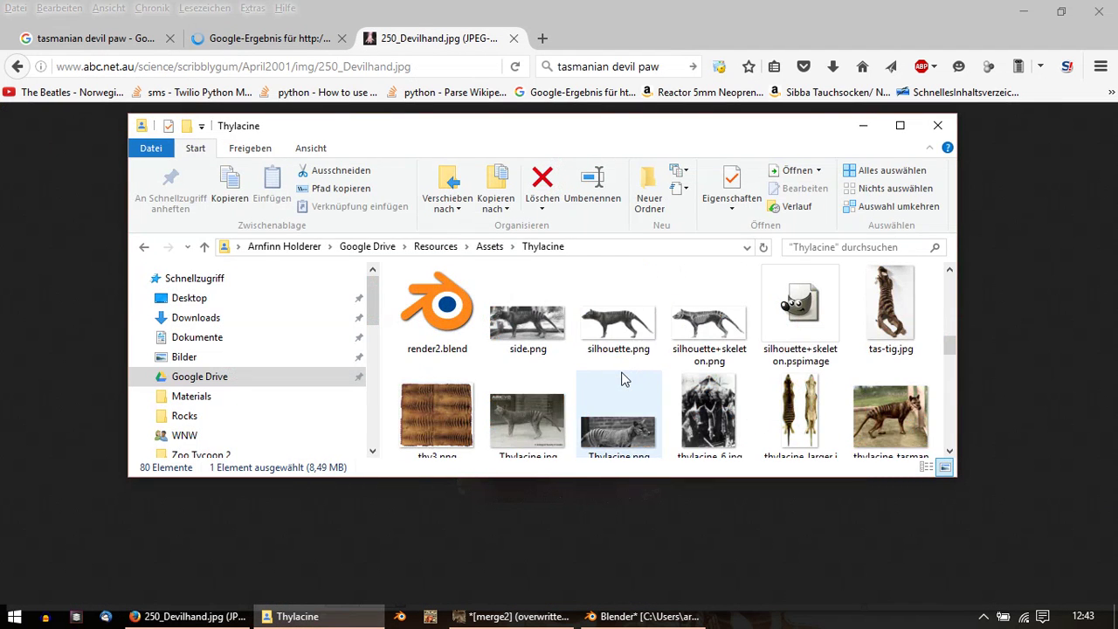
pyautogui.scroll(3, 624, 378)
pyautogui.scroll(3, 625, 378)
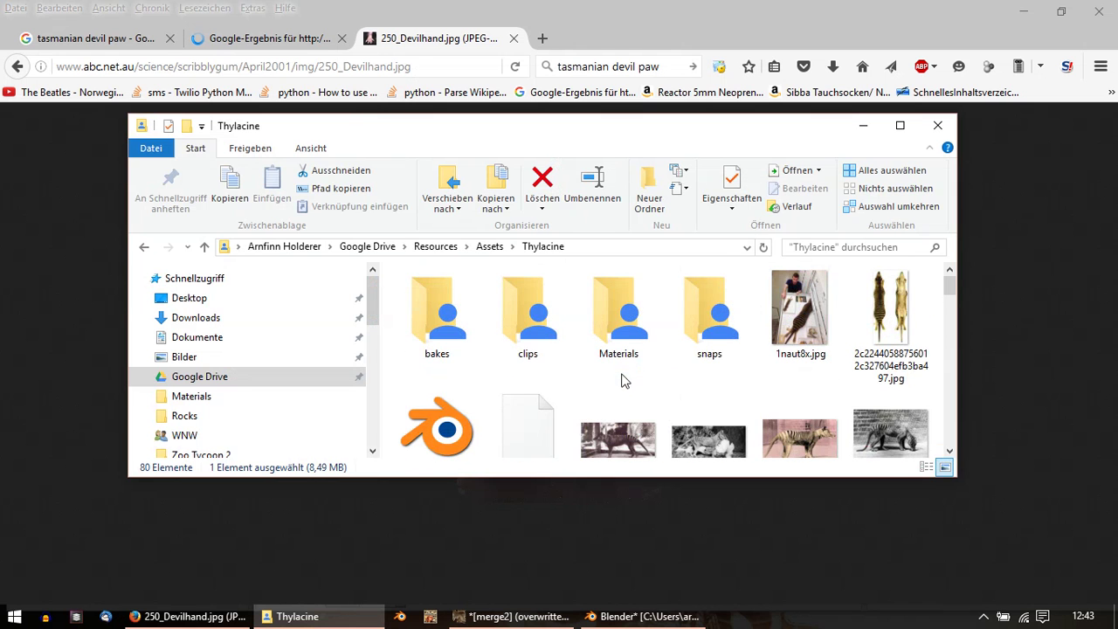
pyautogui.scroll(-10, 625, 380)
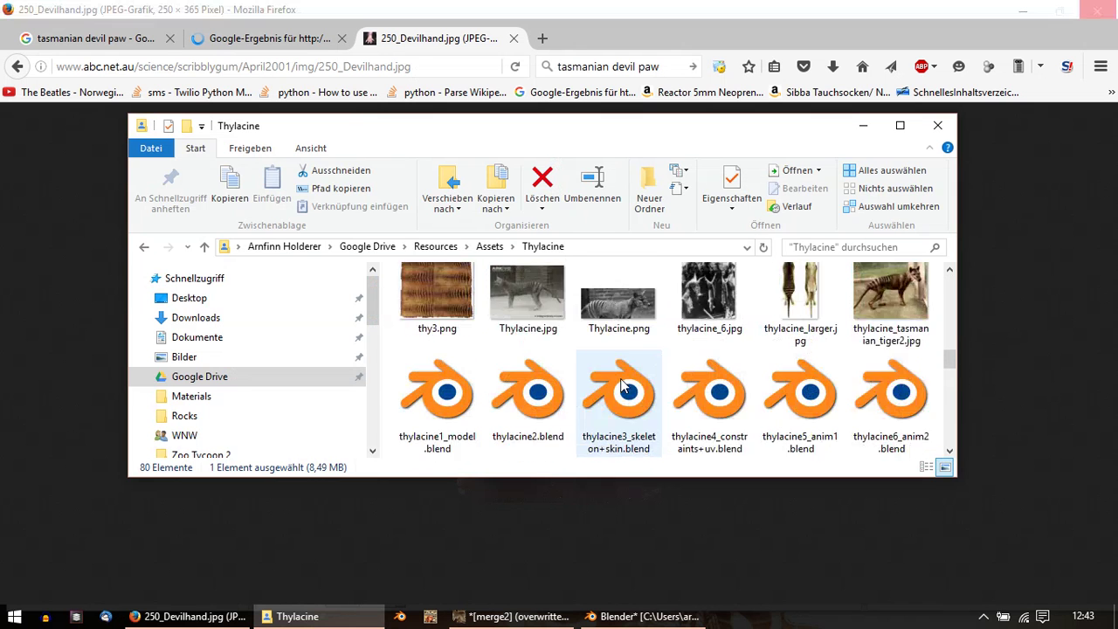
pyautogui.scroll(-1, 625, 387)
pyautogui.scroll(2, 624, 386)
pyautogui.scroll(-5, 624, 387)
pyautogui.doubleClick(532, 301)
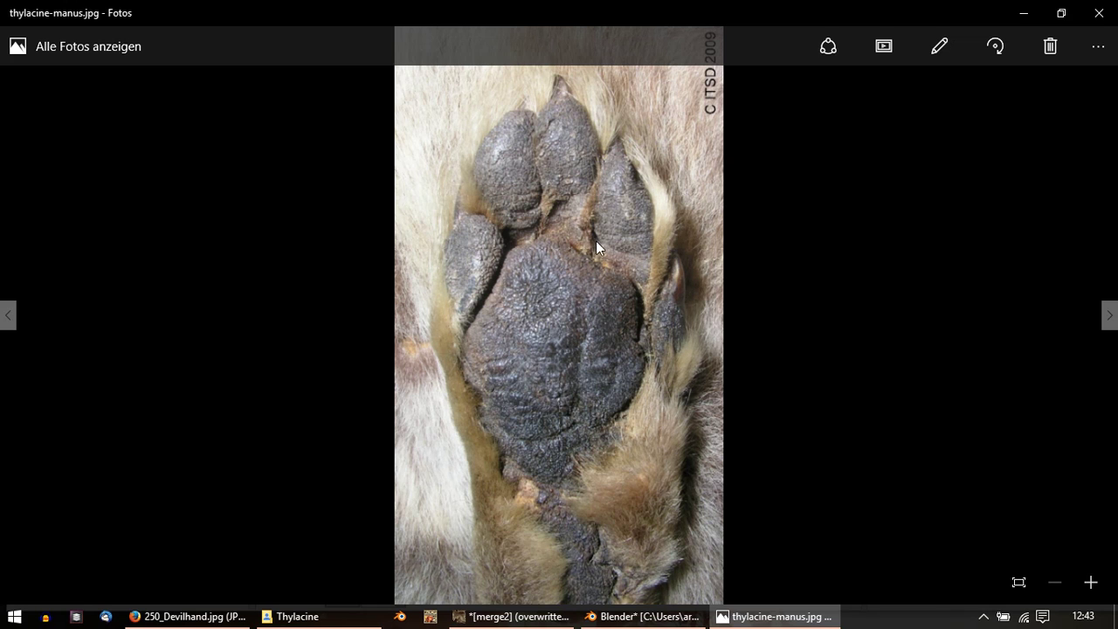
pyautogui.click(1099, 13)
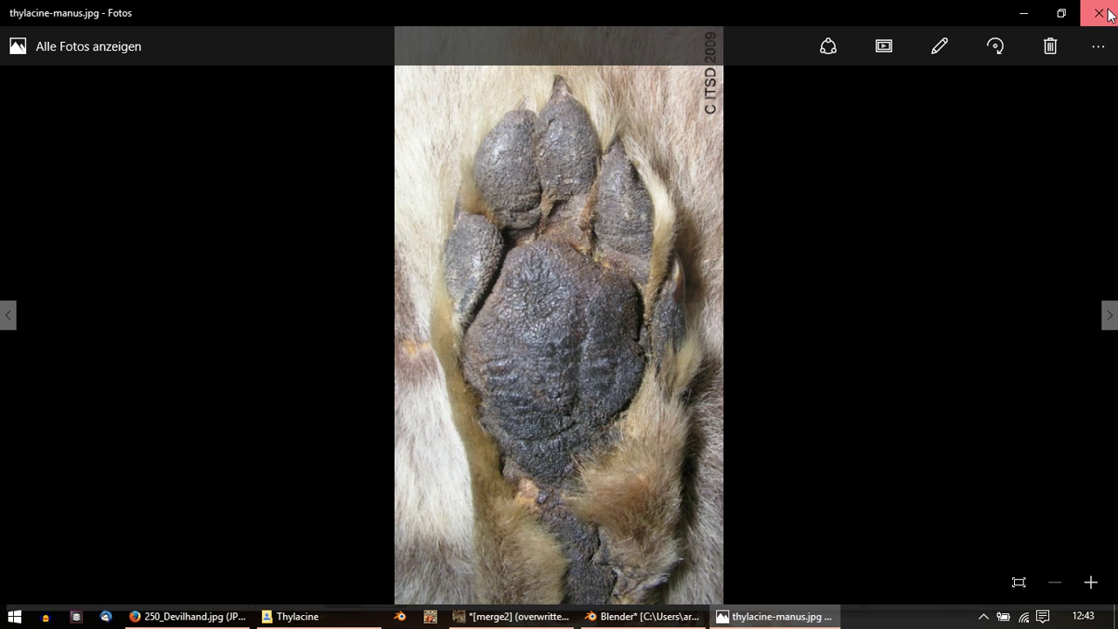
# Step: Open tigerSkin.png from the Thylacine folder in GIMP and examine the front paws of the belly-side skin
pyautogui.click(530, 402)
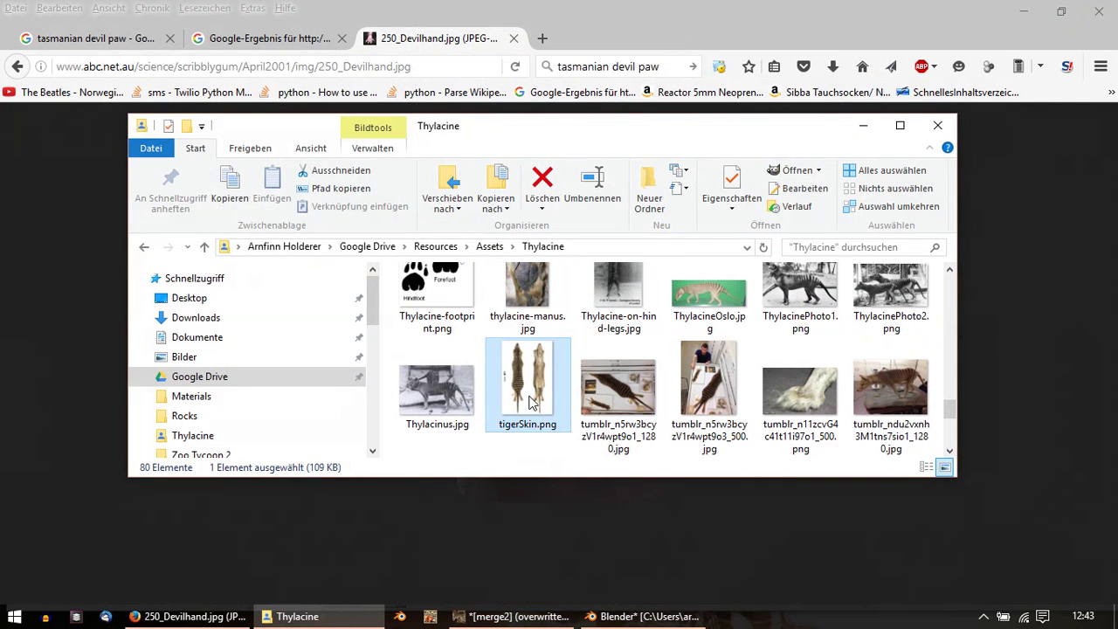
pyautogui.scroll(3, 664, 393)
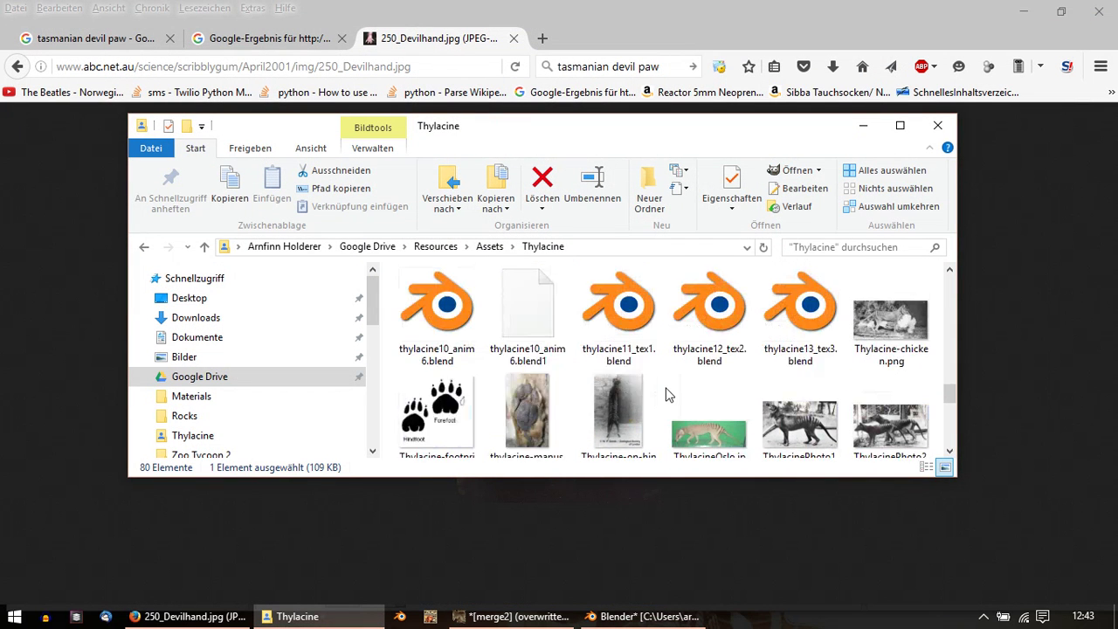
pyautogui.scroll(-3, 664, 393)
pyautogui.scroll(-3, 657, 397)
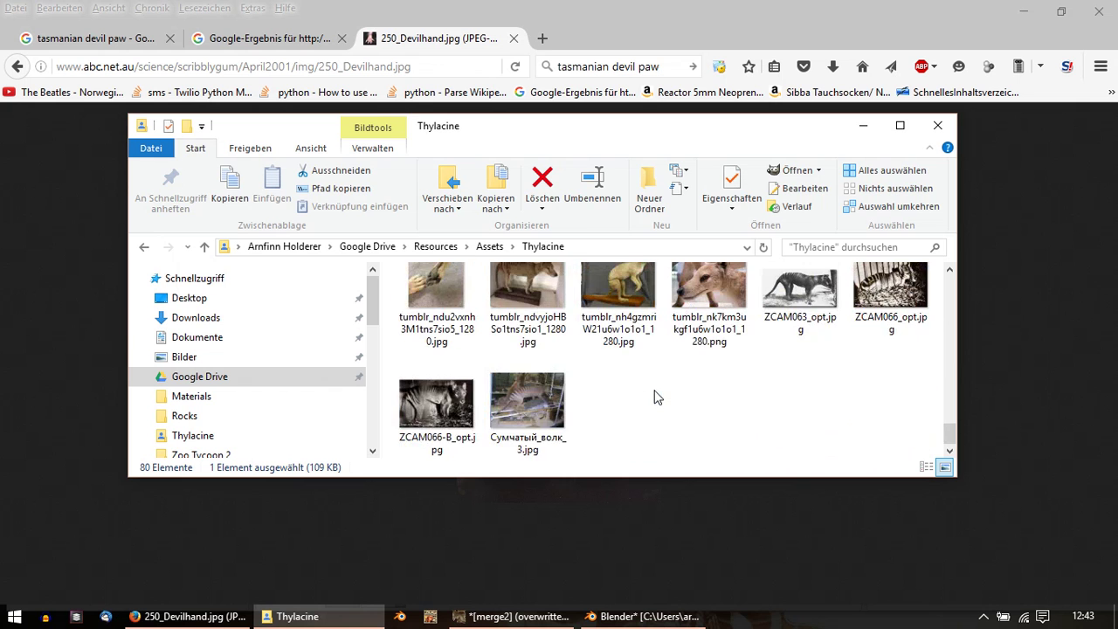
pyautogui.scroll(3, 611, 384)
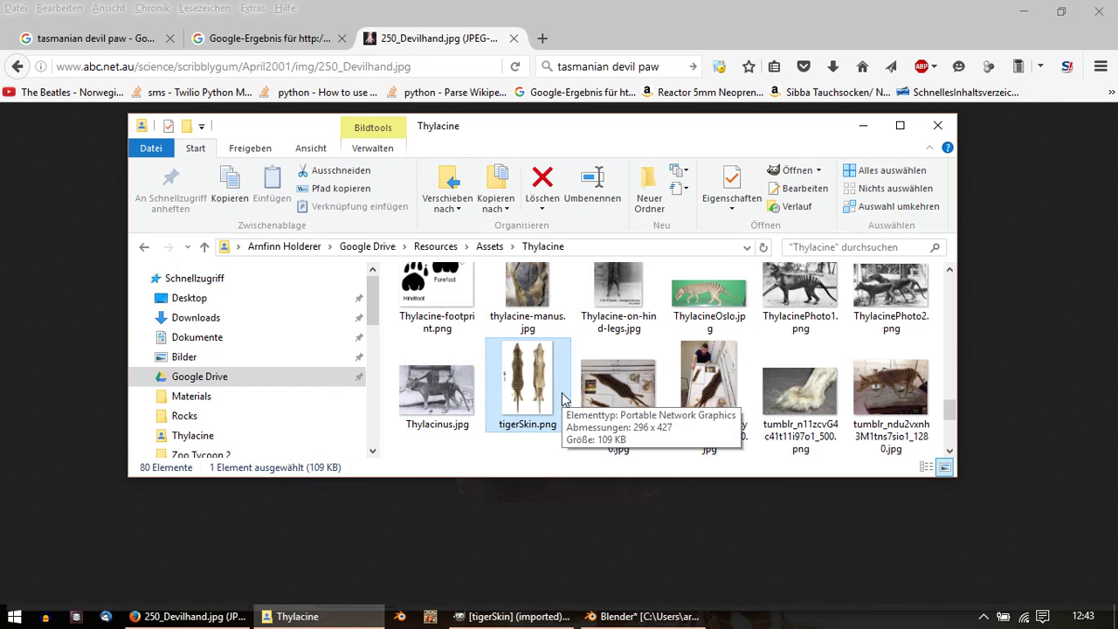
pyautogui.click(507, 616)
pyautogui.keyDown('ctrl'); pyautogui.scroll(5, 569, 187); pyautogui.keyUp('ctrl')
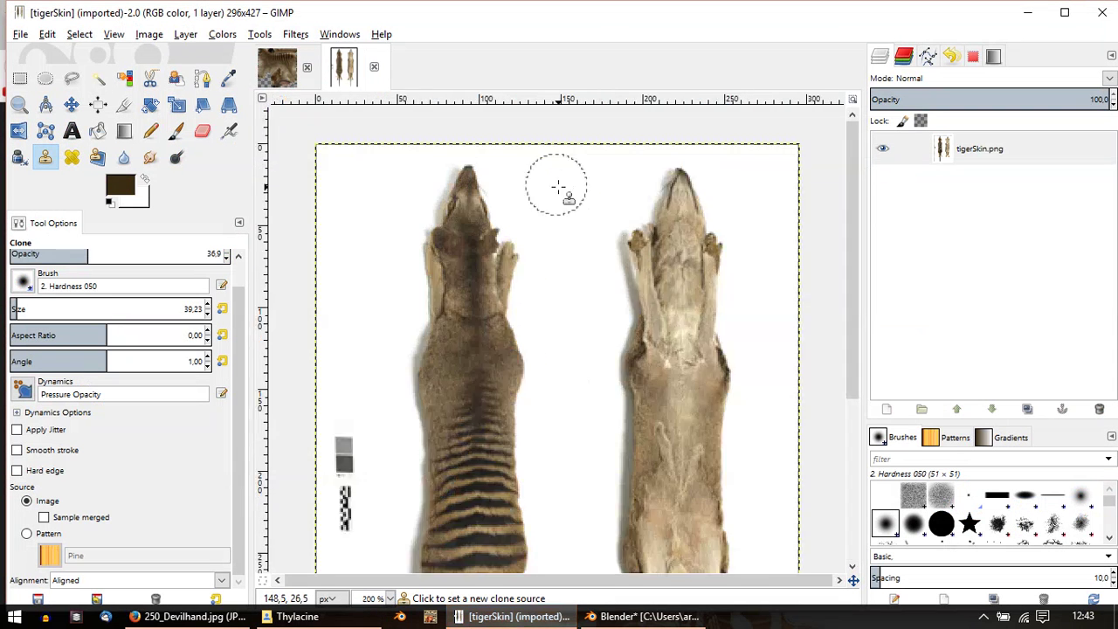
pyautogui.keyDown('ctrl'); pyautogui.scroll(-5, 611, 302); pyautogui.keyUp('ctrl')
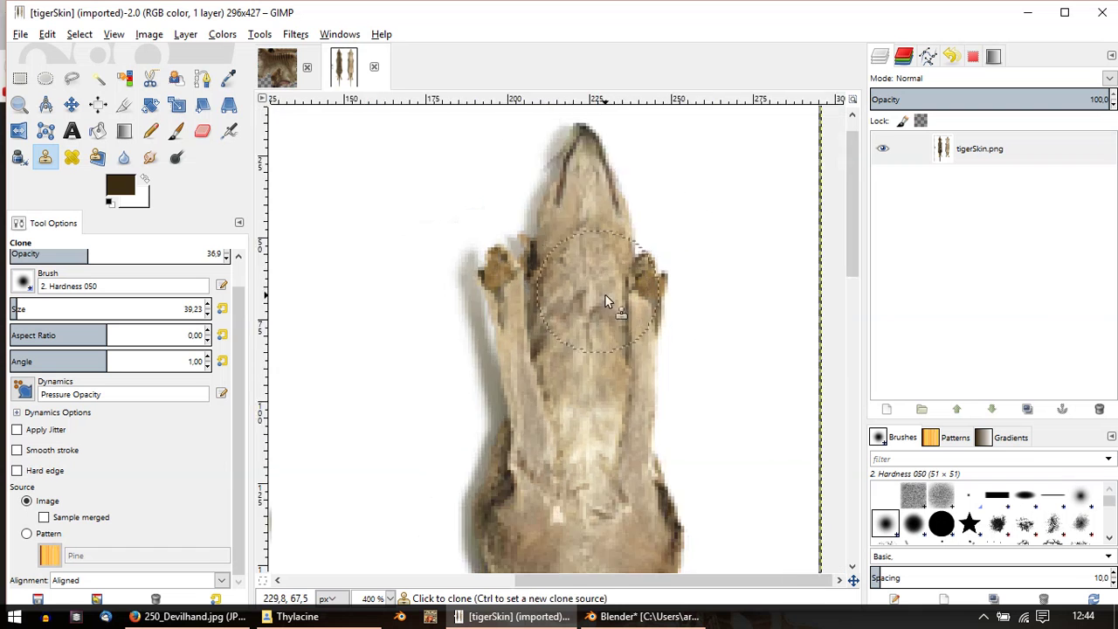
# Step: Quit GIMP and discard the unsaved image changes
pyautogui.click(1106, 13)
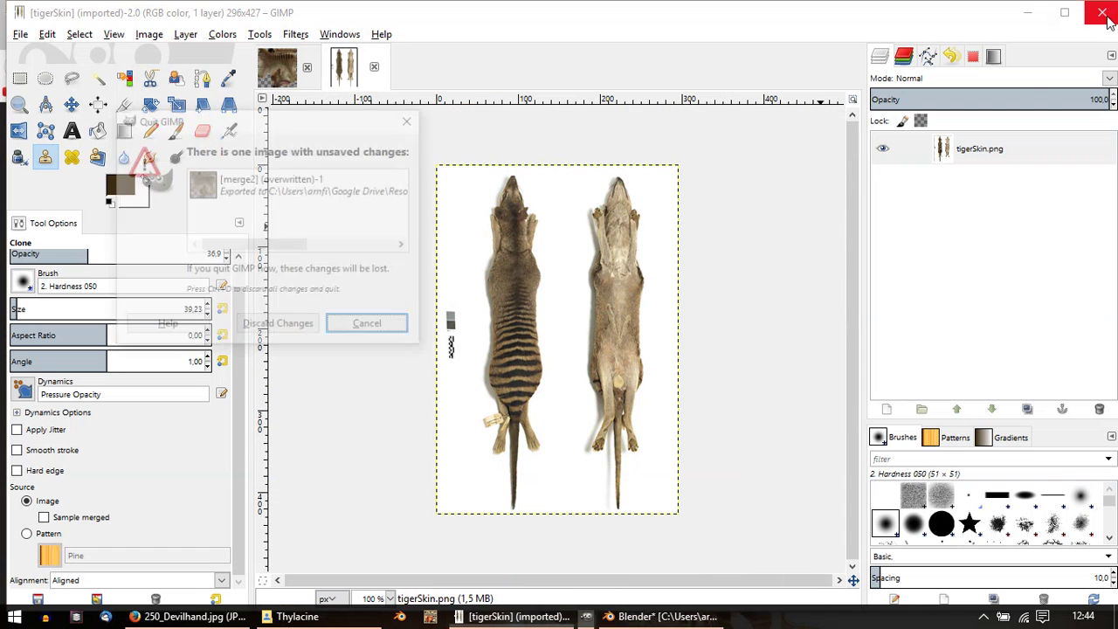
pyautogui.click(370, 327)
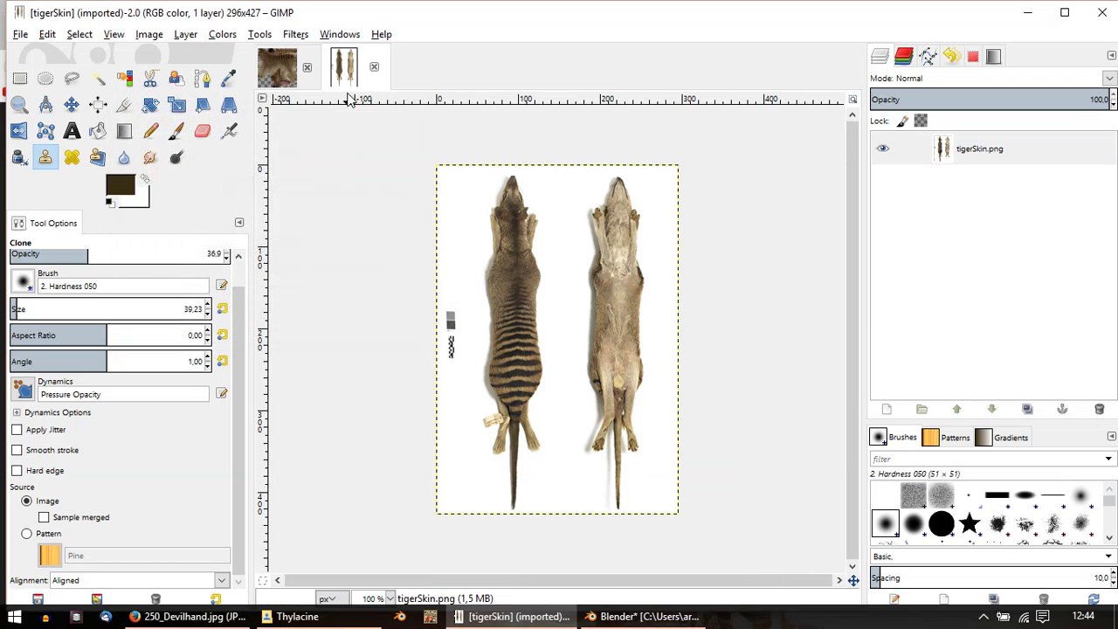
pyautogui.click(1103, 12)
pyautogui.click(300, 347)
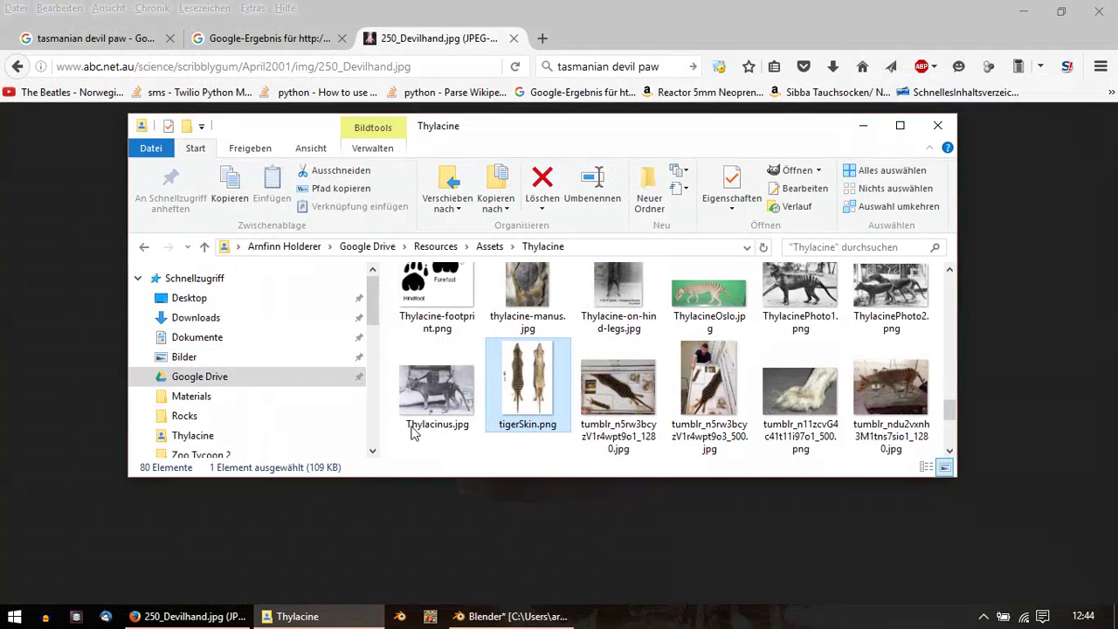
# Step: Switch to Blender and give the TexDraw brush a reddish-brown colour and the Saturation blend mode
pyautogui.click(514, 617)
pyautogui.scroll(-2, 626, 425)
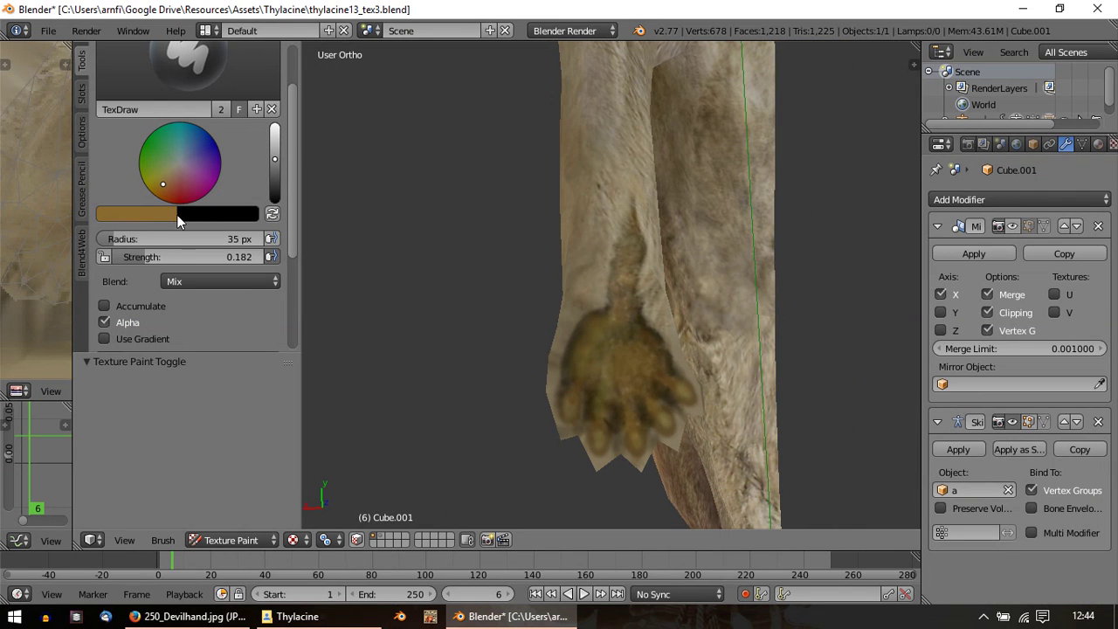
pyautogui.click(275, 175)
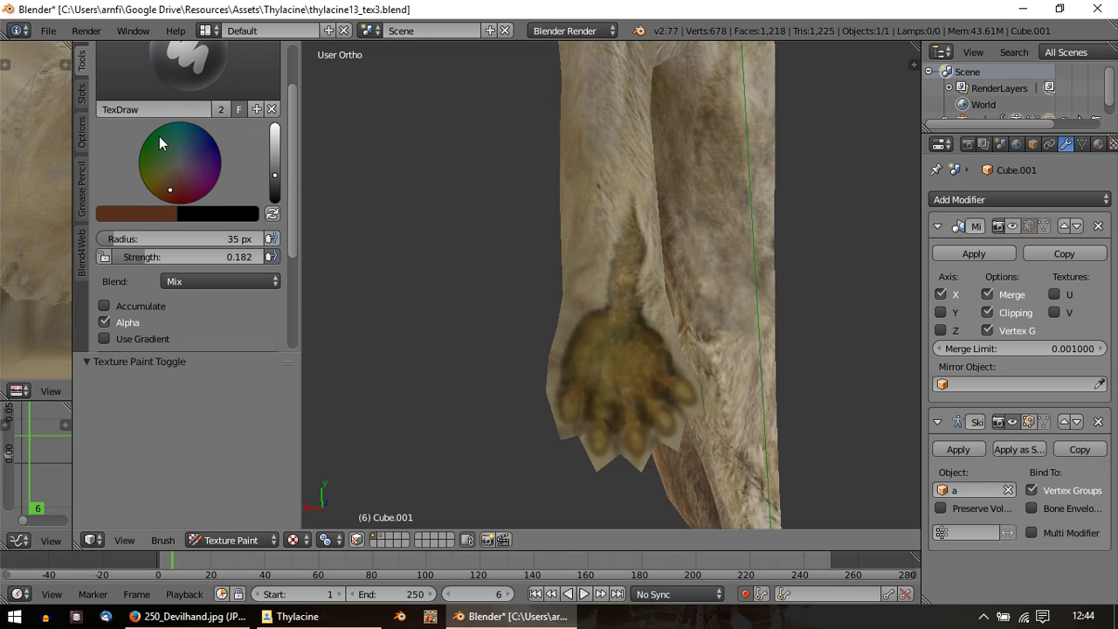
pyautogui.scroll(-1, 179, 253)
pyautogui.click(202, 250)
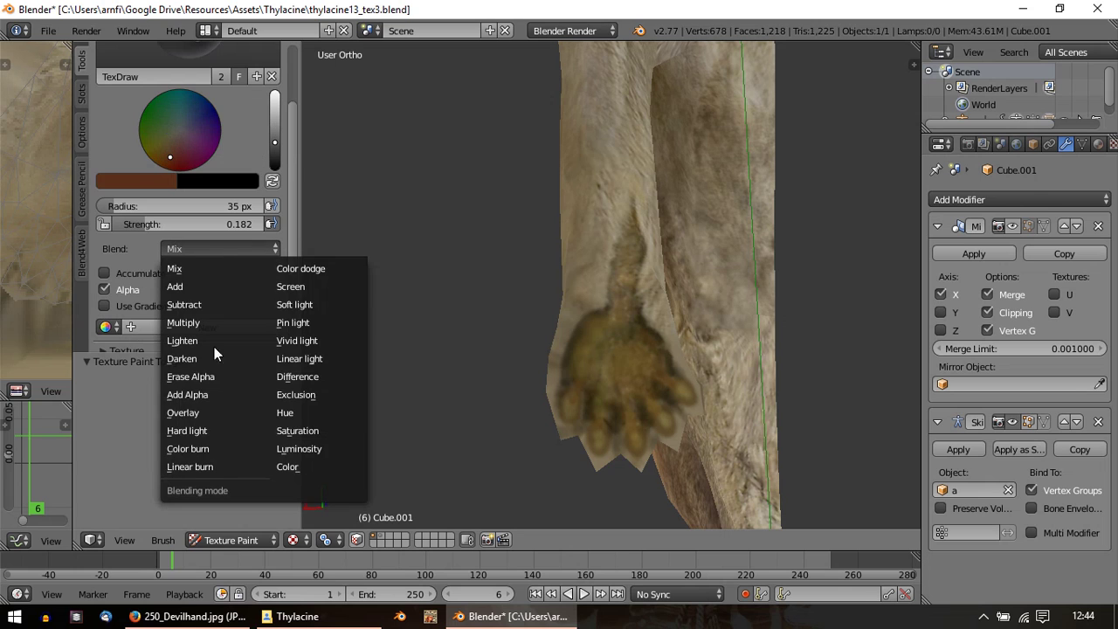
pyautogui.click(296, 431)
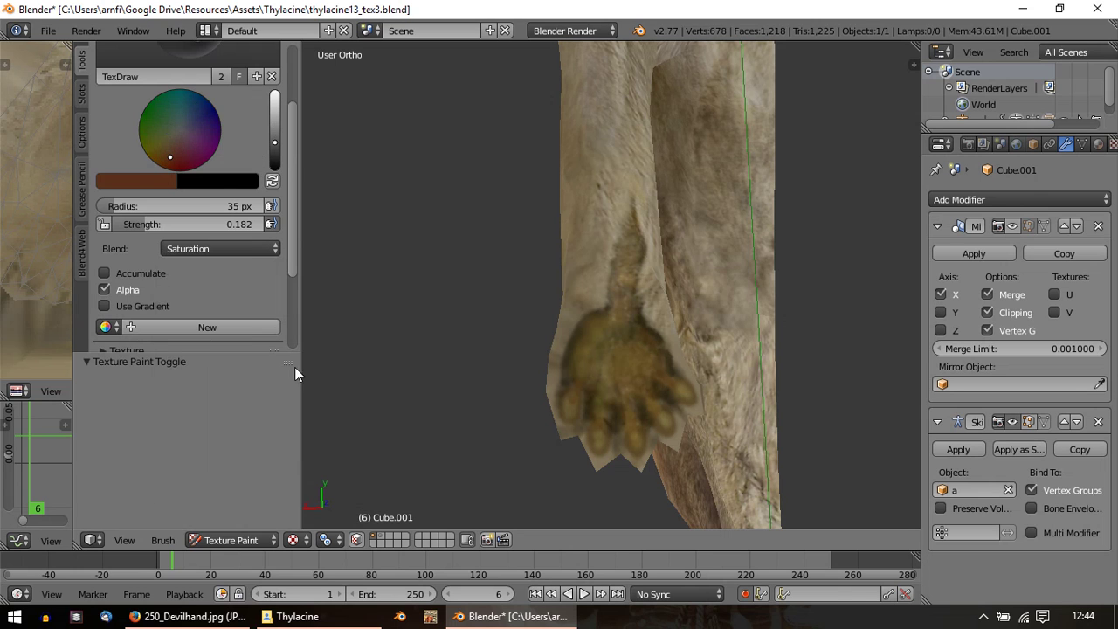
# Step: Darken the brush colour to R 0.140, G 0.074, B 0.042
pyautogui.click(148, 183)
pyautogui.moveTo(239, 292); pyautogui.dragTo(237, 305)
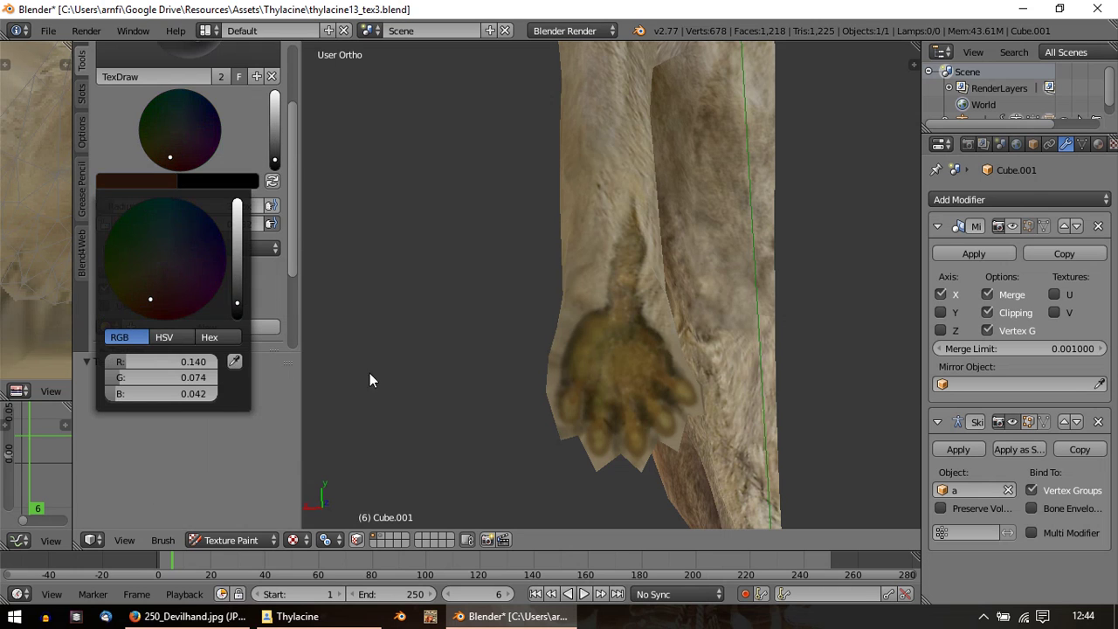
pyautogui.keyDown('shift'); pyautogui.moveTo(618, 369); pyautogui.dragTo(562, 281, button='middle'); pyautogui.keyUp('shift')
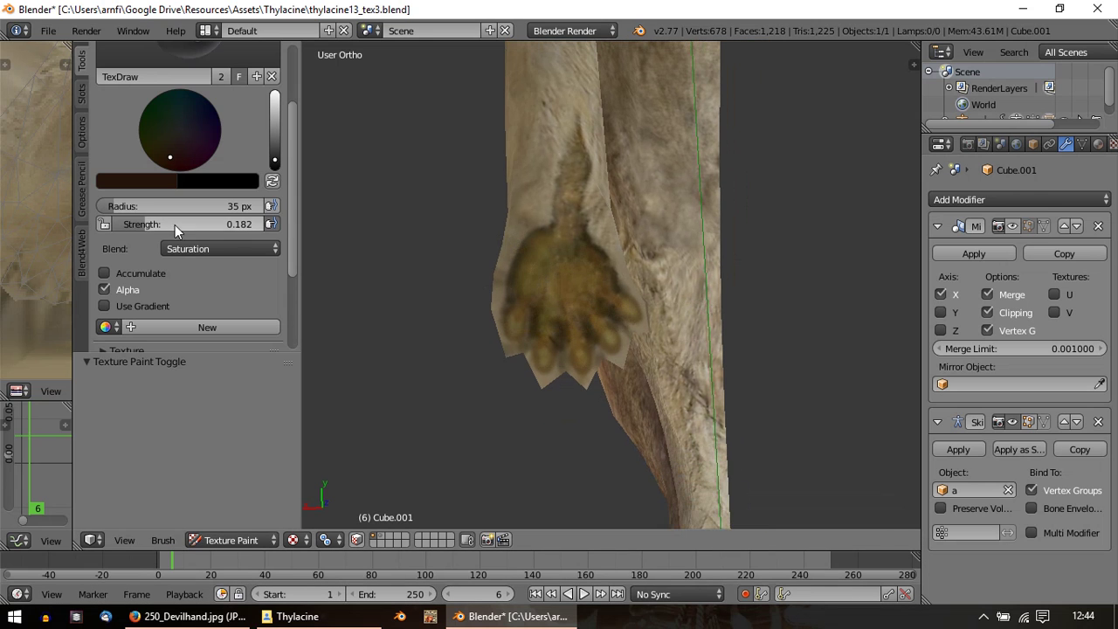
# Step: Darken the brush colour to near black and desaturate the middle of the palm with a low-strength stroke
pyautogui.click(218, 224)
pyautogui.click(276, 161)
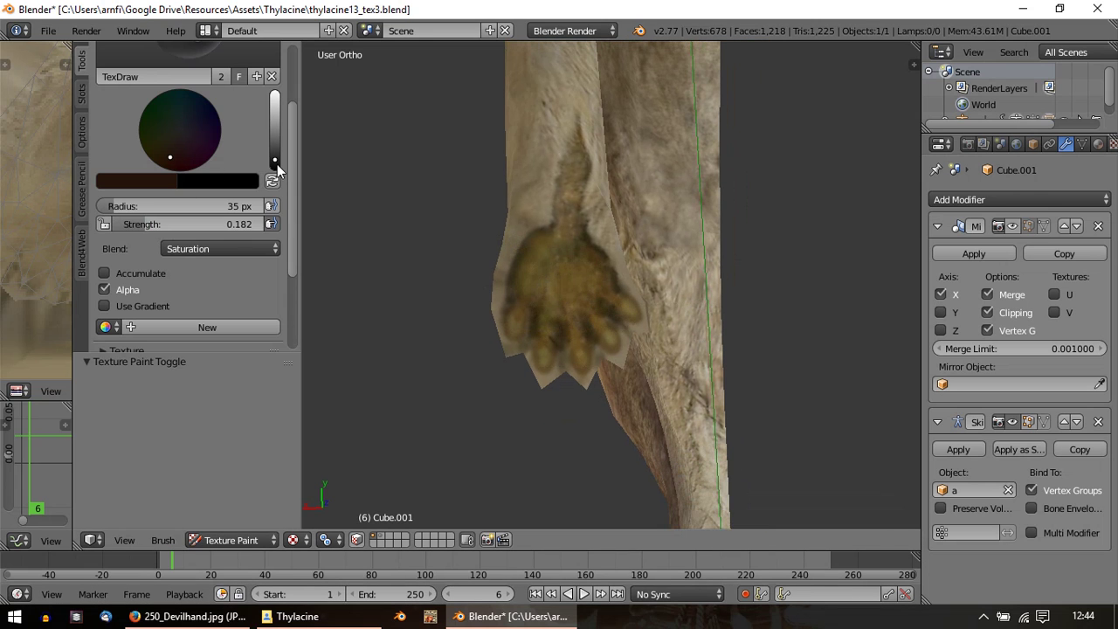
pyautogui.click(271, 162)
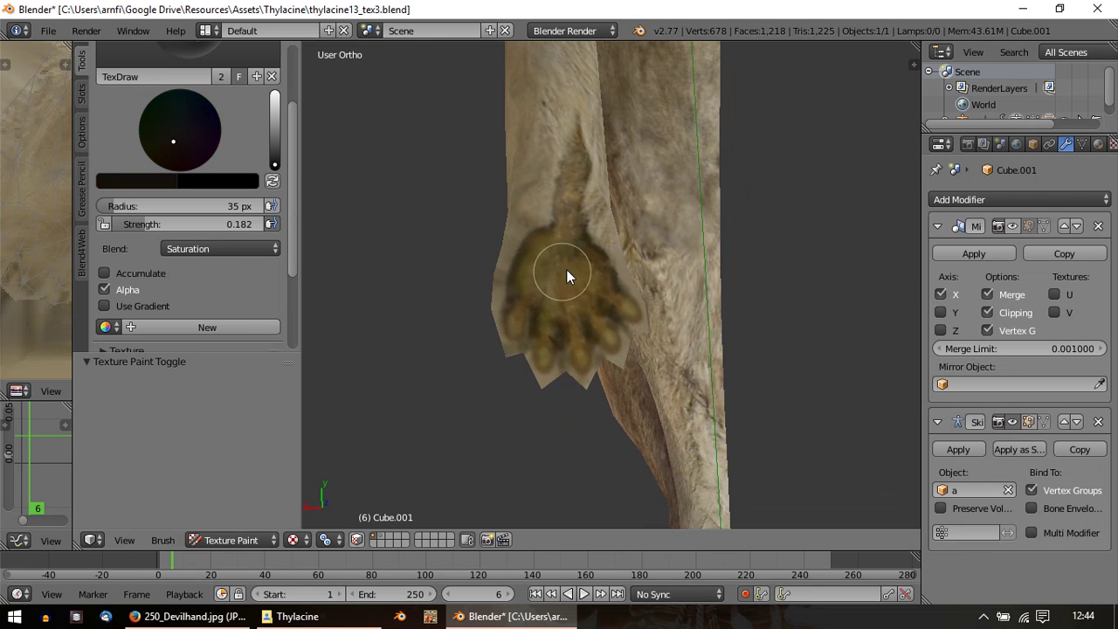
pyautogui.scroll(2, 551, 279)
pyautogui.scroll(2, 559, 279)
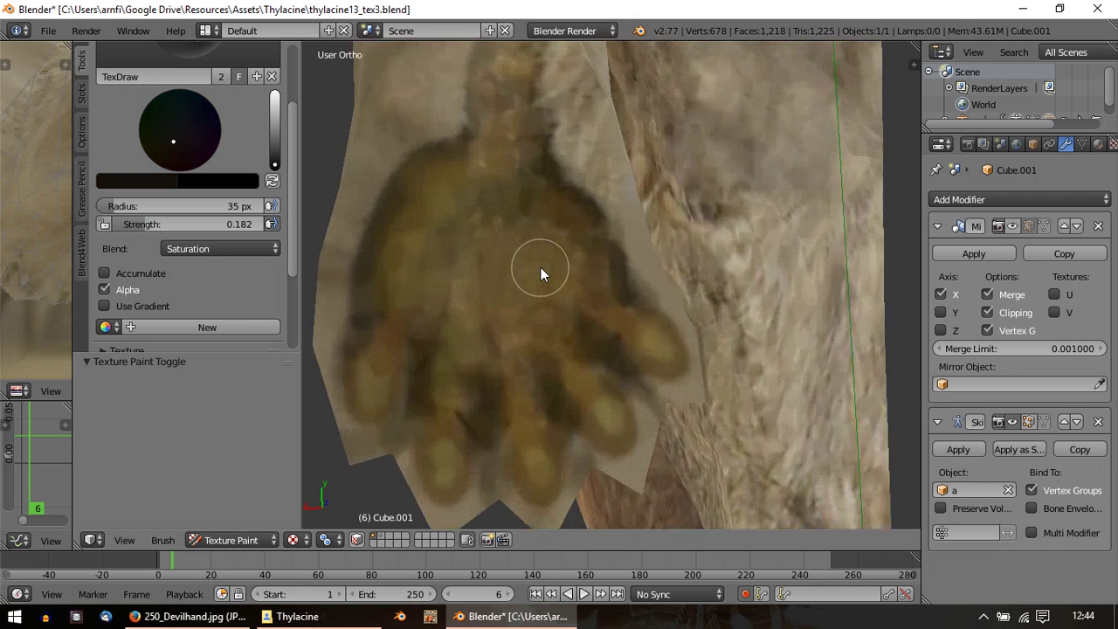
pyautogui.moveTo(510, 252)
pyautogui.mouseDown()
pyautogui.moveTo(505, 292)
pyautogui.moveTo(453, 227)
pyautogui.mouseUp()
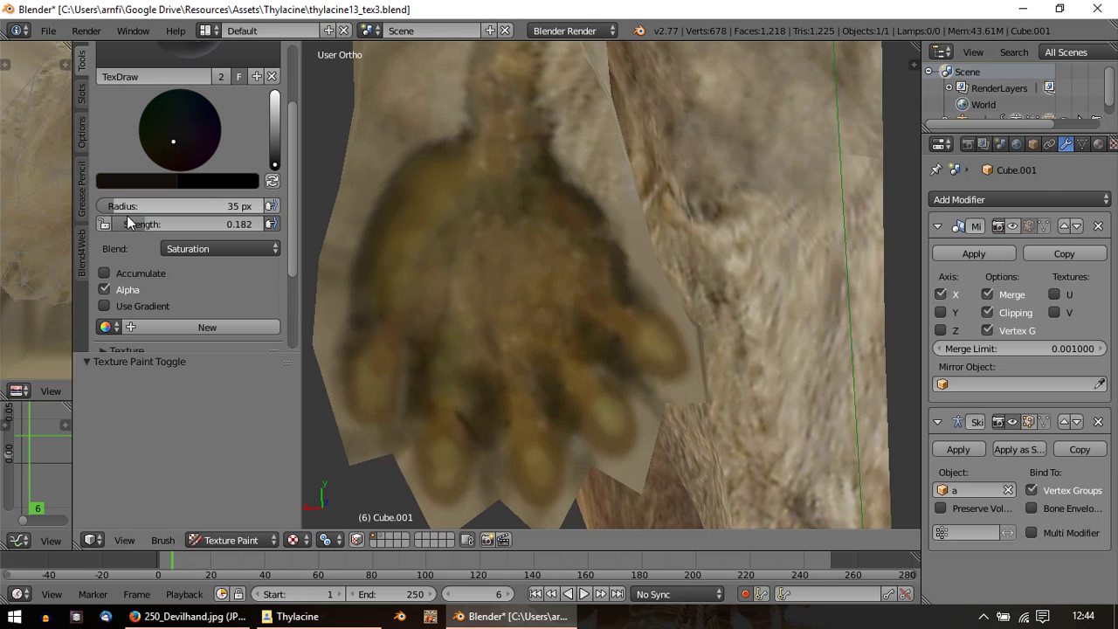
# Step: Set the brush to strength 0.460 and radius 132 px, and mute the yellowish colour across the palm and toes
pyautogui.moveTo(150, 224); pyautogui.dragTo(262, 224)
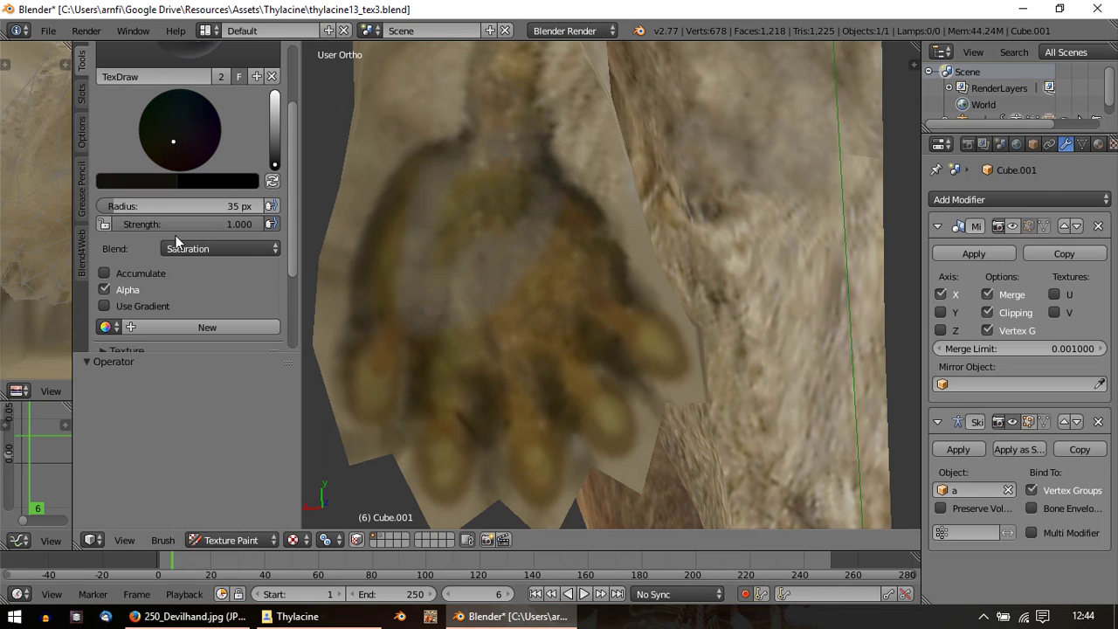
pyautogui.moveTo(175, 224)
pyautogui.mouseDown()
pyautogui.moveTo(110, 224)
pyautogui.moveTo(145, 209)
pyautogui.mouseUp()
pyautogui.moveTo(514, 233)
pyautogui.mouseDown()
pyautogui.moveTo(415, 286)
pyautogui.moveTo(503, 206)
pyautogui.mouseUp()
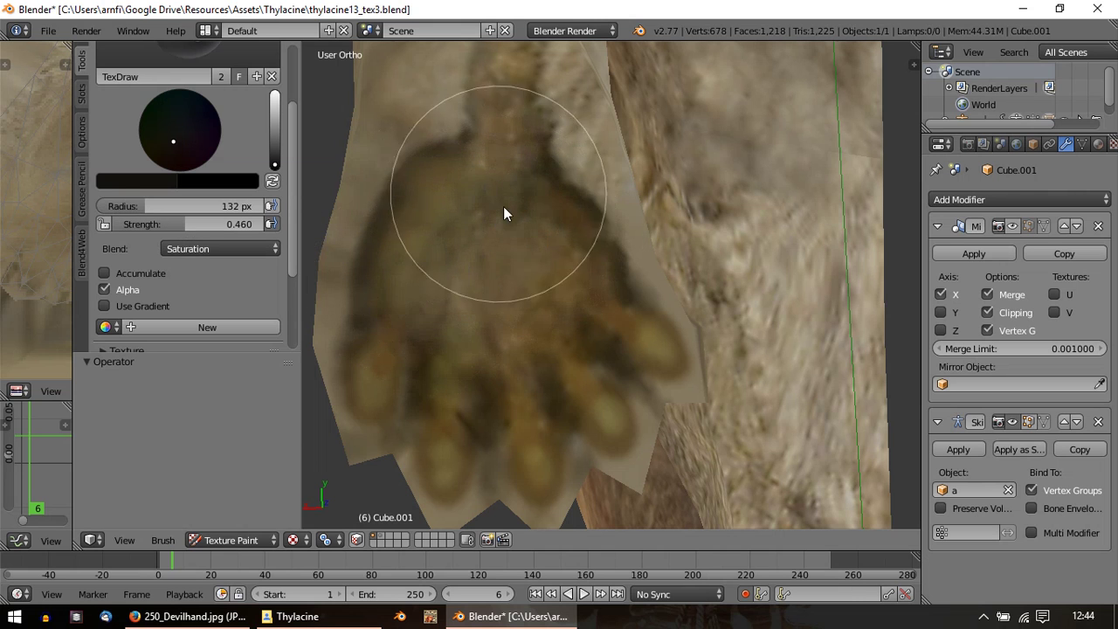
pyautogui.scroll(-6, 515, 245)
pyautogui.scroll(6, 567, 229)
pyautogui.moveTo(560, 338)
pyautogui.mouseDown()
pyautogui.moveTo(586, 322)
pyautogui.moveTo(560, 228)
pyautogui.moveTo(587, 424)
pyautogui.moveTo(517, 416)
pyautogui.mouseUp()
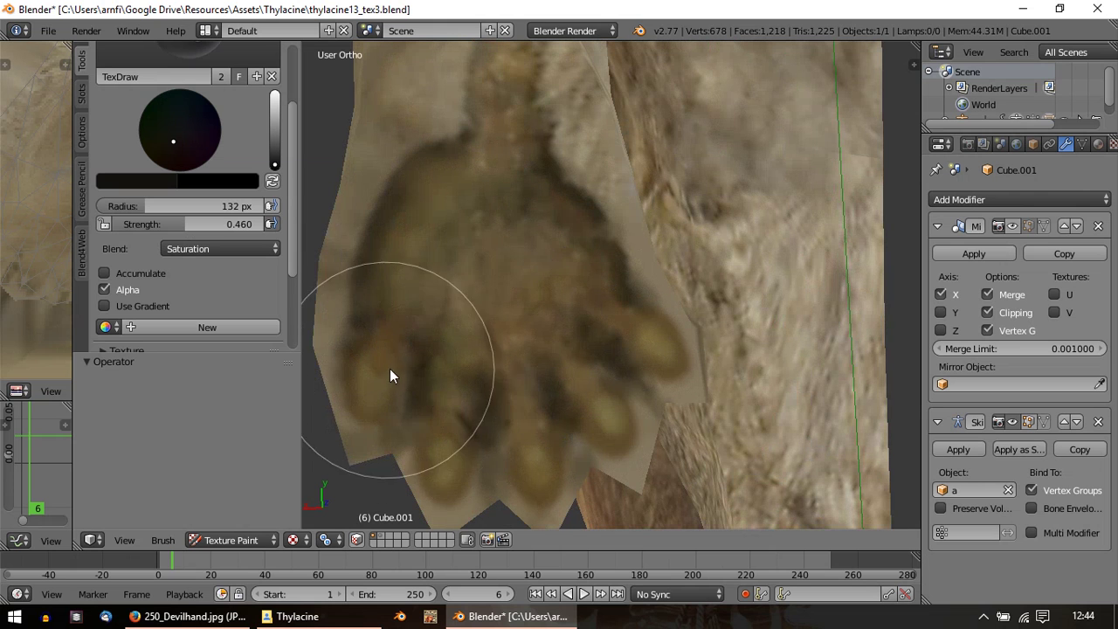
pyautogui.scroll(-3, 419, 362)
pyautogui.scroll(3, 280, 253)
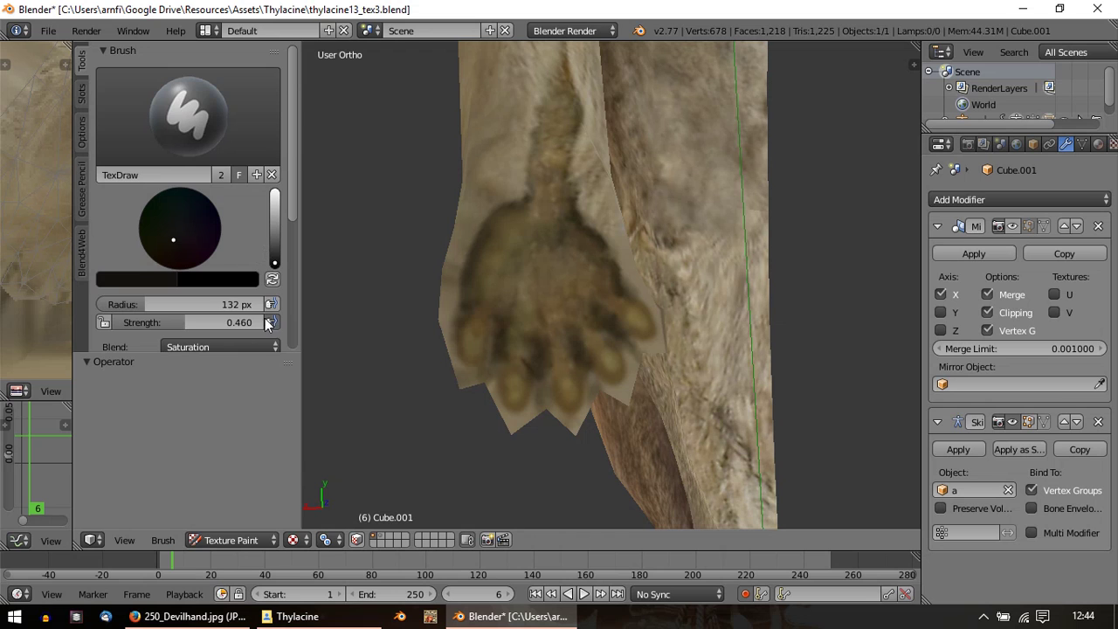
# Step: Set the brush blend mode to Color with a dark reddish brown and try tinting the palm
pyautogui.scroll(-3, 267, 324)
pyautogui.click(253, 281)
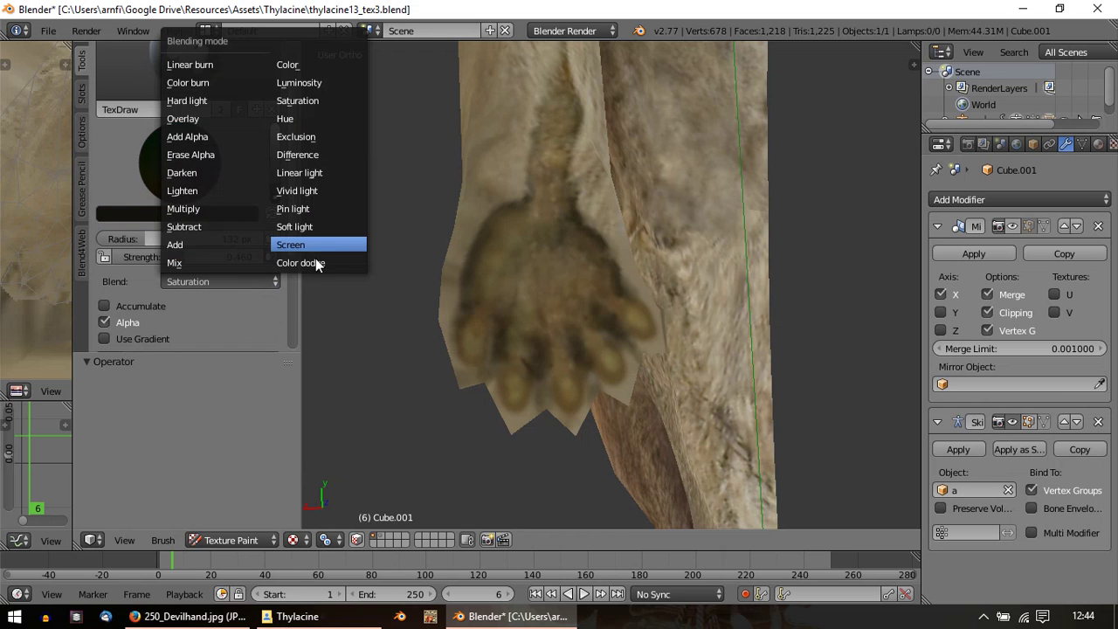
pyautogui.click(285, 68)
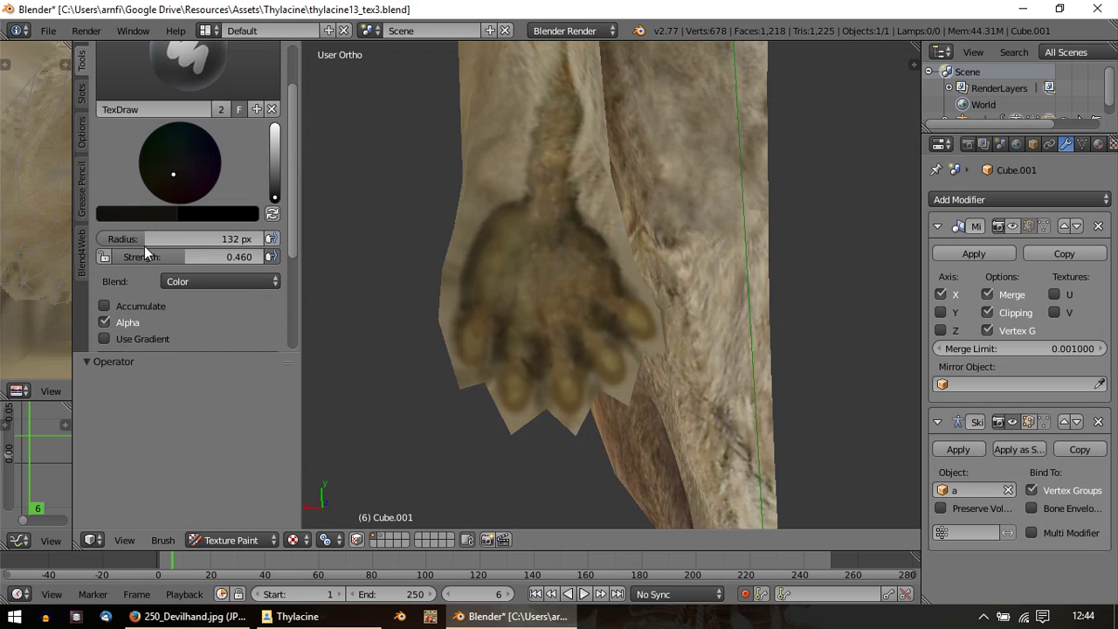
pyautogui.click(275, 192)
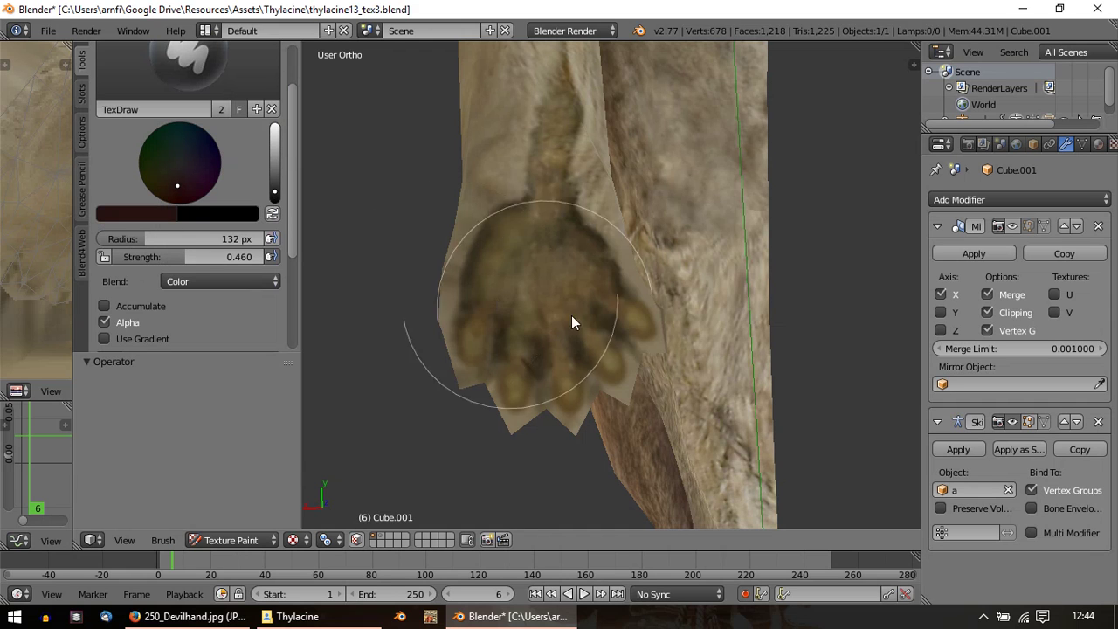
pyautogui.moveTo(548, 329); pyautogui.dragTo(538, 280)
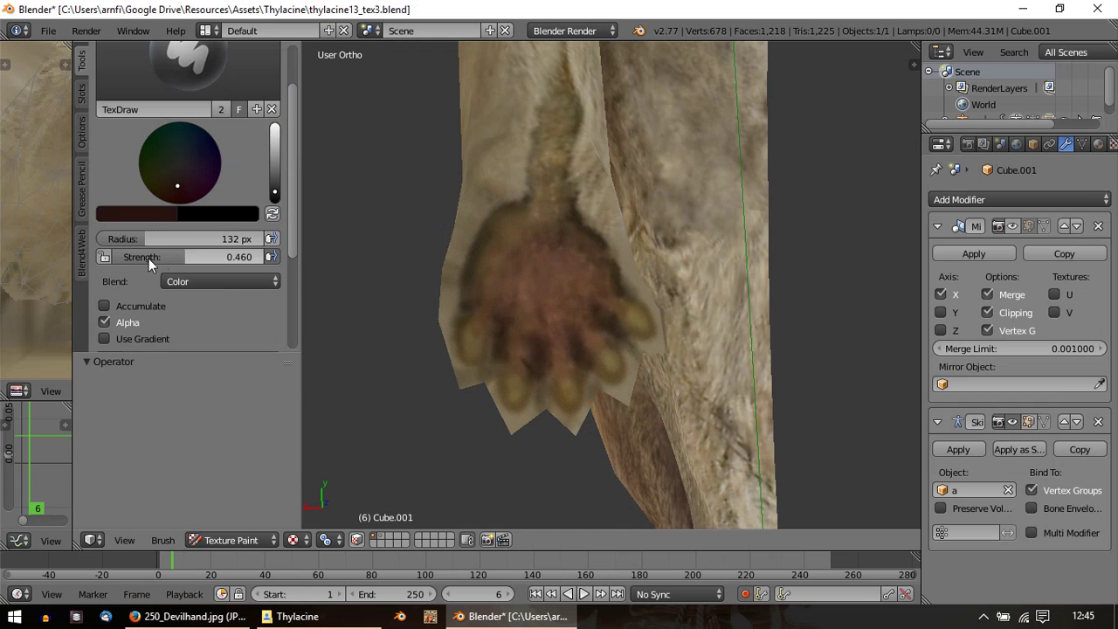
# Step: Undo the palm tint, then recolour the palm and toes reddish brown at radius 89 px and strength 0.182
pyautogui.hotkey('ctrl', 'z')
pyautogui.moveTo(148, 256)
pyautogui.mouseDown()
pyautogui.moveTo(117, 256)
pyautogui.moveTo(138, 238)
pyautogui.mouseUp()
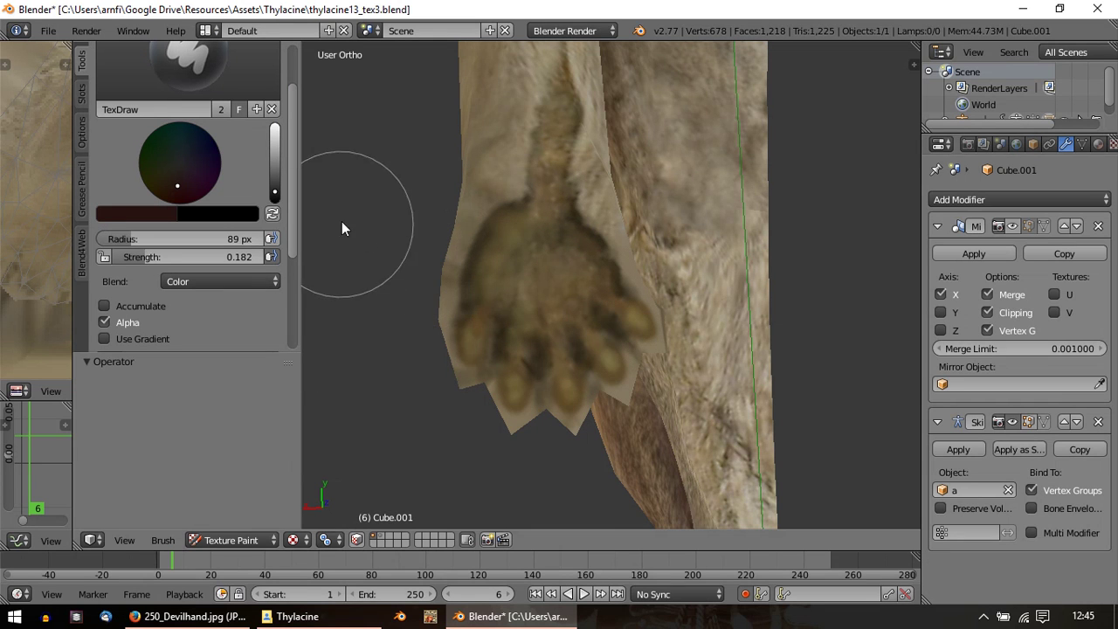
pyautogui.scroll(3, 415, 228)
pyautogui.keyDown('shift'); pyautogui.moveTo(449, 220); pyautogui.dragTo(492, 204, button='middle'); pyautogui.keyUp('shift')
pyautogui.scroll(2, 559, 215)
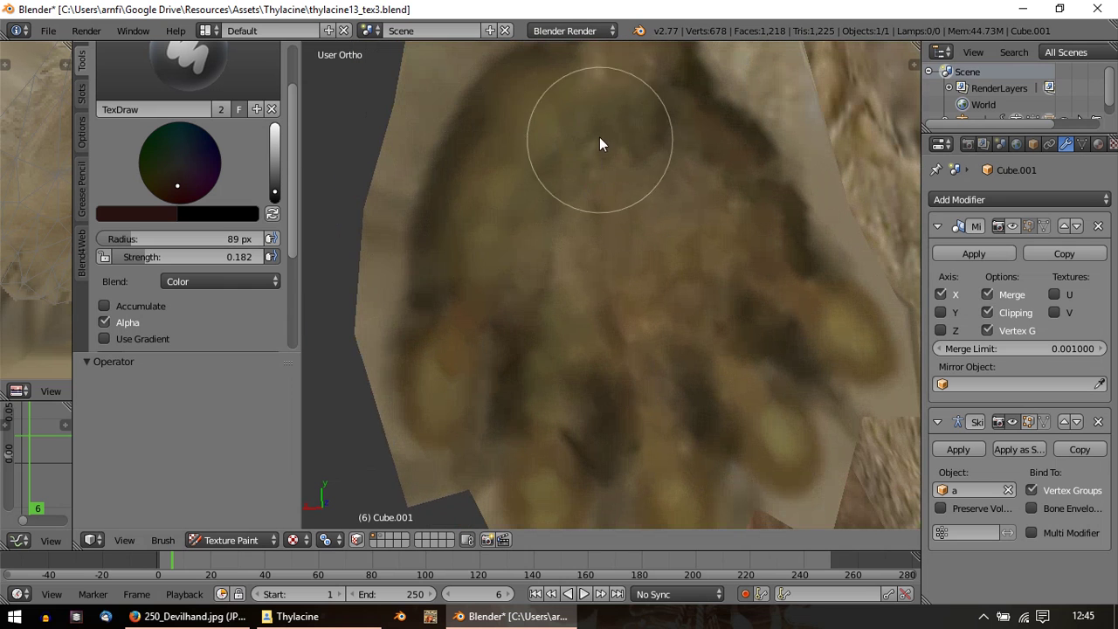
pyautogui.moveTo(487, 199)
pyautogui.mouseDown()
pyautogui.moveTo(591, 171)
pyautogui.moveTo(492, 306)
pyautogui.moveTo(447, 418)
pyautogui.mouseUp()
pyautogui.keyDown('shift'); pyautogui.moveTo(561, 433); pyautogui.dragTo(551, 348, button='middle'); pyautogui.keyUp('shift')
pyautogui.moveTo(541, 398)
pyautogui.mouseDown()
pyautogui.moveTo(534, 420)
pyautogui.moveTo(556, 273)
pyautogui.mouseUp()
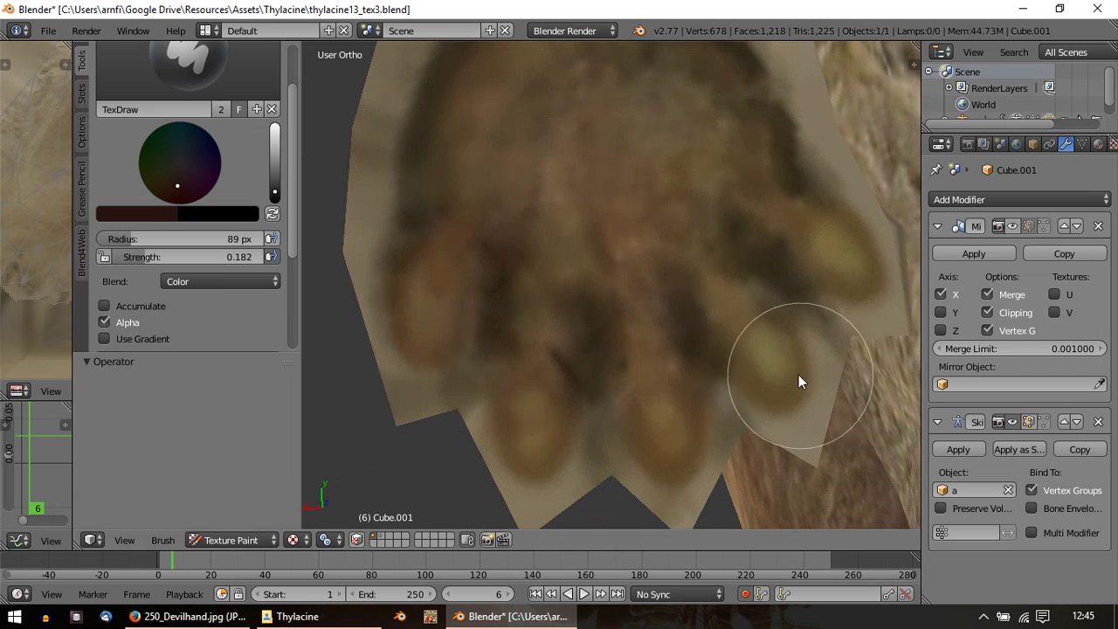
pyautogui.scroll(1, 671, 304)
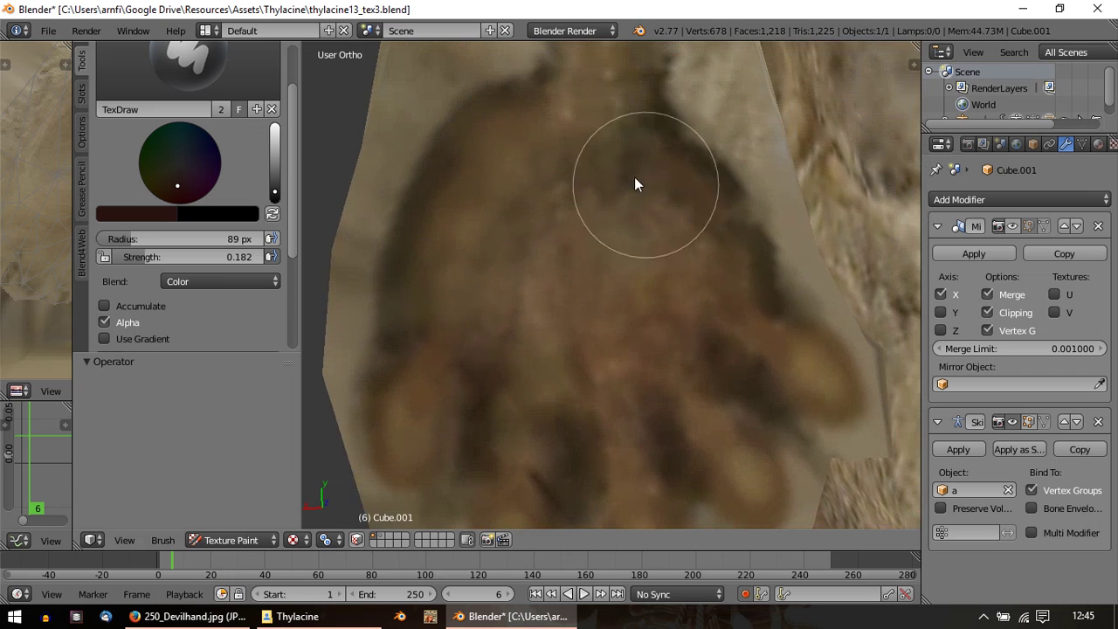
# Step: Return the brush to Saturation blend mode with a duller dark brown and tone down the reddish tint on the palm and toes
pyautogui.scroll(-5, 535, 170)
pyautogui.scroll(1, 590, 71)
pyautogui.scroll(-6, 604, 147)
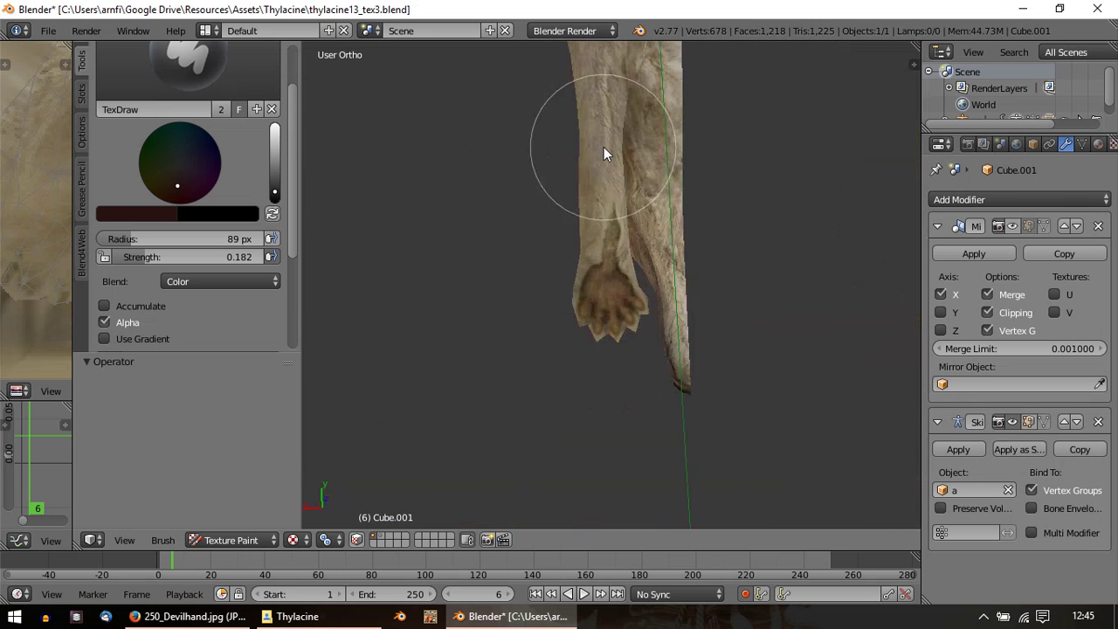
pyautogui.moveTo(611, 198); pyautogui.dragTo(961, 232, button='middle')
pyautogui.scroll(8, 725, 266)
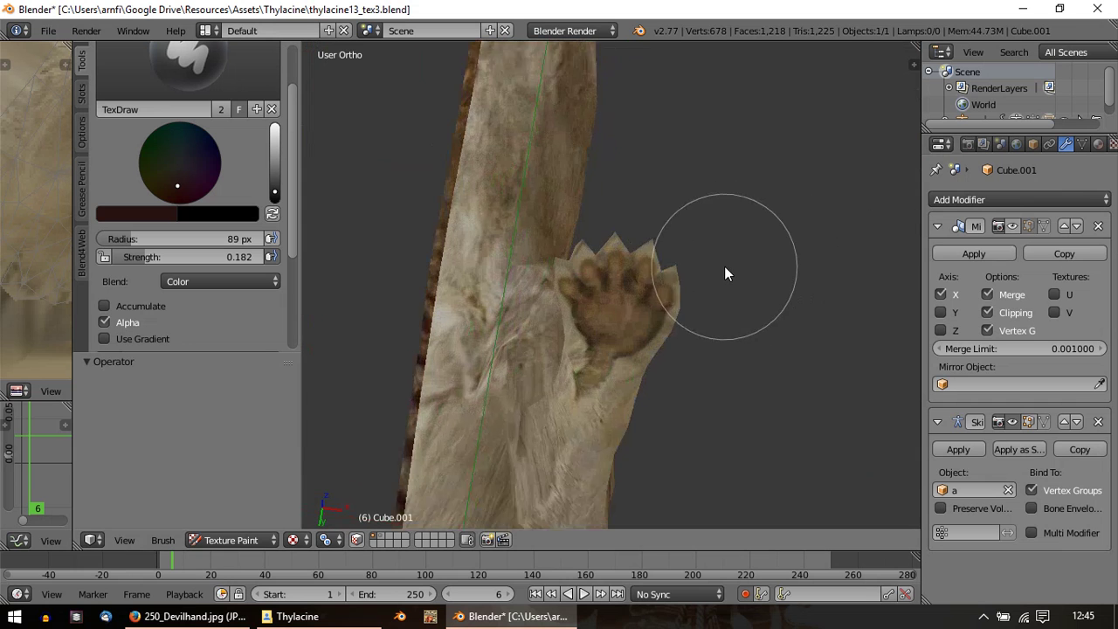
pyautogui.moveTo(518, 285); pyautogui.dragTo(527, 207, button='middle')
pyautogui.scroll(2, 527, 208)
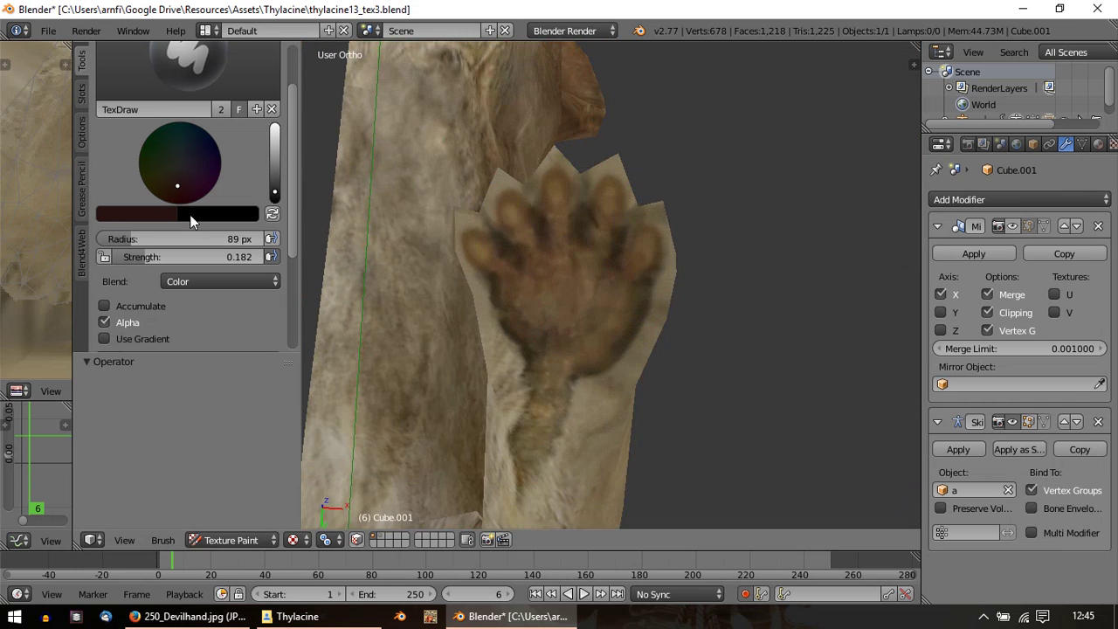
pyautogui.click(226, 279)
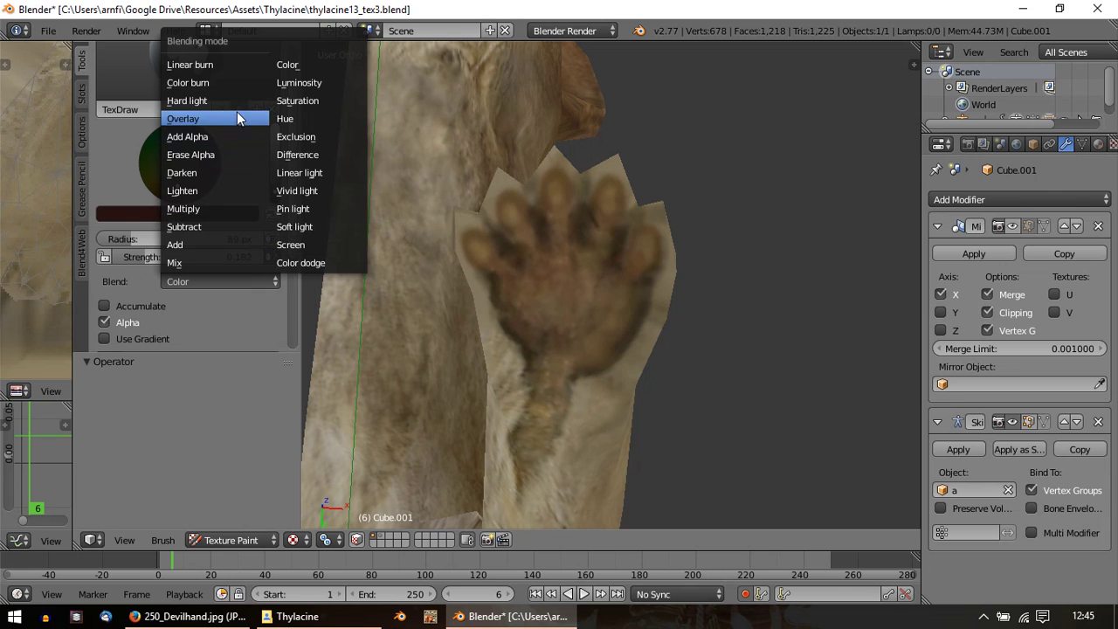
pyautogui.click(316, 102)
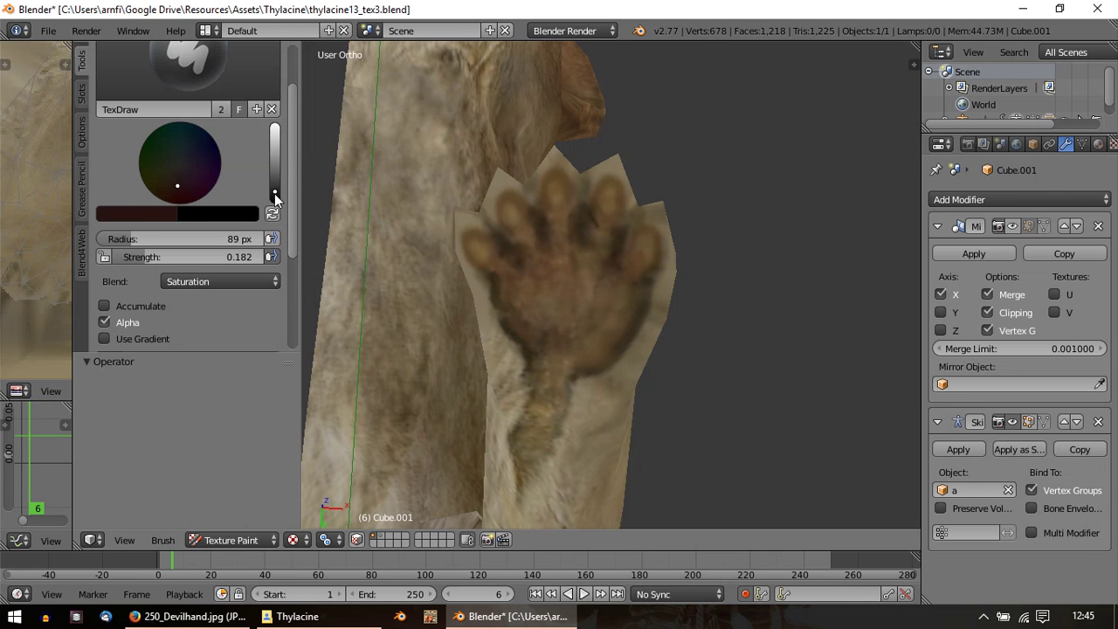
pyautogui.moveTo(427, 233)
pyautogui.mouseDown()
pyautogui.moveTo(584, 254)
pyautogui.moveTo(529, 259)
pyautogui.moveTo(506, 242)
pyautogui.moveTo(548, 360)
pyautogui.moveTo(609, 324)
pyautogui.moveTo(634, 247)
pyautogui.moveTo(606, 341)
pyautogui.moveTo(577, 343)
pyautogui.mouseUp()
pyautogui.moveTo(577, 344); pyautogui.dragTo(569, 293, button='middle')
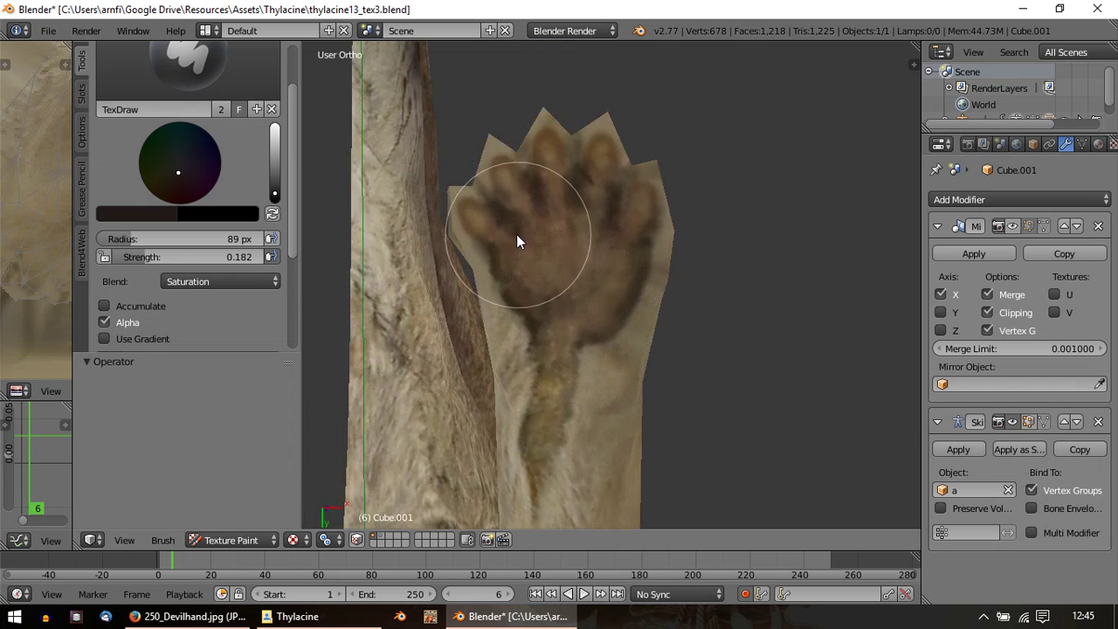
# Step: Smear the dark outer heel edge of the palm into the fur using the Smear brush with a 20 px radius
pyautogui.scroll(-5, 612, 314)
pyautogui.moveTo(585, 339); pyautogui.dragTo(734, 348, button='middle')
pyautogui.scroll(3, 735, 348)
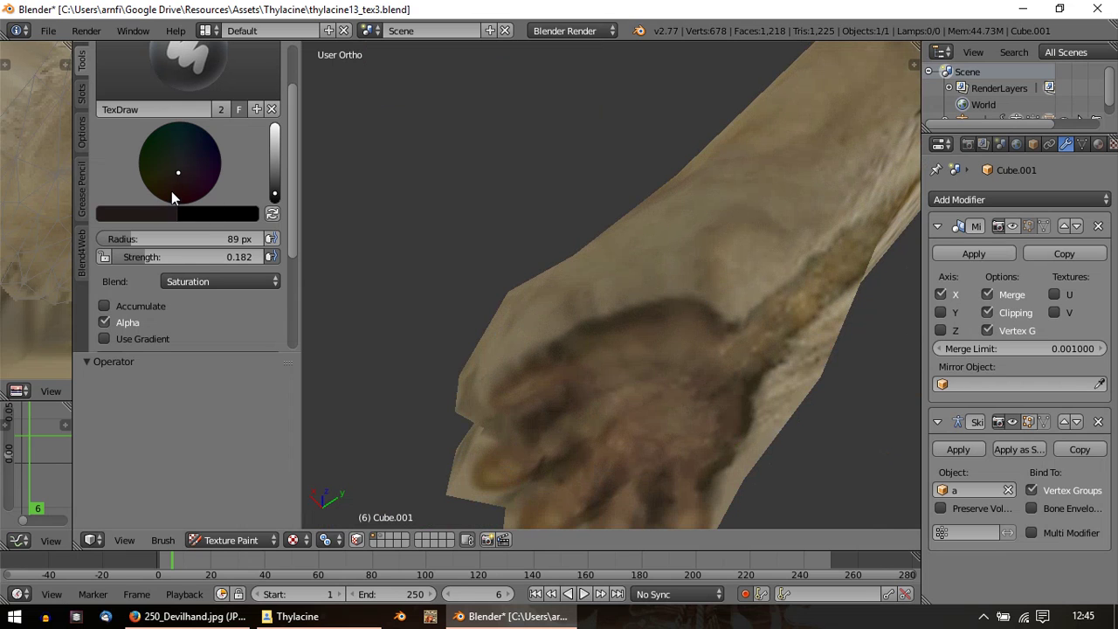
pyautogui.click(193, 76)
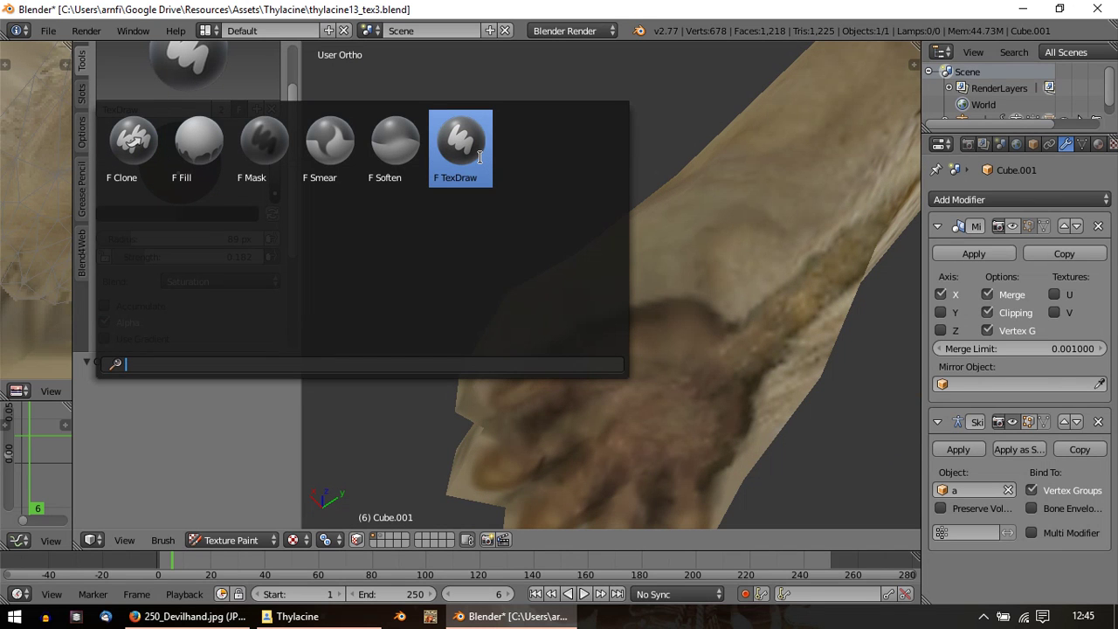
pyautogui.click(325, 144)
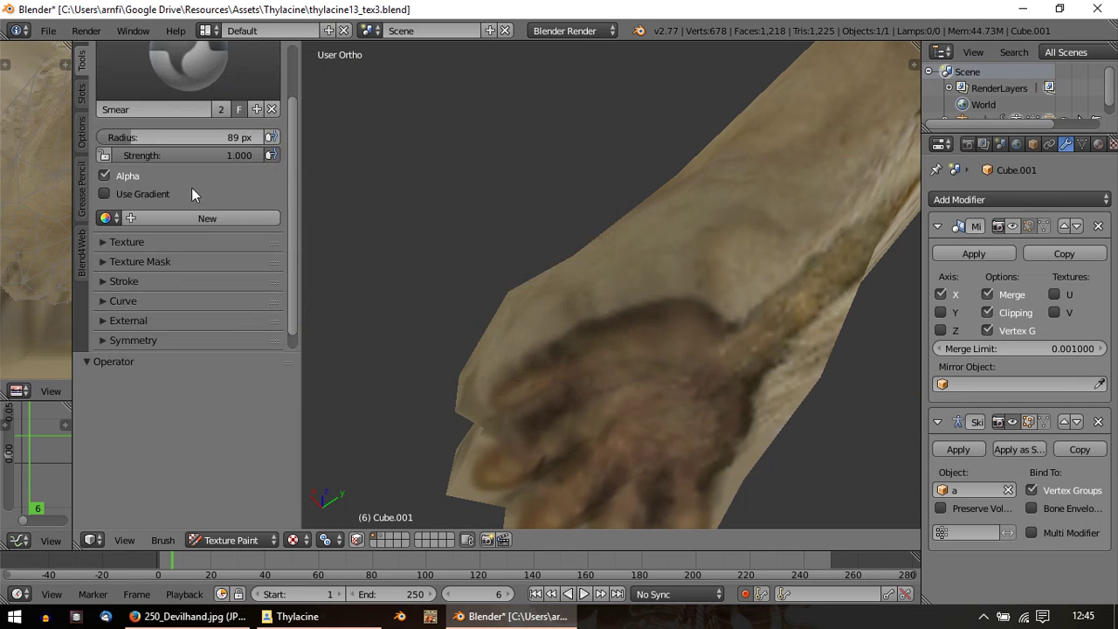
pyautogui.moveTo(140, 138); pyautogui.dragTo(114, 137)
pyautogui.scroll(4, 612, 323)
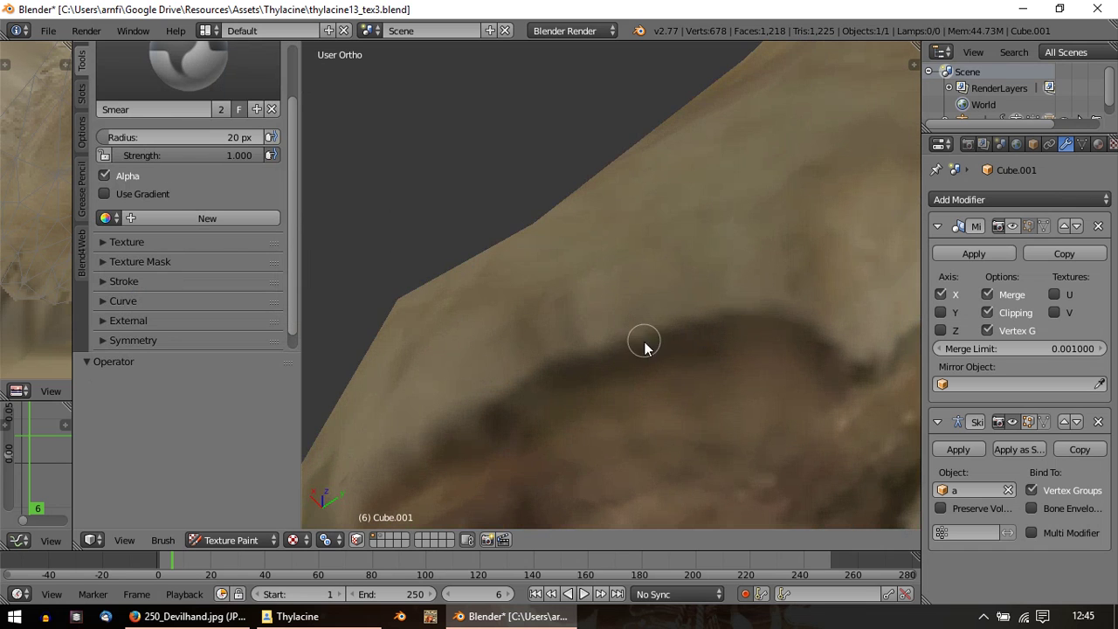
pyautogui.moveTo(648, 365); pyautogui.dragTo(625, 160, button='middle')
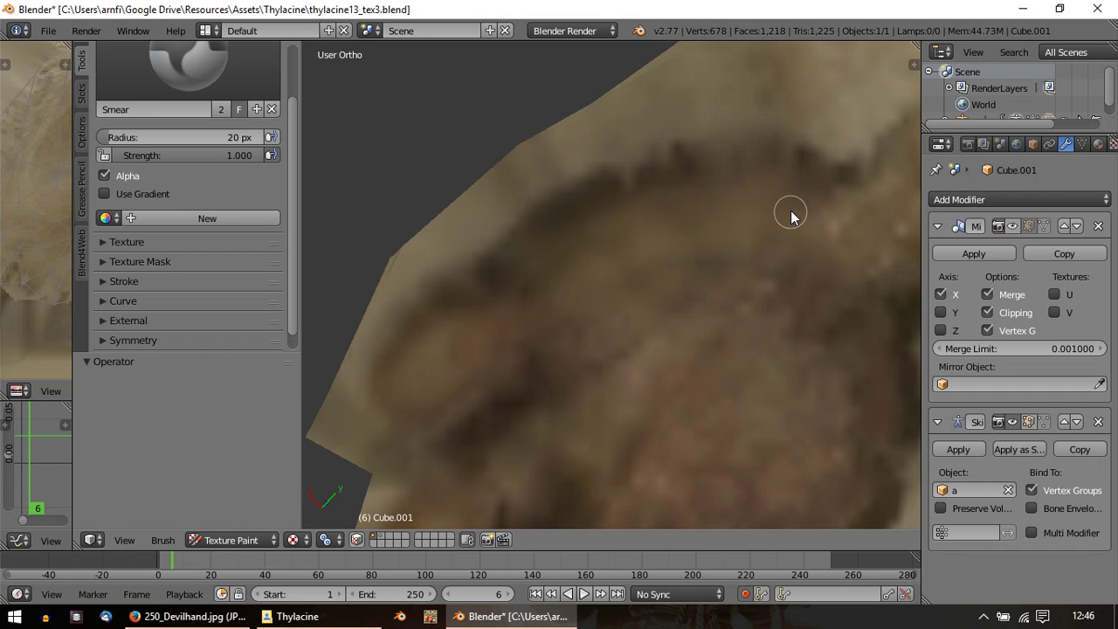
# Step: Smear short fur-like strokes along the outer side of the palm down to the outermost toe
pyautogui.scroll(-5, 800, 207)
pyautogui.moveTo(670, 371); pyautogui.dragTo(589, 337, button='middle')
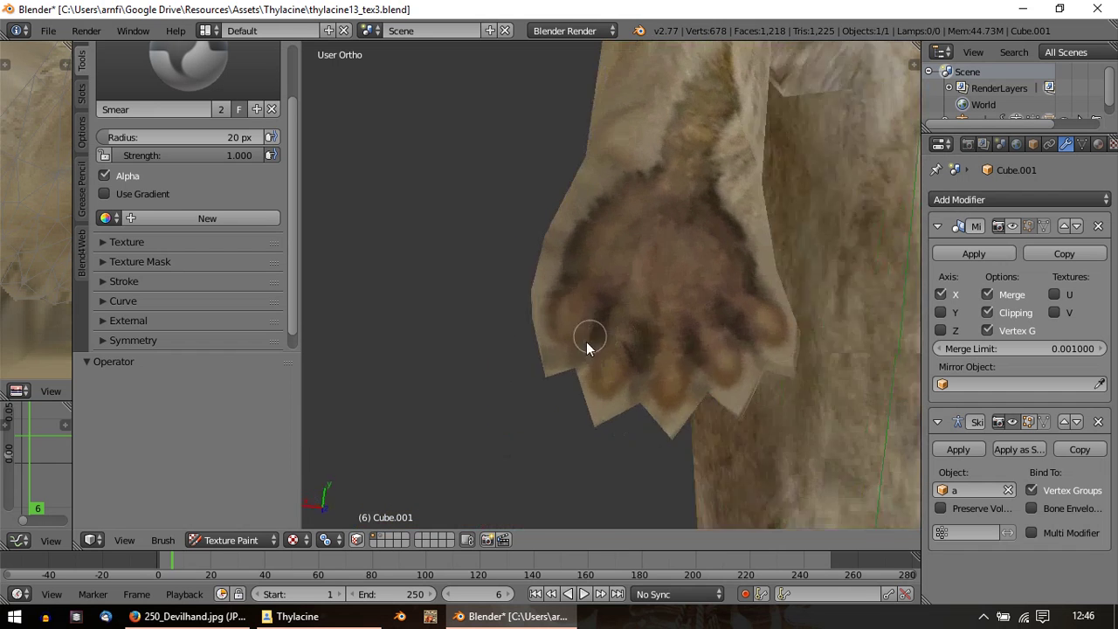
pyautogui.scroll(5, 521, 230)
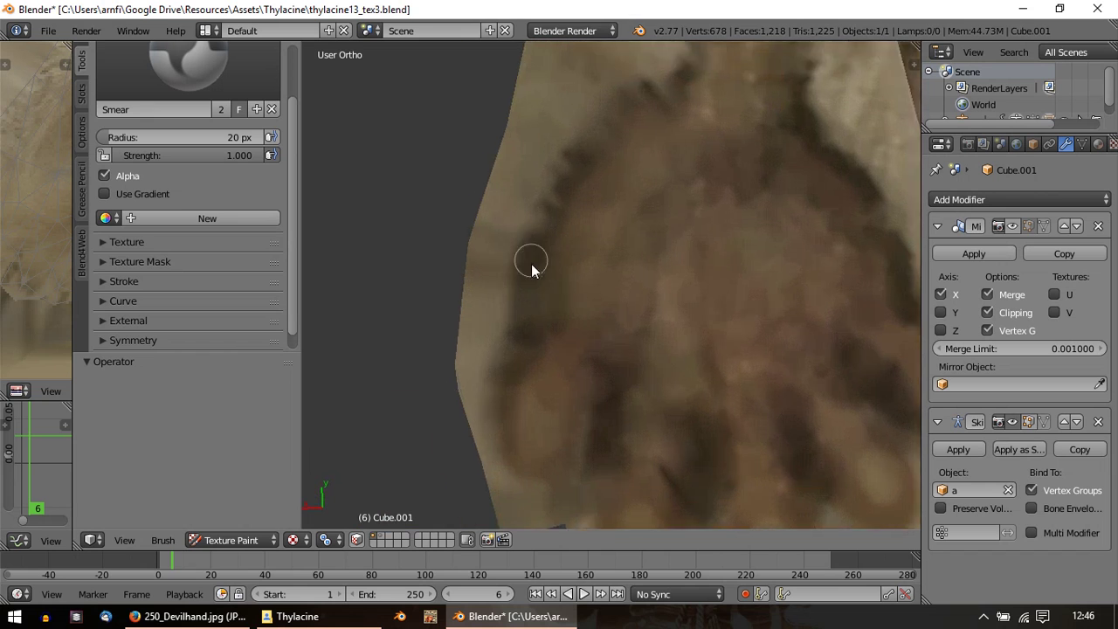
pyautogui.scroll(2, 532, 263)
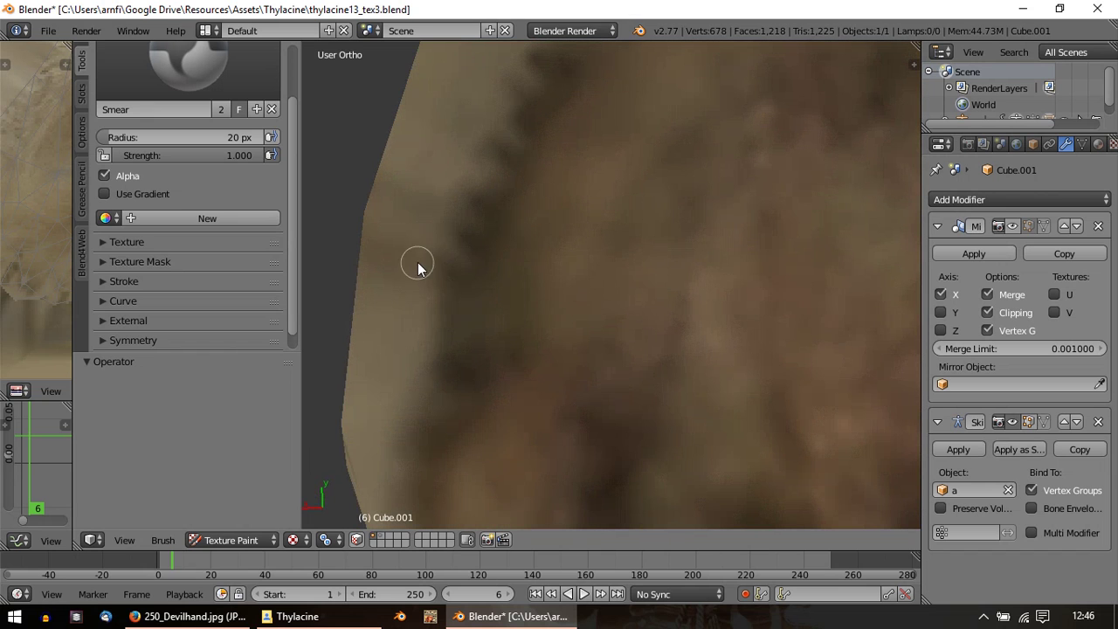
pyautogui.scroll(-1, 454, 278)
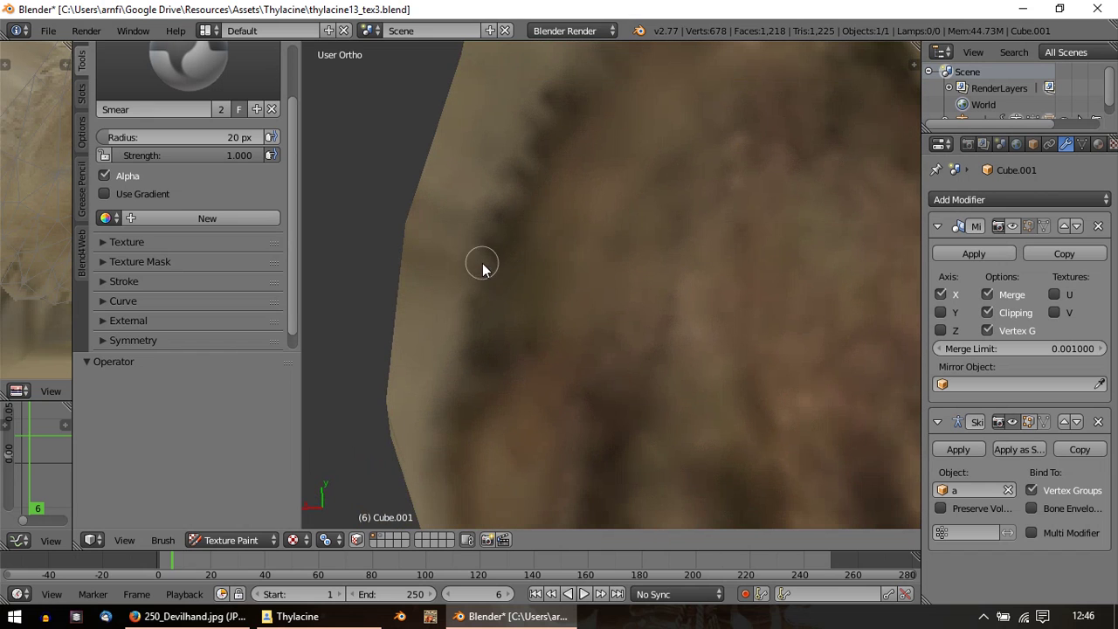
pyautogui.scroll(-2, 557, 267)
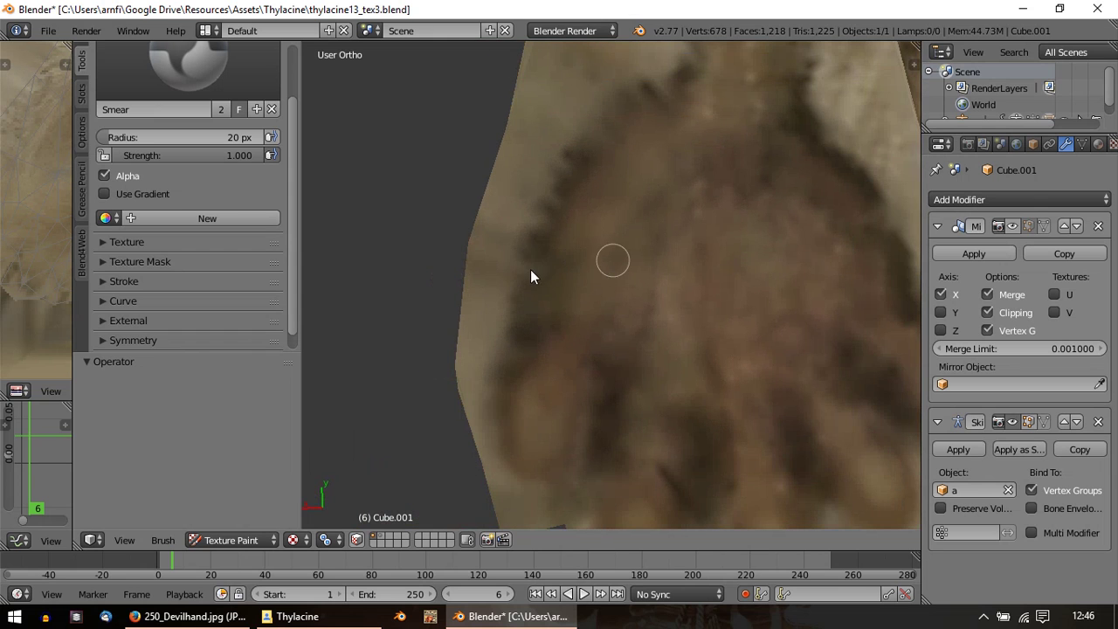
pyautogui.keyDown('shift'); pyautogui.moveTo(530, 269); pyautogui.dragTo(760, 275, button='middle'); pyautogui.keyUp('shift')
pyautogui.moveTo(745, 297)
pyautogui.mouseDown()
pyautogui.moveTo(793, 305)
pyautogui.moveTo(757, 305)
pyautogui.moveTo(780, 289)
pyautogui.mouseUp()
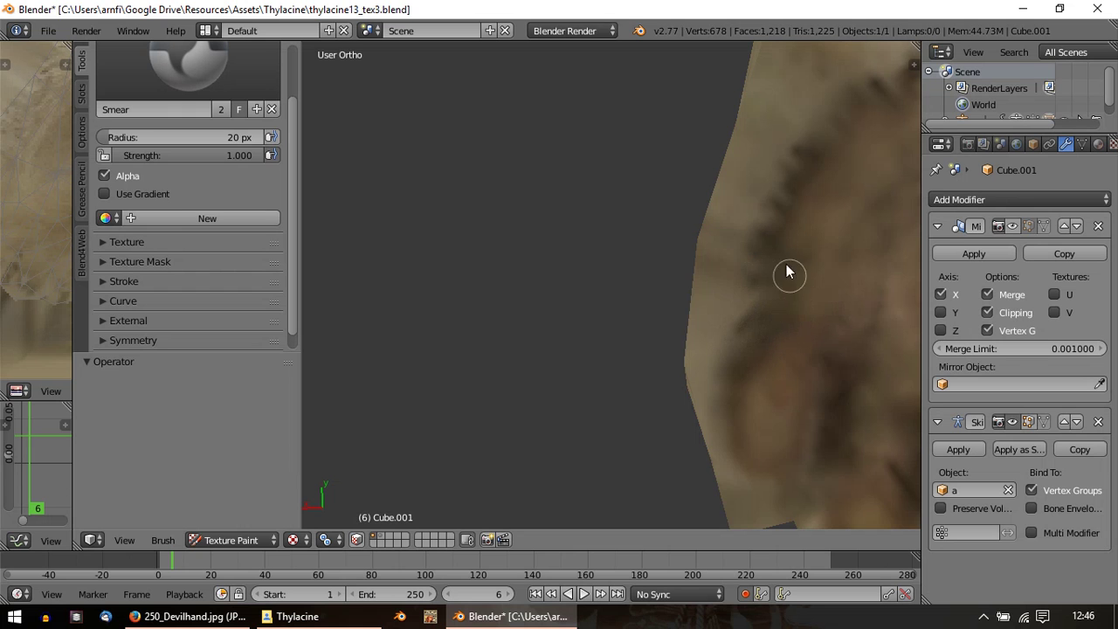
# Step: Smear the dark edge along the opposite, inner side of the palm into the surrounding fur
pyautogui.scroll(-5, 788, 274)
pyautogui.keyDown('shift'); pyautogui.moveTo(763, 232); pyautogui.dragTo(514, 362, button='middle'); pyautogui.keyUp('shift')
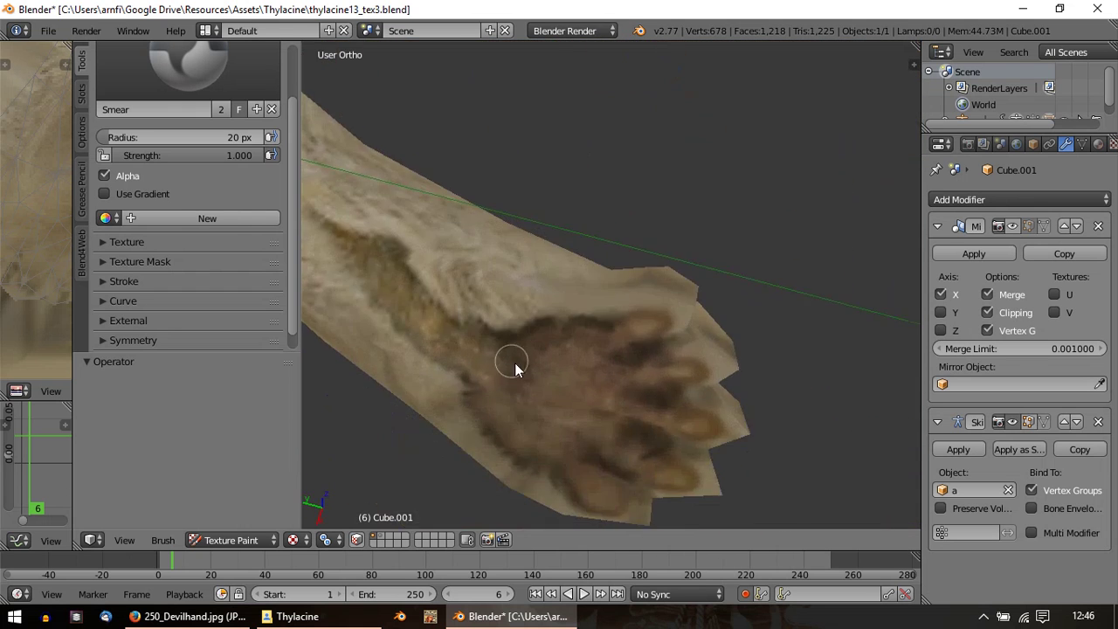
pyautogui.scroll(2, 515, 363)
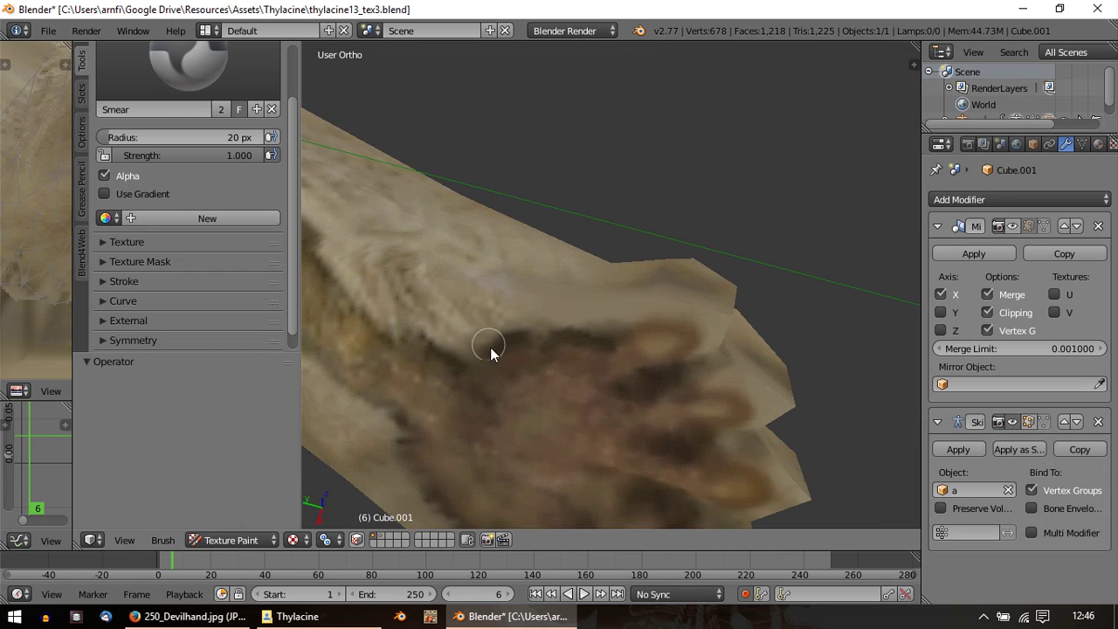
pyautogui.scroll(1, 496, 338)
pyautogui.scroll(3, 472, 367)
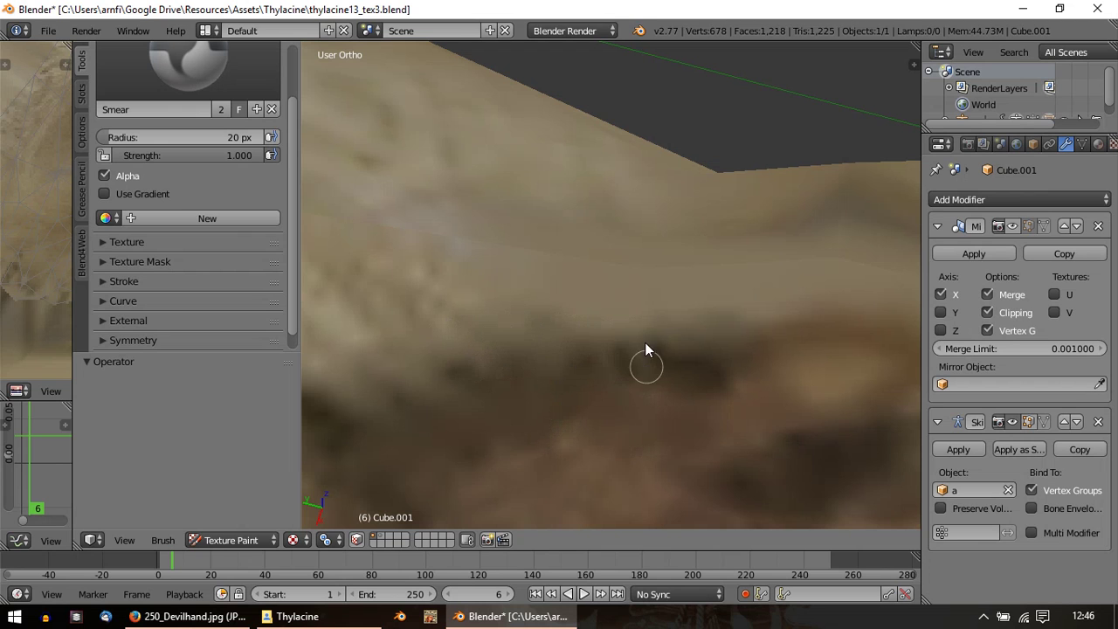
pyautogui.scroll(-5, 678, 387)
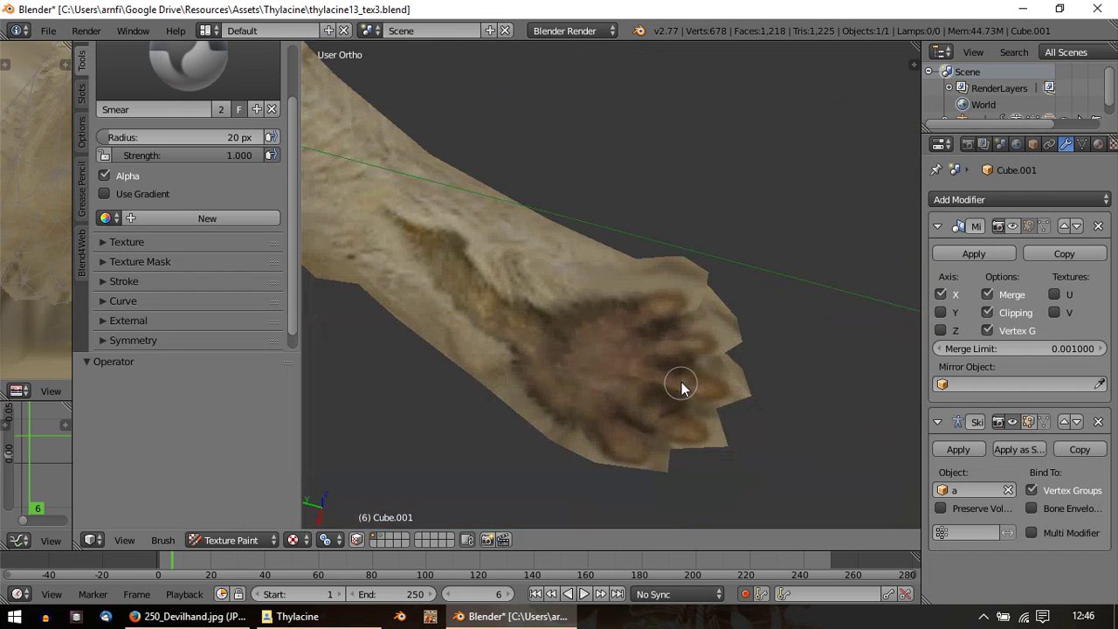
# Step: Smear the heel edge of the palm beside the wrist into the fur so its dark outline runs unbroken
pyautogui.moveTo(668, 381); pyautogui.dragTo(574, 422, button='middle')
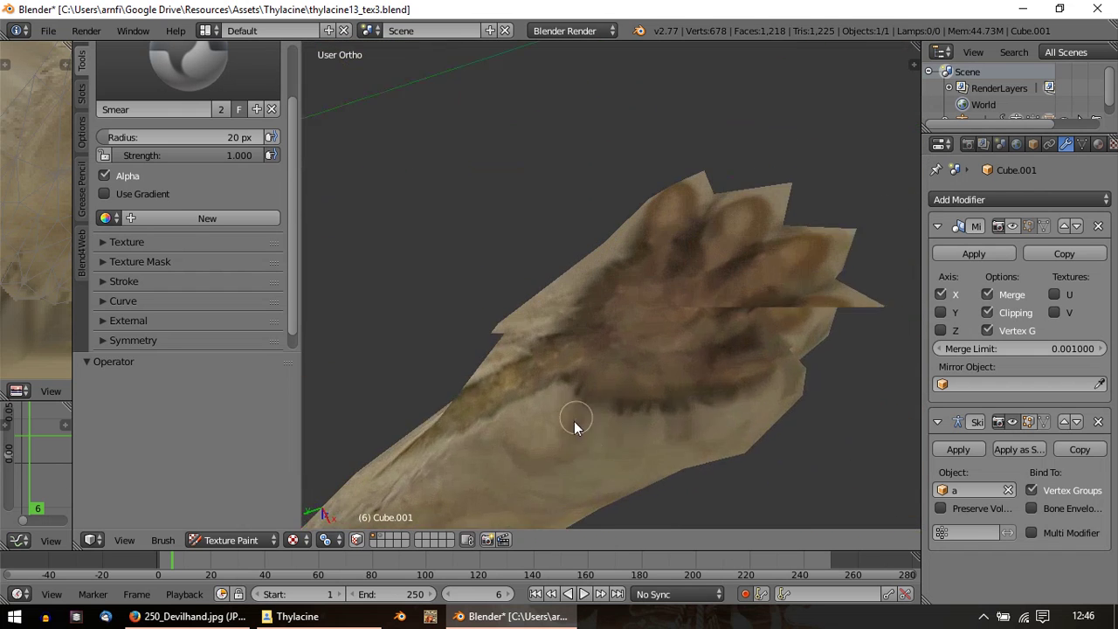
pyautogui.scroll(5, 542, 472)
pyautogui.moveTo(540, 460); pyautogui.dragTo(504, 287, button='middle')
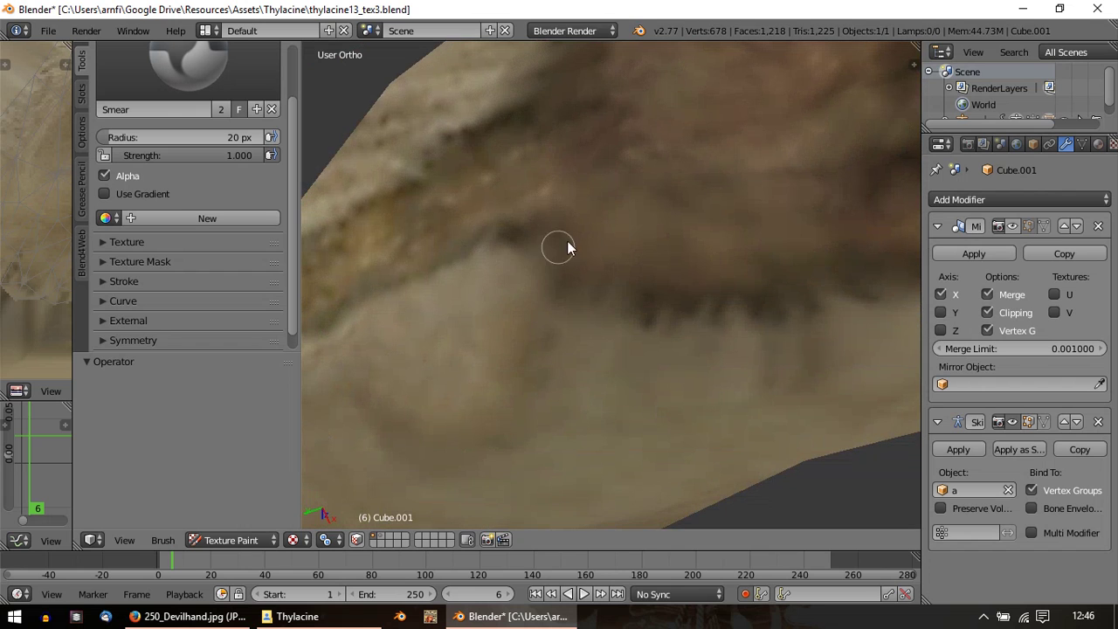
pyautogui.scroll(-5, 619, 259)
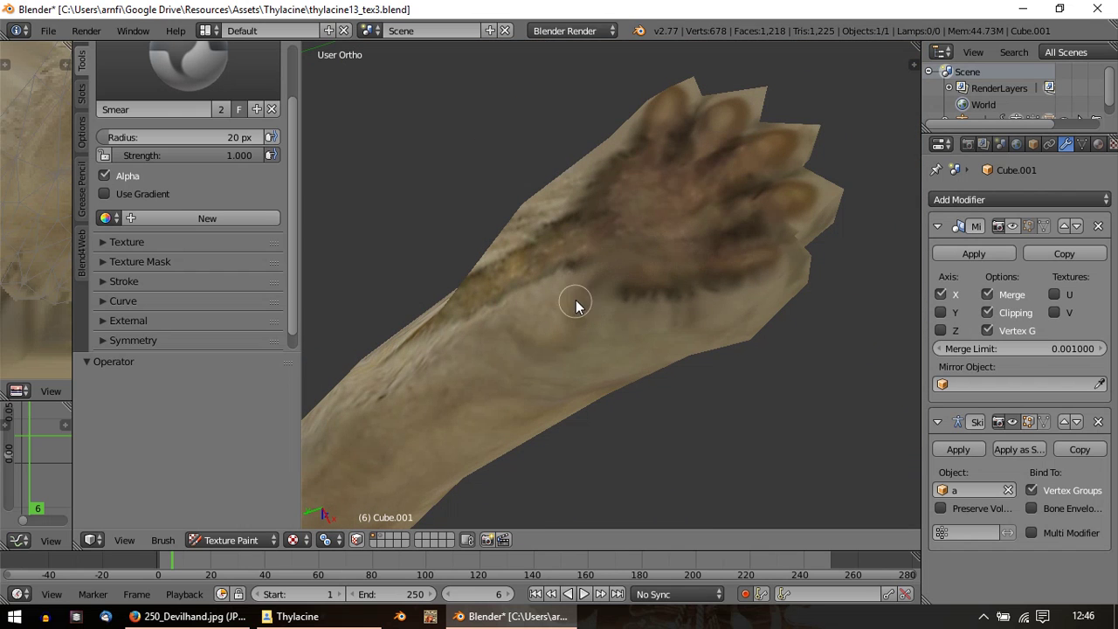
pyautogui.moveTo(733, 270); pyautogui.dragTo(713, 288, button='middle')
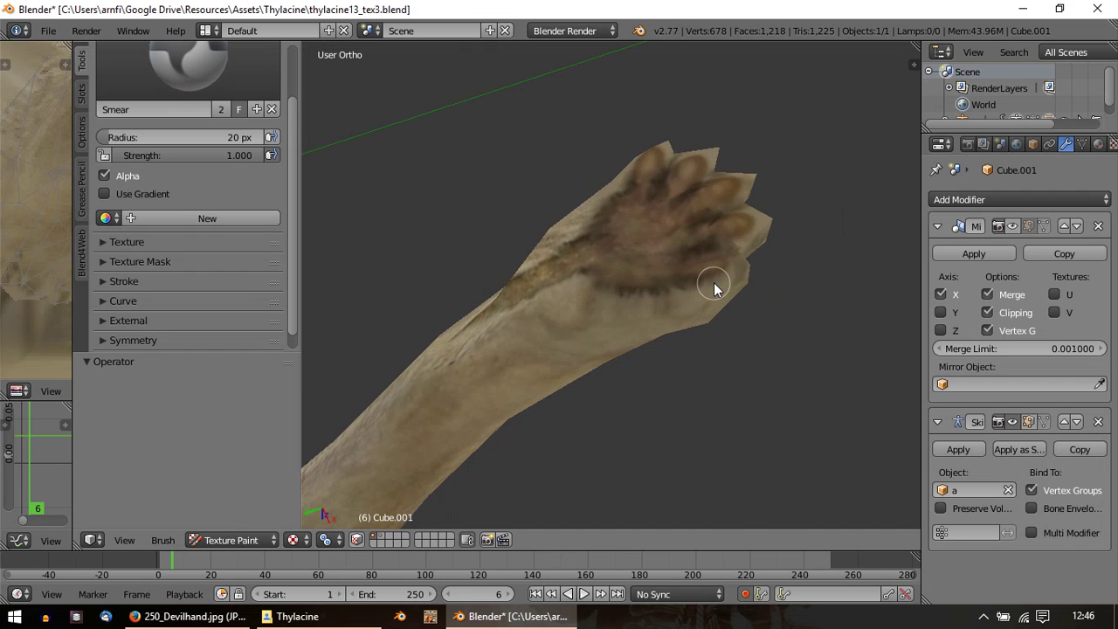
pyautogui.moveTo(451, 247); pyautogui.dragTo(685, 293, button='middle')
pyautogui.scroll(4, 577, 249)
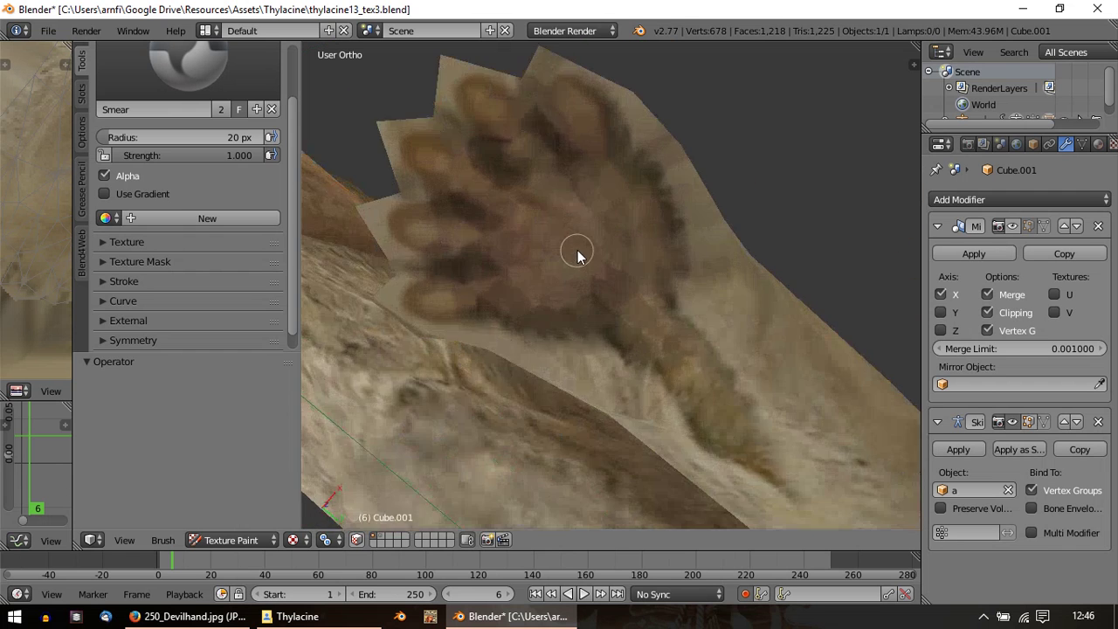
# Step: Switch to the TexDraw brush with Color burn blending, a 35 px radius and 0.062 strength
pyautogui.moveTo(577, 250)
pyautogui.keyDown('shift'); pyautogui.mouseDown(button='middle')
pyautogui.moveTo(680, 316)
pyautogui.moveTo(614, 356)
pyautogui.moveTo(638, 431)
pyautogui.moveTo(637, 505)
pyautogui.moveTo(664, 331)
pyautogui.moveTo(701, 233)
pyautogui.moveTo(634, 254)
pyautogui.moveTo(681, 324)
pyautogui.moveTo(725, 279)
pyautogui.moveTo(669, 247)
pyautogui.moveTo(729, 272)
pyautogui.moveTo(749, 96)
pyautogui.moveTo(612, 144)
pyautogui.moveTo(591, 359)
pyautogui.mouseUp(button='middle'); pyautogui.keyUp('shift')
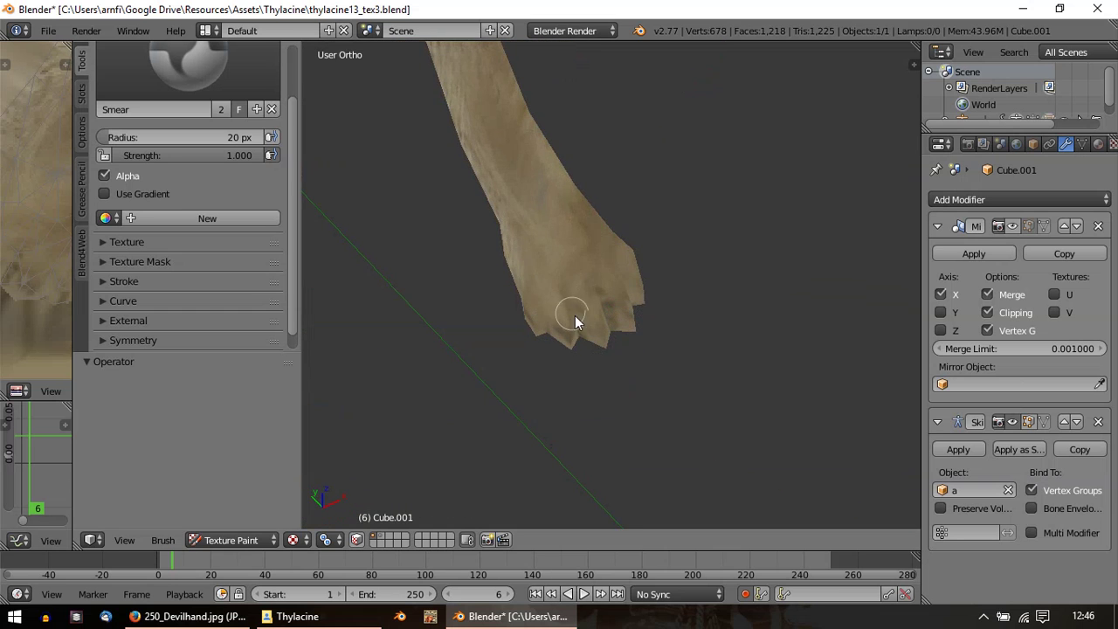
pyautogui.moveTo(574, 320)
pyautogui.mouseDown(button='middle')
pyautogui.moveTo(579, 332)
pyautogui.moveTo(509, 232)
pyautogui.mouseUp(button='middle')
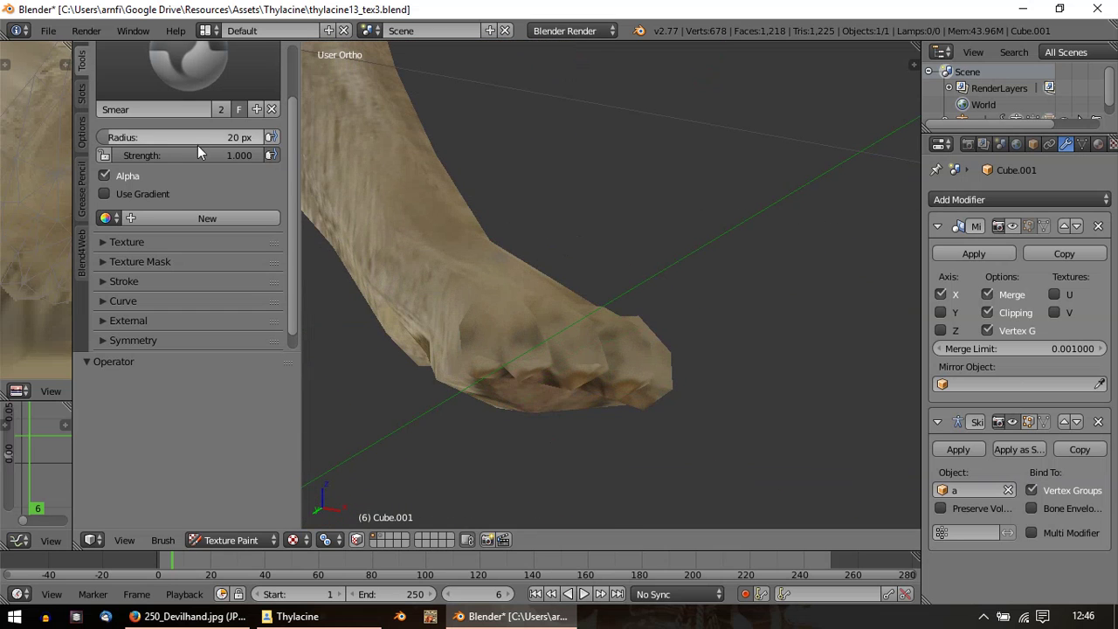
pyautogui.scroll(3, 203, 186)
pyautogui.click(176, 104)
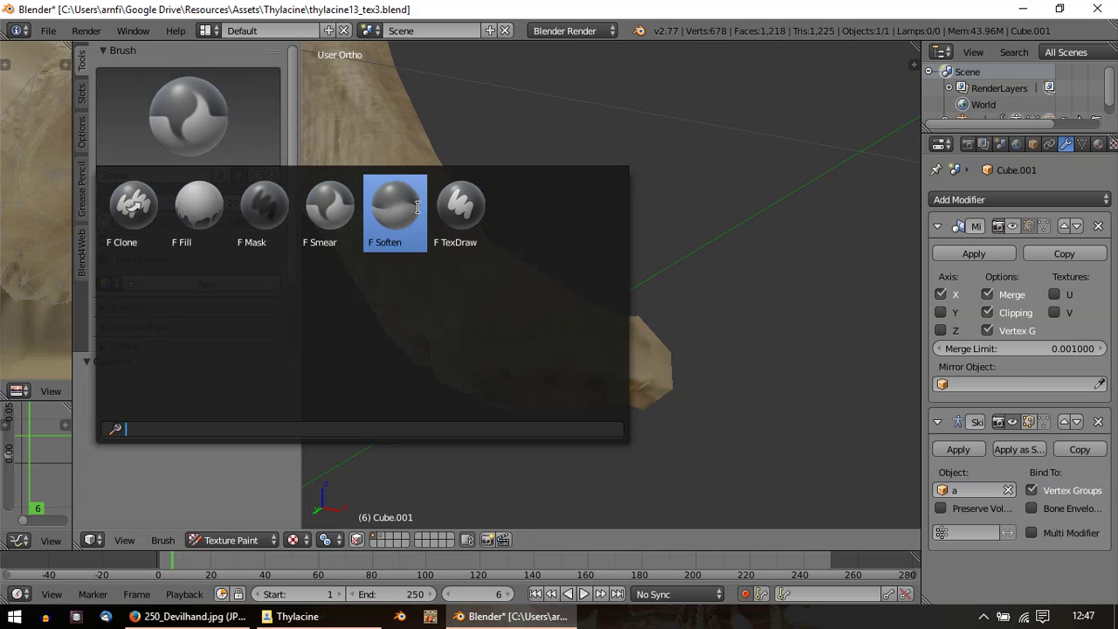
pyautogui.click(456, 210)
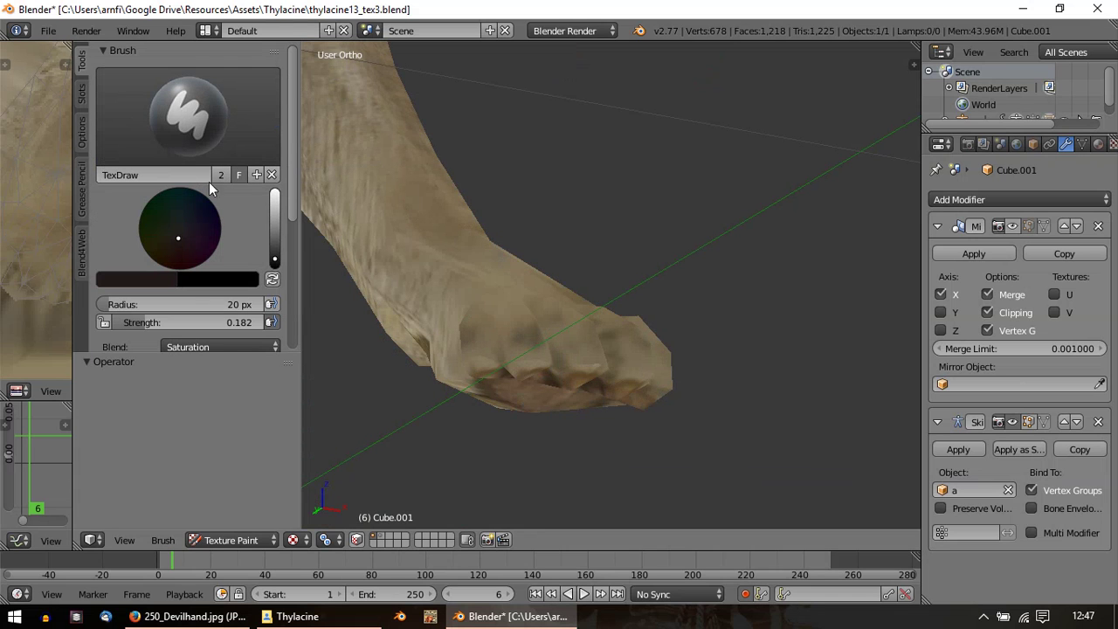
pyautogui.scroll(-1, 203, 292)
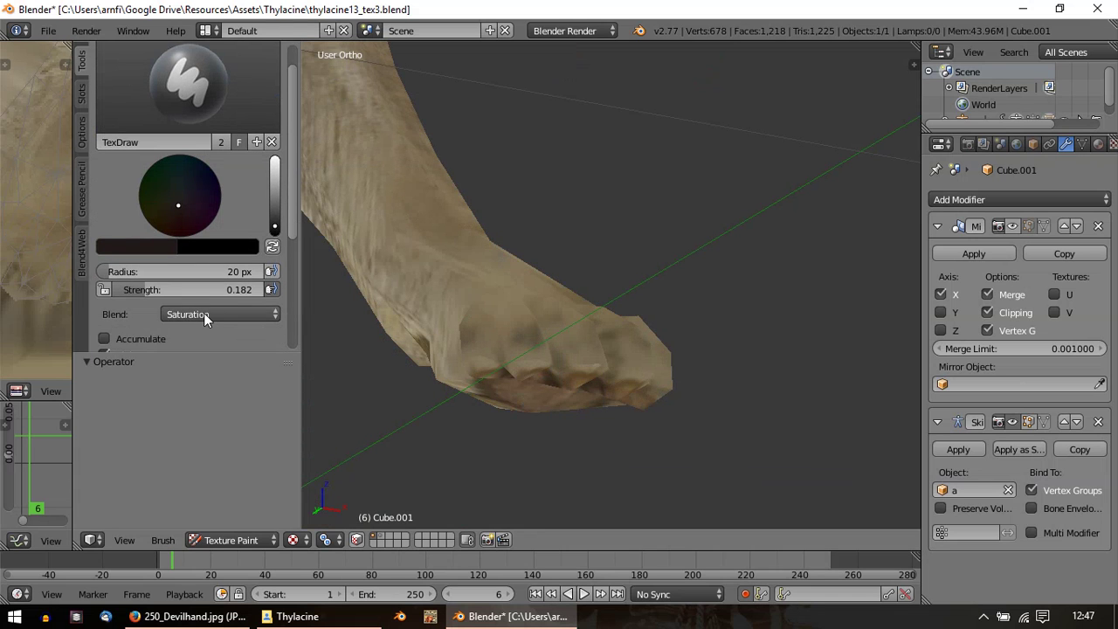
pyautogui.click(204, 315)
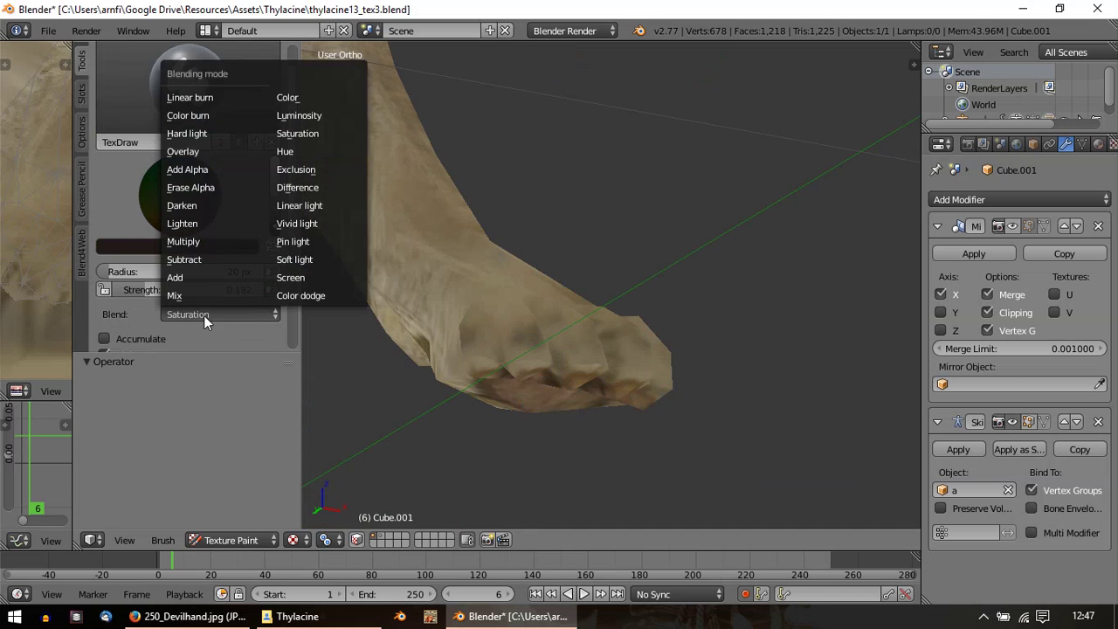
pyautogui.click(209, 115)
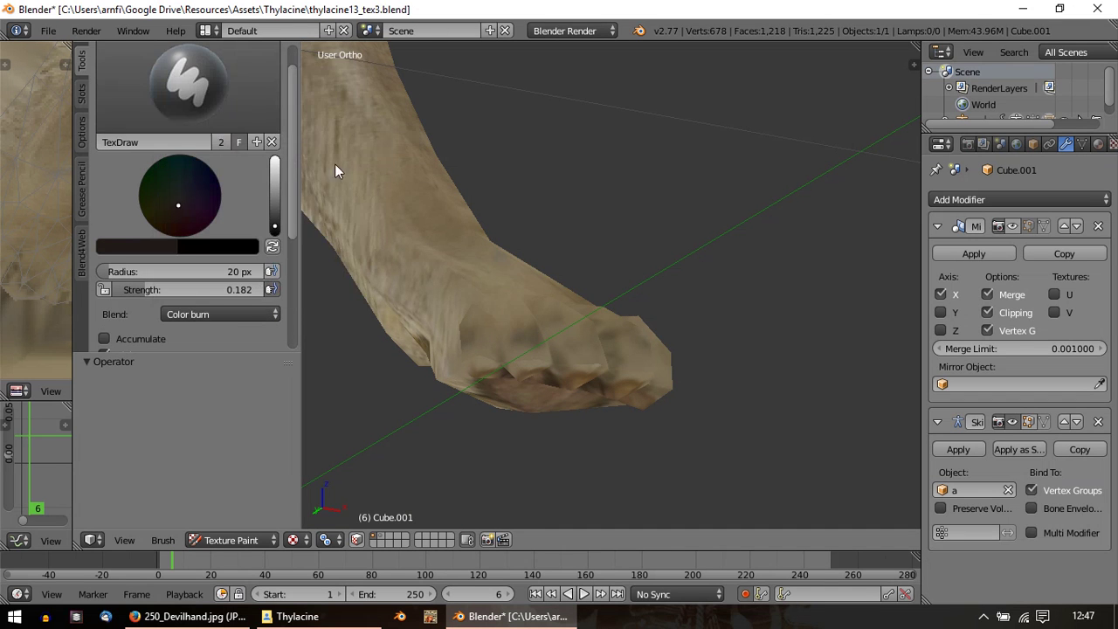
pyautogui.moveTo(524, 292); pyautogui.dragTo(507, 370, button='middle')
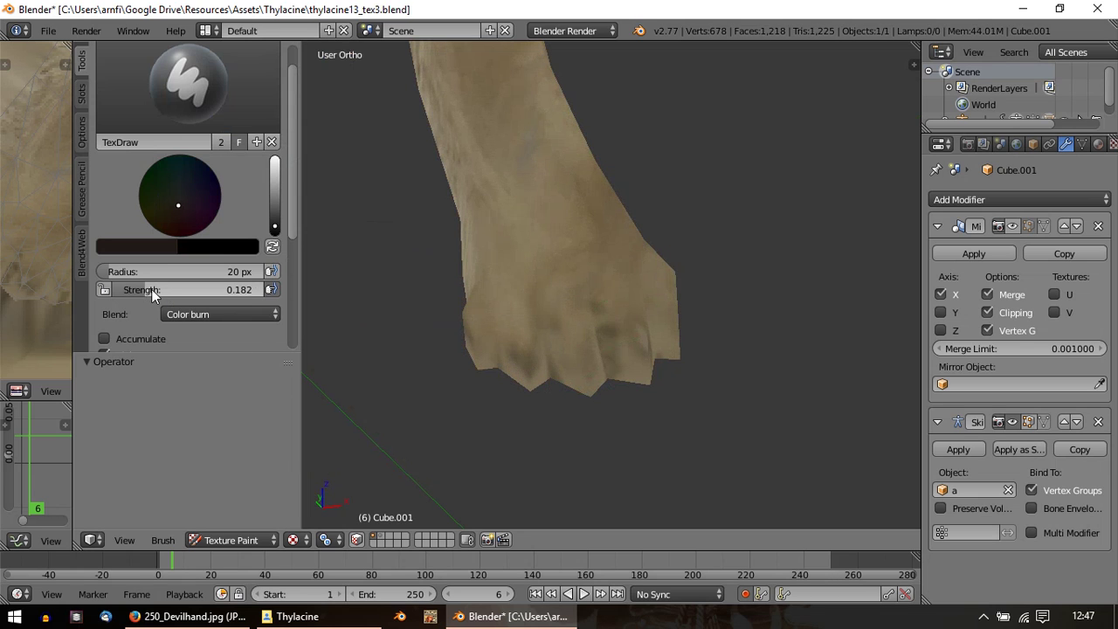
pyautogui.moveTo(127, 270)
pyautogui.mouseDown()
pyautogui.moveTo(157, 271)
pyautogui.moveTo(140, 271)
pyautogui.mouseUp()
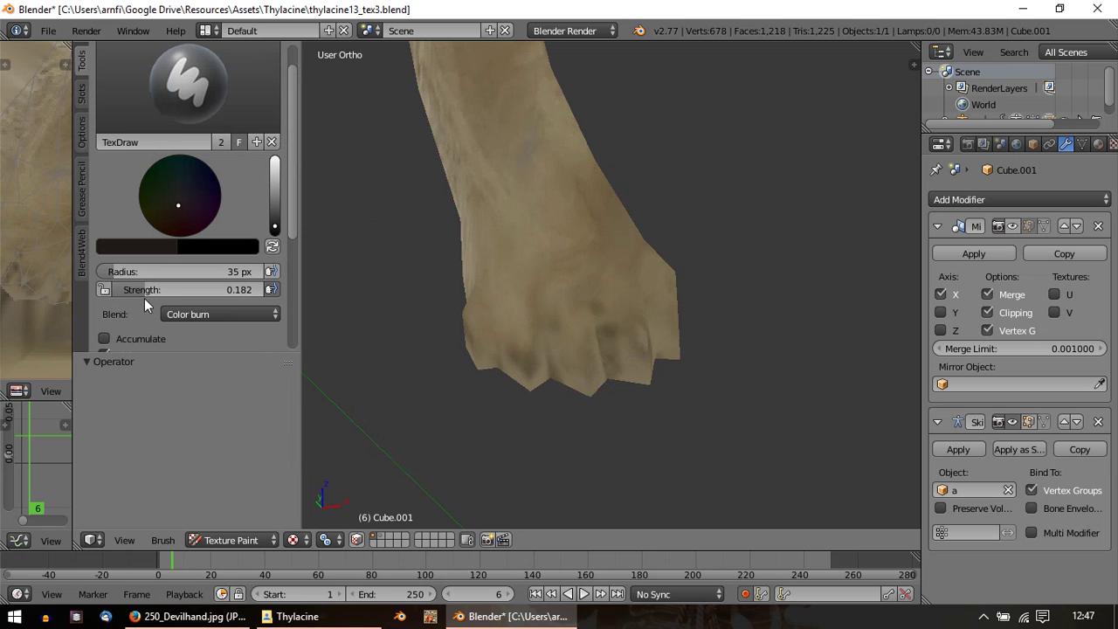
pyautogui.moveTo(145, 291); pyautogui.dragTo(146, 290)
# Step: Paint soft dark shading into the gaps between the toes and knuckles on the upper side of the front paw
pyautogui.moveTo(553, 383)
pyautogui.mouseDown(button='middle')
pyautogui.moveTo(553, 262)
pyautogui.moveTo(546, 327)
pyautogui.moveTo(559, 394)
pyautogui.moveTo(554, 355)
pyautogui.moveTo(536, 425)
pyautogui.mouseUp(button='middle')
pyautogui.scroll(3, 621, 370)
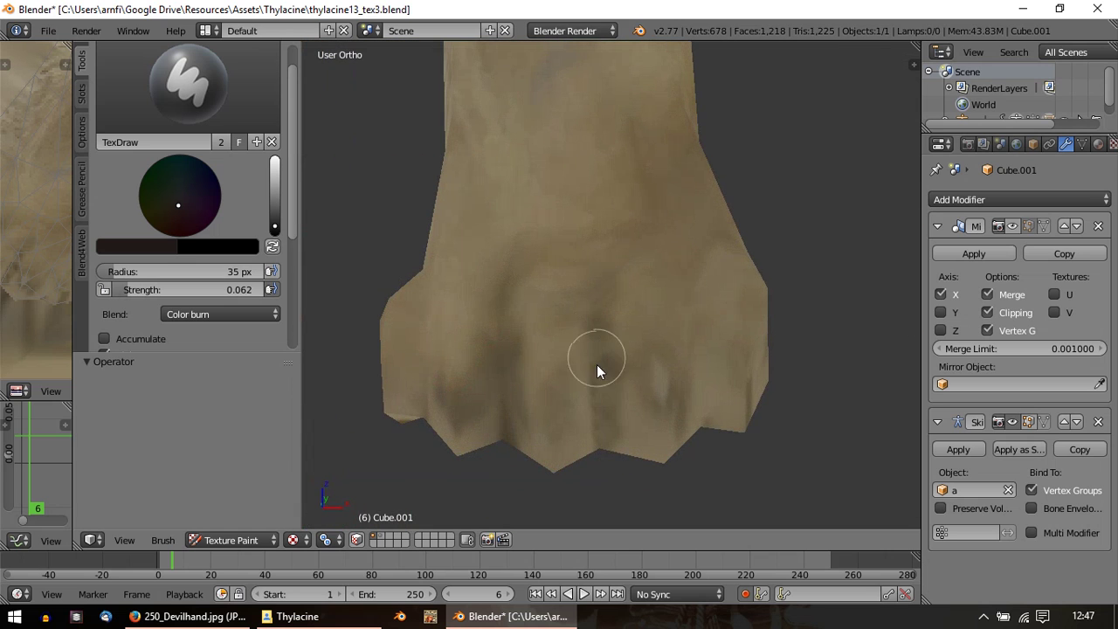
pyautogui.moveTo(669, 384)
pyautogui.mouseDown(button='middle')
pyautogui.moveTo(678, 262)
pyautogui.moveTo(688, 276)
pyautogui.mouseUp(button='middle')
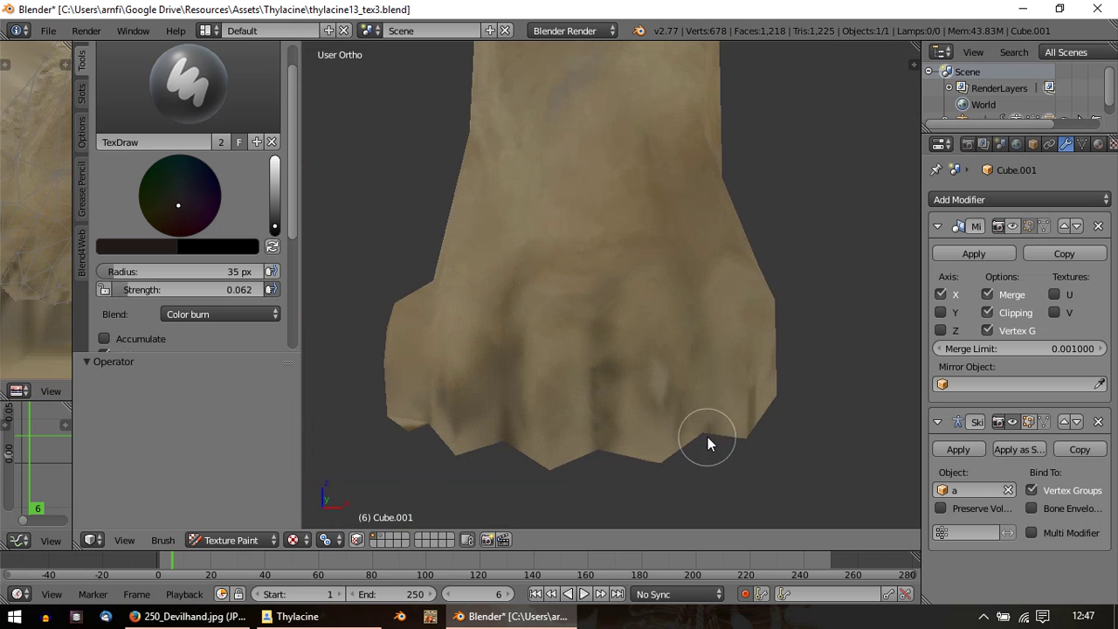
pyautogui.scroll(-2, 705, 331)
pyautogui.moveTo(641, 292); pyautogui.dragTo(664, 254, button='middle')
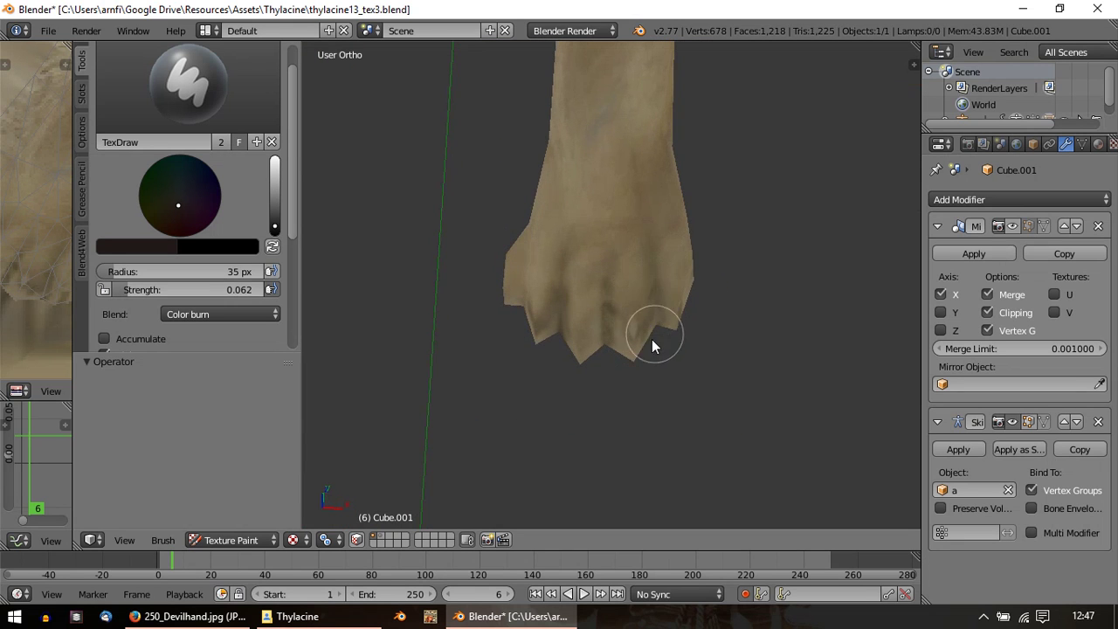
pyautogui.moveTo(652, 345)
pyautogui.mouseDown(button='middle')
pyautogui.moveTo(658, 394)
pyautogui.moveTo(699, 305)
pyautogui.mouseUp(button='middle')
pyautogui.moveTo(516, 315); pyautogui.dragTo(492, 355, button='middle')
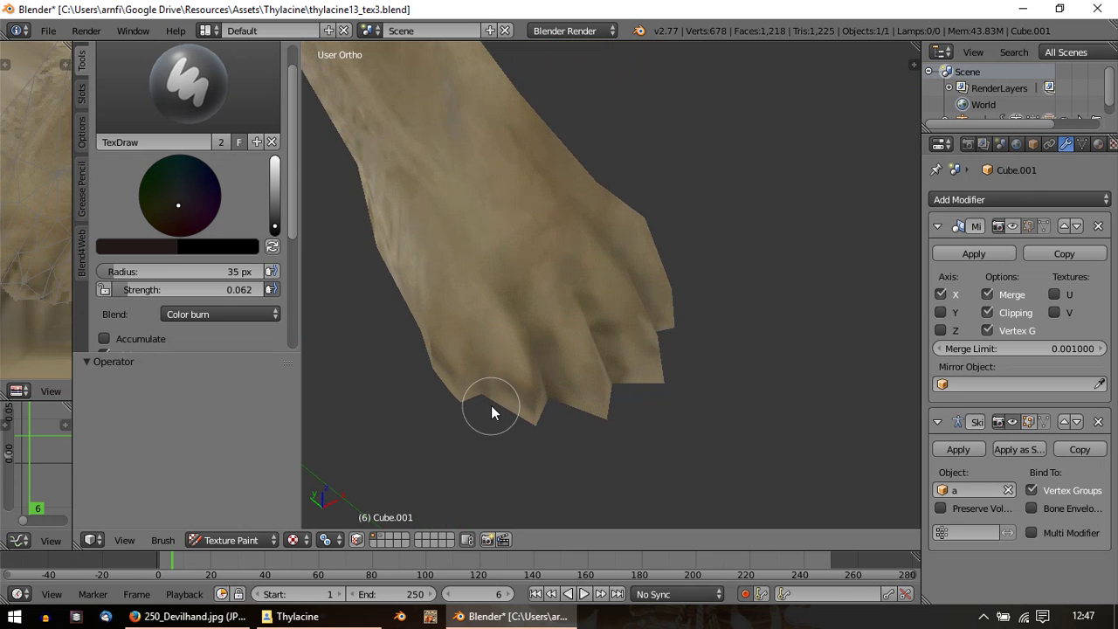
pyautogui.moveTo(480, 334)
pyautogui.mouseDown(button='middle')
pyautogui.moveTo(524, 306)
pyautogui.moveTo(500, 374)
pyautogui.moveTo(524, 200)
pyautogui.moveTo(511, 225)
pyautogui.moveTo(507, 513)
pyautogui.moveTo(443, 336)
pyautogui.moveTo(378, 239)
pyautogui.mouseUp(button='middle')
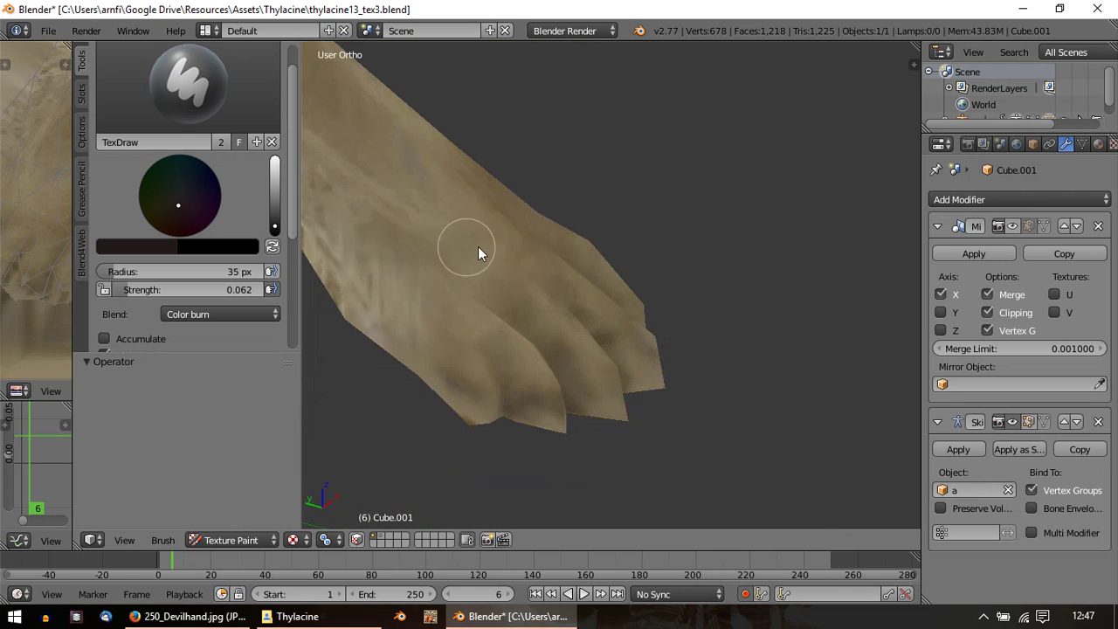
pyautogui.moveTo(526, 249)
pyautogui.mouseDown(button='middle')
pyautogui.moveTo(476, 282)
pyautogui.moveTo(532, 284)
pyautogui.mouseUp(button='middle')
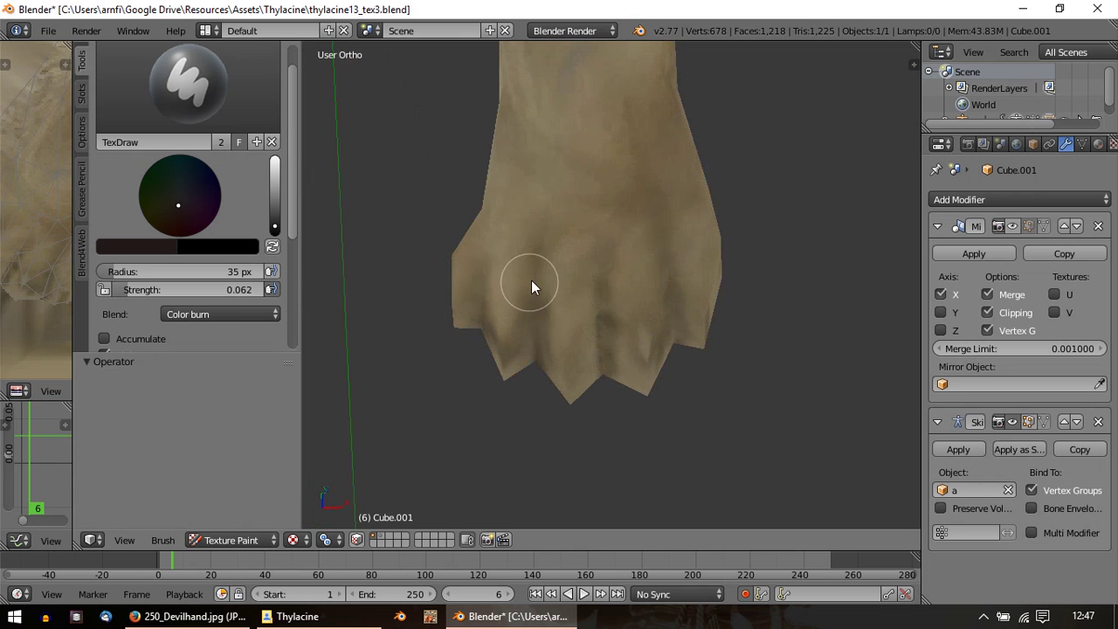
pyautogui.moveTo(575, 237); pyautogui.dragTo(544, 306, button='middle')
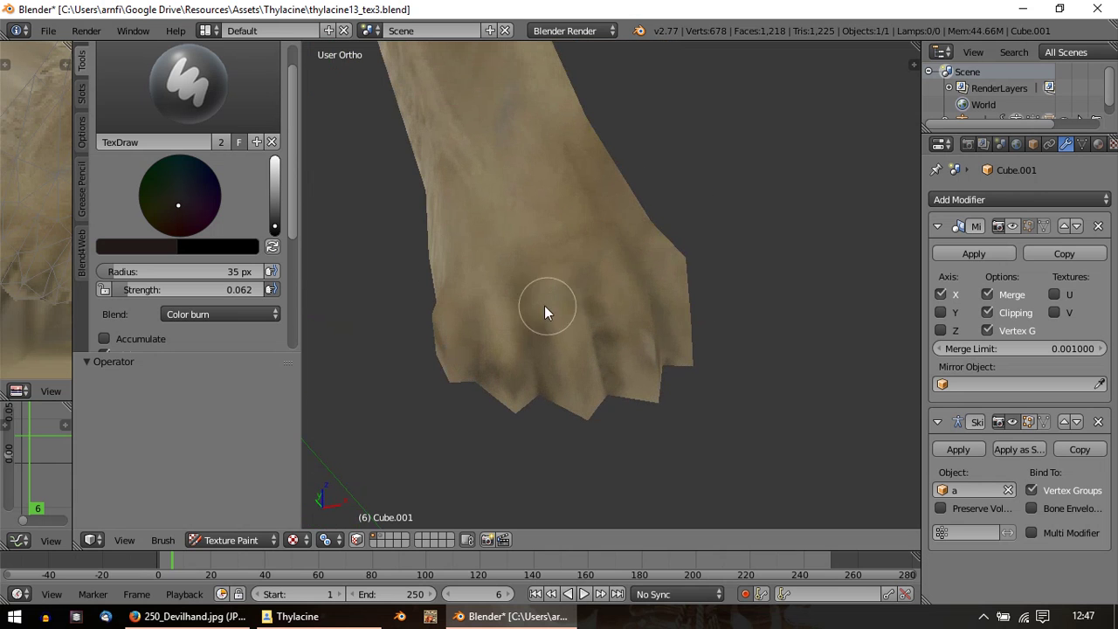
# Step: Clone nearby fur over the upper side and outer edge of the front paw using the Clone brush at radius 35 px and strength 0.120
pyautogui.click(187, 102)
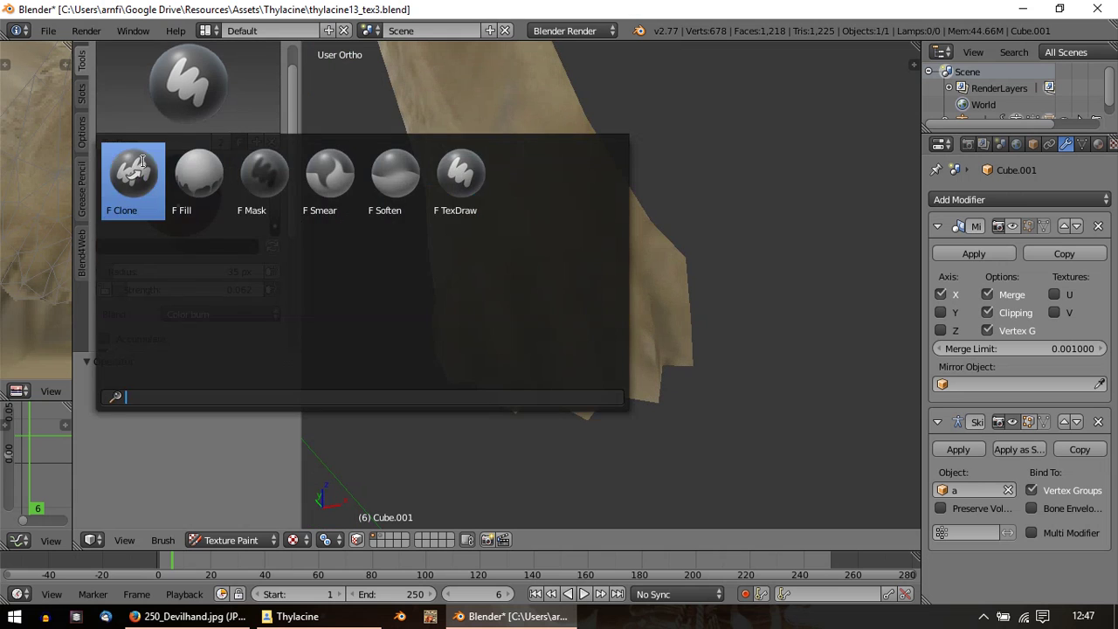
pyautogui.click(133, 176)
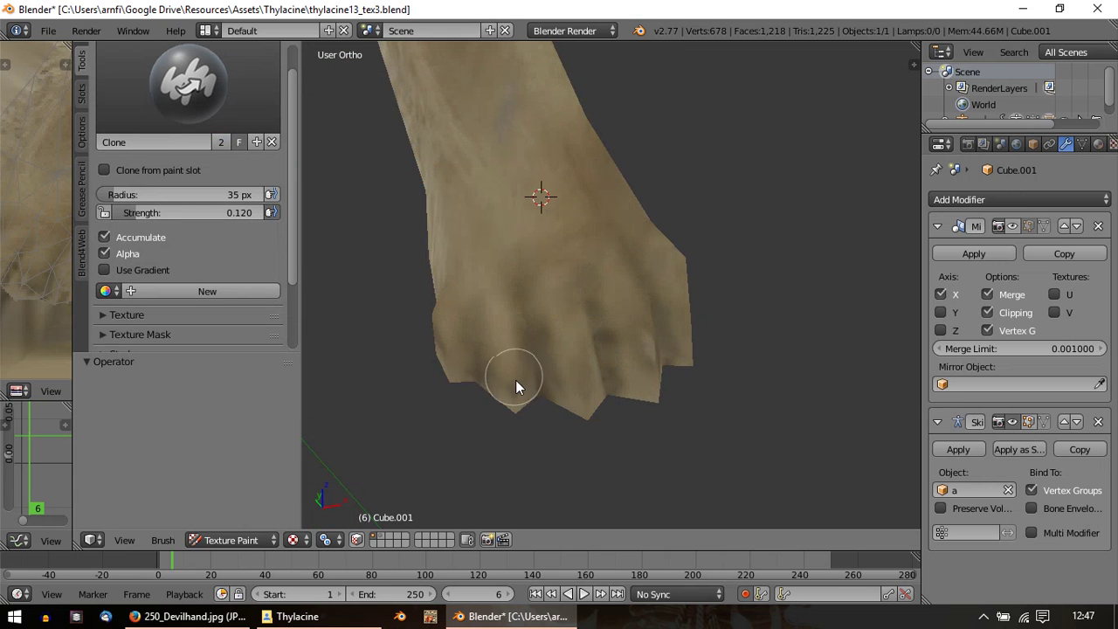
pyautogui.moveTo(512, 379)
pyautogui.mouseDown(button='middle')
pyautogui.moveTo(542, 364)
pyautogui.moveTo(554, 389)
pyautogui.moveTo(627, 370)
pyautogui.moveTo(638, 297)
pyautogui.moveTo(646, 312)
pyautogui.mouseUp(button='middle')
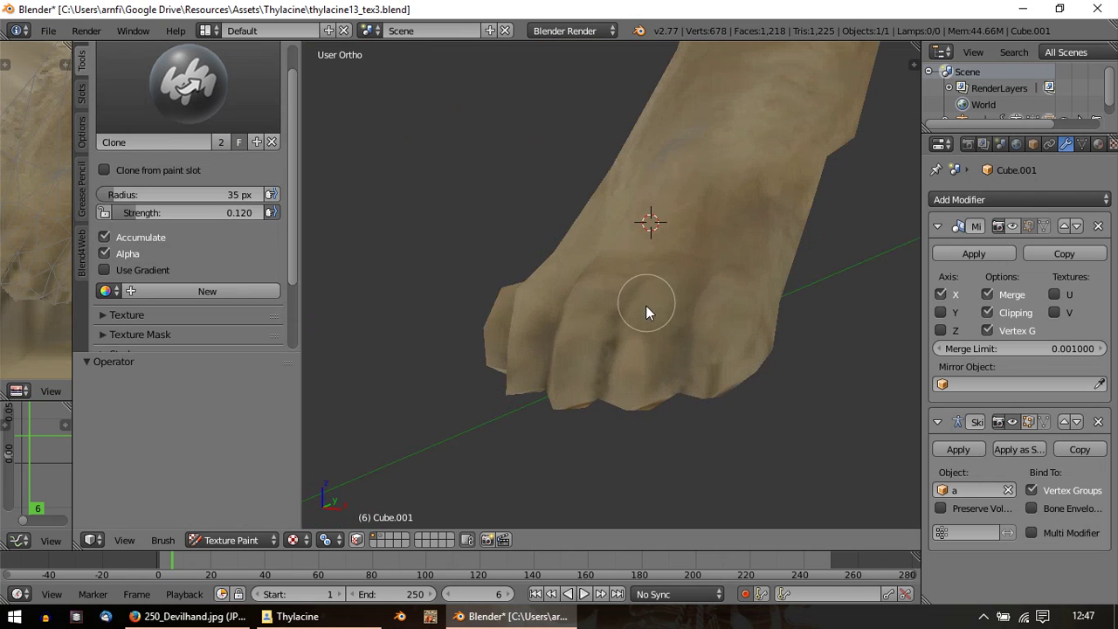
pyautogui.moveTo(656, 358)
pyautogui.mouseDown(button='middle')
pyautogui.moveTo(579, 291)
pyautogui.moveTo(722, 392)
pyautogui.moveTo(621, 344)
pyautogui.moveTo(809, 309)
pyautogui.moveTo(731, 169)
pyautogui.moveTo(719, 306)
pyautogui.moveTo(395, 308)
pyautogui.mouseUp(button='middle')
pyautogui.moveTo(548, 425)
pyautogui.mouseDown(button='middle')
pyautogui.moveTo(515, 422)
pyautogui.moveTo(404, 351)
pyautogui.moveTo(564, 192)
pyautogui.moveTo(411, 205)
pyautogui.moveTo(403, 231)
pyautogui.moveTo(634, 310)
pyautogui.moveTo(532, 317)
pyautogui.moveTo(619, 205)
pyautogui.moveTo(659, 209)
pyautogui.mouseUp(button='middle')
pyautogui.scroll(3, 873, 317)
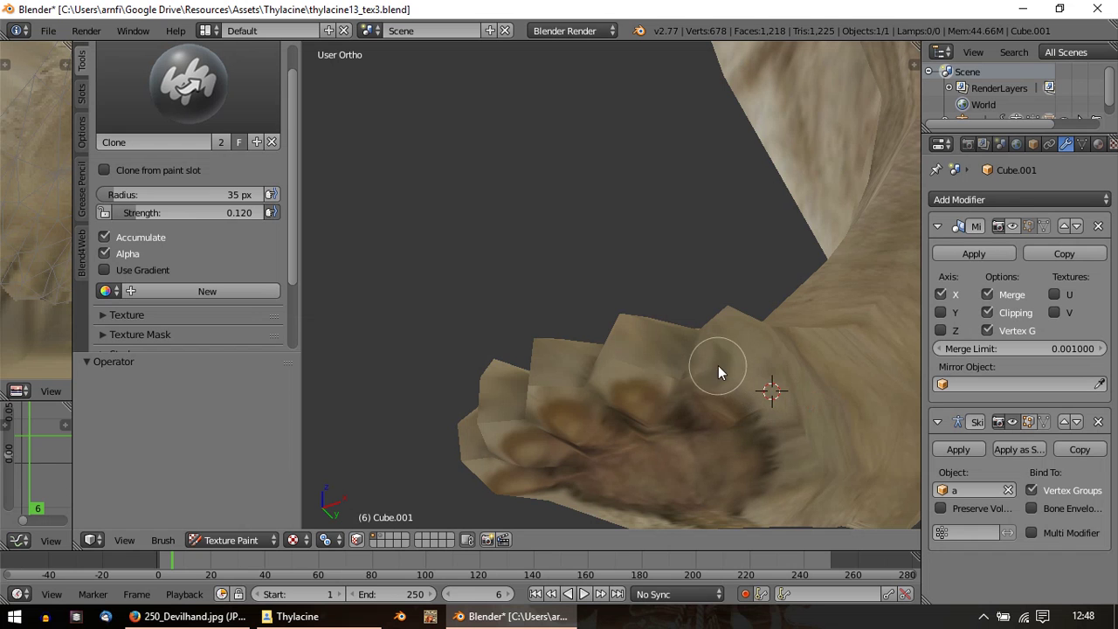
pyautogui.moveTo(666, 370)
pyautogui.mouseDown(button='middle')
pyautogui.moveTo(706, 306)
pyautogui.moveTo(612, 280)
pyautogui.moveTo(745, 298)
pyautogui.moveTo(688, 427)
pyautogui.moveTo(708, 481)
pyautogui.moveTo(745, 211)
pyautogui.moveTo(660, 196)
pyautogui.moveTo(520, 339)
pyautogui.mouseUp(button='middle')
pyautogui.moveTo(563, 373); pyautogui.dragTo(704, 295, button='middle')
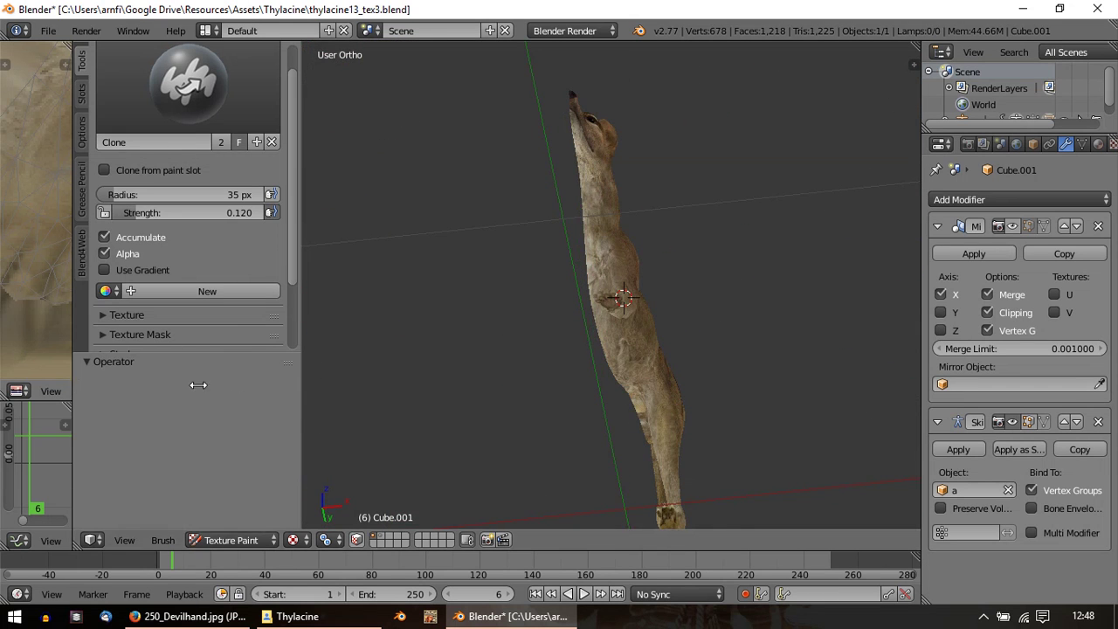
# Step: Widen the image editor and save the painted texture as merge3.png in the bakes folder
pyautogui.moveTo(74, 390); pyautogui.dragTo(258, 390)
pyautogui.click(94, 390)
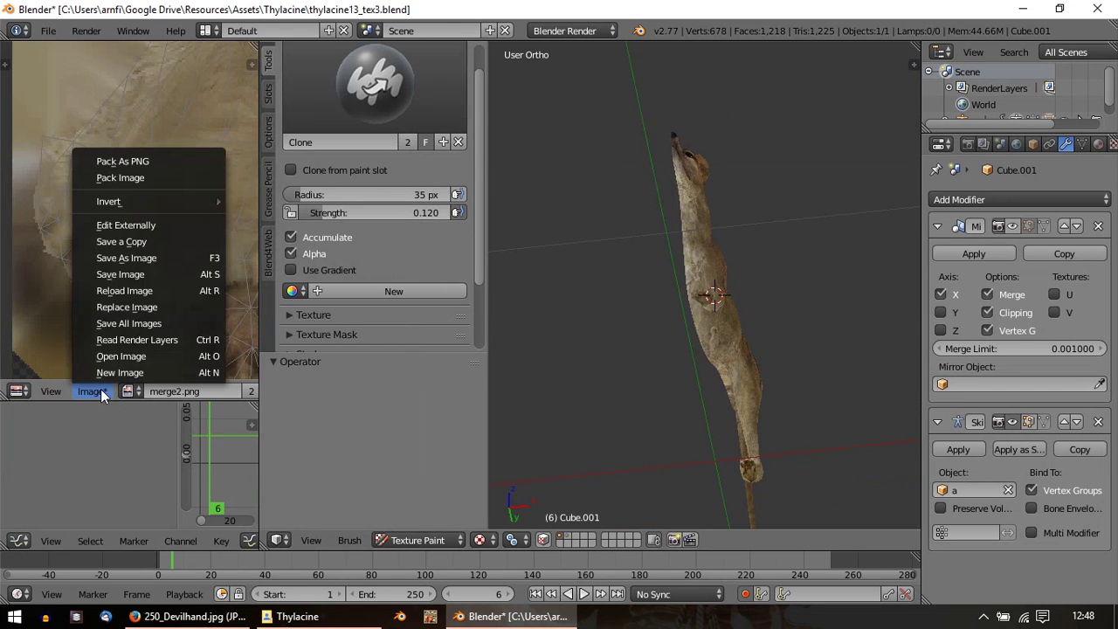
pyautogui.click(137, 260)
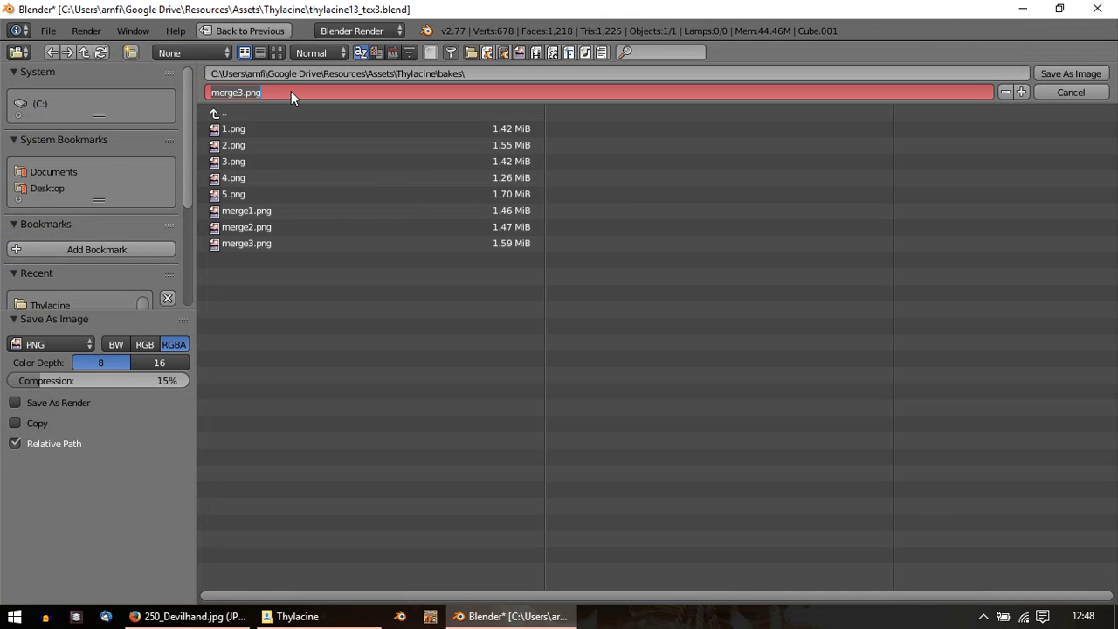
pyautogui.press('Return')
pyautogui.press('Return')
# Step: Clone belly fur over the hard seam beside the pale patch between the hind legs, using the 35 px Clone brush at 0.120 strength
pyautogui.press('Tab')
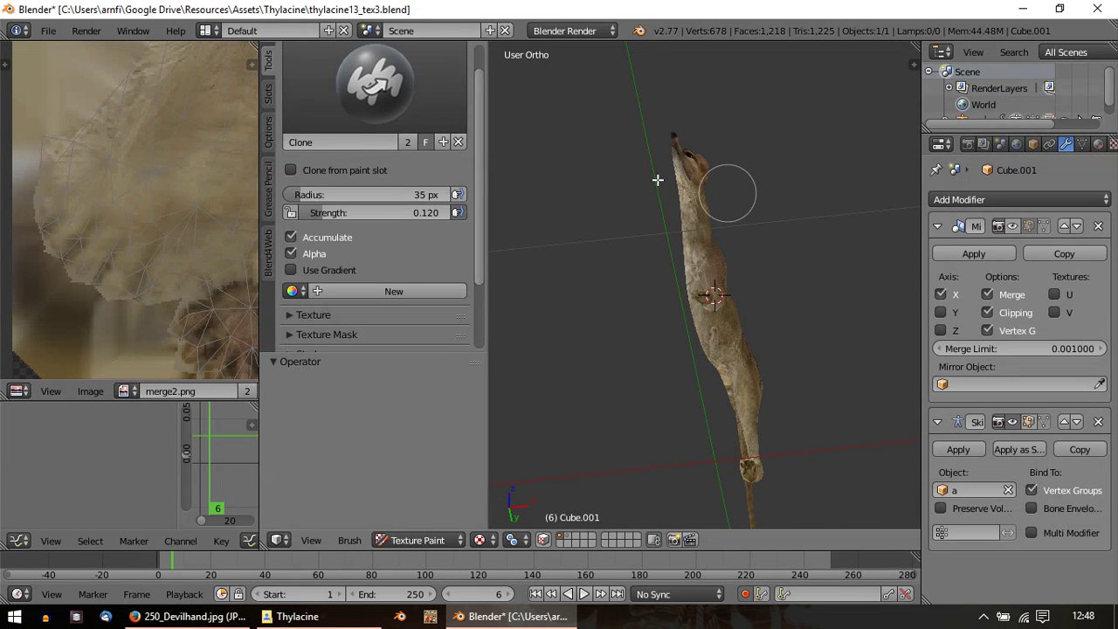
pyautogui.moveTo(656, 180)
pyautogui.mouseDown(button='middle')
pyautogui.moveTo(567, 240)
pyautogui.moveTo(589, 254)
pyautogui.mouseUp(button='middle')
pyautogui.press('Tab')
pyautogui.keyDown('shift'); pyautogui.moveTo(757, 256); pyautogui.dragTo(576, 264, button='middle'); pyautogui.keyUp('shift')
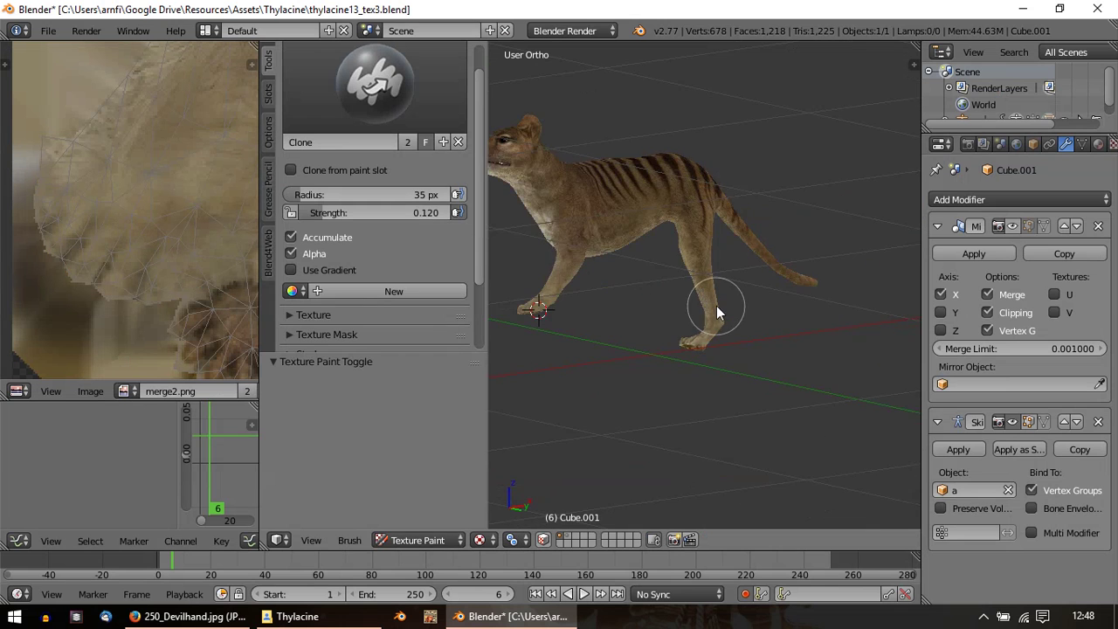
pyautogui.moveTo(716, 306); pyautogui.dragTo(646, 135, button='middle')
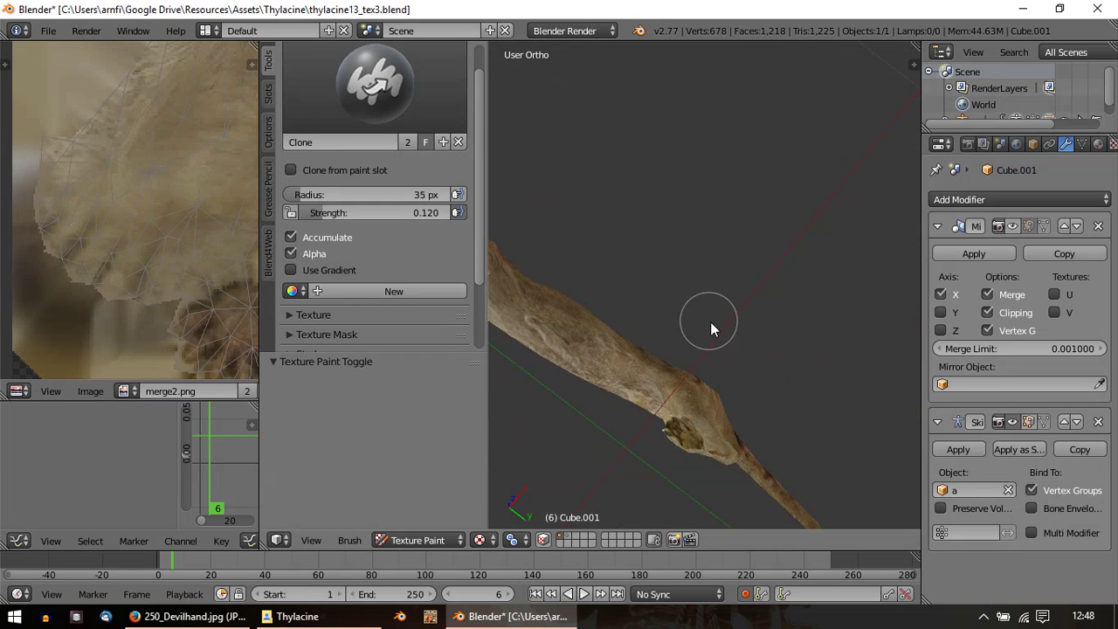
pyautogui.moveTo(711, 323); pyautogui.dragTo(715, 194, button='middle')
pyautogui.scroll(5, 725, 253)
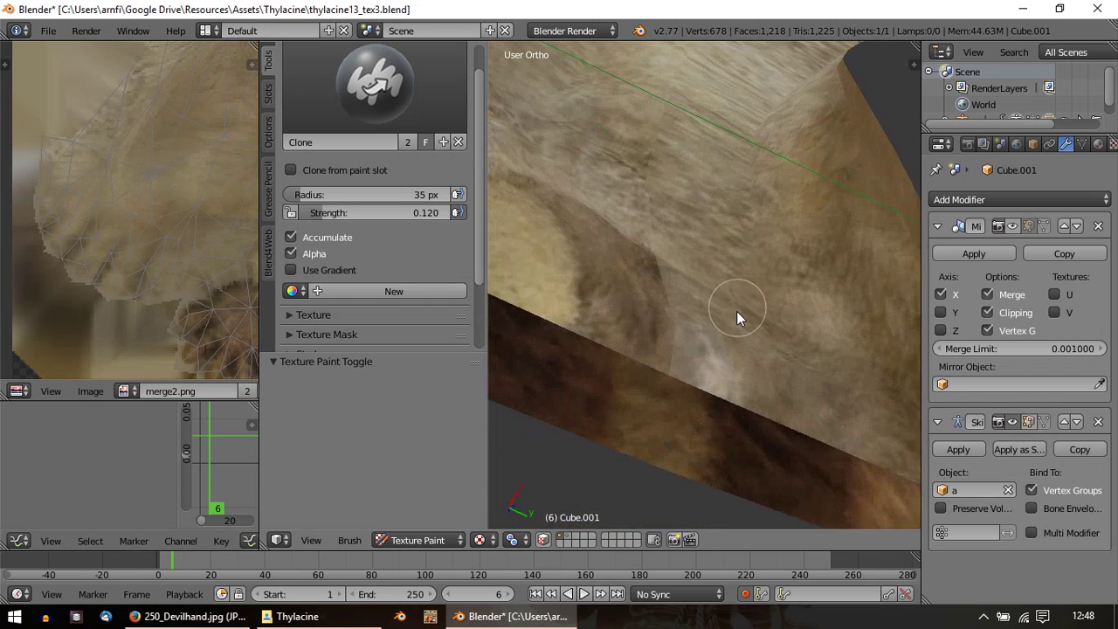
pyautogui.moveTo(737, 317); pyautogui.dragTo(687, 294, button='middle')
pyautogui.moveTo(544, 352); pyautogui.dragTo(630, 345, button='middle')
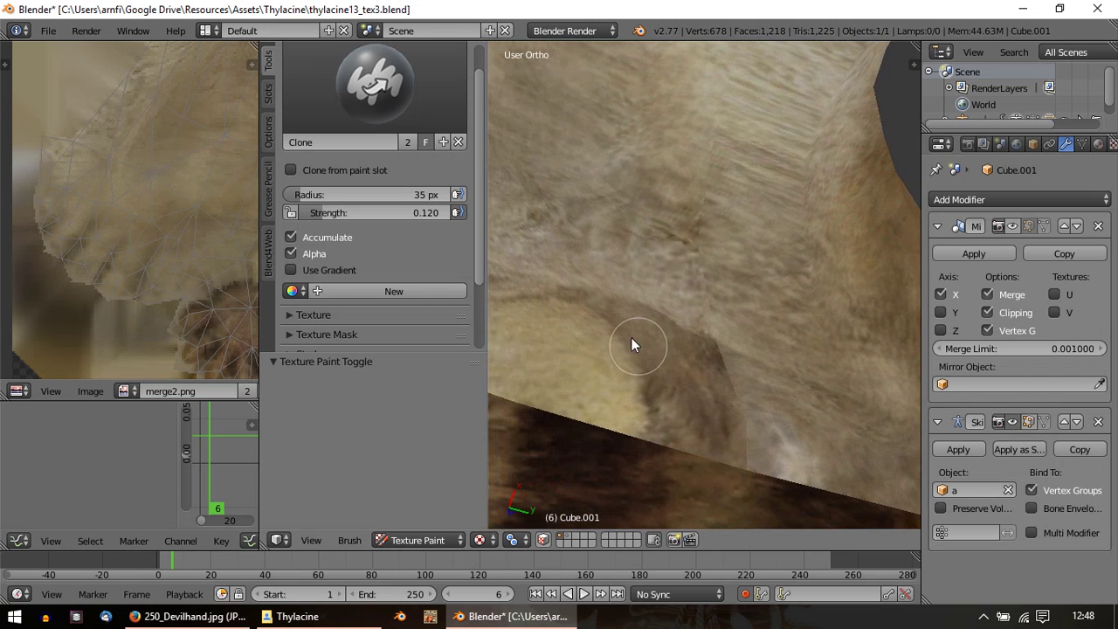
pyautogui.keyDown('ctrl'); pyautogui.click(794, 427); pyautogui.keyUp('ctrl')
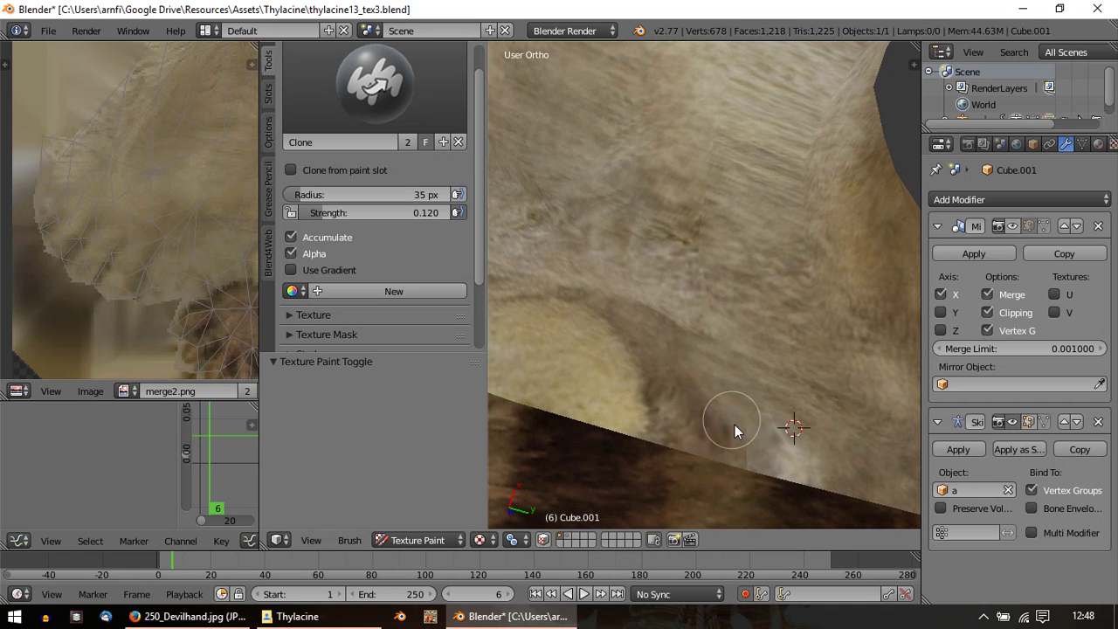
# Step: Clone fur over the blurry texture at the base of the hind leg's inner thigh
pyautogui.moveTo(752, 385)
pyautogui.mouseDown(button='middle')
pyautogui.moveTo(727, 337)
pyautogui.moveTo(709, 339)
pyautogui.mouseUp(button='middle')
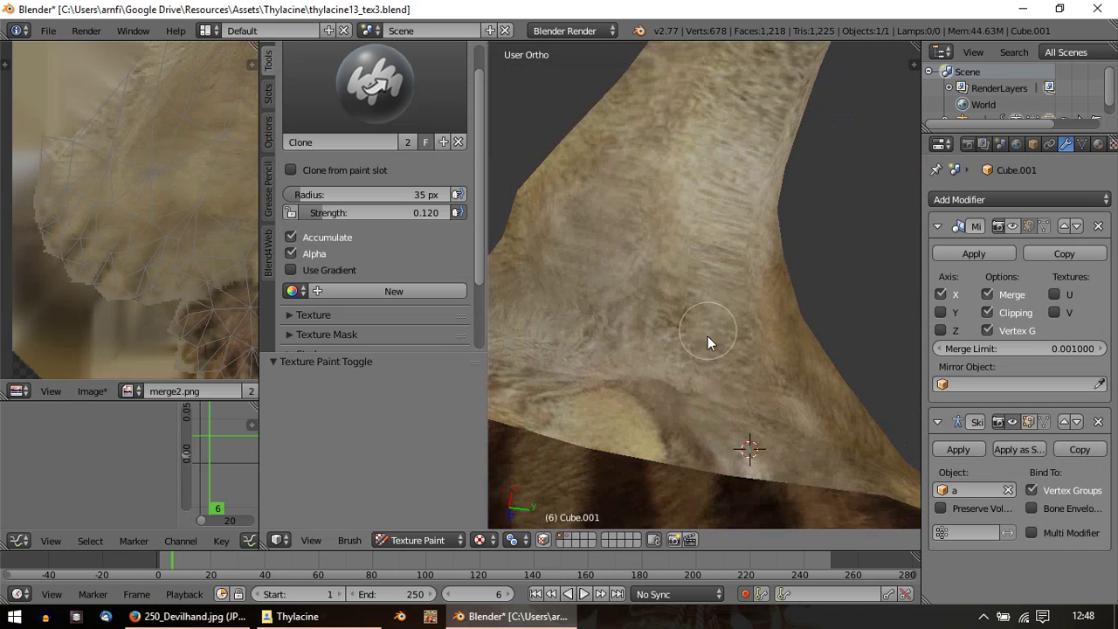
pyautogui.keyDown('ctrl'); pyautogui.click(716, 358); pyautogui.keyUp('ctrl')
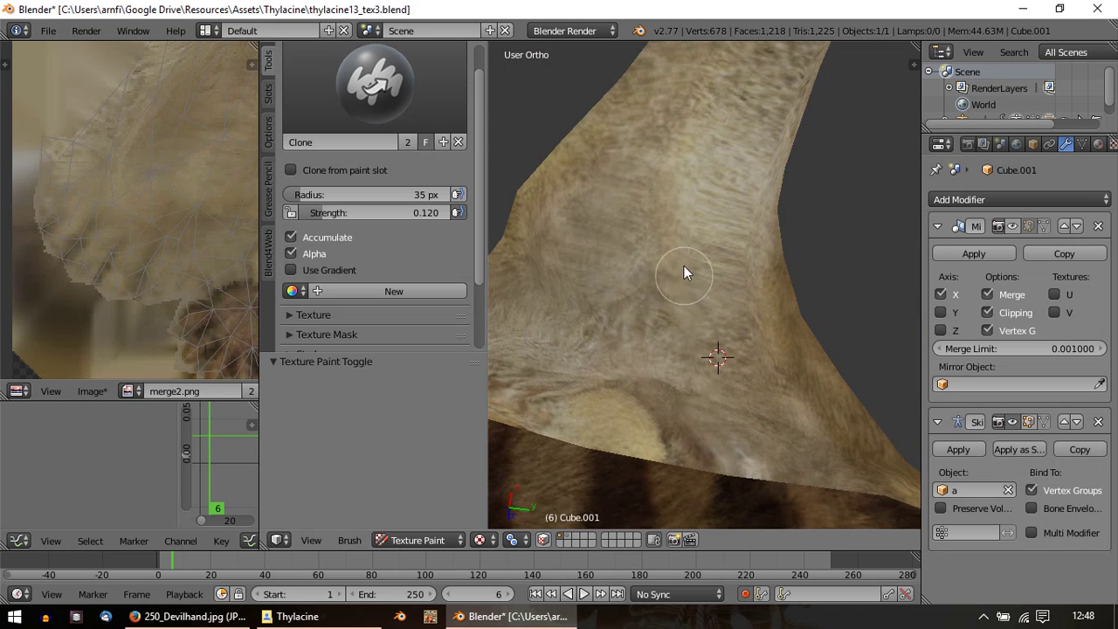
pyautogui.moveTo(689, 273); pyautogui.dragTo(655, 256, button='middle')
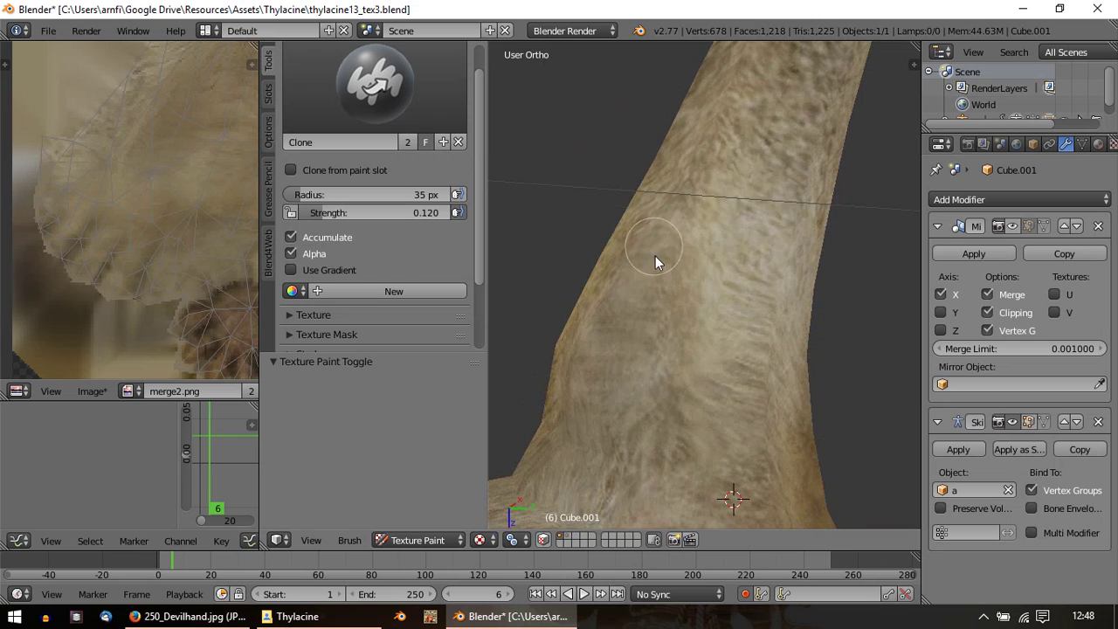
pyautogui.moveTo(656, 454); pyautogui.dragTo(650, 440, button='middle')
pyautogui.keyDown('ctrl'); pyautogui.click(651, 434); pyautogui.keyUp('ctrl')
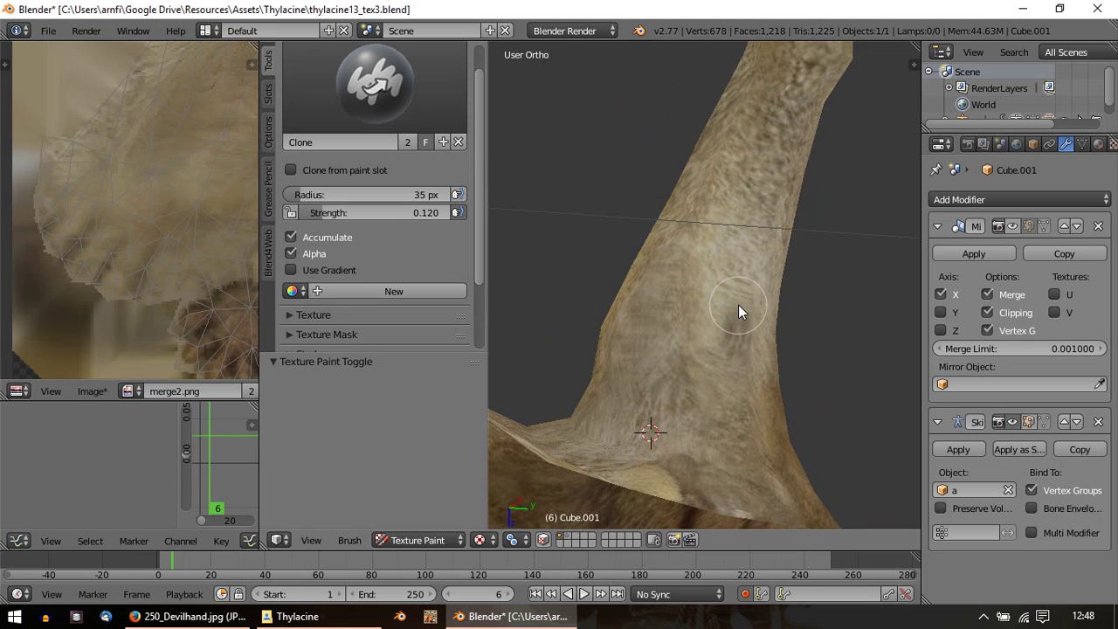
# Step: Clone sharper fur from higher on the leg over the smooth areas of the inner thigh
pyautogui.keyDown('ctrl'); pyautogui.click(748, 180); pyautogui.keyUp('ctrl')
pyautogui.moveTo(750, 326); pyautogui.dragTo(692, 333, button='middle')
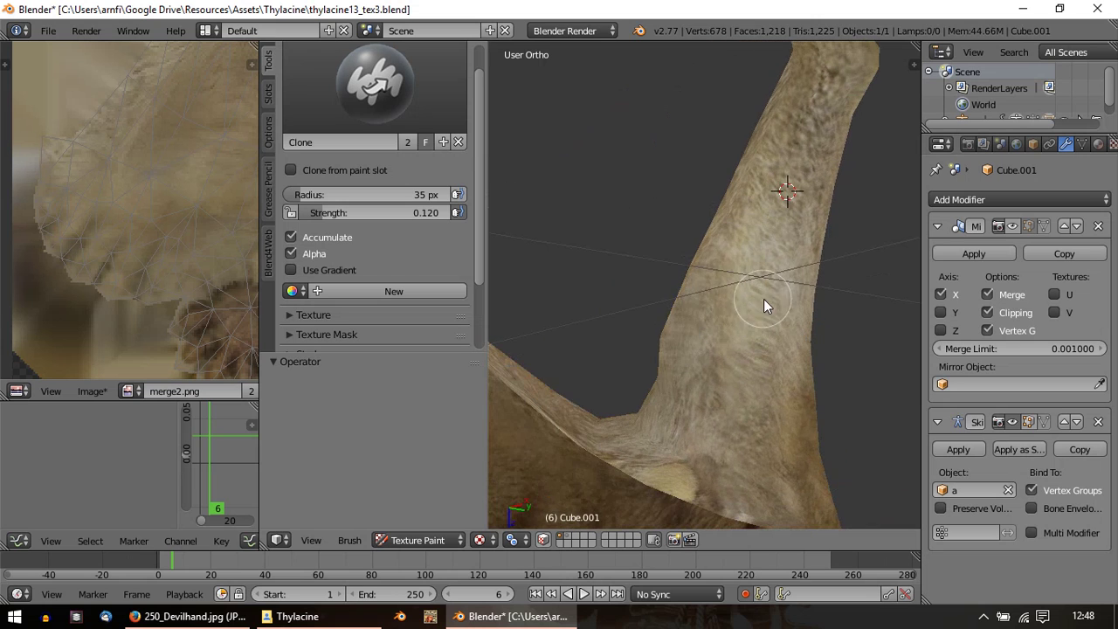
pyautogui.moveTo(771, 376)
pyautogui.mouseDown(button='middle')
pyautogui.moveTo(735, 324)
pyautogui.moveTo(650, 316)
pyautogui.mouseUp(button='middle')
pyautogui.keyDown('ctrl'); pyautogui.click(699, 184); pyautogui.keyUp('ctrl')
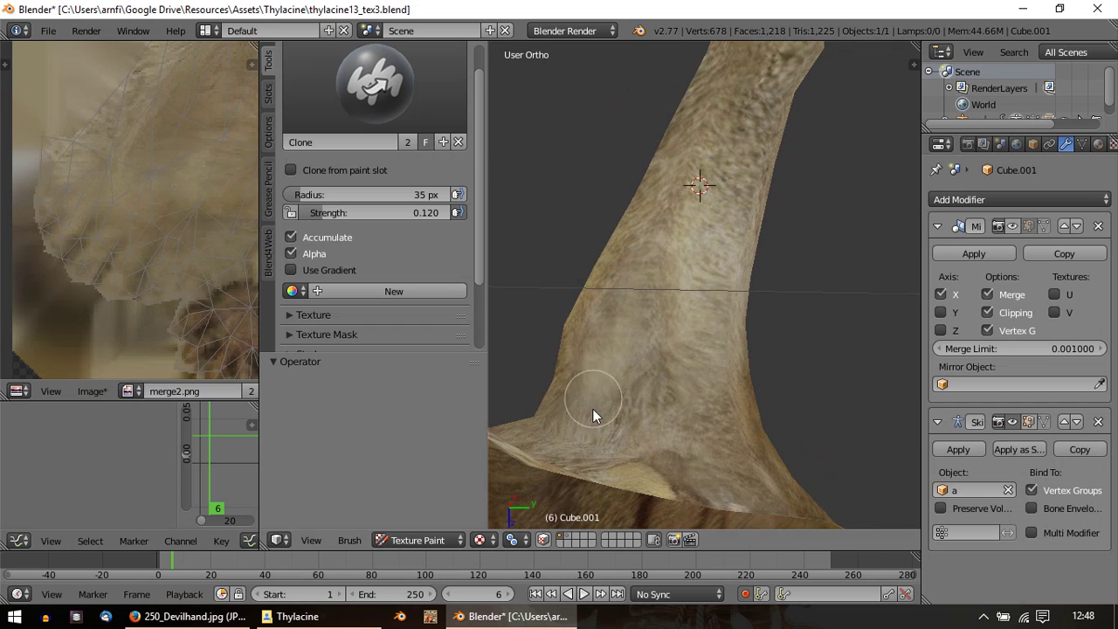
pyautogui.moveTo(616, 356); pyautogui.dragTo(608, 409, button='middle')
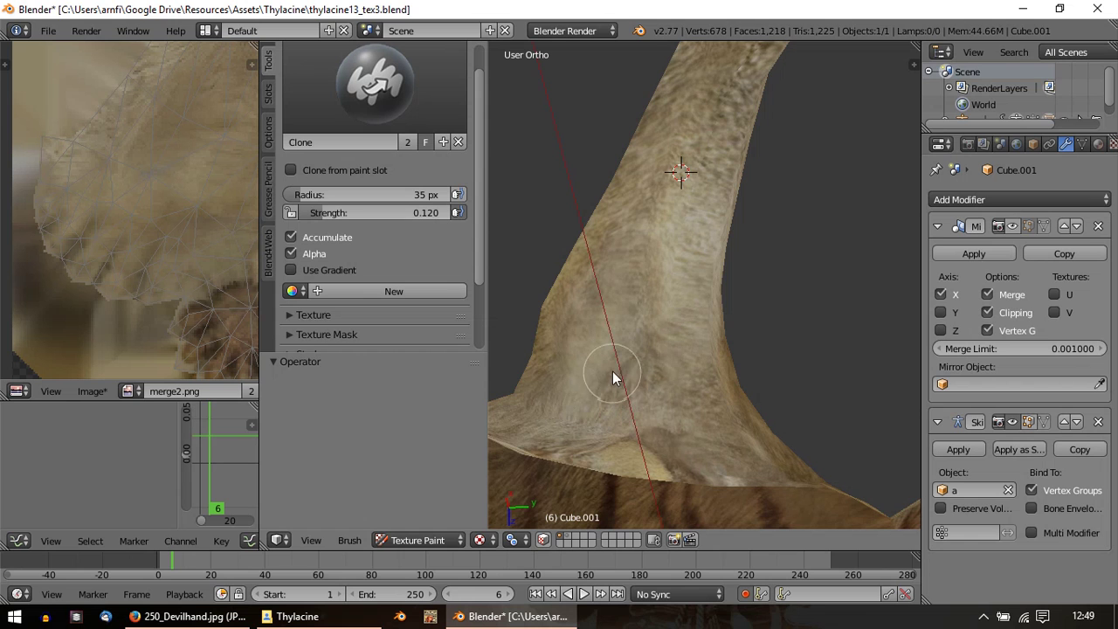
# Step: Clone fur over the inner side of the hind leg just below the hock bend, resampling nearby source spots
pyautogui.moveTo(629, 306); pyautogui.dragTo(732, 307, button='middle')
pyautogui.scroll(3, 732, 303)
pyautogui.keyDown('ctrl'); pyautogui.click(728, 306); pyautogui.keyUp('ctrl')
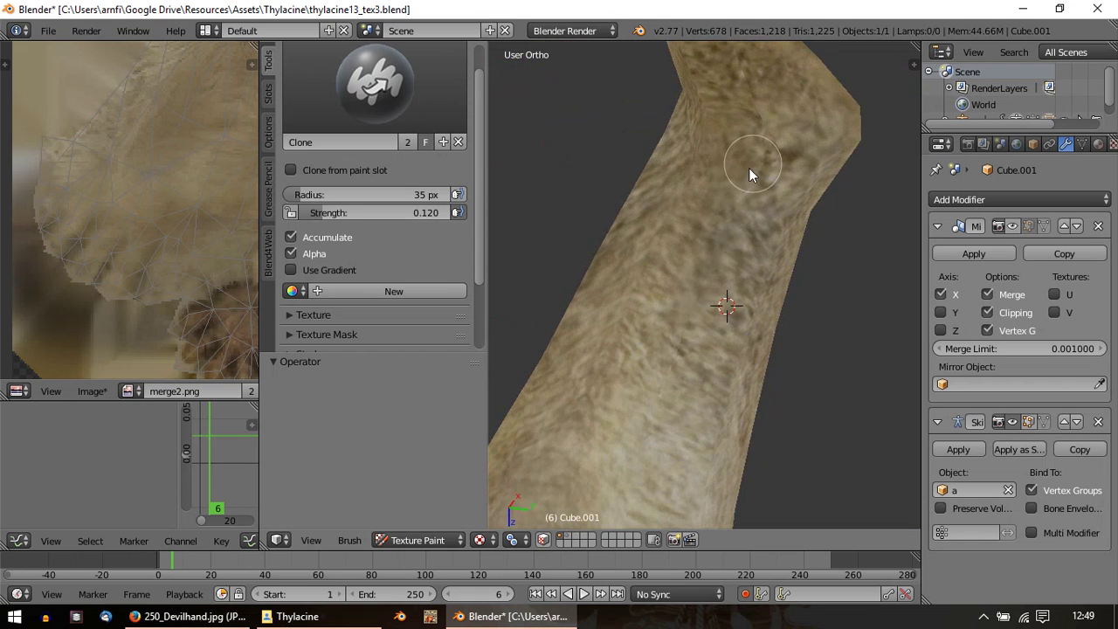
pyautogui.keyDown('ctrl'); pyautogui.click(676, 243); pyautogui.keyUp('ctrl')
pyautogui.moveTo(783, 129); pyautogui.dragTo(723, 274, button='middle')
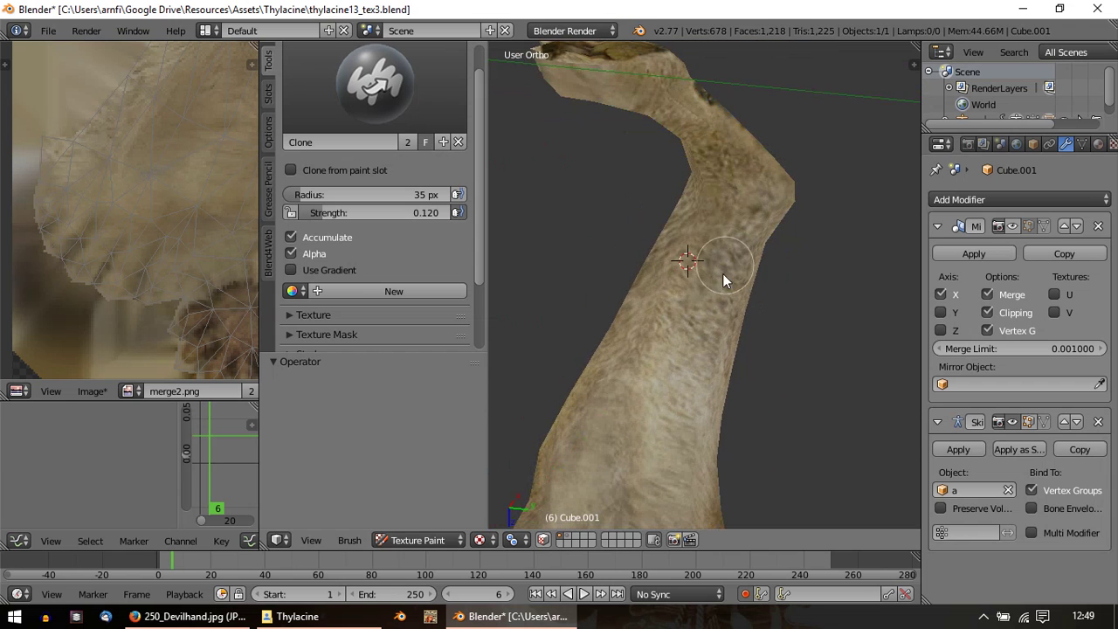
pyautogui.moveTo(734, 173); pyautogui.dragTo(715, 262, button='middle')
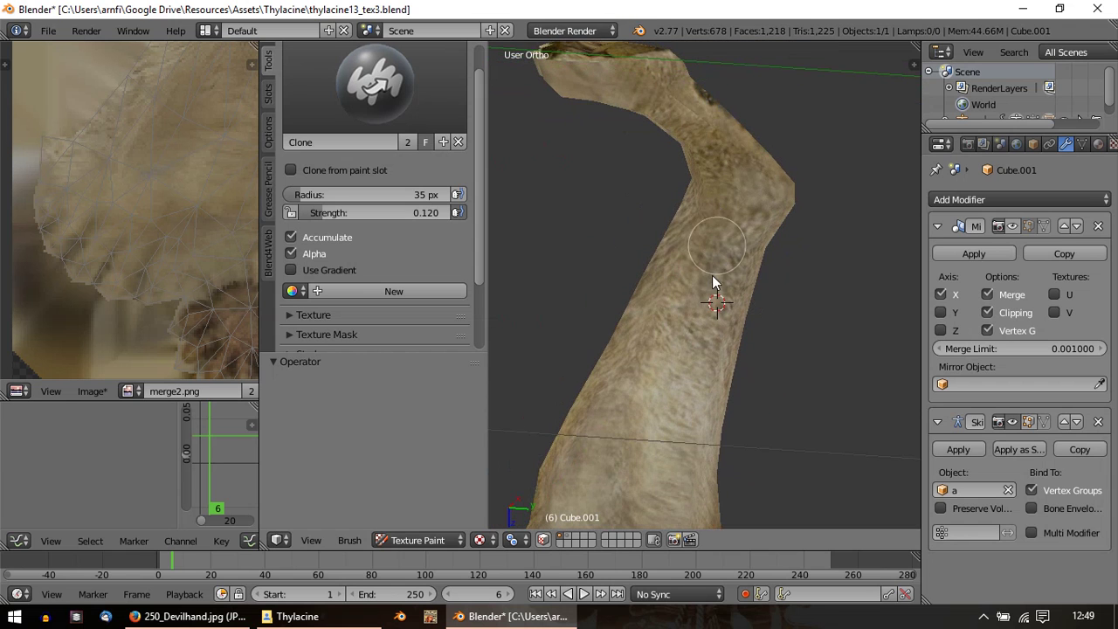
pyautogui.keyDown('ctrl'); pyautogui.click(697, 315); pyautogui.keyUp('ctrl')
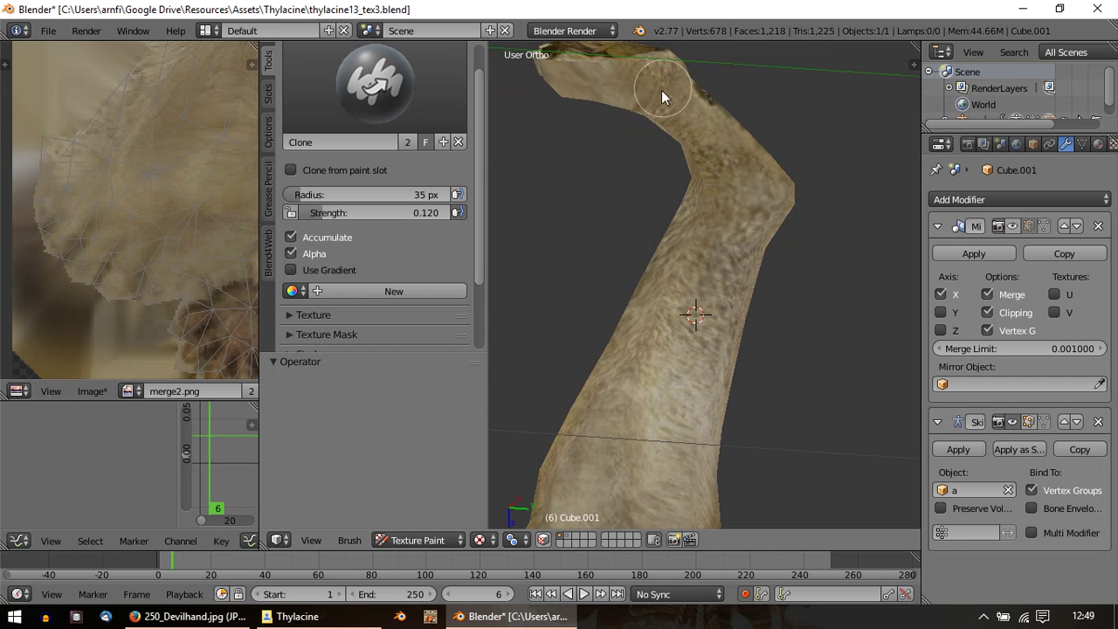
# Step: Clone fur over the upper side of the hind paw, behind the toe knuckles
pyautogui.moveTo(661, 90); pyautogui.dragTo(750, 296, button='middle')
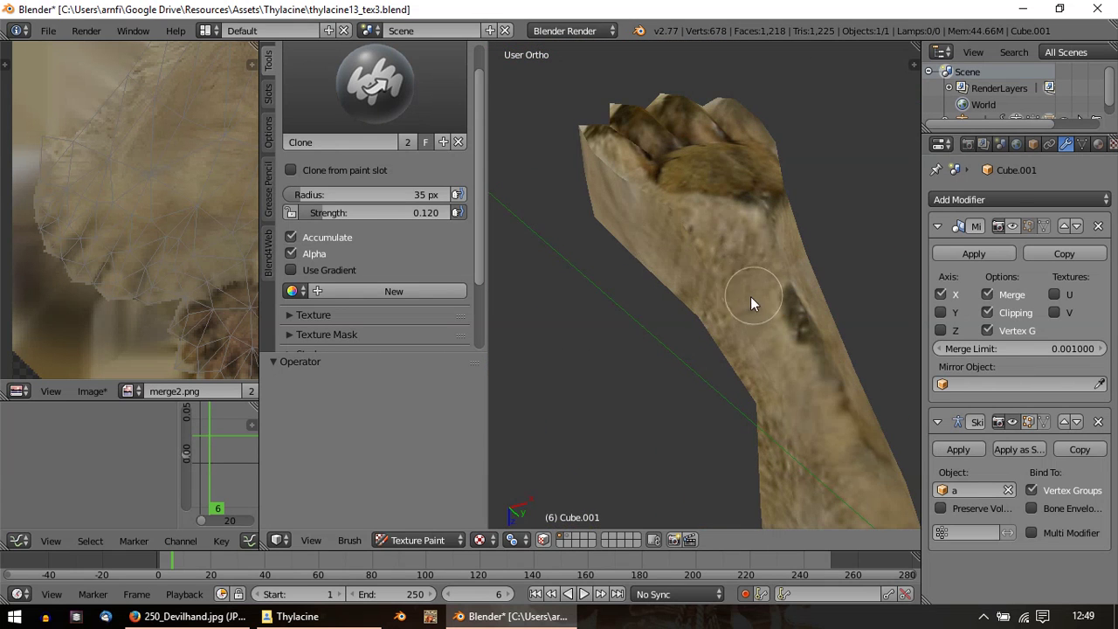
pyautogui.moveTo(666, 204); pyautogui.dragTo(682, 278, button='middle')
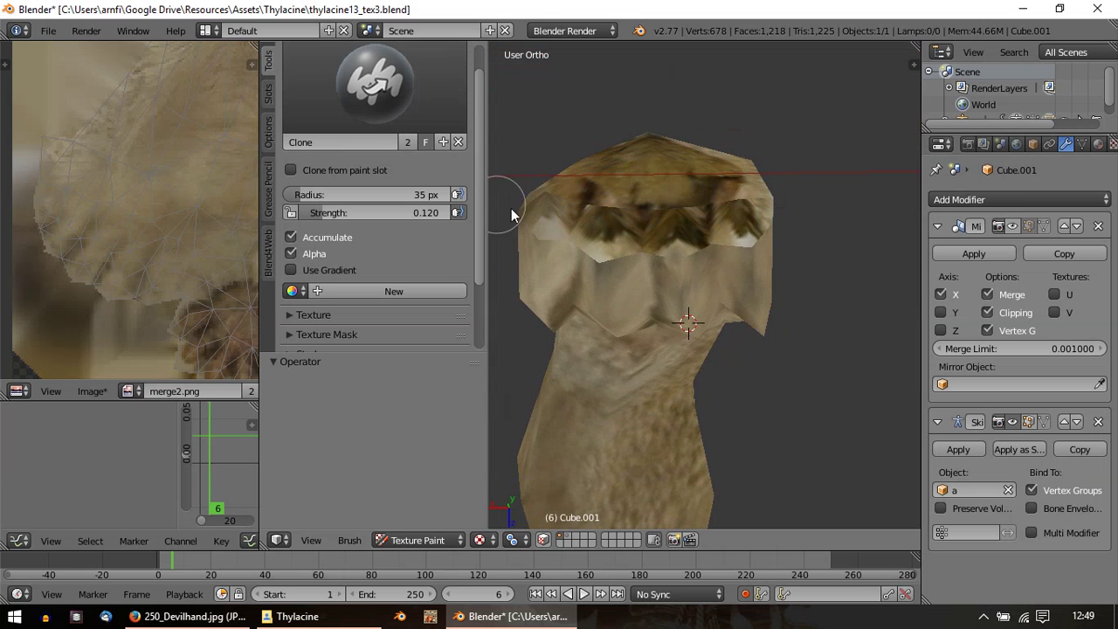
pyautogui.moveTo(511, 210); pyautogui.dragTo(495, 252, button='middle')
# Step: Switch to the Smear brush at radius 35 px and strength 1.000, and smear the fur into the pad edge along the hind paw's outer toe
pyautogui.click(376, 83)
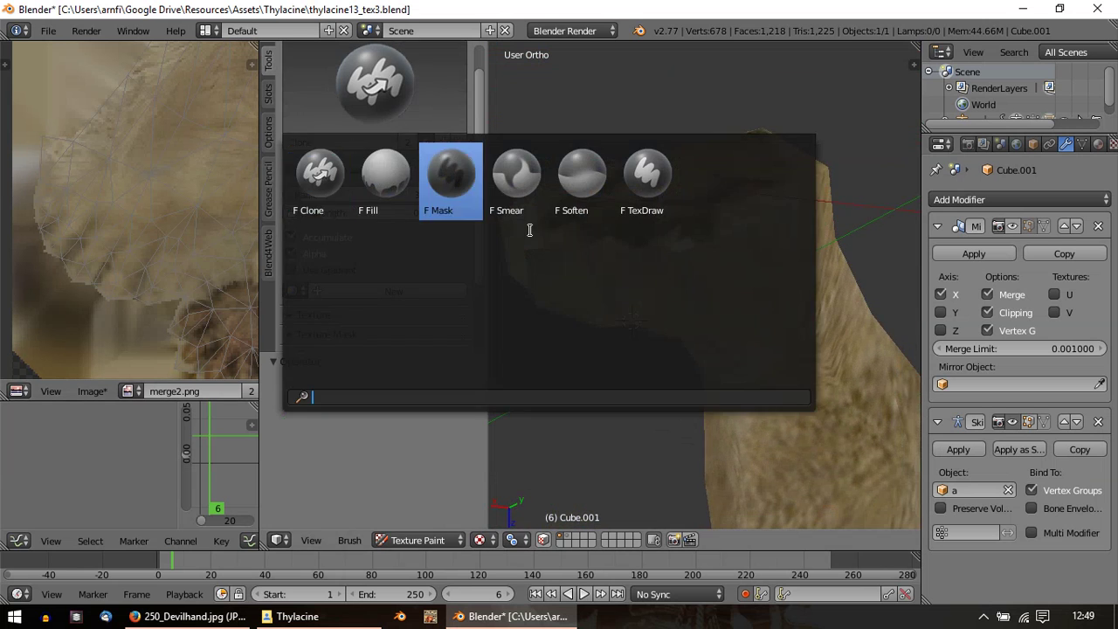
pyautogui.click(512, 180)
pyautogui.scroll(3, 740, 252)
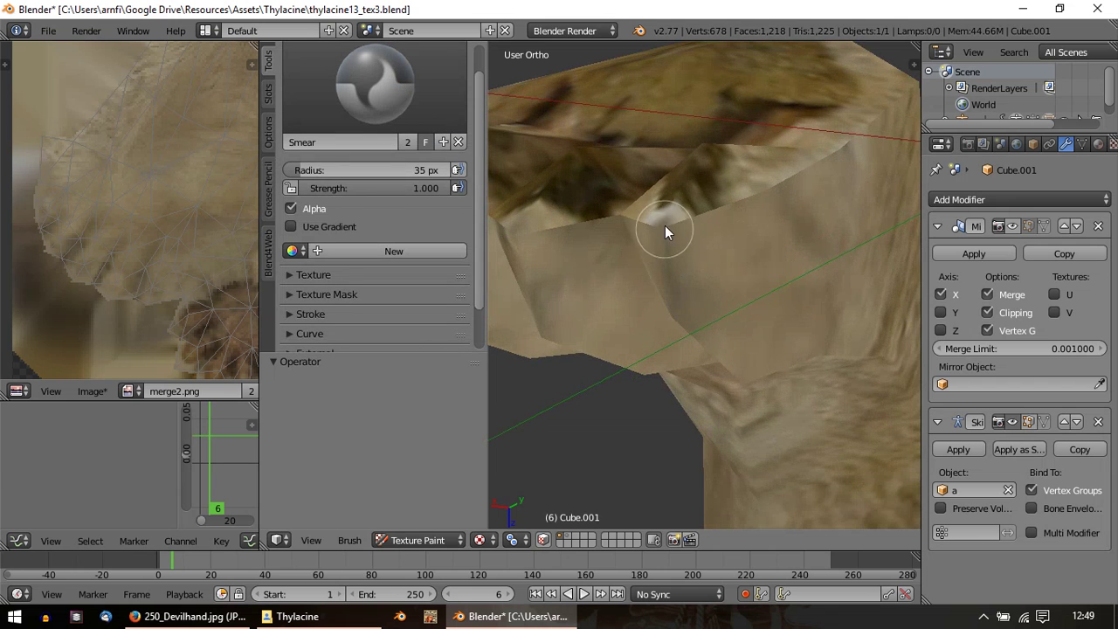
pyautogui.moveTo(664, 226); pyautogui.dragTo(645, 275, button='middle')
pyautogui.moveTo(640, 269); pyautogui.dragTo(722, 232)
pyautogui.moveTo(782, 204); pyautogui.dragTo(774, 247, button='middle')
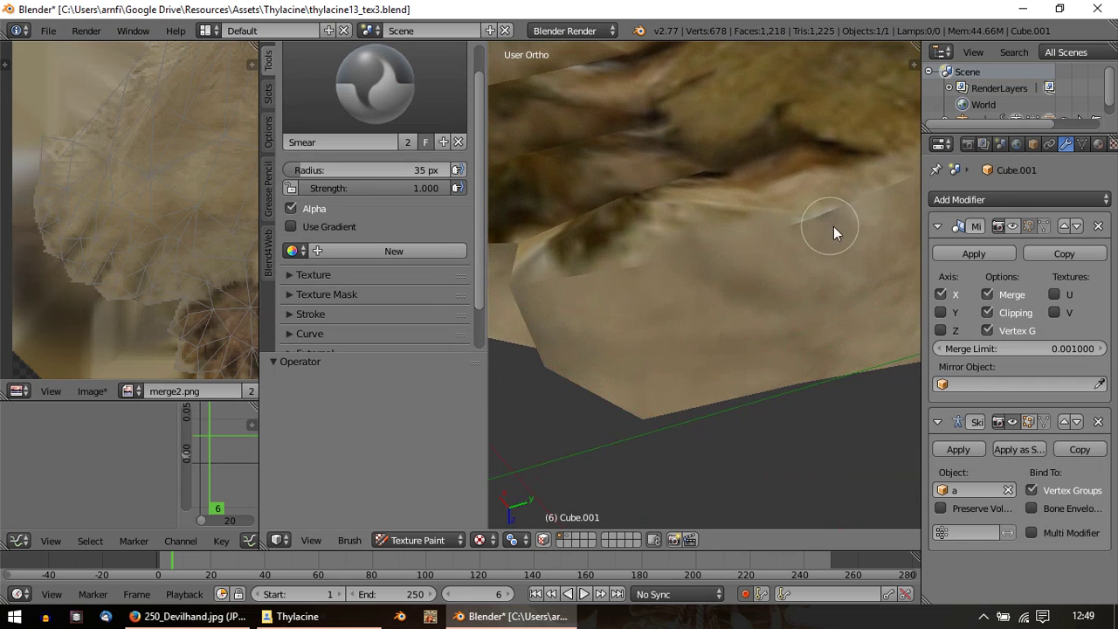
pyautogui.scroll(-4, 694, 289)
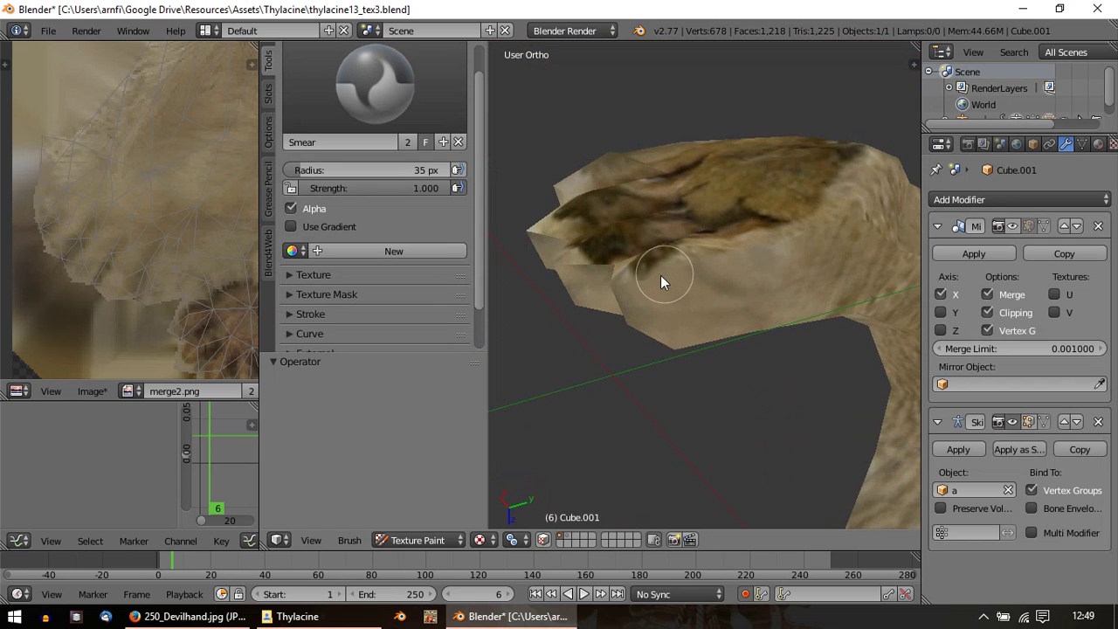
# Step: Smear the pad and fur edges around the remaining toe tips and along the opposite side of the hind paw
pyautogui.moveTo(623, 290); pyautogui.dragTo(723, 295, button='middle')
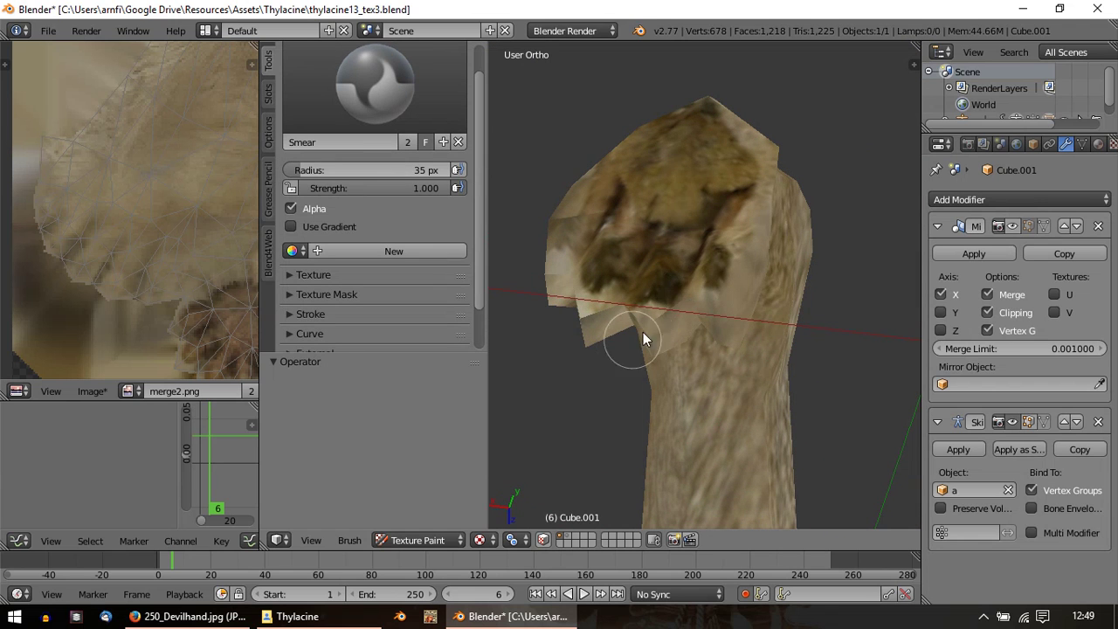
pyautogui.moveTo(675, 304); pyautogui.dragTo(684, 274, button='middle')
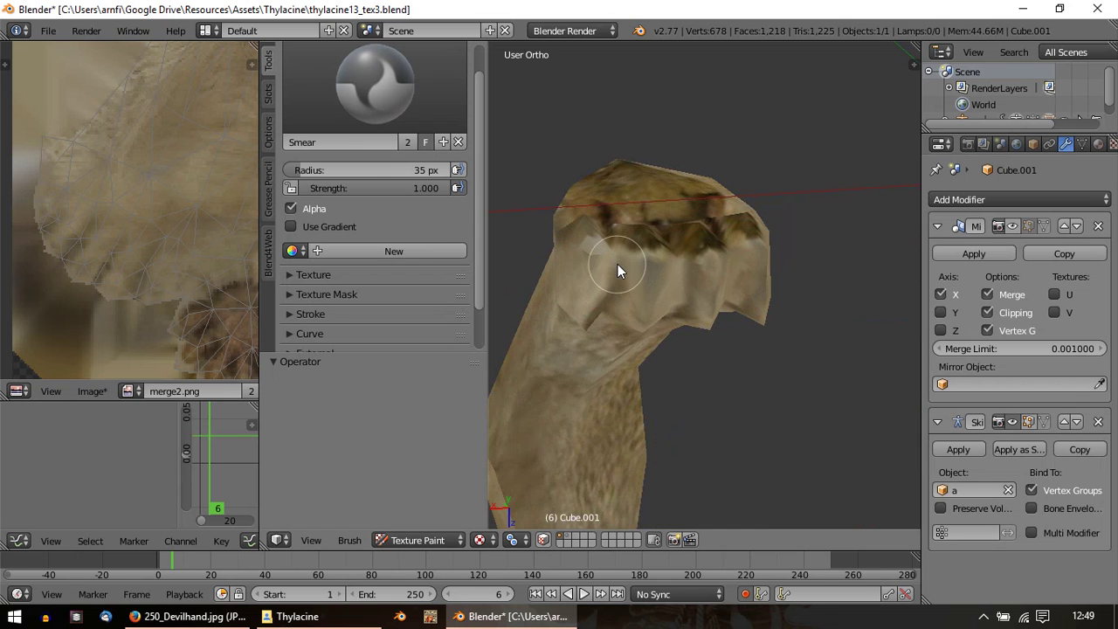
pyautogui.moveTo(587, 248); pyautogui.dragTo(645, 305, button='middle')
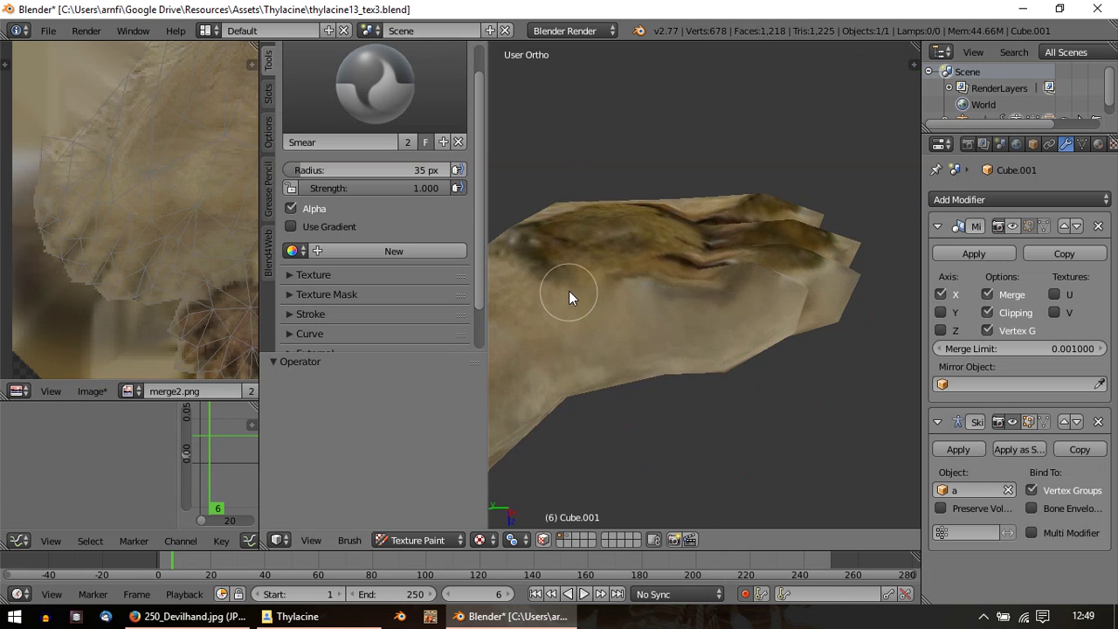
pyautogui.moveTo(593, 263); pyautogui.dragTo(703, 285, button='middle')
pyautogui.scroll(2, 701, 282)
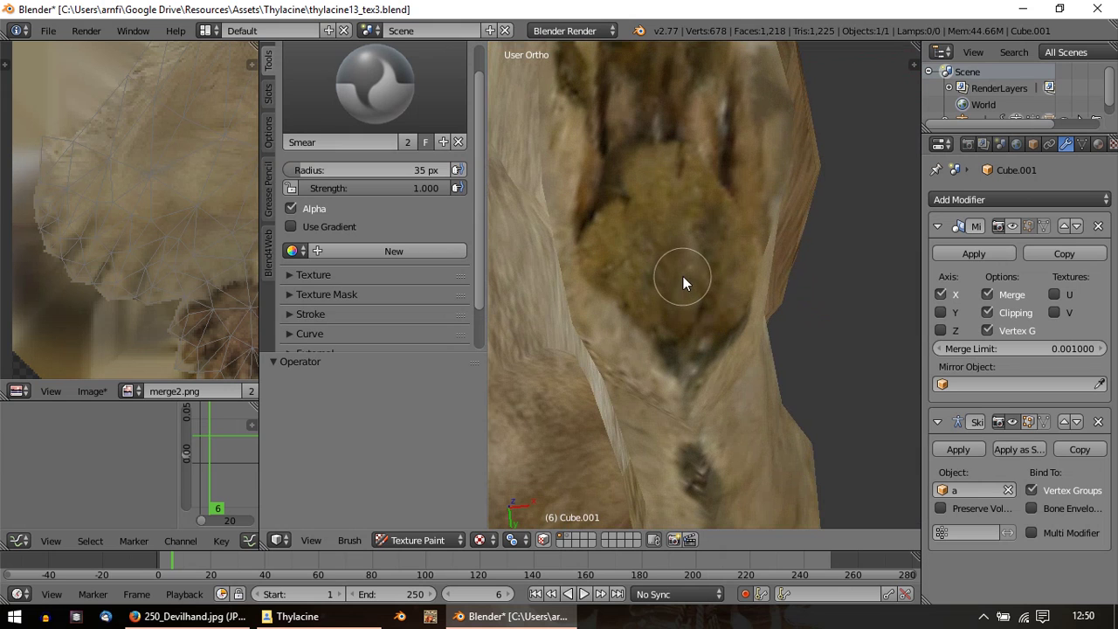
# Step: Switch to the TexDraw brush and sample its colour from the brown pad of the front paw
pyautogui.scroll(-10, 703, 190)
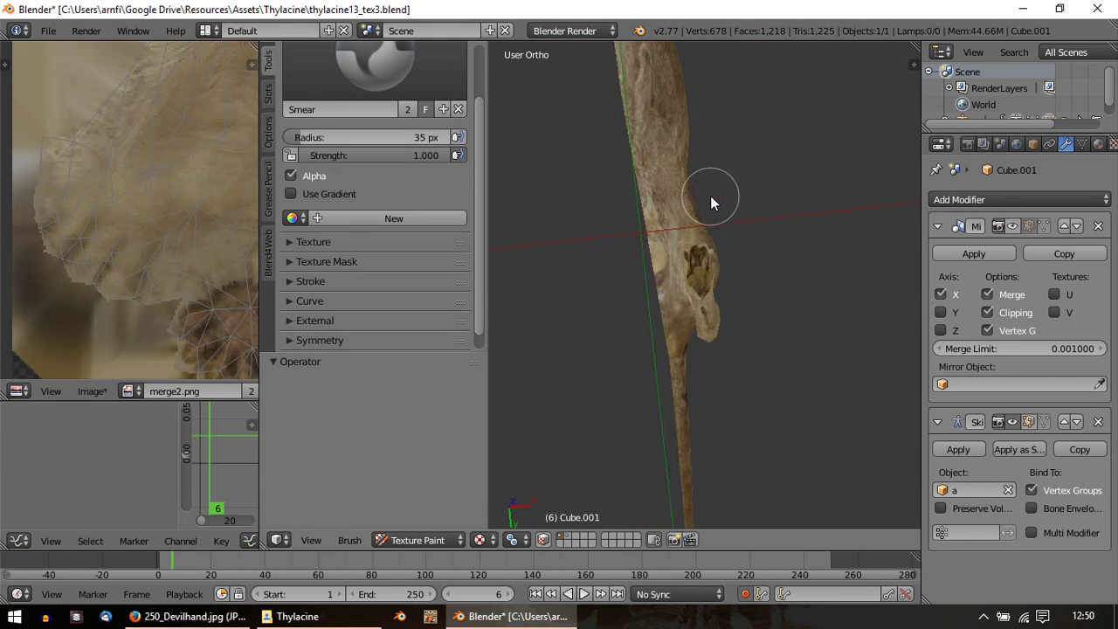
pyautogui.scroll(-2, 710, 196)
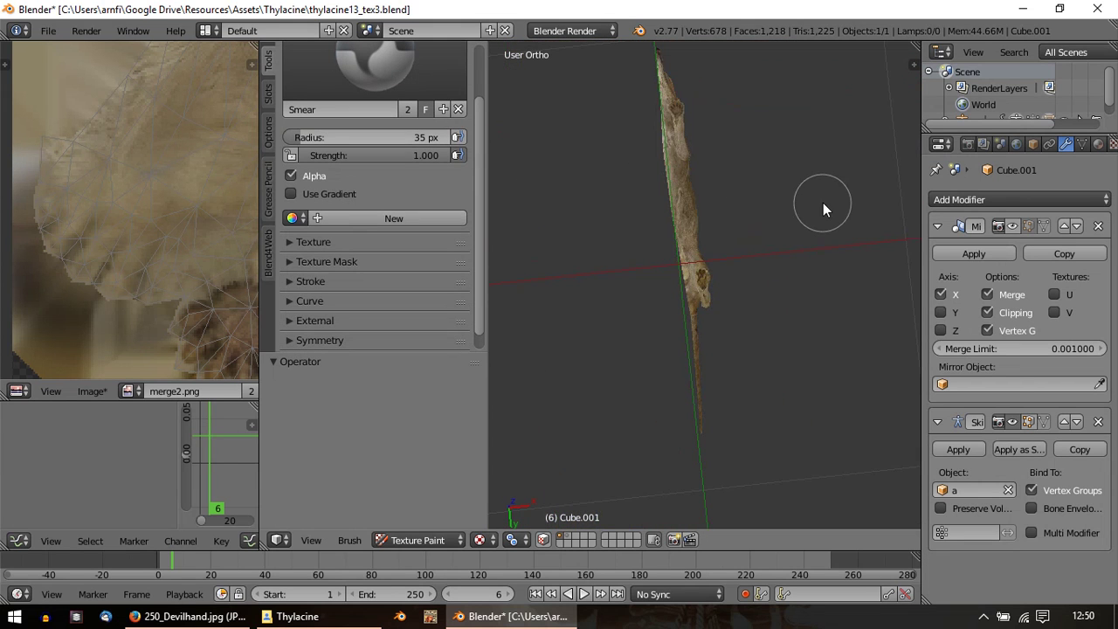
pyautogui.moveTo(753, 215); pyautogui.dragTo(688, 62, button='middle')
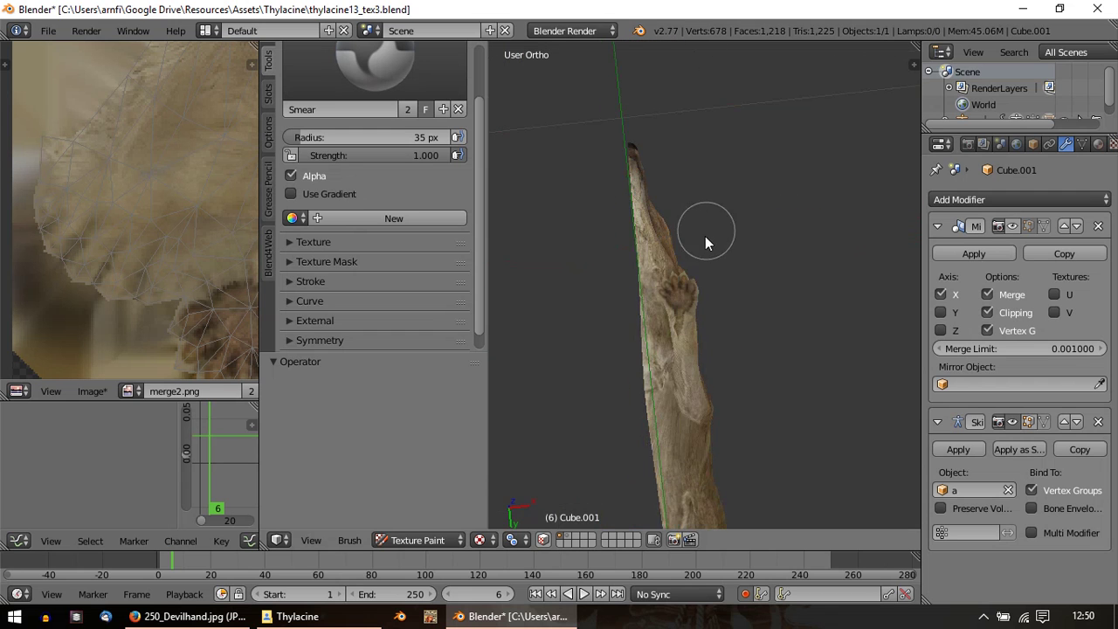
pyautogui.scroll(7, 706, 243)
pyautogui.scroll(-7, 706, 244)
pyautogui.moveTo(706, 245); pyautogui.dragTo(672, 317, button='middle')
pyautogui.click(324, 84)
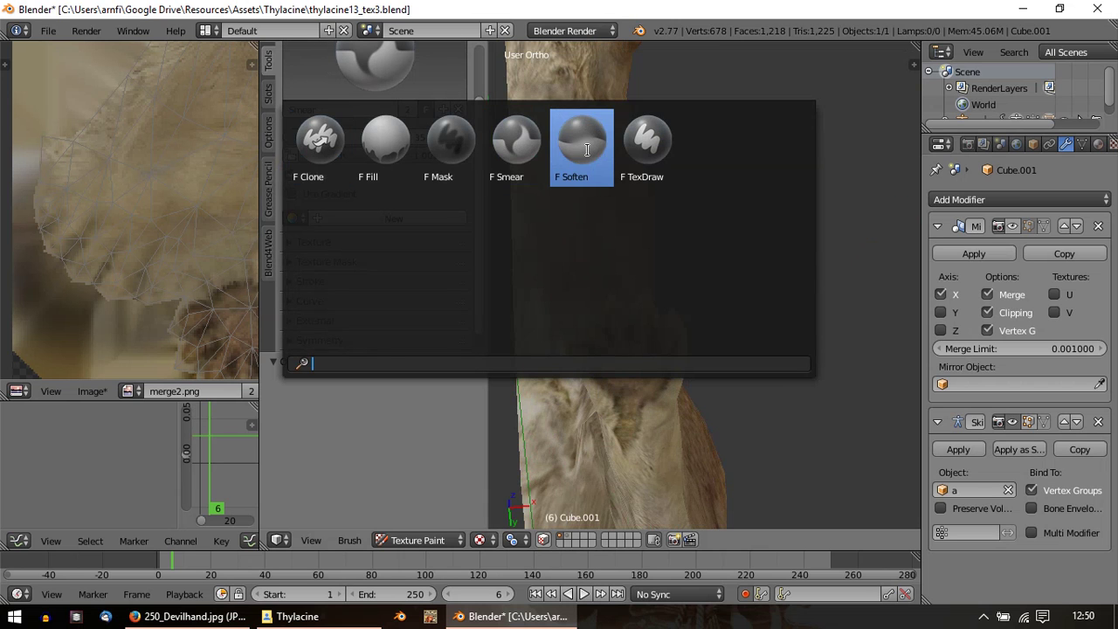
pyautogui.click(648, 142)
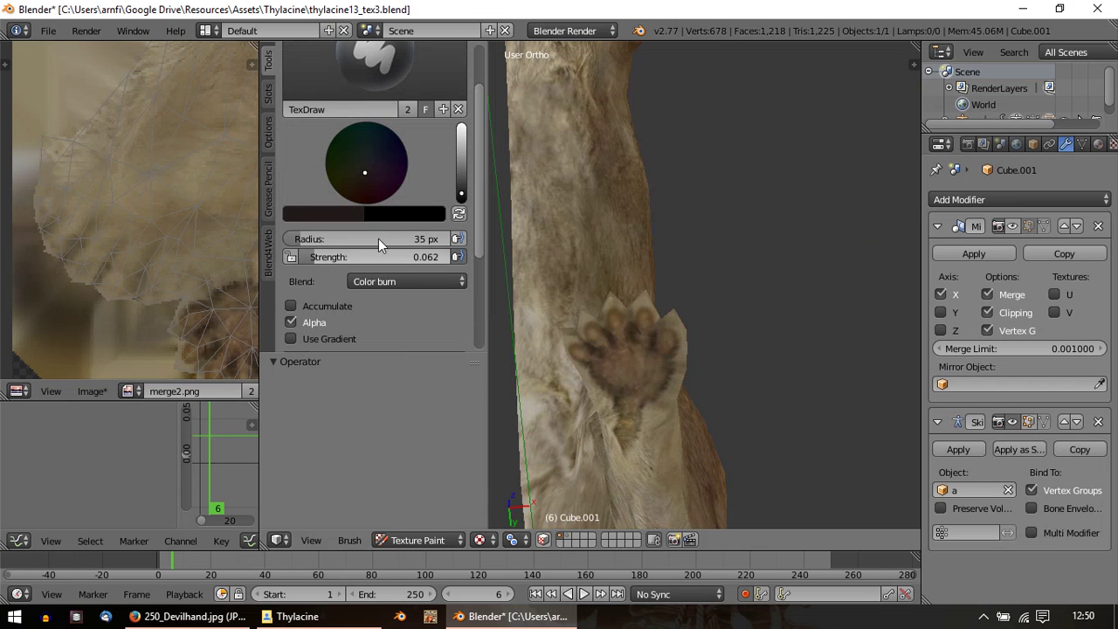
pyautogui.click(343, 213)
pyautogui.click(421, 394)
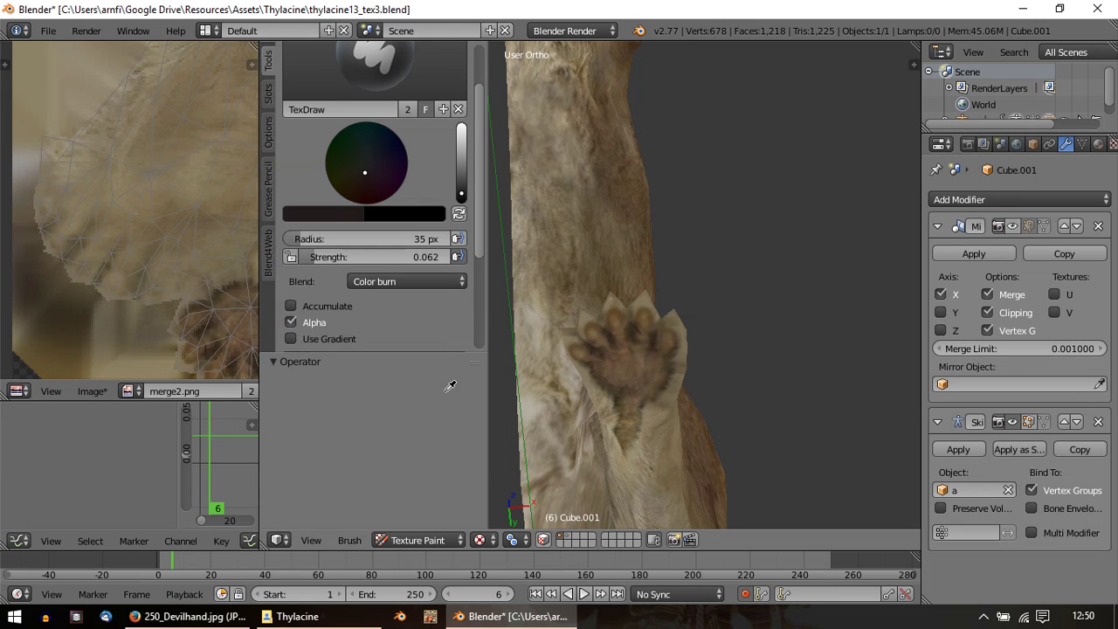
pyautogui.click(625, 362)
# Step: Set the brush blending to Color and its strength to 0.665, and tint the main pad of the hind paw brown
pyautogui.scroll(-4, 642, 393)
pyautogui.moveTo(641, 393); pyautogui.dragTo(746, 356, button='middle')
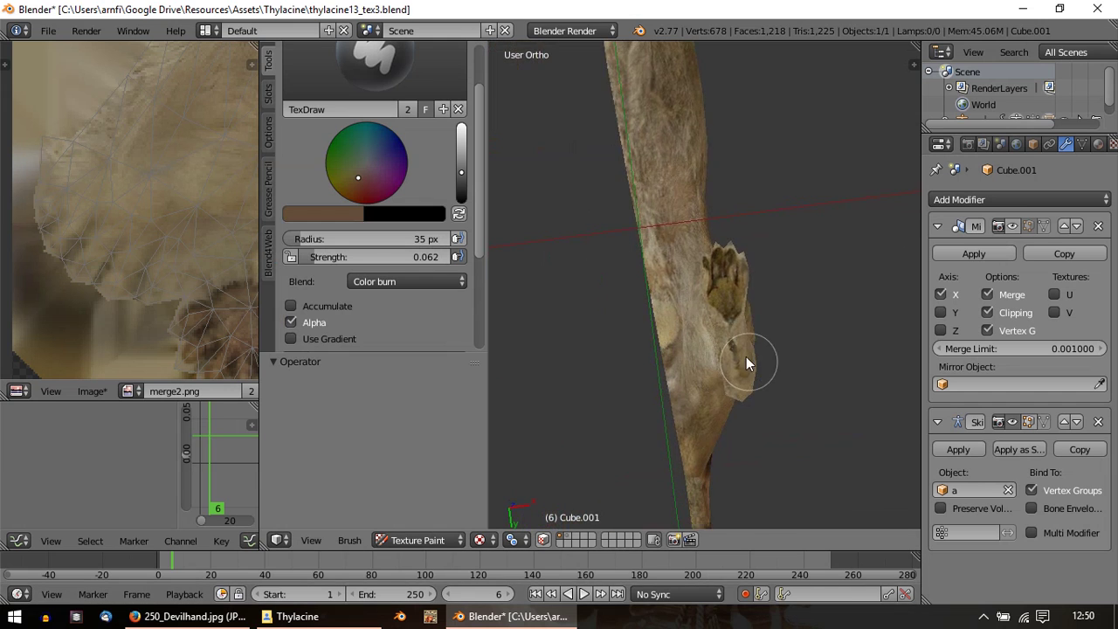
pyautogui.scroll(4, 745, 330)
pyautogui.click(410, 279)
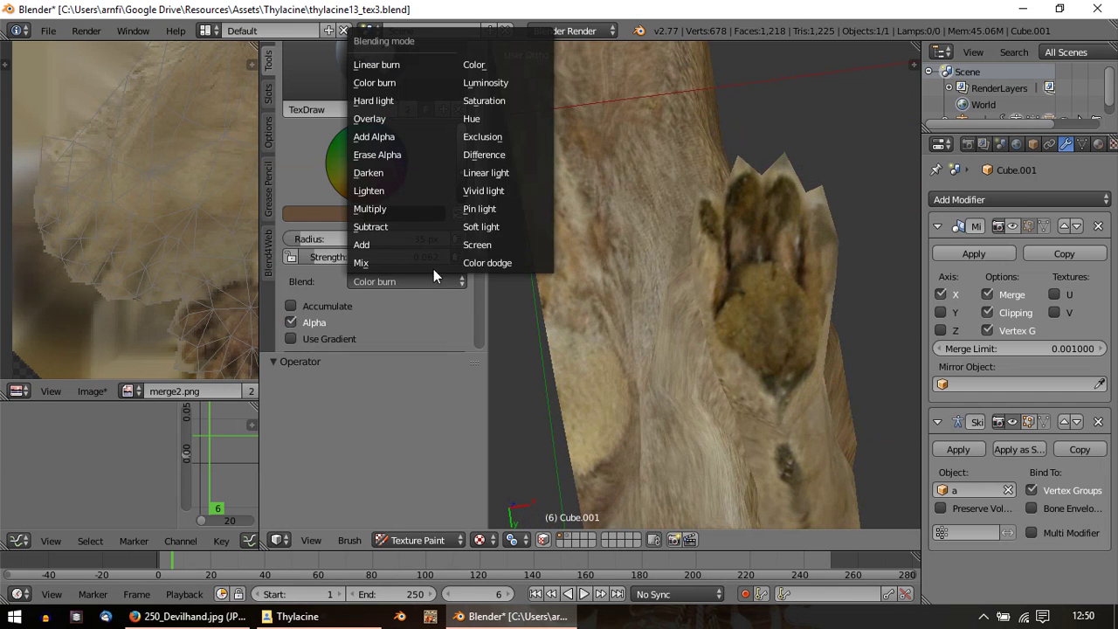
pyautogui.click(491, 64)
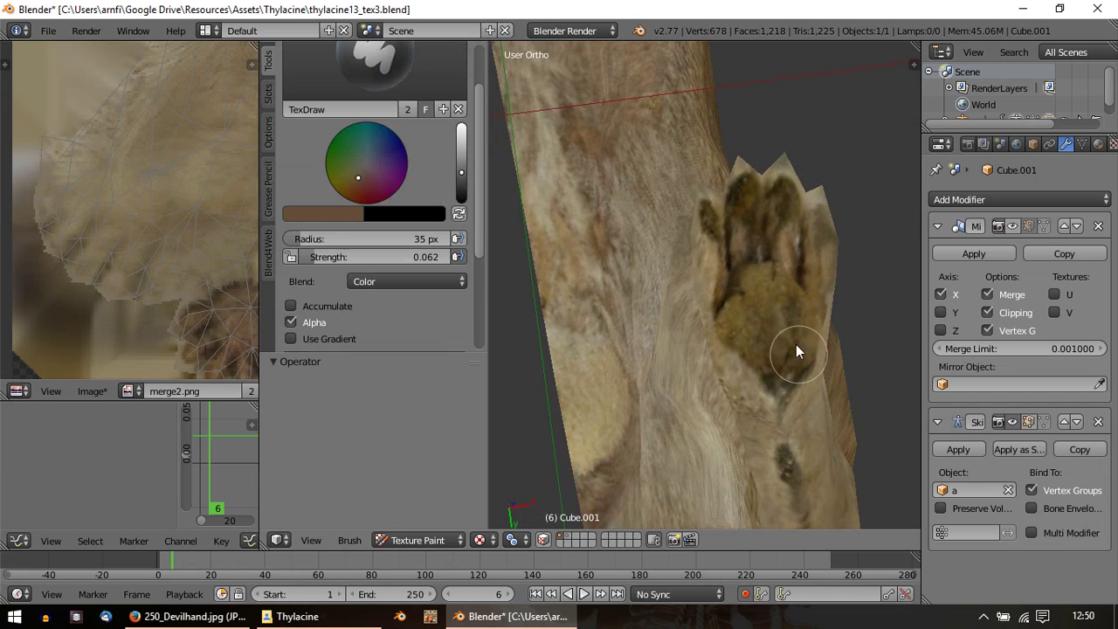
pyautogui.moveTo(324, 257); pyautogui.dragTo(402, 255)
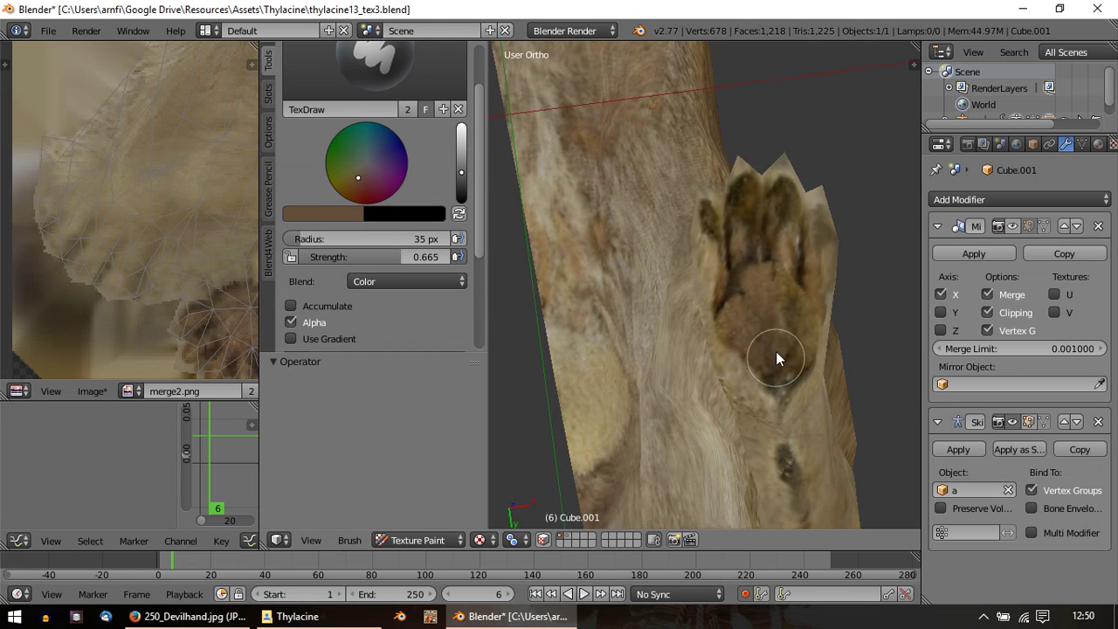
# Step: Tint the hind paw's inner toes and the dark streak running down the sole towards the heel with the same brown
pyautogui.moveTo(792, 349)
pyautogui.mouseDown(button='middle')
pyautogui.moveTo(729, 324)
pyautogui.moveTo(781, 345)
pyautogui.mouseUp(button='middle')
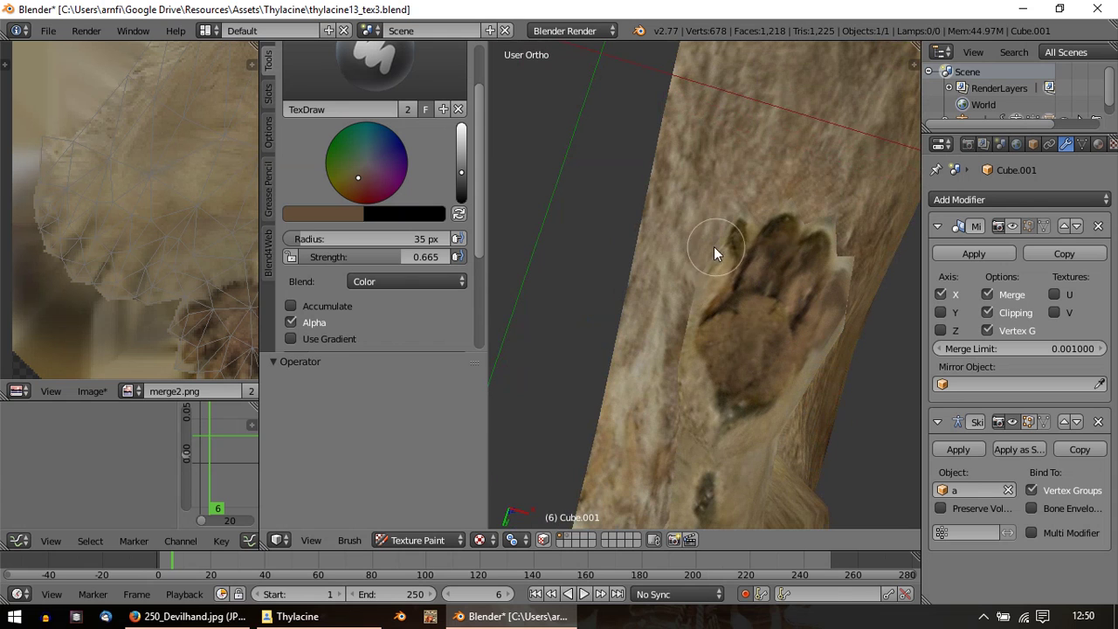
pyautogui.moveTo(728, 249)
pyautogui.mouseDown()
pyautogui.moveTo(722, 333)
pyautogui.moveTo(738, 385)
pyautogui.mouseUp()
pyautogui.moveTo(709, 337)
pyautogui.keyDown('shift'); pyautogui.mouseDown(button='middle')
pyautogui.moveTo(725, 75)
pyautogui.moveTo(715, 199)
pyautogui.moveTo(699, 233)
pyautogui.mouseUp(button='middle'); pyautogui.keyUp('shift')
pyautogui.scroll(2, 700, 232)
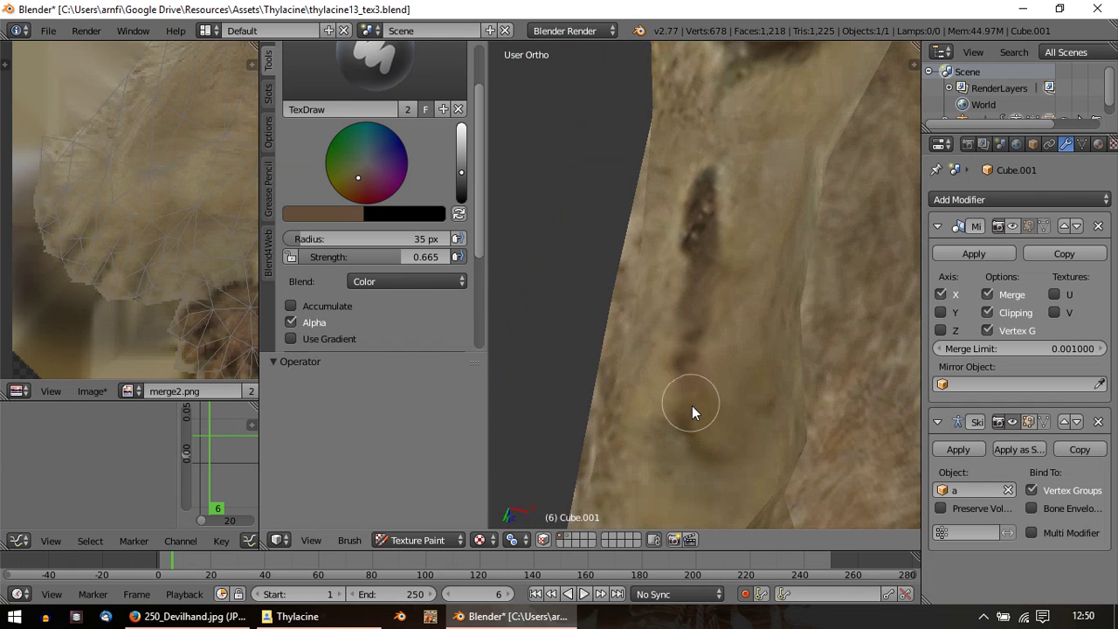
pyautogui.scroll(-4, 690, 407)
pyautogui.moveTo(688, 404)
pyautogui.mouseDown(button='middle')
pyautogui.moveTo(556, 252)
pyautogui.moveTo(593, 273)
pyautogui.moveTo(516, 202)
pyautogui.moveTo(503, 217)
pyautogui.moveTo(690, 340)
pyautogui.moveTo(760, 341)
pyautogui.moveTo(700, 271)
pyautogui.moveTo(695, 286)
pyautogui.mouseUp(button='middle')
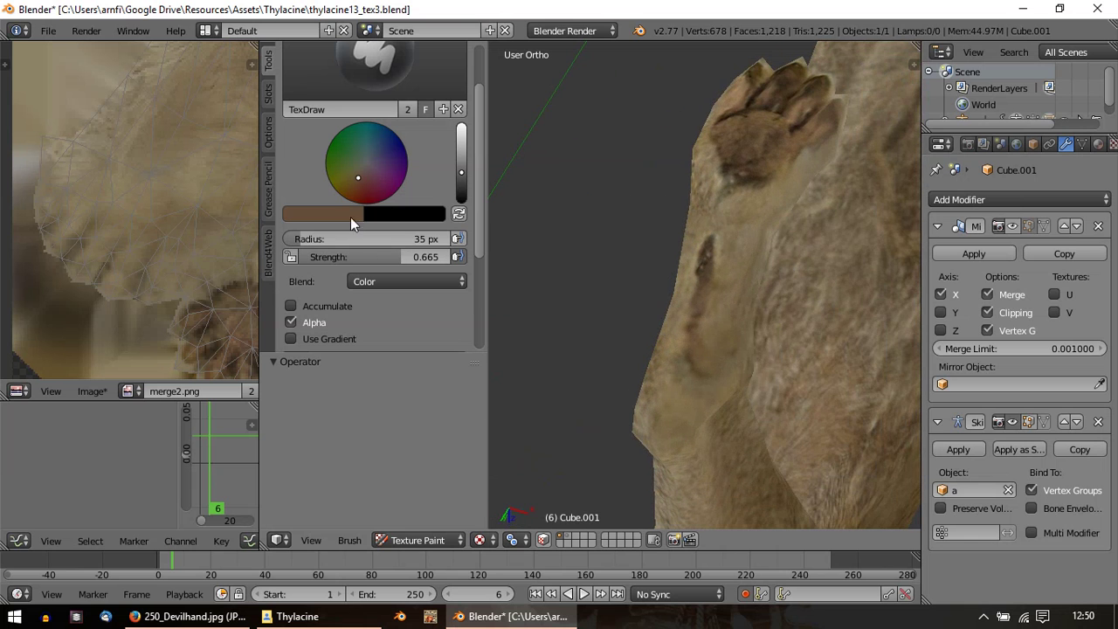
# Step: Switch the brush blending to Mix and darken its colour to a yellowish brown of RGB 0.307, 0.246, 0.118
pyautogui.moveTo(661, 131); pyautogui.dragTo(476, 193, button='middle')
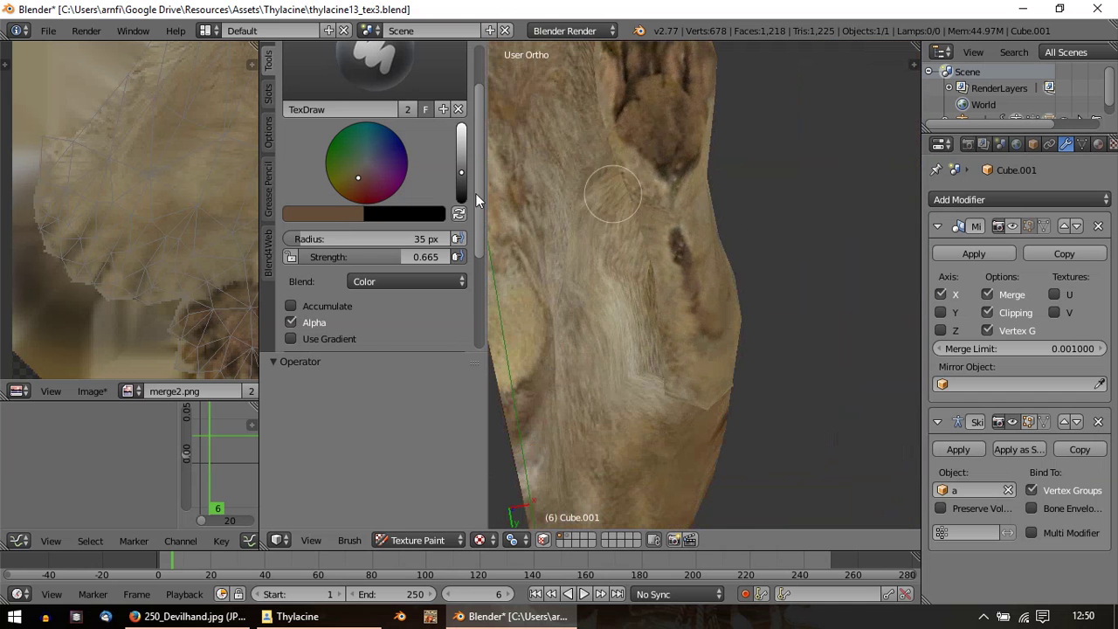
pyautogui.click(384, 279)
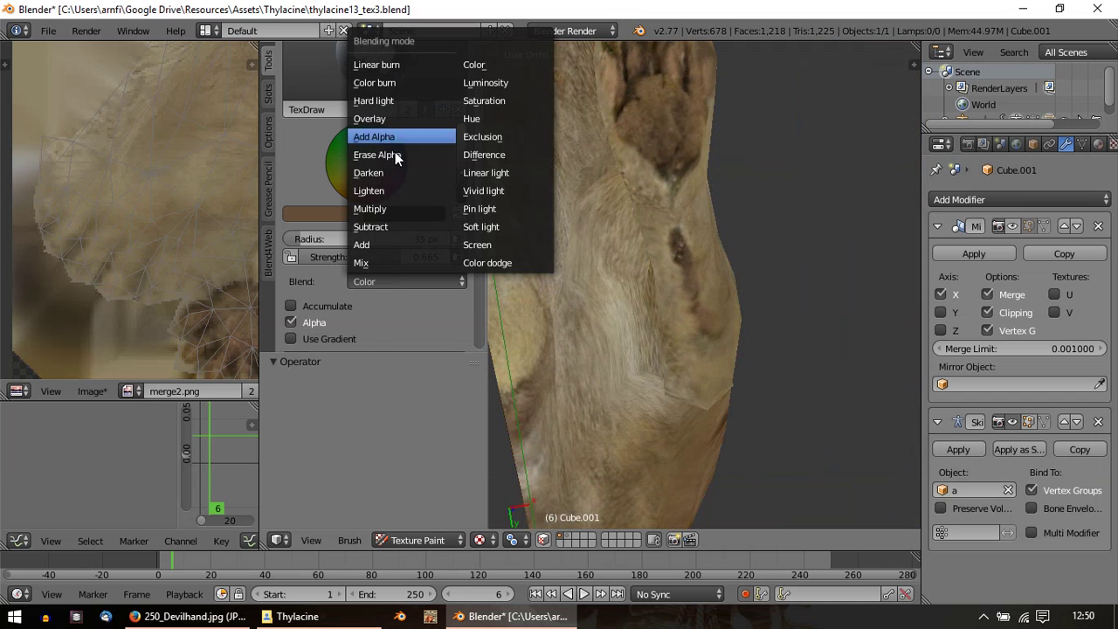
pyautogui.click(385, 261)
pyautogui.scroll(4, 610, 342)
pyautogui.moveTo(609, 312); pyautogui.dragTo(708, 270, button='middle')
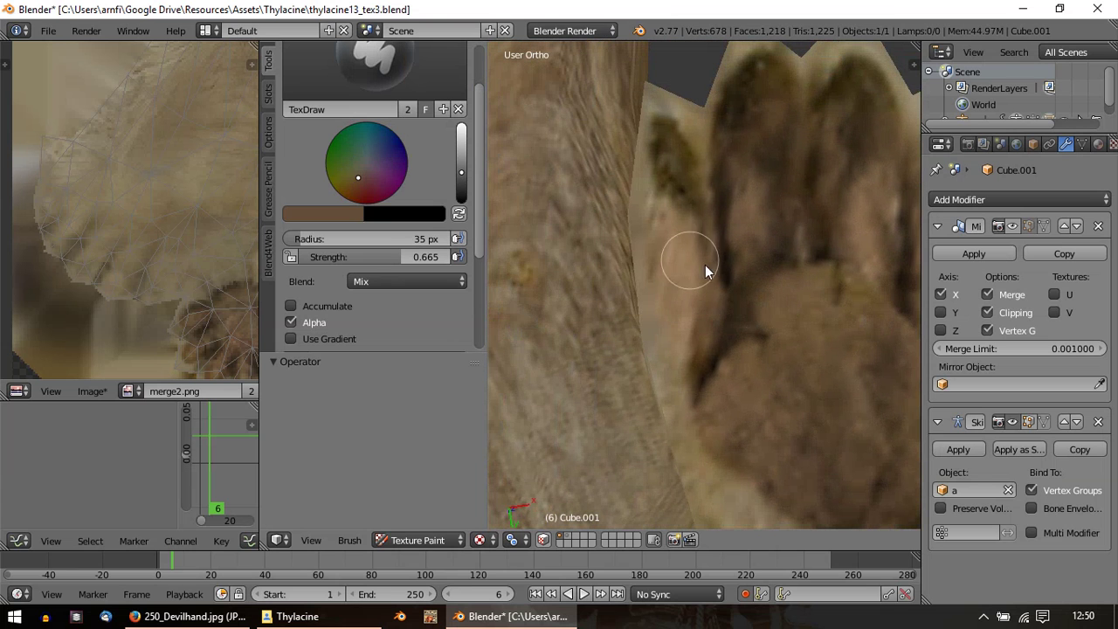
pyautogui.click(332, 213)
pyautogui.moveTo(336, 294); pyautogui.dragTo(327, 320)
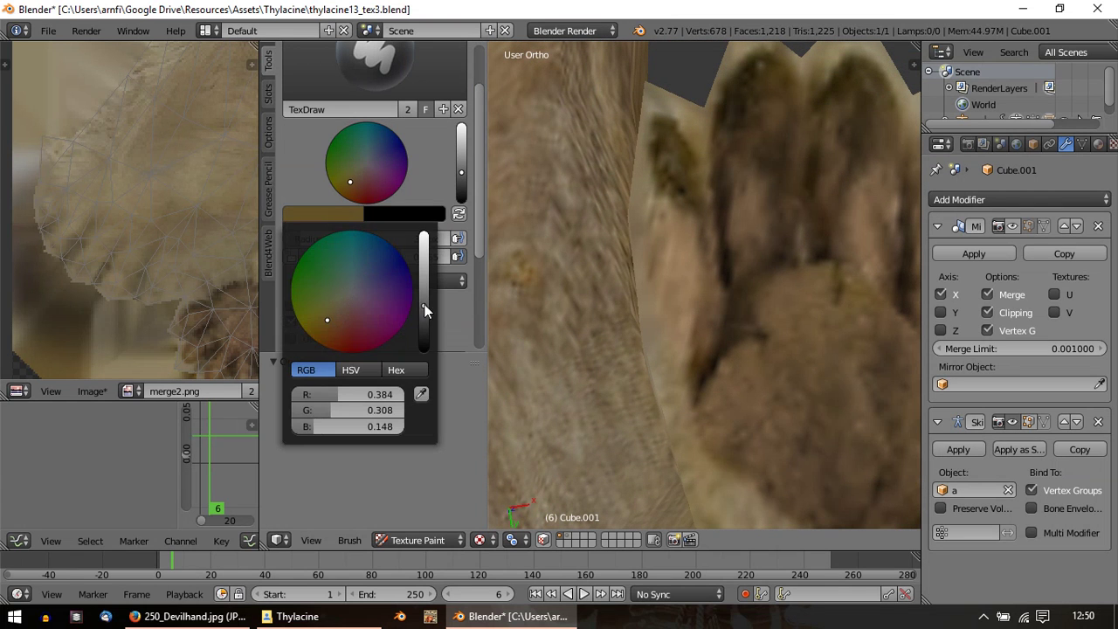
pyautogui.moveTo(426, 312); pyautogui.dragTo(428, 315)
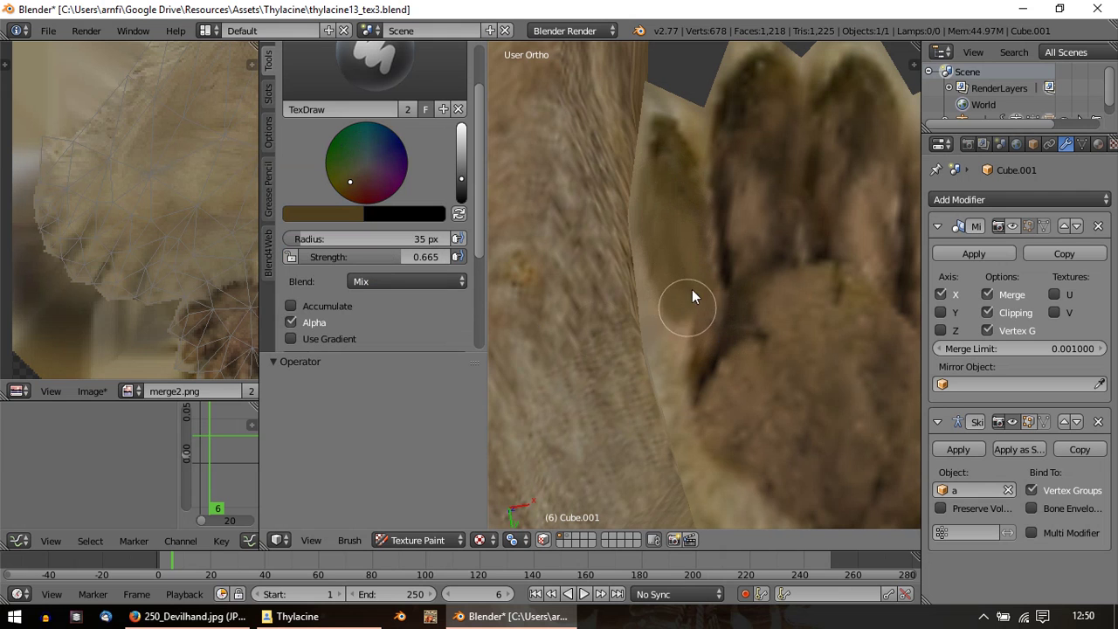
# Step: Paint the yellowish brown over the pink skin of the hind paw's outermost toes on both sides
pyautogui.moveTo(693, 299)
pyautogui.mouseDown(button='middle')
pyautogui.moveTo(614, 282)
pyautogui.moveTo(645, 271)
pyautogui.moveTo(655, 238)
pyautogui.moveTo(717, 216)
pyautogui.mouseUp(button='middle')
pyautogui.scroll(-2, 675, 228)
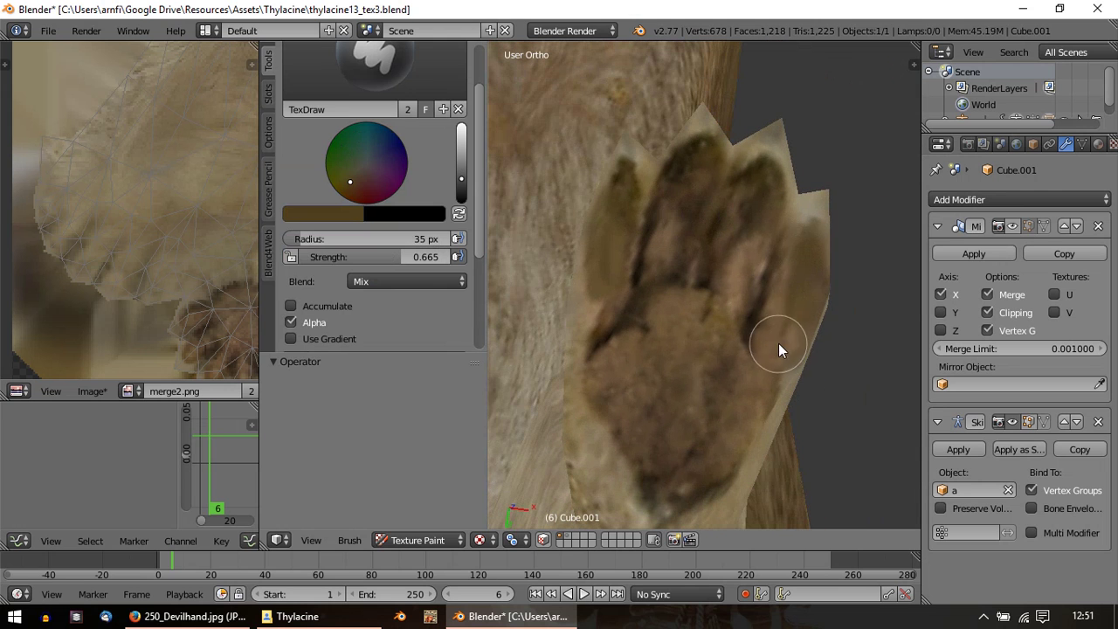
pyautogui.scroll(1, 757, 205)
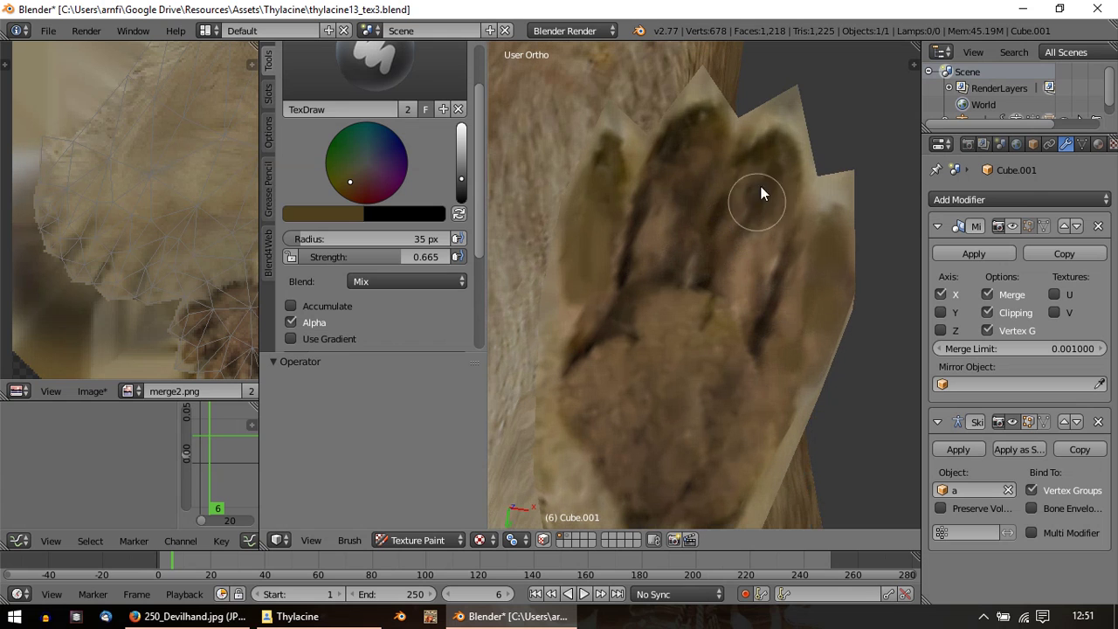
# Step: Darken the brush colour to RGB 0.160, 0.122, 0.030 and reduce the brush to radius 17 px and strength 0.267
pyautogui.click(362, 215)
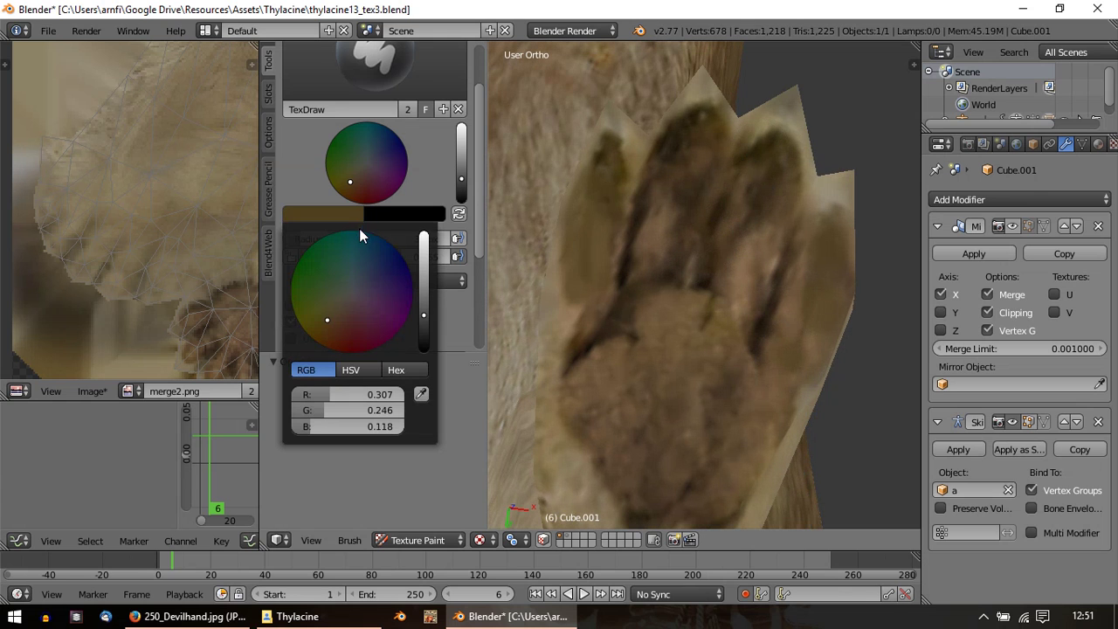
pyautogui.click(423, 330)
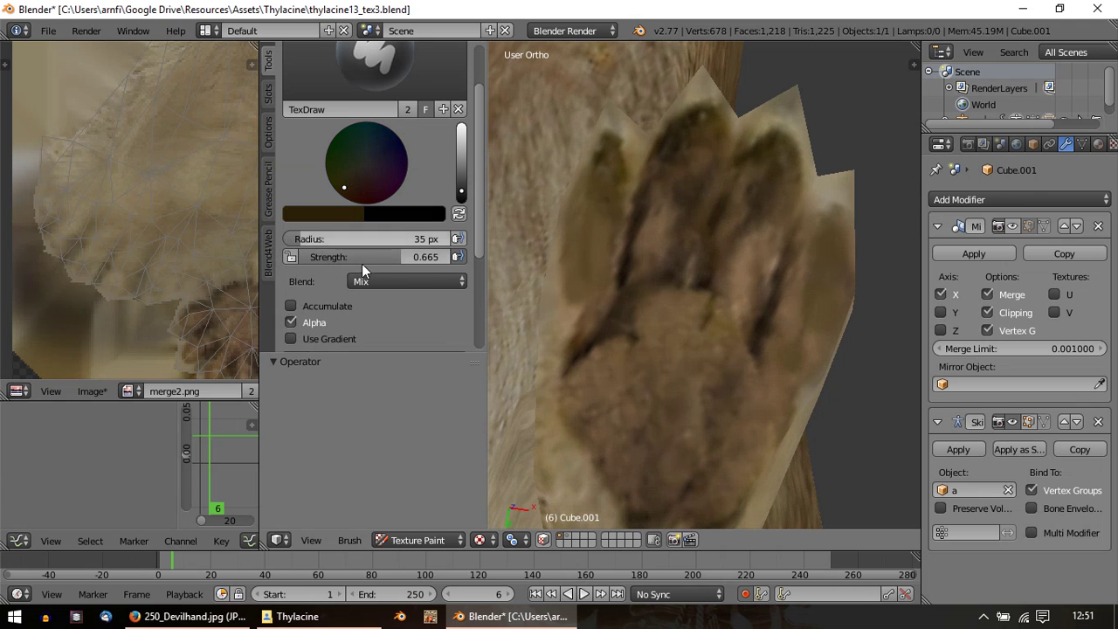
pyautogui.moveTo(361, 259)
pyautogui.mouseDown()
pyautogui.moveTo(290, 259)
pyautogui.moveTo(314, 240)
pyautogui.moveTo(303, 240)
pyautogui.mouseUp()
pyautogui.scroll(2, 592, 215)
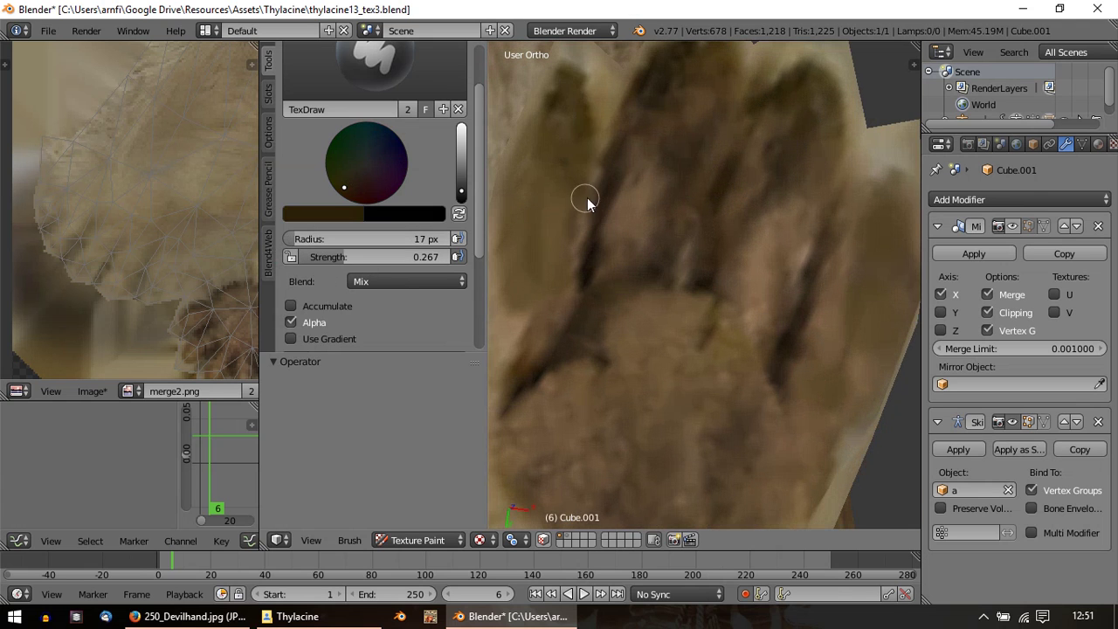
# Step: Paint dark brown shading along the outermost toes on both sides of the hind paw
pyautogui.keyDown('shift'); pyautogui.moveTo(587, 198); pyautogui.dragTo(820, 153, button='middle'); pyautogui.keyUp('shift')
pyautogui.moveTo(726, 171); pyautogui.dragTo(788, 150, button='middle')
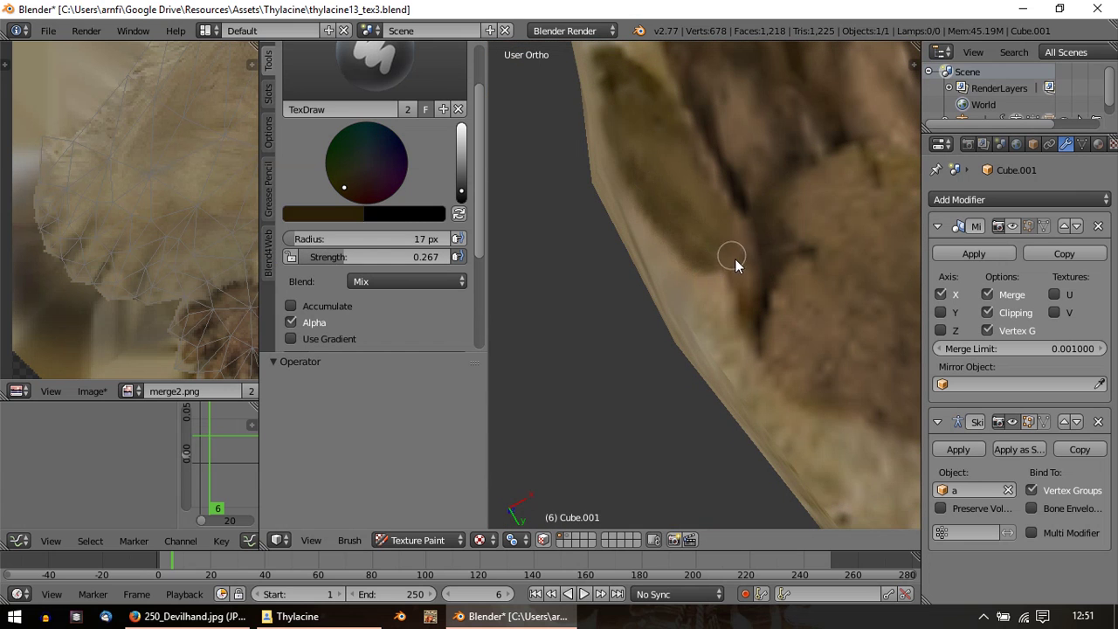
pyautogui.moveTo(623, 95)
pyautogui.mouseDown(button='middle')
pyautogui.moveTo(610, 321)
pyautogui.moveTo(599, 344)
pyautogui.mouseUp(button='middle')
pyautogui.scroll(-2, 612, 324)
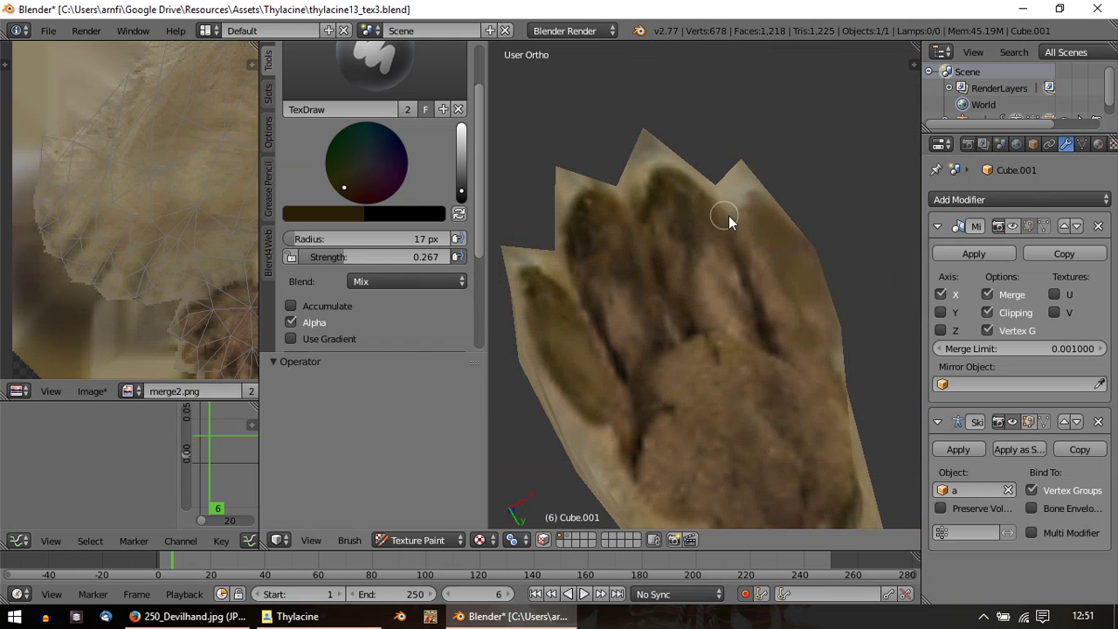
pyautogui.moveTo(749, 213); pyautogui.dragTo(689, 282, button='middle')
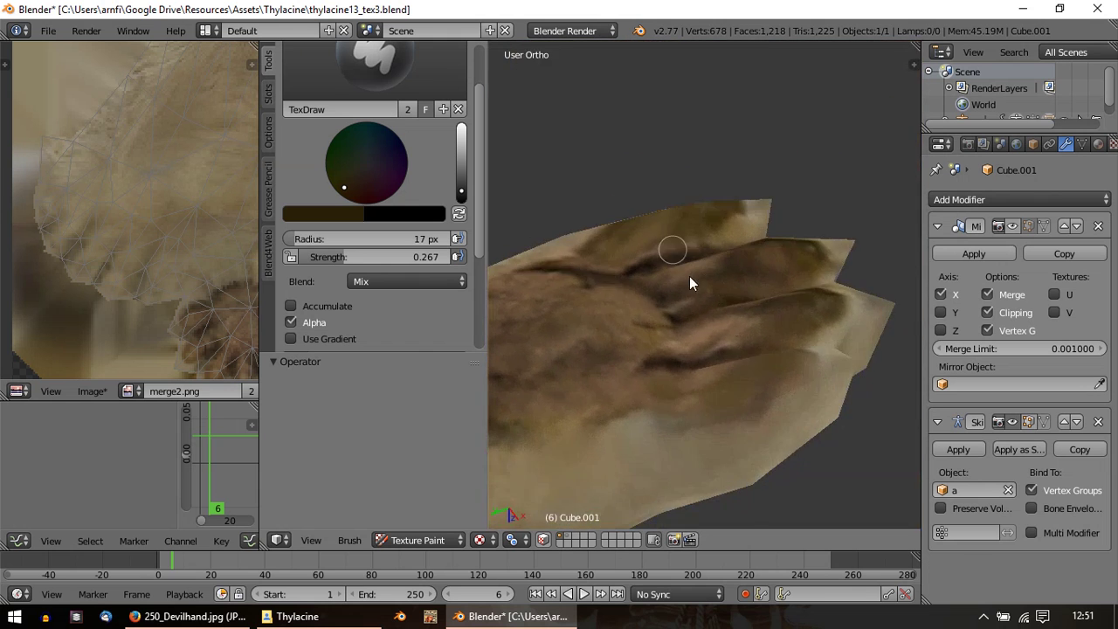
pyautogui.moveTo(764, 398)
pyautogui.mouseDown()
pyautogui.moveTo(672, 417)
pyautogui.moveTo(795, 396)
pyautogui.mouseUp()
pyautogui.moveTo(761, 406)
pyautogui.mouseDown(button='middle')
pyautogui.moveTo(781, 411)
pyautogui.moveTo(605, 224)
pyautogui.moveTo(644, 128)
pyautogui.moveTo(524, 210)
pyautogui.moveTo(629, 260)
pyautogui.moveTo(559, 149)
pyautogui.moveTo(543, 144)
pyautogui.moveTo(656, 267)
pyautogui.moveTo(597, 192)
pyautogui.moveTo(506, 207)
pyautogui.moveTo(618, 220)
pyautogui.moveTo(641, 332)
pyautogui.moveTo(633, 325)
pyautogui.moveTo(610, 364)
pyautogui.mouseUp(button='middle')
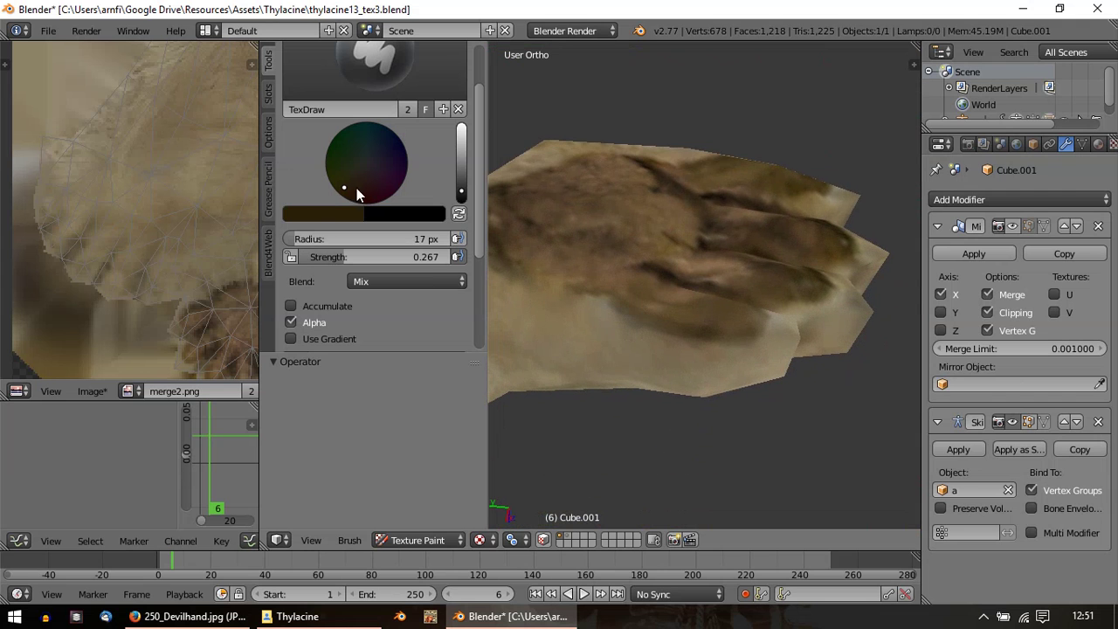
# Step: Switch to the Clone brush and clone pale fur from the paw's side over the lower edge of the painted outer toe
pyautogui.click(373, 71)
pyautogui.click(318, 140)
pyautogui.scroll(4, 774, 357)
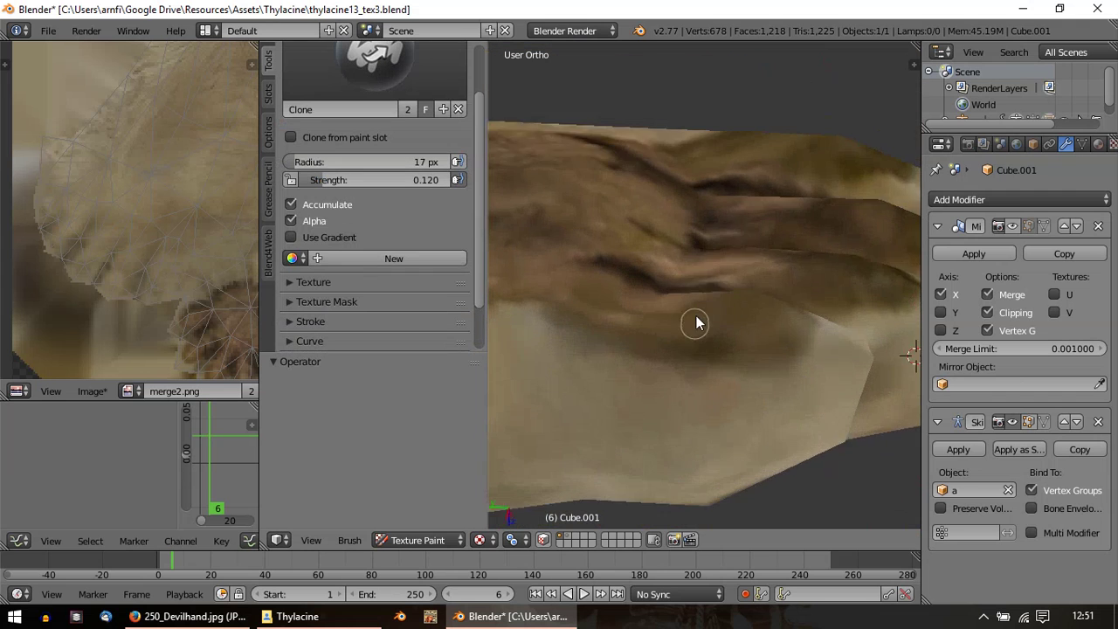
pyautogui.scroll(-2, 568, 446)
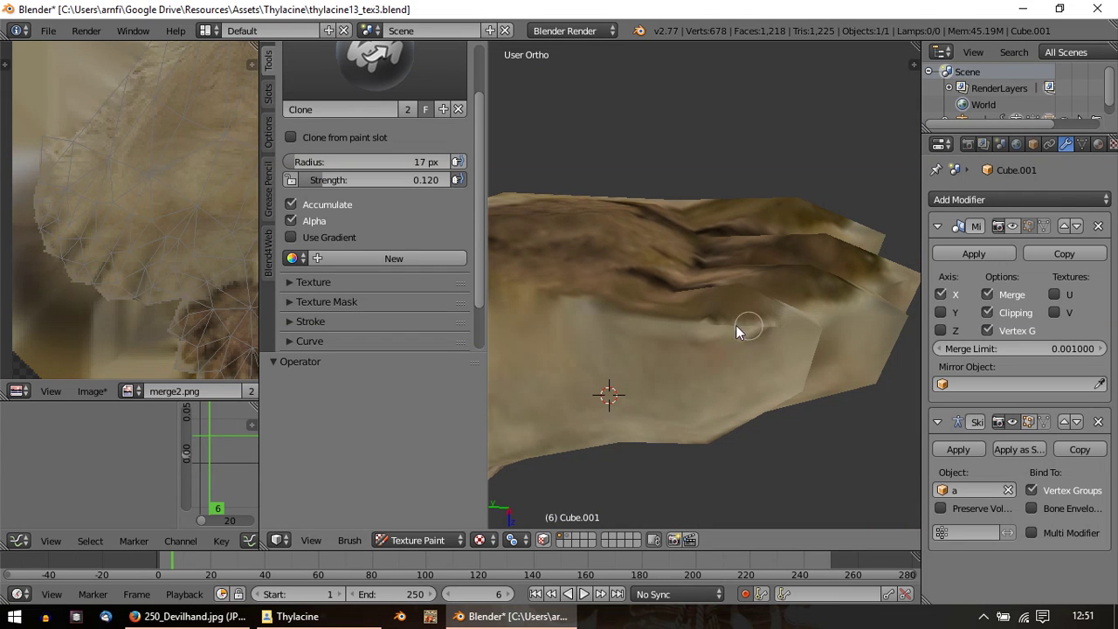
pyautogui.moveTo(655, 374); pyautogui.dragTo(681, 360, button='middle')
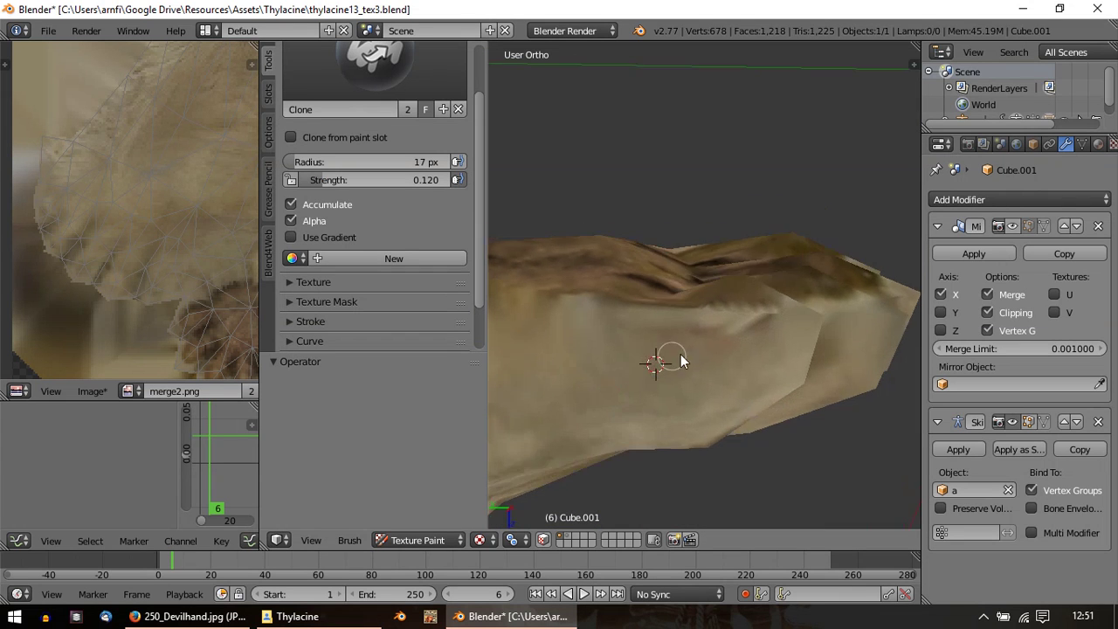
pyautogui.moveTo(736, 336); pyautogui.dragTo(736, 329, button='middle')
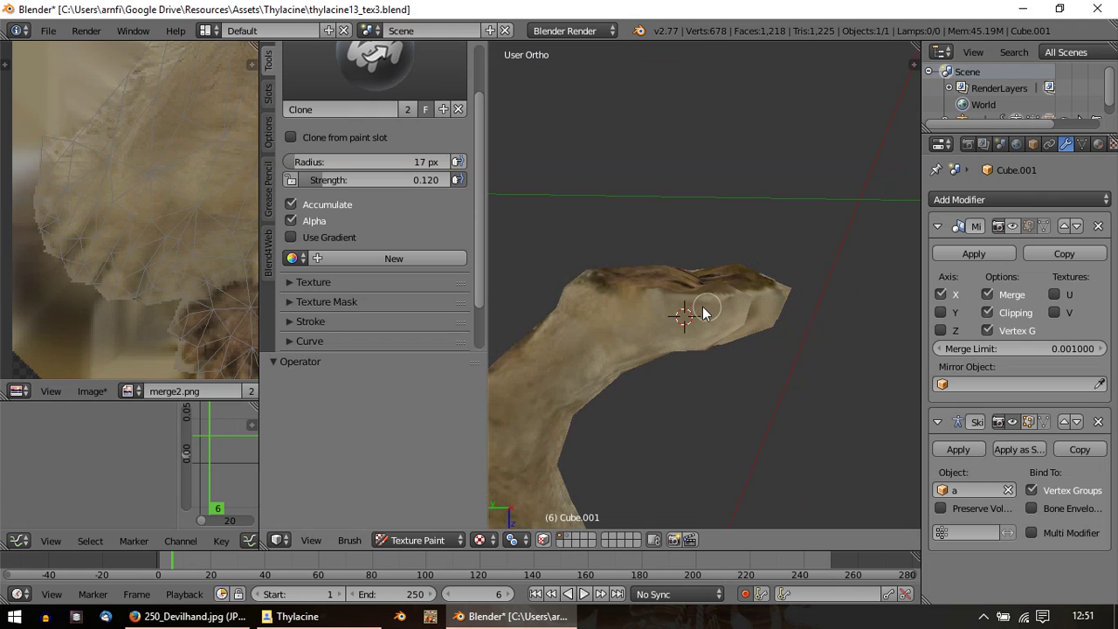
# Step: Pick a new clone source in the fur behind the paw and cover the remaining brown on the side of the outer toe
pyautogui.keyDown('ctrl'); pyautogui.click(629, 319); pyautogui.keyUp('ctrl')
pyautogui.moveTo(667, 303); pyautogui.dragTo(644, 230, button='middle')
pyautogui.scroll(4, 739, 305)
pyautogui.scroll(-1, 644, 234)
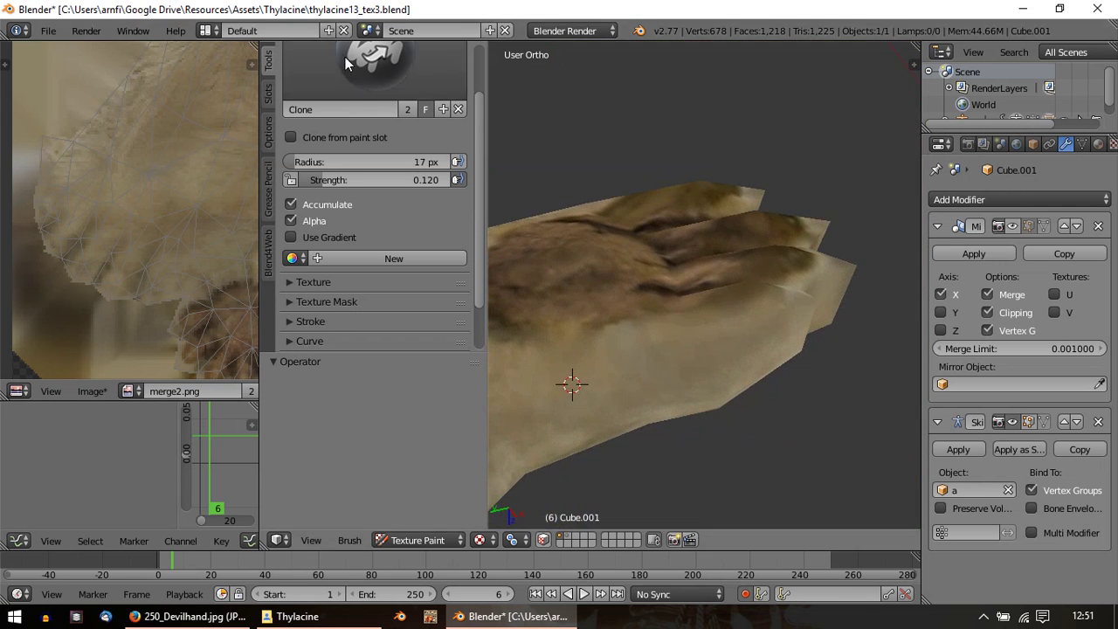
# Step: Switch back to the TexDraw brush and repaint the outer toe pad in dark brown beside the neighbouring toe
pyautogui.click(374, 54)
pyautogui.click(660, 168)
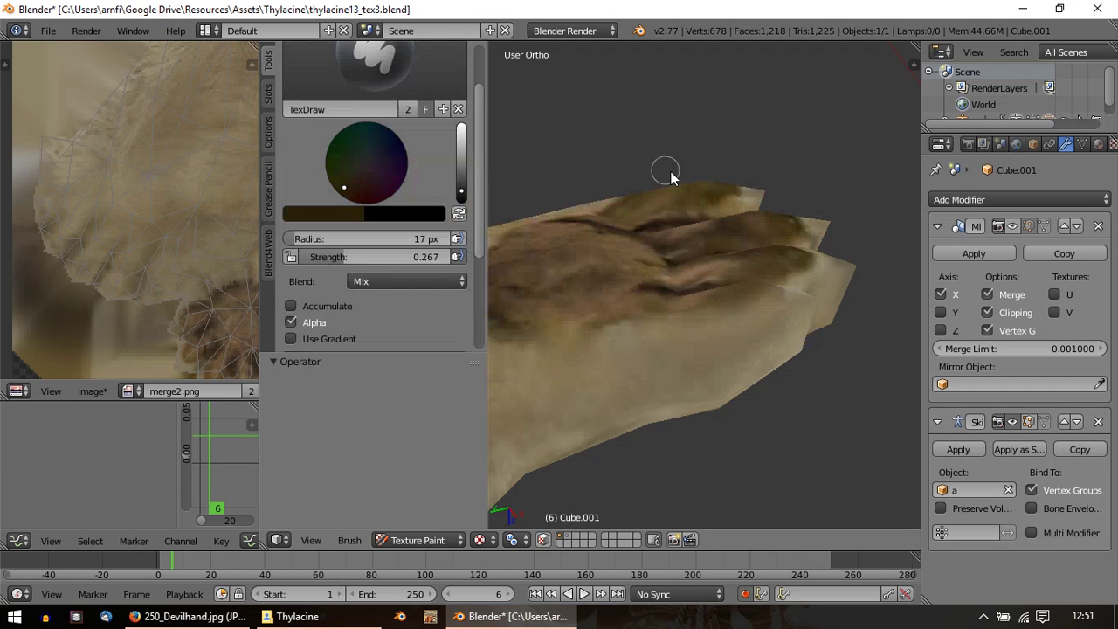
pyautogui.scroll(3, 638, 258)
pyautogui.scroll(2, 672, 305)
pyautogui.moveTo(672, 306); pyautogui.dragTo(729, 342, button='middle')
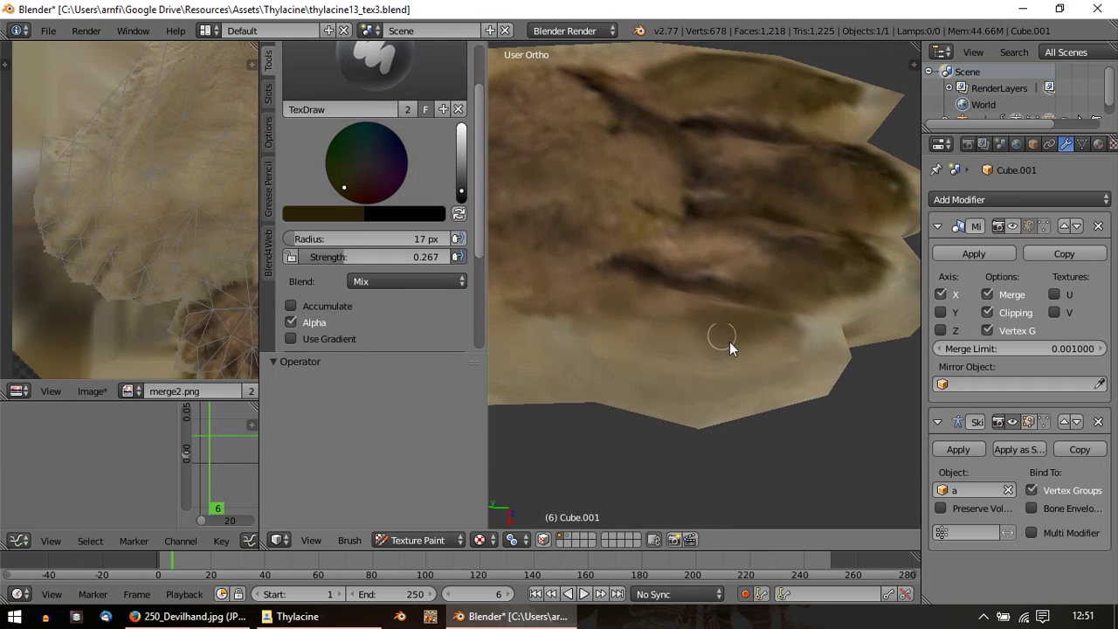
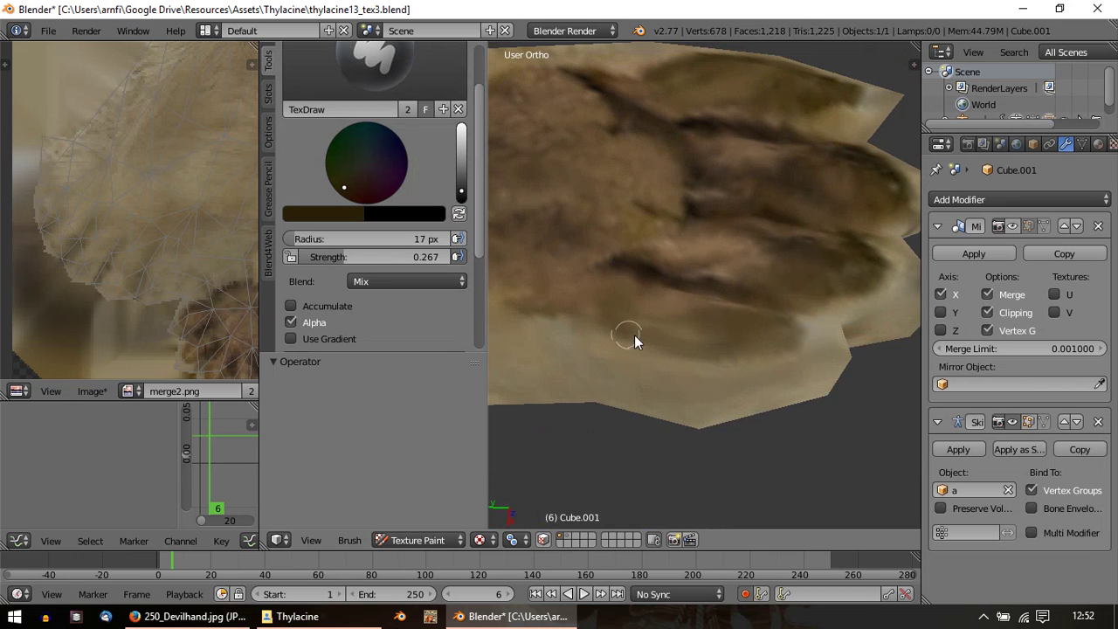
# Step: Examine the merge2.png texture from the front paw area across to the hind paw pads in the UV layout
pyautogui.scroll(-3, 135, 305)
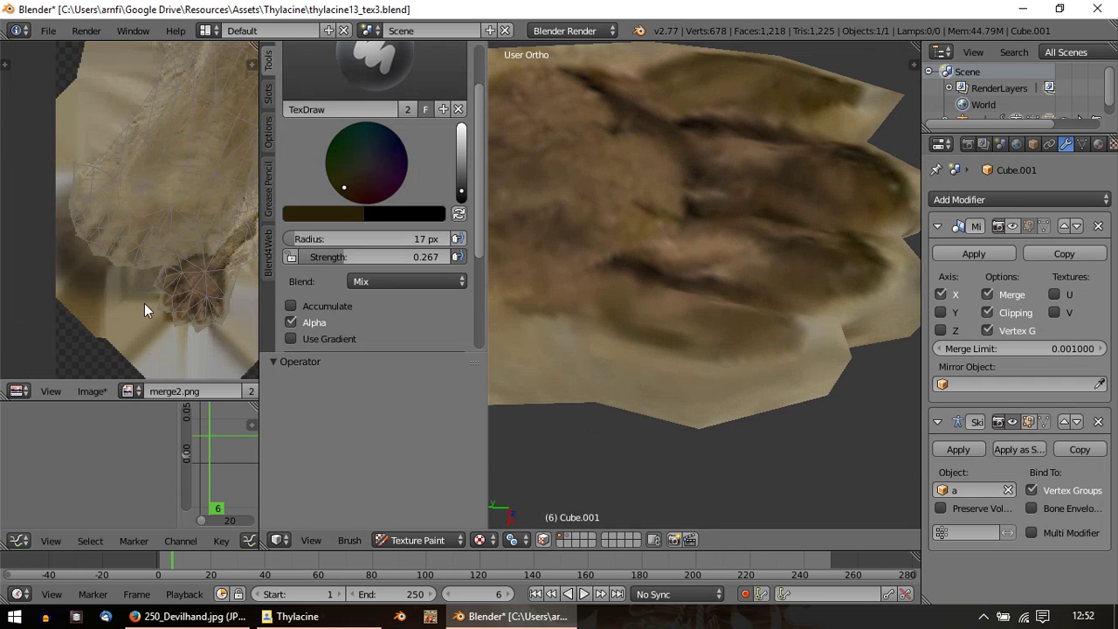
pyautogui.moveTo(107, 231); pyautogui.dragTo(0, 197, button='middle')
pyautogui.moveTo(134, 242); pyautogui.dragTo(0, 206, button='middle')
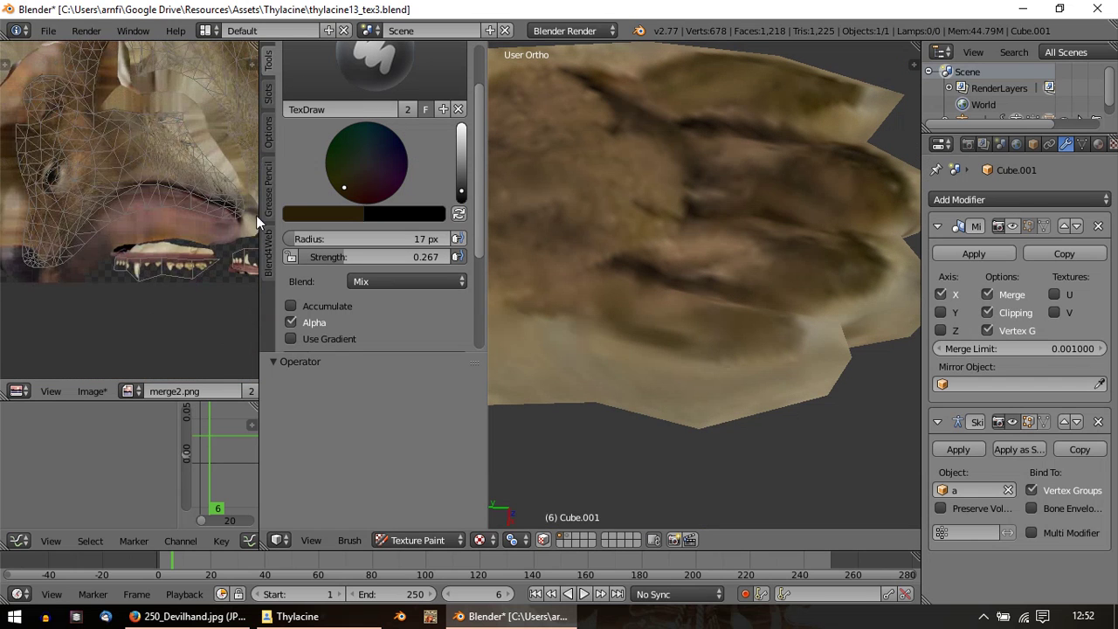
pyautogui.moveTo(148, 233)
pyautogui.mouseDown(button='middle')
pyautogui.moveTo(0, 227)
pyautogui.moveTo(213, 279)
pyautogui.moveTo(154, 241)
pyautogui.mouseUp(button='middle')
pyautogui.scroll(5, 133, 174)
pyautogui.moveTo(39, 220); pyautogui.dragTo(118, 235, button='middle')
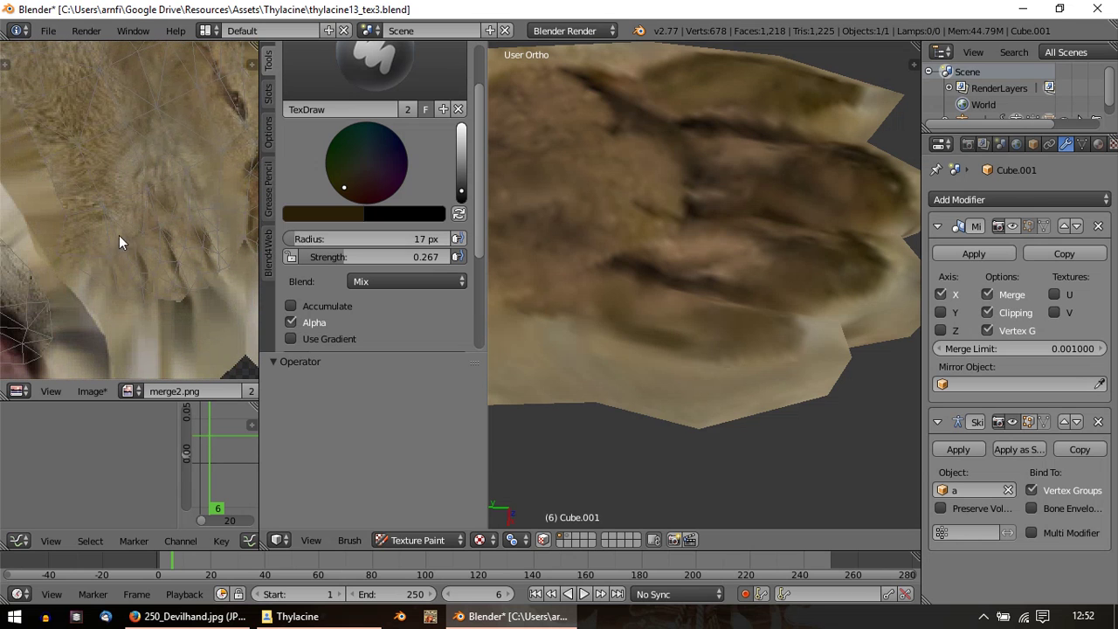
pyautogui.moveTo(134, 289); pyautogui.dragTo(6, 288, button='middle')
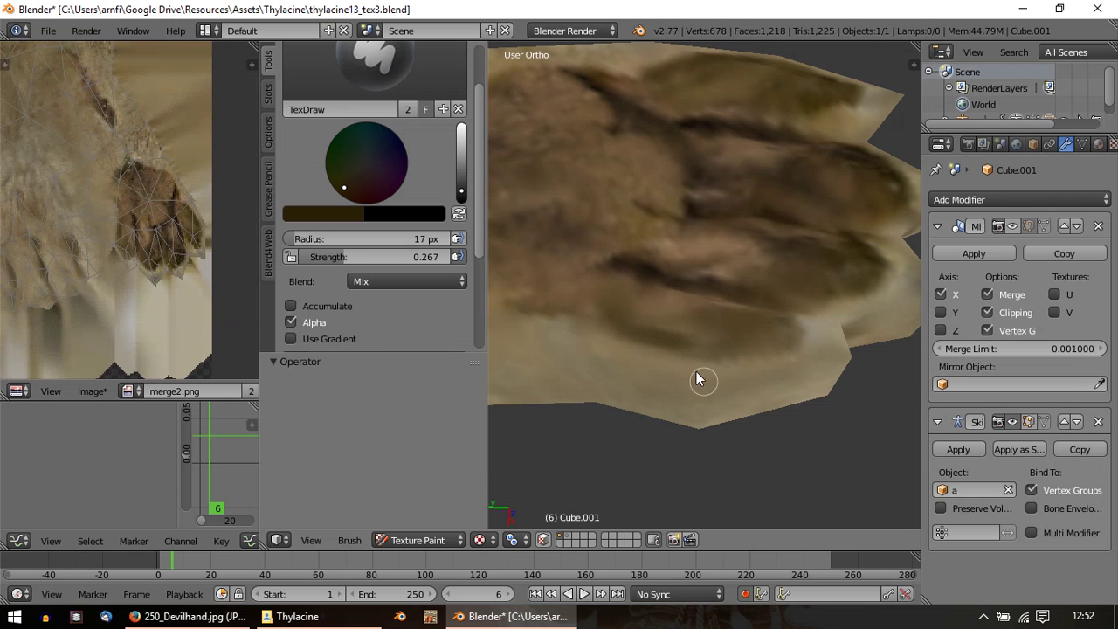
# Step: Change the TexDraw brush colour to a very dark reddish brown for shading the hind paw
pyautogui.moveTo(696, 377); pyautogui.dragTo(641, 334, button='middle')
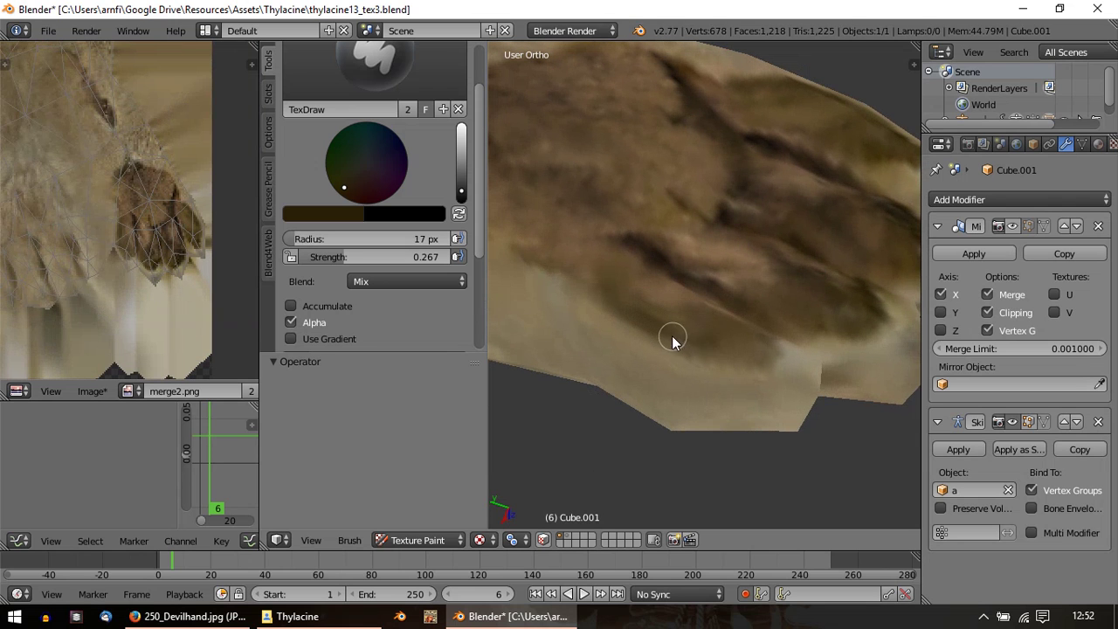
pyautogui.moveTo(739, 357)
pyautogui.mouseDown(button='middle')
pyautogui.moveTo(748, 352)
pyautogui.moveTo(660, 394)
pyautogui.moveTo(708, 370)
pyautogui.mouseUp(button='middle')
pyautogui.moveTo(654, 288)
pyautogui.mouseDown(button='middle')
pyautogui.moveTo(699, 312)
pyautogui.moveTo(678, 245)
pyautogui.mouseUp(button='middle')
pyautogui.click(365, 216)
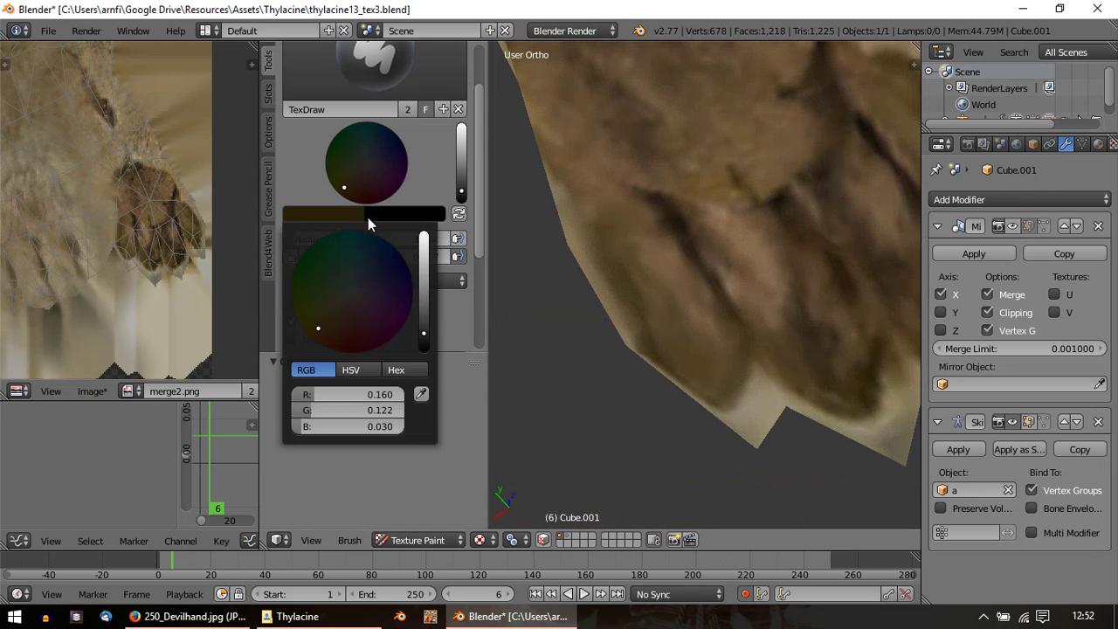
pyautogui.click(340, 336)
pyautogui.click(427, 340)
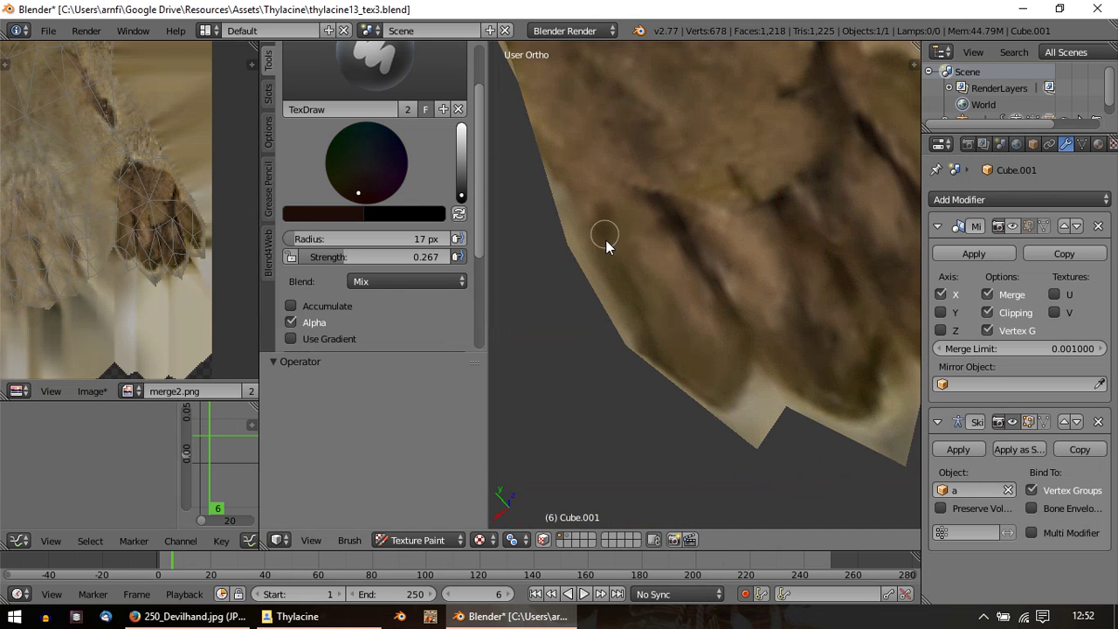
# Step: Paint the dark reddish brown along the edge of the hind paw's main pad where it meets the pale fur
pyautogui.moveTo(661, 346); pyautogui.dragTo(626, 270, button='middle')
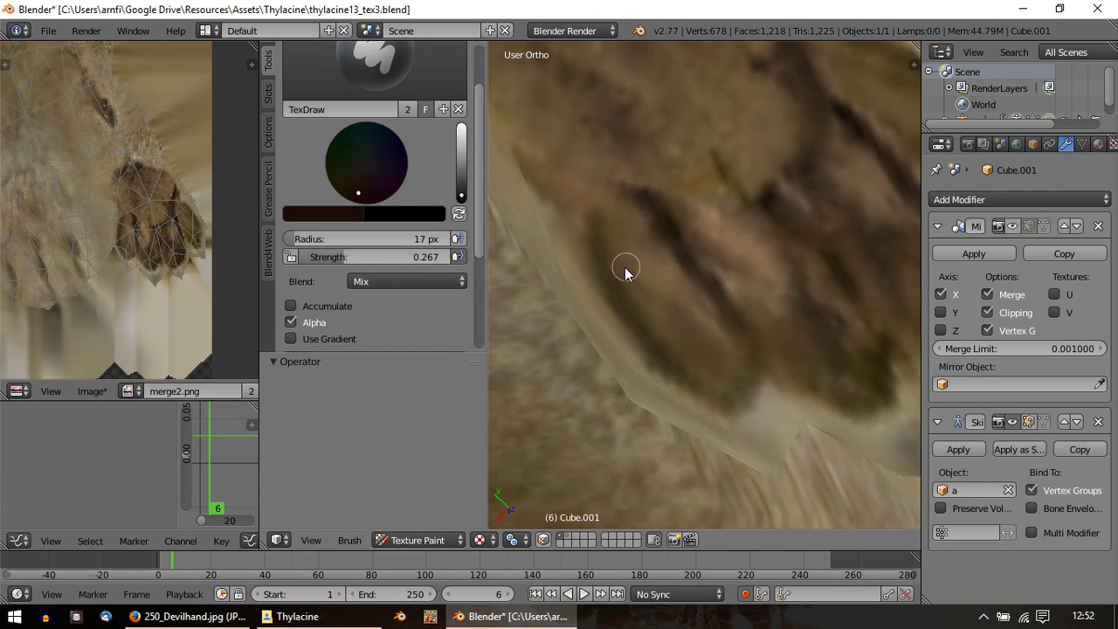
pyautogui.moveTo(766, 270); pyautogui.dragTo(762, 320, button='middle')
pyautogui.press('Tab')
pyautogui.moveTo(684, 302)
pyautogui.mouseDown(button='middle')
pyautogui.moveTo(717, 277)
pyautogui.moveTo(731, 339)
pyautogui.moveTo(664, 195)
pyautogui.moveTo(595, 150)
pyautogui.mouseUp(button='middle')
pyautogui.press('Tab')
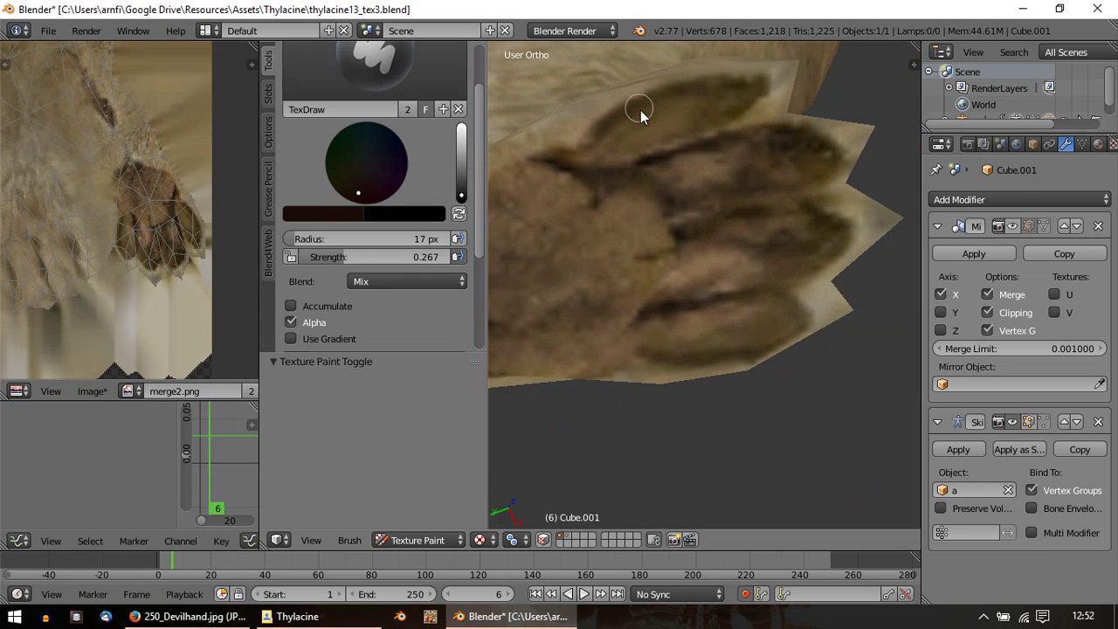
pyautogui.scroll(-5, 704, 166)
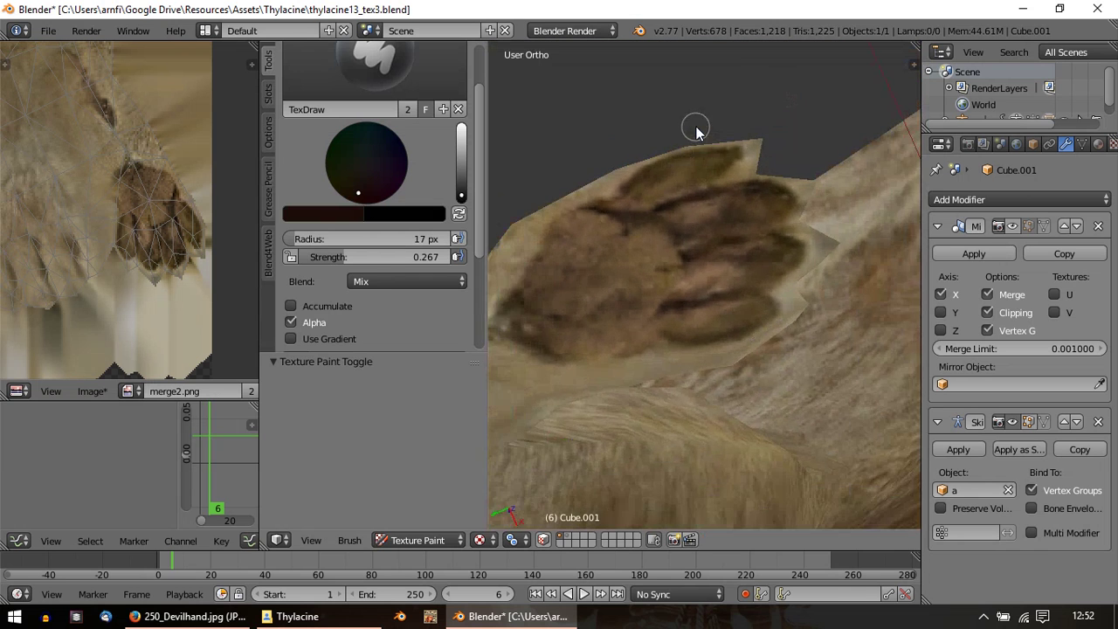
pyautogui.scroll(8, 637, 201)
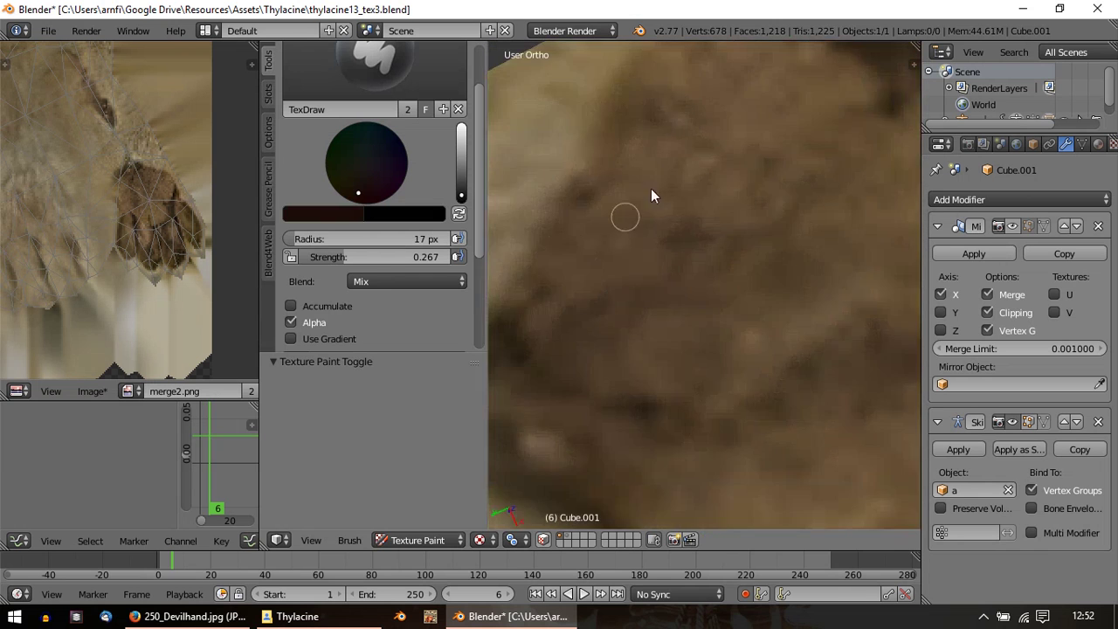
pyautogui.scroll(-2, 727, 235)
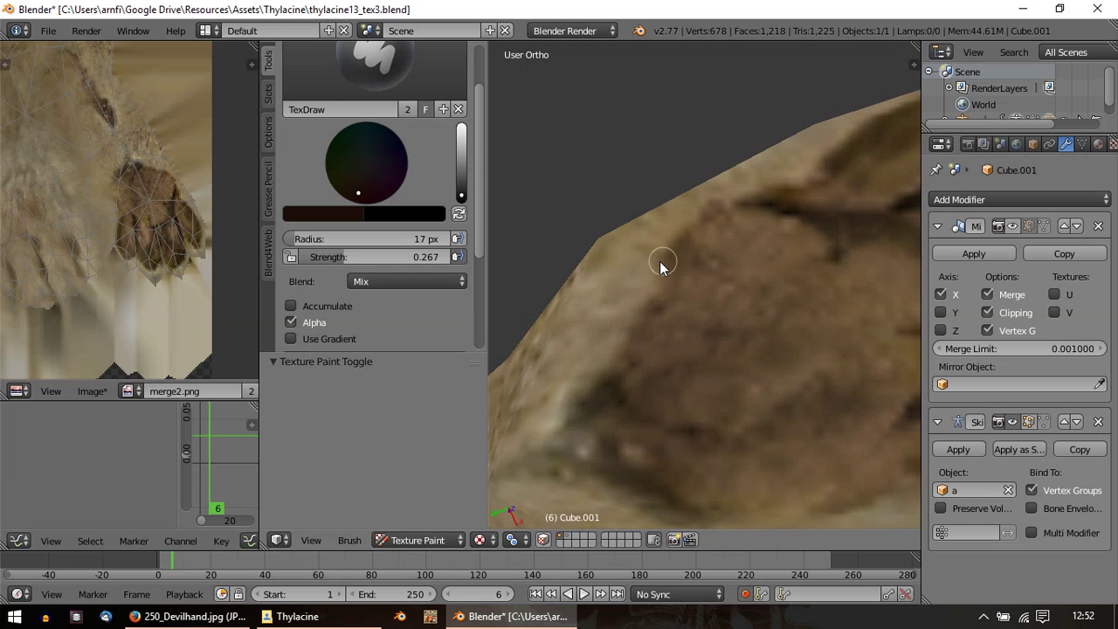
pyautogui.moveTo(676, 238); pyautogui.dragTo(672, 250)
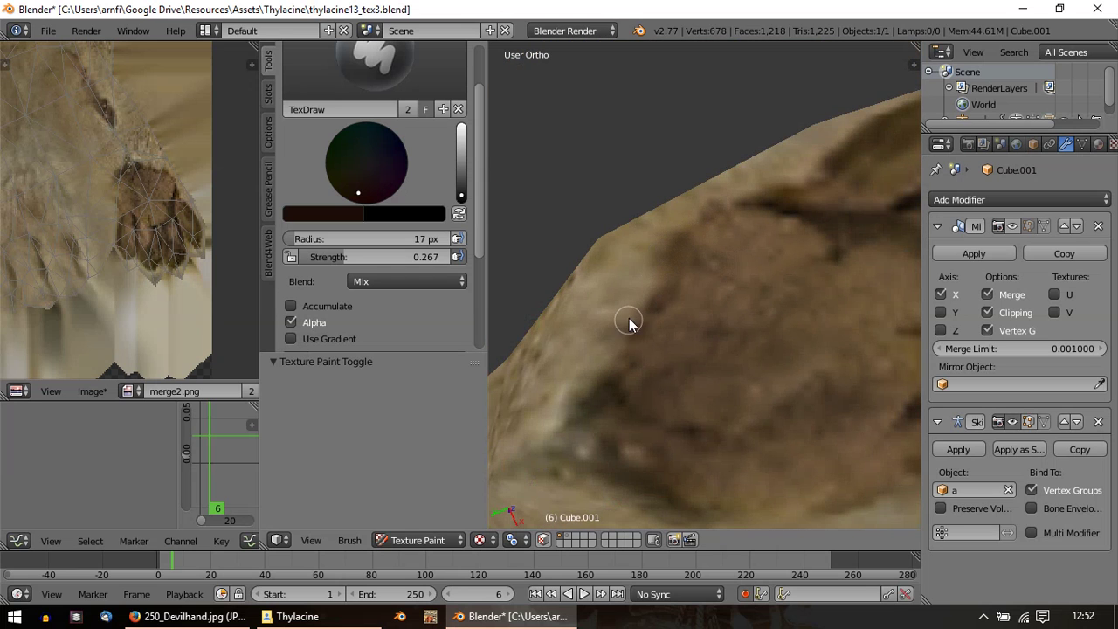
# Step: Darken the main pad and the bases of the toes with reddish brown strokes across the hind paw's underside
pyautogui.scroll(-3, 712, 263)
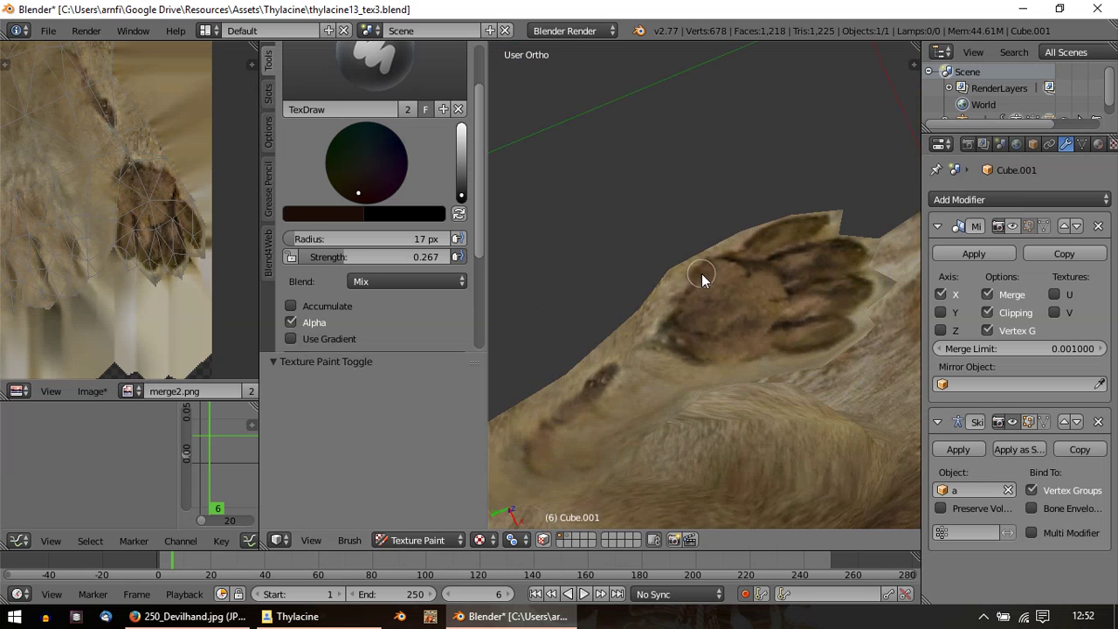
pyautogui.moveTo(701, 274)
pyautogui.mouseDown()
pyautogui.moveTo(720, 302)
pyautogui.moveTo(726, 261)
pyautogui.moveTo(773, 279)
pyautogui.moveTo(772, 292)
pyautogui.mouseUp()
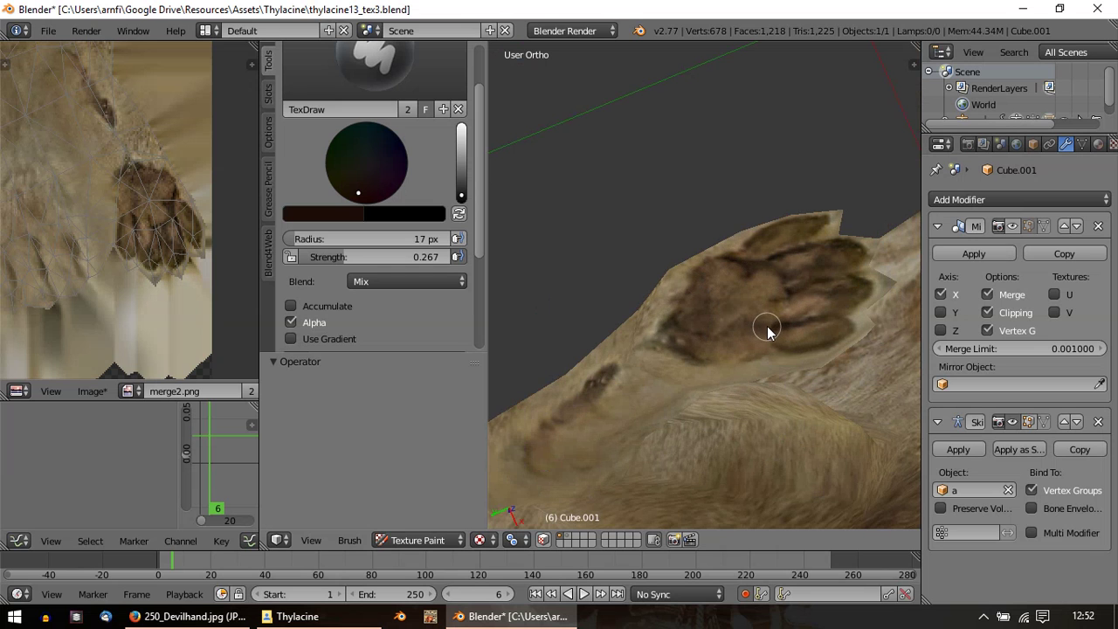
pyautogui.moveTo(735, 347); pyautogui.dragTo(689, 370, button='middle')
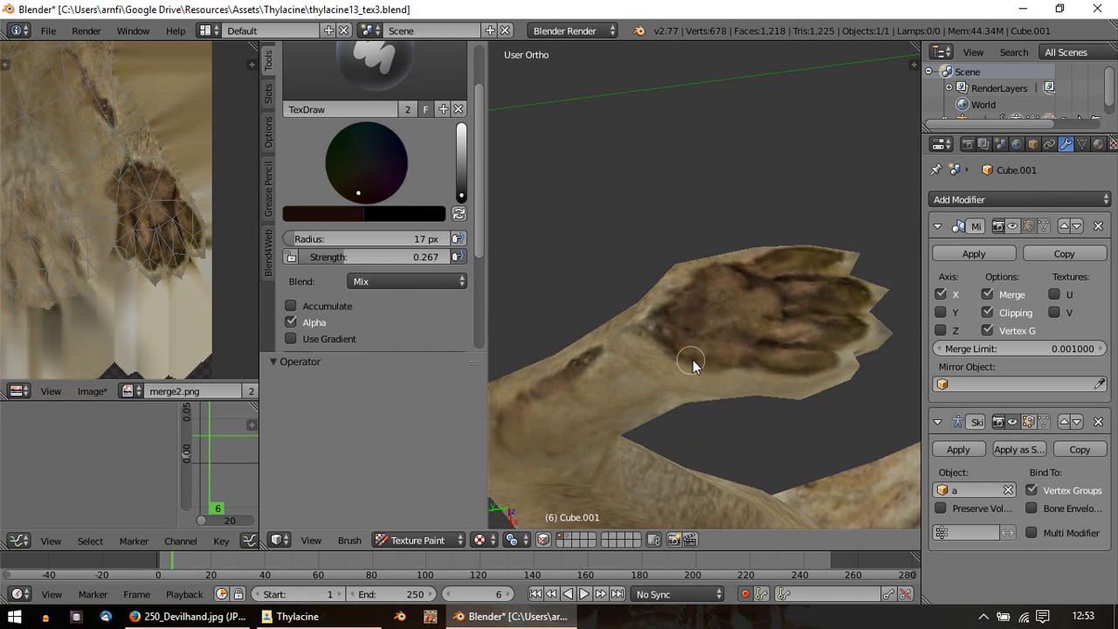
pyautogui.moveTo(694, 361)
pyautogui.mouseDown(button='middle')
pyautogui.moveTo(801, 360)
pyautogui.moveTo(708, 416)
pyautogui.moveTo(795, 364)
pyautogui.moveTo(752, 199)
pyautogui.mouseUp(button='middle')
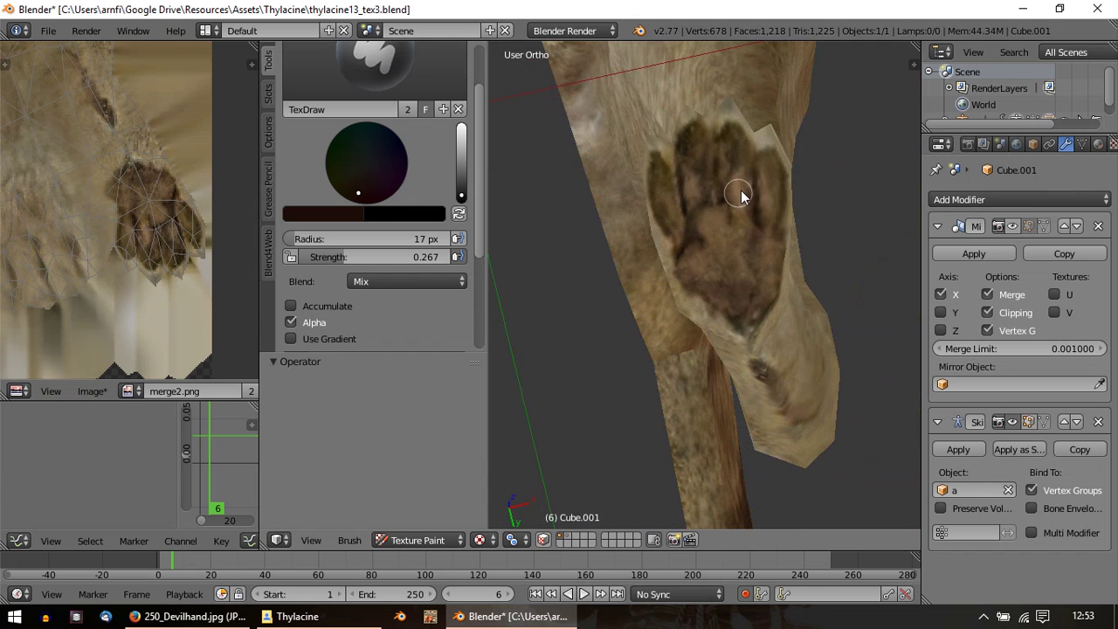
pyautogui.moveTo(753, 159)
pyautogui.mouseDown(button='middle')
pyautogui.moveTo(748, 113)
pyautogui.moveTo(719, 124)
pyautogui.moveTo(719, 252)
pyautogui.mouseUp(button='middle')
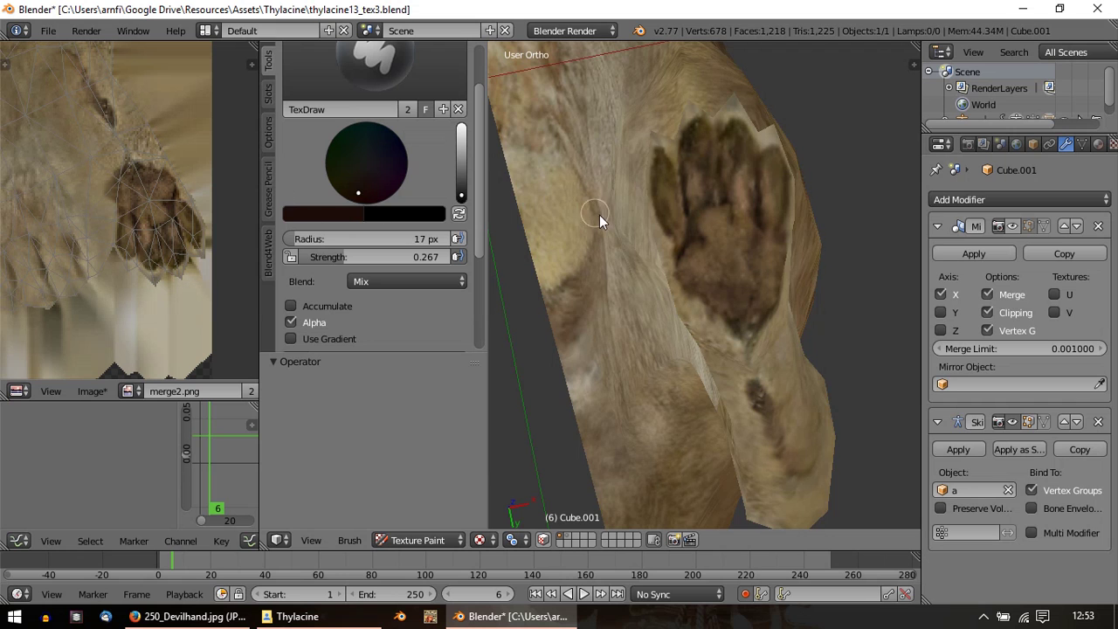
# Step: Paint a dark brown streak from the rear of the pad along the underside of the foot, joining the existing dark marks towards the heel
pyautogui.moveTo(600, 215); pyautogui.dragTo(726, 379, button='middle')
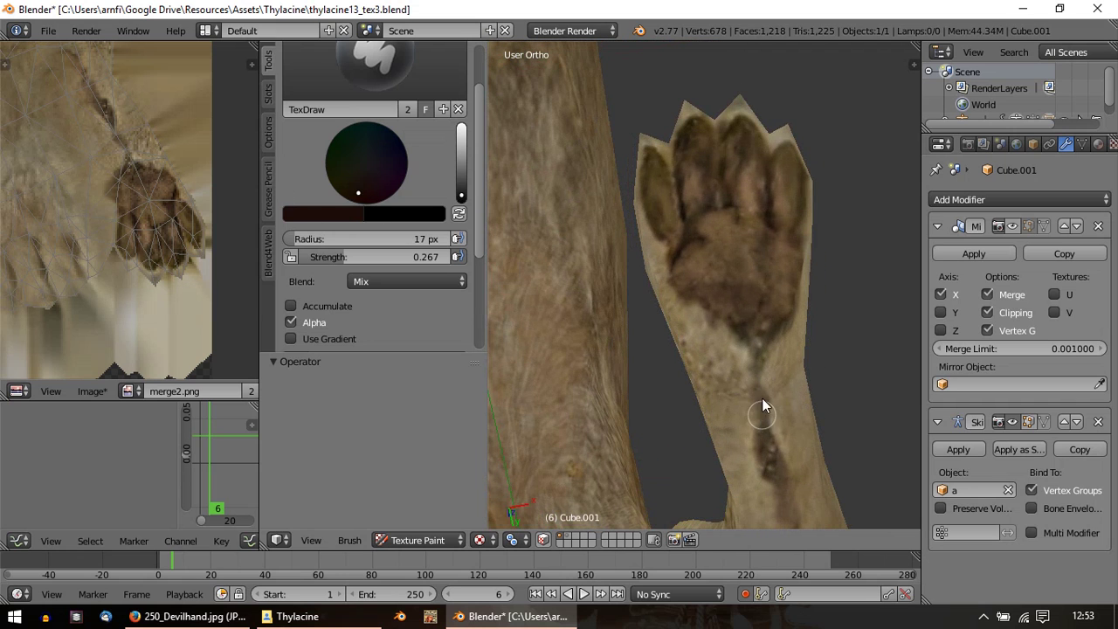
pyautogui.moveTo(774, 348); pyautogui.dragTo(738, 326, button='middle')
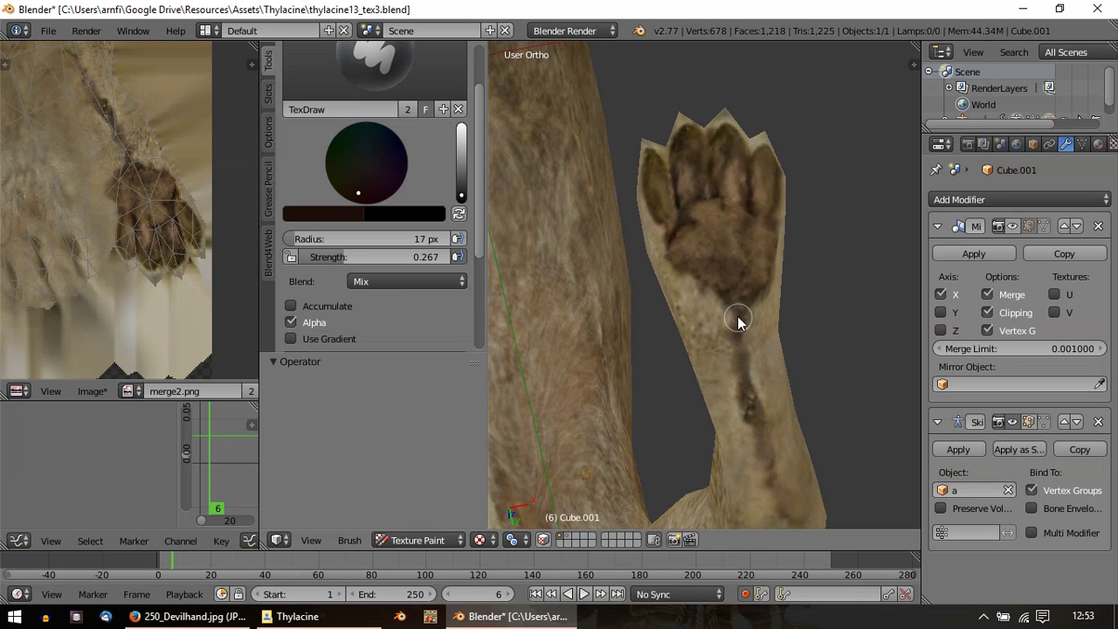
pyautogui.moveTo(741, 349); pyautogui.dragTo(716, 267, button='middle')
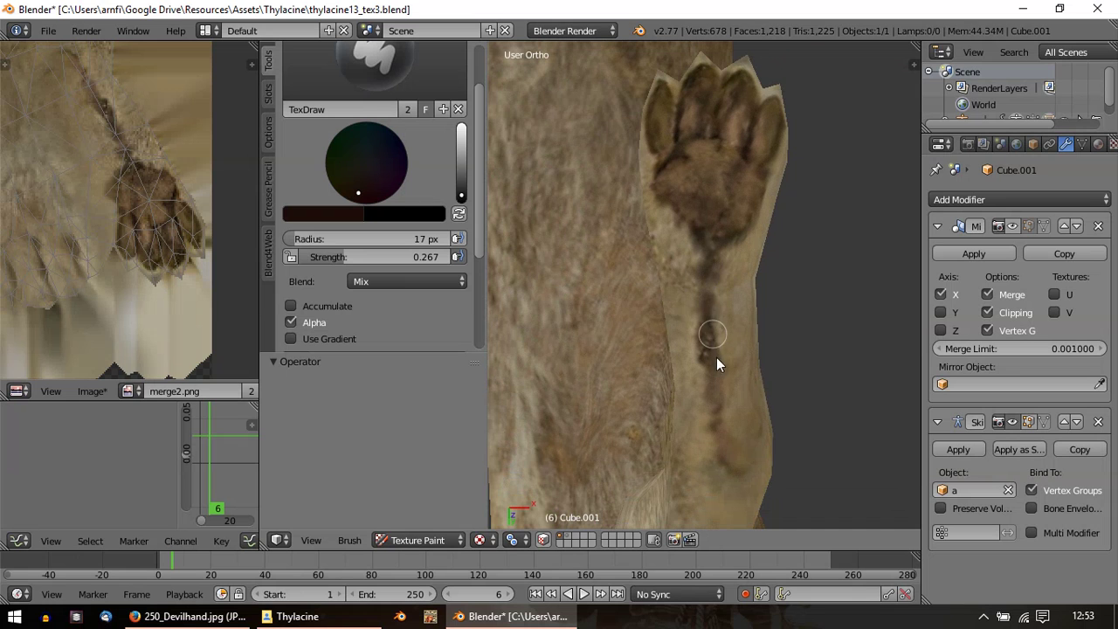
pyautogui.moveTo(716, 358); pyautogui.dragTo(635, 435, button='middle')
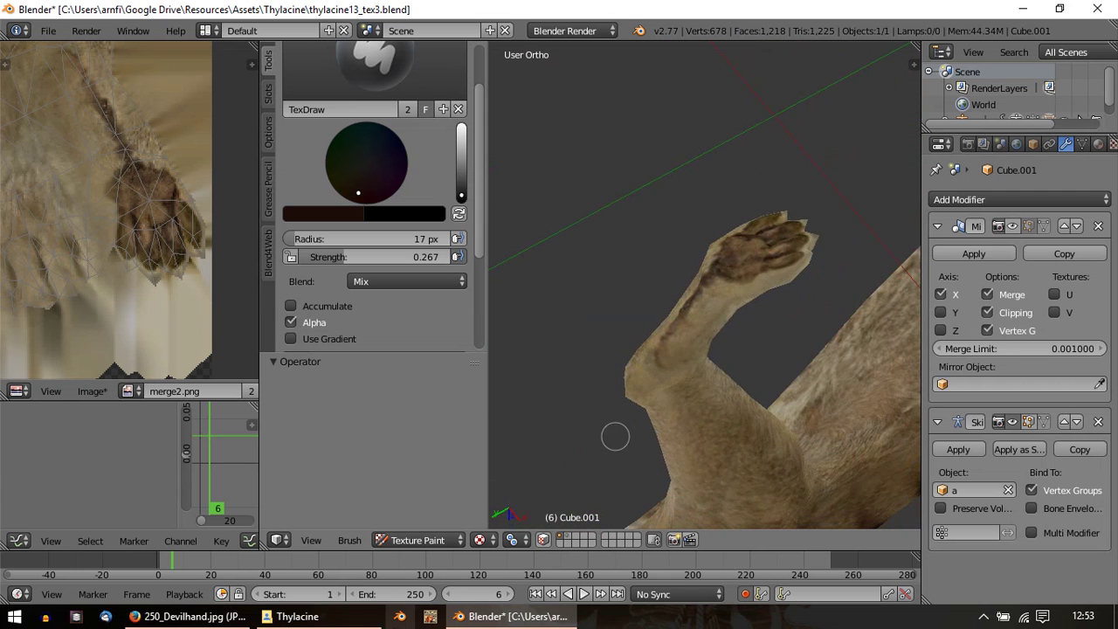
# Step: Switch to the Thylacine folder in File Explorer, view the paw photo tumblr_ndu2vxnh3M1tns7sio5_1280.jpg and close it
pyautogui.click(297, 616)
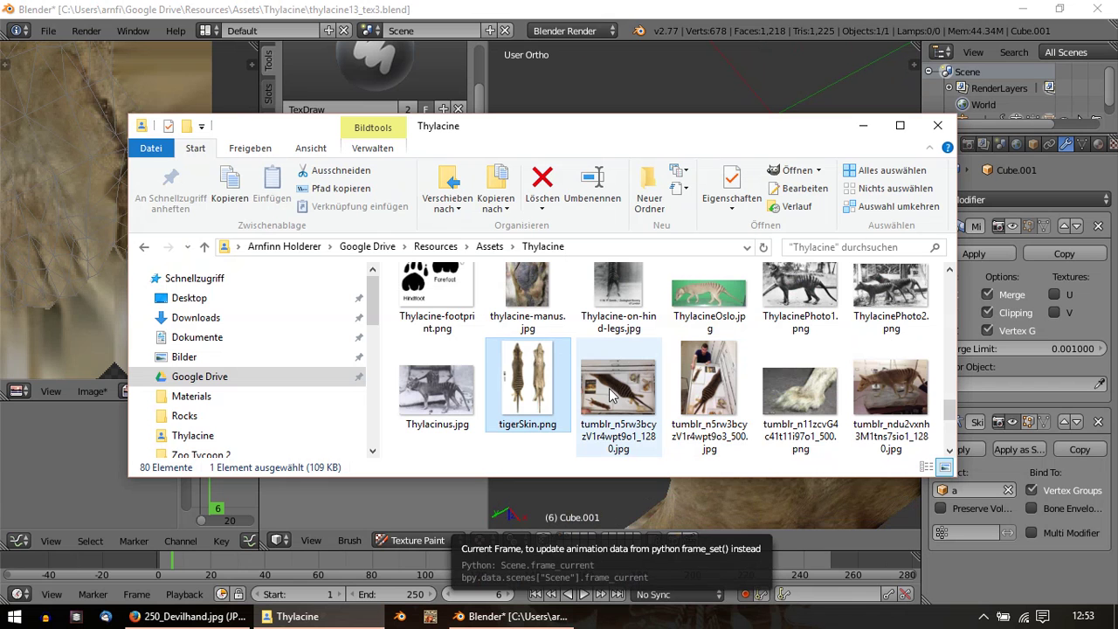
pyautogui.scroll(-1, 611, 395)
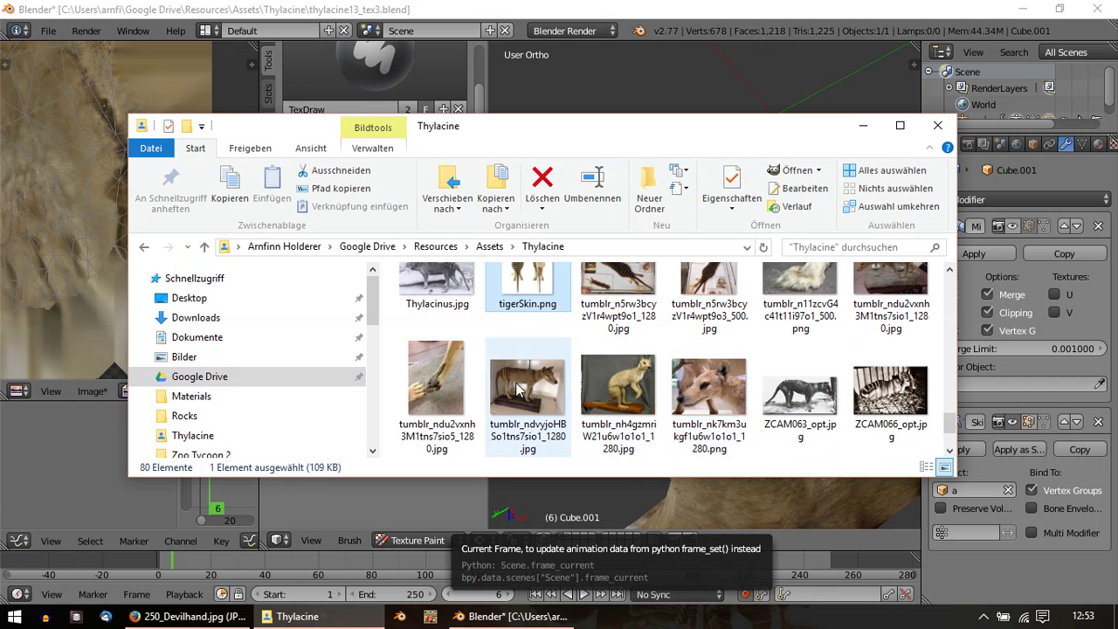
pyautogui.doubleClick(449, 383)
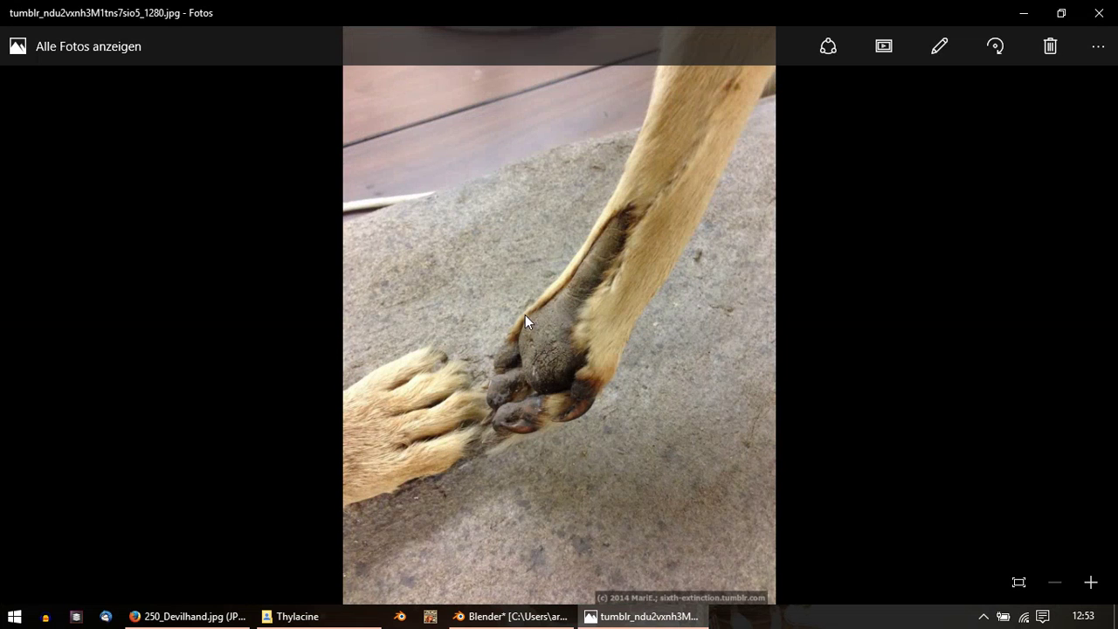
pyautogui.click(1103, 14)
# Step: Look through the reference images in the Thylacine folder for another picture showing the hind feet
pyautogui.scroll(-1, 667, 397)
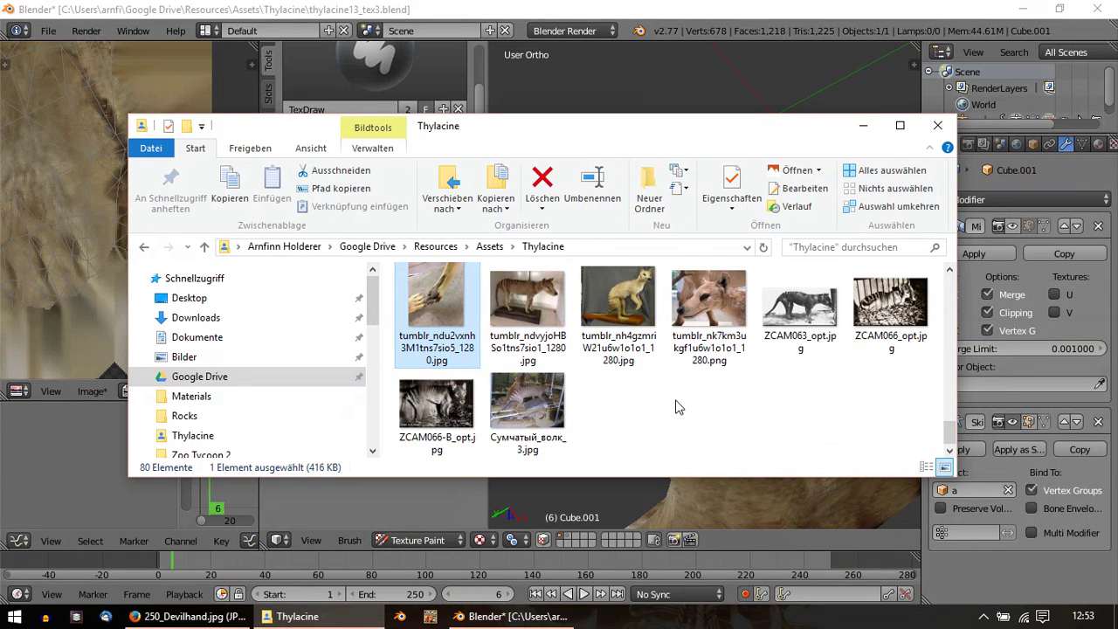
pyautogui.scroll(2, 682, 409)
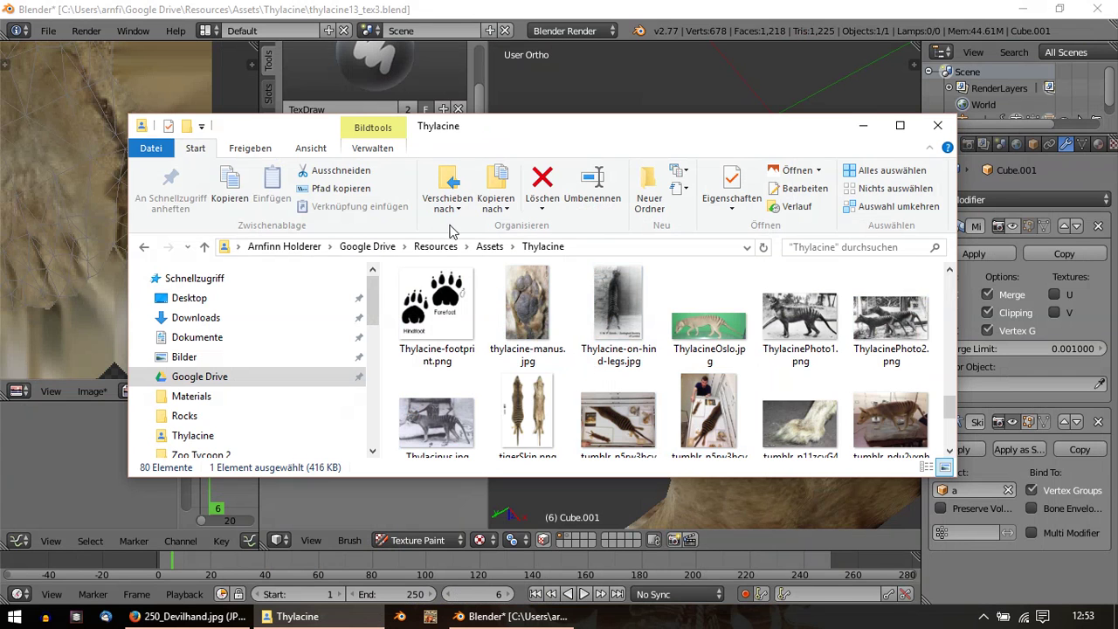
pyautogui.scroll(1, 611, 319)
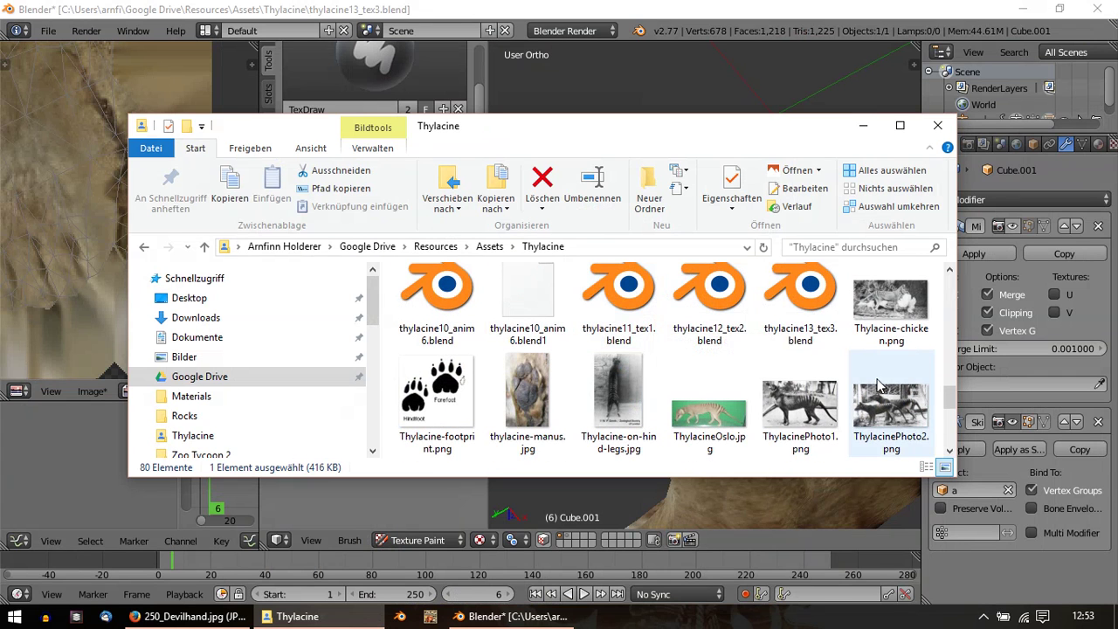
pyautogui.scroll(-2, 878, 387)
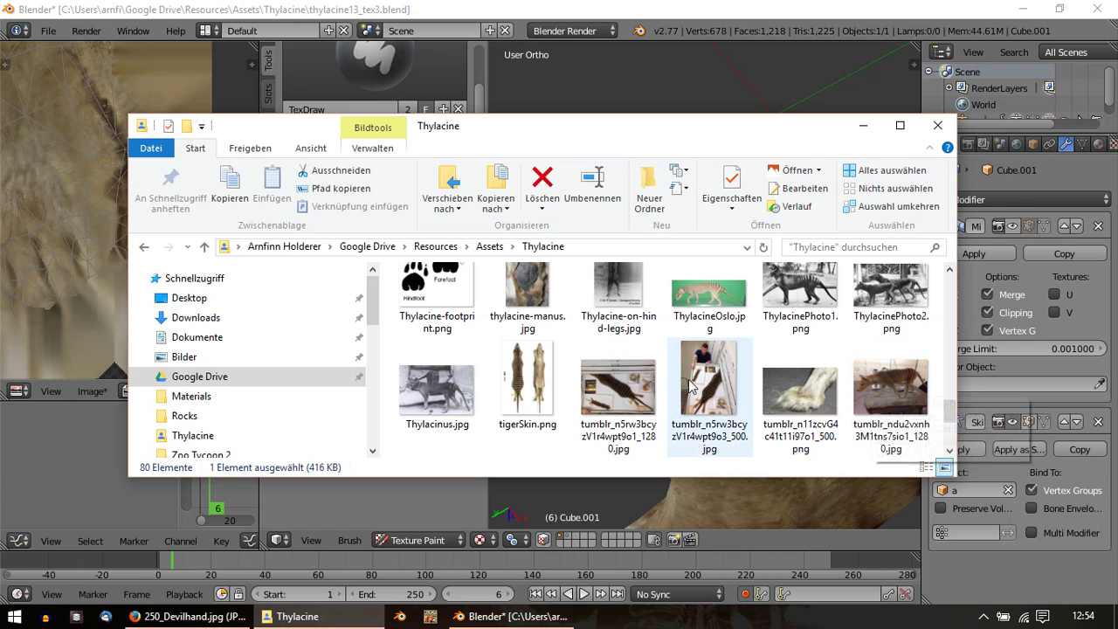
pyautogui.scroll(2, 475, 380)
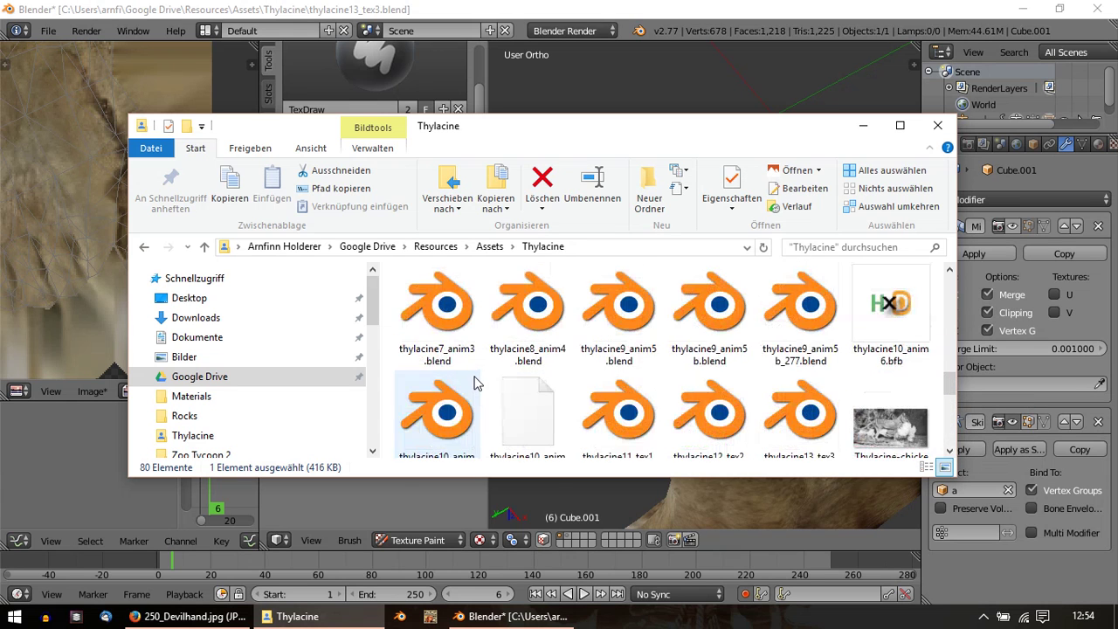
pyautogui.scroll(2, 551, 372)
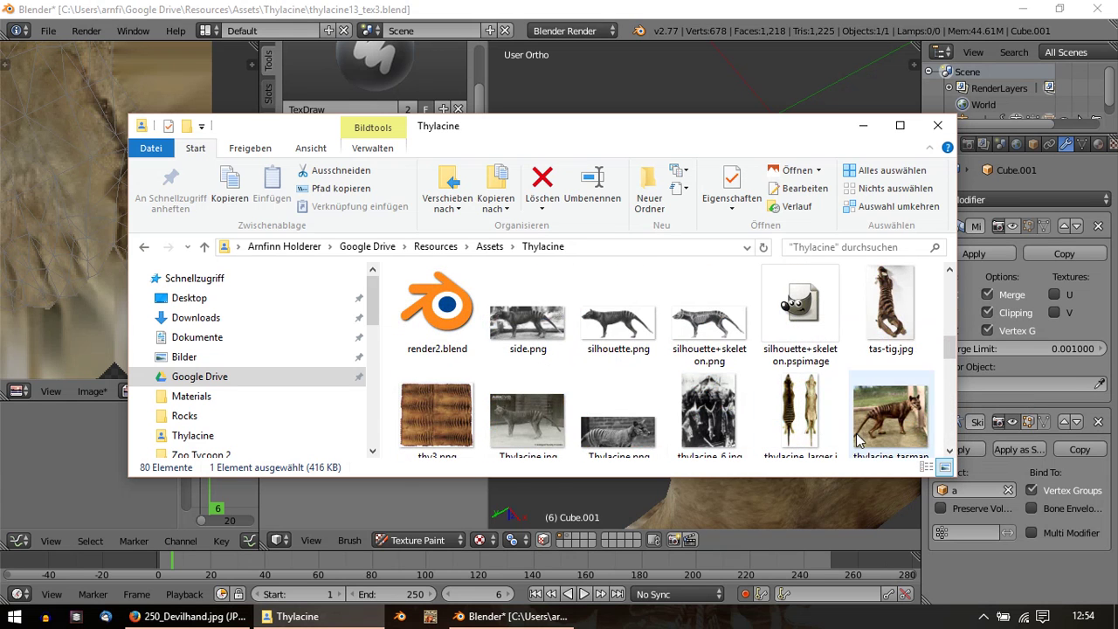
pyautogui.scroll(1, 829, 419)
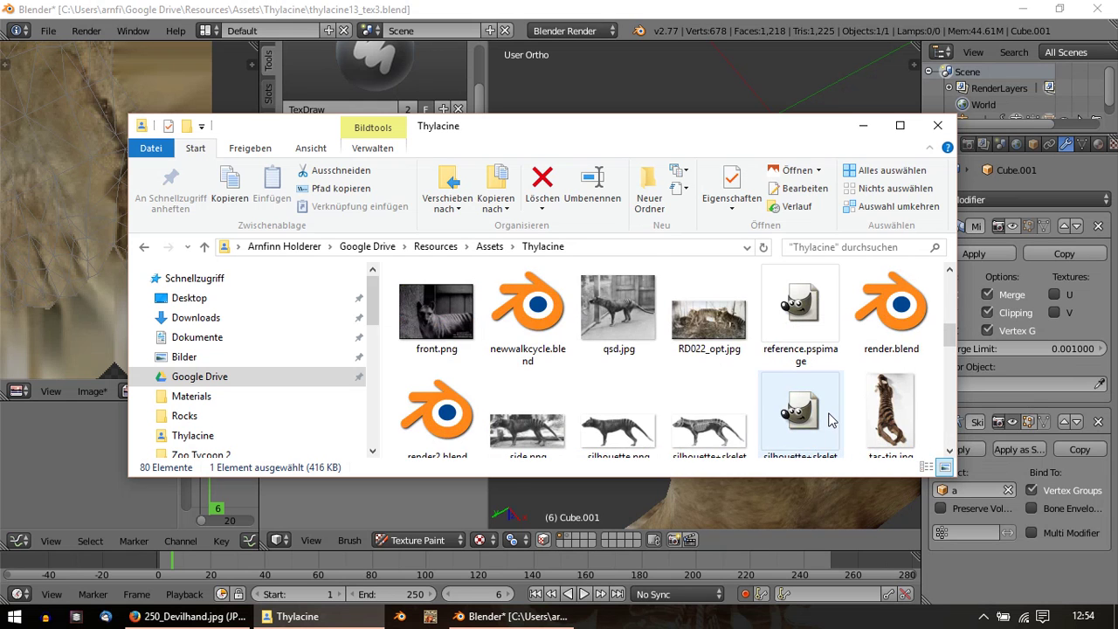
pyautogui.scroll(3, 829, 419)
pyautogui.scroll(4, 829, 420)
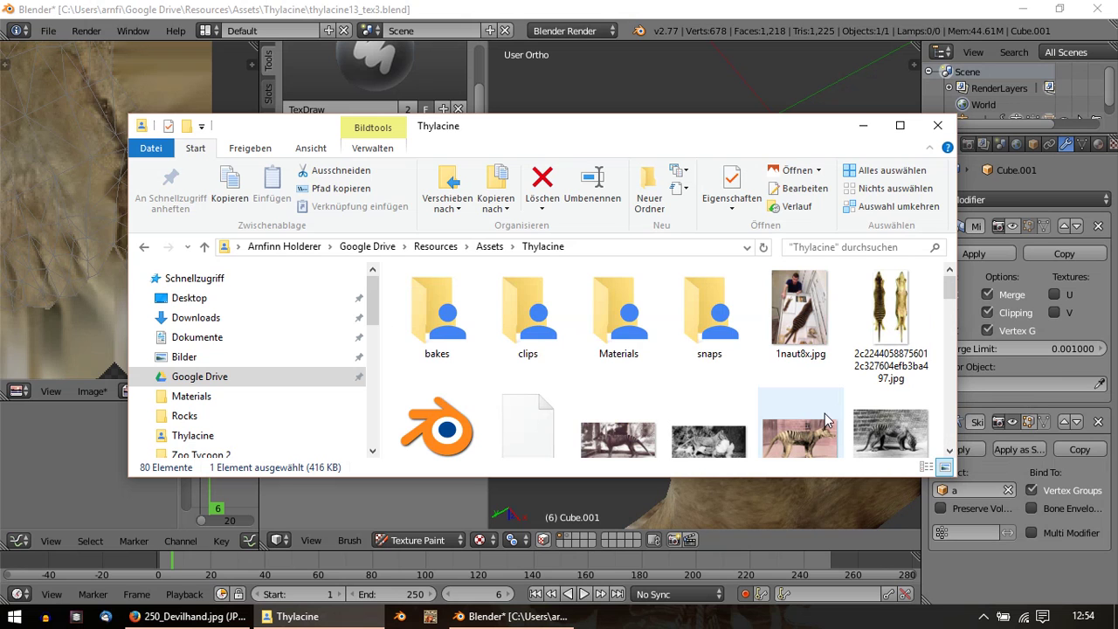
pyautogui.click(864, 330)
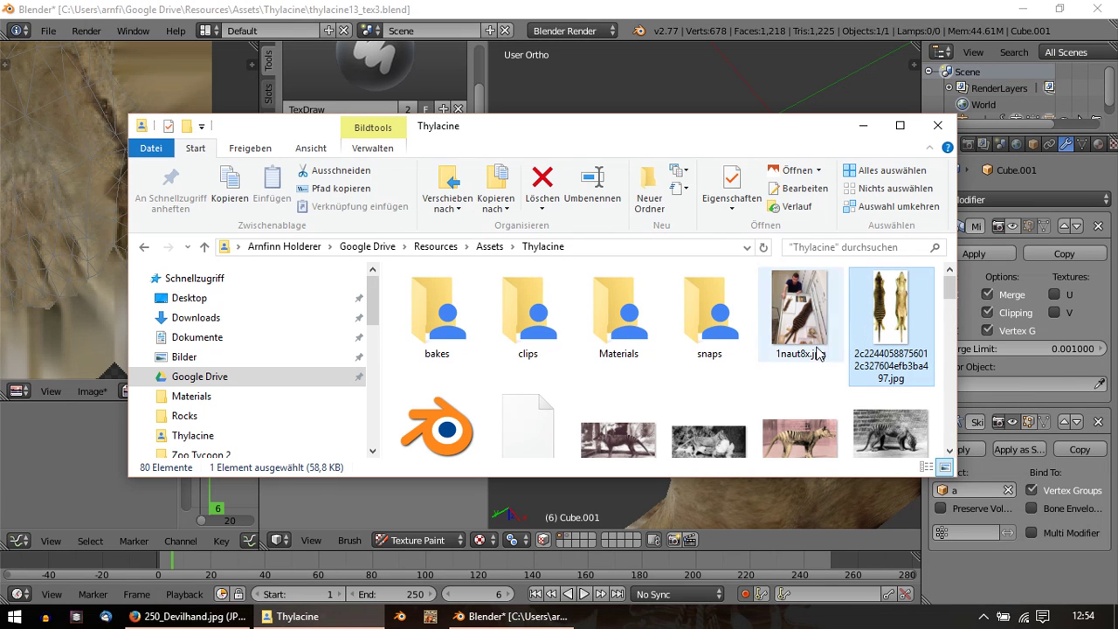
pyautogui.scroll(-1, 729, 392)
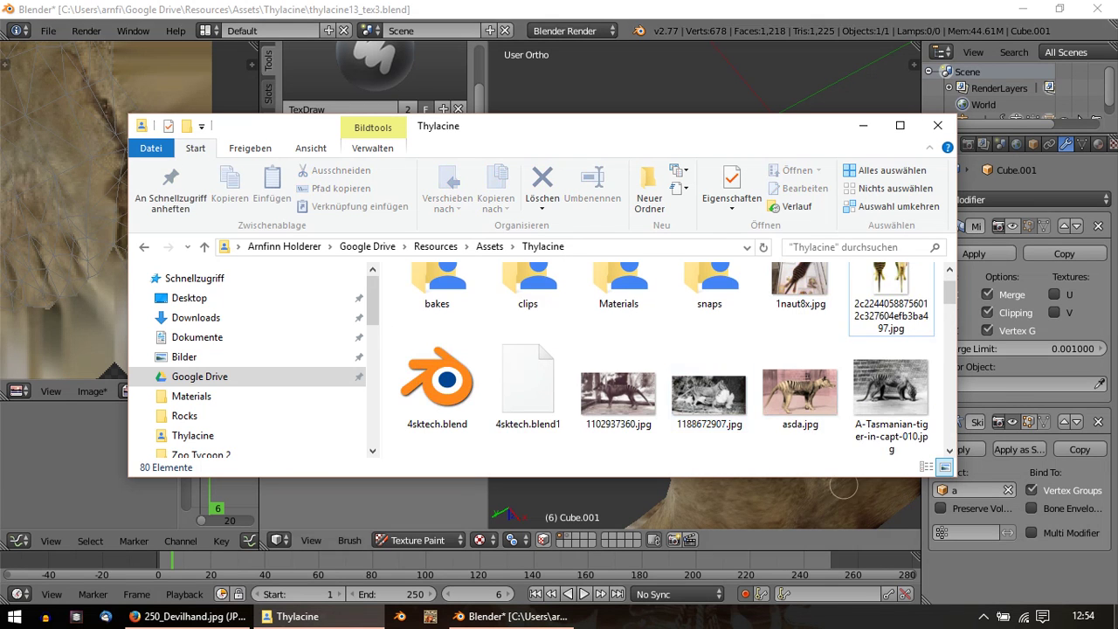
# Step: Open 125345 [1].jpg from the Thylacine Refs ITSD folder on the desktop and examine the hind feet up close
pyautogui.press('super+d')
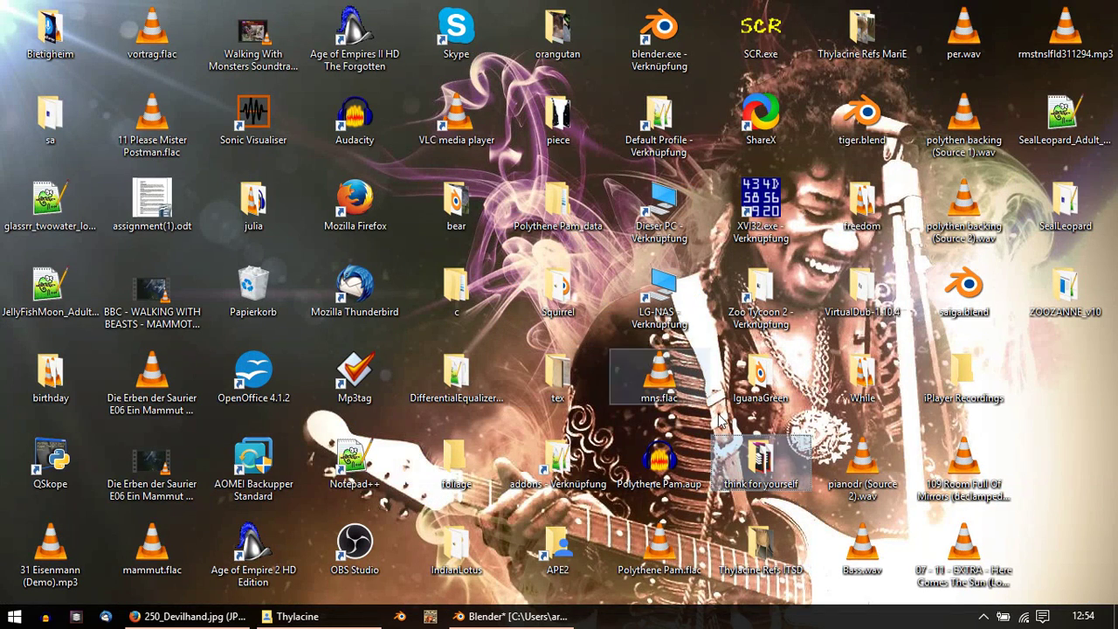
pyautogui.doubleClick(783, 562)
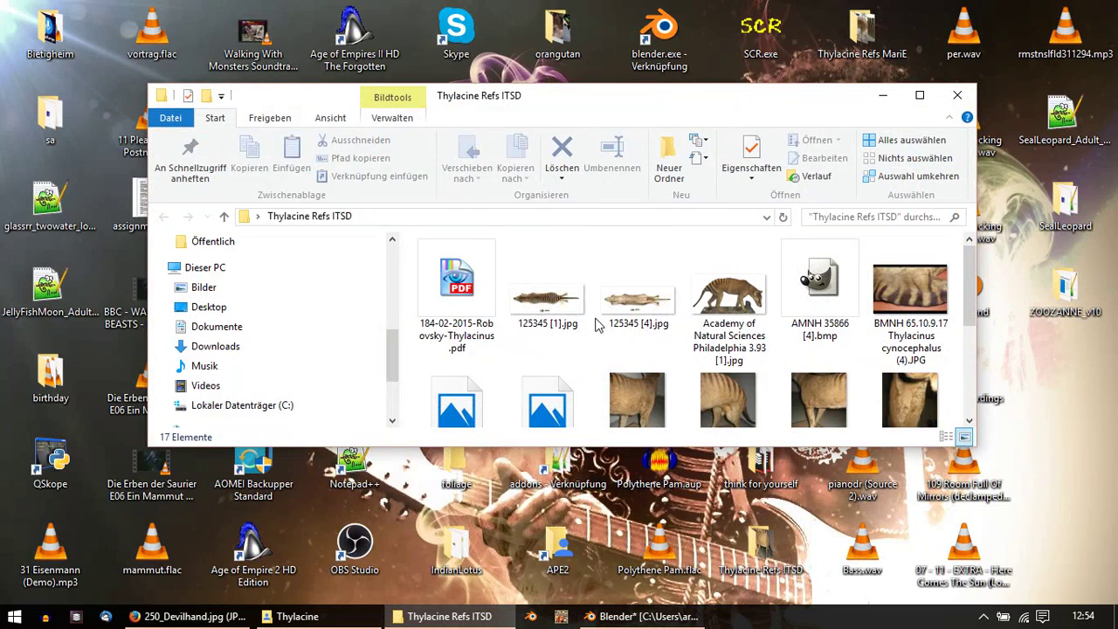
pyautogui.doubleClick(576, 310)
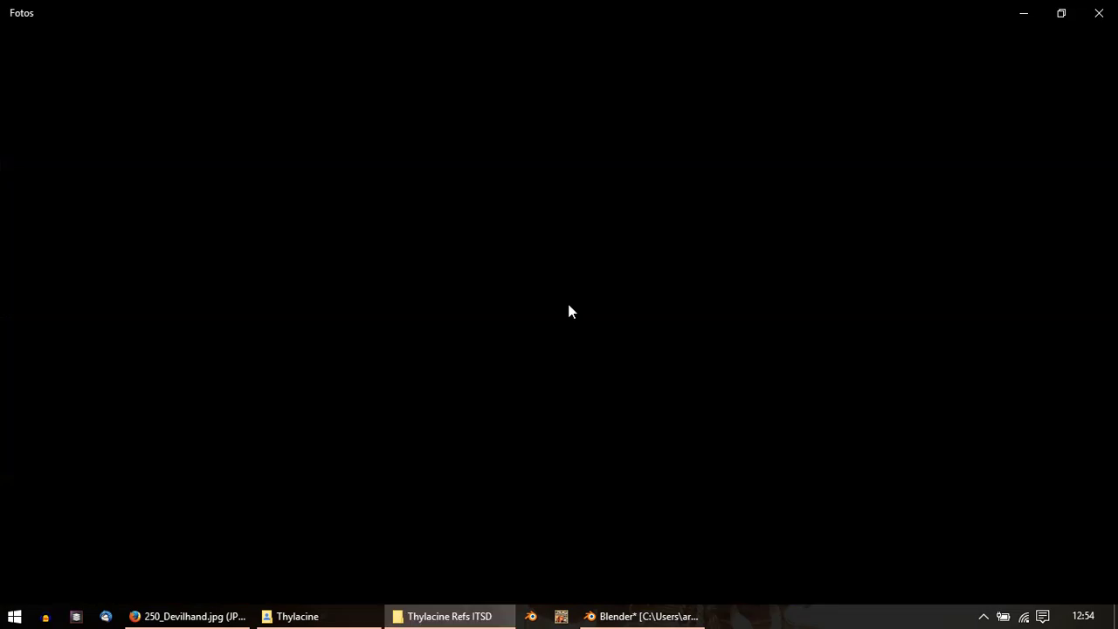
pyautogui.scroll(5, 856, 325)
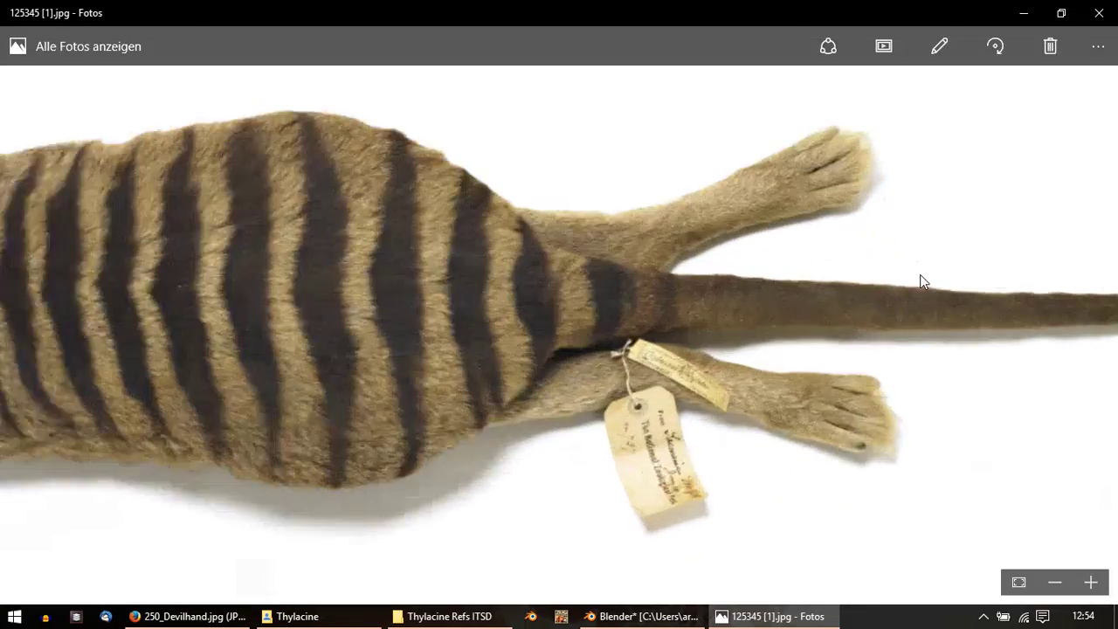
# Step: Examine the upper side of the front and hind feet in 125345 [1].jpg and close the photo
pyautogui.scroll(-8, 829, 174)
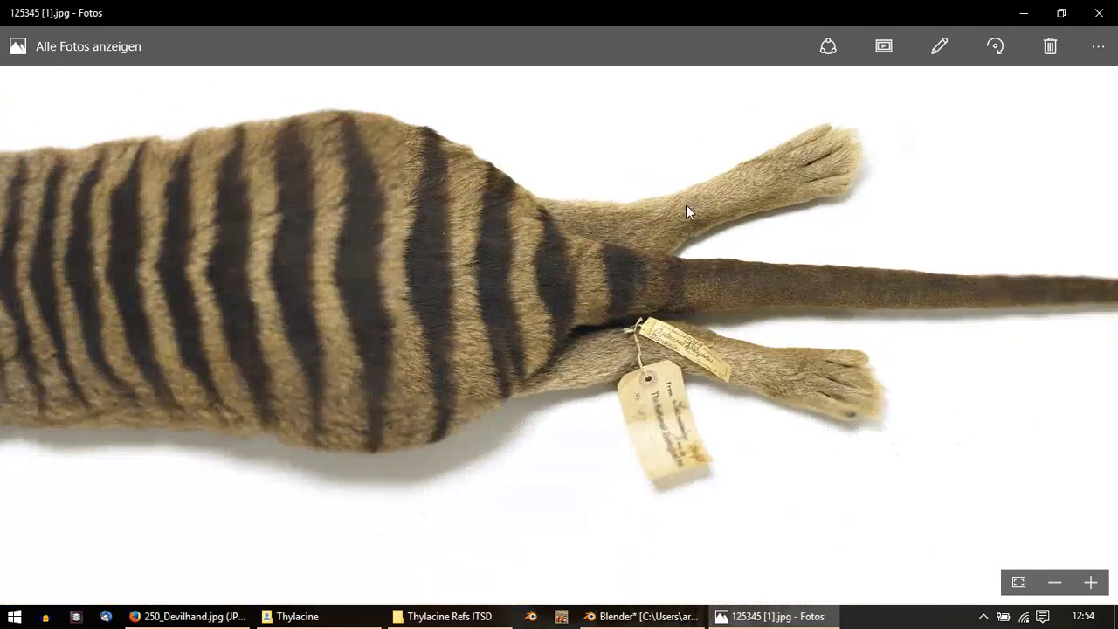
pyautogui.scroll(3, 145, 210)
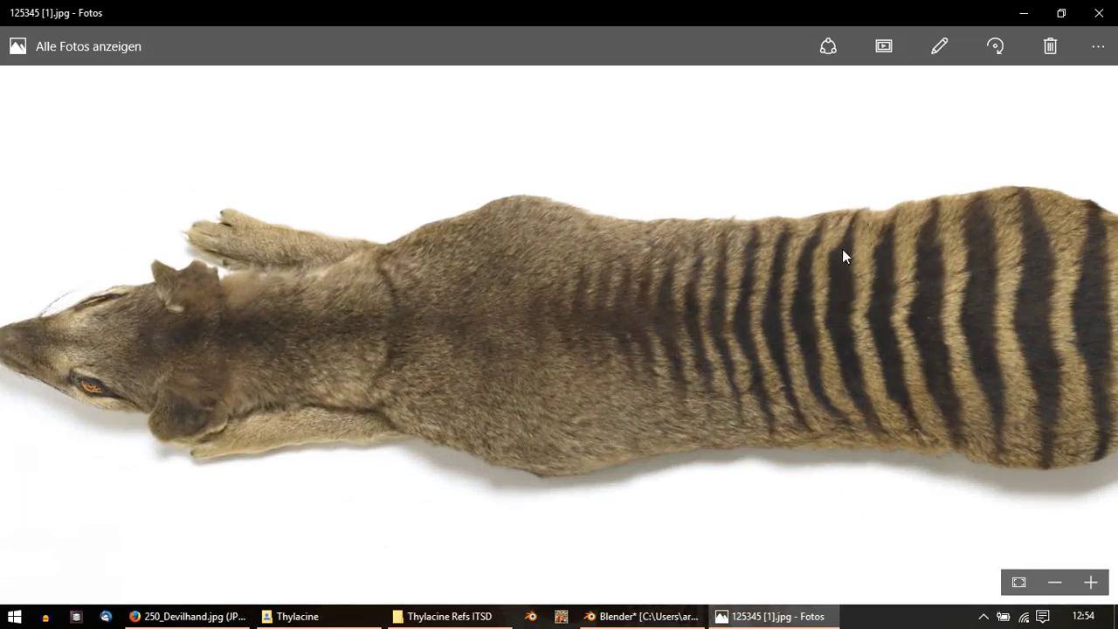
pyautogui.scroll(-4, 899, 257)
pyautogui.scroll(6, 777, 255)
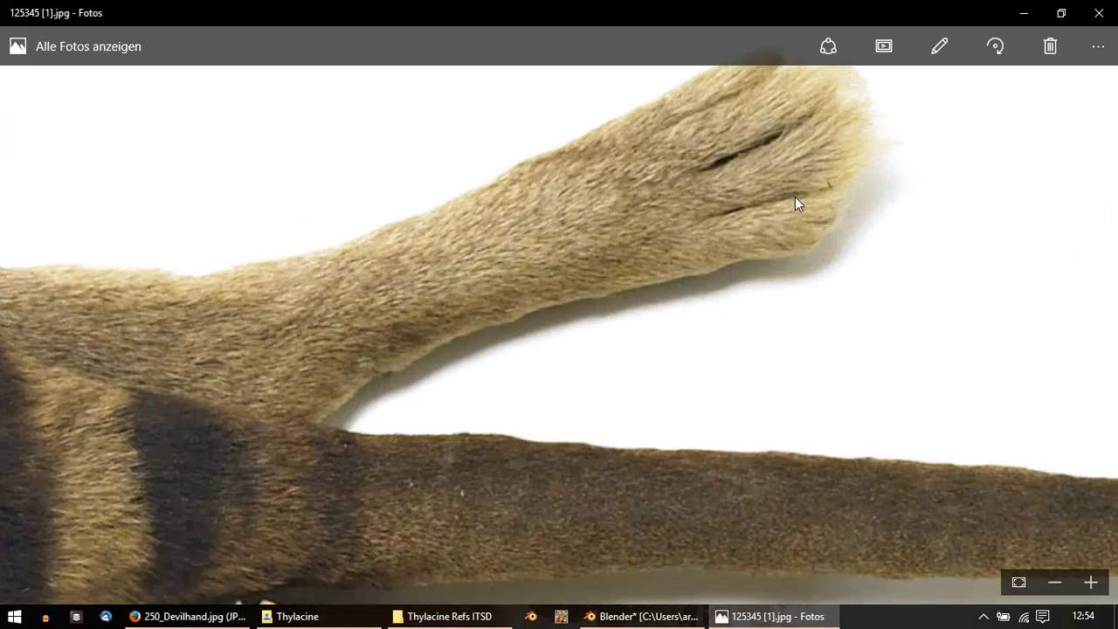
pyautogui.scroll(1, 786, 208)
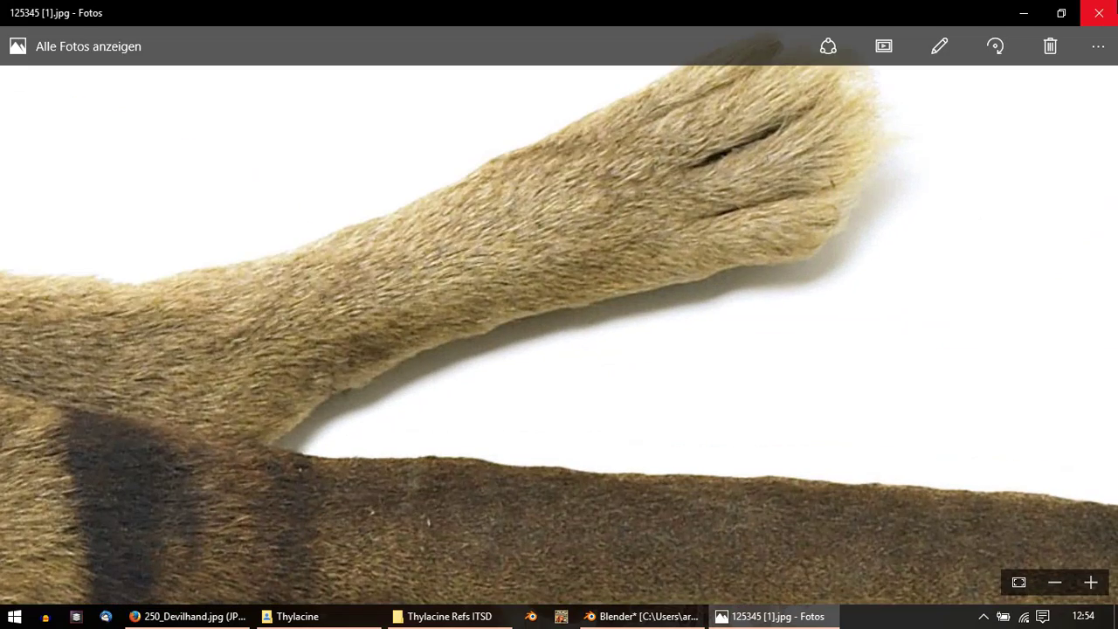
pyautogui.click(1099, 13)
# Step: Open 125345 [4].jpg, examine the undersides of the hind and front paws, and close the photo
pyautogui.doubleClick(626, 315)
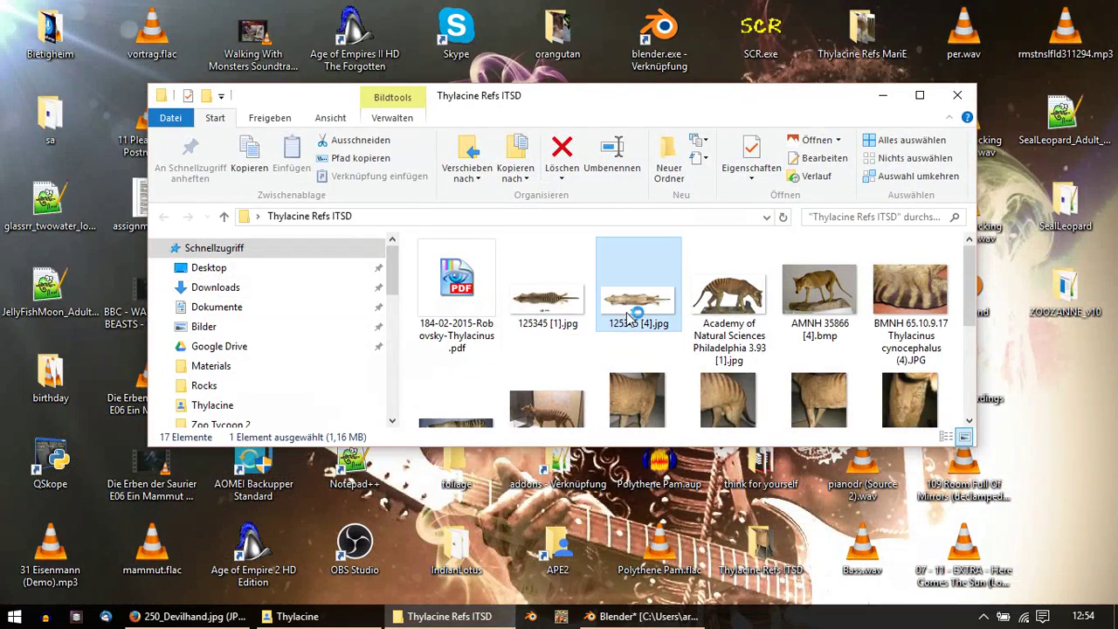
pyautogui.scroll(4, 892, 297)
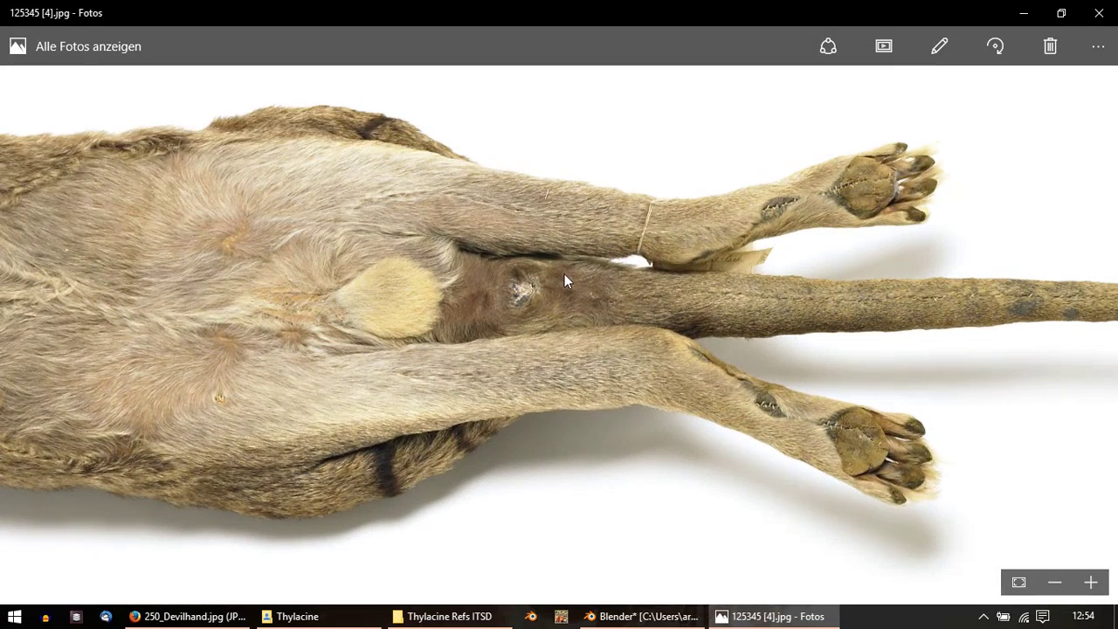
pyautogui.scroll(-3, 326, 317)
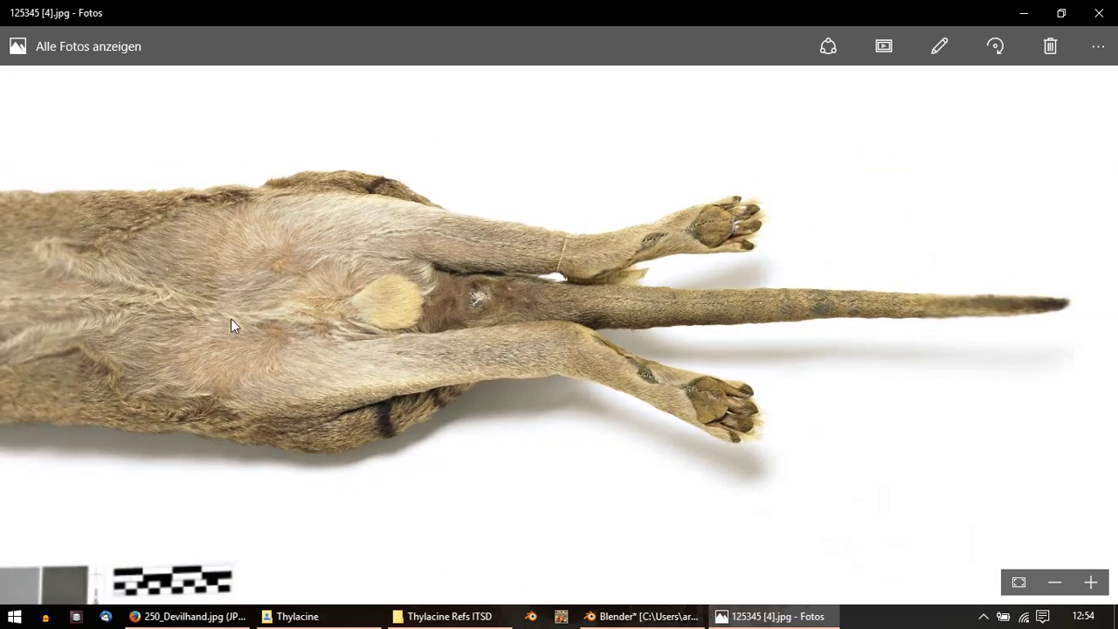
pyautogui.scroll(-1, 357, 330)
pyautogui.scroll(4, 71, 303)
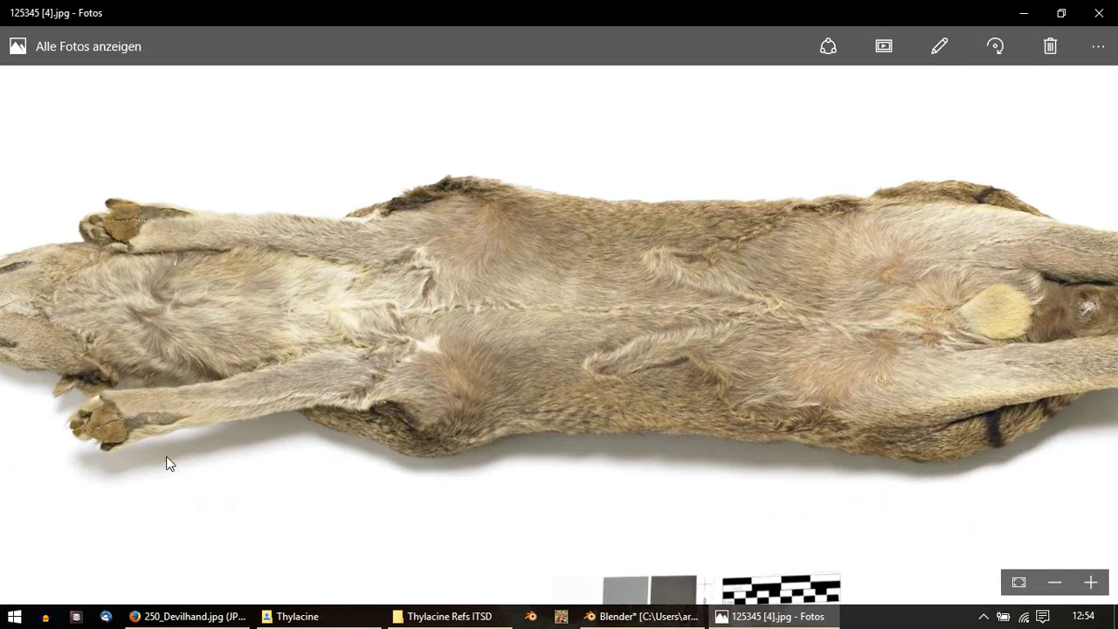
pyautogui.click(1104, 13)
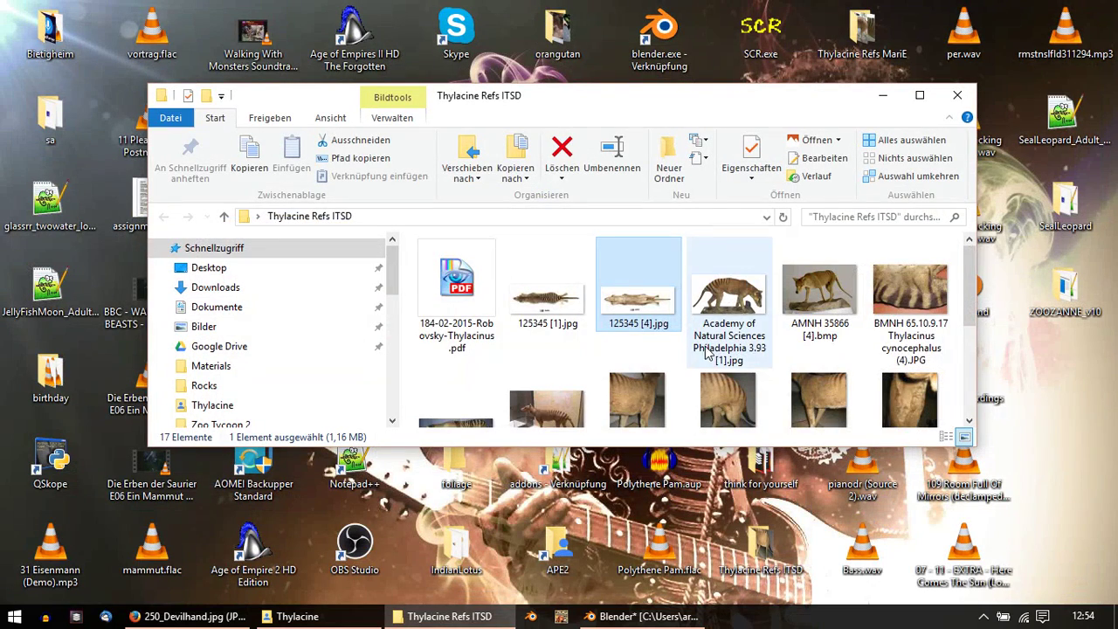
# Step: Find and open Museum fur Tierkunde [Dresden] SMTD B4126 [3].JPG, look at the mounted specimen's hind feet, and close it
pyautogui.scroll(-1, 774, 340)
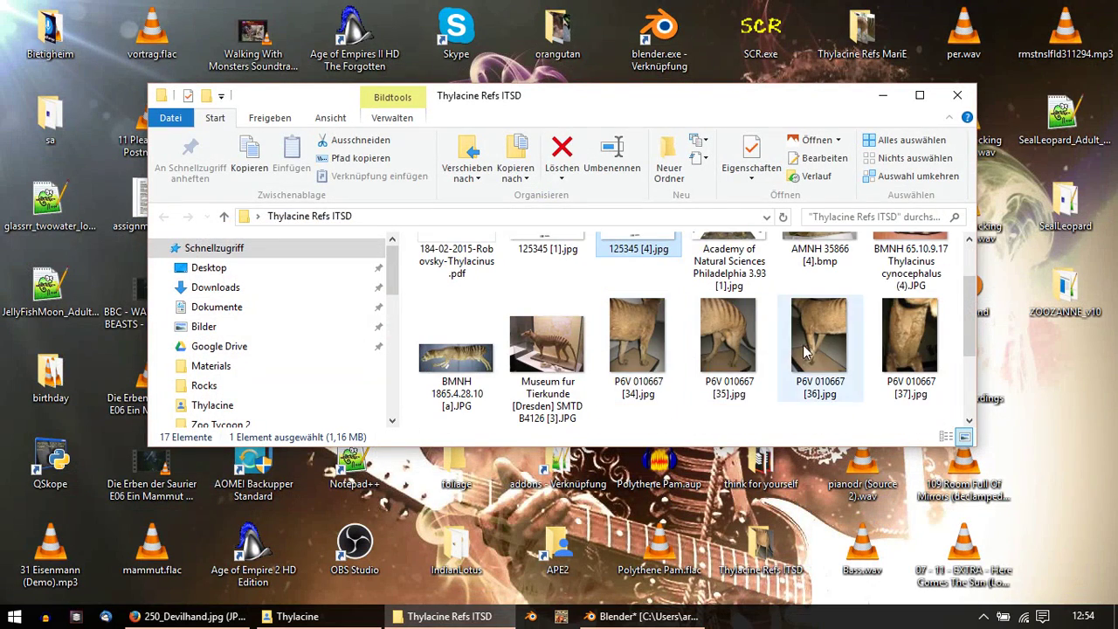
pyautogui.scroll(-3, 811, 362)
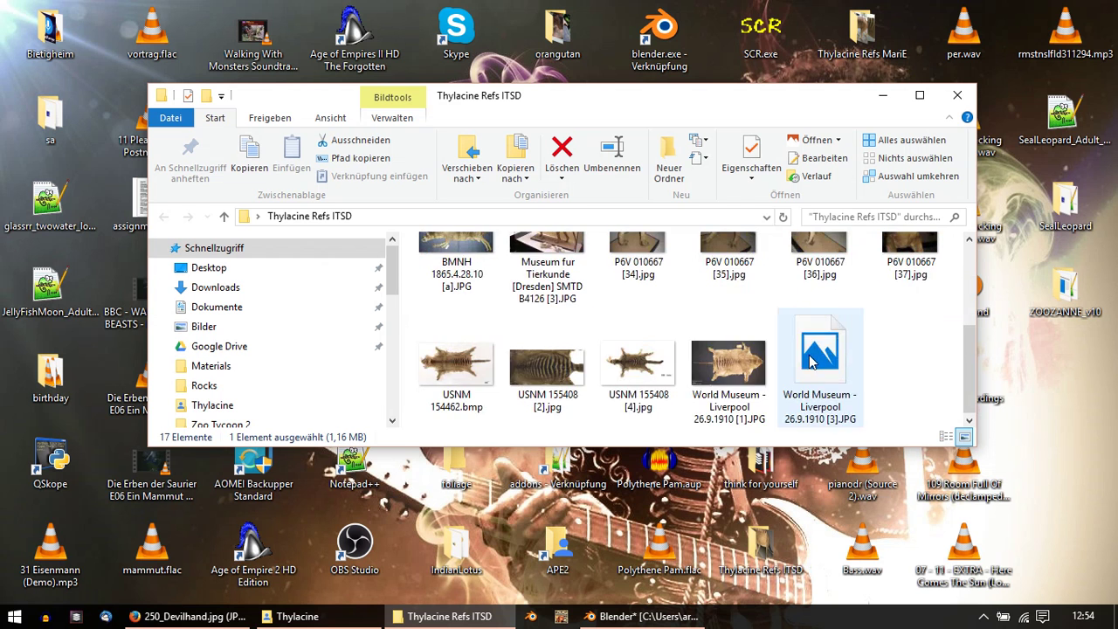
pyautogui.scroll(2, 786, 350)
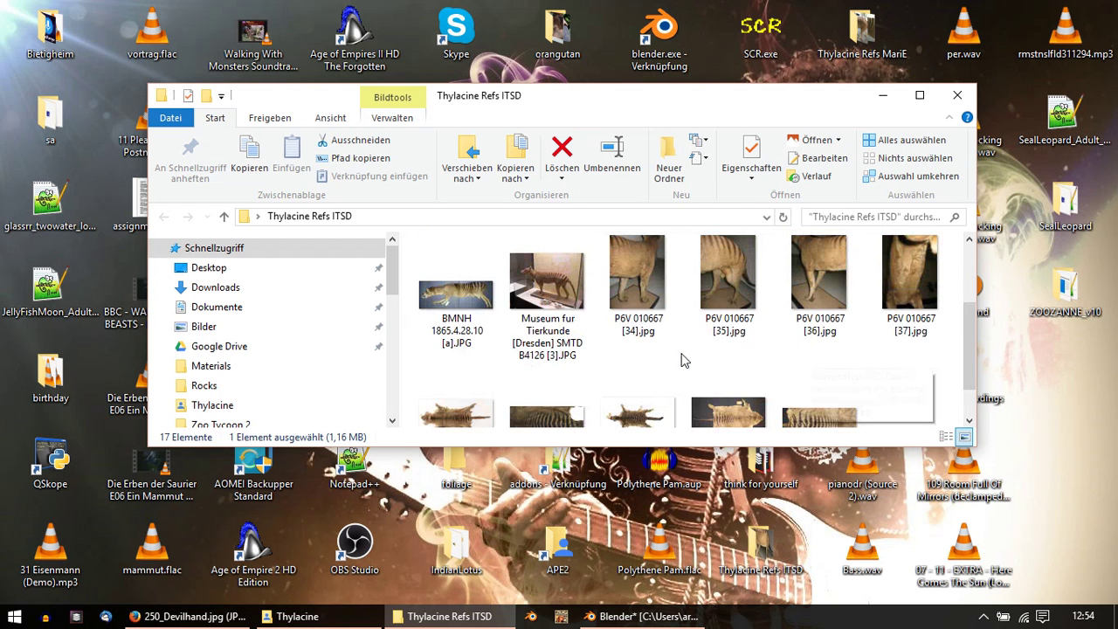
pyautogui.doubleClick(531, 298)
pyautogui.scroll(1, 715, 472)
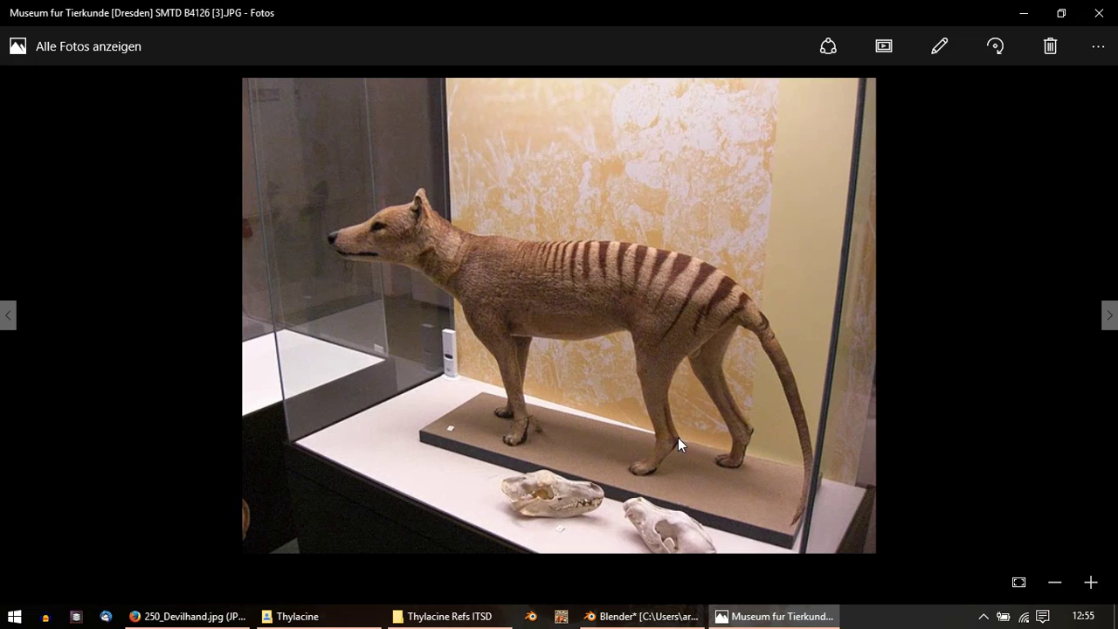
pyautogui.click(1099, 13)
# Step: View the skin photo USNM 155408 [4].jpg from the same folder and close it
pyautogui.scroll(-1, 773, 262)
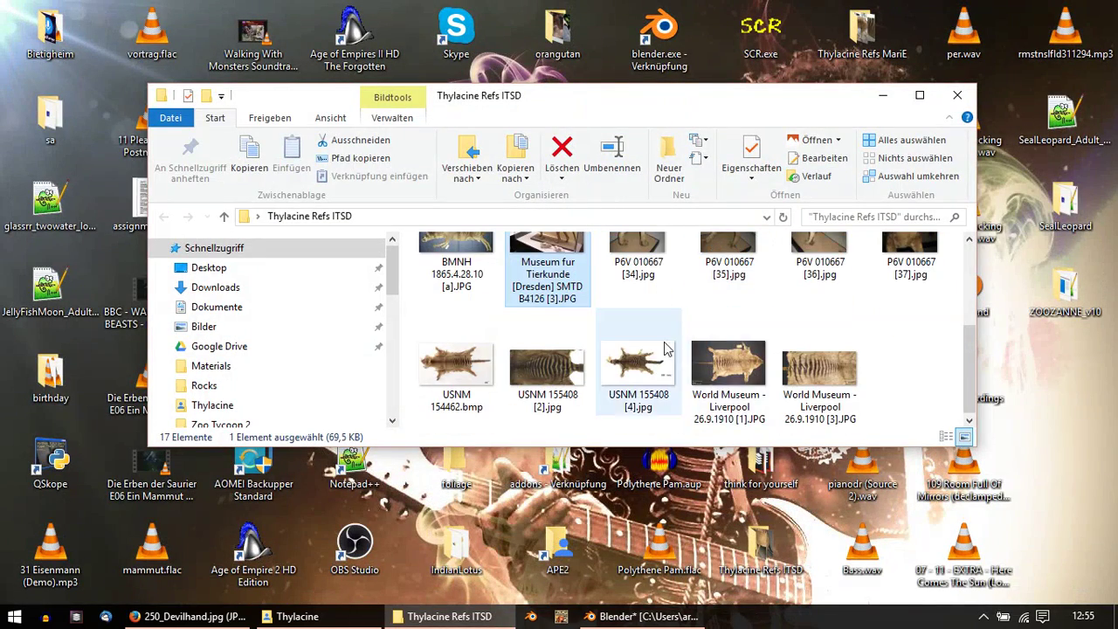
pyautogui.doubleClick(650, 373)
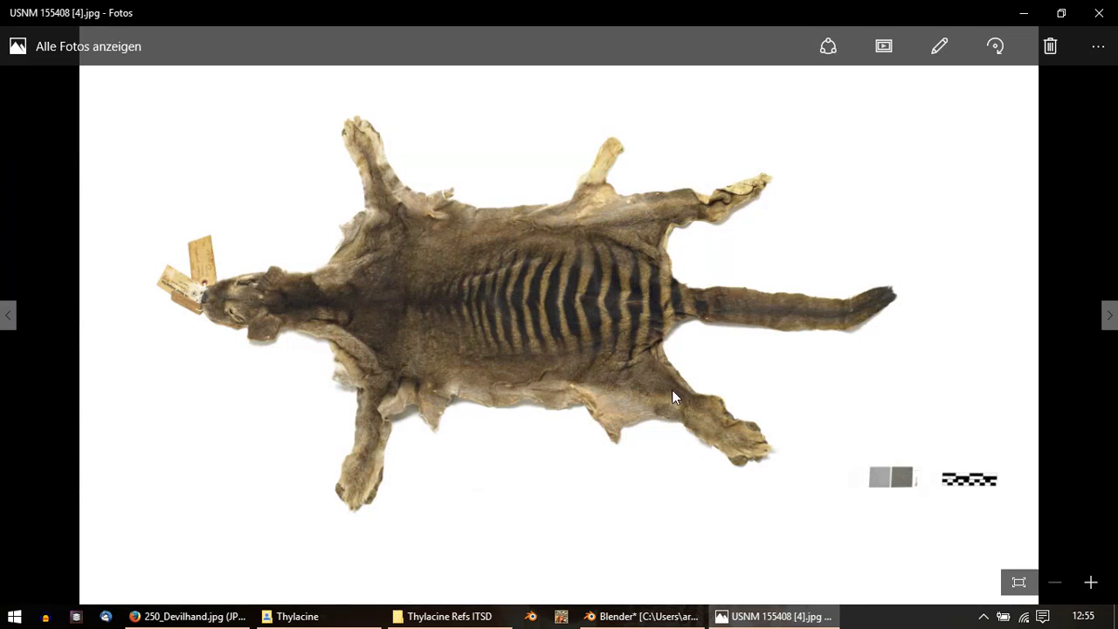
pyautogui.click(1099, 14)
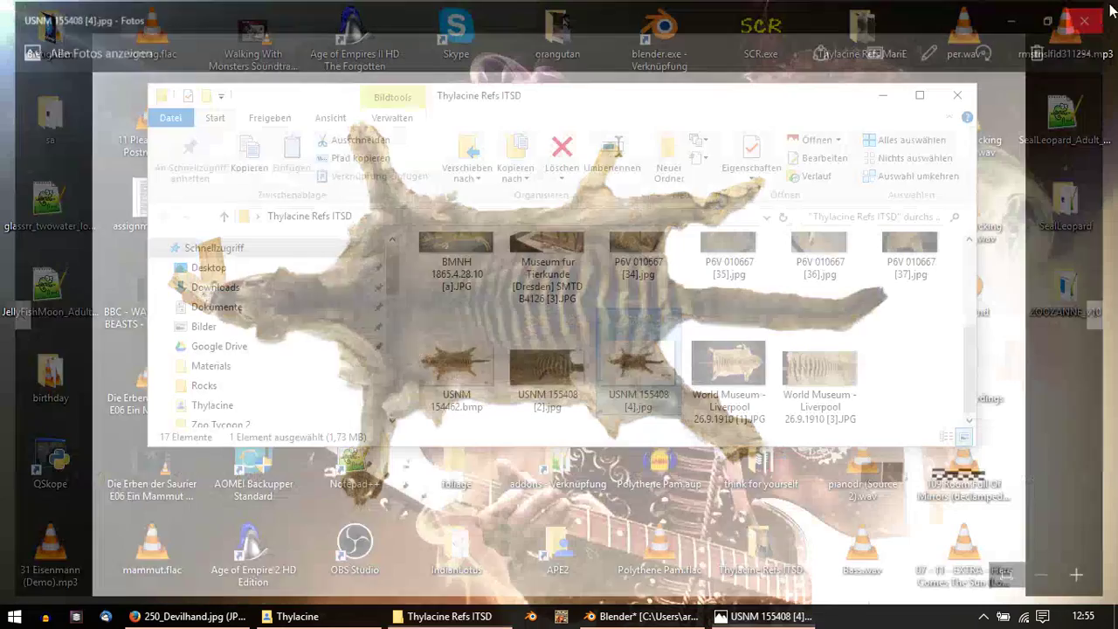
# Step: Switch back to Blender and darken the streak on the hind foot's underside from the heel up to the pad
pyautogui.click(644, 616)
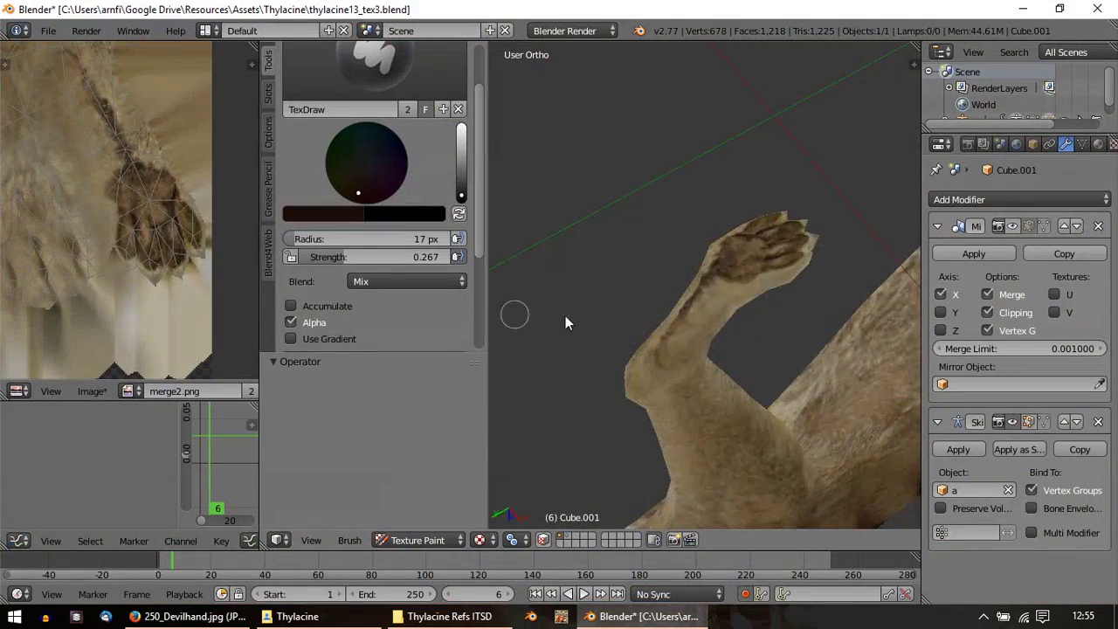
pyautogui.moveTo(565, 315); pyautogui.dragTo(759, 251, button='middle')
pyautogui.moveTo(731, 350); pyautogui.dragTo(669, 475, button='middle')
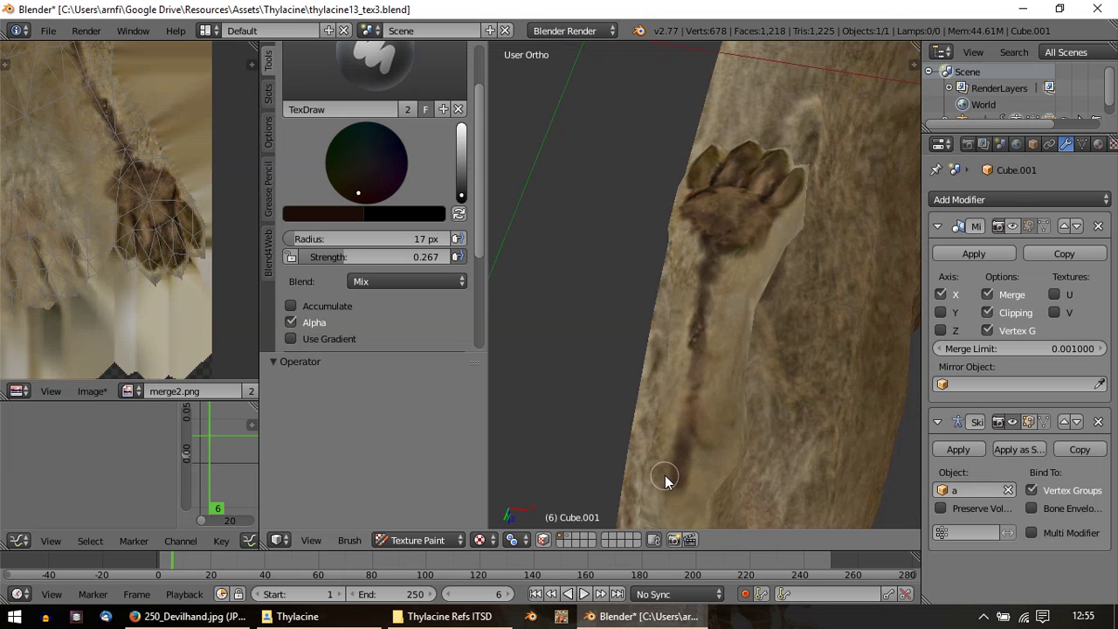
pyautogui.moveTo(679, 428); pyautogui.dragTo(686, 369)
pyautogui.moveTo(687, 369); pyautogui.dragTo(692, 424, button='middle')
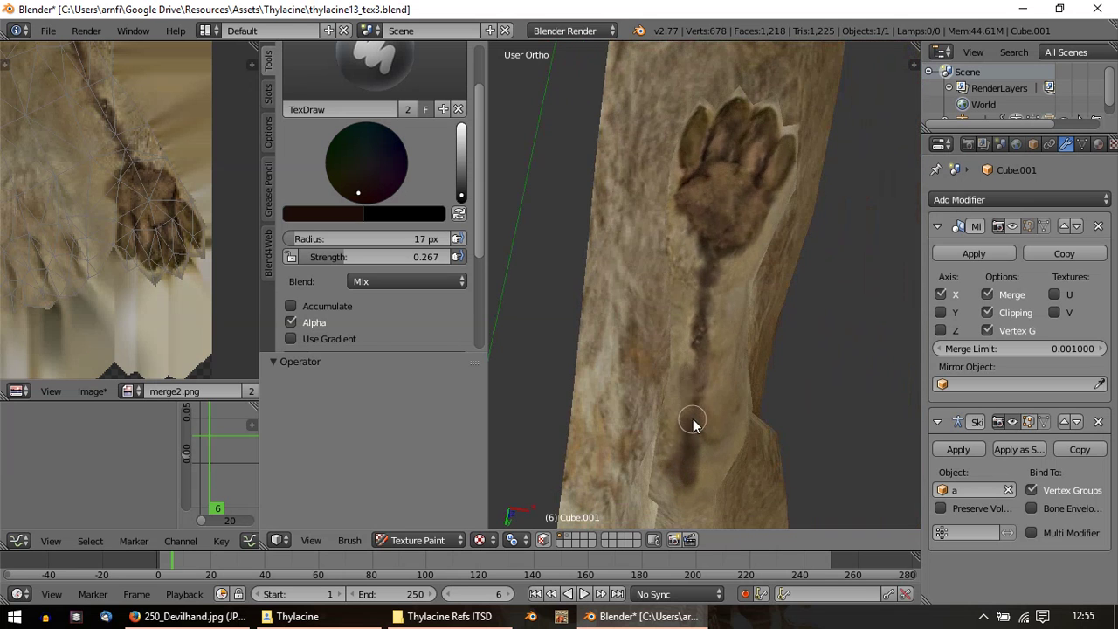
pyautogui.moveTo(693, 387)
pyautogui.mouseDown()
pyautogui.moveTo(714, 245)
pyautogui.moveTo(708, 293)
pyautogui.moveTo(699, 242)
pyautogui.moveTo(701, 252)
pyautogui.mouseUp()
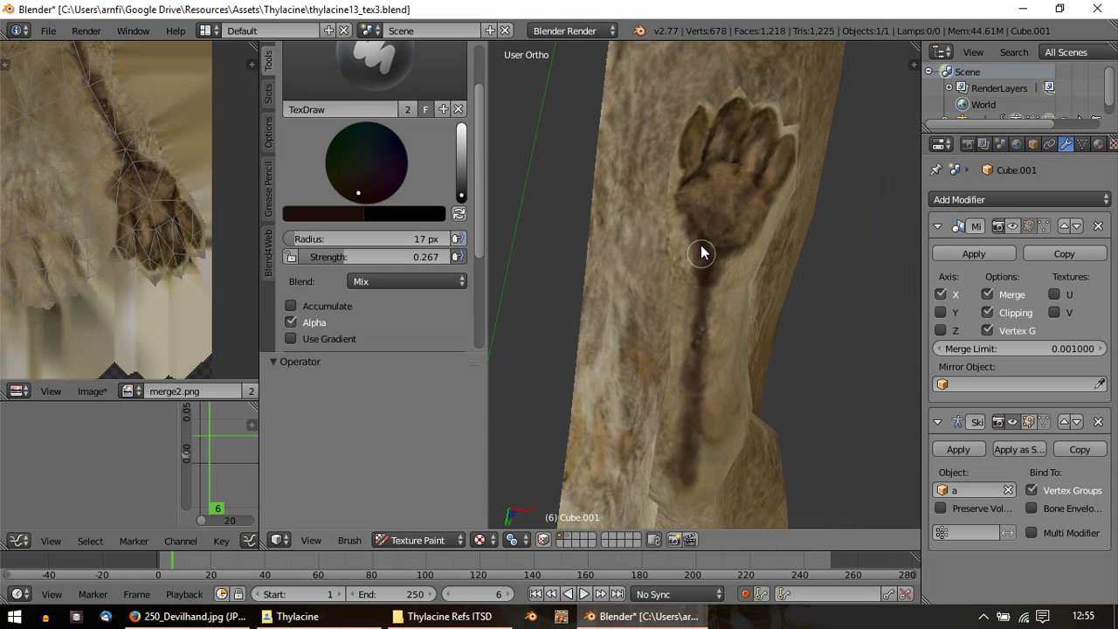
# Step: Paint more dark brown along the streak down to its heel end to make it denser and more even
pyautogui.scroll(5, 720, 332)
pyautogui.scroll(-5, 704, 338)
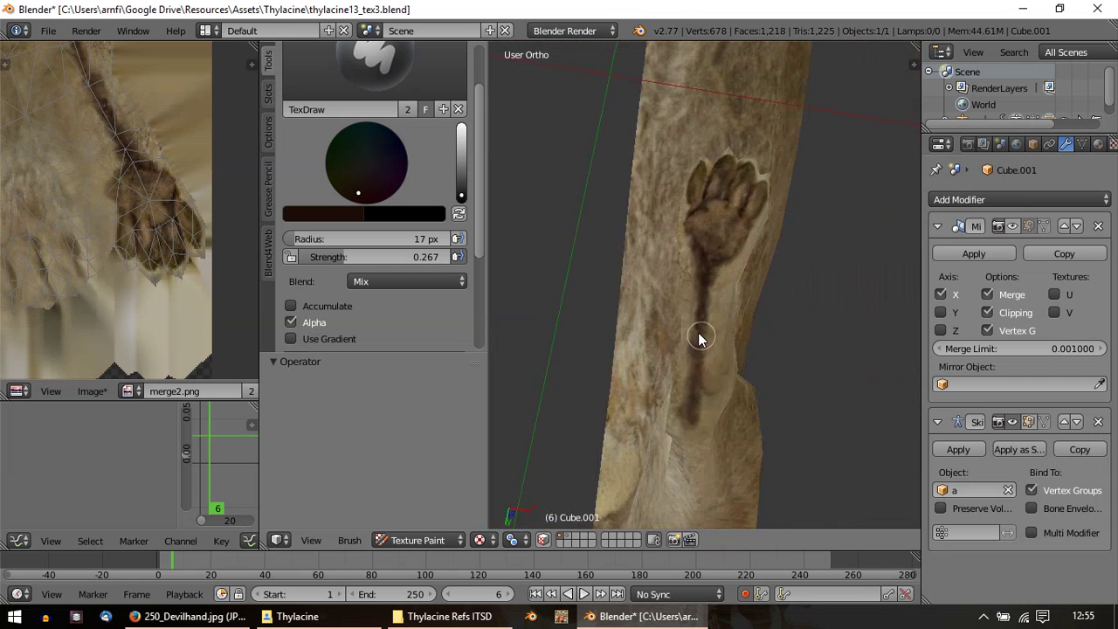
pyautogui.scroll(4, 697, 293)
pyautogui.moveTo(698, 302); pyautogui.dragTo(689, 385)
pyautogui.keyDown('shift'); pyautogui.moveTo(686, 418); pyautogui.dragTo(703, 251, button='middle'); pyautogui.keyUp('shift')
pyautogui.moveTo(704, 280); pyautogui.dragTo(695, 419)
pyautogui.moveTo(692, 361)
pyautogui.mouseDown()
pyautogui.moveTo(685, 453)
pyautogui.moveTo(697, 441)
pyautogui.mouseUp()
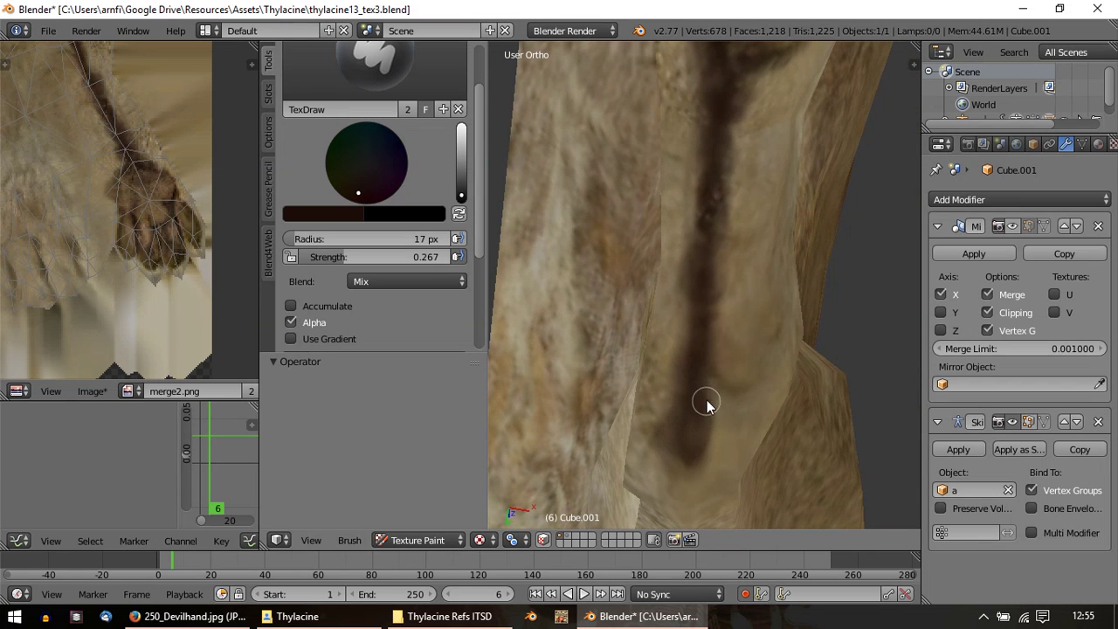
pyautogui.moveTo(707, 404); pyautogui.dragTo(706, 341, button='middle')
pyautogui.scroll(-2, 706, 345)
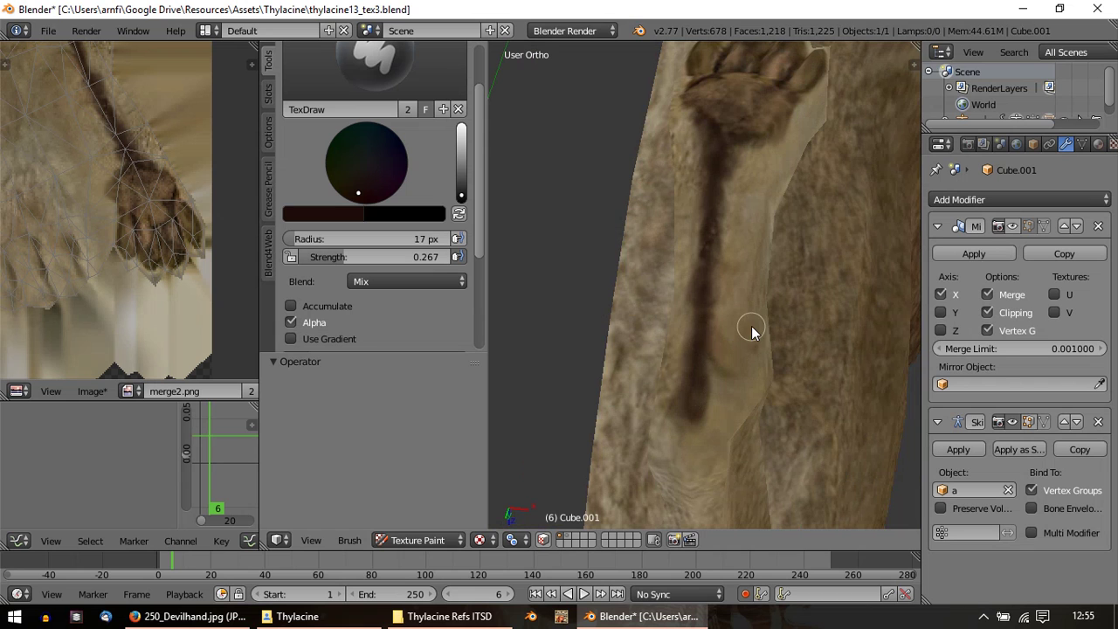
# Step: Set the brush to a light golden brown and paint highlights along the middle of the dark streak, from the pad to the heel
pyautogui.scroll(3, 724, 257)
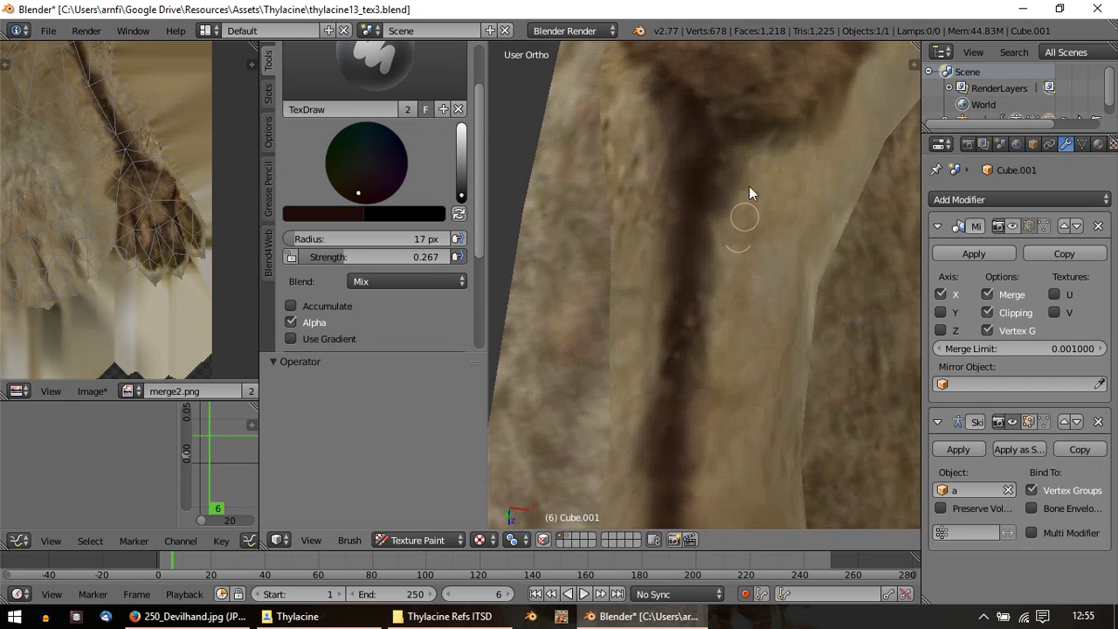
pyautogui.moveTo(722, 184); pyautogui.dragTo(699, 149, button='middle')
pyautogui.click(311, 212)
pyautogui.moveTo(338, 306); pyautogui.dragTo(327, 317)
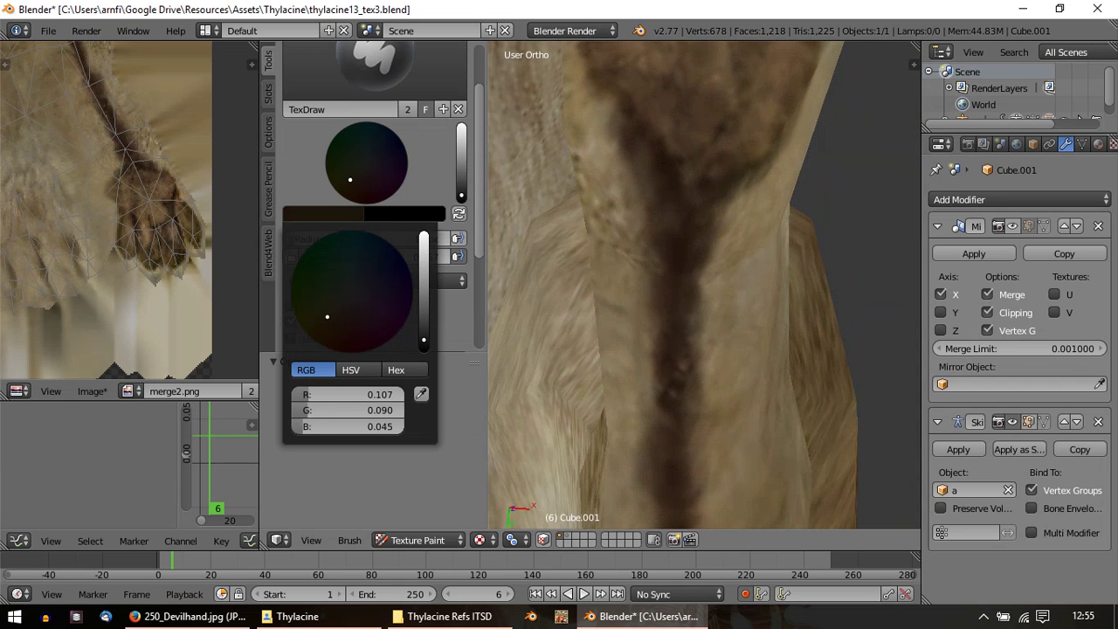
pyautogui.moveTo(423, 325); pyautogui.dragTo(425, 253)
pyautogui.scroll(-3, 707, 175)
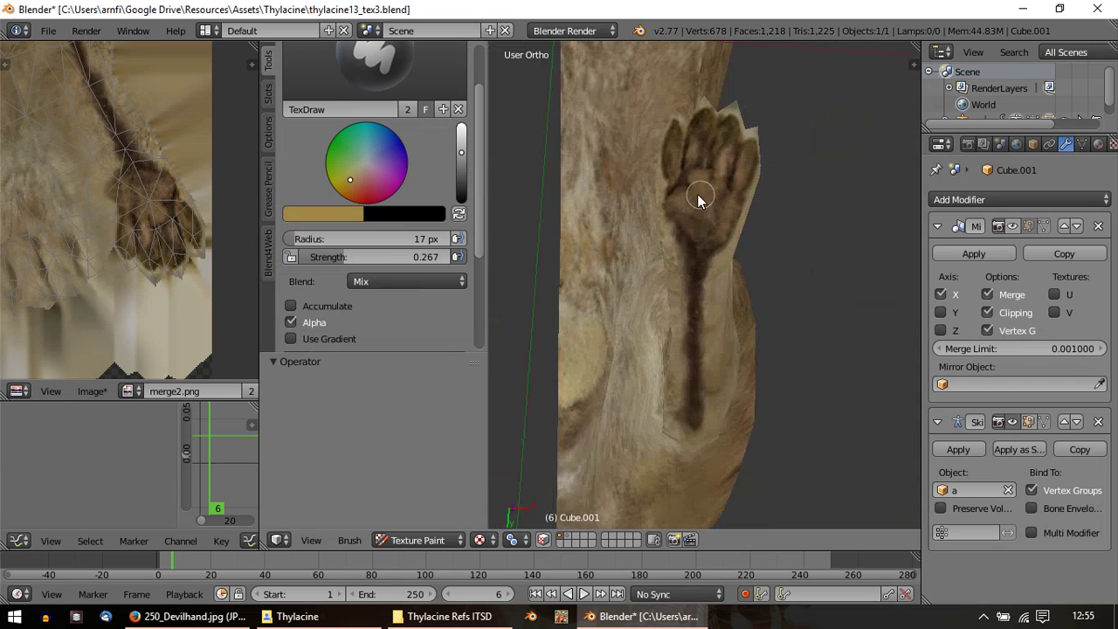
pyautogui.scroll(1, 691, 247)
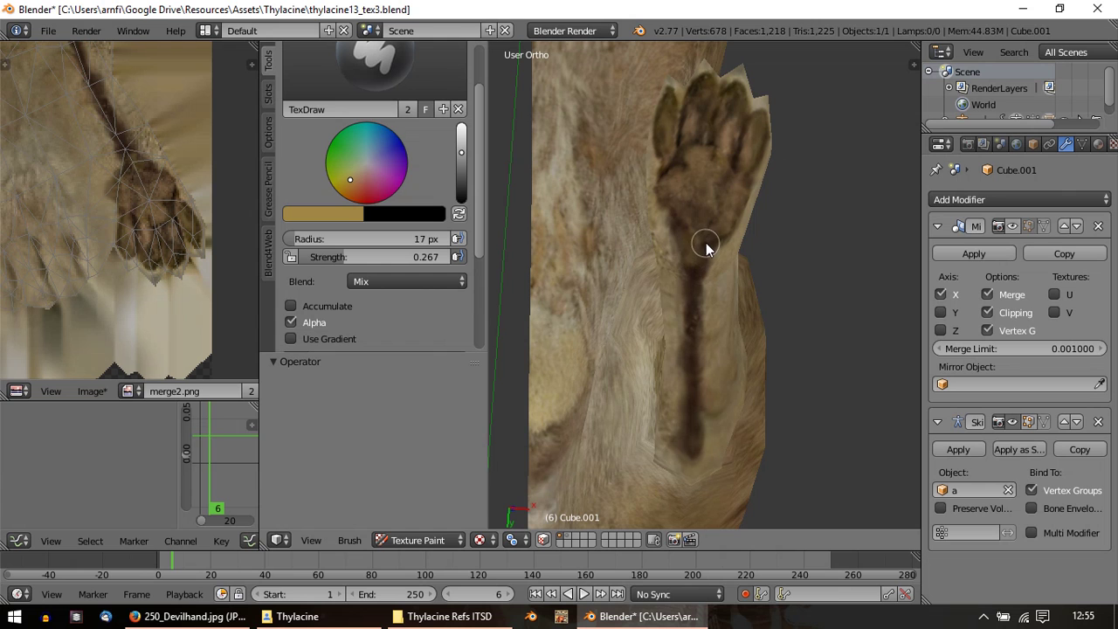
pyautogui.scroll(2, 683, 354)
pyautogui.scroll(2, 682, 354)
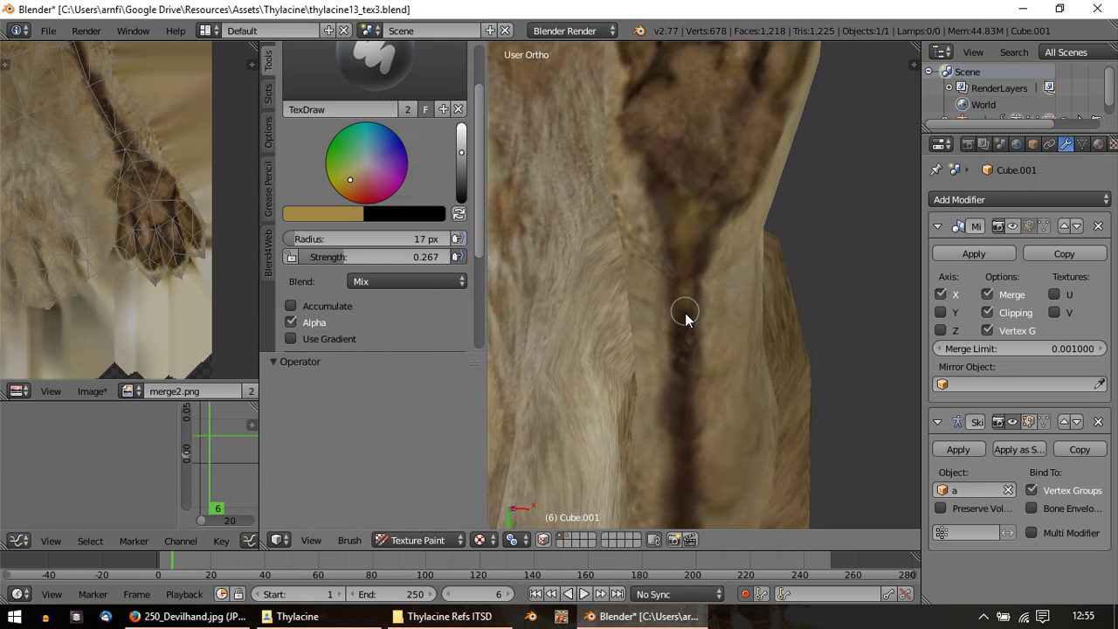
pyautogui.moveTo(683, 354); pyautogui.dragTo(681, 393)
pyautogui.keyDown('shift'); pyautogui.moveTo(686, 454); pyautogui.dragTo(704, 232, button='middle'); pyautogui.keyUp('shift')
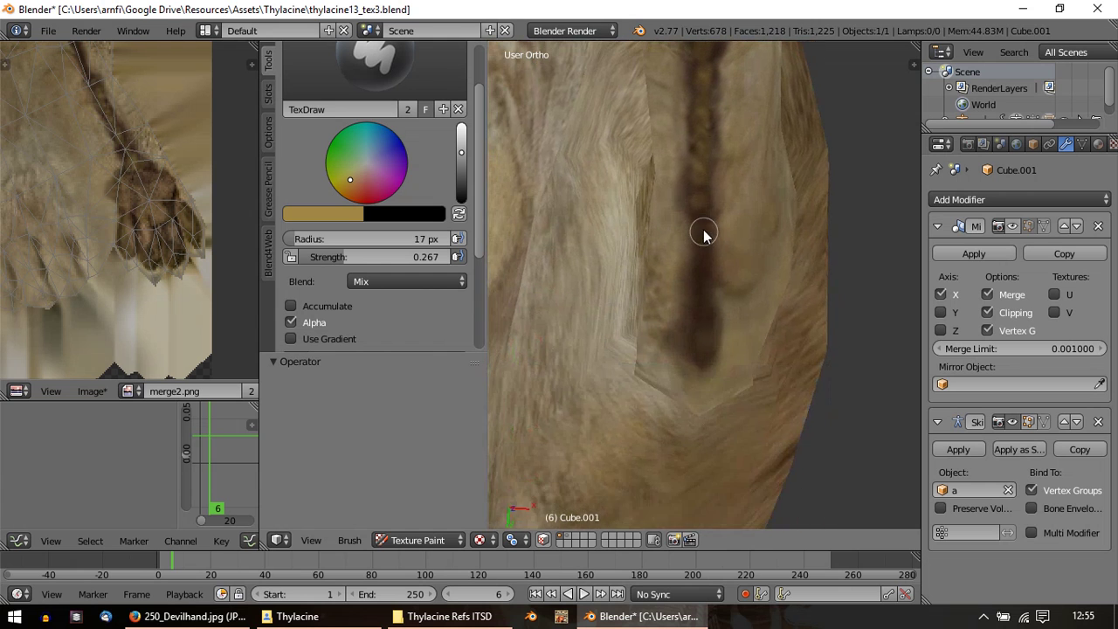
pyautogui.moveTo(699, 317)
pyautogui.mouseDown()
pyautogui.moveTo(704, 349)
pyautogui.moveTo(701, 198)
pyautogui.mouseUp()
# Step: Set the brush to reddish brown (R 0.420, G 0.219, B 0.182) and tint the centre of the streak along its length
pyautogui.moveTo(701, 192); pyautogui.dragTo(589, 155, button='middle')
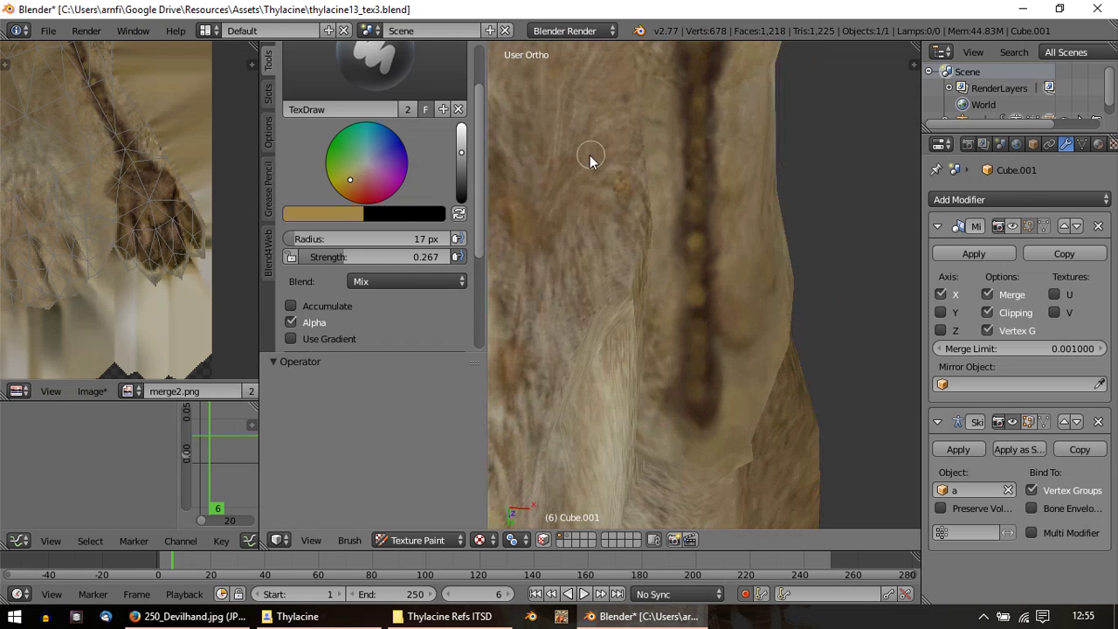
pyautogui.click(381, 215)
pyautogui.moveTo(328, 316); pyautogui.dragTo(345, 326)
pyautogui.moveTo(423, 276); pyautogui.dragTo(424, 302)
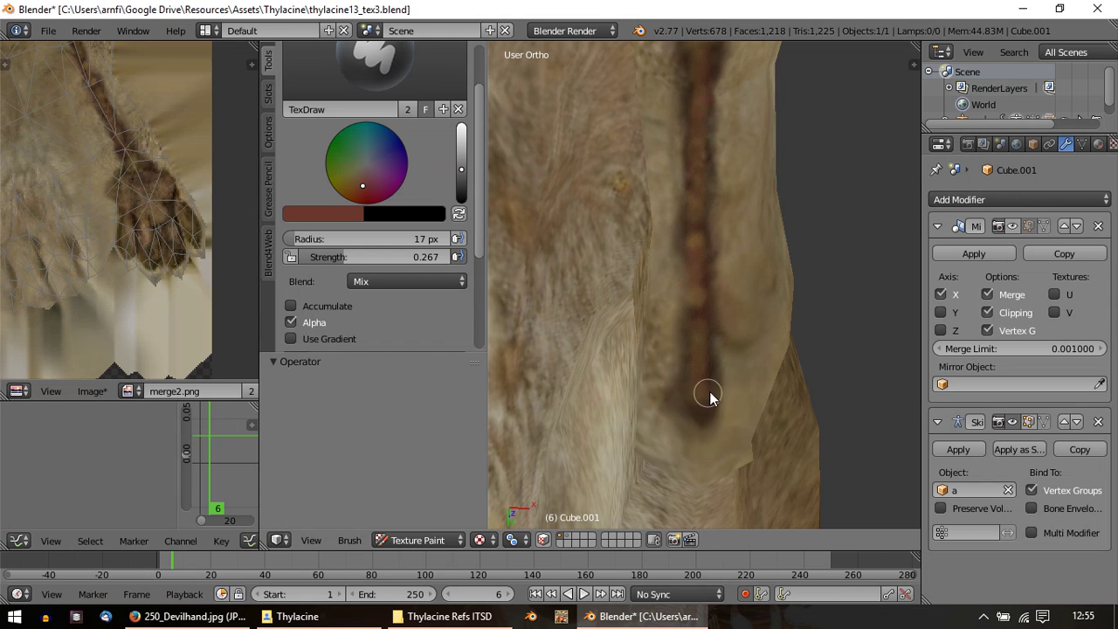
pyautogui.moveTo(709, 398)
pyautogui.mouseDown(button='middle')
pyautogui.moveTo(706, 302)
pyautogui.moveTo(731, 289)
pyautogui.moveTo(722, 297)
pyautogui.moveTo(666, 125)
pyautogui.moveTo(730, 93)
pyautogui.mouseUp(button='middle')
pyautogui.moveTo(716, 142)
pyautogui.mouseDown()
pyautogui.moveTo(710, 398)
pyautogui.moveTo(716, 74)
pyautogui.moveTo(700, 89)
pyautogui.mouseUp()
# Step: Set the brush to olive brown (R 0.420, G 0.385, B 0.157) and tone down the reddish streak with it
pyautogui.click(335, 217)
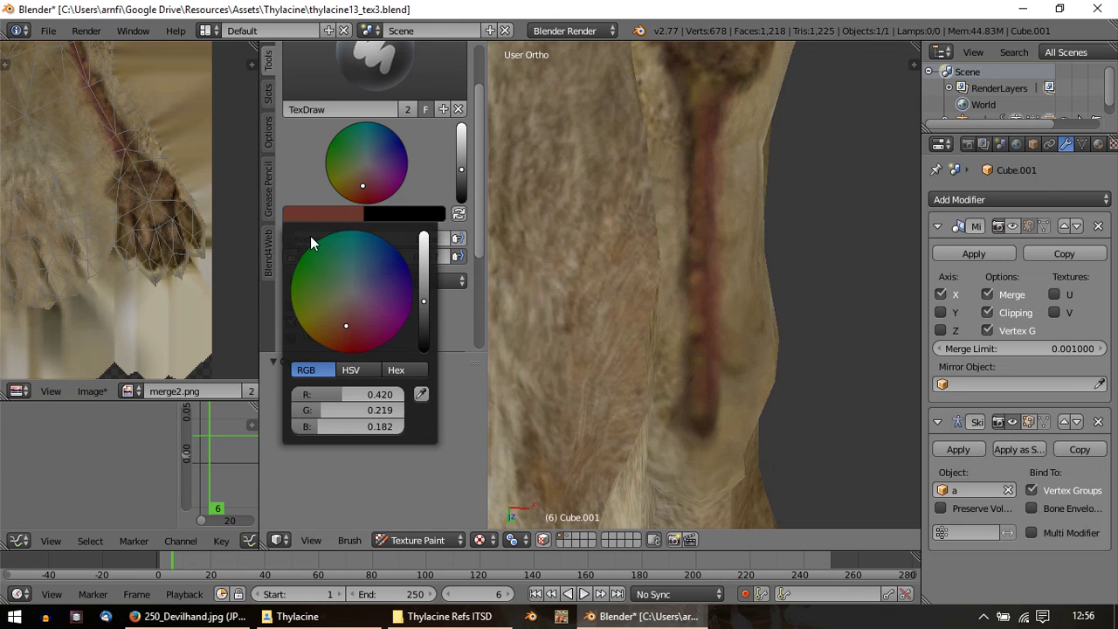
pyautogui.click(324, 315)
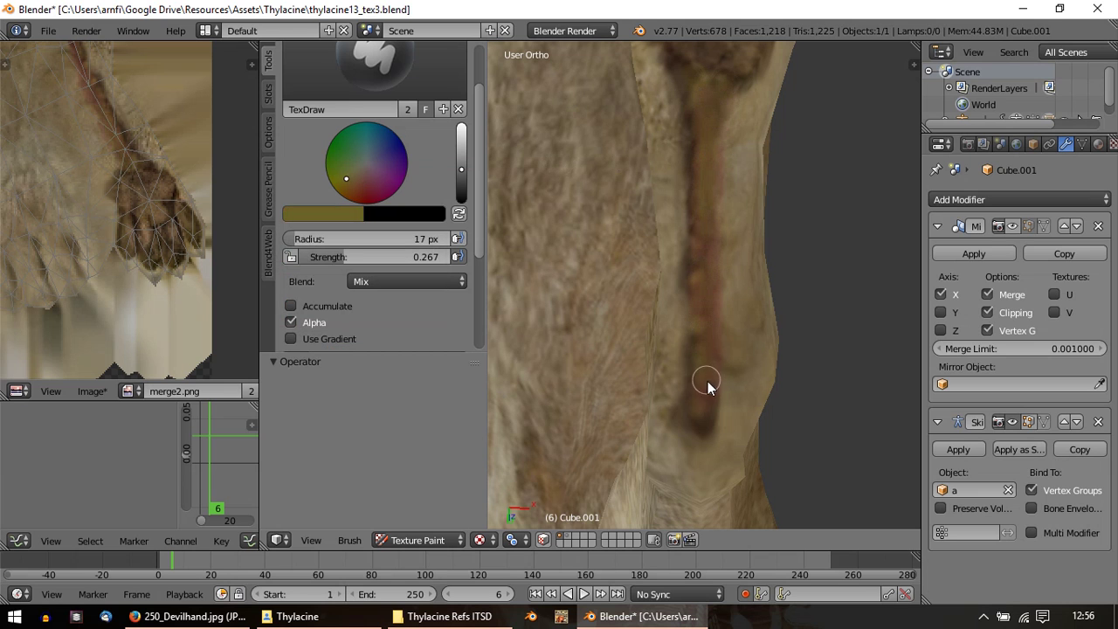
pyautogui.scroll(-1, 704, 245)
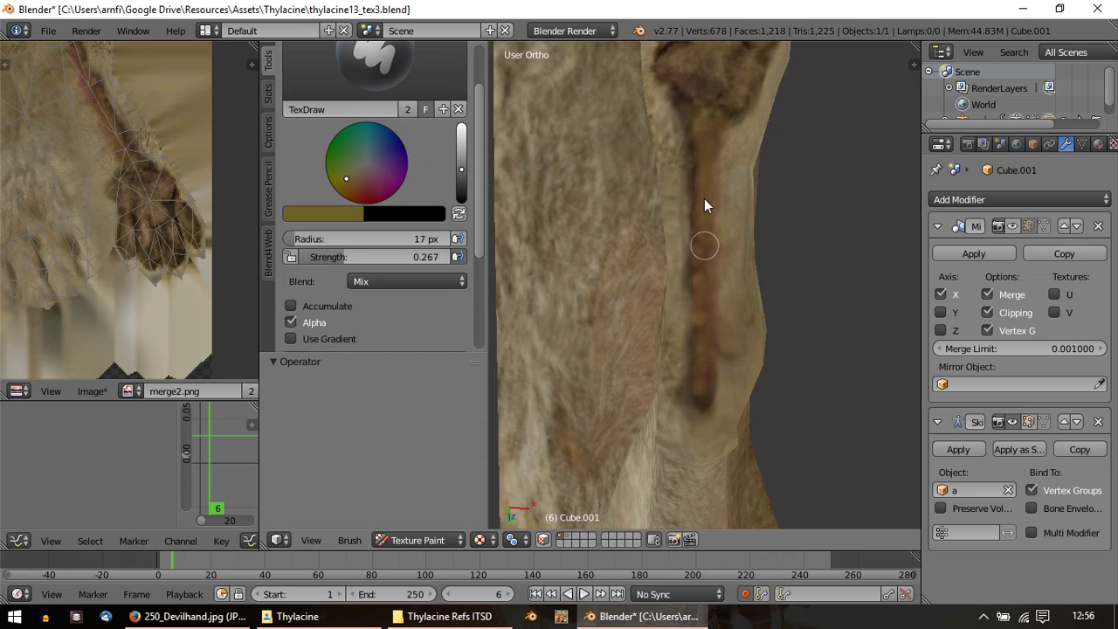
# Step: Set the brush to a very dark olive (R 0.120, G 0.110, B 0.045) and darken the outer edge of the streak
pyautogui.click(349, 213)
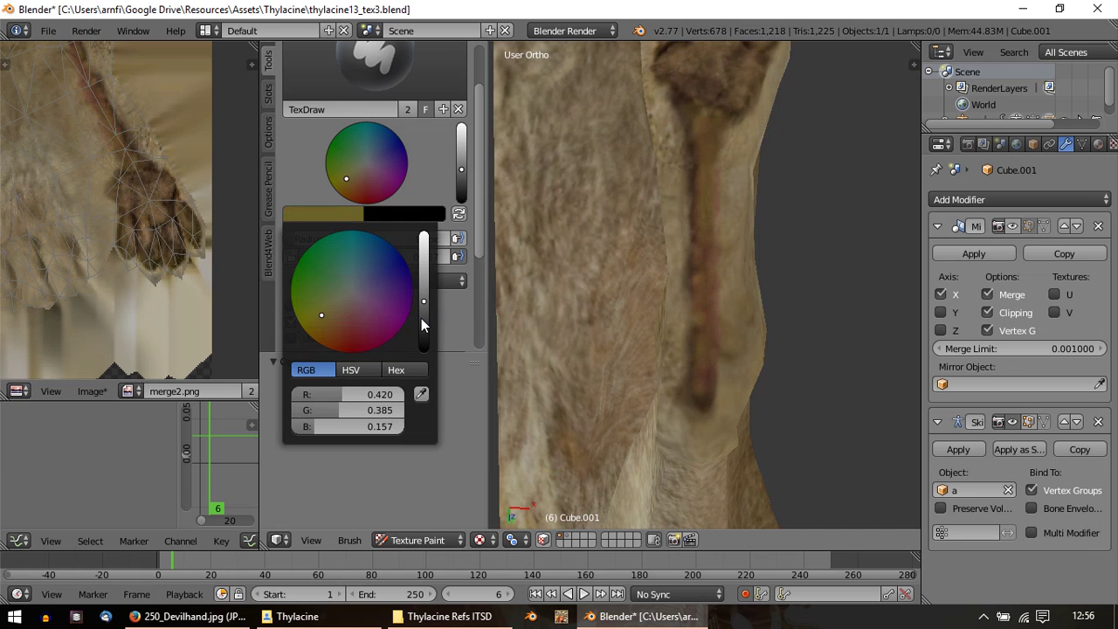
pyautogui.moveTo(422, 319); pyautogui.dragTo(422, 337)
pyautogui.moveTo(720, 166); pyautogui.dragTo(740, 70, button='middle')
pyautogui.moveTo(742, 59); pyautogui.dragTo(726, 274)
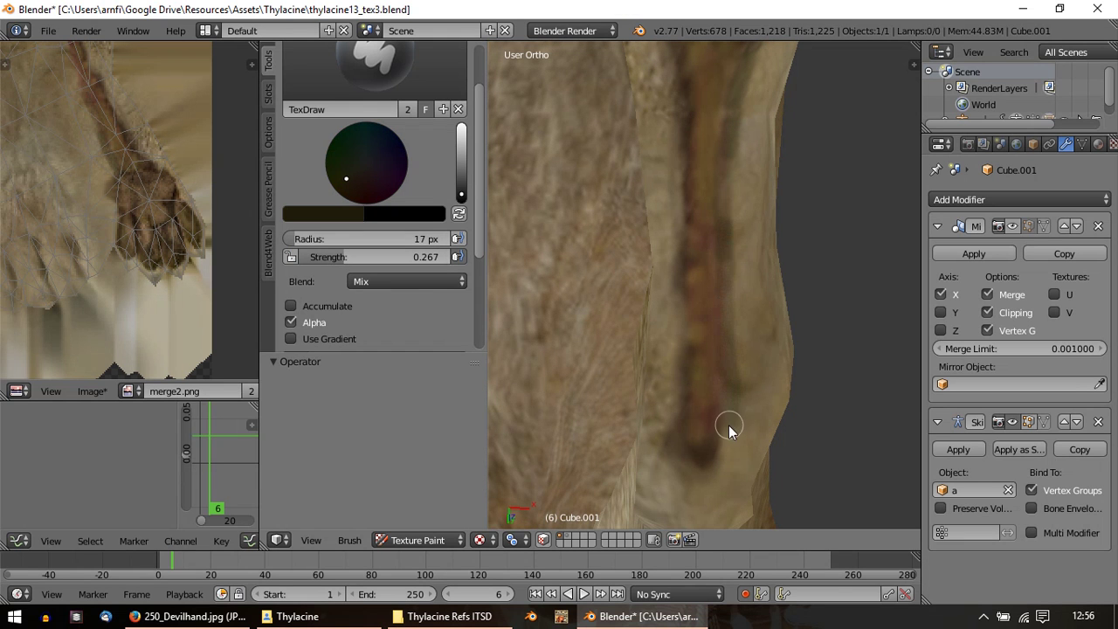
pyautogui.moveTo(728, 425); pyautogui.dragTo(603, 280, button='middle')
pyautogui.scroll(-5, 675, 322)
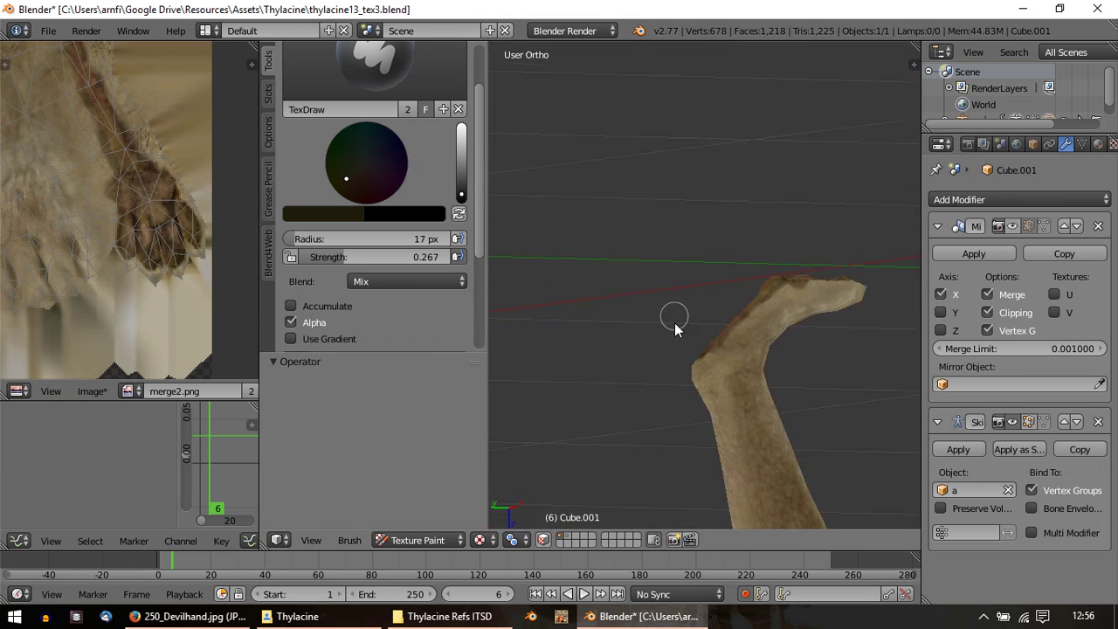
pyautogui.moveTo(674, 322); pyautogui.dragTo(626, 360, button='middle')
pyautogui.scroll(4, 616, 278)
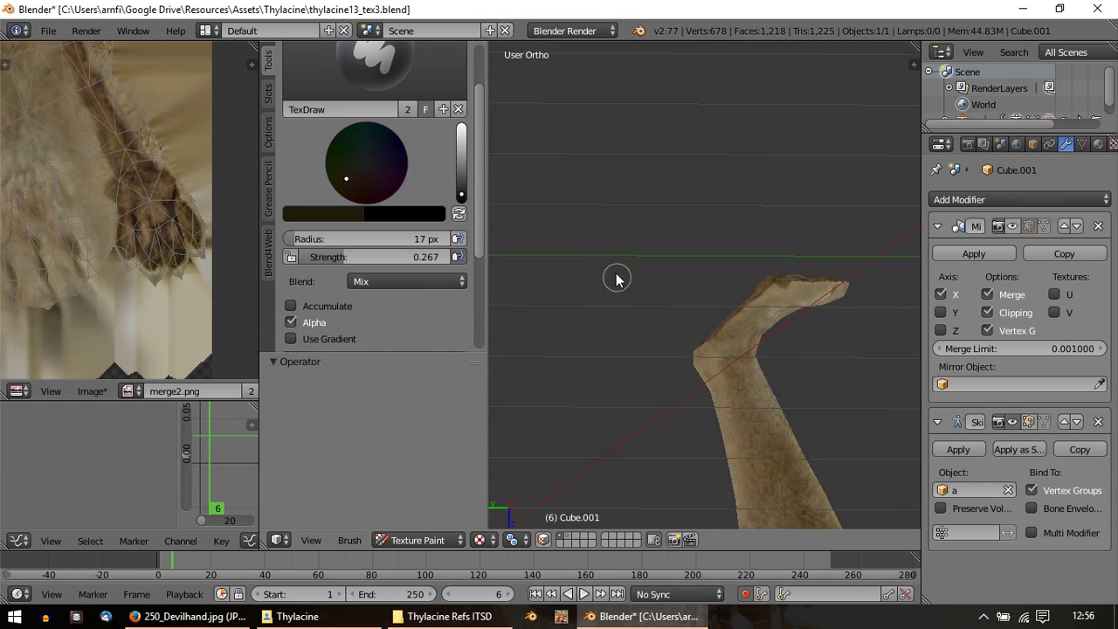
pyautogui.moveTo(616, 279); pyautogui.dragTo(692, 416, button='middle')
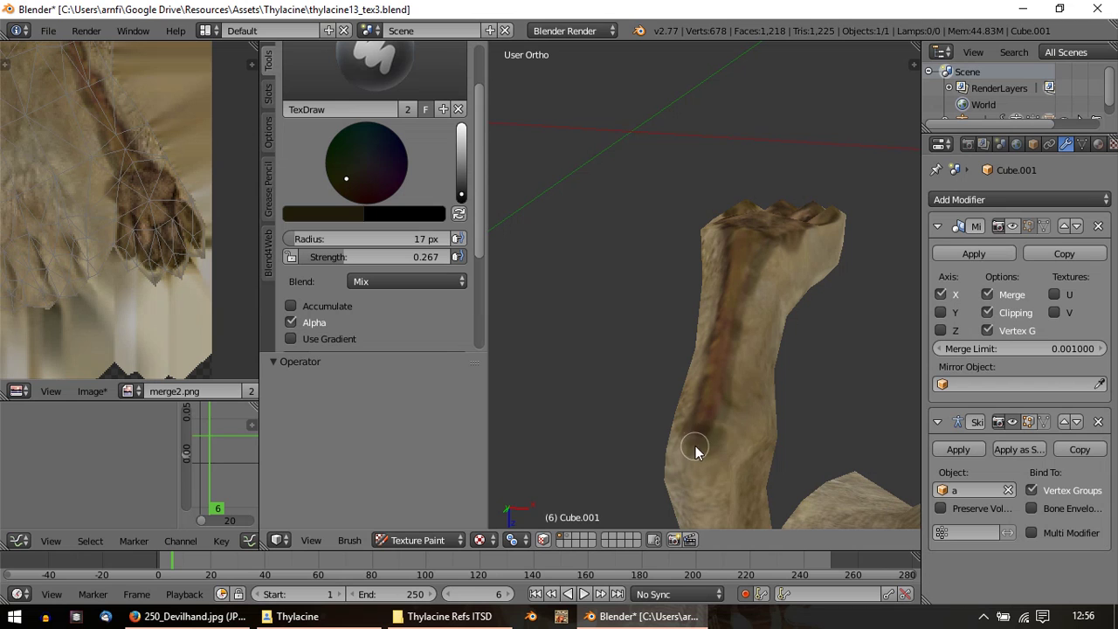
pyautogui.scroll(3, 736, 430)
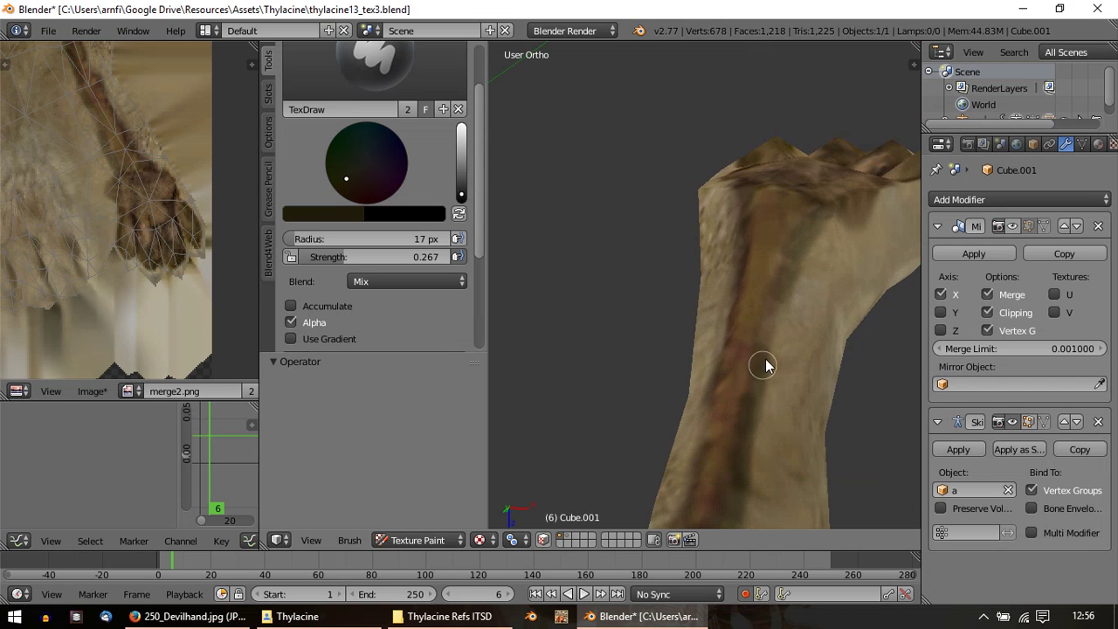
# Step: Set the brush strength to 0.307 and paint dark olive along both streak edges, the heel end and over the reddish centre
pyautogui.moveTo(343, 254); pyautogui.dragTo(349, 254)
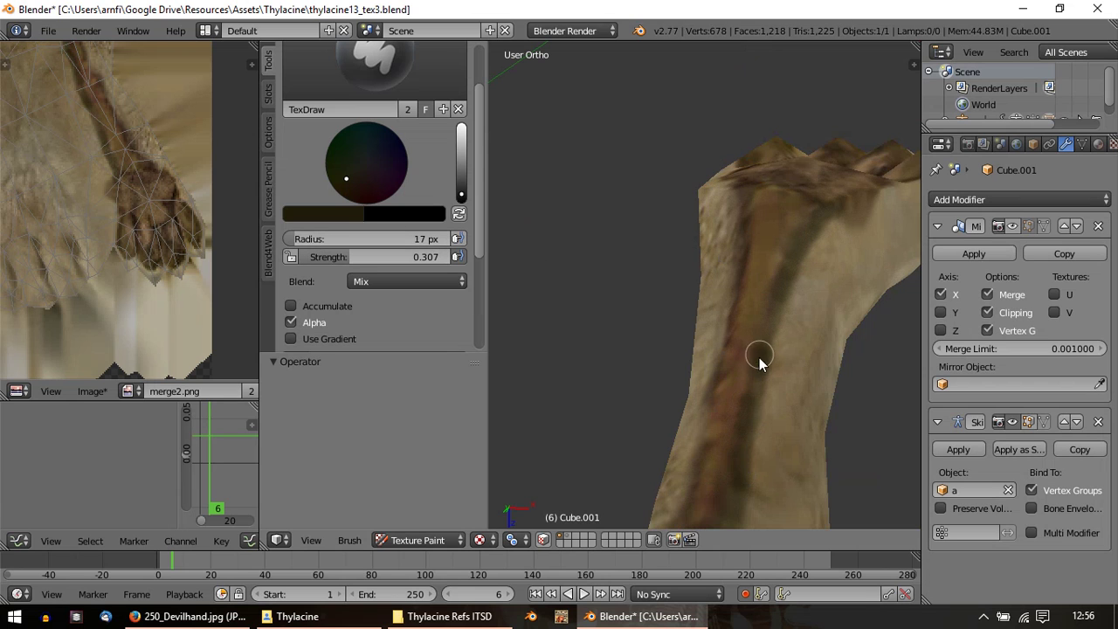
pyautogui.moveTo(759, 357); pyautogui.dragTo(734, 217, button='middle')
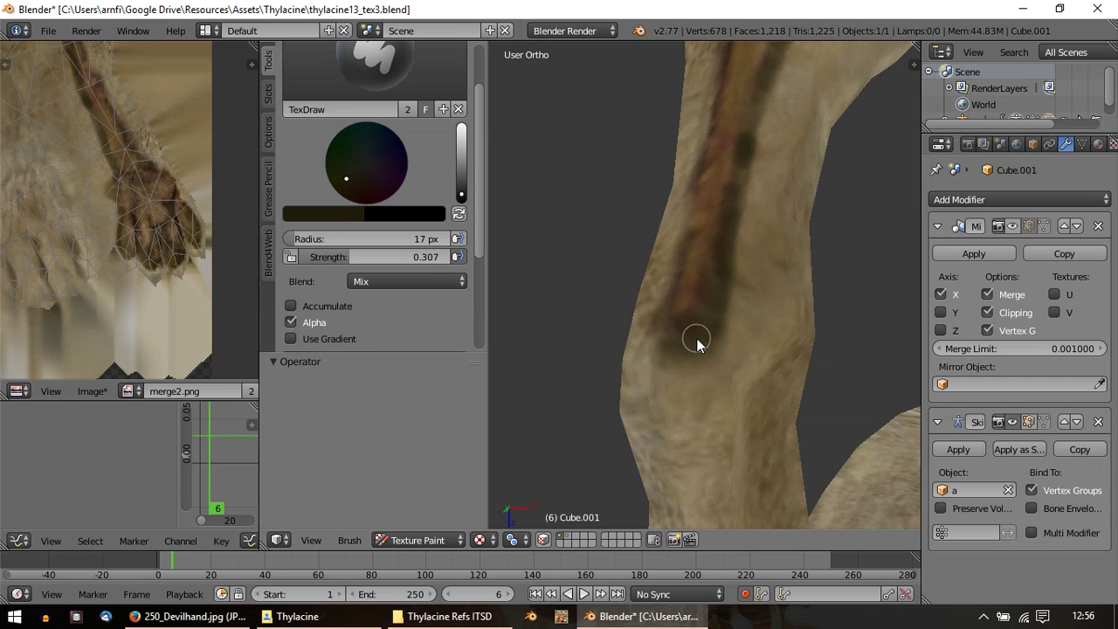
pyautogui.moveTo(678, 349)
pyautogui.mouseDown(button='middle')
pyautogui.moveTo(722, 326)
pyautogui.moveTo(661, 350)
pyautogui.mouseUp(button='middle')
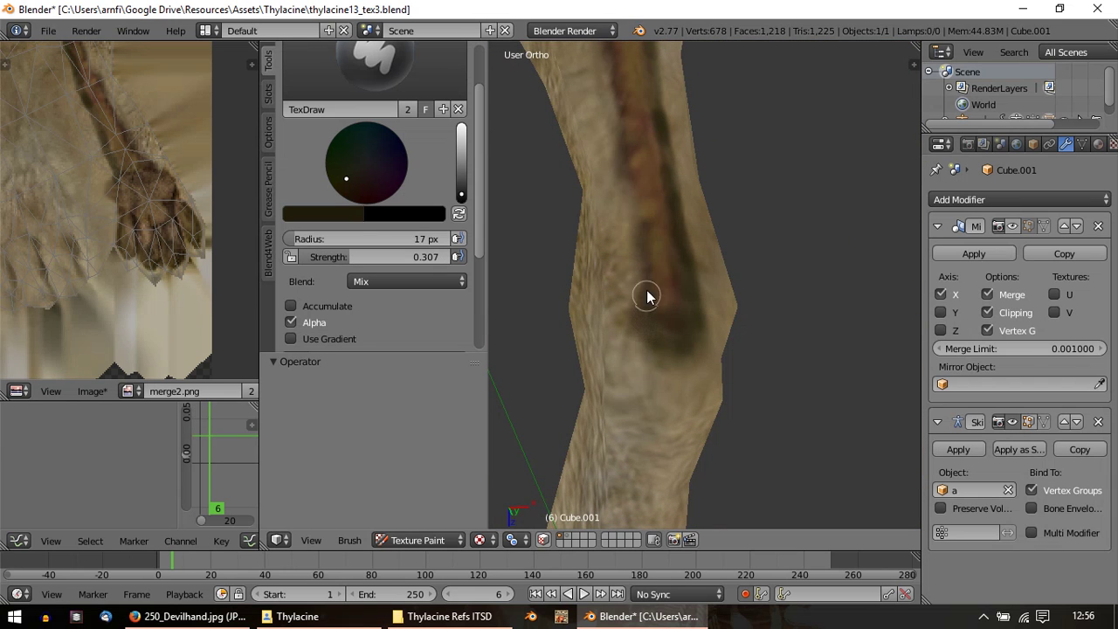
pyautogui.moveTo(629, 149); pyautogui.dragTo(647, 379, button='middle')
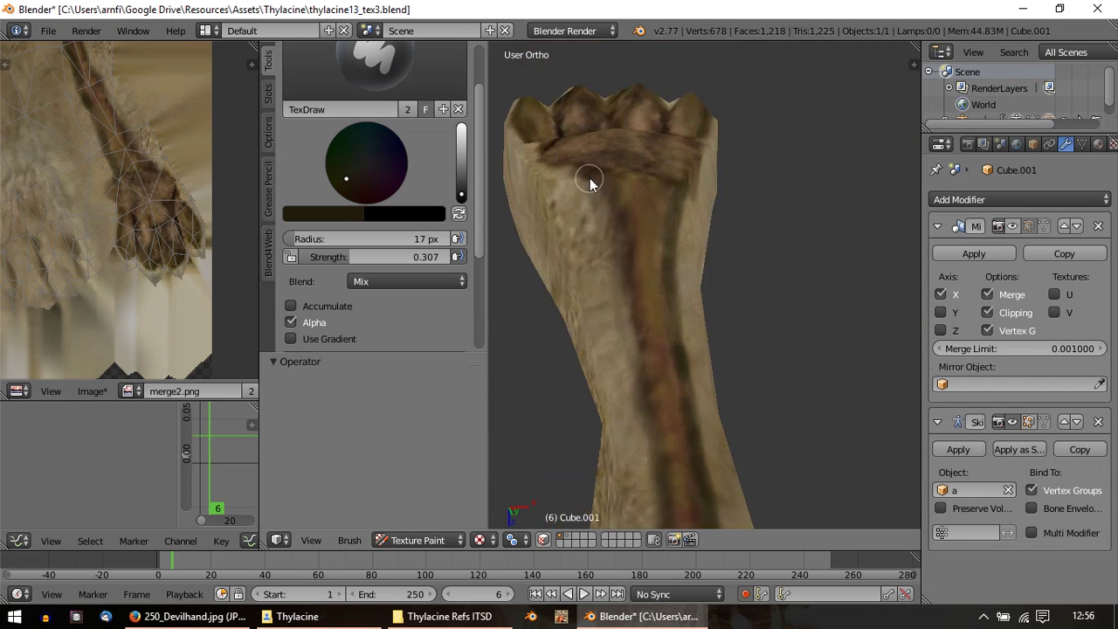
pyautogui.moveTo(590, 181)
pyautogui.mouseDown()
pyautogui.moveTo(619, 219)
pyautogui.moveTo(633, 307)
pyautogui.mouseUp()
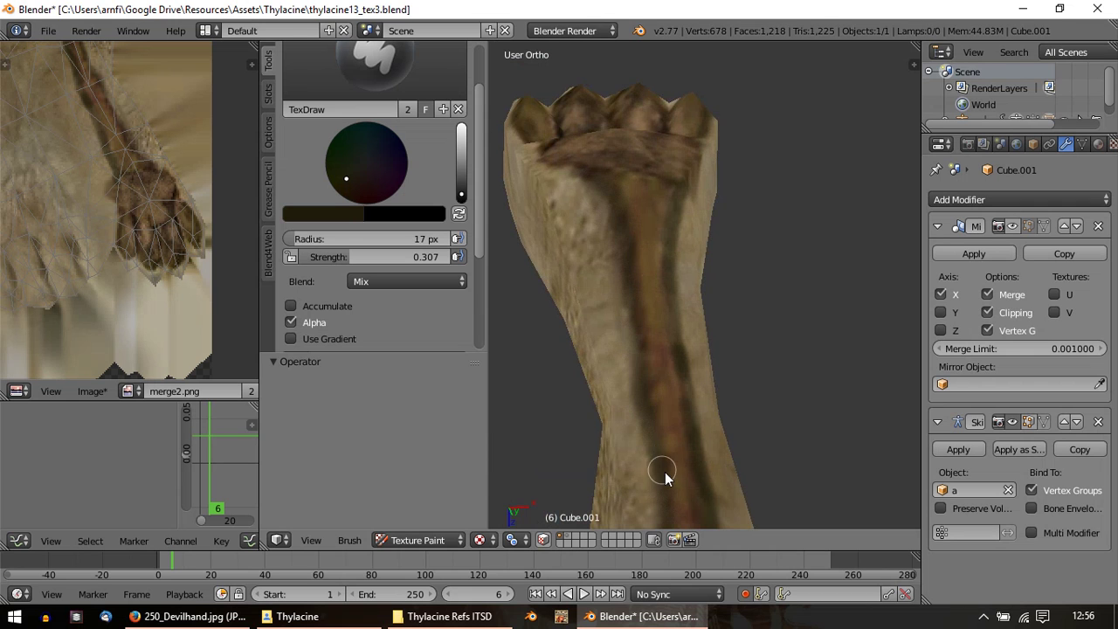
pyautogui.moveTo(665, 471)
pyautogui.mouseDown(button='middle')
pyautogui.moveTo(641, 394)
pyautogui.moveTo(673, 117)
pyautogui.moveTo(698, 188)
pyautogui.mouseUp(button='middle')
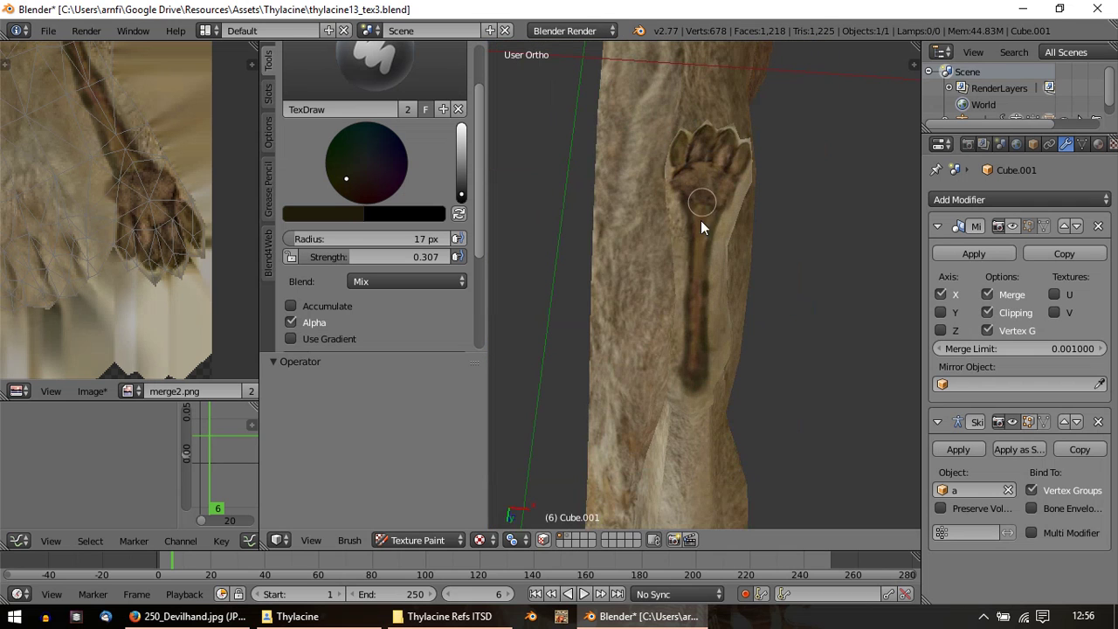
pyautogui.moveTo(701, 223); pyautogui.dragTo(698, 312)
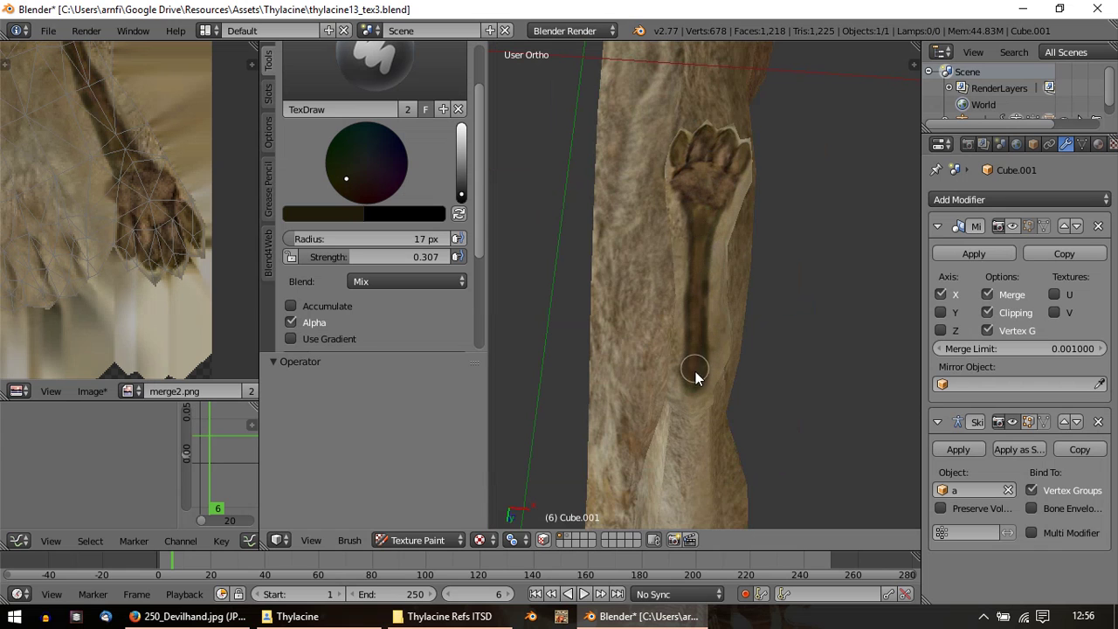
# Step: Sample a light brown from the hind paw's toe area and paint mottled highlights down the streak's centre to the heel
pyautogui.moveTo(695, 374); pyautogui.dragTo(339, 283, button='middle')
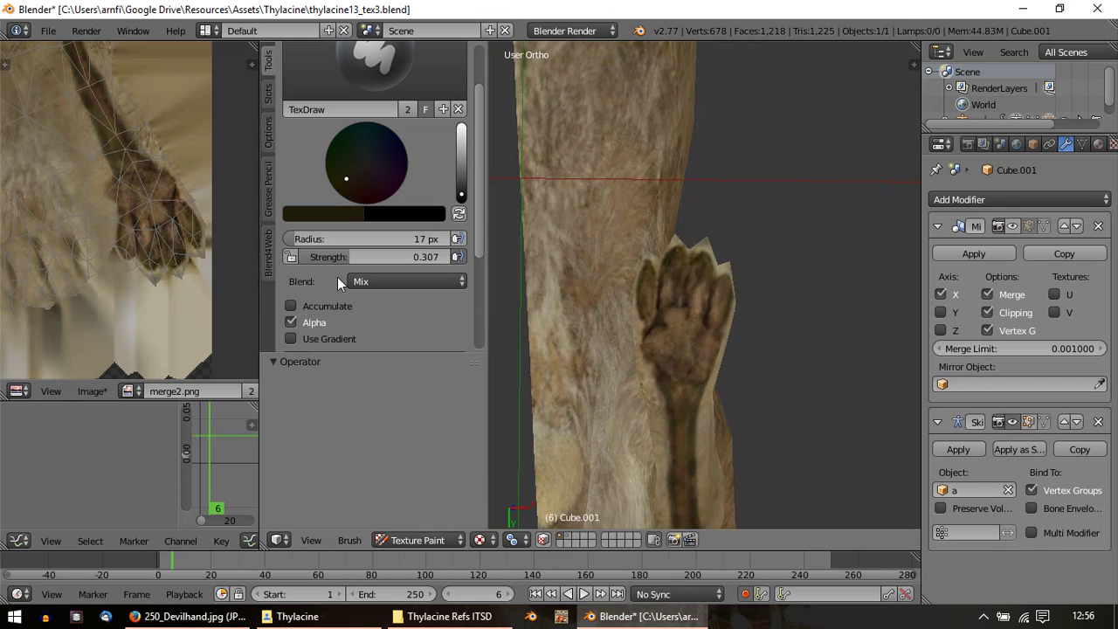
pyautogui.click(322, 214)
pyautogui.click(422, 394)
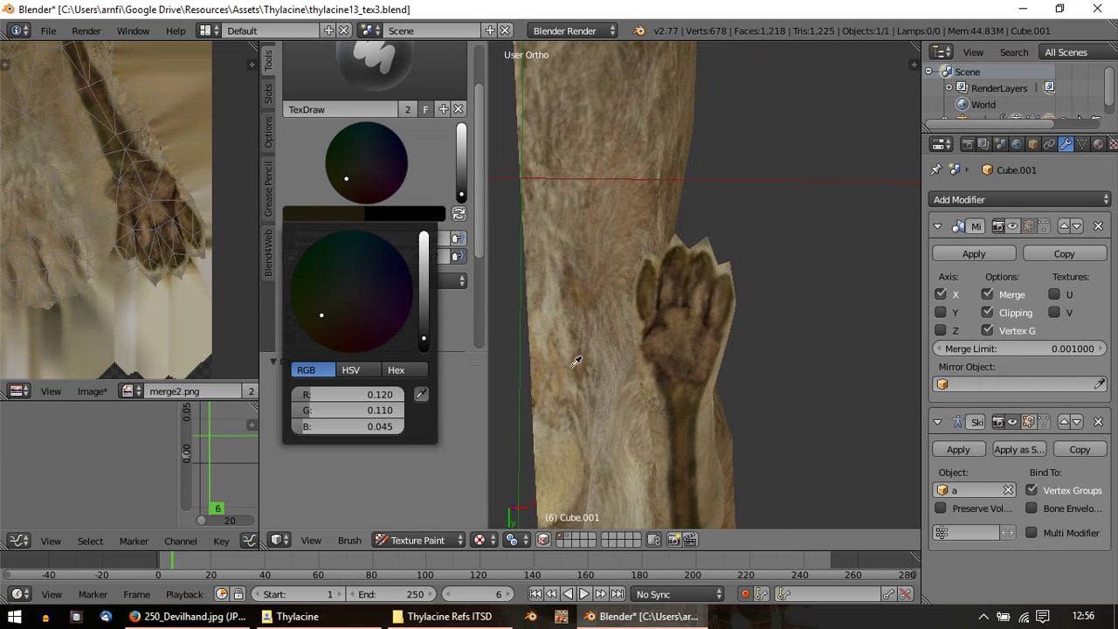
pyautogui.click(703, 292)
pyautogui.moveTo(703, 293); pyautogui.dragTo(681, 180, button='middle')
pyautogui.scroll(3, 687, 170)
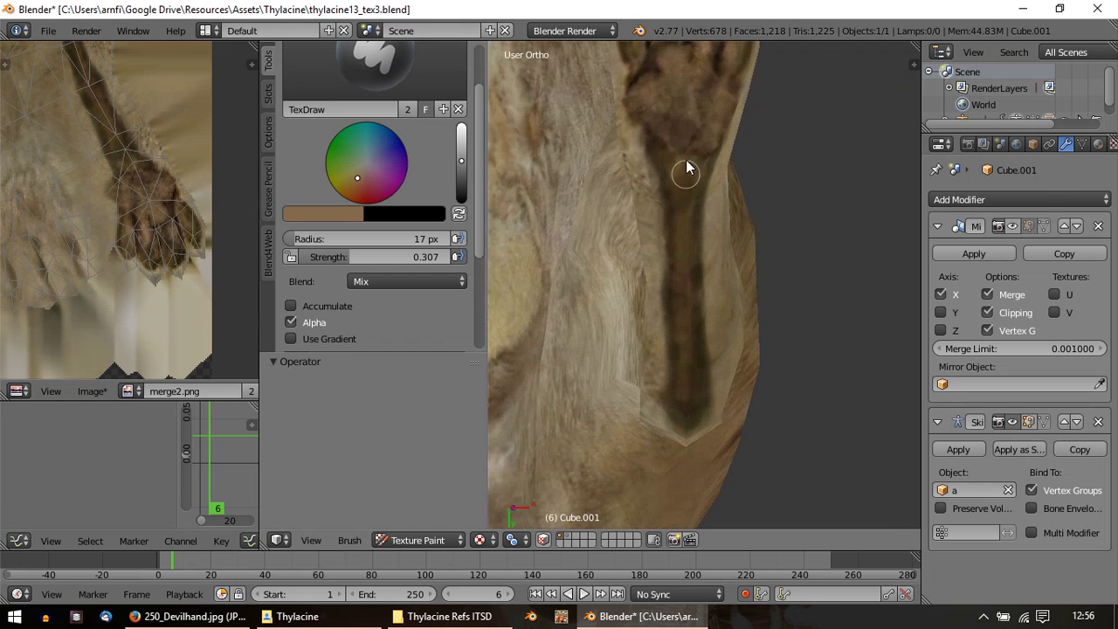
pyautogui.moveTo(696, 180)
pyautogui.mouseDown()
pyautogui.moveTo(694, 209)
pyautogui.moveTo(678, 212)
pyautogui.mouseUp()
pyautogui.moveTo(681, 259)
pyautogui.mouseDown()
pyautogui.moveTo(694, 303)
pyautogui.moveTo(694, 288)
pyautogui.moveTo(673, 340)
pyautogui.moveTo(681, 347)
pyautogui.moveTo(674, 306)
pyautogui.moveTo(686, 307)
pyautogui.mouseUp()
pyautogui.moveTo(693, 351); pyautogui.dragTo(690, 179, button='middle')
pyautogui.moveTo(693, 484)
pyautogui.mouseDown()
pyautogui.moveTo(696, 474)
pyautogui.moveTo(692, 497)
pyautogui.mouseUp()
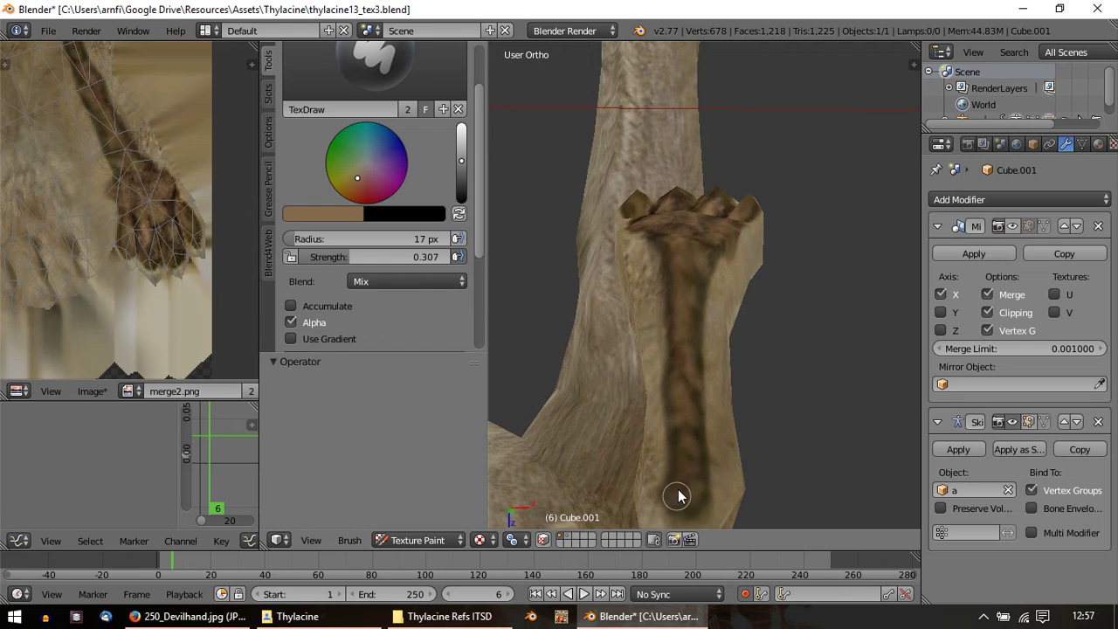
# Step: Inspect the painted hind paw streak from several angles and compare it with the front paw's underside
pyautogui.moveTo(697, 365); pyautogui.dragTo(716, 332, button='middle')
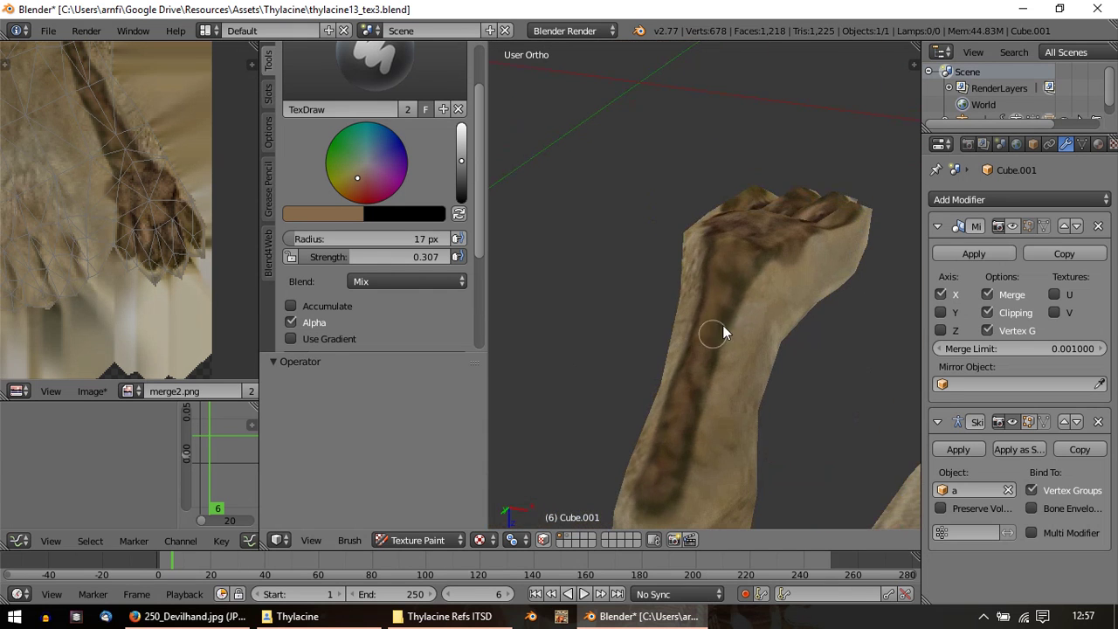
pyautogui.moveTo(757, 254); pyautogui.dragTo(689, 190, button='middle')
pyautogui.scroll(6, 666, 282)
pyautogui.moveTo(739, 252); pyautogui.dragTo(804, 221, button='middle')
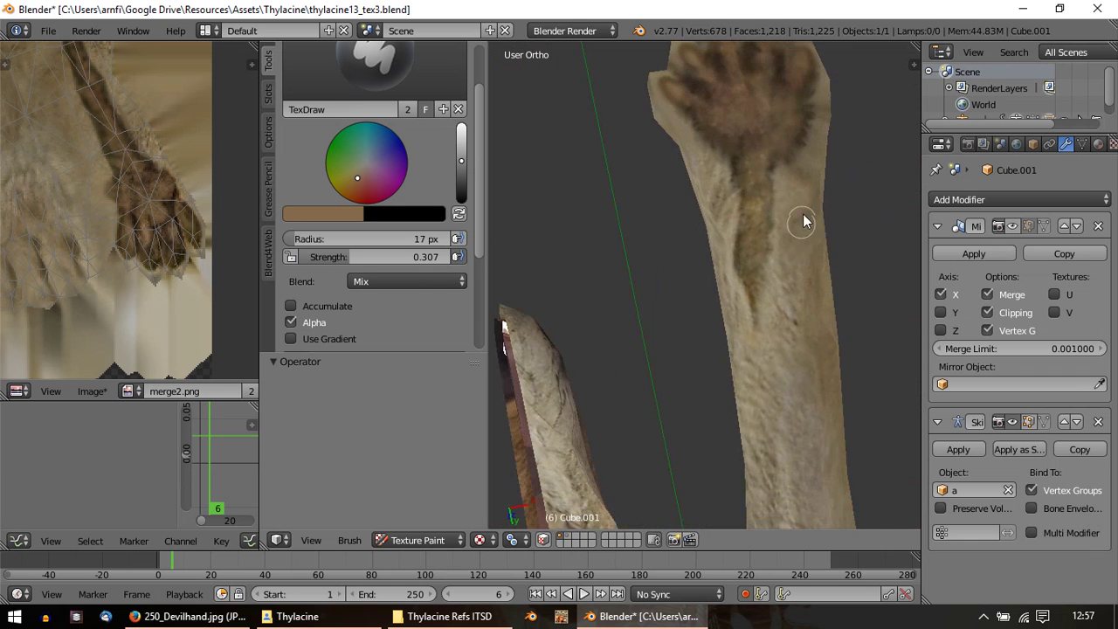
pyautogui.moveTo(763, 151); pyautogui.dragTo(658, 144, button='middle')
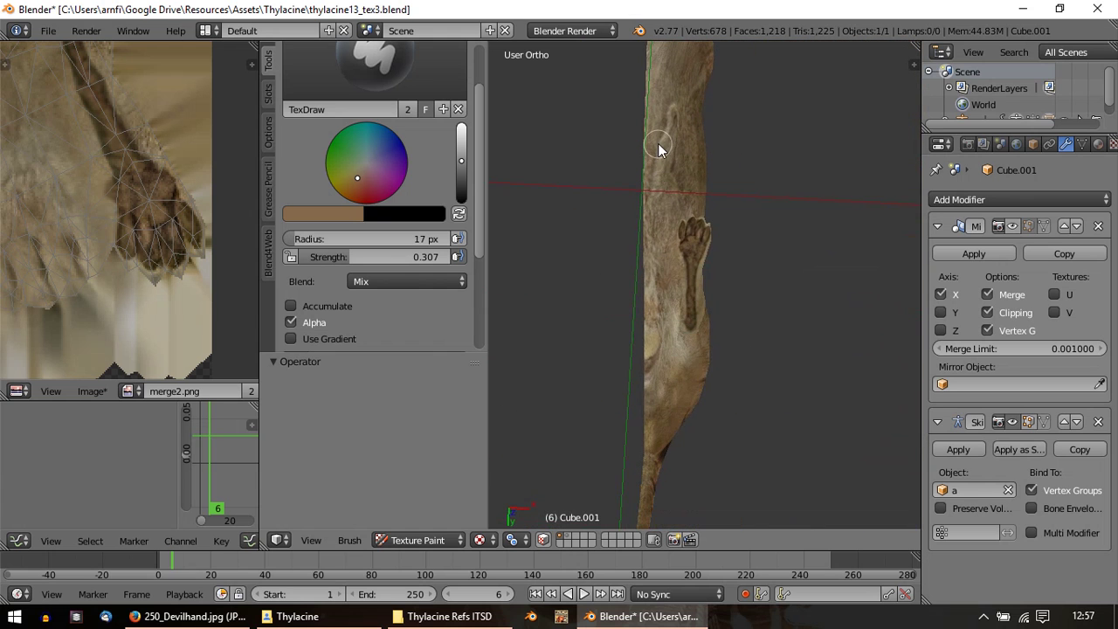
pyautogui.moveTo(711, 174); pyautogui.dragTo(661, 77, button='middle')
pyautogui.scroll(4, 655, 279)
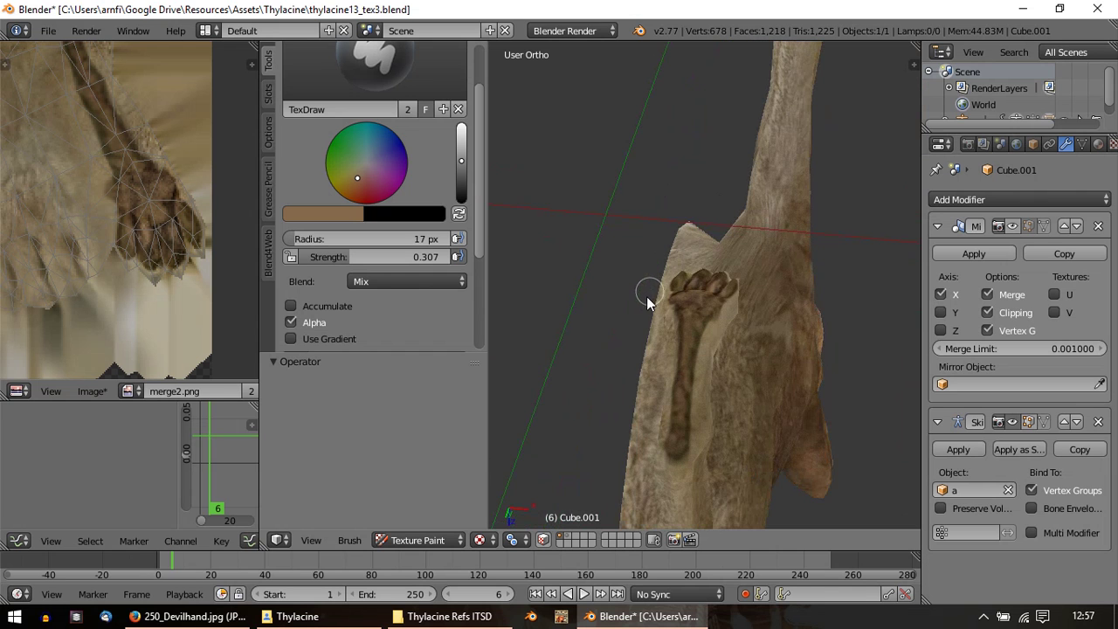
pyautogui.scroll(2, 650, 304)
# Step: Switch to the Smear brush and pull fur-like tufts across the outer edge of the streak midway along the foot
pyautogui.keyDown('shift'); pyautogui.moveTo(669, 327); pyautogui.dragTo(642, 87, button='middle'); pyautogui.keyUp('shift')
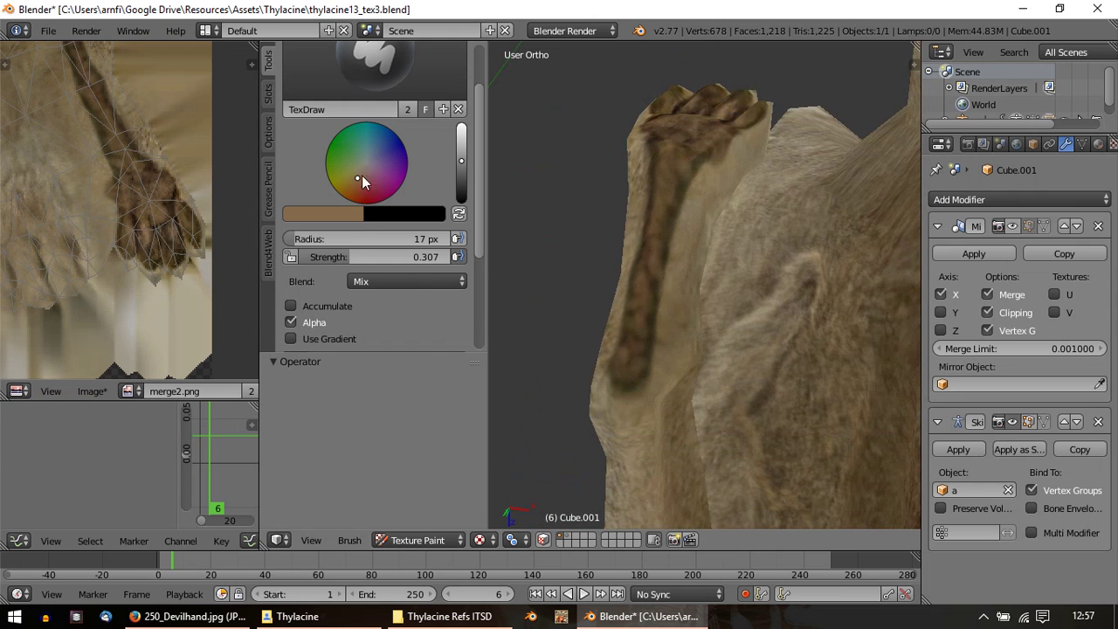
pyautogui.click(350, 82)
pyautogui.click(517, 138)
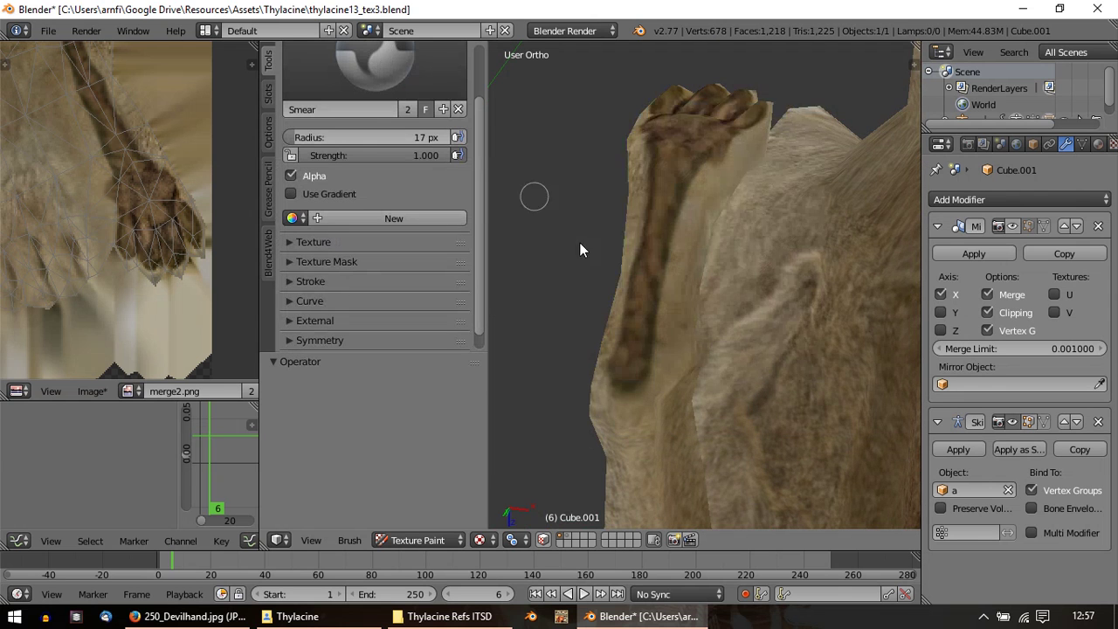
pyautogui.scroll(3, 616, 249)
pyautogui.keyDown('shift'); pyautogui.moveTo(622, 252); pyautogui.dragTo(645, 288, button='middle'); pyautogui.keyUp('shift')
pyautogui.scroll(2, 621, 279)
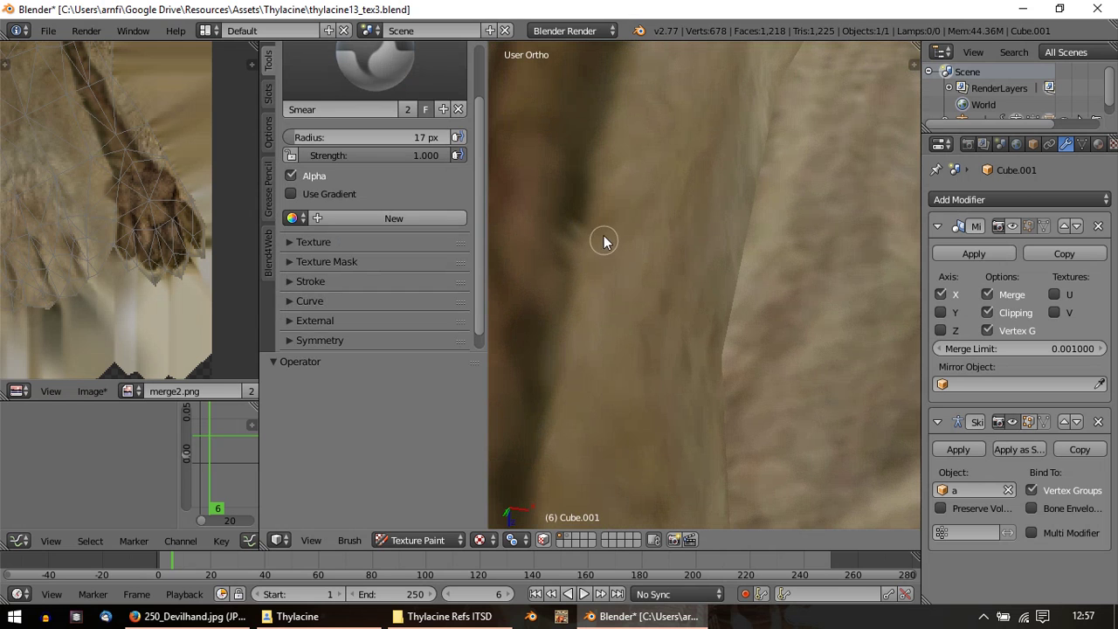
pyautogui.scroll(-4, 684, 348)
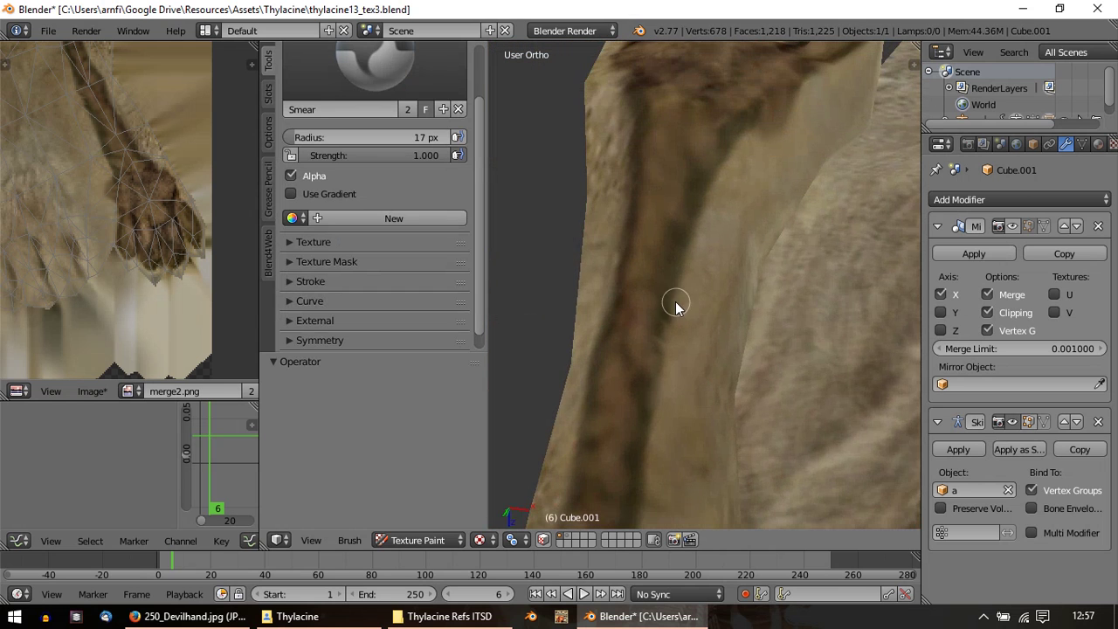
pyautogui.scroll(2, 665, 295)
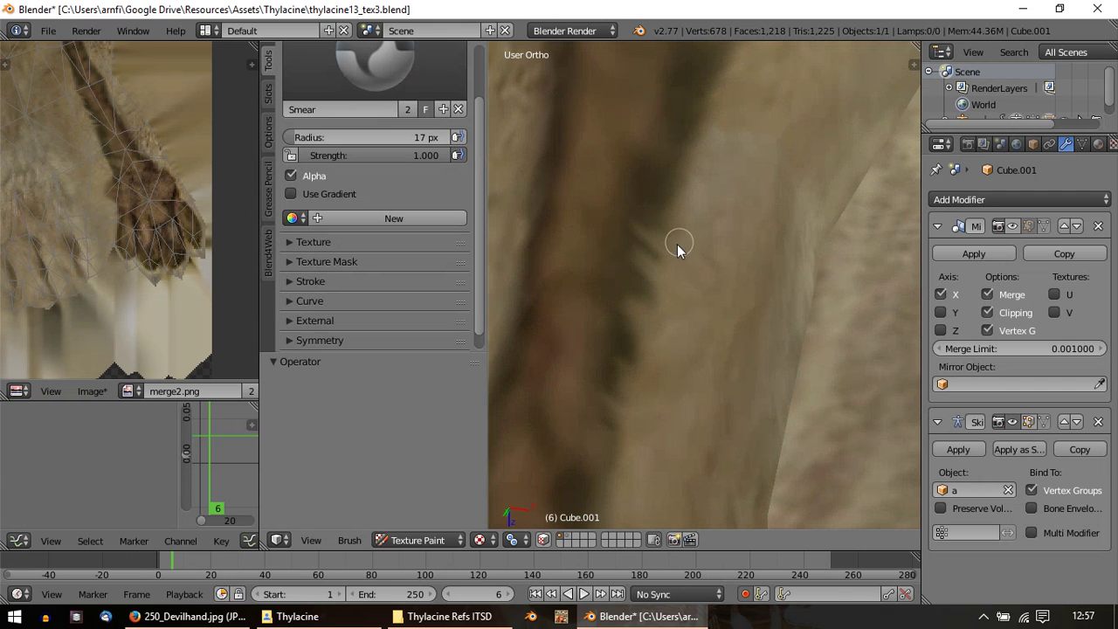
pyautogui.moveTo(676, 242)
pyautogui.mouseDown()
pyautogui.moveTo(652, 200)
pyautogui.moveTo(657, 214)
pyautogui.mouseUp()
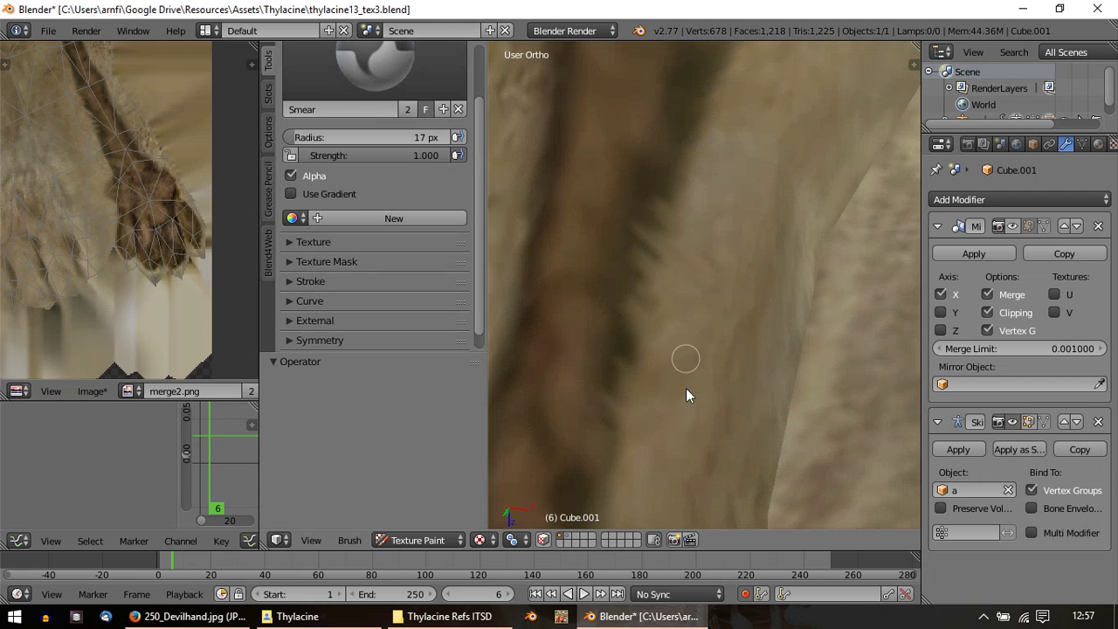
# Step: Smear more fur tufts along the streak's outer edge up to where it meets the main pad
pyautogui.scroll(-8, 686, 214)
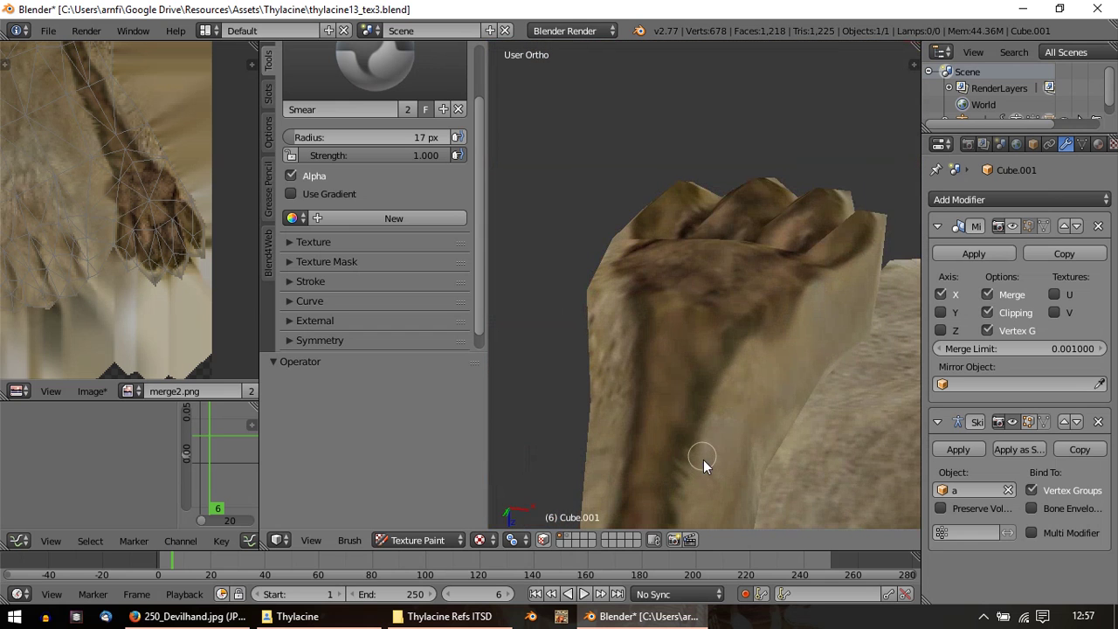
pyautogui.scroll(6, 692, 445)
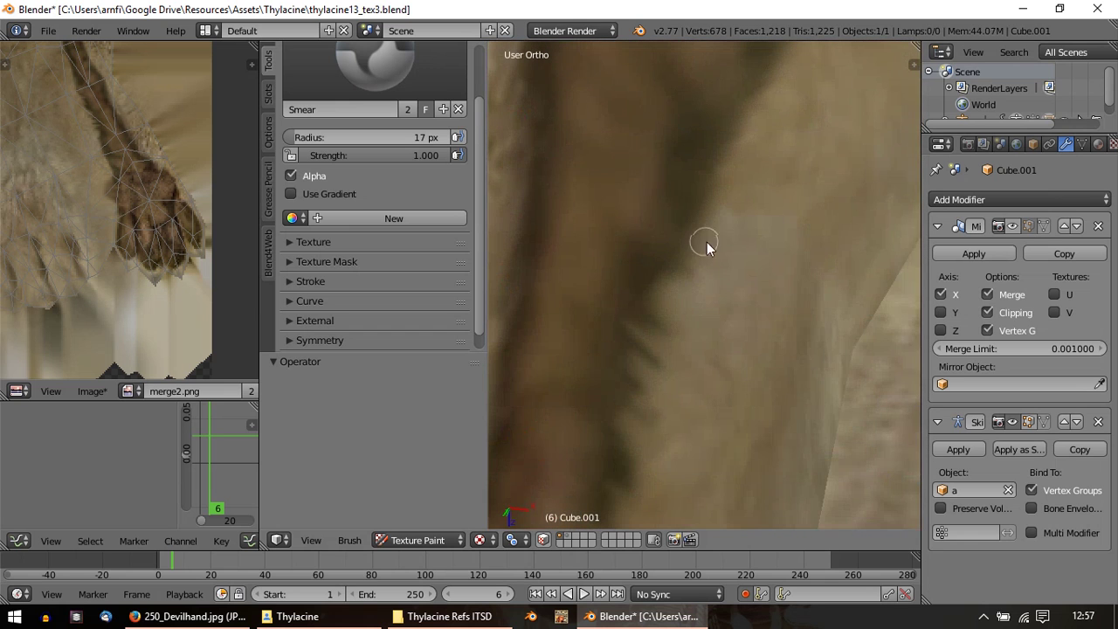
pyautogui.moveTo(710, 225); pyautogui.dragTo(699, 187)
pyautogui.keyDown('shift'); pyautogui.moveTo(683, 197); pyautogui.dragTo(702, 329, button='middle'); pyautogui.keyUp('shift')
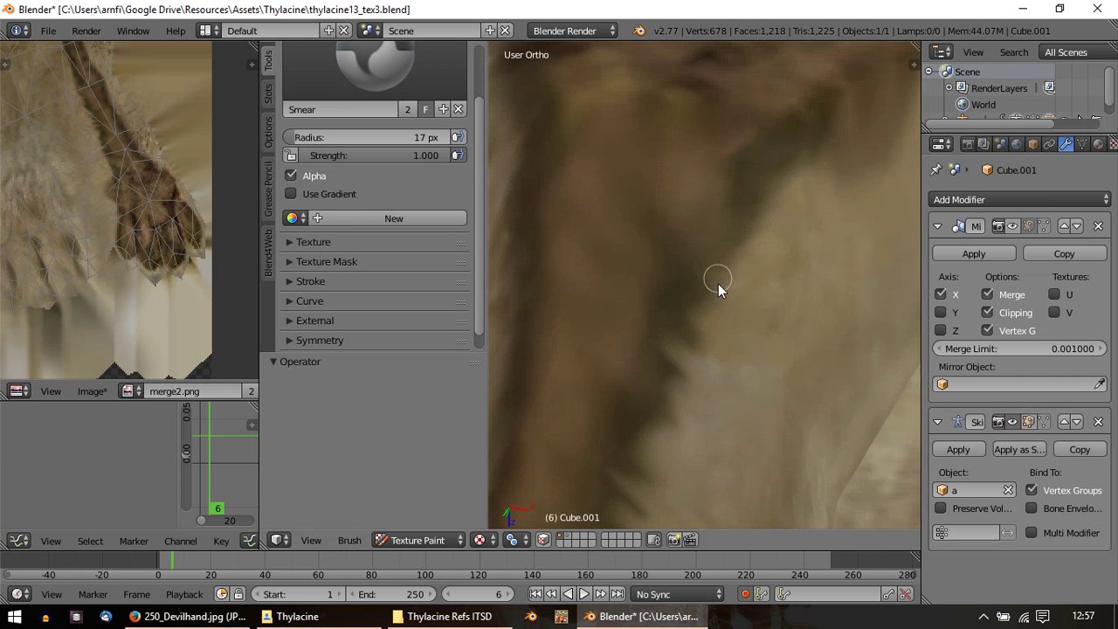
pyautogui.scroll(-3, 719, 285)
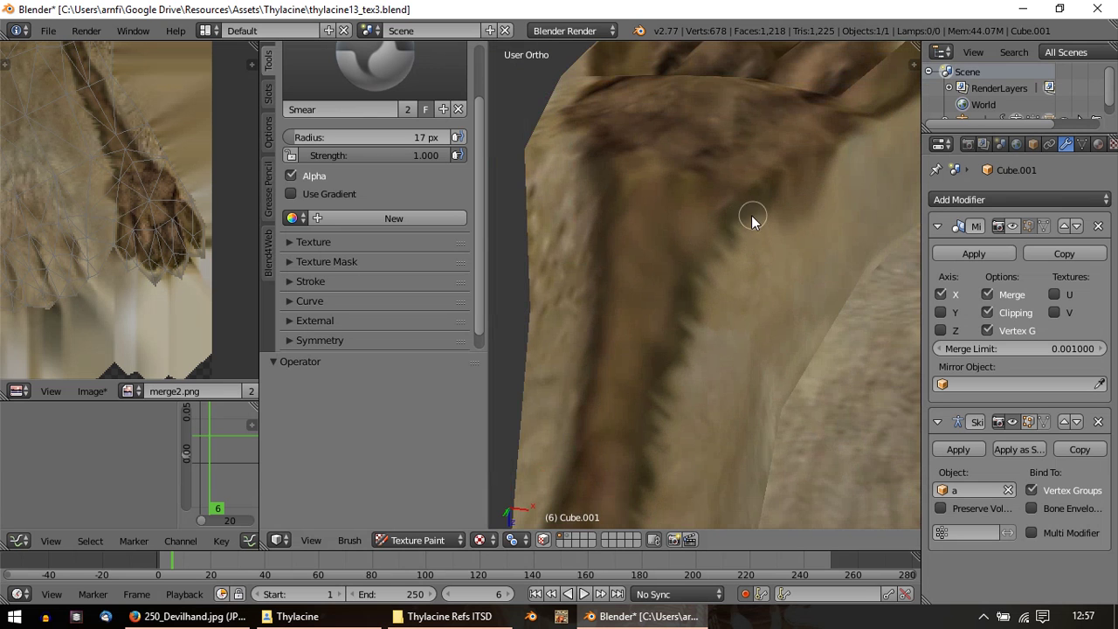
# Step: Smear fur-like tufts across the outer edge of the hind foot's dark streak, continuing from mid-foot towards the heel
pyautogui.scroll(-6, 751, 215)
pyautogui.moveTo(634, 274); pyautogui.dragTo(611, 191, button='middle')
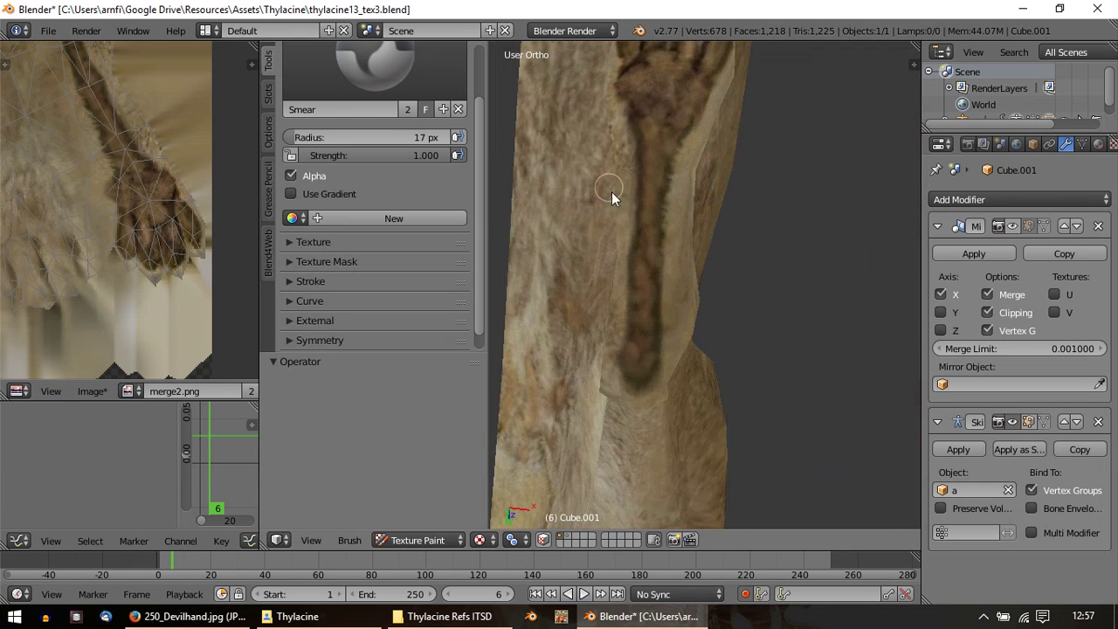
pyautogui.keyDown('shift'); pyautogui.moveTo(622, 242); pyautogui.dragTo(709, 173, button='middle'); pyautogui.keyUp('shift')
pyautogui.scroll(4, 650, 215)
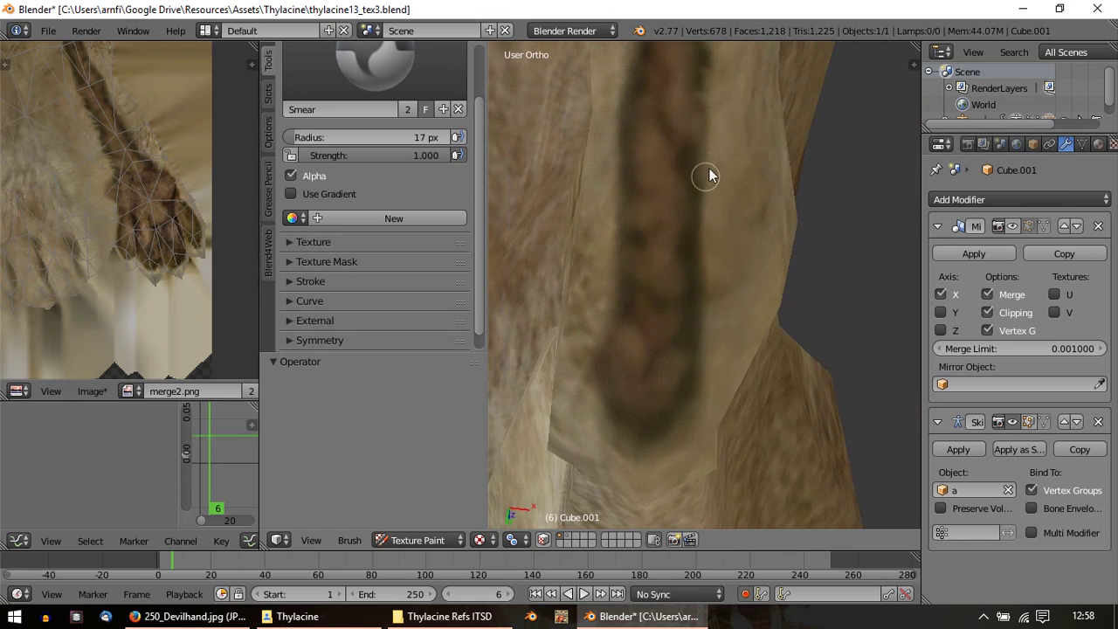
pyautogui.scroll(4, 699, 158)
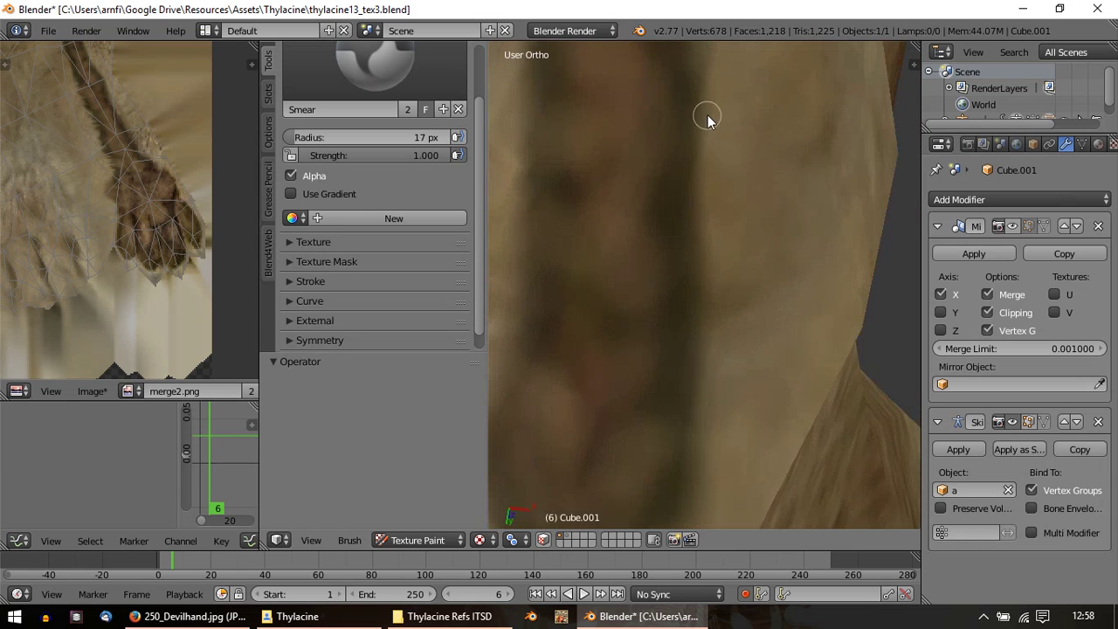
pyautogui.moveTo(708, 116); pyautogui.dragTo(704, 313, button='middle')
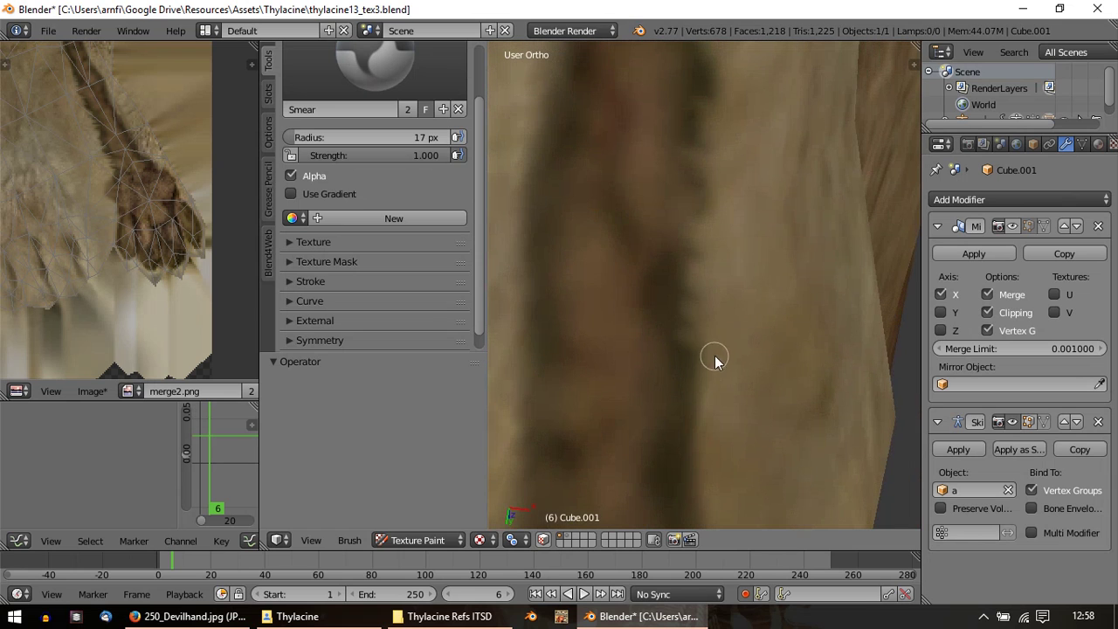
# Step: Smear fur tufts down the remaining outer edge of the streak and around its rounded end at the heel
pyautogui.moveTo(678, 385); pyautogui.dragTo(819, 402, button='middle')
pyautogui.scroll(-6, 762, 260)
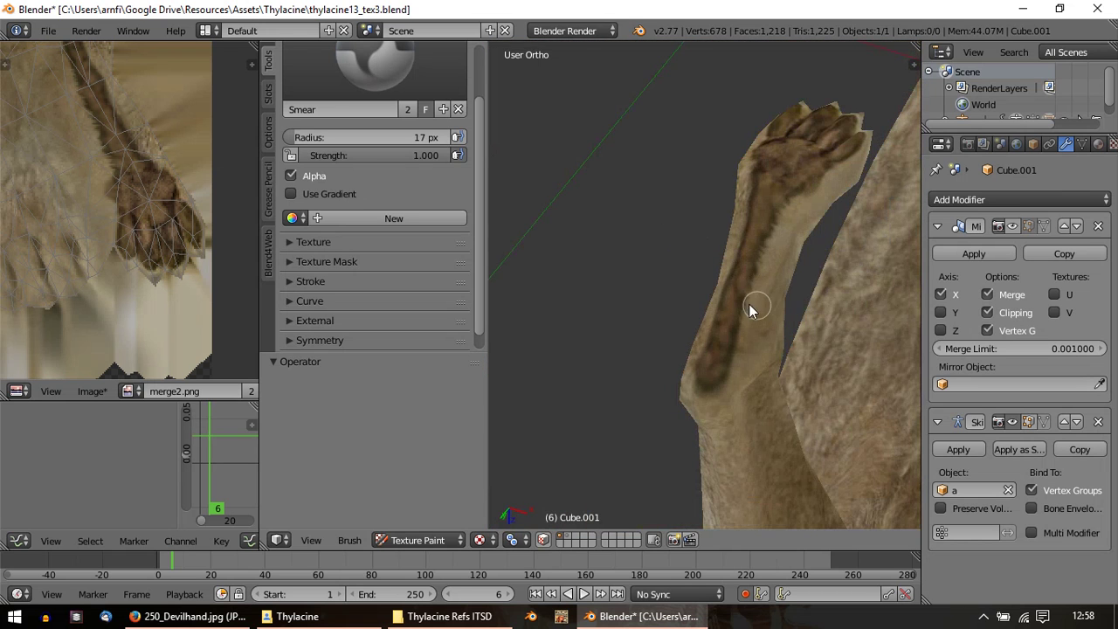
pyautogui.scroll(-1, 668, 223)
pyautogui.moveTo(668, 223); pyautogui.dragTo(682, 349, button='middle')
pyautogui.scroll(4, 646, 302)
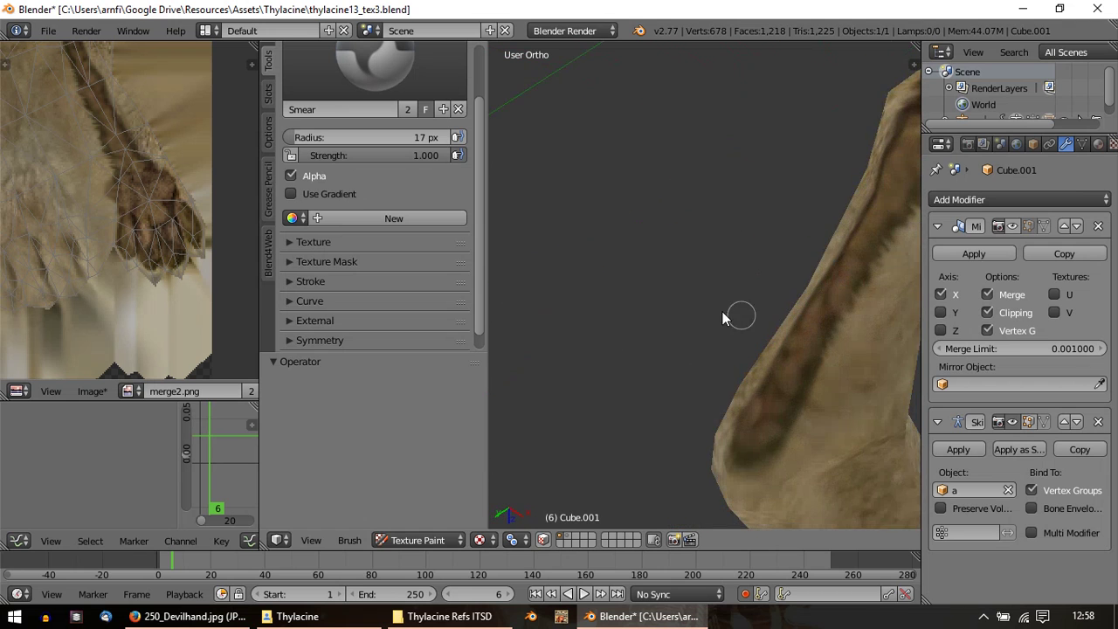
pyautogui.scroll(4, 708, 402)
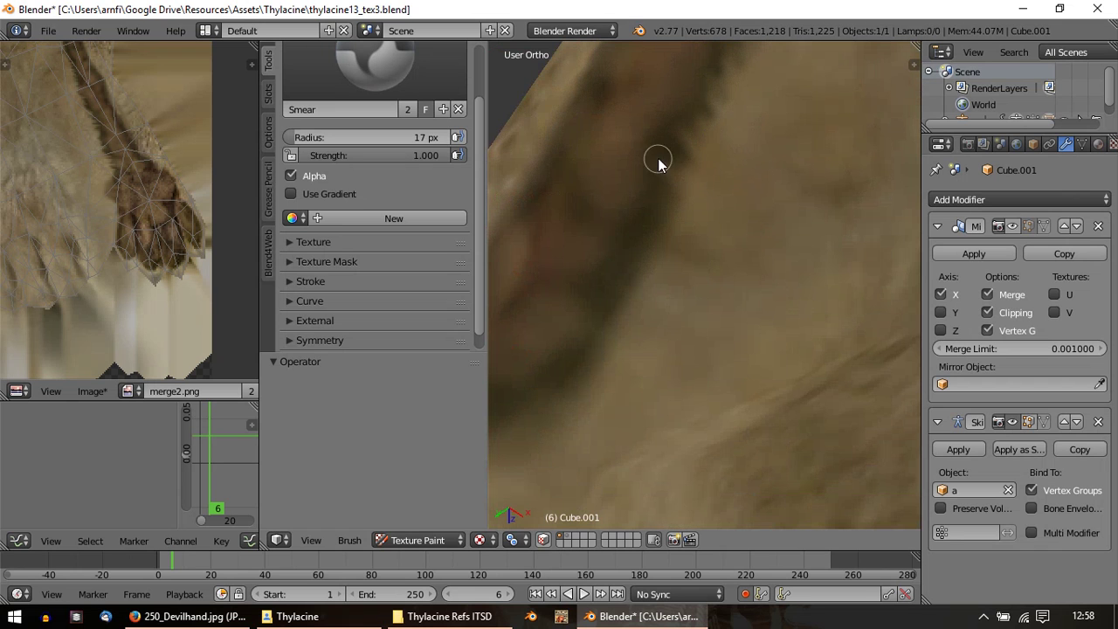
pyautogui.scroll(-4, 686, 192)
pyautogui.scroll(2, 696, 272)
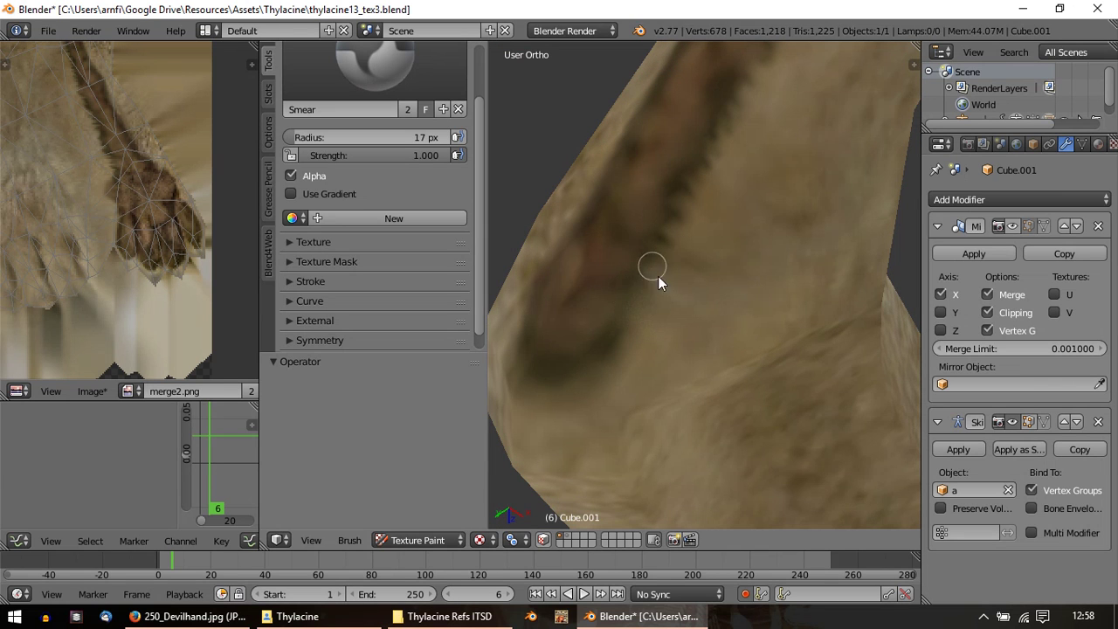
pyautogui.moveTo(619, 363)
pyautogui.mouseDown(button='middle')
pyautogui.moveTo(612, 335)
pyautogui.moveTo(623, 371)
pyautogui.mouseUp(button='middle')
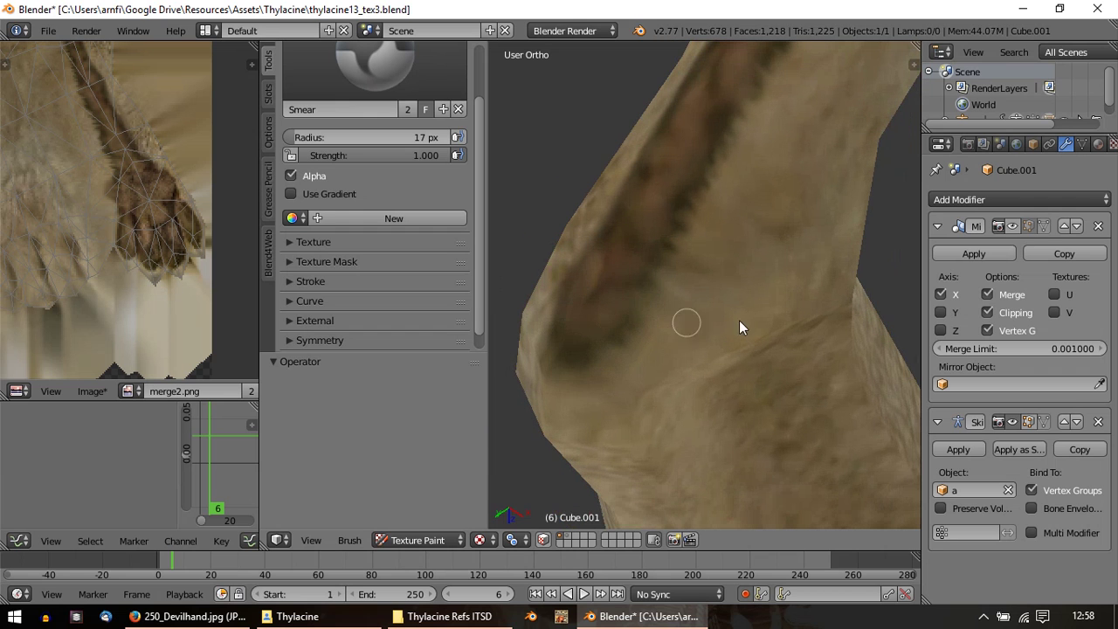
# Step: Smear small fur tufts along the opposite edge of the streak, starting at the heel end
pyautogui.moveTo(739, 327); pyautogui.dragTo(891, 339, button='middle')
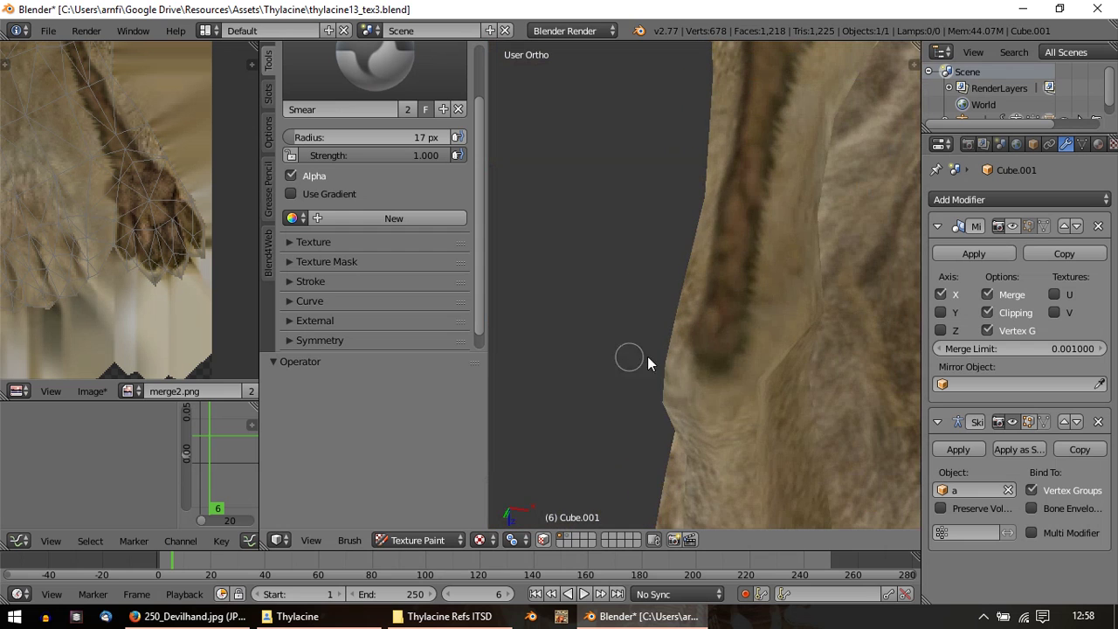
pyautogui.moveTo(725, 342); pyautogui.dragTo(749, 446, button='middle')
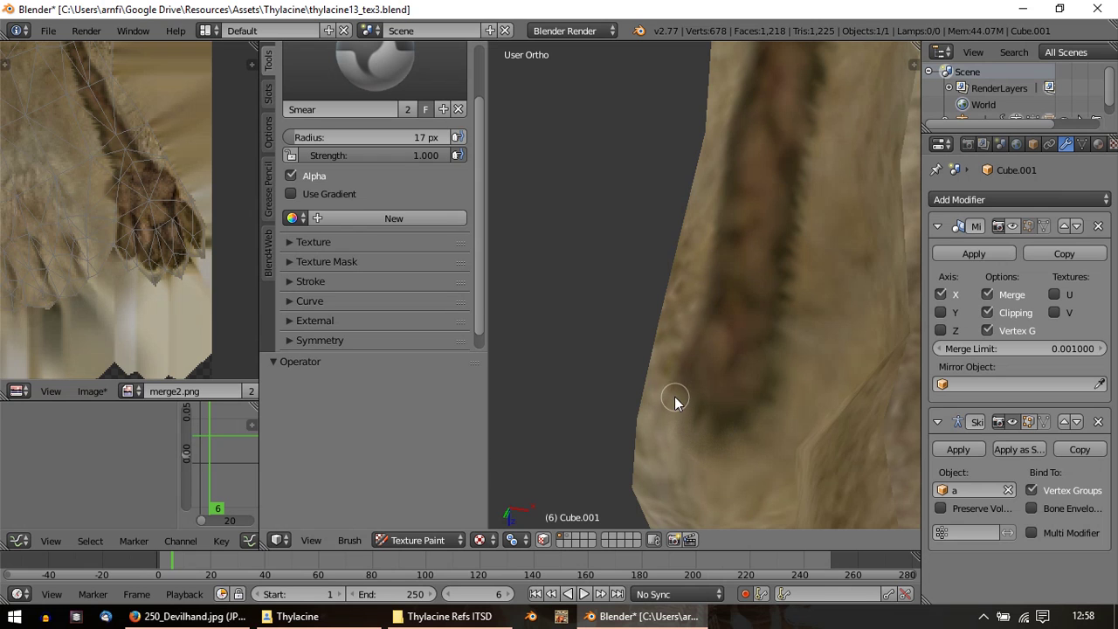
pyautogui.scroll(3, 679, 427)
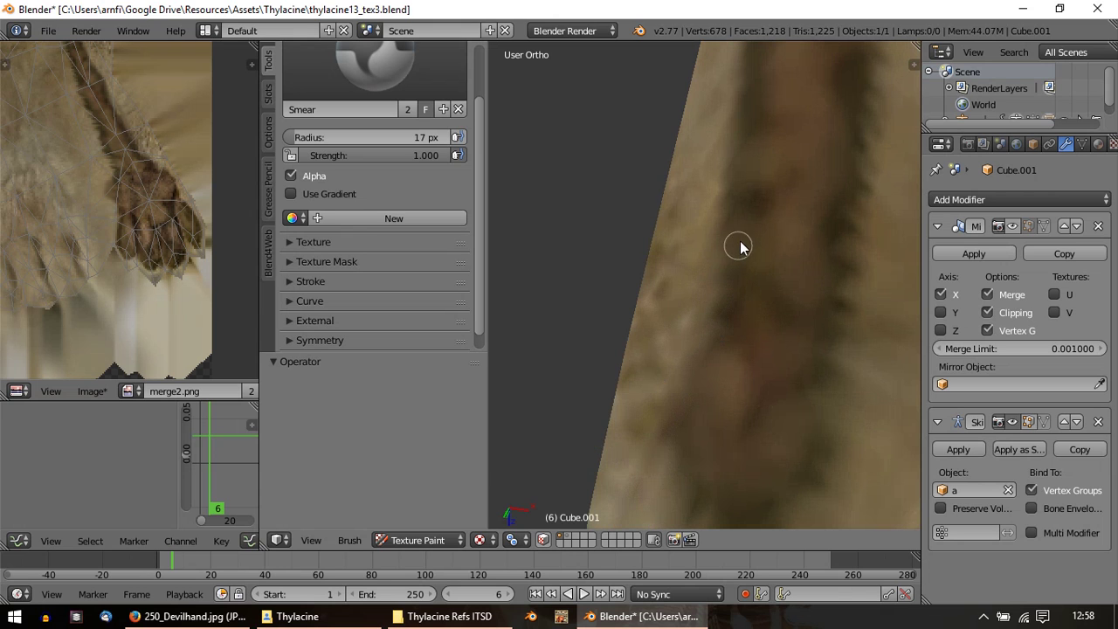
pyautogui.keyDown('shift'); pyautogui.moveTo(763, 203); pyautogui.dragTo(691, 294, button='middle'); pyautogui.keyUp('shift')
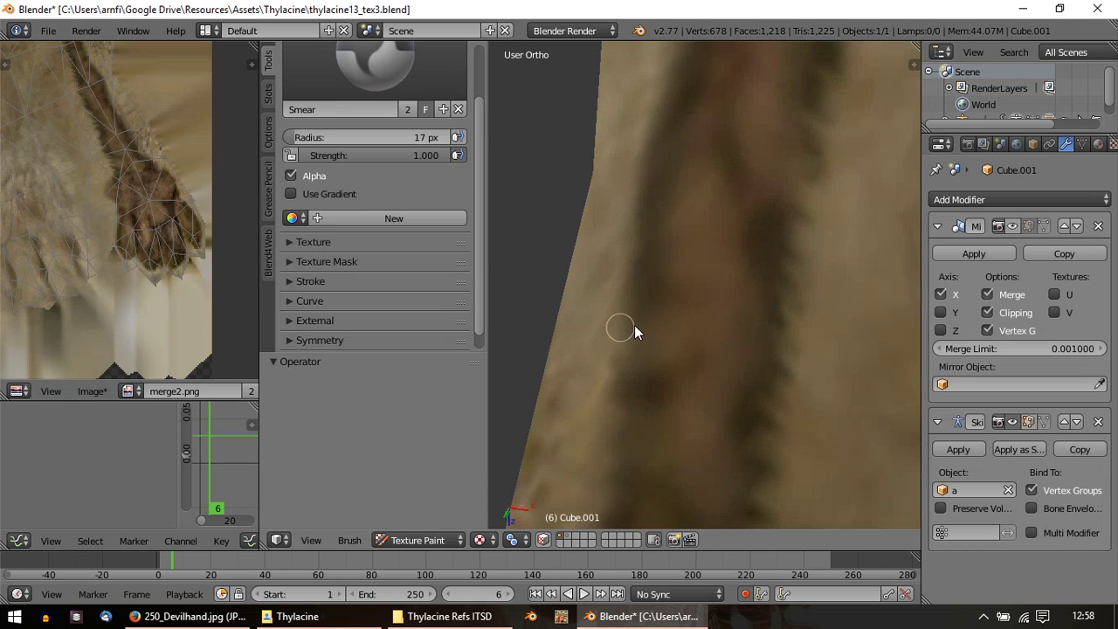
# Step: Smear fur tufts outward into the pale fur along the middle stretch of the streak's opposite edge
pyautogui.scroll(-6, 636, 340)
pyautogui.moveTo(670, 372); pyautogui.dragTo(725, 441, button='middle')
pyautogui.scroll(4, 726, 440)
pyautogui.moveTo(739, 360)
pyautogui.mouseDown(button='middle')
pyautogui.moveTo(709, 272)
pyautogui.moveTo(637, 252)
pyautogui.moveTo(716, 457)
pyautogui.moveTo(721, 430)
pyautogui.mouseUp(button='middle')
pyautogui.scroll(2, 725, 431)
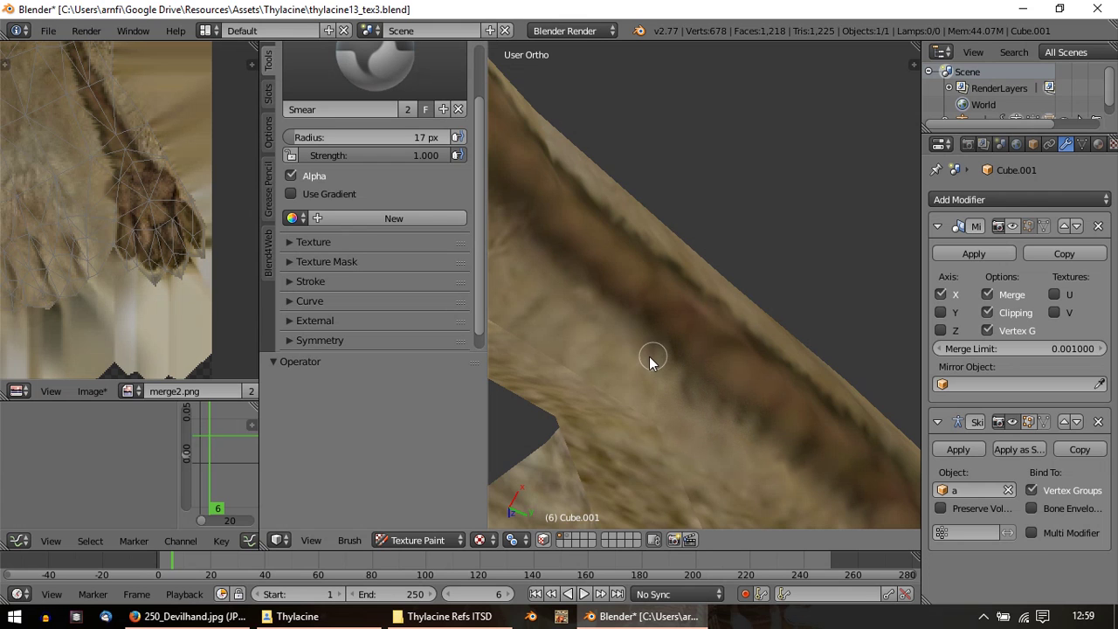
pyautogui.scroll(1, 628, 332)
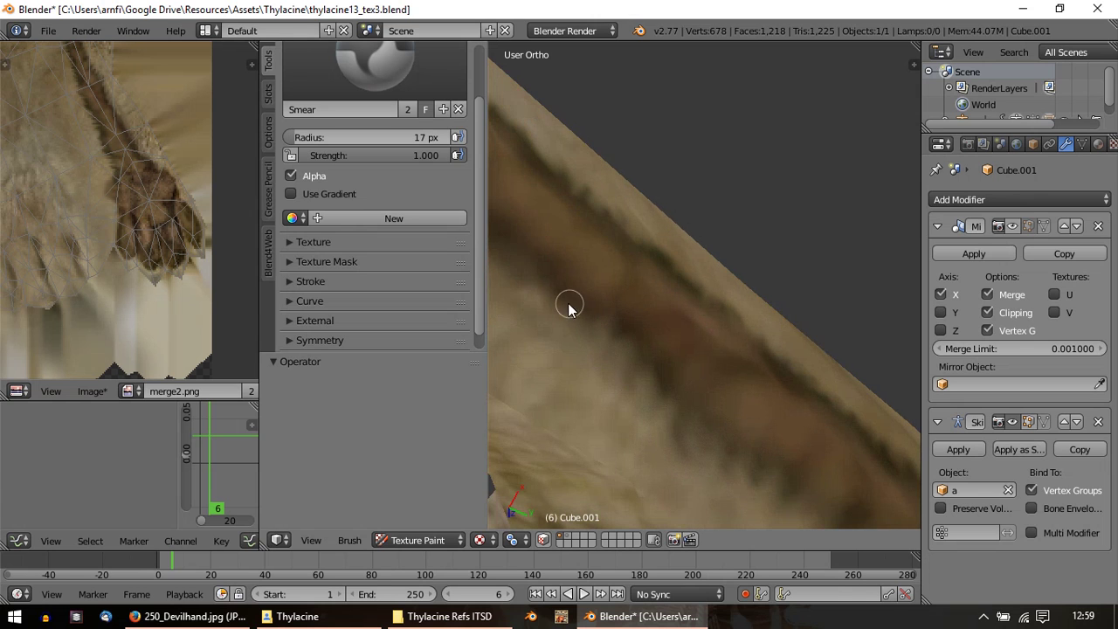
pyautogui.scroll(1, 576, 314)
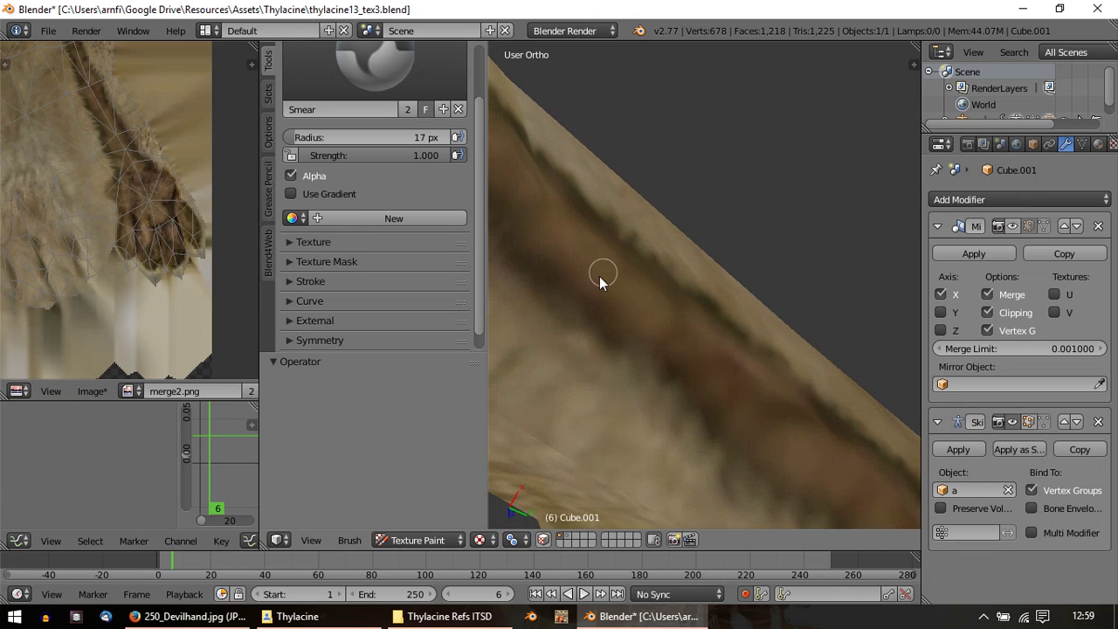
pyautogui.scroll(1, 612, 314)
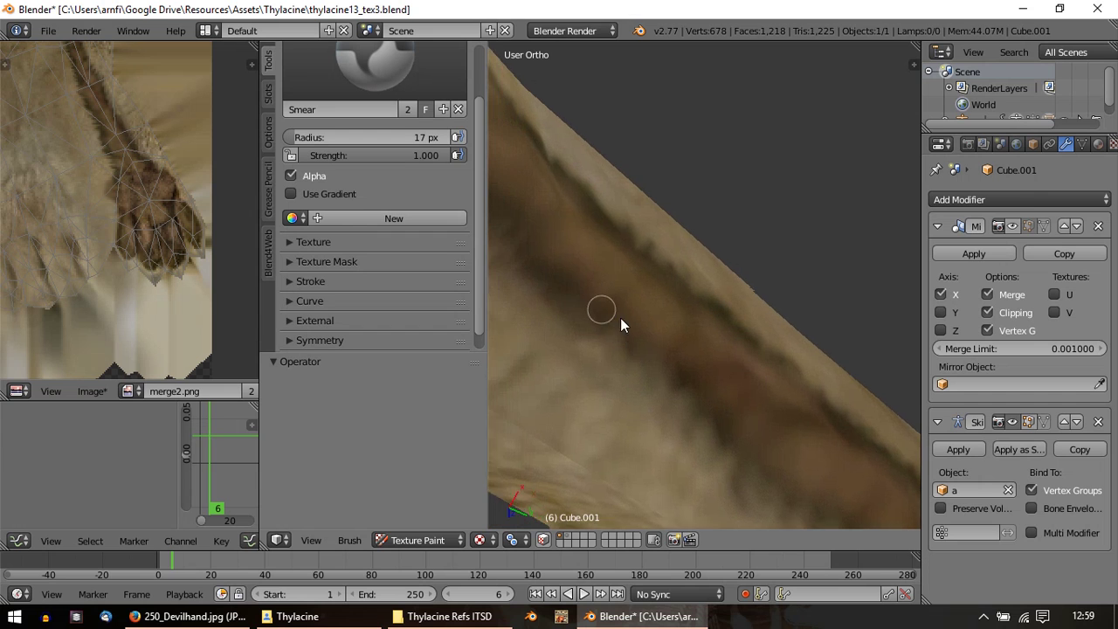
# Step: Continue the smeared fur tufts along the opposite edge up to the main pad and soften the pad's rear border
pyautogui.moveTo(631, 305); pyautogui.dragTo(667, 332, button='middle')
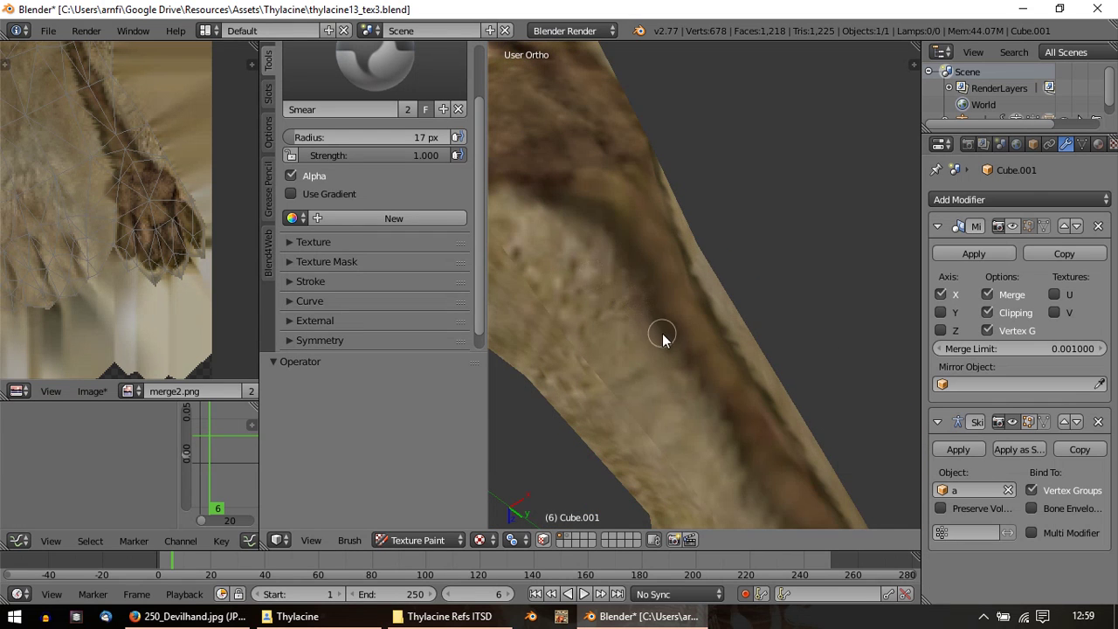
pyautogui.scroll(2, 668, 323)
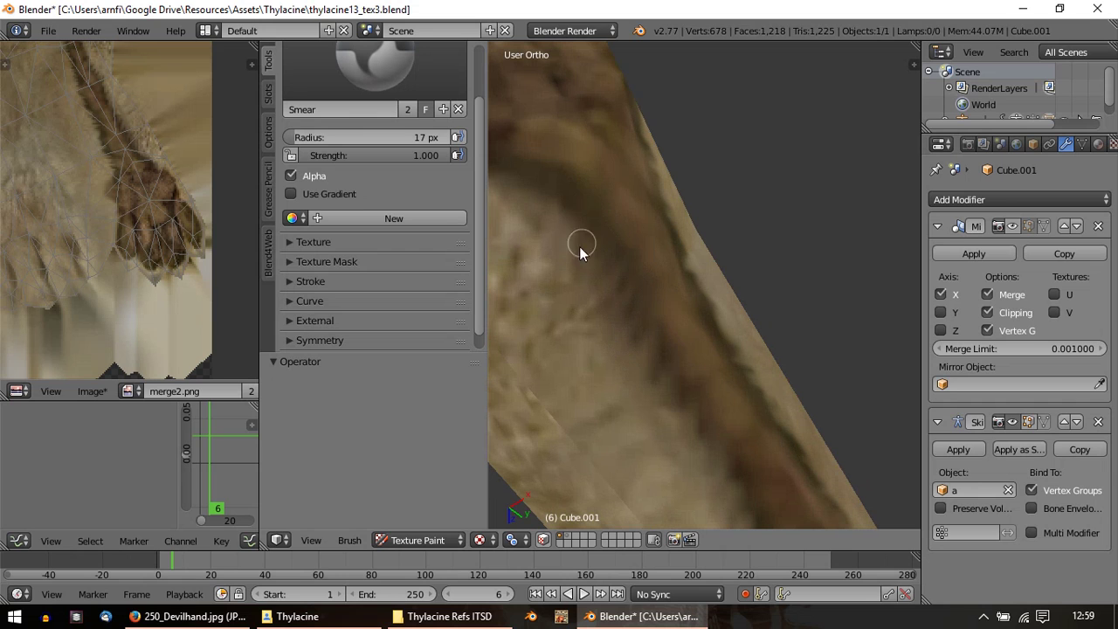
pyautogui.keyDown('shift'); pyautogui.moveTo(595, 200); pyautogui.dragTo(637, 374, button='middle'); pyautogui.keyUp('shift')
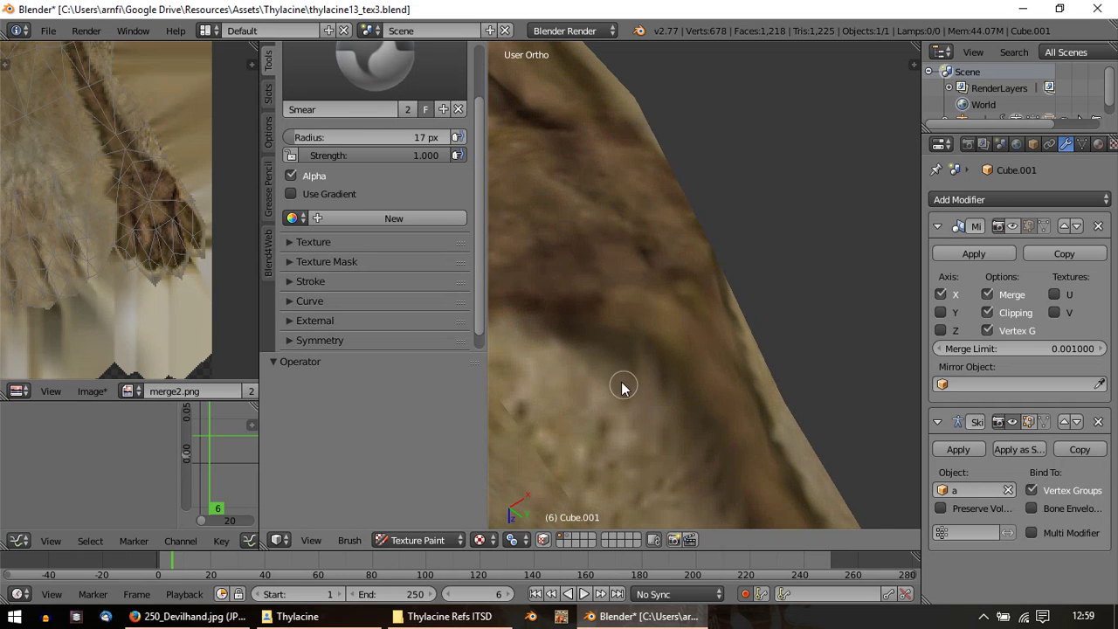
pyautogui.moveTo(617, 354); pyautogui.dragTo(669, 359, button='middle')
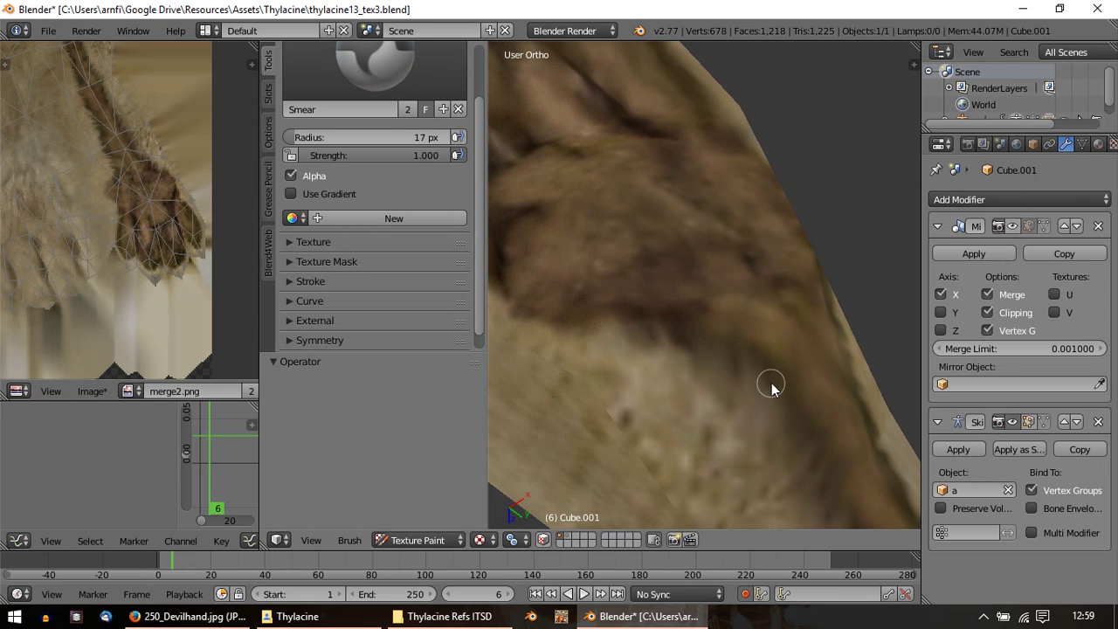
# Step: Switch to the TexDraw brush, sample a dark brown from the hind paw's main pad, and darken the streak up to the heel
pyautogui.moveTo(771, 387); pyautogui.dragTo(667, 340, button='middle')
pyautogui.scroll(4, 668, 213)
pyautogui.scroll(3, 706, 200)
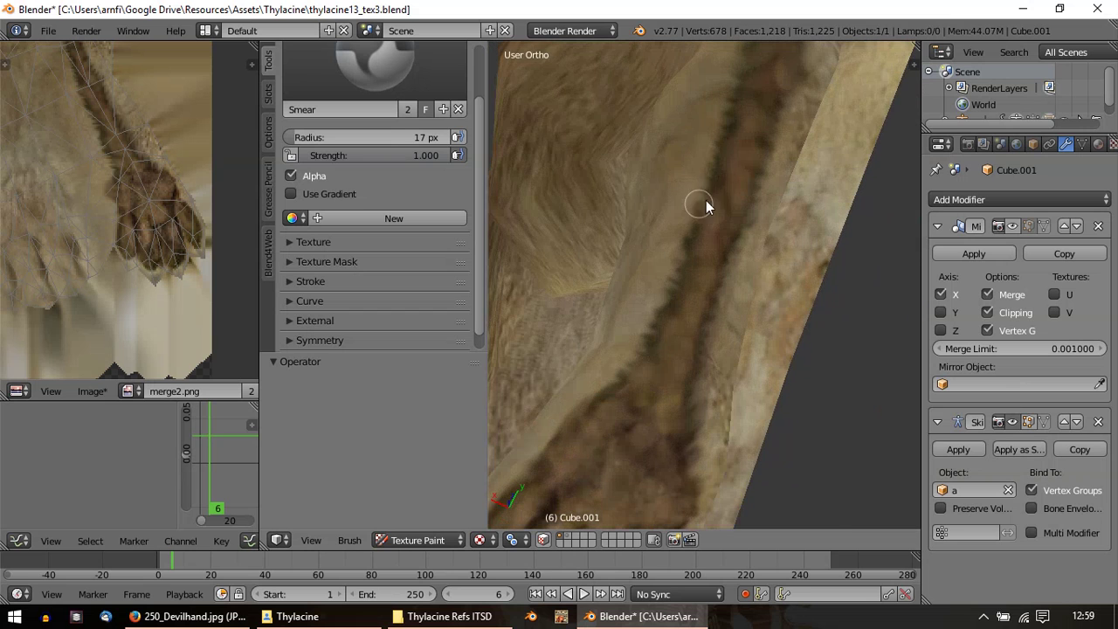
pyautogui.scroll(-2, 640, 420)
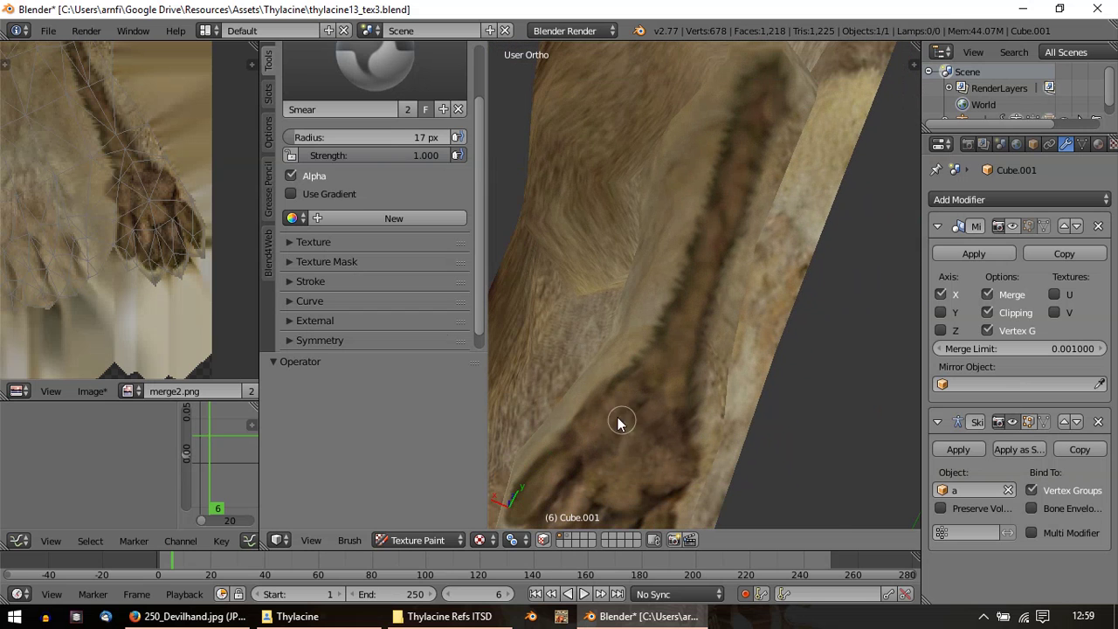
pyautogui.click(362, 76)
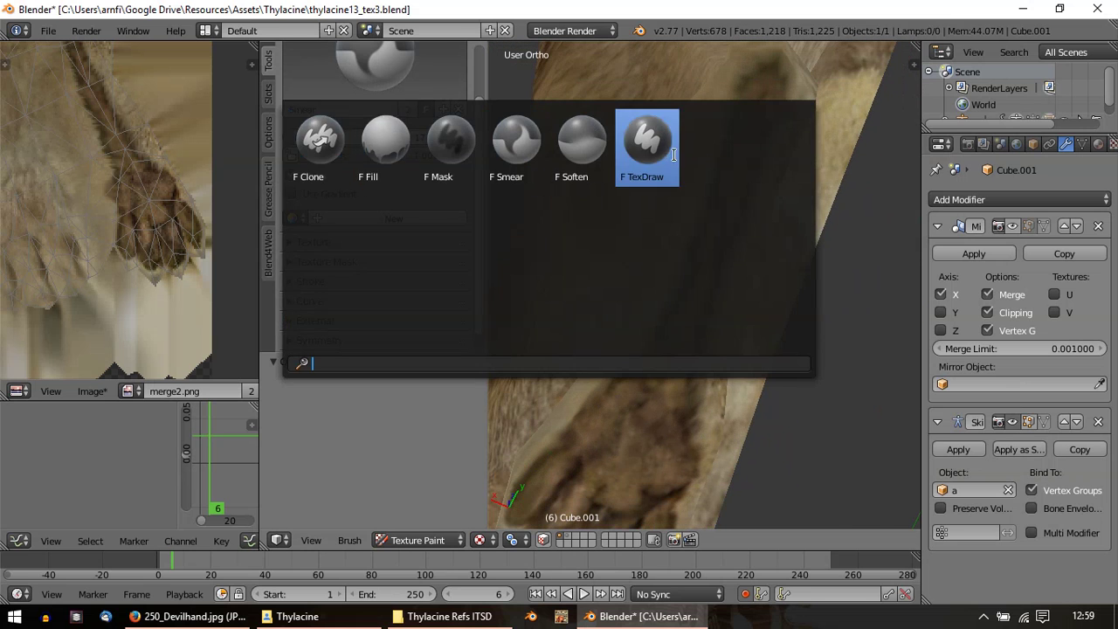
pyautogui.click(648, 147)
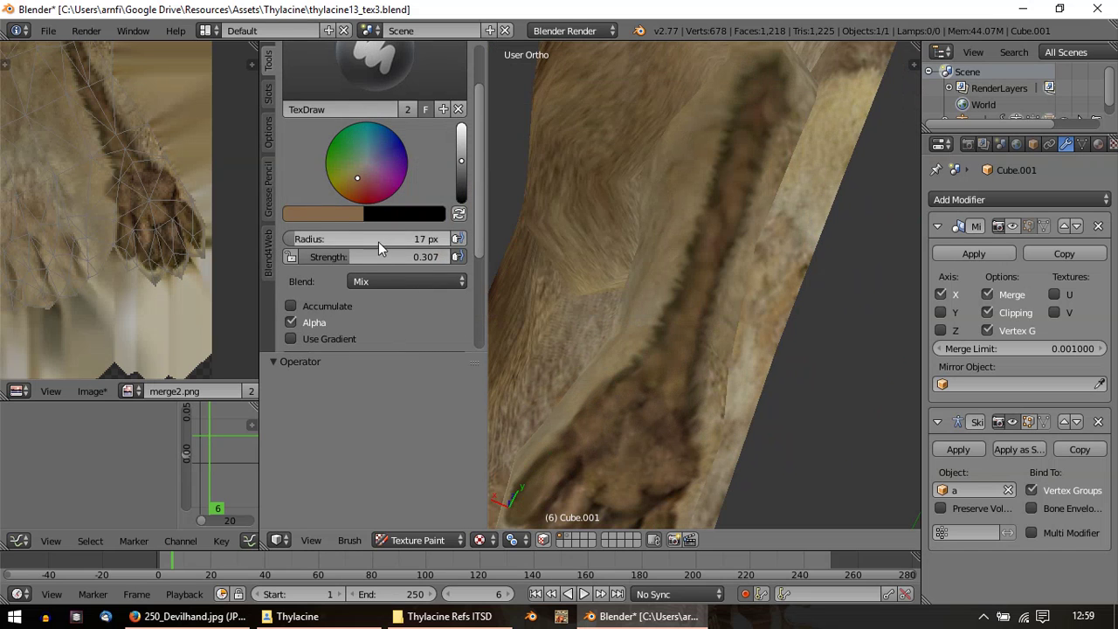
pyautogui.click(340, 216)
pyautogui.click(422, 391)
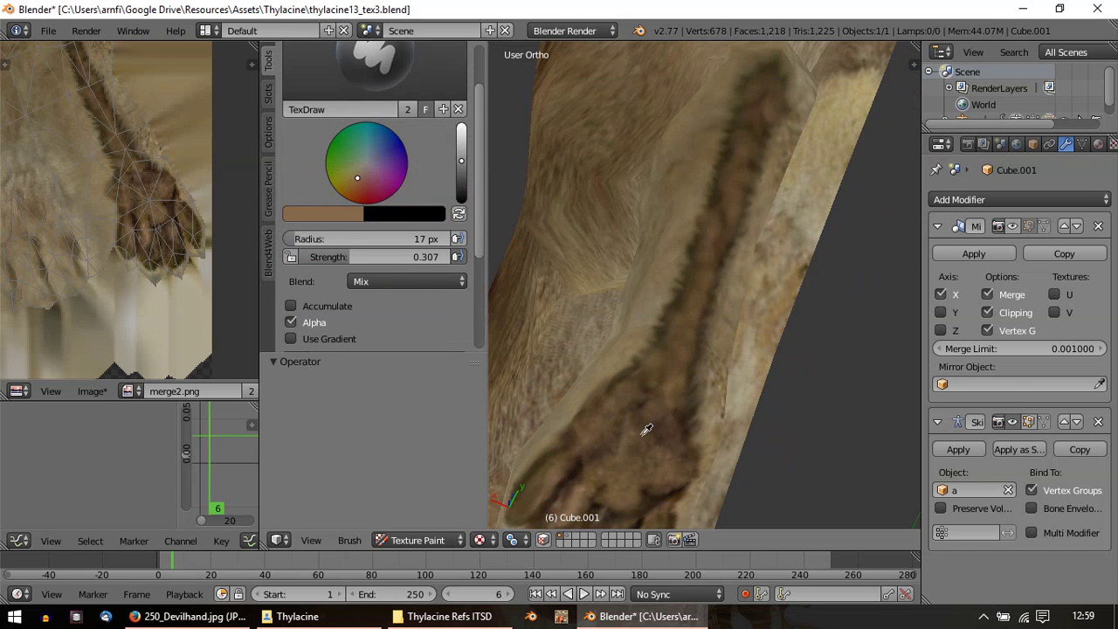
pyautogui.click(659, 424)
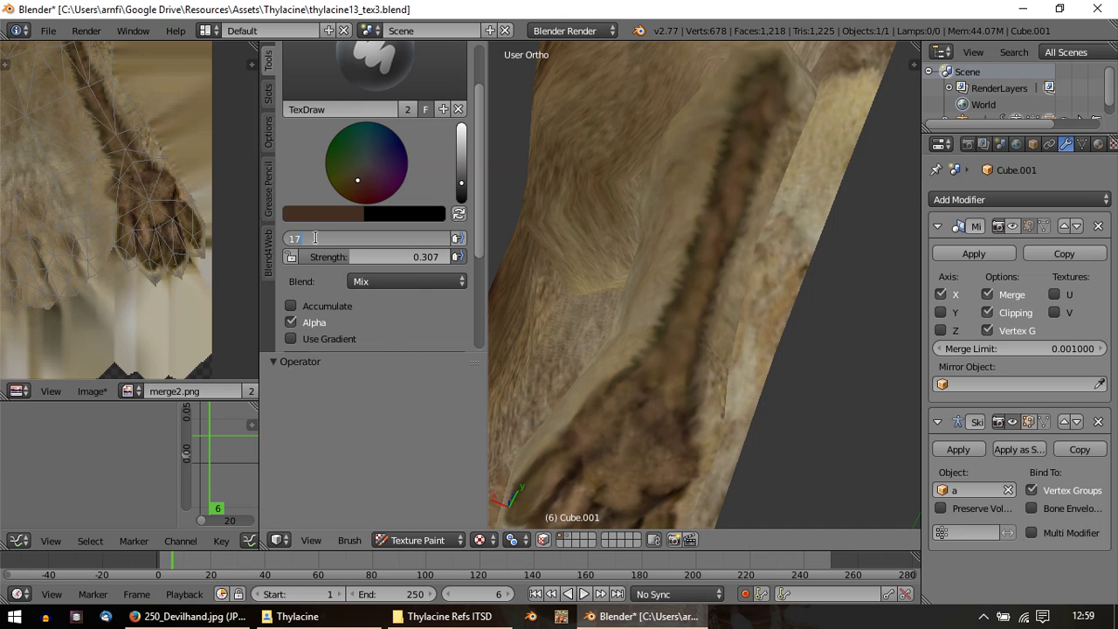
pyautogui.press('Return')
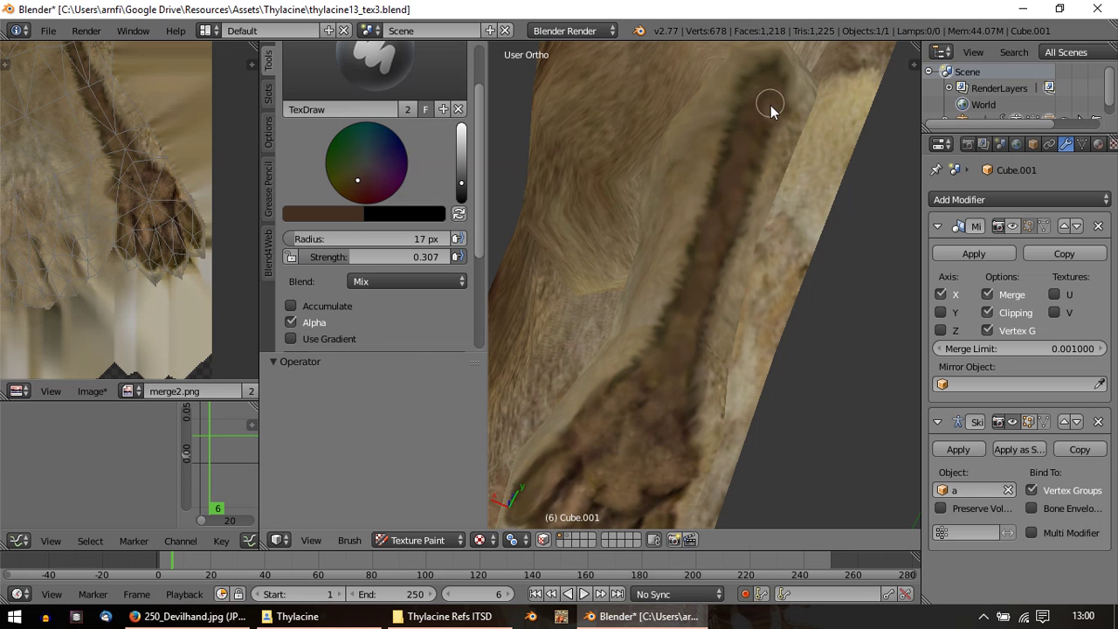
# Step: Paint the sampled dark brown over the yellowish streak above the front paw's pad and check it against the whole body
pyautogui.scroll(-5, 748, 323)
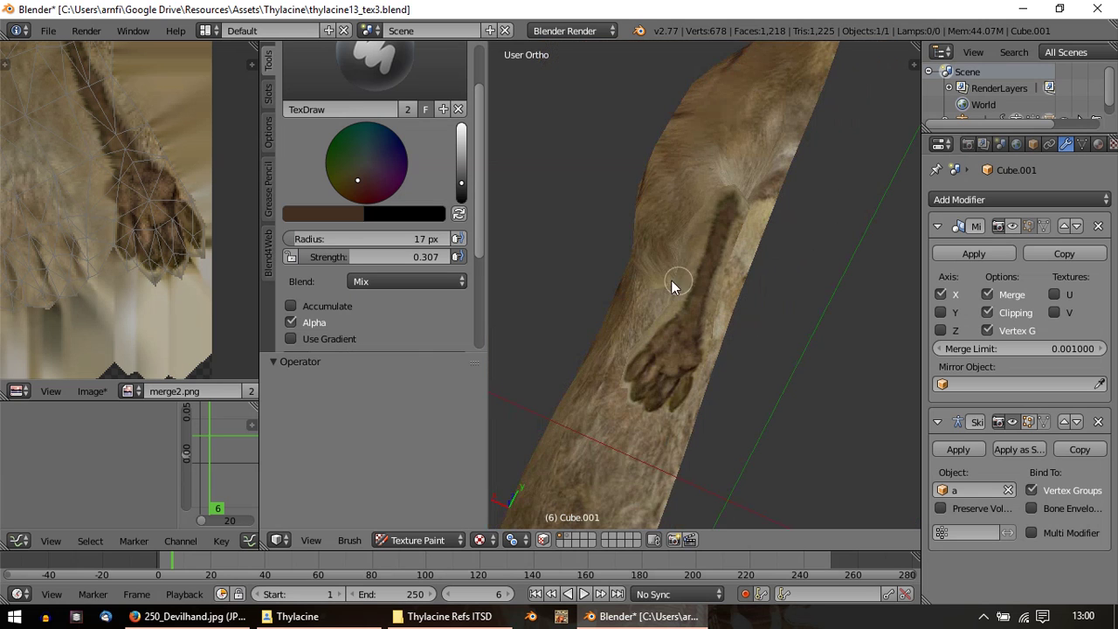
pyautogui.scroll(3, 719, 383)
pyautogui.moveTo(718, 383); pyautogui.dragTo(745, 207, button='middle')
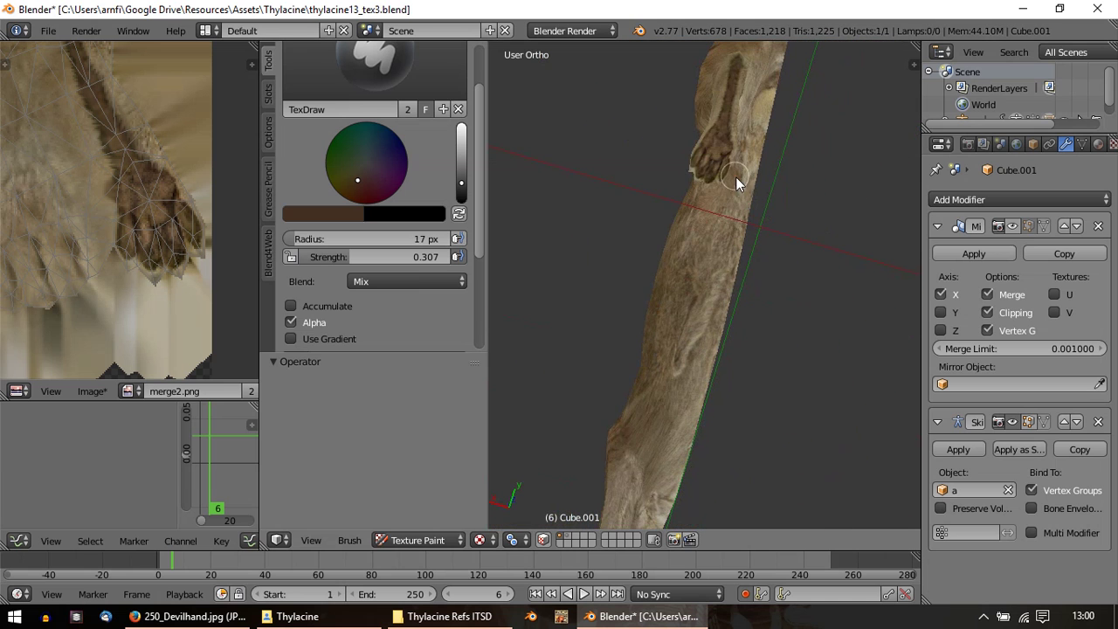
pyautogui.moveTo(724, 62); pyautogui.dragTo(765, 42, button='middle')
pyautogui.scroll(2, 747, 278)
pyautogui.scroll(6, 609, 351)
pyautogui.keyDown('shift'); pyautogui.moveTo(589, 317); pyautogui.dragTo(914, 298, button='middle'); pyautogui.keyUp('shift')
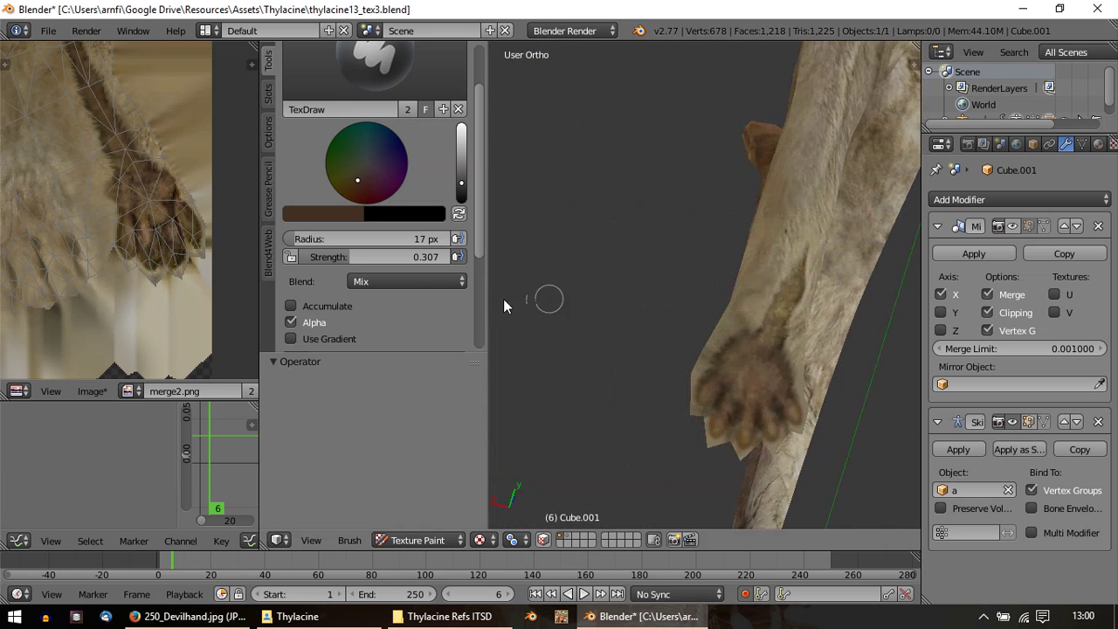
pyautogui.scroll(3, 459, 304)
pyautogui.scroll(4, 762, 297)
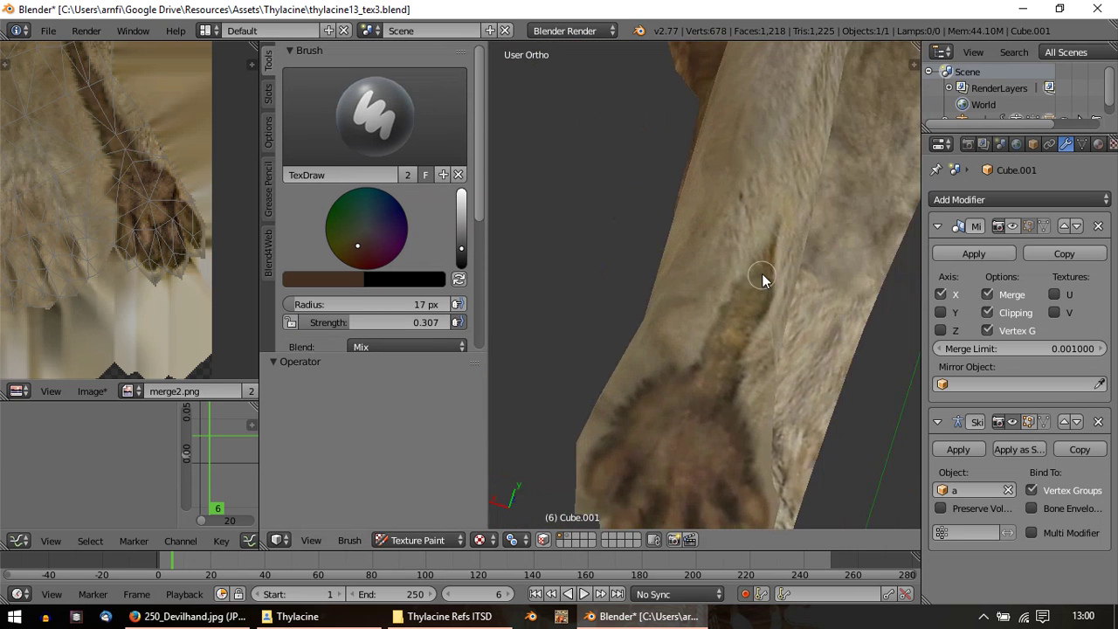
pyautogui.moveTo(757, 288)
pyautogui.mouseDown()
pyautogui.moveTo(705, 384)
pyautogui.moveTo(714, 389)
pyautogui.mouseUp()
pyautogui.scroll(-6, 725, 274)
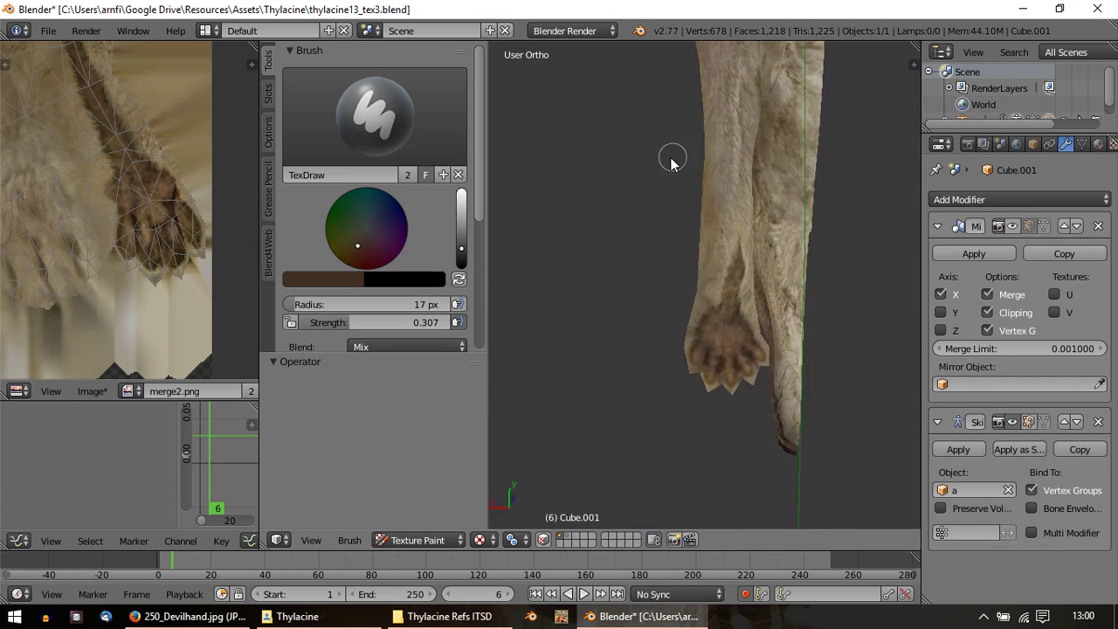
pyautogui.moveTo(647, 202); pyautogui.dragTo(667, 387, button='middle')
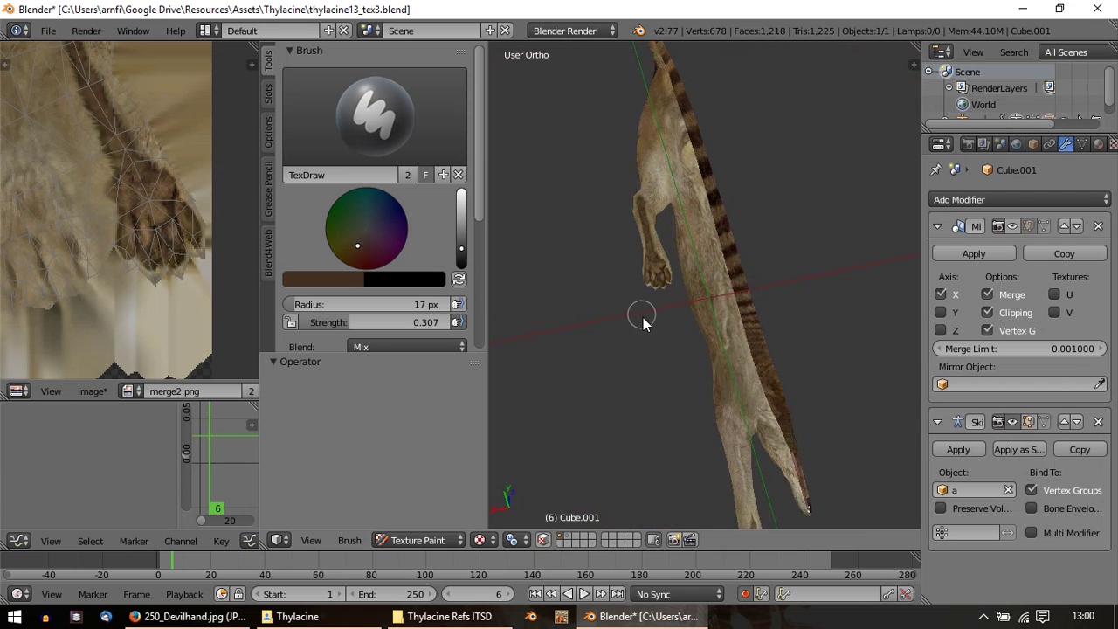
pyautogui.moveTo(641, 317); pyautogui.dragTo(844, 260, button='middle')
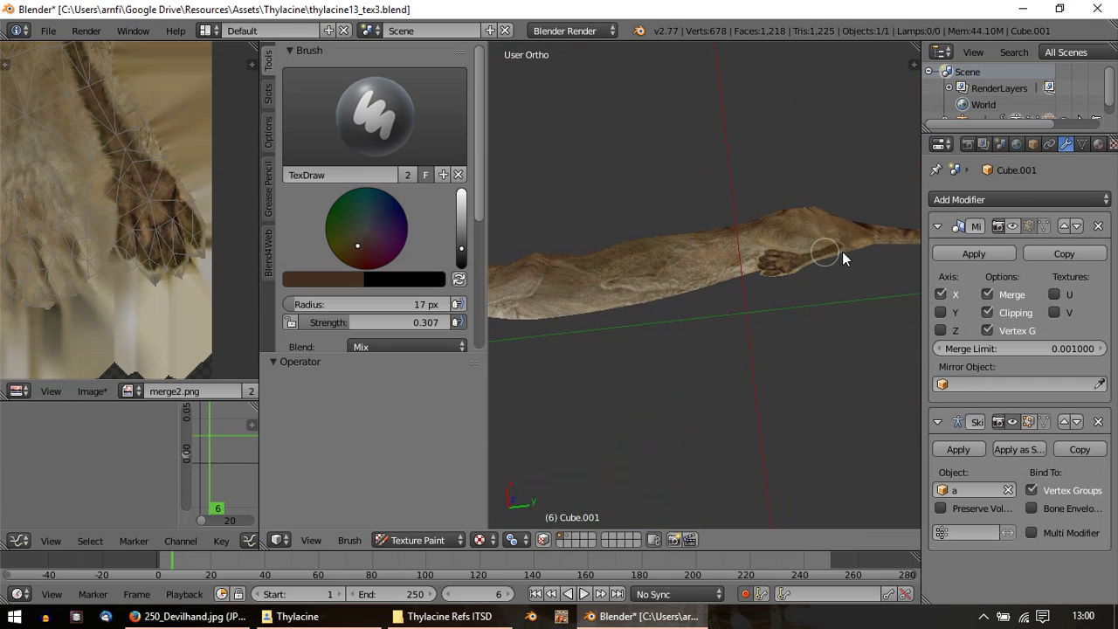
# Step: Set the TexDraw brush's blend mode to Overlay and raise its brown paint colour to full brightness
pyautogui.scroll(-4, 733, 320)
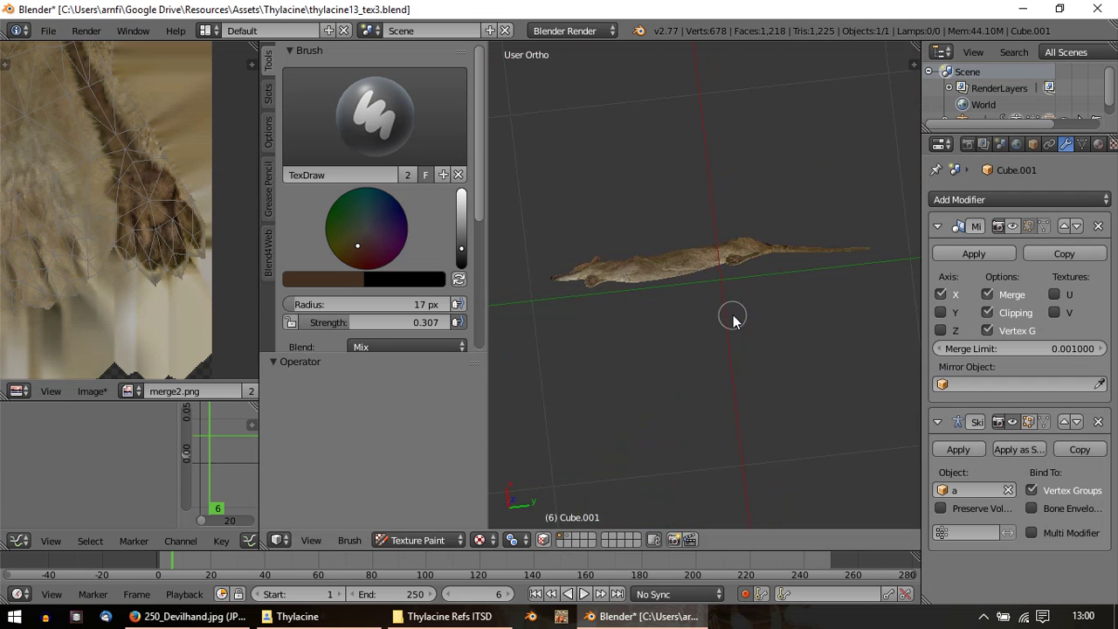
pyautogui.scroll(6, 734, 320)
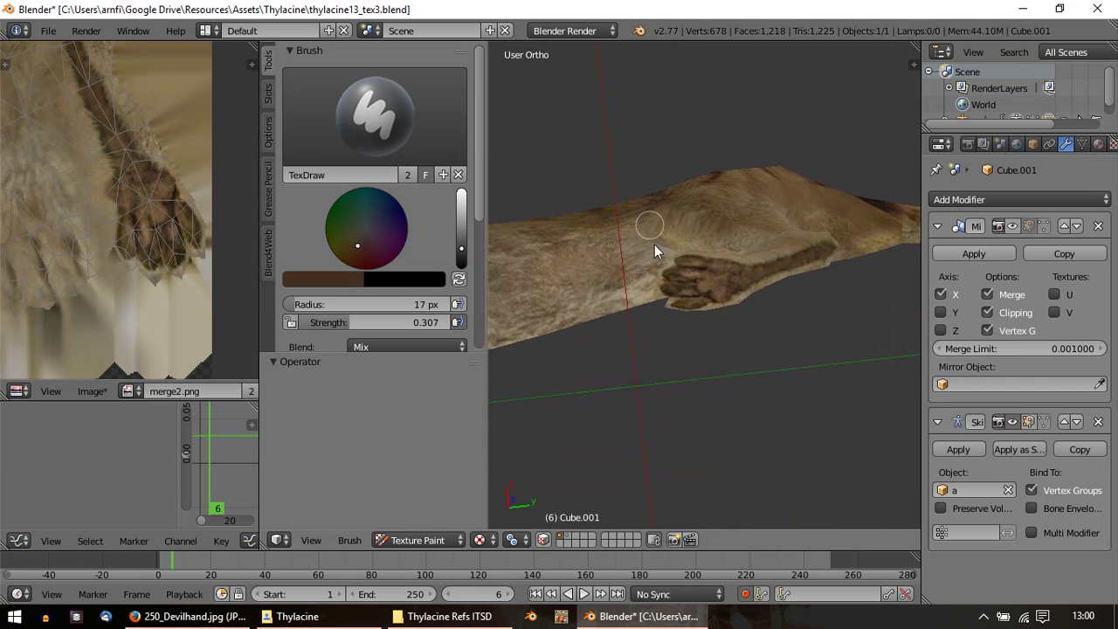
pyautogui.scroll(4, 657, 252)
pyautogui.click(376, 127)
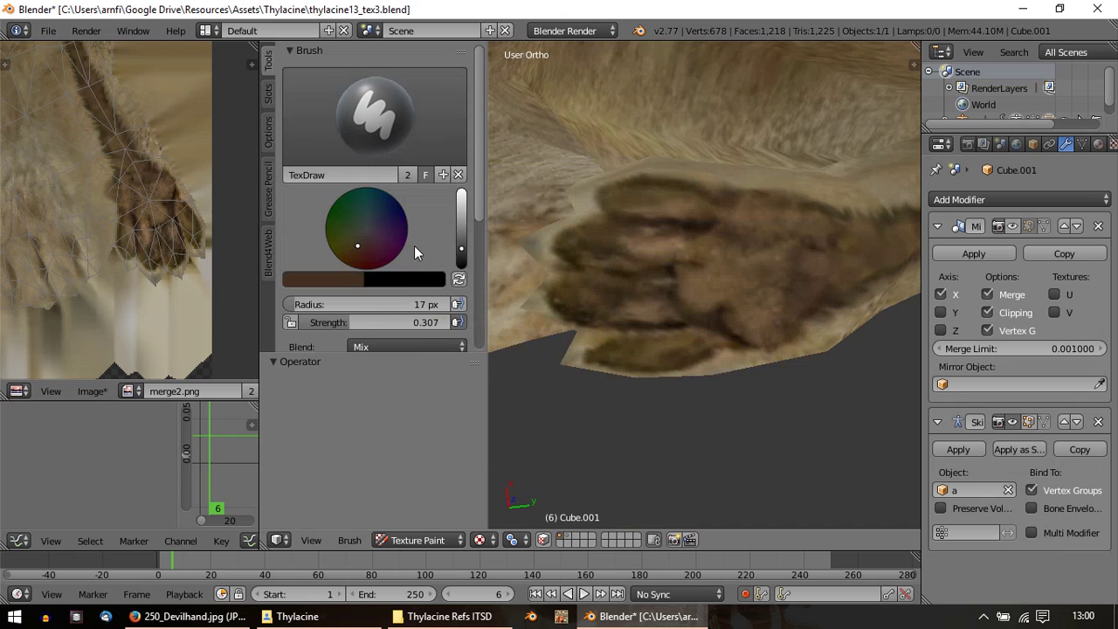
pyautogui.click(408, 346)
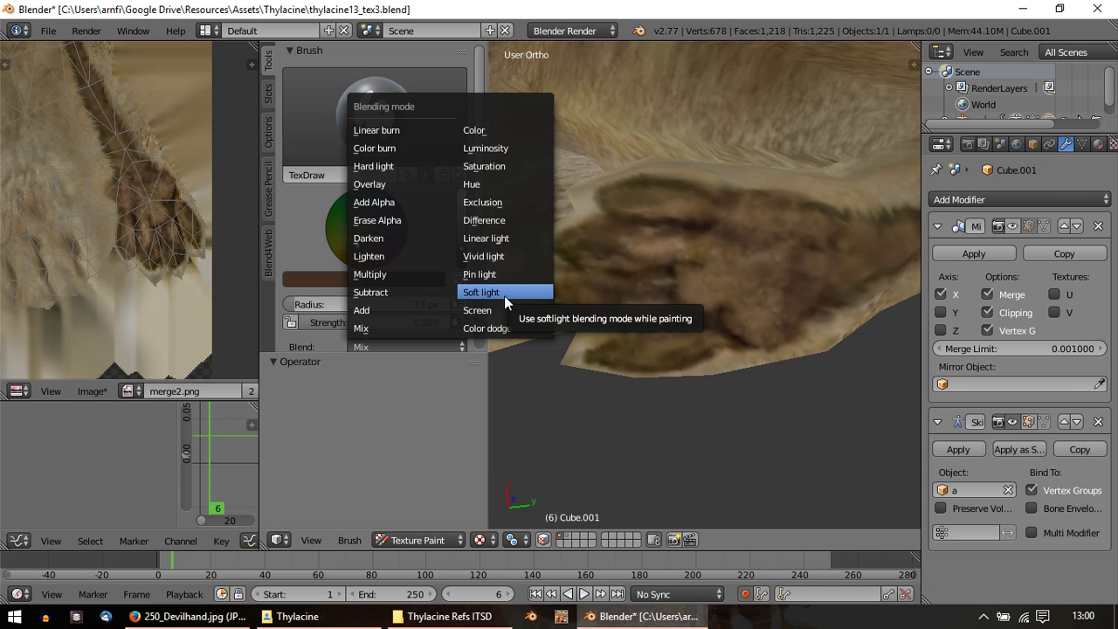
pyautogui.click(394, 180)
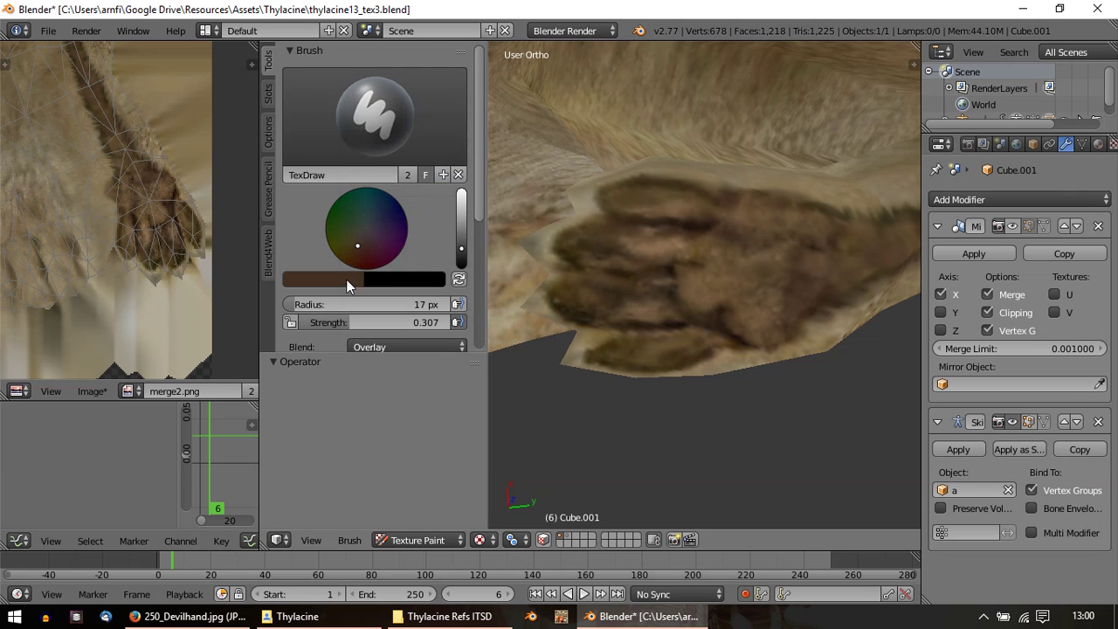
pyautogui.click(346, 278)
pyautogui.moveTo(423, 114); pyautogui.dragTo(423, 63)
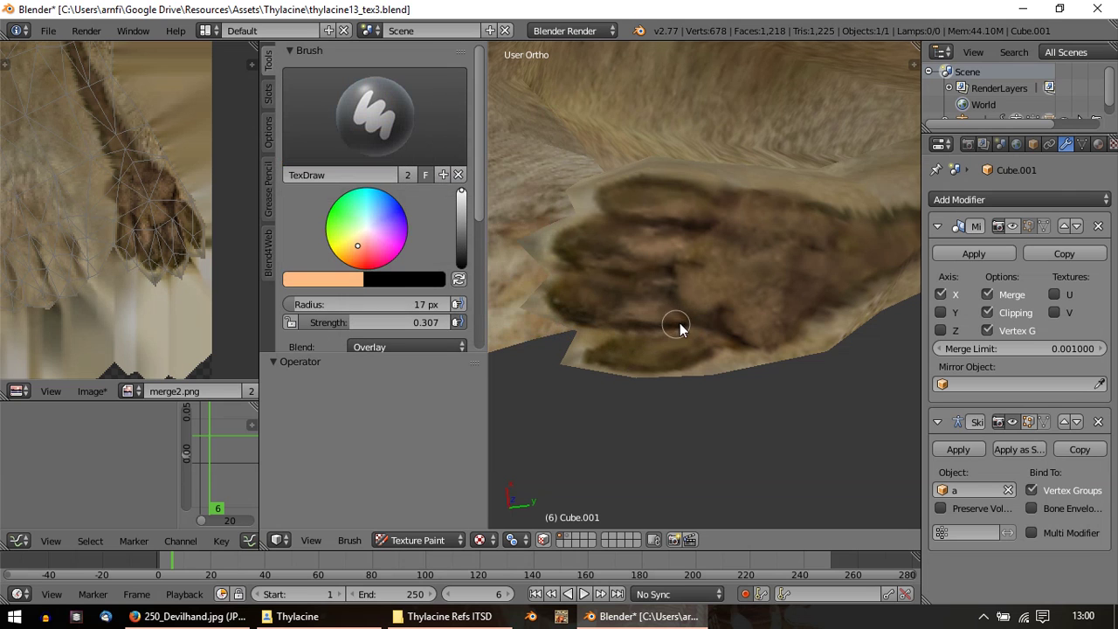
# Step: Switch to the Clone brush and set the clone source on the fur at the tail base
pyautogui.scroll(-3, 720, 316)
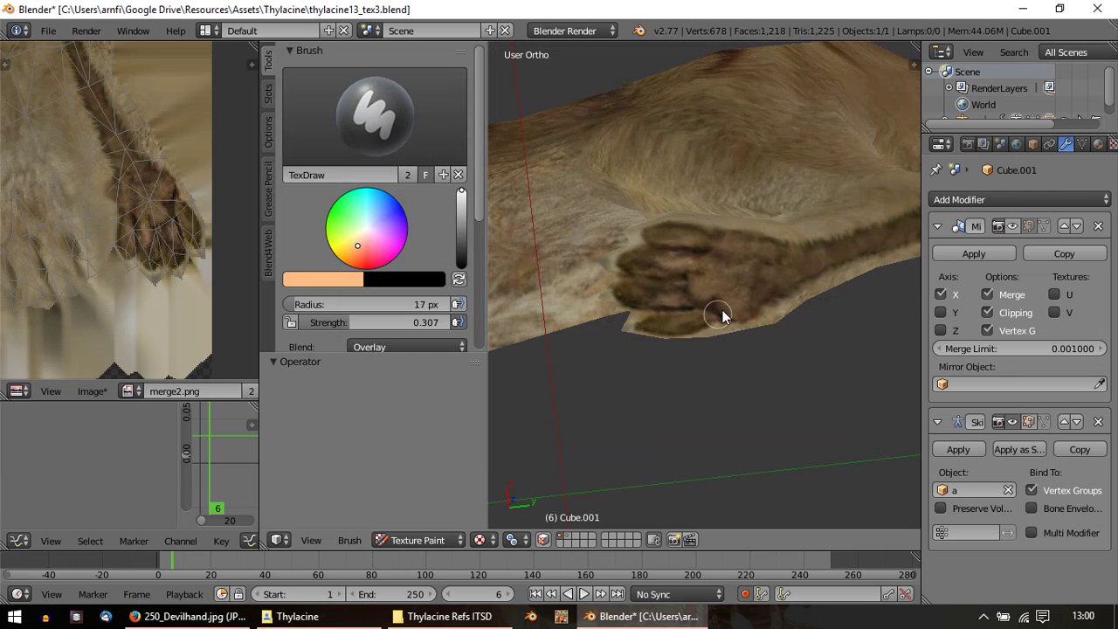
pyautogui.moveTo(724, 239); pyautogui.dragTo(666, 317, button='middle')
pyautogui.scroll(7, 669, 317)
pyautogui.keyDown('shift'); pyautogui.moveTo(642, 265); pyautogui.dragTo(713, 313, button='middle'); pyautogui.keyUp('shift')
pyautogui.click(375, 114)
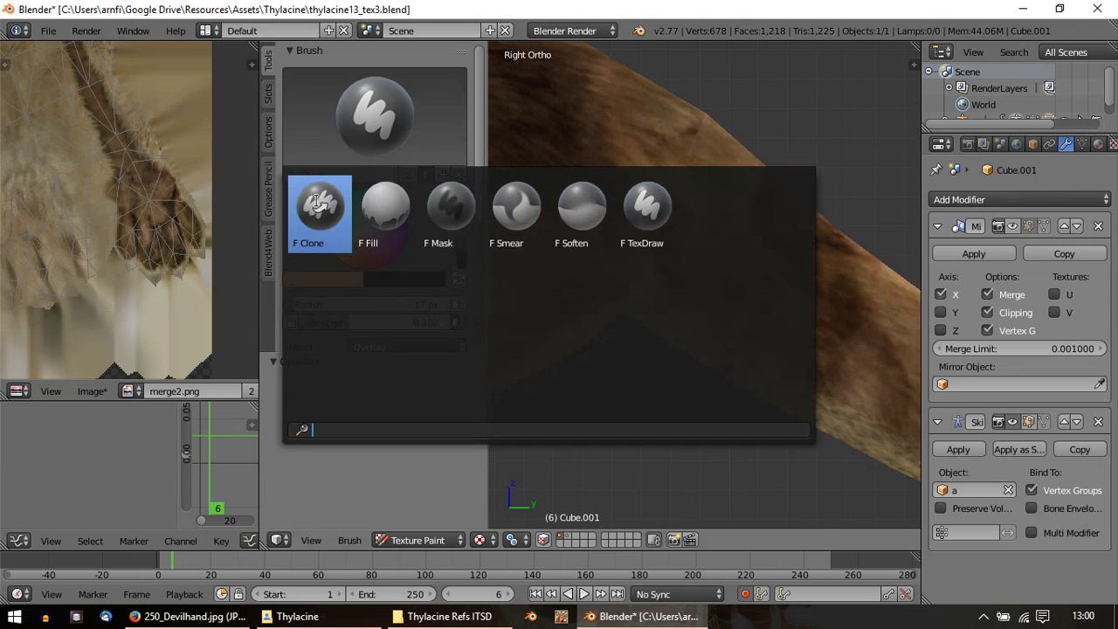
pyautogui.click(317, 193)
pyautogui.keyDown('shift'); pyautogui.moveTo(679, 189); pyautogui.dragTo(724, 337, button='middle'); pyautogui.keyUp('shift')
pyautogui.scroll(-2, 723, 329)
pyautogui.keyDown('ctrl'); pyautogui.click(725, 294); pyautogui.keyUp('ctrl')
pyautogui.scroll(3, 726, 264)
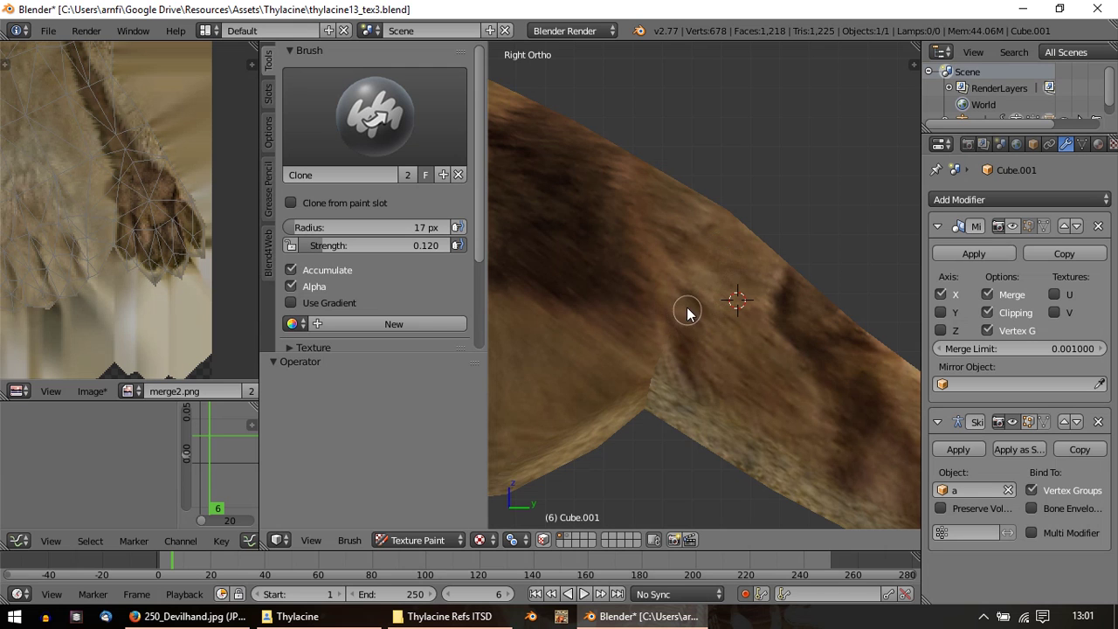
pyautogui.moveTo(724, 294); pyautogui.dragTo(734, 328, button='middle')
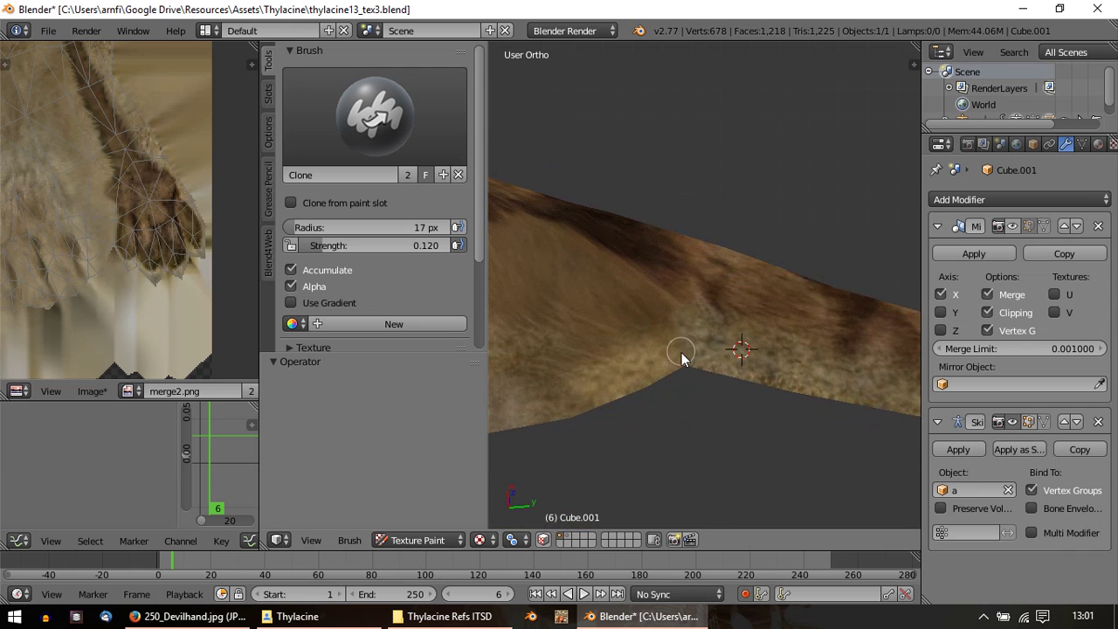
# Step: Inspect the tail's underside, the haunch stripes and the hind leg from below and from the side
pyautogui.scroll(-5, 692, 369)
pyautogui.moveTo(667, 306)
pyautogui.mouseDown(button='middle')
pyautogui.moveTo(609, 302)
pyautogui.moveTo(694, 314)
pyautogui.moveTo(731, 189)
pyautogui.moveTo(716, 166)
pyautogui.moveTo(675, 224)
pyautogui.mouseUp(button='middle')
pyautogui.scroll(5, 653, 281)
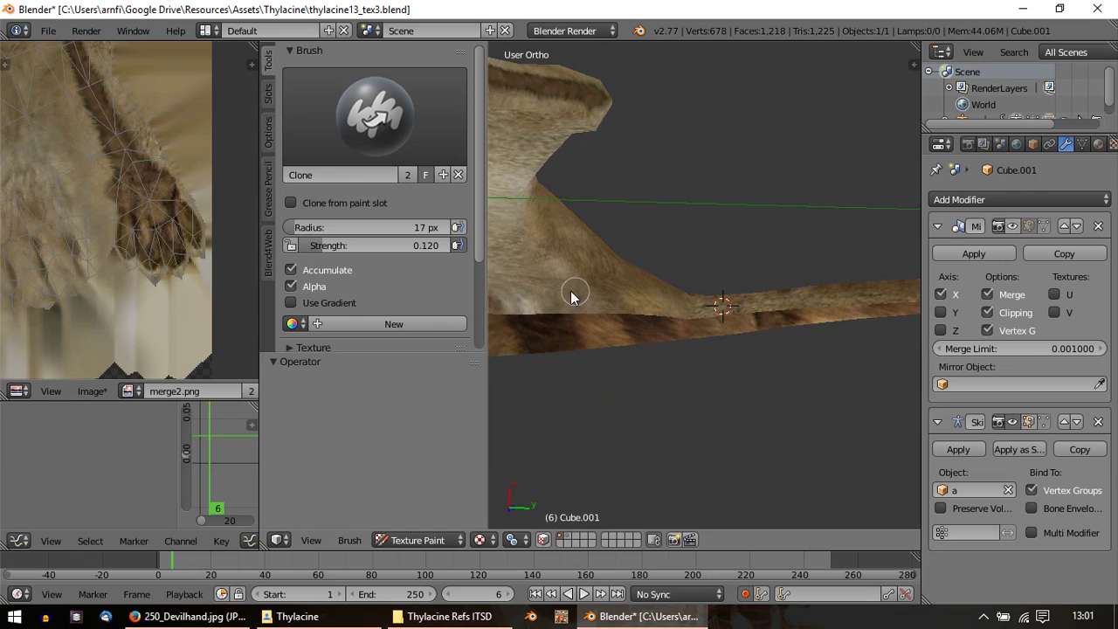
pyautogui.moveTo(539, 283); pyautogui.dragTo(550, 254, button='middle')
pyautogui.moveTo(619, 282); pyautogui.dragTo(634, 397, button='middle')
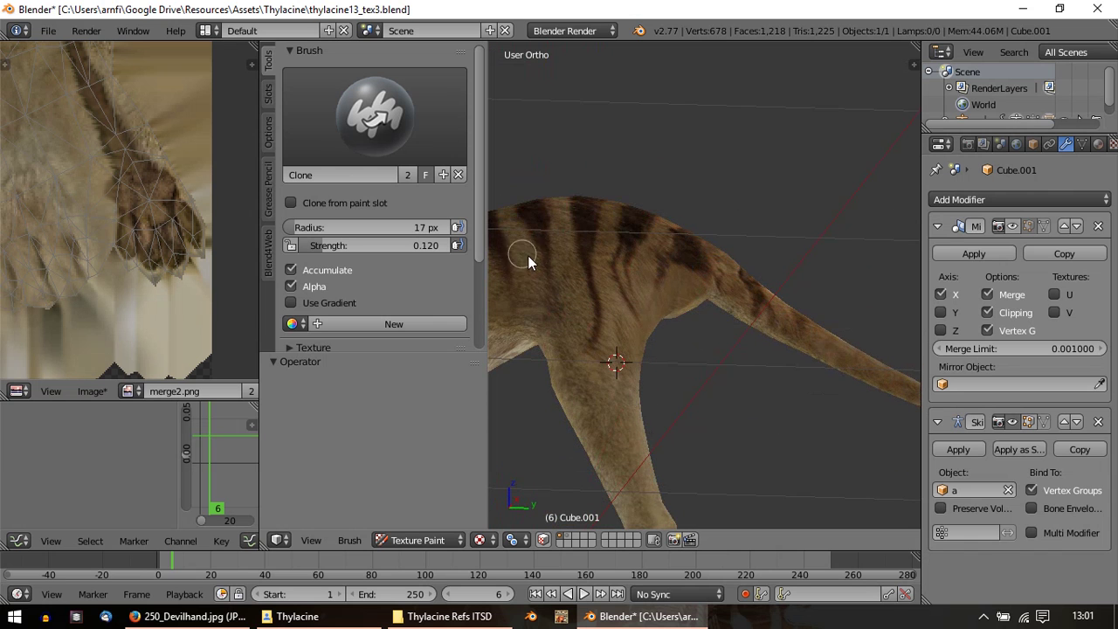
pyautogui.moveTo(527, 255); pyautogui.dragTo(698, 336, button='middle')
pyautogui.scroll(-7, 703, 337)
pyautogui.scroll(-2, 663, 327)
pyautogui.keyDown('shift'); pyautogui.moveTo(626, 315); pyautogui.dragTo(647, 318, button='middle'); pyautogui.keyUp('shift')
pyautogui.scroll(2, 801, 332)
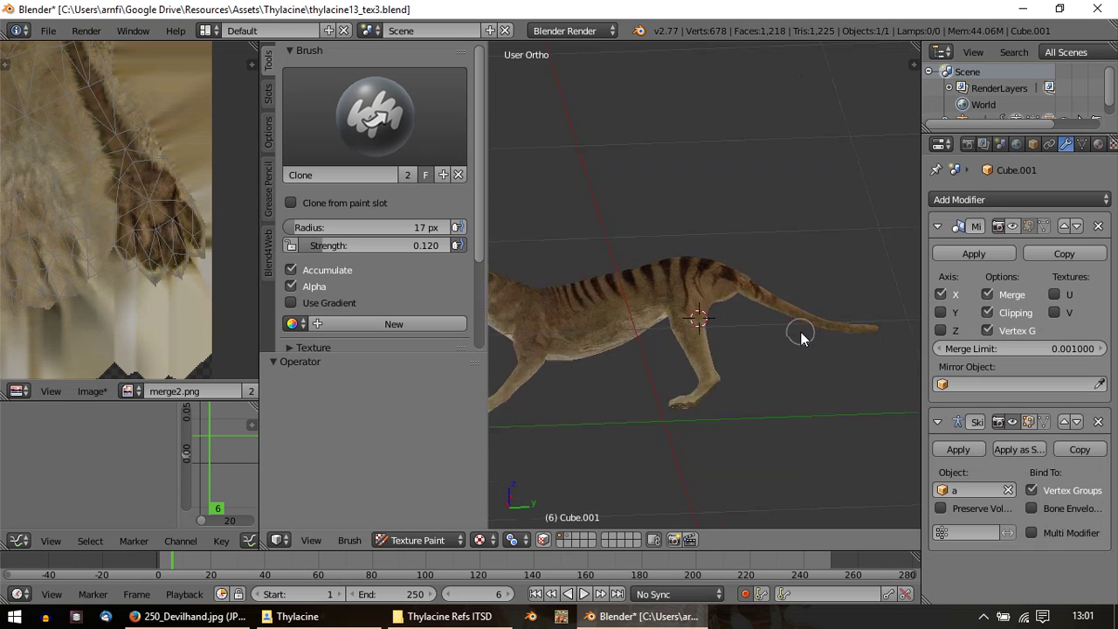
pyautogui.scroll(2, 801, 336)
pyautogui.keyDown('shift'); pyautogui.moveTo(785, 344); pyautogui.dragTo(758, 369, button='middle'); pyautogui.keyUp('shift')
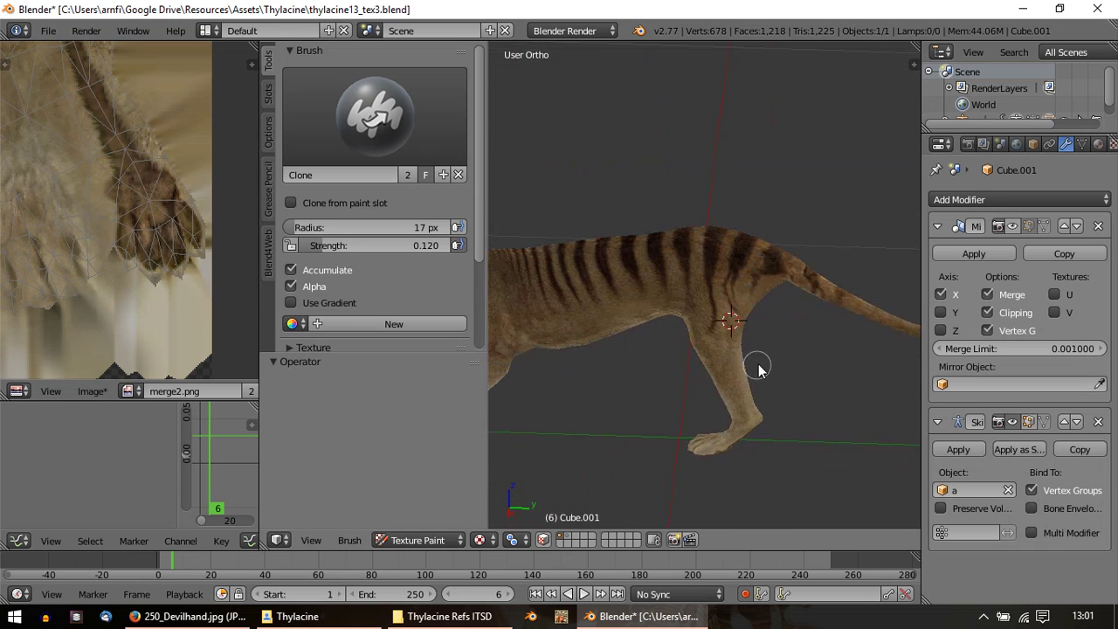
# Step: Save the painted texture as merge3.png in the bakes folder, overwriting the existing file
pyautogui.click(92, 391)
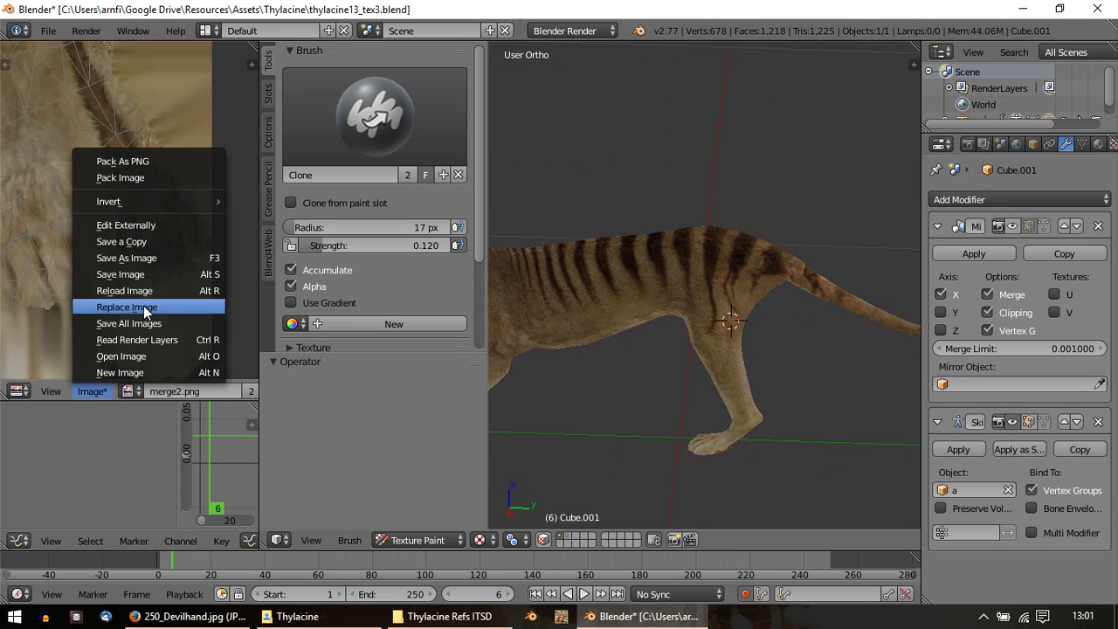
pyautogui.click(155, 258)
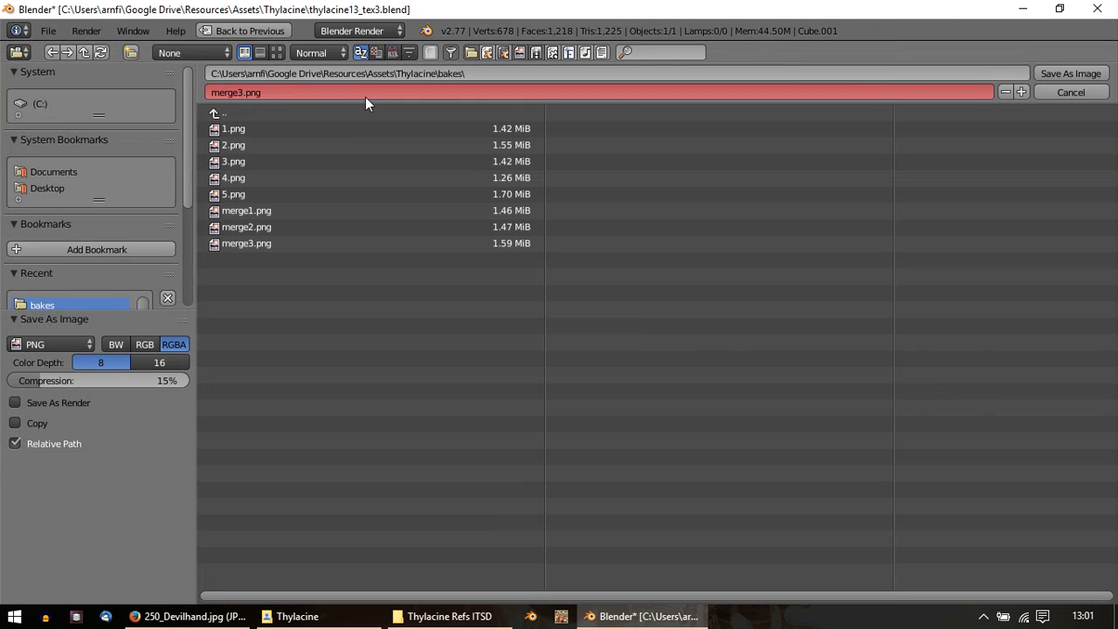
pyautogui.click(314, 88)
pyautogui.write('merge3.png')
pyautogui.press('Return')
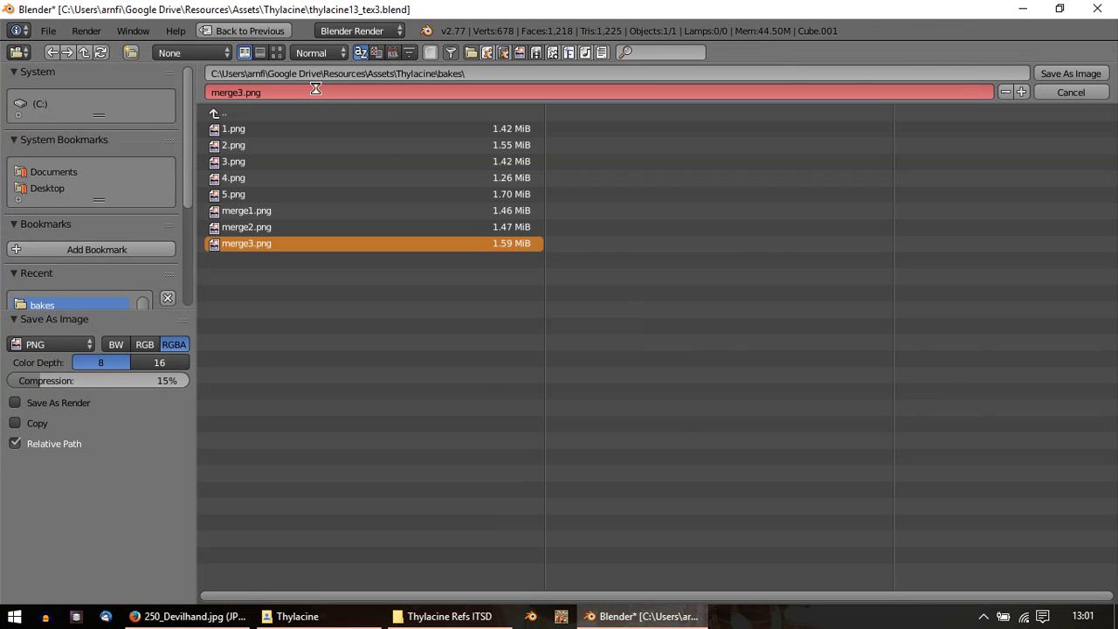
pyautogui.press('Return')
# Step: Switch to File Explorer, find the bakes folder inside Thylacine, and open merge3.png in GIMP
pyautogui.click(352, 621)
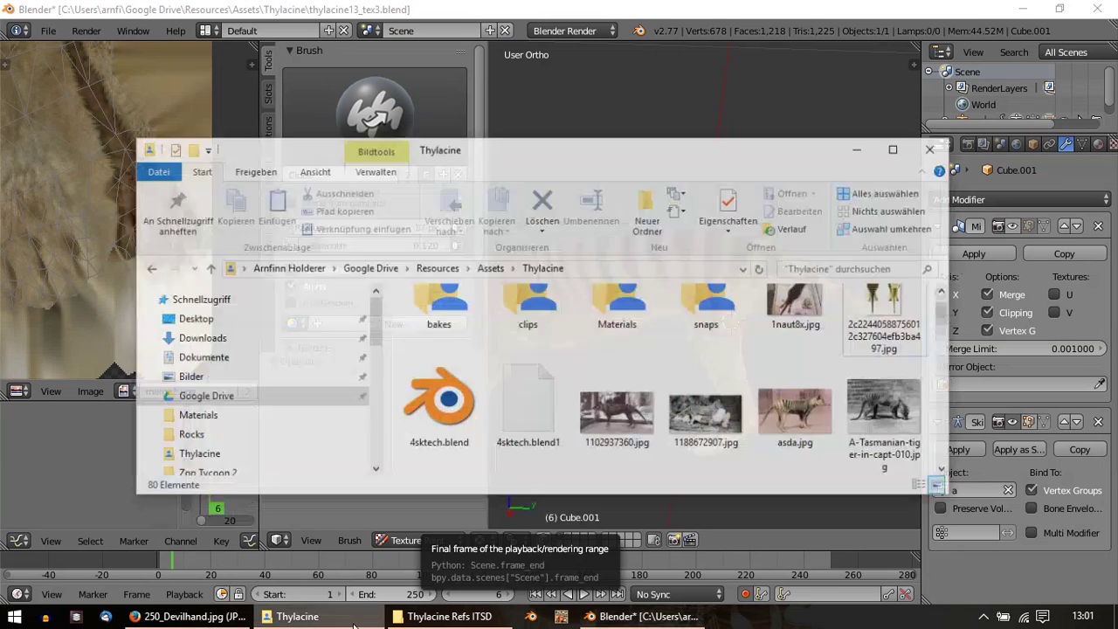
pyautogui.click(449, 617)
pyautogui.scroll(3, 723, 364)
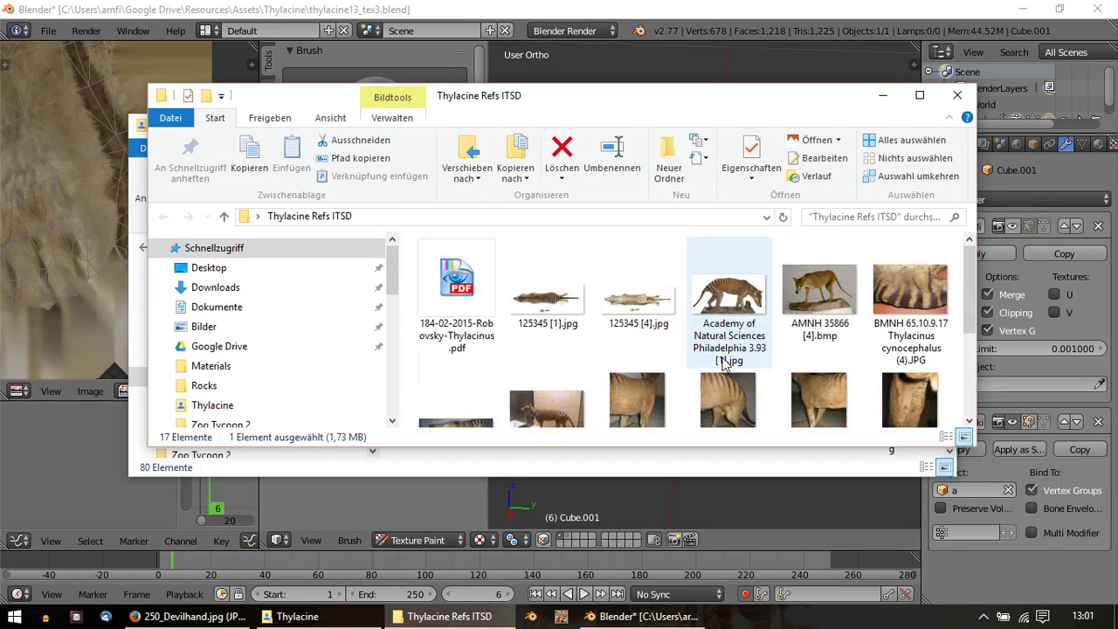
pyautogui.scroll(-3, 723, 364)
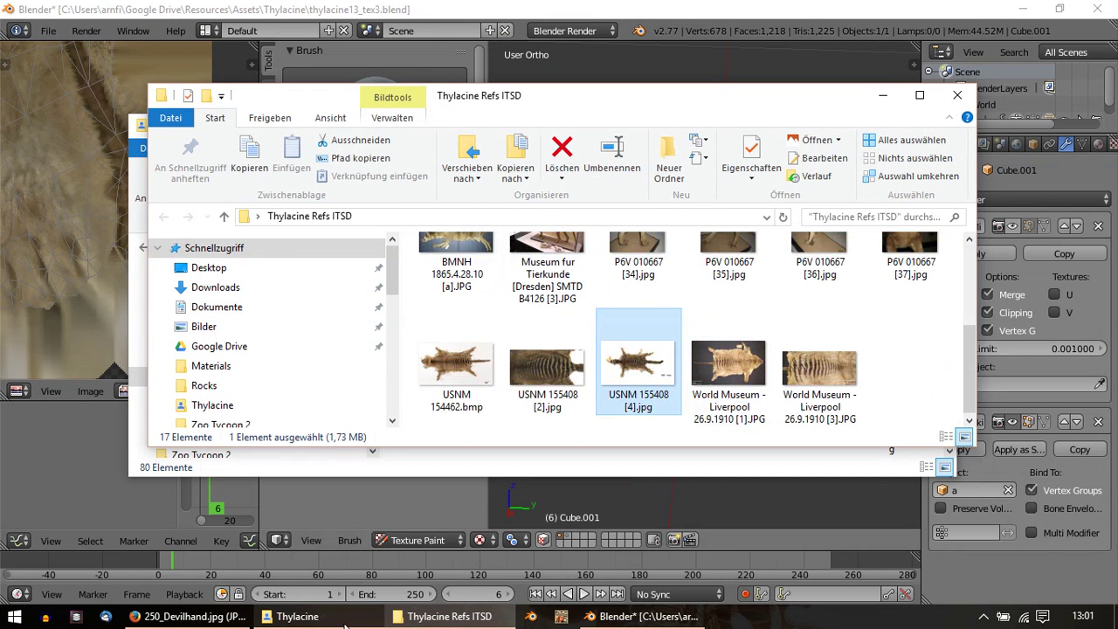
pyautogui.click(319, 616)
pyautogui.scroll(-5, 723, 288)
pyautogui.scroll(5, 611, 332)
pyautogui.doubleClick(437, 289)
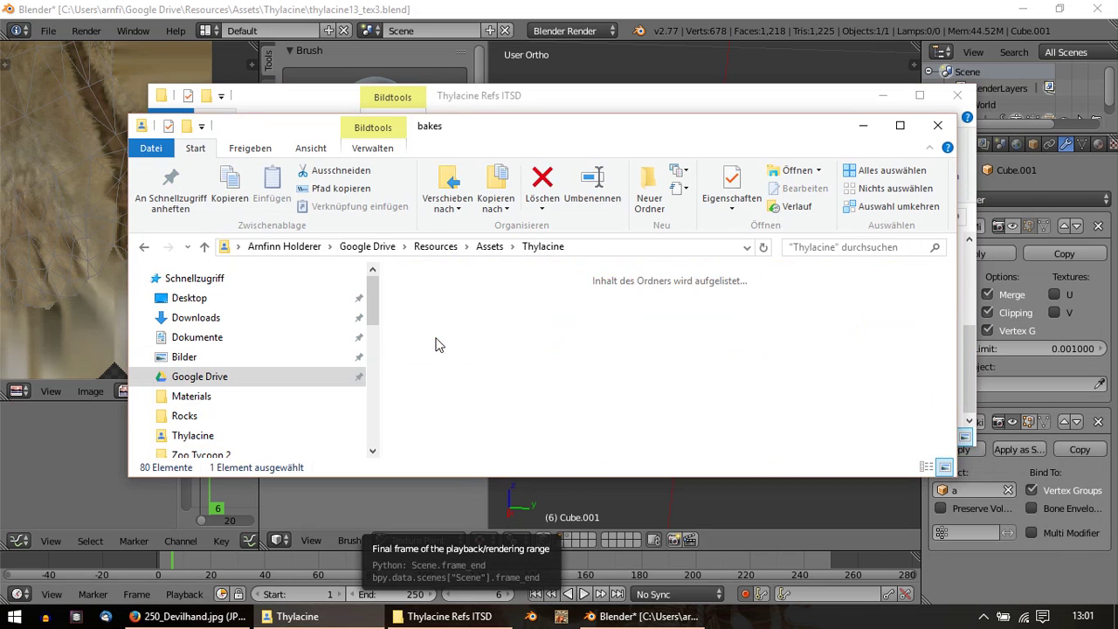
pyautogui.doubleClick(847, 404)
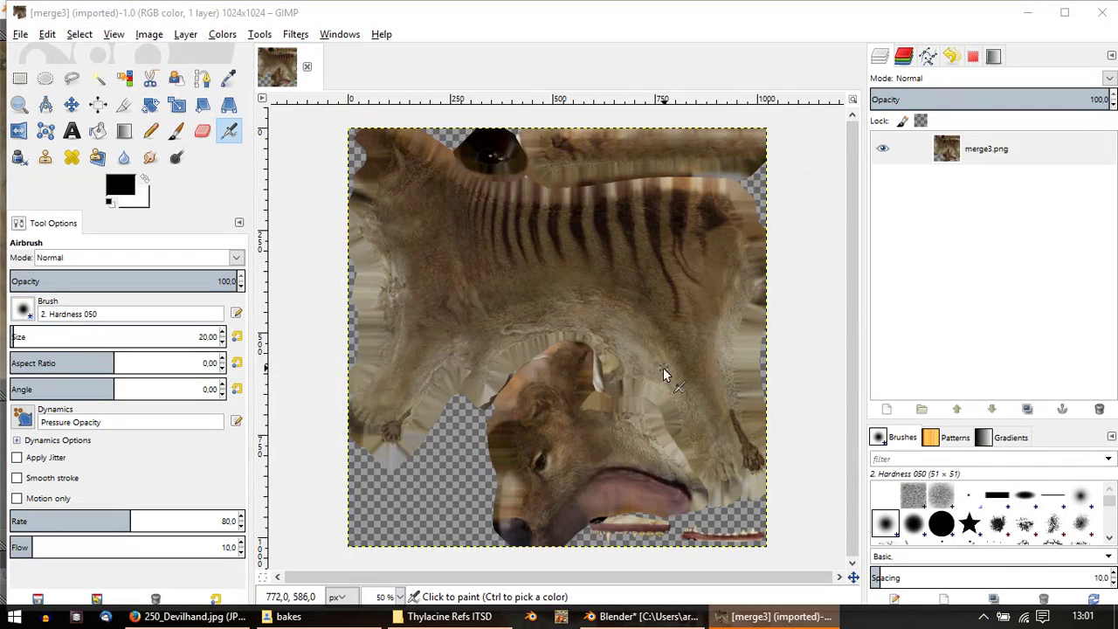
# Step: Examine the head, body stripes, hind paw and front paw up close in the merge3.png texture
pyautogui.keyDown('ctrl'); pyautogui.scroll(-1, 714, 405); pyautogui.keyUp('ctrl')
pyautogui.keyDown('ctrl'); pyautogui.scroll(1, 555, 408); pyautogui.keyUp('ctrl')
pyautogui.keyDown('ctrl'); pyautogui.scroll(1, 556, 408); pyautogui.keyUp('ctrl')
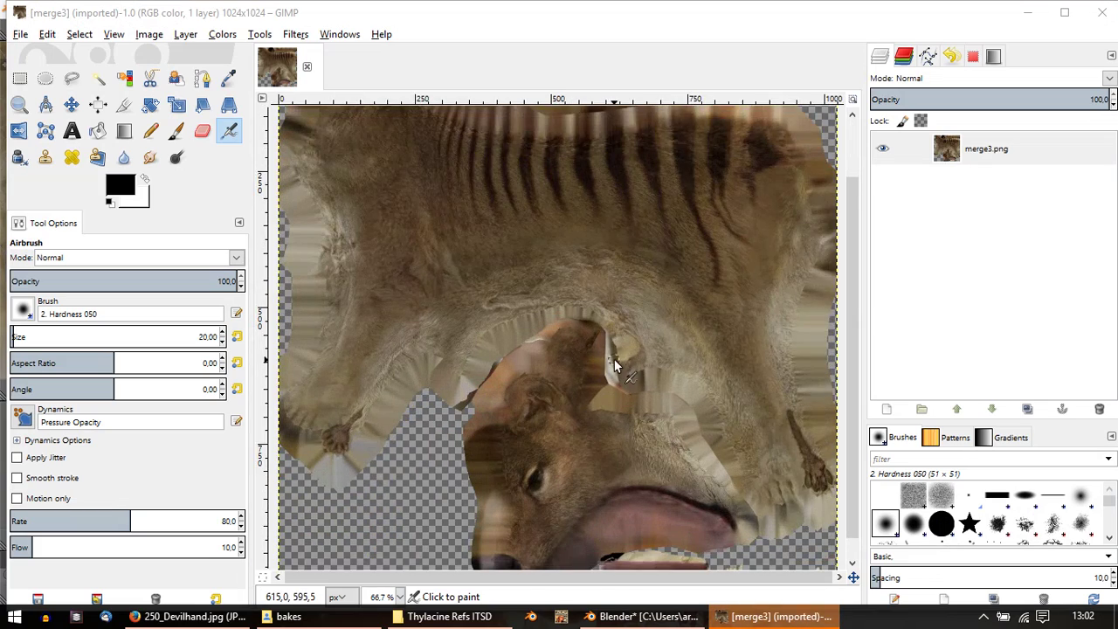
pyautogui.keyDown('ctrl'); pyautogui.scroll(2, 655, 340); pyautogui.keyUp('ctrl')
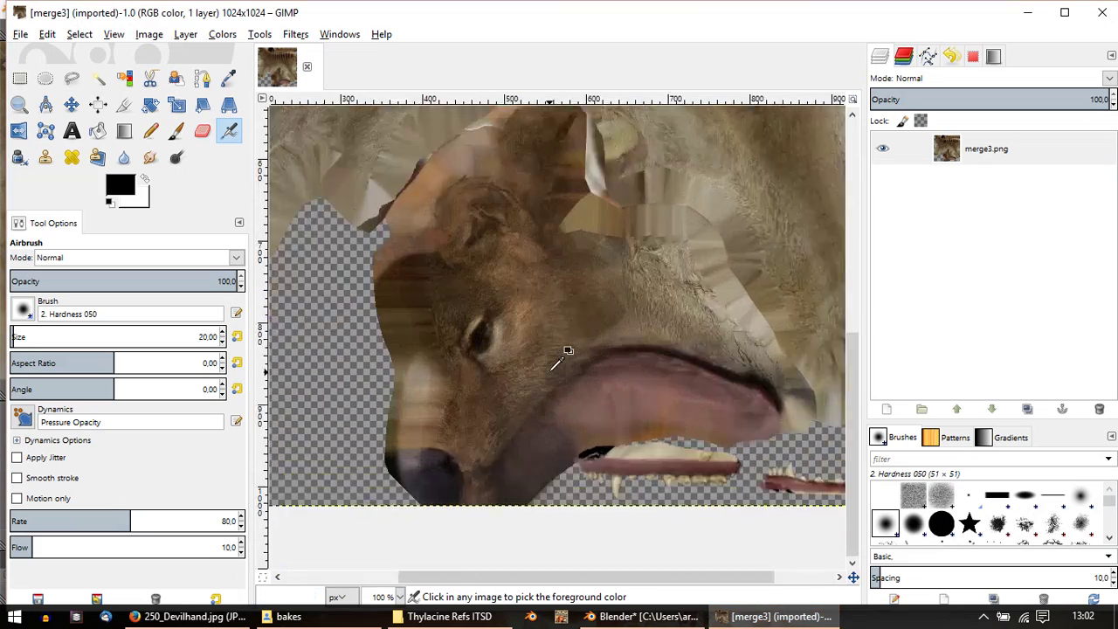
pyautogui.keyDown('ctrl'); pyautogui.scroll(-3, 562, 358); pyautogui.keyUp('ctrl')
pyautogui.keyDown('ctrl'); pyautogui.scroll(2, 603, 204); pyautogui.keyUp('ctrl')
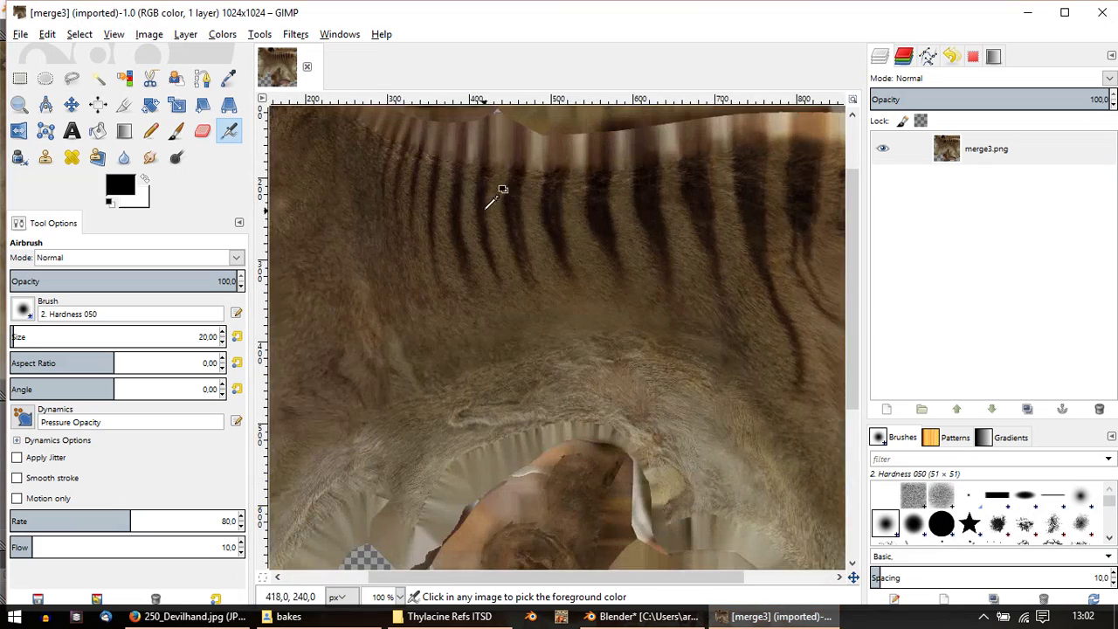
pyautogui.keyDown('ctrl'); pyautogui.scroll(1, 738, 384); pyautogui.keyUp('ctrl')
pyautogui.keyDown('ctrl'); pyautogui.scroll(-2, 568, 343); pyautogui.keyUp('ctrl')
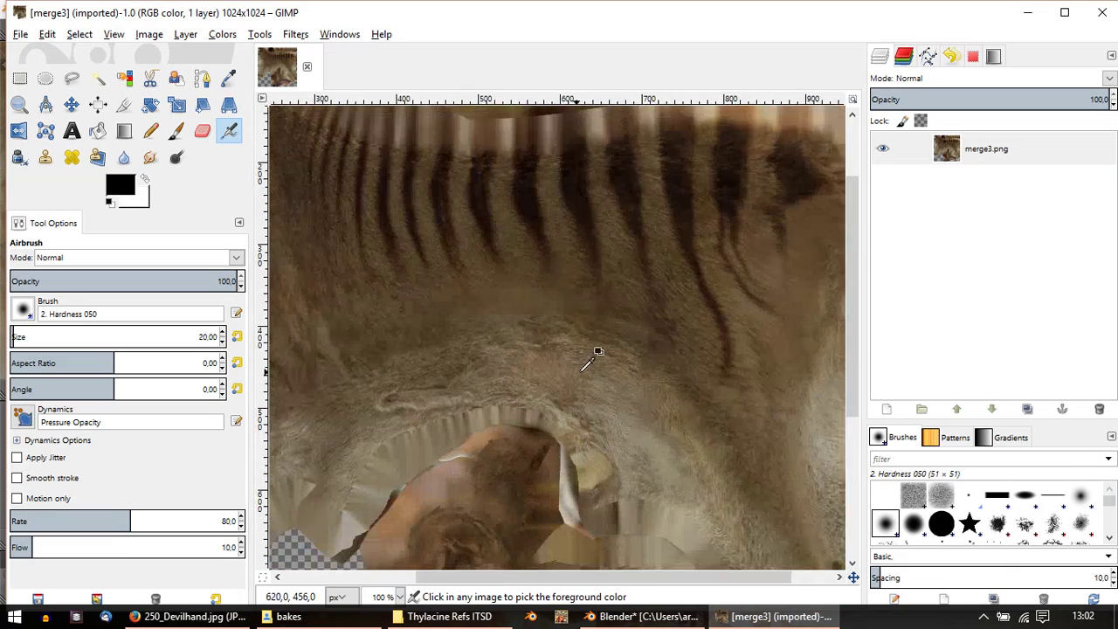
pyautogui.keyDown('ctrl'); pyautogui.scroll(1, 619, 310); pyautogui.keyUp('ctrl')
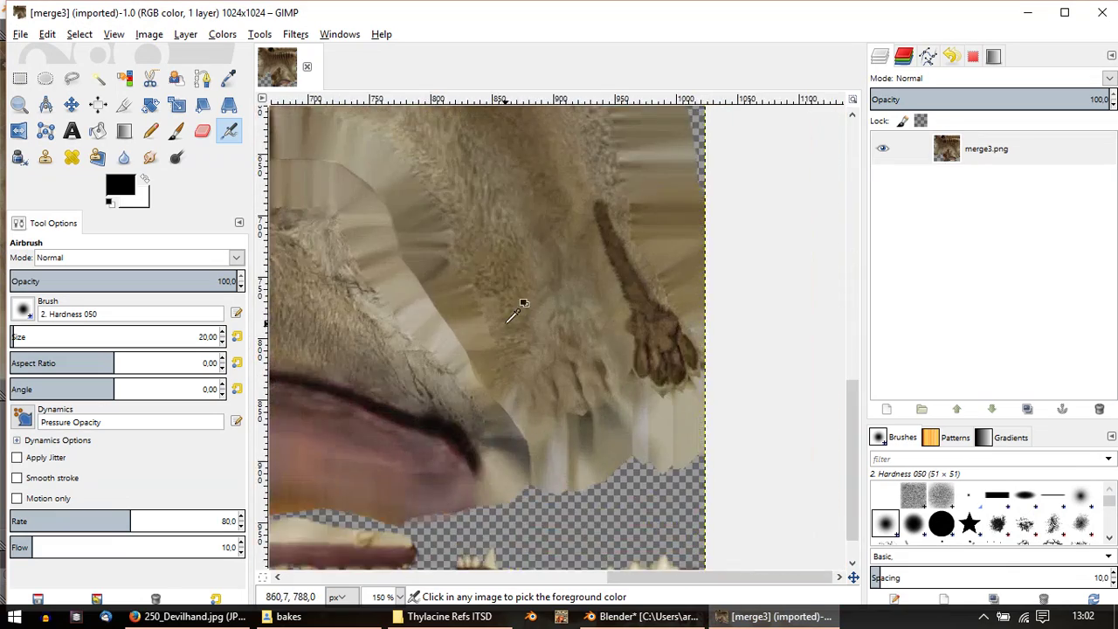
pyautogui.keyDown('ctrl'); pyautogui.moveTo(517, 310); pyautogui.dragTo(900, 333, button='middle'); pyautogui.keyUp('ctrl')
pyautogui.keyDown('ctrl'); pyautogui.moveTo(542, 339); pyautogui.dragTo(816, 467, button='middle'); pyautogui.keyUp('ctrl')
pyautogui.moveTo(472, 222)
pyautogui.keyDown('ctrl'); pyautogui.mouseDown(button='middle')
pyautogui.moveTo(618, 202)
pyautogui.moveTo(884, 116)
pyautogui.mouseUp(button='middle'); pyautogui.keyUp('ctrl')
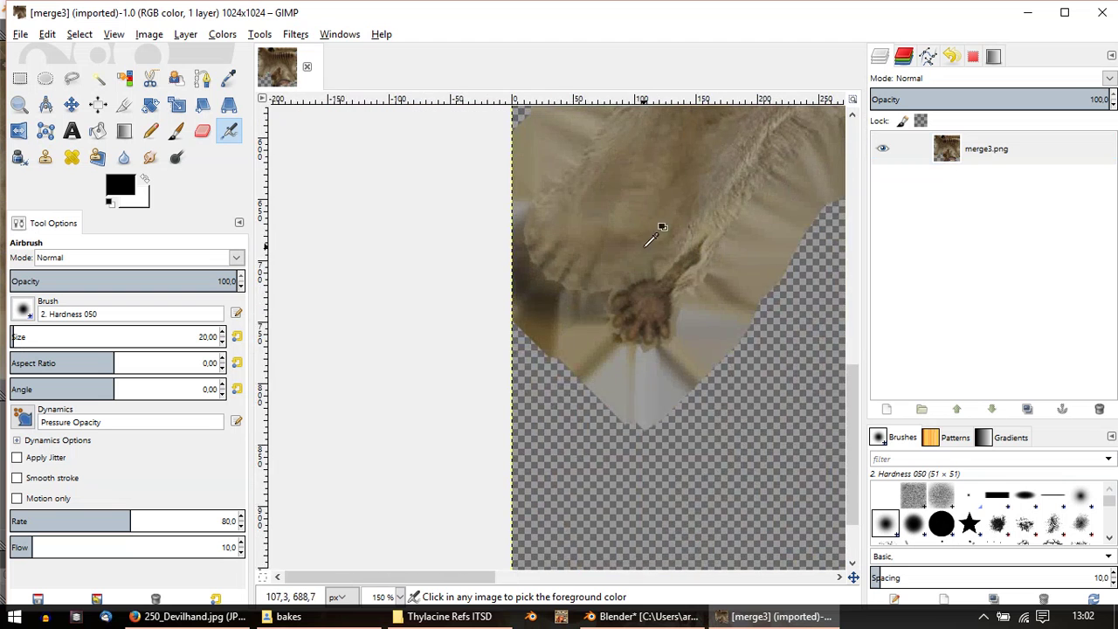
pyautogui.keyDown('ctrl'); pyautogui.scroll(2, 647, 260); pyautogui.keyUp('ctrl')
pyautogui.keyDown('ctrl'); pyautogui.moveTo(649, 278); pyautogui.dragTo(562, 267, button='middle'); pyautogui.keyUp('ctrl')
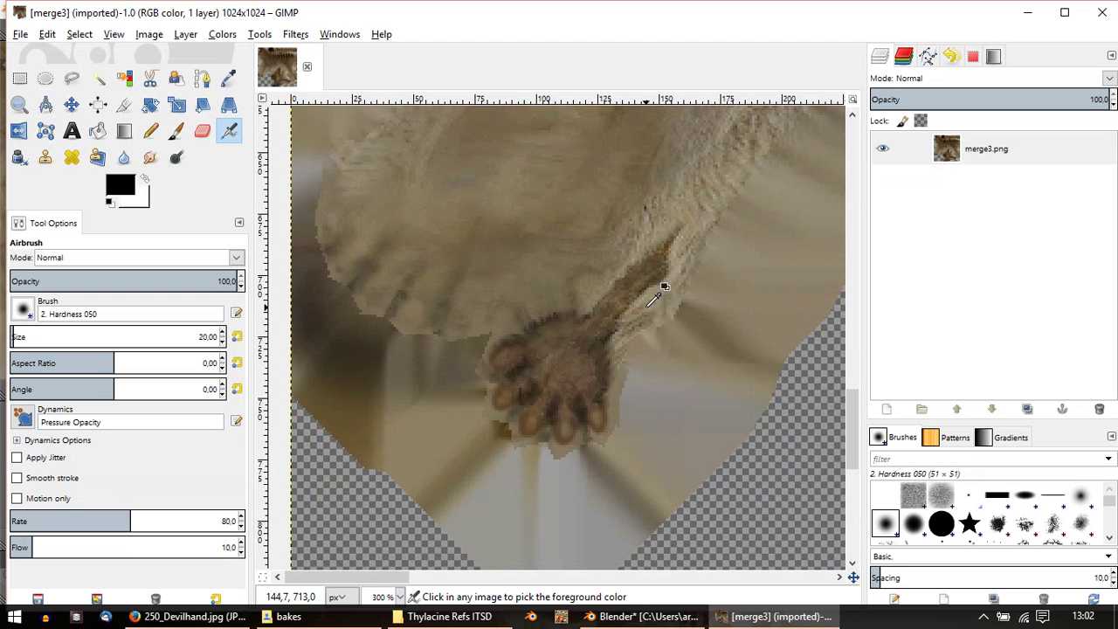
pyautogui.keyDown('ctrl'); pyautogui.moveTo(645, 318); pyautogui.dragTo(552, 370, button='middle'); pyautogui.keyUp('ctrl')
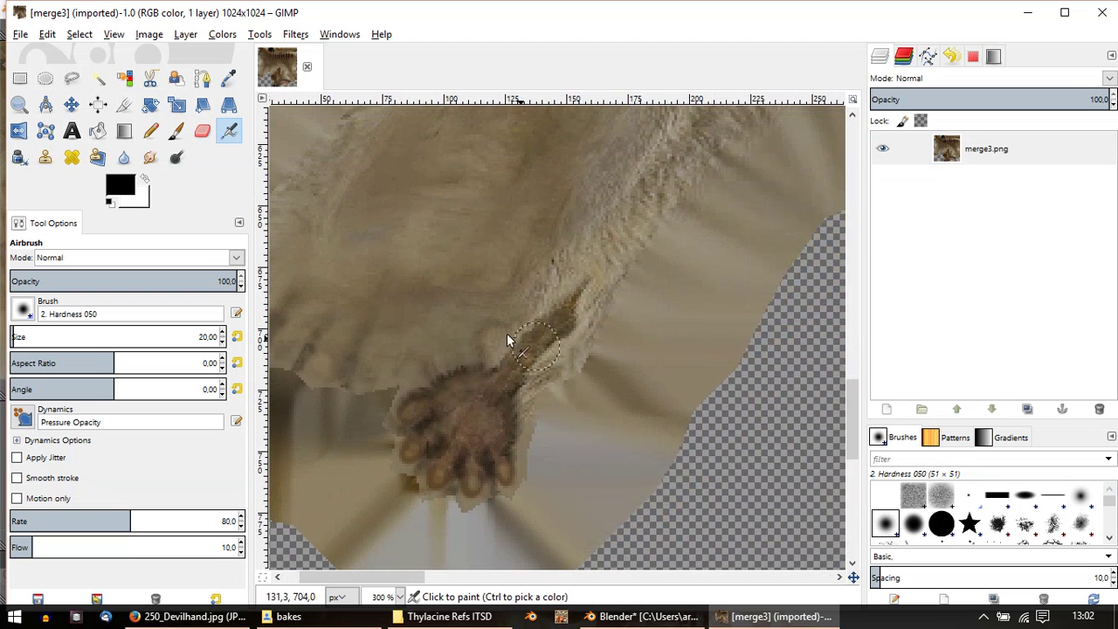
# Step: Outline the dark streak above the front paw with a hard-edged Free Select selection and copy it
pyautogui.click(71, 81)
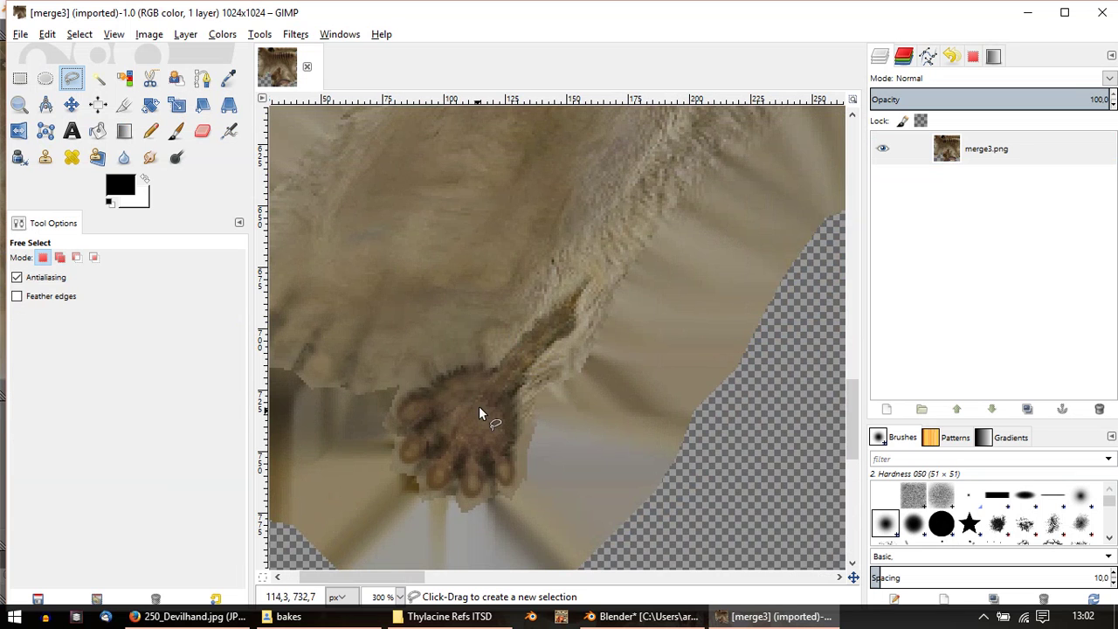
pyautogui.keyDown('ctrl'); pyautogui.scroll(1, 479, 413); pyautogui.keyUp('ctrl')
pyautogui.moveTo(550, 288); pyautogui.dragTo(557, 267)
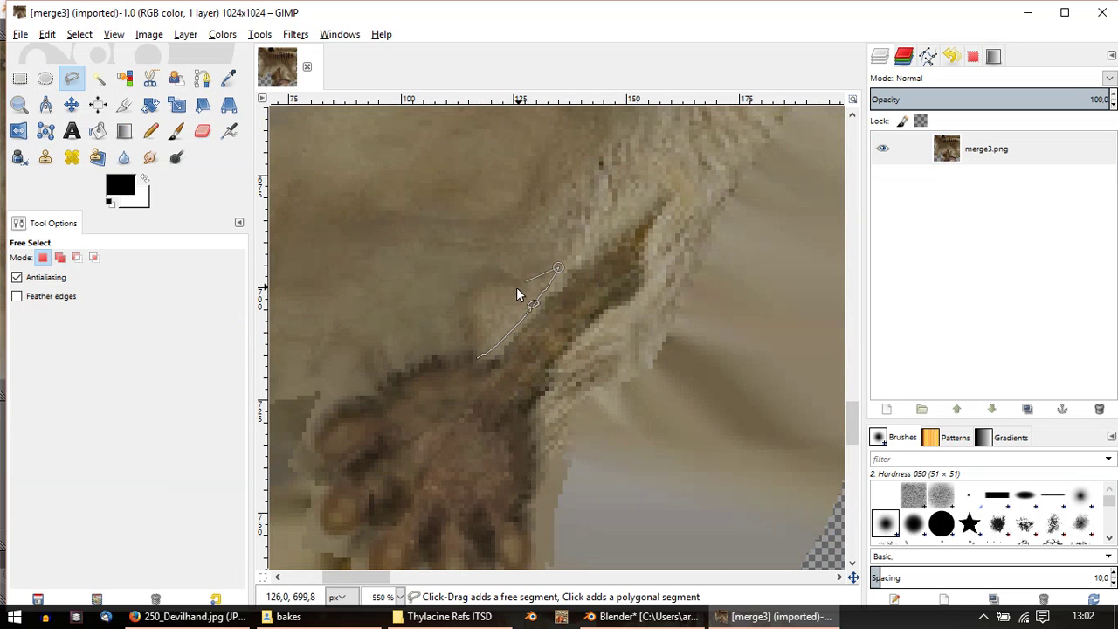
pyautogui.press('Escape')
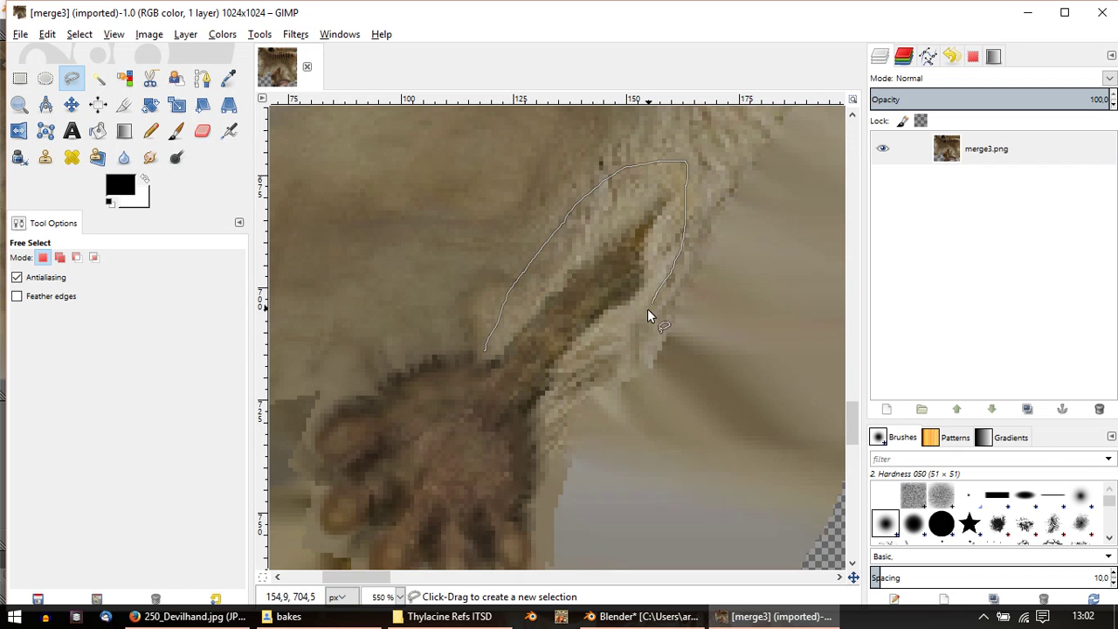
pyautogui.moveTo(542, 413); pyautogui.dragTo(531, 412)
pyautogui.click(497, 386)
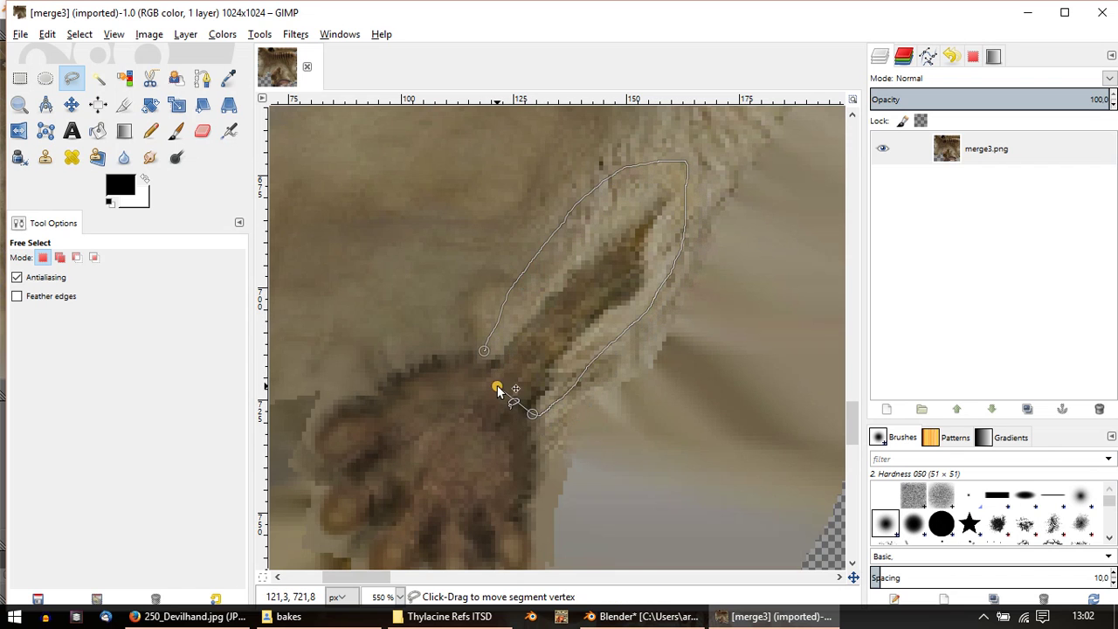
pyautogui.click(486, 350)
pyautogui.hotkey('ctrl', 'c')
# Step: Outline the dark streak above the front paw again with feathered edges of radius 7 and copy it
pyautogui.click(17, 296)
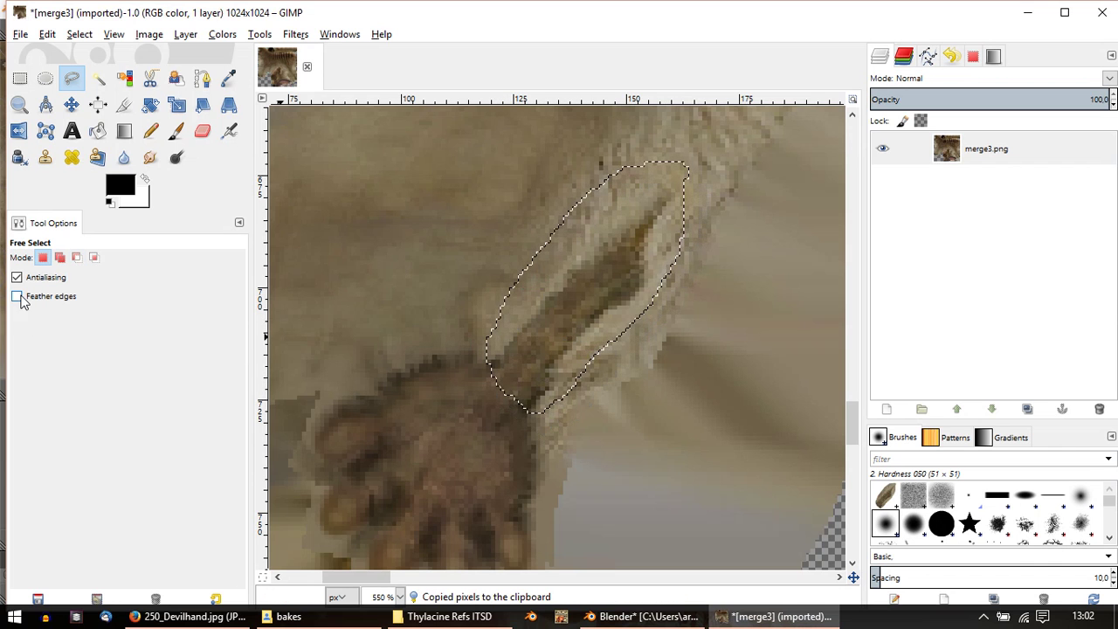
pyautogui.scroll(-2, 126, 320)
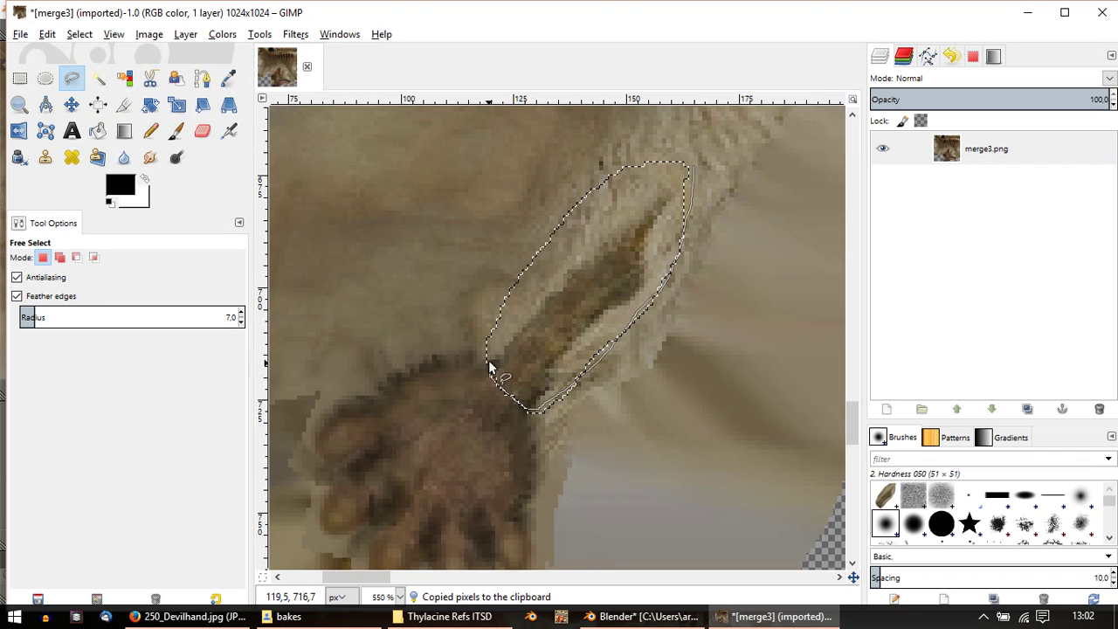
pyautogui.moveTo(535, 266)
pyautogui.mouseDown()
pyautogui.moveTo(617, 172)
pyautogui.moveTo(684, 154)
pyautogui.mouseUp()
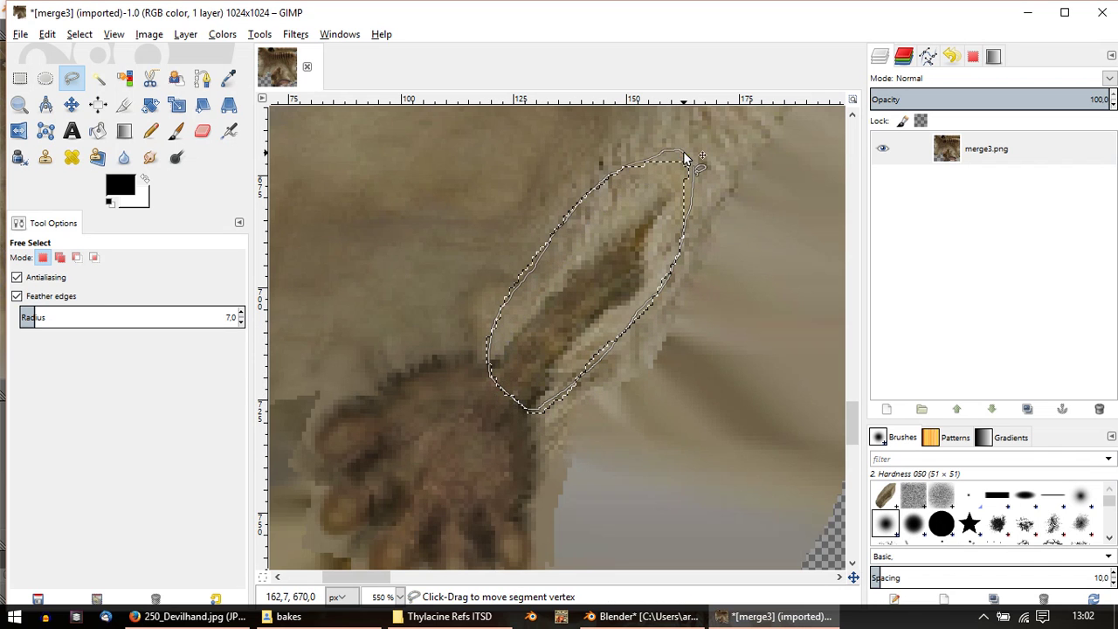
pyautogui.press('Return')
pyautogui.hotkey('ctrl', 'c')
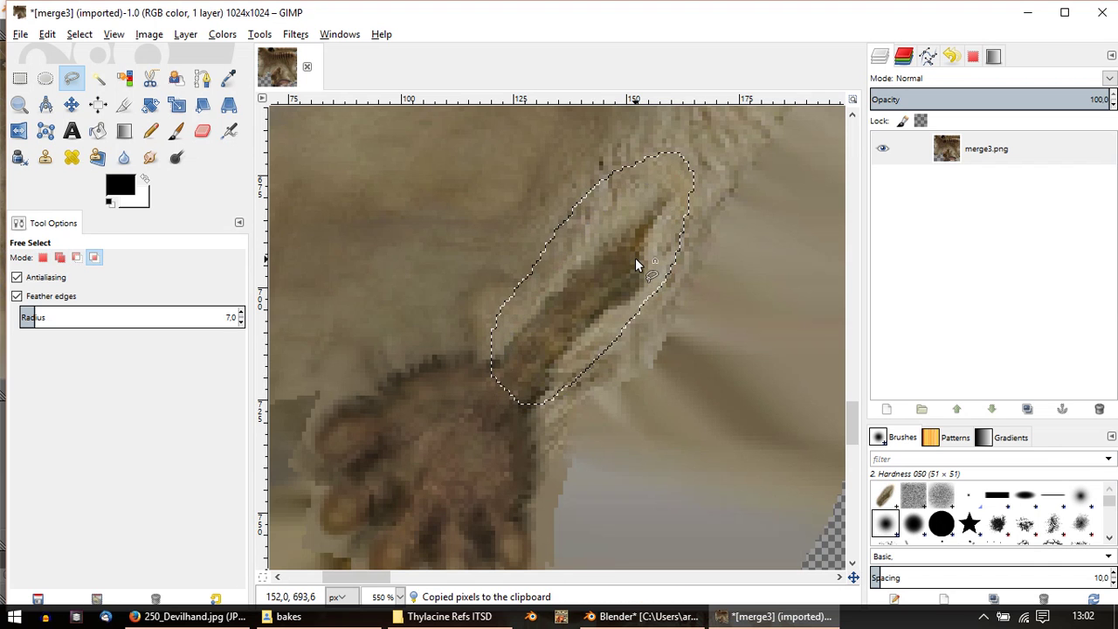
pyautogui.hotkey('ctrl', 'shift', 'a')
pyautogui.hotkey('ctrl', 'v')
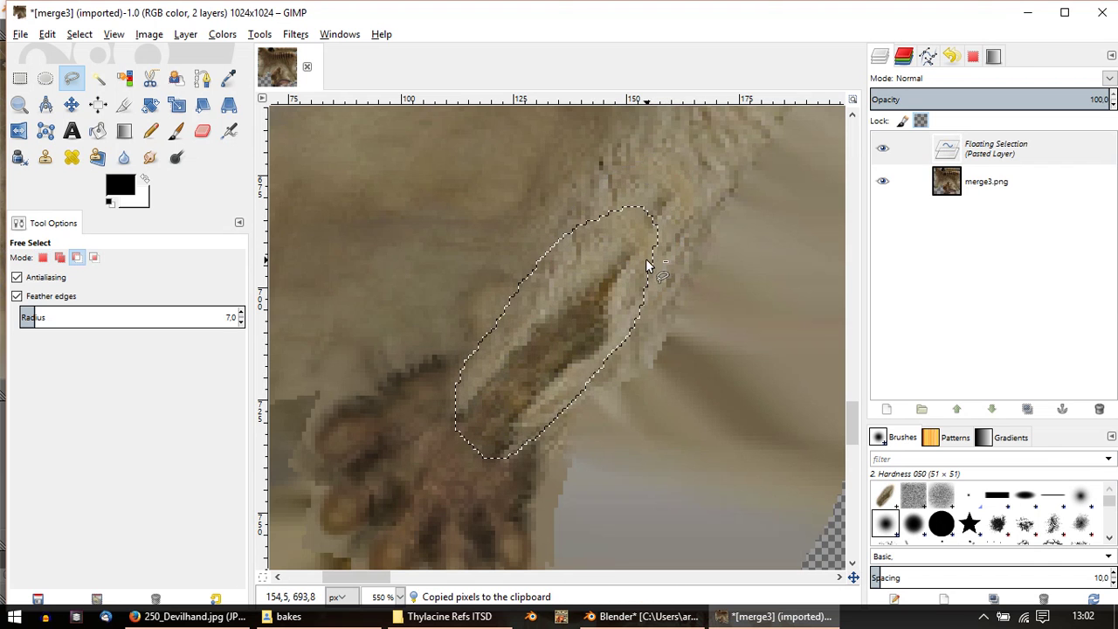
pyautogui.hotkey('ctrl', 'z')
pyautogui.hotkey('ctrl', 'z')
# Step: Paste the copied streak in place and turn the floating selection into a new layer
pyautogui.hotkey('ctrl', 'v')
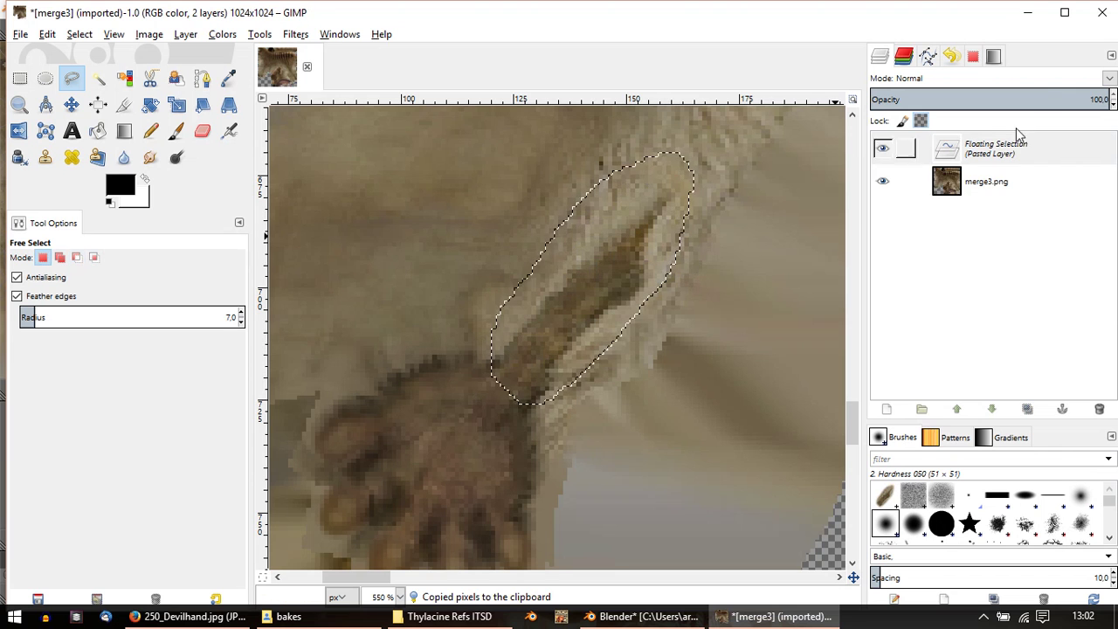
pyautogui.click(973, 150)
pyautogui.rightClick(974, 149)
pyautogui.click(868, 185)
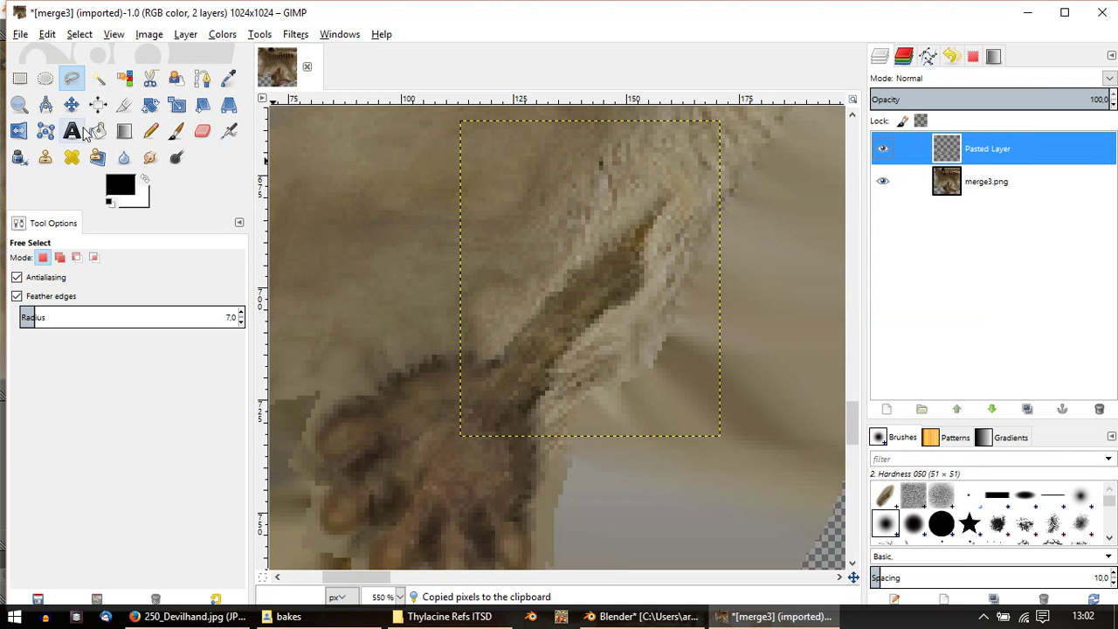
# Step: Switch to Blender and examine the front leg and paw on the thylacine model
pyautogui.click(642, 616)
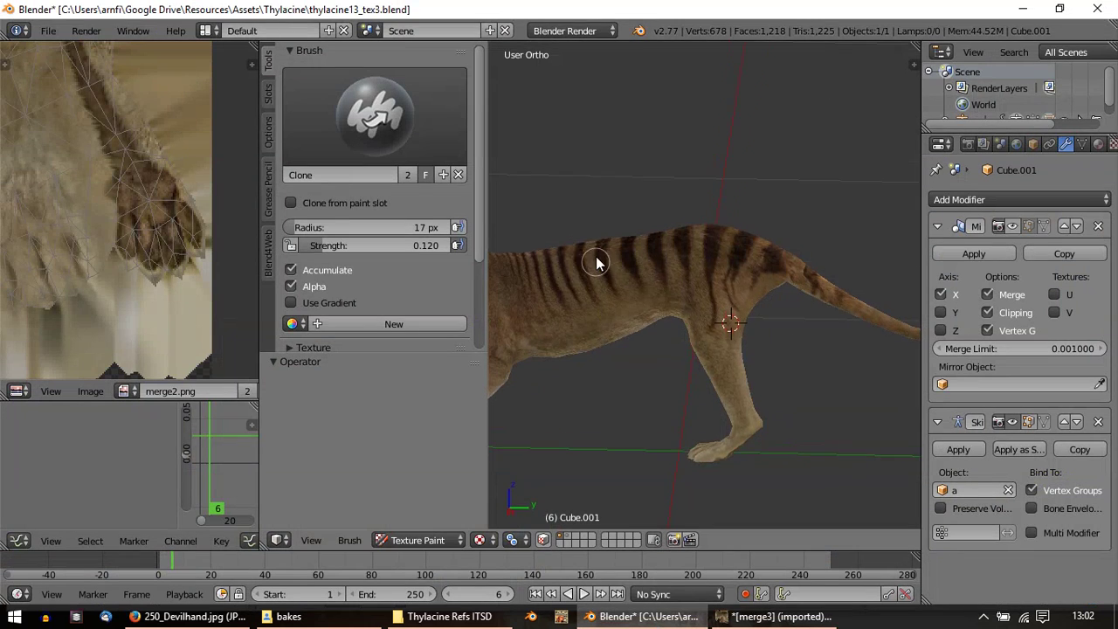
pyautogui.scroll(2, 643, 325)
pyautogui.moveTo(644, 317)
pyautogui.mouseDown(button='middle')
pyautogui.moveTo(661, 305)
pyautogui.moveTo(619, 157)
pyautogui.moveTo(603, 147)
pyautogui.moveTo(637, 324)
pyautogui.mouseUp(button='middle')
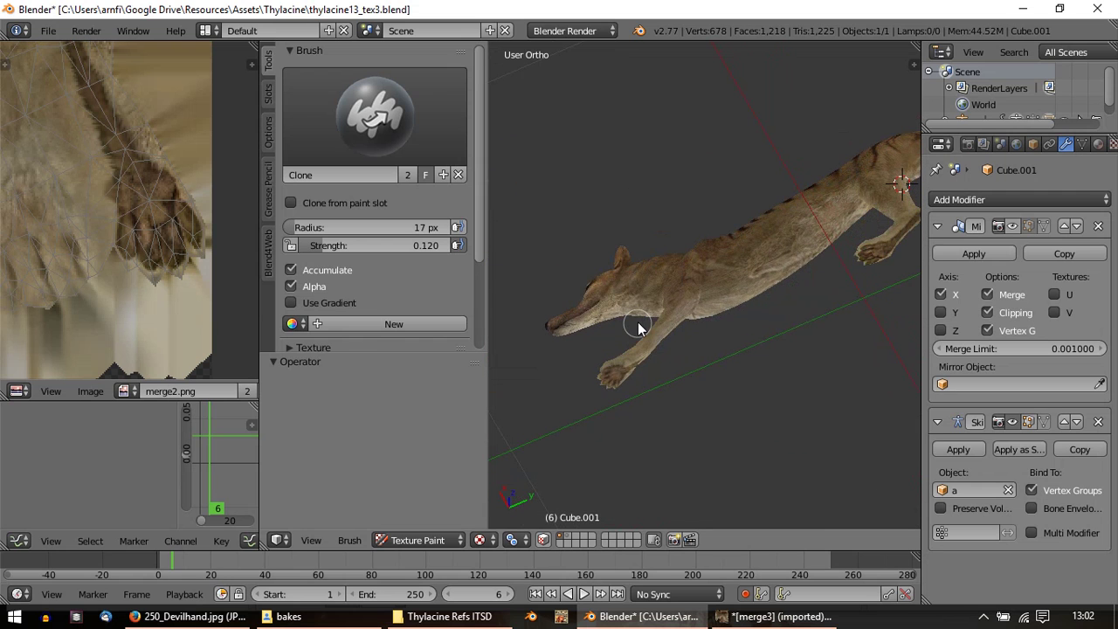
# Step: Switch back to GIMP and rotate the pasted streak layer by -7.53° around the centre point 137.27, 694.73 px
pyautogui.click(804, 618)
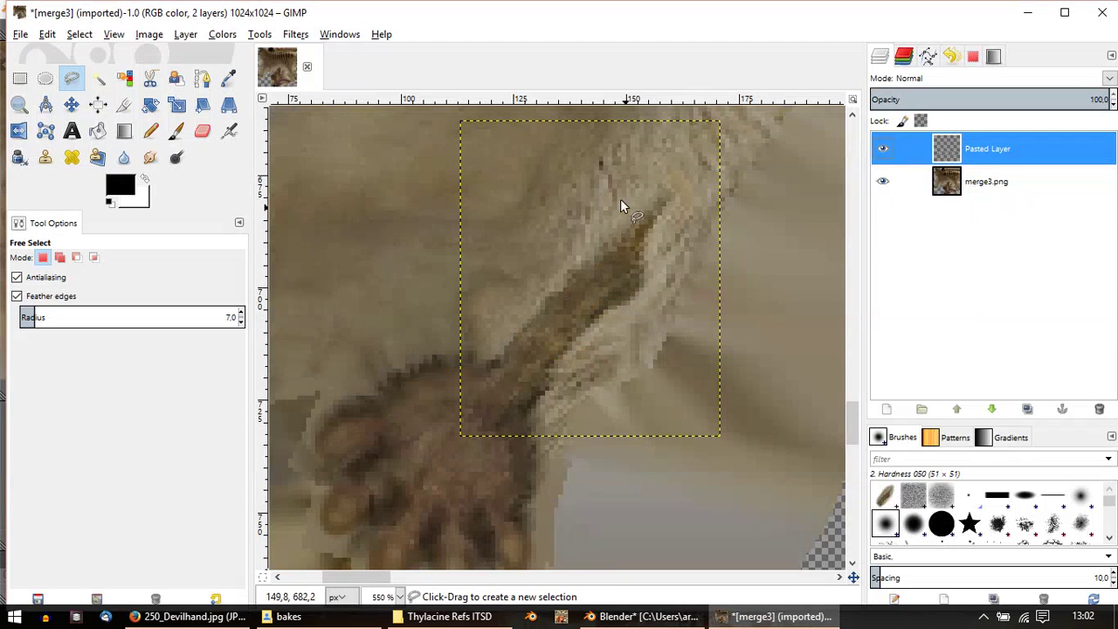
pyautogui.click(150, 105)
pyautogui.moveTo(524, 367); pyautogui.dragTo(539, 404)
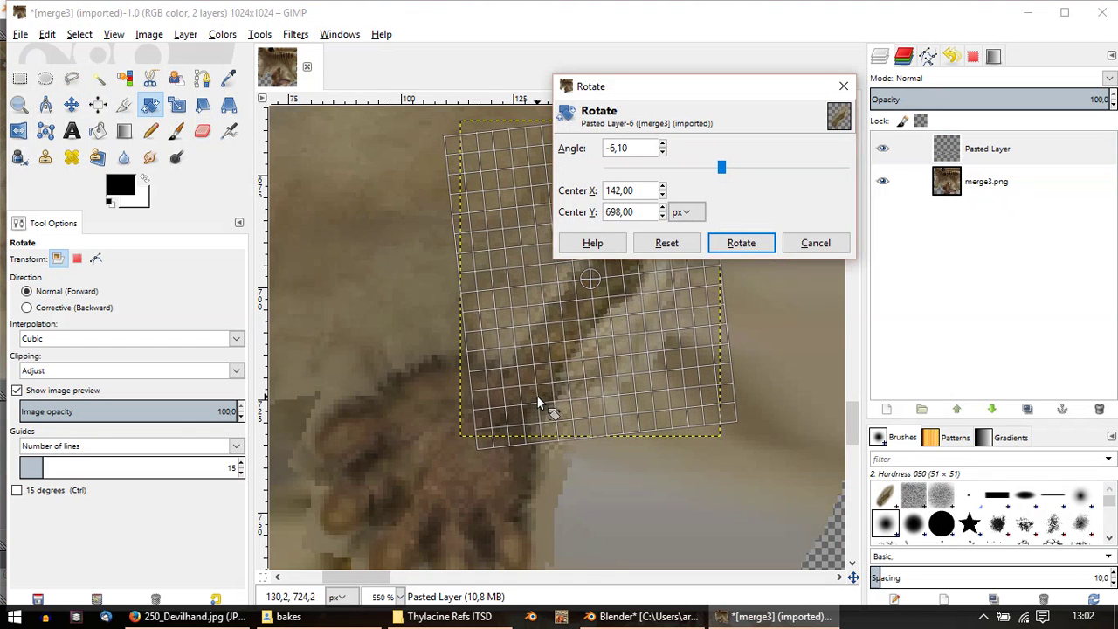
pyautogui.moveTo(587, 287); pyautogui.dragTo(569, 269)
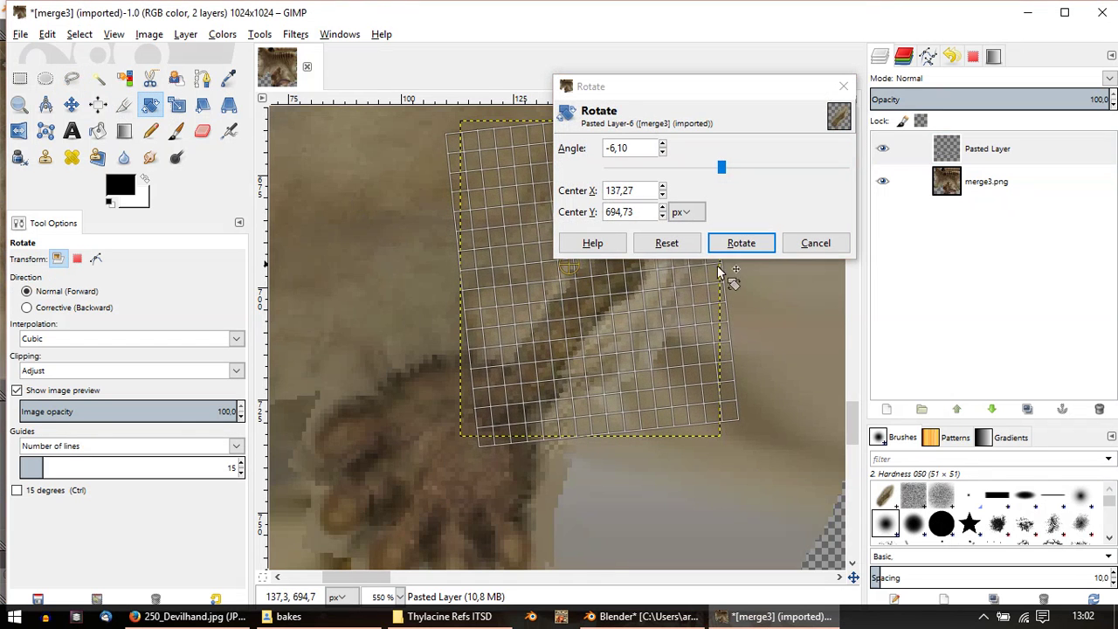
pyautogui.moveTo(718, 266); pyautogui.dragTo(621, 320)
pyautogui.click(741, 244)
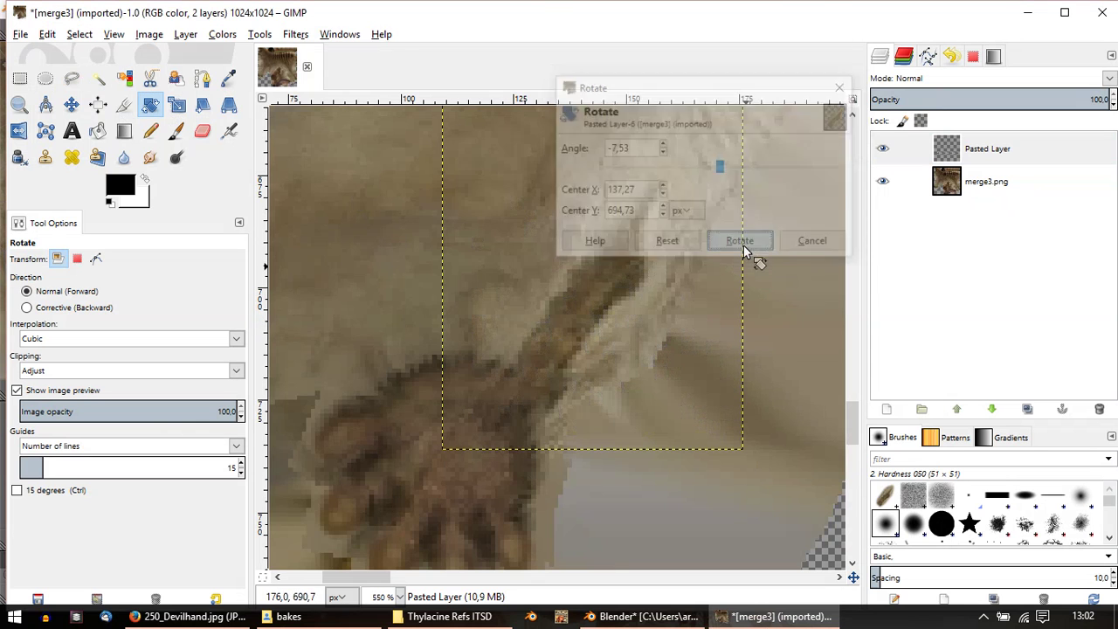
# Step: Move the rotated streak layer slightly up and left above the paw, and overwrite merge3.png
pyautogui.click(72, 105)
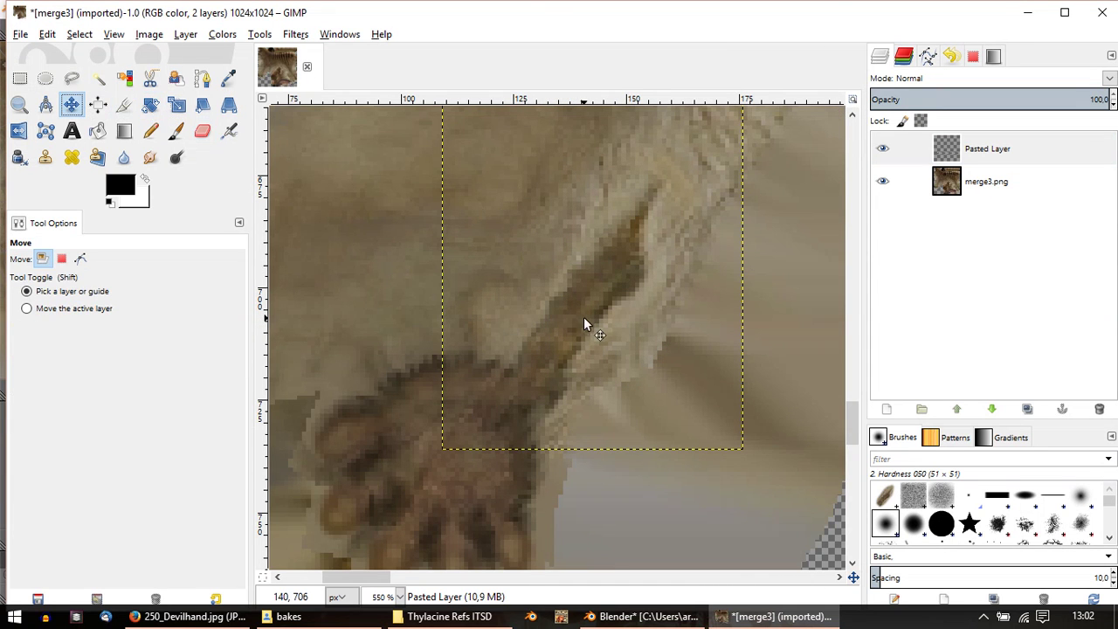
pyautogui.moveTo(585, 320); pyautogui.dragTo(571, 308)
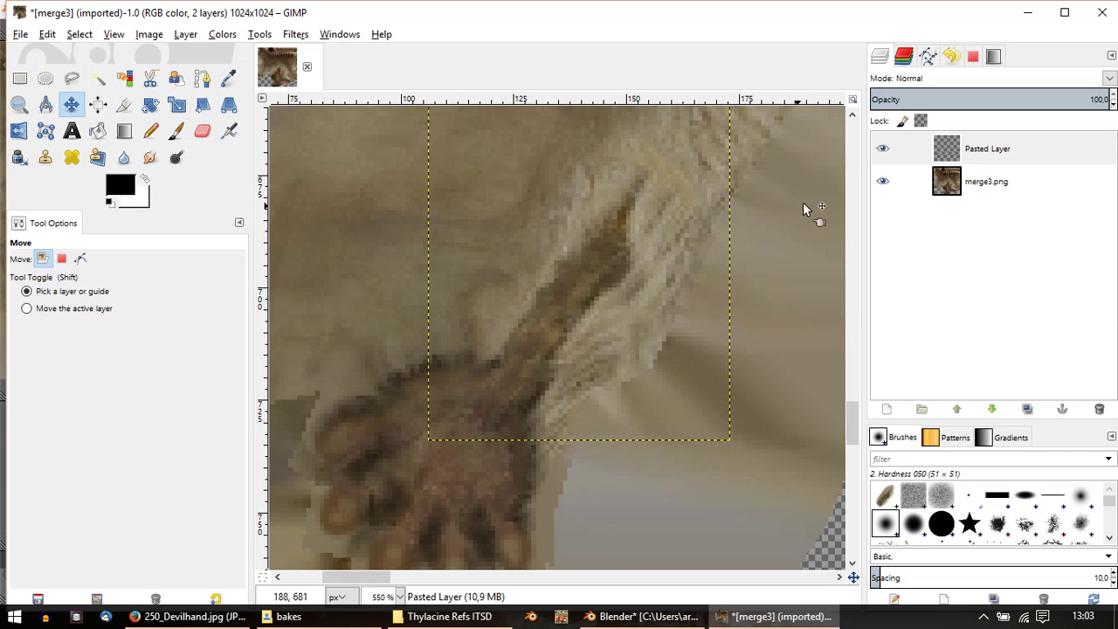
pyautogui.click(19, 33)
pyautogui.click(106, 238)
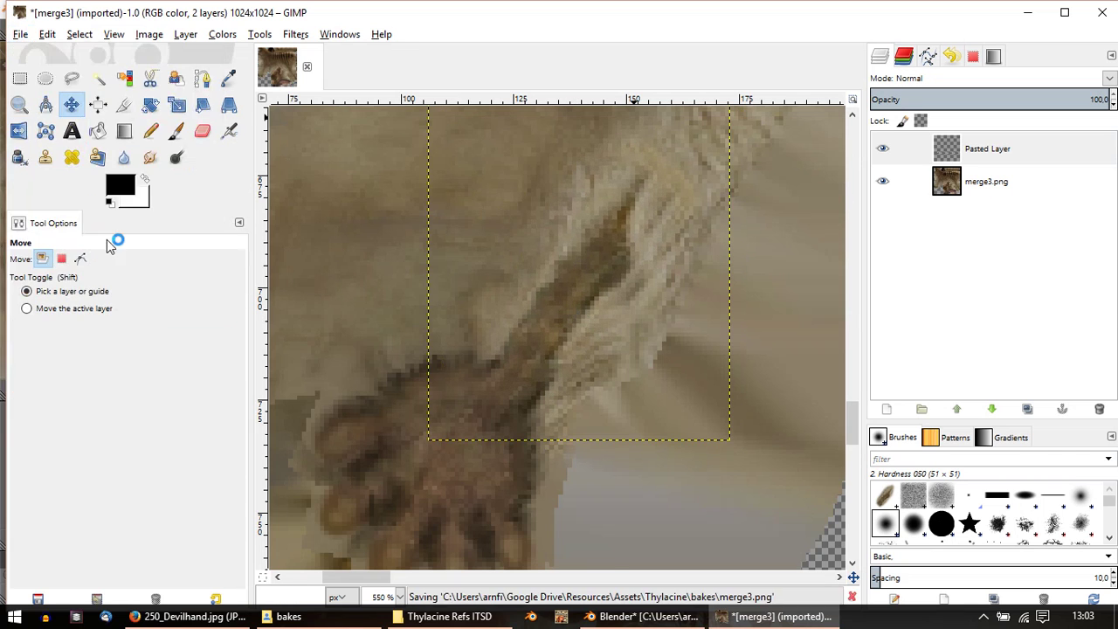
# Step: Switch to Blender, reload the texture image, and inspect the streak behind the front paw on the model
pyautogui.click(677, 617)
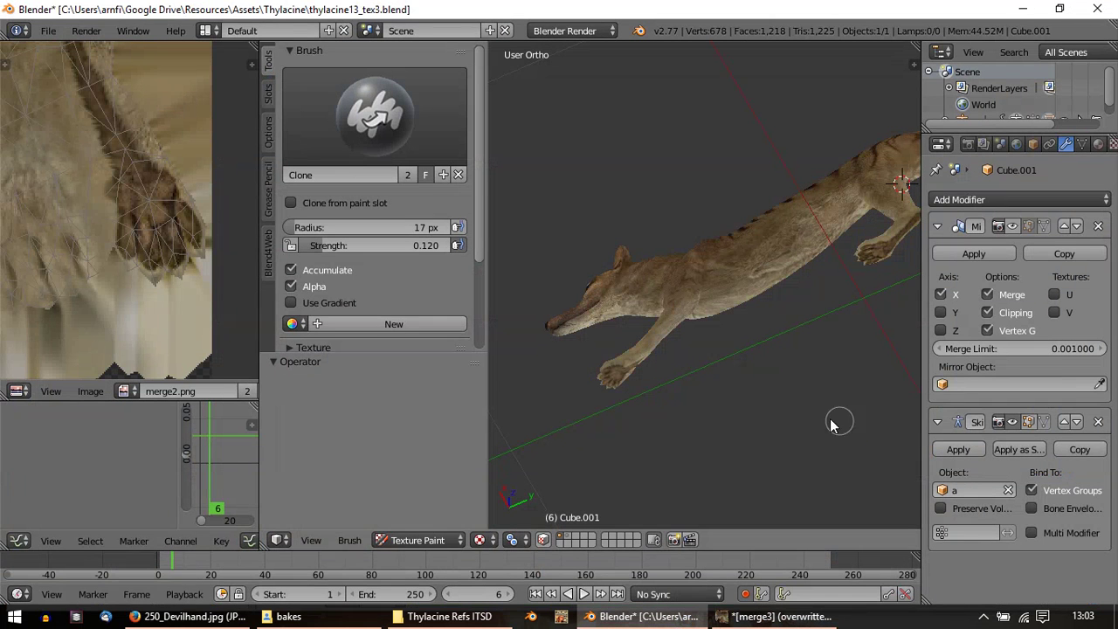
pyautogui.moveTo(722, 377); pyautogui.dragTo(542, 337, button='middle')
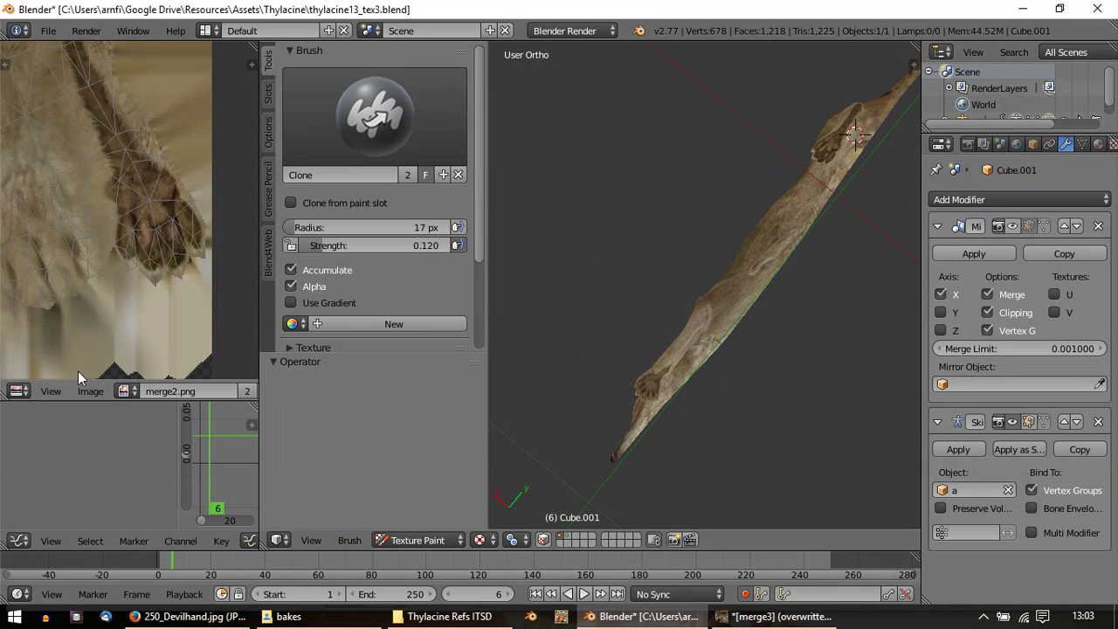
pyautogui.click(94, 393)
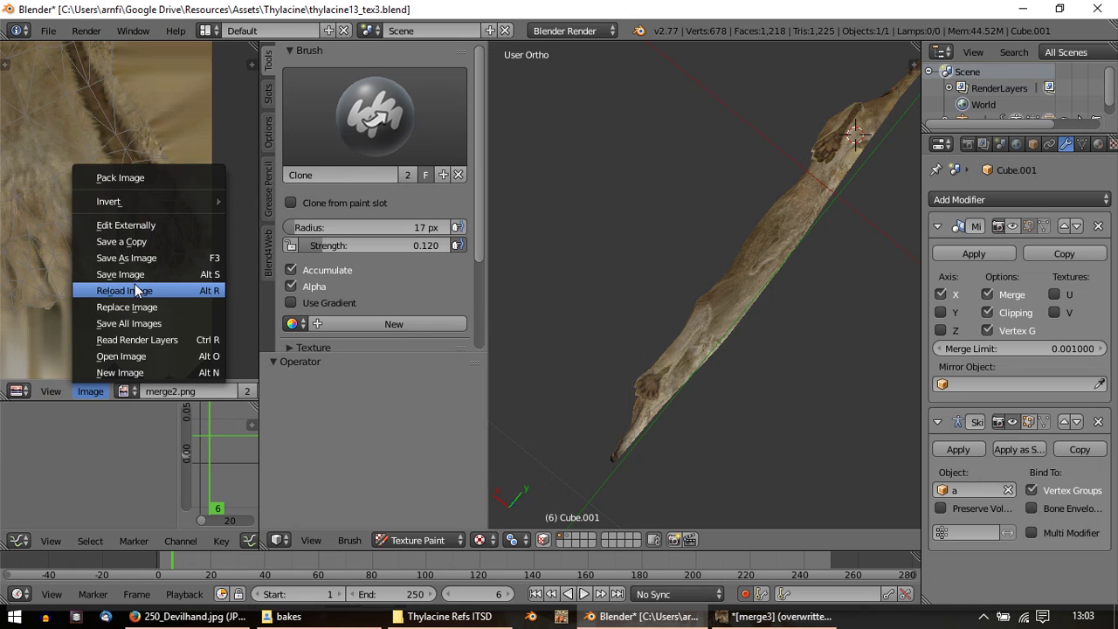
pyautogui.click(135, 290)
pyautogui.scroll(5, 743, 288)
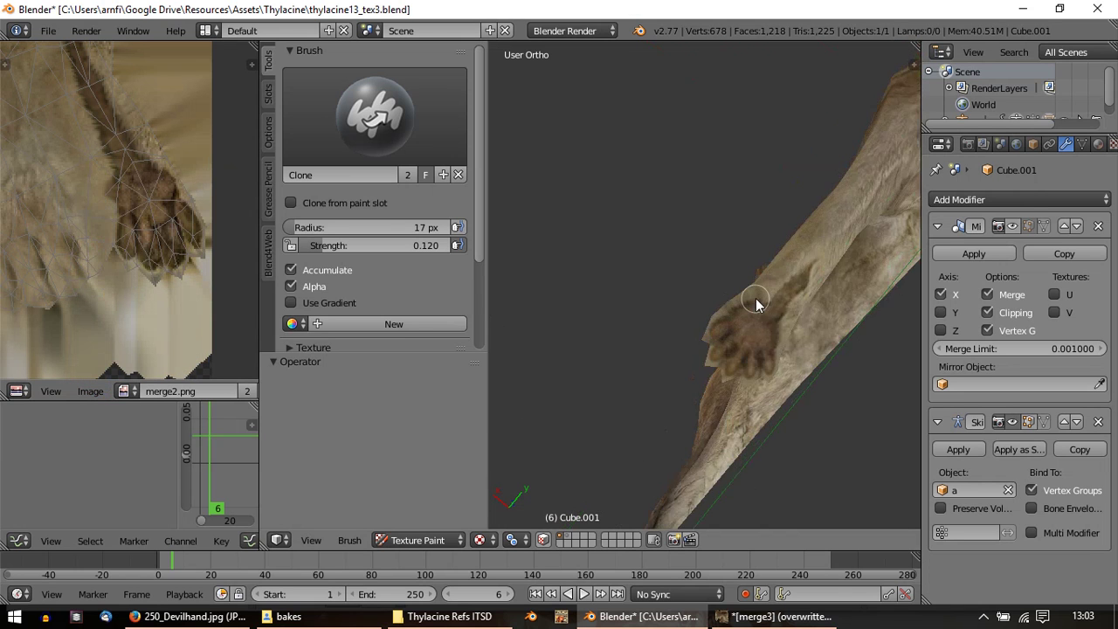
pyautogui.moveTo(756, 303); pyautogui.dragTo(621, 350, button='middle')
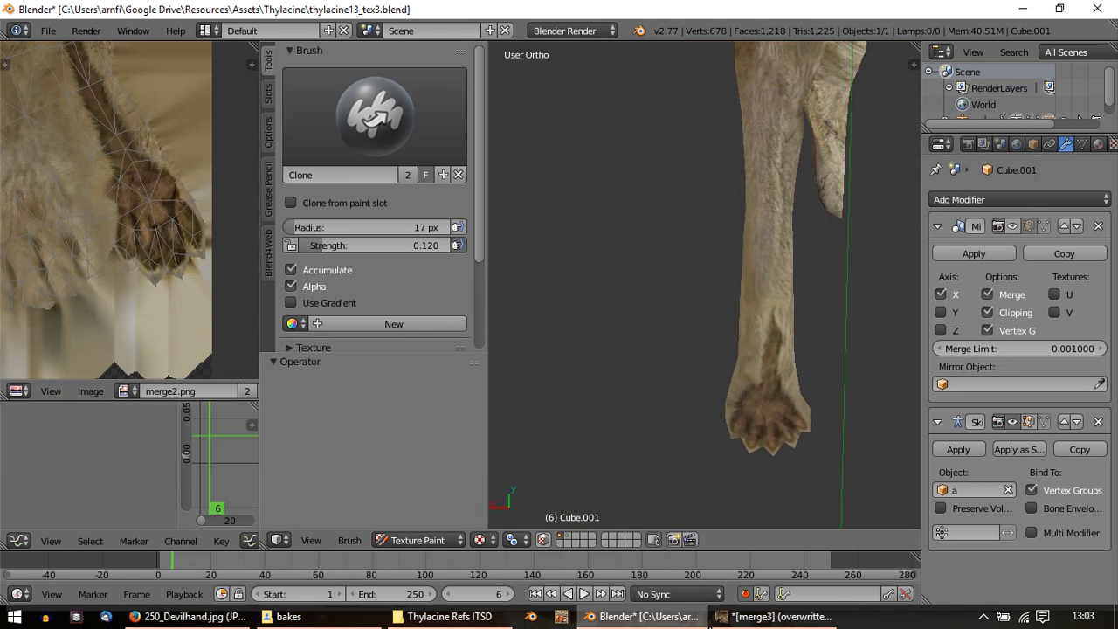
# Step: Switch back to GIMP and nudge the streak layer a little further up and left
pyautogui.click(768, 616)
pyautogui.moveTo(577, 307); pyautogui.dragTo(549, 290)
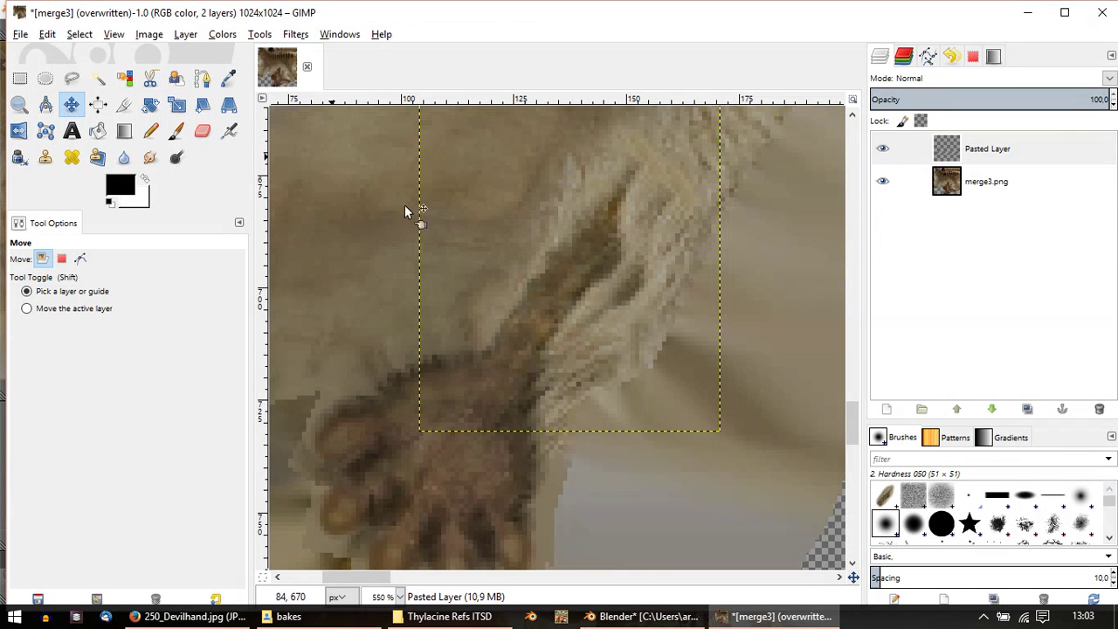
# Step: Export the edited texture over merge3.png, switch to Blender and reload the image on the leg model
pyautogui.click(20, 34)
pyautogui.click(96, 252)
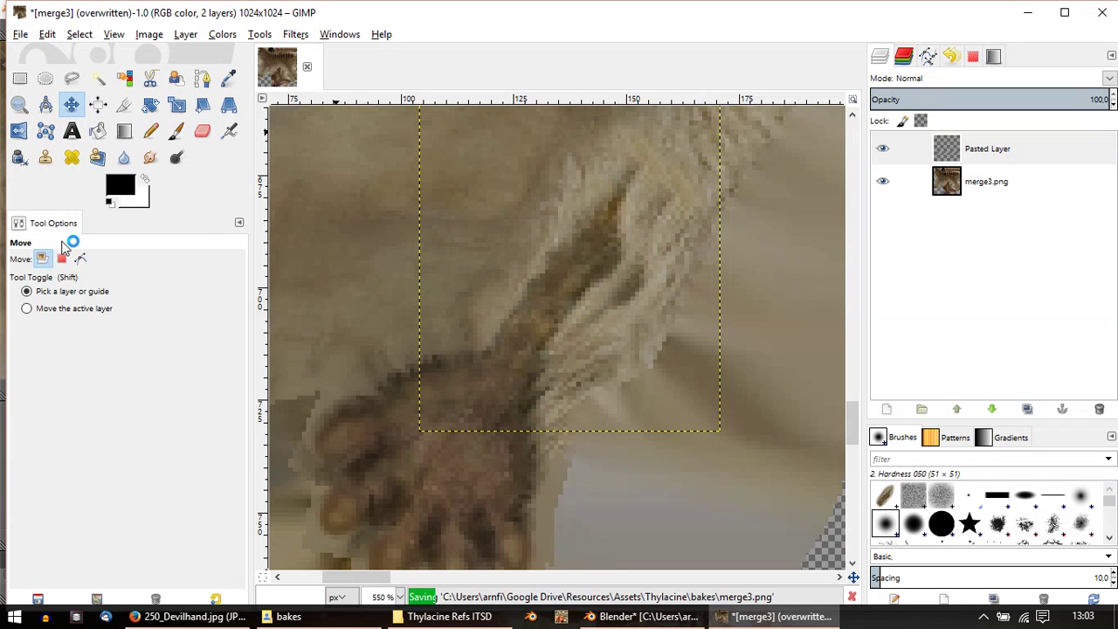
pyautogui.hotkey('alt', 'Tab')
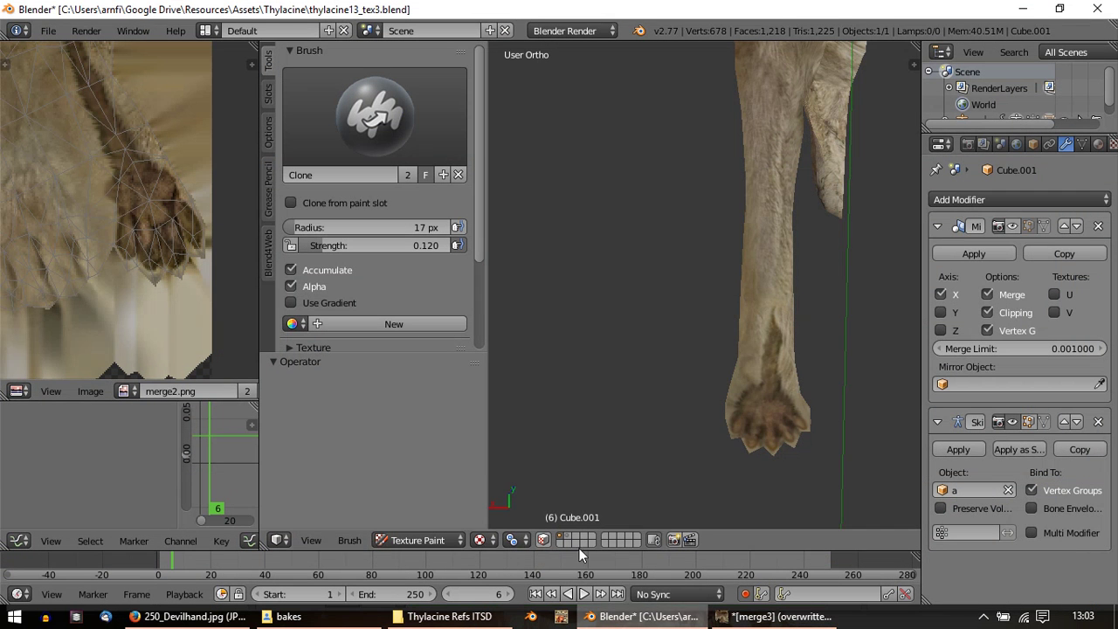
pyautogui.moveTo(686, 253); pyautogui.dragTo(698, 348, button='middle')
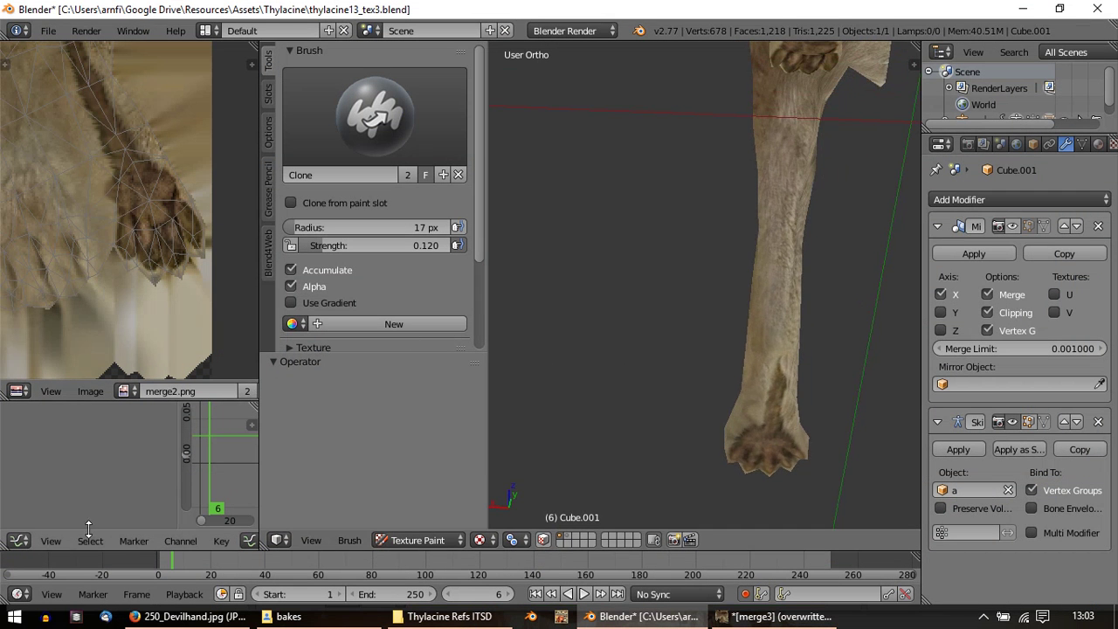
pyautogui.click(96, 392)
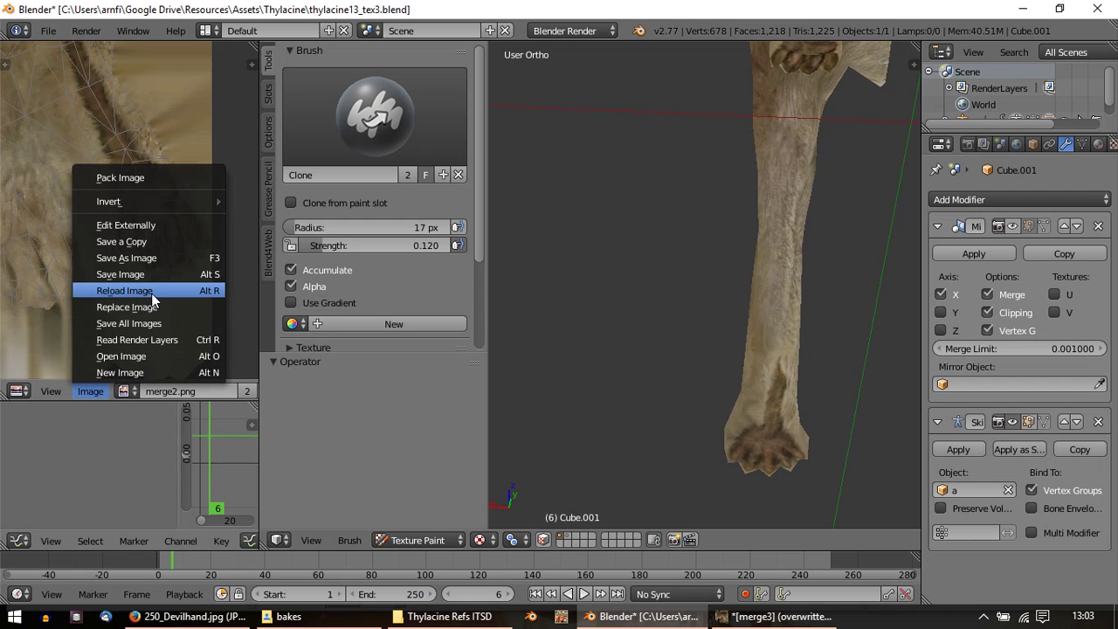
pyautogui.click(151, 292)
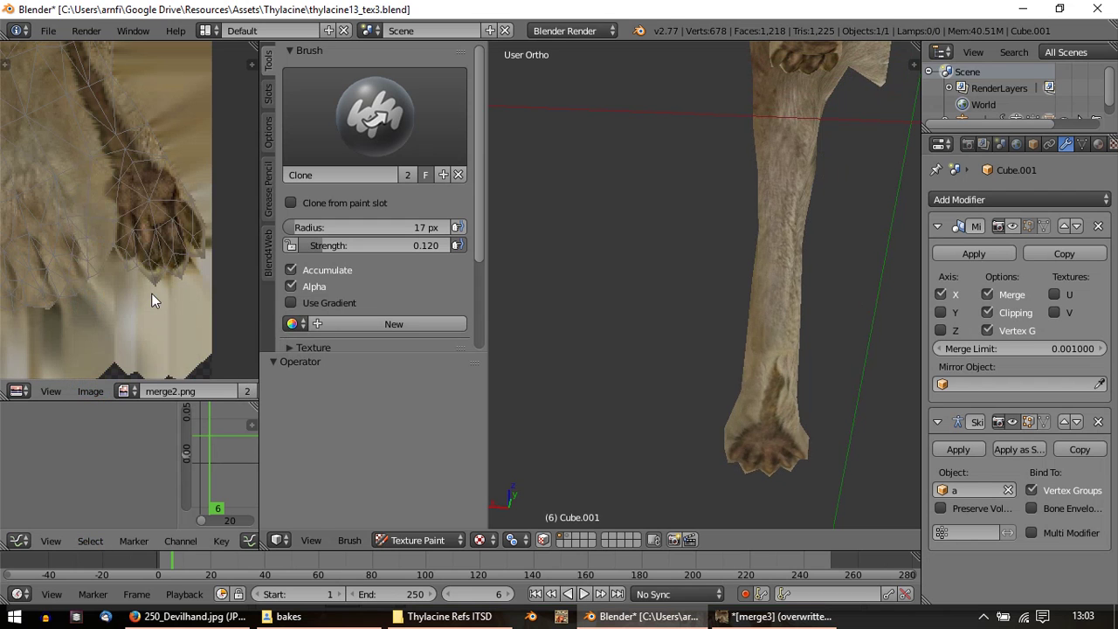
# Step: Switch back to GIMP and undo the last move and rotation of the pasted fur layer
pyautogui.click(780, 615)
pyautogui.hotkey('ctrl', 'z')
pyautogui.hotkey('ctrl', 'z')
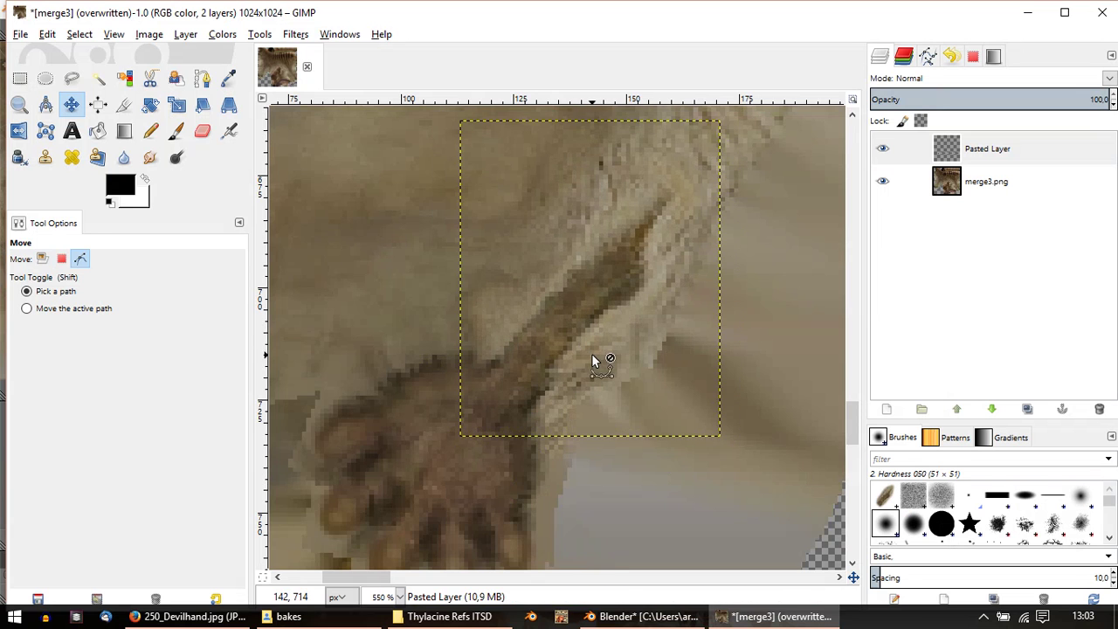
# Step: Rotate the pasted layer by -18.73 degrees and move it up and to the left so its dark streak meets the paw
pyautogui.moveTo(527, 387); pyautogui.dragTo(535, 421)
pyautogui.click(150, 104)
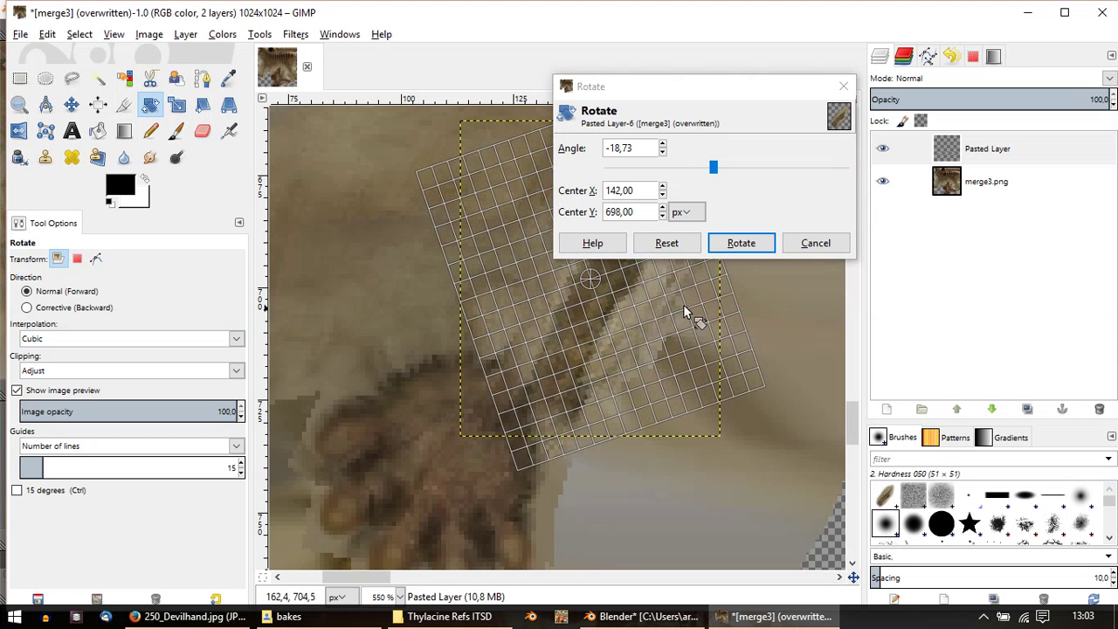
pyautogui.click(739, 243)
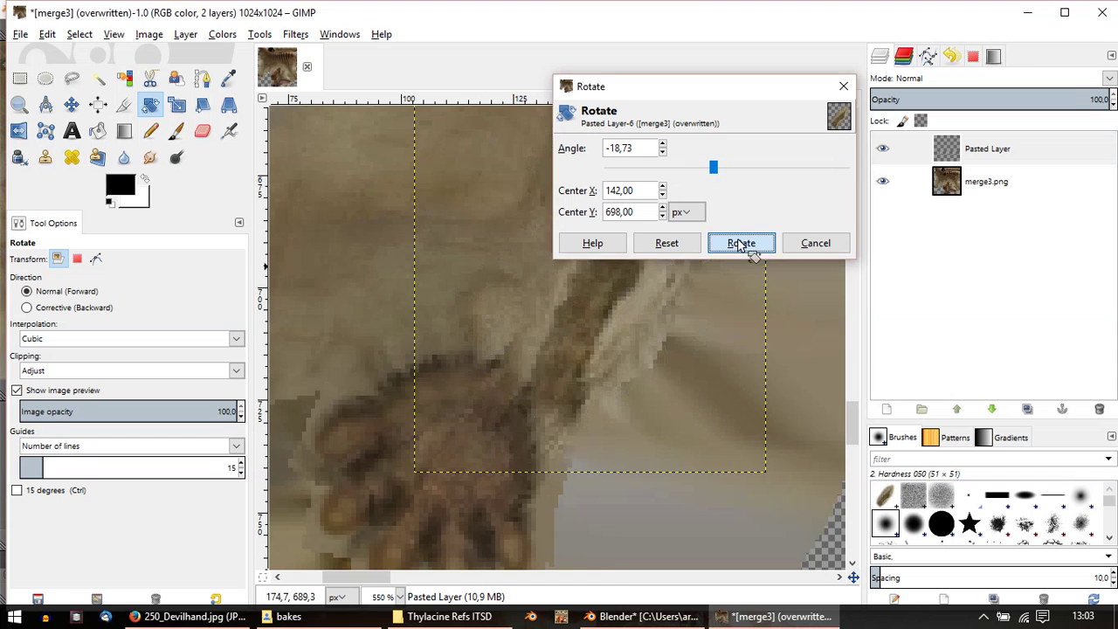
pyautogui.click(72, 104)
pyautogui.moveTo(568, 339); pyautogui.dragTo(541, 311)
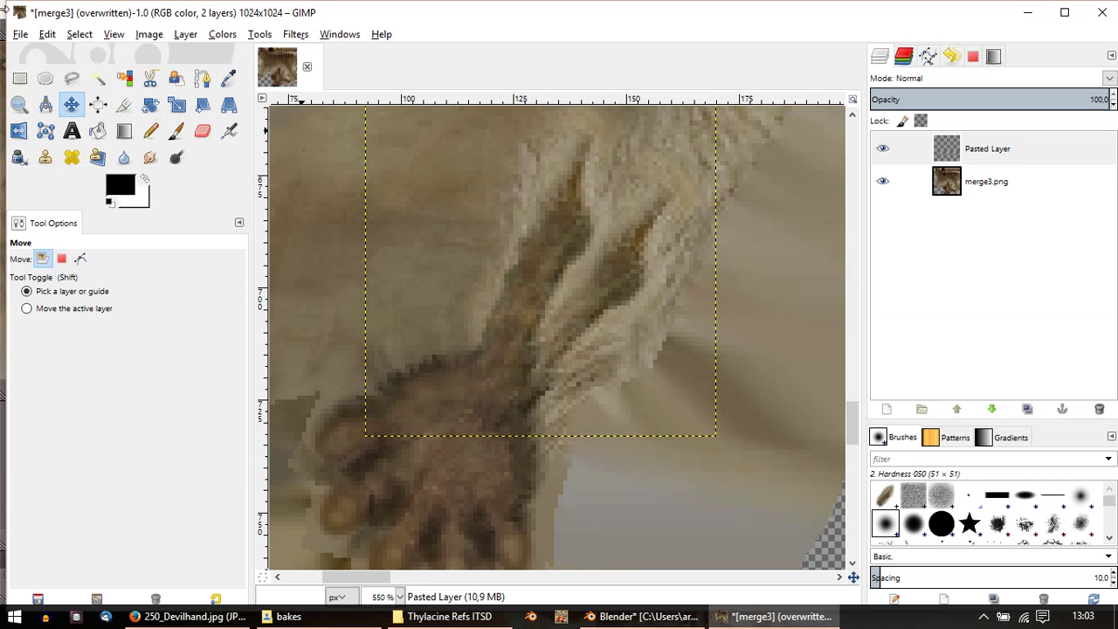
# Step: Overwrite merge3.png with the re-angled patch, reload the image in Blender and check the leg above the paw
pyautogui.click(20, 36)
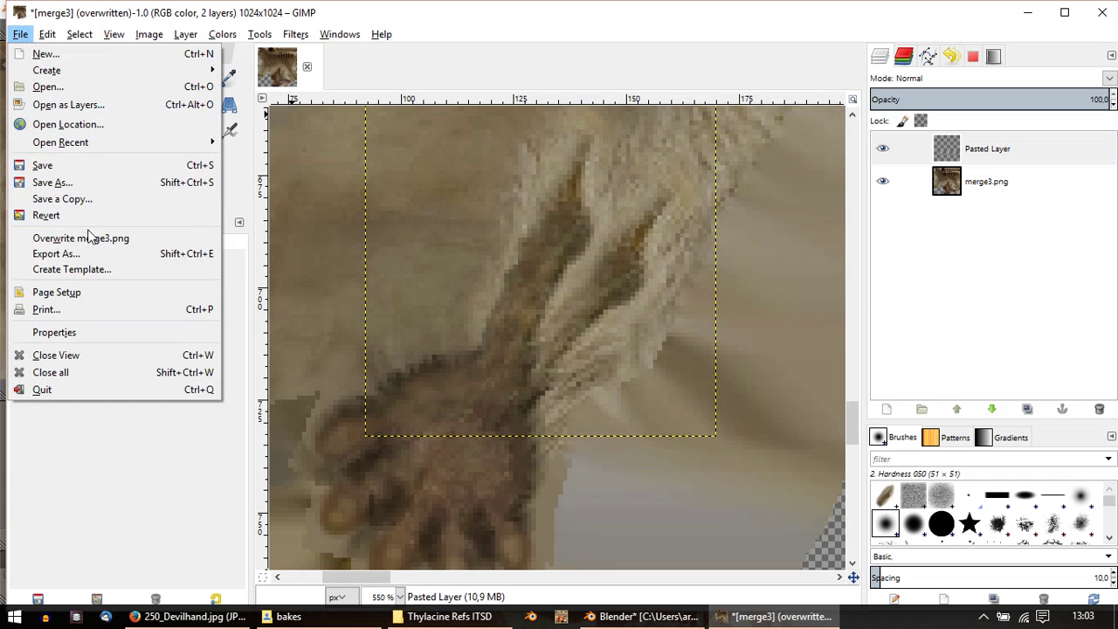
pyautogui.click(92, 236)
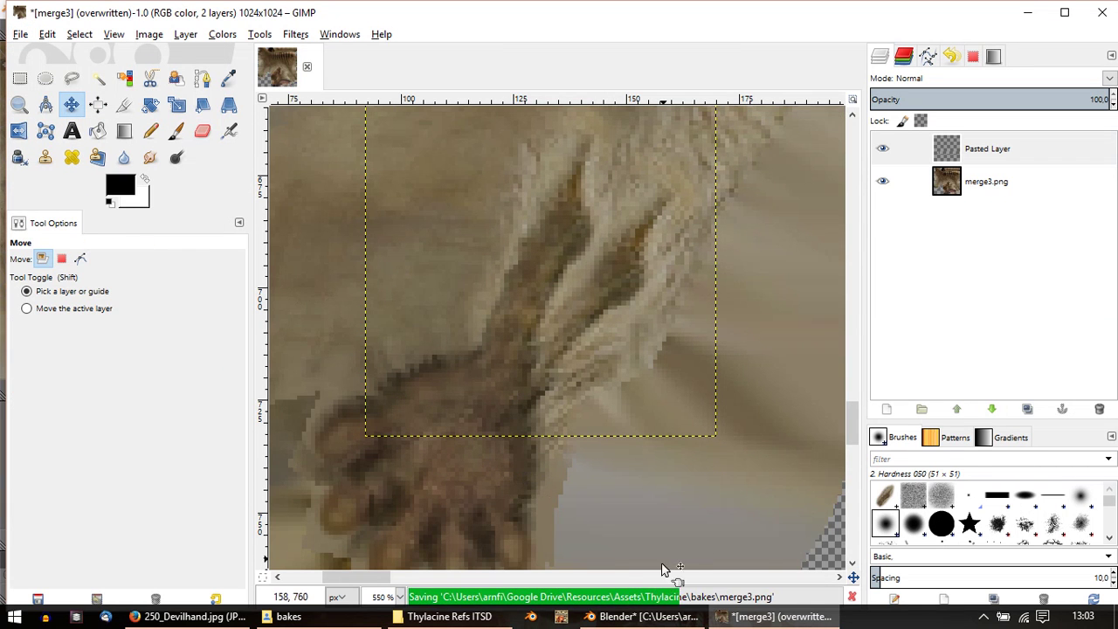
pyautogui.click(666, 617)
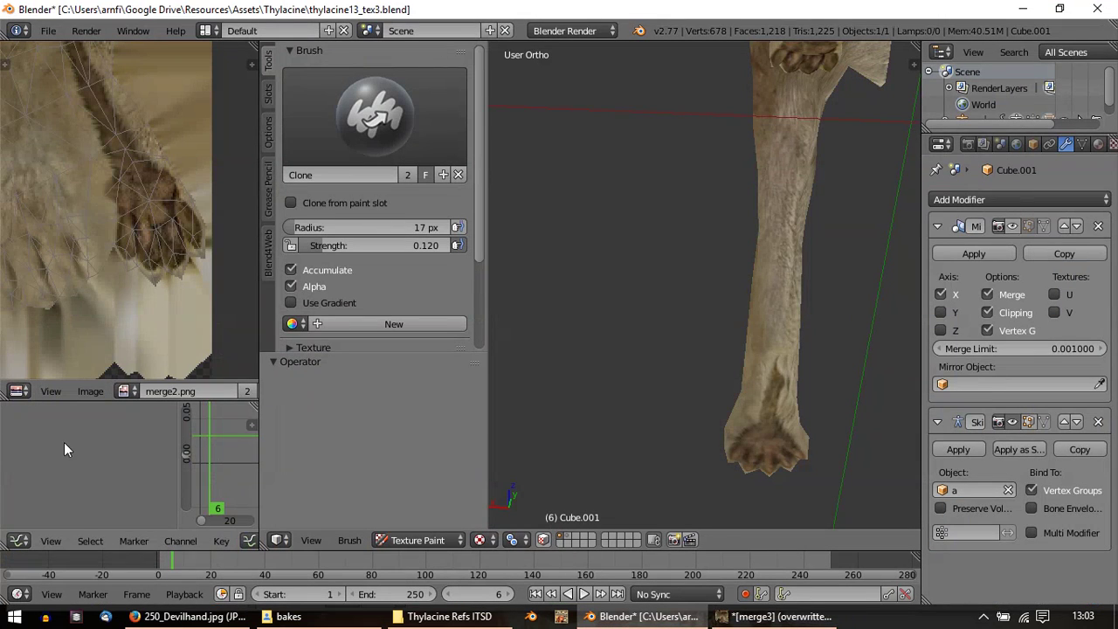
pyautogui.click(90, 390)
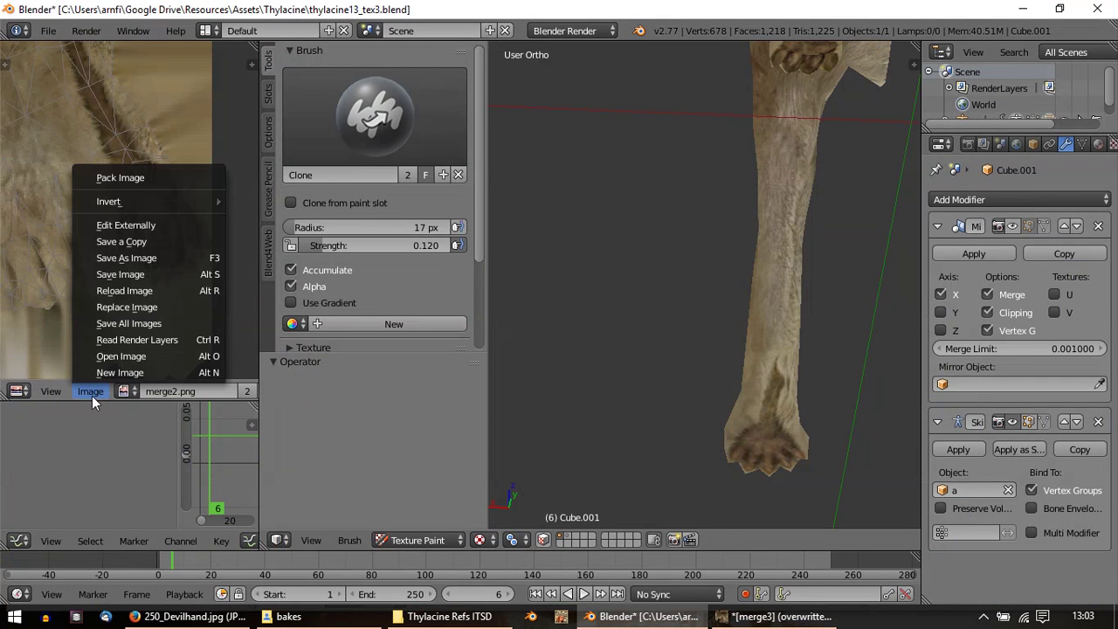
pyautogui.click(135, 294)
pyautogui.moveTo(804, 324); pyautogui.dragTo(783, 295, button='middle')
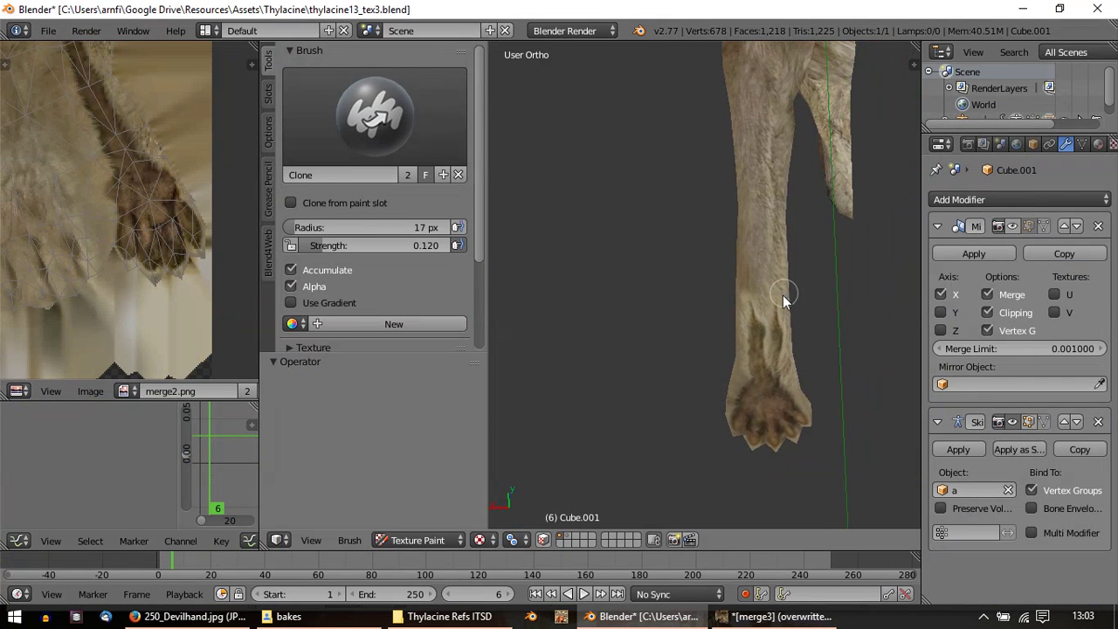
# Step: In GIMP, undo the last layer placement, rotate the pasted layer by -12.30 degrees instead and move it up-left to meet the paw
pyautogui.click(766, 617)
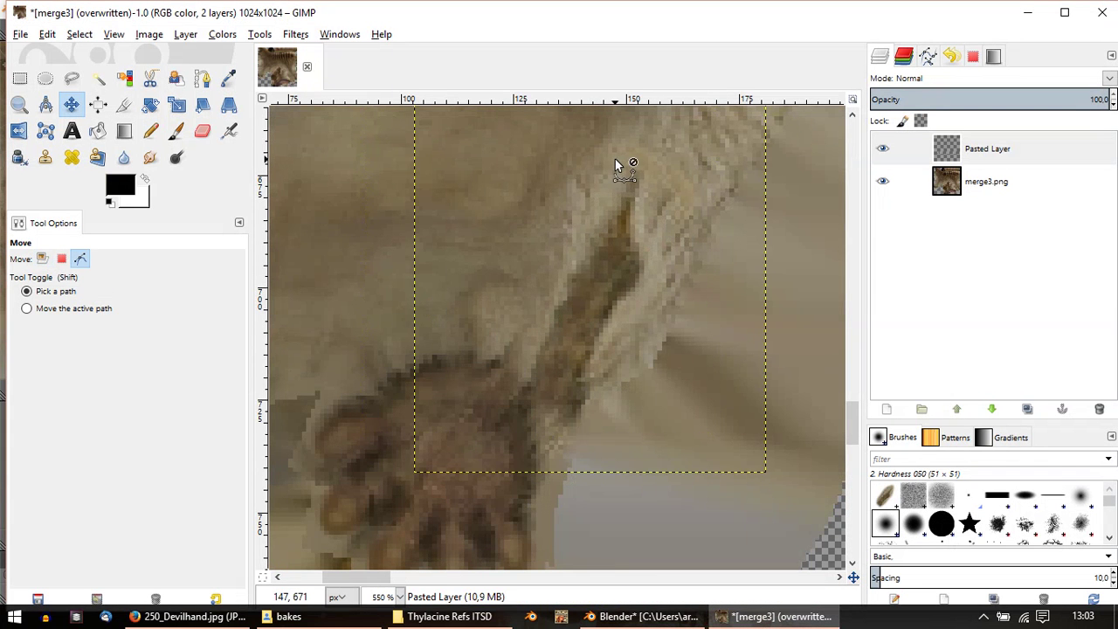
pyautogui.hotkey('ctrl', 'z')
pyautogui.click(150, 105)
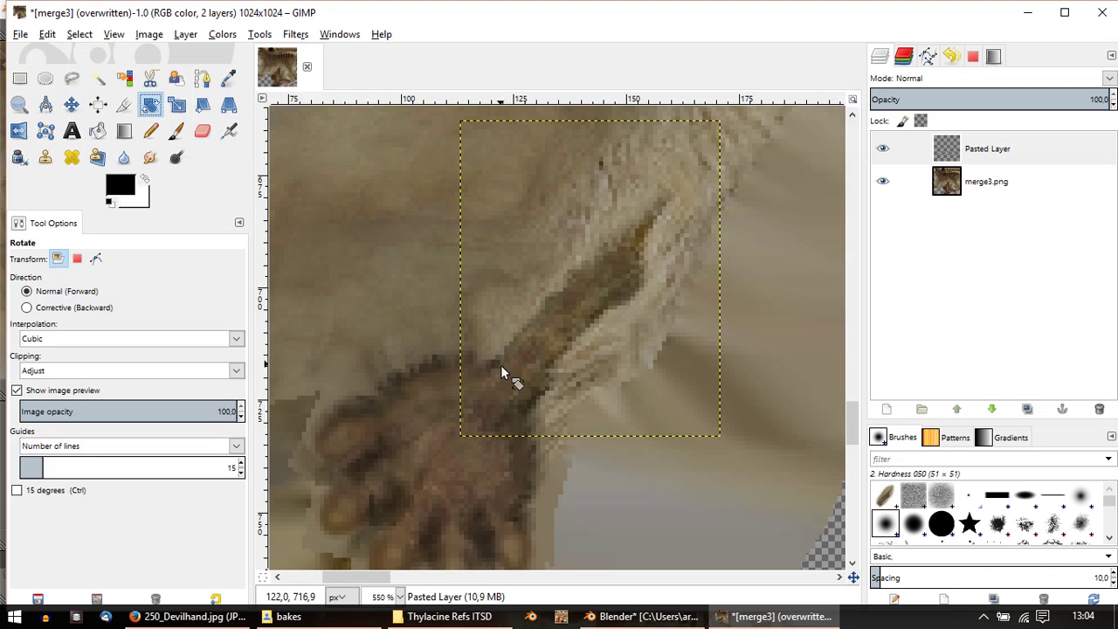
pyautogui.moveTo(500, 365); pyautogui.dragTo(514, 398)
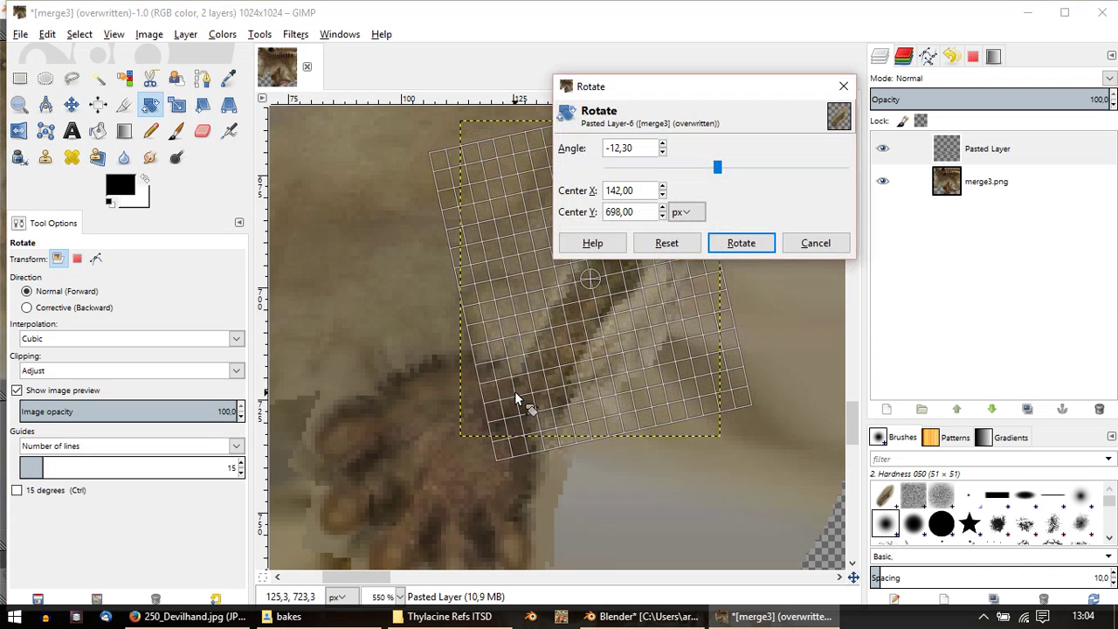
pyautogui.click(740, 243)
pyautogui.click(72, 105)
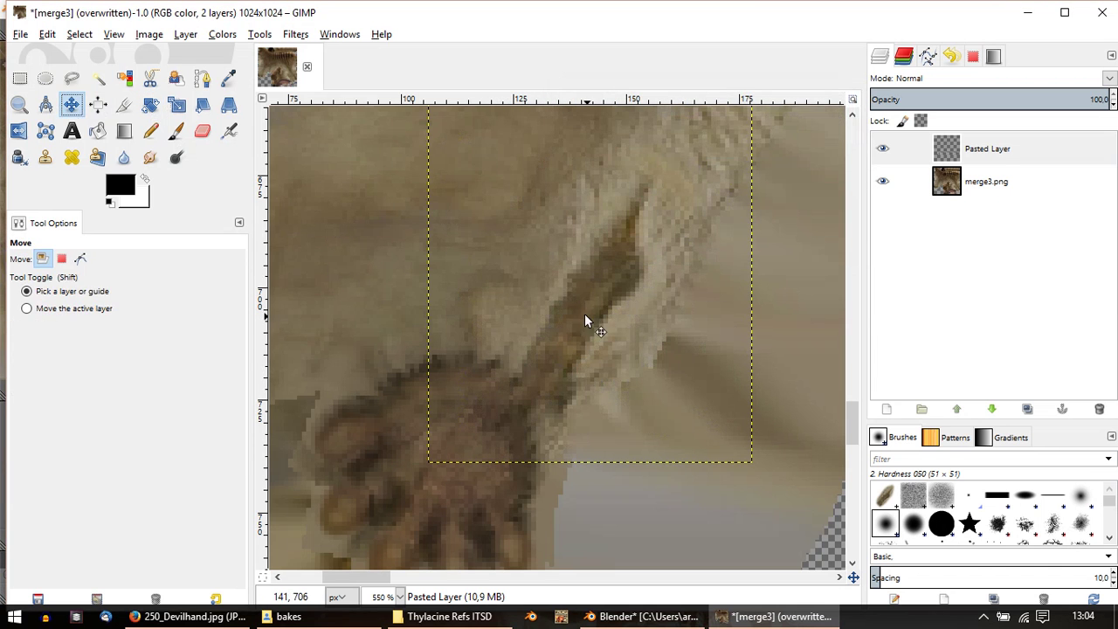
pyautogui.moveTo(585, 314); pyautogui.dragTo(550, 286)
# Step: Export the new patch placement over merge3.png and reload the image in Blender to inspect the lower leg
pyautogui.click(19, 35)
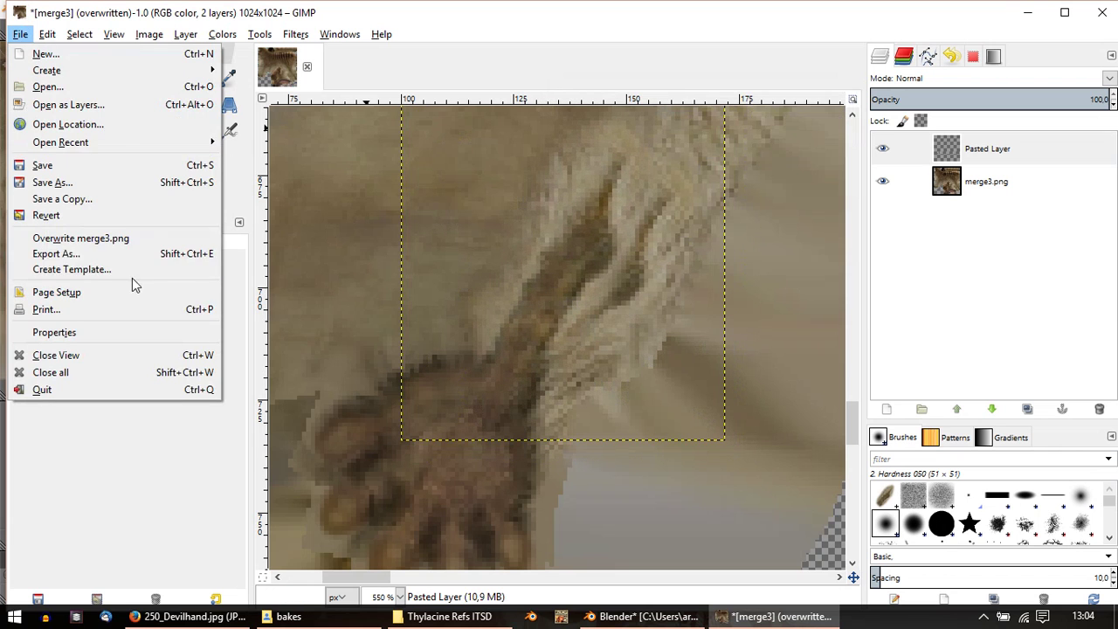
pyautogui.click(96, 237)
pyautogui.click(688, 619)
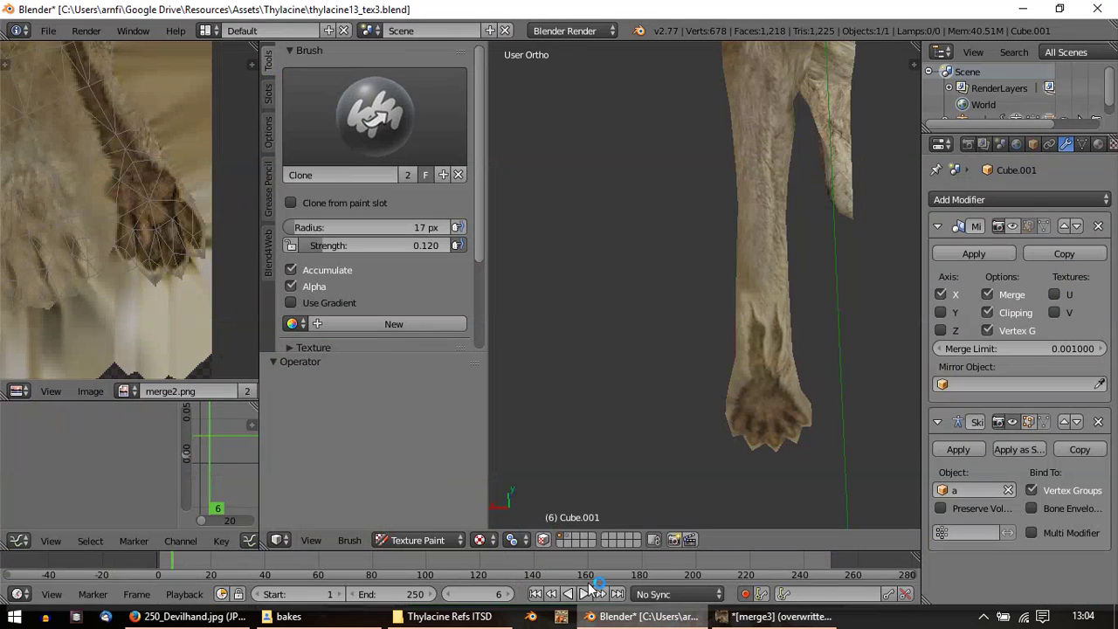
pyautogui.click(99, 390)
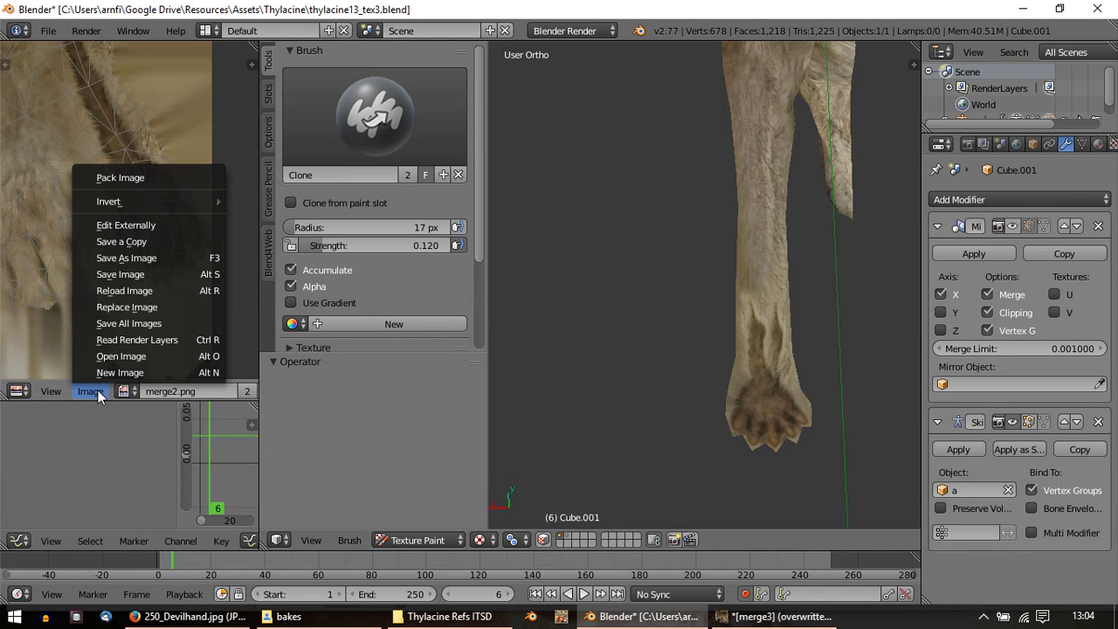
pyautogui.click(133, 285)
pyautogui.moveTo(764, 304); pyautogui.dragTo(700, 452, button='middle')
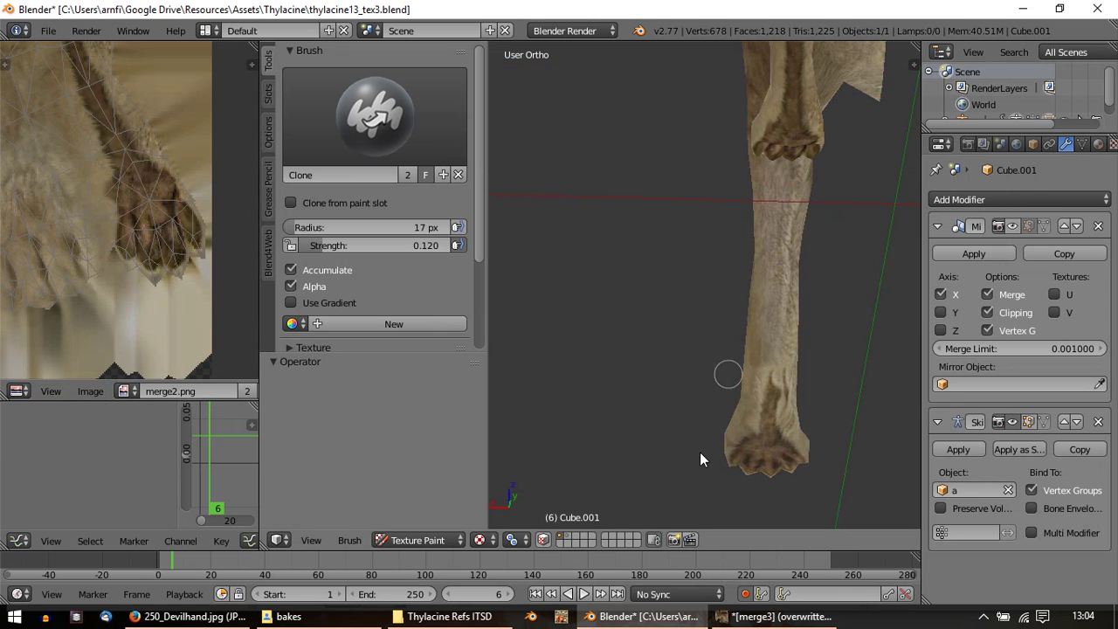
# Step: In GIMP, on the merge3.png layer, clone fur from higher up the leg over the duplicate dark streak beside the pasted patch
pyautogui.click(780, 617)
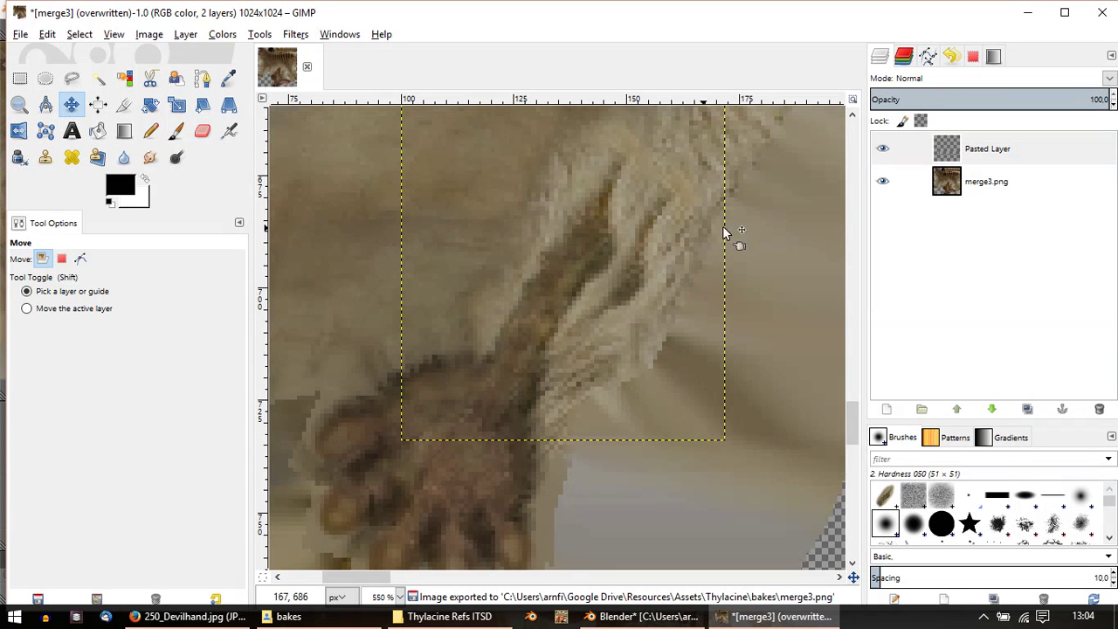
pyautogui.click(964, 188)
pyautogui.keyDown('ctrl'); pyautogui.scroll(-1, 616, 278); pyautogui.keyUp('ctrl')
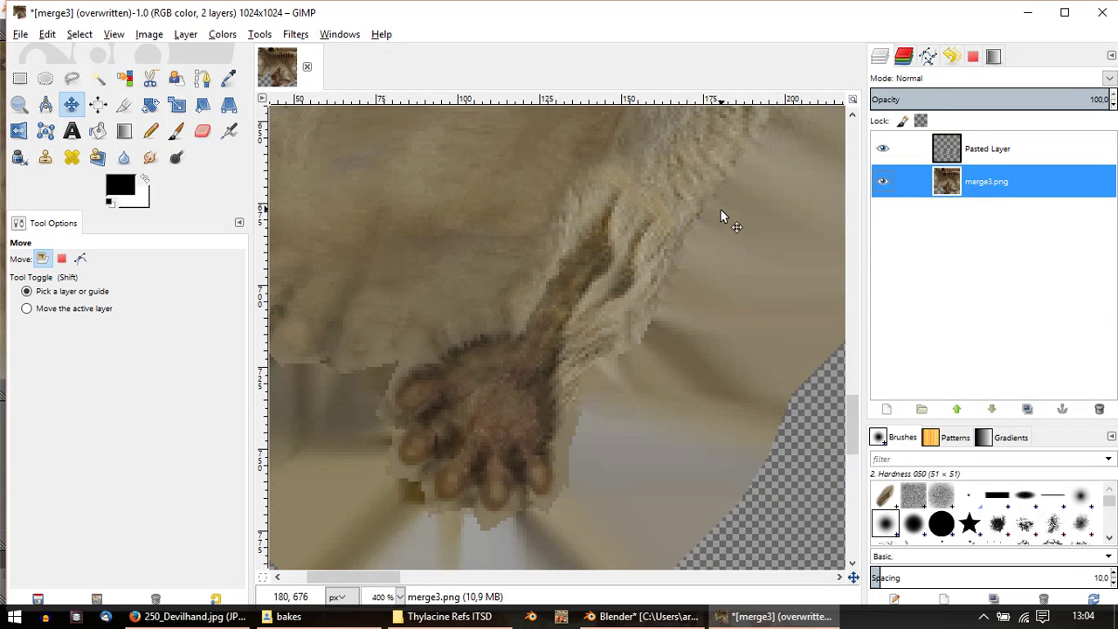
pyautogui.moveTo(724, 217); pyautogui.dragTo(640, 298, button='middle')
pyautogui.press('c')
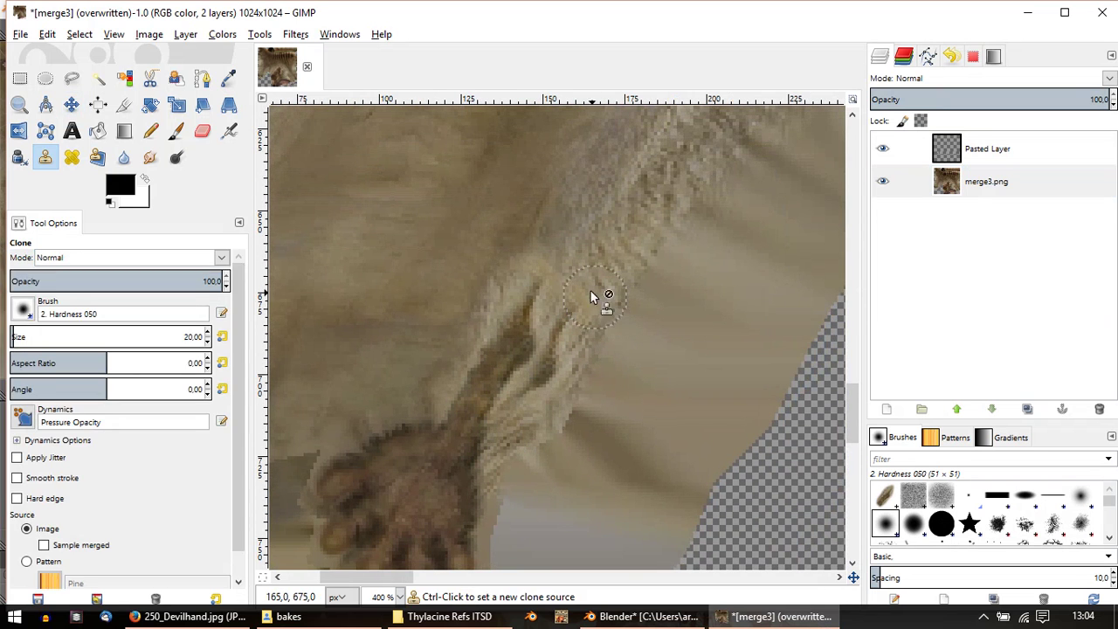
pyautogui.keyDown('ctrl'); pyautogui.click(598, 244); pyautogui.keyUp('ctrl')
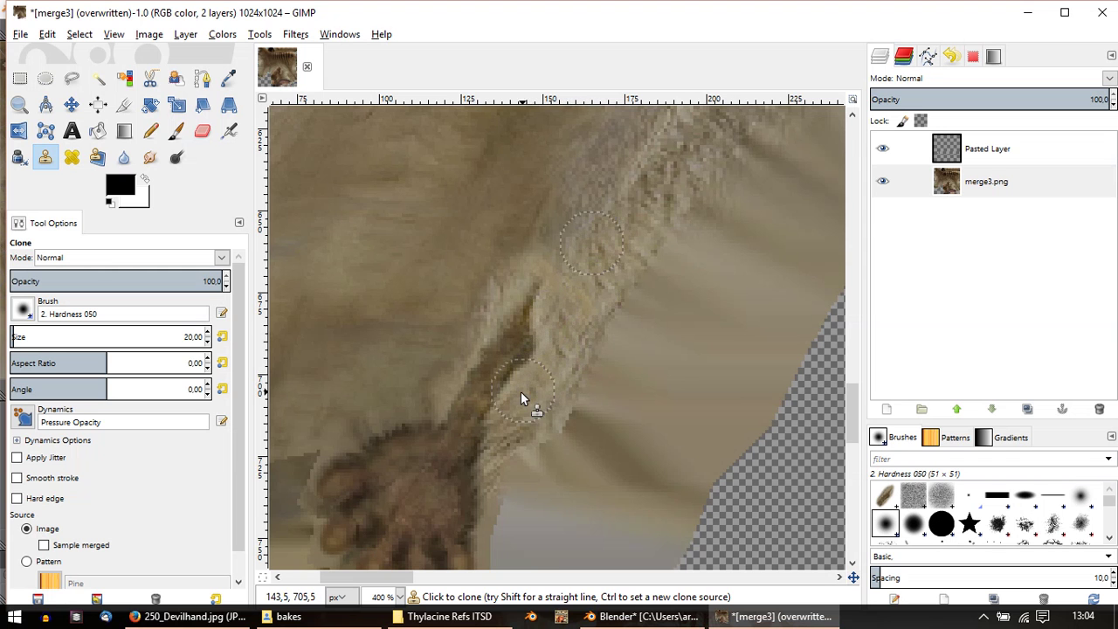
pyautogui.keyDown('ctrl'); pyautogui.scroll(-1, 669, 180); pyautogui.keyUp('ctrl')
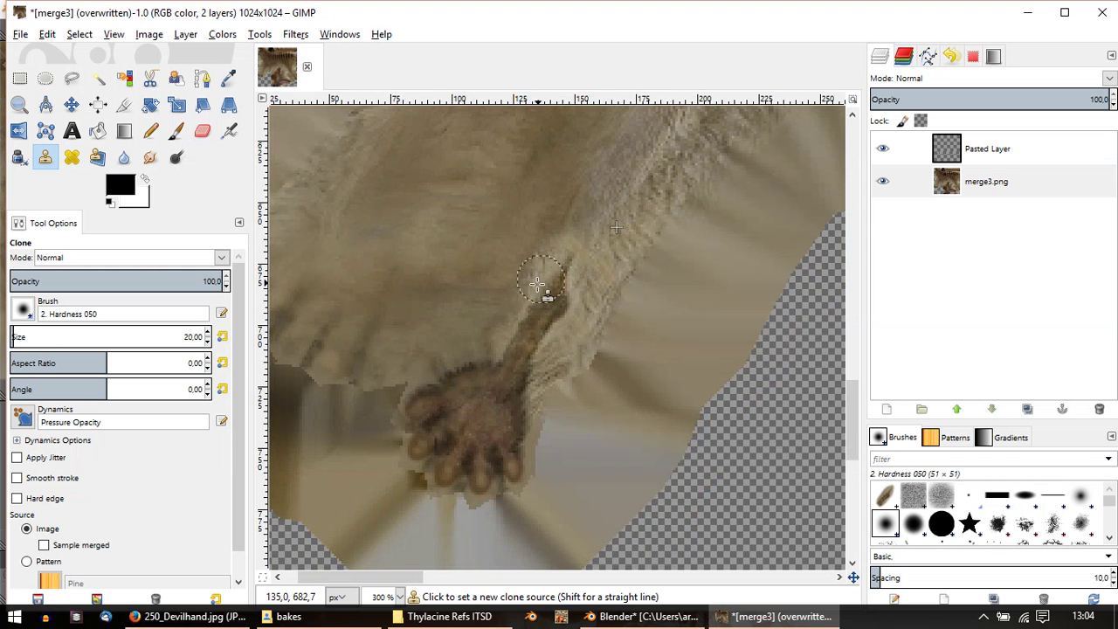
pyautogui.keyDown('ctrl'); pyautogui.scroll(1, 538, 284); pyautogui.keyUp('ctrl')
pyautogui.keyDown('ctrl'); pyautogui.scroll(-1, 719, 268); pyautogui.keyUp('ctrl')
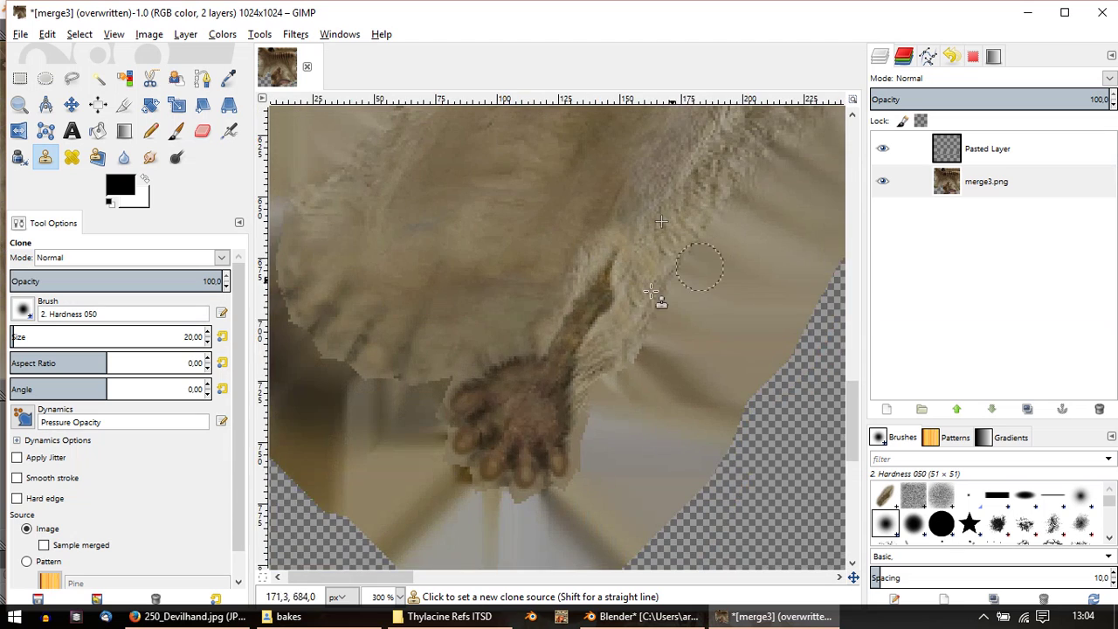
# Step: Activate the Dodge/Burn tool at the other dark paw and merge the pasted layer down into merge3.png
pyautogui.keyDown('ctrl'); pyautogui.scroll(-4, 580, 367); pyautogui.keyUp('ctrl')
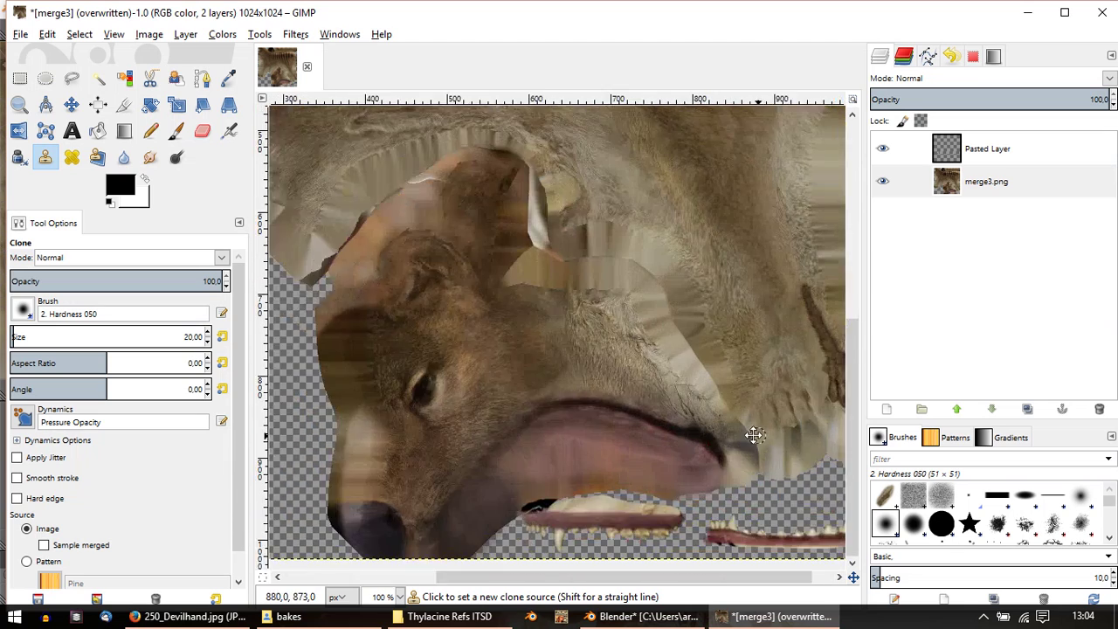
pyautogui.keyDown('ctrl'); pyautogui.scroll(4, 754, 434); pyautogui.keyUp('ctrl')
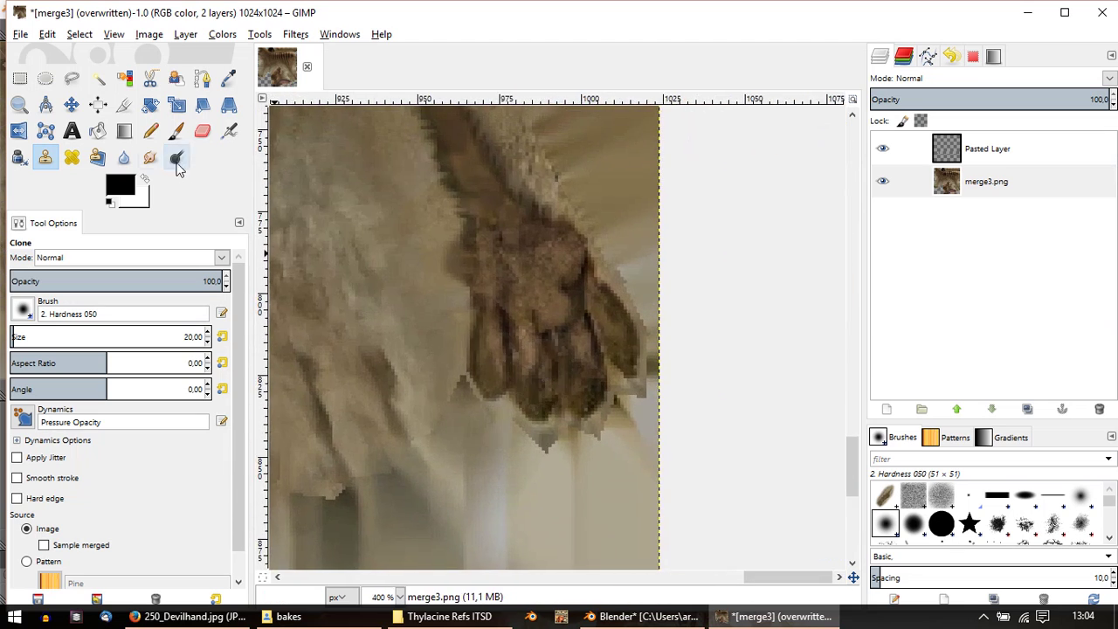
pyautogui.click(176, 157)
pyautogui.keyDown('ctrl'); pyautogui.scroll(1, 476, 311); pyautogui.keyUp('ctrl')
pyautogui.rightClick(954, 147)
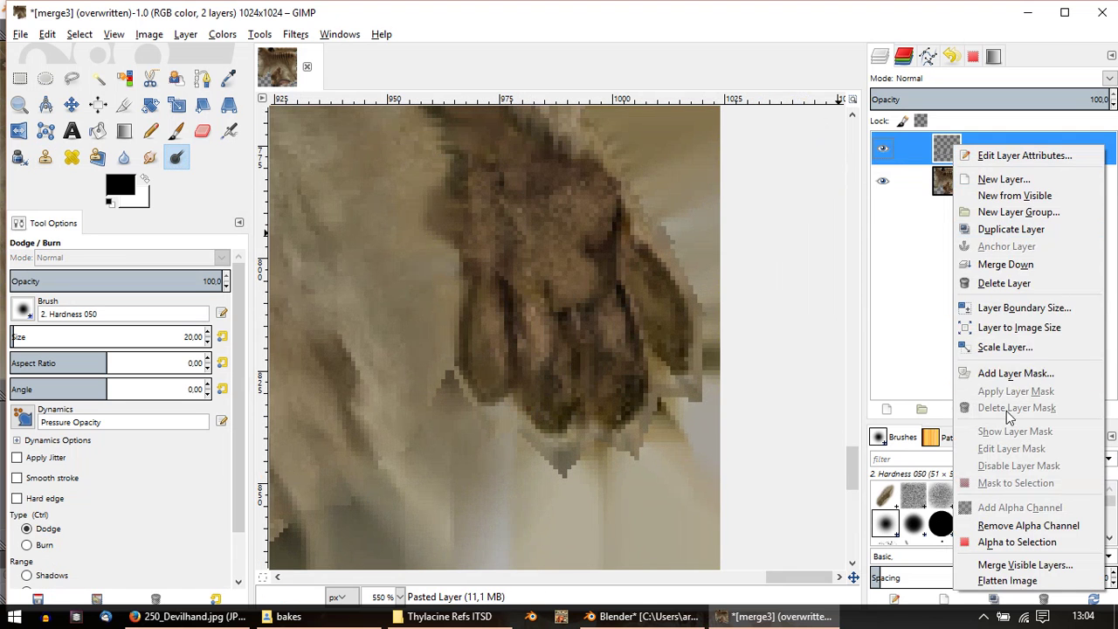
pyautogui.click(1013, 263)
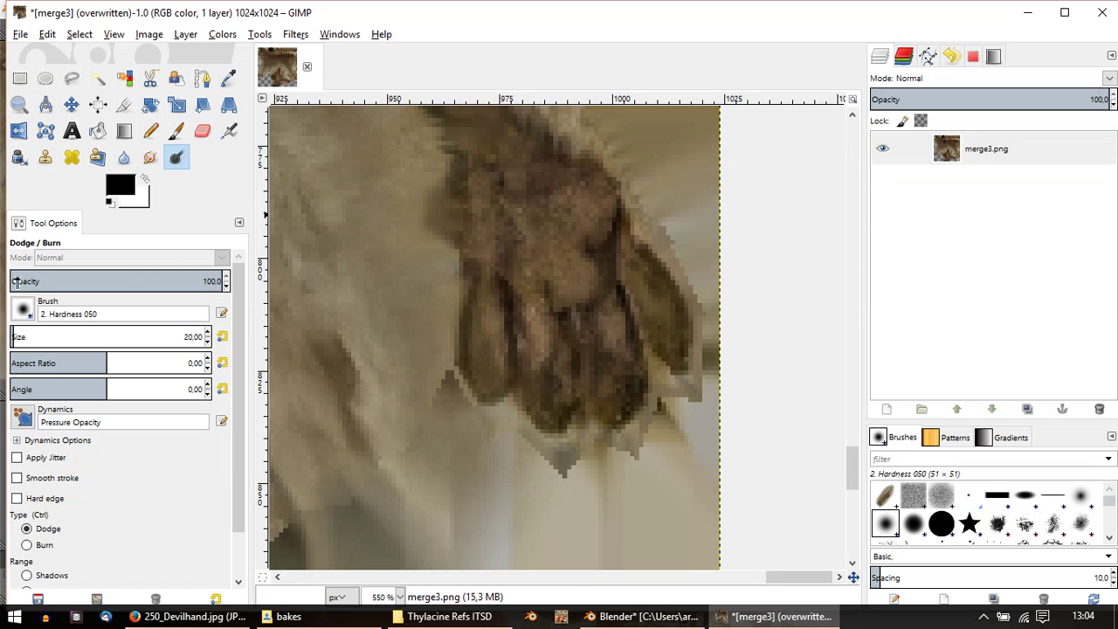
# Step: Dodge and burn the pads and toe creases of the dark paw with a 6.77 brush at 5.4 opacity
pyautogui.click(75, 278)
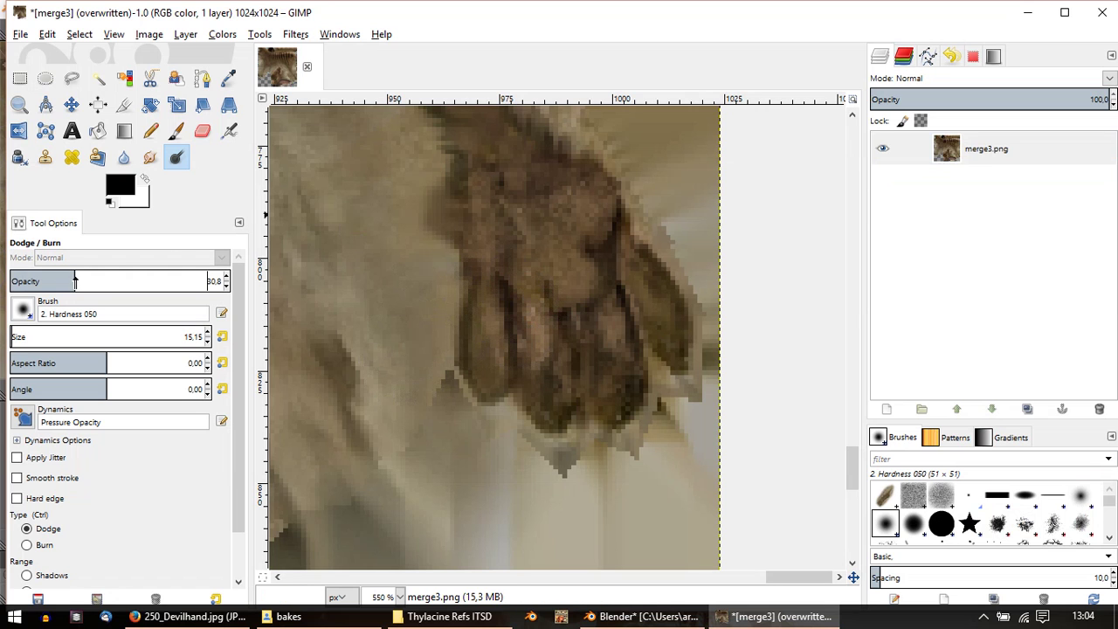
pyautogui.press('ctrl')
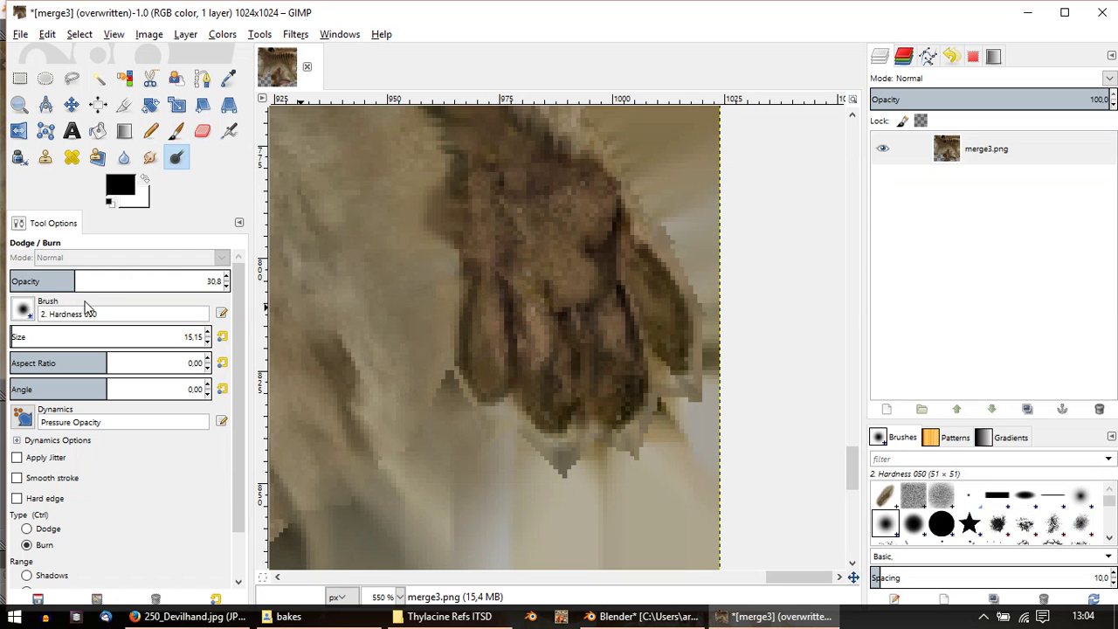
pyautogui.click(53, 281)
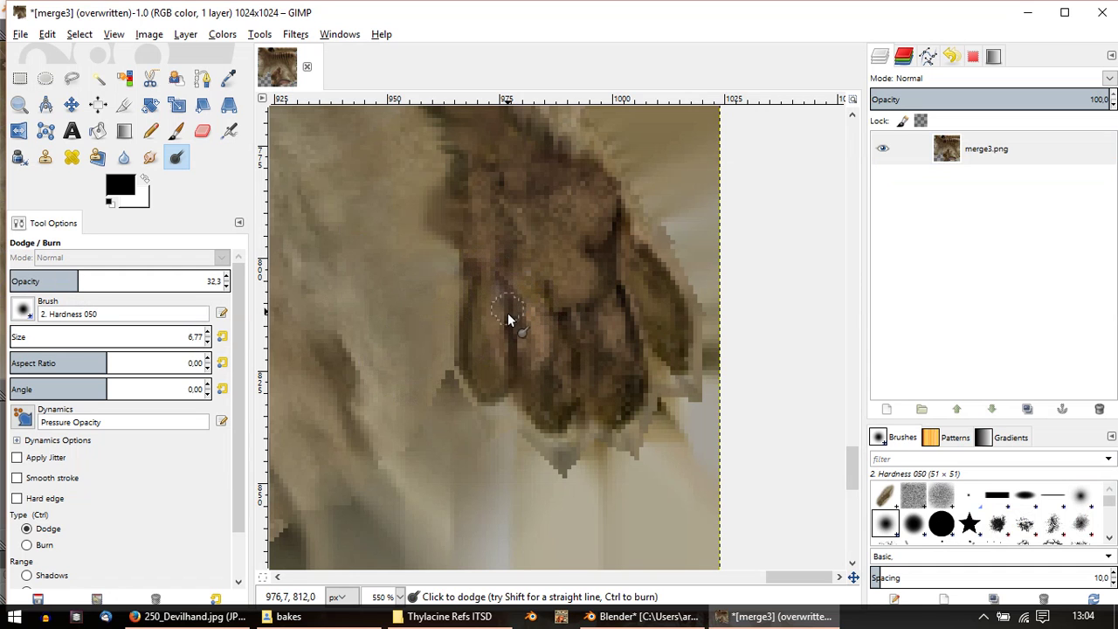
pyautogui.press('ctrl')
pyautogui.moveTo(35, 281); pyautogui.dragTo(15, 281)
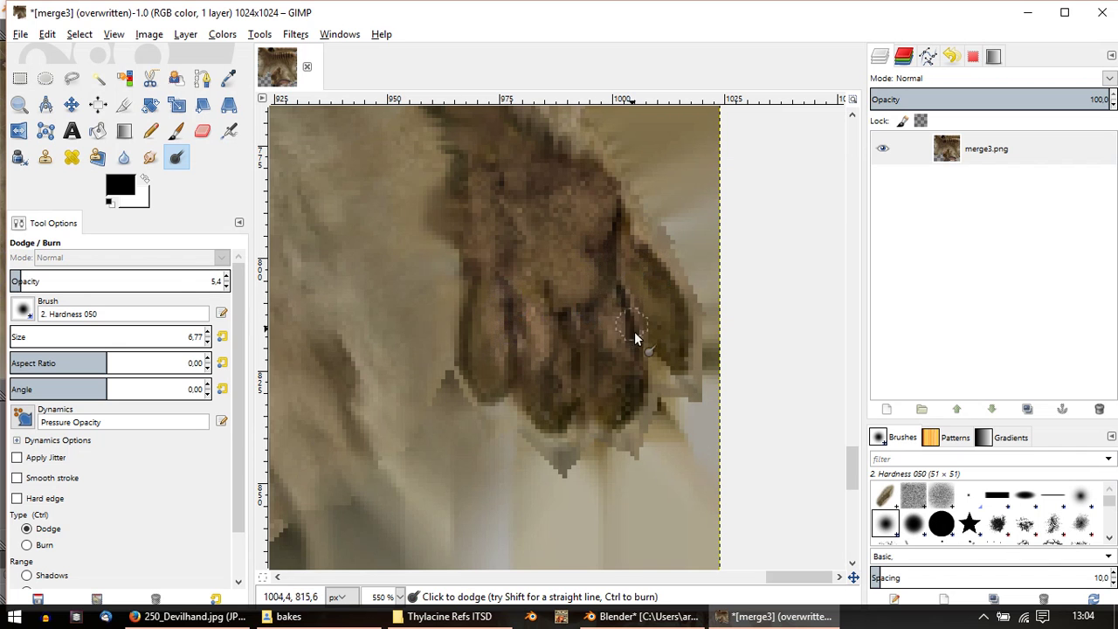
pyautogui.moveTo(636, 353); pyautogui.dragTo(613, 414)
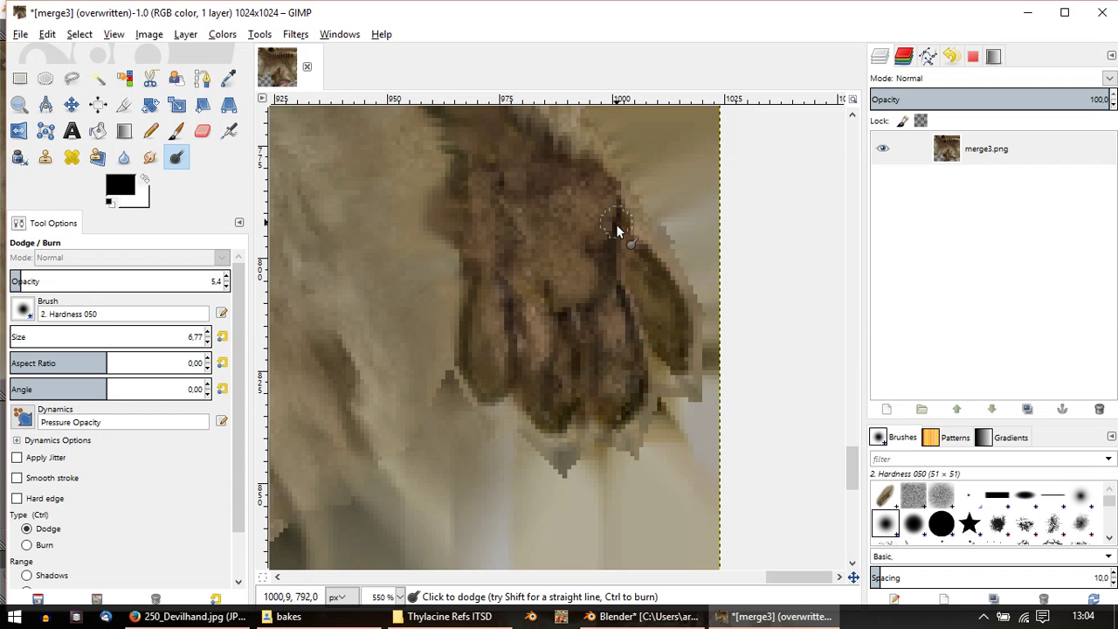
# Step: Outline the other dark paw with a freehand selection feathered by 7.0, following its toes and pad edge
pyautogui.keyDown('ctrl'); pyautogui.scroll(-7, 552, 257); pyautogui.keyUp('ctrl')
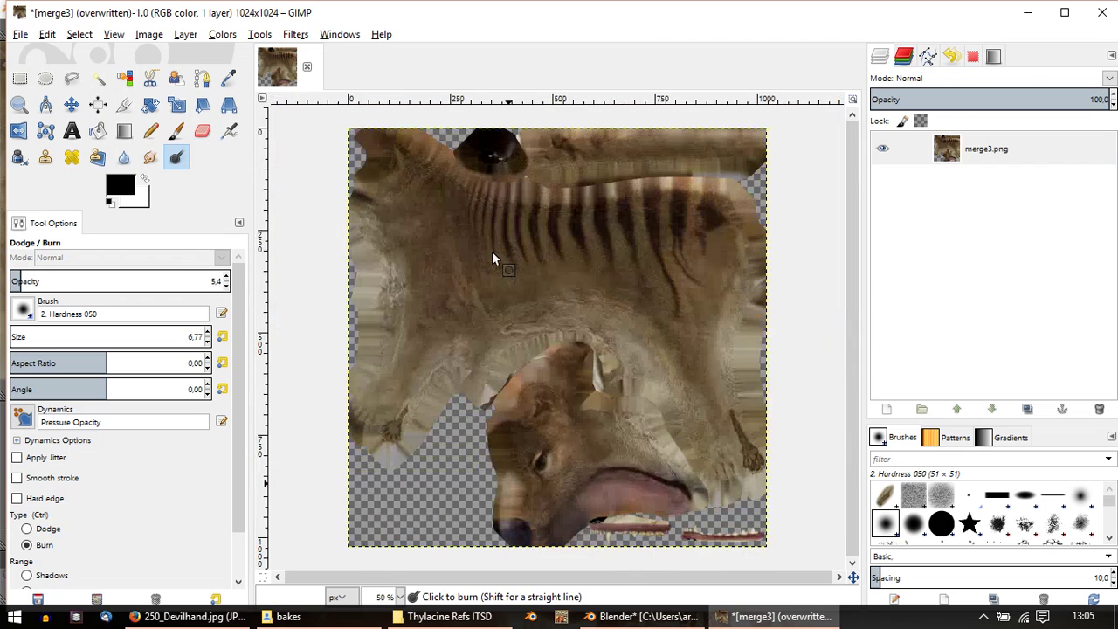
pyautogui.keyDown('ctrl'); pyautogui.scroll(6, 392, 369); pyautogui.keyUp('ctrl')
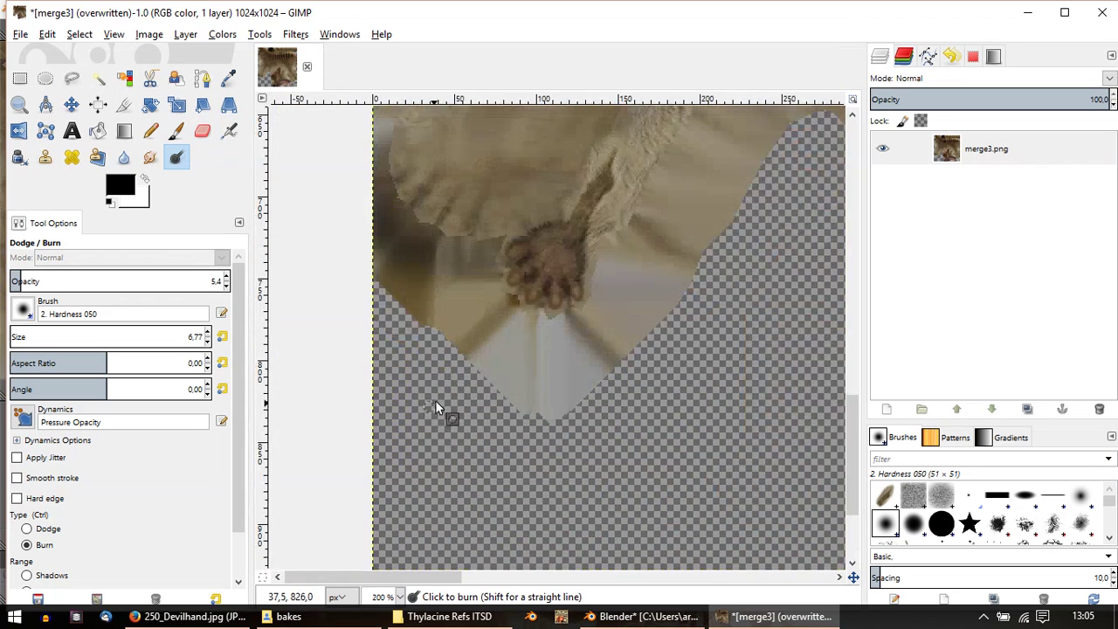
pyautogui.moveTo(582, 296)
pyautogui.mouseDown(button='middle')
pyautogui.moveTo(526, 362)
pyautogui.moveTo(514, 418)
pyautogui.mouseUp(button='middle')
pyautogui.keyDown('ctrl'); pyautogui.scroll(2, 547, 350); pyautogui.keyUp('ctrl')
pyautogui.keyDown('ctrl'); pyautogui.scroll(-2, 514, 418); pyautogui.keyUp('ctrl')
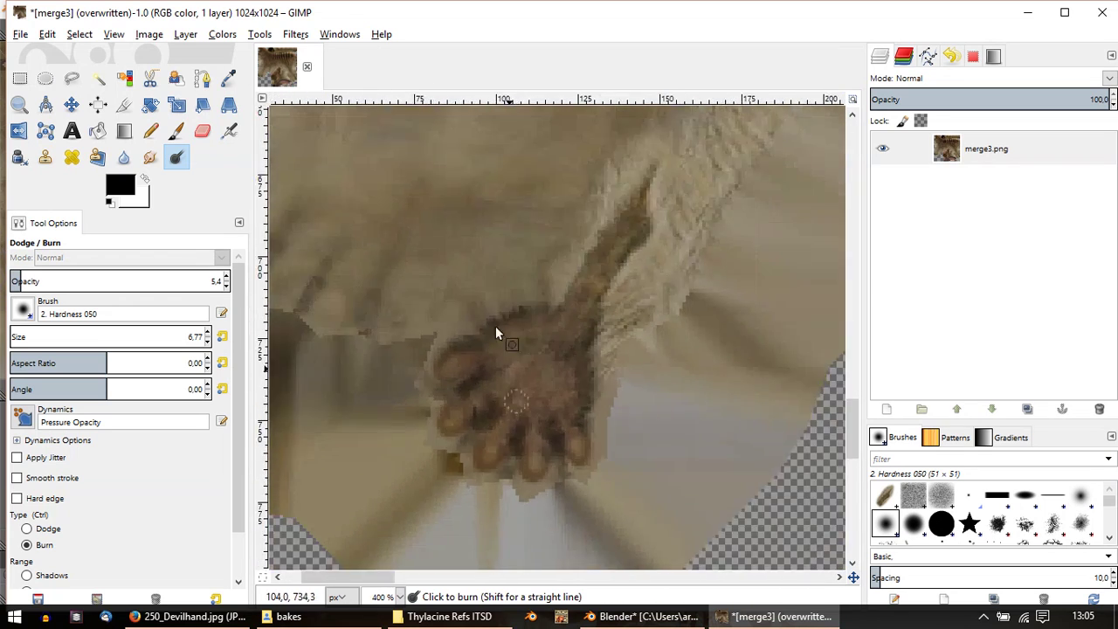
pyautogui.click(71, 78)
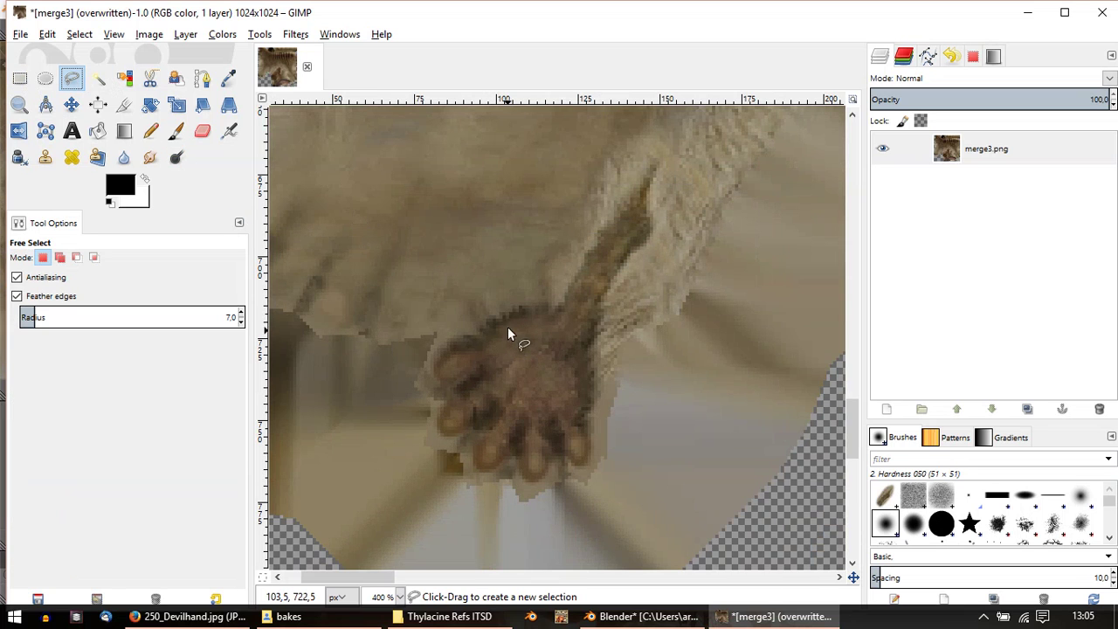
pyautogui.moveTo(532, 304); pyautogui.dragTo(505, 301)
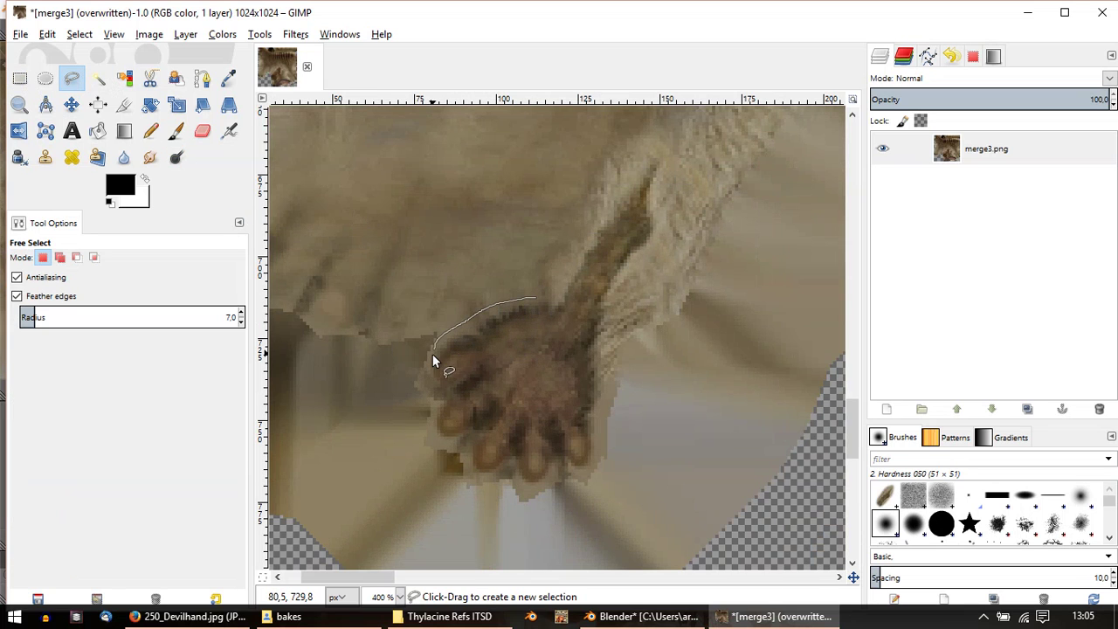
pyautogui.moveTo(440, 395)
pyautogui.mouseDown()
pyautogui.moveTo(437, 428)
pyautogui.moveTo(469, 437)
pyautogui.mouseUp()
pyautogui.moveTo(473, 477); pyautogui.dragTo(584, 477)
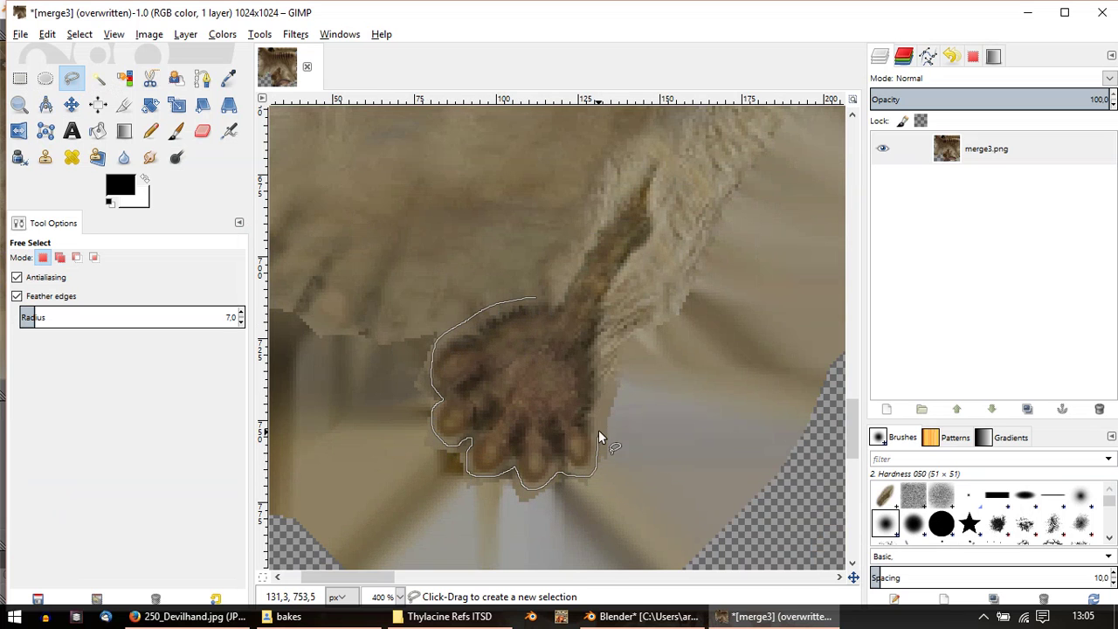
pyautogui.moveTo(581, 371)
pyautogui.mouseDown()
pyautogui.moveTo(559, 329)
pyautogui.moveTo(507, 341)
pyautogui.moveTo(510, 313)
pyautogui.mouseUp()
pyautogui.click(509, 312)
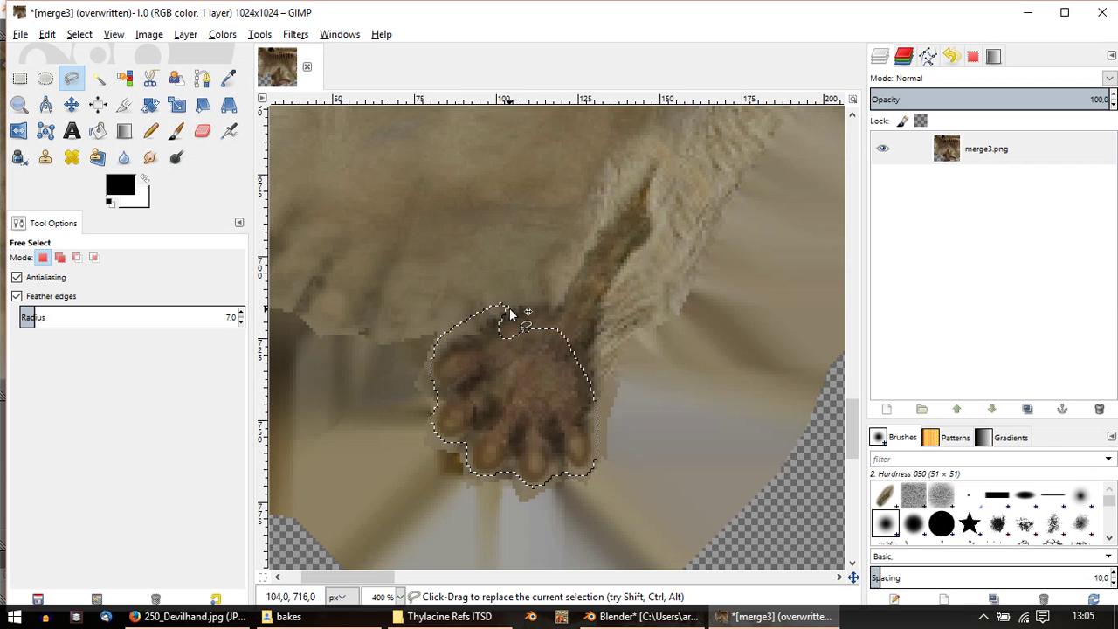
# Step: Sharpen the selected paw with a sharpness of 40, then clear the selection
pyautogui.click(295, 35)
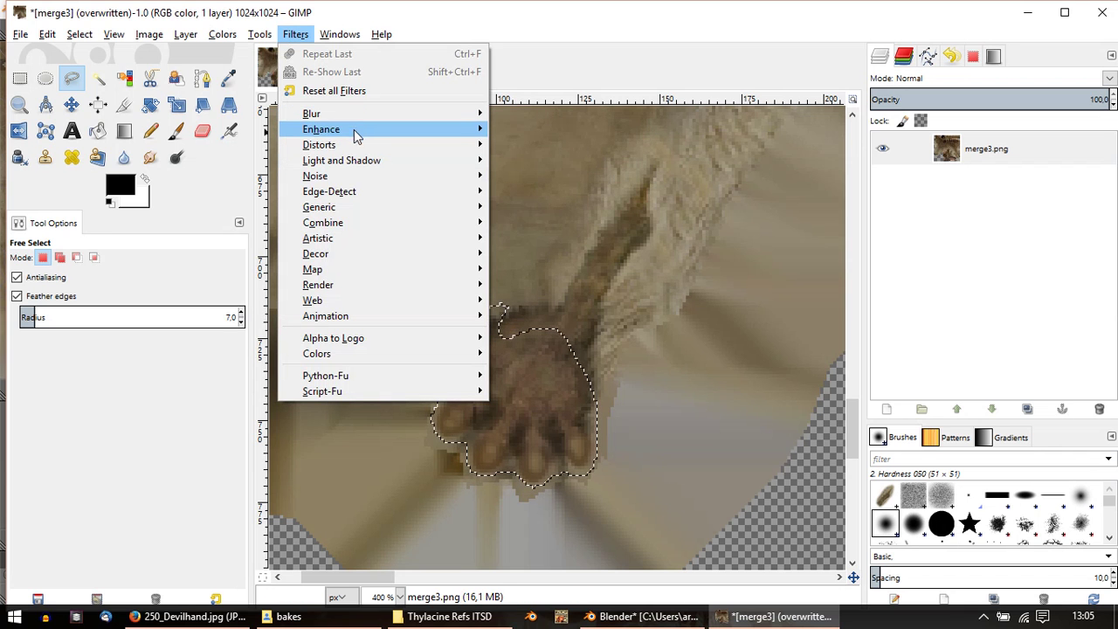
pyautogui.moveTo(393, 129)
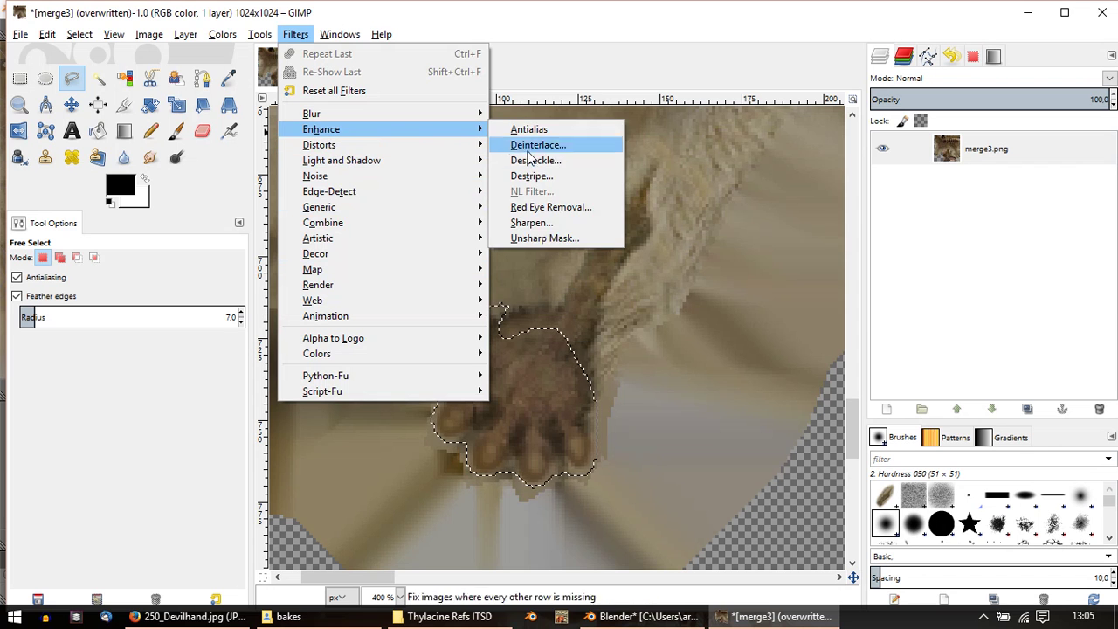
pyautogui.click(531, 223)
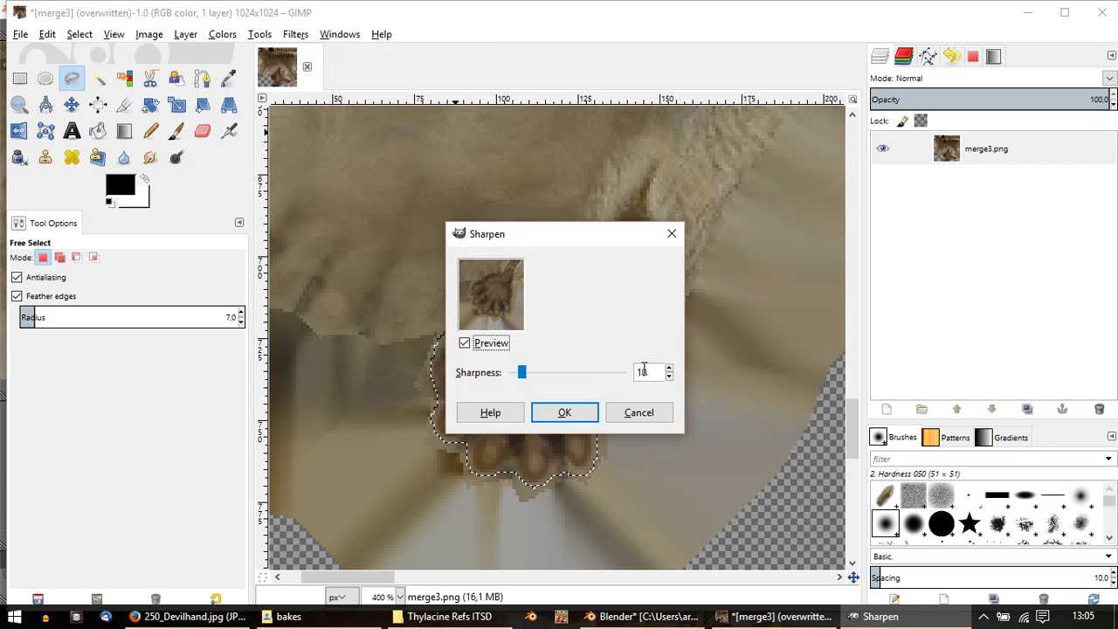
pyautogui.click(541, 377)
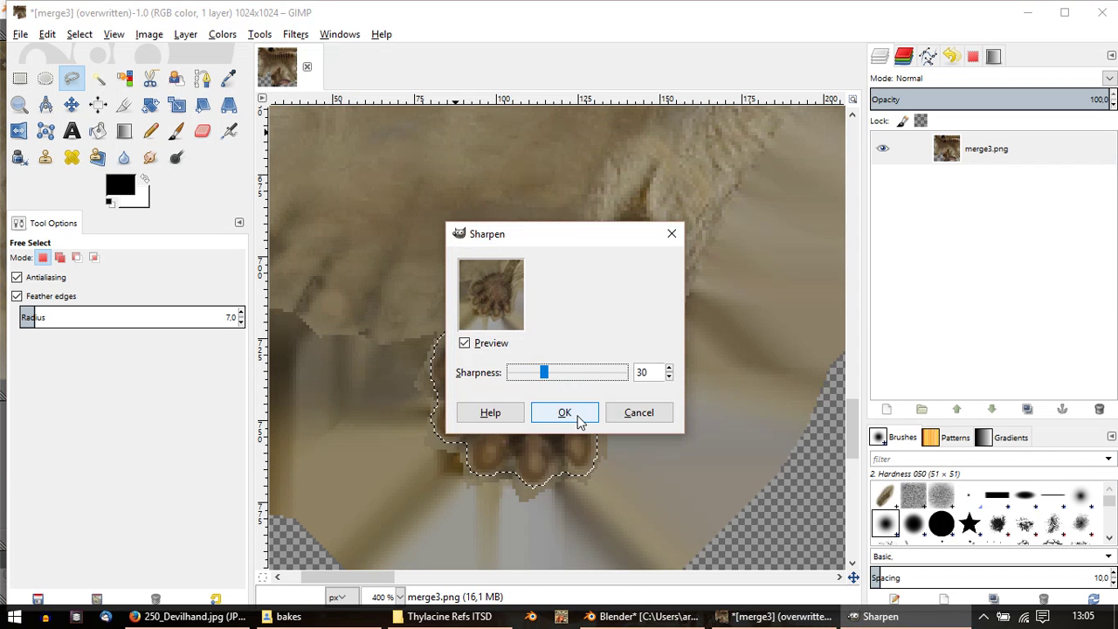
pyautogui.click(593, 384)
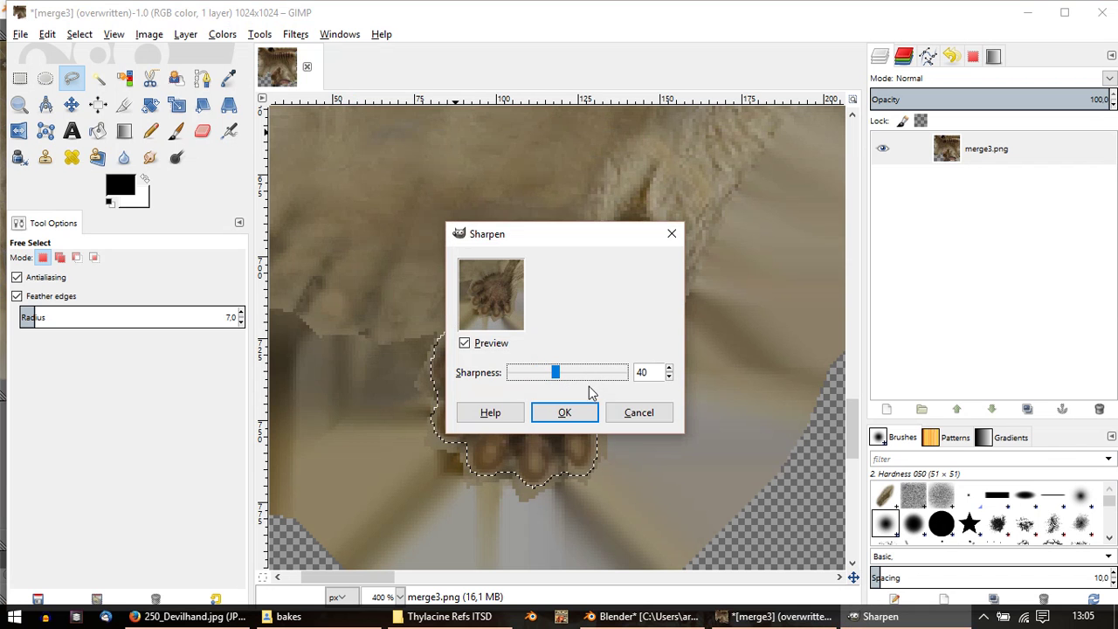
pyautogui.click(565, 413)
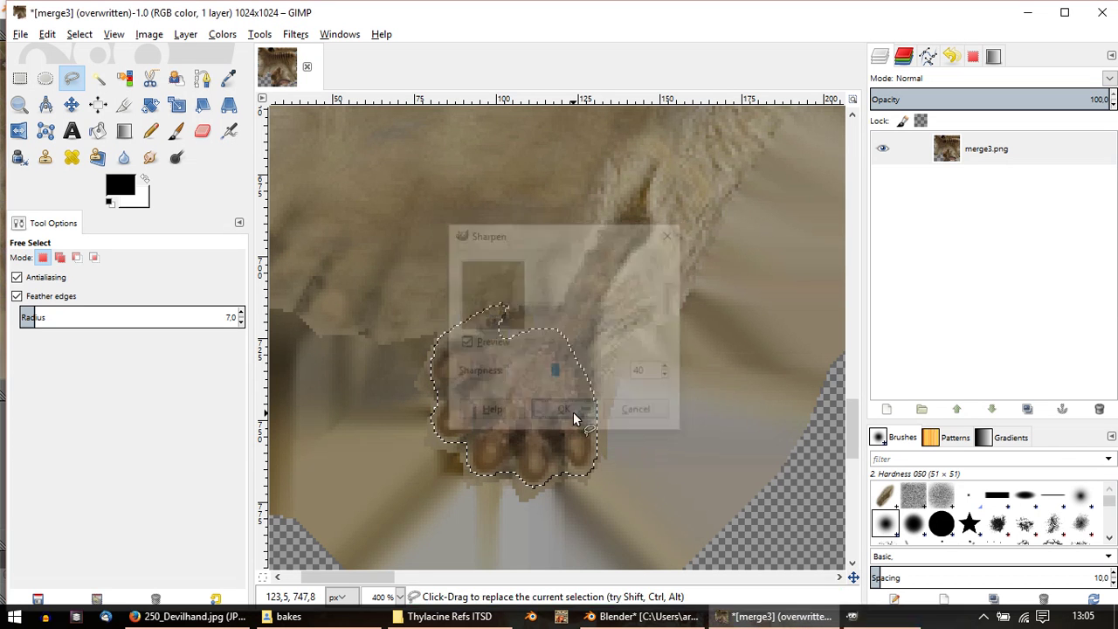
pyautogui.hotkey('ctrl', 'shift', 'a')
# Step: Blur the sharpened paw's toe edges with the Hardness 050 brush at size 17.77 and 65.5 opacity
pyautogui.keyDown('ctrl'); pyautogui.scroll(-1, 612, 393); pyautogui.keyUp('ctrl')
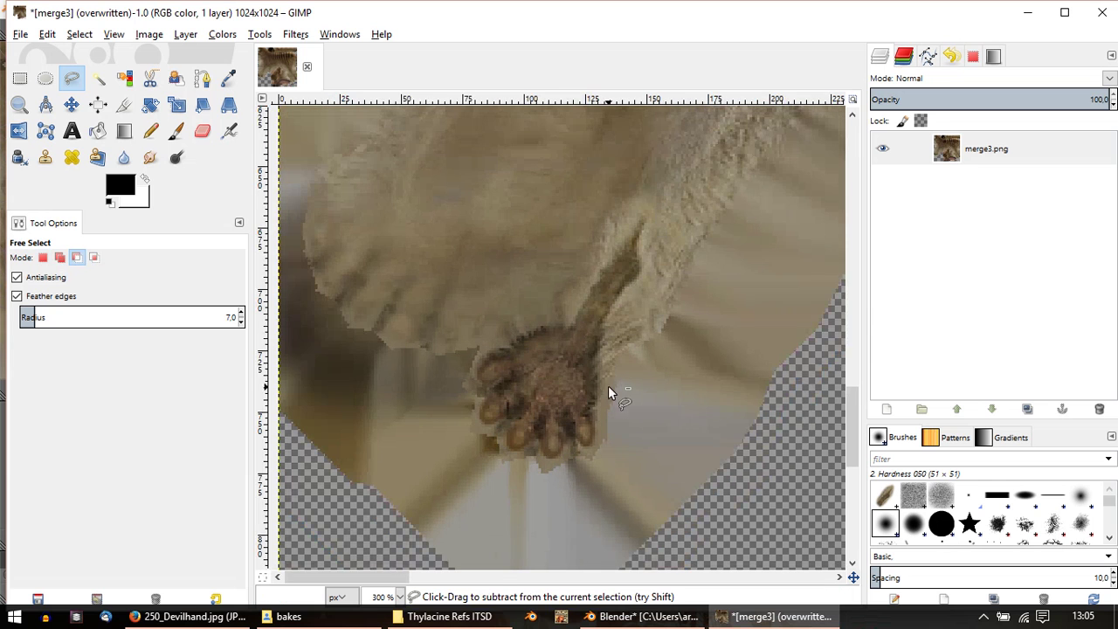
pyautogui.click(123, 157)
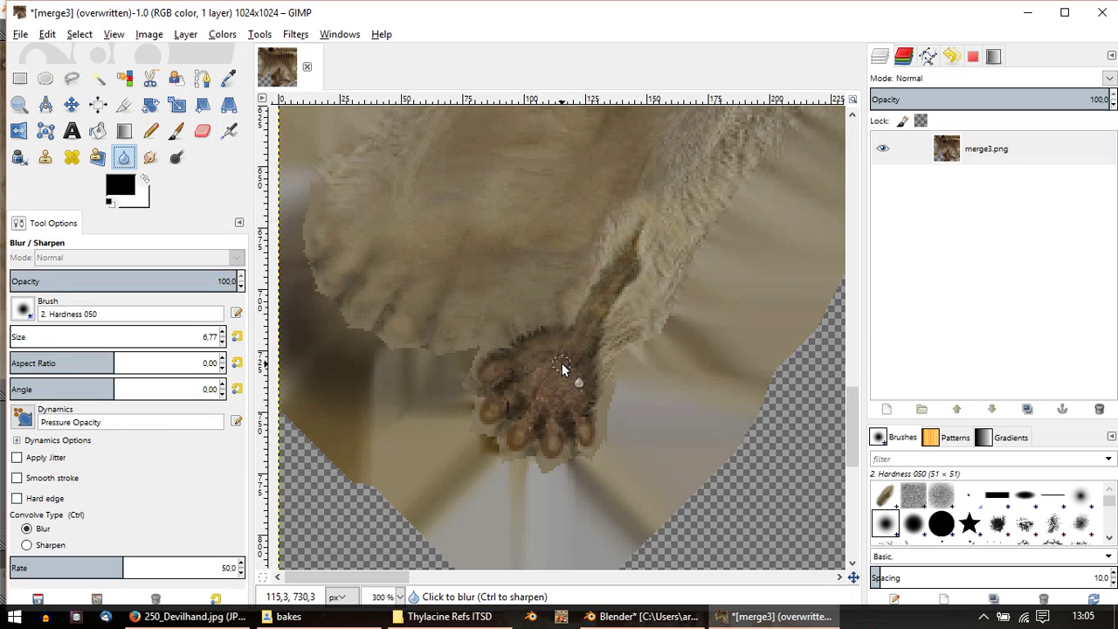
pyautogui.scroll(11, 62, 343)
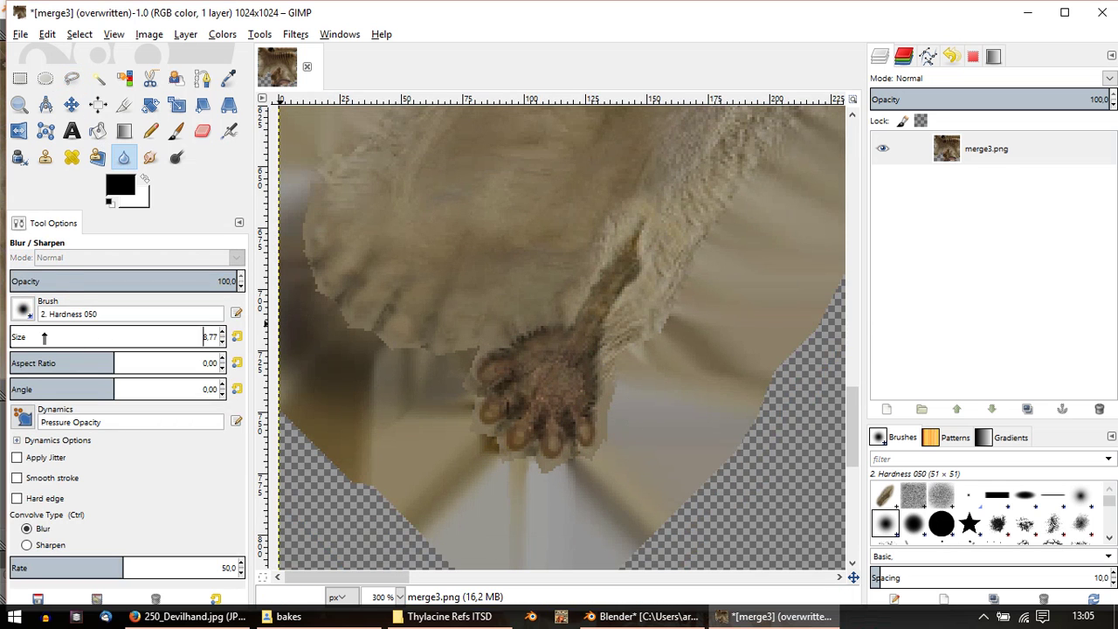
pyautogui.click(158, 281)
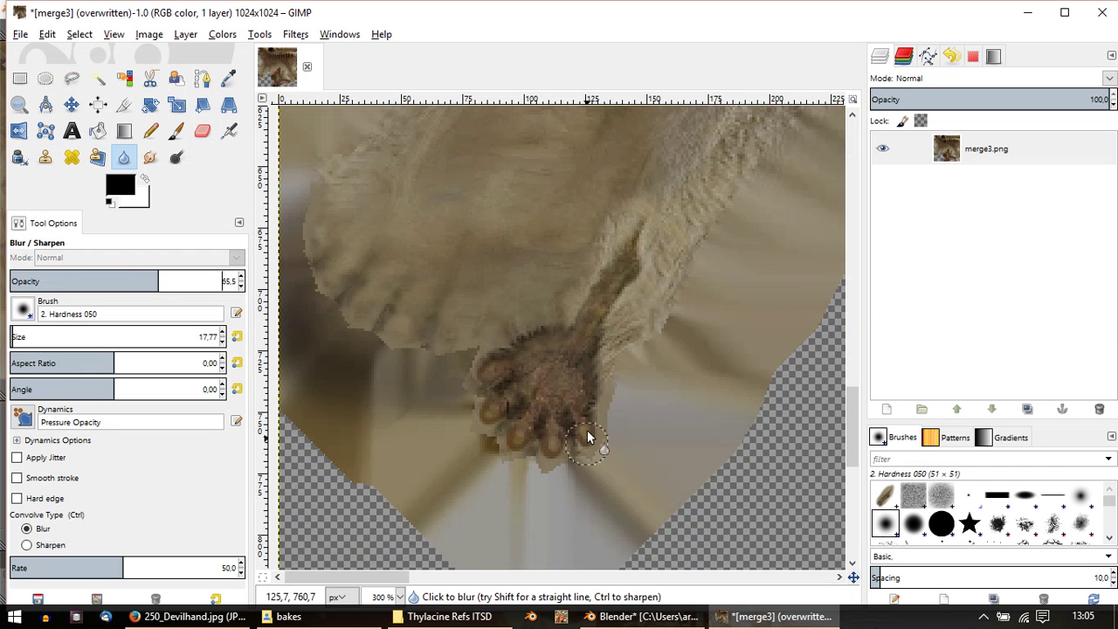
pyautogui.keyDown('ctrl'); pyautogui.scroll(3, 574, 392); pyautogui.keyUp('ctrl')
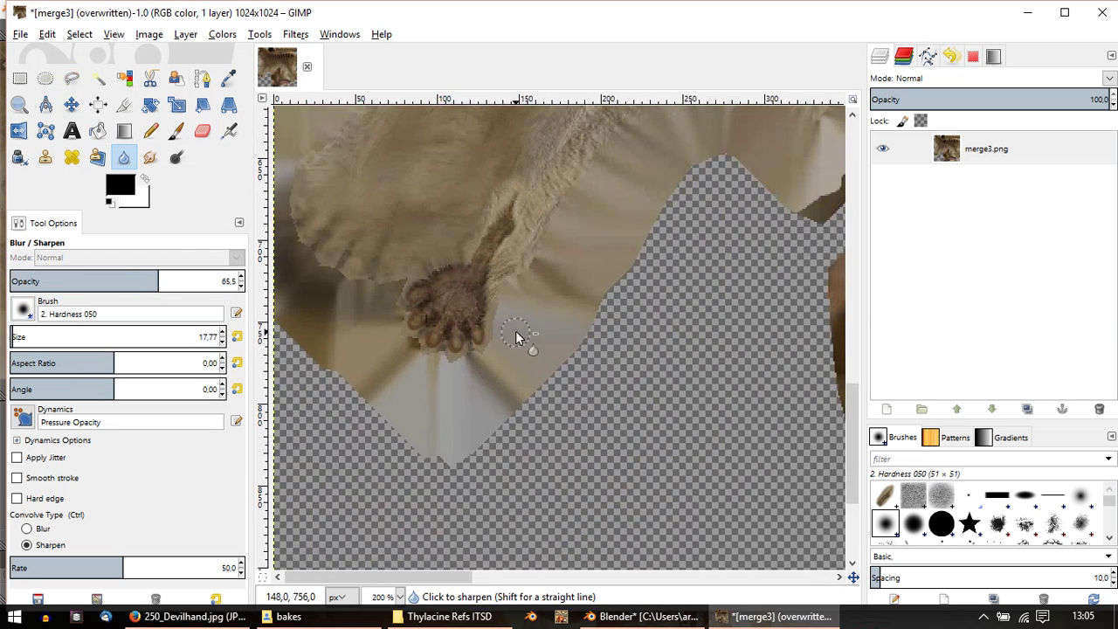
# Step: Clone nearby pad texture over the dark marks between the toes with a size 3 brush
pyautogui.press('c')
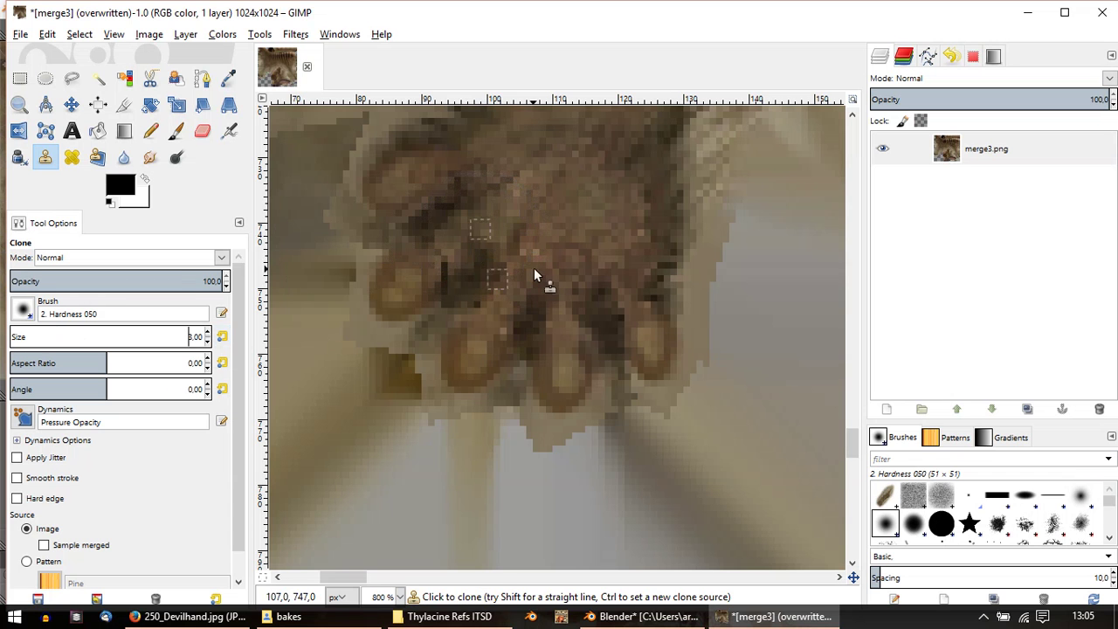
pyautogui.keyDown('ctrl'); pyautogui.scroll(-5, 628, 254); pyautogui.keyUp('ctrl')
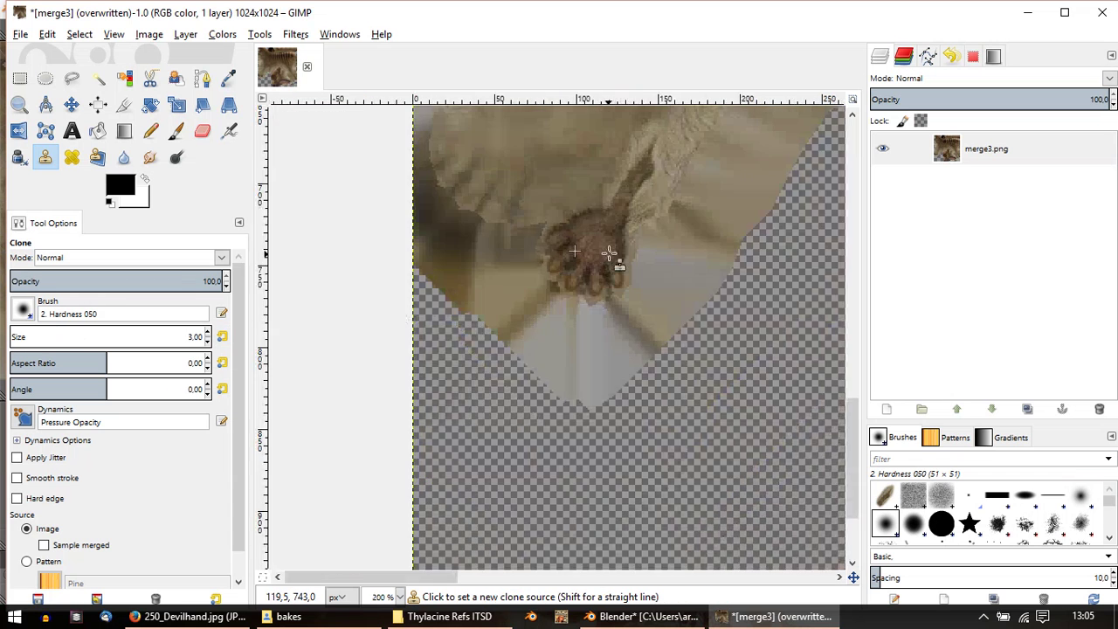
pyautogui.keyDown('ctrl'); pyautogui.scroll(-1, 640, 307); pyautogui.keyUp('ctrl')
pyautogui.keyDown('ctrl'); pyautogui.scroll(-2, 437, 324); pyautogui.keyUp('ctrl')
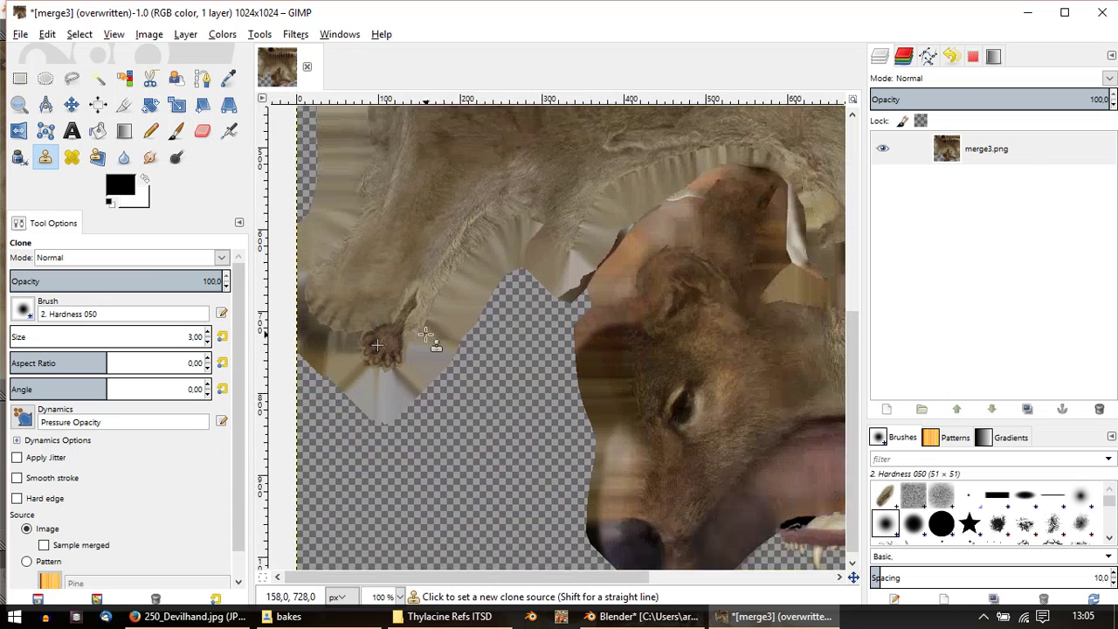
pyautogui.keyDown('ctrl'); pyautogui.scroll(1, 432, 332); pyautogui.keyUp('ctrl')
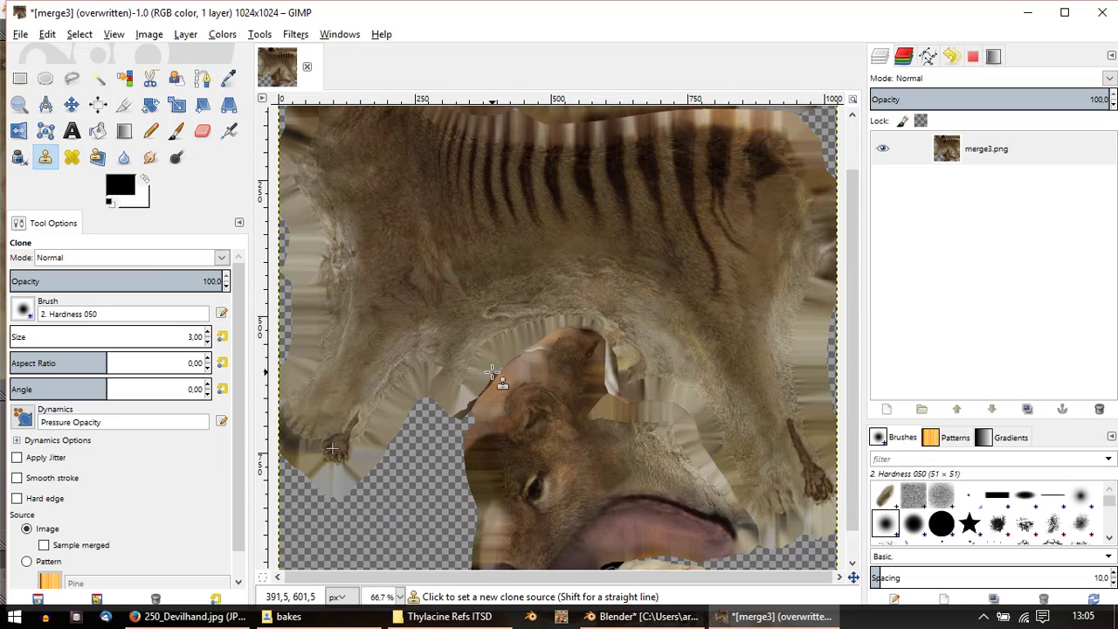
# Step: Activate Free Select at the sharpened paw and set its feather radius to 3.4
pyautogui.keyDown('ctrl'); pyautogui.scroll(5, 492, 374); pyautogui.keyUp('ctrl')
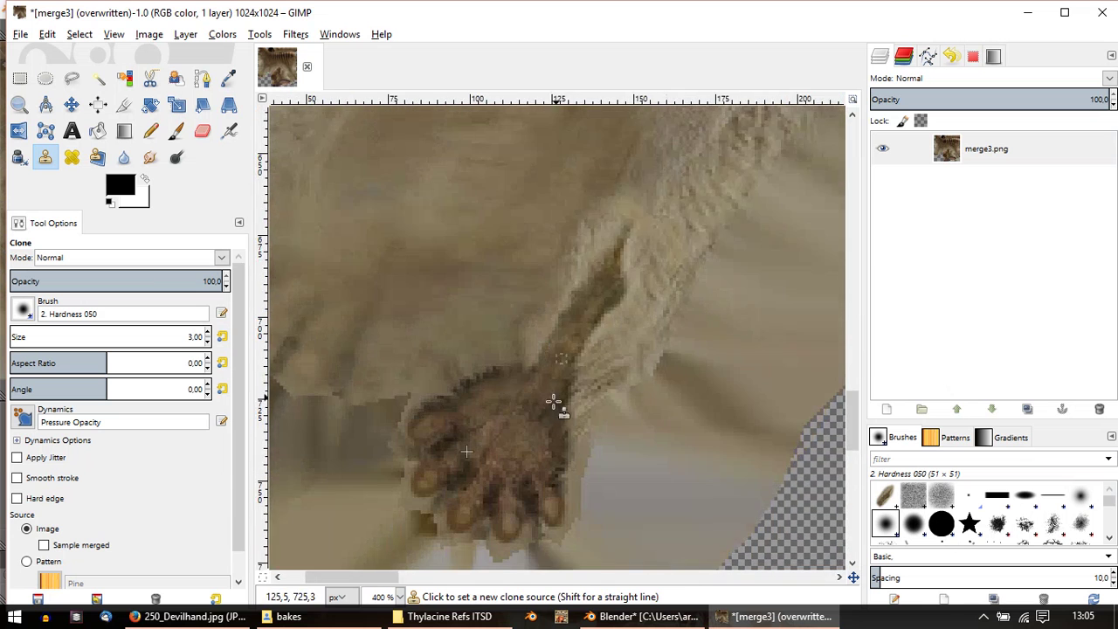
pyautogui.moveTo(553, 403); pyautogui.dragTo(610, 219, button='middle')
pyautogui.click(72, 77)
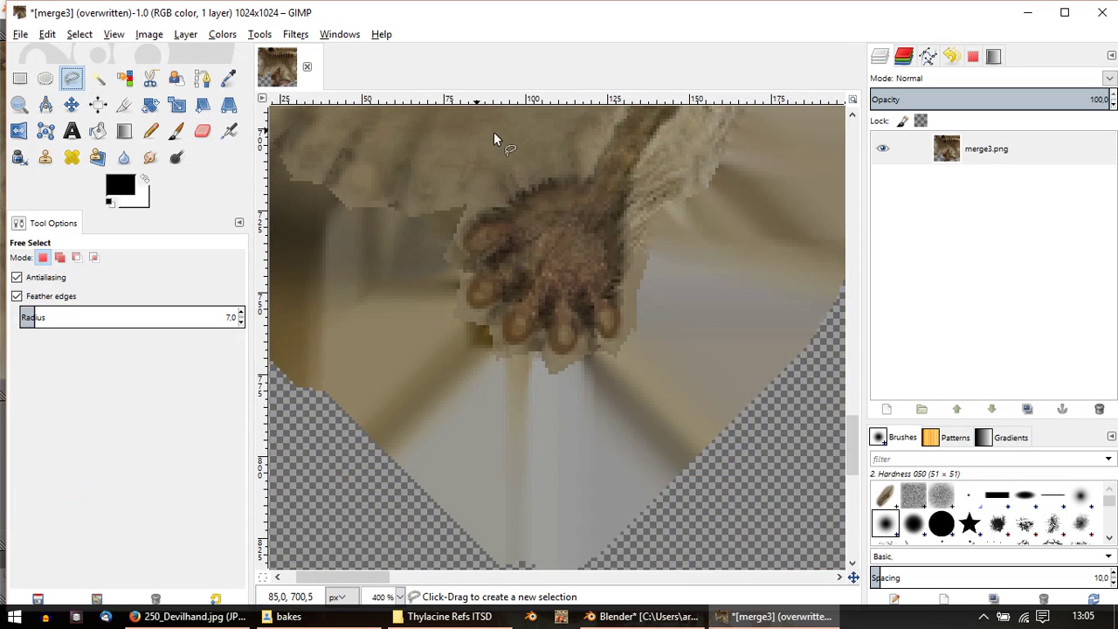
pyautogui.moveTo(607, 144); pyautogui.dragTo(574, 276, button='middle')
pyautogui.moveTo(57, 317); pyautogui.dragTo(30, 318)
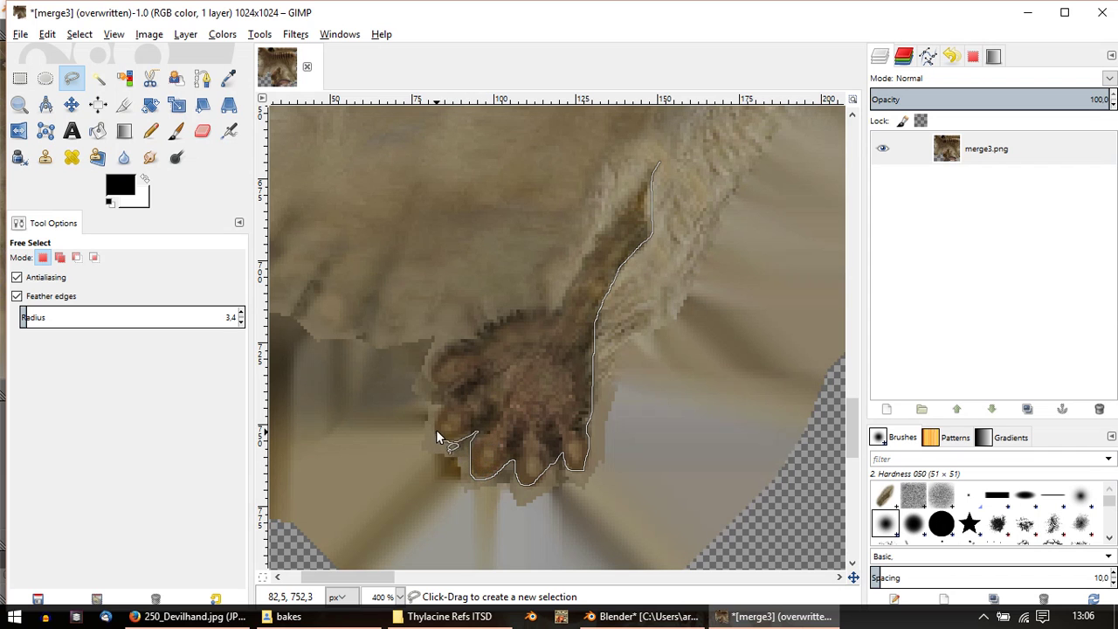
pyautogui.moveTo(450, 387)
pyautogui.mouseDown()
pyautogui.moveTo(434, 382)
pyautogui.moveTo(449, 350)
pyautogui.moveTo(475, 343)
pyautogui.mouseUp()
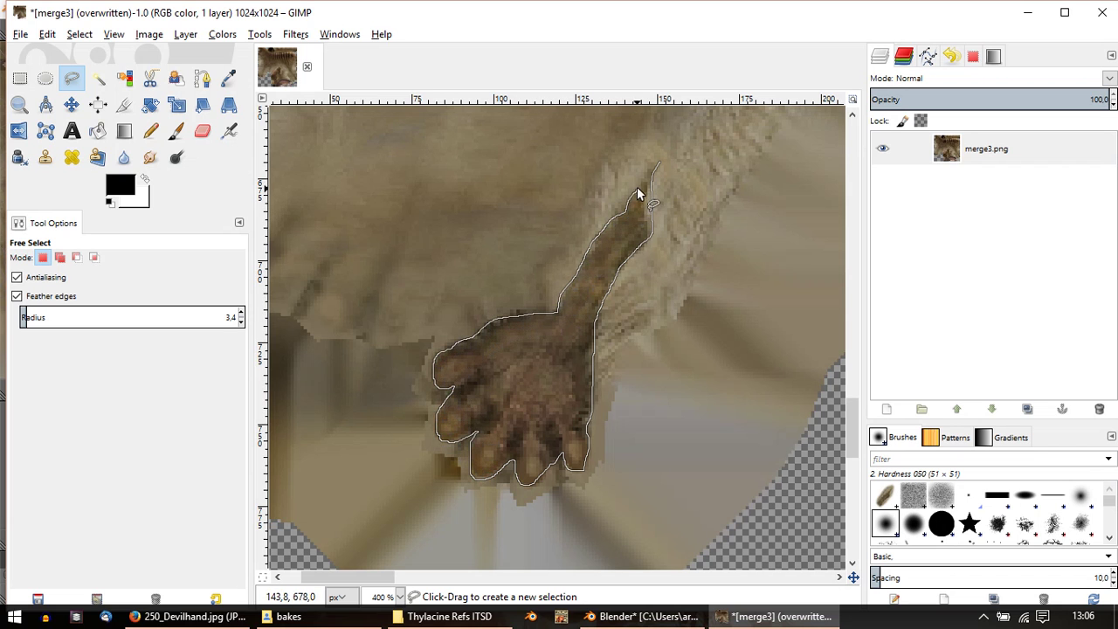
pyautogui.rightClick(636, 244)
pyautogui.press('Escape')
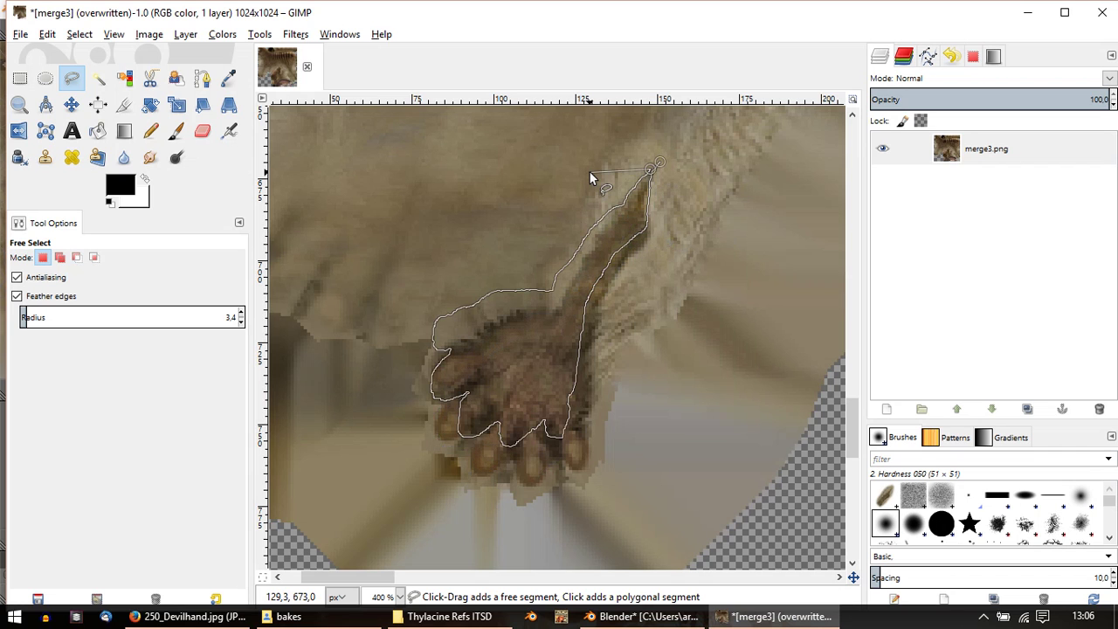
pyautogui.press('Escape')
pyautogui.press('ctrl')
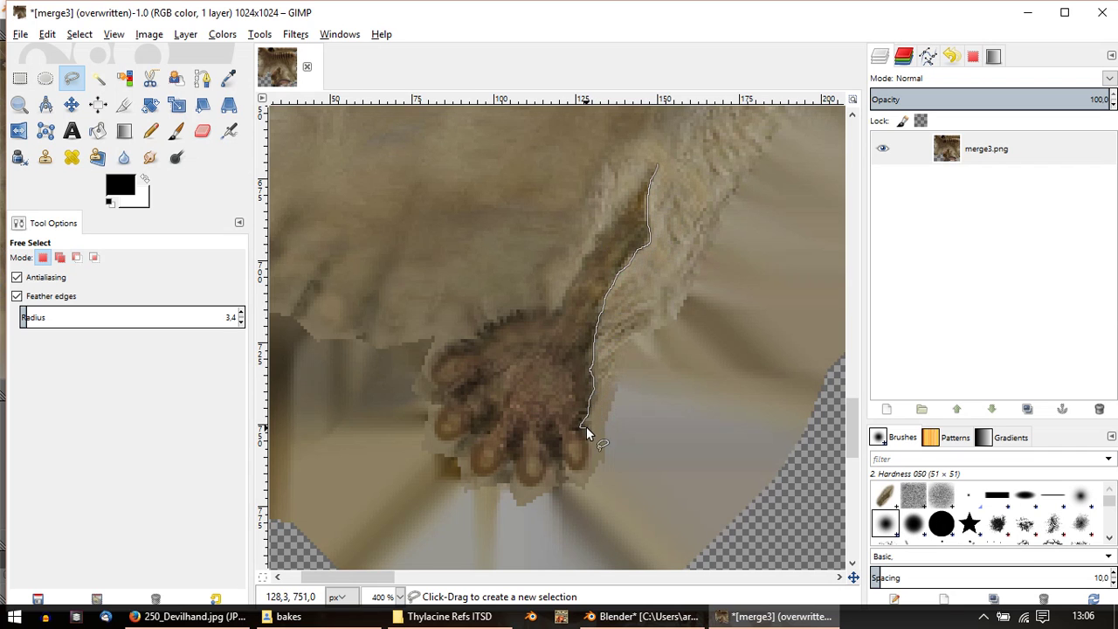
# Step: Trace a closed, feathered freehand selection around the dark paw, its toes and the narrow dark strip up the leg
pyautogui.moveTo(562, 455)
pyautogui.mouseDown()
pyautogui.moveTo(548, 470)
pyautogui.moveTo(512, 464)
pyautogui.moveTo(493, 478)
pyautogui.mouseUp()
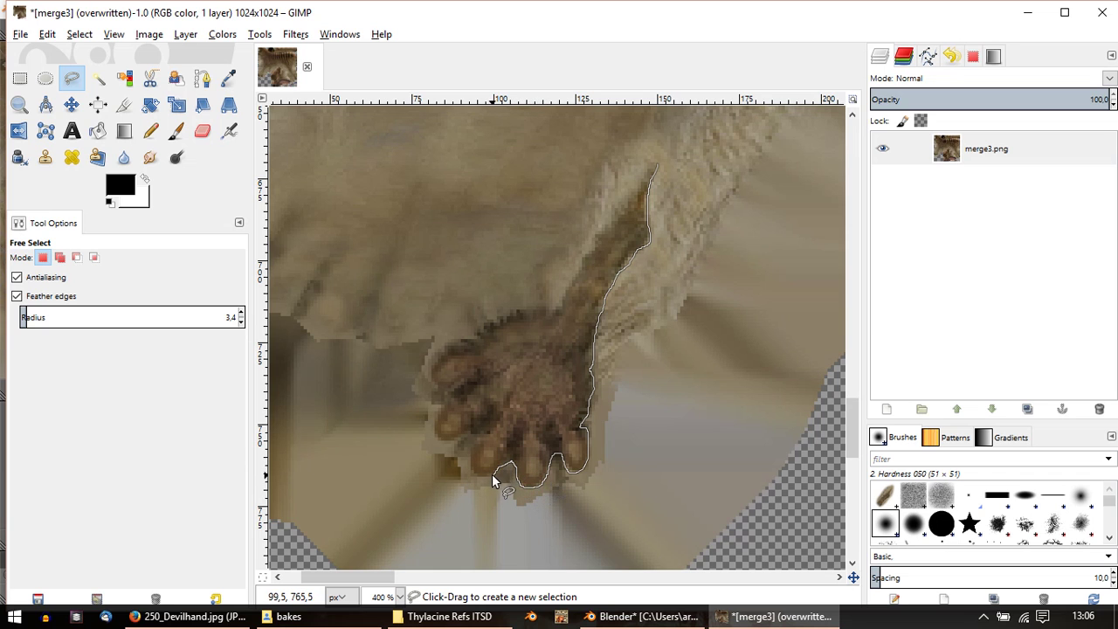
pyautogui.click(440, 438)
pyautogui.click(430, 423)
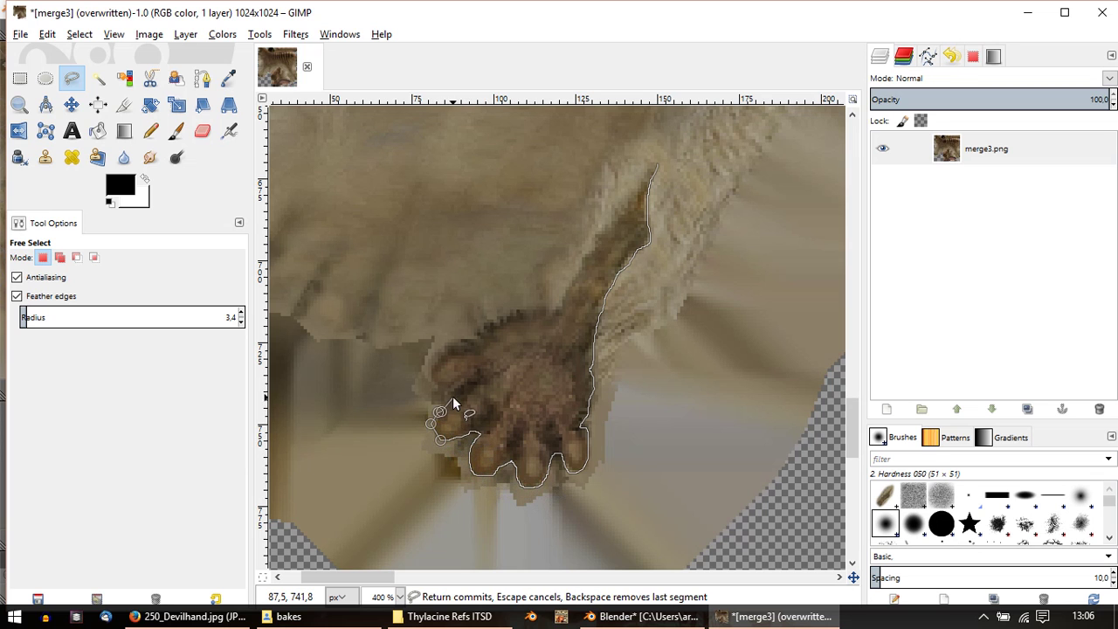
pyautogui.click(451, 395)
pyautogui.click(428, 373)
pyautogui.click(456, 345)
pyautogui.moveTo(457, 341); pyautogui.dragTo(496, 324)
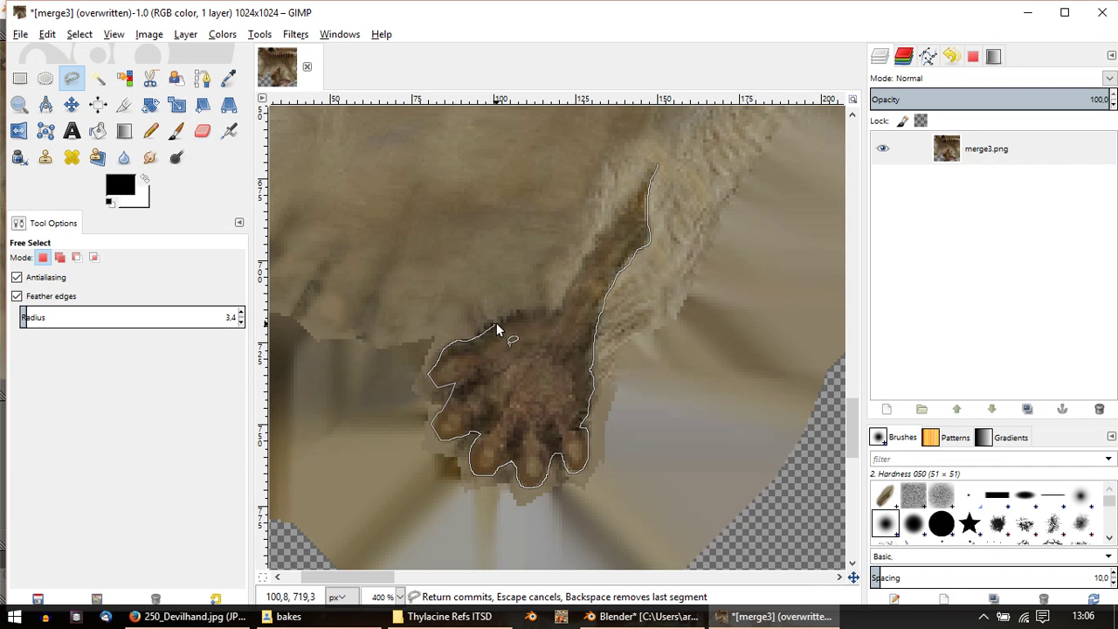
pyautogui.click(559, 313)
pyautogui.click(579, 271)
pyautogui.click(594, 242)
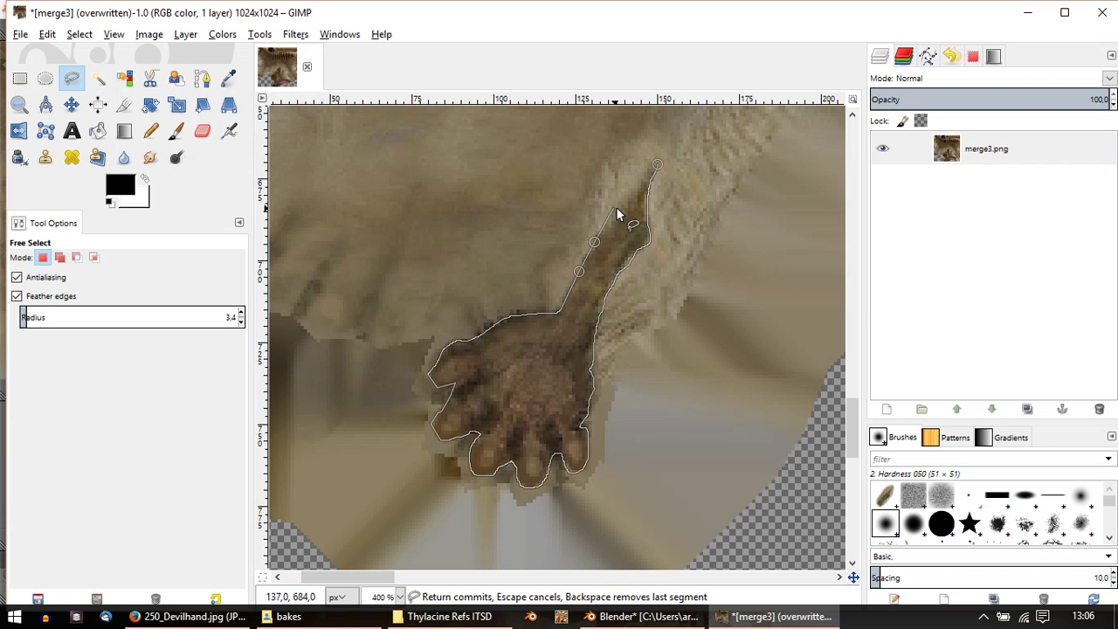
pyautogui.doubleClick(652, 164)
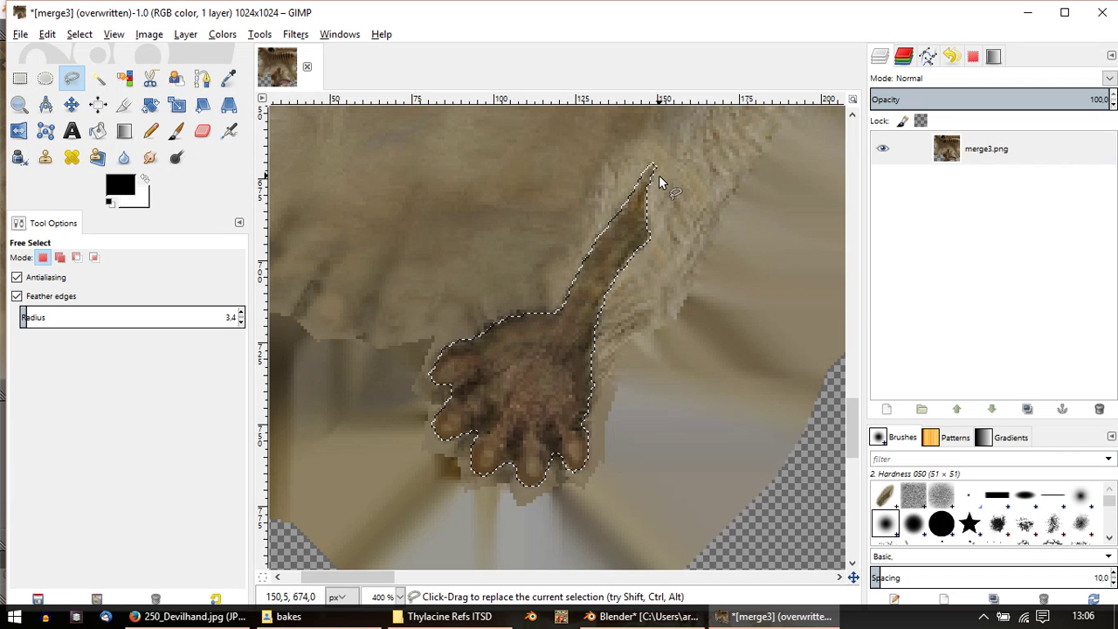
# Step: Darken the selected paw with brightness -10 and contrast 6, then clear the selection
pyautogui.click(222, 34)
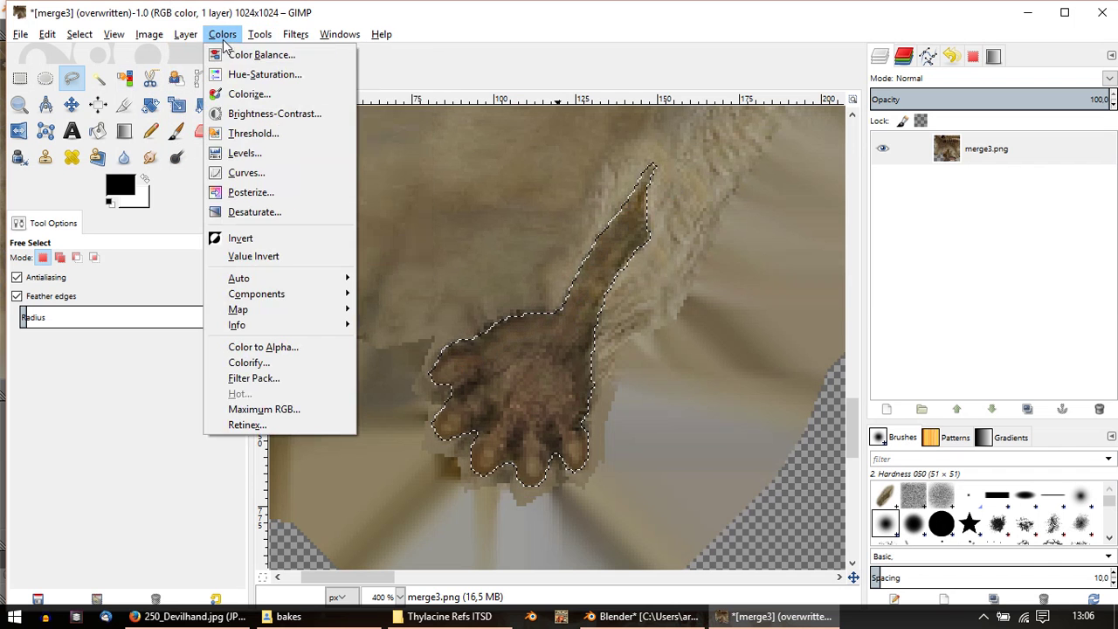
pyautogui.click(253, 114)
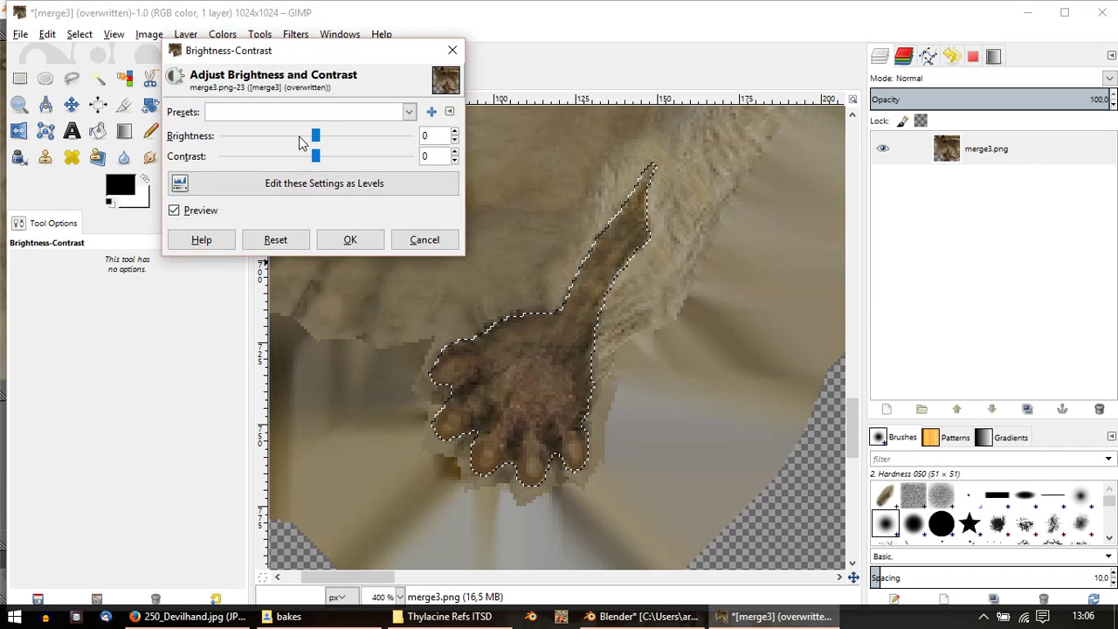
pyautogui.click(300, 137)
pyautogui.moveTo(316, 158); pyautogui.dragTo(321, 165)
pyautogui.click(349, 238)
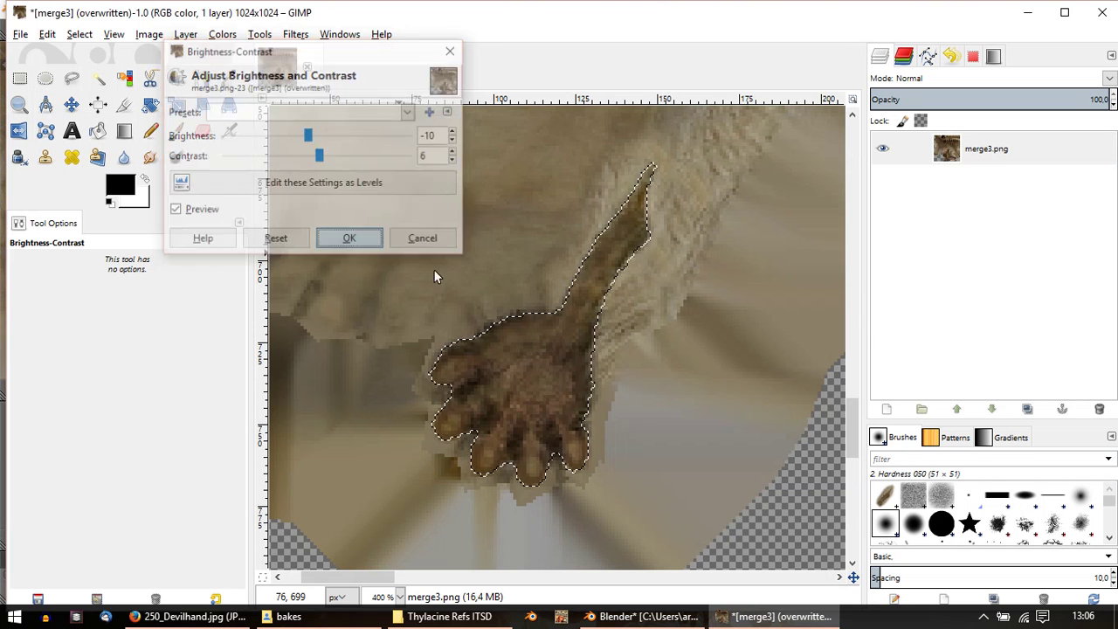
pyautogui.keyDown('ctrl'); pyautogui.scroll(-4, 578, 324); pyautogui.keyUp('ctrl')
pyautogui.moveTo(633, 338); pyautogui.dragTo(408, 335, button='middle')
pyautogui.keyDown('ctrl'); pyautogui.scroll(-2, 408, 335); pyautogui.keyUp('ctrl')
pyautogui.hotkey('ctrl', 'shift', 'a')
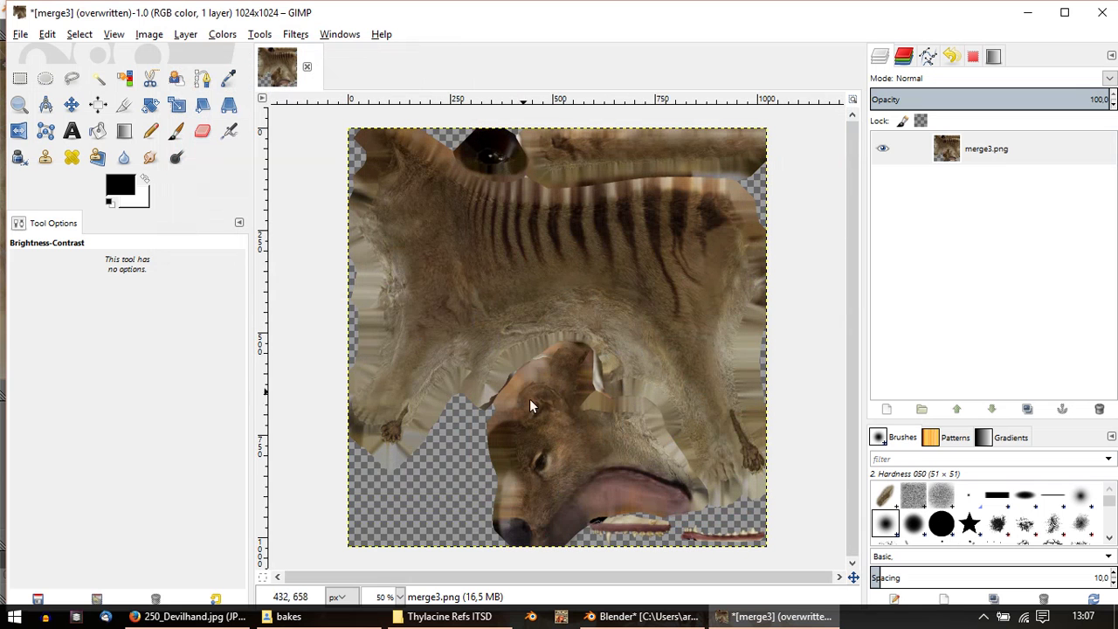
# Step: Add a new 1024 x 1024 px layer with transparent fill above merge3.png
pyautogui.keyDown('ctrl'); pyautogui.scroll(5, 398, 374); pyautogui.keyUp('ctrl')
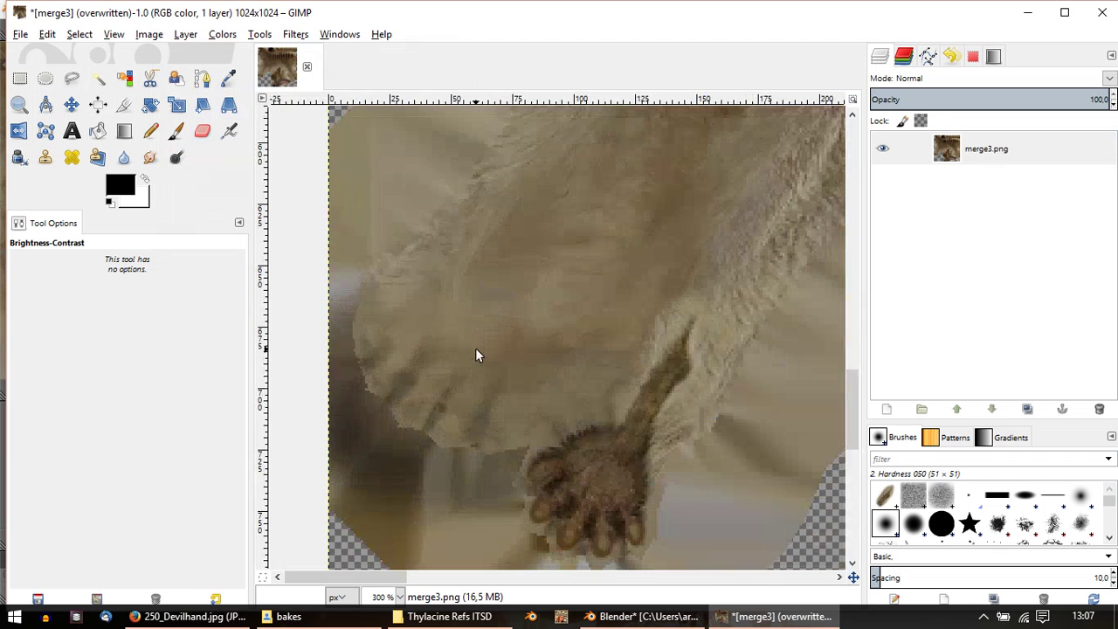
pyautogui.moveTo(619, 357); pyautogui.dragTo(576, 252, button='middle')
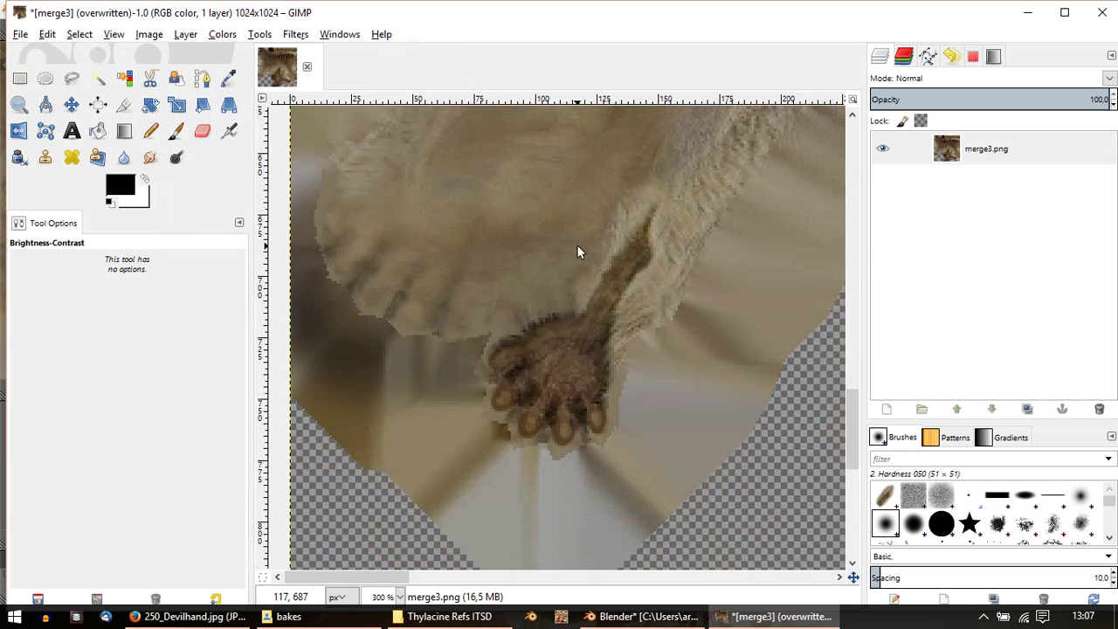
pyautogui.keyDown('ctrl'); pyautogui.scroll(-3, 805, 347); pyautogui.keyUp('ctrl')
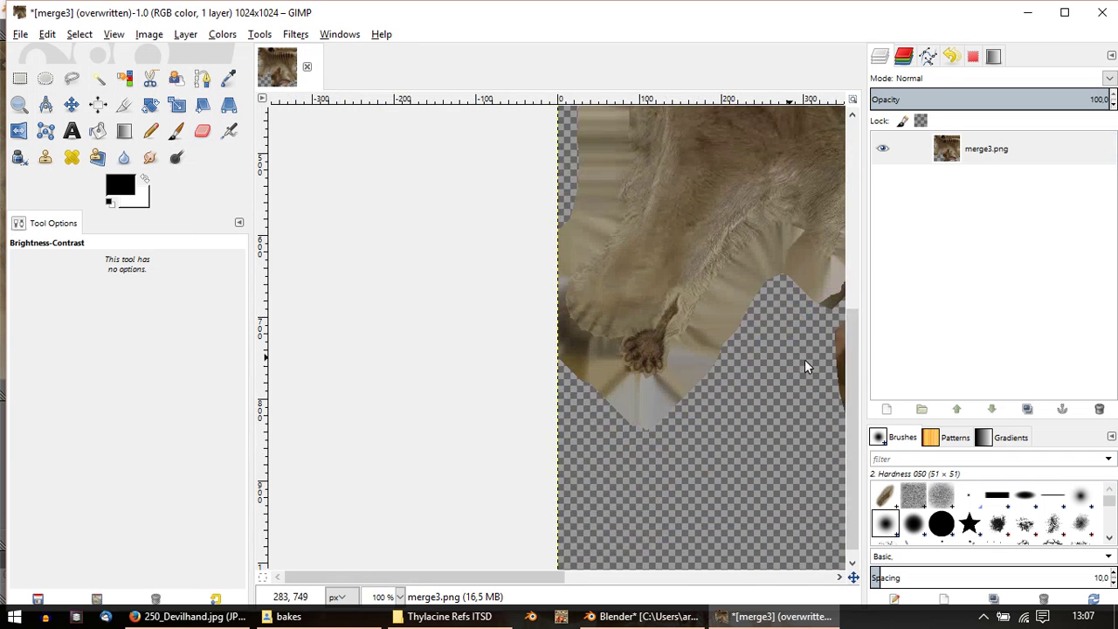
pyautogui.moveTo(618, 254); pyautogui.dragTo(419, 265, button='middle')
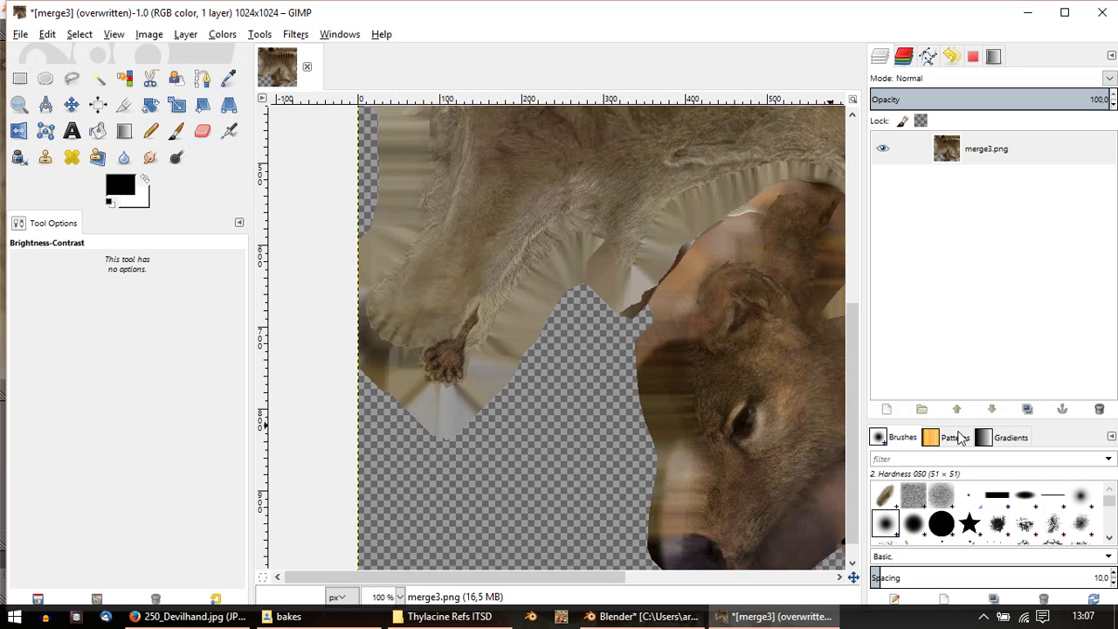
pyautogui.click(887, 409)
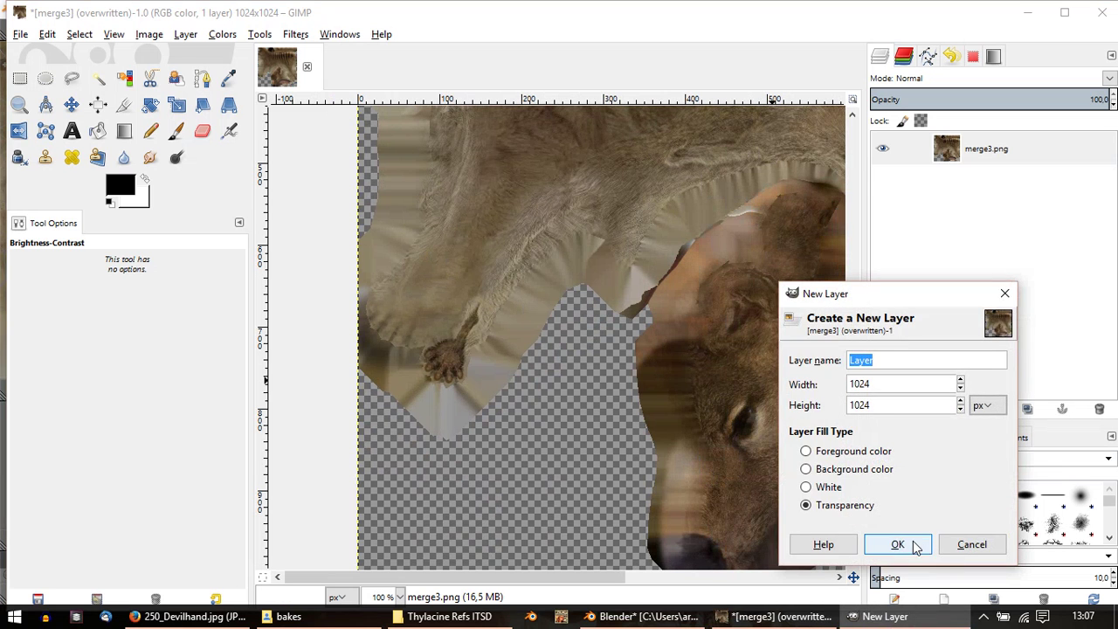
pyautogui.click(908, 545)
# Step: Activate the Paintbrush with the Hair test brush for painting on the new layer
pyautogui.keyDown('ctrl'); pyautogui.scroll(-2, 398, 227); pyautogui.keyUp('ctrl')
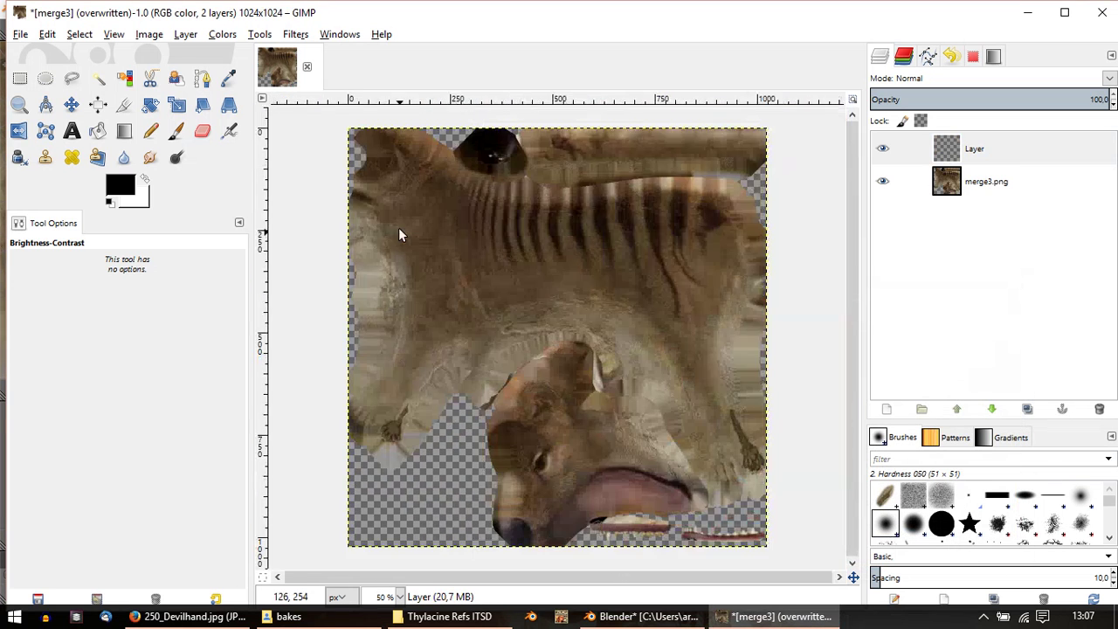
pyautogui.press('p')
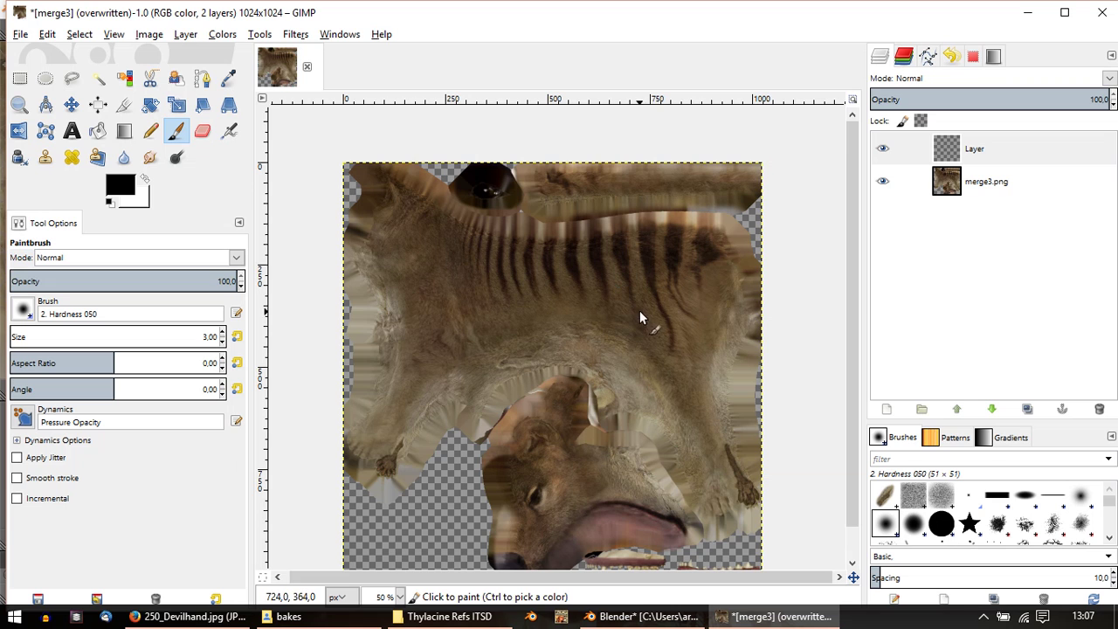
pyautogui.click(914, 495)
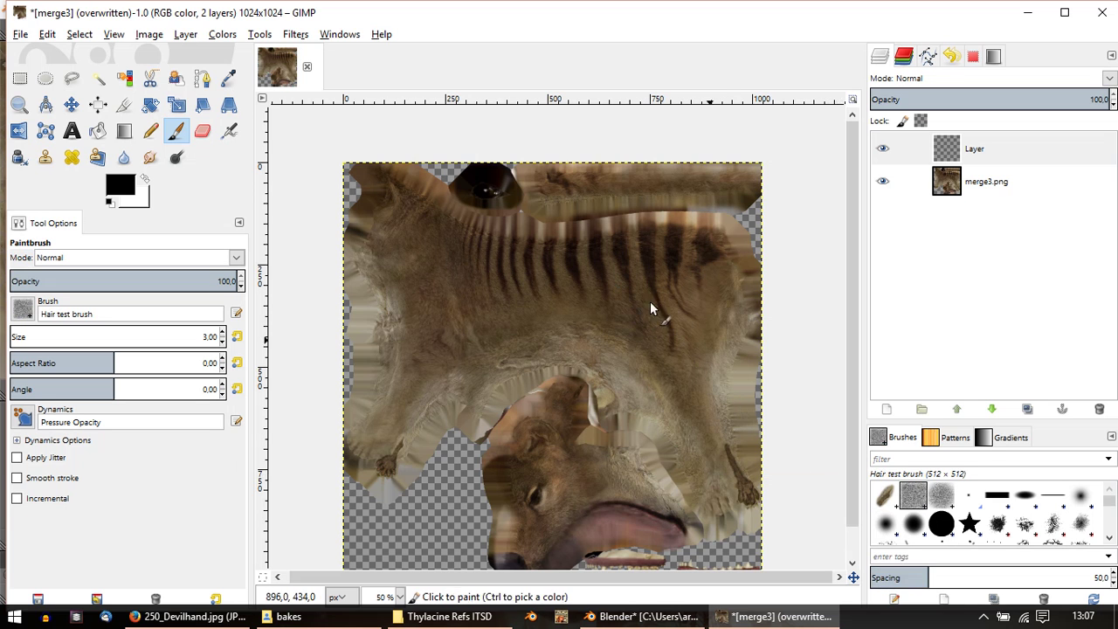
# Step: Try a Hair test brush stroke across the animal's flank at size 142.04, then undo it
pyautogui.moveTo(12, 339); pyautogui.dragTo(38, 339)
pyautogui.moveTo(449, 319); pyautogui.dragTo(594, 324)
pyautogui.keyDown('ctrl'); pyautogui.scroll(3, 587, 305); pyautogui.keyUp('ctrl')
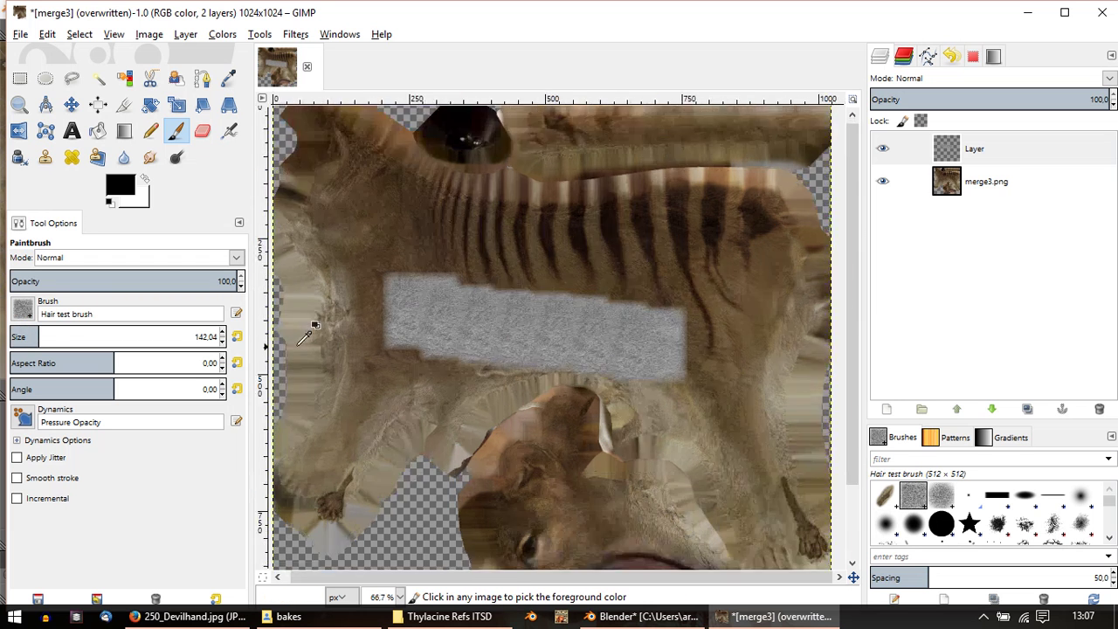
pyautogui.hotkey('ctrl', 'z')
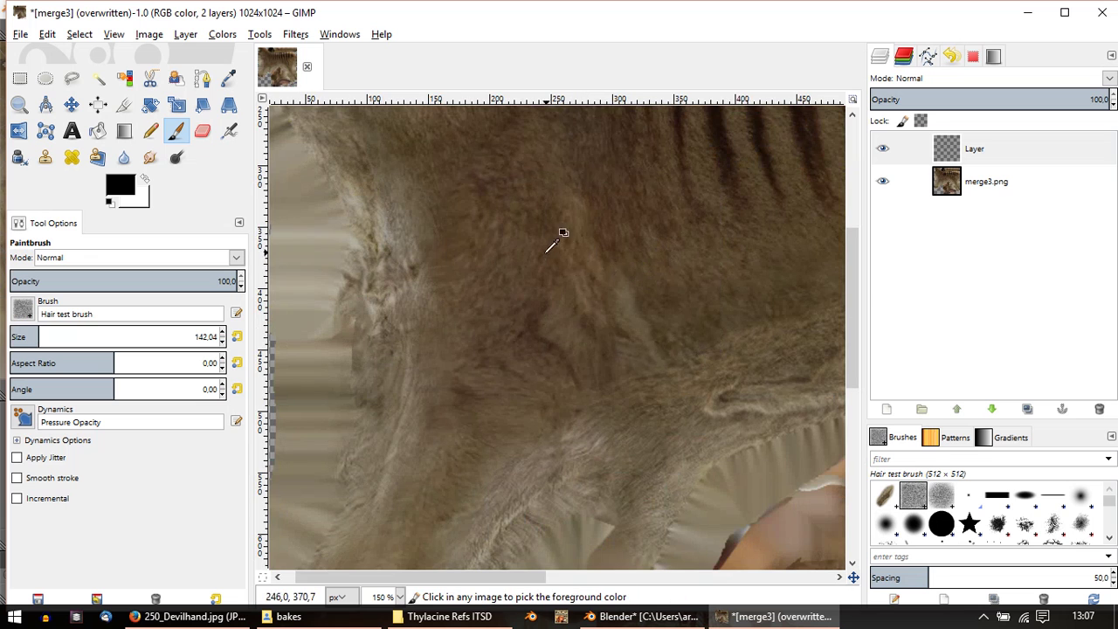
# Step: Stamp the hair texture once over the shoulder area with the brush size set to 377.09
pyautogui.keyDown('ctrl'); pyautogui.scroll(-2, 450, 262); pyautogui.keyUp('ctrl')
pyautogui.moveTo(54, 340); pyautogui.dragTo(88, 337)
pyautogui.click(431, 226)
pyautogui.keyDown('ctrl'); pyautogui.scroll(3, 531, 214); pyautogui.keyUp('ctrl')
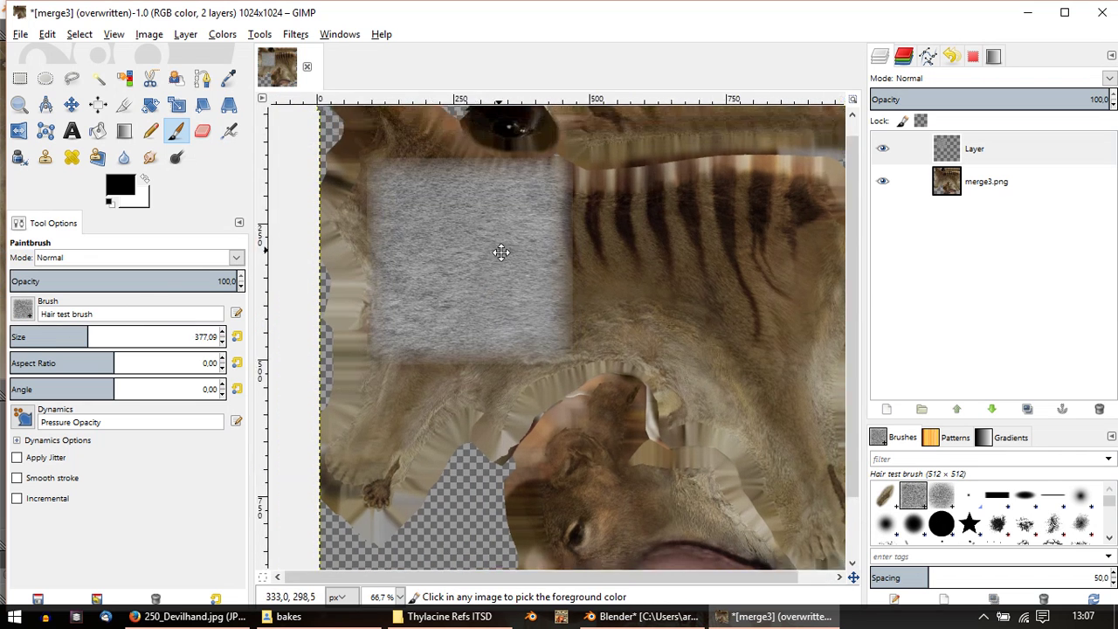
pyautogui.keyDown('ctrl'); pyautogui.scroll(-2, 529, 271); pyautogui.keyUp('ctrl')
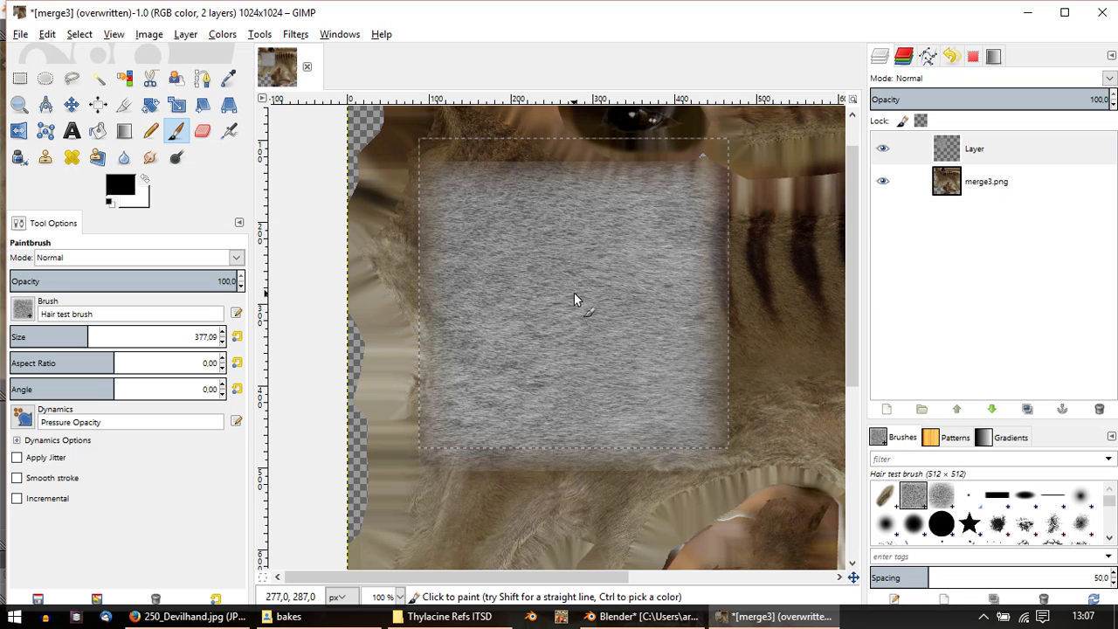
pyautogui.hotkey('shift', 'ctrl', 'a')
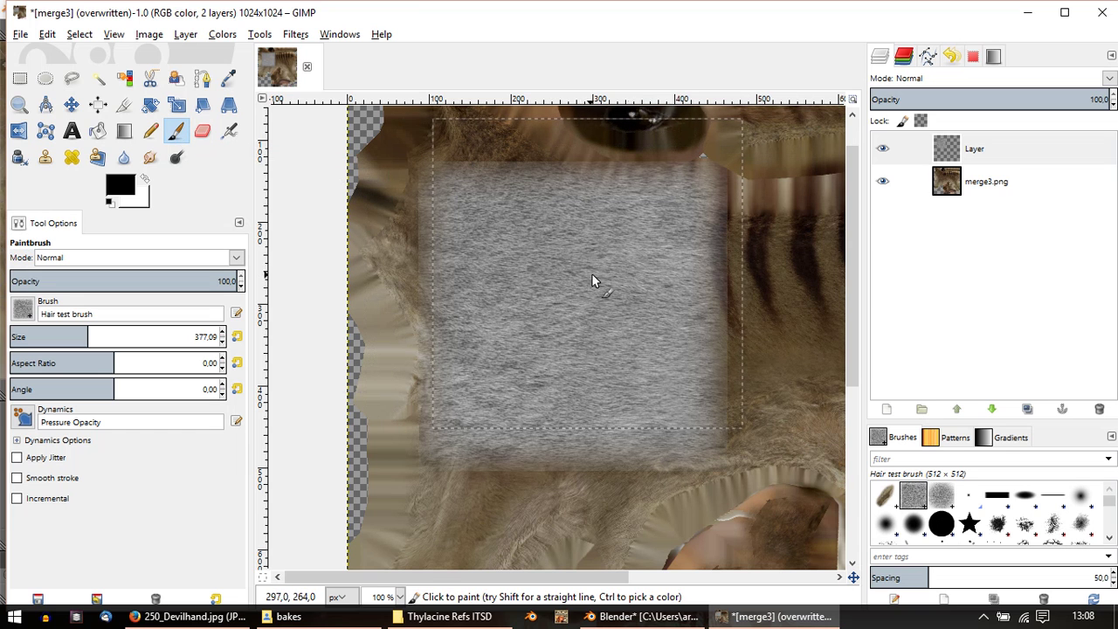
# Step: Set the hair layer's blend mode to Overlay and inspect the fur blending over the shoulder
pyautogui.click(1068, 140)
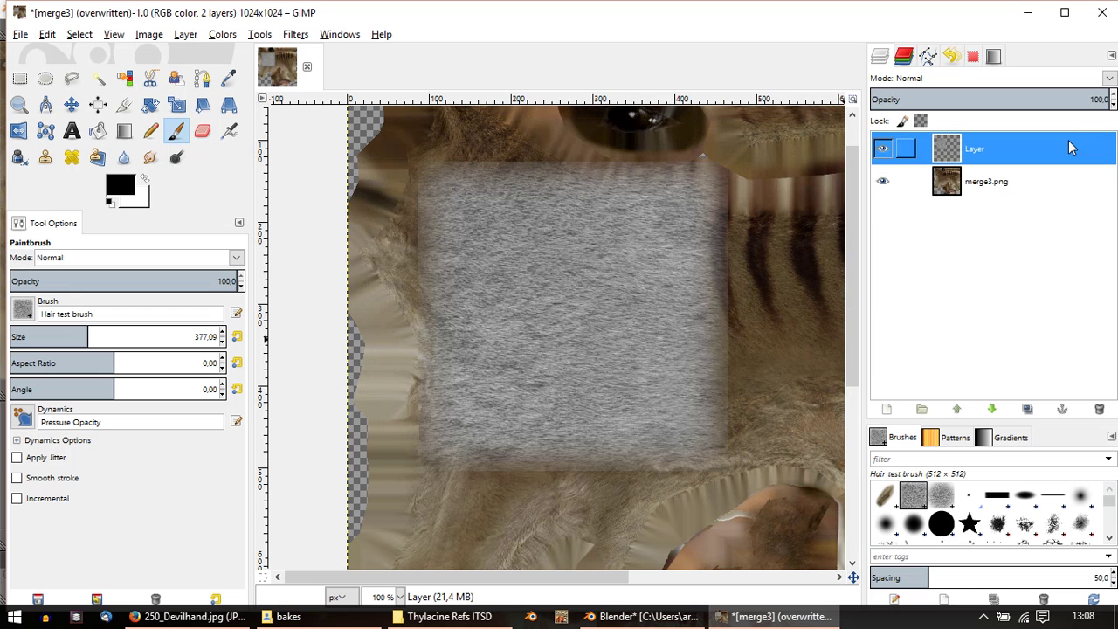
pyautogui.click(1109, 77)
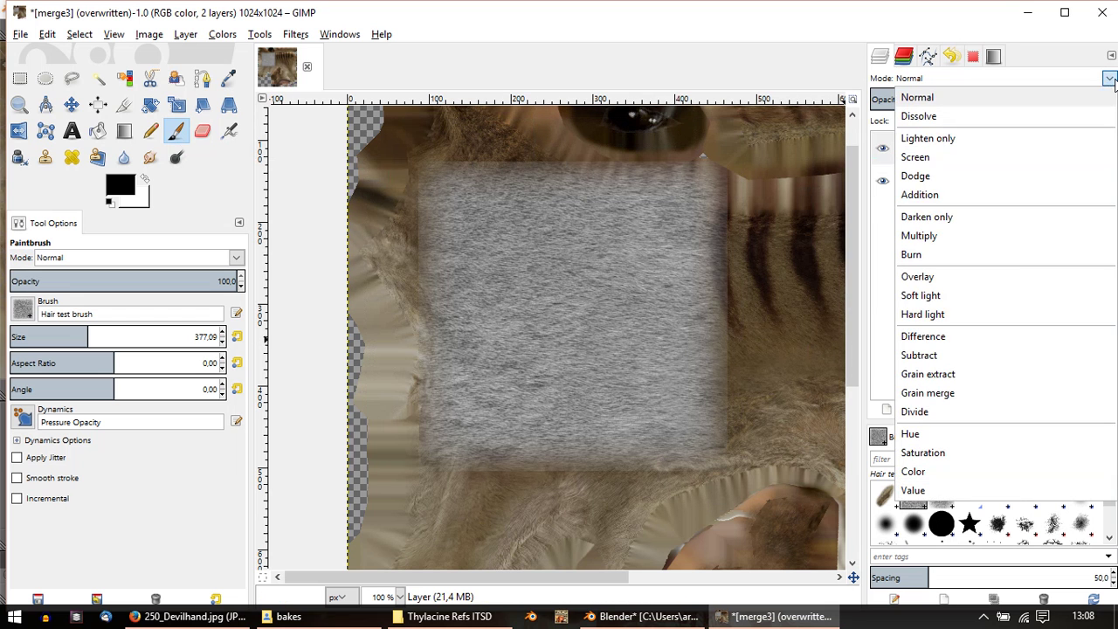
pyautogui.click(918, 276)
pyautogui.keyDown('ctrl'); pyautogui.scroll(1, 664, 339); pyautogui.keyUp('ctrl')
pyautogui.moveTo(664, 339); pyautogui.dragTo(606, 317, button='middle')
pyautogui.moveTo(525, 273); pyautogui.dragTo(619, 295)
pyautogui.keyDown('ctrl'); pyautogui.scroll(-1, 622, 295); pyautogui.keyUp('ctrl')
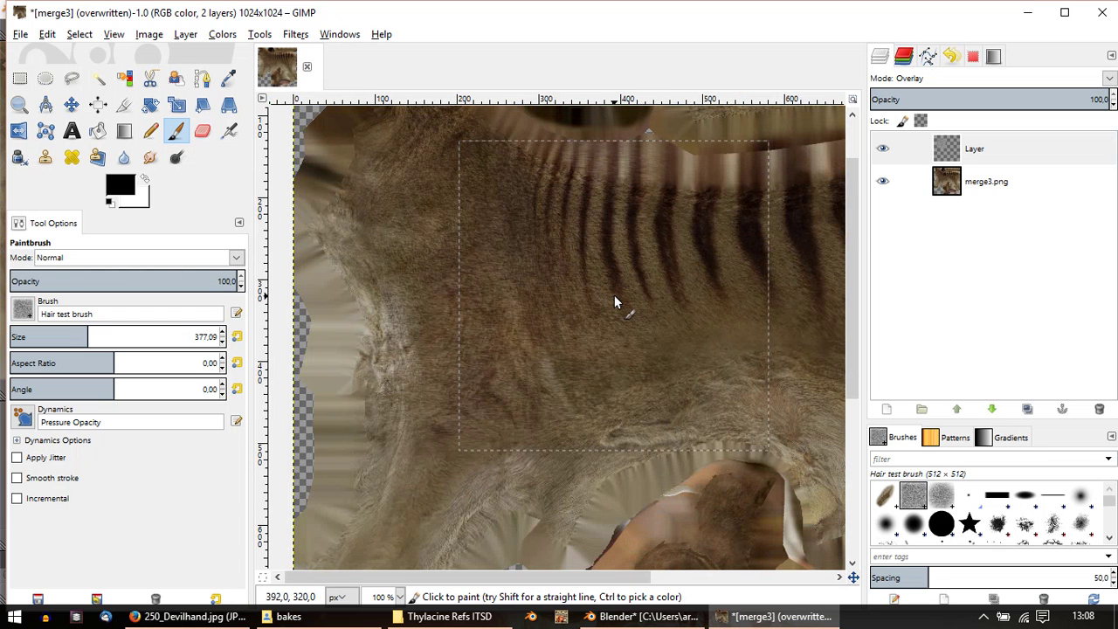
pyautogui.keyDown('ctrl'); pyautogui.scroll(2, 429, 299); pyautogui.keyUp('ctrl')
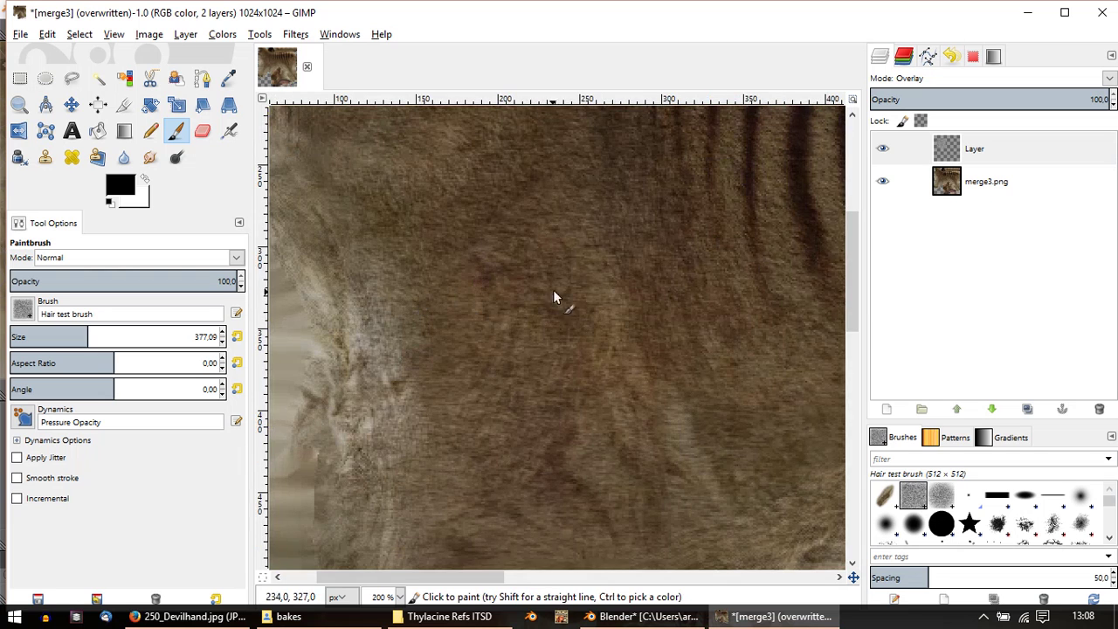
# Step: Return the hair layer's blend mode to Normal
pyautogui.press('pagedown')
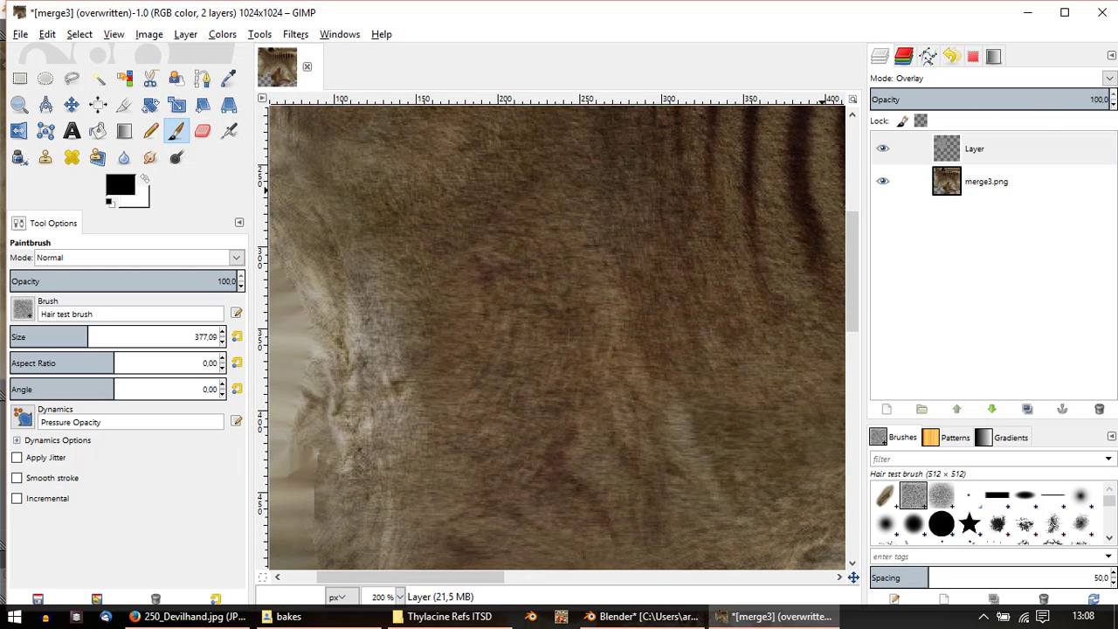
pyautogui.click(1109, 79)
pyautogui.click(980, 99)
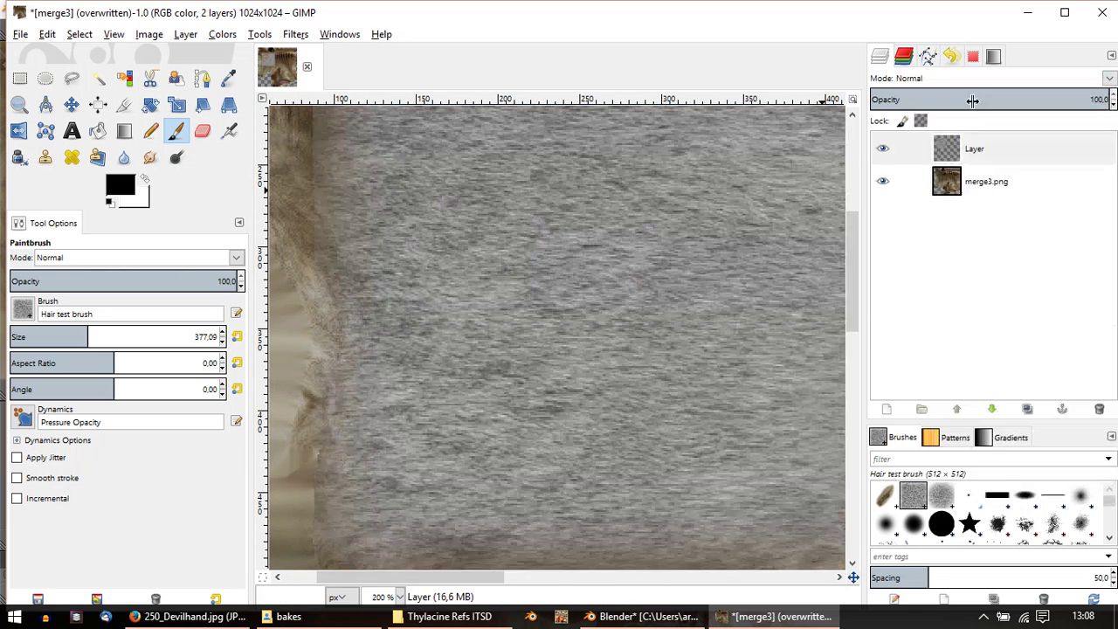
pyautogui.keyDown('ctrl'); pyautogui.scroll(-2, 565, 276); pyautogui.keyUp('ctrl')
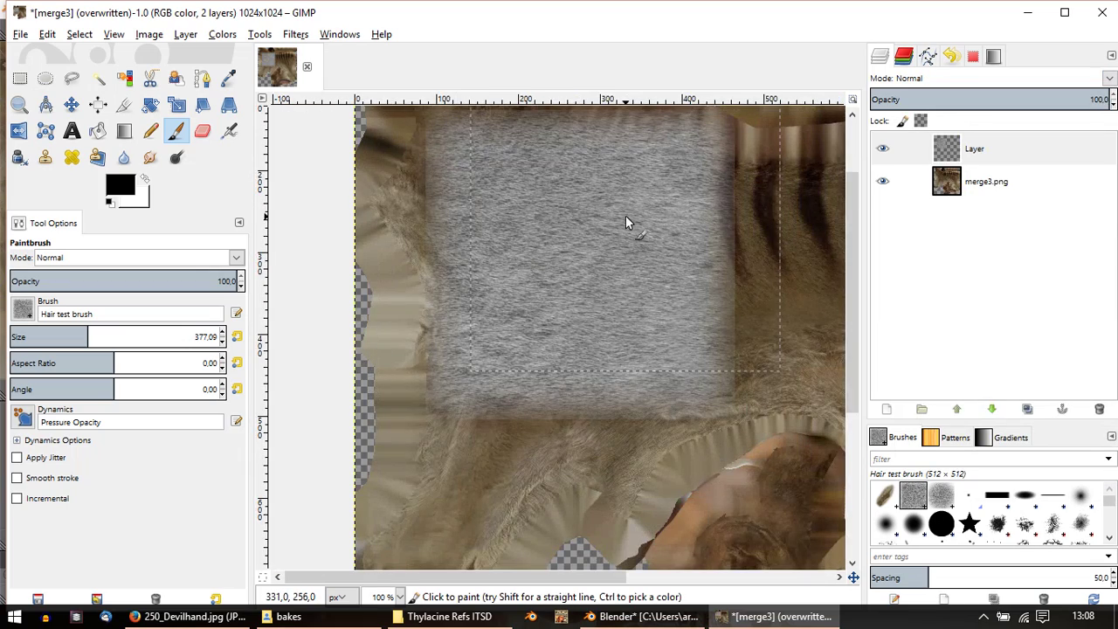
pyautogui.moveTo(625, 215); pyautogui.dragTo(605, 240, button='middle')
pyautogui.keyDown('ctrl'); pyautogui.scroll(-2, 601, 238); pyautogui.keyUp('ctrl')
pyautogui.keyDown('ctrl'); pyautogui.scroll(1, 407, 273); pyautogui.keyUp('ctrl')
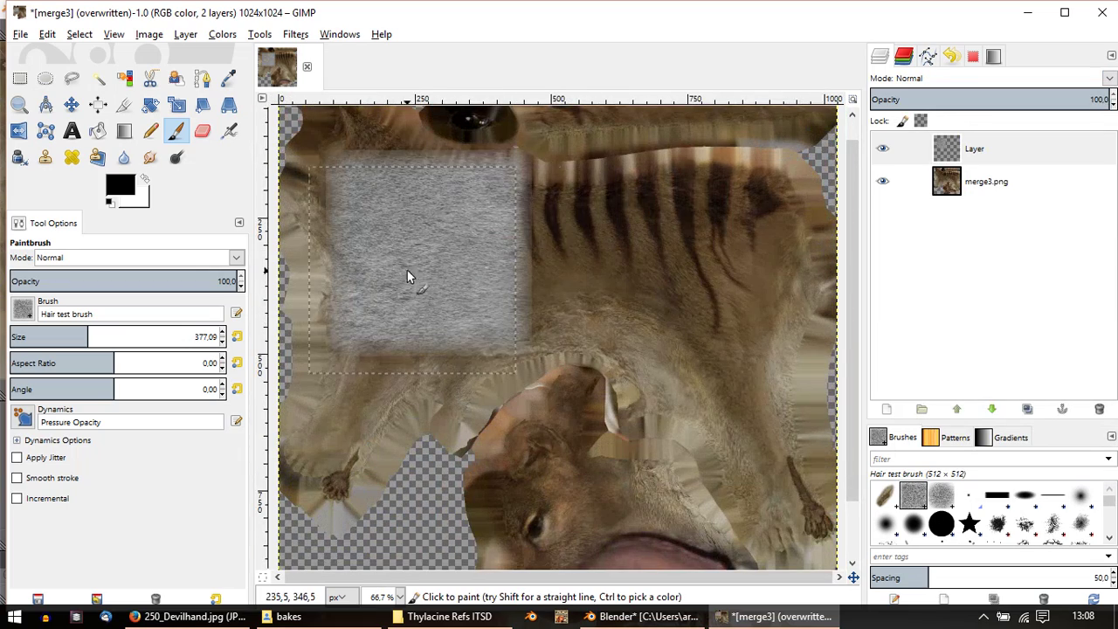
# Step: Set the Paintbrush dynamics to Track Direction for the Hair test brush
pyautogui.hotkey('ctrl', 'shift', 'a')
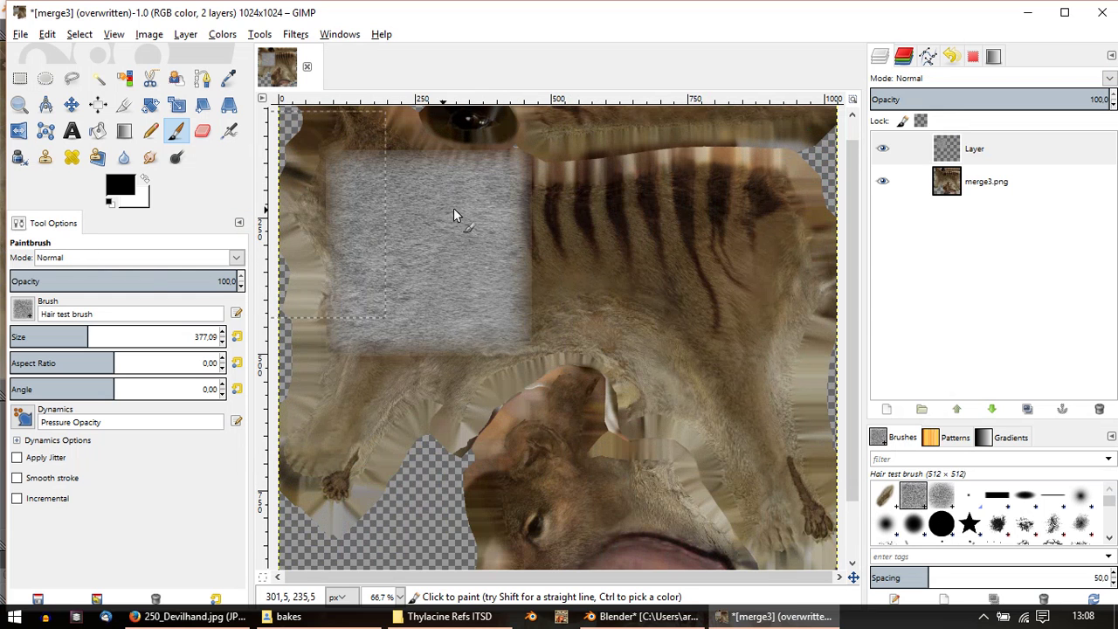
pyautogui.hotkey('ctrl', 'shift', 'a')
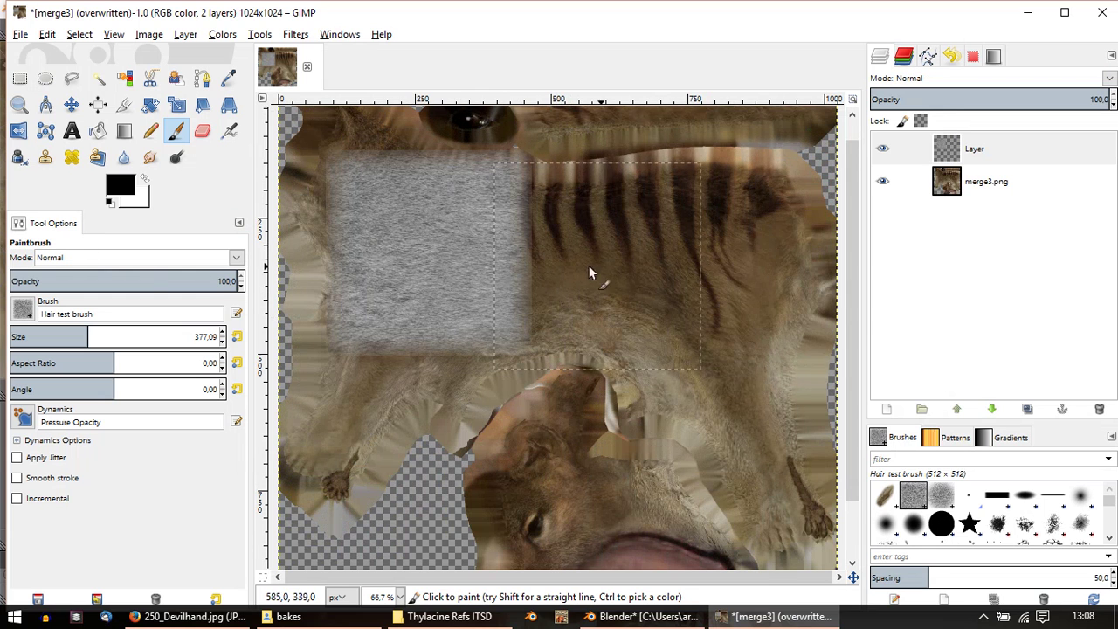
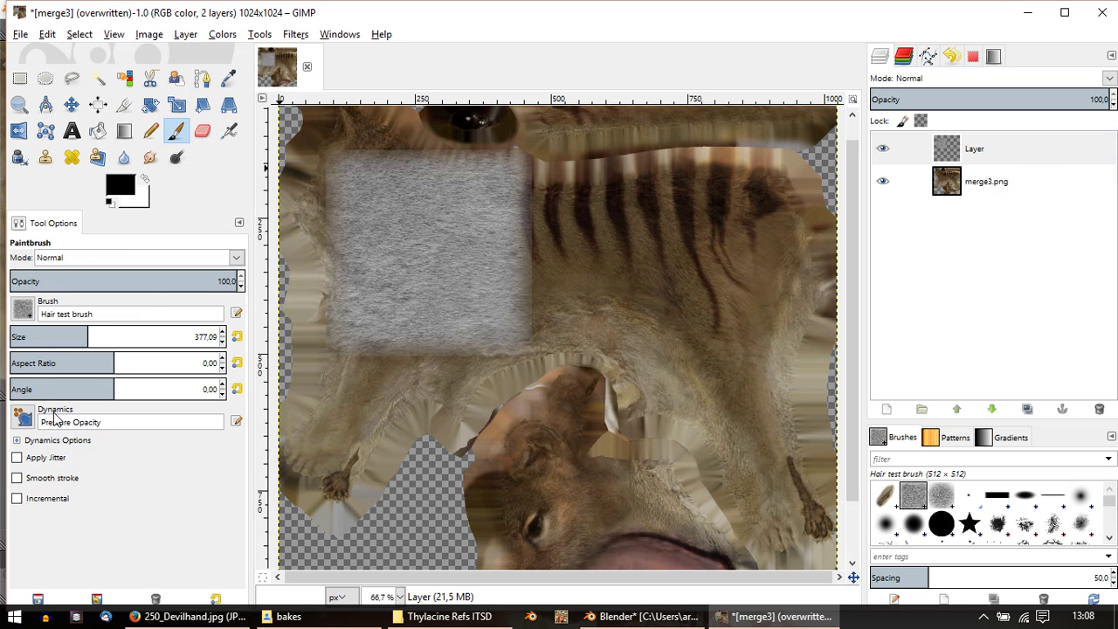
pyautogui.click(25, 421)
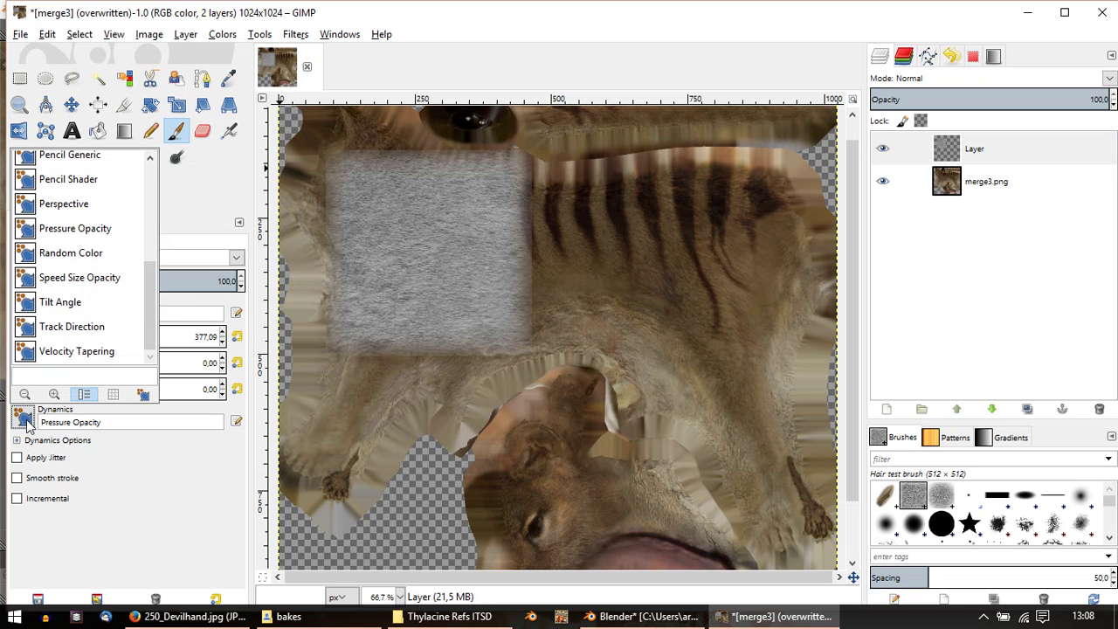
pyautogui.click(70, 327)
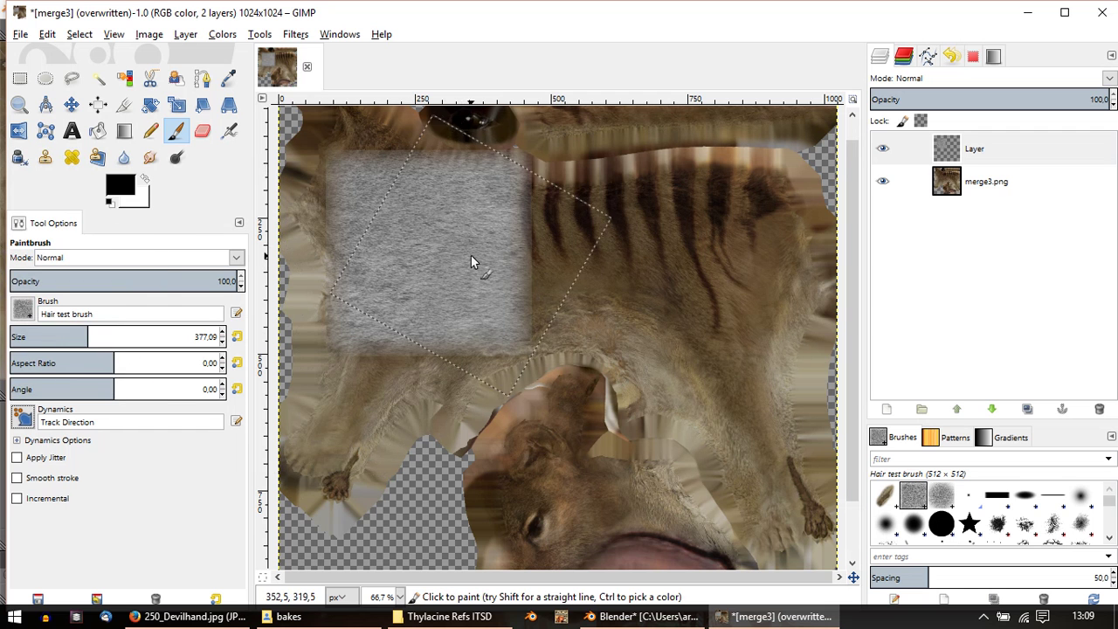
# Step: Try painting hair texture across the back and hindquarters with the Hair test brush at size 377.09, and inspect the strokes
pyautogui.keyDown('ctrl'); pyautogui.scroll(-1, 485, 268); pyautogui.keyUp('ctrl')
pyautogui.keyDown('ctrl'); pyautogui.moveTo(520, 272); pyautogui.dragTo(490, 307, button='middle'); pyautogui.keyUp('ctrl')
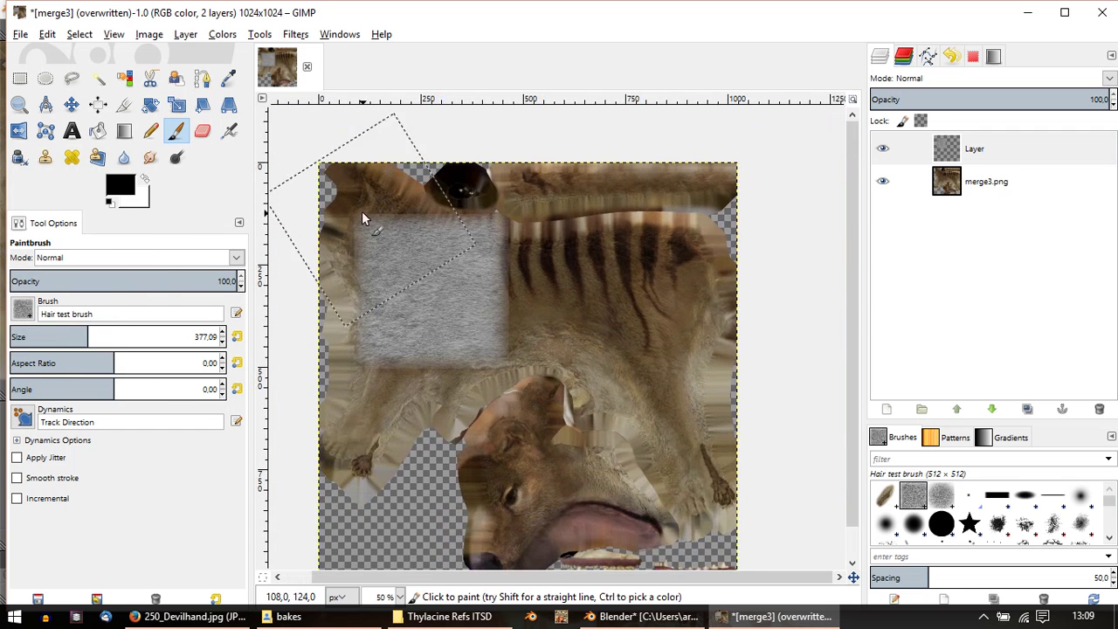
pyautogui.moveTo(354, 201)
pyautogui.mouseDown()
pyautogui.moveTo(395, 249)
pyautogui.moveTo(453, 280)
pyautogui.moveTo(692, 271)
pyautogui.moveTo(748, 306)
pyautogui.mouseUp()
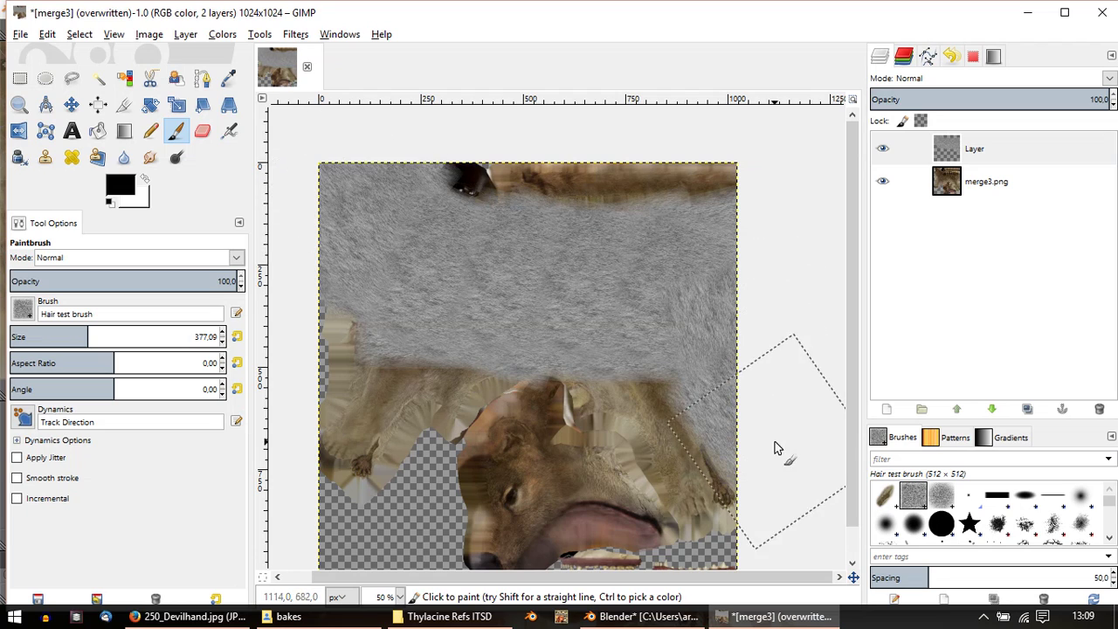
pyautogui.keyDown('ctrl'); pyautogui.scroll(2, 395, 166); pyautogui.keyUp('ctrl')
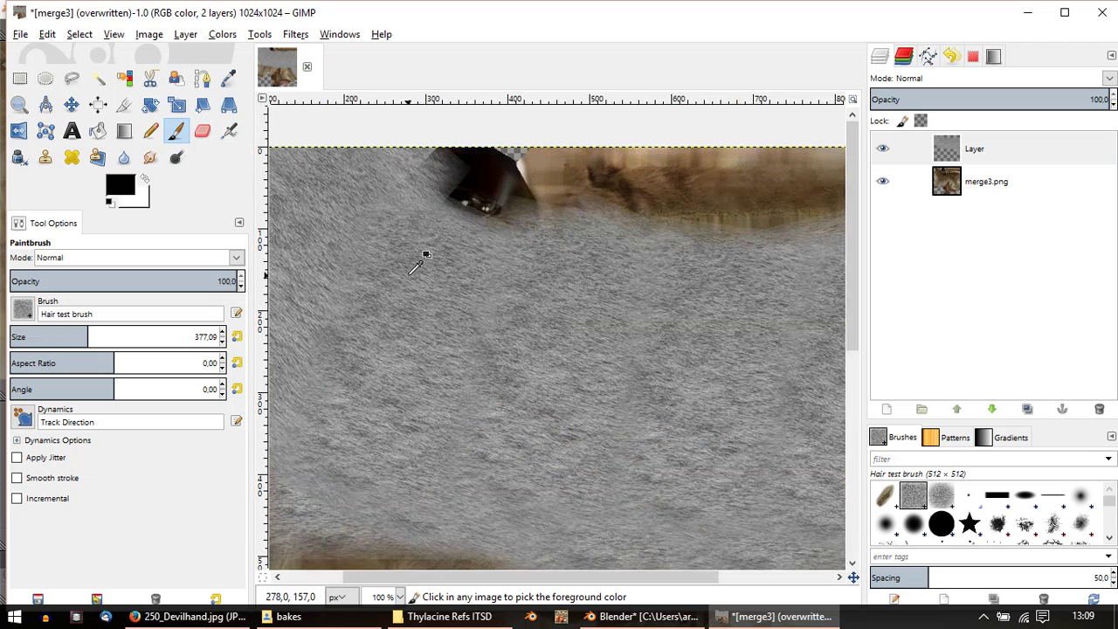
pyautogui.keyDown('ctrl'); pyautogui.scroll(-2, 423, 259); pyautogui.keyUp('ctrl')
# Step: Undo the large hair stroke and clear everything from the hair layer
pyautogui.moveTo(70, 336); pyautogui.dragTo(41, 336)
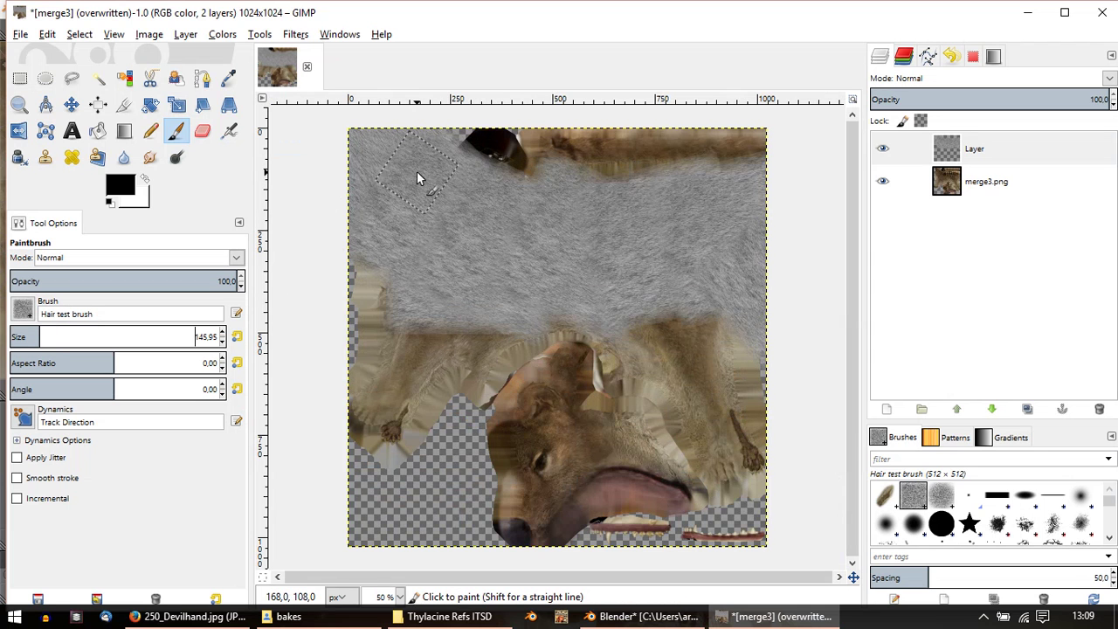
pyautogui.hotkey('ctrl', 'z')
pyautogui.press('Delete')
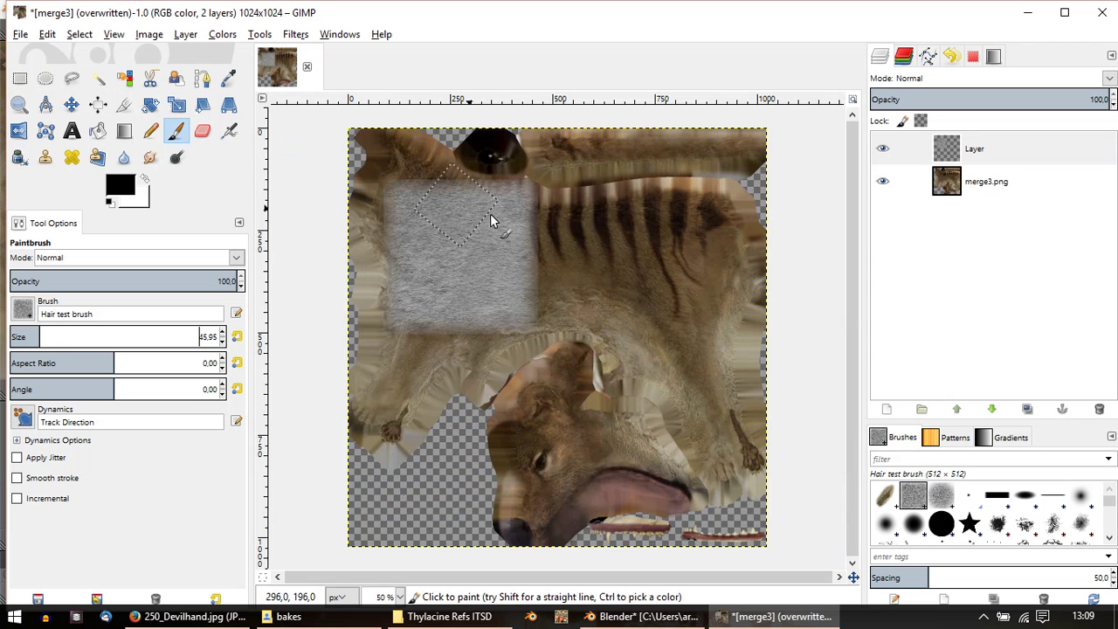
pyautogui.click(945, 158)
pyautogui.press('Delete')
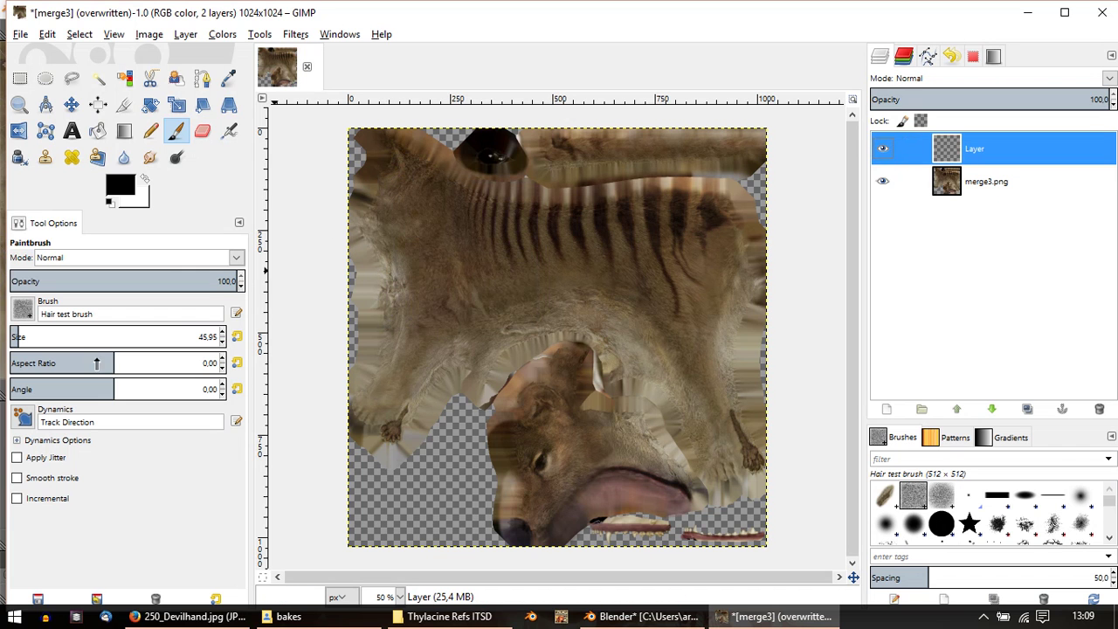
# Step: Try hair strokes along the back and down the foreleg at brush size 91.11, and undo them both
pyautogui.moveTo(24, 339); pyautogui.dragTo(33, 340)
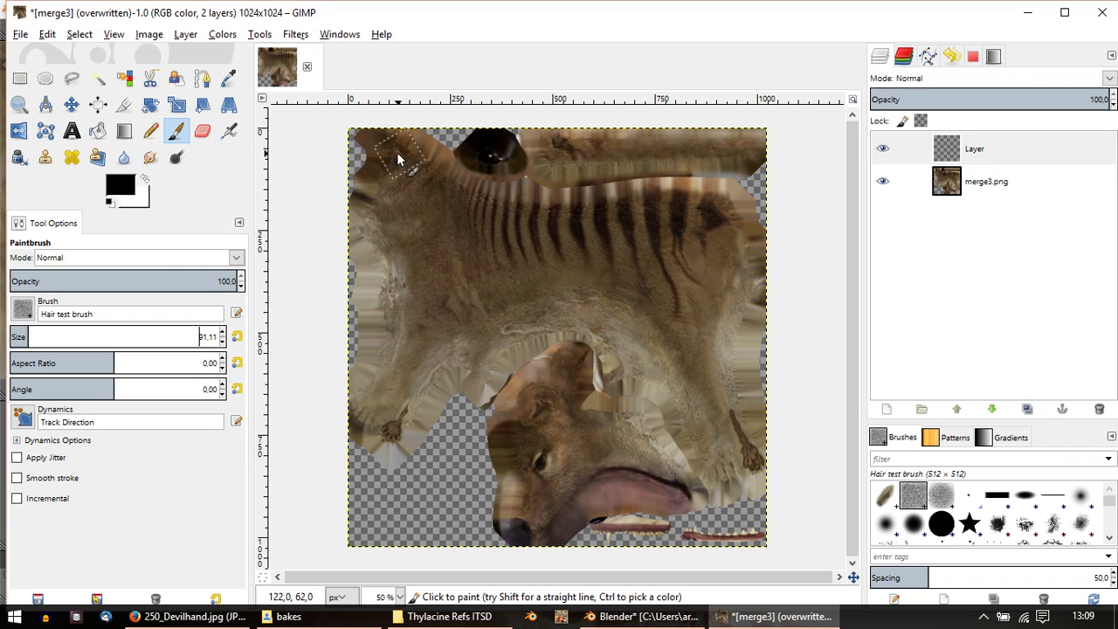
pyautogui.moveTo(391, 151)
pyautogui.mouseDown()
pyautogui.moveTo(426, 181)
pyautogui.moveTo(520, 210)
pyautogui.moveTo(716, 210)
pyautogui.moveTo(760, 261)
pyautogui.moveTo(761, 293)
pyautogui.mouseUp()
pyautogui.moveTo(411, 222); pyautogui.dragTo(409, 397)
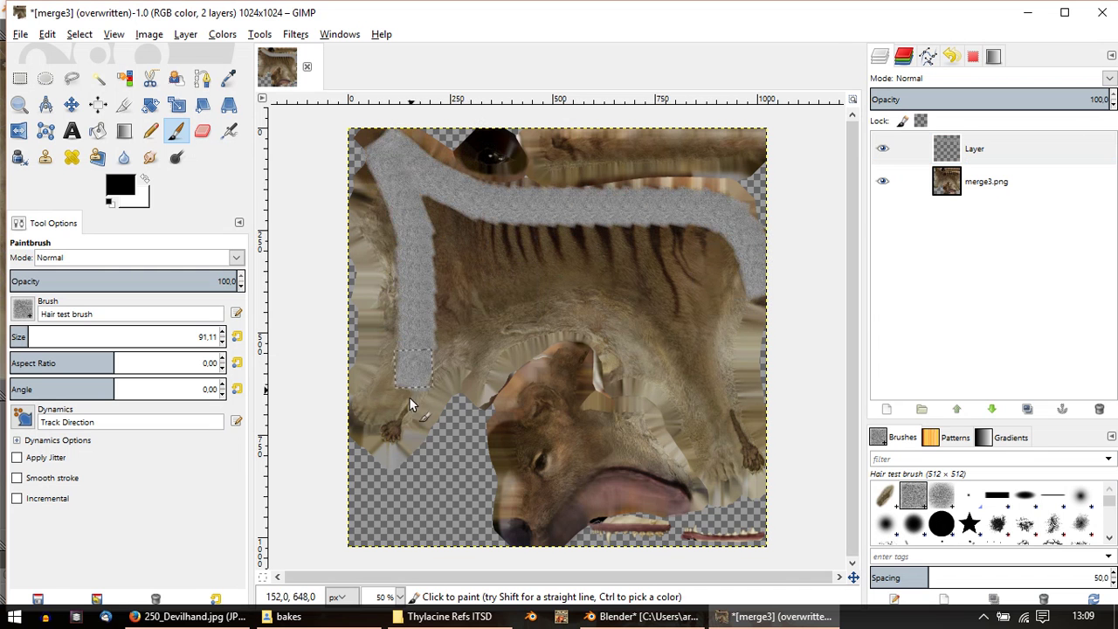
pyautogui.keyDown('ctrl'); pyautogui.scroll(3, 411, 254); pyautogui.keyUp('ctrl')
pyautogui.hotkey('ctrl', 'z')
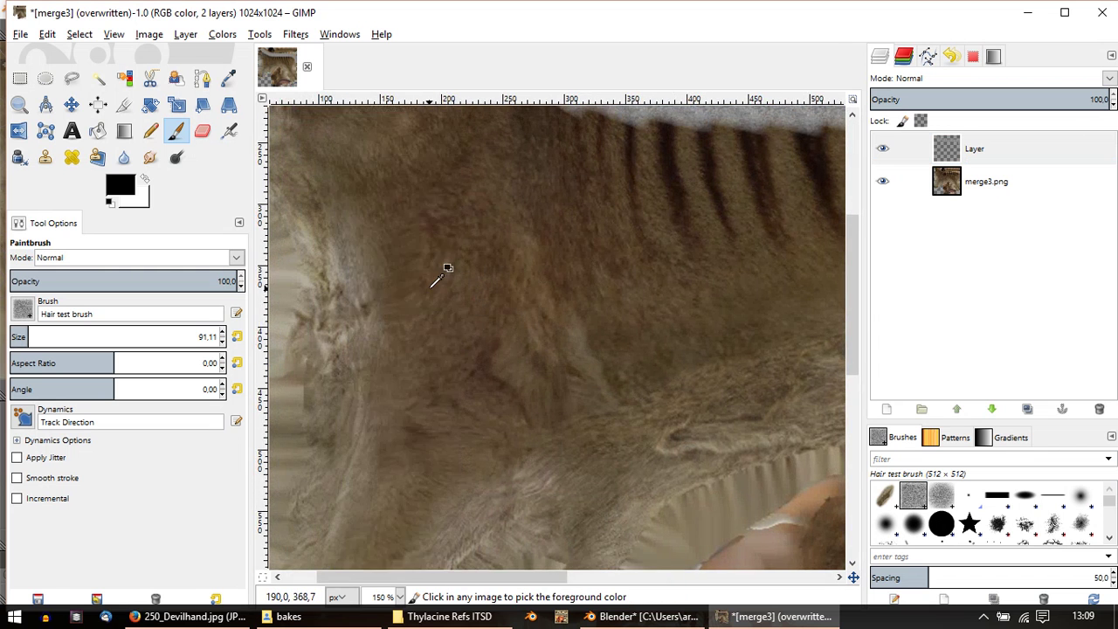
pyautogui.keyDown('ctrl'); pyautogui.scroll(-3, 447, 260); pyautogui.keyUp('ctrl')
pyautogui.hotkey('ctrl', 'z')
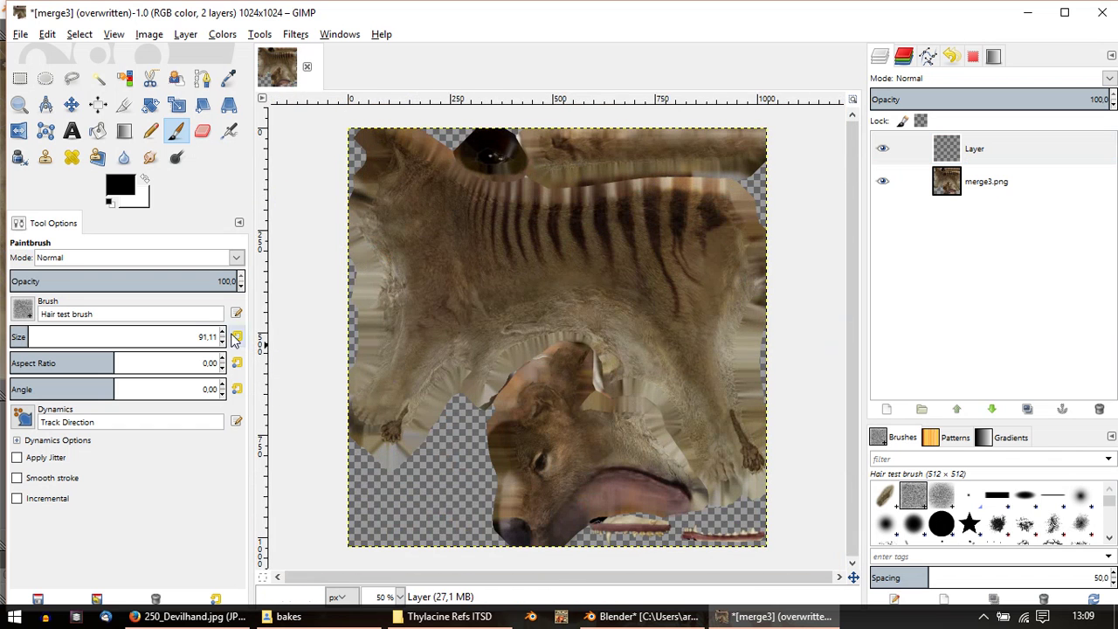
# Step: Try a hair stroke along the back at size 177.29 and compare it with a Hair test brush #1 stroke across the shoulder
pyautogui.click(41, 339)
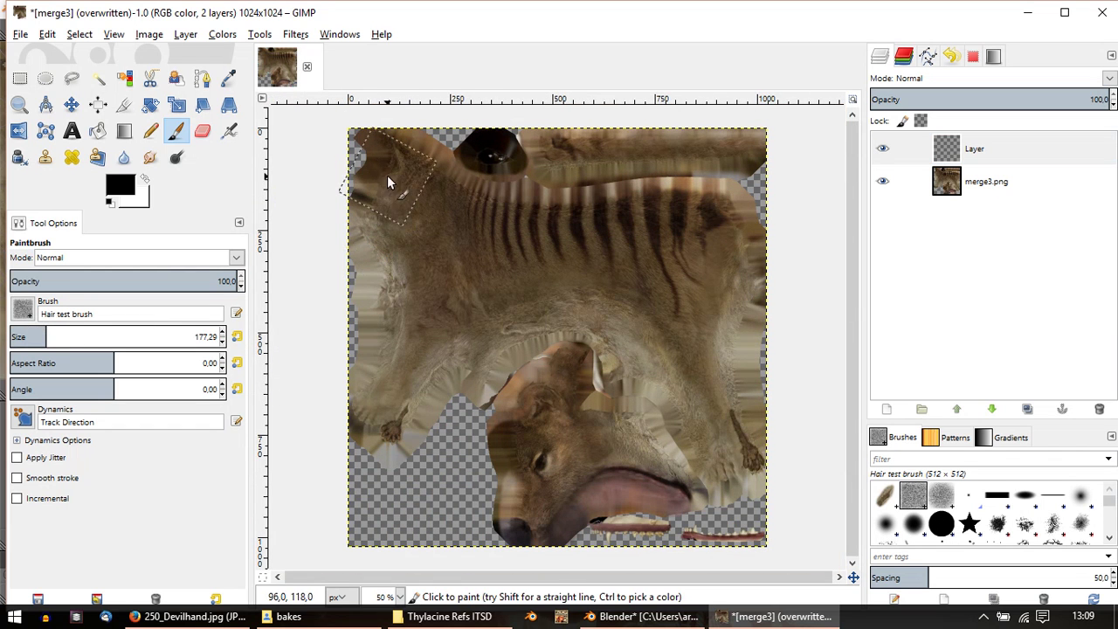
pyautogui.moveTo(380, 162)
pyautogui.mouseDown()
pyautogui.moveTo(502, 222)
pyautogui.moveTo(726, 242)
pyautogui.moveTo(809, 329)
pyautogui.mouseUp()
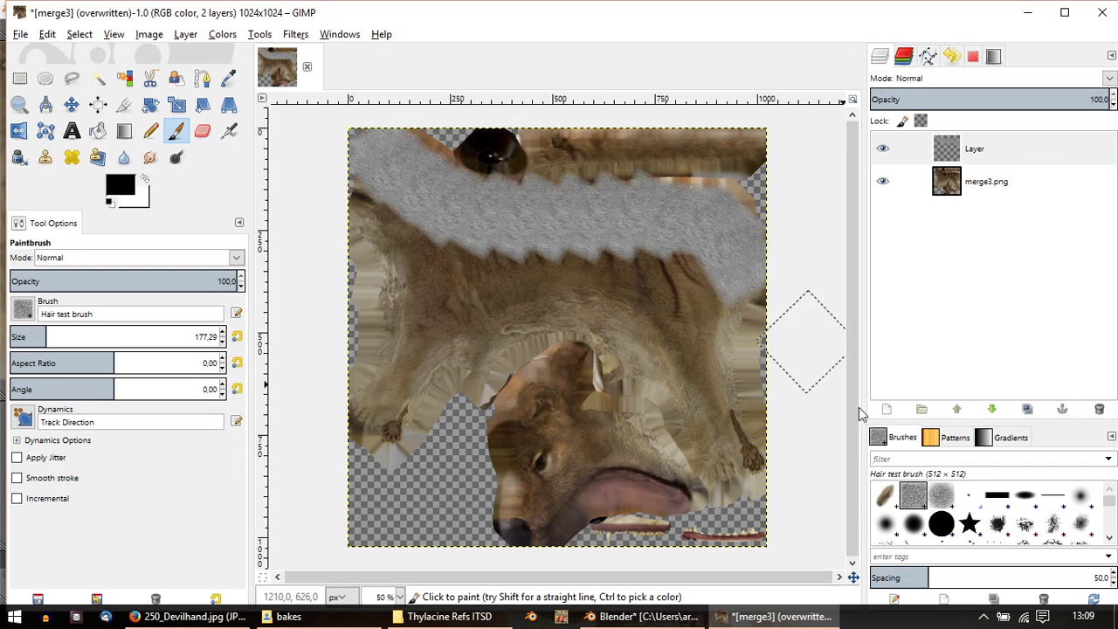
pyautogui.click(942, 496)
pyautogui.moveTo(416, 218); pyautogui.dragTo(594, 273, button='middle')
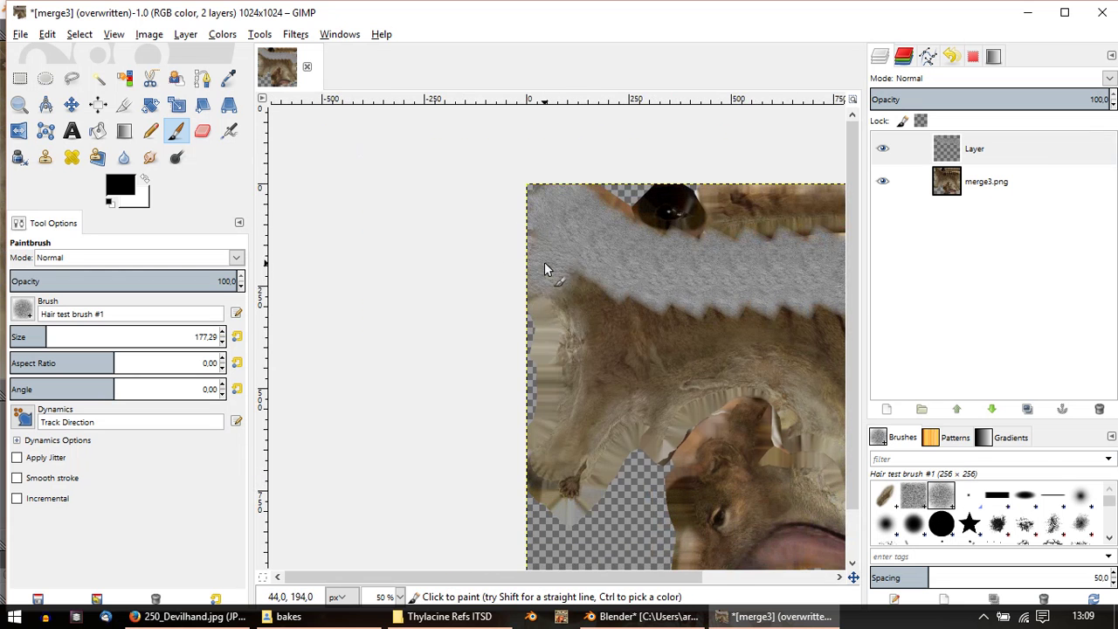
pyautogui.moveTo(544, 269)
pyautogui.mouseDown()
pyautogui.moveTo(647, 365)
pyautogui.moveTo(751, 404)
pyautogui.mouseUp()
pyautogui.keyDown('ctrl'); pyautogui.scroll(3, 751, 404); pyautogui.keyUp('ctrl')
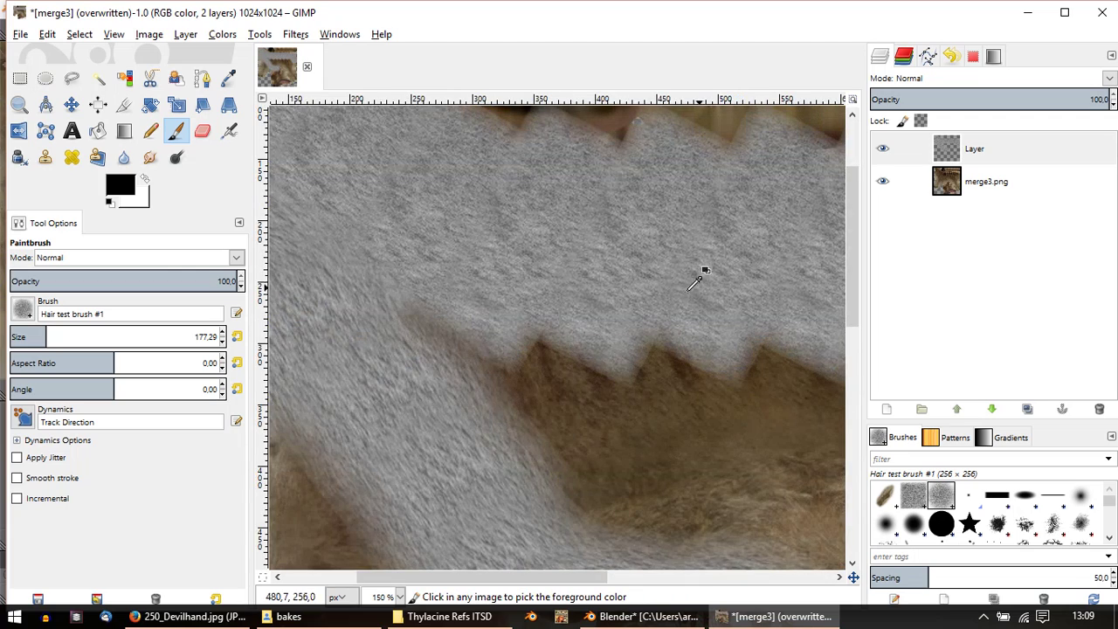
pyautogui.keyDown('ctrl'); pyautogui.scroll(-2, 636, 280); pyautogui.keyUp('ctrl')
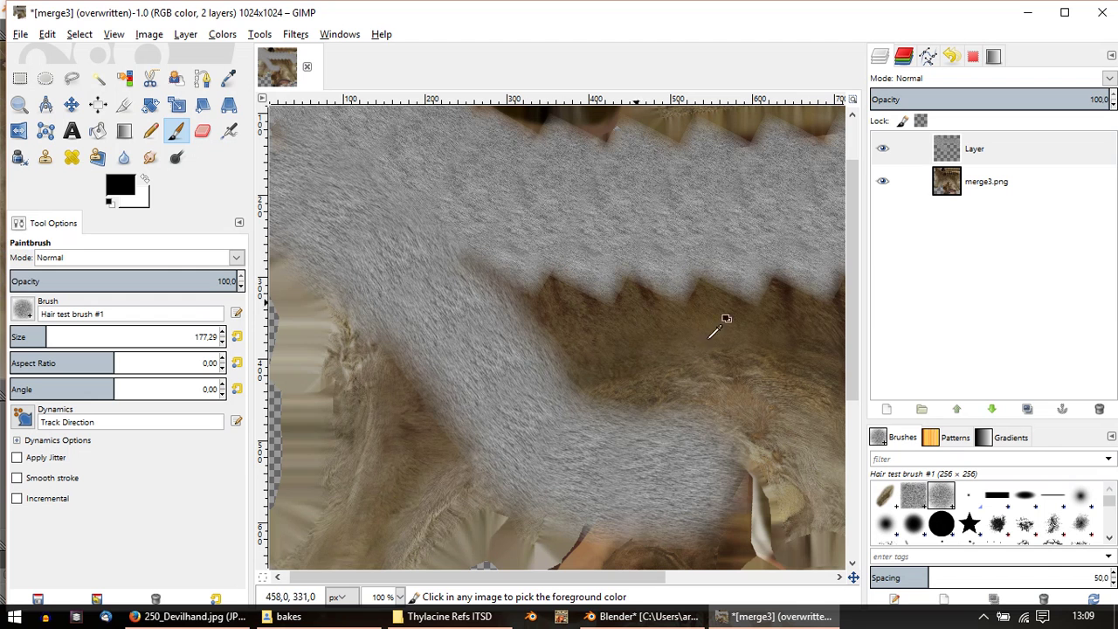
# Step: Try covering the shoulder and flank with the Hair test brush at size 247.81
pyautogui.click(919, 496)
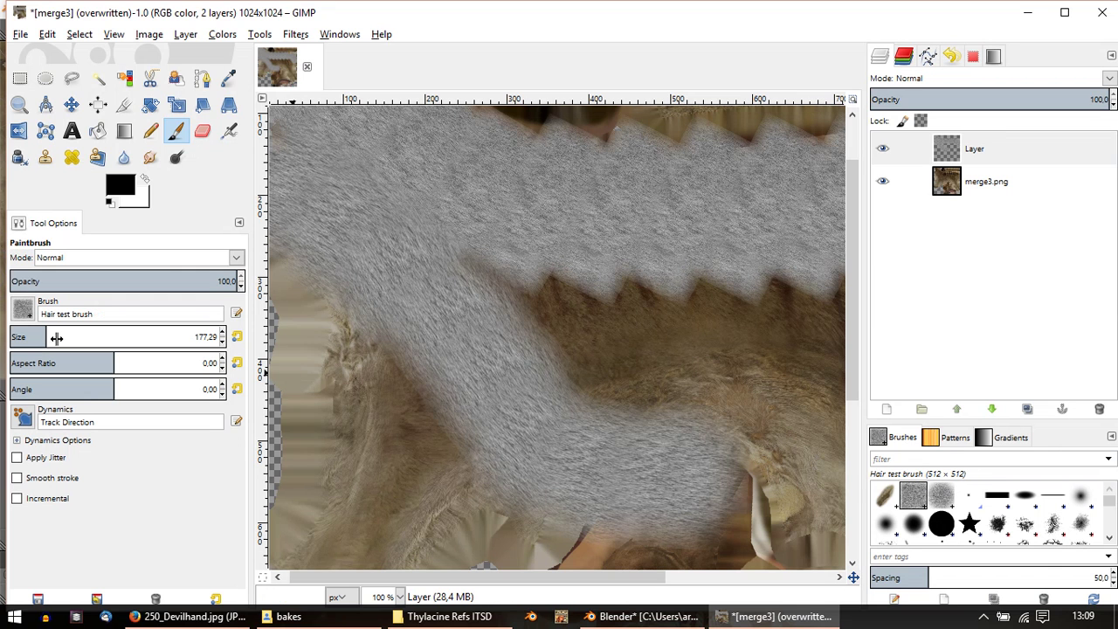
pyautogui.moveTo(53, 340); pyautogui.dragTo(60, 340)
pyautogui.moveTo(442, 284)
pyautogui.mouseDown()
pyautogui.moveTo(837, 380)
pyautogui.moveTo(844, 372)
pyautogui.mouseUp()
pyautogui.moveTo(551, 329); pyautogui.dragTo(509, 313, button='middle')
pyautogui.moveTo(544, 277); pyautogui.dragTo(518, 254, button='middle')
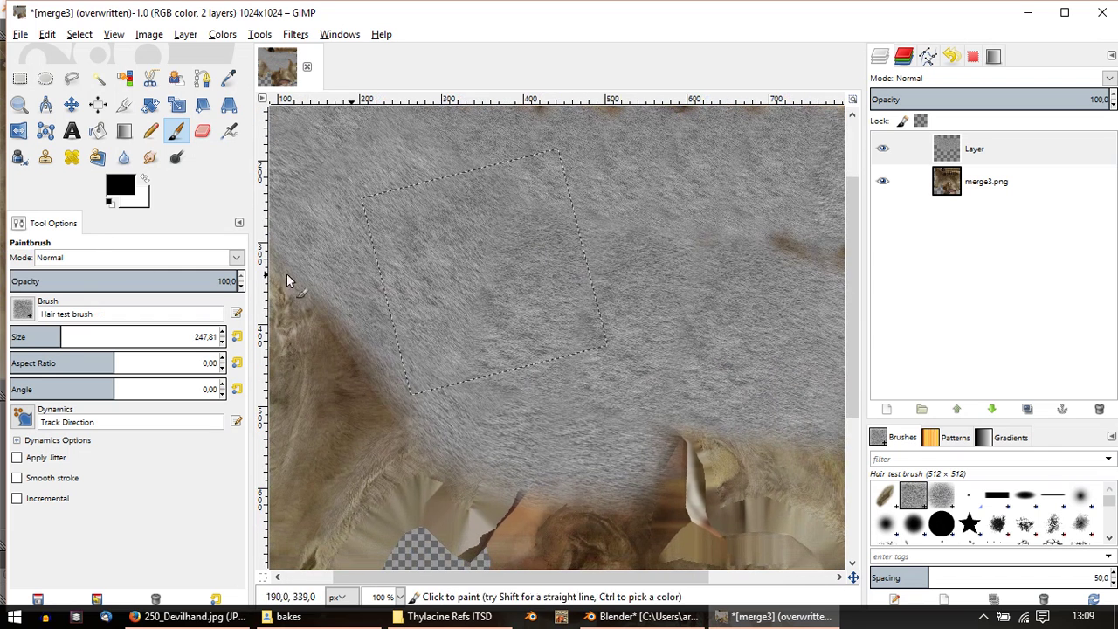
# Step: Choose Hair test brush #1 and clear all test strokes from the hair layer
pyautogui.click(943, 497)
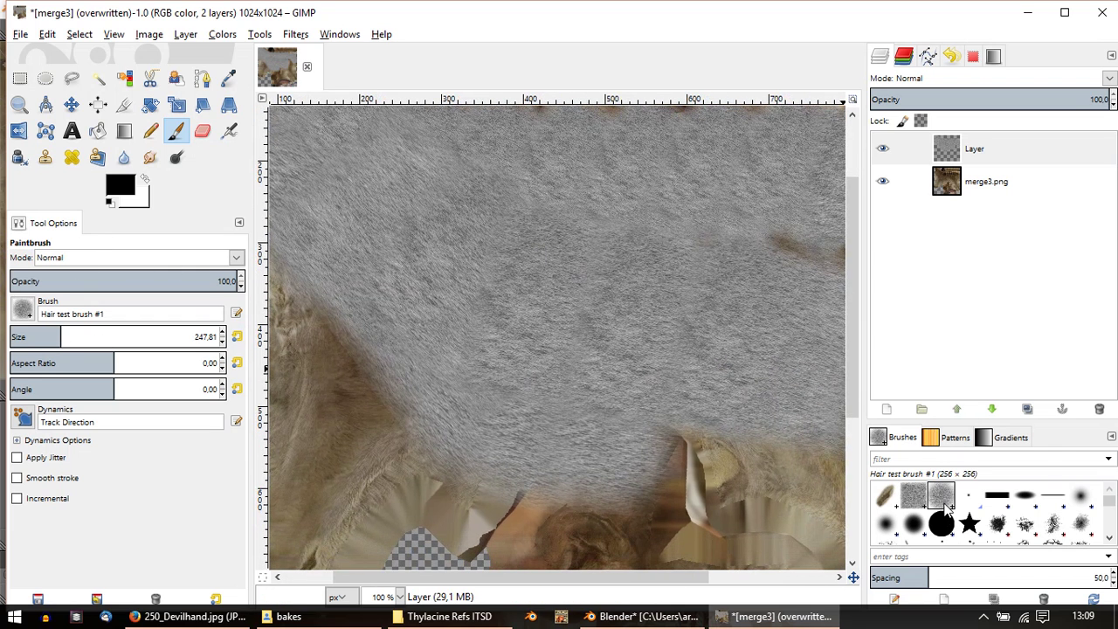
pyautogui.click(1007, 140)
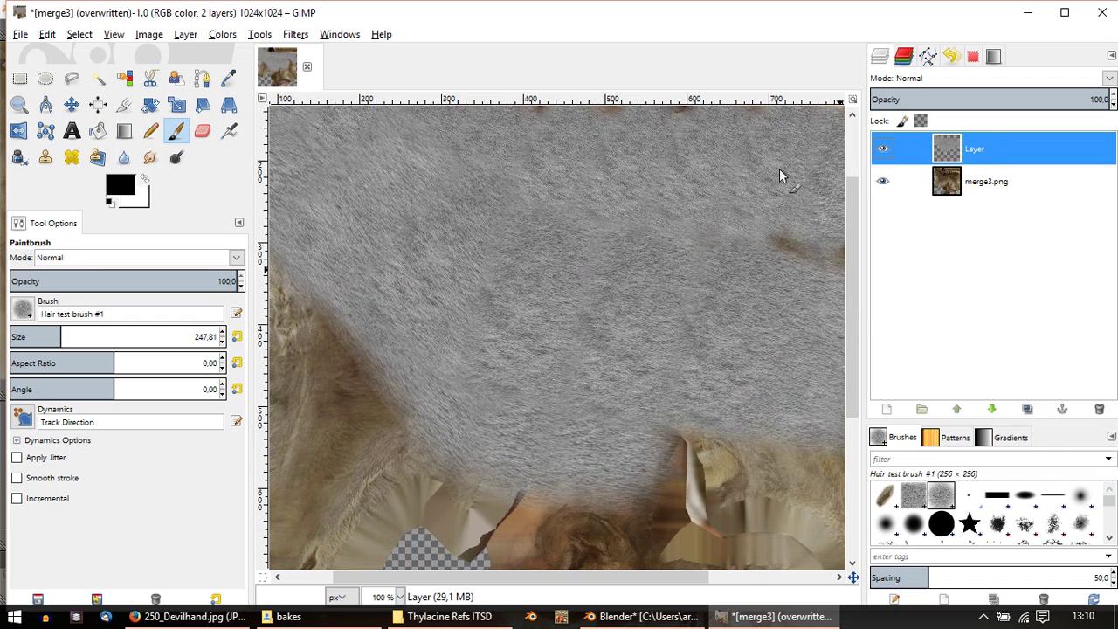
pyautogui.press('Delete')
pyautogui.hotkey('ctrl', 'shift', 'a')
# Step: Try and undo hair strokes over the shoulder, reducing the brush size to 98.94 between attempts
pyautogui.moveTo(374, 207); pyautogui.dragTo(556, 266)
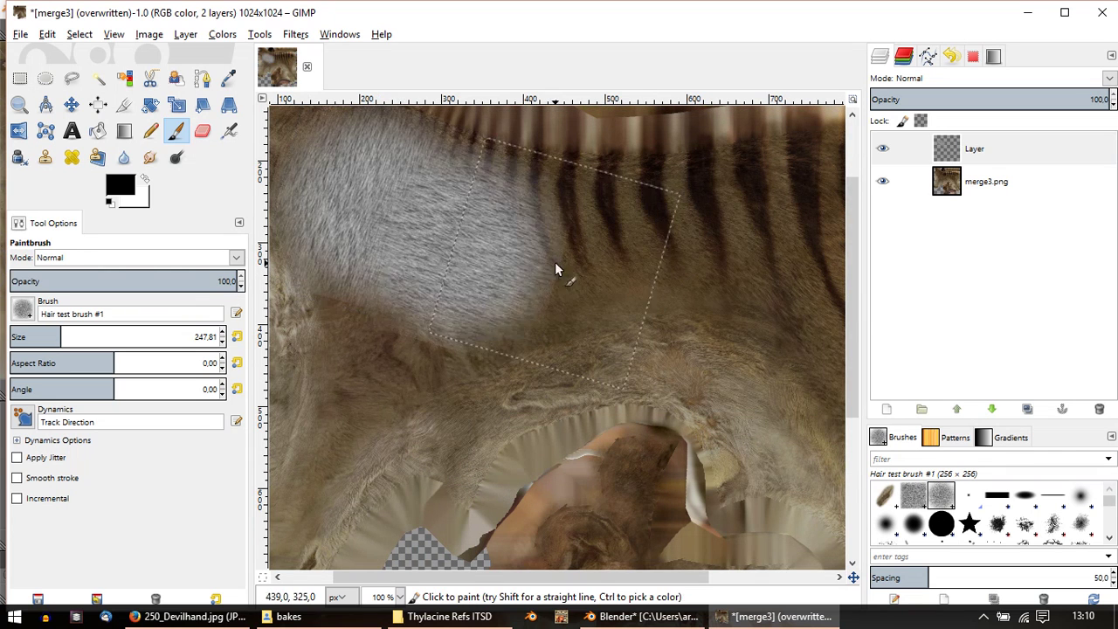
pyautogui.hotkey('ctrl', 'z')
pyautogui.moveTo(61, 337); pyautogui.dragTo(34, 337)
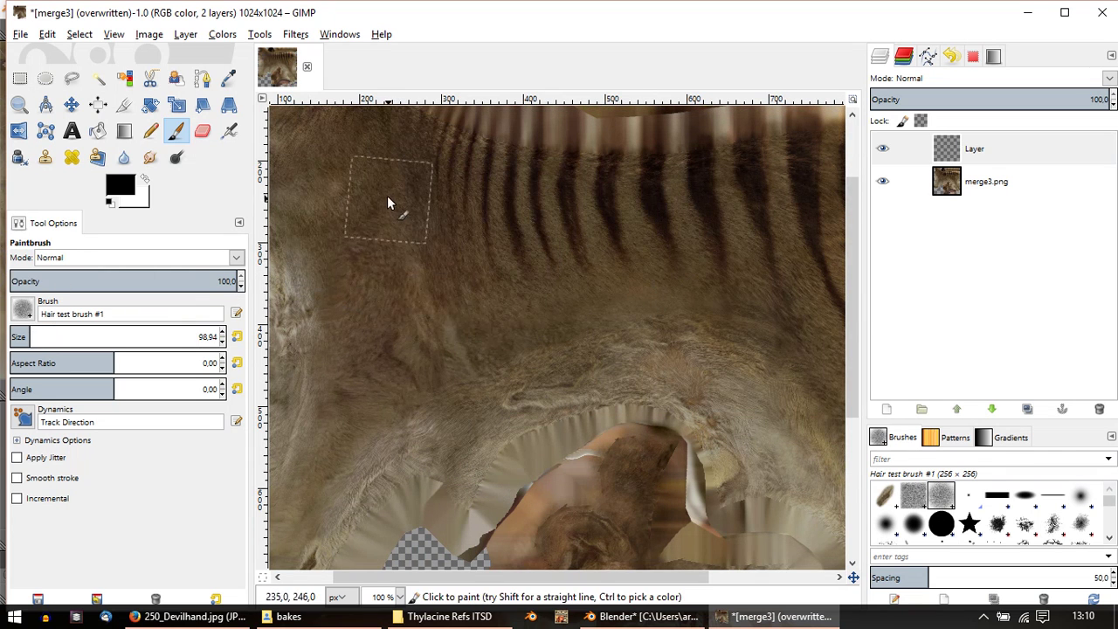
pyautogui.moveTo(387, 196); pyautogui.dragTo(406, 335)
pyautogui.hotkey('ctrl', 'z')
# Step: Paint two adjacent hair strokes down the shoulder, in front of the stripes
pyautogui.moveTo(400, 337); pyautogui.dragTo(497, 289, button='middle')
pyautogui.moveTo(467, 242); pyautogui.dragTo(518, 434, button='middle')
pyautogui.moveTo(530, 323)
pyautogui.mouseDown(button='middle')
pyautogui.moveTo(522, 246)
pyautogui.moveTo(506, 223)
pyautogui.moveTo(527, 236)
pyautogui.mouseUp(button='middle')
pyautogui.keyDown('ctrl'); pyautogui.scroll(1, 501, 213); pyautogui.keyUp('ctrl')
pyautogui.moveTo(549, 199)
pyautogui.mouseDown()
pyautogui.moveTo(530, 267)
pyautogui.moveTo(538, 508)
pyautogui.mouseUp()
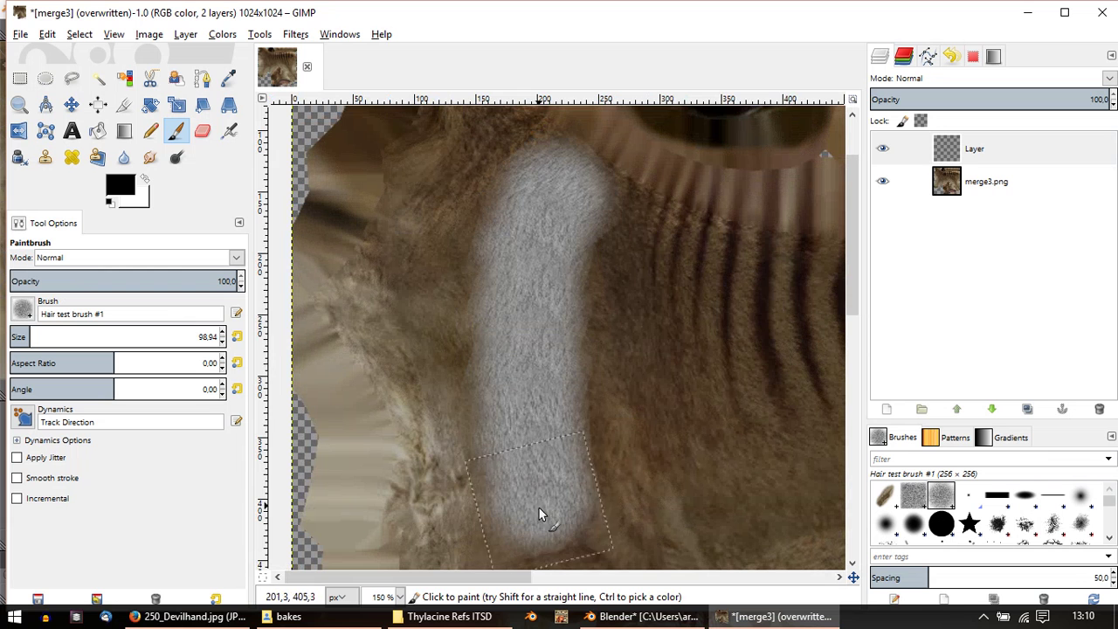
pyautogui.moveTo(602, 208)
pyautogui.mouseDown()
pyautogui.moveTo(600, 445)
pyautogui.moveTo(615, 514)
pyautogui.mouseUp()
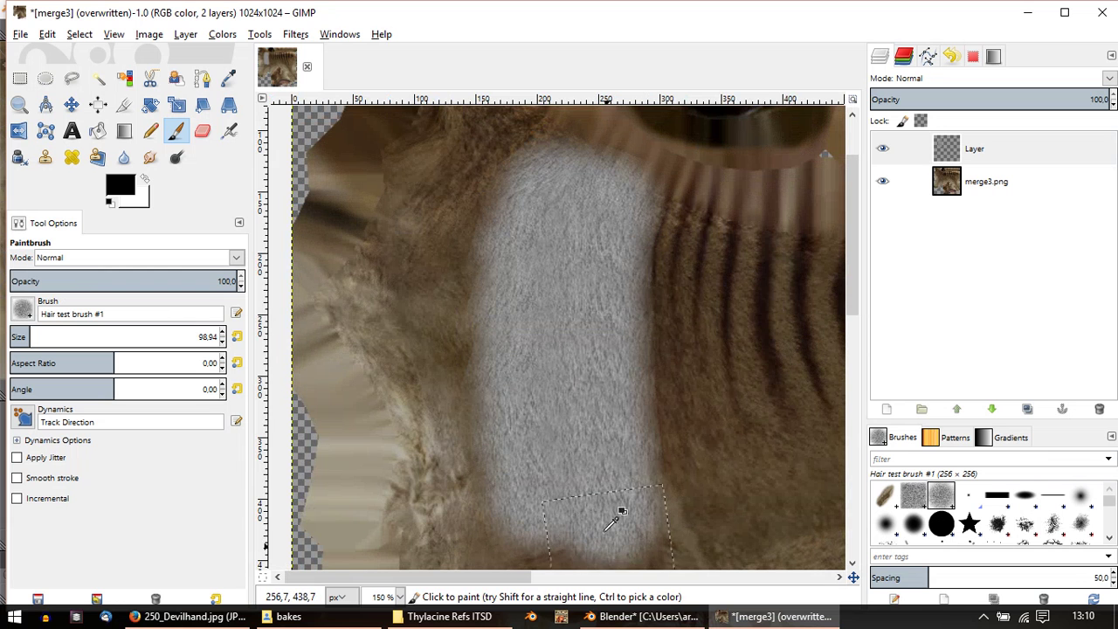
# Step: Paint hair texture from the shoulder down the foreleg and around the paw, following the fur direction
pyautogui.moveTo(570, 413); pyautogui.dragTo(539, 73, button='middle')
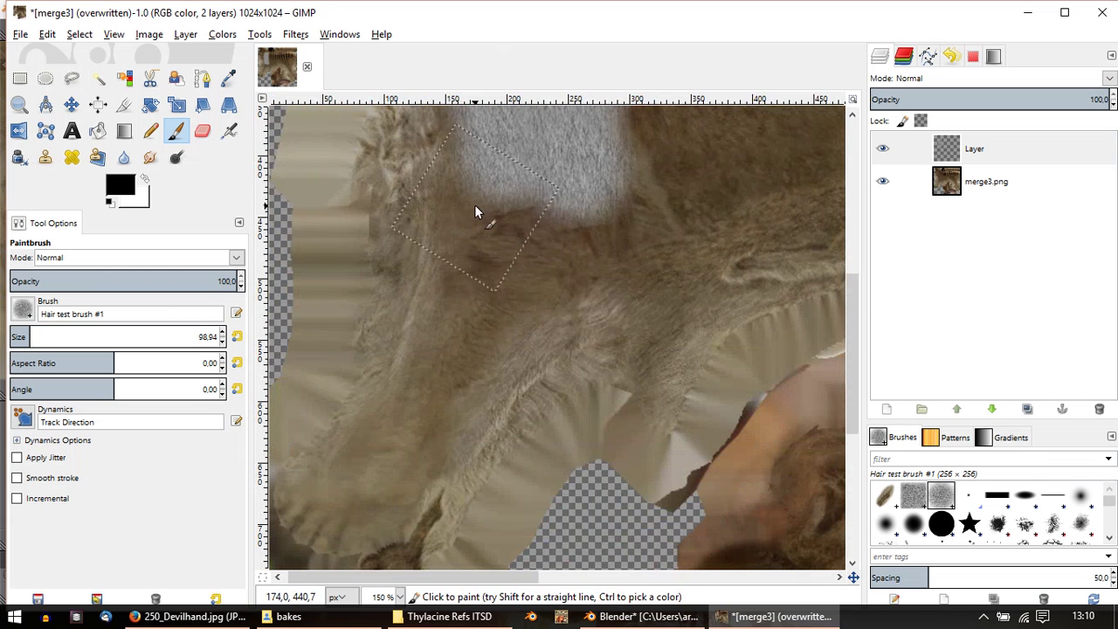
pyautogui.moveTo(476, 209)
pyautogui.mouseDown()
pyautogui.moveTo(563, 238)
pyautogui.moveTo(502, 270)
pyautogui.moveTo(475, 262)
pyautogui.moveTo(567, 299)
pyautogui.moveTo(466, 289)
pyautogui.mouseUp()
pyautogui.hotkey('ctrl', 'z')
pyautogui.hotkey('ctrl', 'z')
pyautogui.moveTo(497, 202)
pyautogui.mouseDown()
pyautogui.moveTo(463, 345)
pyautogui.moveTo(369, 517)
pyautogui.mouseUp()
pyautogui.moveTo(400, 437)
pyautogui.keyDown('ctrl'); pyautogui.mouseDown(button='middle')
pyautogui.moveTo(499, 327)
pyautogui.moveTo(515, 271)
pyautogui.mouseUp(button='middle'); pyautogui.keyUp('ctrl')
pyautogui.moveTo(453, 349)
pyautogui.mouseDown()
pyautogui.moveTo(447, 387)
pyautogui.moveTo(457, 302)
pyautogui.moveTo(461, 350)
pyautogui.moveTo(521, 392)
pyautogui.moveTo(592, 300)
pyautogui.mouseUp()
pyautogui.moveTo(592, 299); pyautogui.dragTo(542, 357, button='middle')
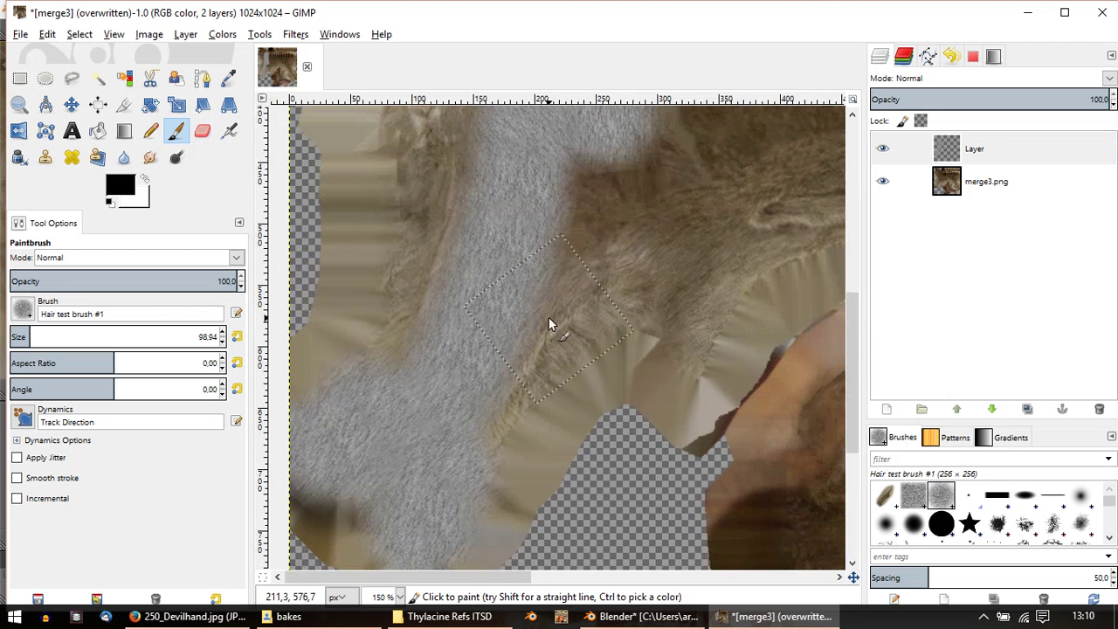
# Step: Extend the hair texture over the inner foreleg and the chest edge beside the shoulder
pyautogui.moveTo(617, 268)
pyautogui.mouseDown()
pyautogui.moveTo(612, 379)
pyautogui.moveTo(654, 277)
pyautogui.moveTo(690, 289)
pyautogui.moveTo(709, 318)
pyautogui.moveTo(429, 185)
pyautogui.moveTo(348, 374)
pyautogui.mouseUp()
pyautogui.keyDown('ctrl'); pyautogui.moveTo(530, 210); pyautogui.dragTo(464, 457, button='middle'); pyautogui.keyUp('ctrl')
pyautogui.moveTo(414, 259)
pyautogui.mouseDown()
pyautogui.moveTo(364, 402)
pyautogui.moveTo(314, 425)
pyautogui.mouseUp()
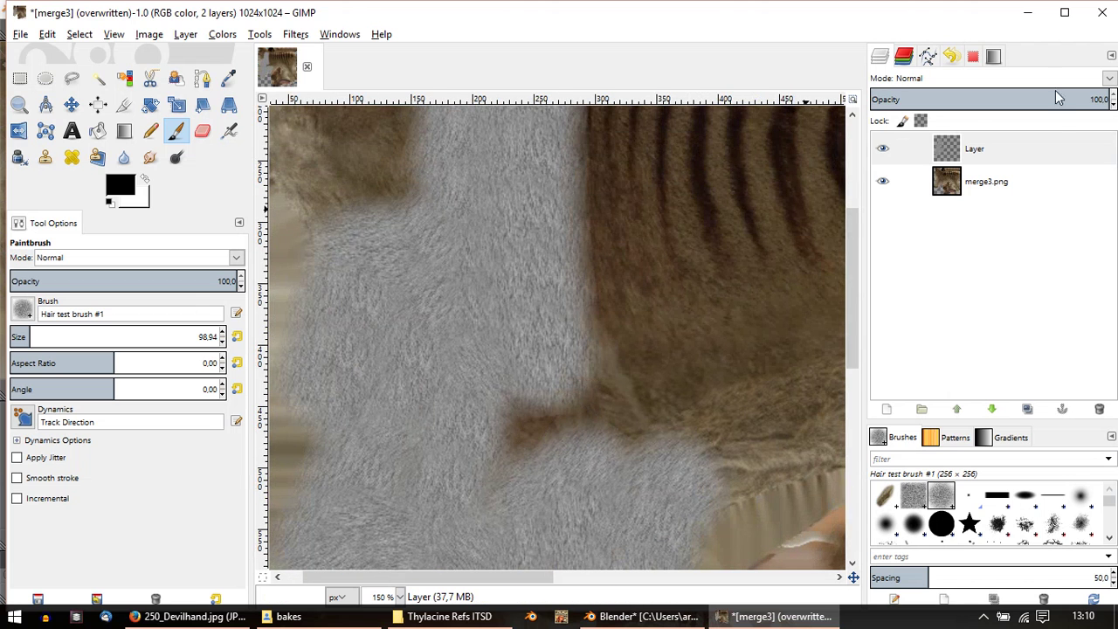
# Step: Set the hair layer's blend mode to Overlay
pyautogui.click(1110, 79)
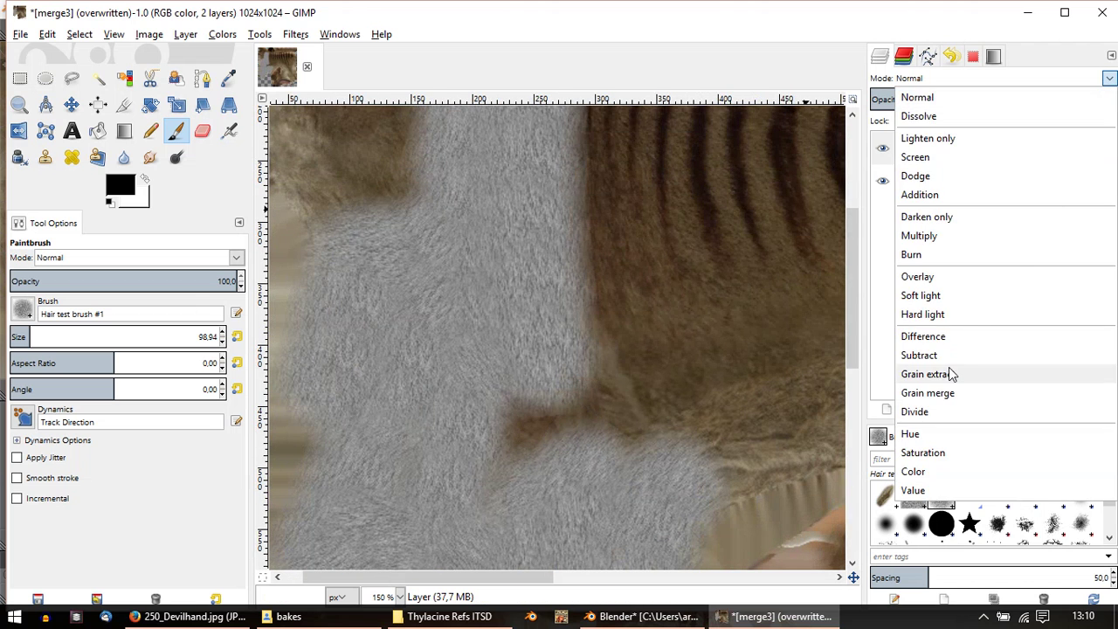
pyautogui.click(904, 276)
pyautogui.keyDown('ctrl'); pyautogui.moveTo(626, 159); pyautogui.dragTo(655, 18, button='middle'); pyautogui.keyUp('ctrl')
pyautogui.keyDown('ctrl'); pyautogui.scroll(1, 619, 252); pyautogui.keyUp('ctrl')
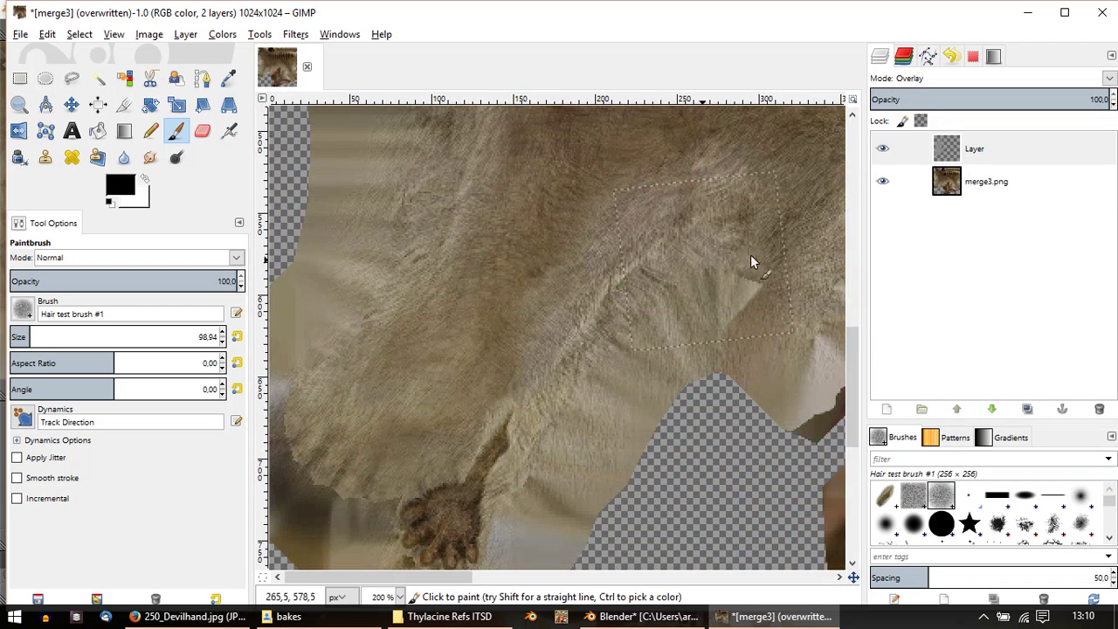
# Step: Toggle the hair layer's visibility and examine the fur detail on the foreleg, shoulder, stripes and neck
pyautogui.click(884, 152)
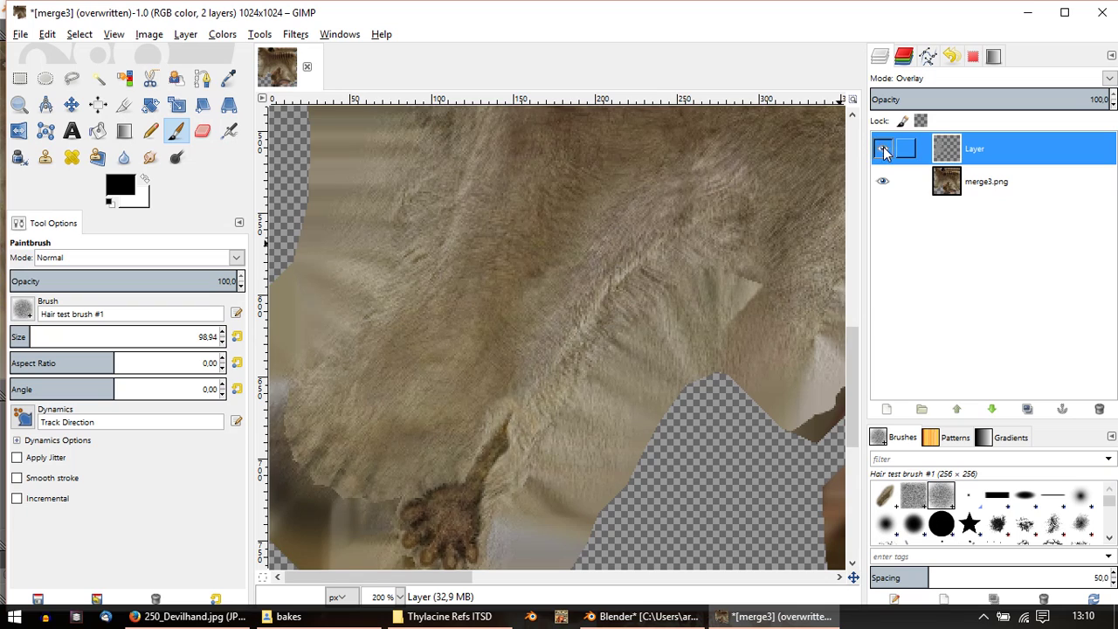
pyautogui.keyDown('ctrl'); pyautogui.scroll(-2, 545, 400); pyautogui.keyUp('ctrl')
pyautogui.keyDown('ctrl'); pyautogui.scroll(2, 597, 243); pyautogui.keyUp('ctrl')
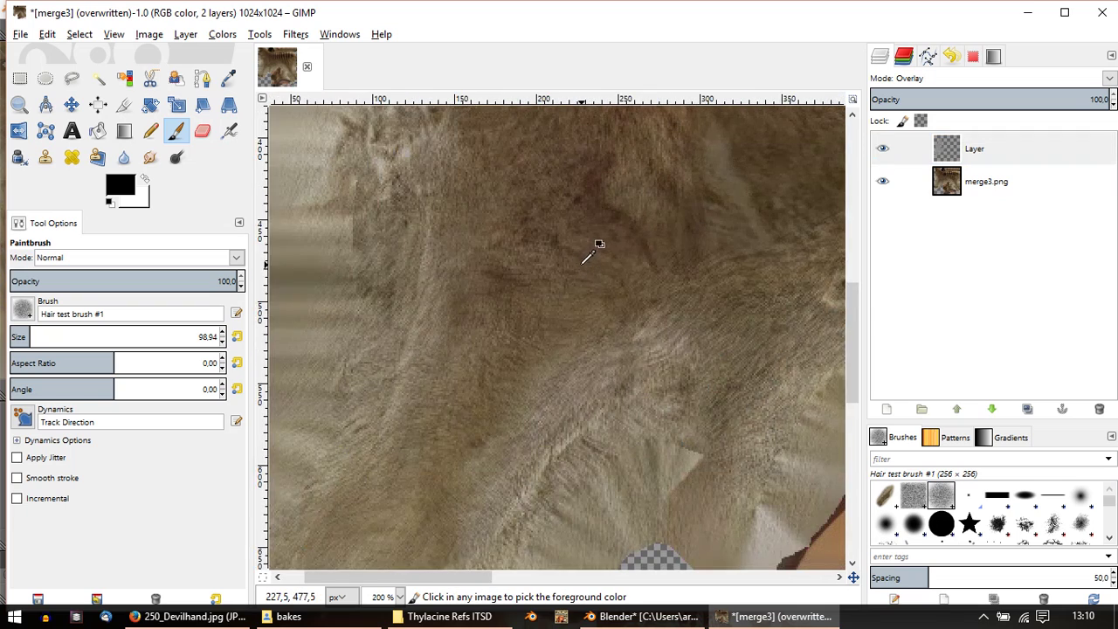
pyautogui.keyDown('ctrl'); pyautogui.scroll(-1, 543, 273); pyautogui.keyUp('ctrl')
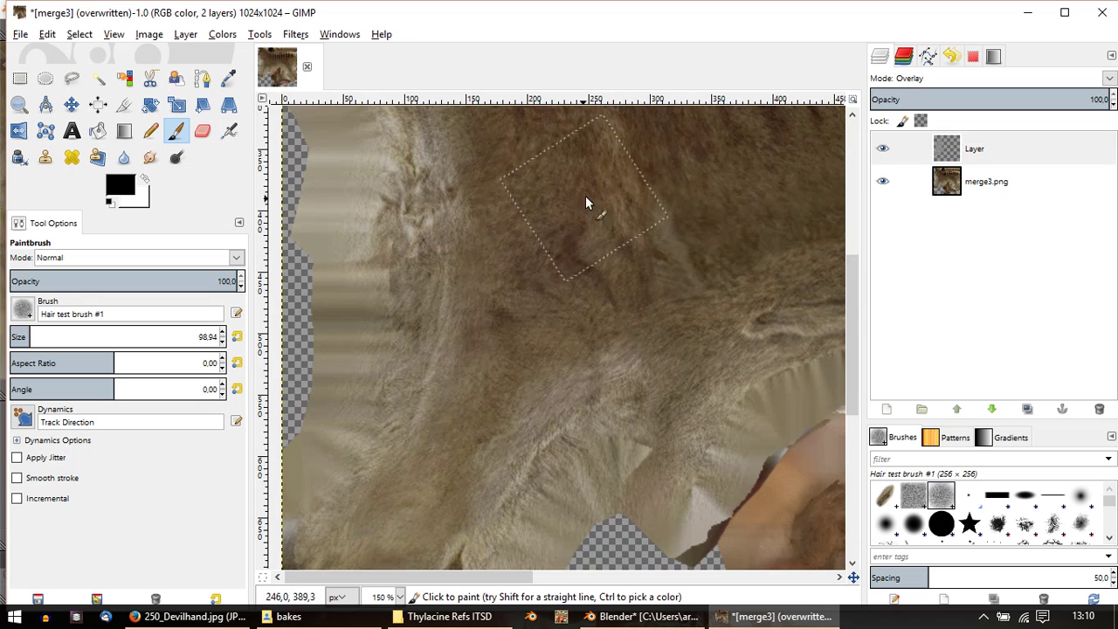
pyautogui.moveTo(585, 196); pyautogui.dragTo(507, 333, button='middle')
pyautogui.moveTo(542, 177); pyautogui.dragTo(532, 352, button='middle')
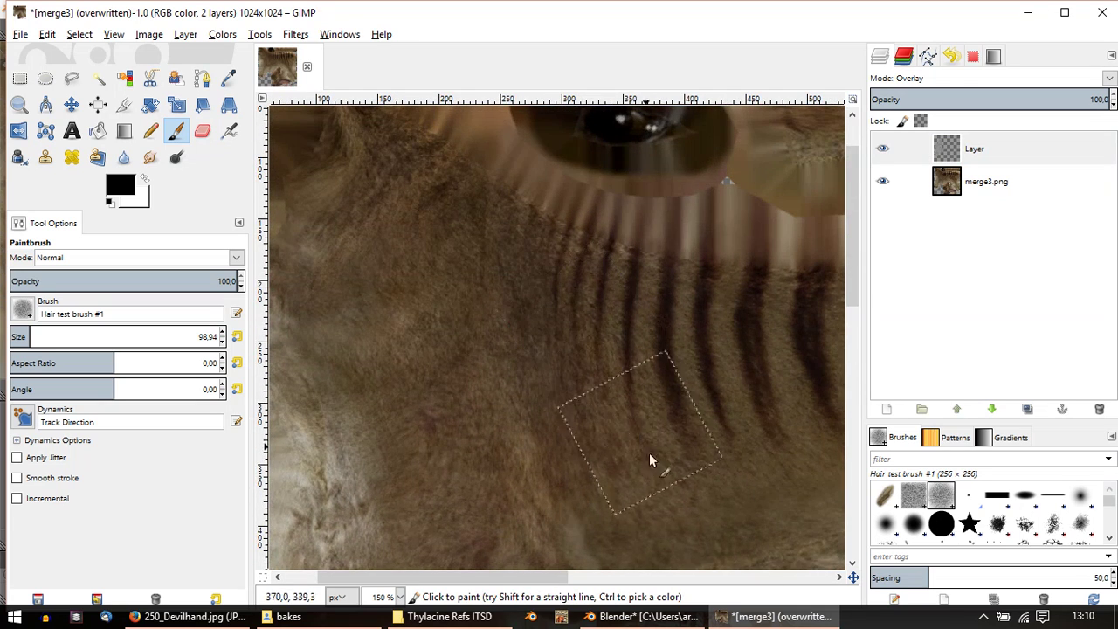
pyautogui.moveTo(666, 386); pyautogui.dragTo(486, 242, button='middle')
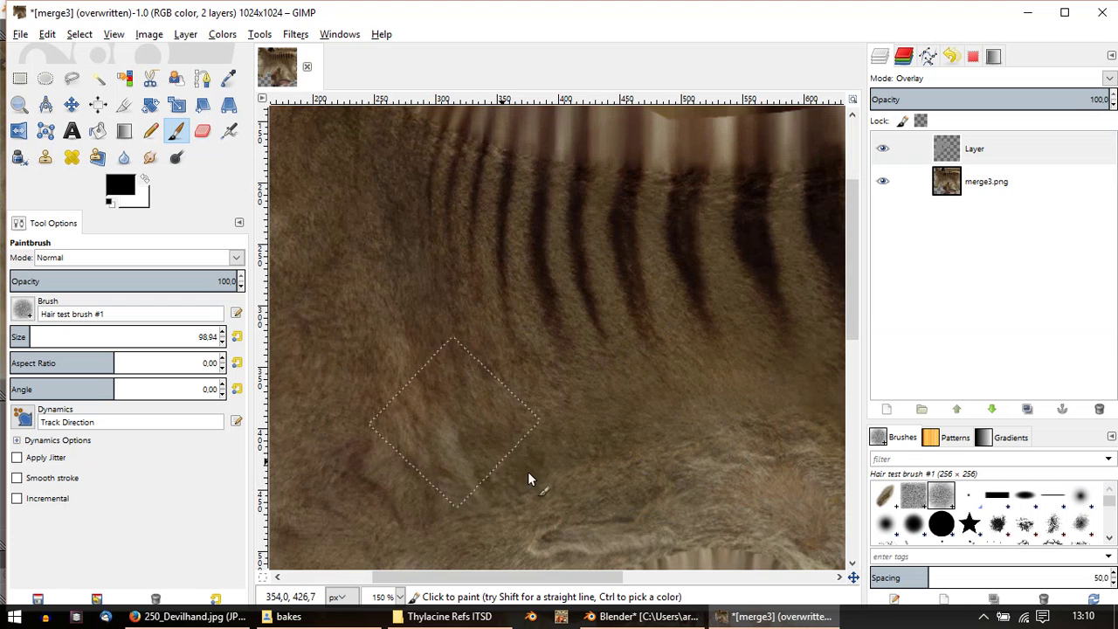
pyautogui.moveTo(475, 315); pyautogui.dragTo(441, 352, button='middle')
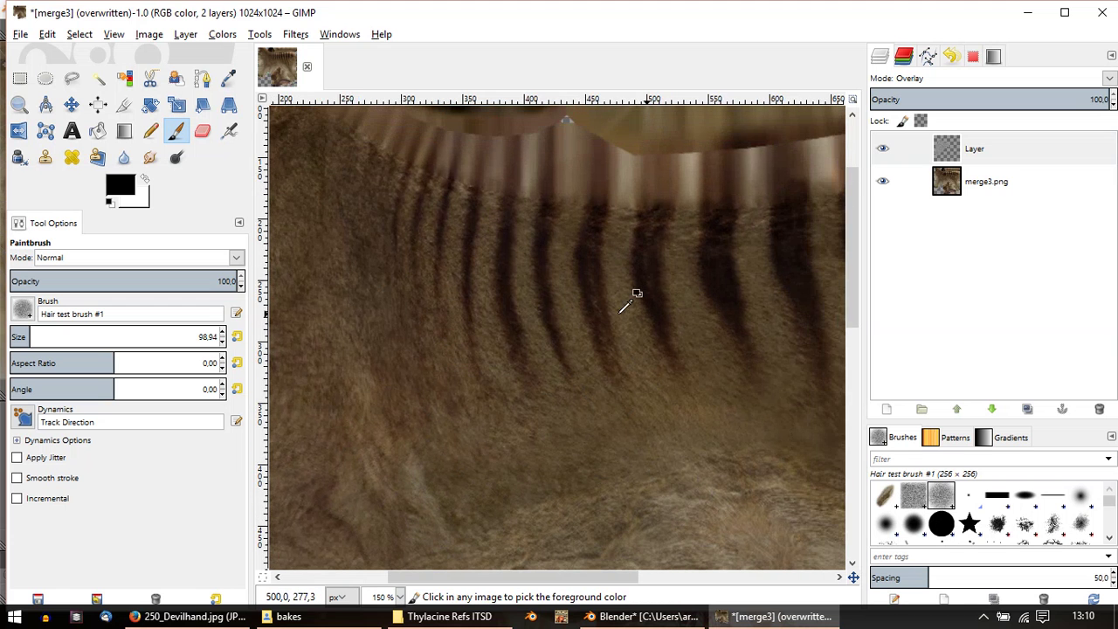
pyautogui.keyDown('ctrl'); pyautogui.scroll(-1, 638, 314); pyautogui.keyUp('ctrl')
pyautogui.keyDown('shift'); pyautogui.hscroll(-3, 746, 379); pyautogui.keyUp('shift')
pyautogui.keyDown('ctrl'); pyautogui.scroll(2, 544, 252); pyautogui.keyUp('ctrl')
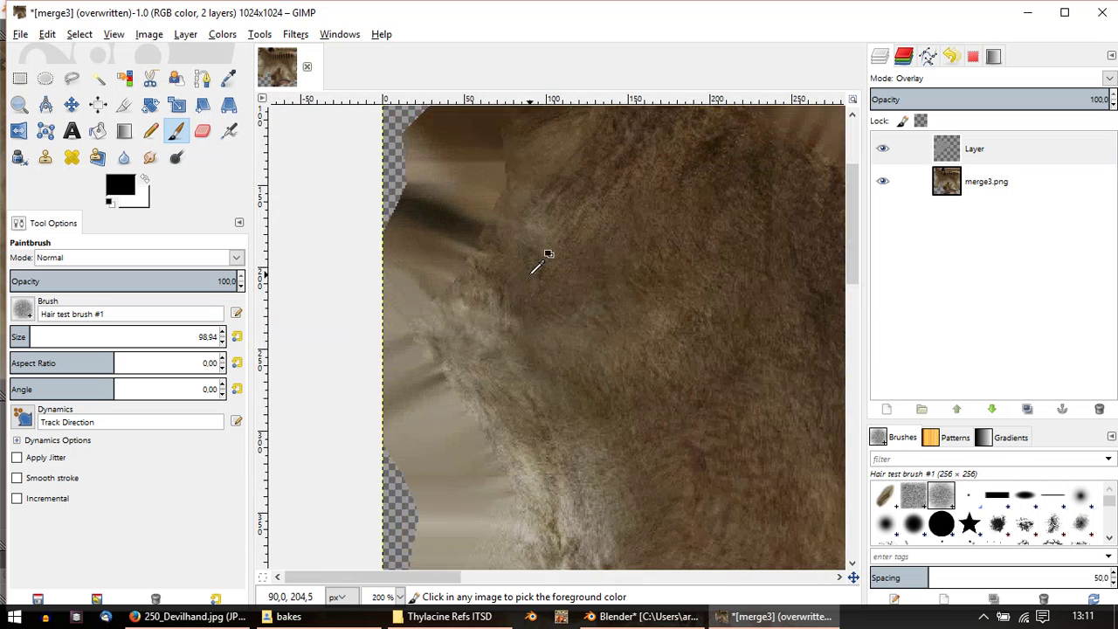
# Step: Examine the overlaid fur detail across the shoulder, foreleg, flank, hind leg and hind paw
pyautogui.scroll(1, 537, 183)
pyautogui.moveTo(536, 201)
pyautogui.mouseDown()
pyautogui.moveTo(504, 242)
pyautogui.moveTo(452, 277)
pyautogui.moveTo(462, 370)
pyautogui.moveTo(492, 400)
pyautogui.moveTo(598, 365)
pyautogui.moveTo(477, 307)
pyautogui.moveTo(521, 451)
pyautogui.moveTo(560, 456)
pyautogui.mouseUp()
pyautogui.keyDown('ctrl'); pyautogui.moveTo(534, 495); pyautogui.dragTo(521, 317, button='middle'); pyautogui.keyUp('ctrl')
pyautogui.moveTo(673, 313)
pyautogui.keyDown('ctrl'); pyautogui.mouseDown(button='middle')
pyautogui.moveTo(642, 465)
pyautogui.moveTo(698, 504)
pyautogui.moveTo(457, 200)
pyautogui.moveTo(559, 280)
pyautogui.mouseUp(button='middle'); pyautogui.keyUp('ctrl')
pyautogui.moveTo(446, 179)
pyautogui.mouseDown()
pyautogui.moveTo(399, 294)
pyautogui.moveTo(432, 225)
pyautogui.moveTo(459, 203)
pyautogui.moveTo(524, 240)
pyautogui.mouseUp()
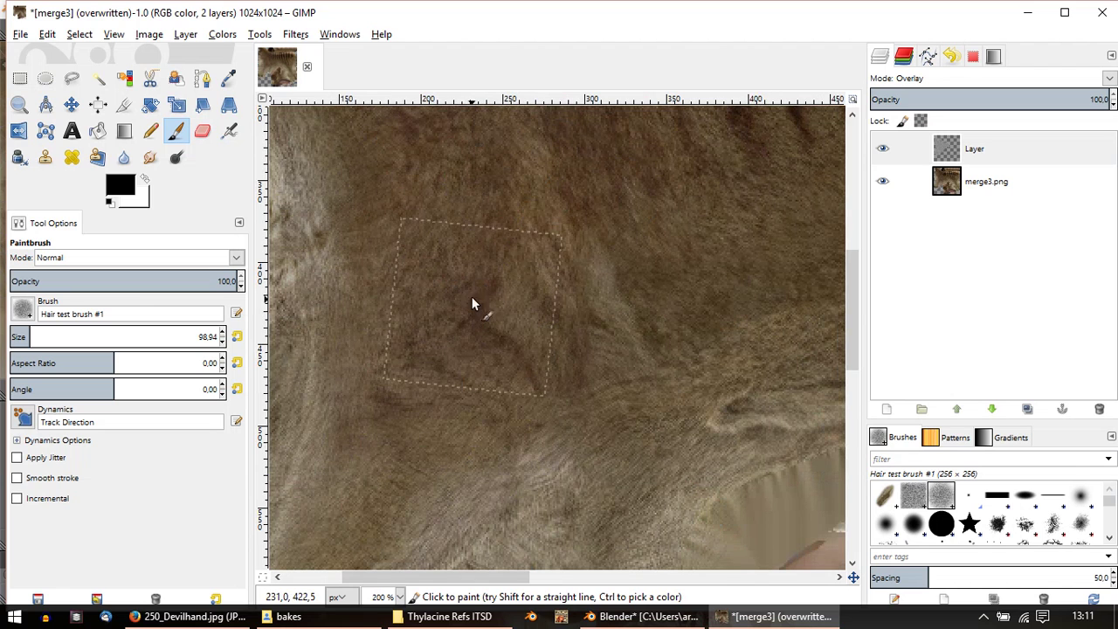
pyautogui.keyDown('ctrl'); pyautogui.scroll(-1, 648, 348); pyautogui.keyUp('ctrl')
pyautogui.keyDown('ctrl'); pyautogui.scroll(-1, 489, 285); pyautogui.keyUp('ctrl')
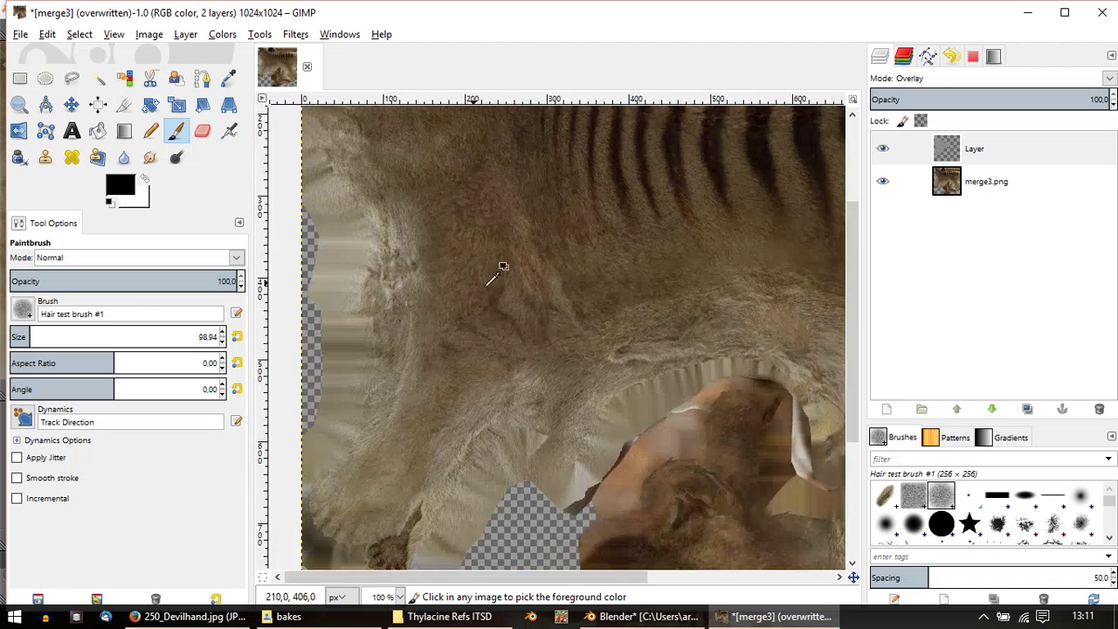
pyautogui.keyDown('ctrl'); pyautogui.moveTo(590, 339); pyautogui.dragTo(195, 215, button='middle'); pyautogui.keyUp('ctrl')
pyautogui.keyDown('ctrl'); pyautogui.scroll(1, 530, 318); pyautogui.keyUp('ctrl')
pyautogui.moveTo(530, 318); pyautogui.dragTo(310, 75, button='middle')
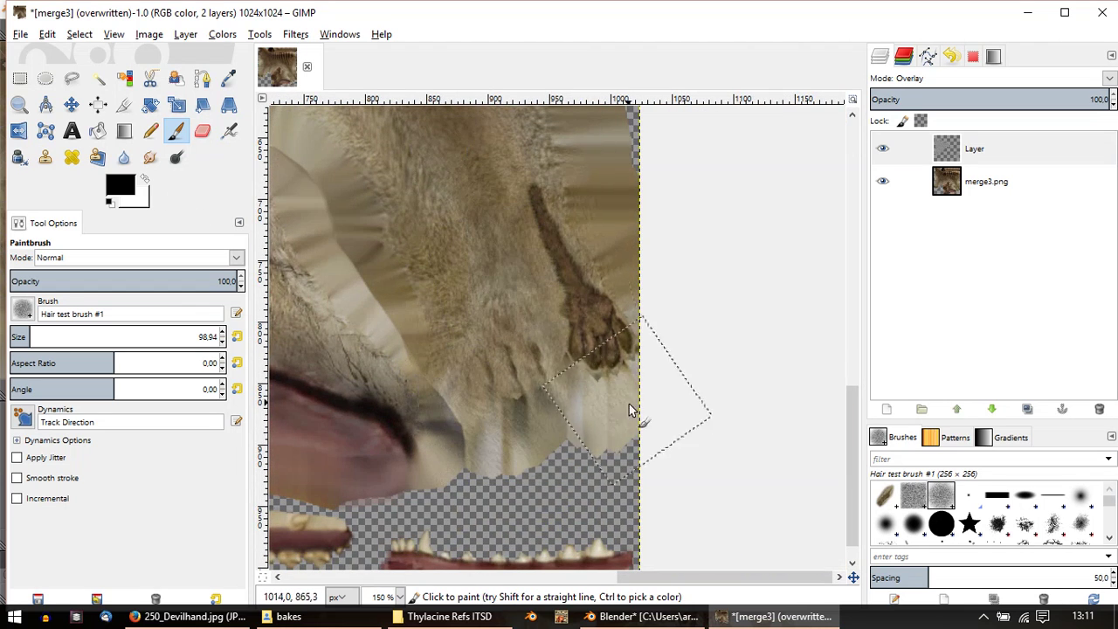
pyautogui.keyDown('shift'); pyautogui.hscroll(-2, 576, 306); pyautogui.keyUp('shift')
pyautogui.scroll(5, 615, 217)
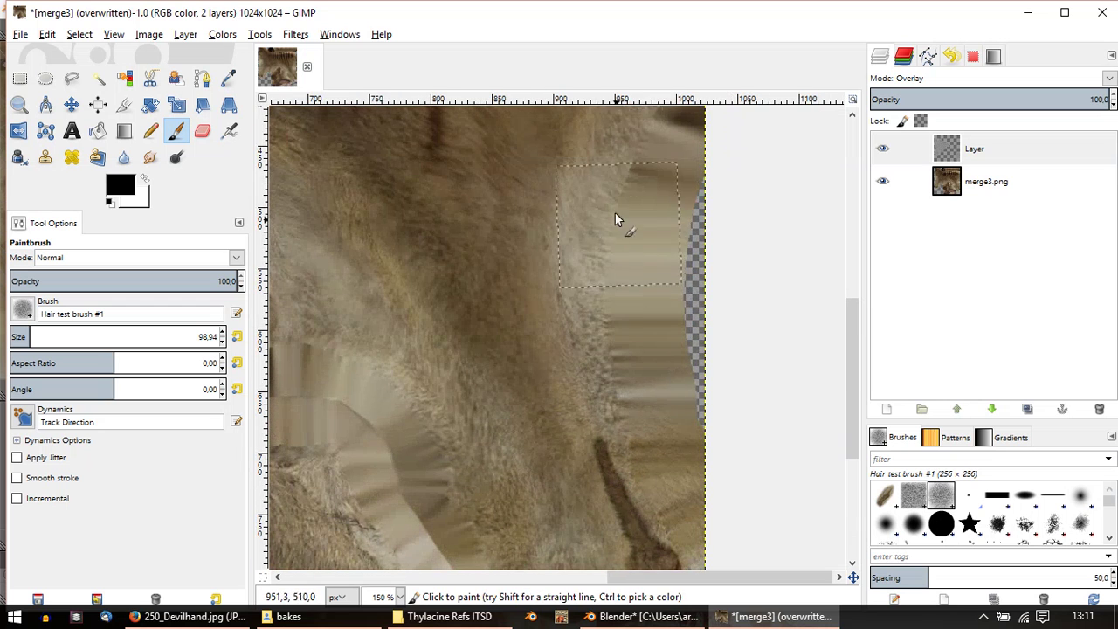
pyautogui.scroll(2, 585, 262)
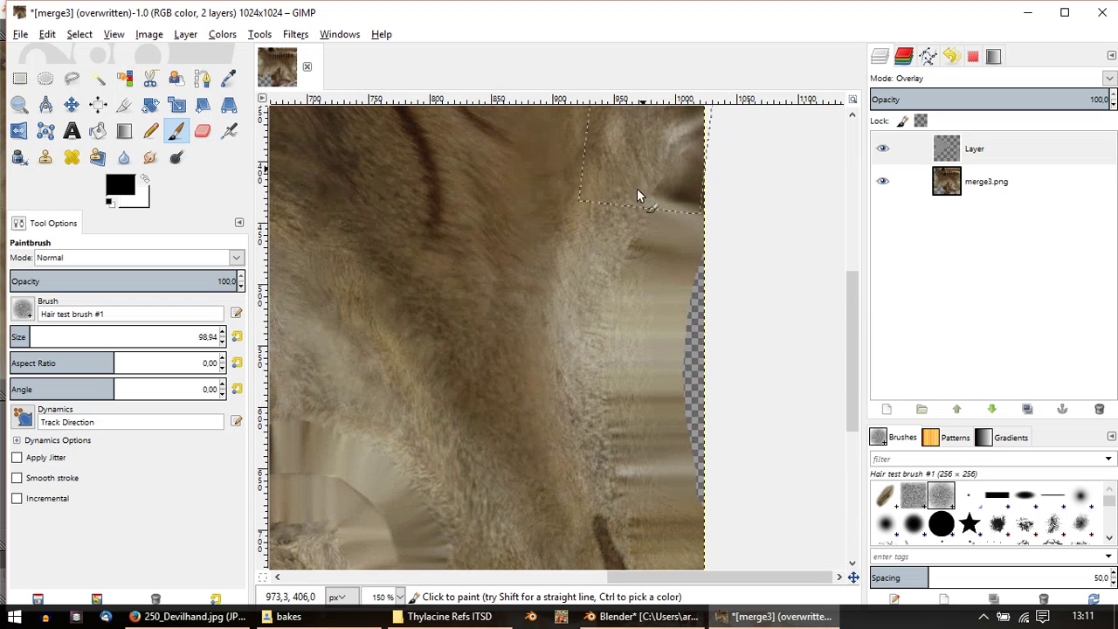
pyautogui.keyDown('ctrl'); pyautogui.scroll(-1, 527, 209); pyautogui.keyUp('ctrl')
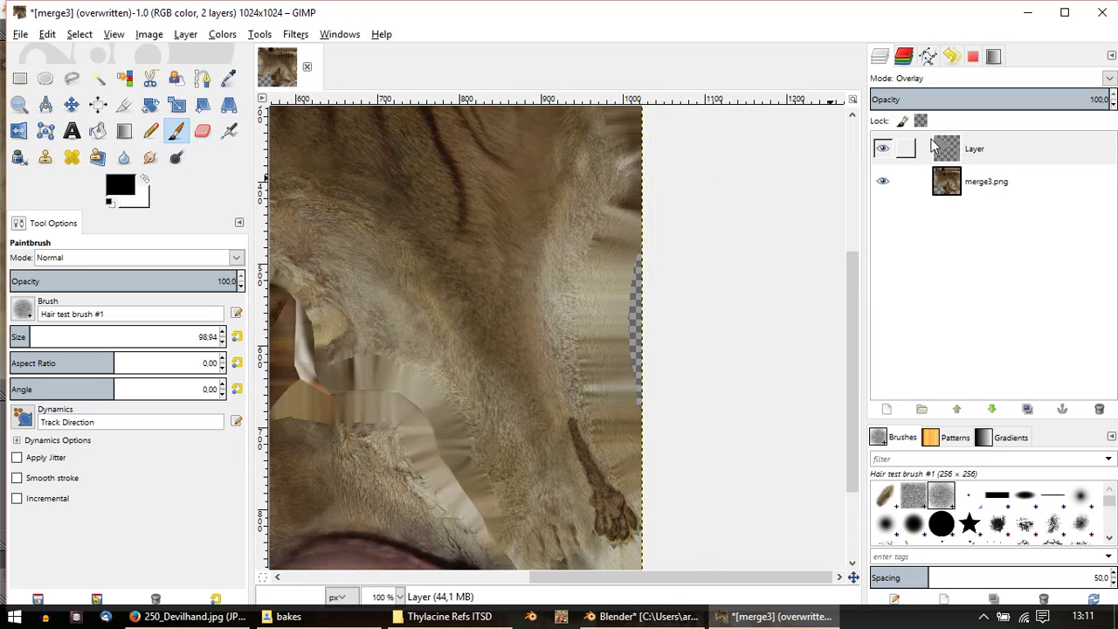
# Step: Set the hair layer's blend mode to Normal and paint hair texture from the rump down the hind leg, following the fur direction
pyautogui.click(1108, 80)
pyautogui.click(998, 100)
pyautogui.scroll(1, 417, 262)
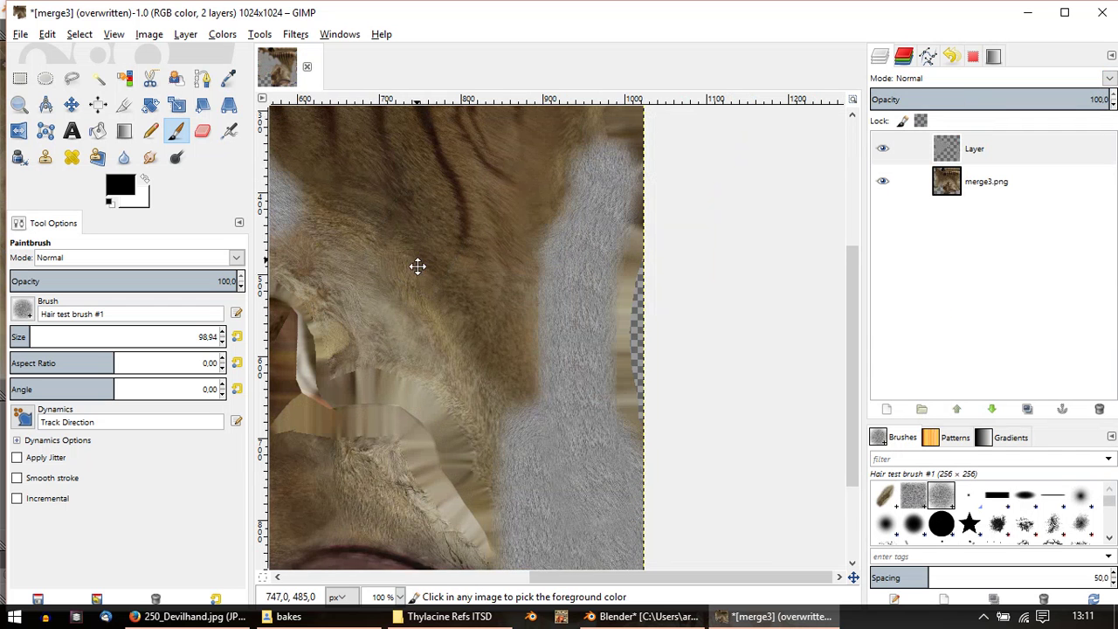
pyautogui.moveTo(583, 174)
pyautogui.mouseDown()
pyautogui.moveTo(557, 234)
pyautogui.moveTo(549, 464)
pyautogui.mouseUp()
pyautogui.scroll(5, 499, 287)
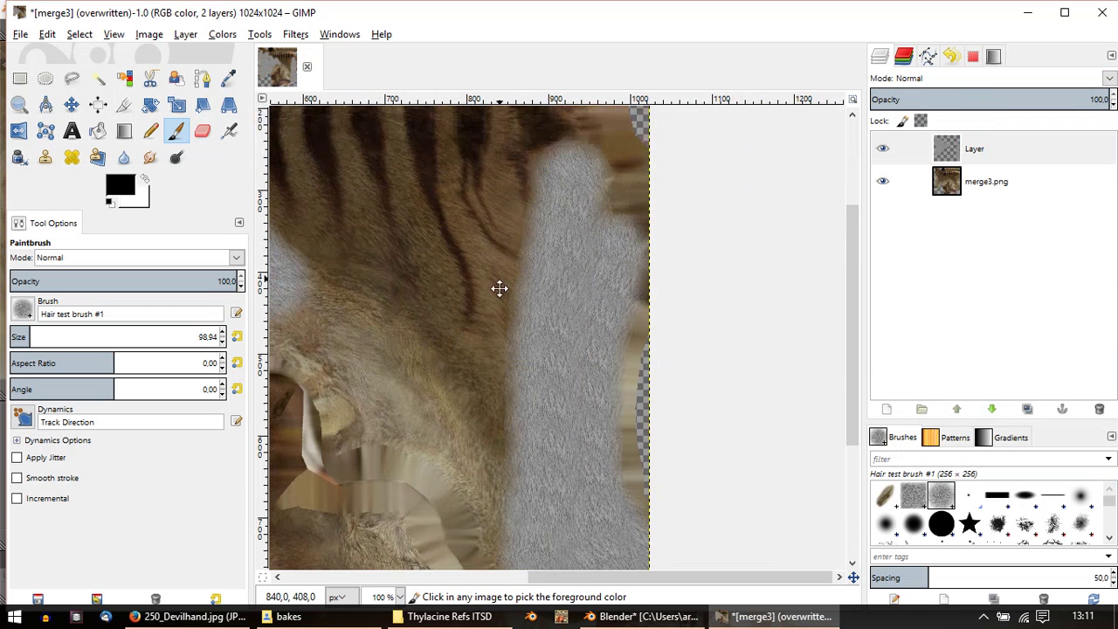
pyautogui.moveTo(555, 210); pyautogui.dragTo(598, 369)
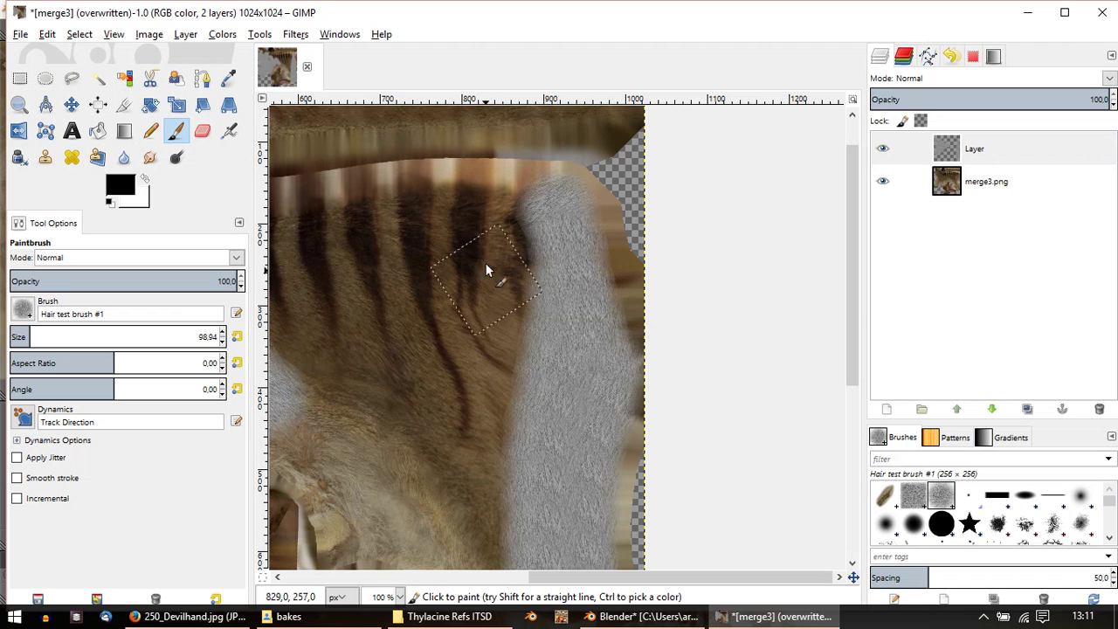
pyautogui.moveTo(509, 174); pyautogui.dragTo(504, 523)
pyautogui.moveTo(521, 191); pyautogui.dragTo(521, 483)
# Step: Extend the hair texture from the rear stripes over the thigh, the belly edge and the throat edge beside the head
pyautogui.scroll(-2, 480, 167)
pyautogui.keyDown('ctrl'); pyautogui.scroll(-1, 490, 142); pyautogui.keyUp('ctrl')
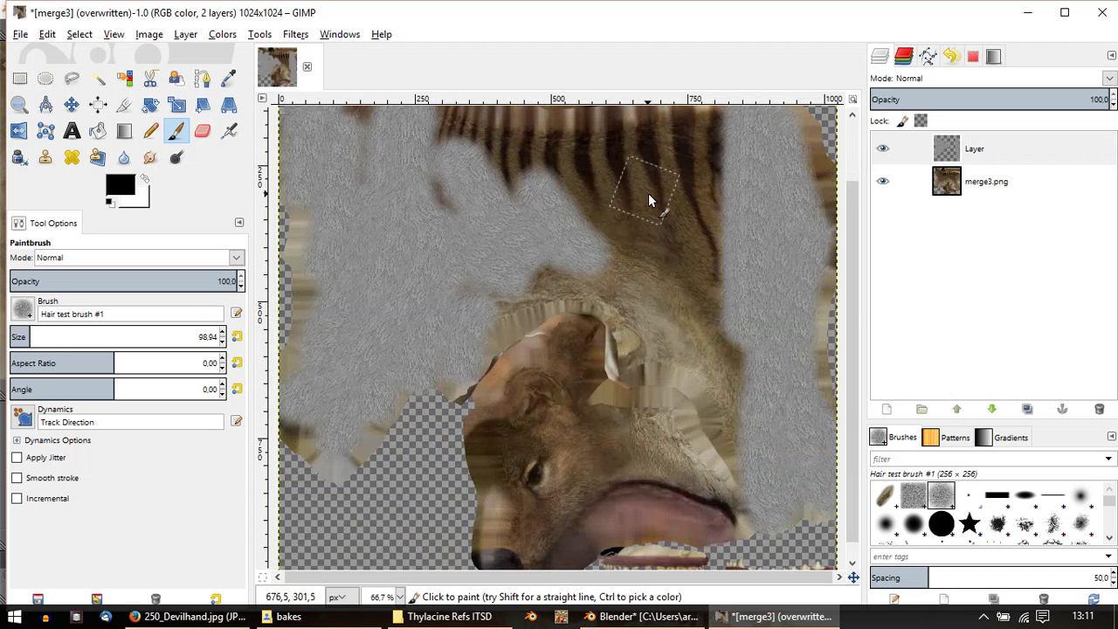
pyautogui.moveTo(707, 200); pyautogui.dragTo(722, 340)
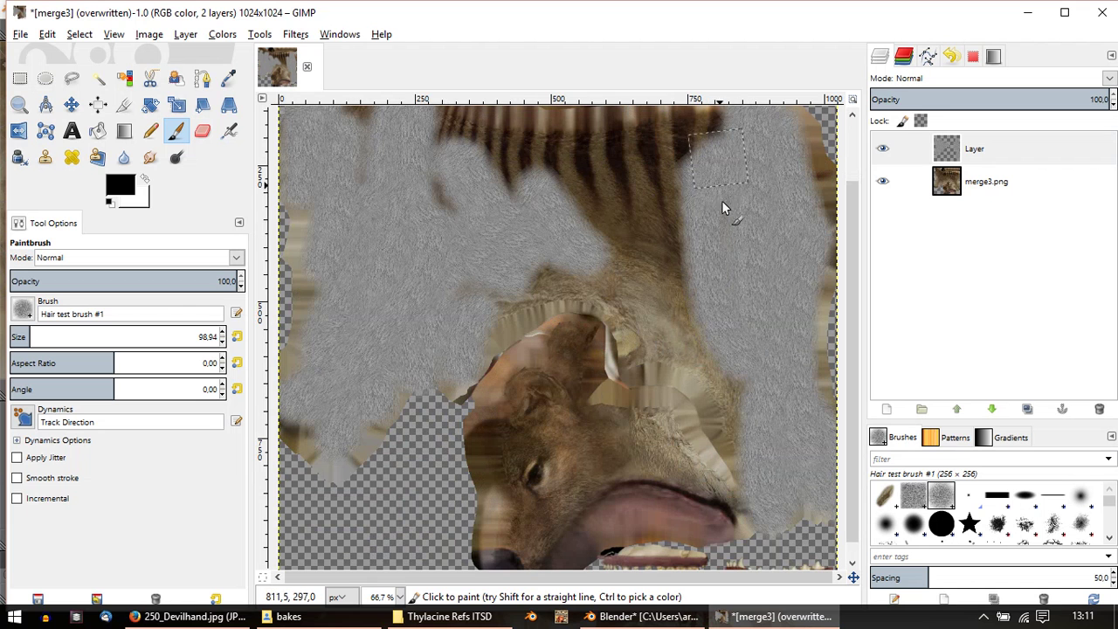
pyautogui.moveTo(755, 389); pyautogui.dragTo(640, 339, button='middle')
pyautogui.moveTo(588, 210); pyautogui.dragTo(663, 391)
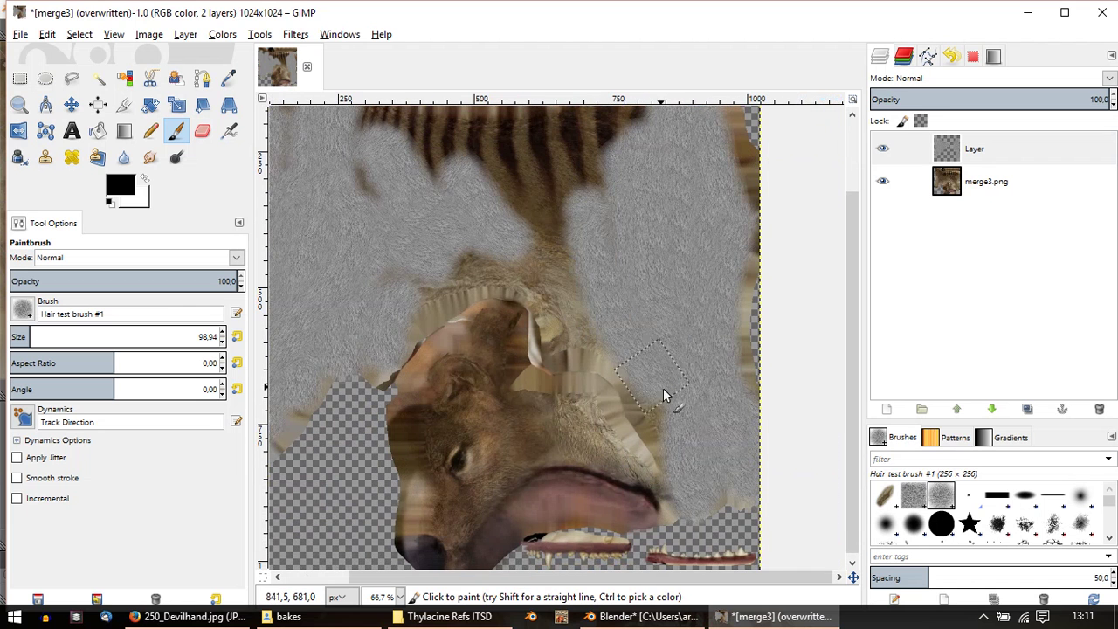
pyautogui.moveTo(550, 250); pyautogui.dragTo(609, 378)
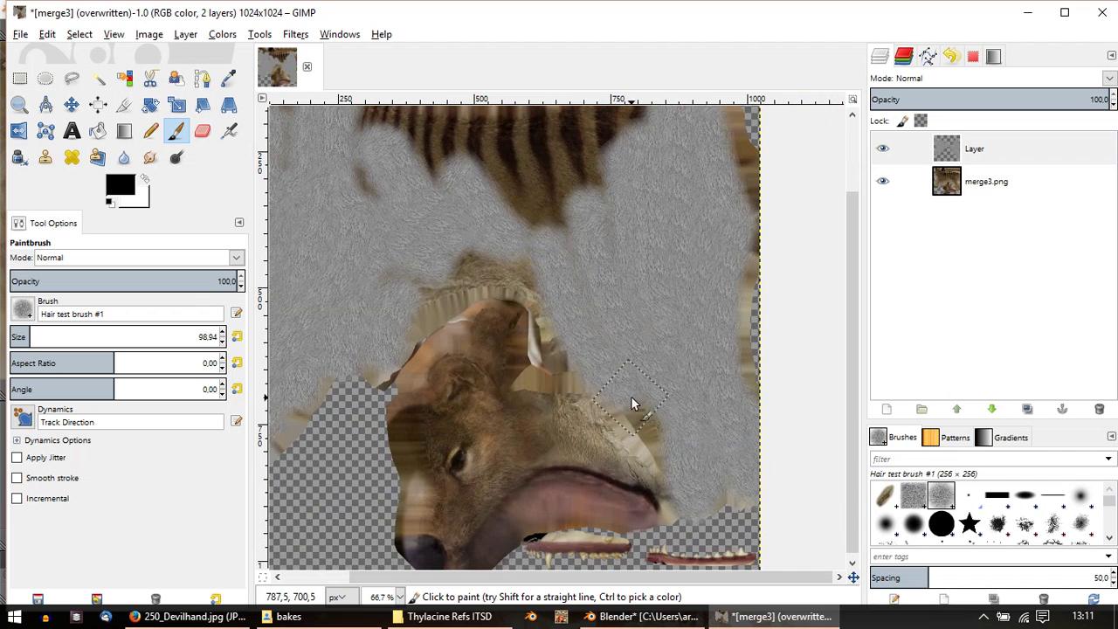
# Step: Fill the remaining striped back and flank with hair texture up to the spine edge
pyautogui.scroll(3, 422, 222)
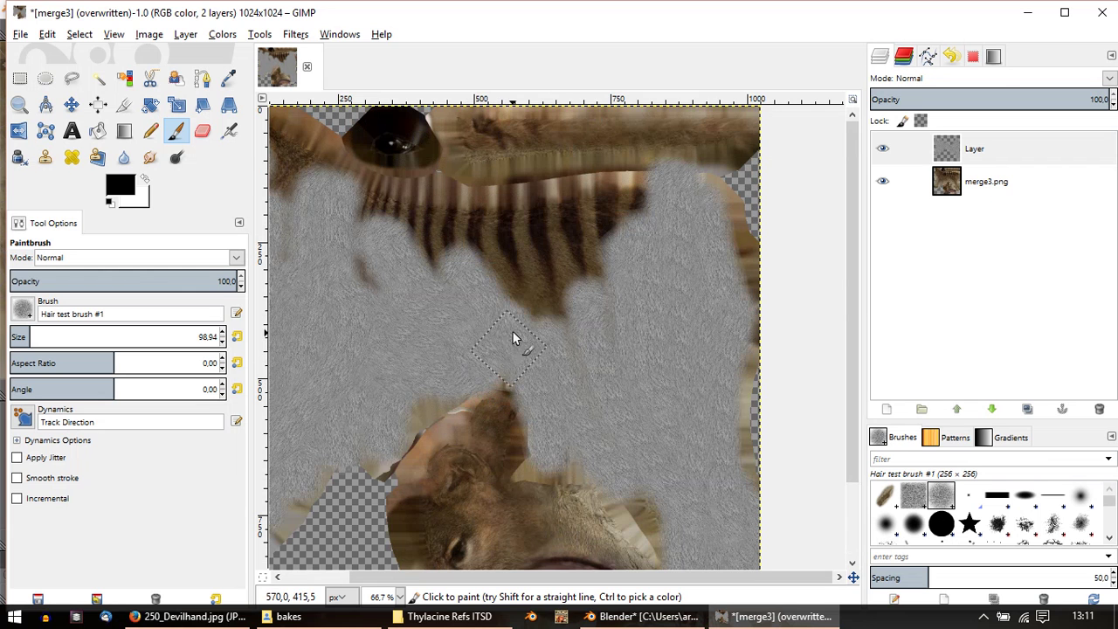
pyautogui.keyDown('ctrl'); pyautogui.moveTo(499, 238); pyautogui.dragTo(526, 278, button='middle'); pyautogui.keyUp('ctrl')
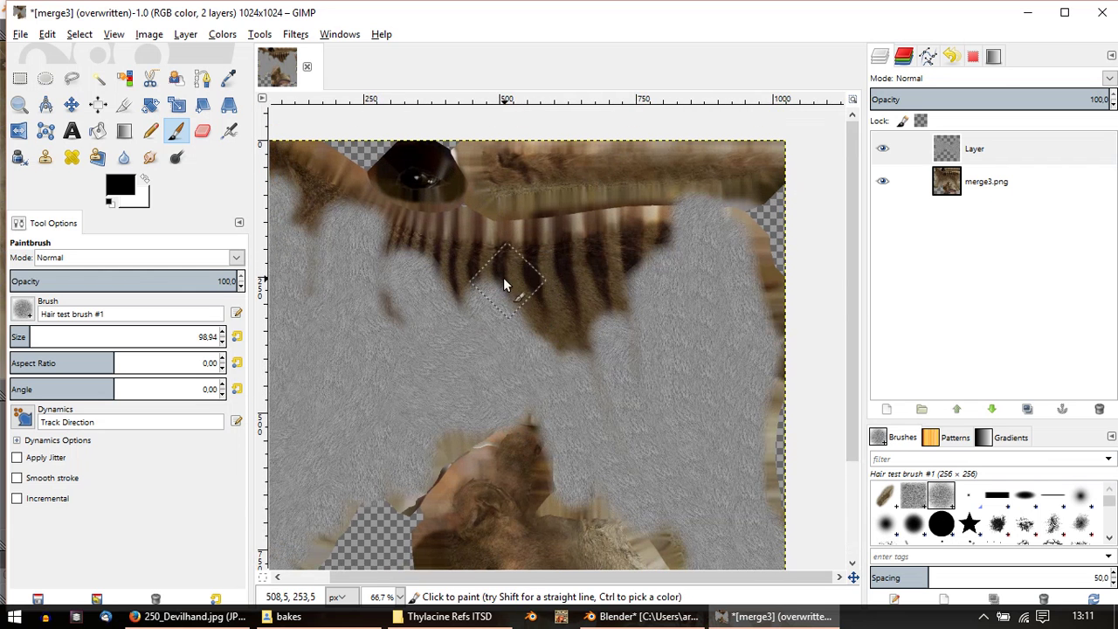
pyautogui.moveTo(420, 238)
pyautogui.mouseDown()
pyautogui.moveTo(515, 278)
pyautogui.moveTo(586, 362)
pyautogui.moveTo(491, 280)
pyautogui.moveTo(539, 345)
pyautogui.mouseUp()
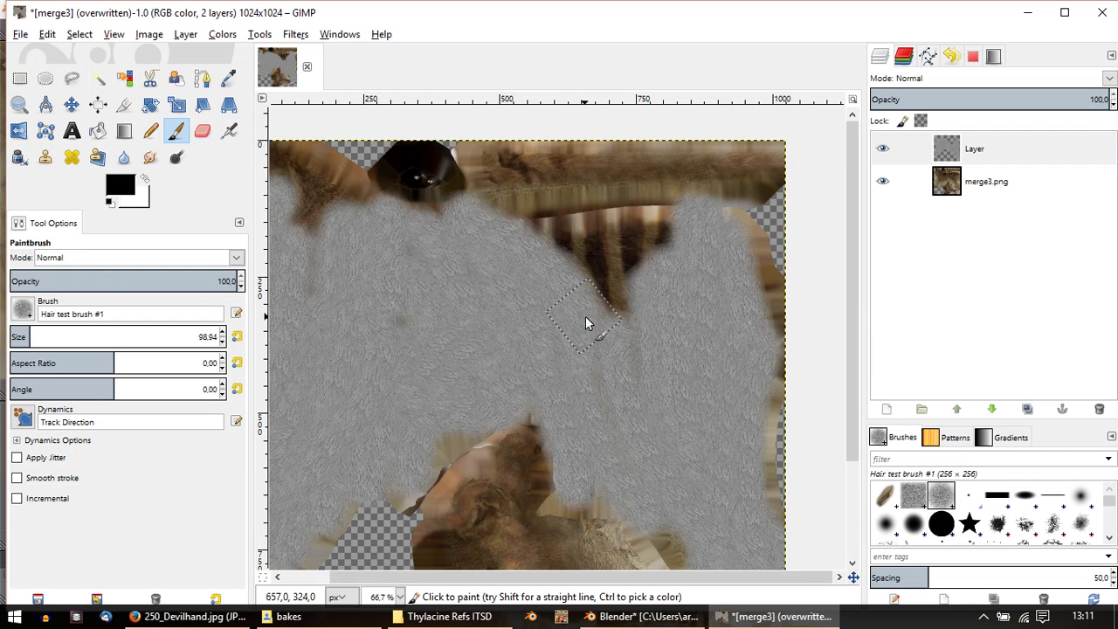
pyautogui.moveTo(543, 232); pyautogui.dragTo(603, 292)
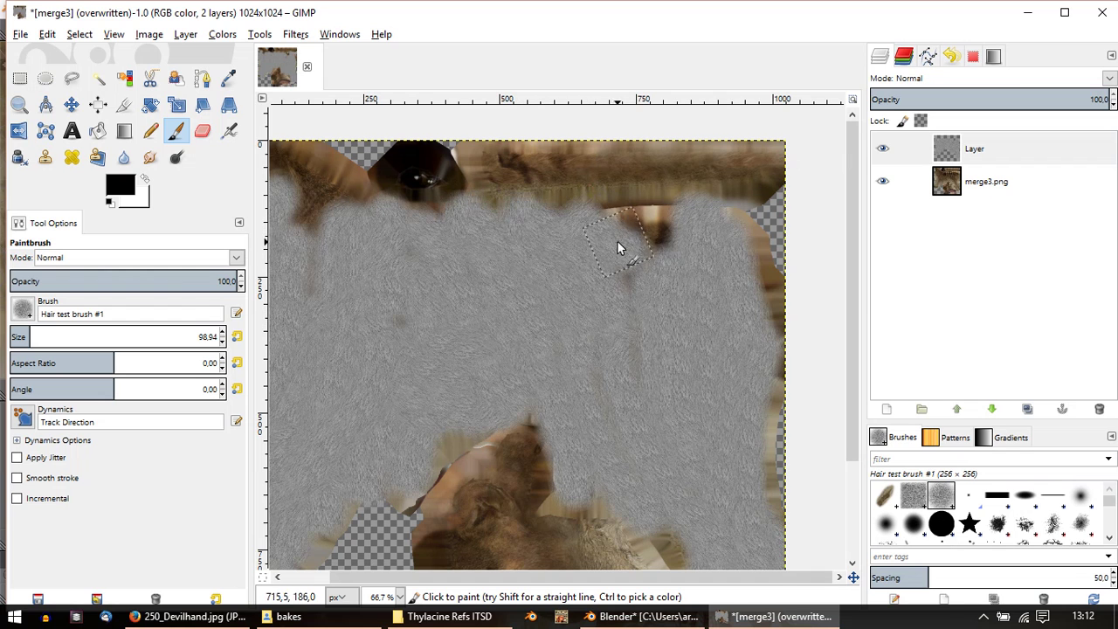
pyautogui.moveTo(609, 224); pyautogui.dragTo(707, 236)
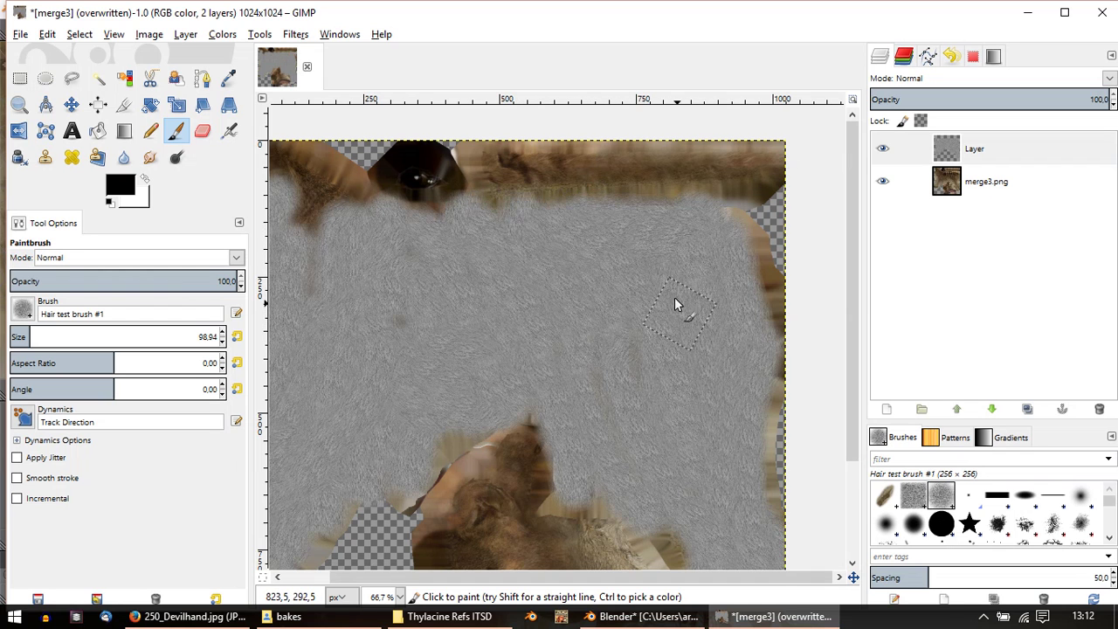
# Step: Paint hair texture over the brown corner patch, the long strip along the texture's upper border and the dark eyeball patch
pyautogui.keyDown('ctrl'); pyautogui.moveTo(396, 267); pyautogui.dragTo(576, 339, button='middle'); pyautogui.keyUp('ctrl')
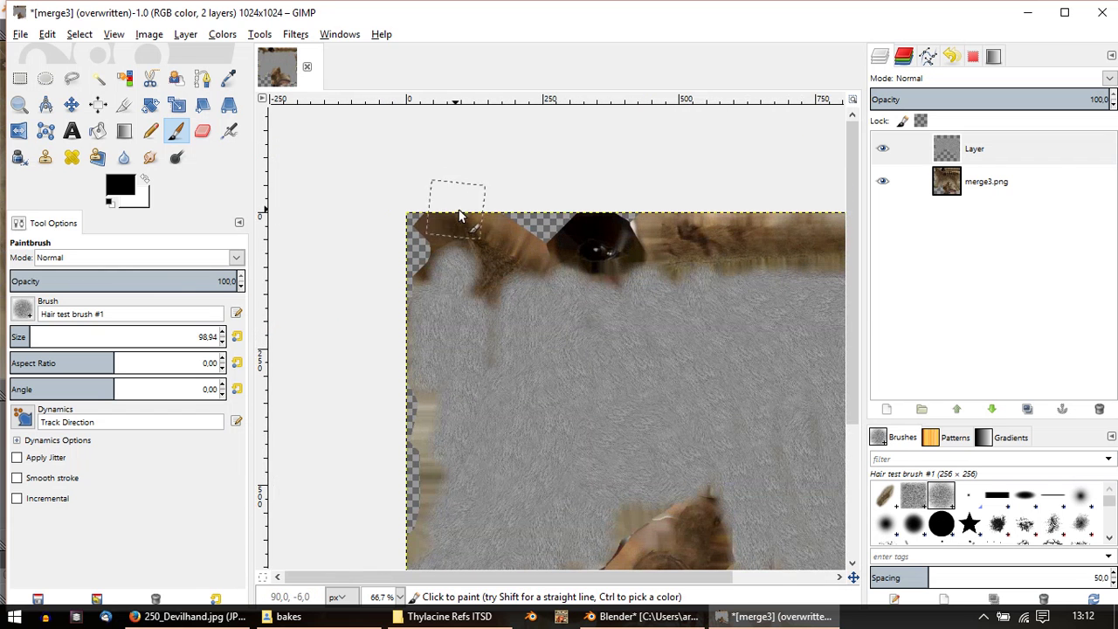
pyautogui.moveTo(457, 227); pyautogui.dragTo(489, 287)
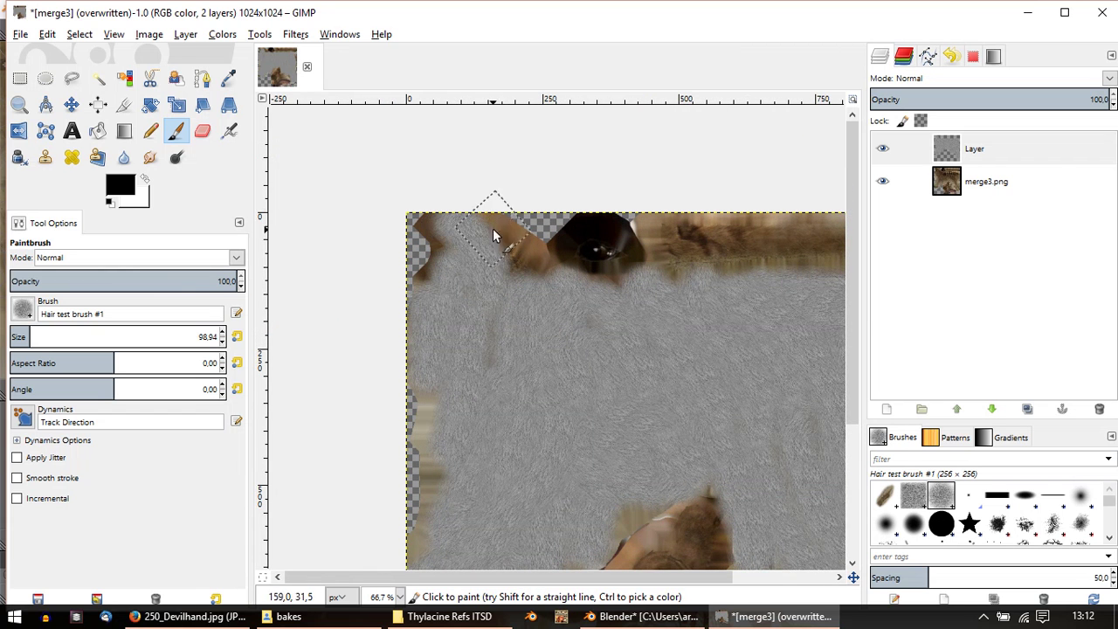
pyautogui.moveTo(637, 345); pyautogui.dragTo(428, 336, button='middle')
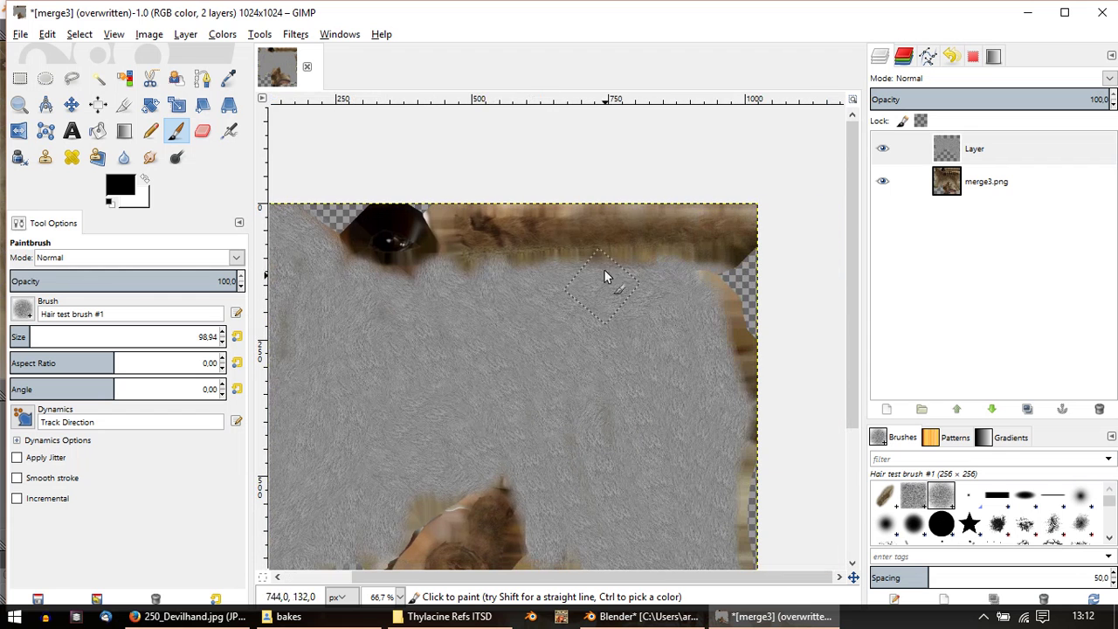
pyautogui.moveTo(465, 225); pyautogui.dragTo(733, 225)
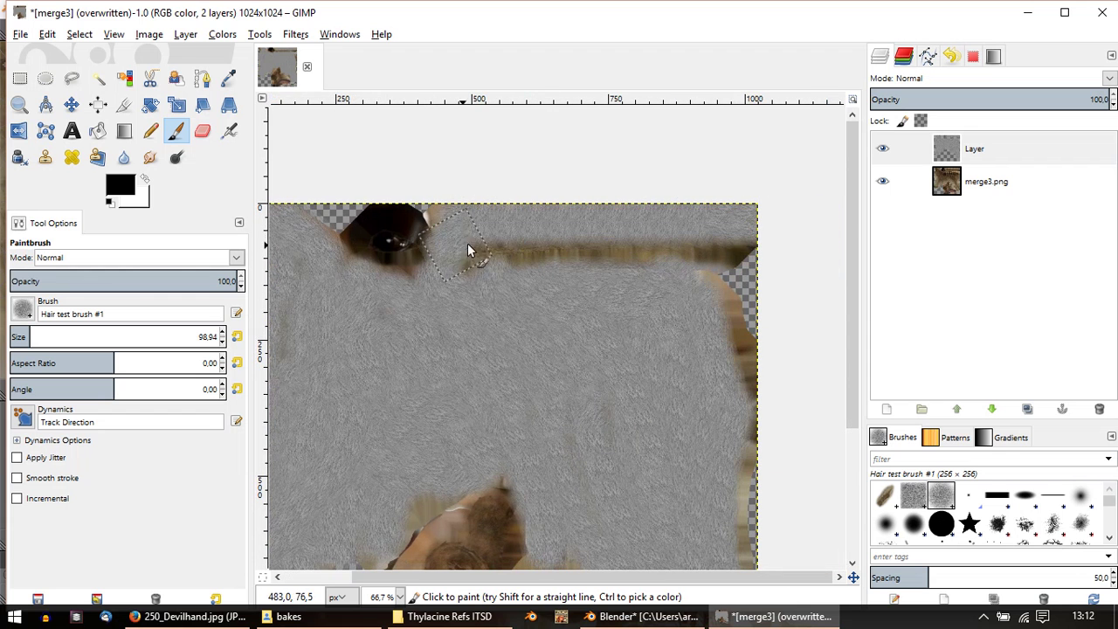
pyautogui.moveTo(468, 249); pyautogui.dragTo(832, 241)
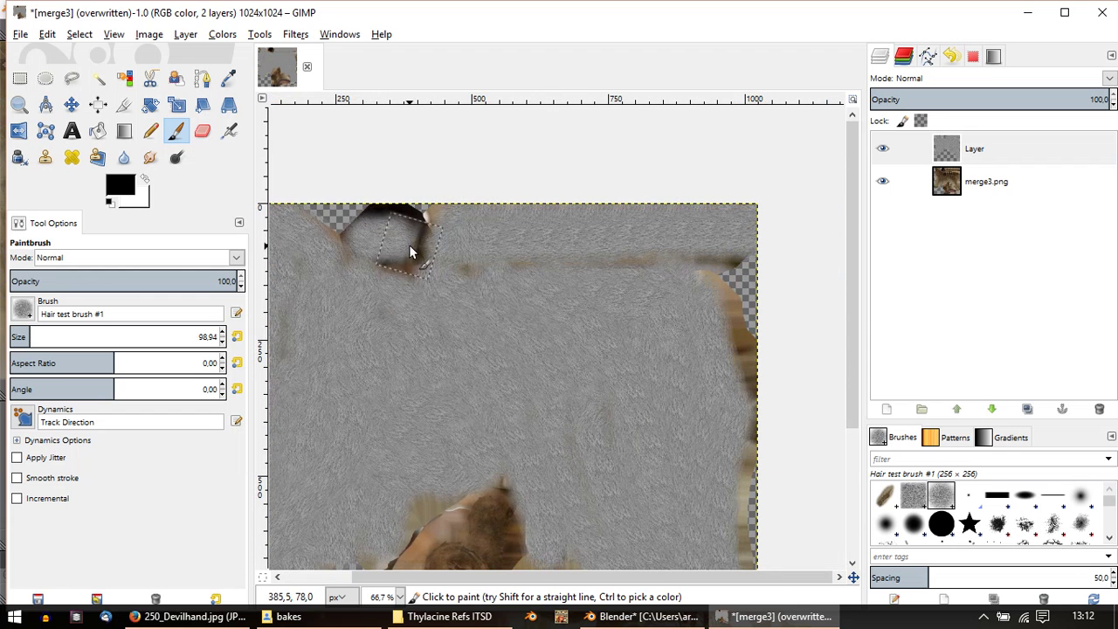
# Step: Try the hair brush on the cheek at sizes 185.13 and 178.08, undoing the test dabs
pyautogui.moveTo(399, 540); pyautogui.dragTo(542, 353, button='middle')
pyautogui.moveTo(730, 446); pyautogui.dragTo(660, 319, button='middle')
pyautogui.scroll(2, 567, 312)
pyautogui.scroll(-3, 581, 350)
pyautogui.keyDown('ctrl'); pyautogui.scroll(2, 597, 358); pyautogui.keyUp('ctrl')
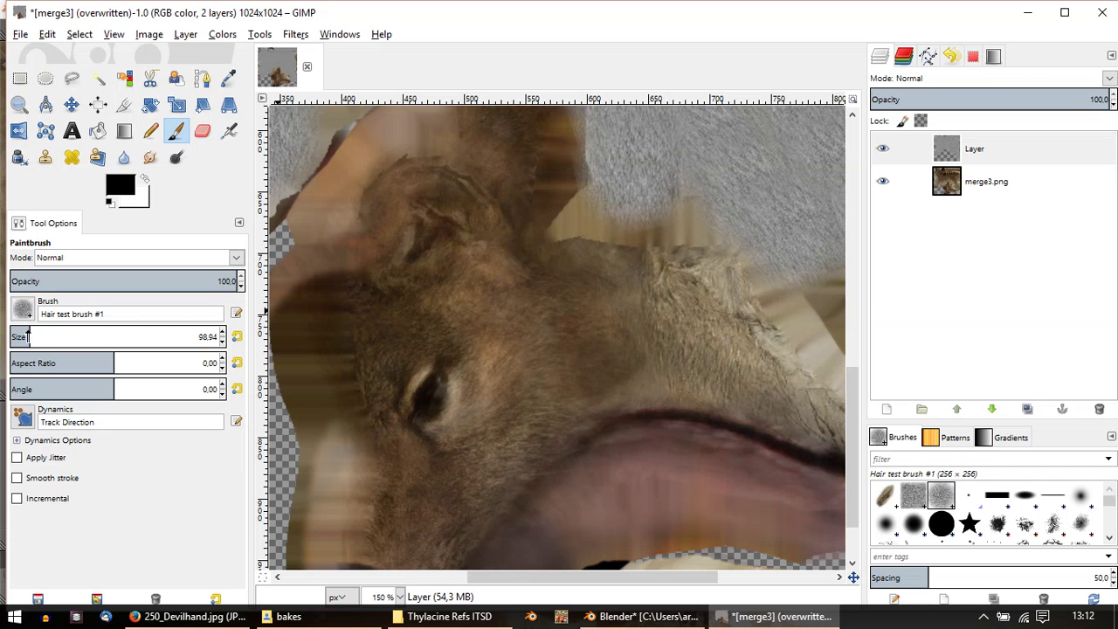
pyautogui.moveTo(41, 336); pyautogui.dragTo(48, 336)
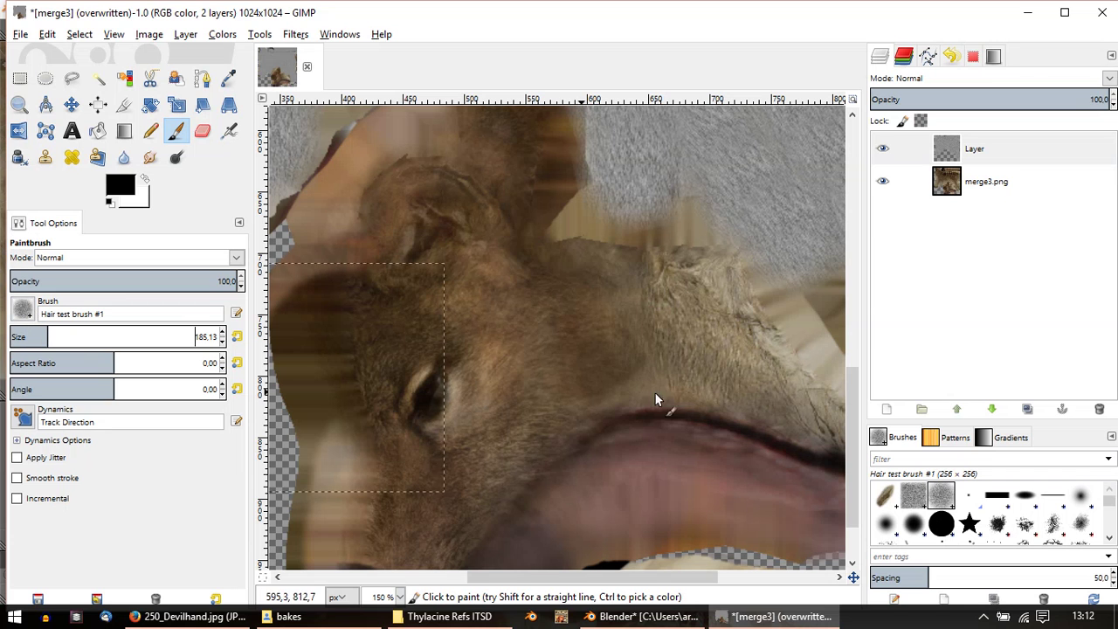
pyautogui.click(604, 365)
pyautogui.hotkey('ctrl', 'z')
pyautogui.hotkey('ctrl', 'y')
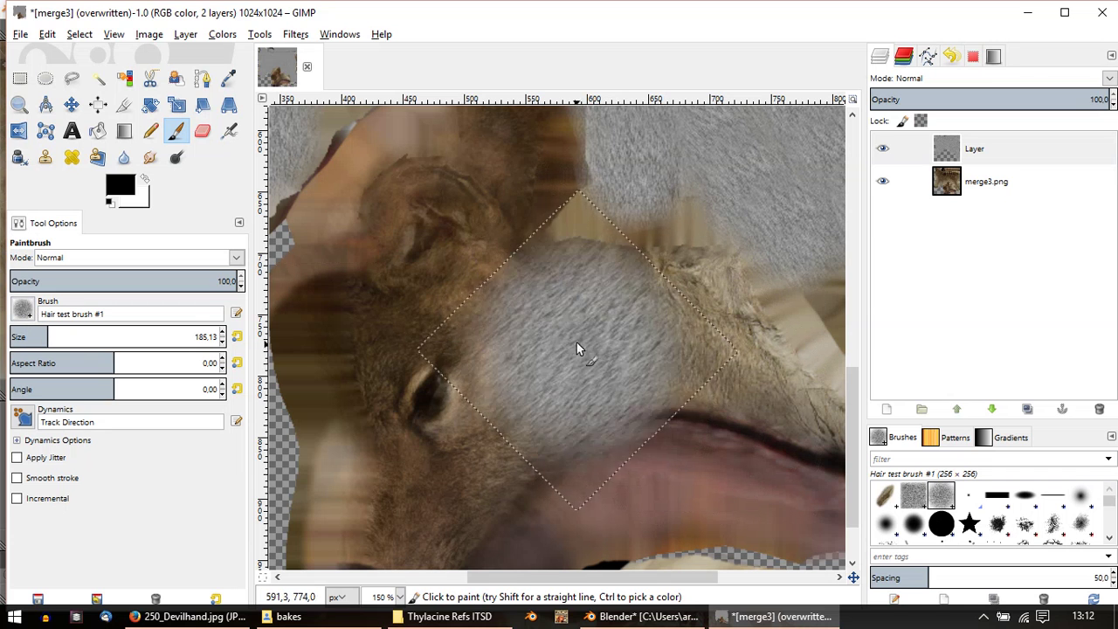
pyautogui.hotkey('ctrl', 'z')
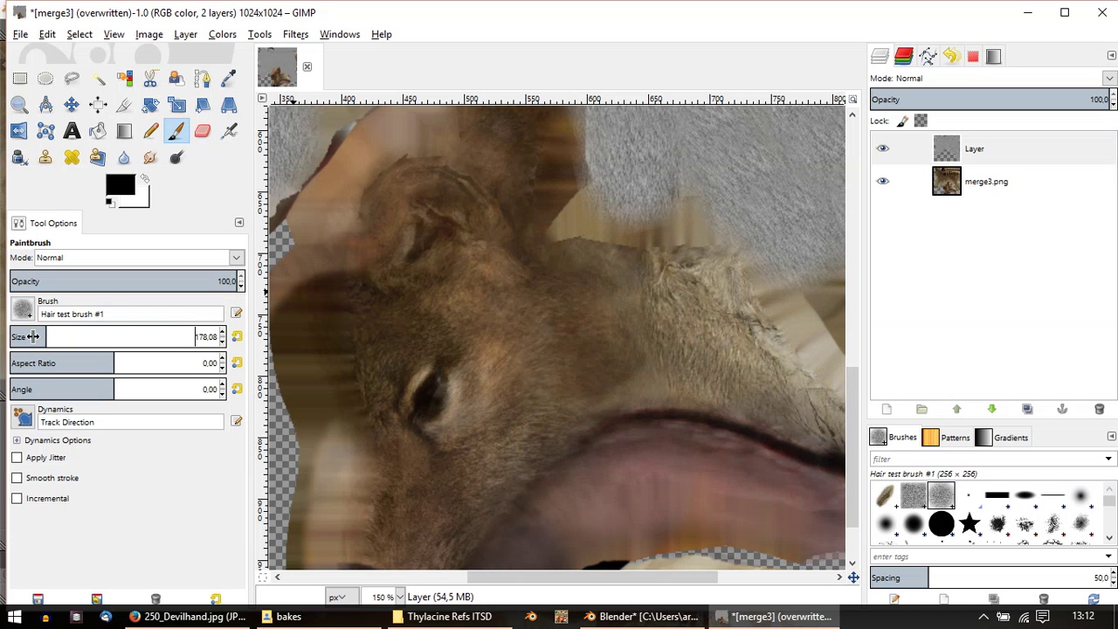
pyautogui.click(602, 336)
pyautogui.hotkey('ctrl', 'z')
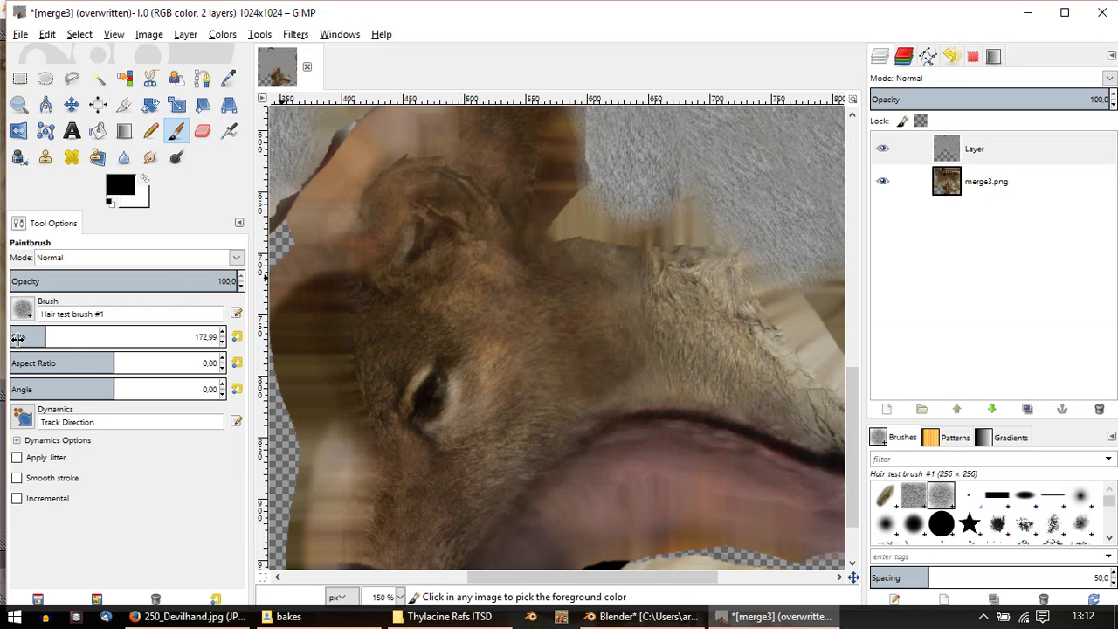
# Step: Set the brush size to 152.23 and paint hair texture from the cheek up to the area behind the ear
pyautogui.click(41, 339)
pyautogui.write('152.23')
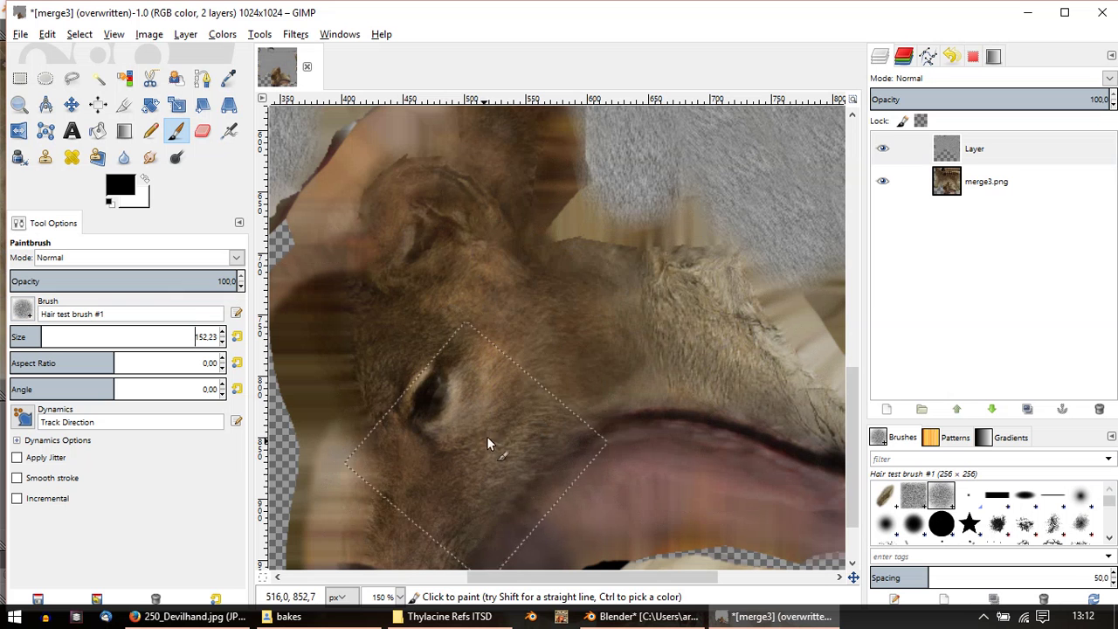
pyautogui.click(586, 343)
pyautogui.moveTo(586, 342); pyautogui.dragTo(610, 248)
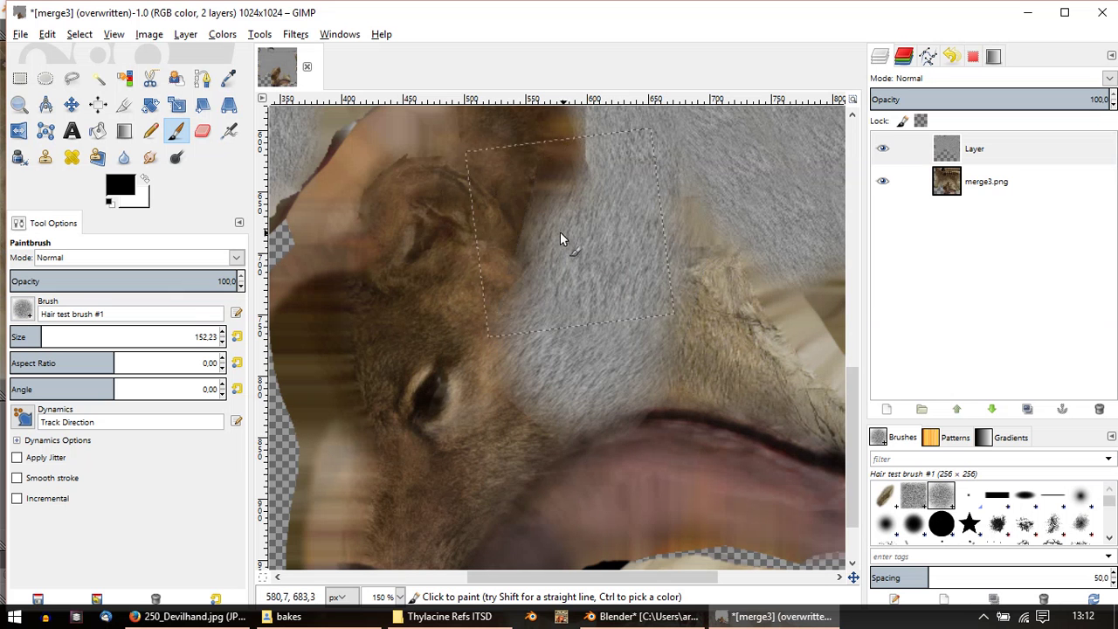
pyautogui.click(511, 172)
pyautogui.moveTo(534, 160); pyautogui.dragTo(526, 256, button='middle')
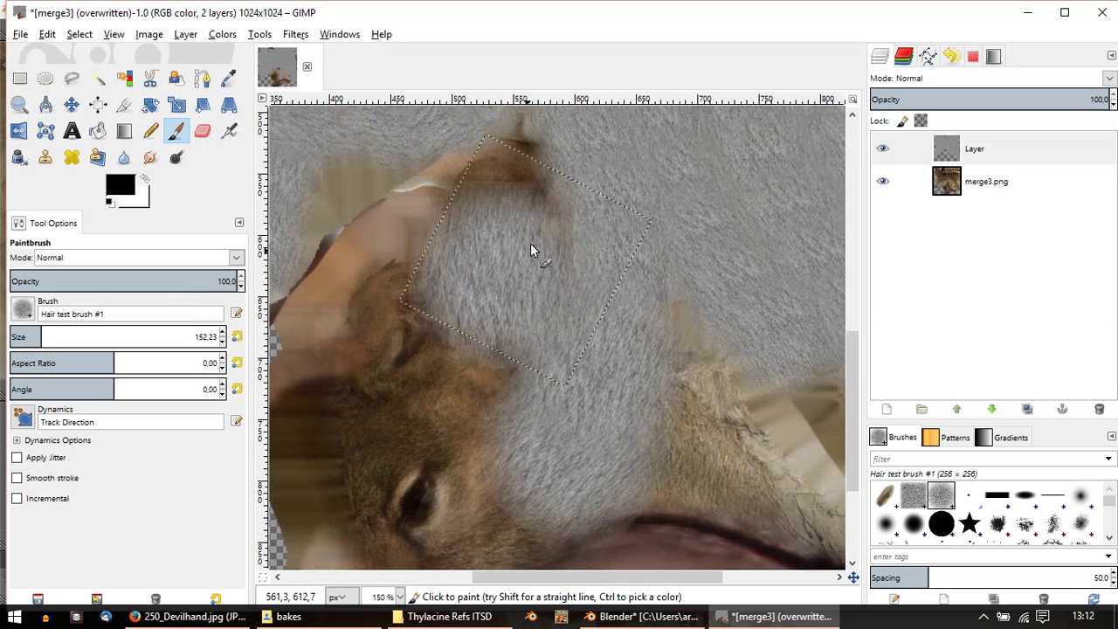
# Step: Extend the hair texture above the ear, around the eye and down the muzzle
pyautogui.moveTo(559, 240); pyautogui.dragTo(472, 236)
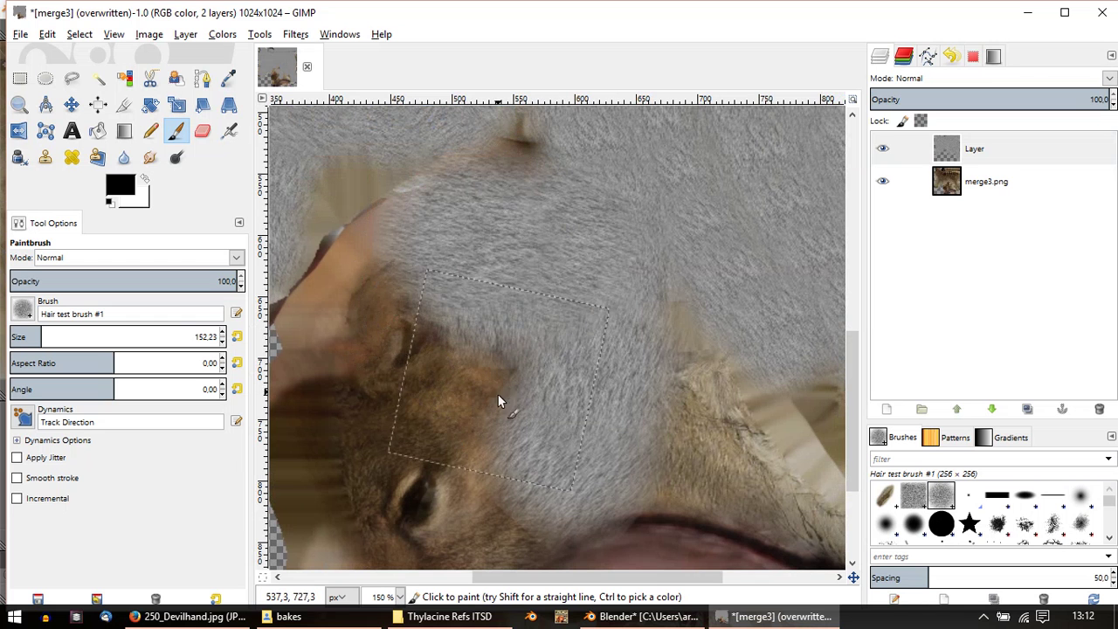
pyautogui.moveTo(416, 447)
pyautogui.mouseDown()
pyautogui.moveTo(466, 394)
pyautogui.moveTo(399, 429)
pyautogui.moveTo(466, 474)
pyautogui.mouseUp()
pyautogui.moveTo(411, 541); pyautogui.dragTo(436, 300, button='middle')
pyautogui.moveTo(436, 300)
pyautogui.mouseDown()
pyautogui.moveTo(445, 342)
pyautogui.moveTo(549, 292)
pyautogui.moveTo(532, 379)
pyautogui.moveTo(442, 463)
pyautogui.mouseUp()
pyautogui.click(441, 457)
# Step: Paint hair texture over the pale jaw and throat fur, blending into the body coverage
pyautogui.moveTo(737, 303); pyautogui.dragTo(534, 398, button='middle')
pyautogui.moveTo(506, 330)
pyautogui.mouseDown()
pyautogui.moveTo(514, 258)
pyautogui.moveTo(550, 250)
pyautogui.moveTo(582, 383)
pyautogui.moveTo(586, 282)
pyautogui.moveTo(658, 447)
pyautogui.moveTo(664, 371)
pyautogui.mouseUp()
pyautogui.moveTo(664, 371)
pyautogui.mouseDown(button='middle')
pyautogui.moveTo(650, 444)
pyautogui.moveTo(692, 489)
pyautogui.mouseUp(button='middle')
# Step: Cover the remaining ear patch and the forehead edge with hair texture
pyautogui.moveTo(433, 382); pyautogui.dragTo(744, 334, button='middle')
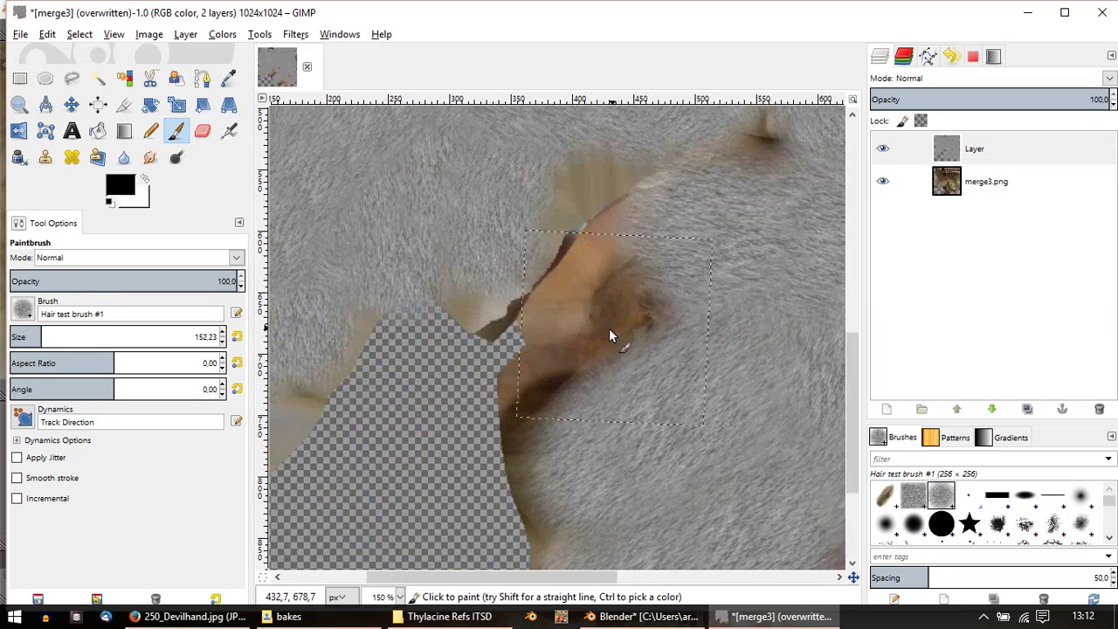
pyautogui.click(609, 328)
pyautogui.click(533, 402)
pyautogui.scroll(-3, 535, 399)
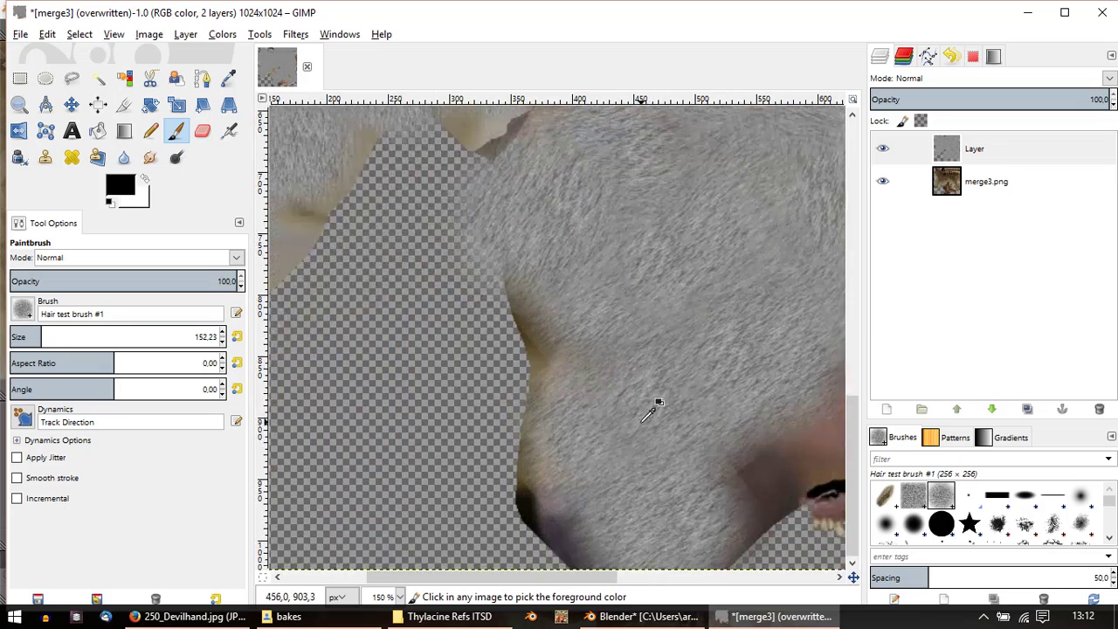
pyautogui.moveTo(785, 402); pyautogui.dragTo(599, 375, button='middle')
pyautogui.keyDown('ctrl'); pyautogui.scroll(-3, 460, 456); pyautogui.keyUp('ctrl')
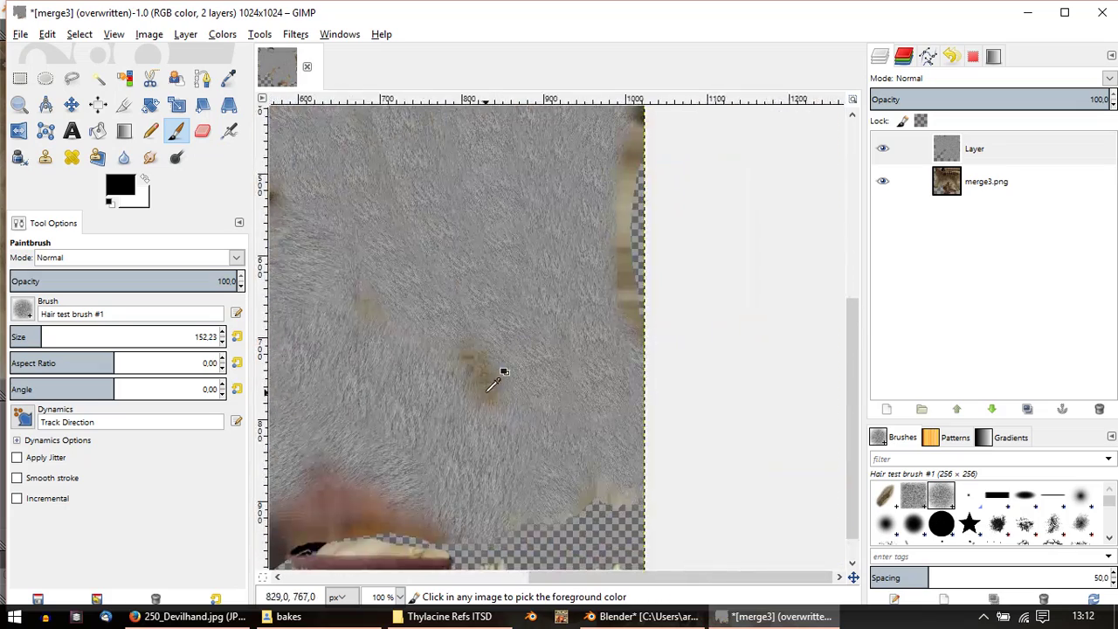
# Step: Set the hair texture layer's blend mode to Overlay
pyautogui.click(1110, 78)
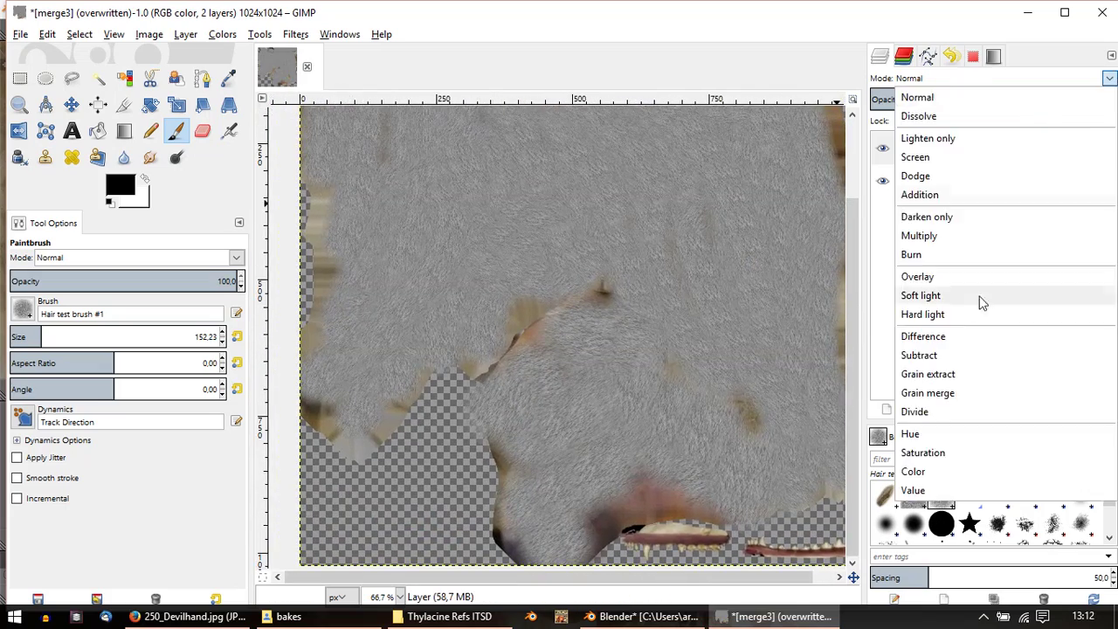
pyautogui.click(929, 276)
pyautogui.keyDown('ctrl'); pyautogui.scroll(3, 639, 306); pyautogui.keyUp('ctrl')
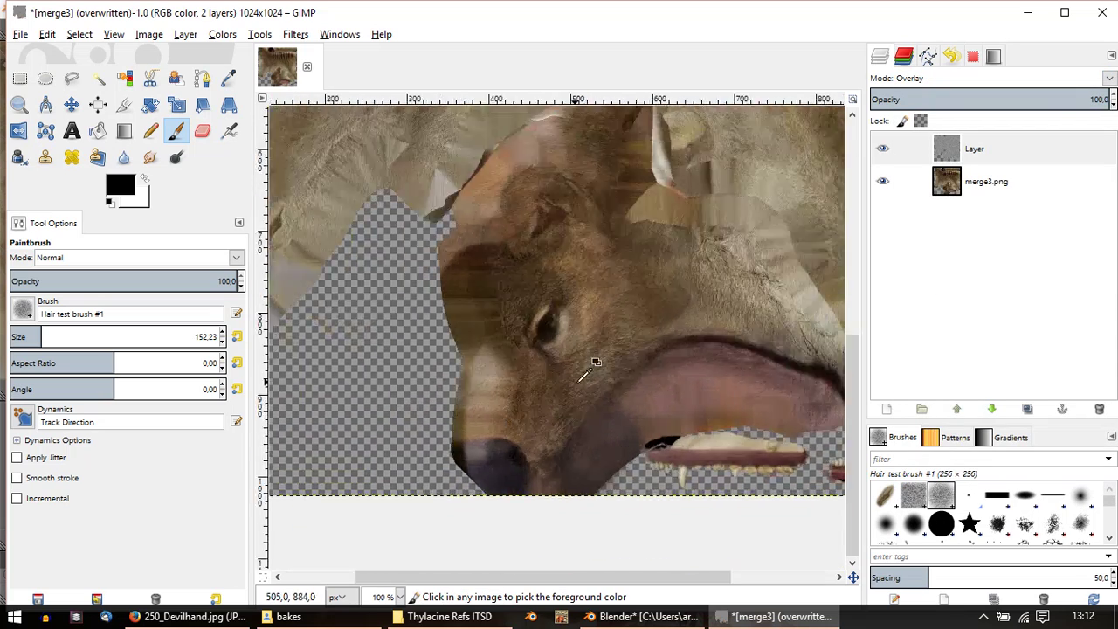
# Step: Erase the hair texture from the lips and inner mouth with the 2. Hardness 075 brush at size 71.52
pyautogui.hotkey('shift', 'e')
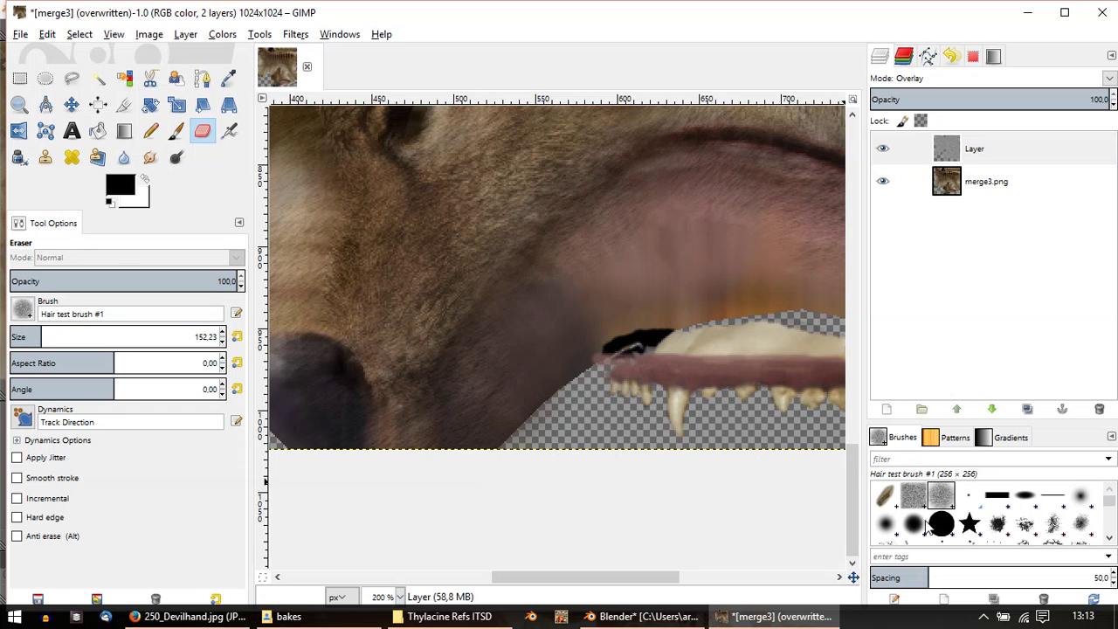
pyautogui.click(916, 527)
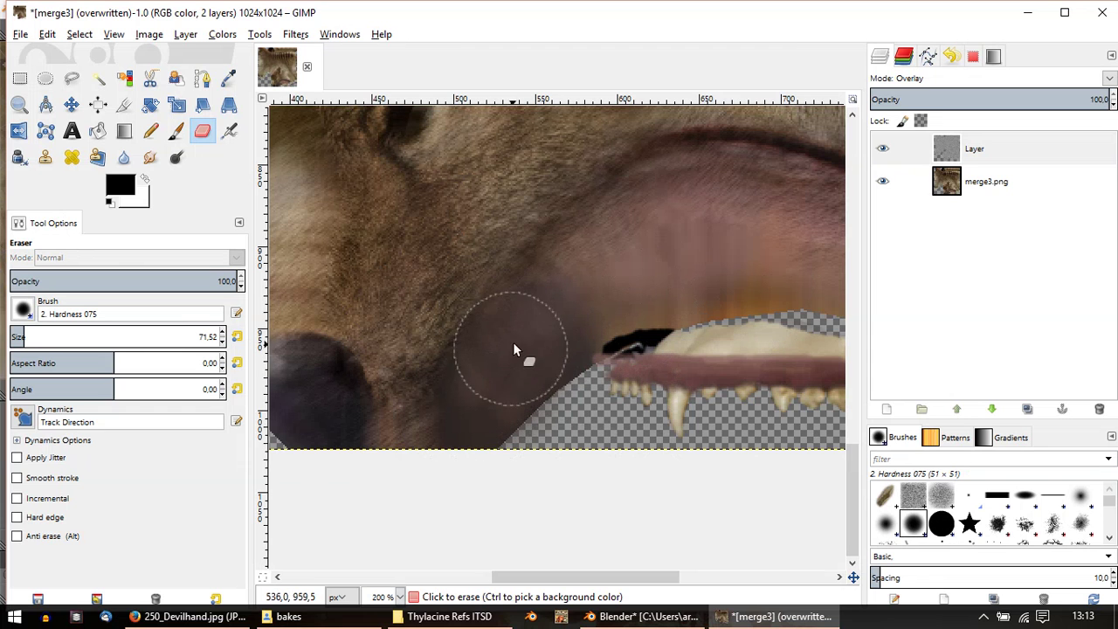
pyautogui.moveTo(606, 250); pyautogui.dragTo(506, 297, button='middle')
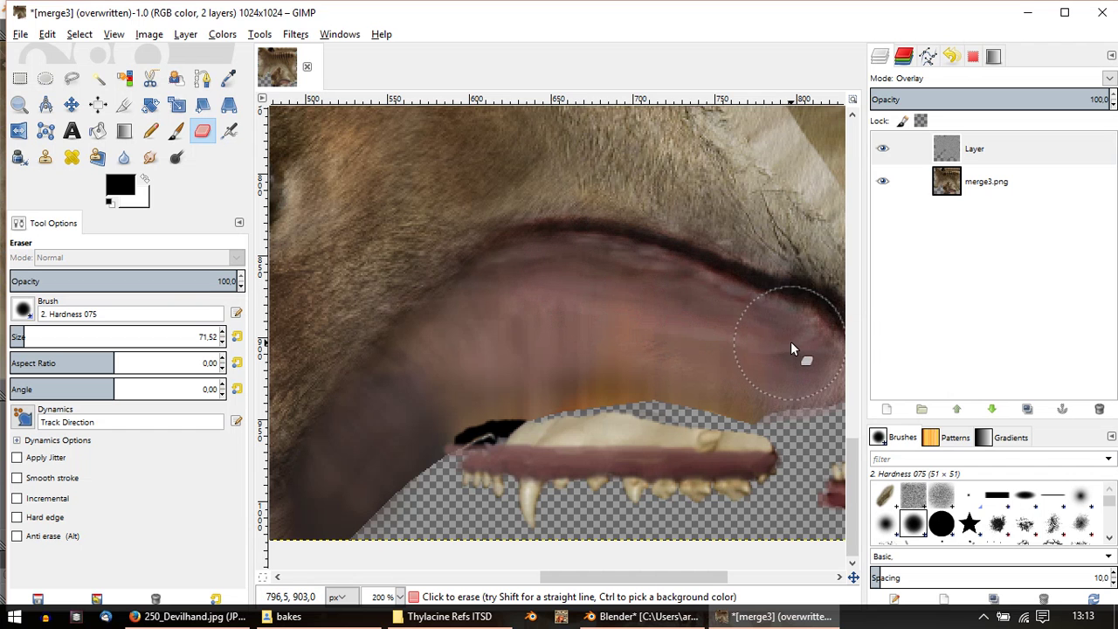
pyautogui.keyDown('ctrl'); pyautogui.scroll(-2, 594, 316); pyautogui.keyUp('ctrl')
pyautogui.moveTo(544, 297); pyautogui.dragTo(690, 338, button='middle')
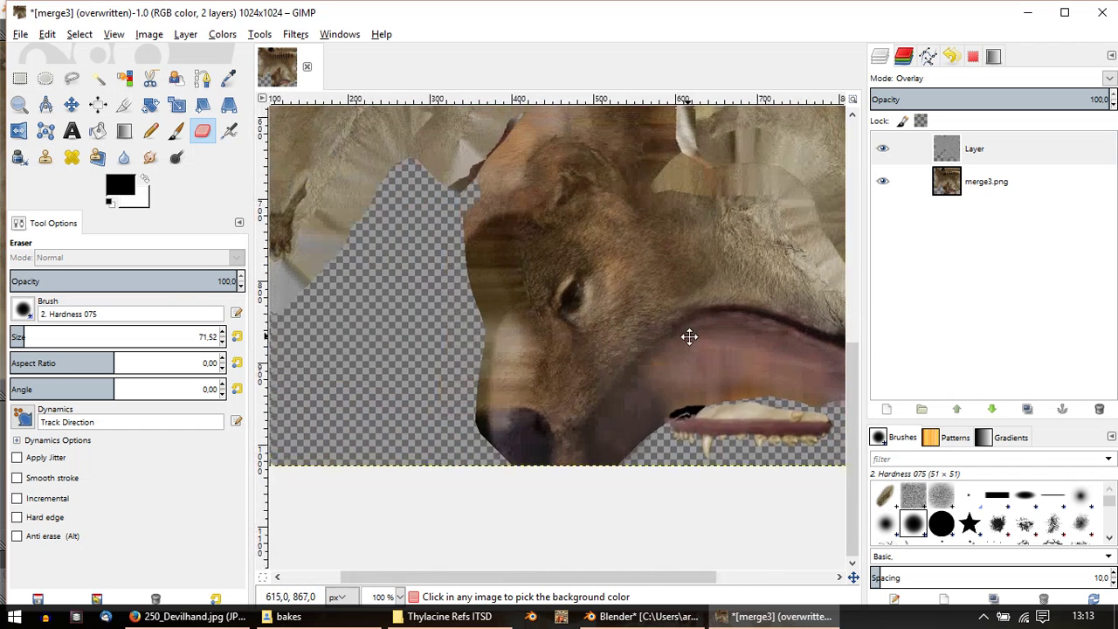
pyautogui.keyDown('ctrl'); pyautogui.scroll(3, 555, 301); pyautogui.keyUp('ctrl')
pyautogui.keyDown('ctrl'); pyautogui.scroll(-4, 618, 288); pyautogui.keyUp('ctrl')
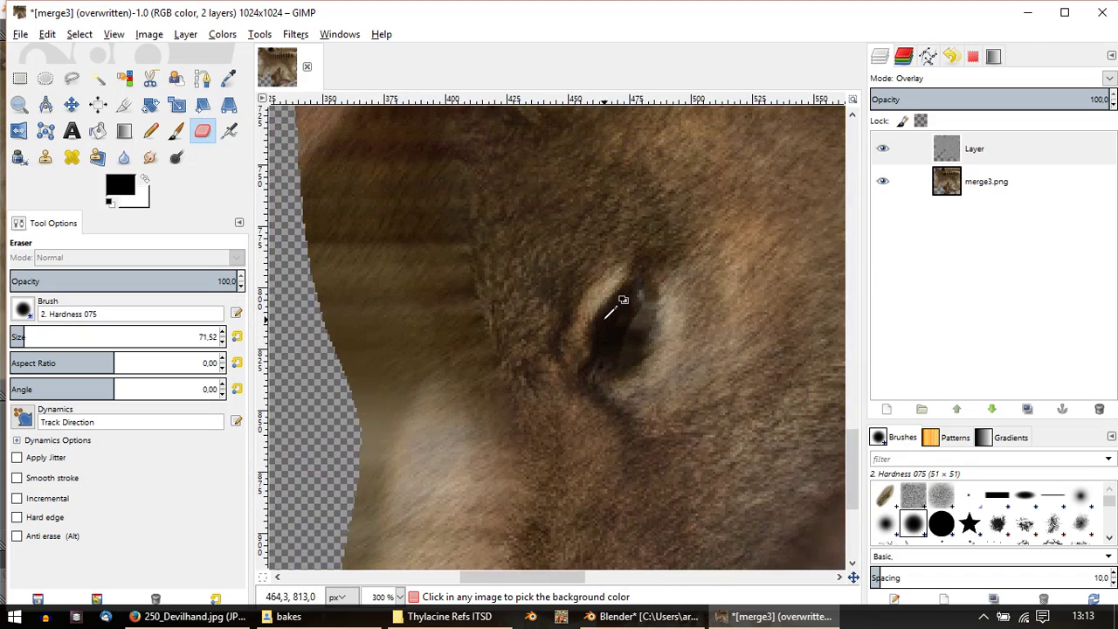
pyautogui.keyDown('ctrl'); pyautogui.scroll(5, 503, 223); pyautogui.keyUp('ctrl')
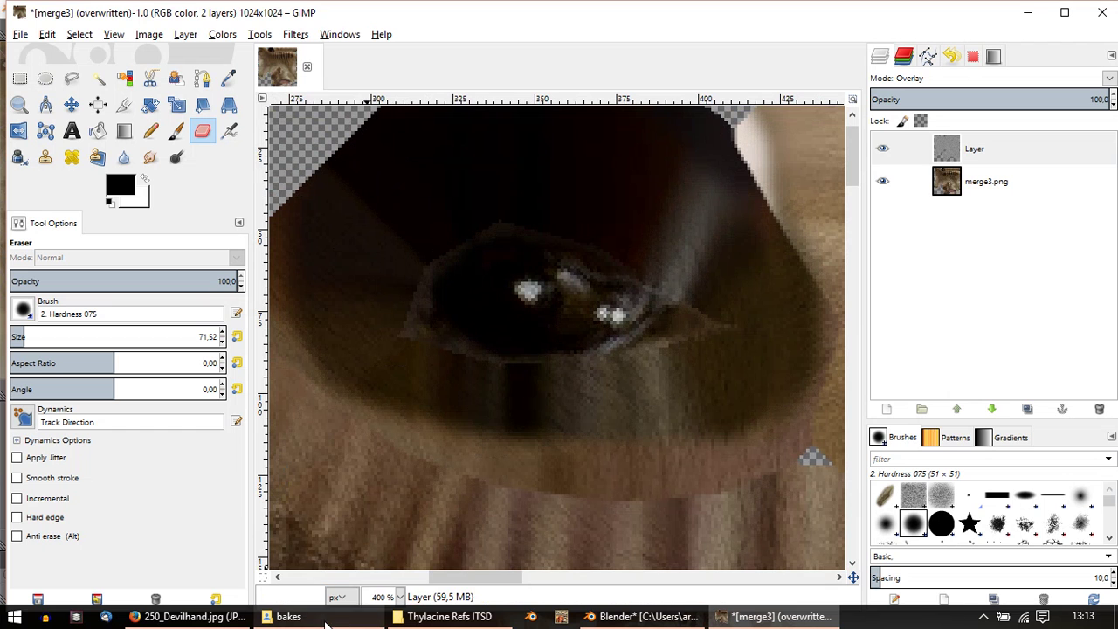
# Step: Open 1.png from the bakes folder in GIMP and find the eye near the image's upper edge
pyautogui.moveTo(333, 622)
pyautogui.click(358, 566)
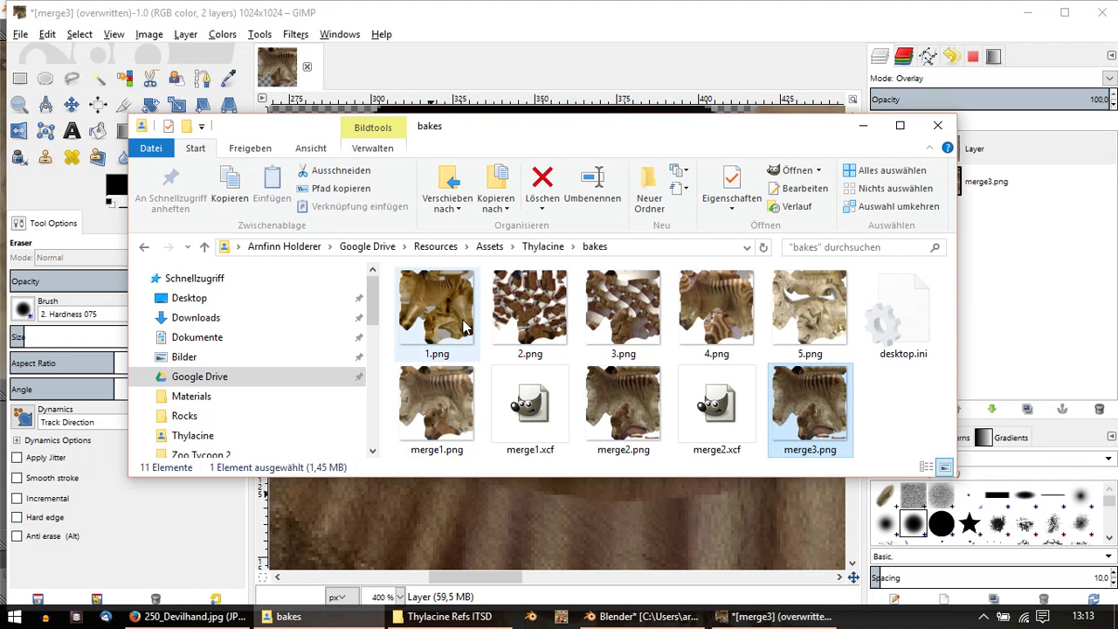
pyautogui.doubleClick(463, 325)
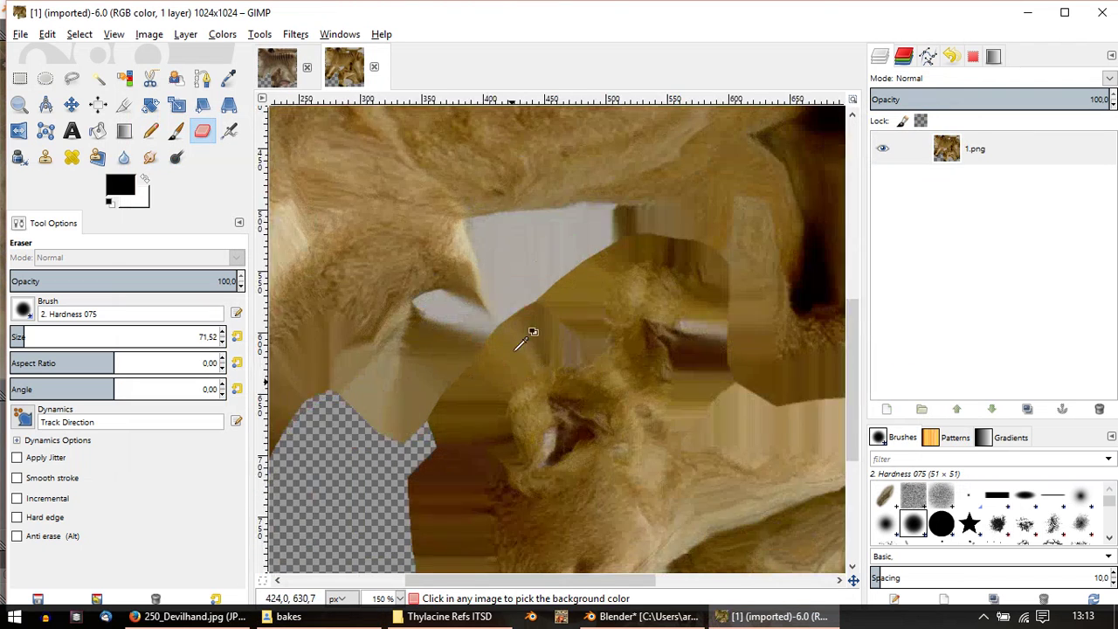
pyautogui.moveTo(516, 297); pyautogui.dragTo(533, 594, button='middle')
pyautogui.moveTo(538, 225); pyautogui.dragTo(547, 615, button='middle')
pyautogui.moveTo(424, 341); pyautogui.dragTo(622, 350, button='middle')
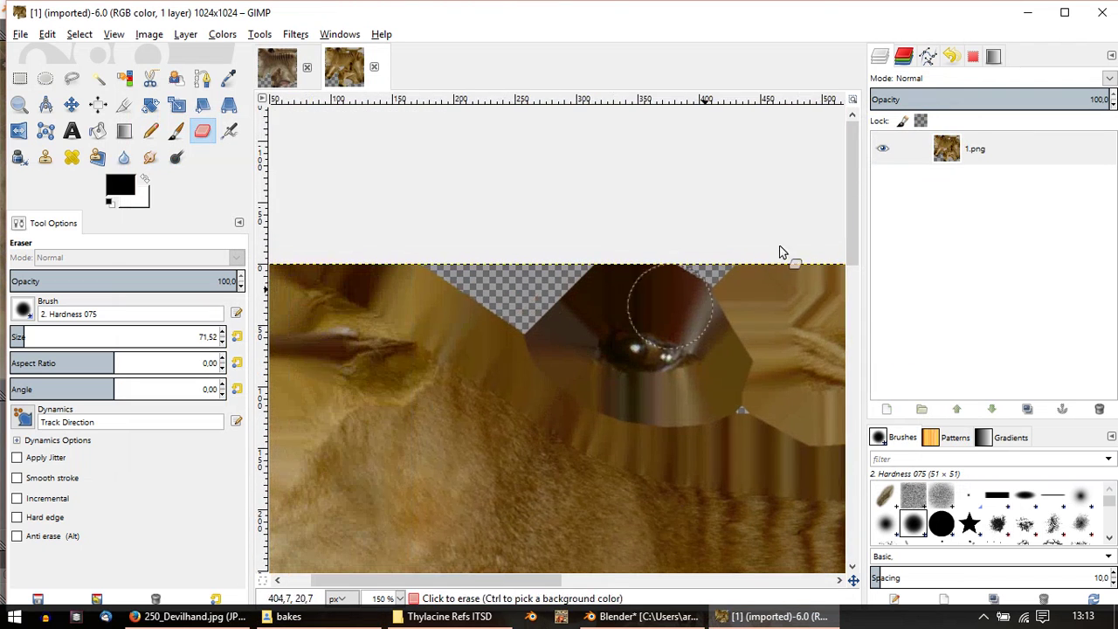
# Step: Copy the 1.png layer and return to the merge3 image
pyautogui.click(968, 152)
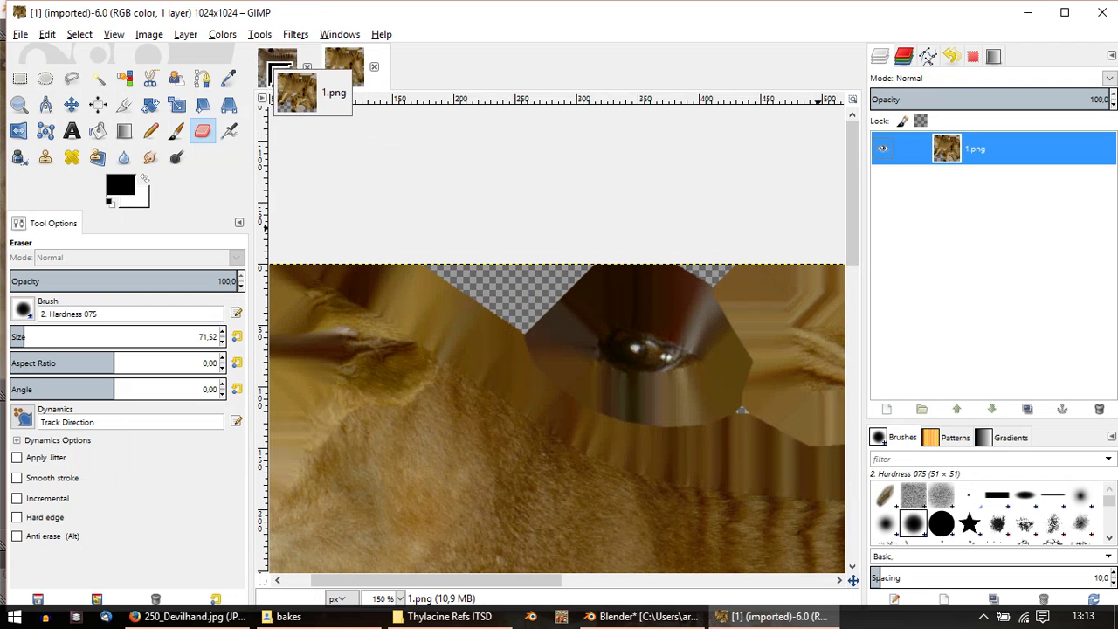
pyautogui.moveTo(270, 64); pyautogui.dragTo(457, 135)
pyautogui.hotkey('ctrl', 'c')
pyautogui.click(289, 78)
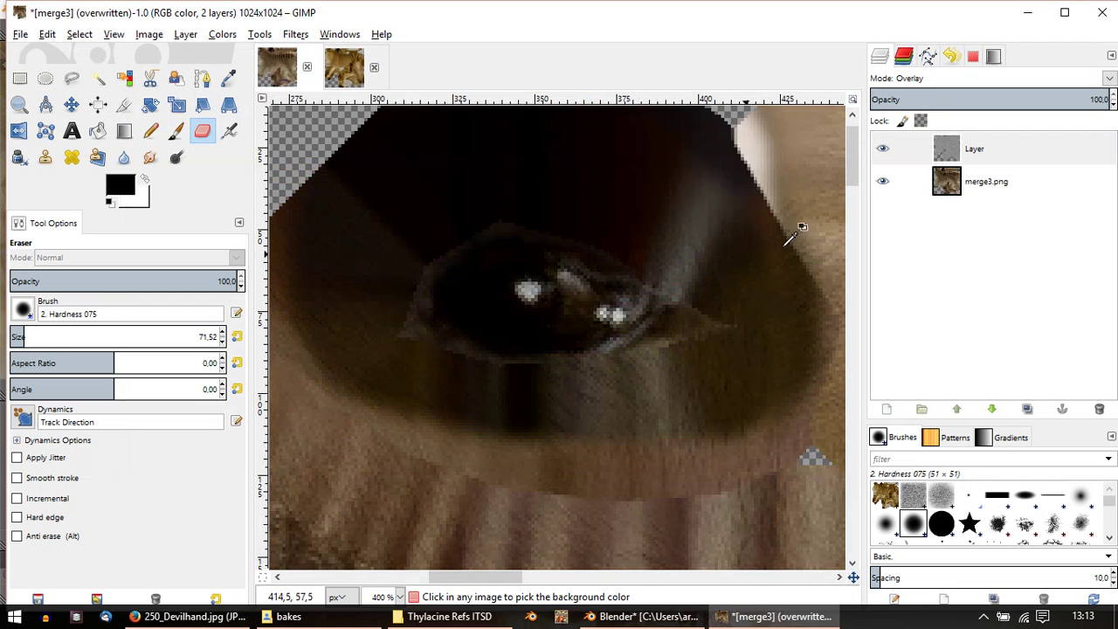
# Step: Paste the copied texture into merge3 as a new layer above the hair layer
pyautogui.keyDown('ctrl'); pyautogui.scroll(-5, 786, 236); pyautogui.keyUp('ctrl')
pyautogui.hotkey('ctrl', 'v')
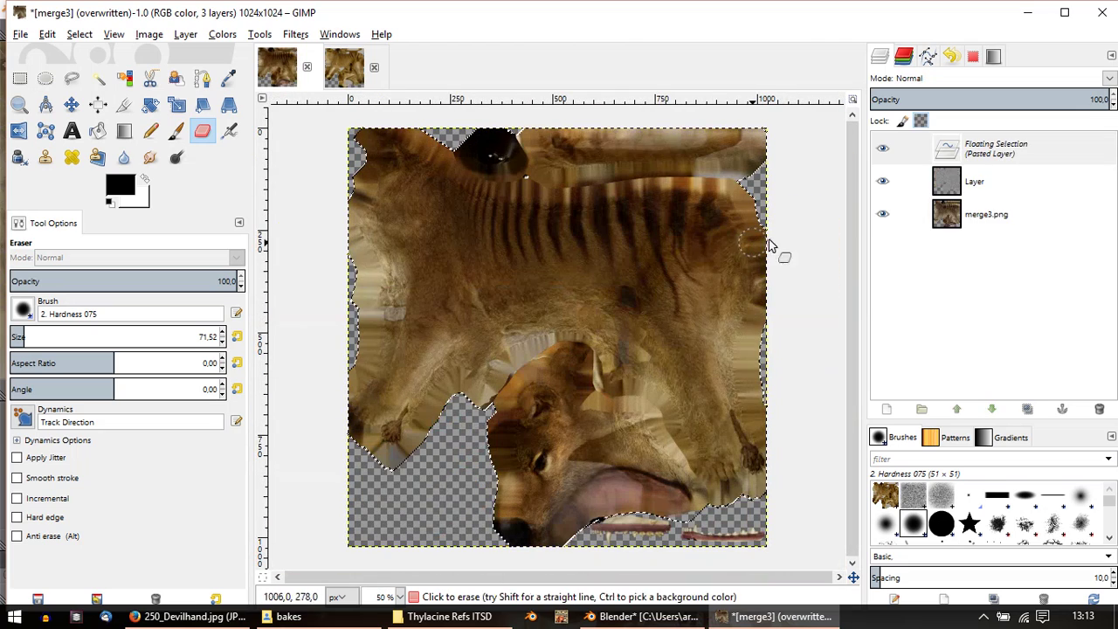
pyautogui.rightClick(1007, 154)
pyautogui.click(887, 182)
pyautogui.moveTo(498, 183); pyautogui.dragTo(553, 322, button='middle')
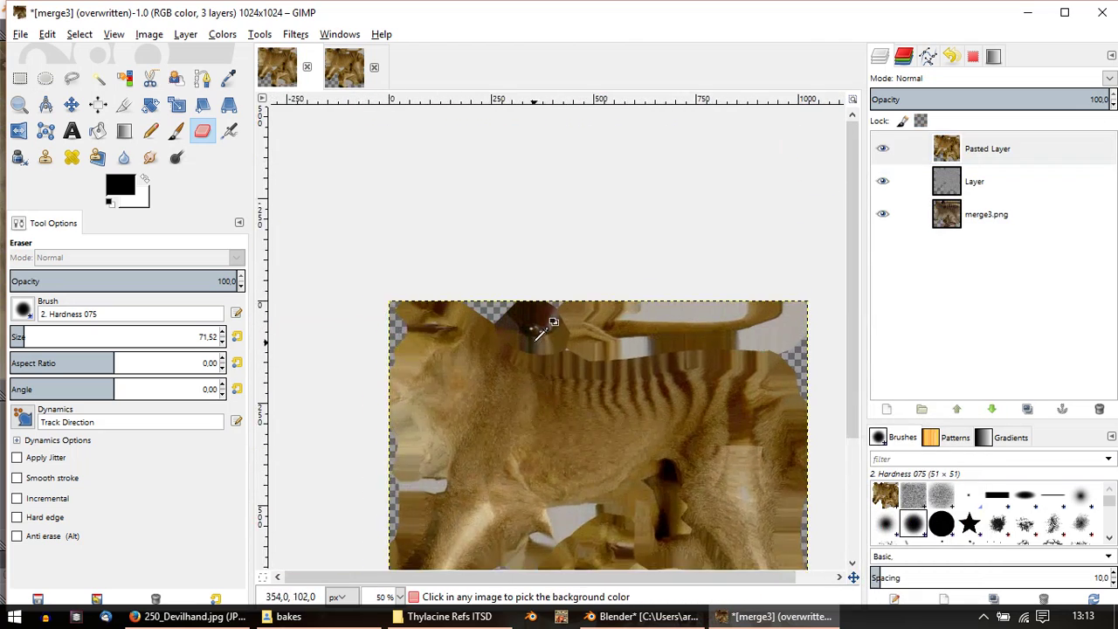
pyautogui.keyDown('ctrl'); pyautogui.scroll(3, 541, 331); pyautogui.keyUp('ctrl')
pyautogui.click(987, 149)
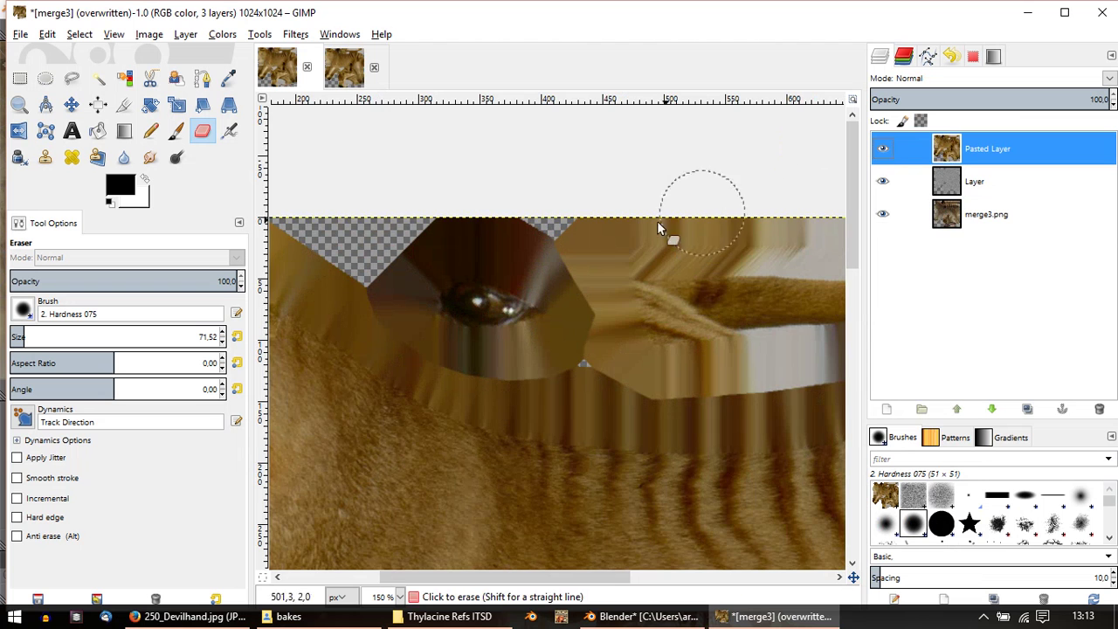
# Step: Try to move the pasted layer beneath the hair texture layer
pyautogui.keyDown('ctrl'); pyautogui.scroll(-3, 657, 221); pyautogui.keyUp('ctrl')
pyautogui.moveTo(969, 149); pyautogui.dragTo(953, 191)
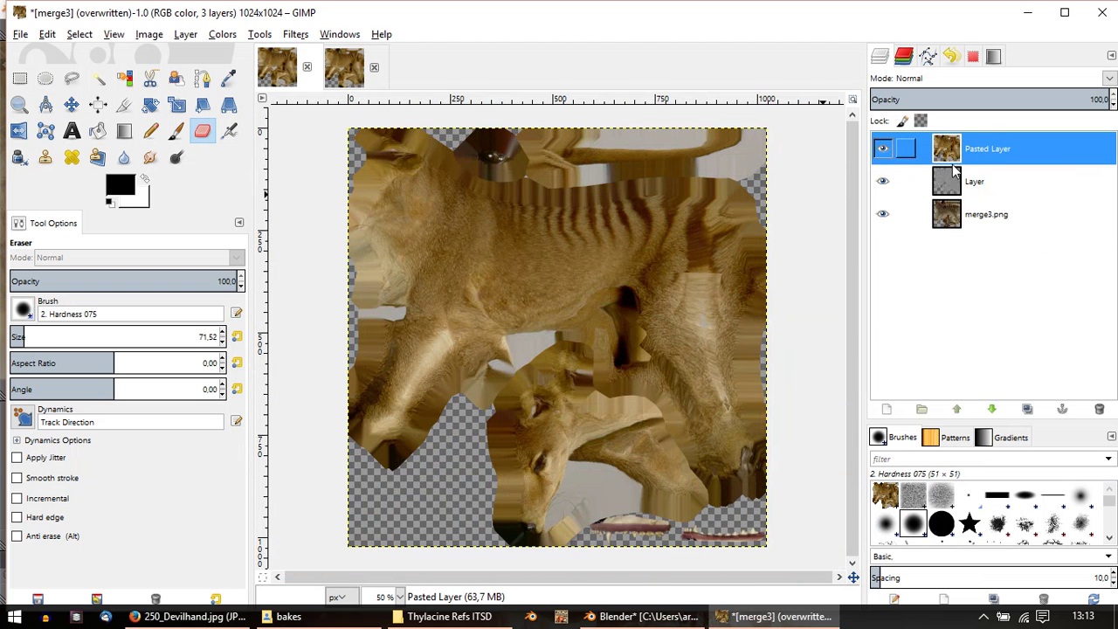
pyautogui.rightClick(952, 169)
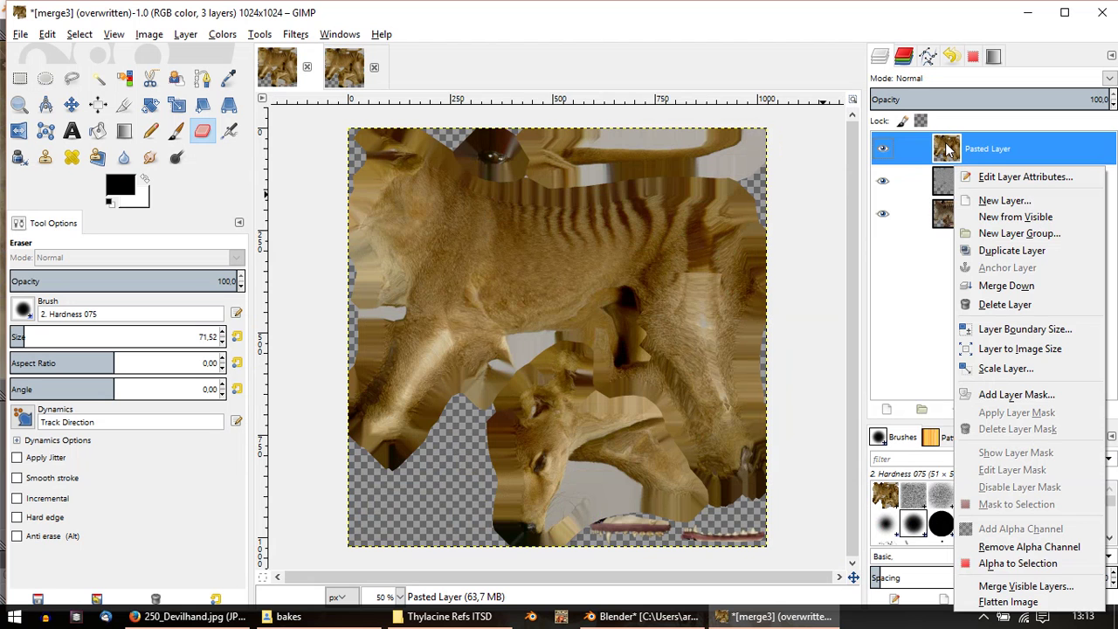
pyautogui.click(947, 150)
pyautogui.doubleClick(948, 151)
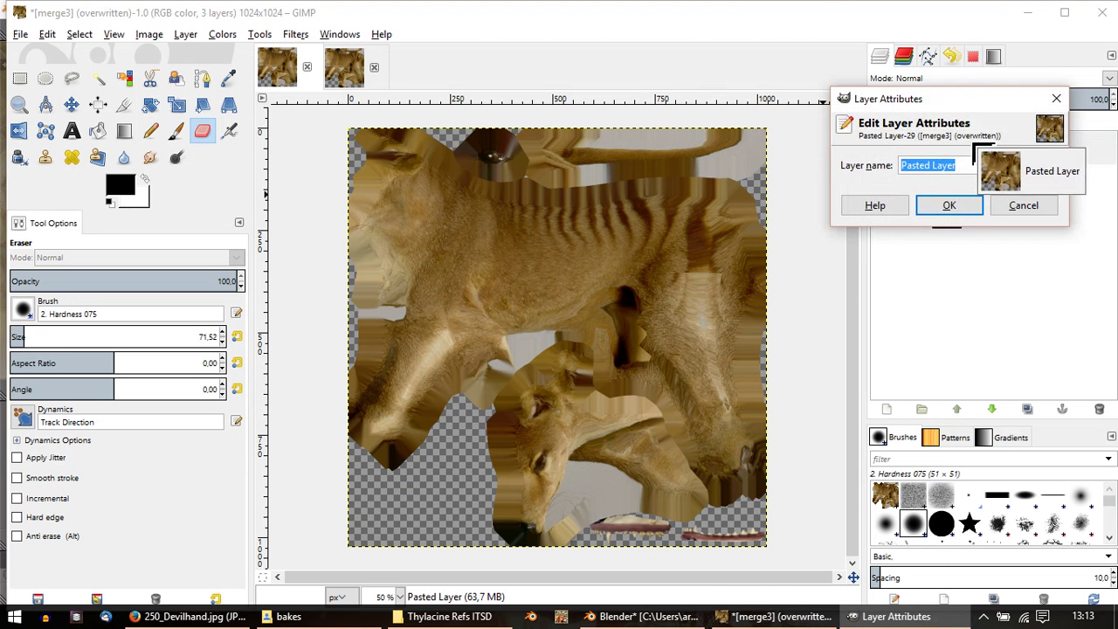
pyautogui.click(1056, 99)
# Step: Undo adding the pasted texture to the merge3 image
pyautogui.hotkey('ctrl', 'v')
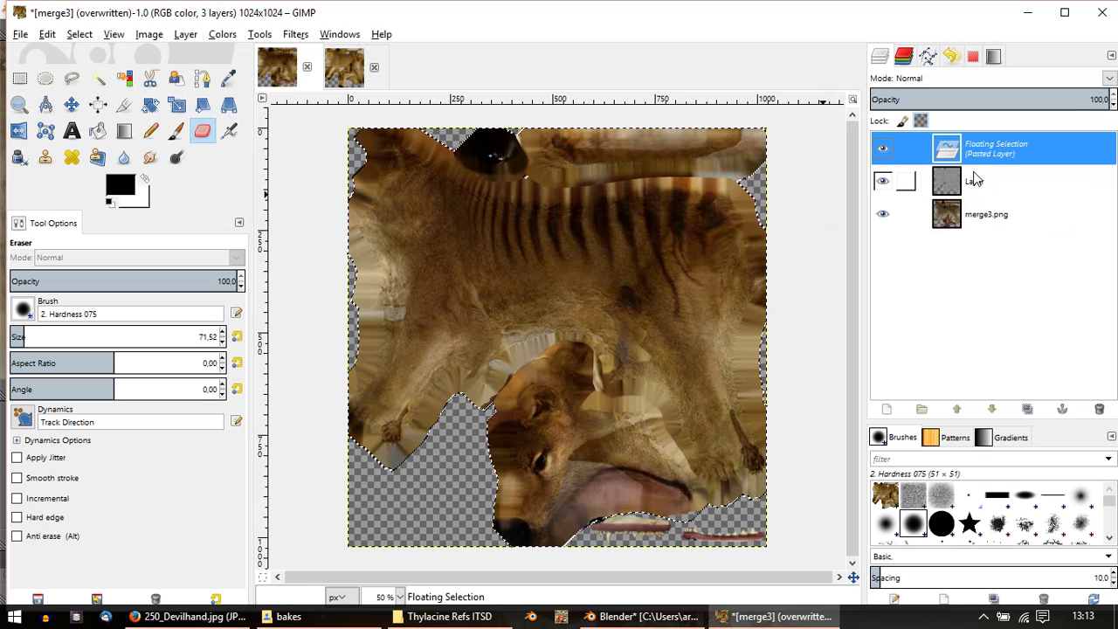
pyautogui.moveTo(954, 192); pyautogui.dragTo(943, 147)
pyautogui.hotkey('ctrl', 'z')
# Step: Paste the copied 1.png texture with the merge3.png layer active and turn the floating selection into a new layer
pyautogui.click(954, 179)
pyautogui.rightClick(956, 182)
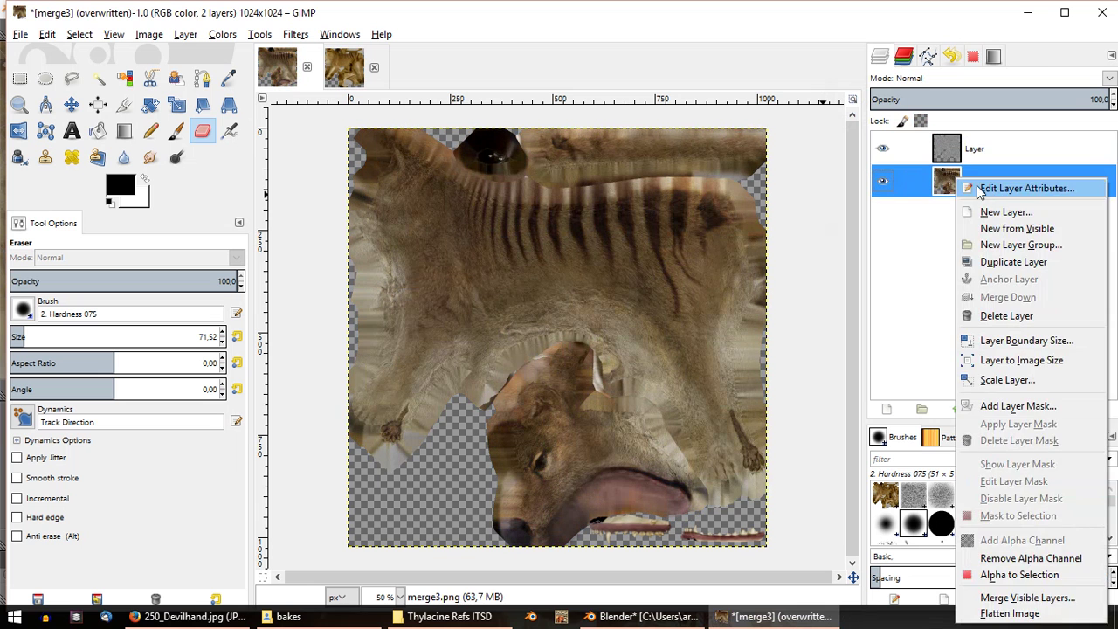
pyautogui.press('Escape')
pyautogui.hotkey('ctrl', 'v')
pyautogui.rightClick(958, 166)
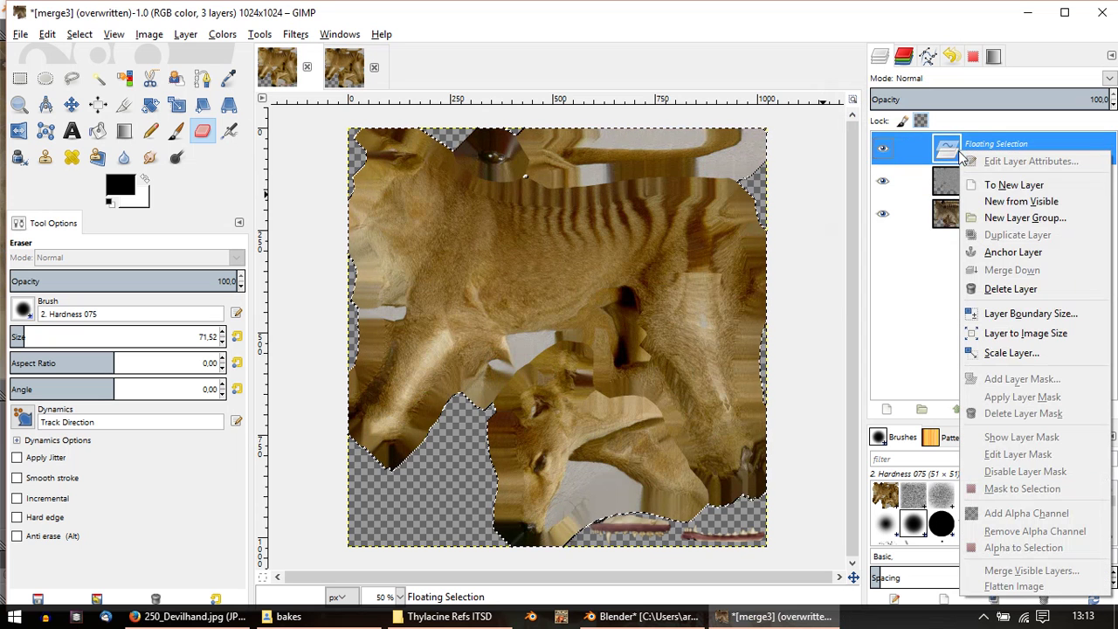
pyautogui.click(1022, 186)
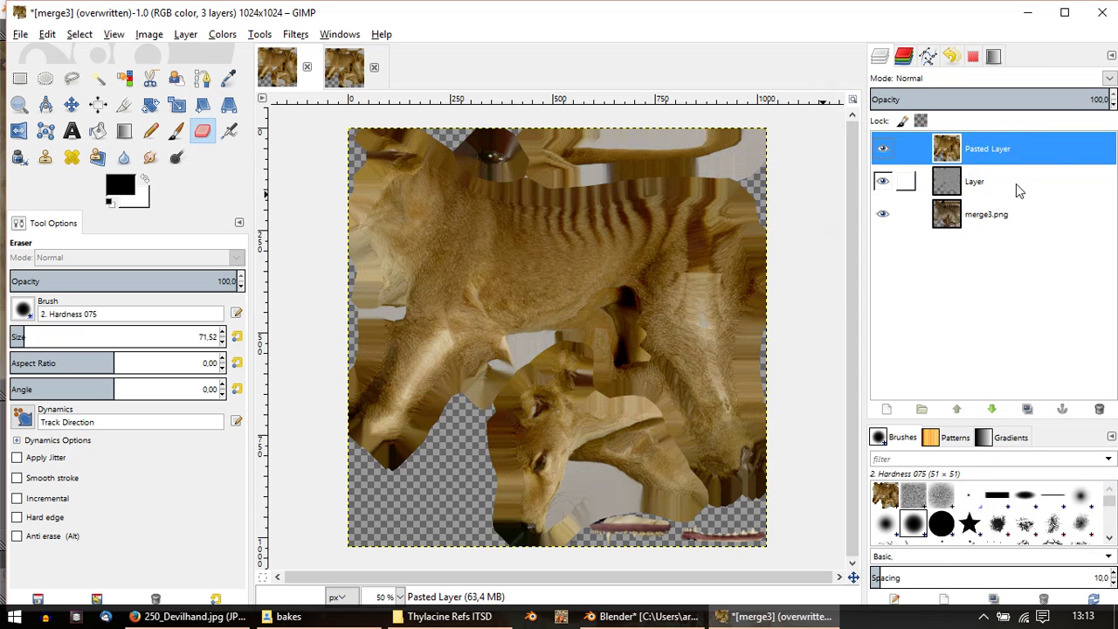
pyautogui.moveTo(952, 153); pyautogui.dragTo(952, 199)
pyautogui.click(928, 188)
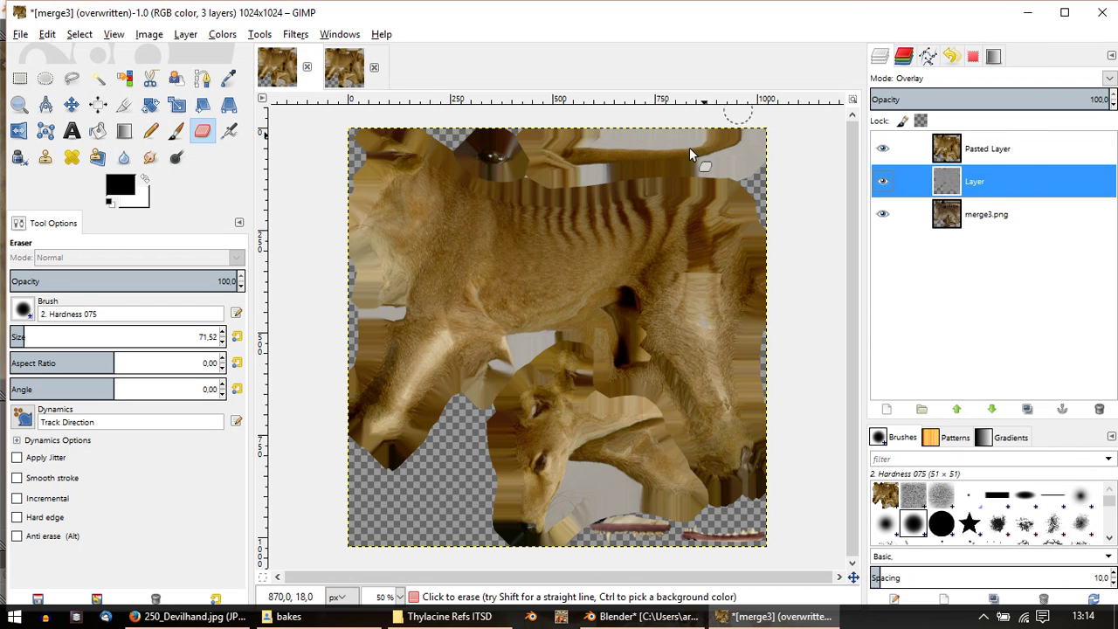
# Step: Outline the eye on the pasted layer with Free Select, feathered by 3.4, and delete everything outside it
pyautogui.keyDown('ctrl'); pyautogui.scroll(3, 680, 171); pyautogui.keyUp('ctrl')
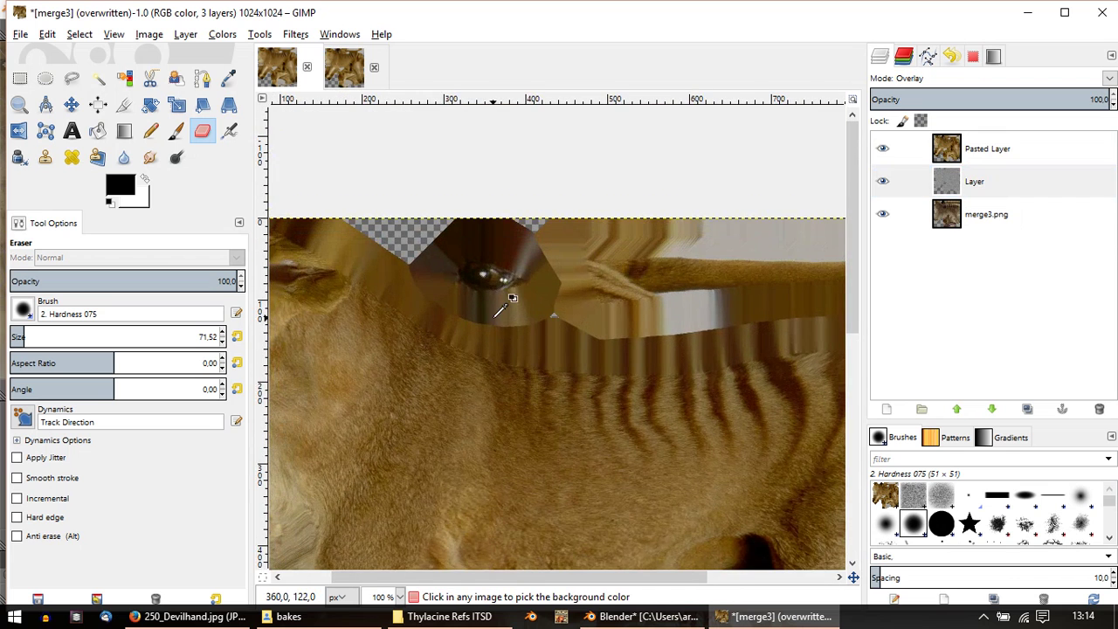
pyautogui.keyDown('ctrl'); pyautogui.scroll(2, 495, 270); pyautogui.keyUp('ctrl')
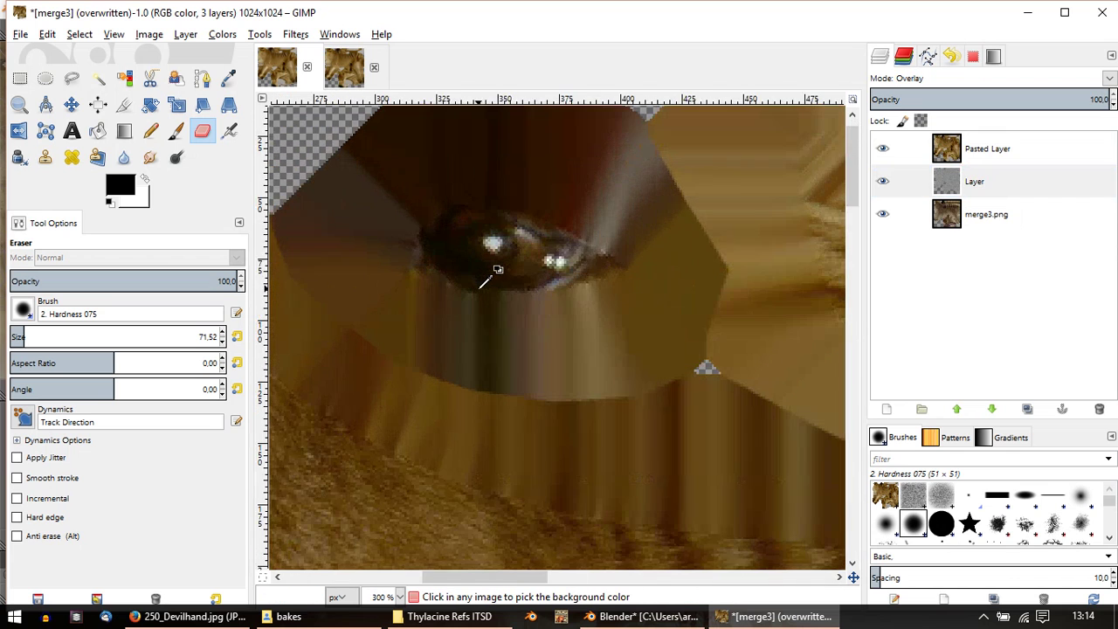
pyautogui.click(945, 152)
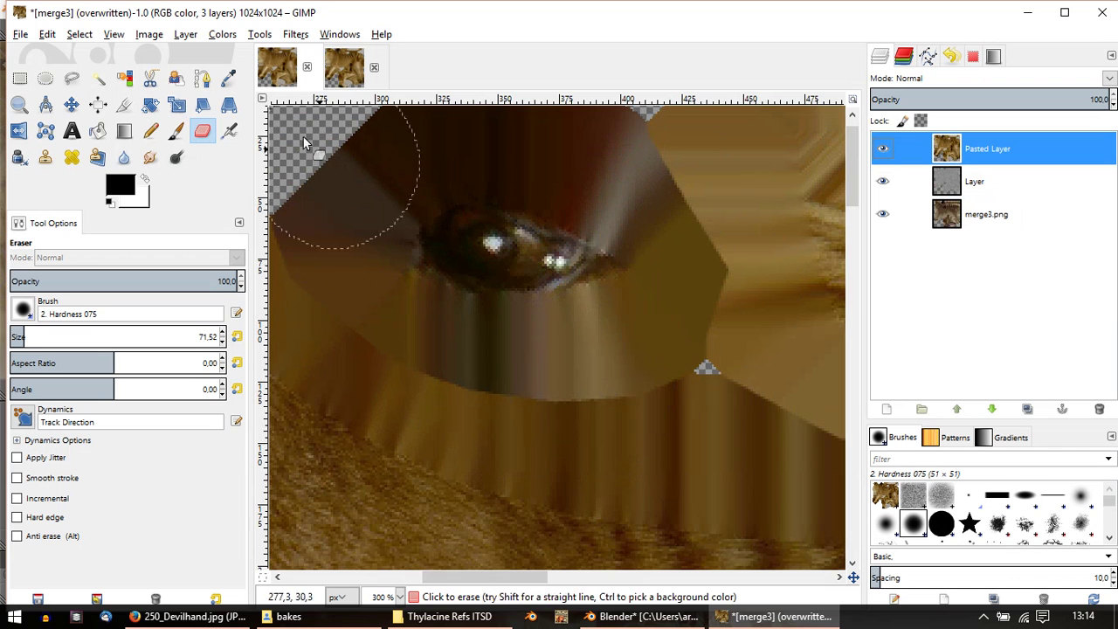
pyautogui.click(72, 78)
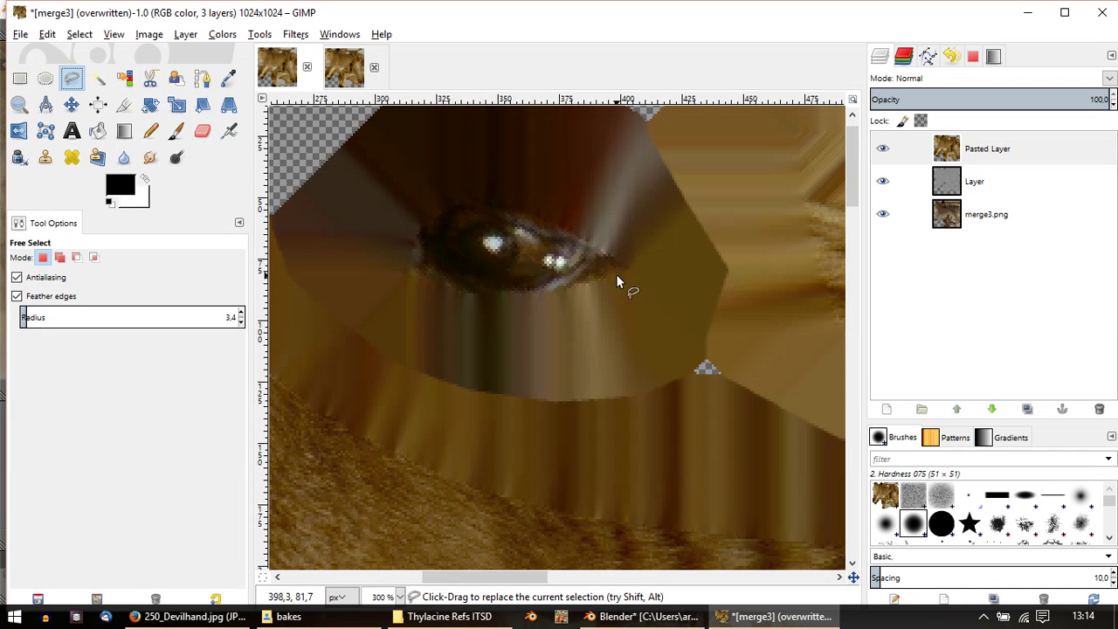
pyautogui.press('ctrl')
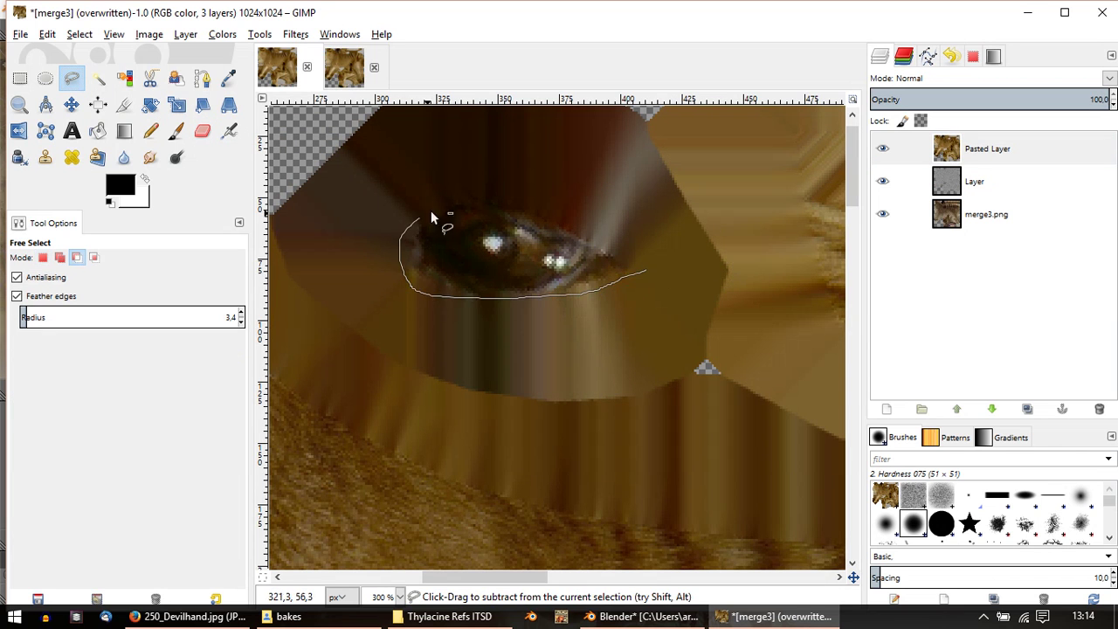
pyautogui.keyDown('ctrl'); pyautogui.moveTo(610, 251); pyautogui.dragTo(622, 257); pyautogui.keyUp('ctrl')
pyautogui.click(644, 270)
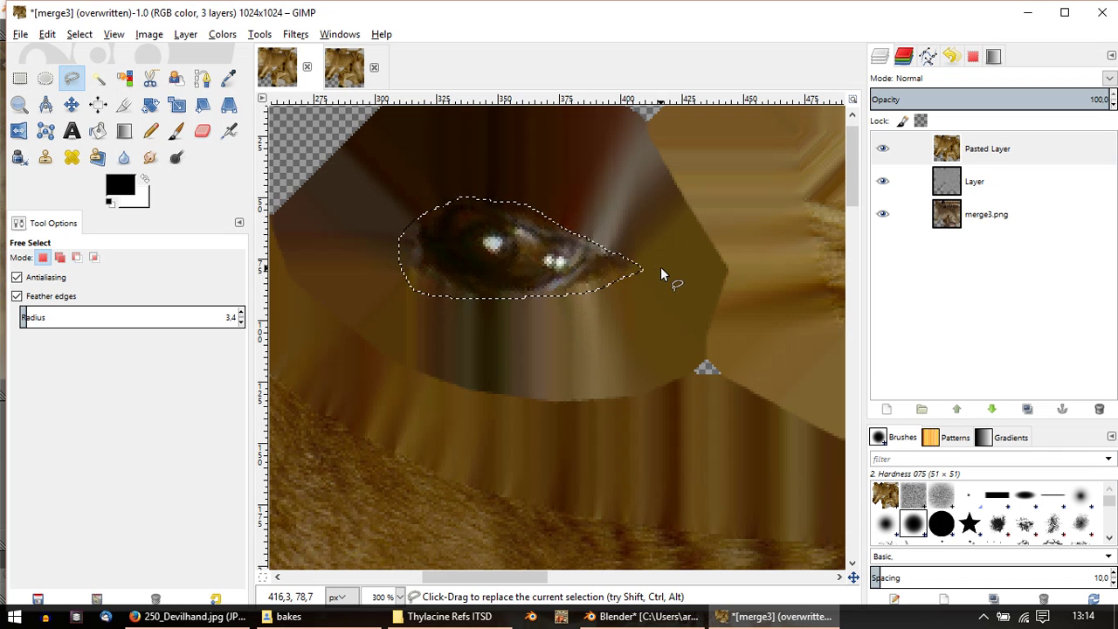
pyautogui.press('Delete')
pyautogui.hotkey('ctrl', 'shift', 'a')
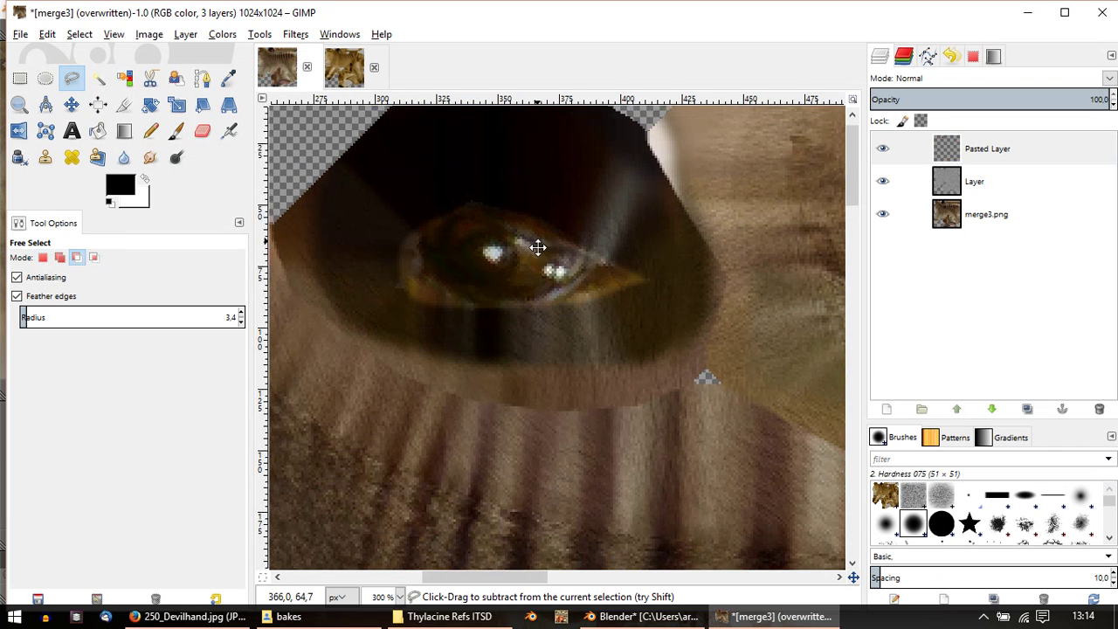
# Step: Erase the surplus skin edges around the pasted eye with the 2. Hardness 075 brush at size 71.52
pyautogui.moveTo(536, 244); pyautogui.dragTo(543, 337, button='middle')
pyautogui.hotkey('shift', 'e')
pyautogui.moveTo(561, 350)
pyautogui.mouseDown()
pyautogui.moveTo(673, 379)
pyautogui.moveTo(639, 442)
pyautogui.moveTo(519, 465)
pyautogui.moveTo(452, 457)
pyautogui.moveTo(400, 411)
pyautogui.moveTo(362, 327)
pyautogui.moveTo(398, 272)
pyautogui.moveTo(476, 242)
pyautogui.moveTo(591, 259)
pyautogui.mouseUp()
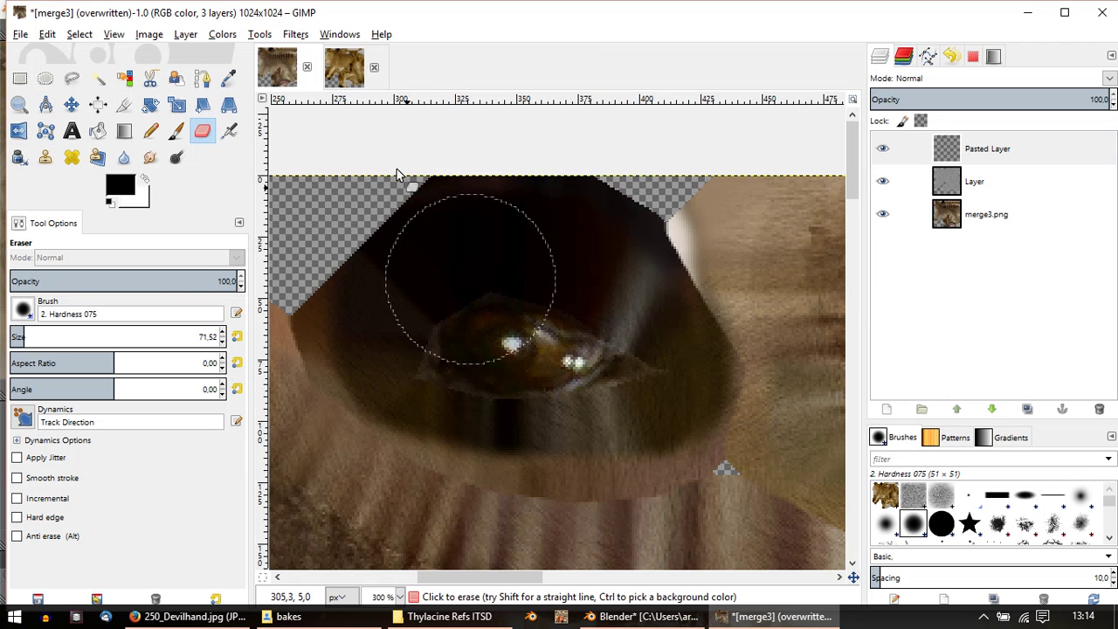
# Step: Lower the pasted eye layer's brightness to -10 with Brightness-Contrast
pyautogui.click(222, 34)
pyautogui.click(275, 114)
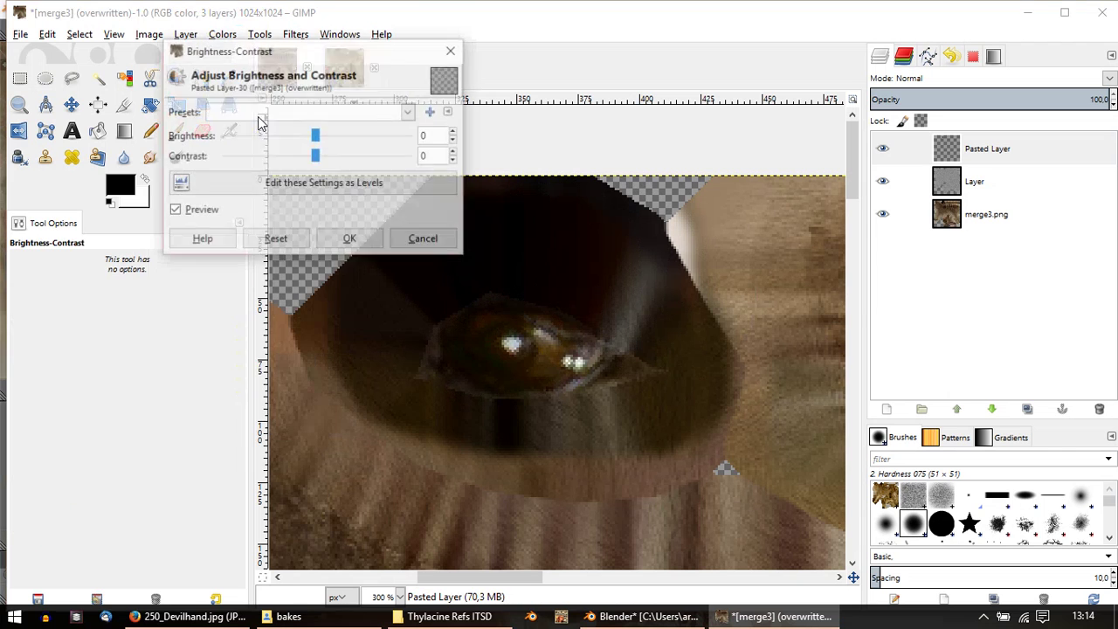
pyautogui.moveTo(290, 141); pyautogui.dragTo(282, 142)
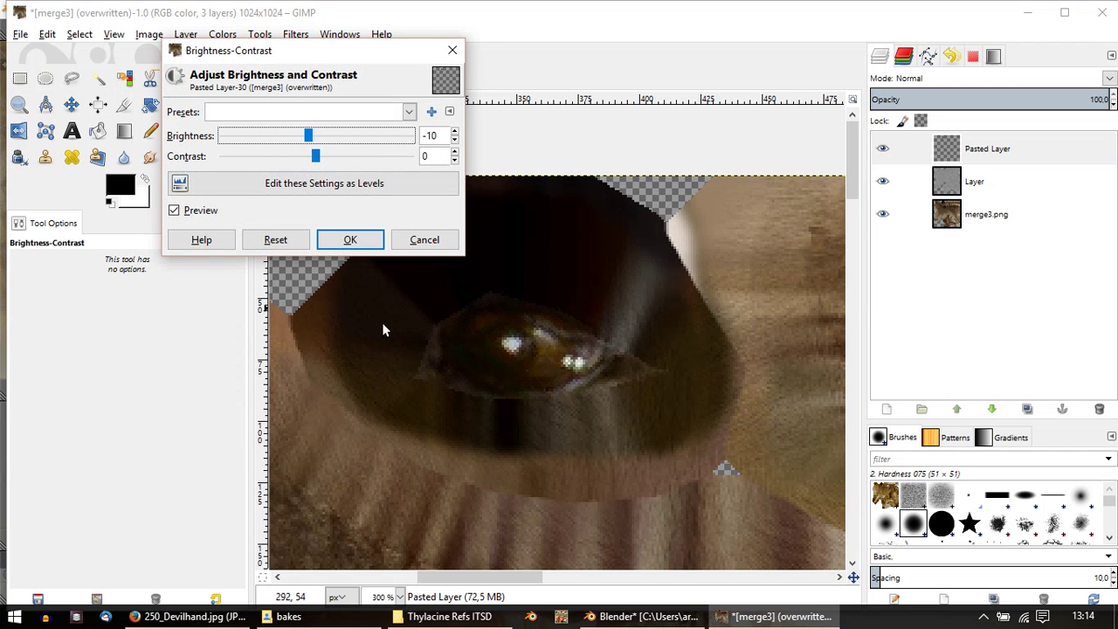
pyautogui.click(349, 240)
# Step: Lower the pasted eye layer's saturation to -10 with Hue-Saturation
pyautogui.click(222, 34)
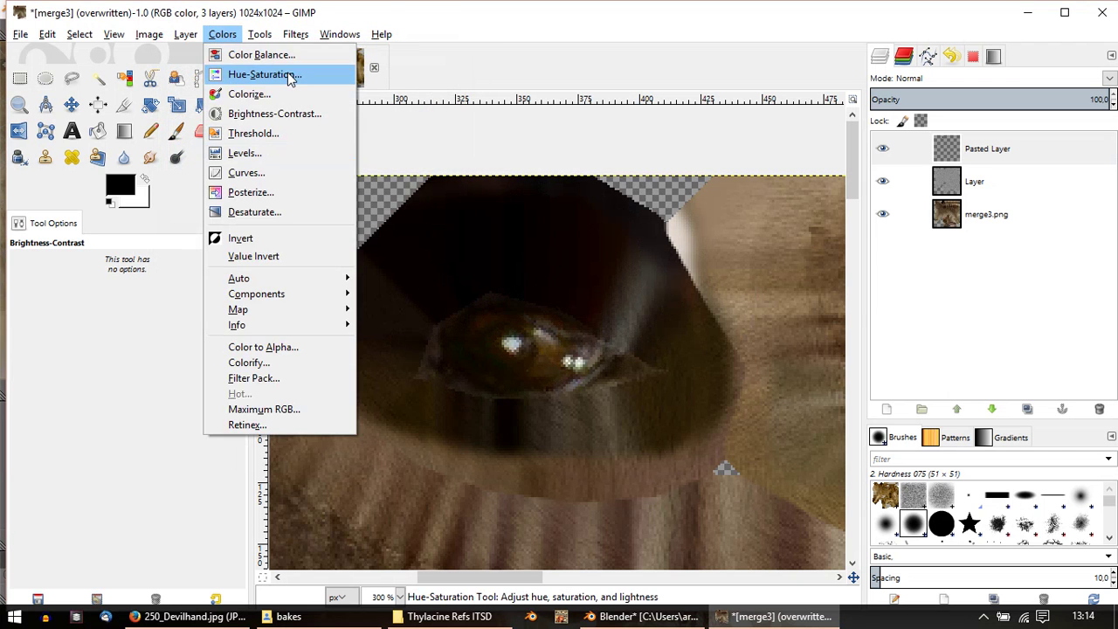
pyautogui.click(289, 75)
pyautogui.click(821, 434)
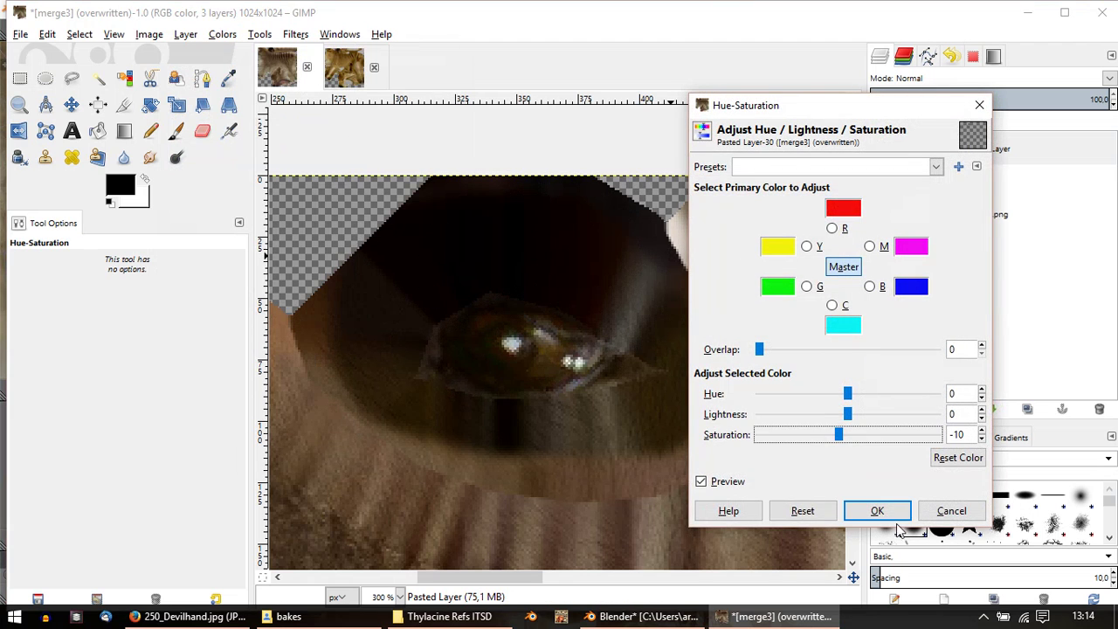
pyautogui.click(874, 513)
# Step: Blur the Overlay hair layer over the dark area around the eye with the Blur / Sharpen tool
pyautogui.press('1')
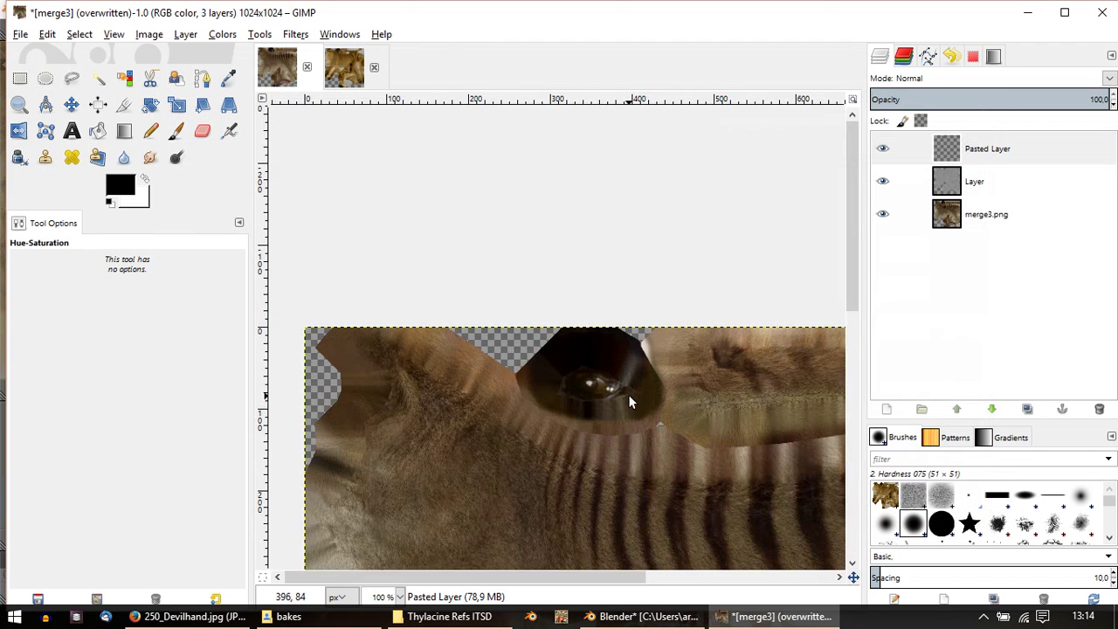
pyautogui.moveTo(611, 398); pyautogui.dragTo(617, 360, button='middle')
pyautogui.press('2')
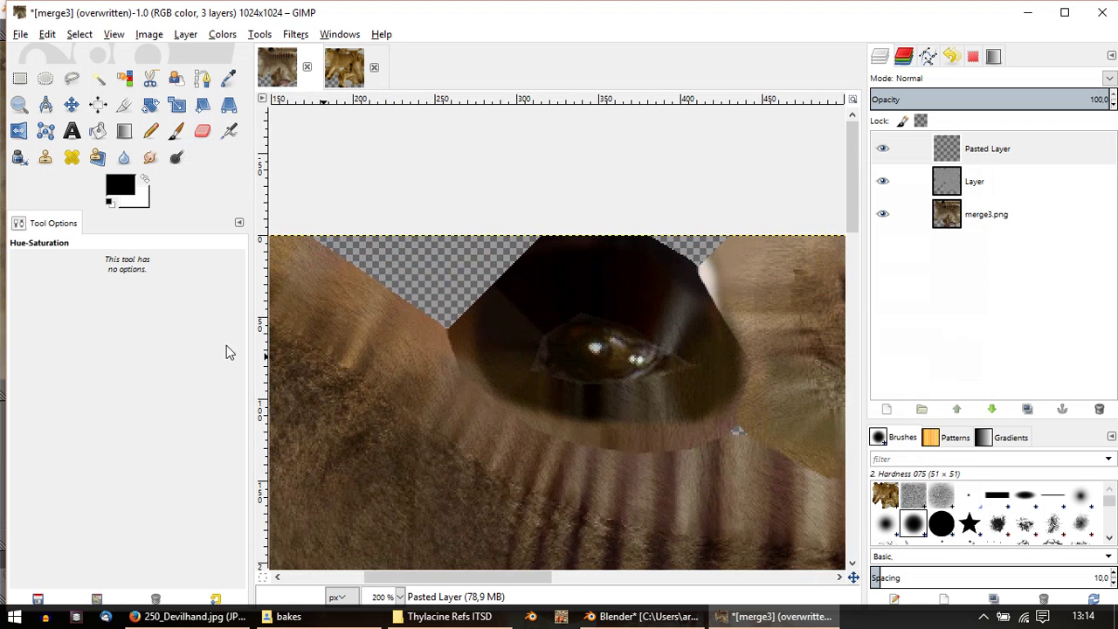
pyautogui.click(123, 157)
pyautogui.click(1004, 181)
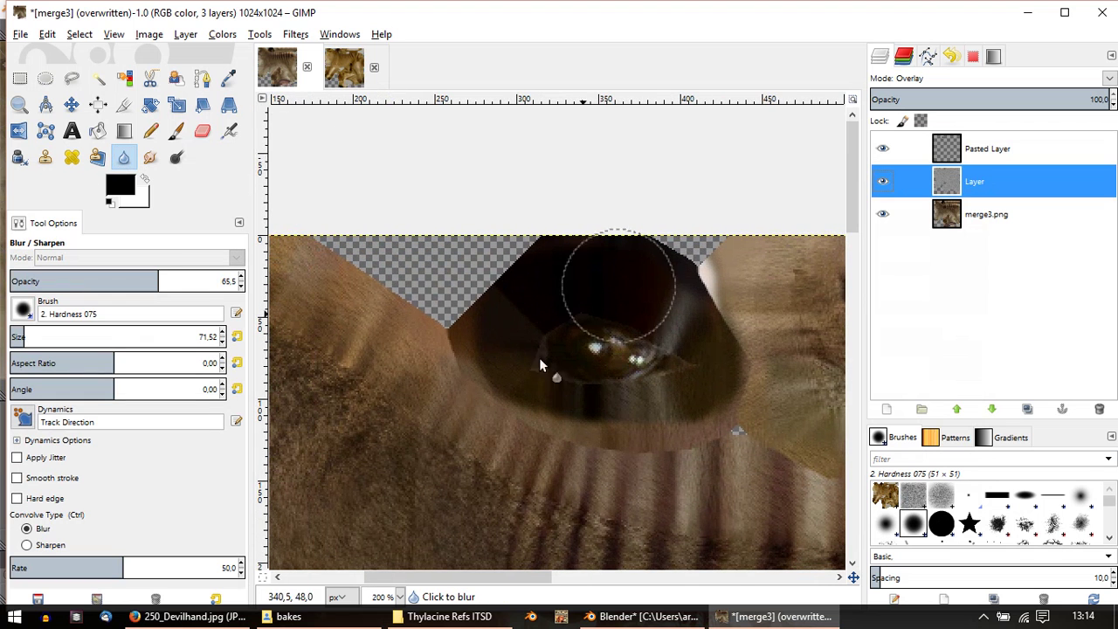
pyautogui.keyDown('ctrl'); pyautogui.scroll(1, 524, 375); pyautogui.keyUp('ctrl')
pyautogui.moveTo(757, 341)
pyautogui.mouseDown()
pyautogui.moveTo(586, 351)
pyautogui.moveTo(722, 323)
pyautogui.moveTo(610, 260)
pyautogui.mouseUp()
# Step: Export the image to the bakes folder as merge4.png with the default PNG options
pyautogui.keyDown('ctrl'); pyautogui.scroll(-3, 620, 297); pyautogui.keyUp('ctrl')
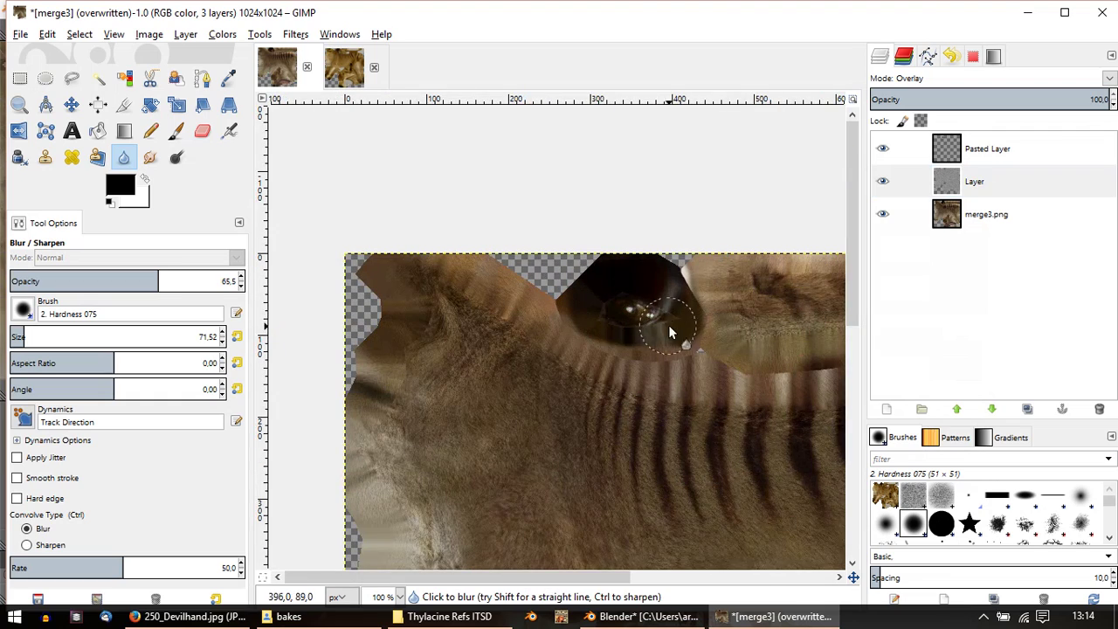
pyautogui.keyDown('ctrl'); pyautogui.scroll(-3, 675, 338); pyautogui.keyUp('ctrl')
pyautogui.moveTo(495, 477); pyautogui.dragTo(457, 327, button='middle')
pyautogui.keyDown('ctrl'); pyautogui.scroll(3, 508, 322); pyautogui.keyUp('ctrl')
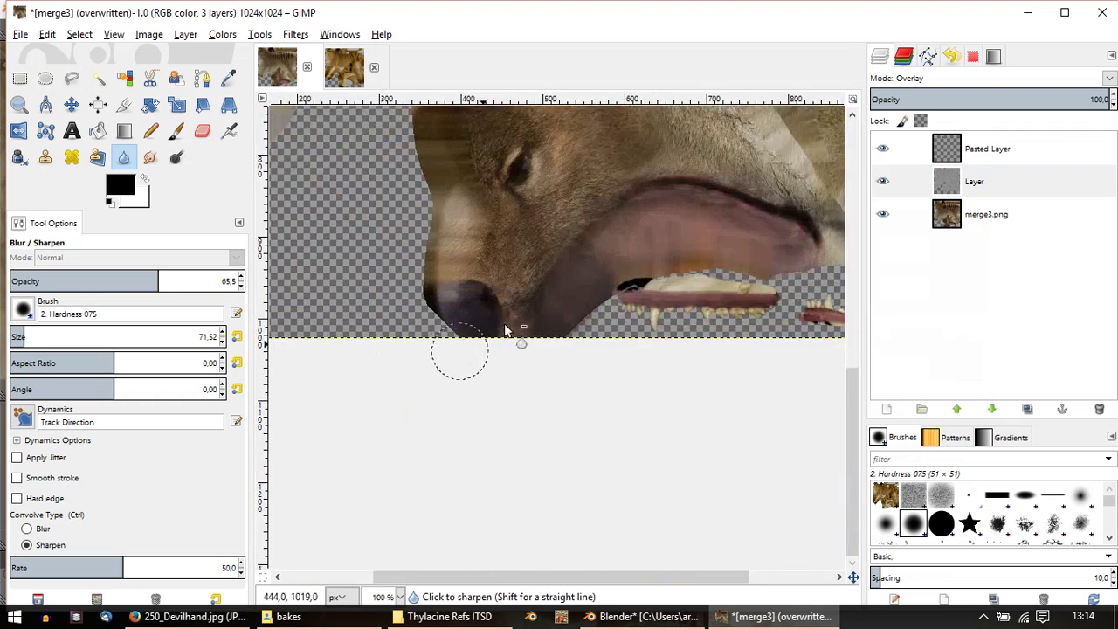
pyautogui.keyDown('ctrl'); pyautogui.scroll(1, 504, 331); pyautogui.keyUp('ctrl')
pyautogui.keyDown('ctrl'); pyautogui.scroll(-3, 576, 279); pyautogui.keyUp('ctrl')
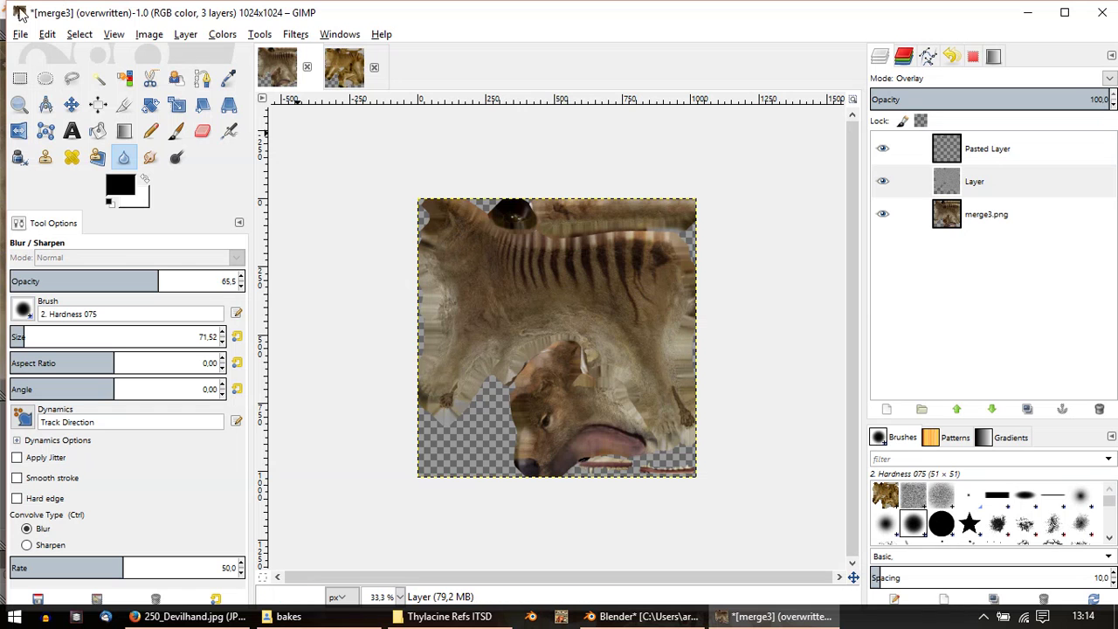
pyautogui.click(20, 34)
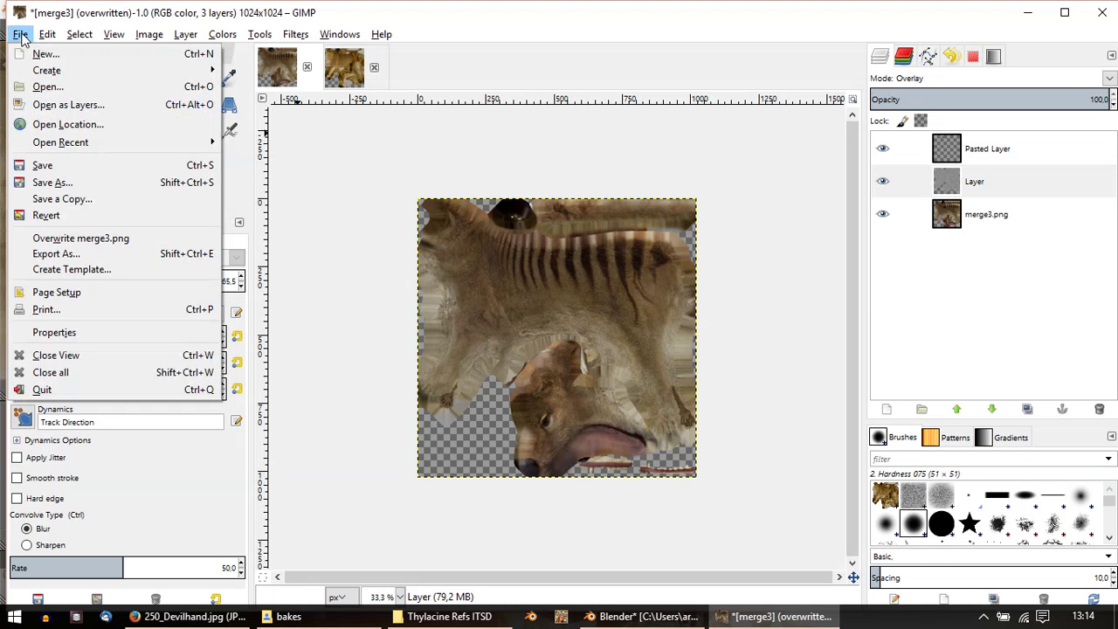
pyautogui.click(98, 253)
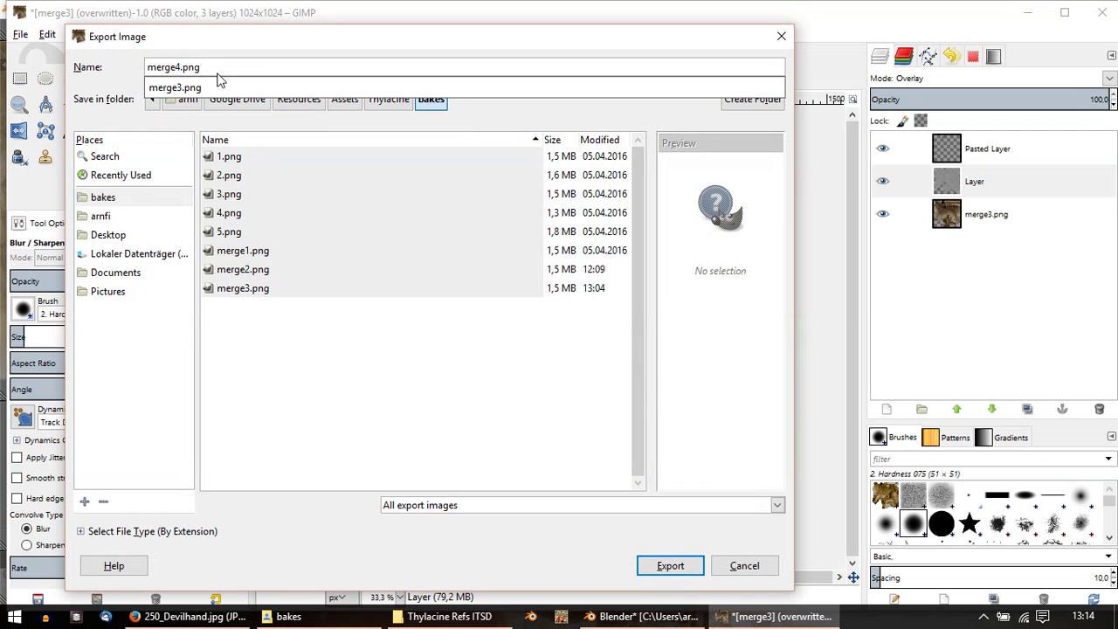
pyautogui.press('Return')
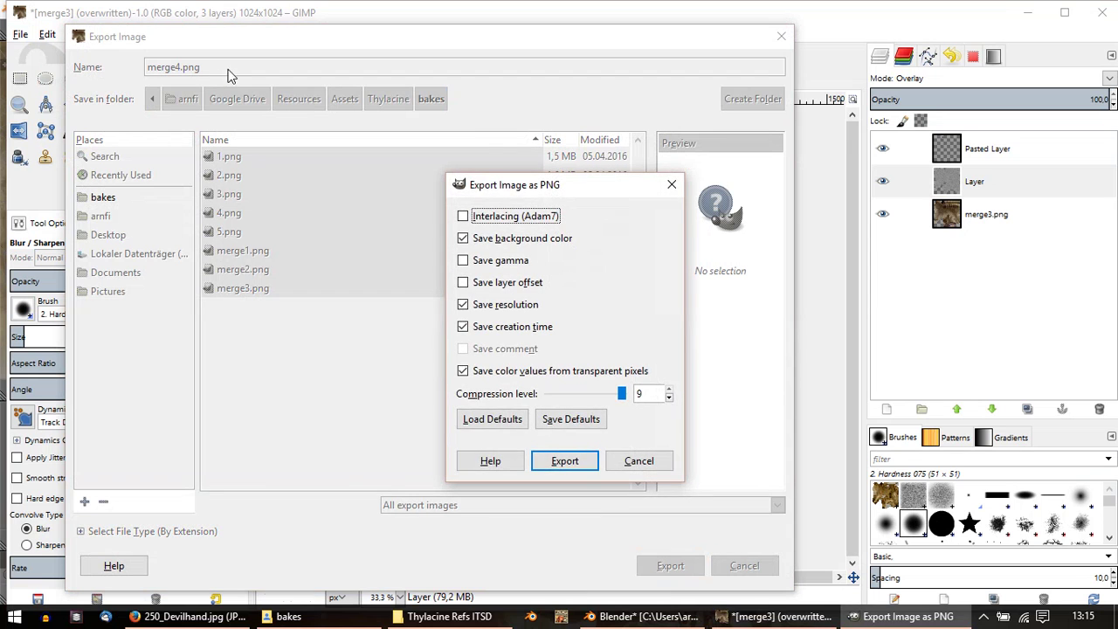
pyautogui.click(566, 459)
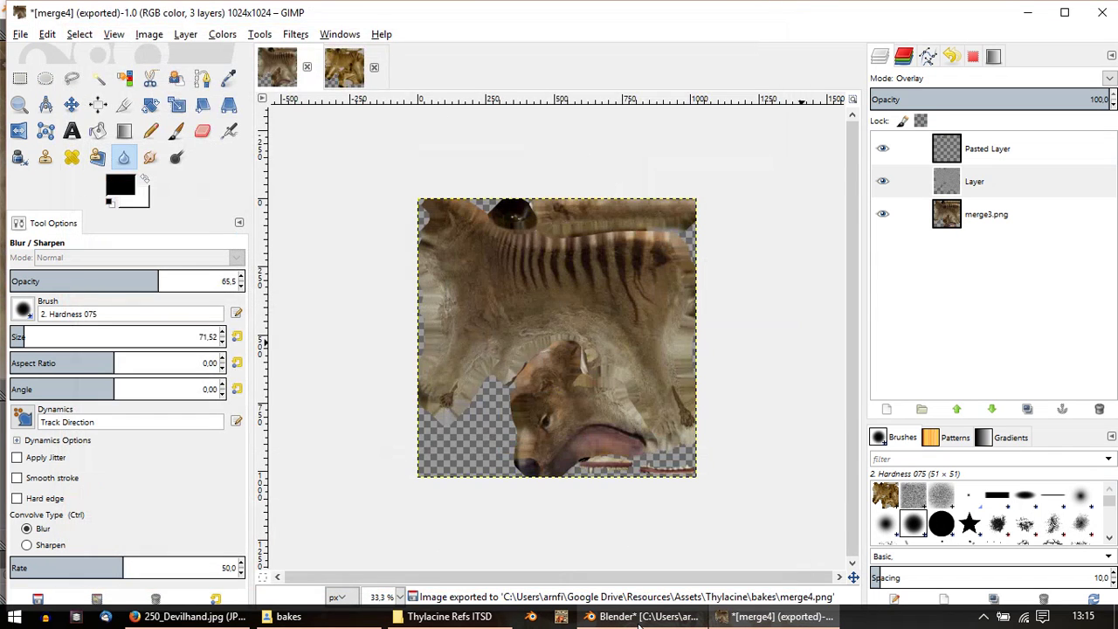
# Step: Switch to Blender, take the thylacine out of Texture Paint into Edit Mode and select the whole mesh
pyautogui.click(638, 616)
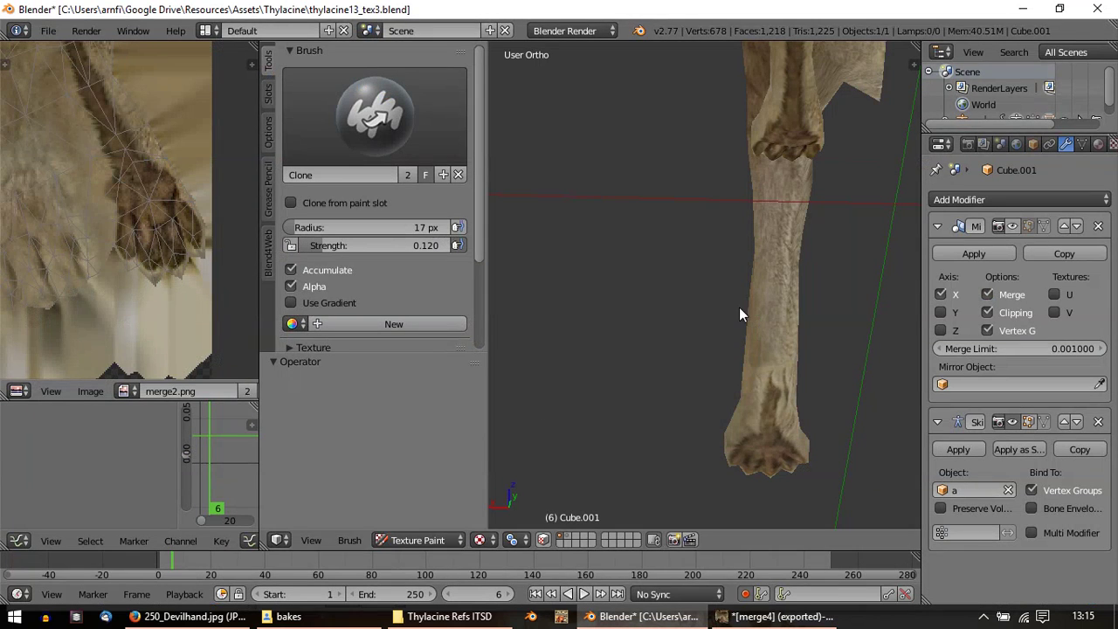
pyautogui.moveTo(739, 307); pyautogui.dragTo(554, 248, button='middle')
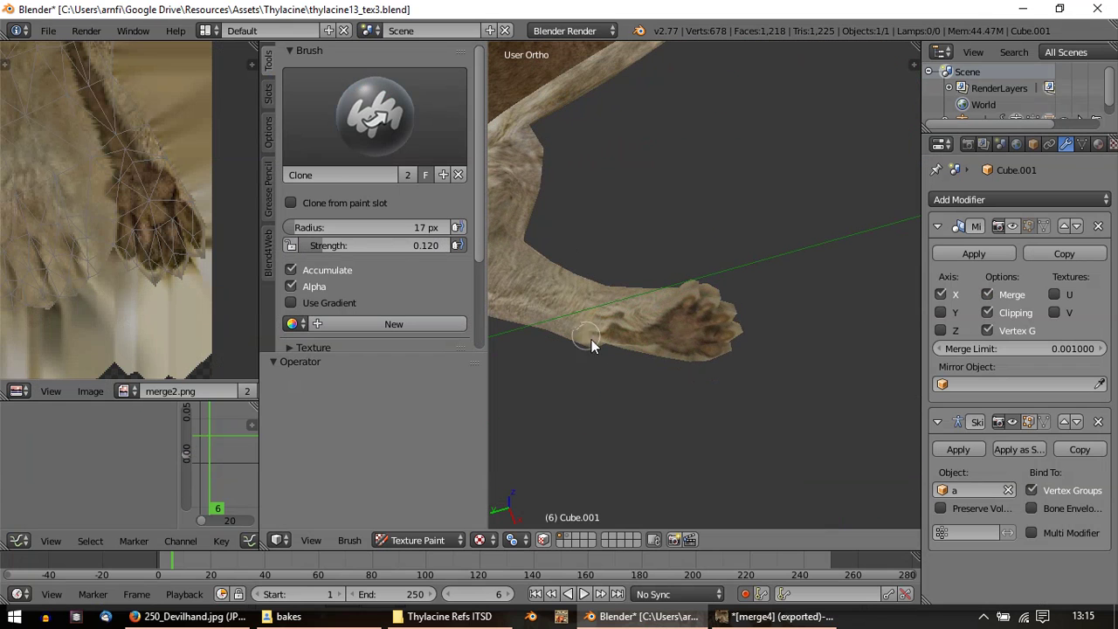
pyautogui.click(431, 541)
pyautogui.click(424, 523)
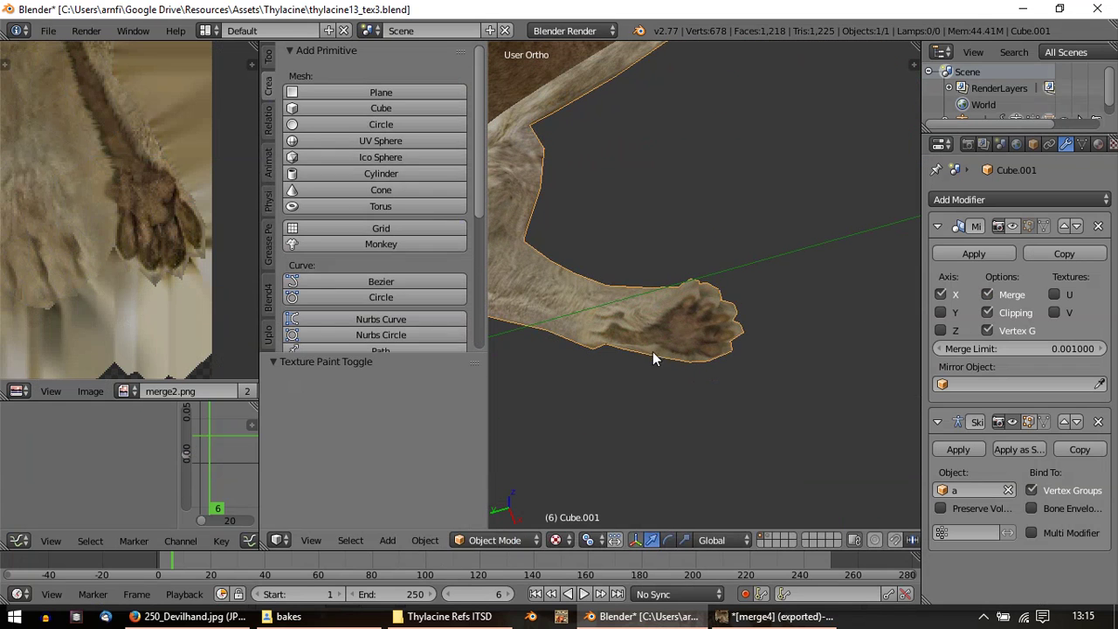
pyautogui.press('g')
pyautogui.rightClick(786, 390)
pyautogui.press('Tab')
pyautogui.press('a')
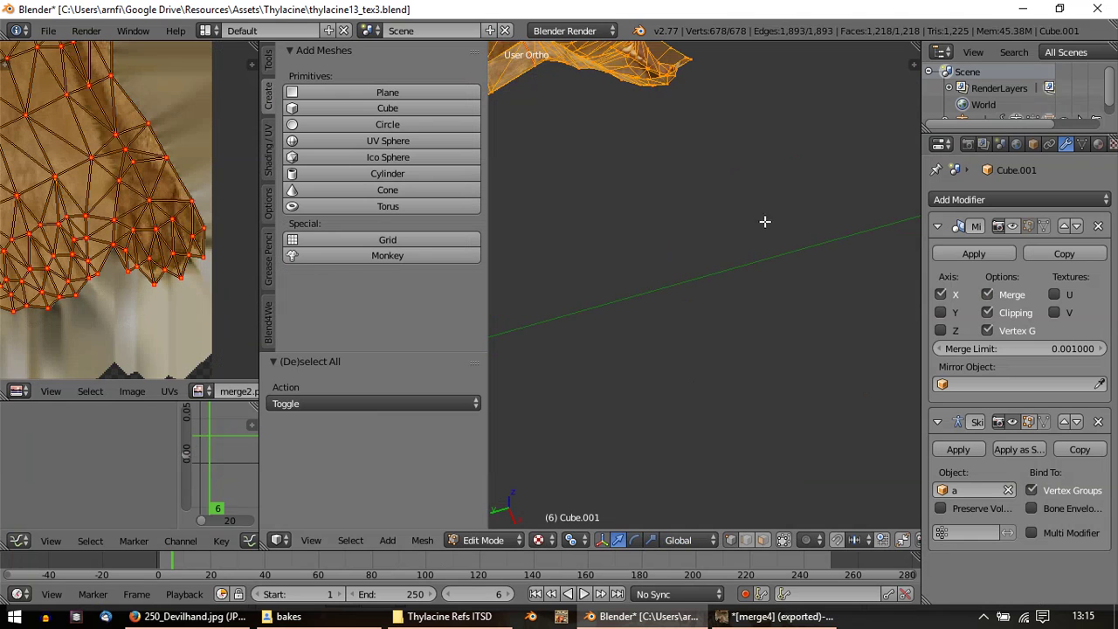
# Step: Open merge4.png from the bakes folder as the image for the selected UVs and return to Object Mode
pyautogui.hscroll(2, 123, 391)
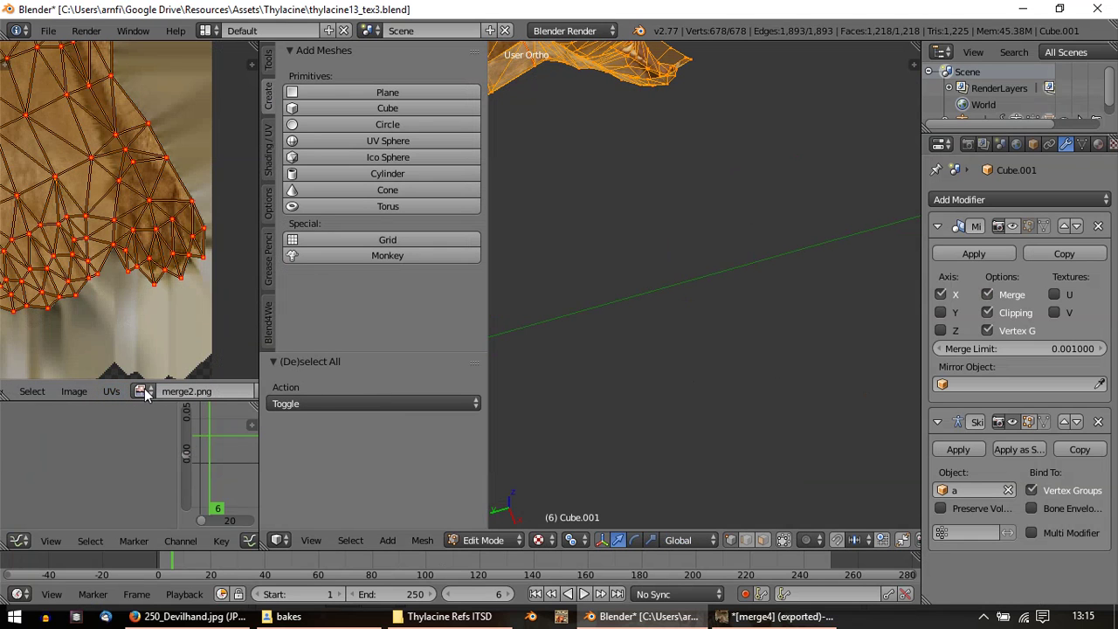
pyautogui.click(144, 391)
pyautogui.click(84, 390)
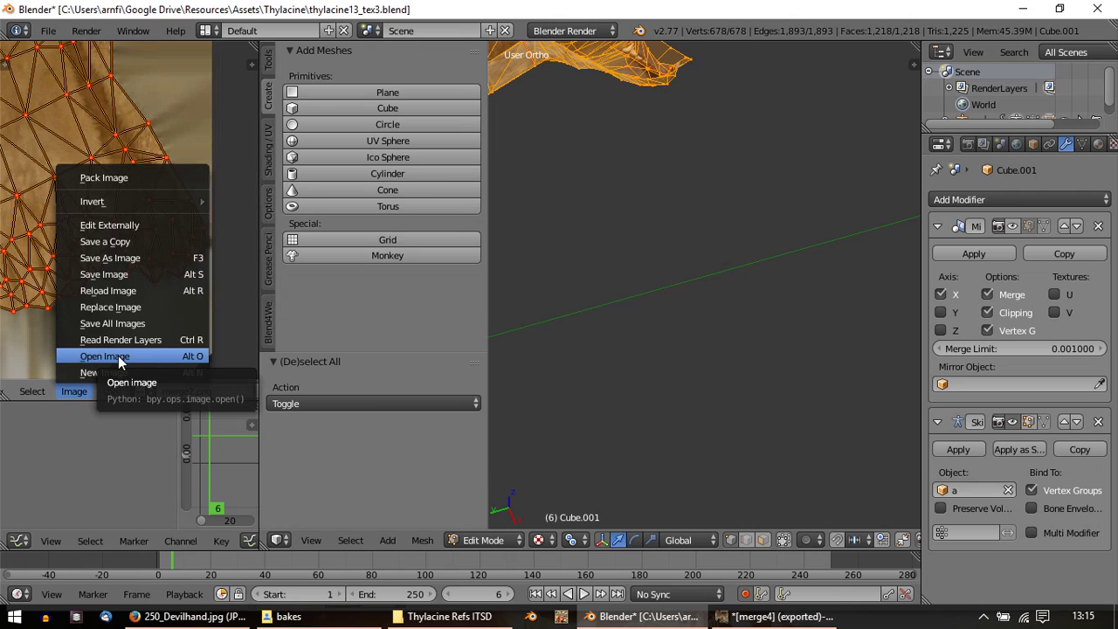
pyautogui.click(118, 355)
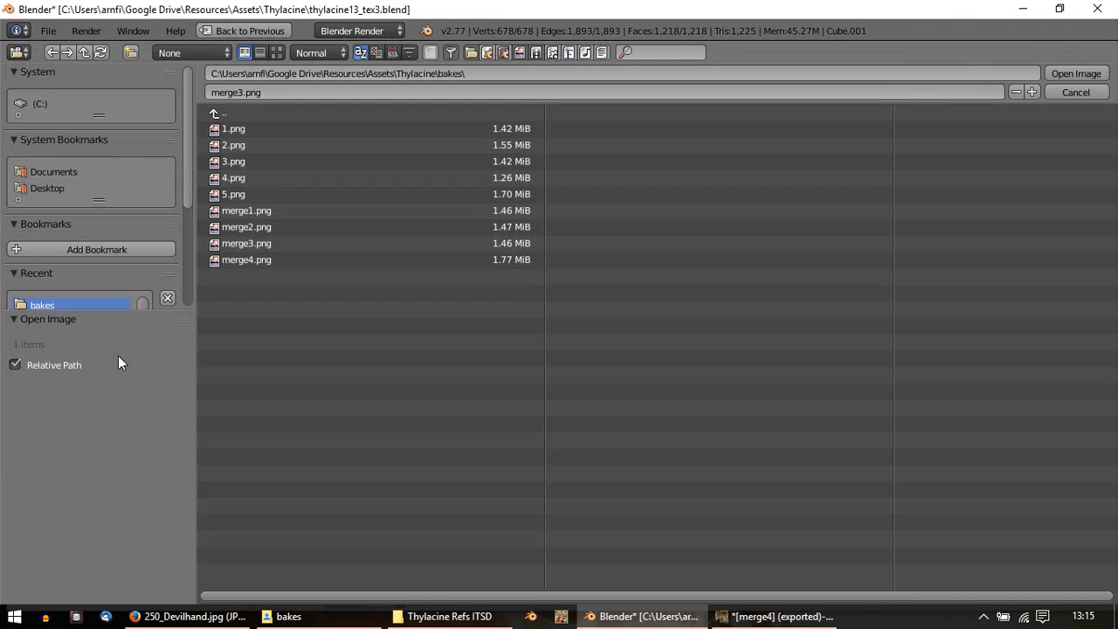
pyautogui.doubleClick(281, 257)
pyautogui.moveTo(687, 163); pyautogui.dragTo(602, 195, button='middle')
pyautogui.press('Tab')
# Step: Hide the 3D view's tool shelf and turn on the Mirror modifier's viewport display to show both halves of the thylacine
pyautogui.scroll(5, 873, 356)
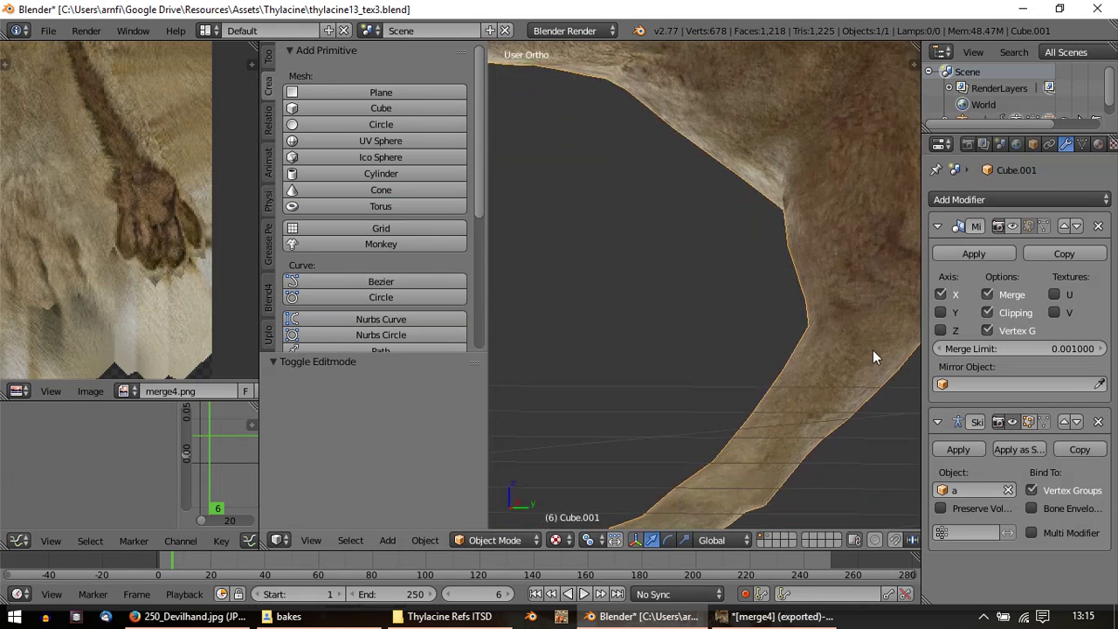
pyautogui.scroll(-4, 853, 338)
pyautogui.scroll(4, 724, 293)
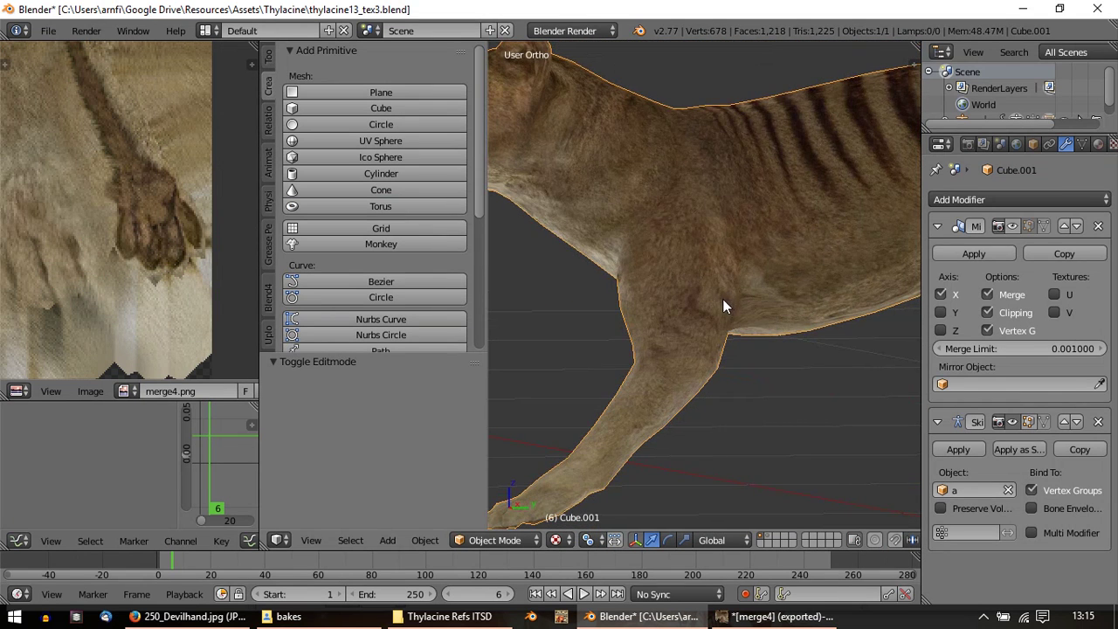
pyautogui.scroll(-2, 690, 279)
pyautogui.press('t')
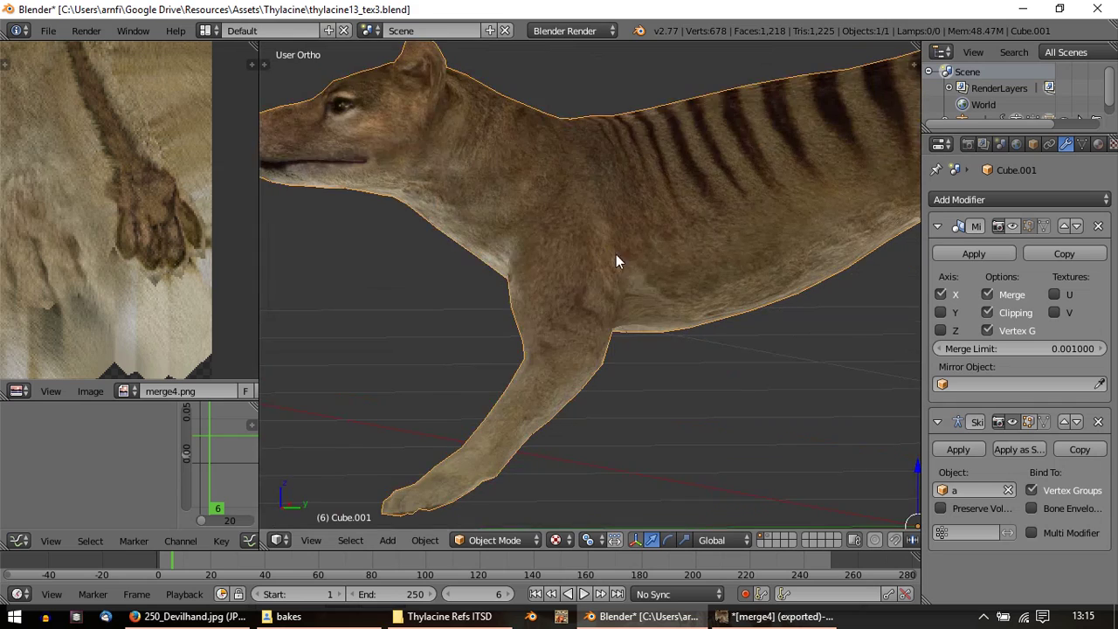
pyautogui.keyDown('shift'); pyautogui.moveTo(753, 252); pyautogui.dragTo(536, 279, button='middle'); pyautogui.keyUp('shift')
pyautogui.press('a')
pyautogui.moveTo(599, 299); pyautogui.dragTo(763, 160, button='middle')
pyautogui.rightClick(763, 161)
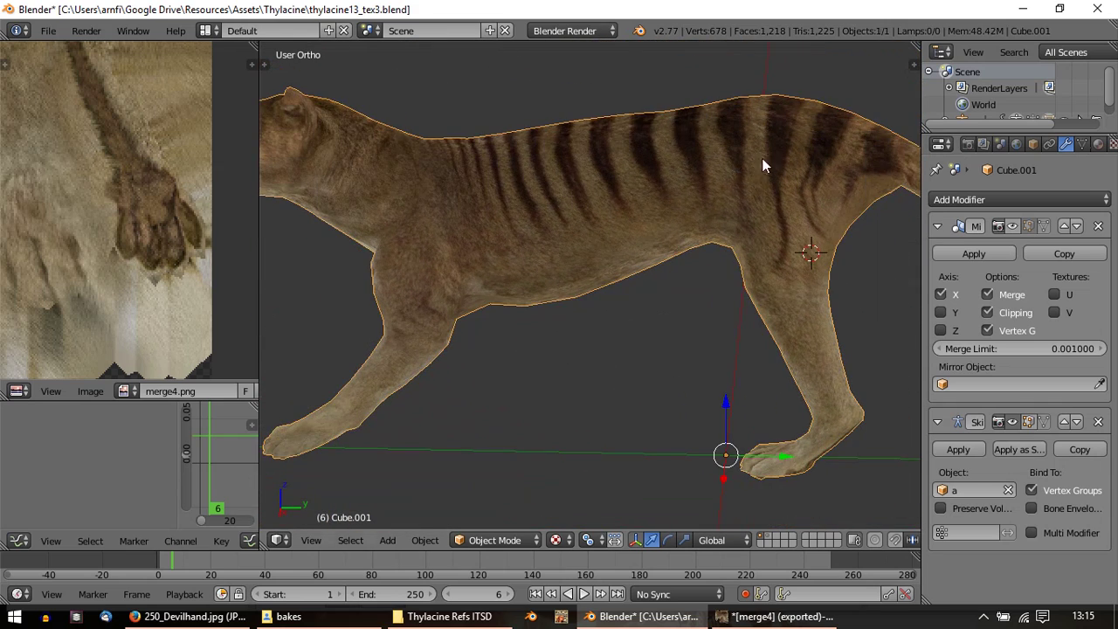
pyautogui.click(1013, 226)
pyautogui.moveTo(614, 287); pyautogui.dragTo(544, 261, button='middle')
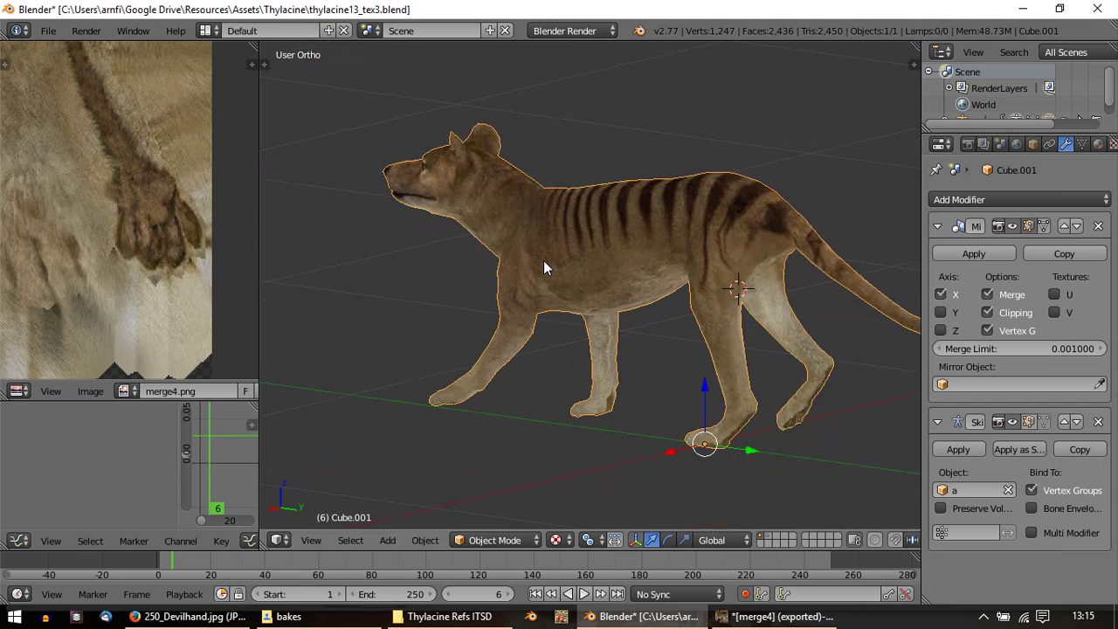
# Step: Play the thylacine's walk animation from different sides with the model deselected, and stop the playback
pyautogui.hotkey('alt', 'a')
pyautogui.press('a')
pyautogui.moveTo(558, 322); pyautogui.dragTo(559, 270, button='middle')
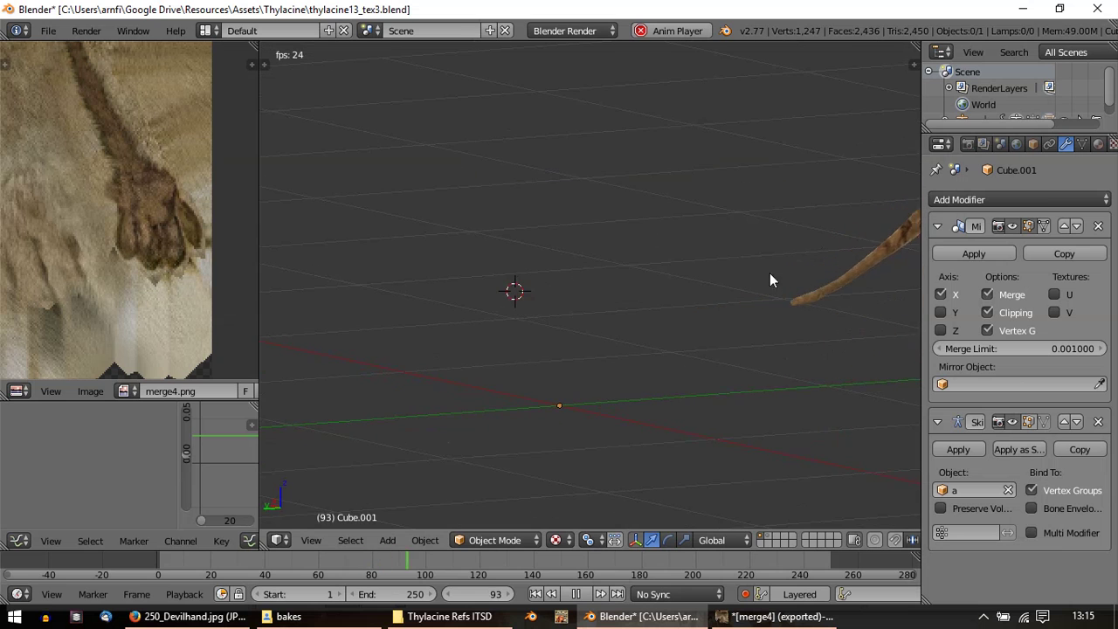
pyautogui.press('Escape')
pyautogui.keyDown('shift'); pyautogui.moveTo(770, 280); pyautogui.dragTo(500, 314, button='middle'); pyautogui.keyUp('shift')
pyautogui.hotkey('alt', 'a')
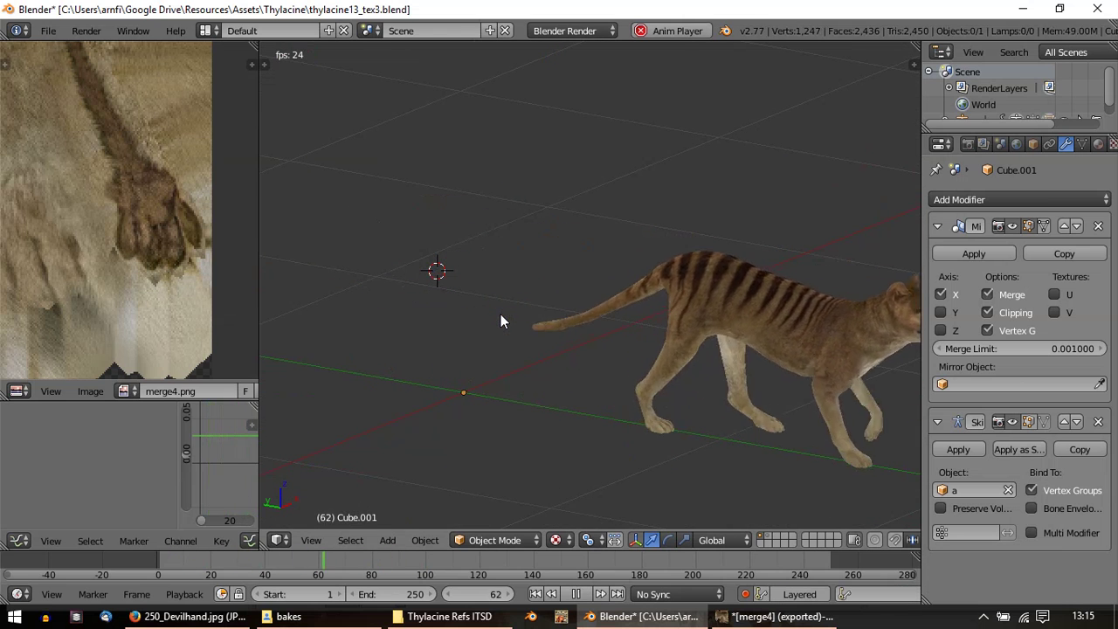
pyautogui.press('Escape')
# Step: Examine the paws and belly texture from below, playing and stopping the walk animation
pyautogui.scroll(2, 517, 390)
pyautogui.scroll(6, 503, 440)
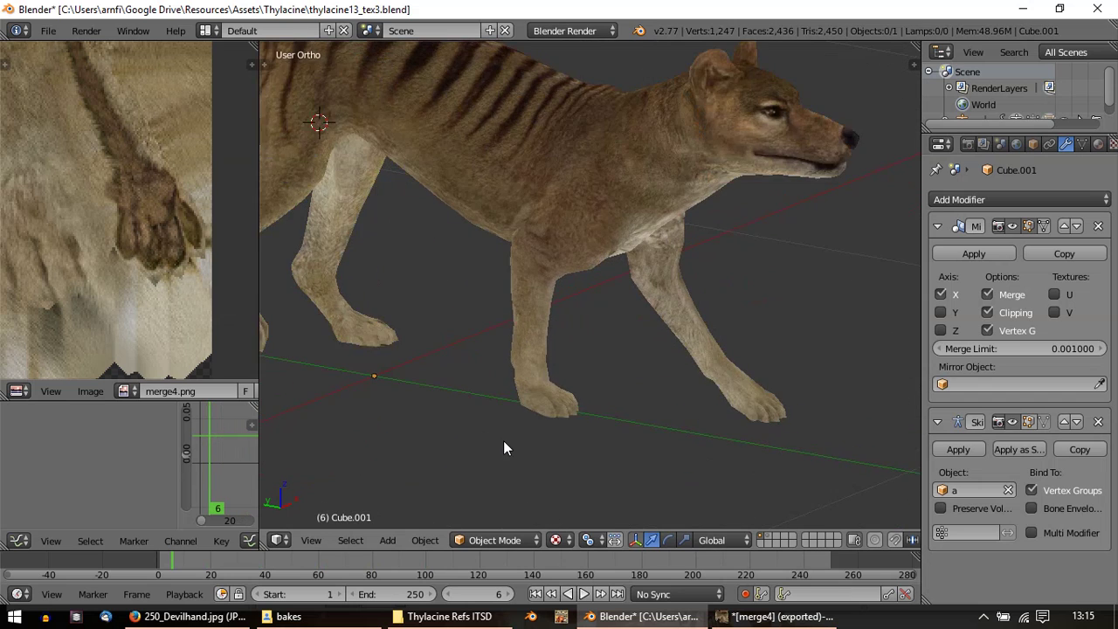
pyautogui.moveTo(521, 343); pyautogui.dragTo(561, 183, button='middle')
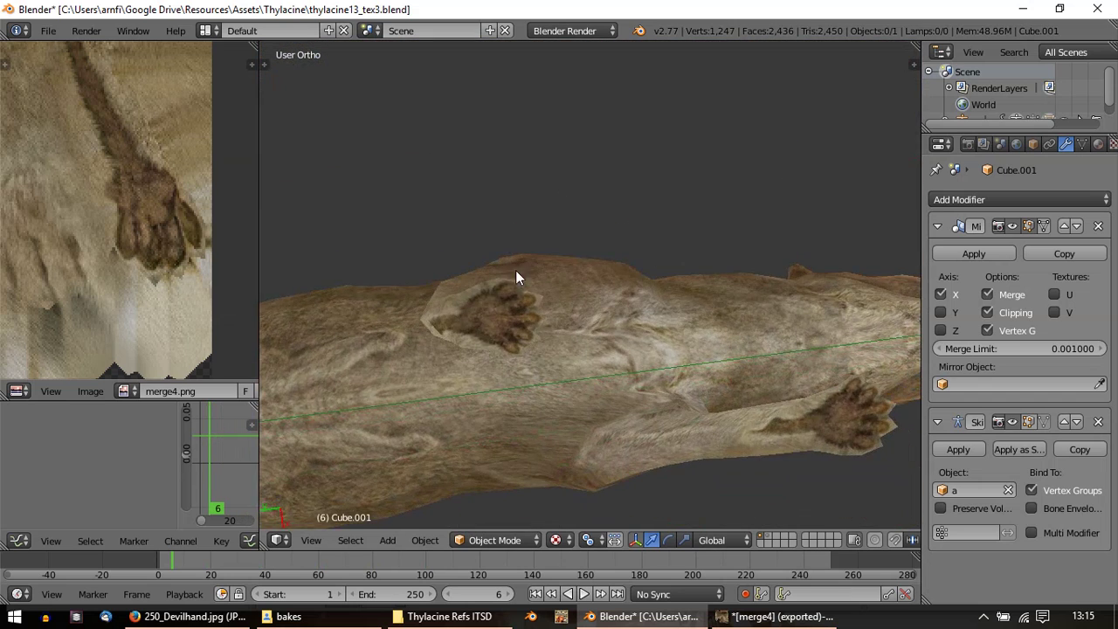
pyautogui.moveTo(516, 272); pyautogui.dragTo(631, 168, button='middle')
pyautogui.hotkey('alt', 'a')
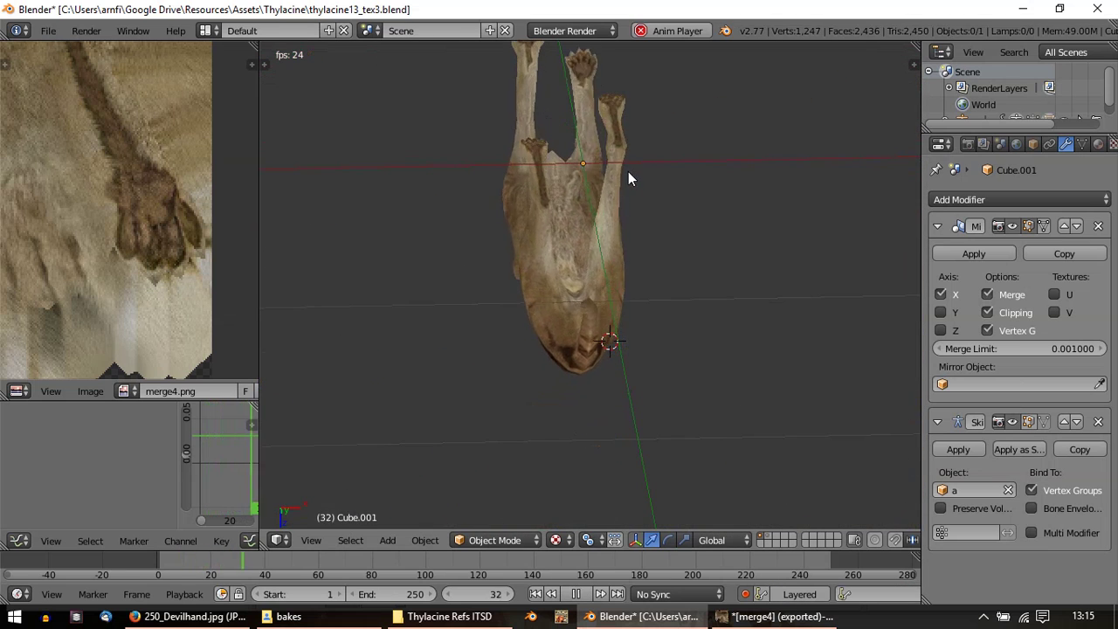
pyautogui.moveTo(481, 195); pyautogui.dragTo(617, 217, button='middle')
pyautogui.press('Escape')
pyautogui.moveTo(448, 247); pyautogui.dragTo(743, 218, button='middle')
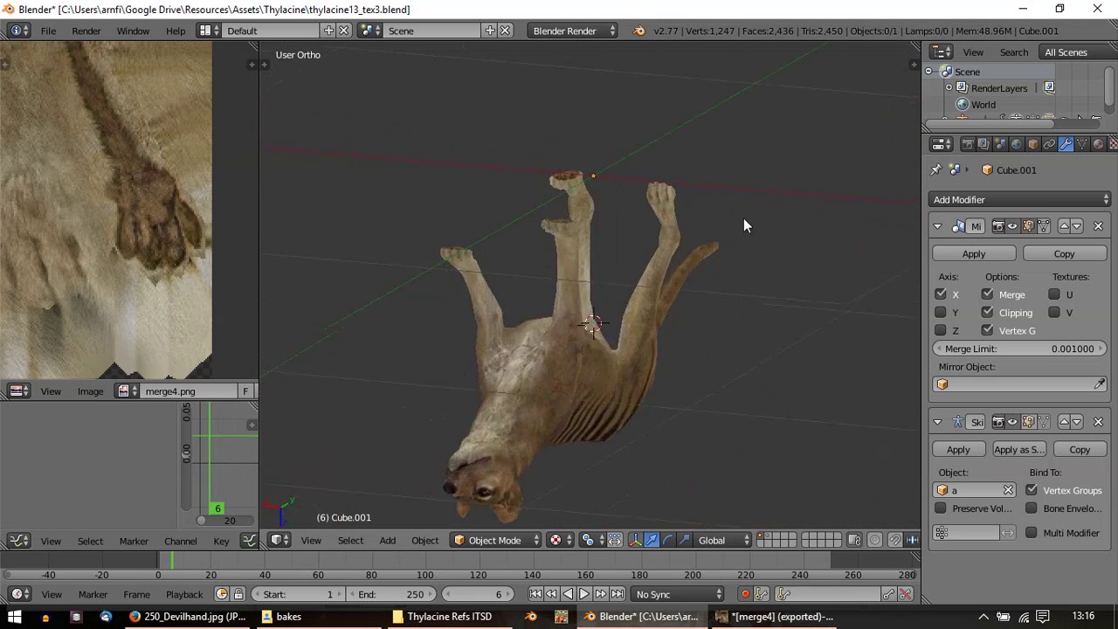
pyautogui.hotkey('alt', 'a')
pyautogui.press('Escape')
# Step: Examine the new hair texture up close on the flank, neck and head, including the eye and mouth
pyautogui.moveTo(629, 282); pyautogui.dragTo(518, 357, button='middle')
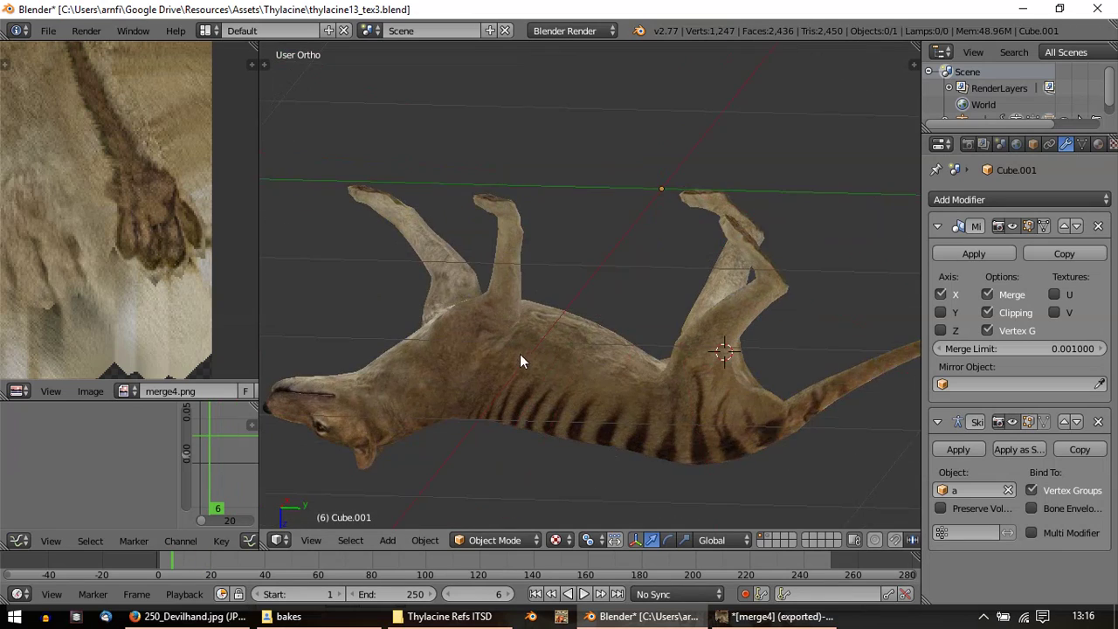
pyautogui.scroll(6, 673, 317)
pyautogui.moveTo(632, 217); pyautogui.dragTo(626, 471, button='middle')
pyautogui.scroll(2, 550, 316)
pyautogui.moveTo(572, 241); pyautogui.dragTo(547, 333, button='middle')
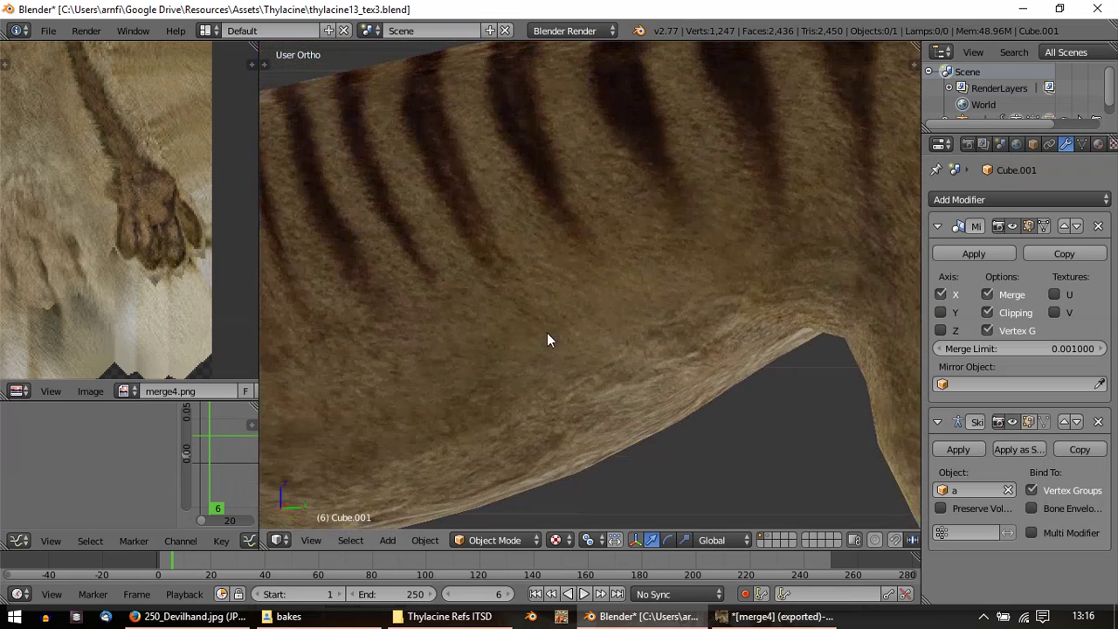
pyautogui.moveTo(411, 252); pyautogui.dragTo(683, 324, button='middle')
pyautogui.scroll(3, 476, 294)
pyautogui.keyDown('shift'); pyautogui.moveTo(468, 305); pyautogui.dragTo(579, 370, button='middle'); pyautogui.keyUp('shift')
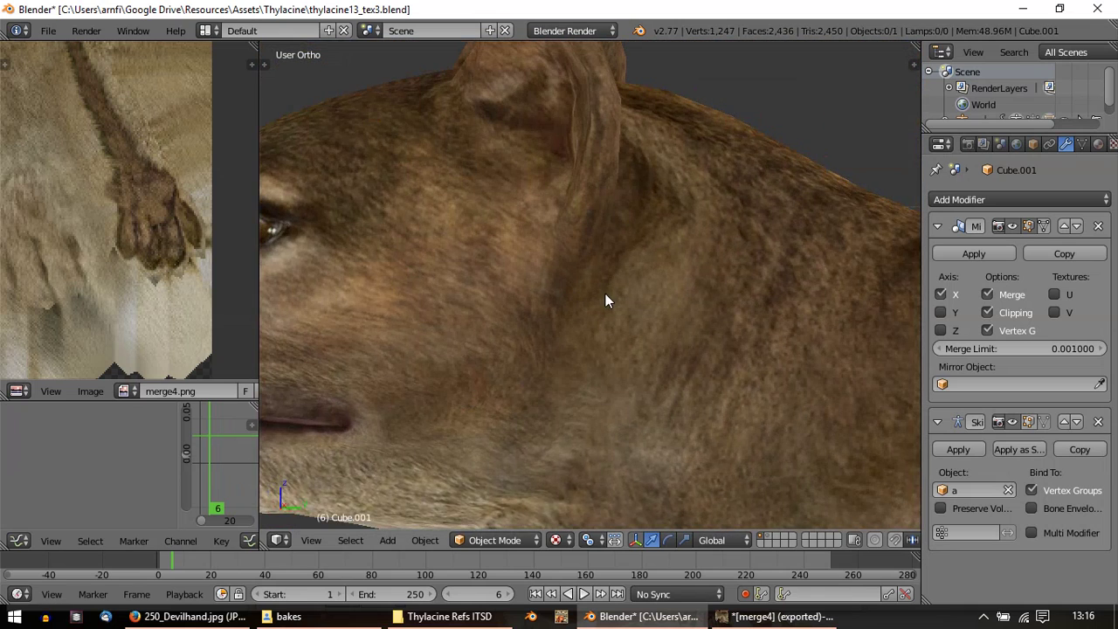
pyautogui.moveTo(607, 300); pyautogui.dragTo(707, 295, button='middle')
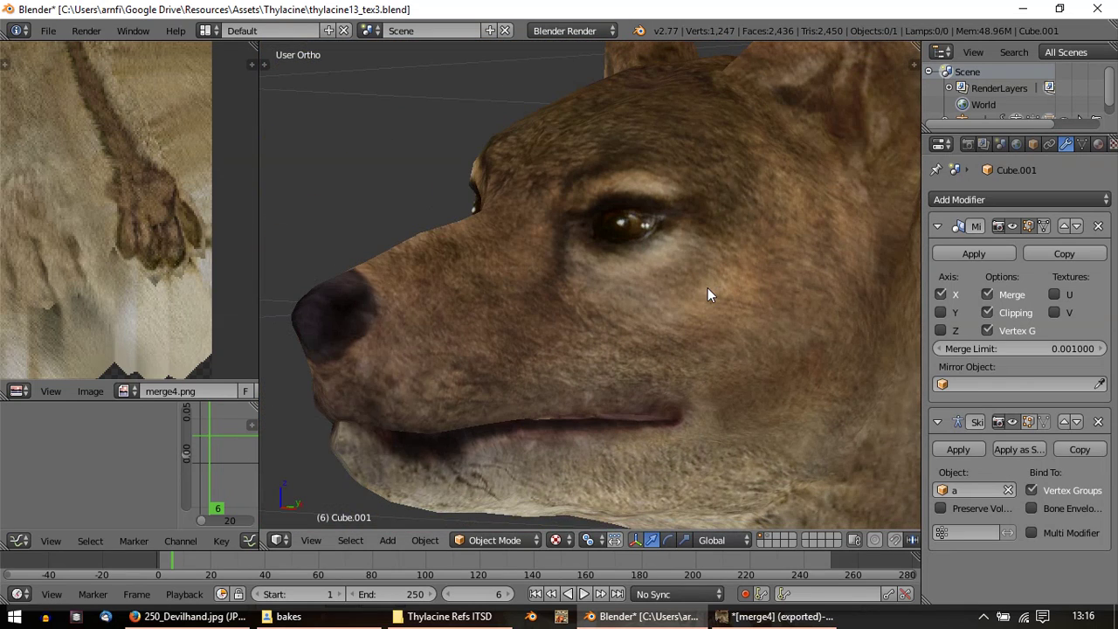
pyautogui.scroll(-5, 713, 288)
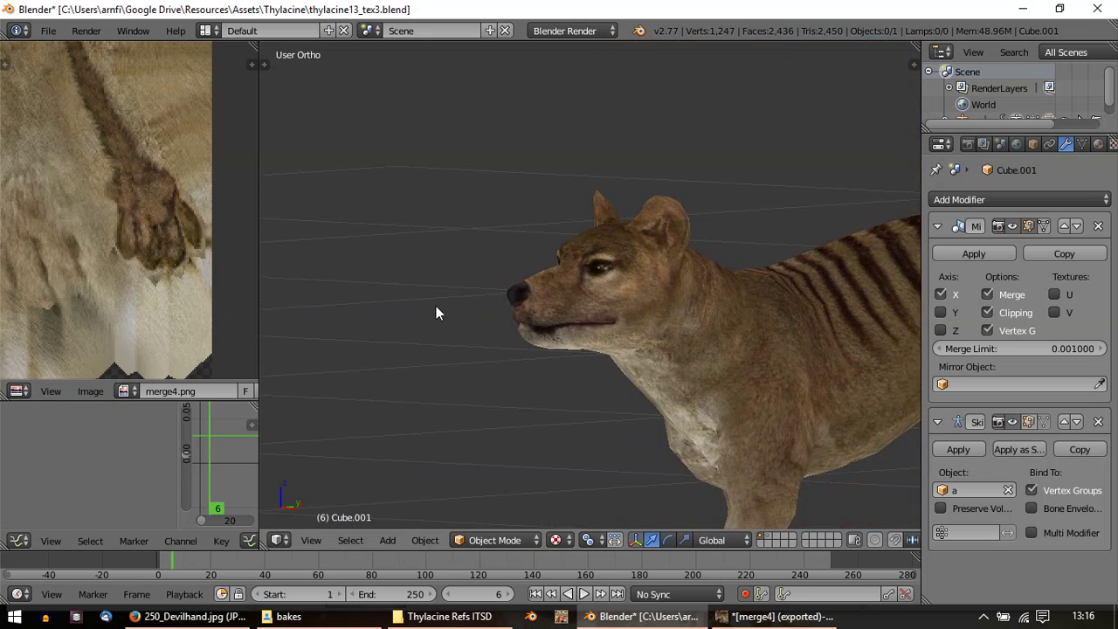
# Step: Switch to GIMP and add a new transparent 1024 × 1024 layer above Pasted Layer in Overlay mode
pyautogui.moveTo(436, 310); pyautogui.dragTo(591, 474, button='middle')
pyautogui.click(778, 616)
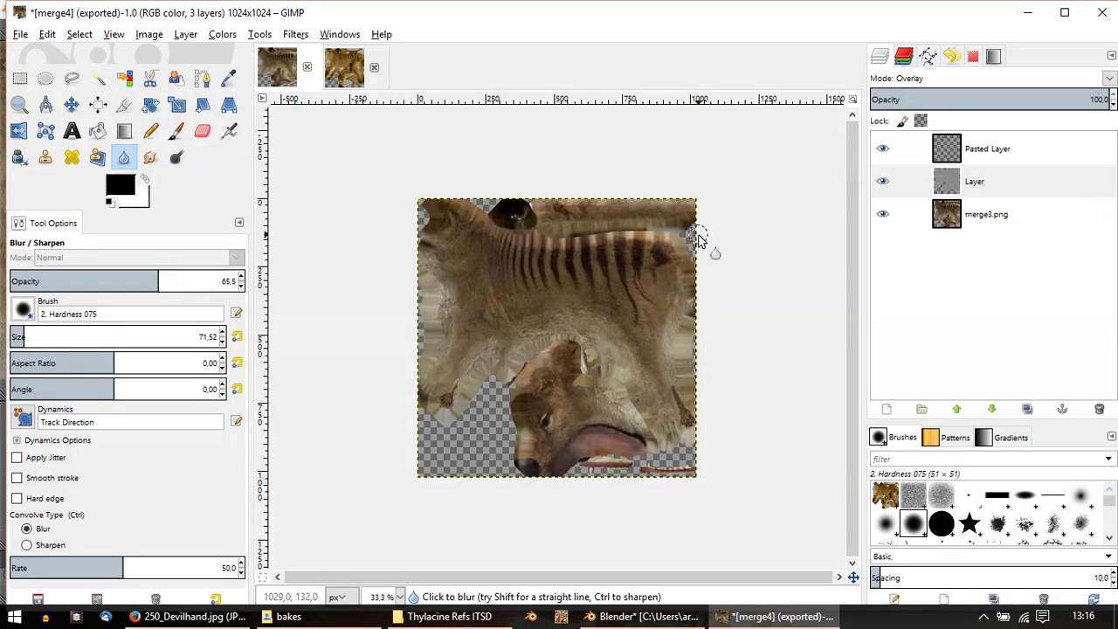
pyautogui.keyDown('ctrl'); pyautogui.scroll(3, 476, 424); pyautogui.keyUp('ctrl')
pyautogui.moveTo(385, 408); pyautogui.dragTo(651, 379, button='middle')
pyautogui.keyDown('ctrl'); pyautogui.scroll(3, 495, 383); pyautogui.keyUp('ctrl')
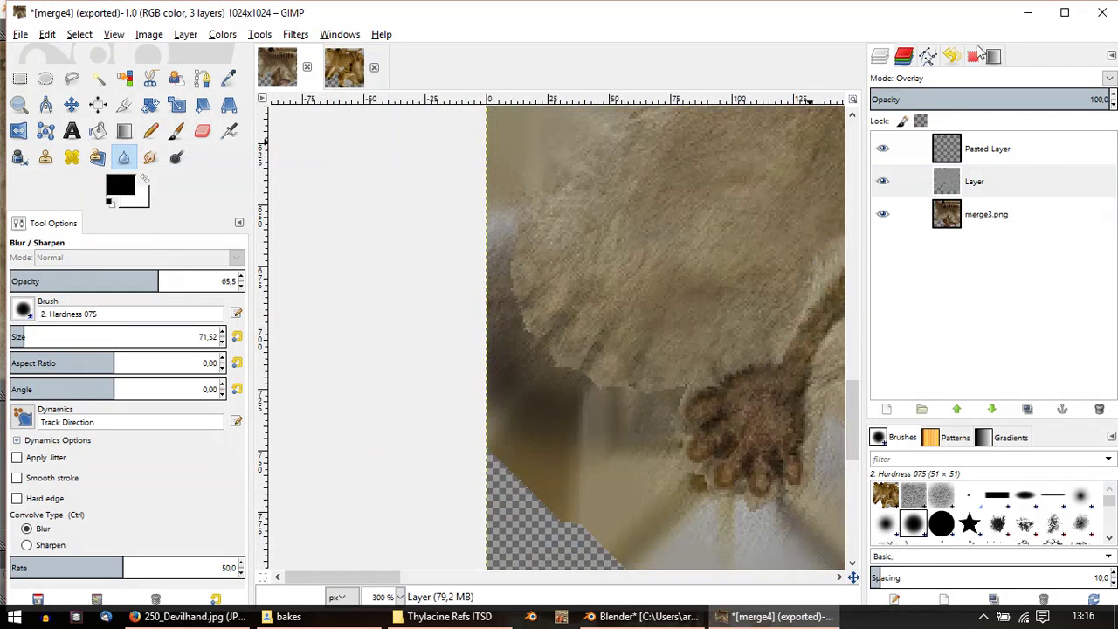
pyautogui.rightClick(965, 158)
pyautogui.click(944, 182)
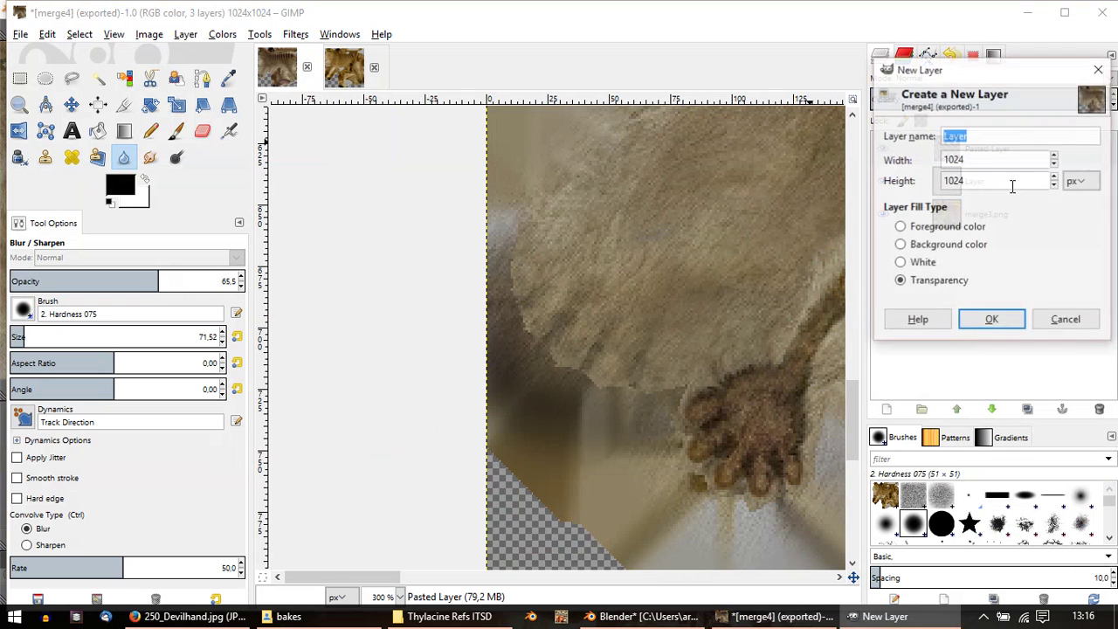
pyautogui.press('Return')
pyautogui.click(1108, 83)
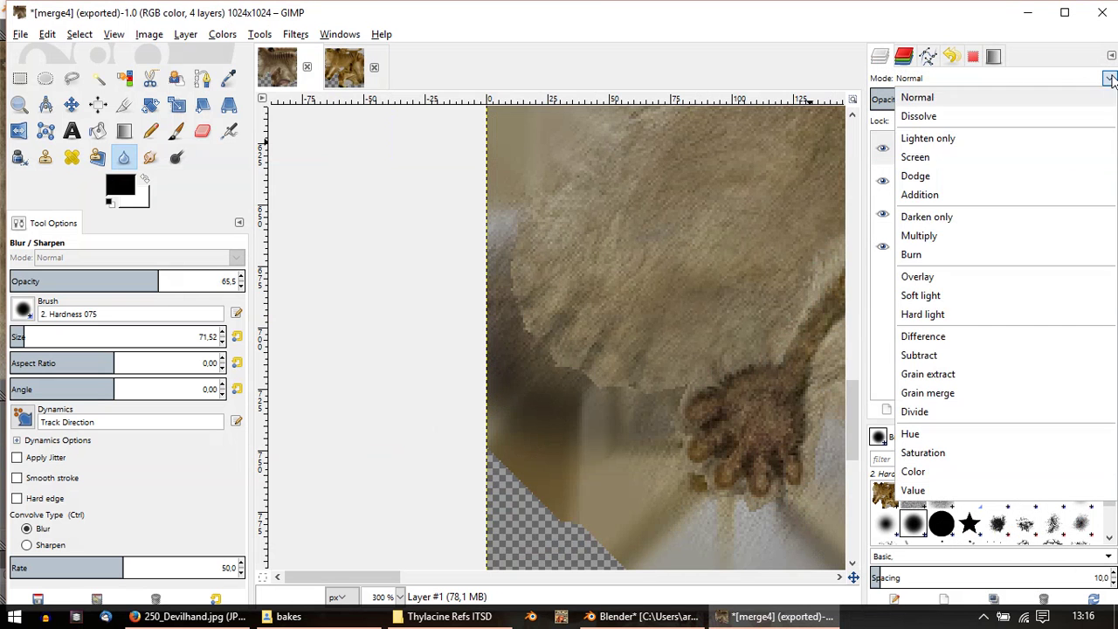
pyautogui.click(917, 277)
# Step: Paint hair over the front leg and its blurry edge with the Paintbrush, using Hair test brush #1 at size 192.96
pyautogui.moveTo(679, 267); pyautogui.dragTo(599, 344, button='middle')
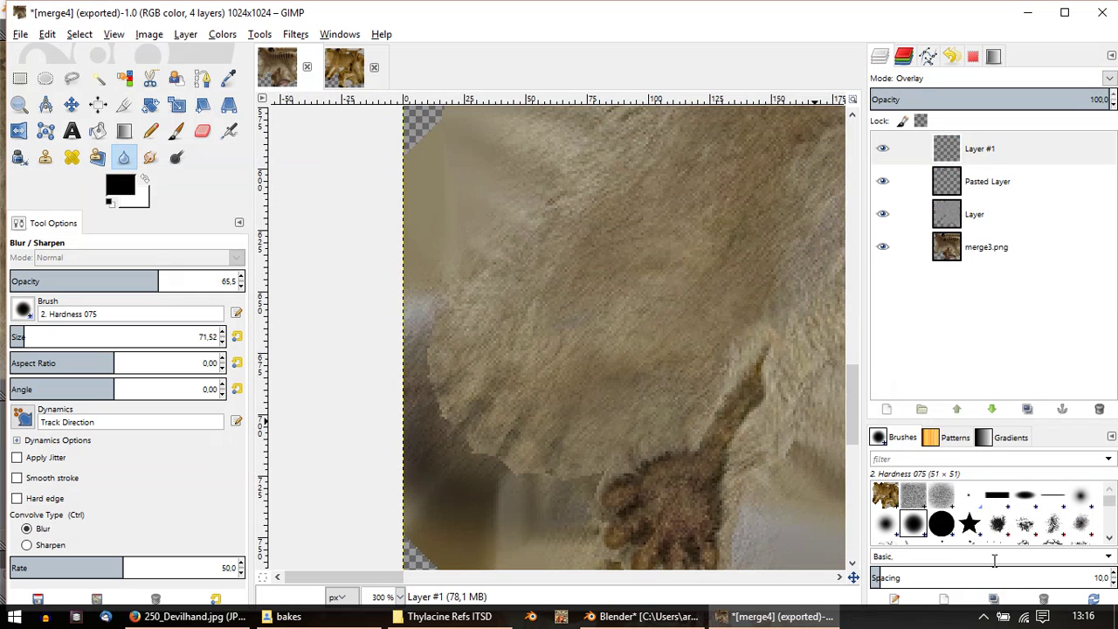
pyautogui.click(943, 496)
pyautogui.press('p')
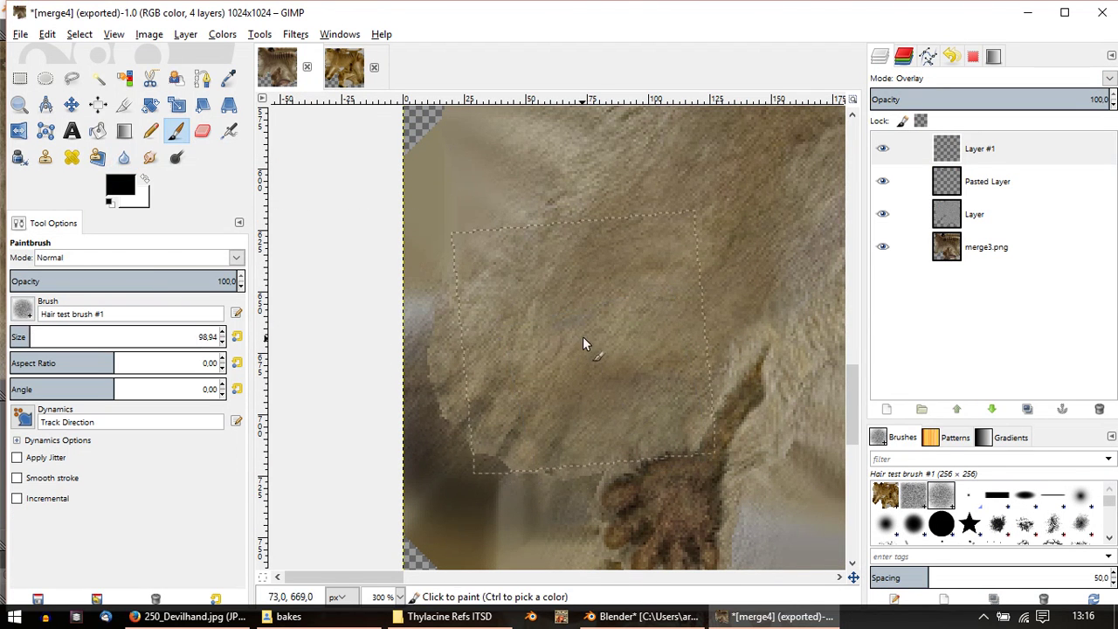
pyautogui.moveTo(583, 337); pyautogui.dragTo(482, 375)
pyautogui.hotkey('ctrl', 'z')
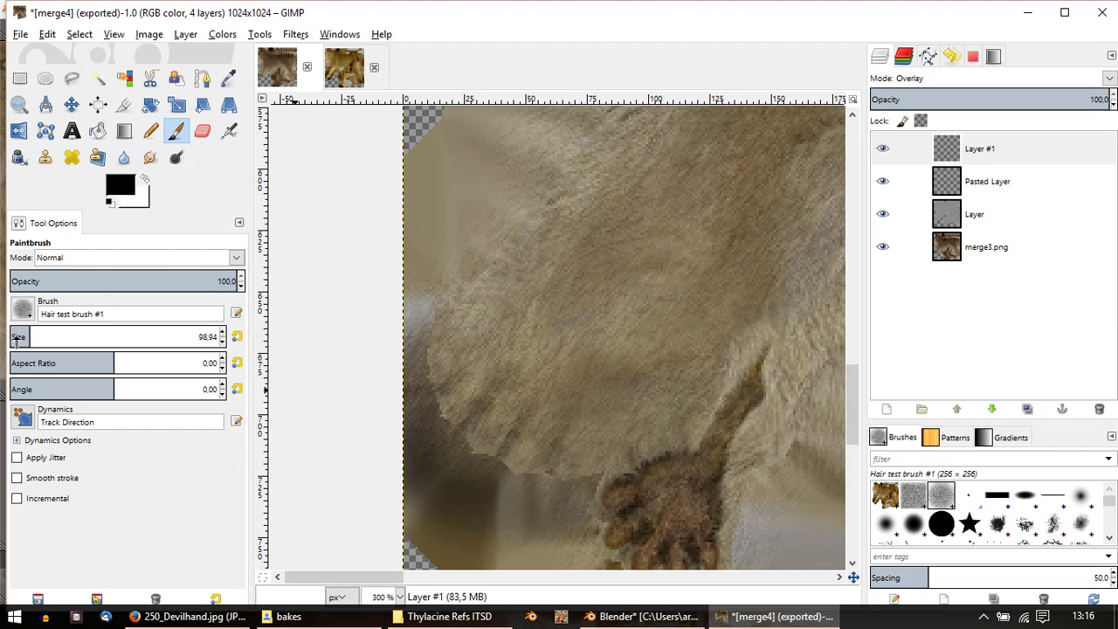
pyautogui.moveTo(41, 341); pyautogui.dragTo(49, 341)
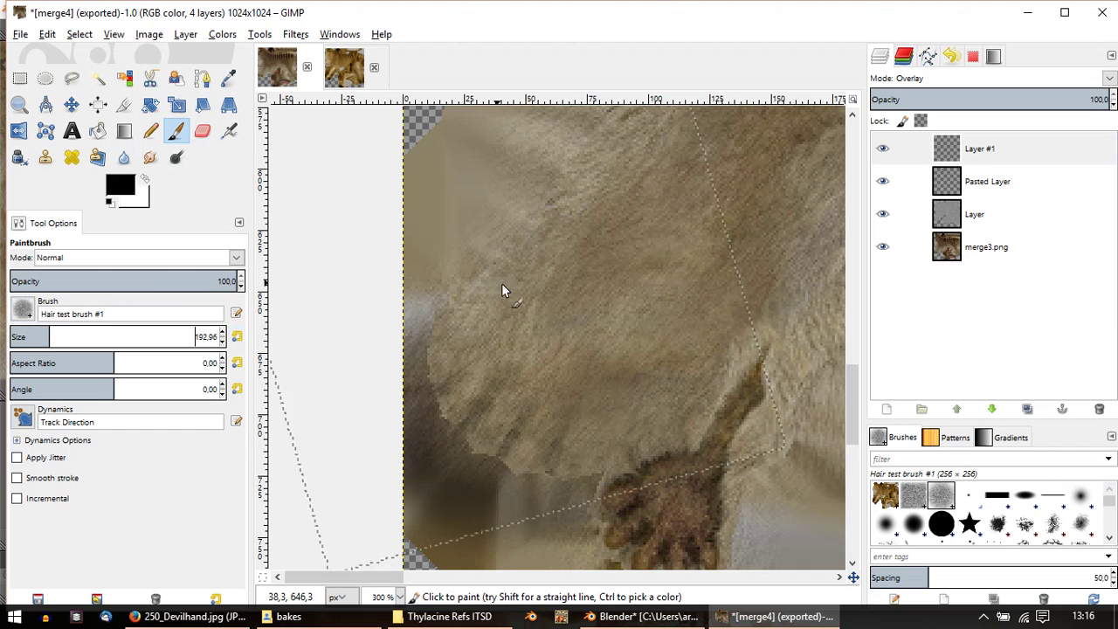
pyautogui.moveTo(501, 290)
pyautogui.mouseDown()
pyautogui.moveTo(541, 324)
pyautogui.moveTo(588, 235)
pyautogui.moveTo(510, 365)
pyautogui.mouseUp()
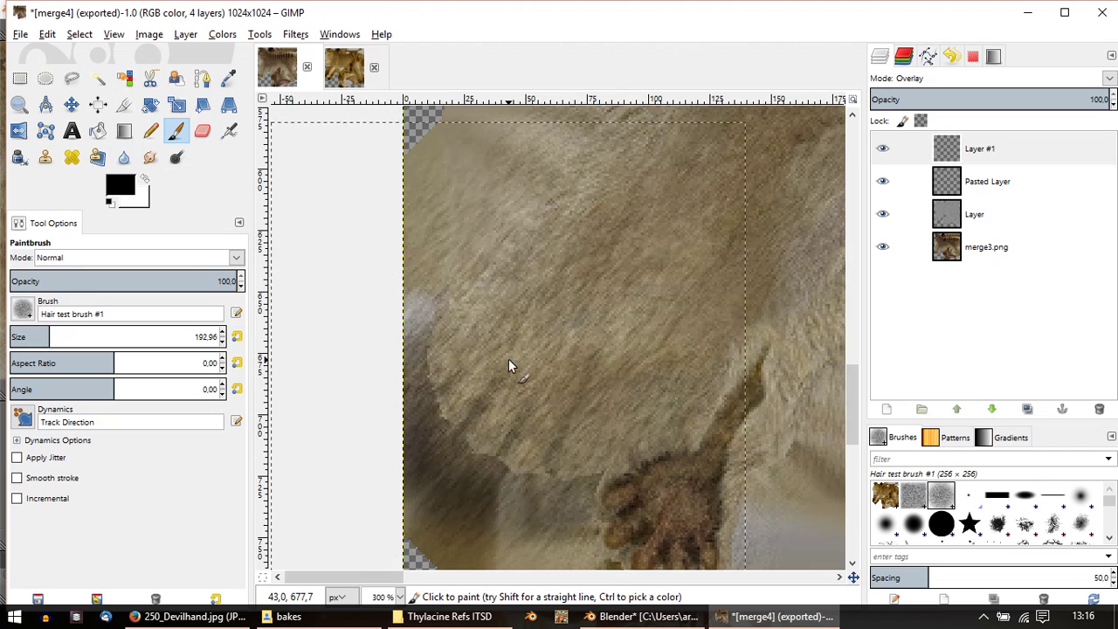
# Step: Paint the same hair texture over the hind leg and paw area of the texture
pyautogui.keyDown('ctrl'); pyautogui.scroll(-1, 571, 329); pyautogui.keyUp('ctrl')
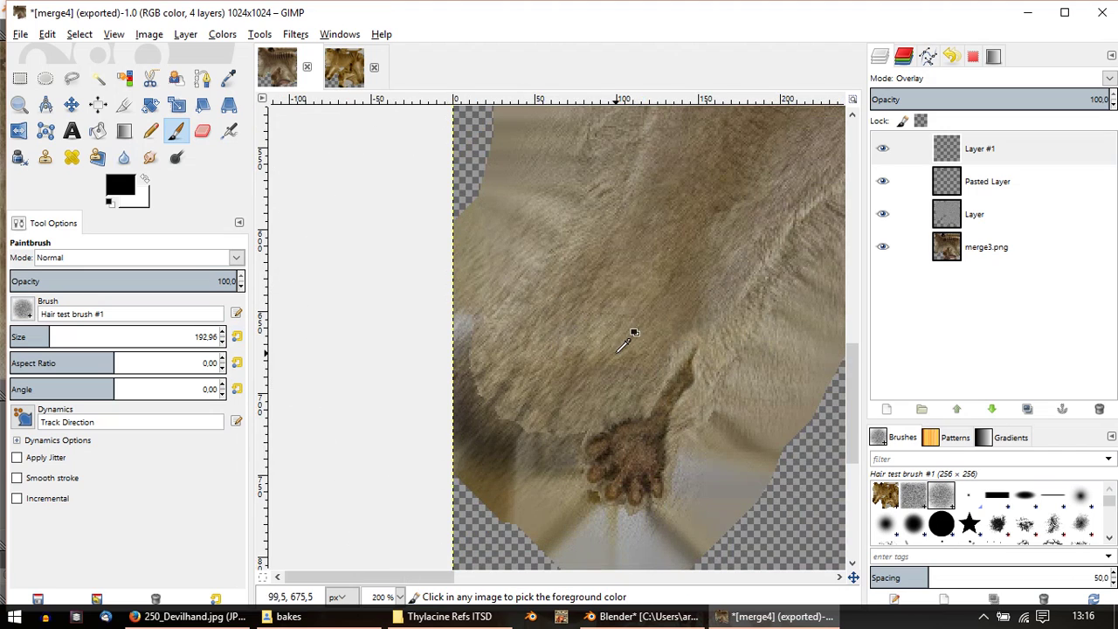
pyautogui.keyDown('ctrl'); pyautogui.scroll(-3, 618, 352); pyautogui.keyUp('ctrl')
pyautogui.moveTo(643, 355); pyautogui.dragTo(430, 271, button='middle')
pyautogui.keyDown('ctrl'); pyautogui.scroll(1, 644, 394); pyautogui.keyUp('ctrl')
pyautogui.moveTo(511, 508); pyautogui.dragTo(505, 230, button='middle')
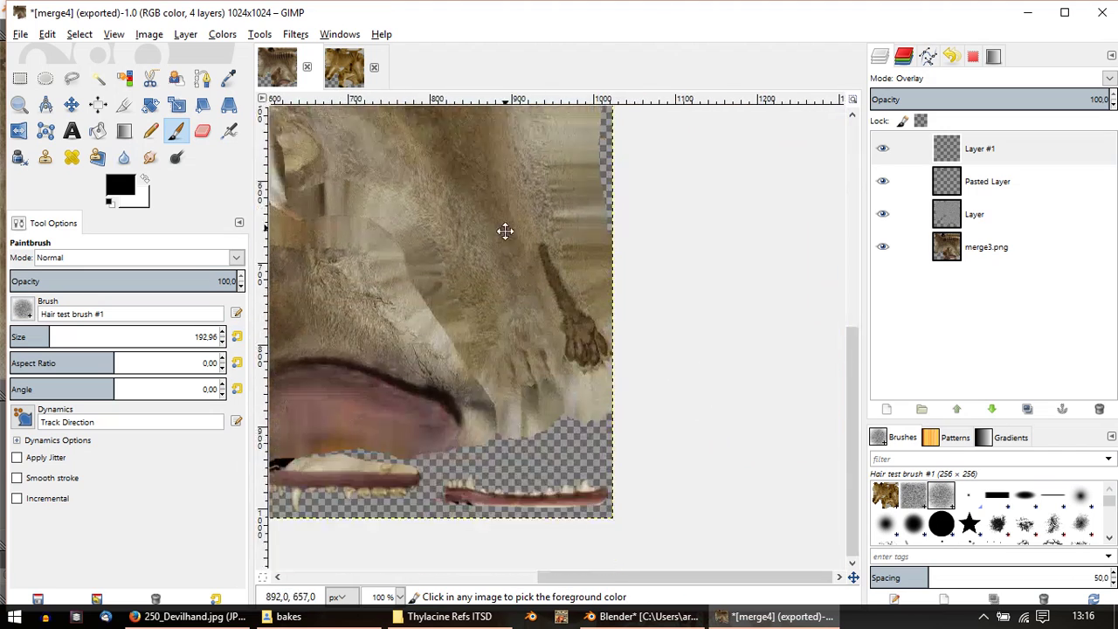
pyautogui.keyDown('ctrl'); pyautogui.scroll(1, 506, 236); pyautogui.keyUp('ctrl')
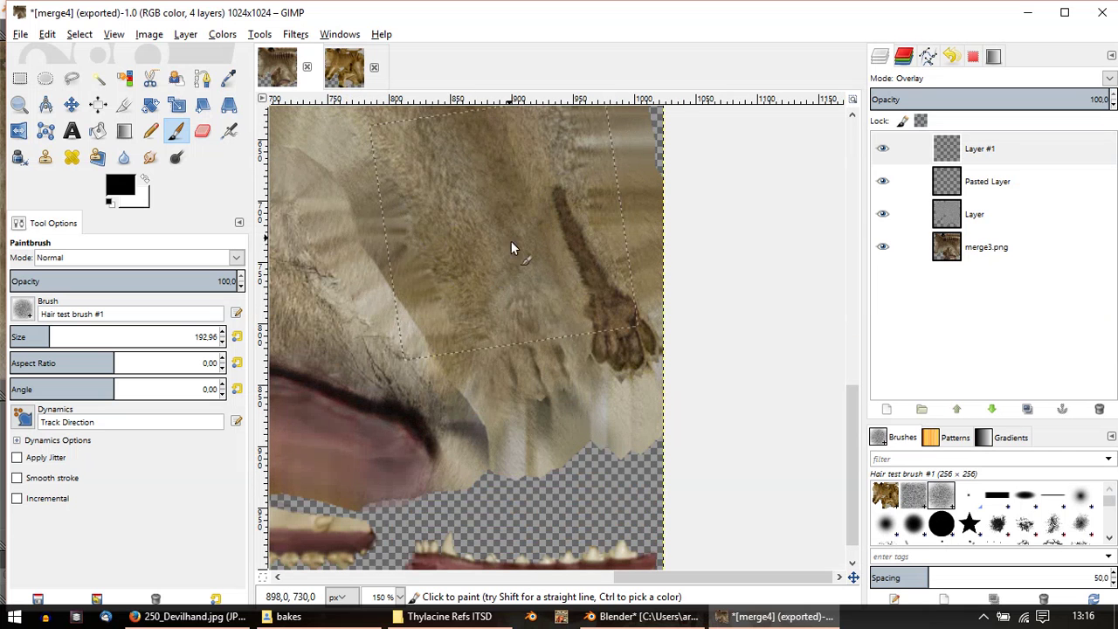
pyautogui.moveTo(510, 240)
pyautogui.mouseDown()
pyautogui.moveTo(535, 351)
pyautogui.moveTo(556, 318)
pyautogui.moveTo(556, 249)
pyautogui.mouseUp()
pyautogui.moveTo(518, 173); pyautogui.dragTo(549, 370, button='middle')
pyautogui.keyDown('ctrl'); pyautogui.scroll(-1, 538, 347); pyautogui.keyUp('ctrl')
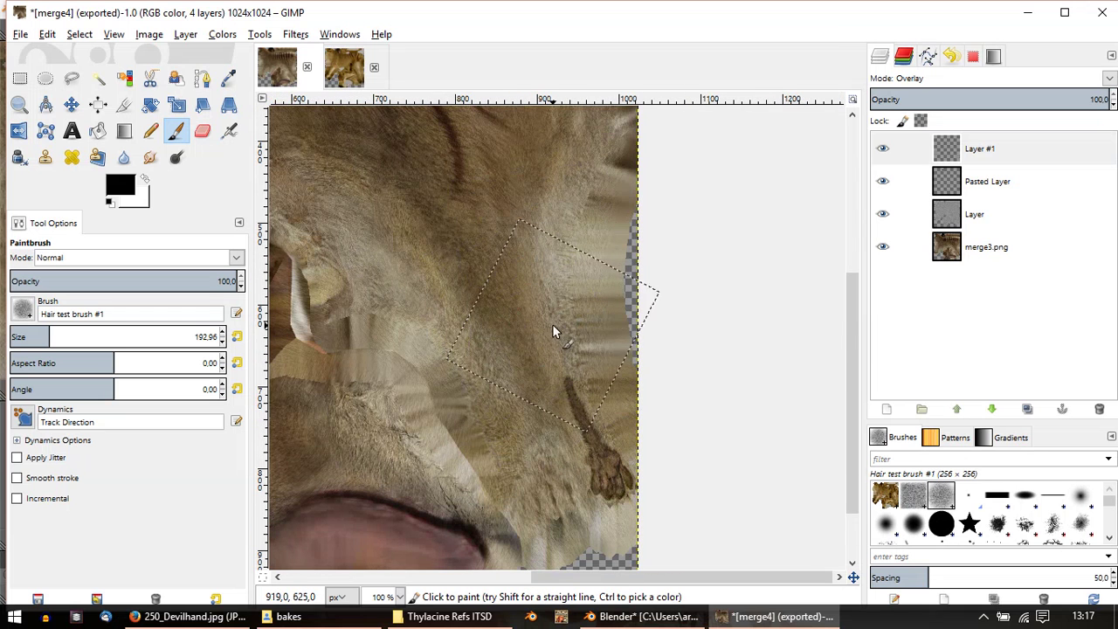
# Step: Export the texture to merge4.png, reload it in Blender and inspect the paws on the model
pyautogui.click(19, 34)
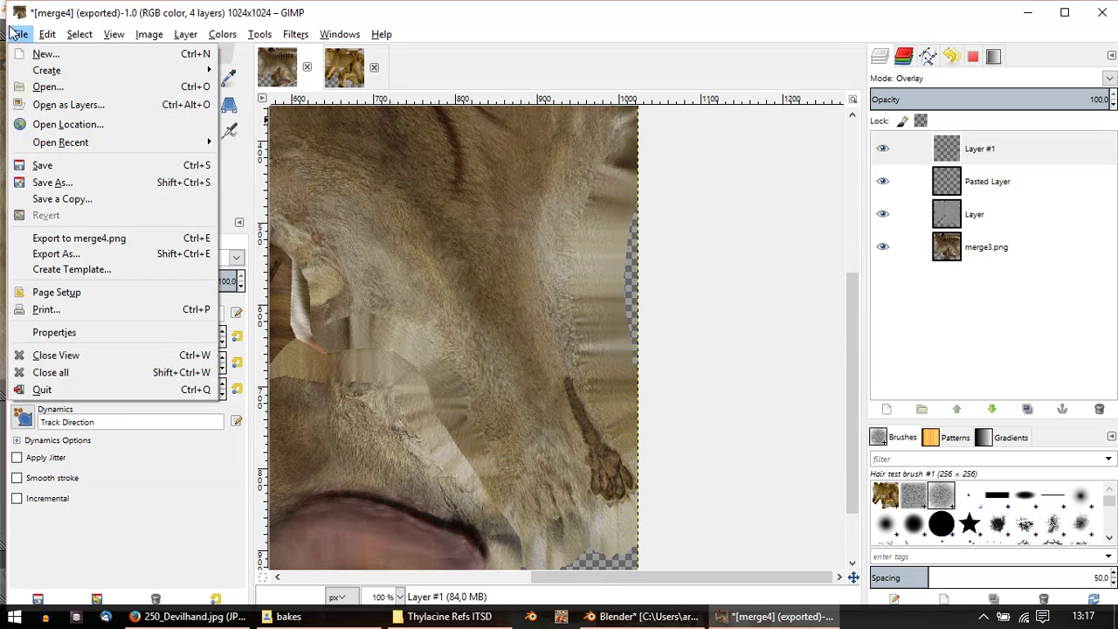
pyautogui.click(94, 239)
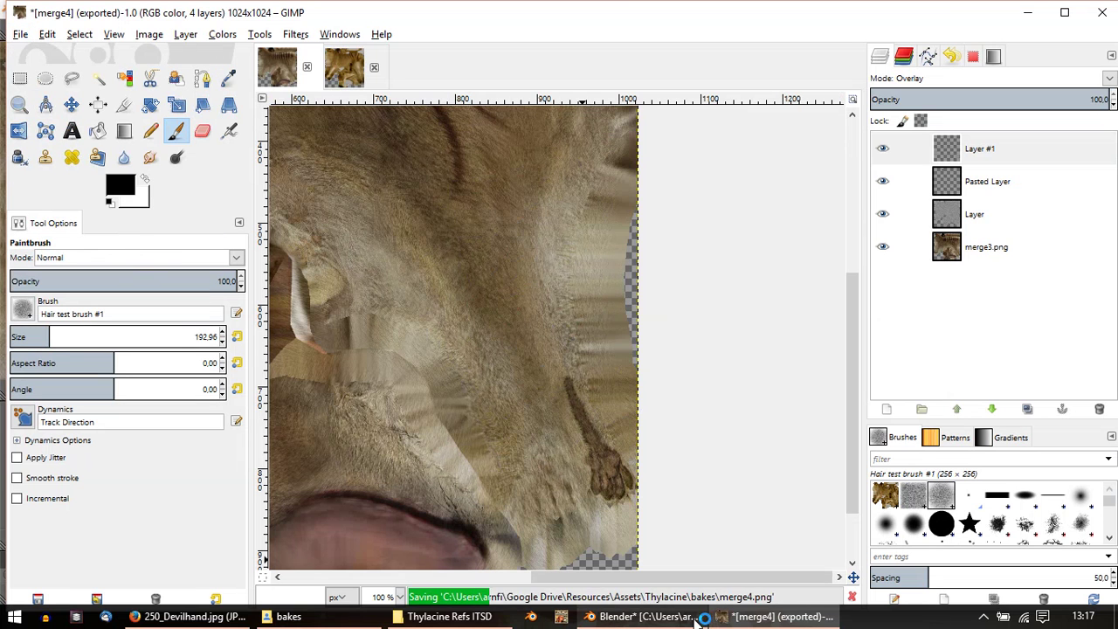
pyautogui.click(627, 617)
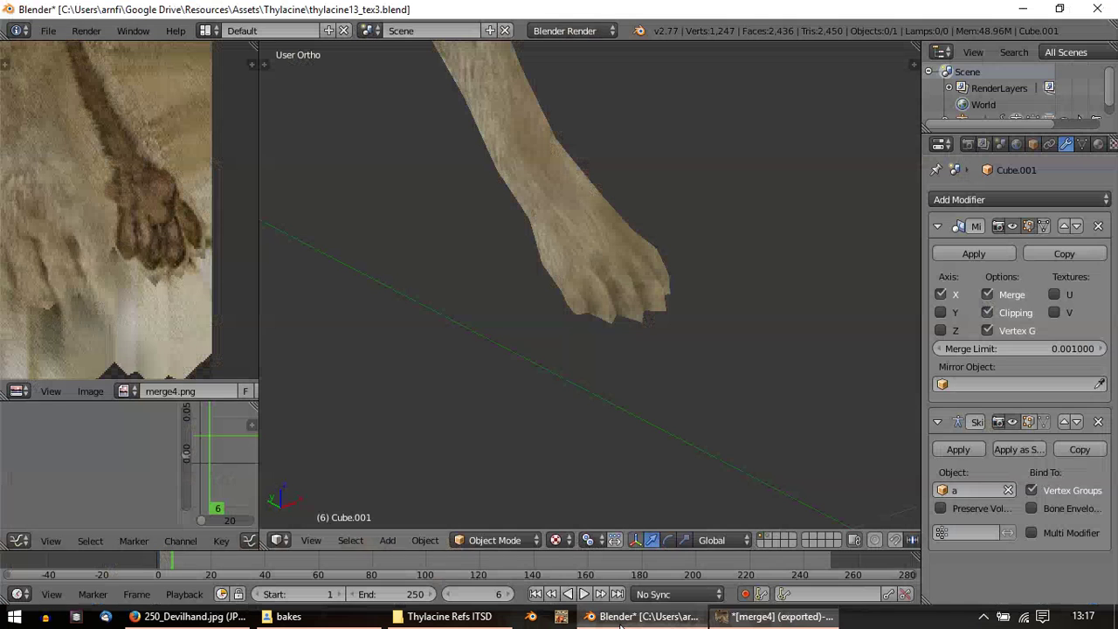
pyautogui.click(91, 391)
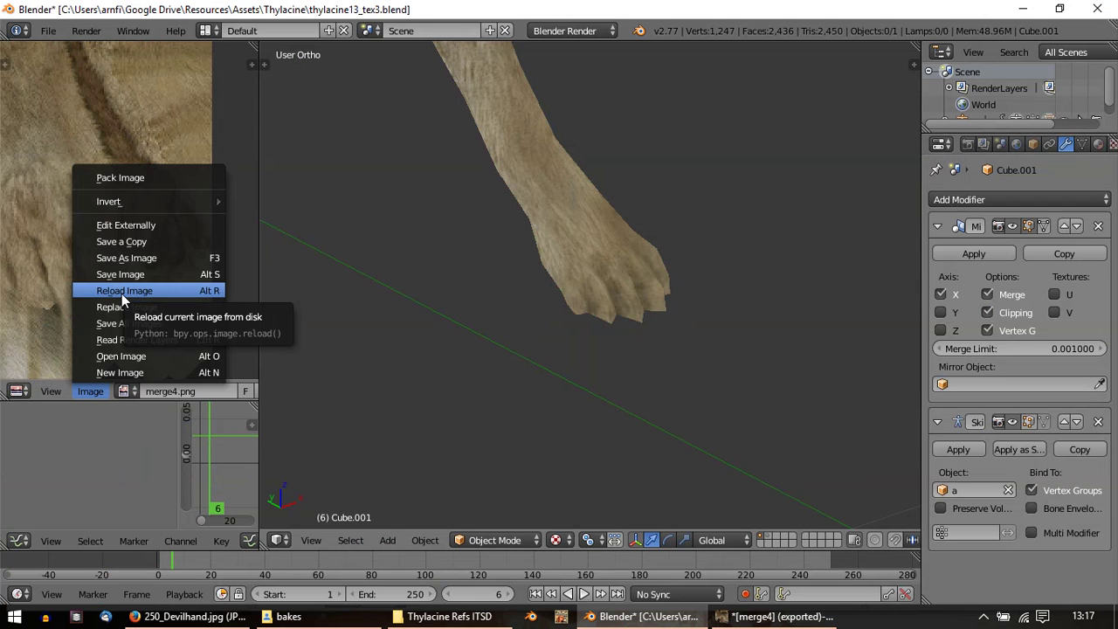
pyautogui.click(122, 293)
pyautogui.moveTo(399, 239); pyautogui.dragTo(317, 322, button='middle')
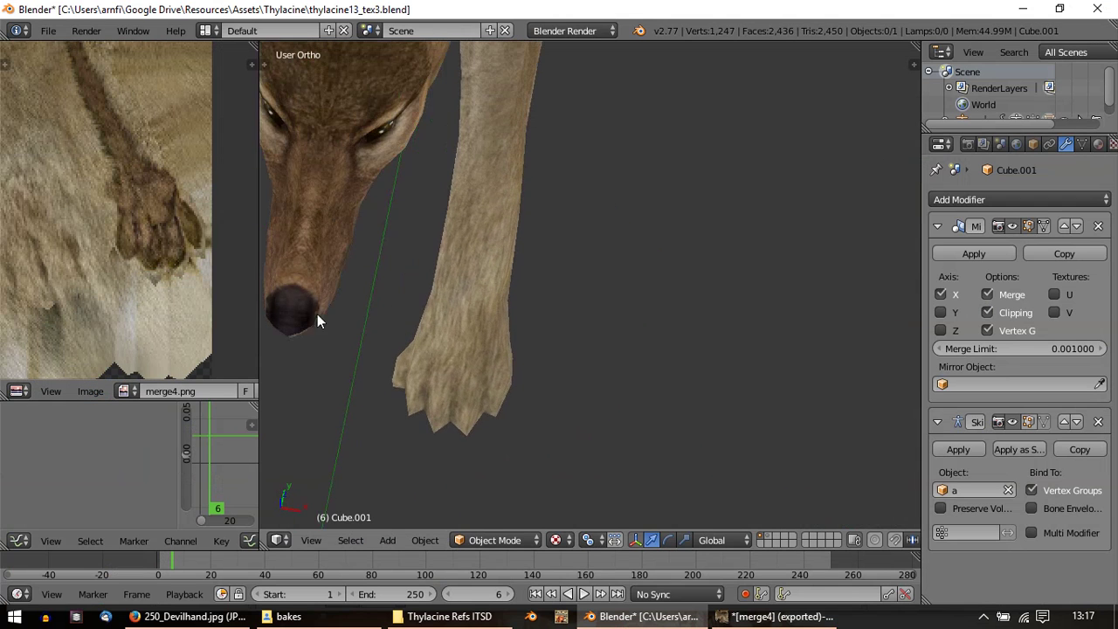
pyautogui.moveTo(483, 277); pyautogui.dragTo(483, 180, button='middle')
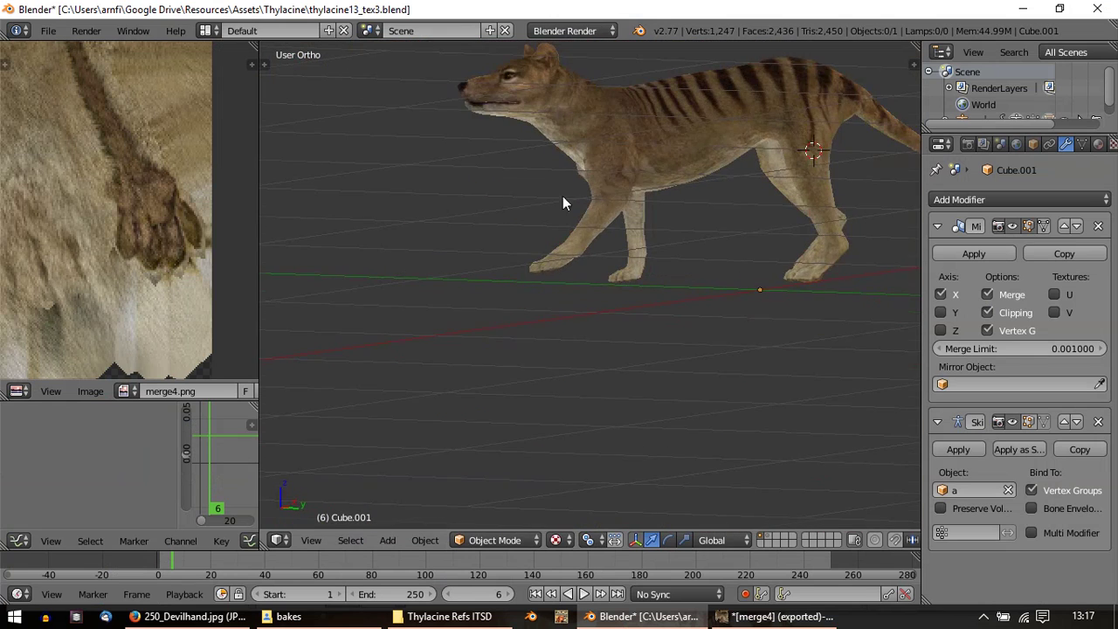
pyautogui.moveTo(563, 202); pyautogui.dragTo(600, 336, button='middle')
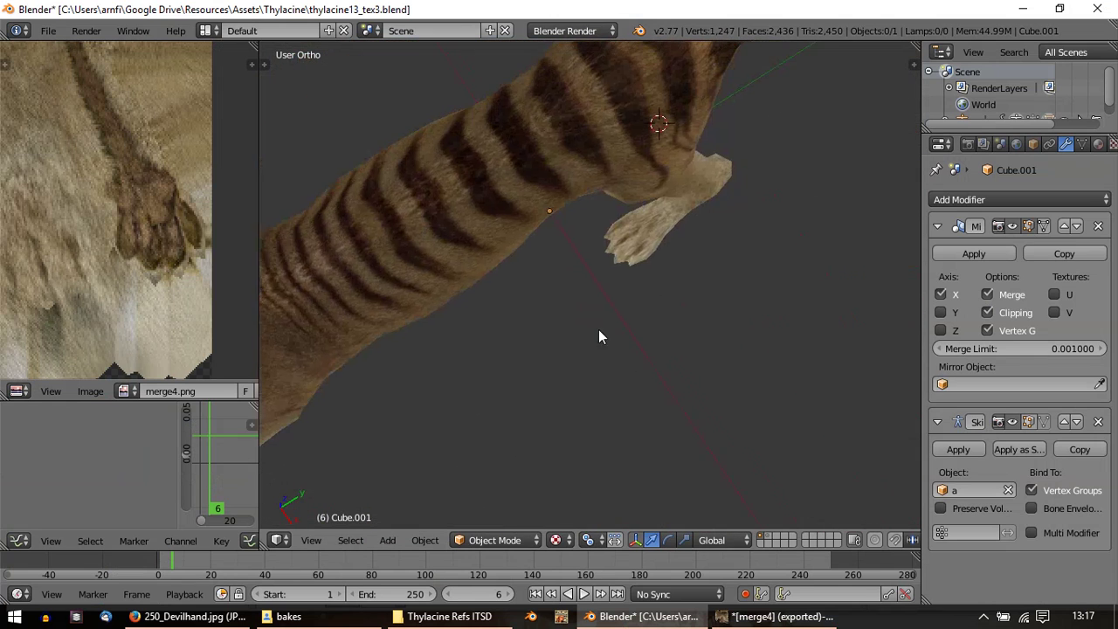
pyautogui.moveTo(683, 355); pyautogui.dragTo(489, 411, button='middle')
# Step: Switch to GIMP, select the merge3.png layer and set the Paintbrush to 2. Hardness 075 with 12.9 opacity
pyautogui.click(777, 616)
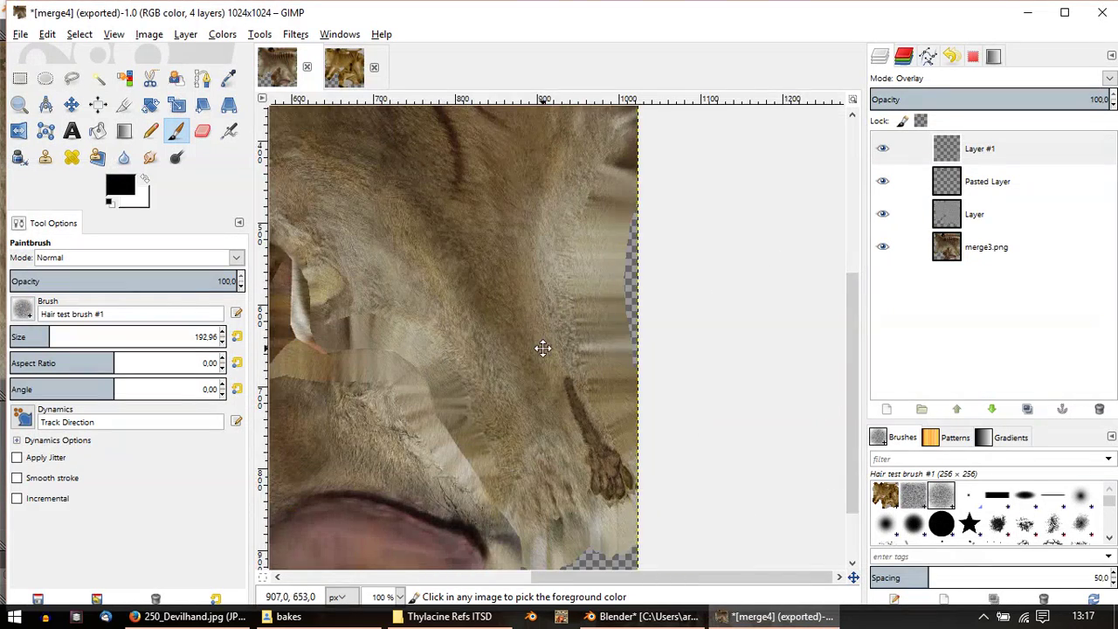
pyautogui.keyDown('ctrl'); pyautogui.scroll(3, 529, 406); pyautogui.keyUp('ctrl')
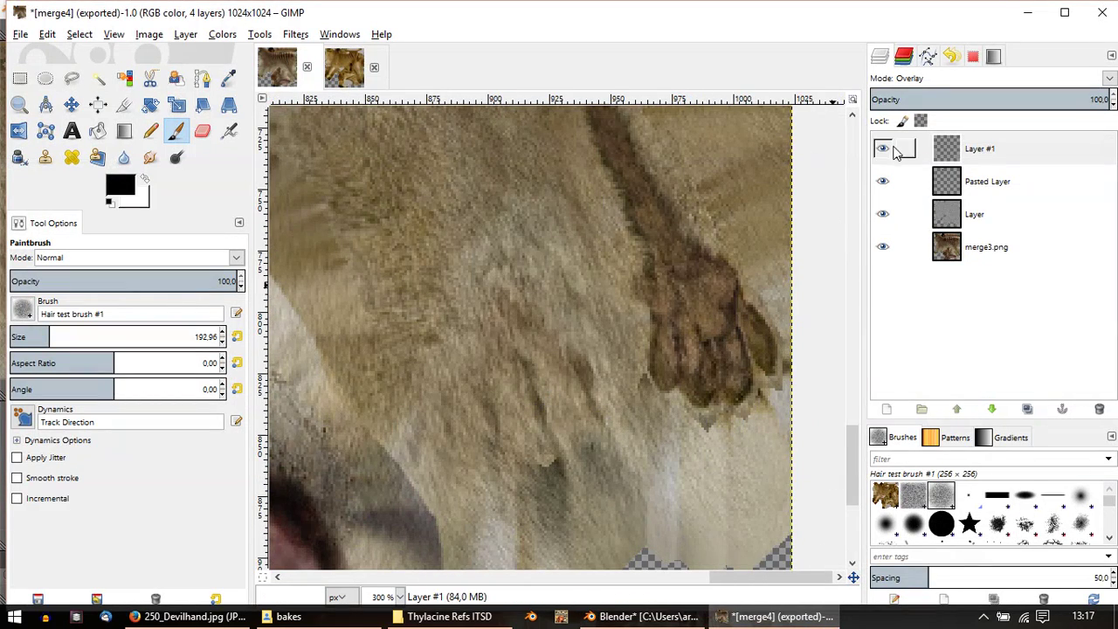
pyautogui.click(1039, 253)
pyautogui.keyDown('ctrl'); pyautogui.scroll(2, 559, 372); pyautogui.keyUp('ctrl')
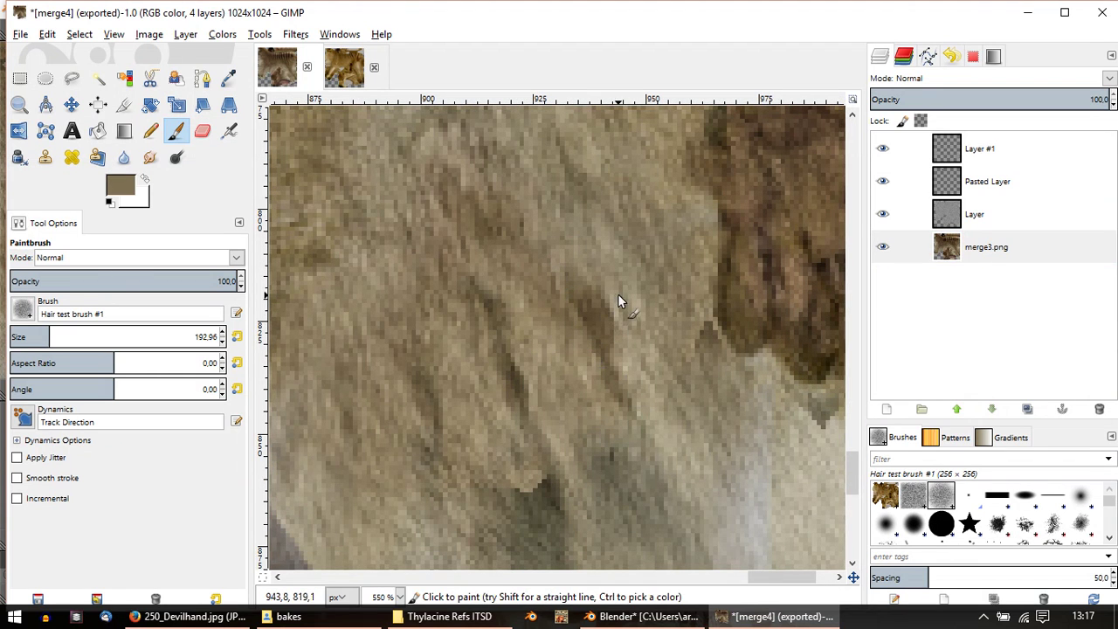
pyautogui.click(903, 529)
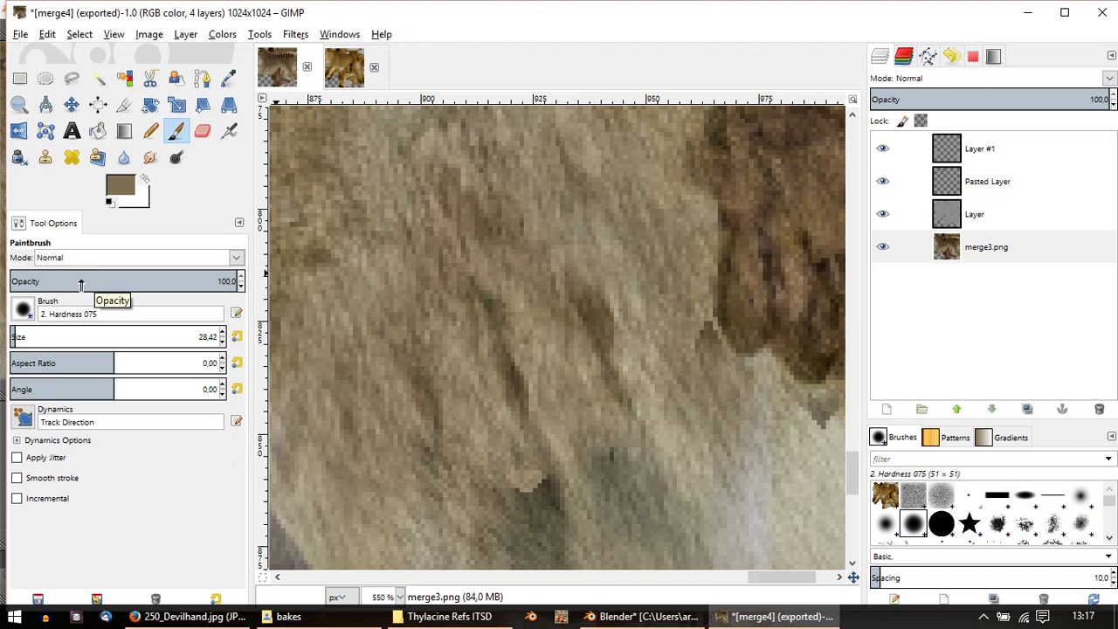
pyautogui.click(39, 281)
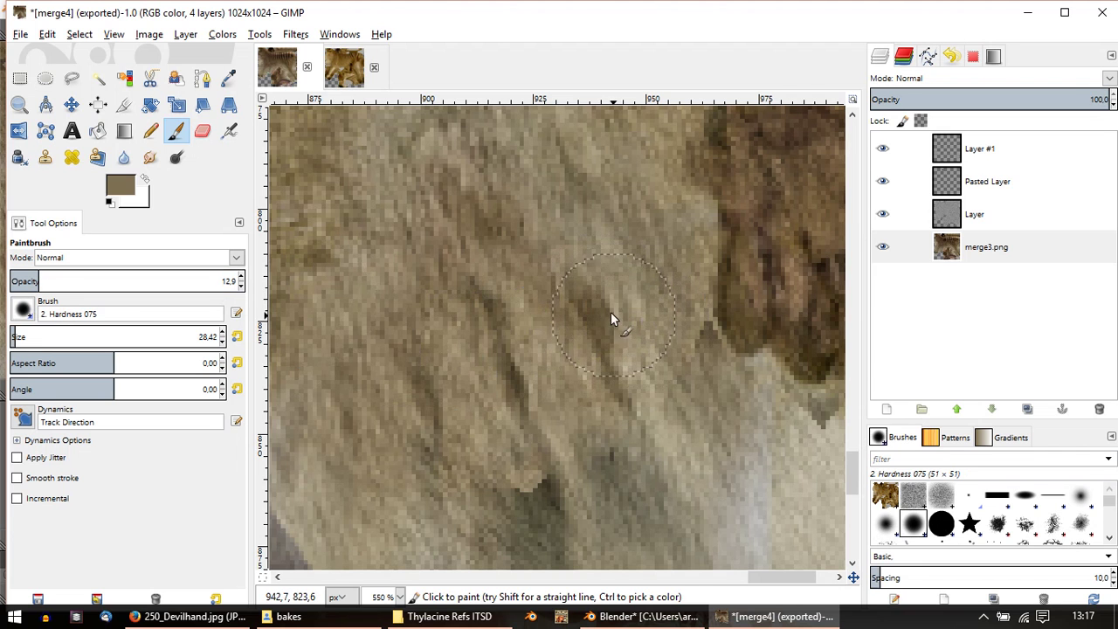
# Step: Soften the dark toe markings on the hind paw with the Clone tool at size 9.62, lowering the opacity to 20.8
pyautogui.press('c')
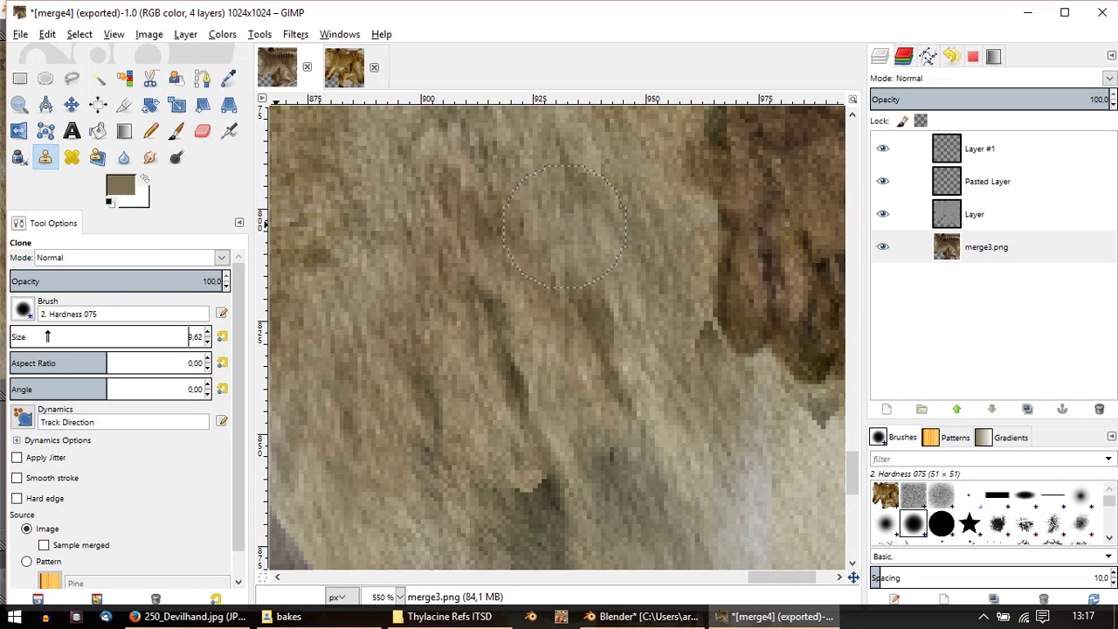
pyautogui.click(110, 281)
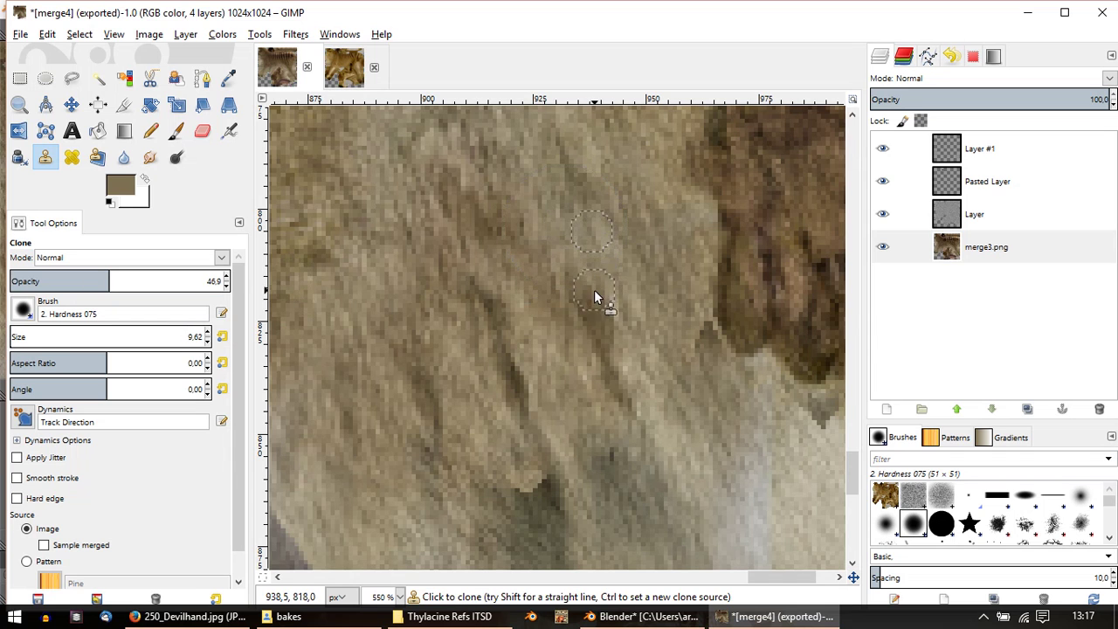
pyautogui.keyDown('ctrl'); pyautogui.scroll(-1, 477, 323); pyautogui.keyUp('ctrl')
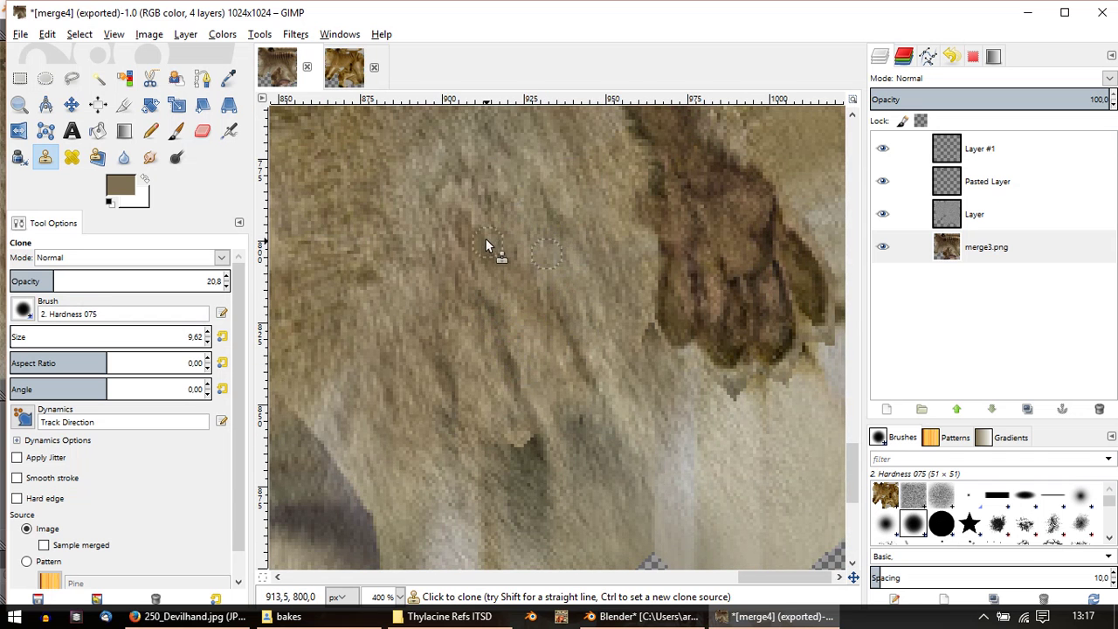
pyautogui.keyDown('ctrl'); pyautogui.click(401, 221); pyautogui.keyUp('ctrl')
# Step: Export the softened hind-paw texture to merge4.png, switch to Blender and reload the merge4.png image
pyautogui.keyDown('ctrl'); pyautogui.scroll(-2, 568, 387); pyautogui.keyUp('ctrl')
pyautogui.keyDown('ctrl'); pyautogui.scroll(-5, 489, 314); pyautogui.keyUp('ctrl')
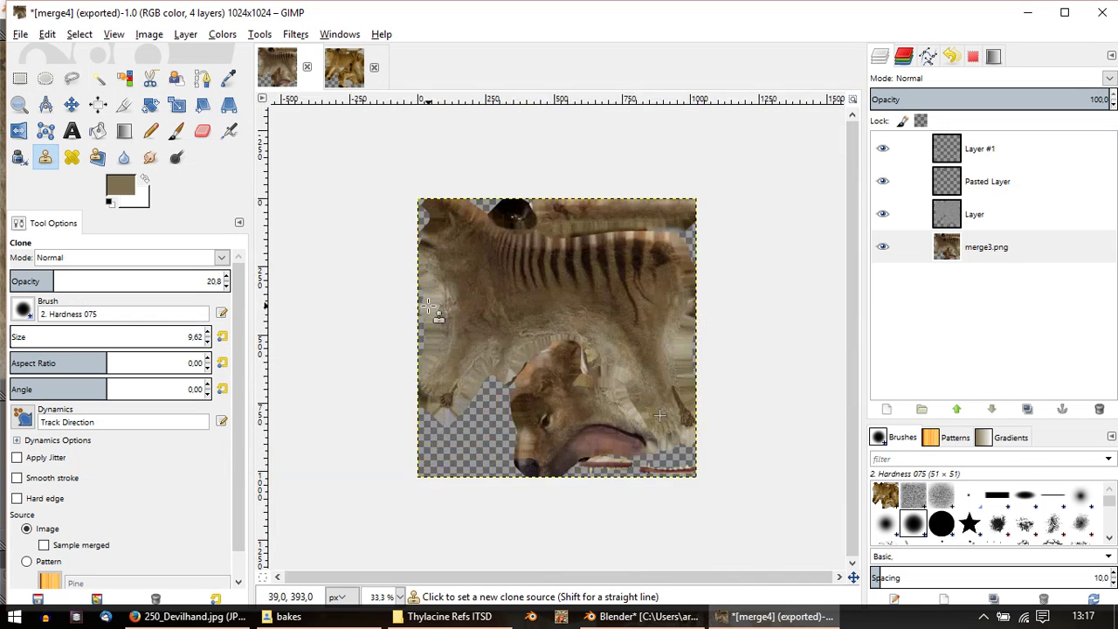
pyautogui.keyDown('ctrl'); pyautogui.scroll(1, 449, 306); pyautogui.keyUp('ctrl')
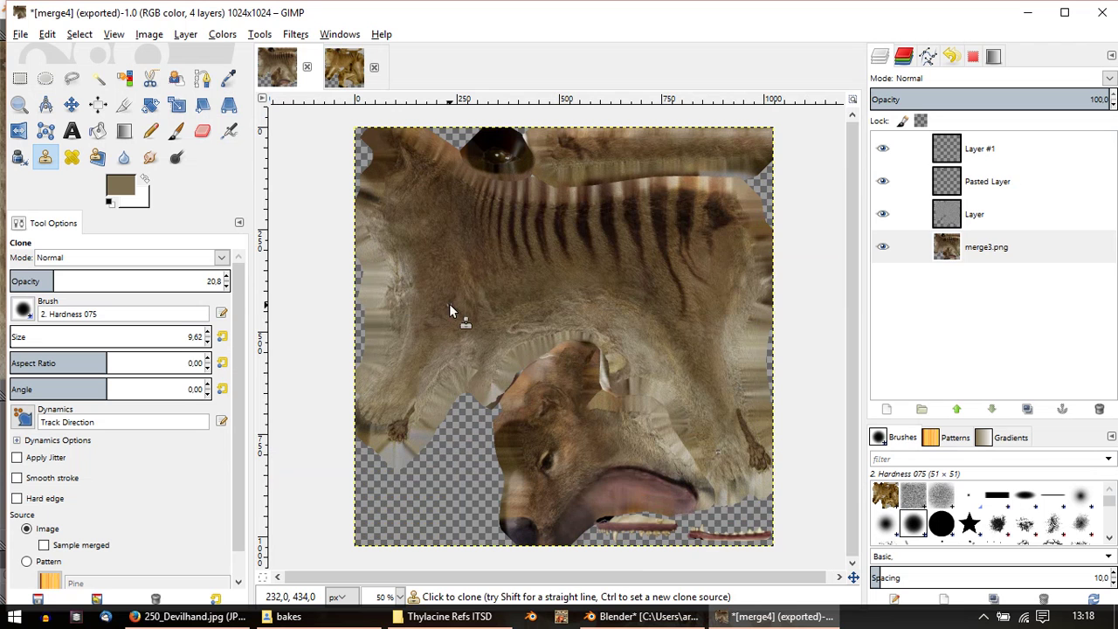
pyautogui.keyDown('ctrl'); pyautogui.scroll(4, 469, 200); pyautogui.keyUp('ctrl')
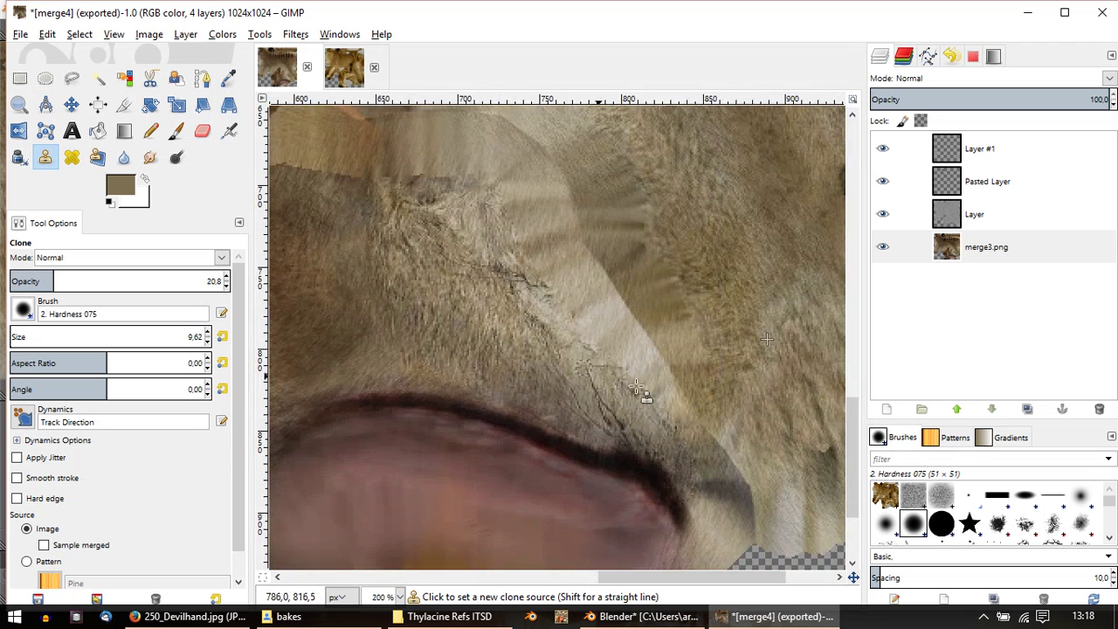
pyautogui.moveTo(806, 424); pyautogui.dragTo(589, 367, button='middle')
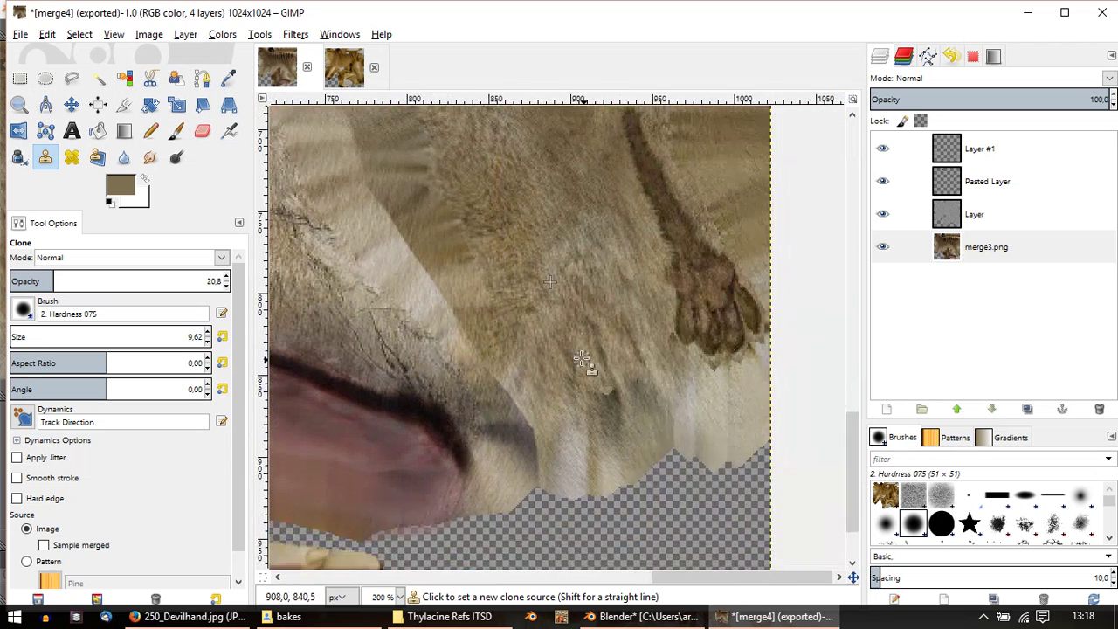
pyautogui.click(20, 34)
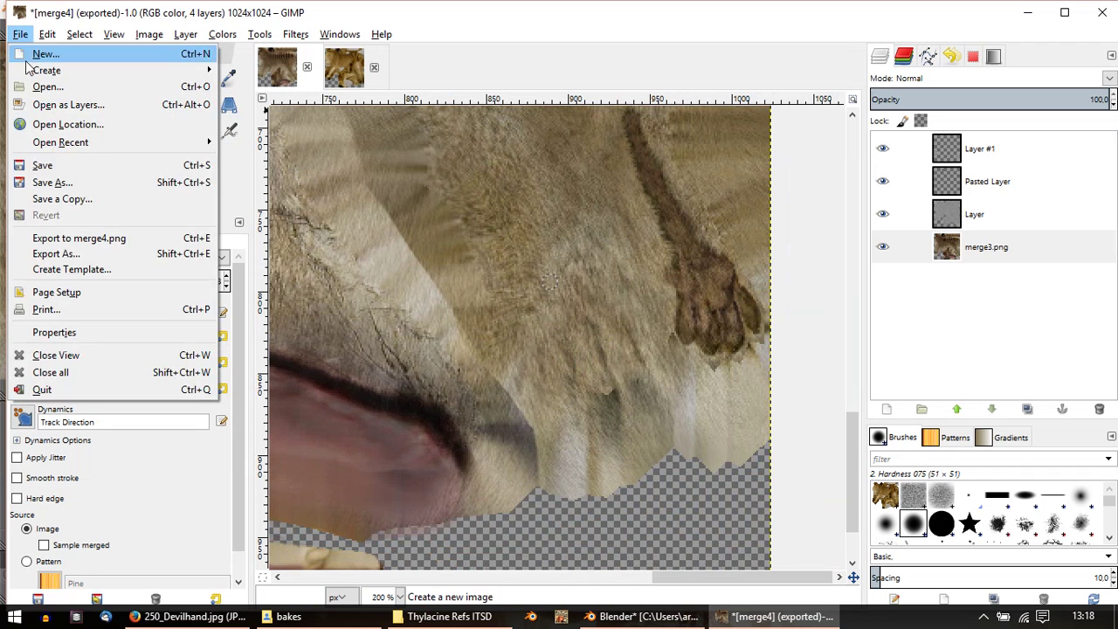
pyautogui.click(87, 237)
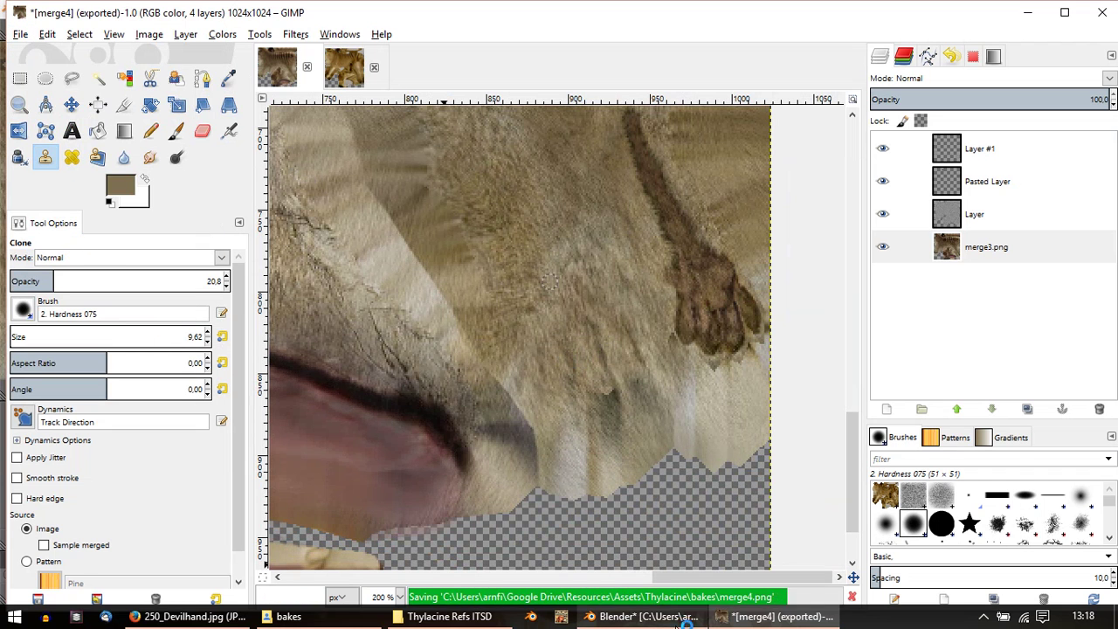
pyautogui.click(647, 616)
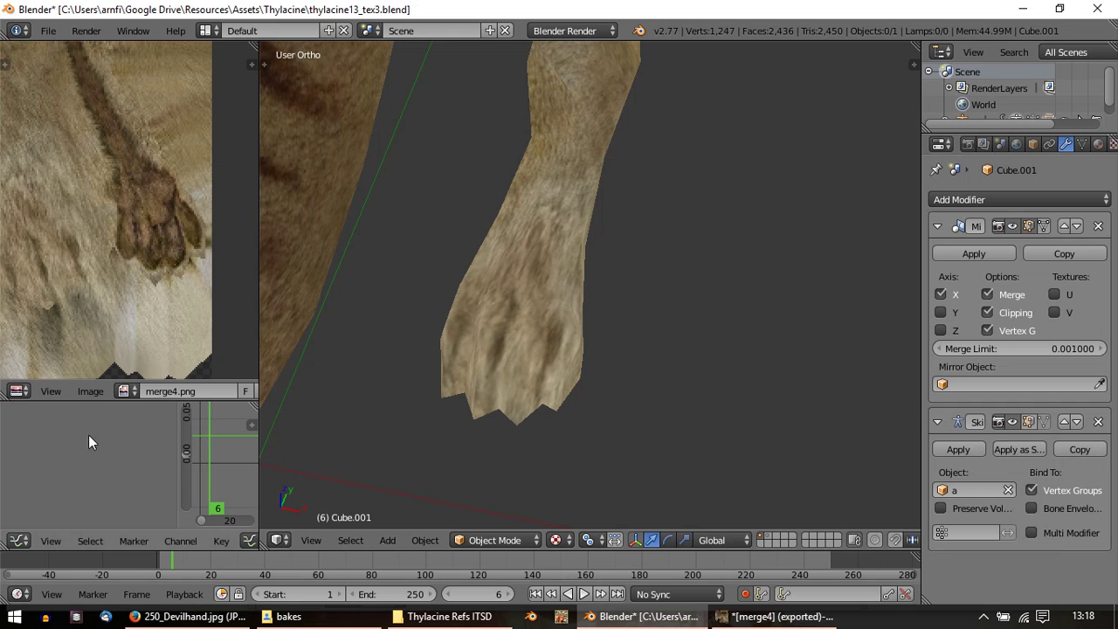
pyautogui.click(90, 391)
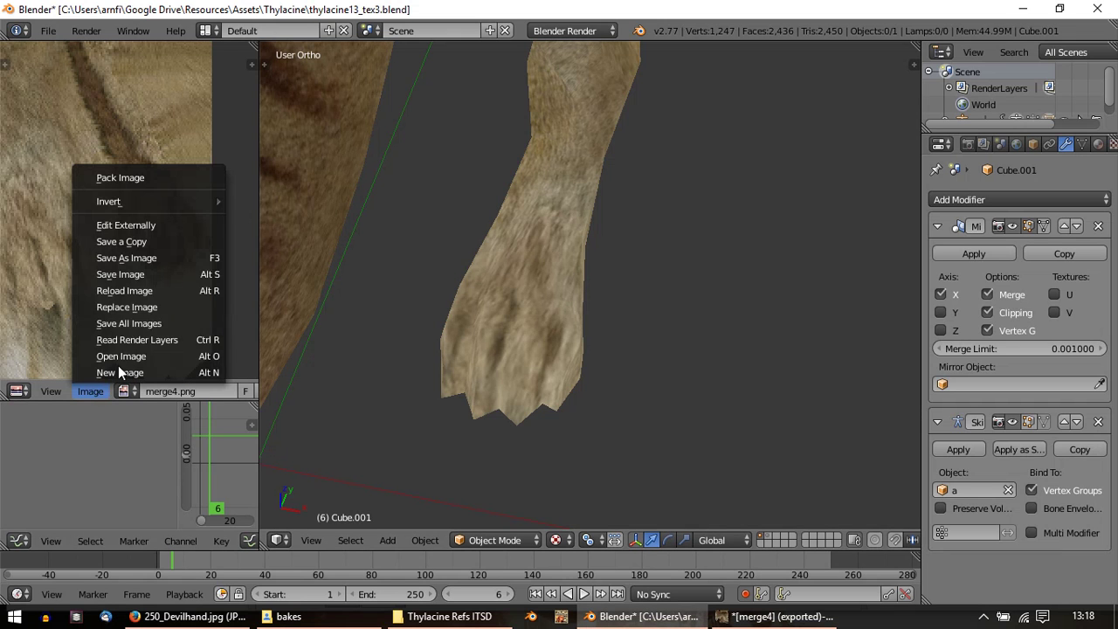
pyautogui.click(149, 290)
# Step: Enter Edit Mode on the thylacine mesh, deselect all UVs and nudge a UV vertex on the hind paw's toe edge
pyautogui.moveTo(603, 262); pyautogui.dragTo(625, 268, button='middle')
pyautogui.moveTo(680, 261); pyautogui.dragTo(639, 285, button='middle')
pyautogui.press('Tab')
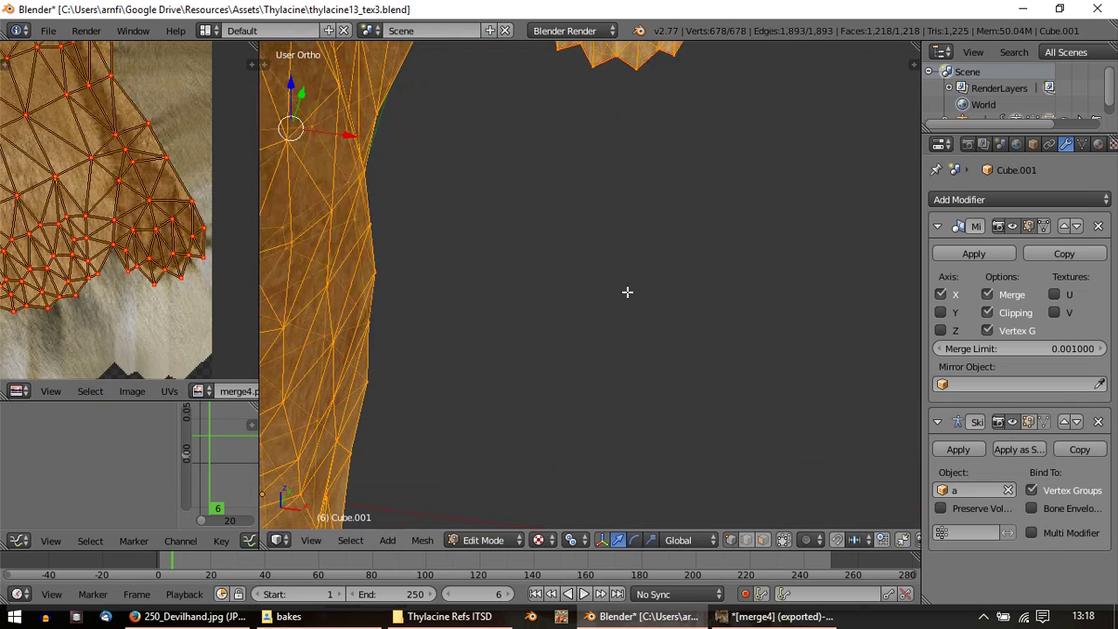
pyautogui.scroll(4, 218, 302)
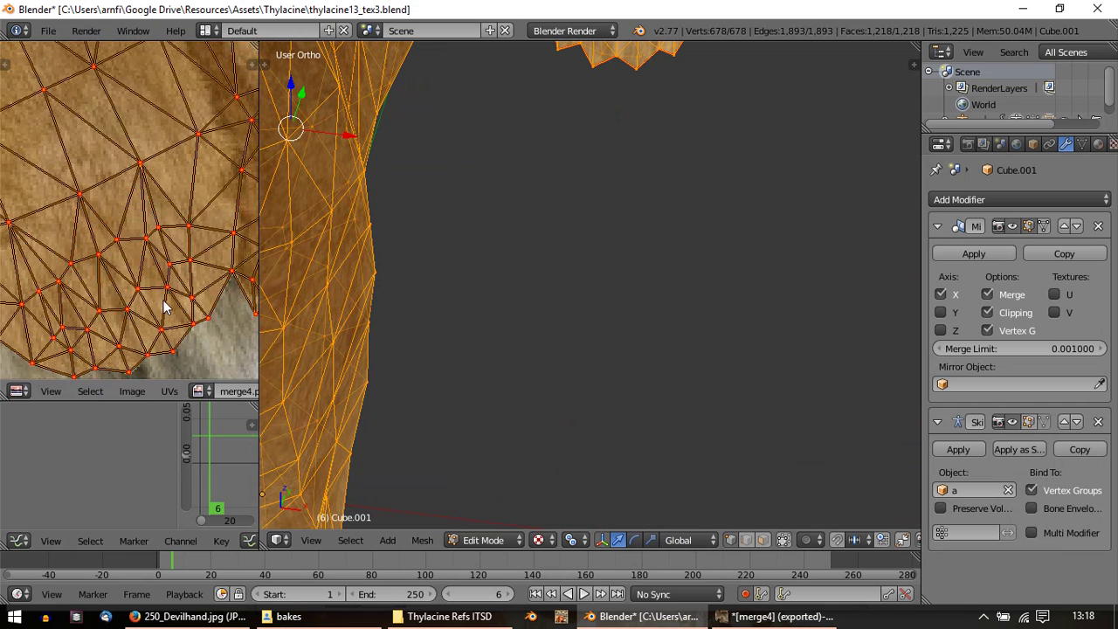
pyautogui.press('a')
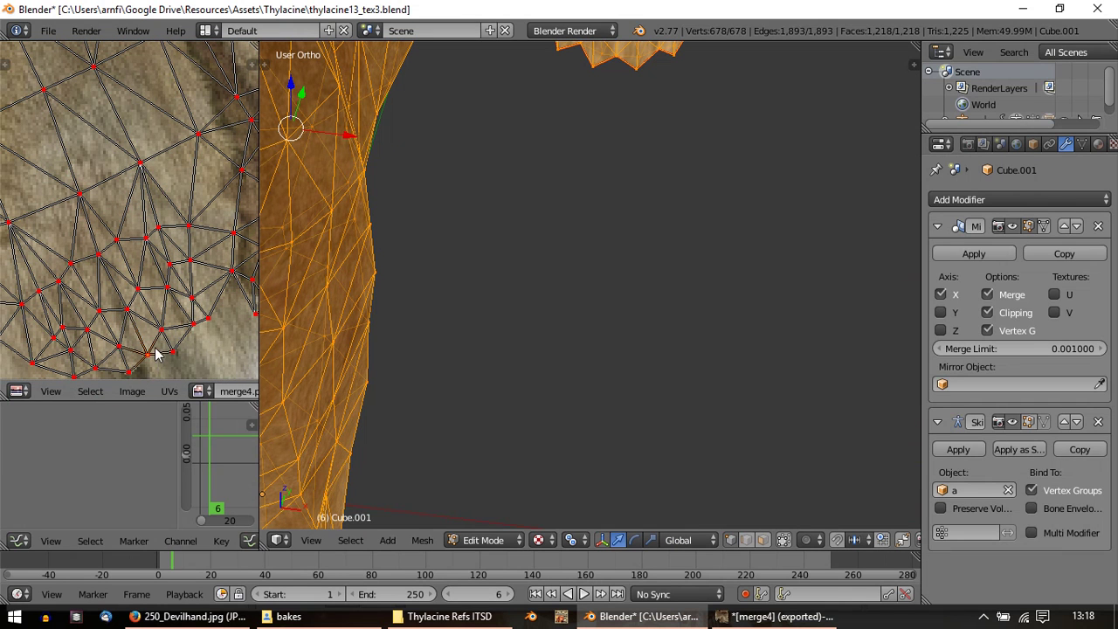
pyautogui.press('g')
pyautogui.click(148, 356)
pyautogui.moveTo(149, 355); pyautogui.dragTo(176, 257, button='middle')
pyautogui.scroll(2, 194, 286)
pyautogui.press('g')
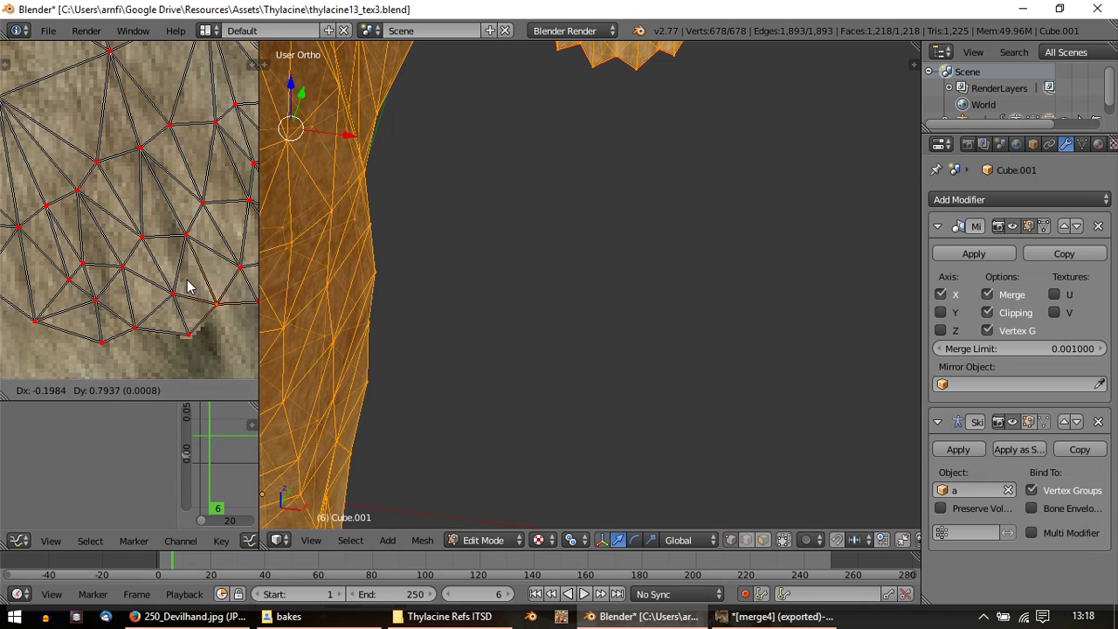
pyautogui.click(184, 287)
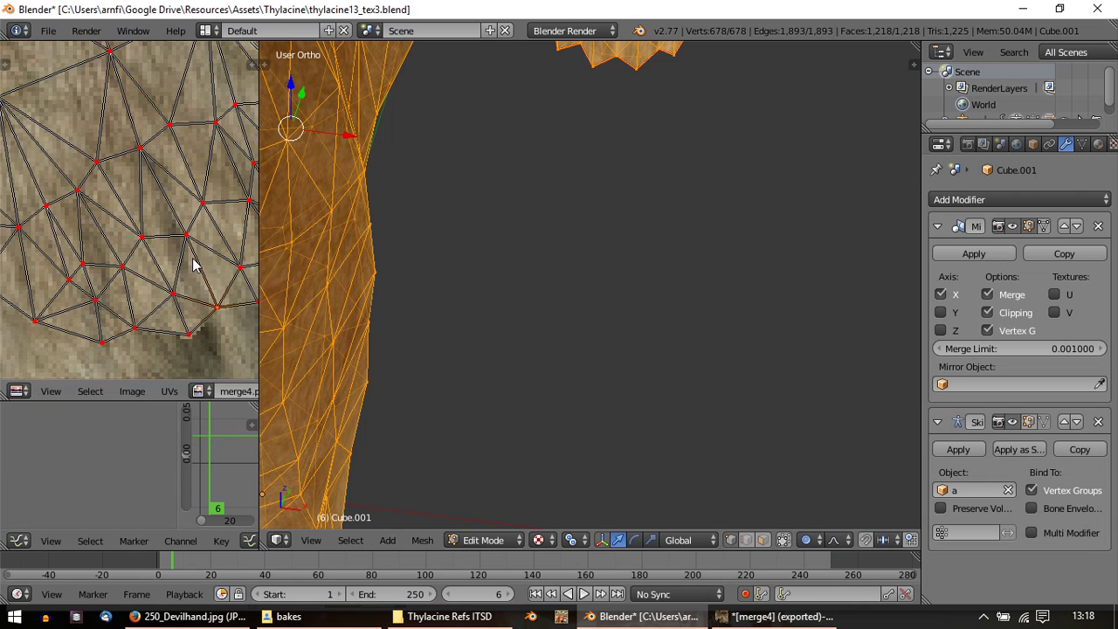
# Step: Use smooth proportional editing to shift the UV vertices along the hind paw's toe edge into better alignment with the toe markings
pyautogui.press('g')
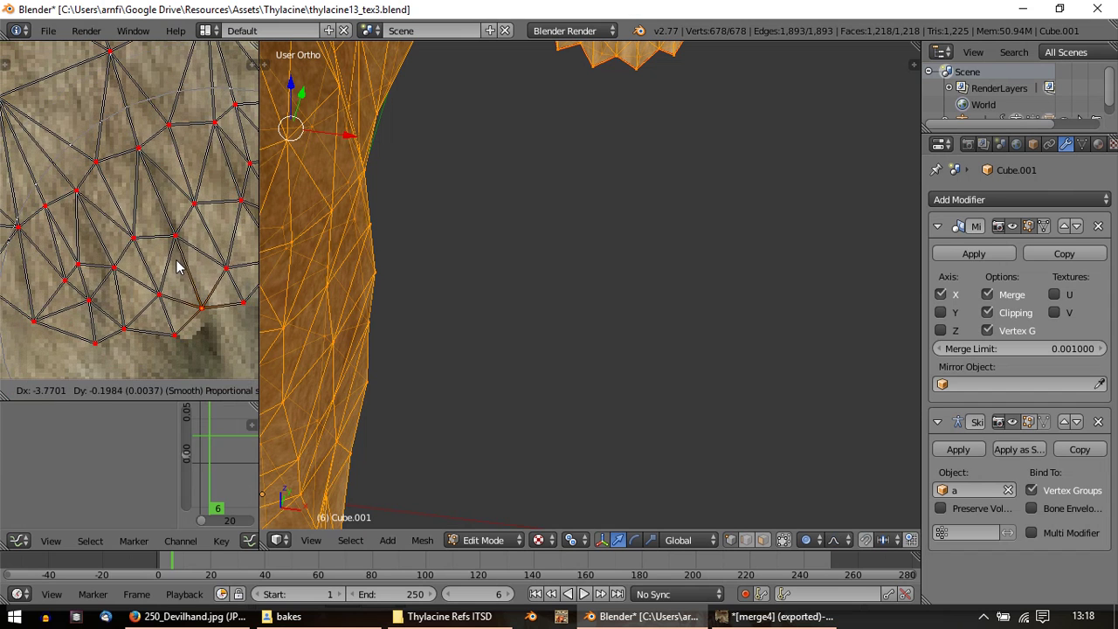
pyautogui.click(175, 262)
pyautogui.moveTo(173, 259); pyautogui.dragTo(133, 245, button='middle')
pyautogui.press('g')
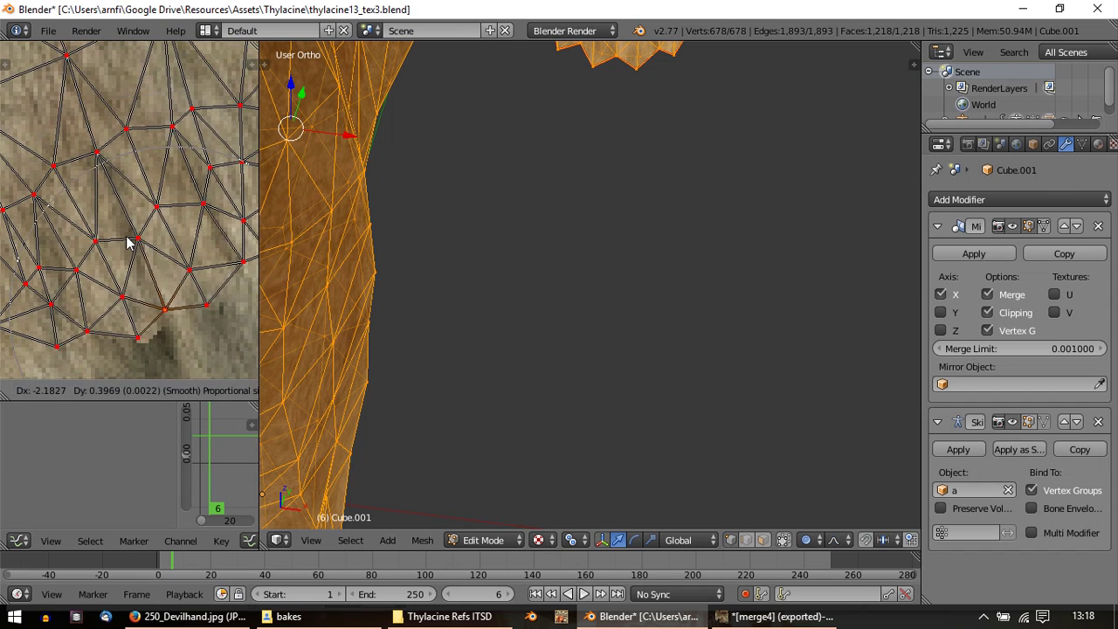
pyautogui.click(131, 244)
pyautogui.press('g')
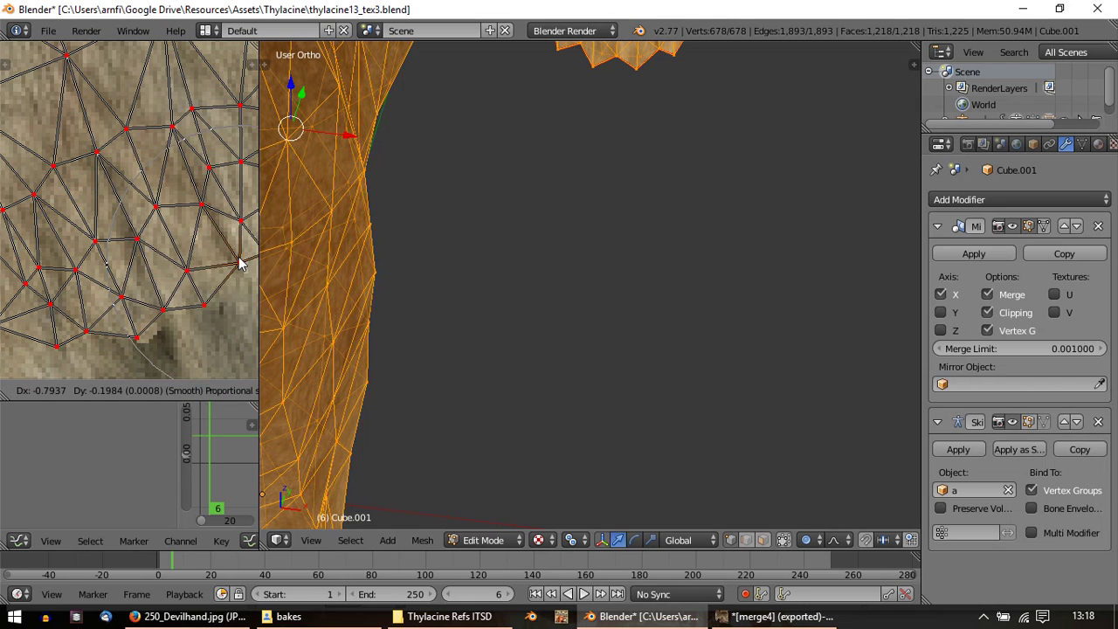
pyautogui.click(237, 261)
# Step: Shift an inner toe UV vertex and the paw's lowest UV vertex with proportional falloff, and return to Object Mode
pyautogui.rightClick(144, 244)
pyautogui.press('g')
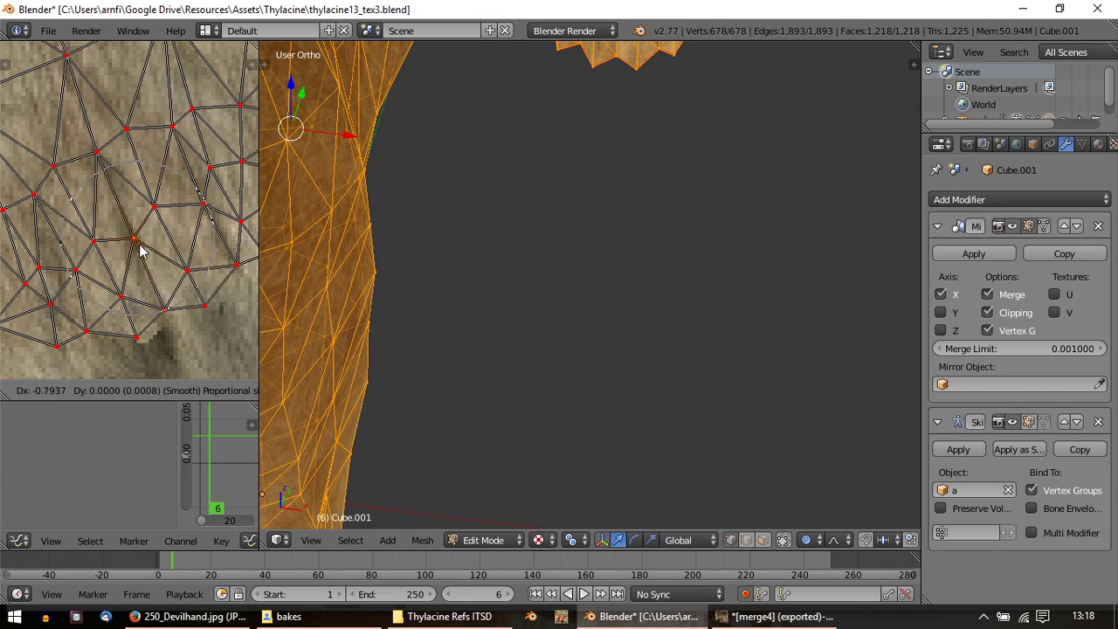
pyautogui.click(138, 244)
pyautogui.scroll(-2, 98, 319)
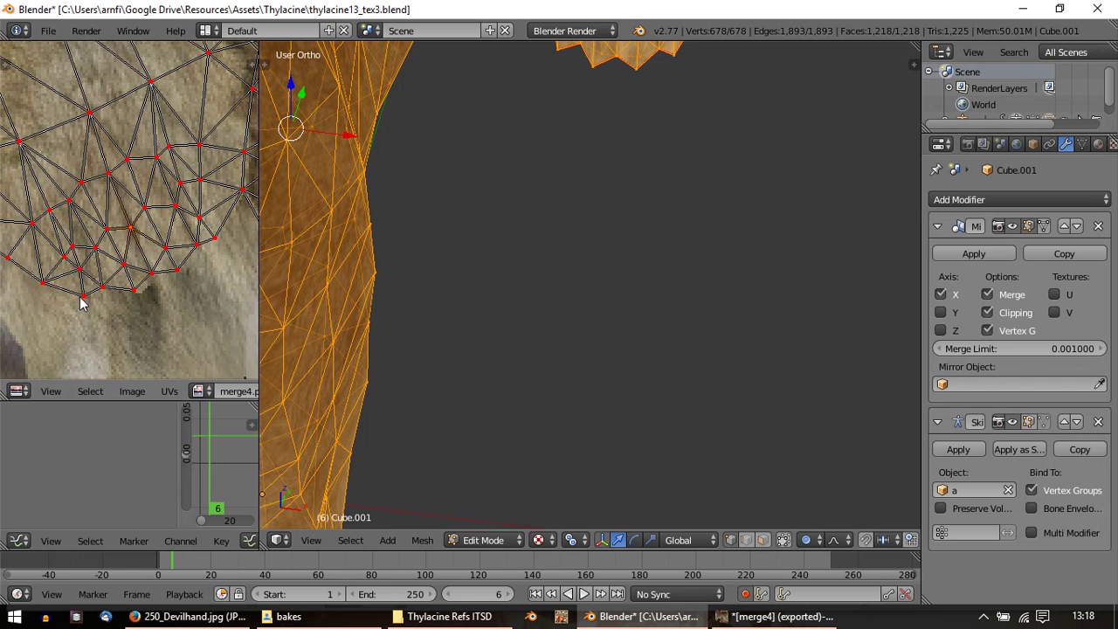
pyautogui.press('g')
pyautogui.scroll(-8, 64, 292)
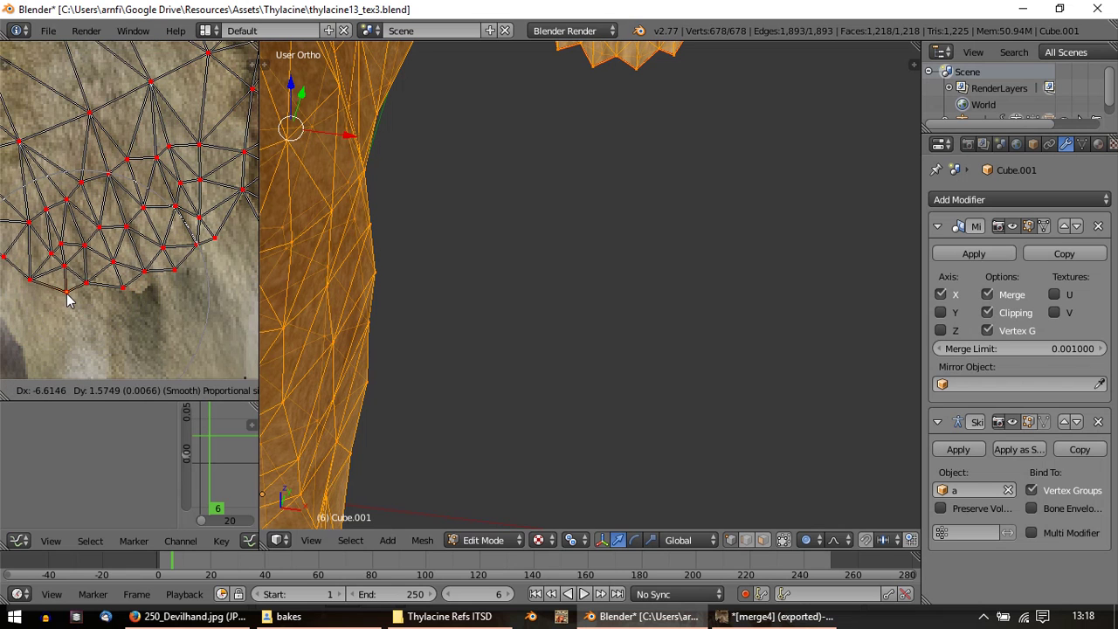
pyautogui.click(66, 293)
pyautogui.press('Tab')
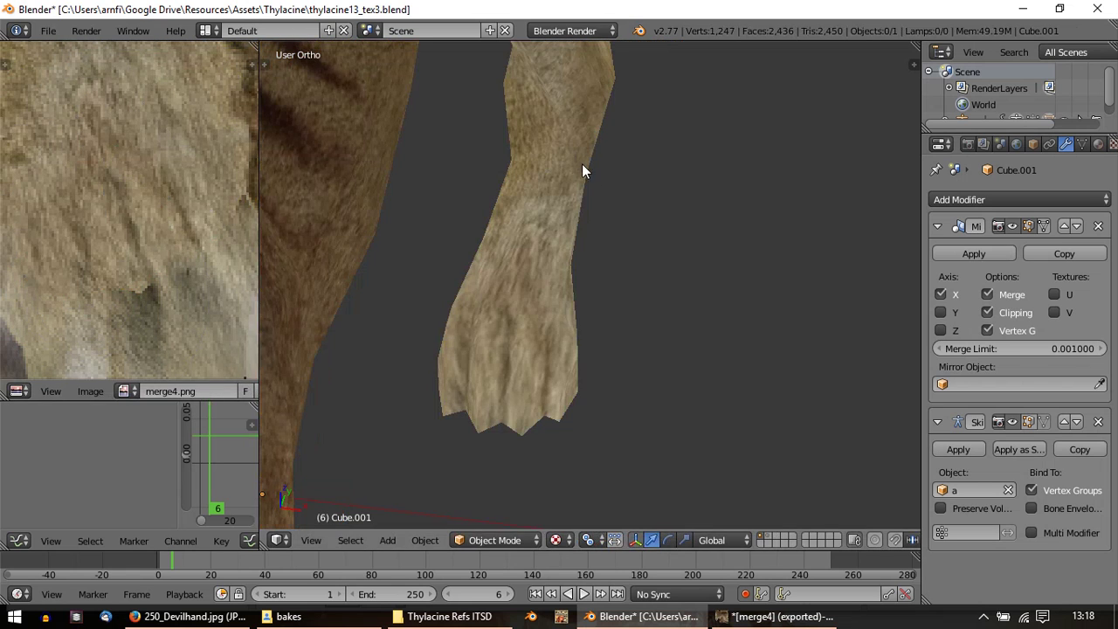
# Step: Select the vertices along both sides of the hind paw in Edit Mode and smooth them, raising the smoothing repeat count by one
pyautogui.moveTo(559, 262); pyautogui.dragTo(496, 256, button='middle')
pyautogui.press('Tab')
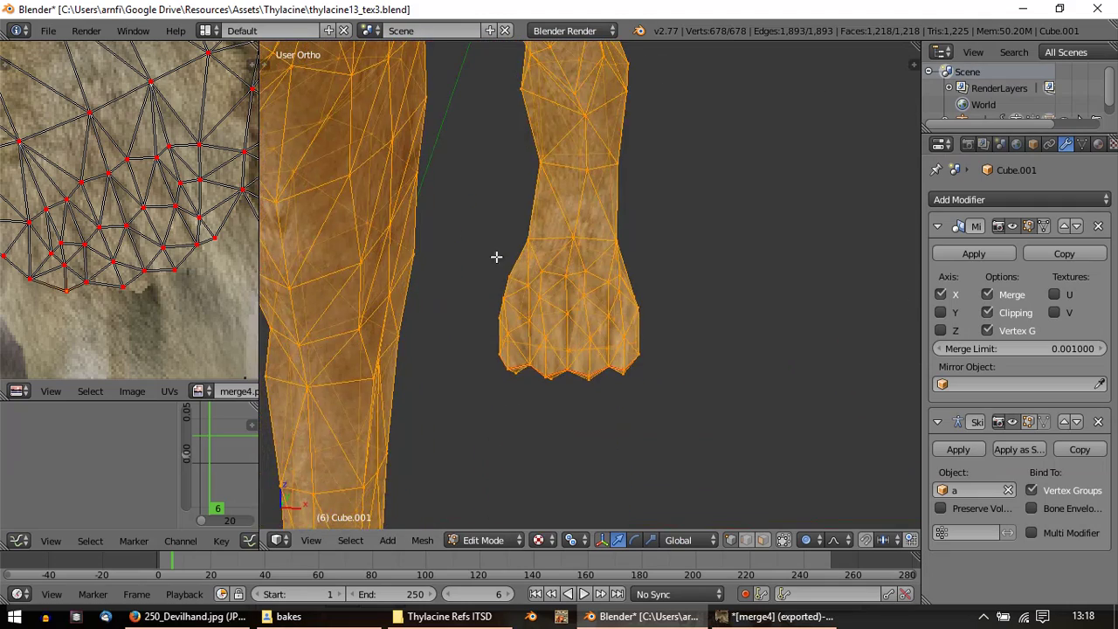
pyautogui.rightClick(503, 295)
pyautogui.scroll(2, 496, 325)
pyautogui.press('g')
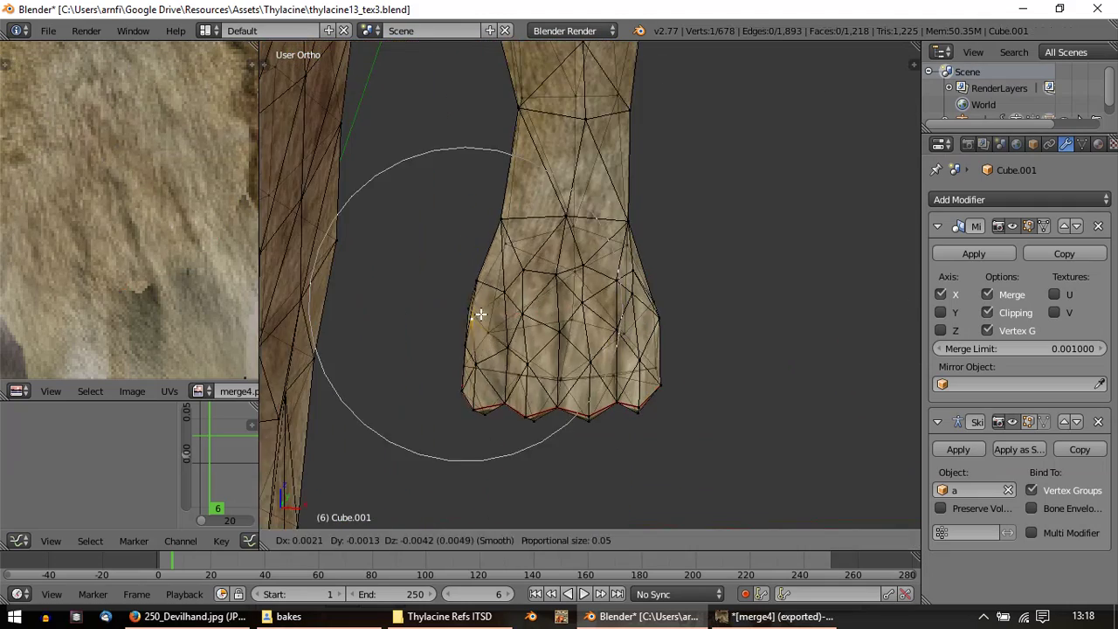
pyautogui.rightClick(479, 316)
pyautogui.keyDown('shift'); pyautogui.rightClick(481, 347); pyautogui.keyUp('shift')
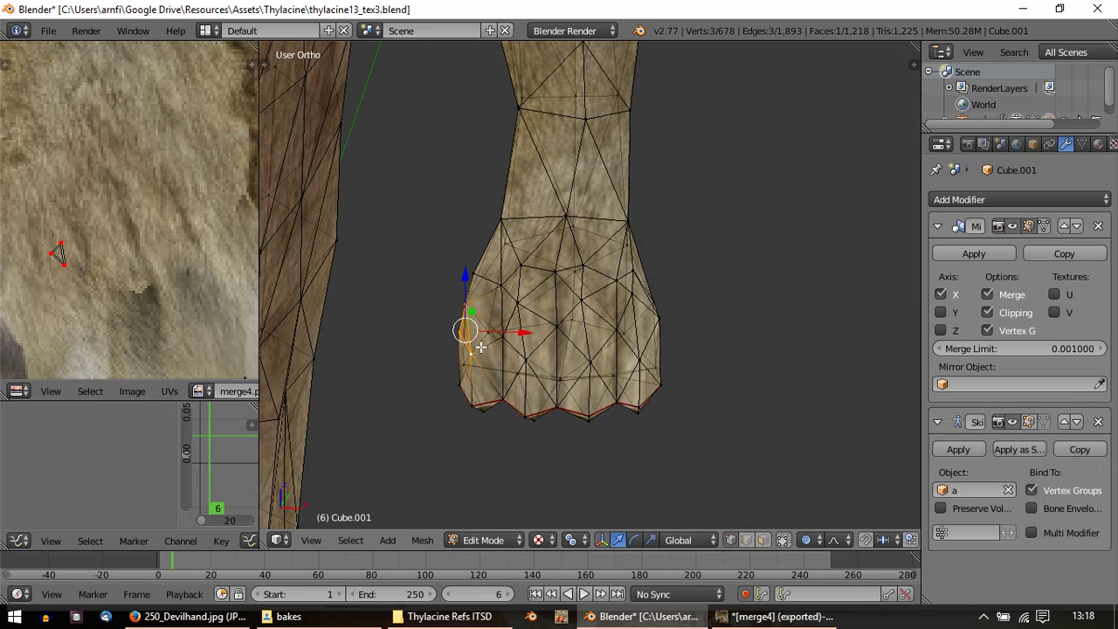
pyautogui.keyDown('shift'); pyautogui.rightClick(475, 273); pyautogui.keyUp('shift')
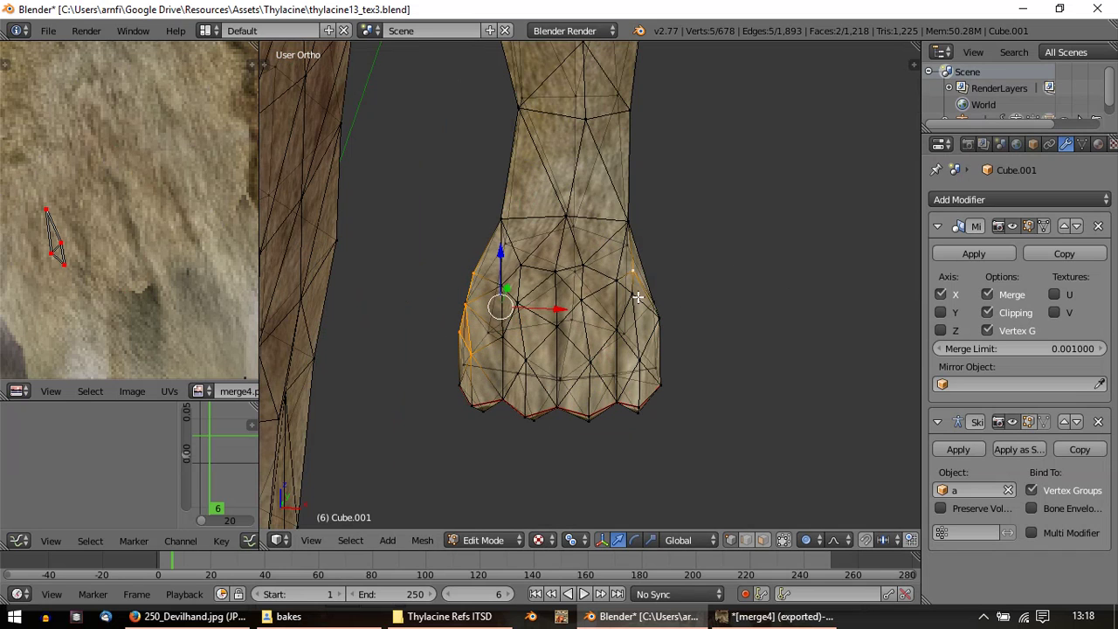
pyautogui.keyDown('shift'); pyautogui.rightClick(640, 354); pyautogui.keyUp('shift')
pyautogui.keyDown('shift'); pyautogui.rightClick(661, 294); pyautogui.keyUp('shift')
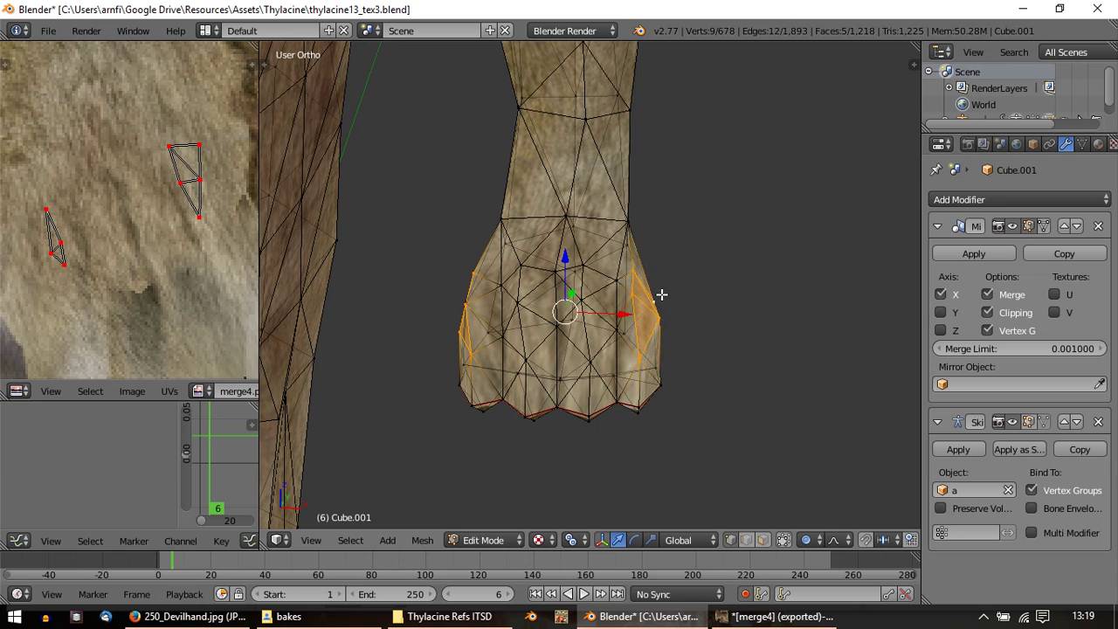
pyautogui.press('w')
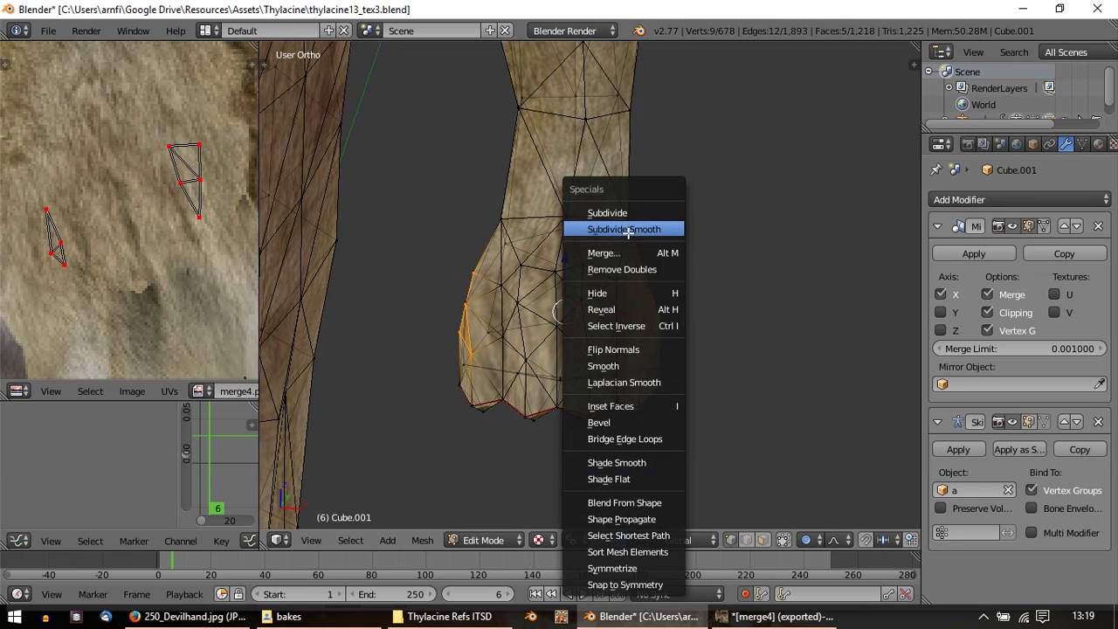
pyautogui.click(621, 361)
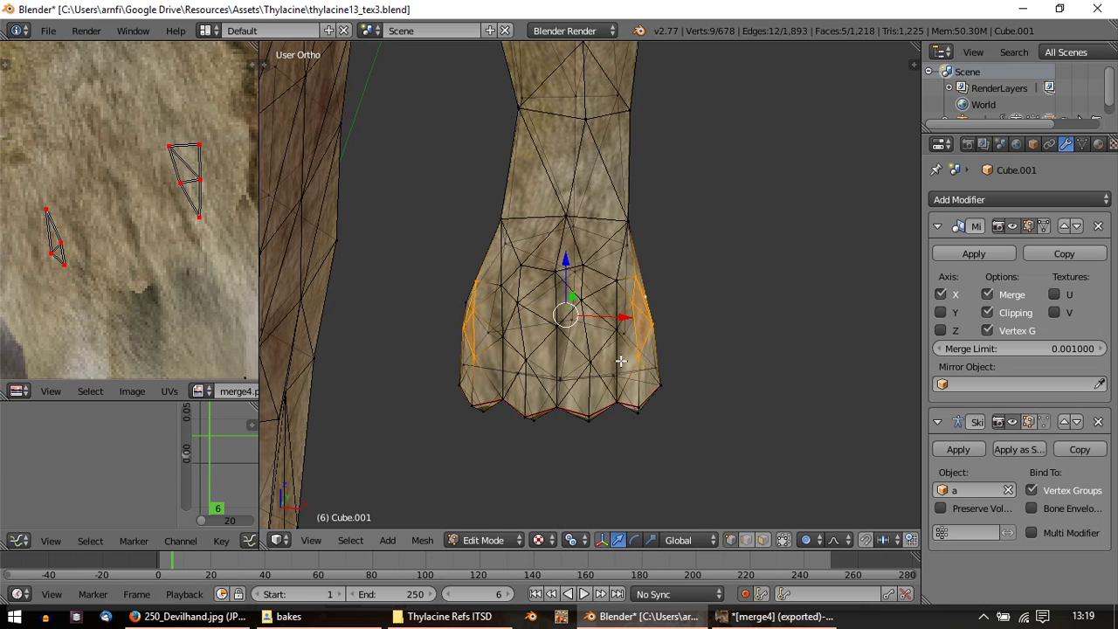
pyautogui.press('t')
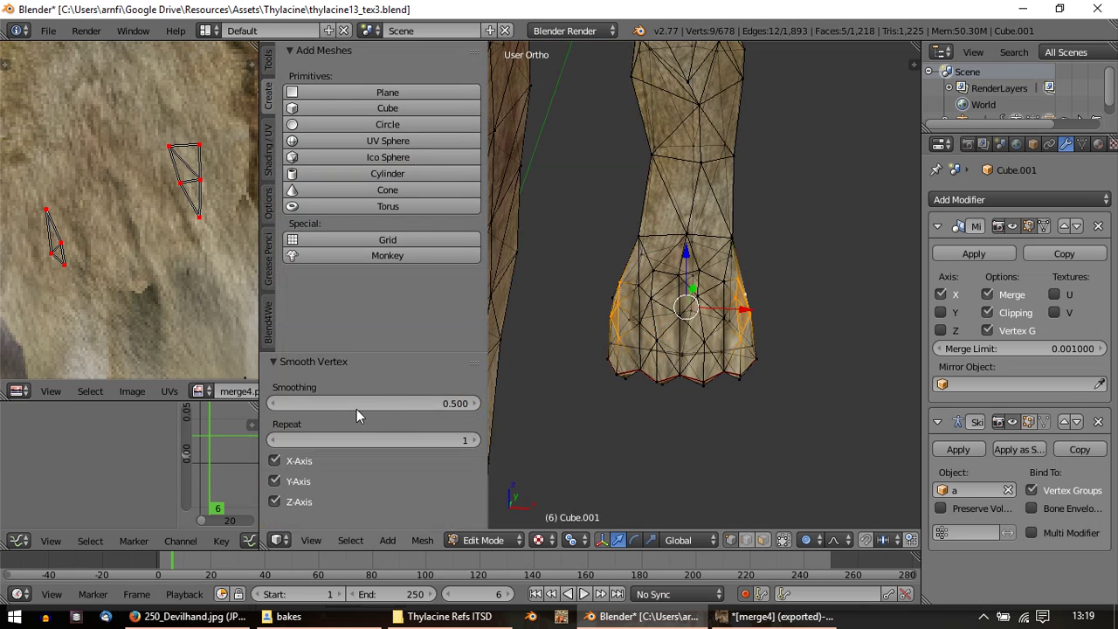
pyautogui.click(477, 440)
pyautogui.press('Tab')
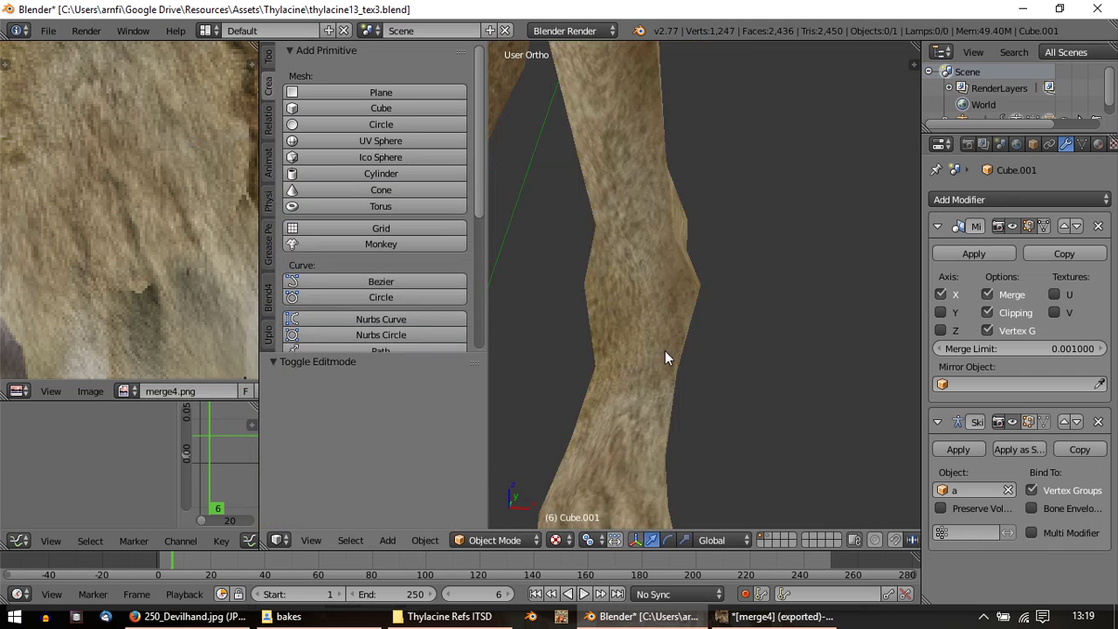
# Step: Turn off proportional editing and adjust the outer toe's vertex with Shrink/Fatten by about 0.0019, returning to Object Mode
pyautogui.moveTo(665, 353); pyautogui.dragTo(538, 433, button='middle')
pyautogui.scroll(-2, 639, 367)
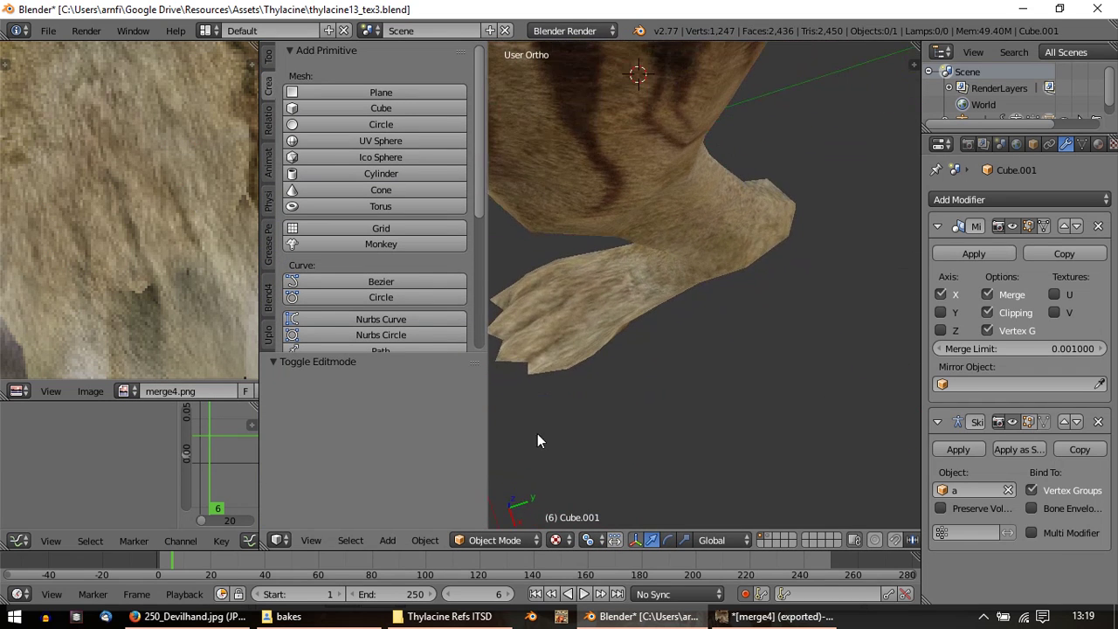
pyautogui.press('Tab')
pyautogui.keyDown('shift'); pyautogui.moveTo(582, 326); pyautogui.dragTo(474, 350, button='middle'); pyautogui.keyUp('shift')
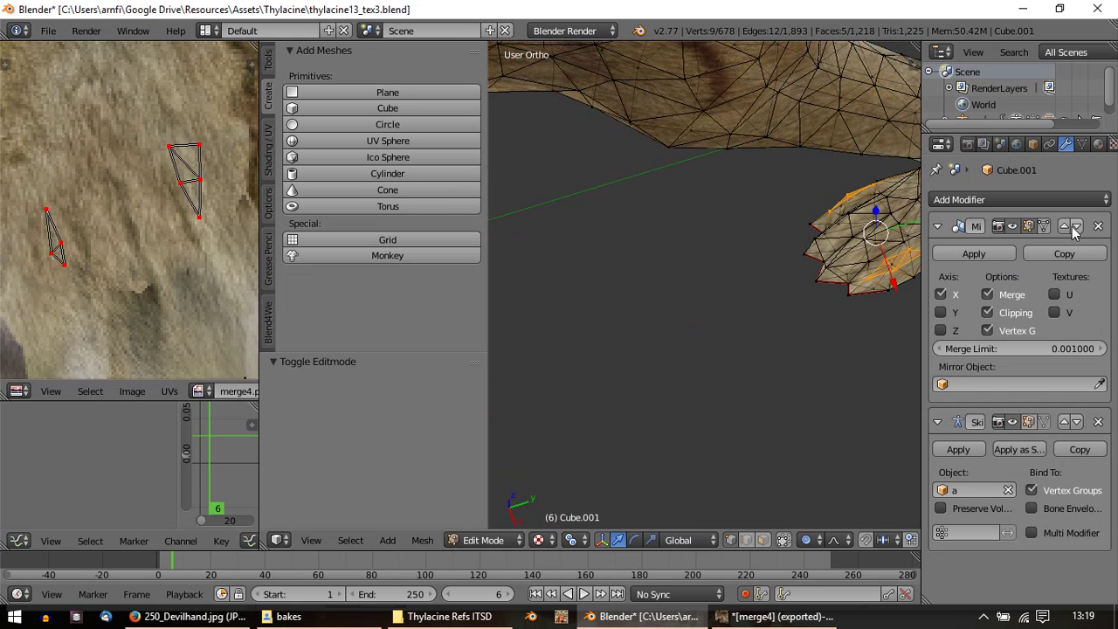
pyautogui.rightClick(829, 208)
pyautogui.hotkey('alt', 's')
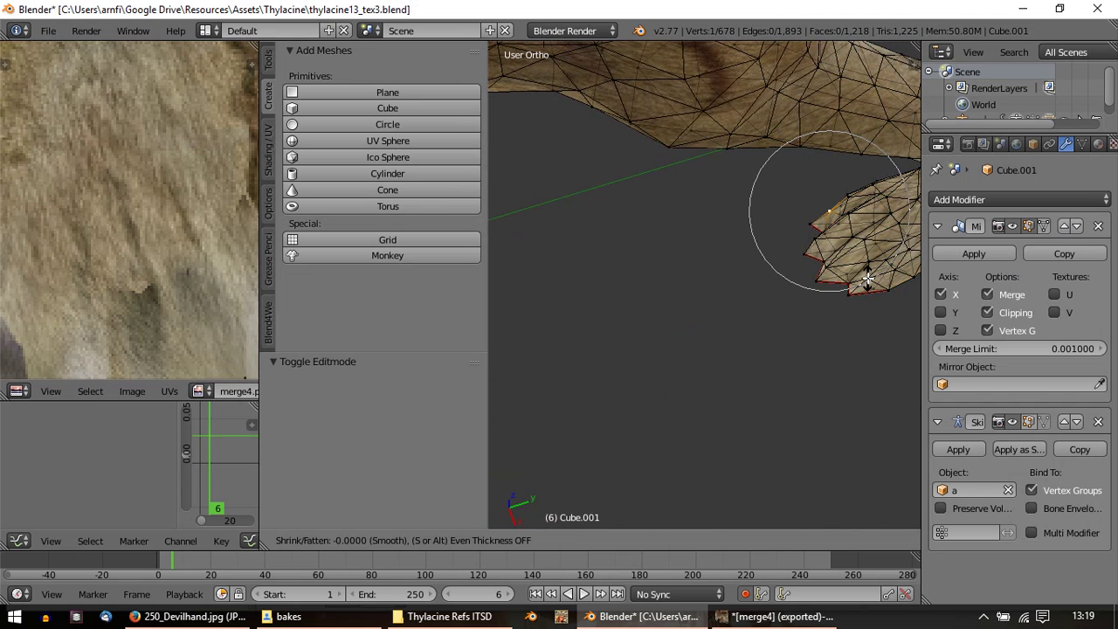
pyautogui.rightClick(868, 278)
pyautogui.press('o')
pyautogui.hotkey('alt', 's')
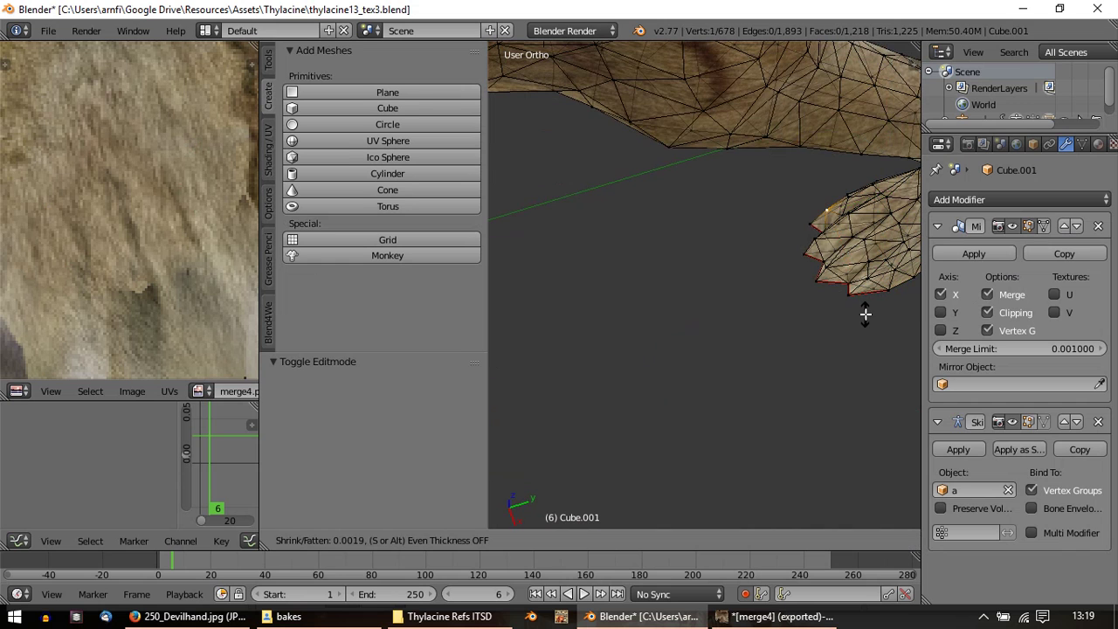
pyautogui.click(866, 314)
pyautogui.press('Tab')
# Step: Hide the tool shelf, view the whole thylacine from the side and play the walk animation briefly to check the paws
pyautogui.scroll(-4, 853, 311)
pyautogui.keyDown('shift'); pyautogui.moveTo(764, 326); pyautogui.dragTo(862, 310, button='middle'); pyautogui.keyUp('shift')
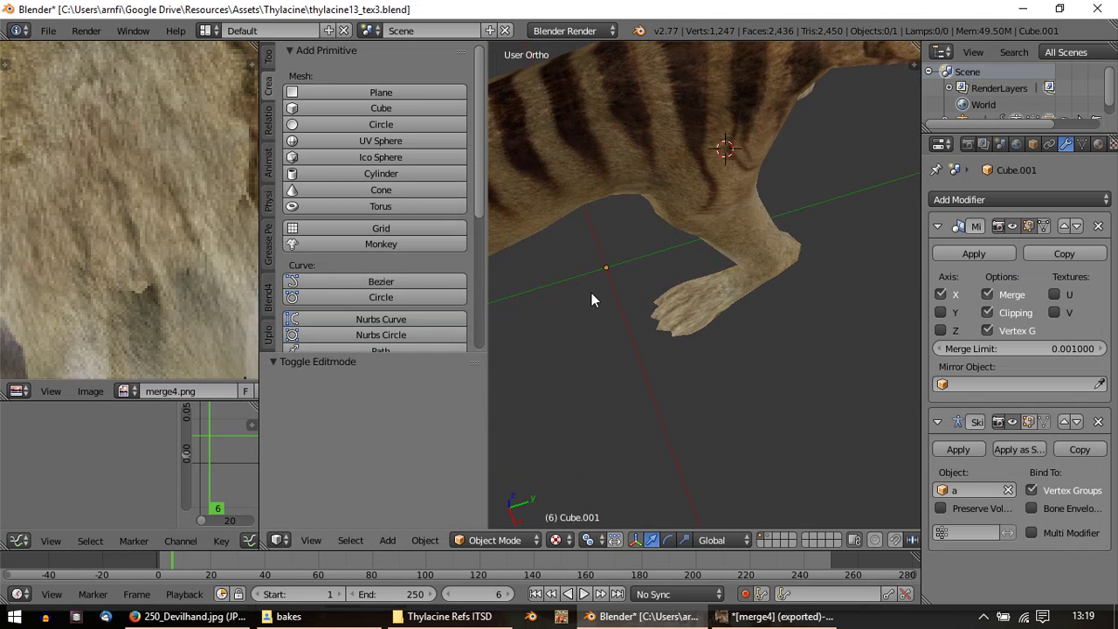
pyautogui.press('t')
pyautogui.moveTo(619, 306); pyautogui.dragTo(631, 227, button='middle')
pyautogui.scroll(-5, 632, 227)
pyautogui.keyDown('shift'); pyautogui.moveTo(620, 266); pyautogui.dragTo(603, 439, button='middle'); pyautogui.keyUp('shift')
pyautogui.hotkey('alt', 'a')
pyautogui.press('Escape')
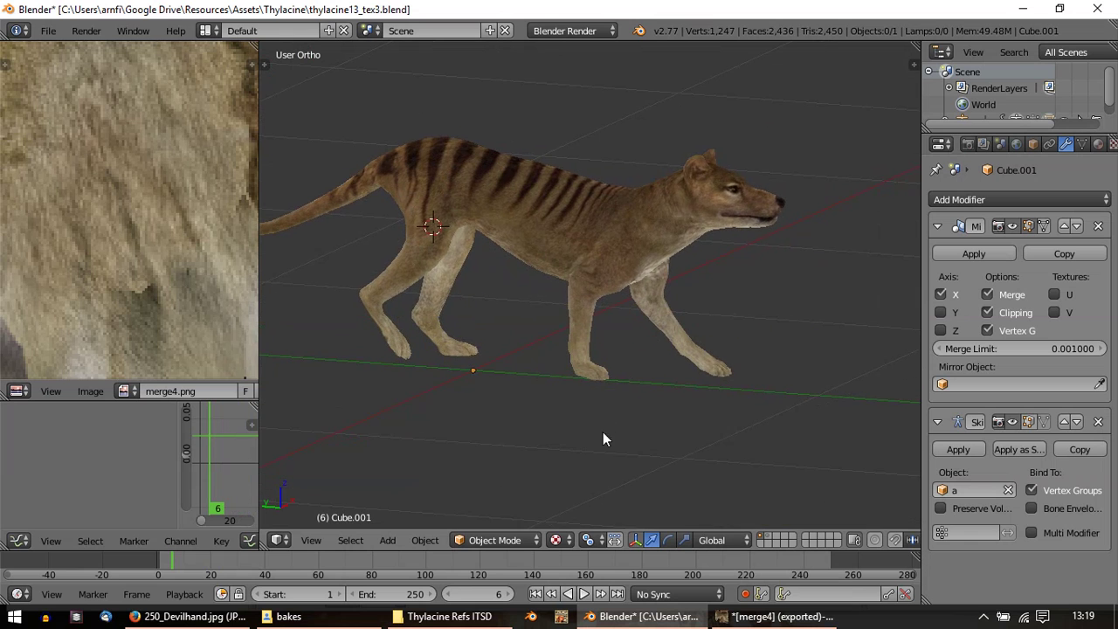
# Step: Play the thylacine's walk animation from the side, stop it, and inspect the model's head and front
pyautogui.scroll(-2, 601, 348)
pyautogui.hotkey('alt', 'a')
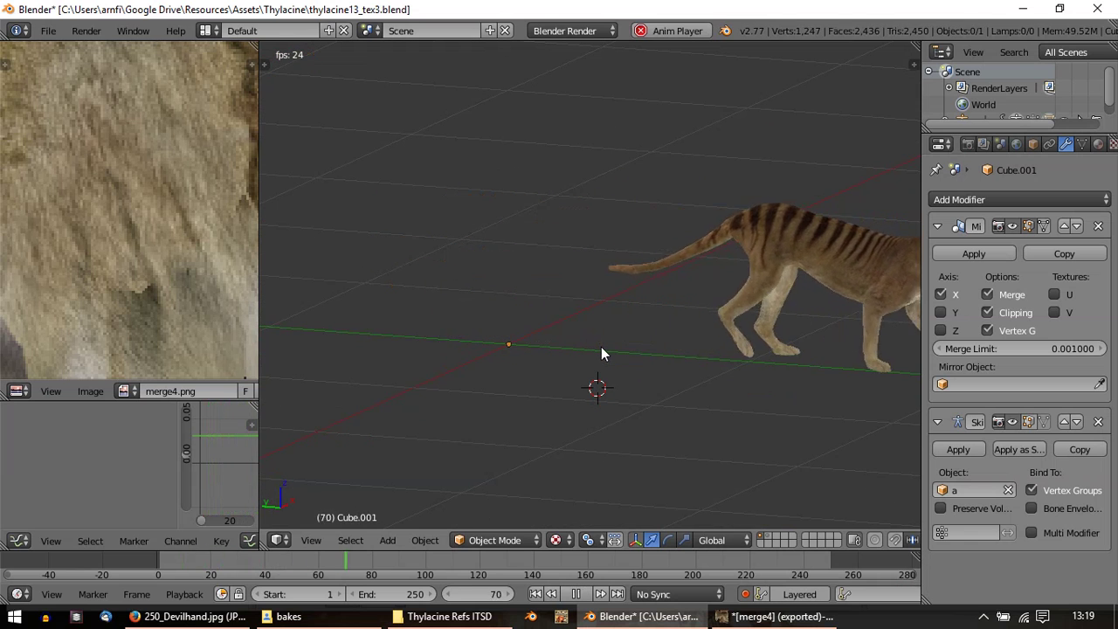
pyautogui.press('Escape')
pyautogui.scroll(3, 594, 297)
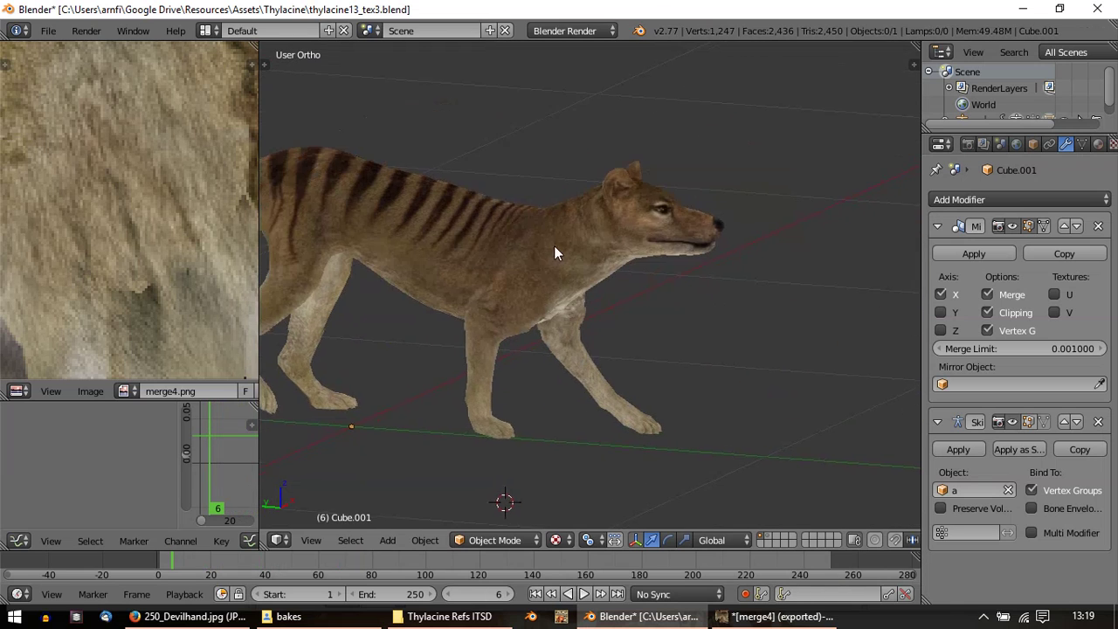
pyautogui.scroll(3, 664, 249)
pyautogui.moveTo(669, 225); pyautogui.dragTo(492, 259, button='middle')
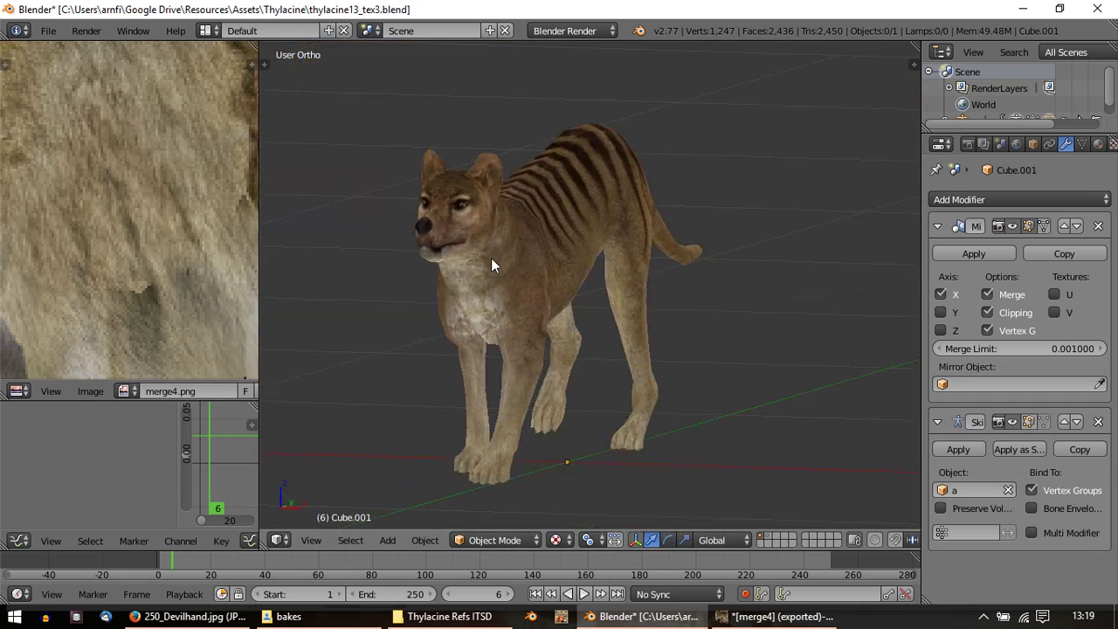
# Step: Replay the walk animation from a front angle, stop it, and examine the texture on the other side of the head
pyautogui.moveTo(607, 292); pyautogui.dragTo(624, 242, button='middle')
pyautogui.hotkey('alt', 'a')
pyautogui.press('Escape')
pyautogui.moveTo(689, 309); pyautogui.dragTo(756, 305, button='middle')
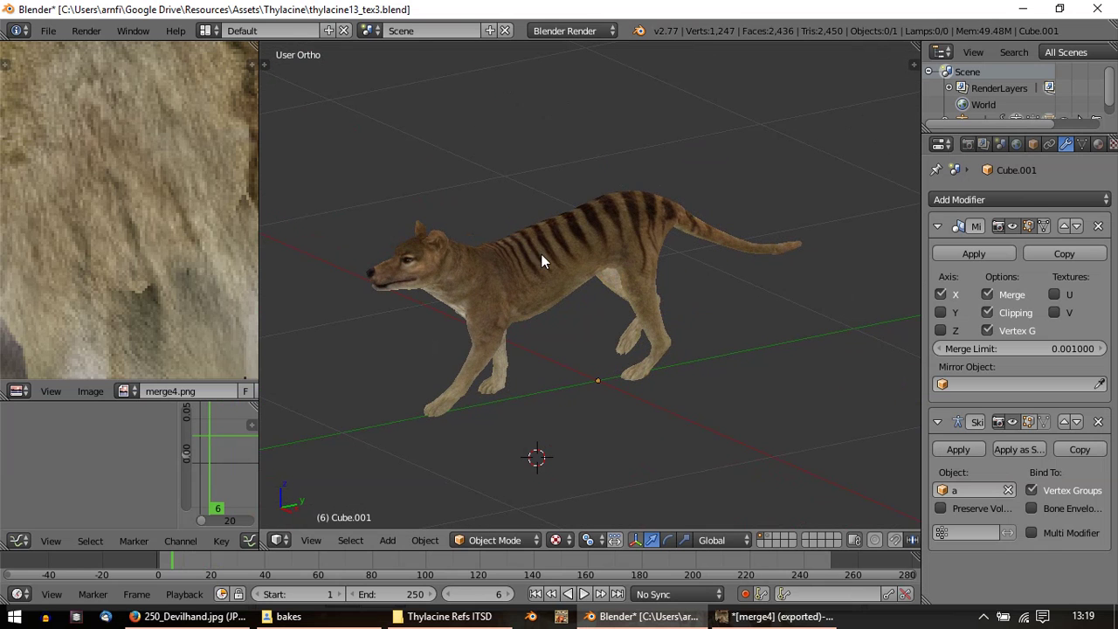
pyautogui.moveTo(533, 248); pyautogui.dragTo(642, 306, button='middle')
pyautogui.scroll(4, 430, 312)
pyautogui.moveTo(512, 242)
pyautogui.mouseDown(button='middle')
pyautogui.moveTo(481, 231)
pyautogui.moveTo(514, 249)
pyautogui.mouseUp(button='middle')
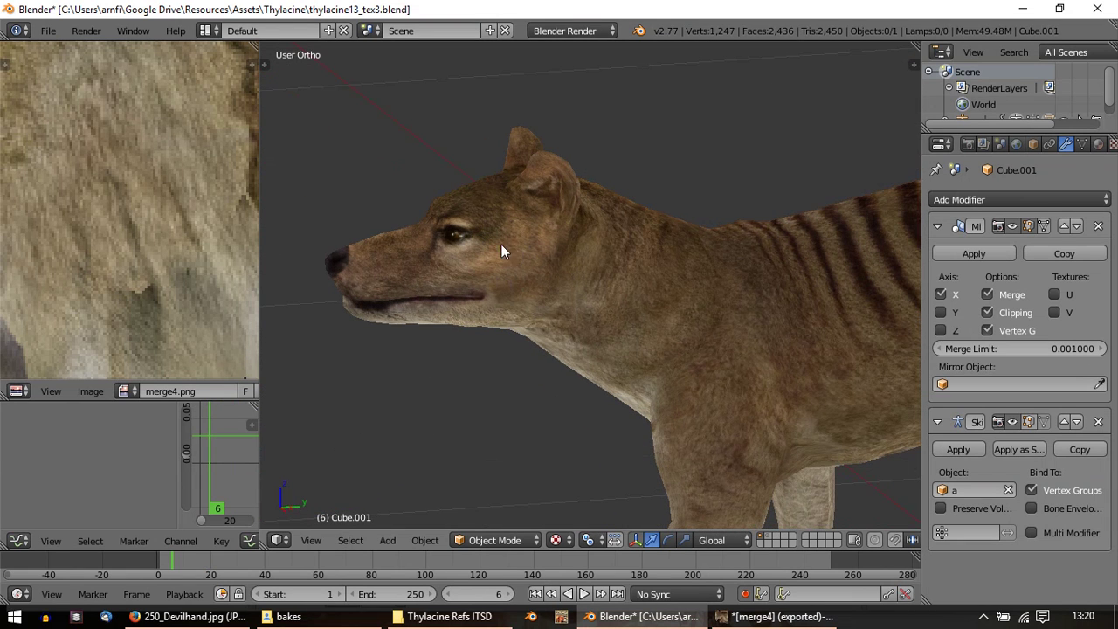
# Step: Switch to GIMP and use Dodge/Burn on the merge3.png layer's head fur, with opacity 9.6 and brush size 34.72
pyautogui.click(743, 616)
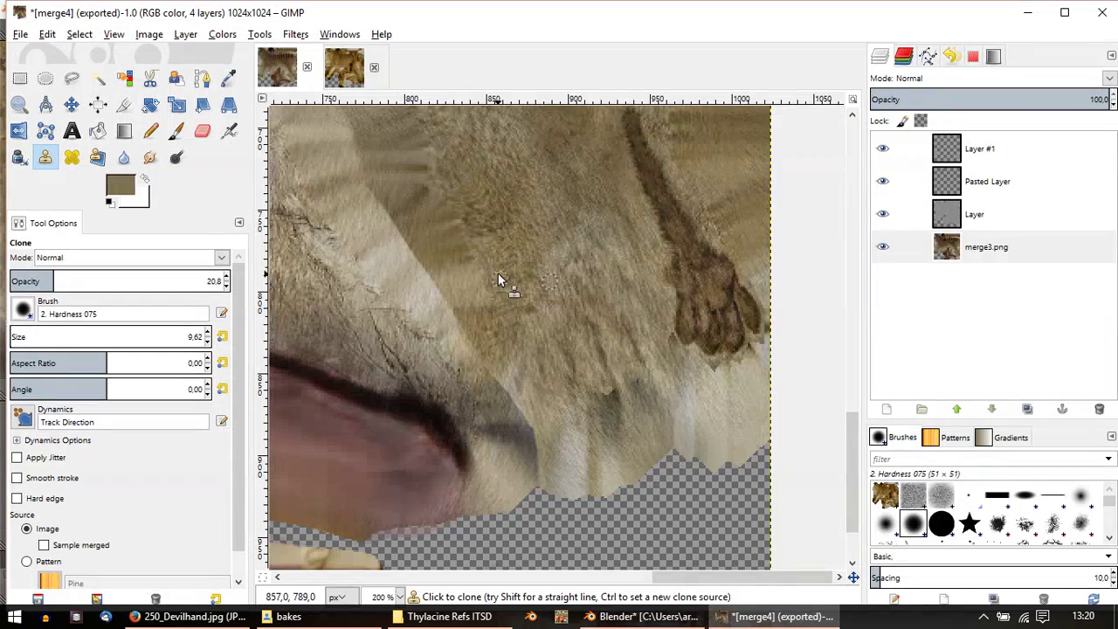
pyautogui.keyDown('ctrl'); pyautogui.scroll(-4, 436, 276); pyautogui.keyUp('ctrl')
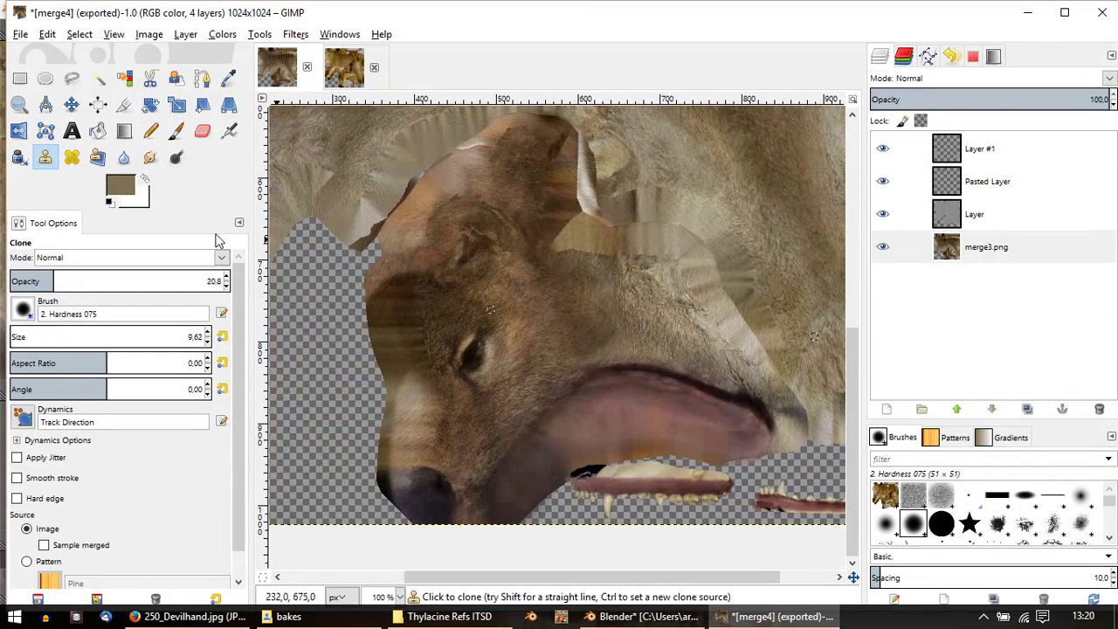
pyautogui.click(176, 159)
pyautogui.keyDown('ctrl'); pyautogui.scroll(2, 505, 304); pyautogui.keyUp('ctrl')
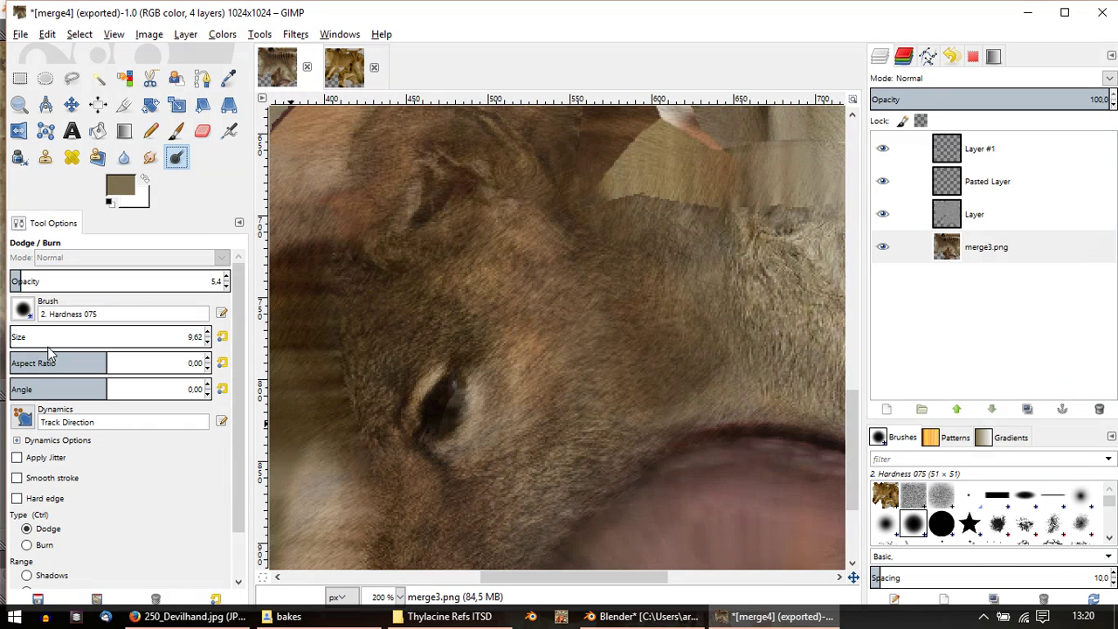
pyautogui.press('ctrl')
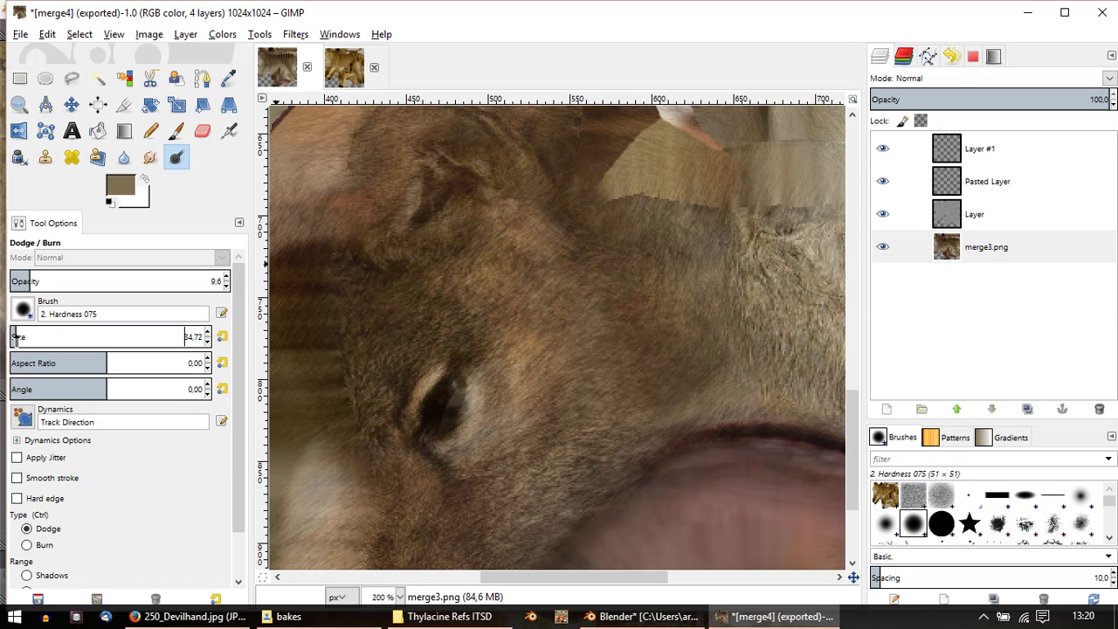
pyautogui.press('ctrl')
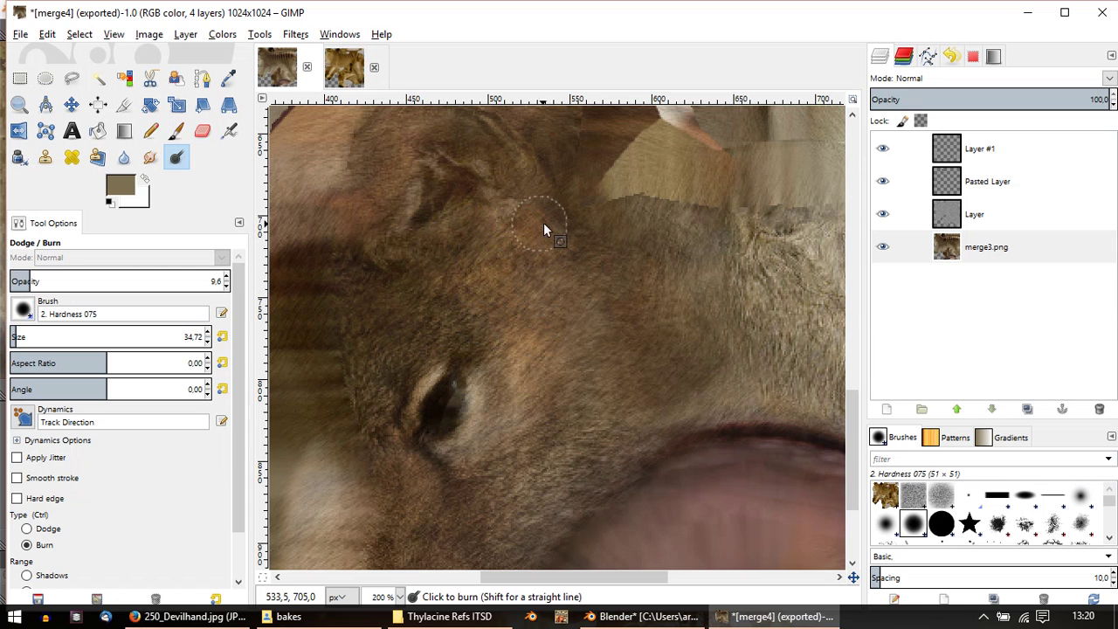
pyautogui.keyDown('ctrl'); pyautogui.scroll(-1, 592, 296); pyautogui.keyUp('ctrl')
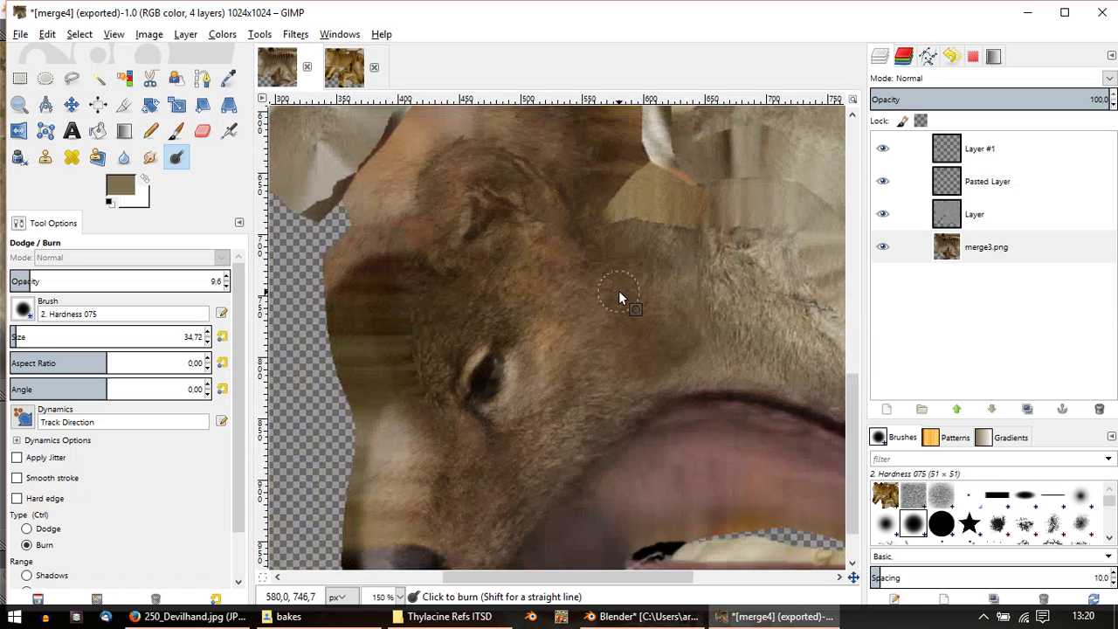
pyautogui.scroll(-5, 664, 242)
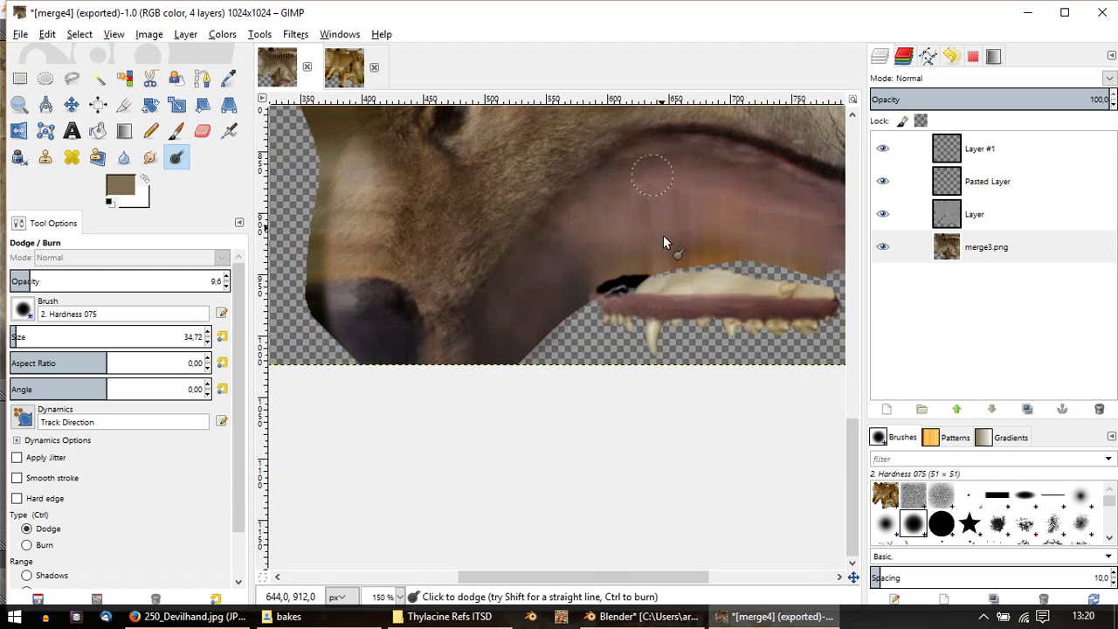
pyautogui.moveTo(669, 227); pyautogui.dragTo(511, 314, button='middle')
pyautogui.press('ctrl')
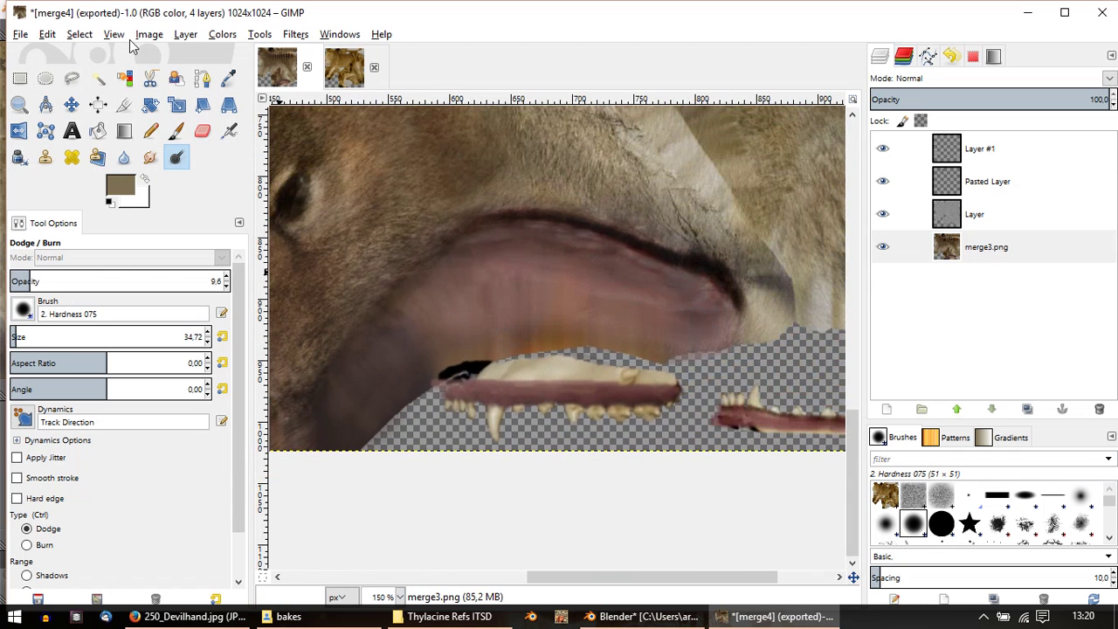
# Step: Export the texture over merge4.png, switch to Blender and reload merge4.png on the model
pyautogui.click(21, 35)
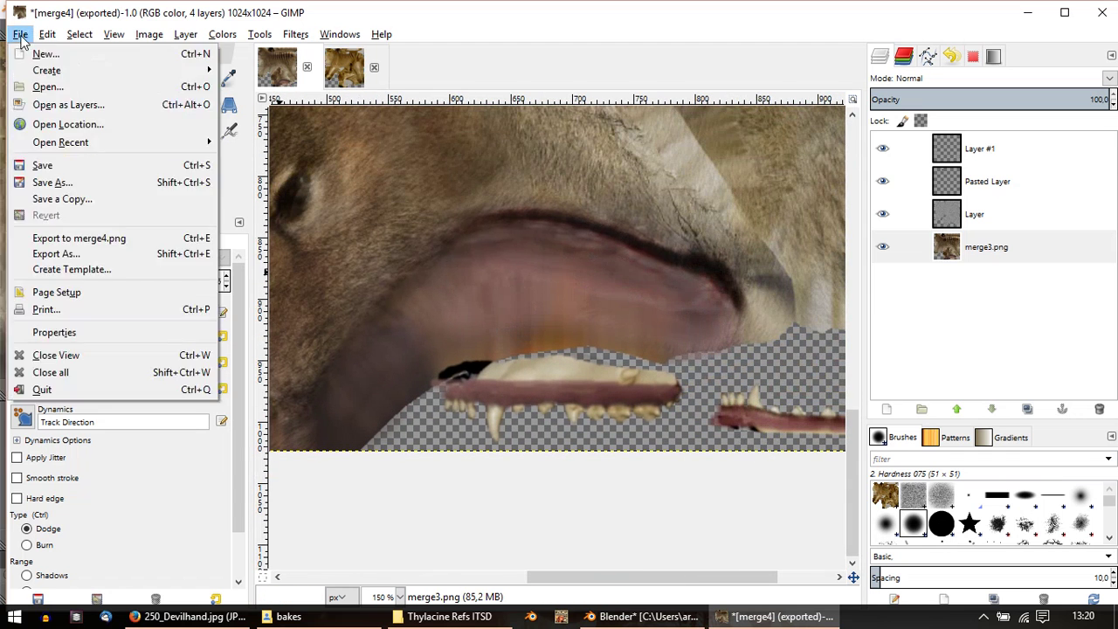
pyautogui.click(81, 238)
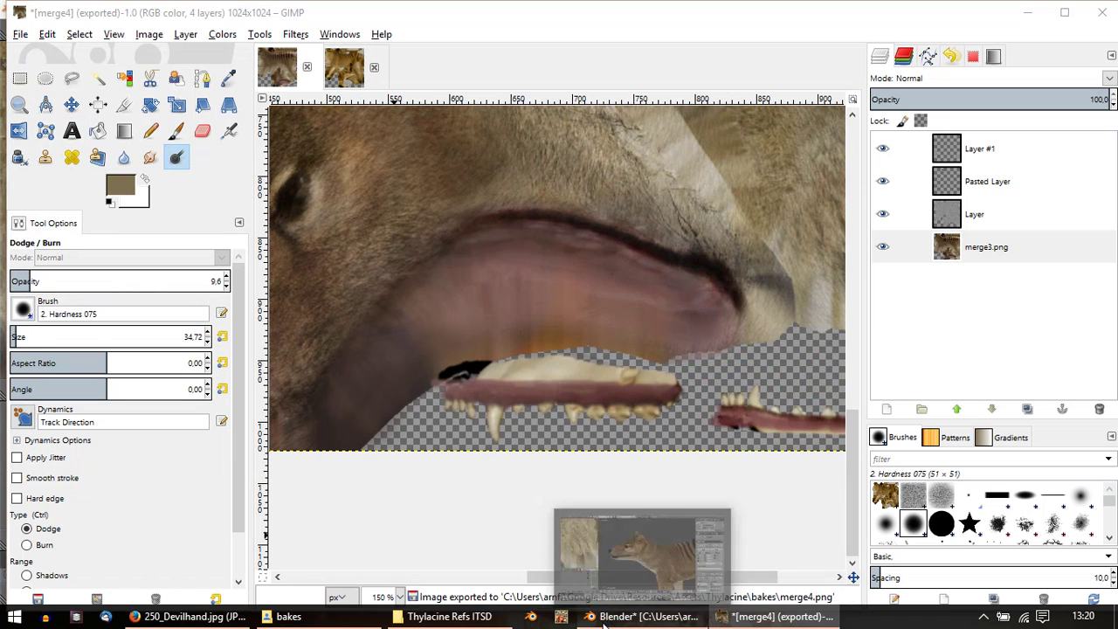
pyautogui.click(644, 617)
pyautogui.click(87, 392)
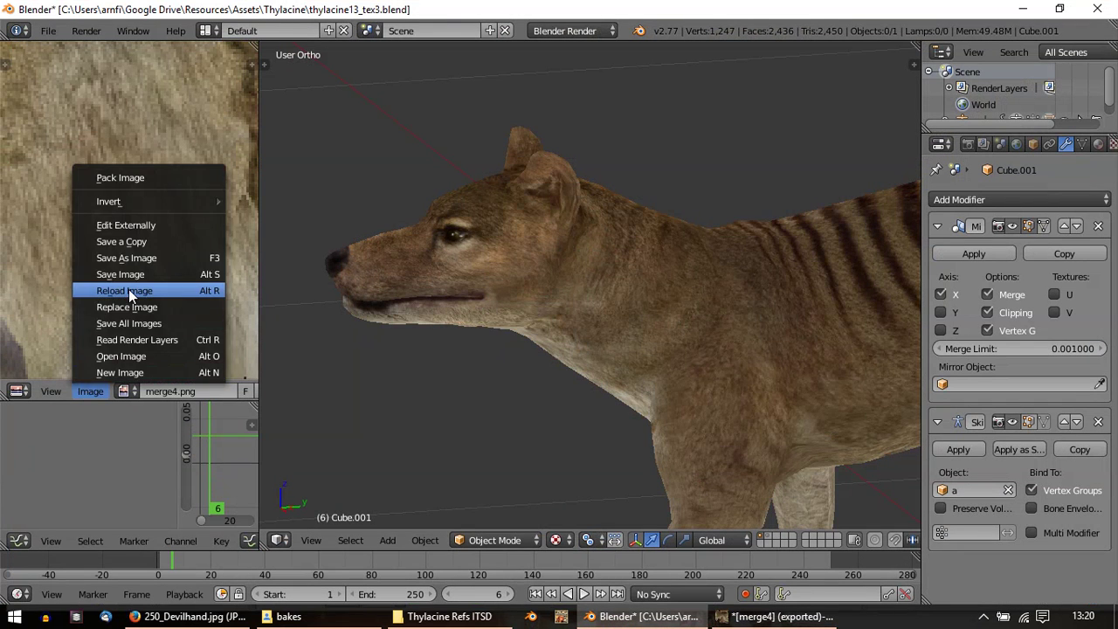
pyautogui.click(142, 307)
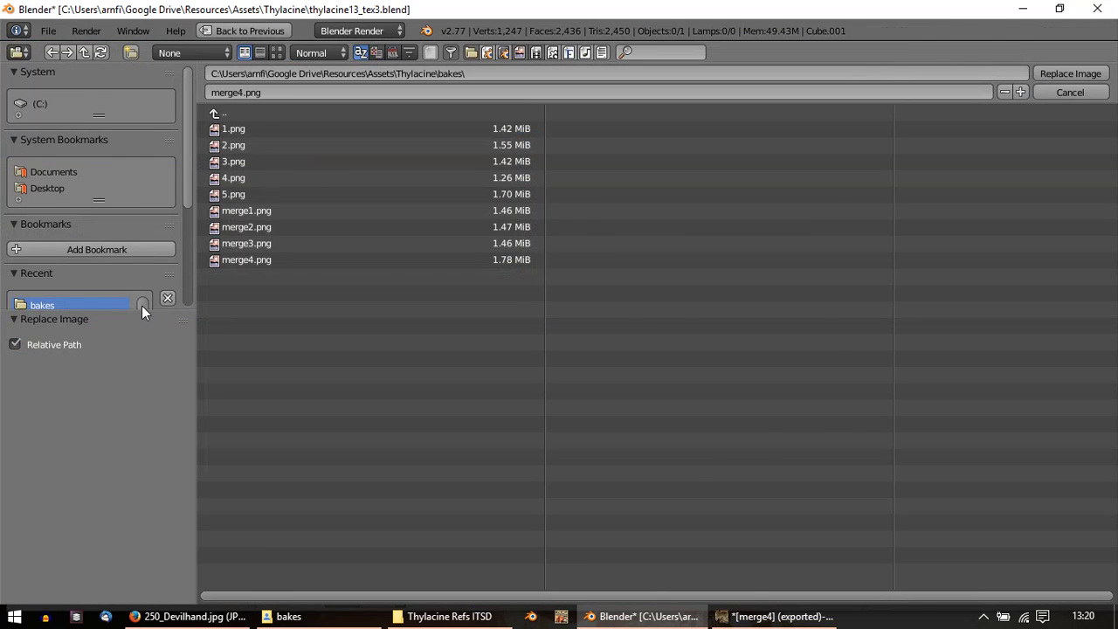
pyautogui.press('Return')
pyautogui.click(93, 391)
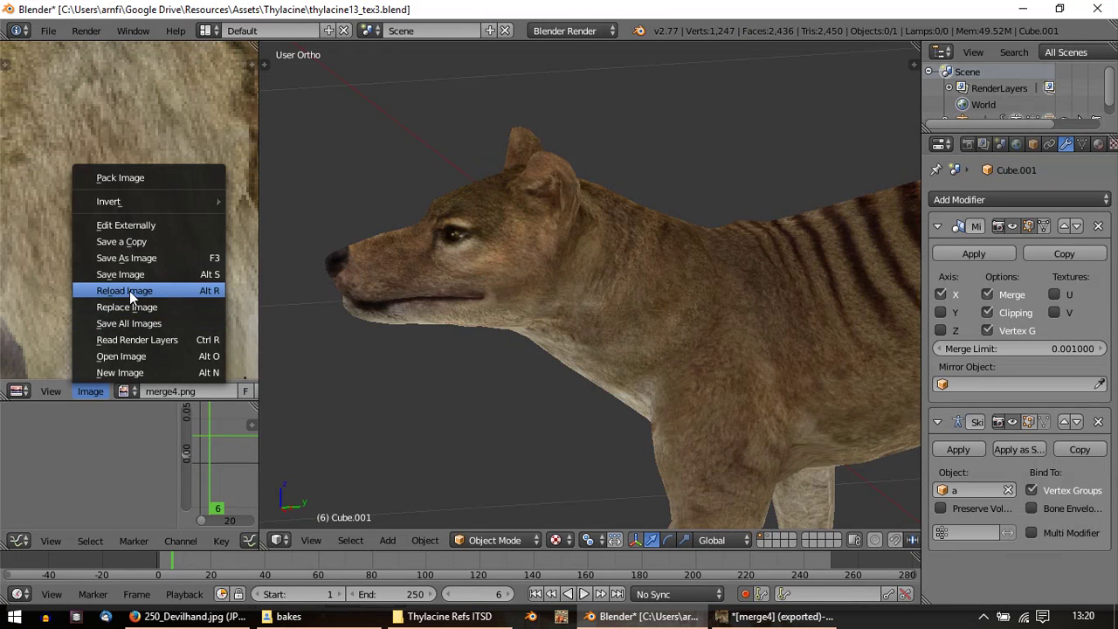
pyautogui.click(130, 291)
# Step: Play the walk animation of the whole thylacine to check the updated texture, and stop it
pyautogui.moveTo(528, 276); pyautogui.dragTo(854, 294, button='middle')
pyautogui.scroll(-4, 636, 294)
pyautogui.hotkey('alt', 'a')
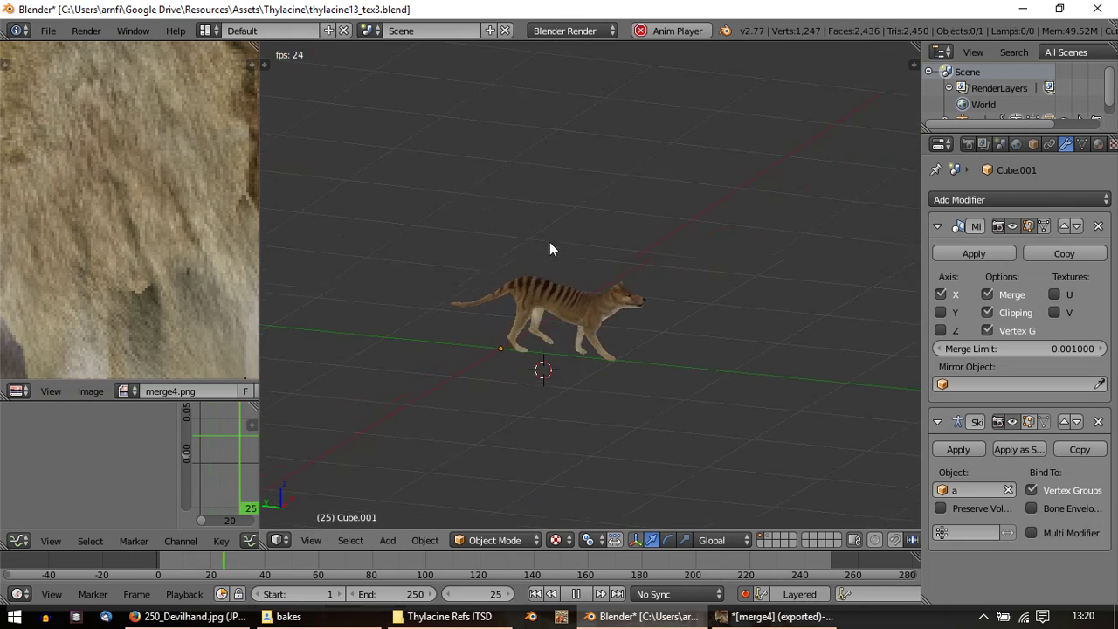
pyautogui.moveTo(550, 249); pyautogui.dragTo(600, 417, button='middle')
pyautogui.press('Escape')
# Step: Inspect the thylacine's head, shoulders and front legs from above and from the side
pyautogui.scroll(8, 510, 356)
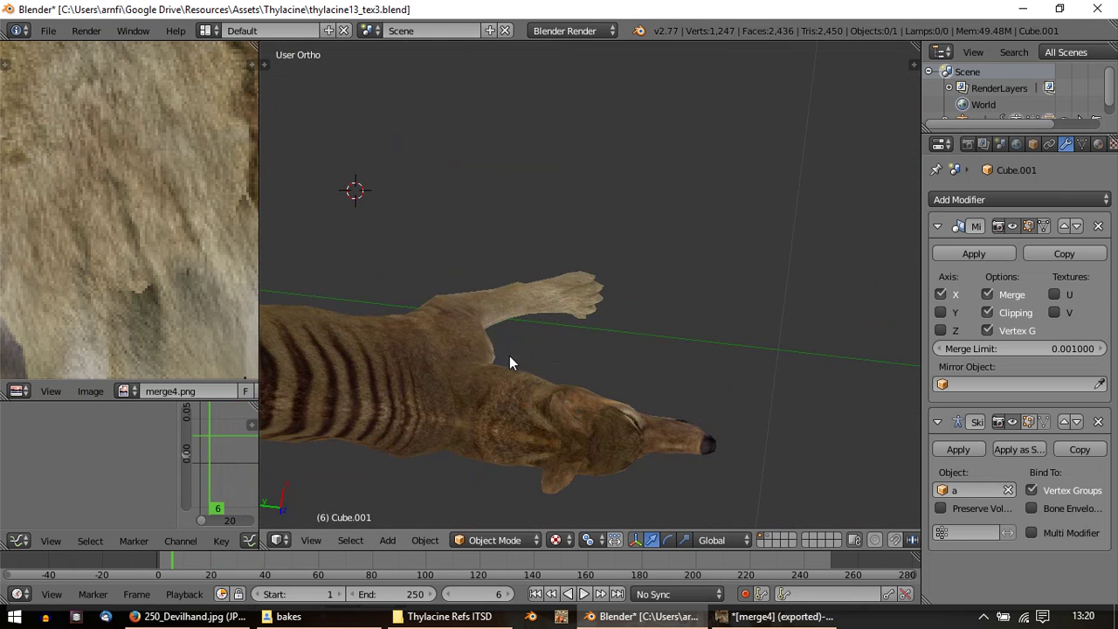
pyautogui.moveTo(509, 375); pyautogui.dragTo(501, 26, button='middle')
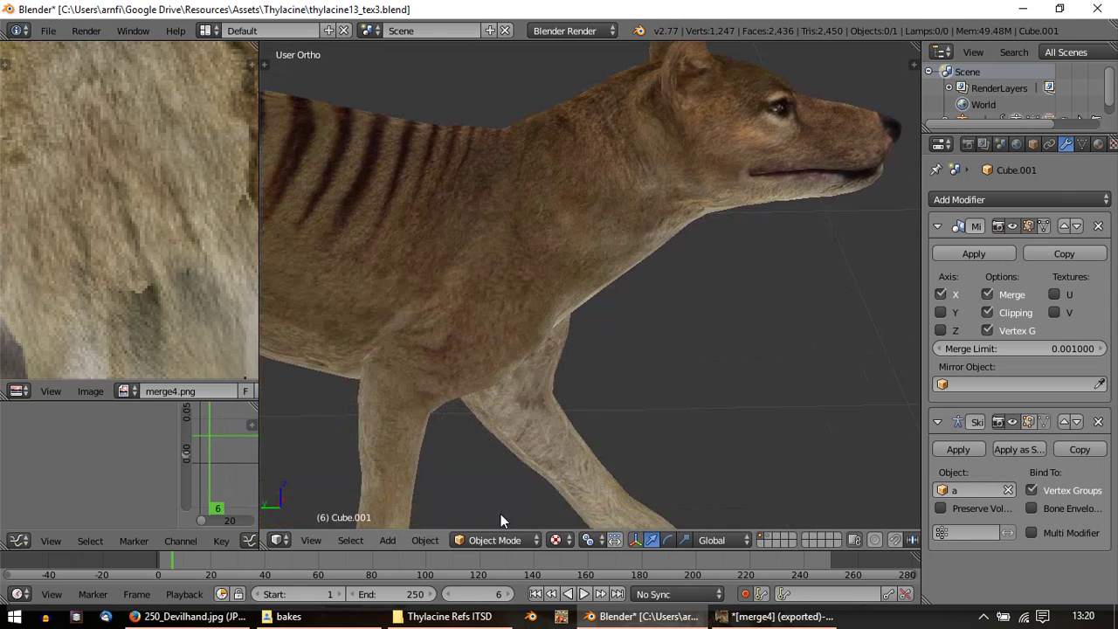
pyautogui.scroll(-1, 500, 539)
pyautogui.scroll(-1, 507, 568)
pyautogui.scroll(-2, 632, 369)
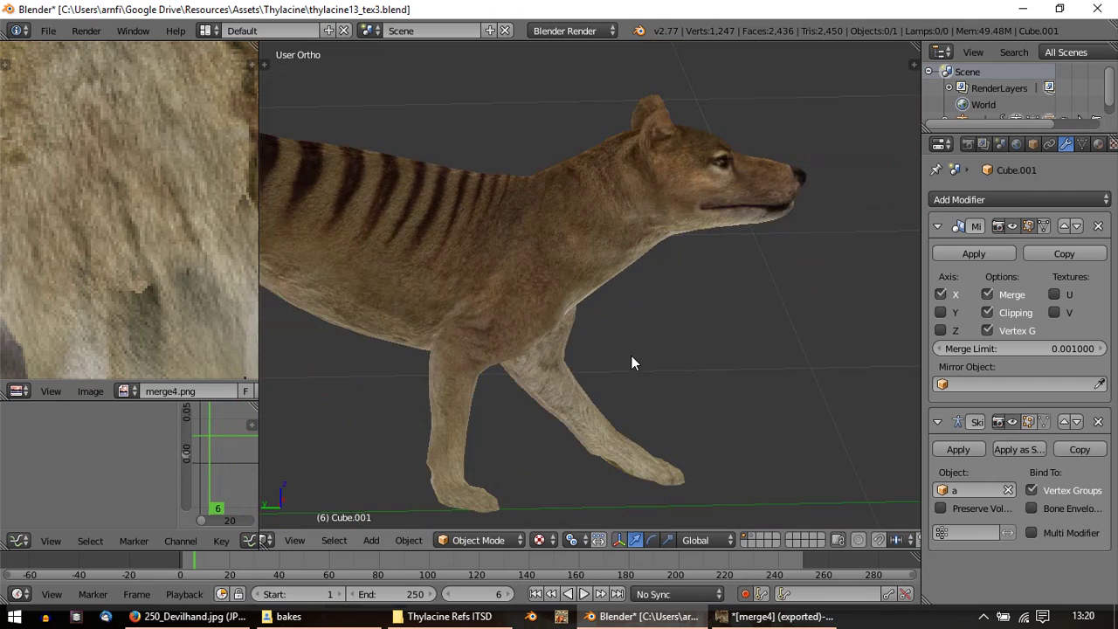
pyautogui.moveTo(631, 361); pyautogui.dragTo(524, 314, button='middle')
# Step: Switch to GIMP and burn along the dark lip line of the mouth on the merge3.png layer
pyautogui.click(773, 616)
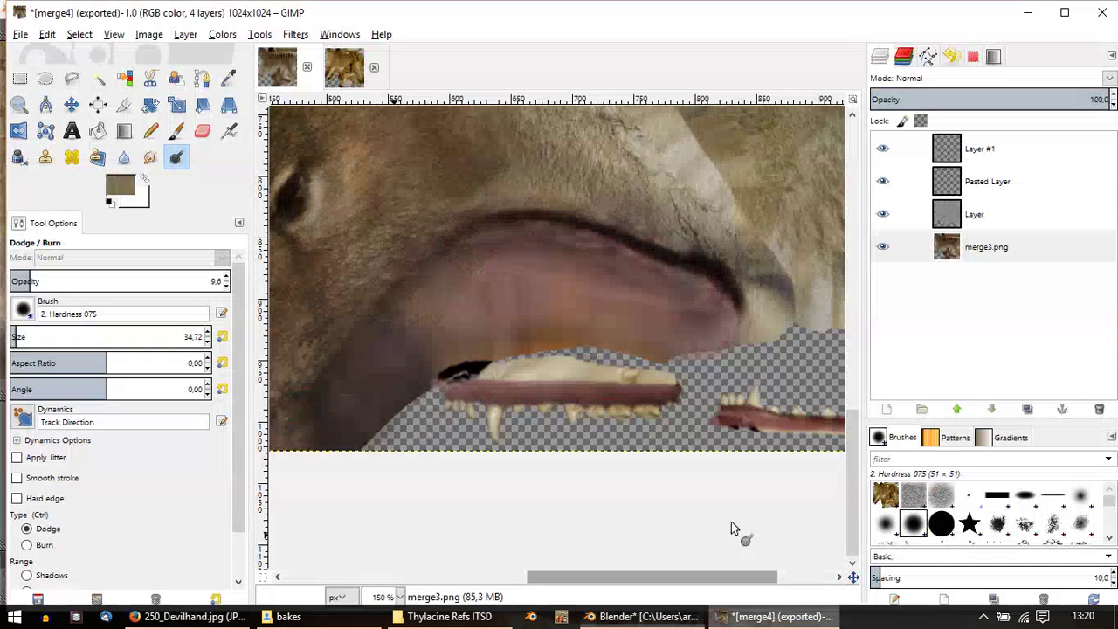
pyautogui.scroll(2, 548, 312)
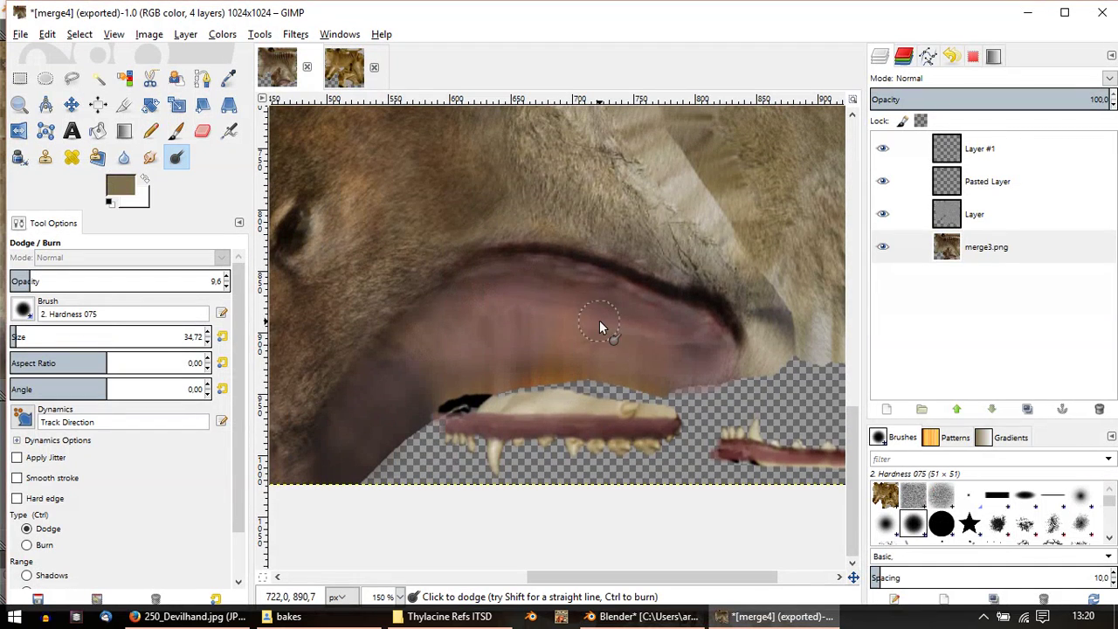
pyautogui.scroll(2, 599, 326)
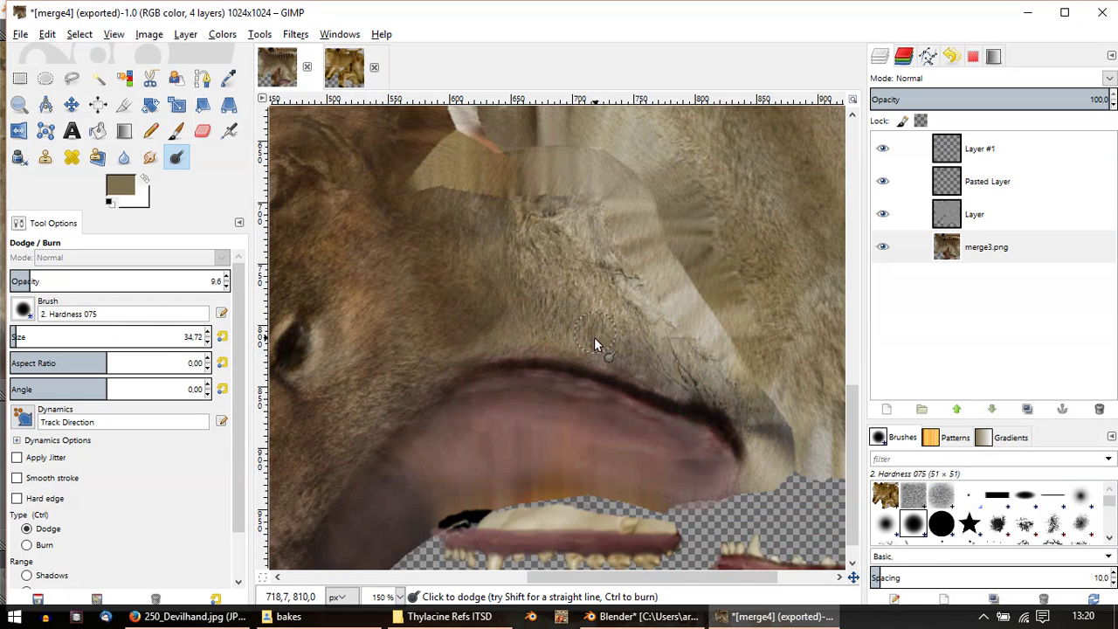
pyautogui.keyDown('ctrl'); pyautogui.scroll(1, 603, 350); pyautogui.keyUp('ctrl')
pyautogui.scroll(-2, 581, 318)
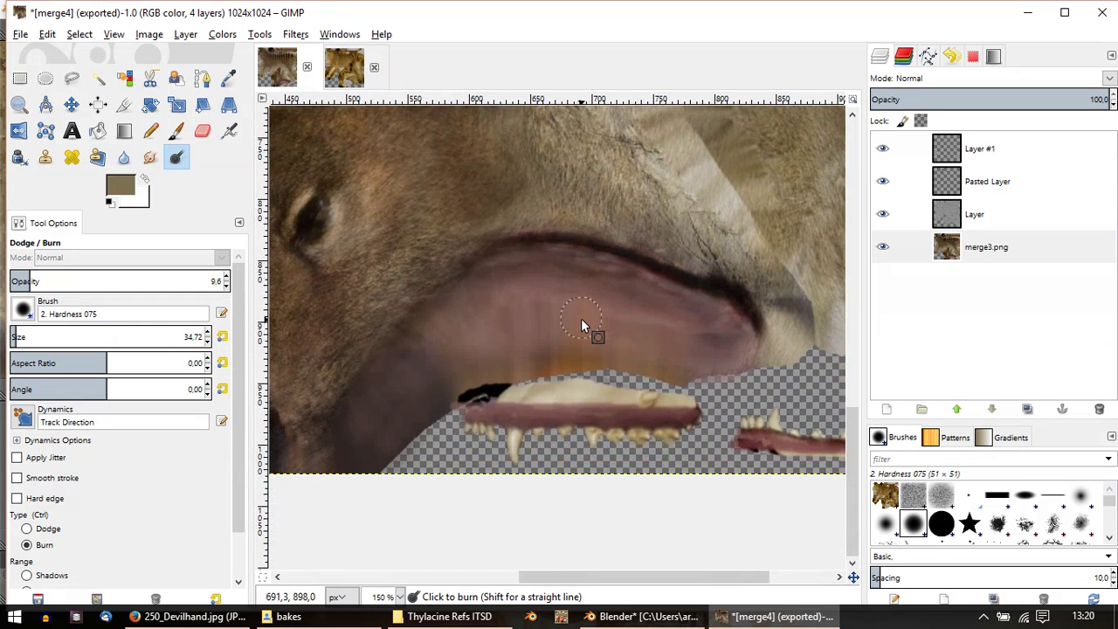
pyautogui.moveTo(583, 326); pyautogui.dragTo(534, 322, button='middle')
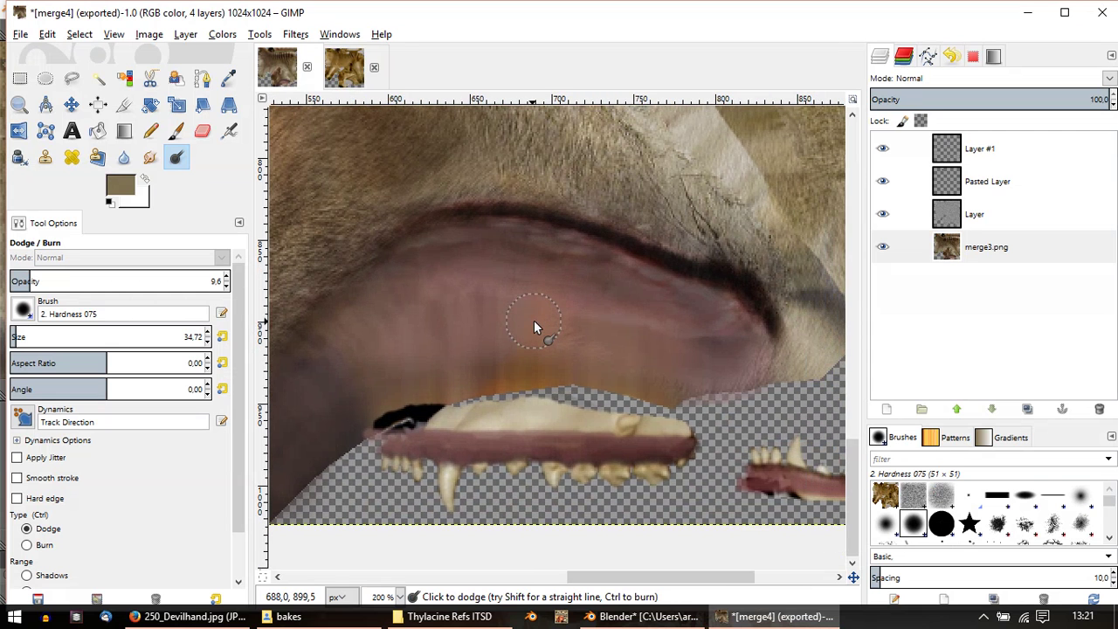
pyautogui.moveTo(392, 322)
pyautogui.mouseDown(button='middle')
pyautogui.moveTo(636, 302)
pyautogui.moveTo(300, 379)
pyautogui.moveTo(483, 385)
pyautogui.mouseUp(button='middle')
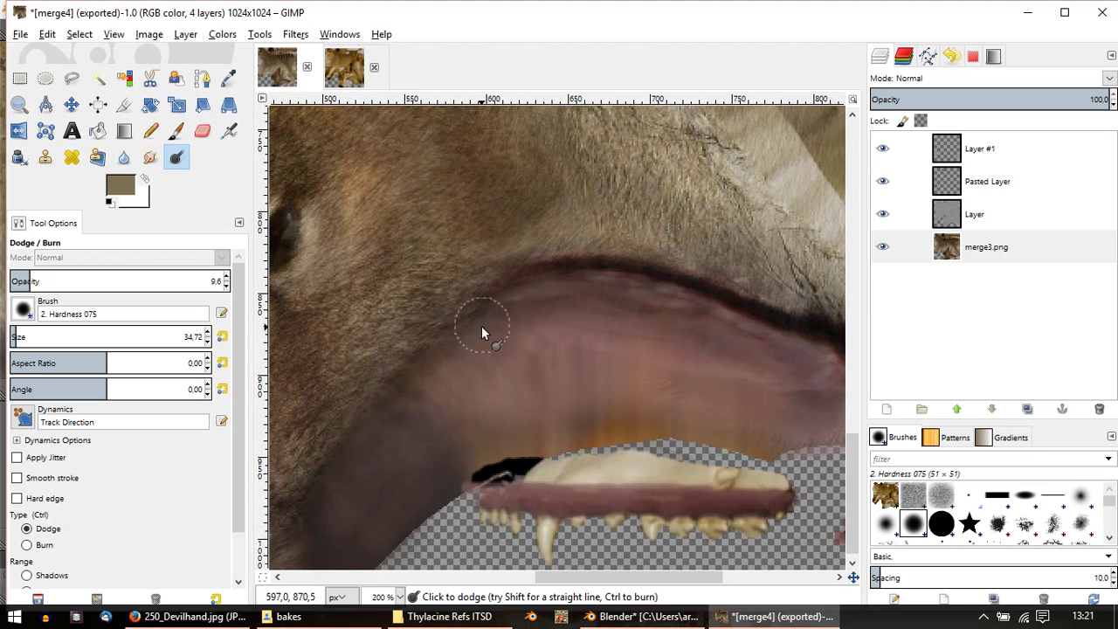
# Step: Erase parts of the overlay layer named Layer along the lip line and muzzle at 100% opacity, brush size 34.72
pyautogui.click(978, 208)
pyautogui.hotkey('shift', 'e')
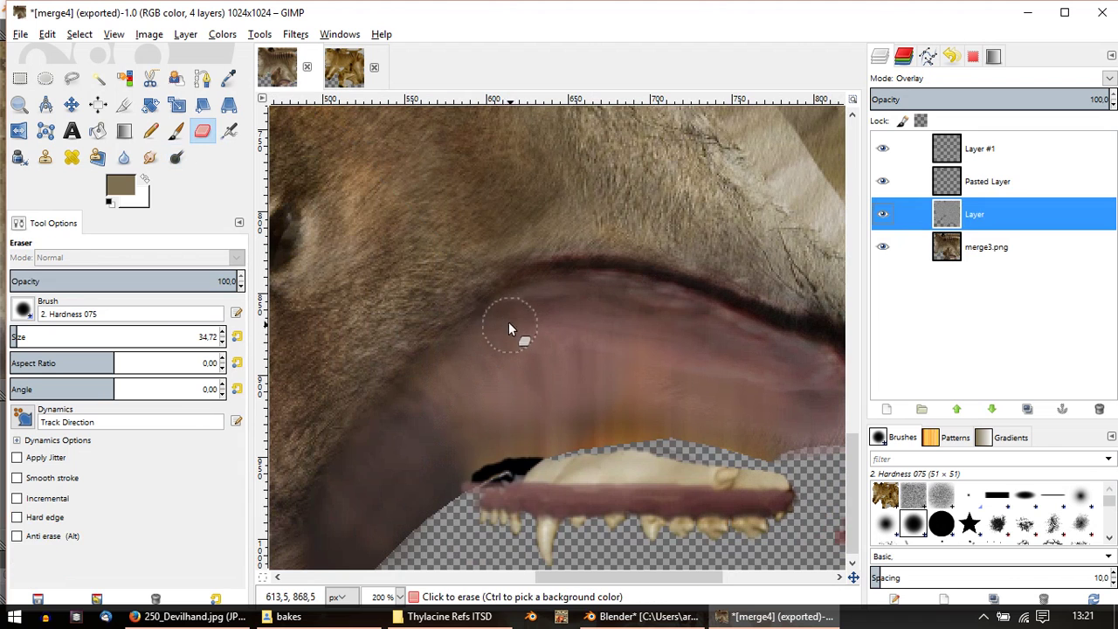
pyautogui.moveTo(510, 323)
pyautogui.mouseDown()
pyautogui.moveTo(468, 348)
pyautogui.moveTo(495, 314)
pyautogui.mouseUp()
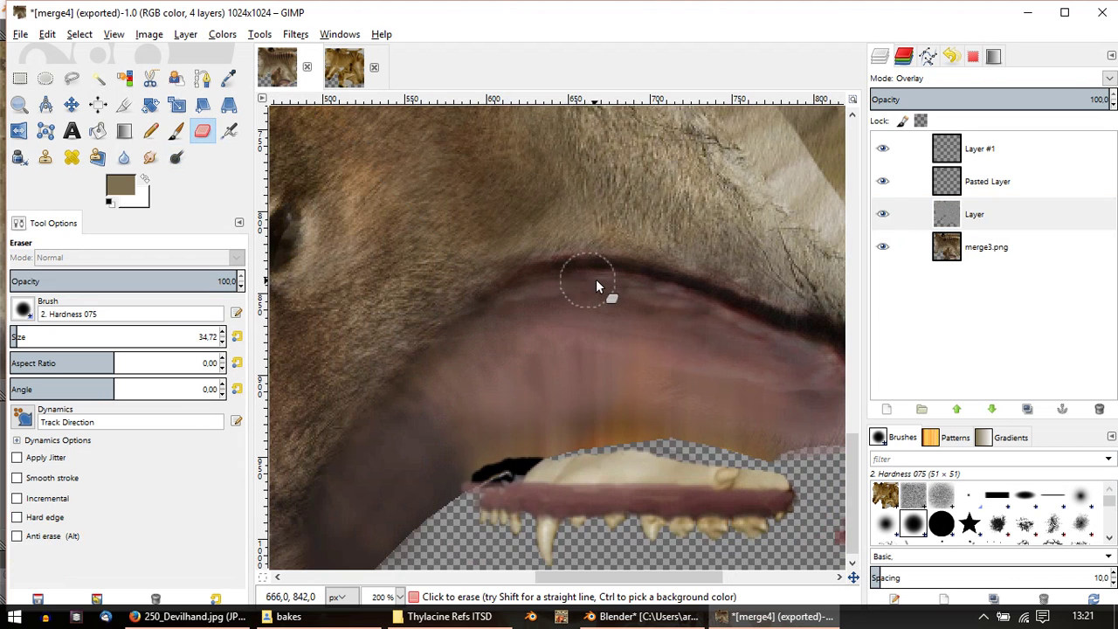
pyautogui.moveTo(786, 348); pyautogui.dragTo(707, 347, button='middle')
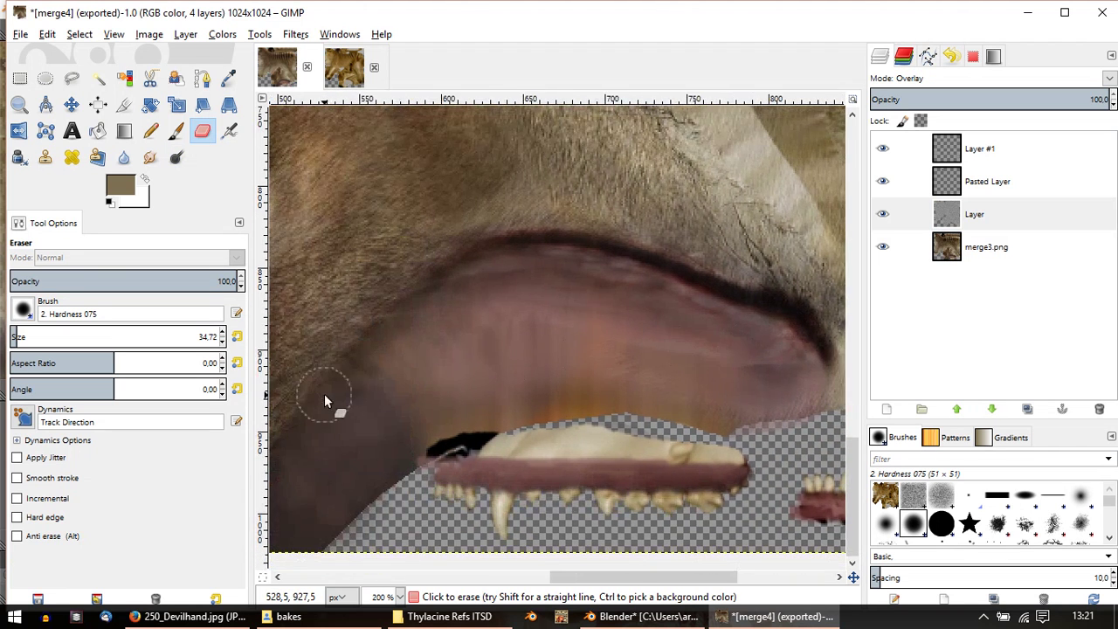
pyautogui.moveTo(418, 367); pyautogui.dragTo(546, 303, button='middle')
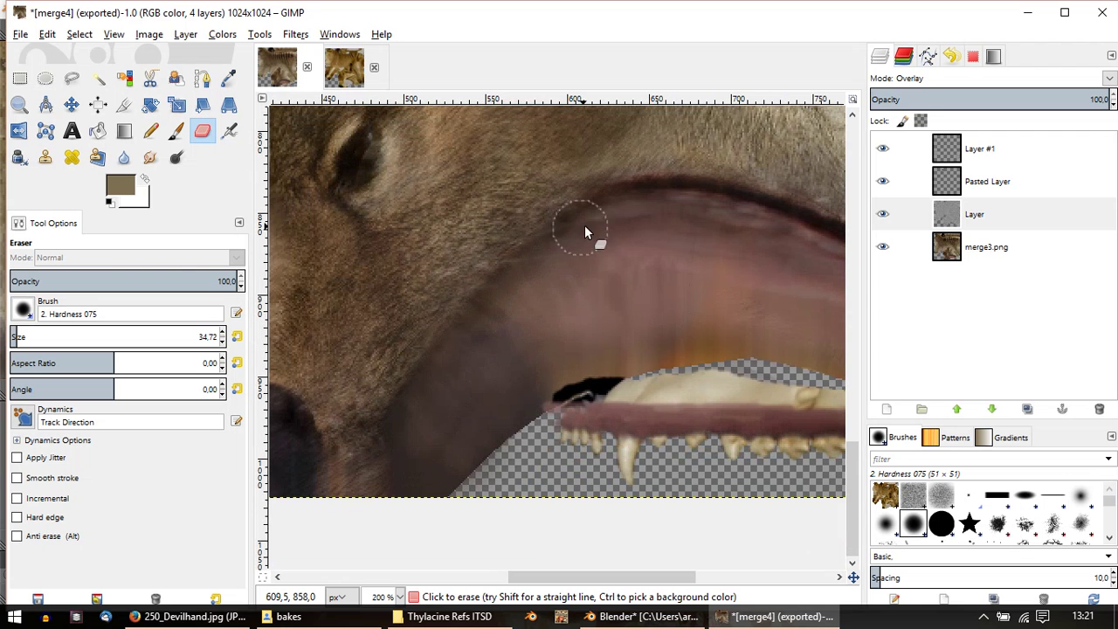
pyautogui.moveTo(627, 228); pyautogui.dragTo(555, 261, button='middle')
pyautogui.keyDown('ctrl'); pyautogui.scroll(-2, 549, 269); pyautogui.keyUp('ctrl')
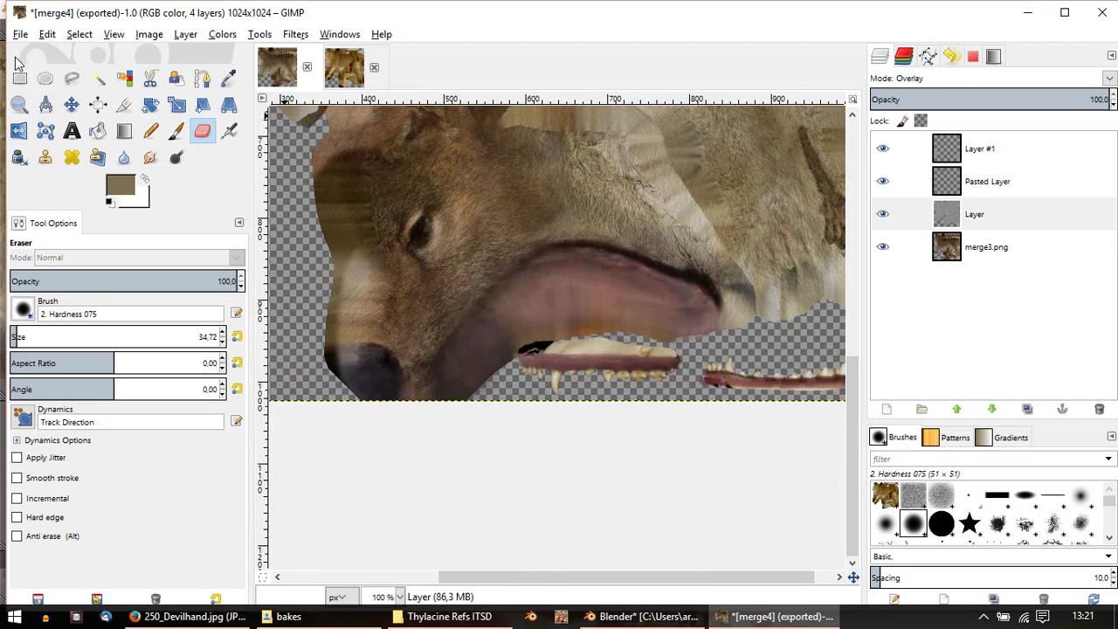
# Step: Examine the front paws, the fur around them and the mouth area of the texture for remaining flaws
pyautogui.moveTo(400, 178); pyautogui.dragTo(272, 255, button='middle')
pyautogui.keyDown('ctrl'); pyautogui.scroll(3, 700, 311); pyautogui.keyUp('ctrl')
pyautogui.moveTo(701, 311); pyautogui.dragTo(599, 339, button='middle')
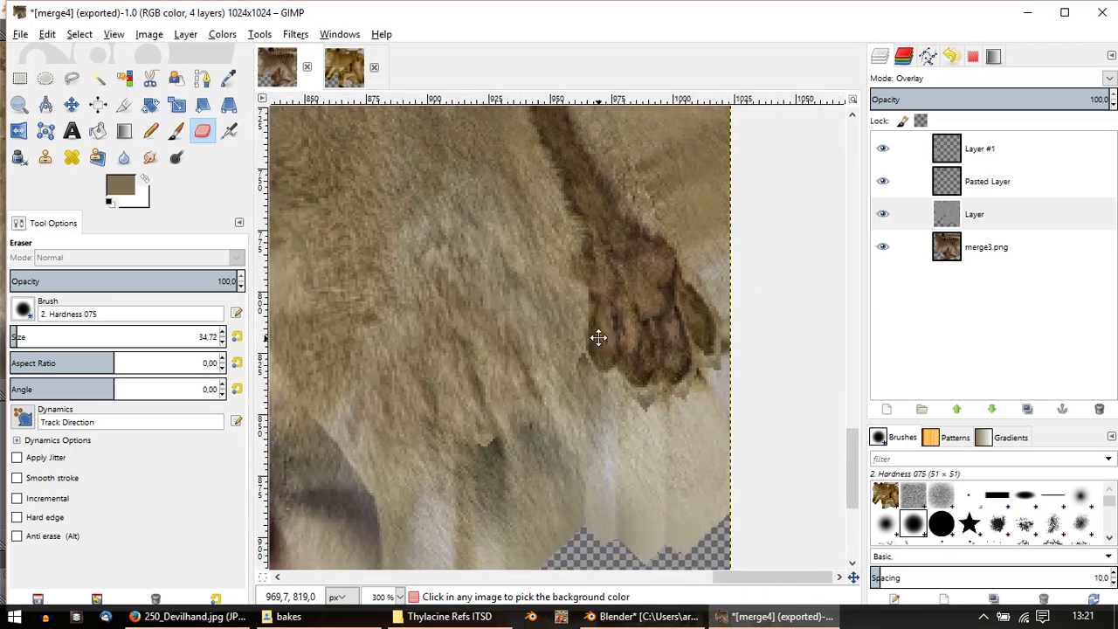
pyautogui.keyDown('ctrl'); pyautogui.scroll(1, 676, 333); pyautogui.keyUp('ctrl')
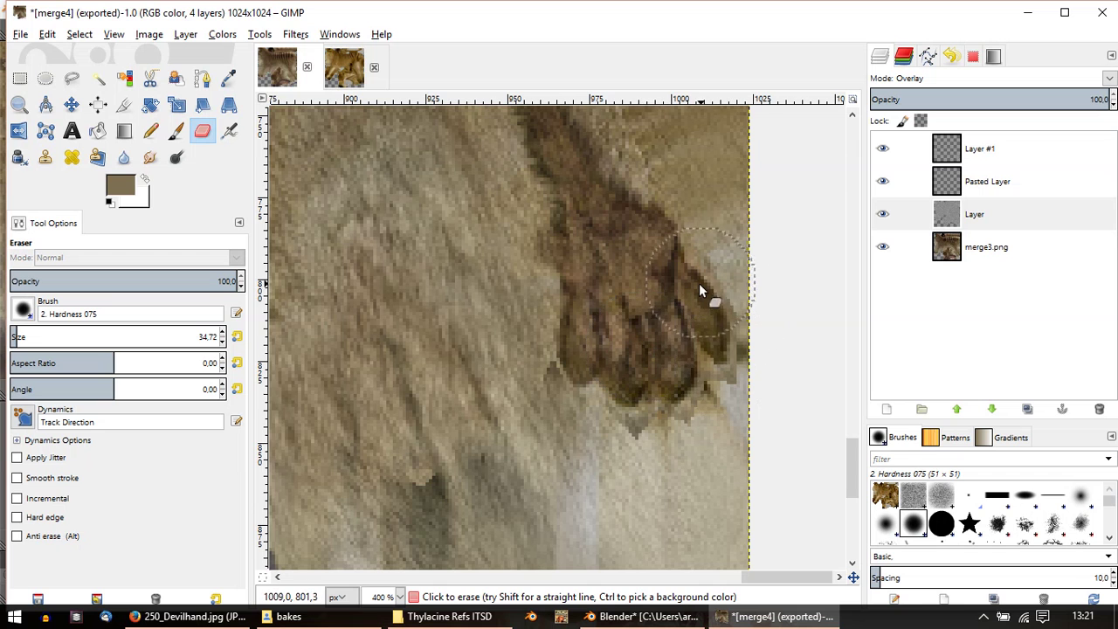
pyautogui.moveTo(711, 299); pyautogui.dragTo(738, 395, button='middle')
pyautogui.keyDown('ctrl'); pyautogui.scroll(-1, 718, 372); pyautogui.keyUp('ctrl')
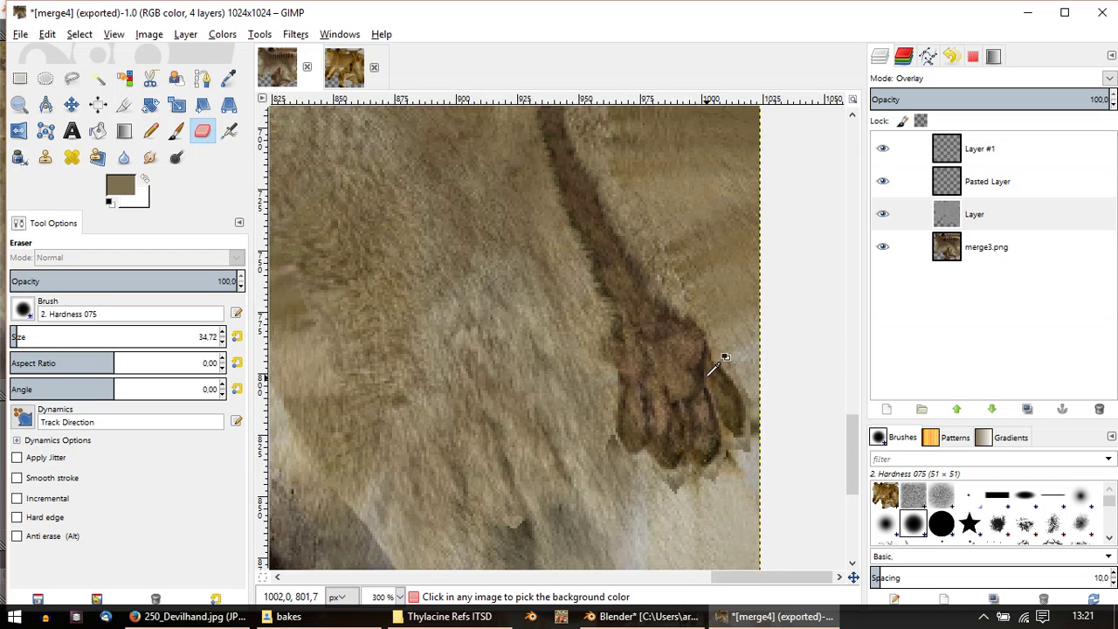
pyautogui.scroll(1, 594, 374)
pyautogui.keyDown('ctrl'); pyautogui.scroll(-3, 449, 275); pyautogui.keyUp('ctrl')
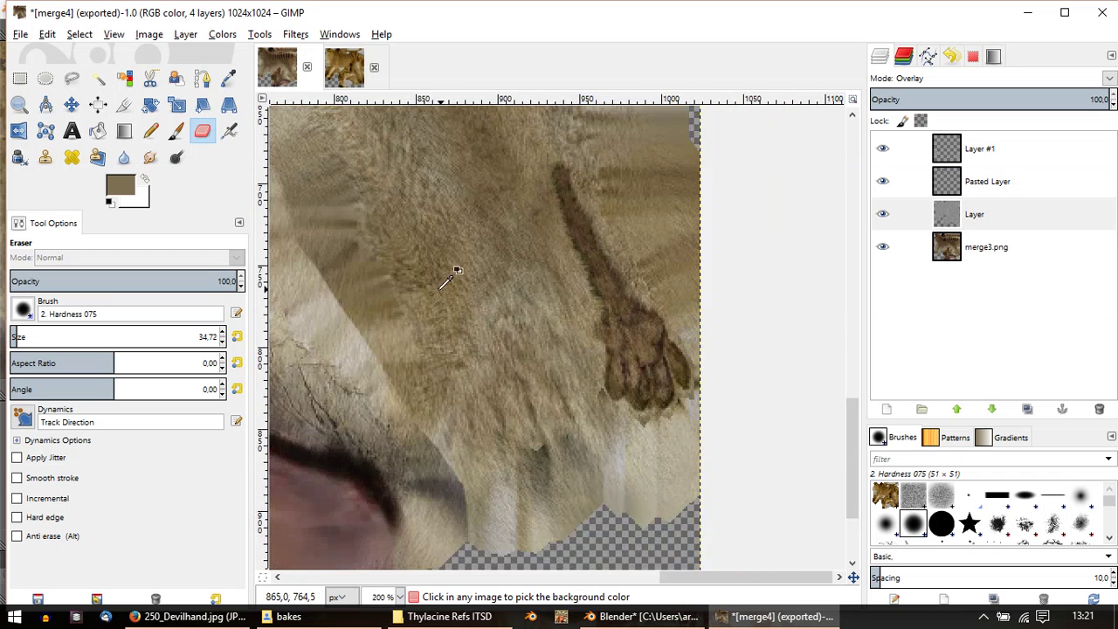
pyautogui.moveTo(387, 294); pyautogui.dragTo(546, 315, button='middle')
pyautogui.moveTo(453, 299); pyautogui.dragTo(618, 347, button='middle')
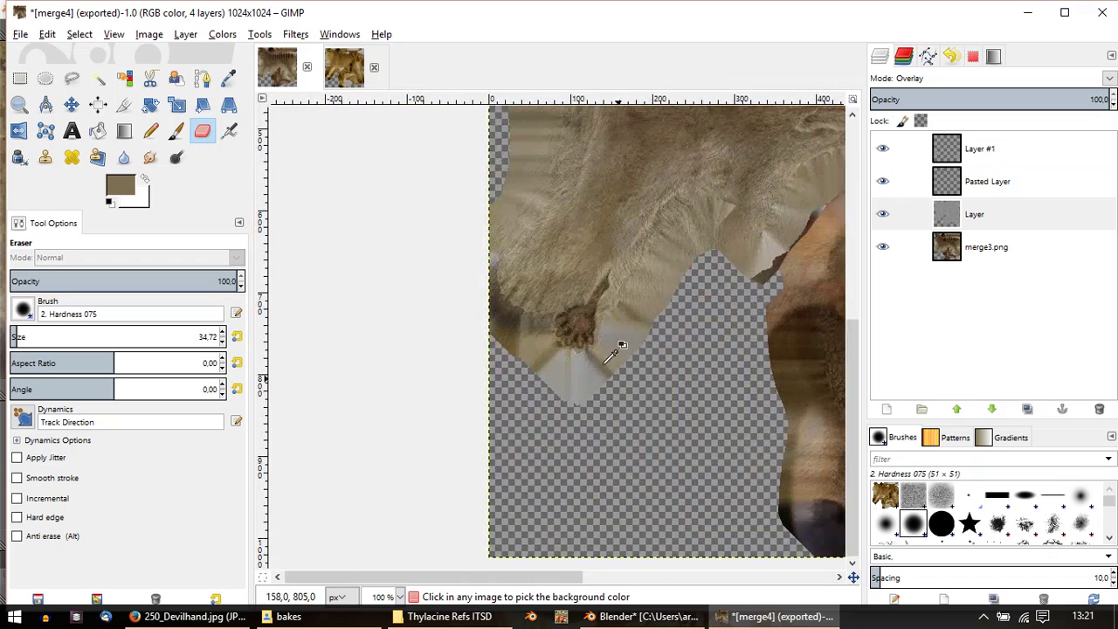
pyautogui.keyDown('ctrl'); pyautogui.scroll(4, 587, 323); pyautogui.keyUp('ctrl')
pyautogui.keyDown('ctrl'); pyautogui.scroll(-7, 580, 329); pyautogui.keyUp('ctrl')
pyautogui.keyDown('ctrl'); pyautogui.scroll(2, 684, 445); pyautogui.keyUp('ctrl')
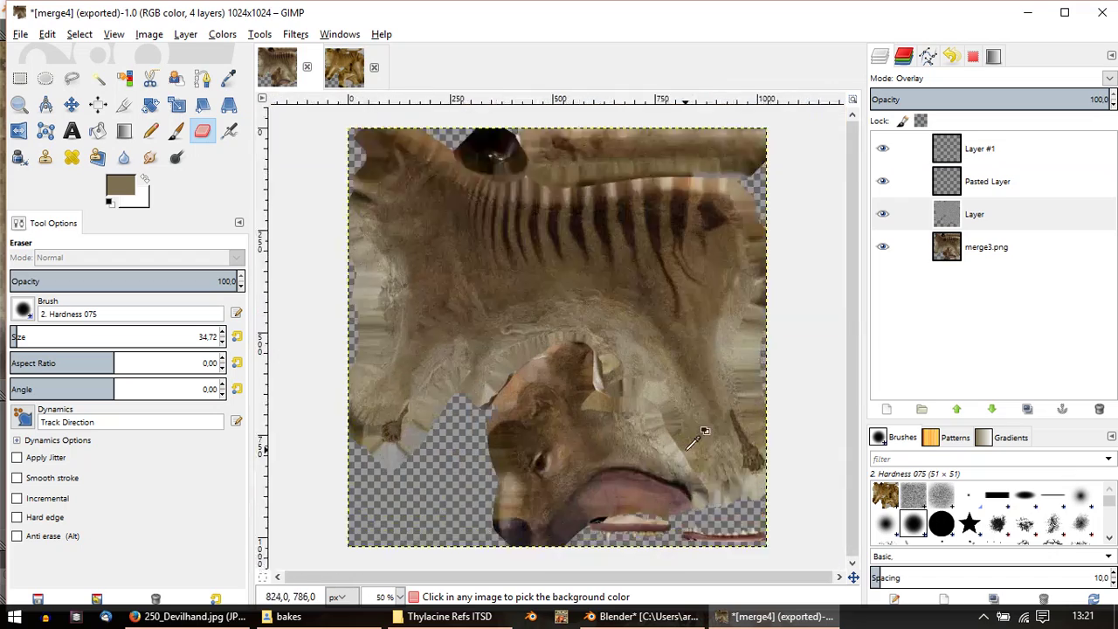
pyautogui.moveTo(684, 446); pyautogui.dragTo(349, 219, button='middle')
pyautogui.moveTo(454, 304); pyautogui.dragTo(577, 303, button='middle')
pyautogui.keyDown('ctrl'); pyautogui.scroll(3, 580, 302); pyautogui.keyUp('ctrl')
pyautogui.moveTo(482, 269); pyautogui.dragTo(729, 332, button='middle')
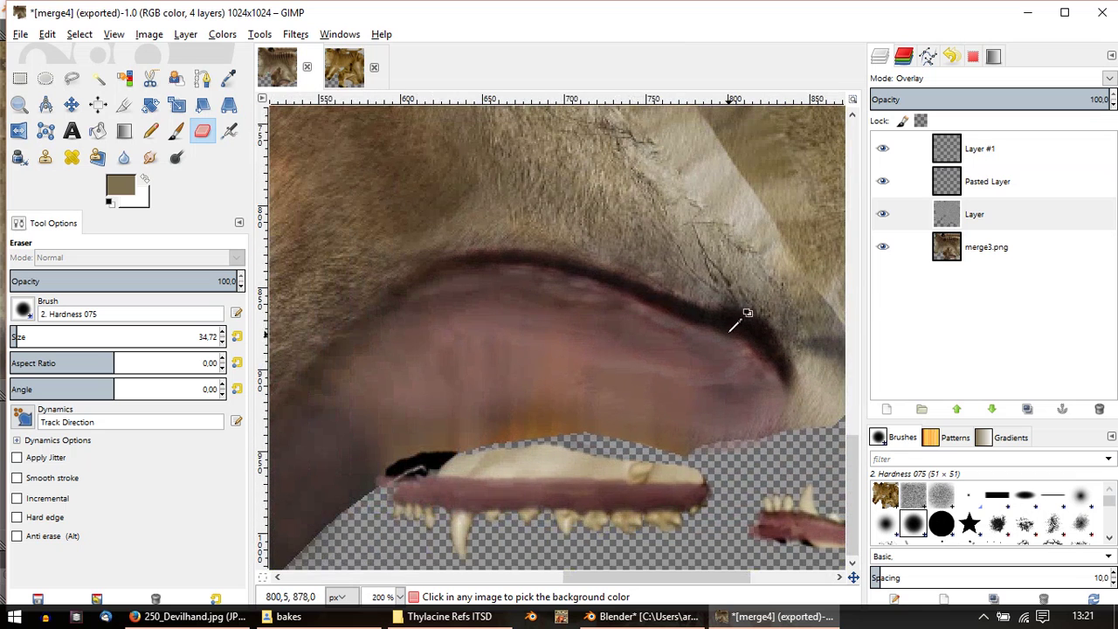
# Step: Export the texture again over merge4.png, switch to Blender and reload the merge4.png image
pyautogui.click(21, 34)
pyautogui.click(57, 239)
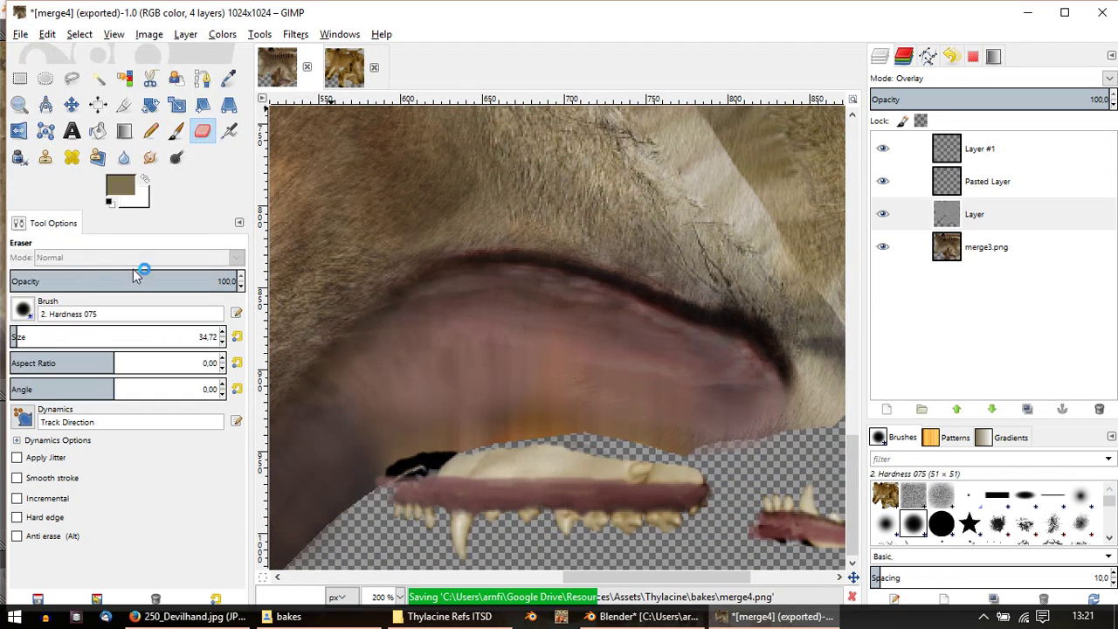
pyautogui.click(644, 616)
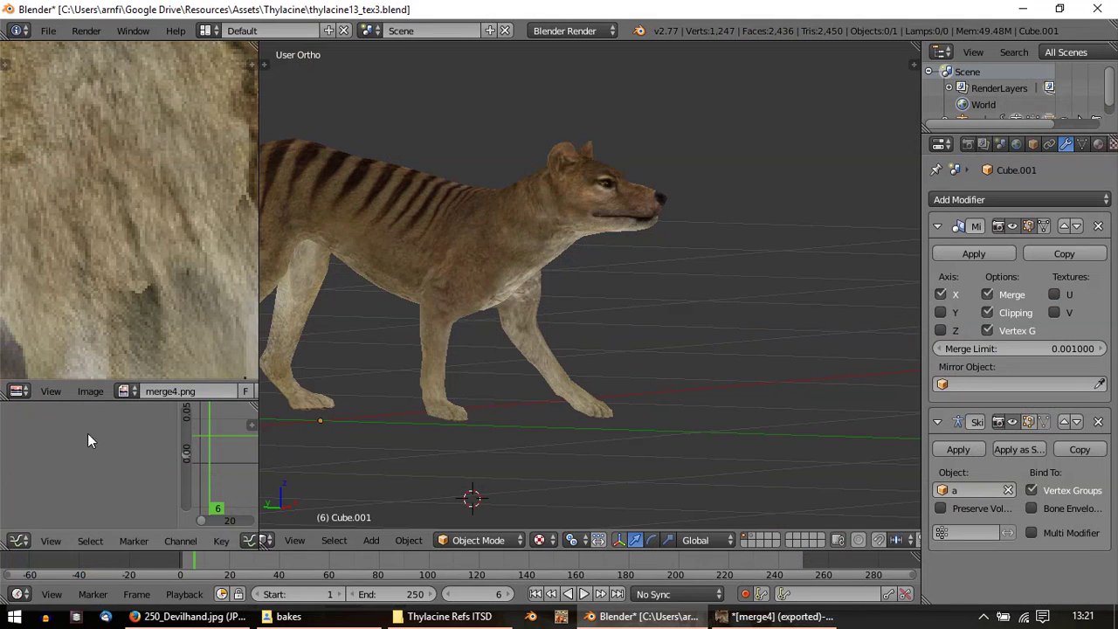
pyautogui.click(87, 391)
pyautogui.click(132, 293)
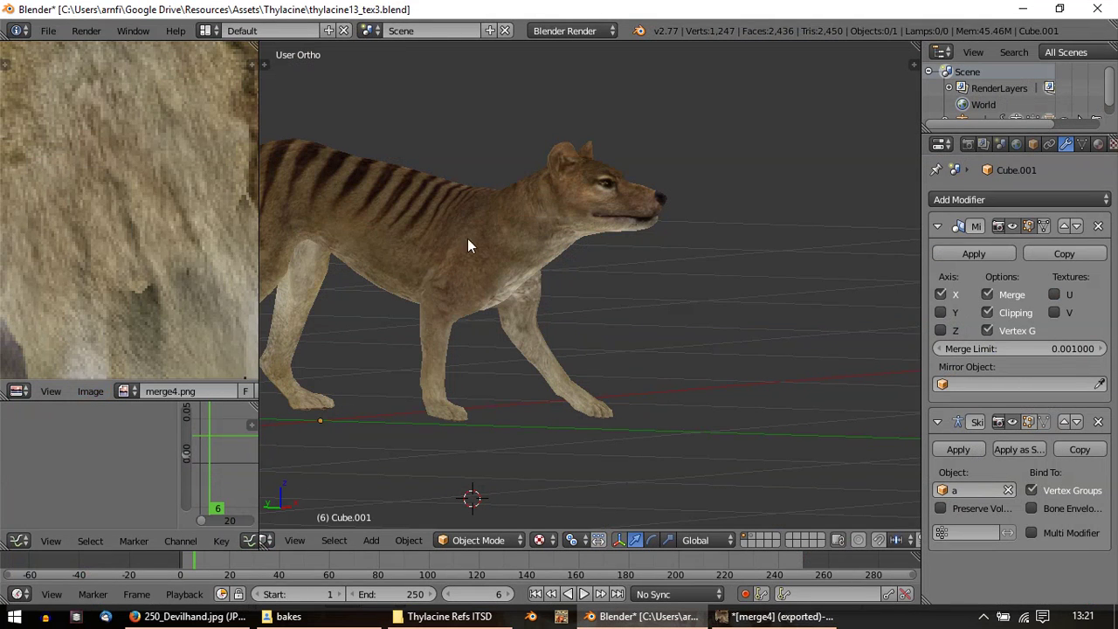
# Step: Inspect the lip line and muzzle on the thylacine's head up close with the reloaded texture
pyautogui.scroll(6, 516, 251)
pyautogui.keyDown('shift'); pyautogui.moveTo(592, 158); pyautogui.dragTo(534, 404, button='middle'); pyautogui.keyUp('shift')
pyautogui.scroll(3, 613, 385)
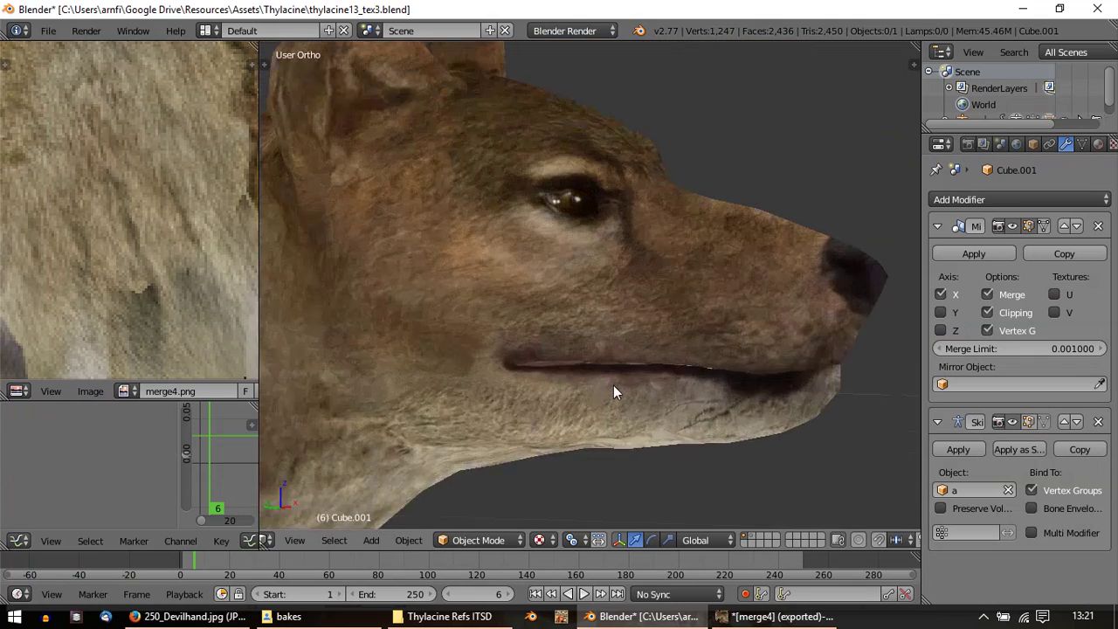
pyautogui.moveTo(613, 387); pyautogui.dragTo(713, 264, button='middle')
pyautogui.scroll(-5, 713, 263)
# Step: Switch to GIMP and outline the mouth lining, dark lip line and teeth on the merge3.png layer with a freehand selection feathered by 3.4
pyautogui.click(778, 616)
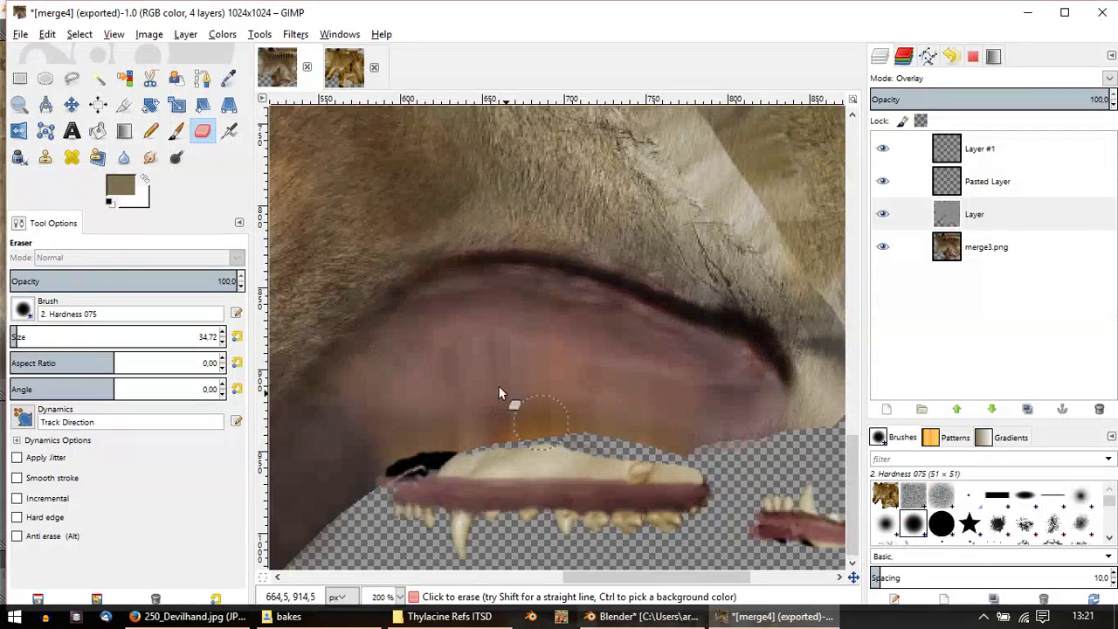
pyautogui.keyDown('ctrl'); pyautogui.scroll(-1, 516, 380); pyautogui.keyUp('ctrl')
pyautogui.click(900, 249)
pyautogui.keyDown('ctrl'); pyautogui.scroll(-1, 612, 308); pyautogui.keyUp('ctrl')
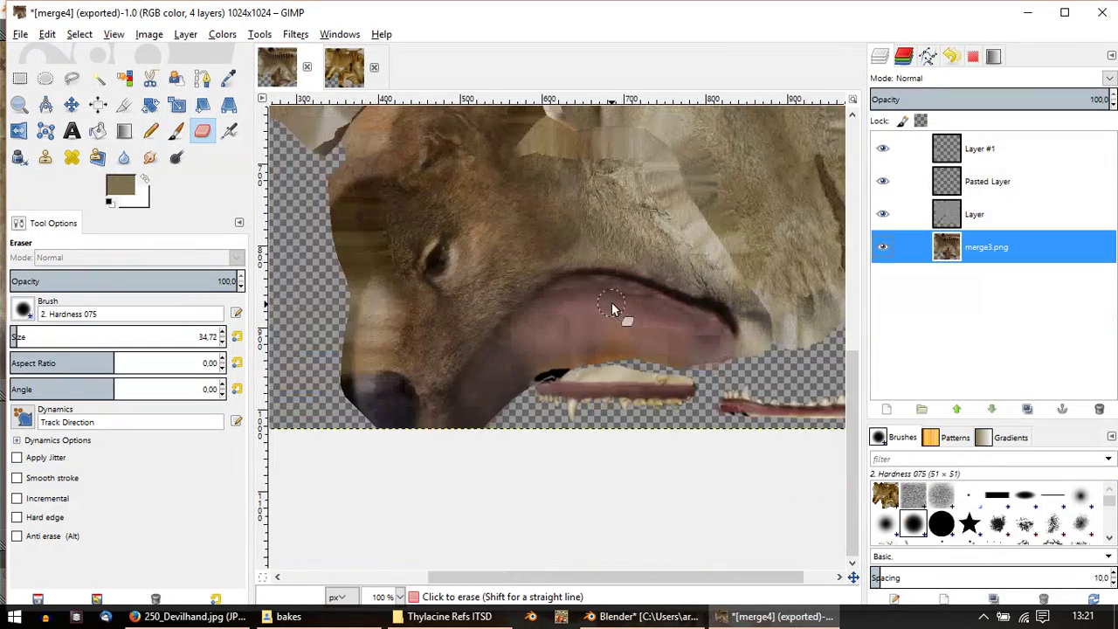
pyautogui.moveTo(611, 308); pyautogui.dragTo(534, 281, button='middle')
pyautogui.click(72, 77)
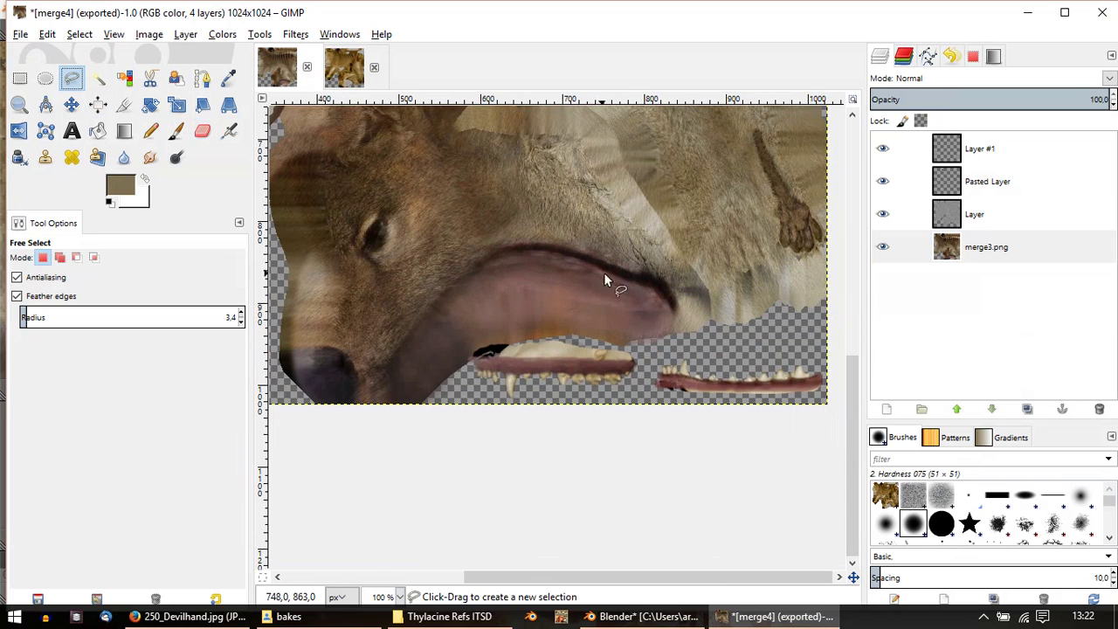
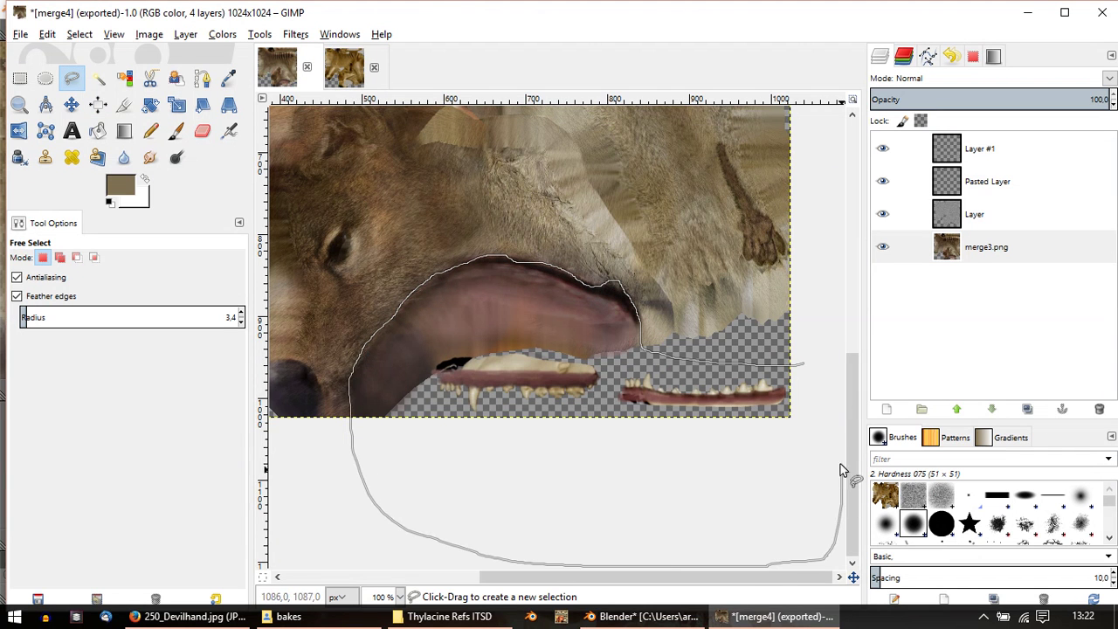
pyautogui.moveTo(840, 469); pyautogui.dragTo(817, 416)
pyautogui.press('Return')
pyautogui.keyDown('ctrl'); pyautogui.scroll(4, 592, 288); pyautogui.keyUp('ctrl')
pyautogui.moveTo(610, 258); pyautogui.dragTo(610, 281, button='middle')
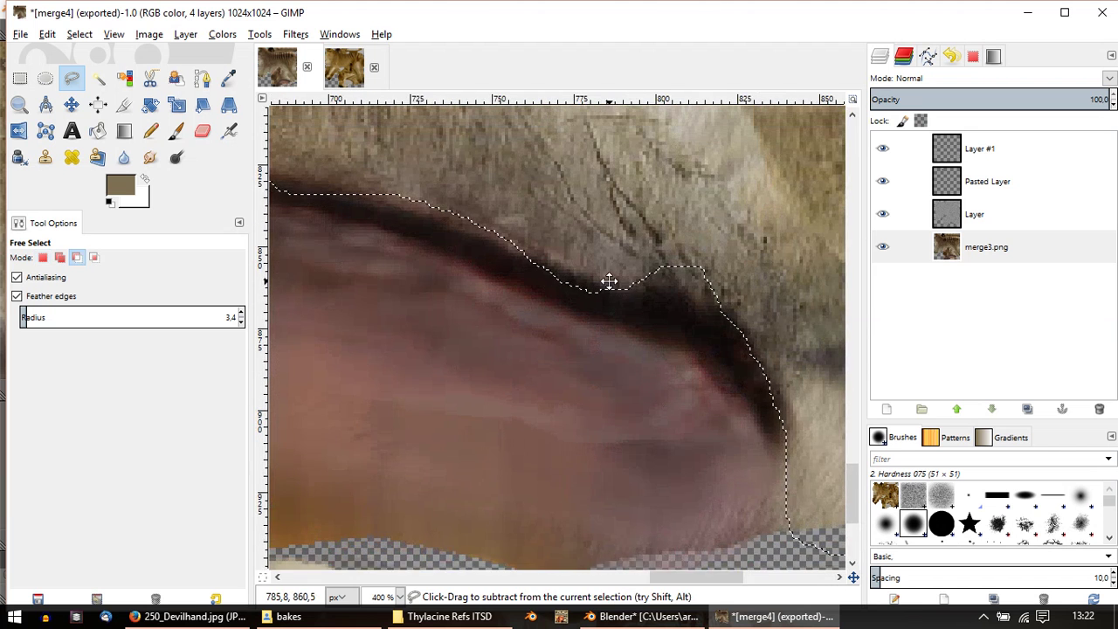
# Step: Sharpen the selected mouth area on merge3.png with a sharpness of 40, and clear the selection
pyautogui.click(259, 35)
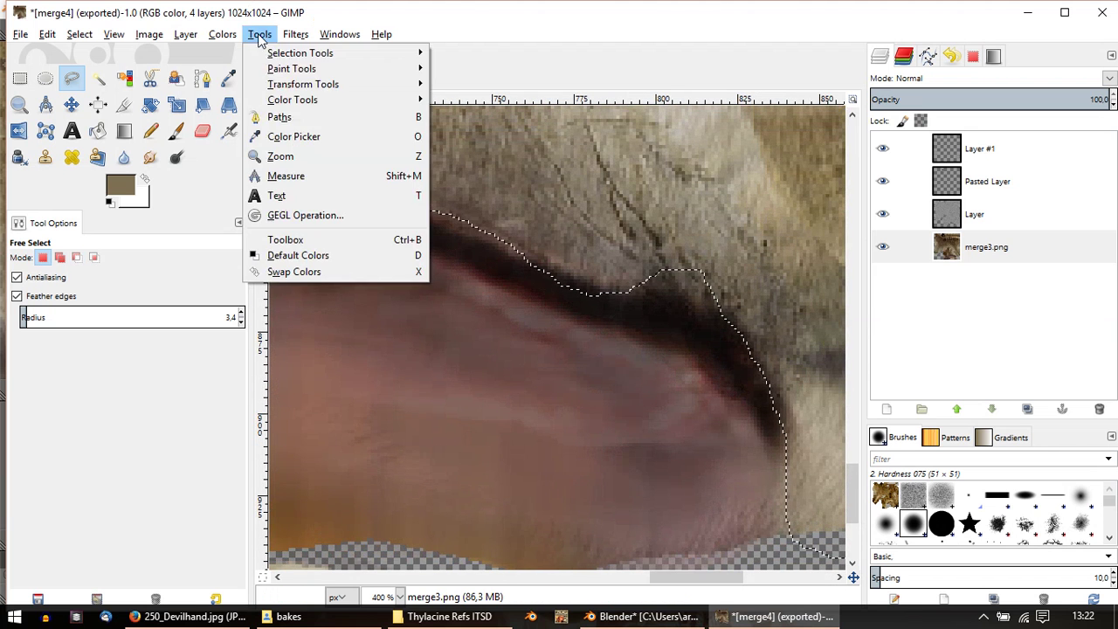
pyautogui.moveTo(297, 34)
pyautogui.moveTo(324, 145)
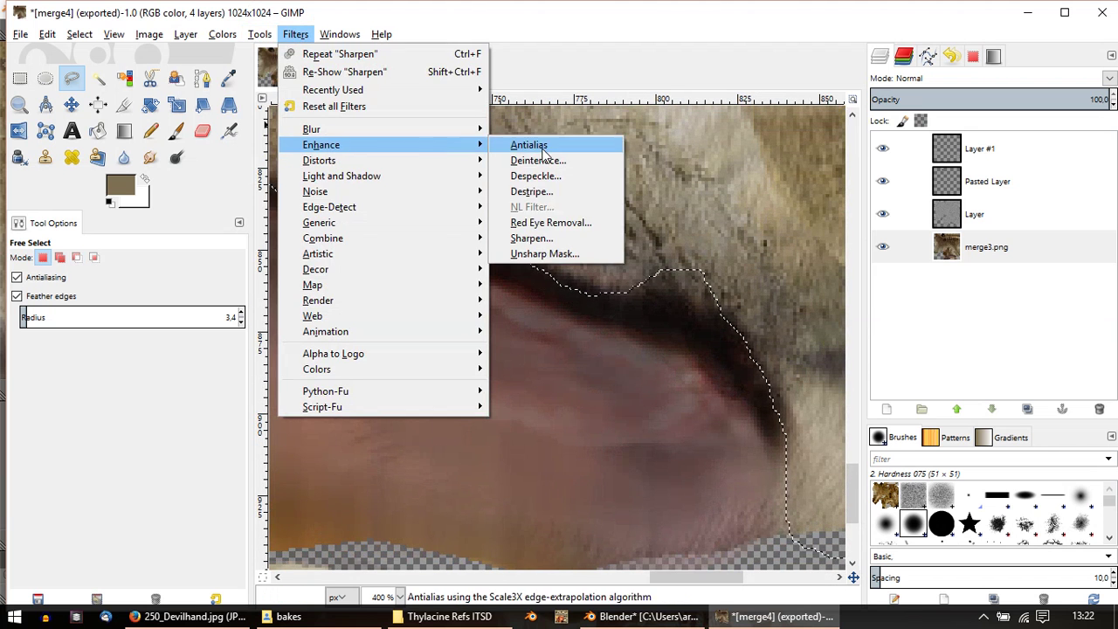
pyautogui.click(549, 237)
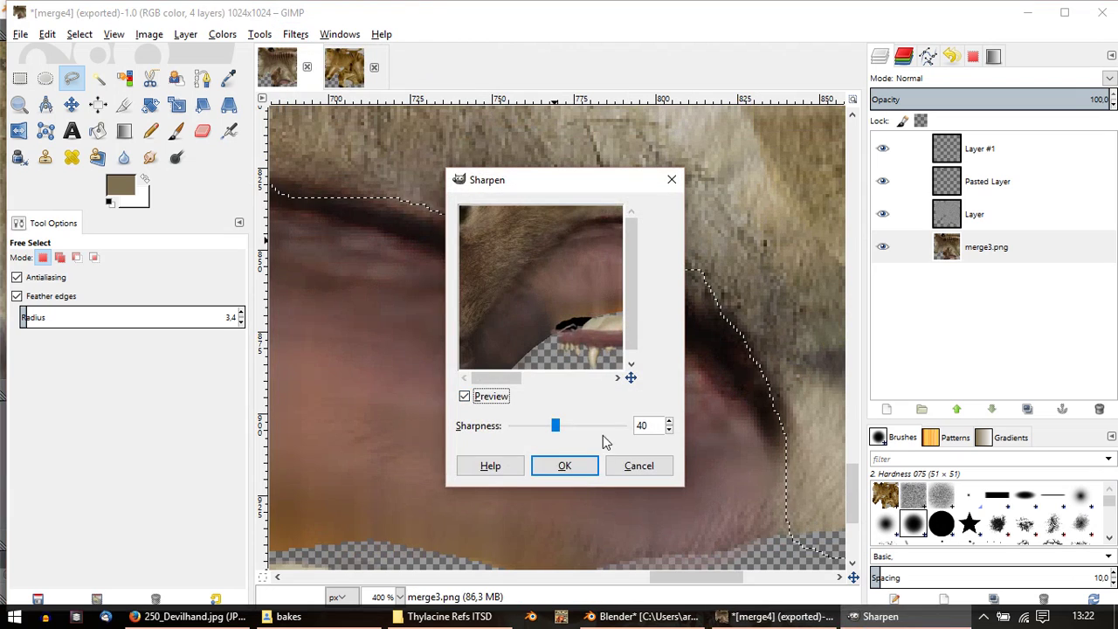
pyautogui.click(574, 465)
pyautogui.keyDown('ctrl'); pyautogui.scroll(-2, 485, 424); pyautogui.keyUp('ctrl')
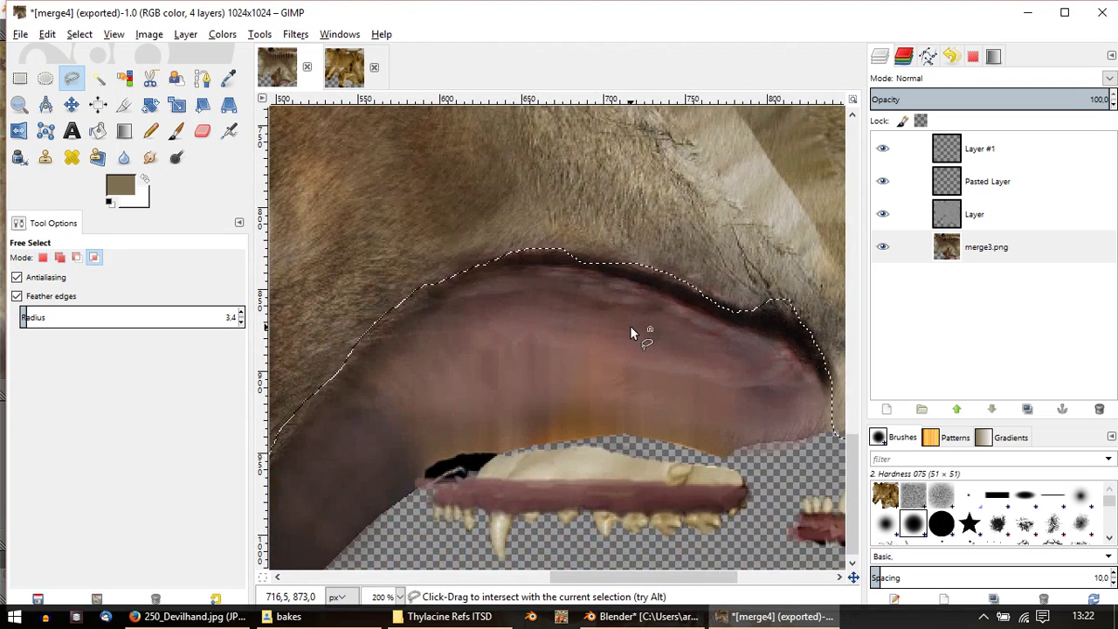
pyautogui.hotkey('ctrl', 'shift', 'a')
# Step: Examine the dark front part of the mouth lining and its transition into the muzzle fur
pyautogui.moveTo(468, 337); pyautogui.dragTo(664, 252, button='middle')
pyautogui.keyDown('ctrl'); pyautogui.scroll(2, 583, 379); pyautogui.keyUp('ctrl')
pyautogui.moveTo(462, 358); pyautogui.dragTo(458, 396, button='middle')
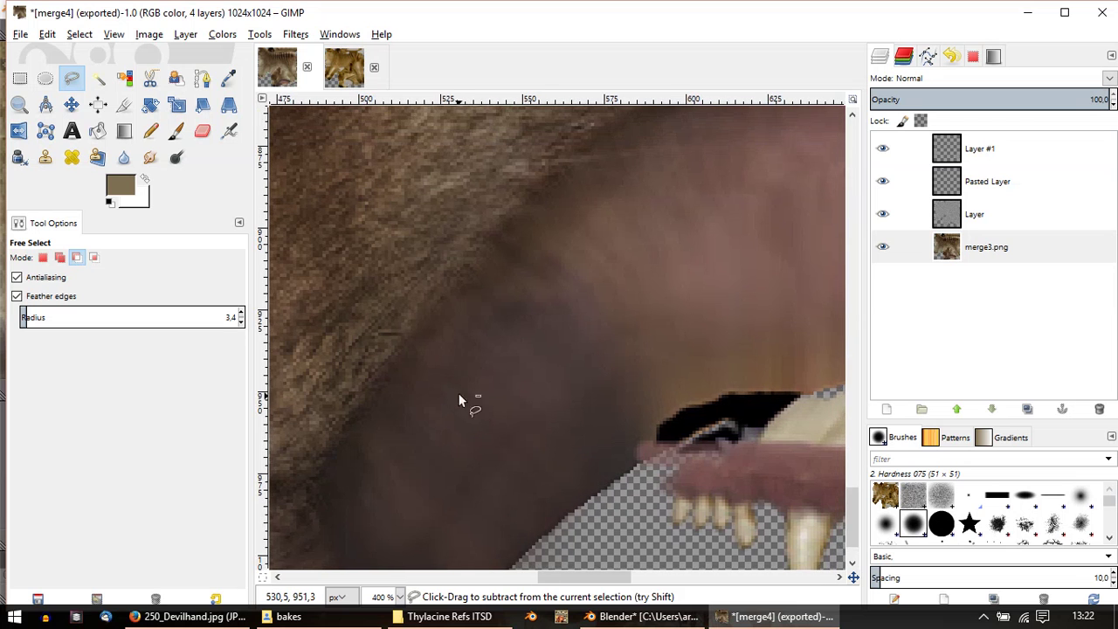
pyautogui.scroll(1, 677, 205)
pyautogui.keyDown('ctrl'); pyautogui.scroll(-1, 561, 249); pyautogui.keyUp('ctrl')
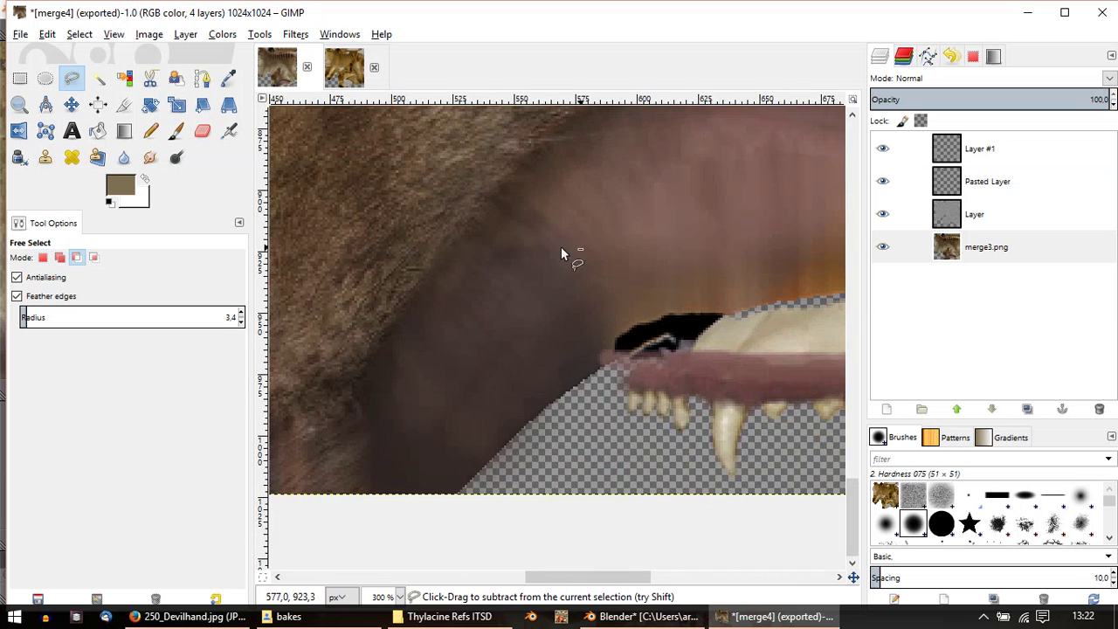
pyautogui.scroll(2, 474, 370)
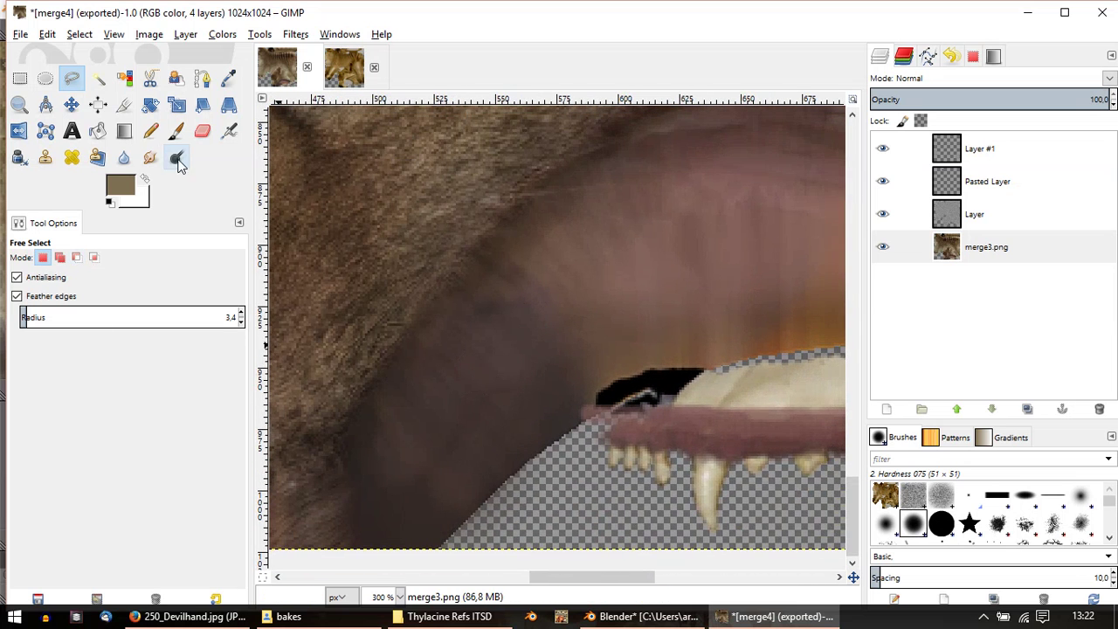
# Step: Blur the boundary between the fur and the dark skin at the corner of the mouth on the merge3.png layer
pyautogui.click(123, 157)
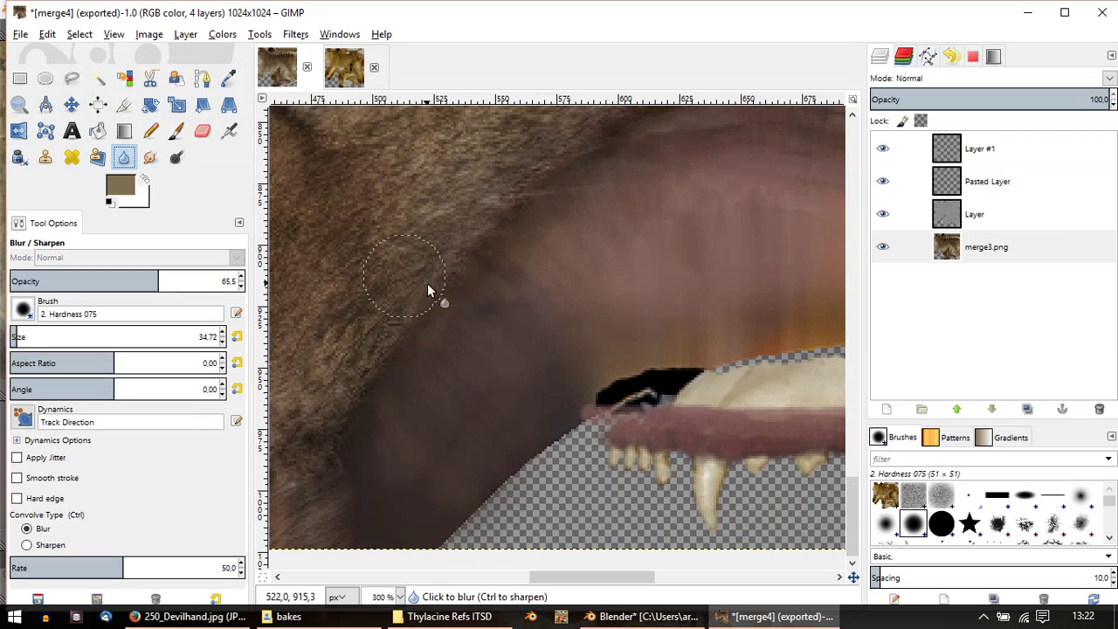
pyautogui.moveTo(499, 333); pyautogui.dragTo(453, 360)
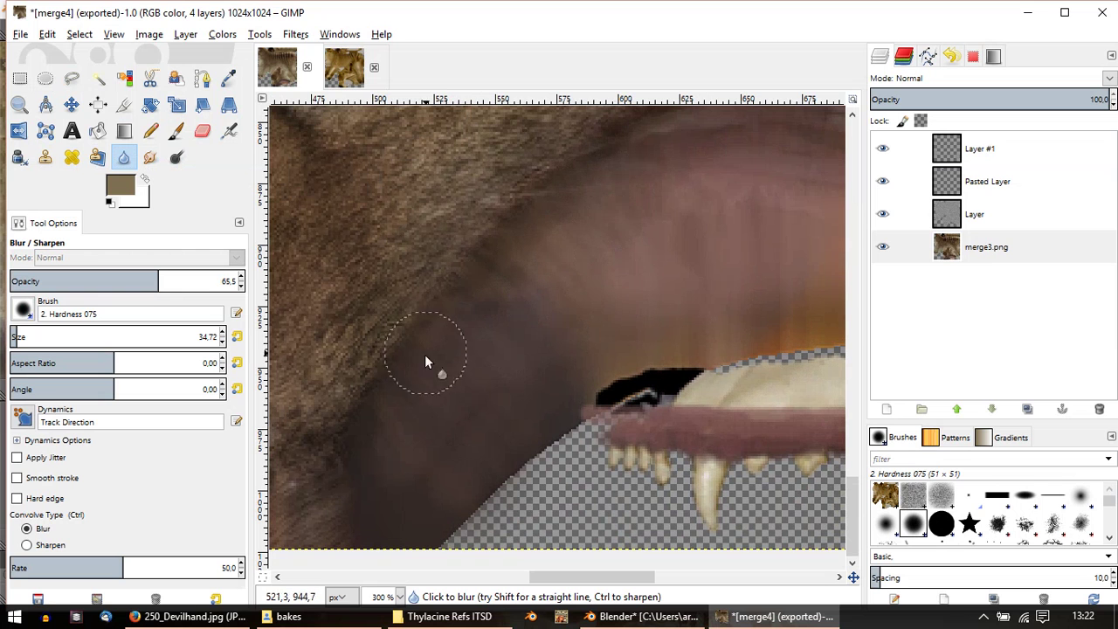
pyautogui.press('1')
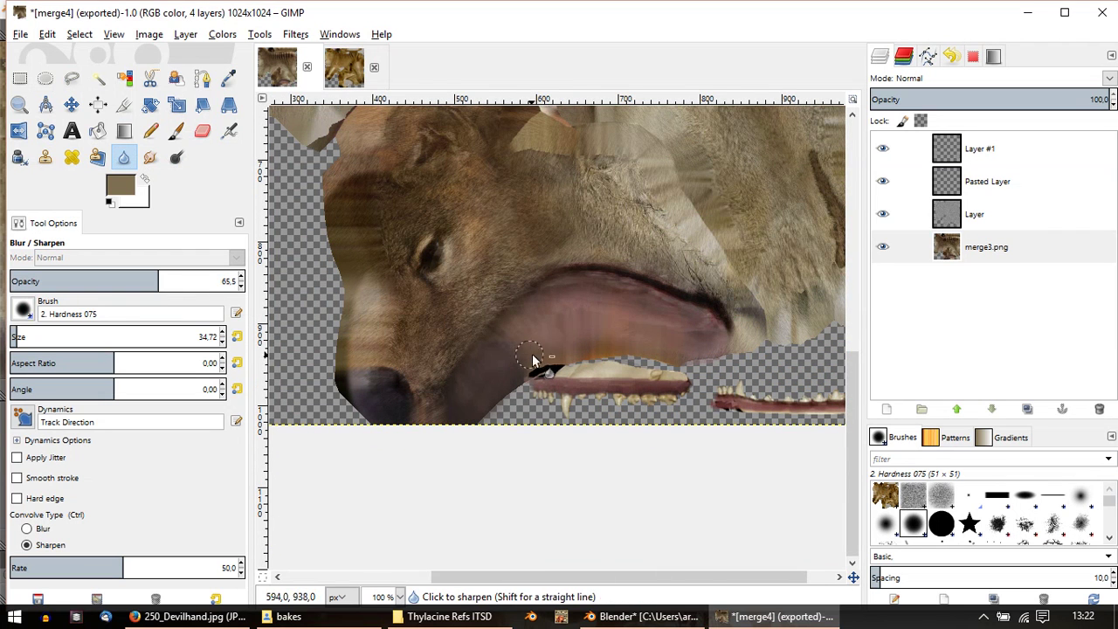
# Step: Export the edited texture over the existing merge4.png
pyautogui.click(21, 35)
pyautogui.moveTo(47, 35)
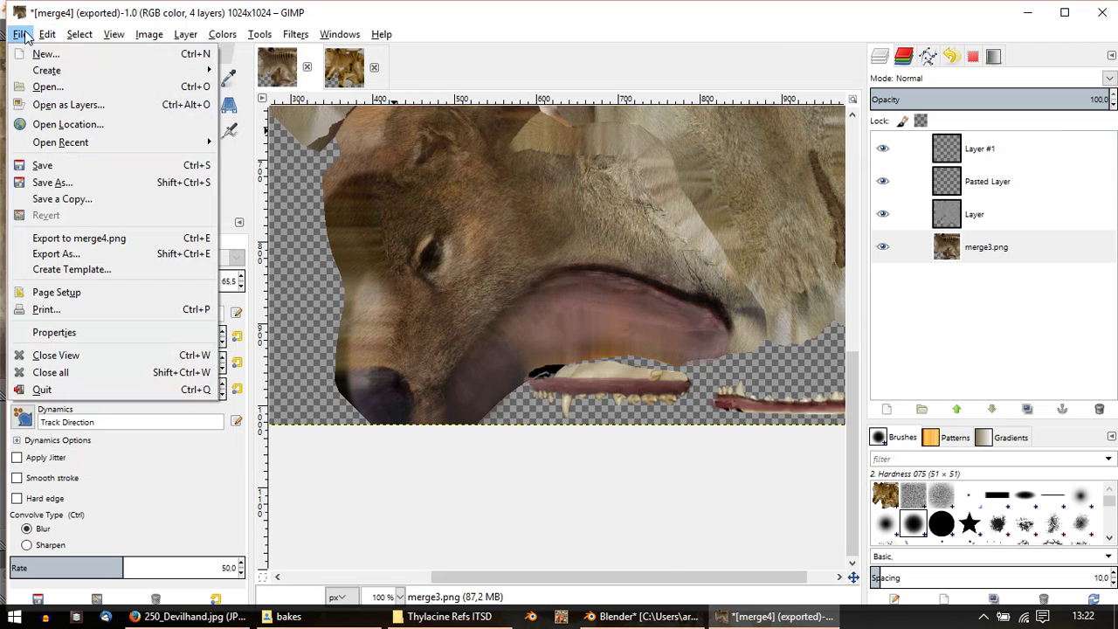
pyautogui.click(94, 237)
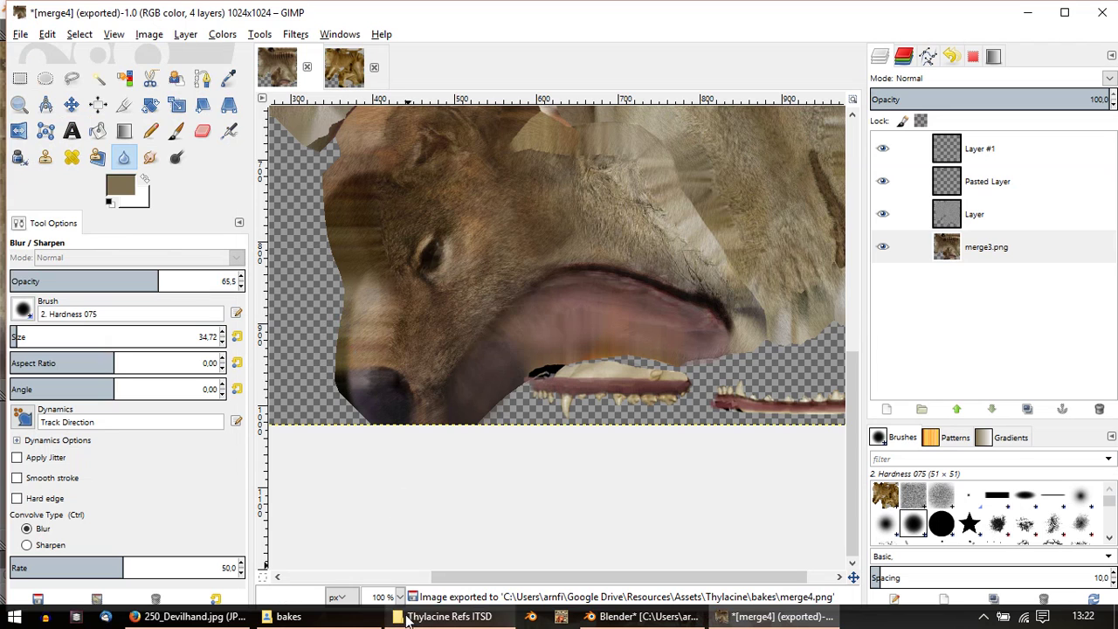
# Step: Look through the images in the Thylacine assets folder and the tasmanian devil paw pages open in the browser
pyautogui.click(188, 617)
pyautogui.click(345, 619)
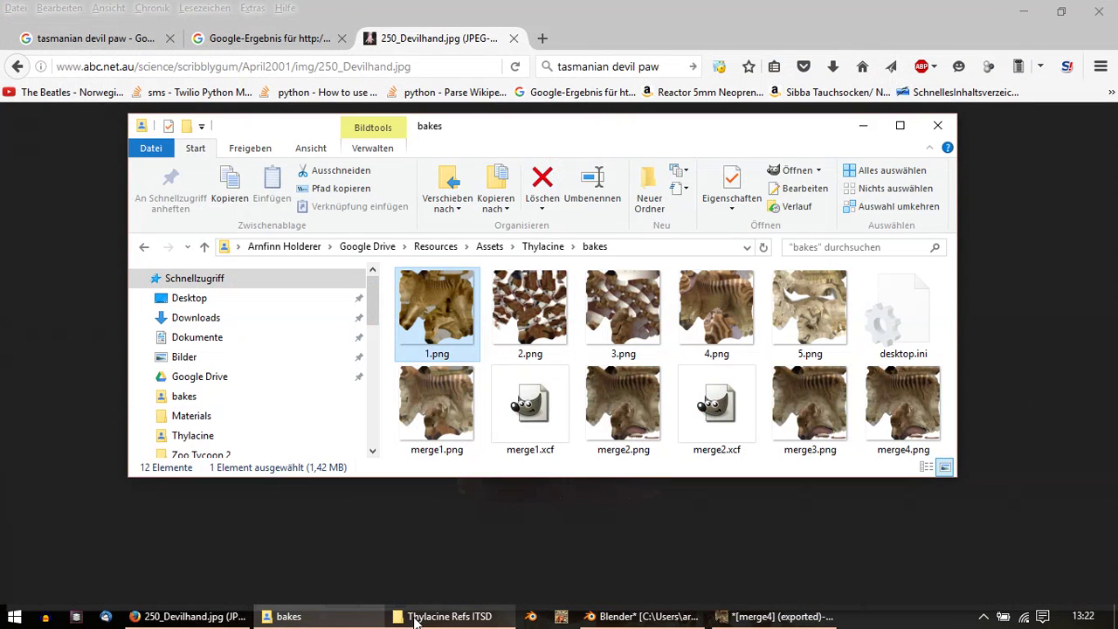
pyautogui.click(543, 247)
pyautogui.scroll(-10, 664, 306)
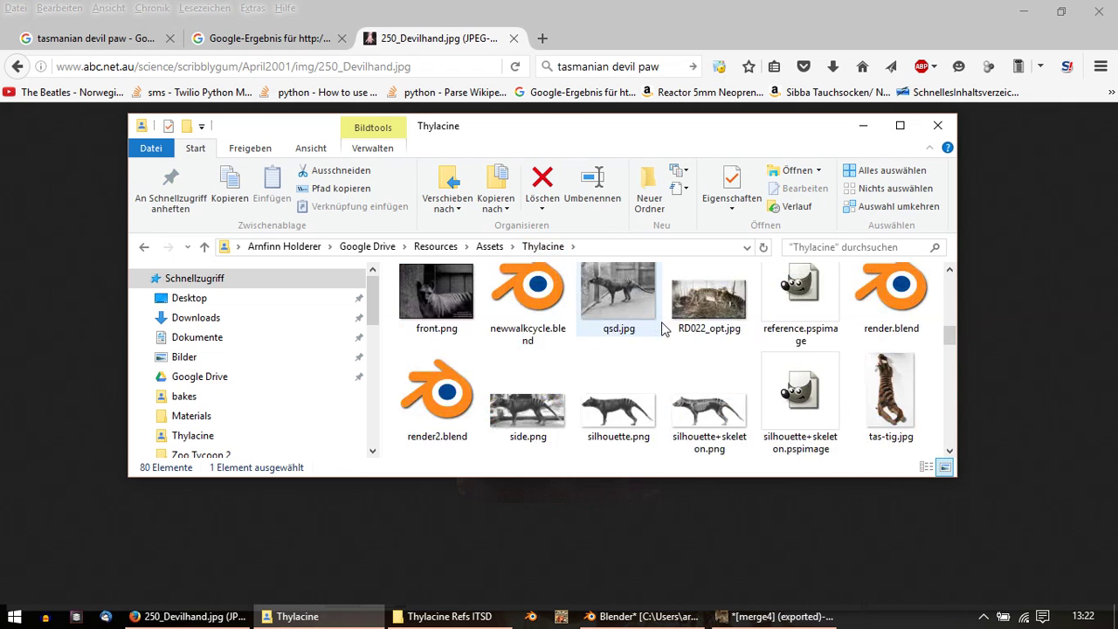
pyautogui.scroll(-10, 664, 328)
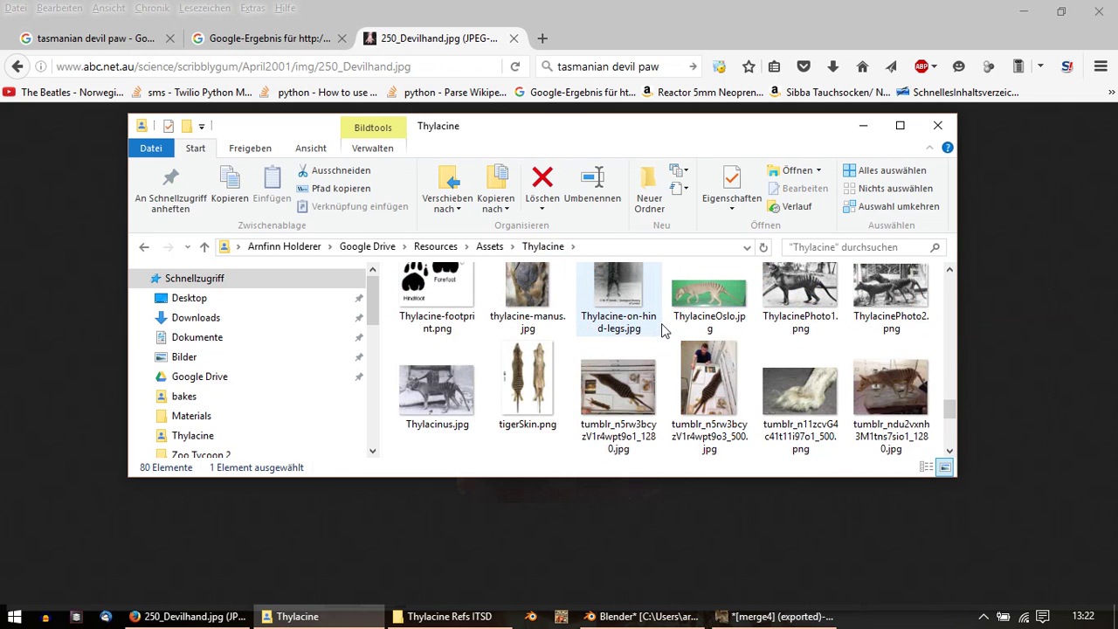
pyautogui.scroll(-3, 661, 329)
pyautogui.scroll(1, 661, 330)
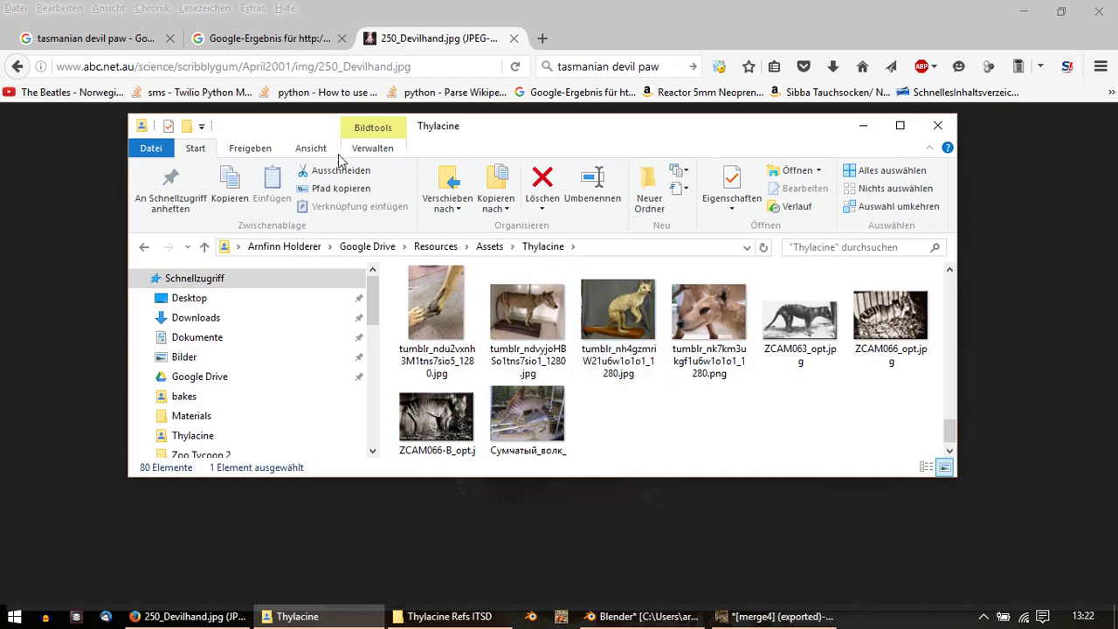
pyautogui.click(262, 38)
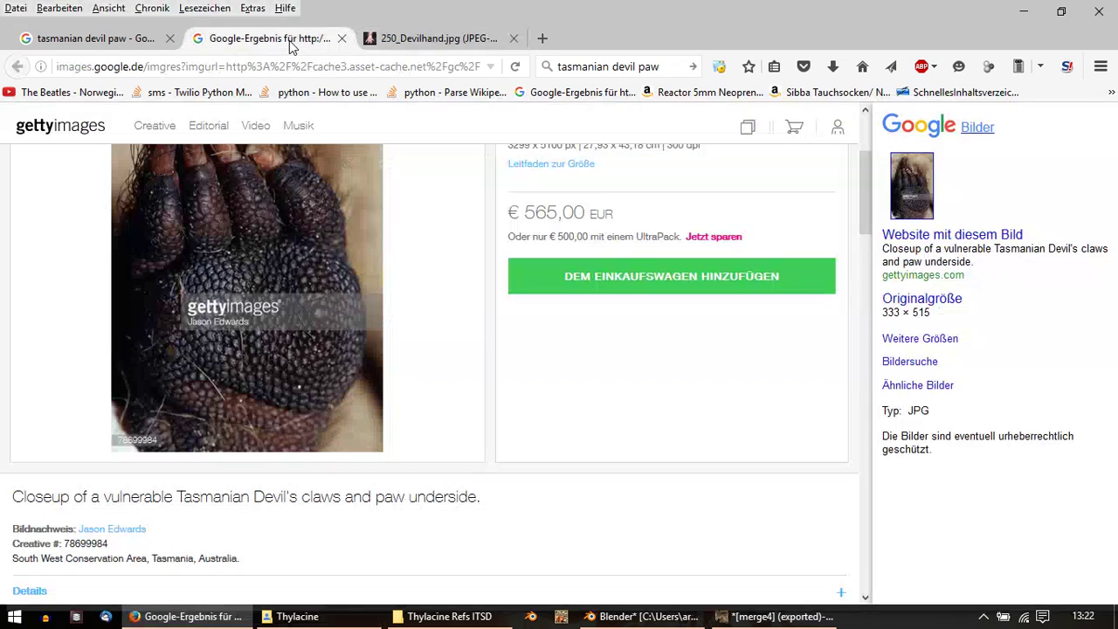
pyautogui.click(83, 39)
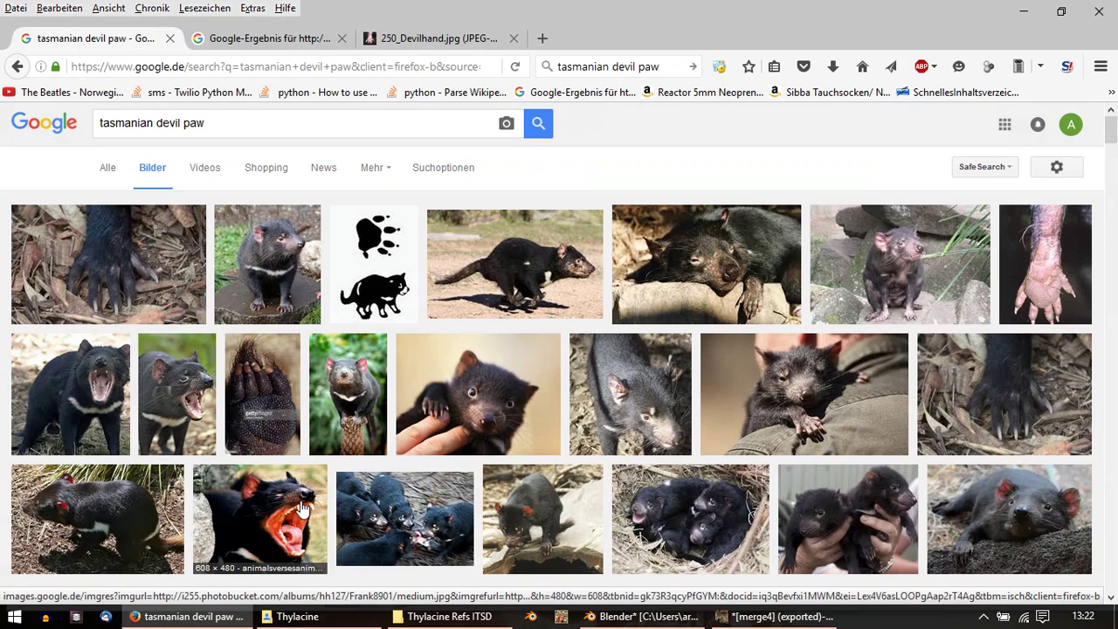
# Step: Open the tex folder on the desktop and look through its texture files
pyautogui.press('super+d')
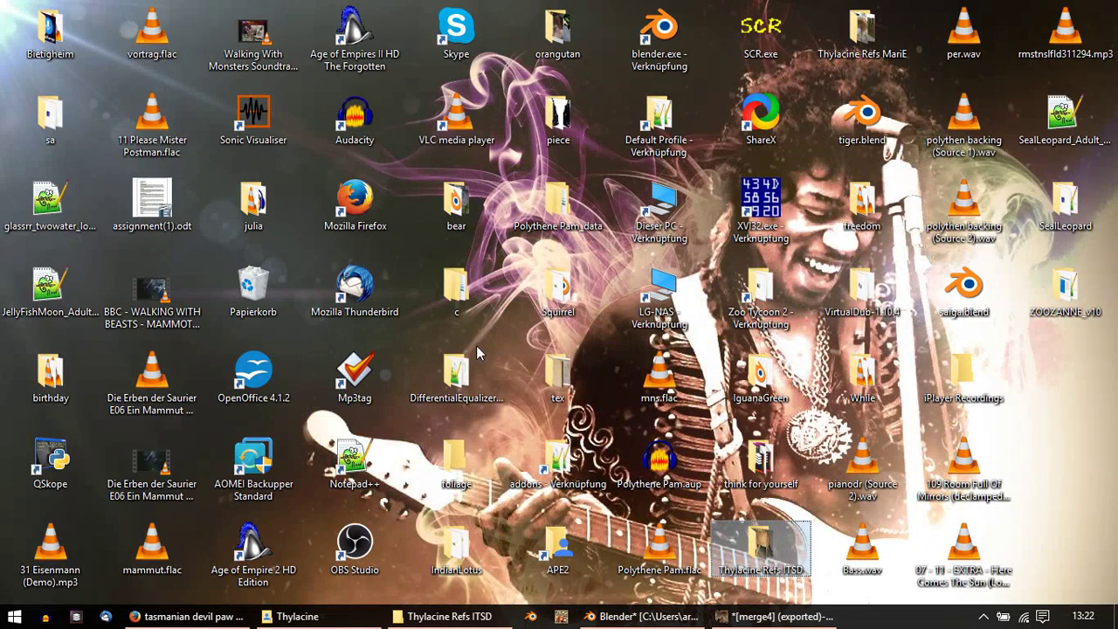
pyautogui.doubleClick(550, 367)
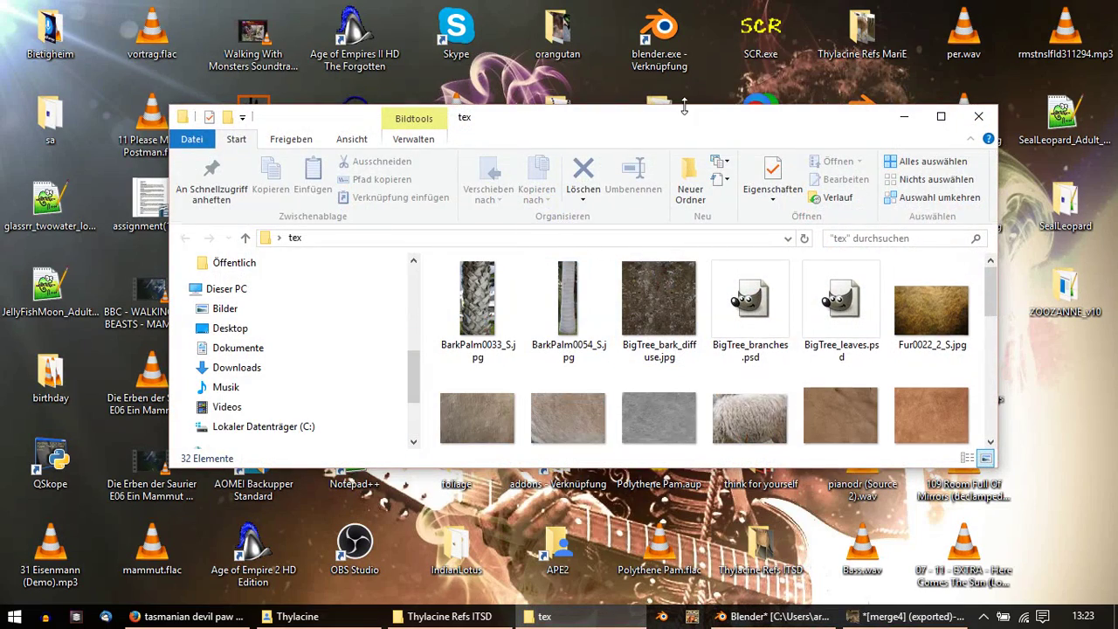
pyautogui.moveTo(684, 106); pyautogui.dragTo(684, 26)
pyautogui.scroll(-3, 664, 227)
pyautogui.scroll(-3, 803, 316)
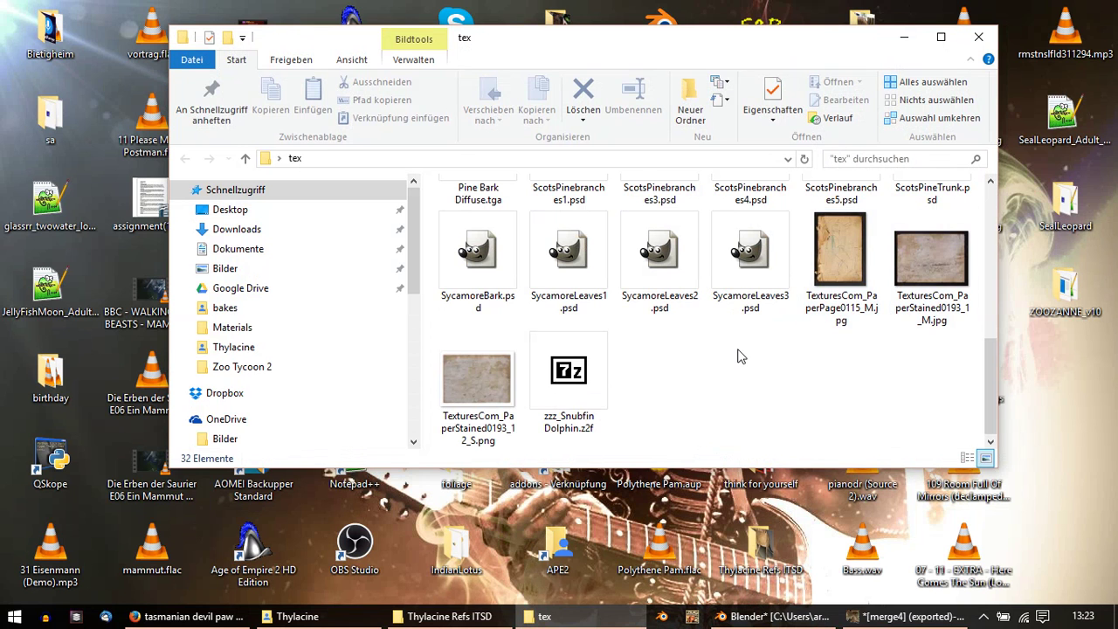
pyautogui.scroll(5, 738, 357)
pyautogui.scroll(2, 738, 356)
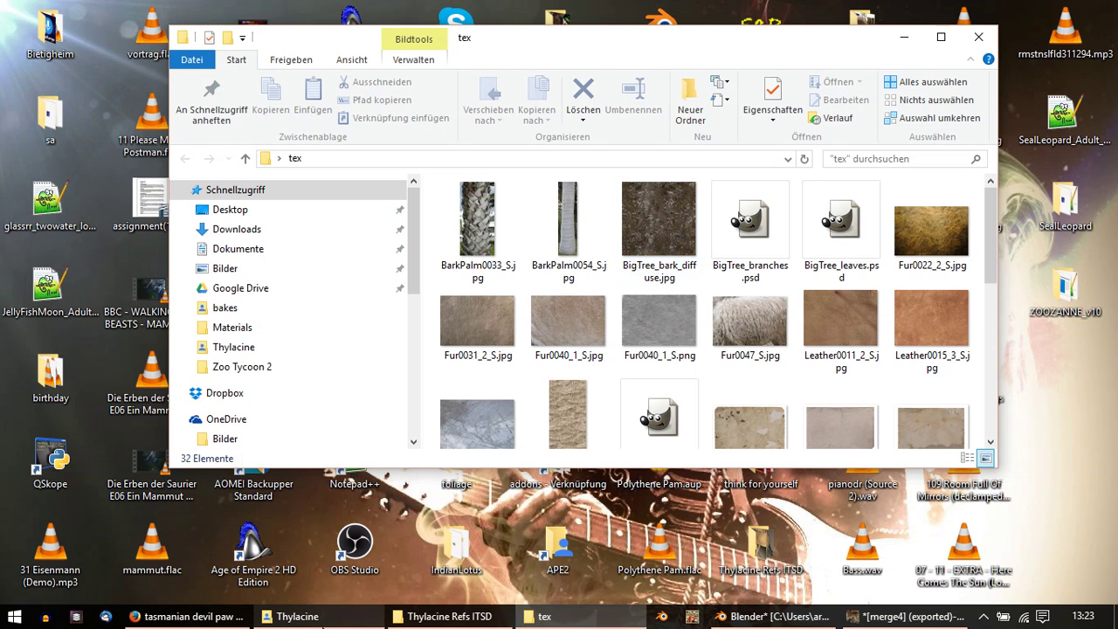
# Step: Go to the Textures folder under Assets and view the BEEFTONGUERAW.jpg image
pyautogui.click(297, 617)
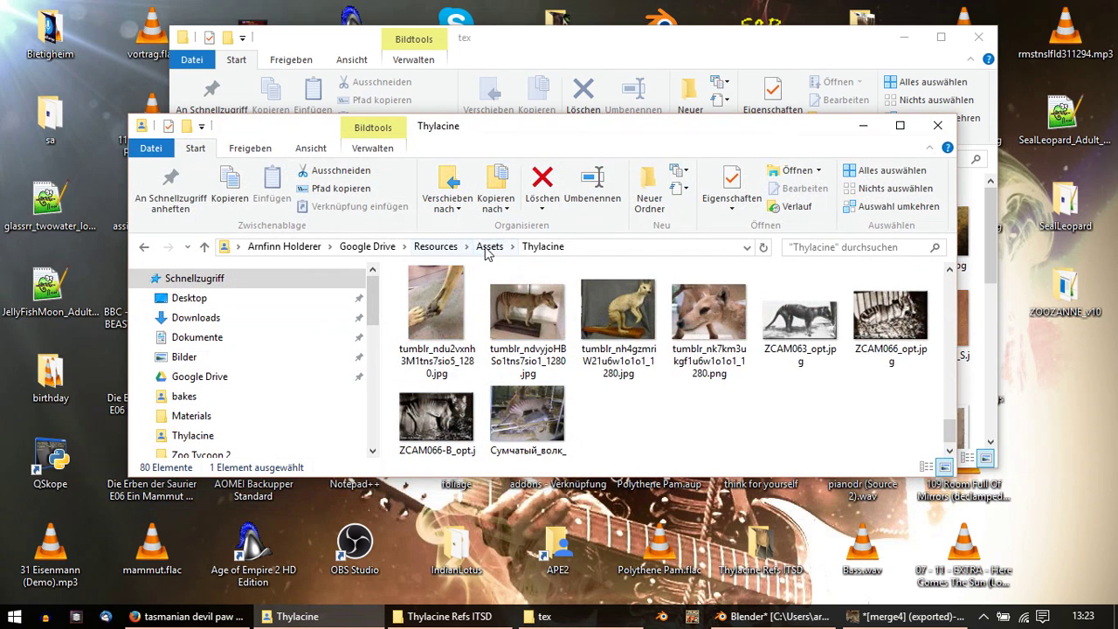
pyautogui.click(487, 249)
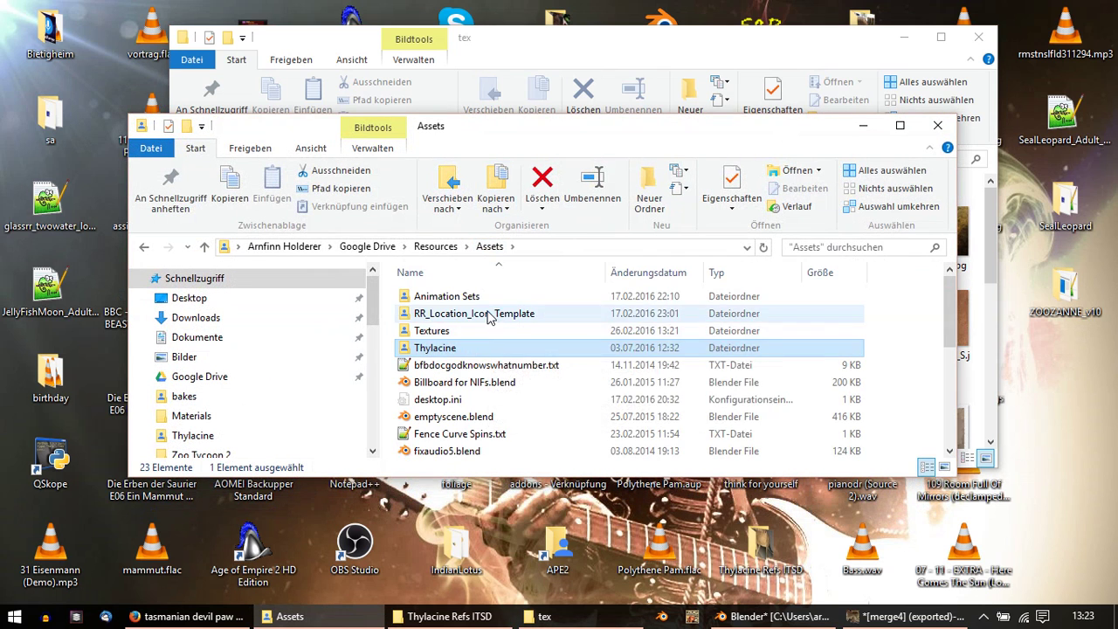
pyautogui.doubleClick(455, 333)
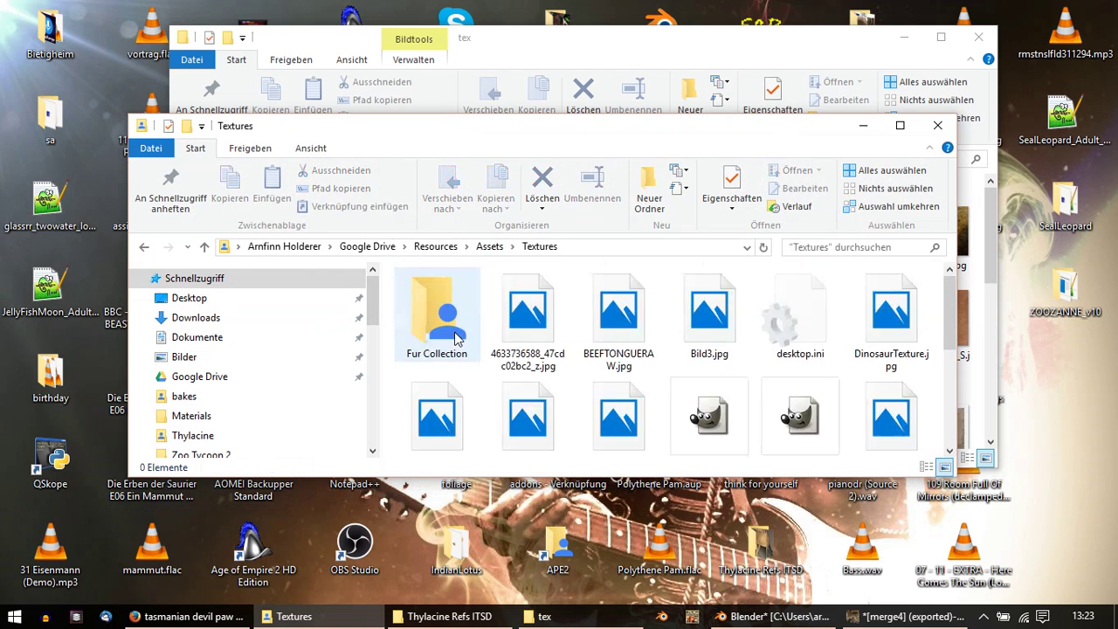
pyautogui.doubleClick(605, 335)
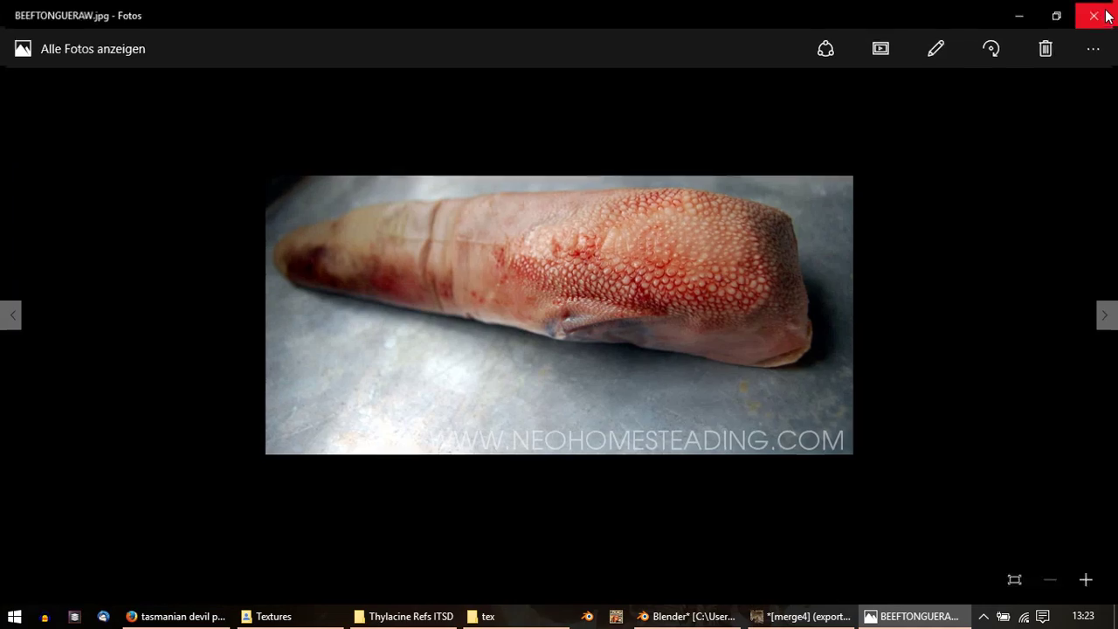
pyautogui.click(1109, 12)
# Step: View the TONGUE.jpg image in the Textures folder
pyautogui.scroll(-5, 644, 385)
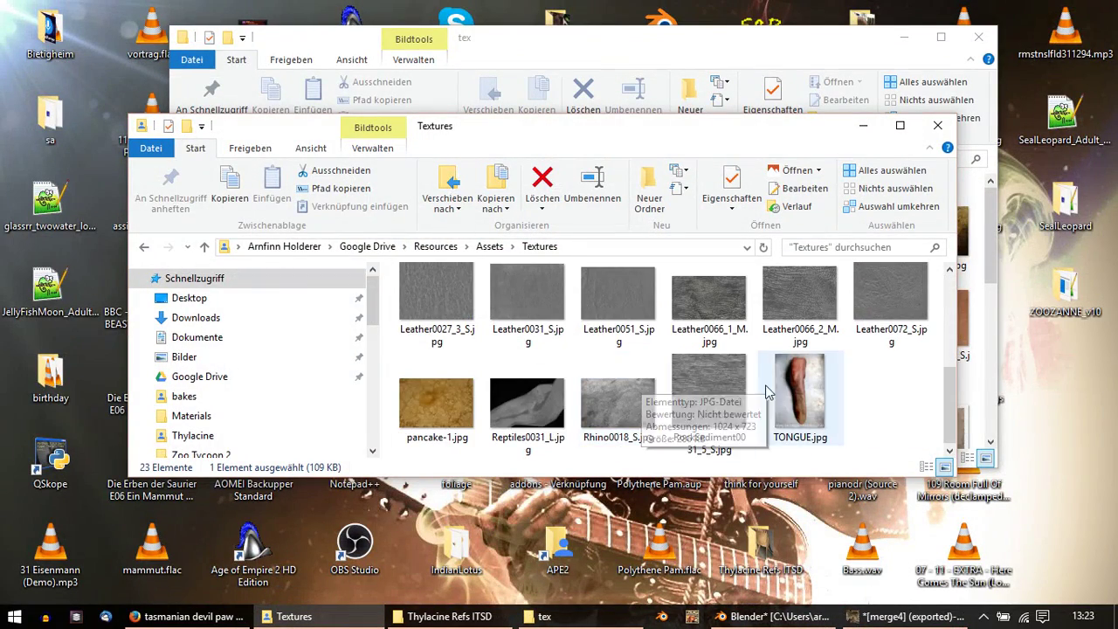
pyautogui.doubleClick(797, 390)
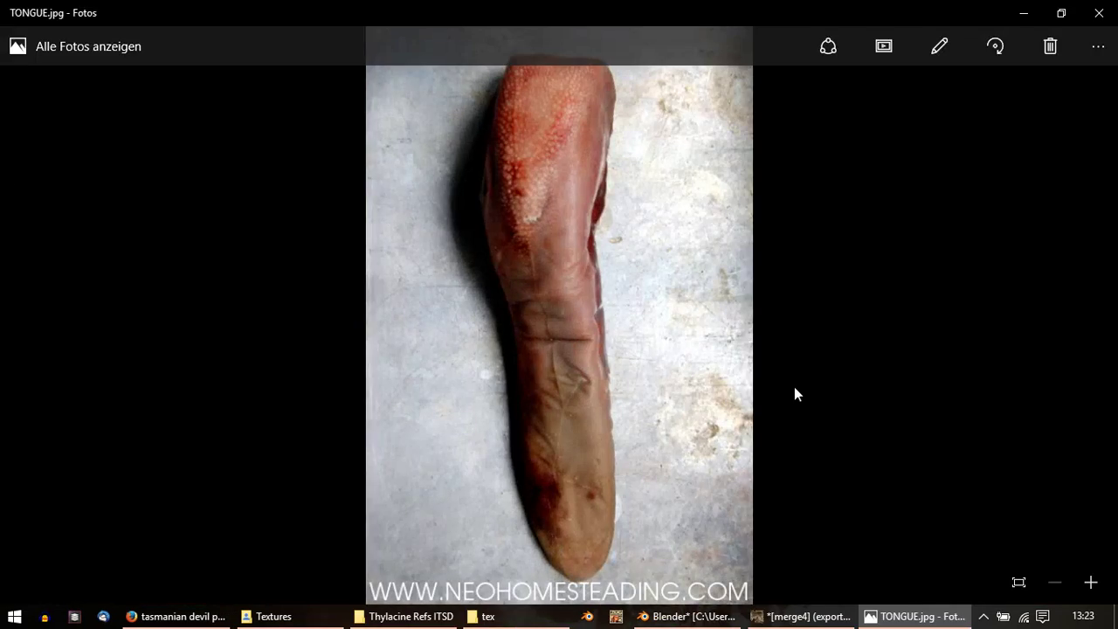
pyautogui.click(1111, 12)
pyautogui.scroll(5, 712, 414)
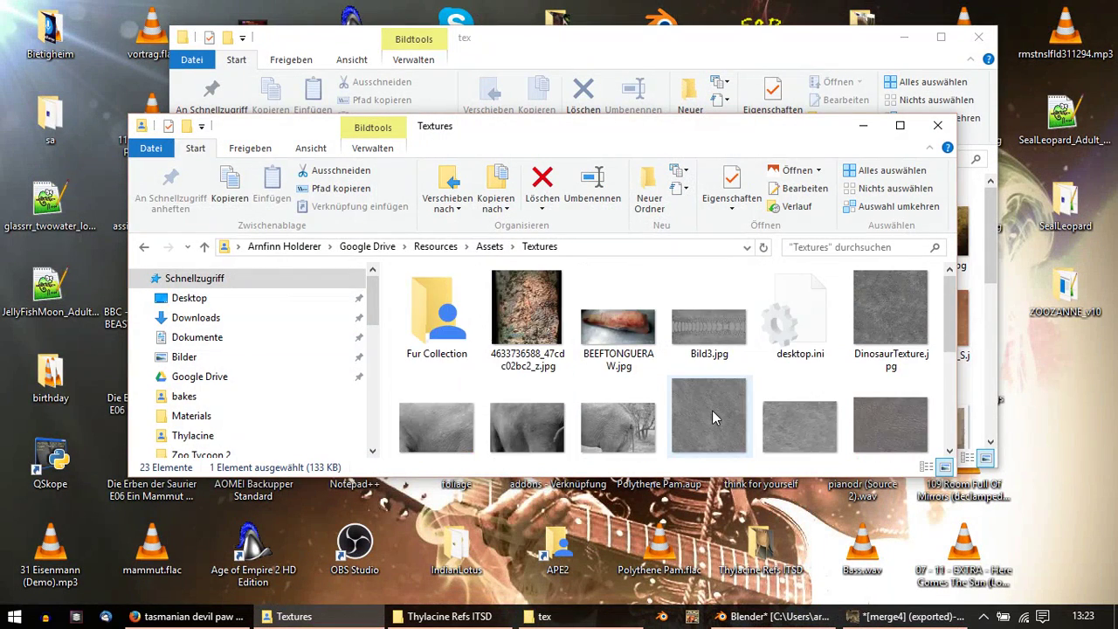
# Step: View Leather0051_S.jpg and the leather textures preceding it in the Textures folder
pyautogui.scroll(-5, 710, 412)
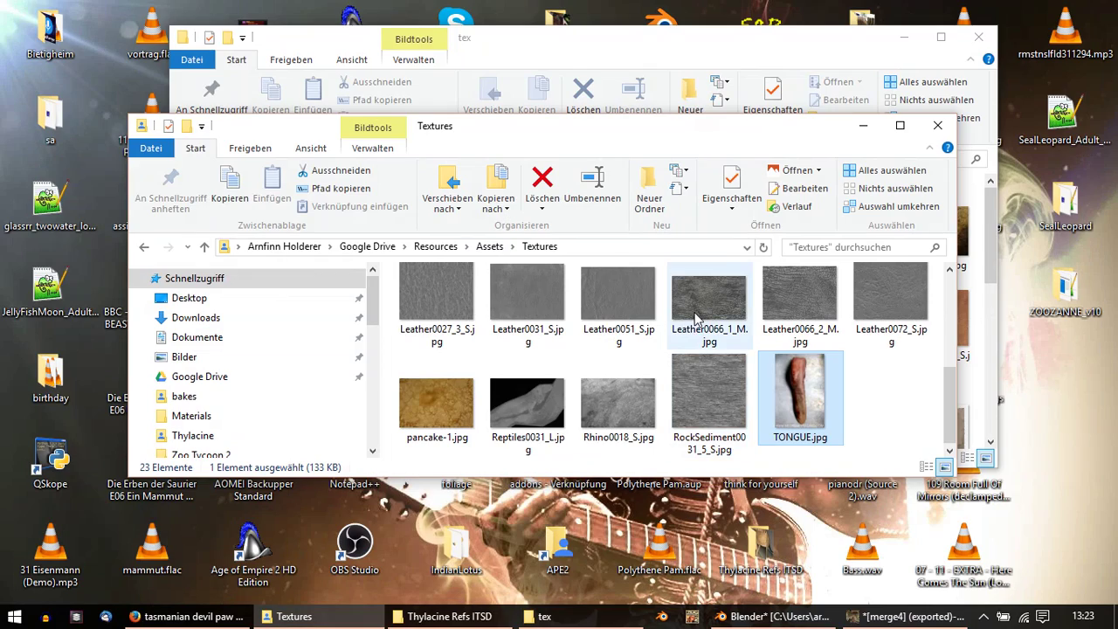
pyautogui.doubleClick(634, 303)
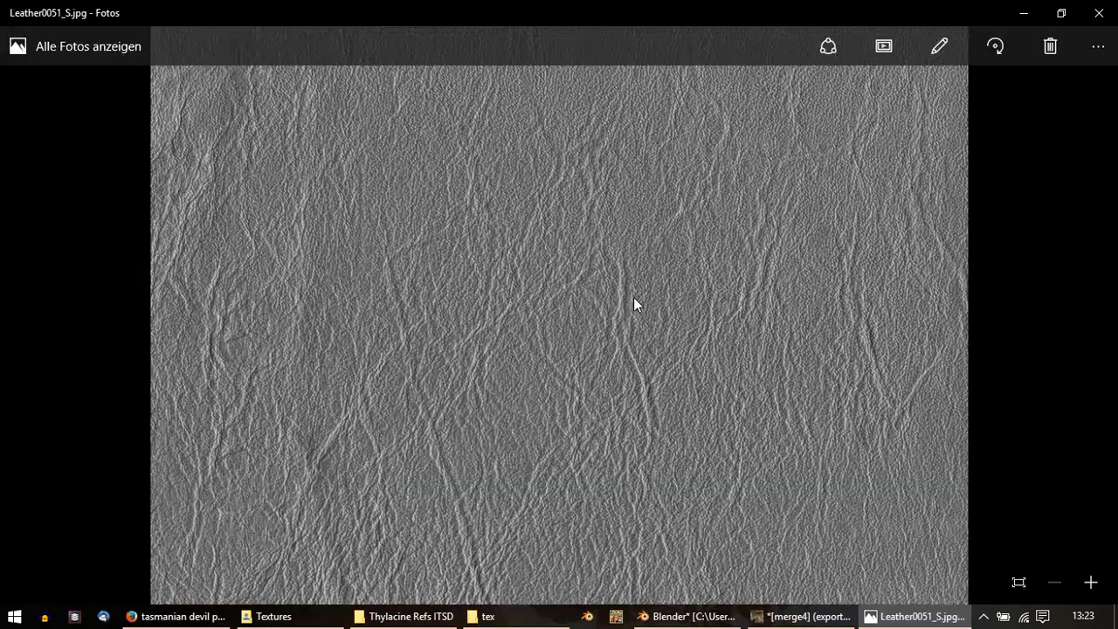
pyautogui.press('Left')
pyautogui.press('Left')
pyautogui.press('Left')
pyautogui.press('Left')
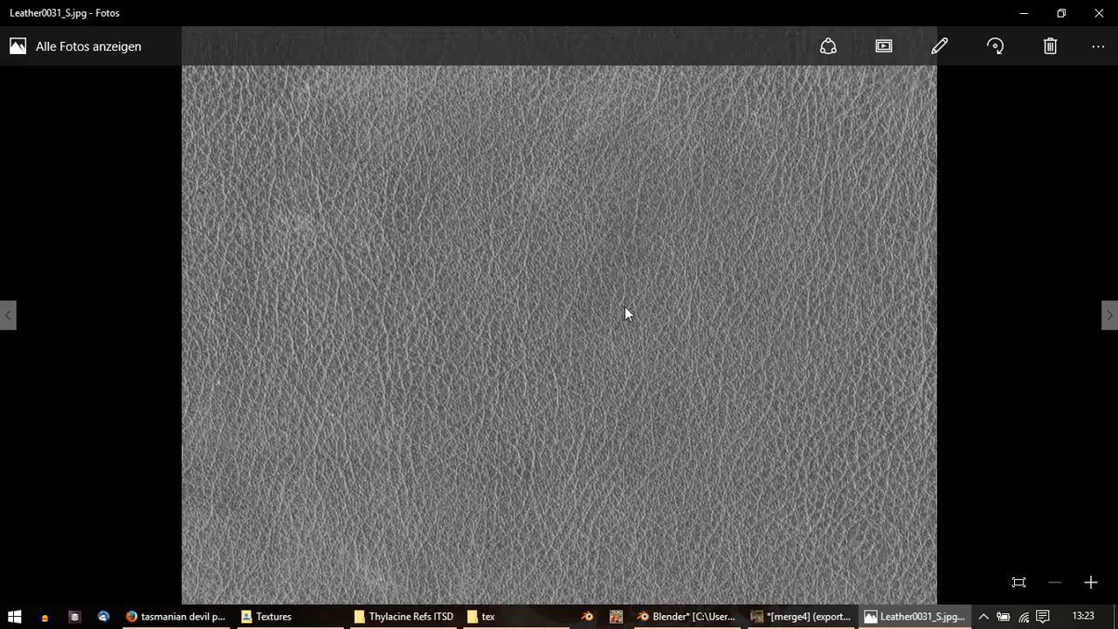
pyautogui.press('Left')
pyautogui.press('Left')
pyautogui.press('Left')
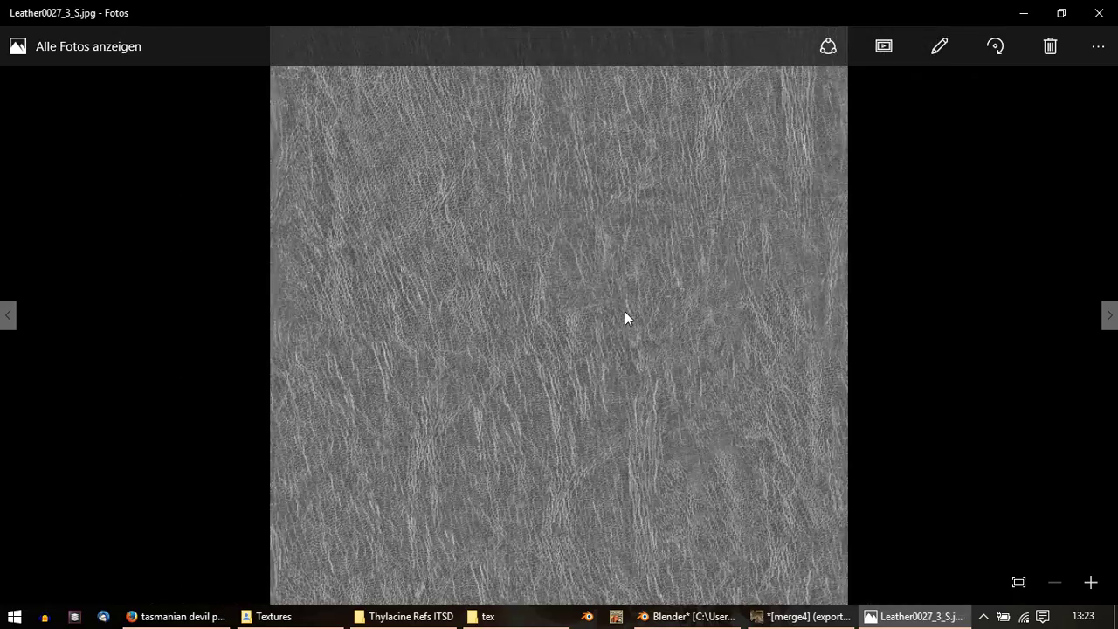
pyautogui.press('Left')
pyautogui.press('Left')
pyautogui.press('Left')
pyautogui.click(1114, 12)
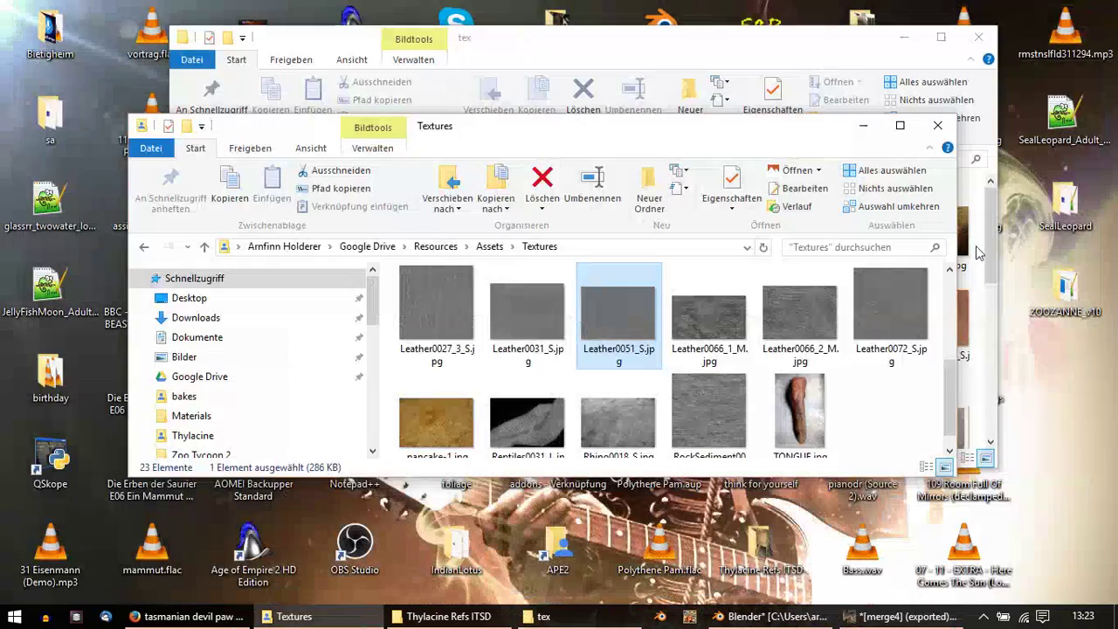
# Step: Try adding TONGUE.jpg from the Textures folder to the merge4 image as a new layer, and undo it
pyautogui.click(817, 403)
pyautogui.moveTo(808, 411); pyautogui.dragTo(699, 500)
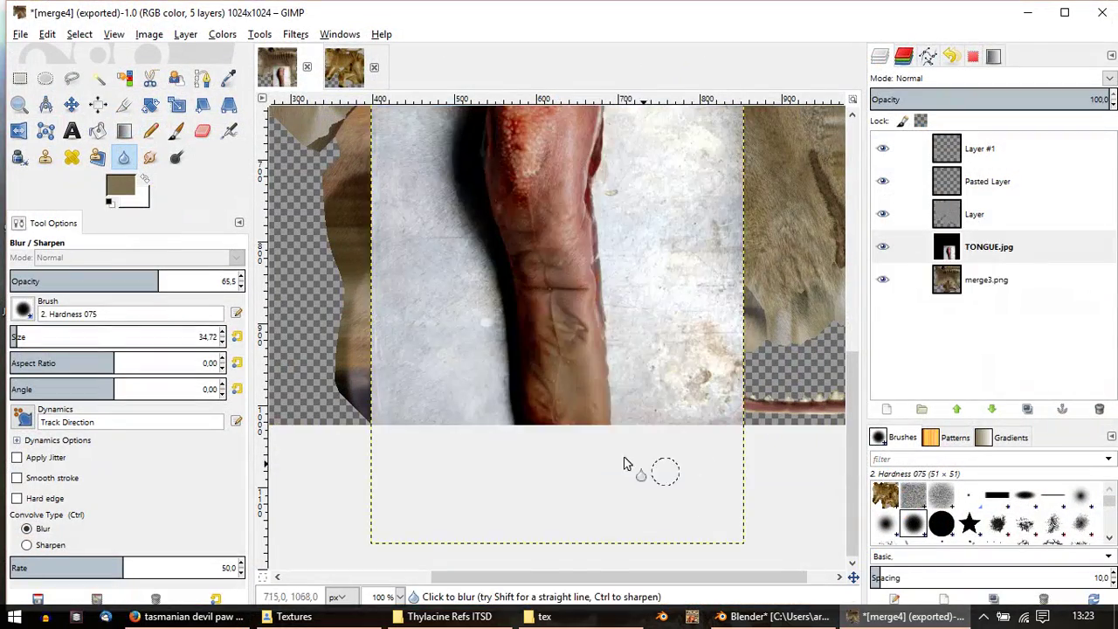
pyautogui.moveTo(582, 310); pyautogui.dragTo(554, 362, button='middle')
pyautogui.hotkey('ctrl', 'z')
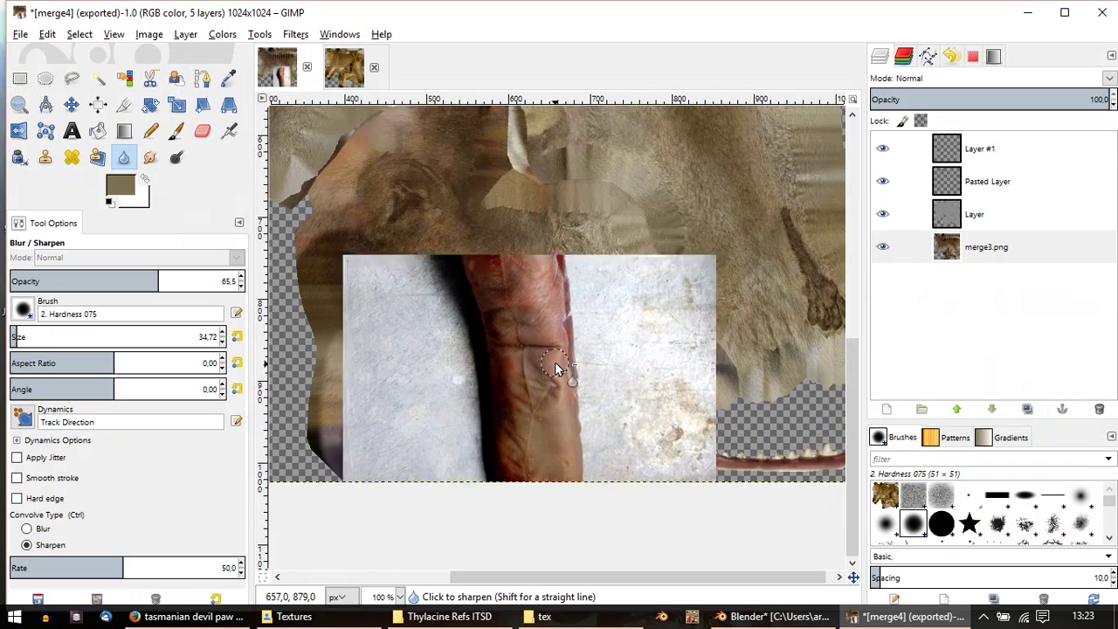
# Step: Switch to Firefox and look through the tasmanian devil paw image results for open-mouth photos
pyautogui.click(188, 616)
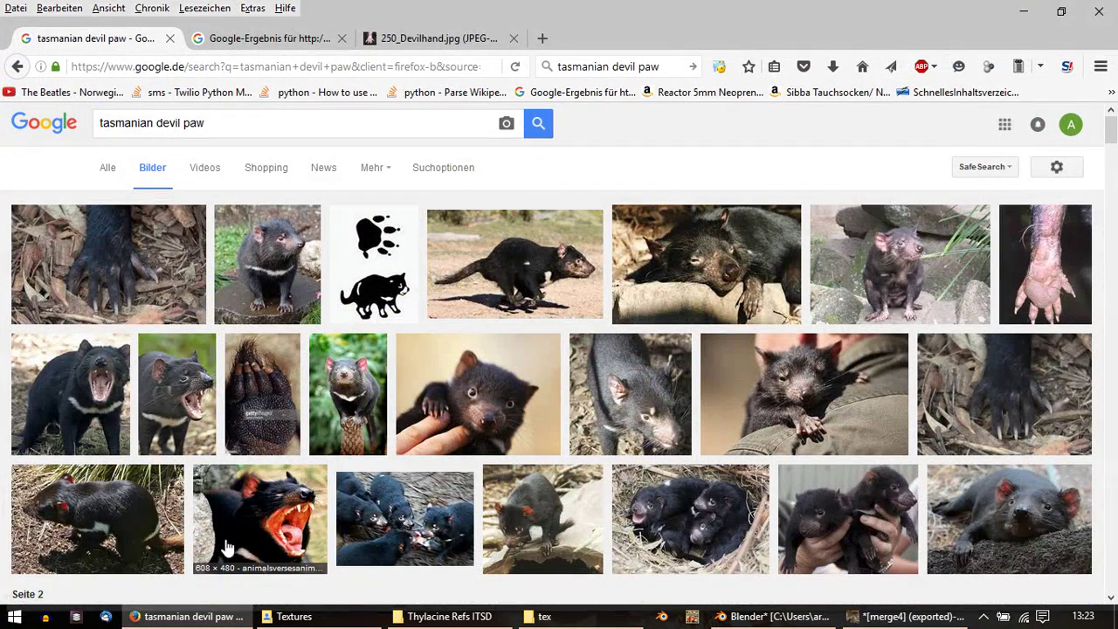
pyautogui.scroll(-5, 291, 500)
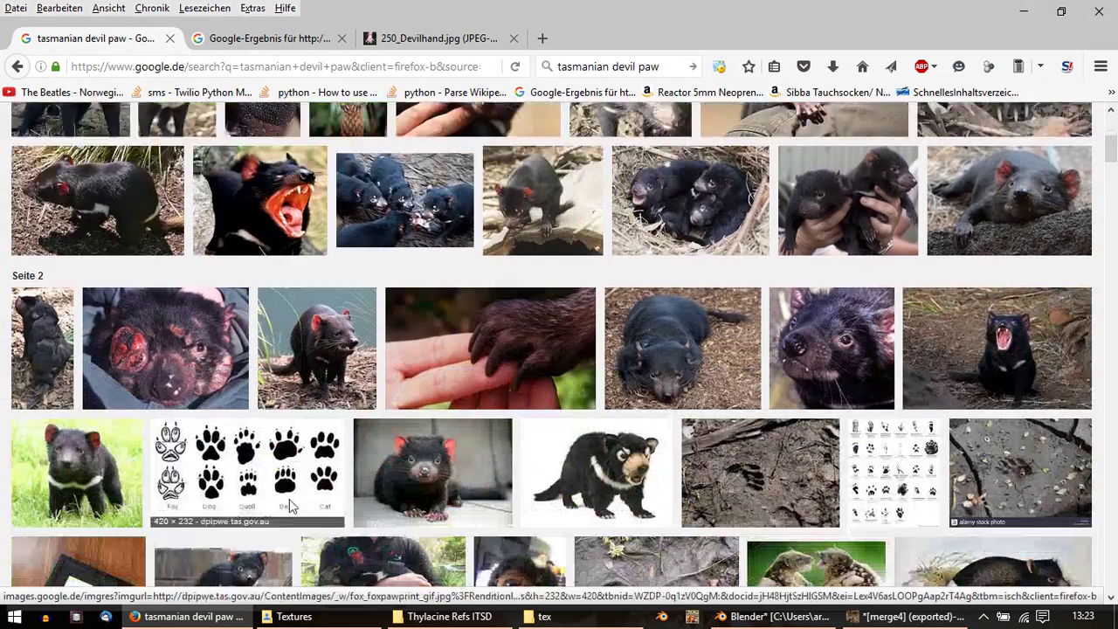
pyautogui.scroll(-2, 291, 507)
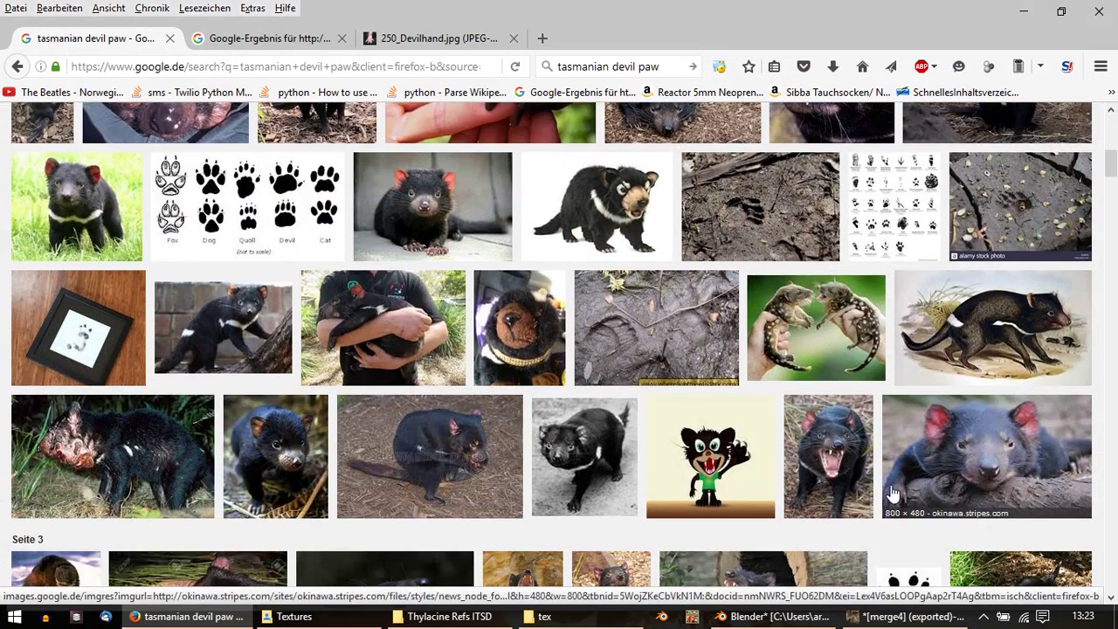
pyautogui.scroll(-3, 893, 494)
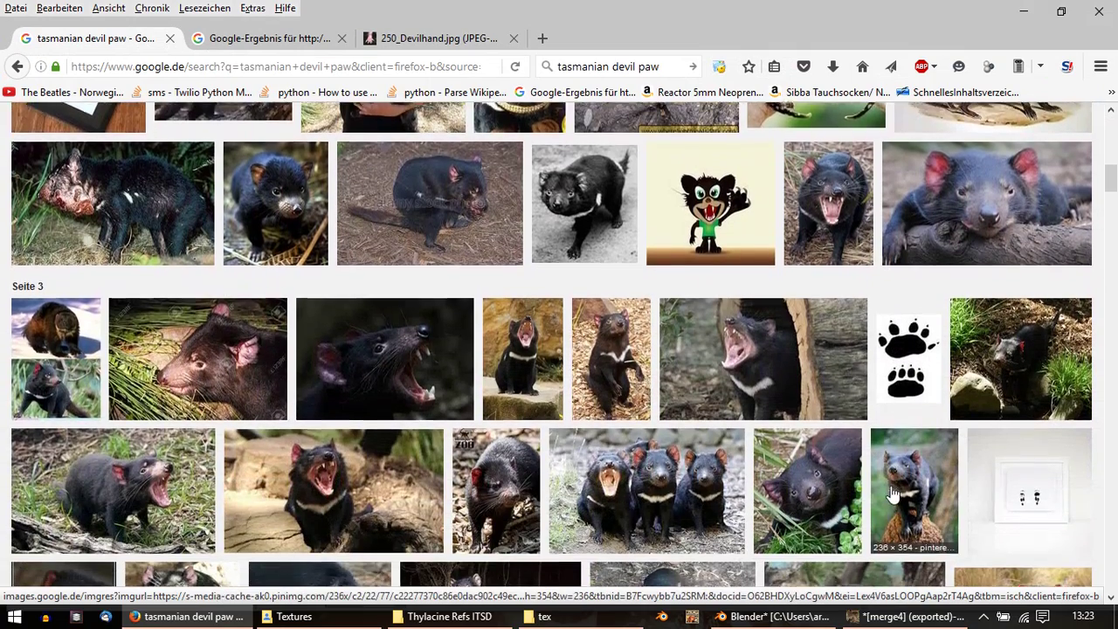
pyautogui.scroll(15, 892, 495)
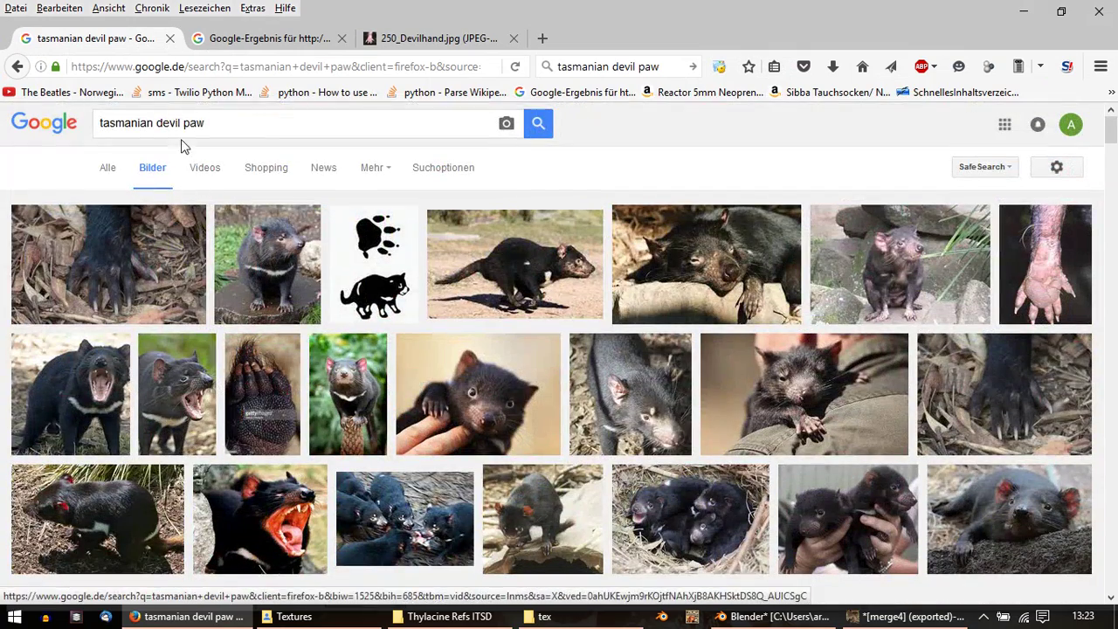
# Step: Change the image search to "tasmanian devil yawn"
pyautogui.click(219, 123)
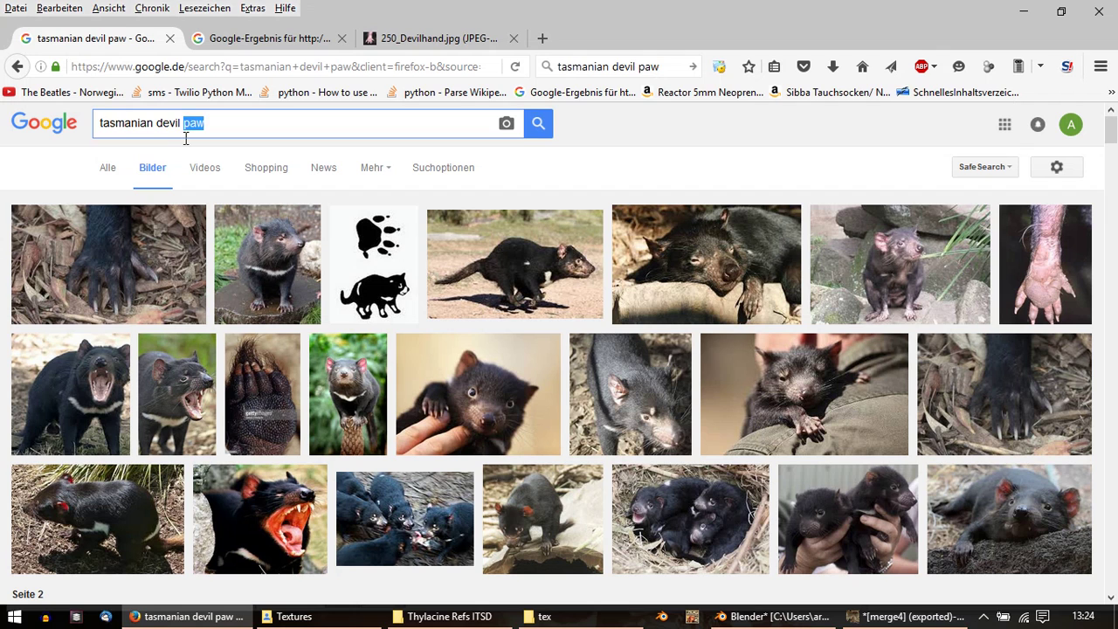
pyautogui.write('j')
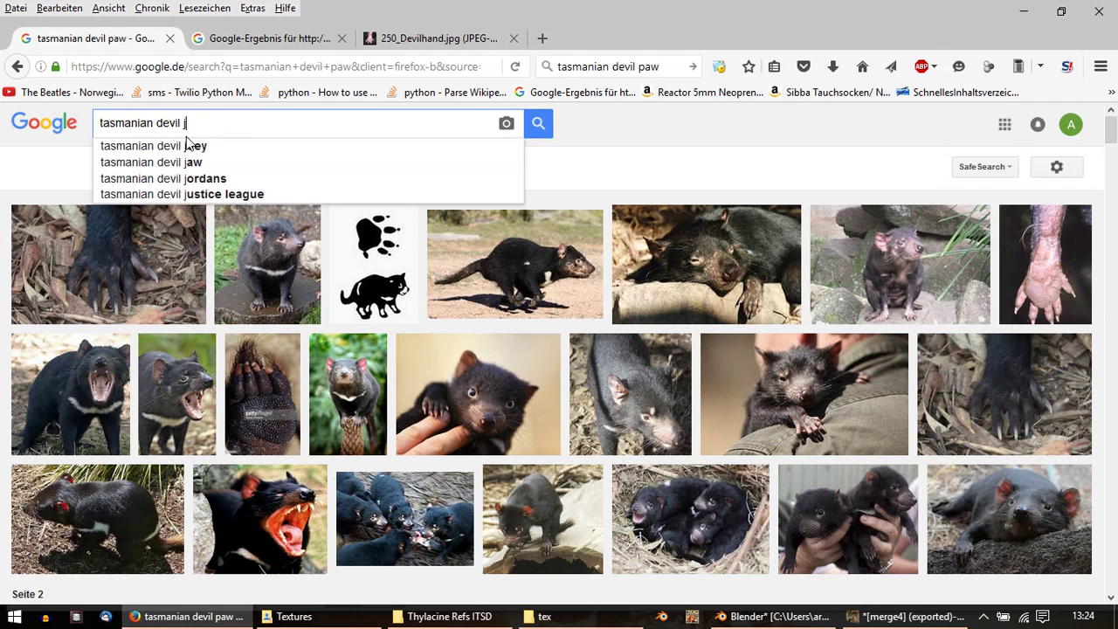
pyautogui.press('BackSpace')
pyautogui.write('yawn')
pyautogui.press('Return')
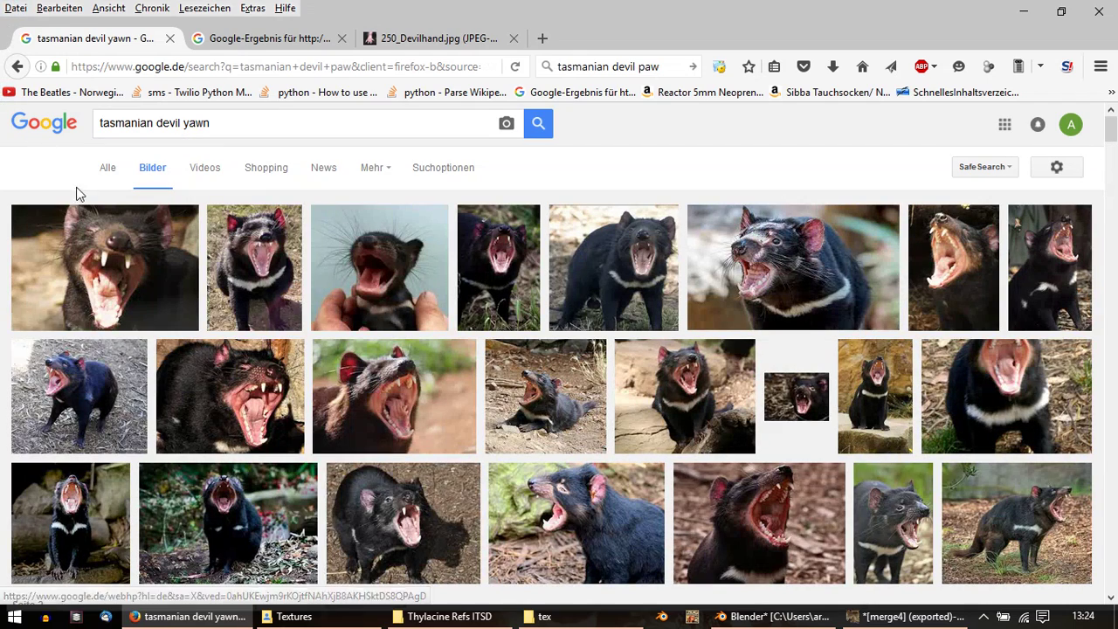
# Step: Open the second yawning devil result in a new tab and filter the image results to large size (Groß)
pyautogui.rightClick(269, 244)
pyautogui.click(314, 195)
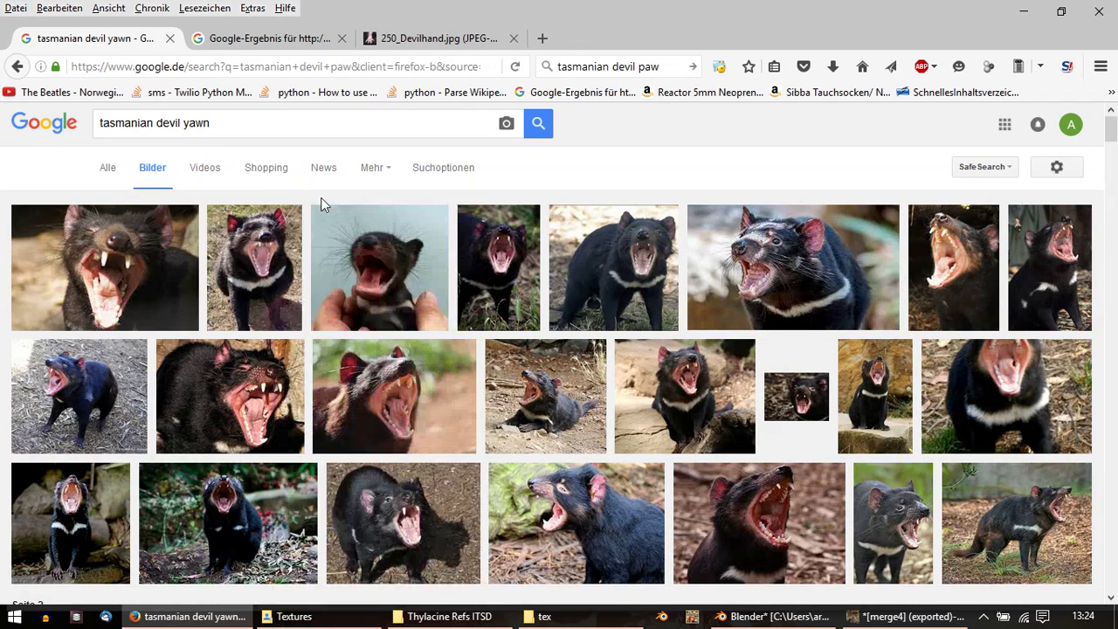
pyautogui.click(438, 168)
pyautogui.click(116, 206)
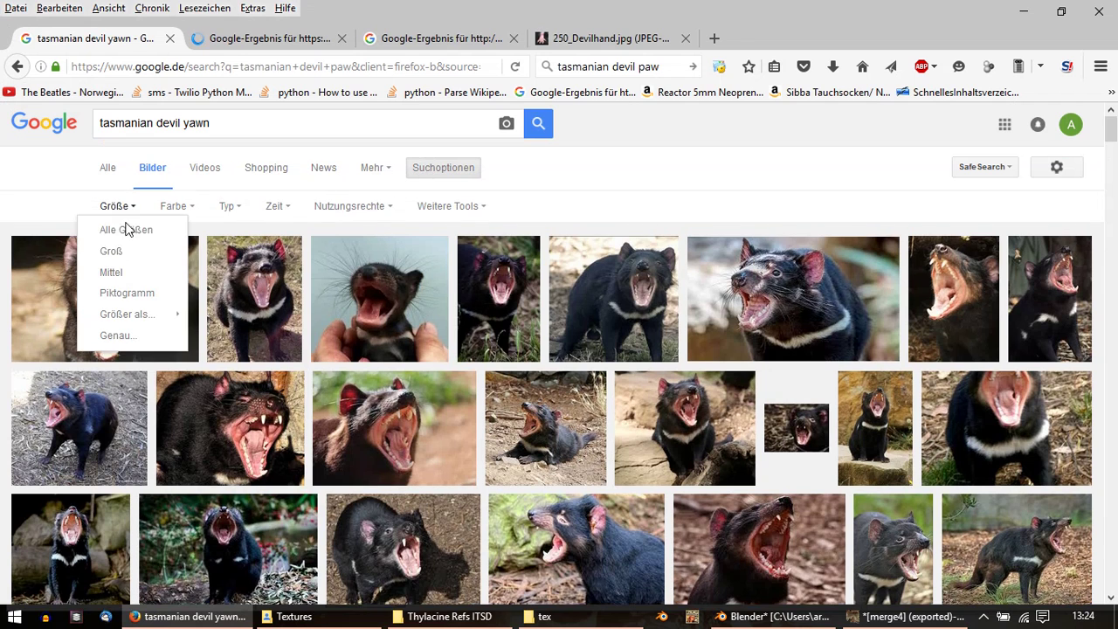
pyautogui.click(150, 261)
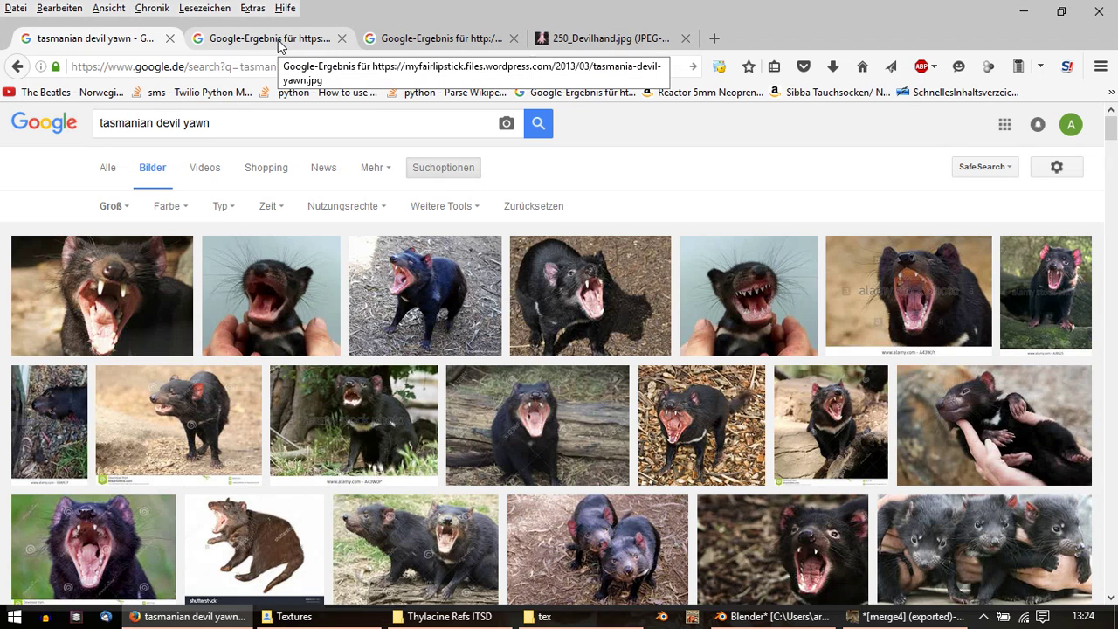
# Step: Look through the large tasmanian devil yawn results for a clear view of an open mouth
pyautogui.scroll(-5, 423, 362)
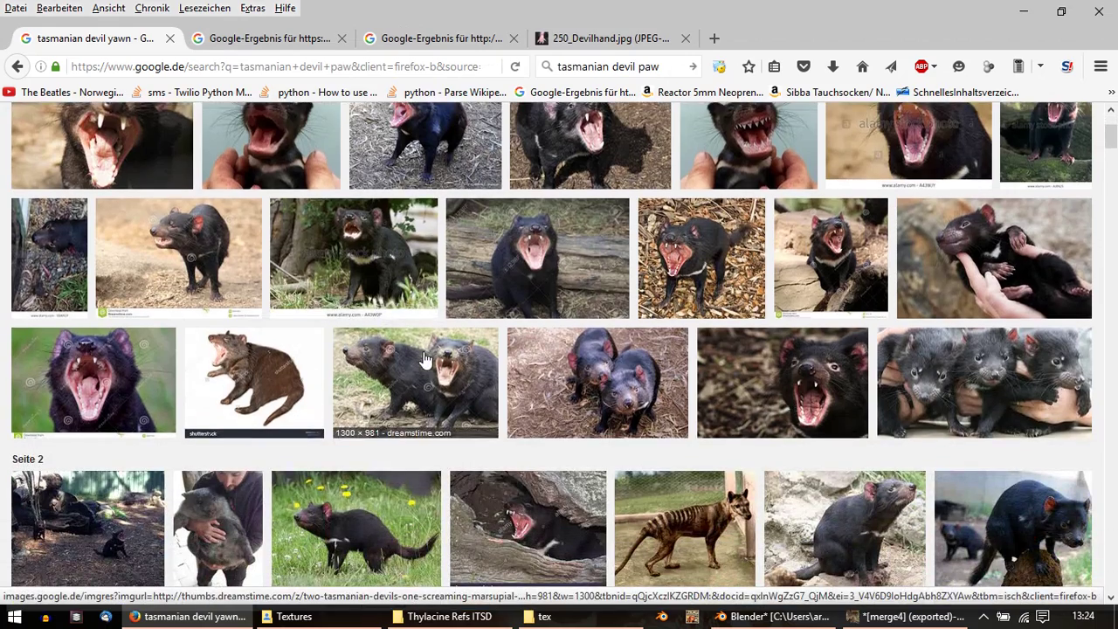
pyautogui.scroll(-4, 422, 361)
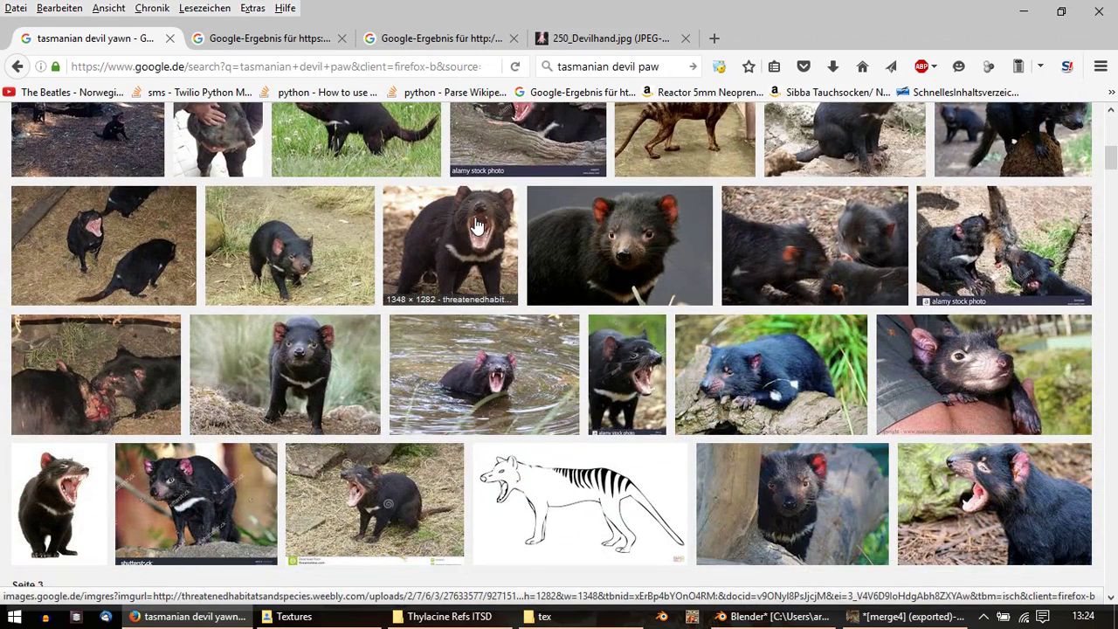
pyautogui.scroll(-5, 477, 228)
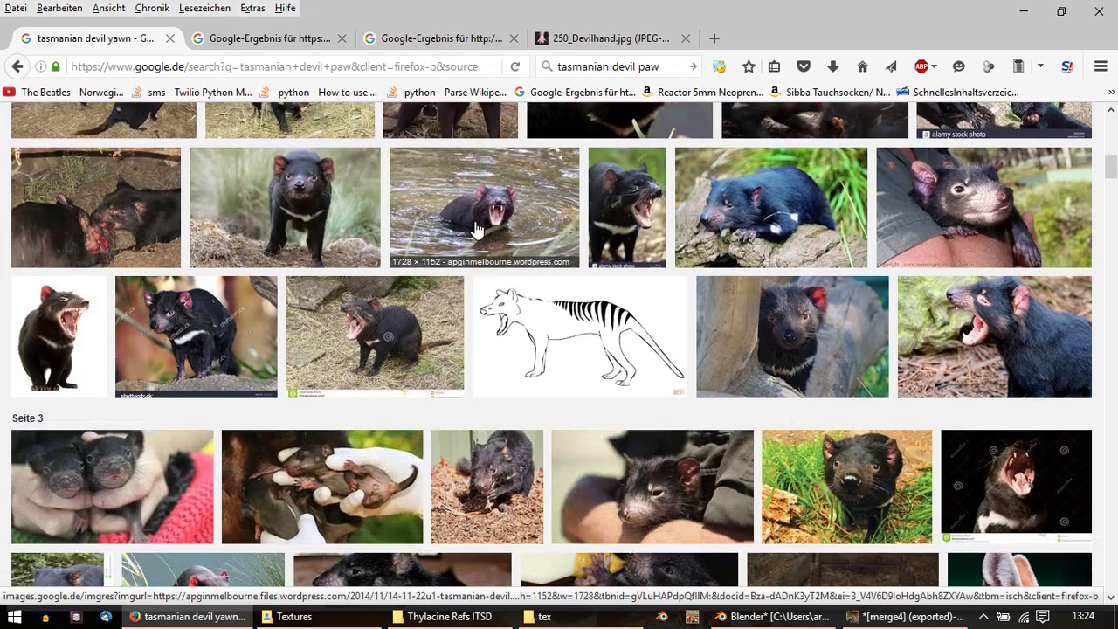
pyautogui.scroll(-1, 477, 228)
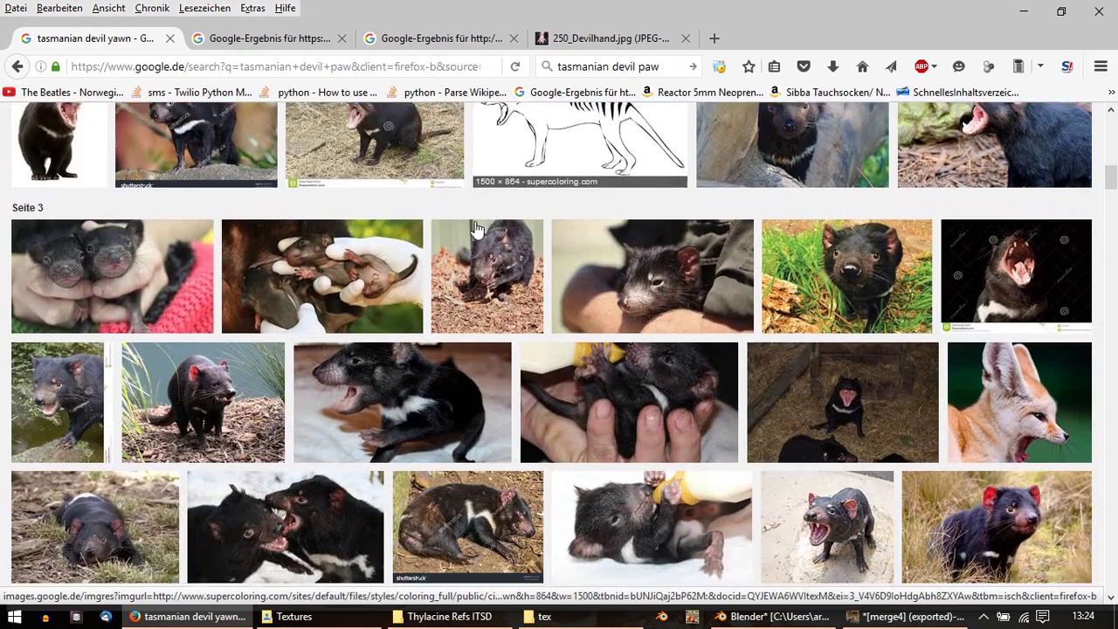
# Step: View the yawning devil photo on the My Fair Lipstick page and return to the image results
pyautogui.click(296, 43)
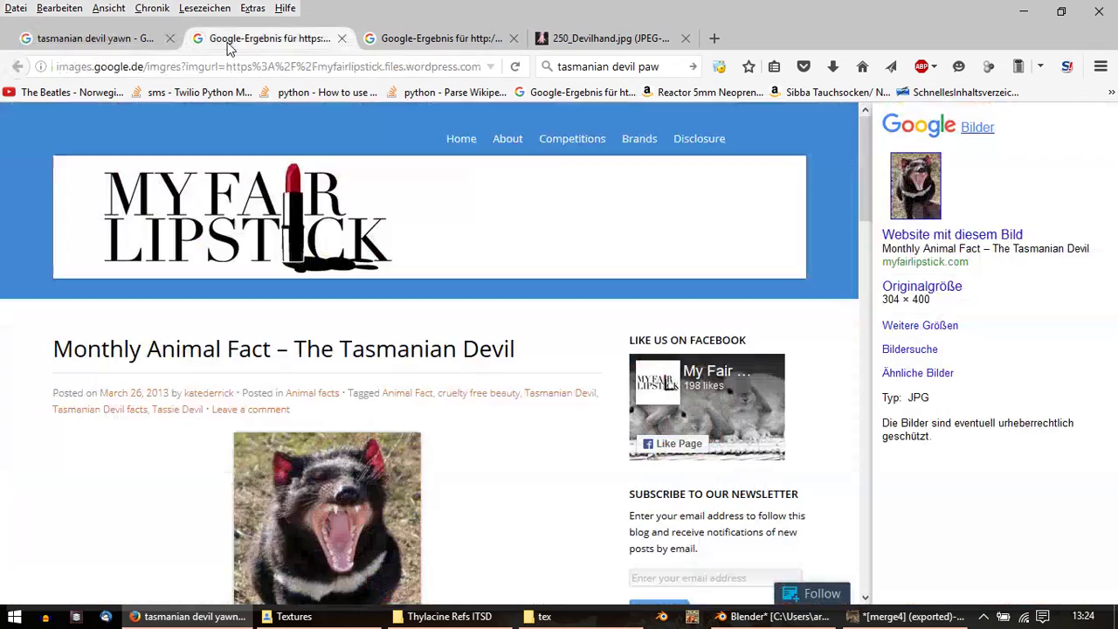
pyautogui.scroll(-5, 319, 258)
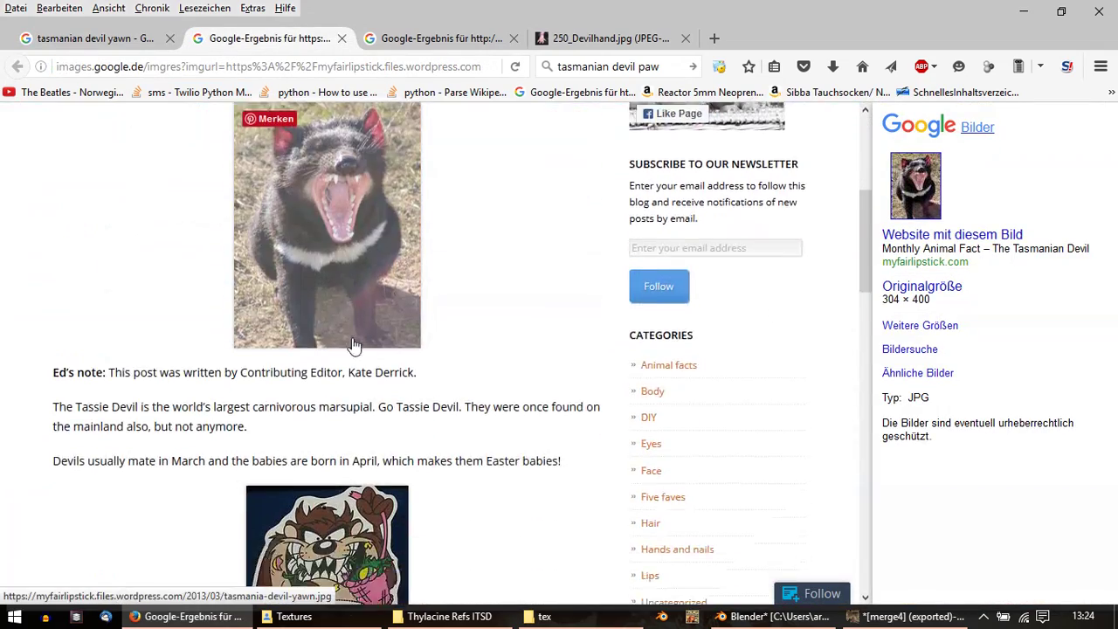
pyautogui.scroll(4, 382, 324)
pyautogui.click(87, 40)
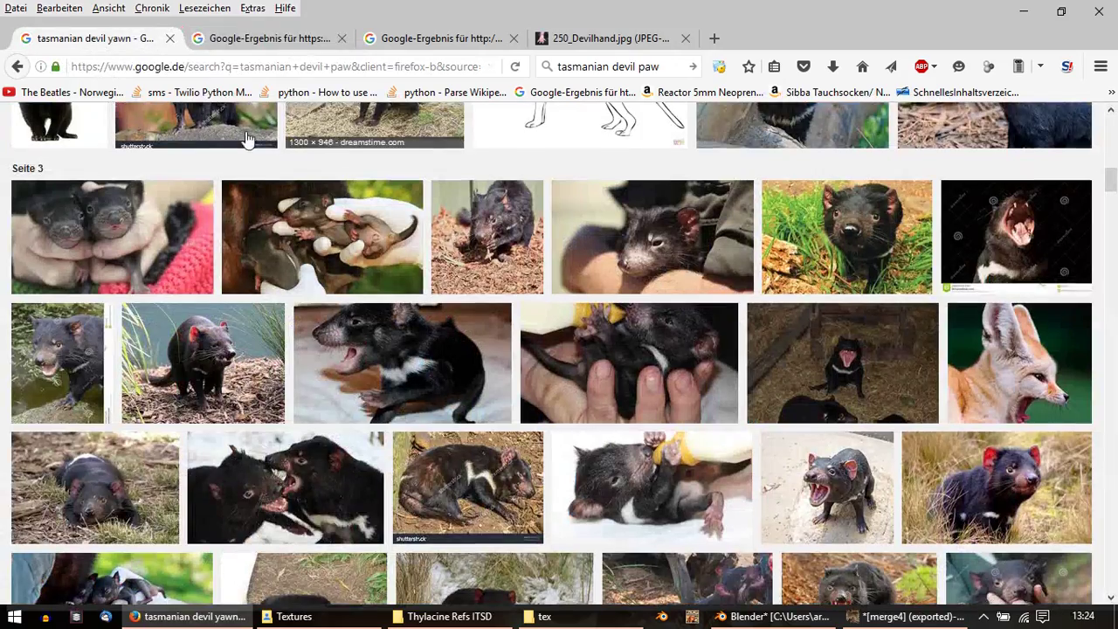
# Step: Search images for "tasmanian devil tongue" and look through the results for usable tongue photos
pyautogui.scroll(10, 207, 141)
pyautogui.moveTo(213, 125); pyautogui.dragTo(195, 129)
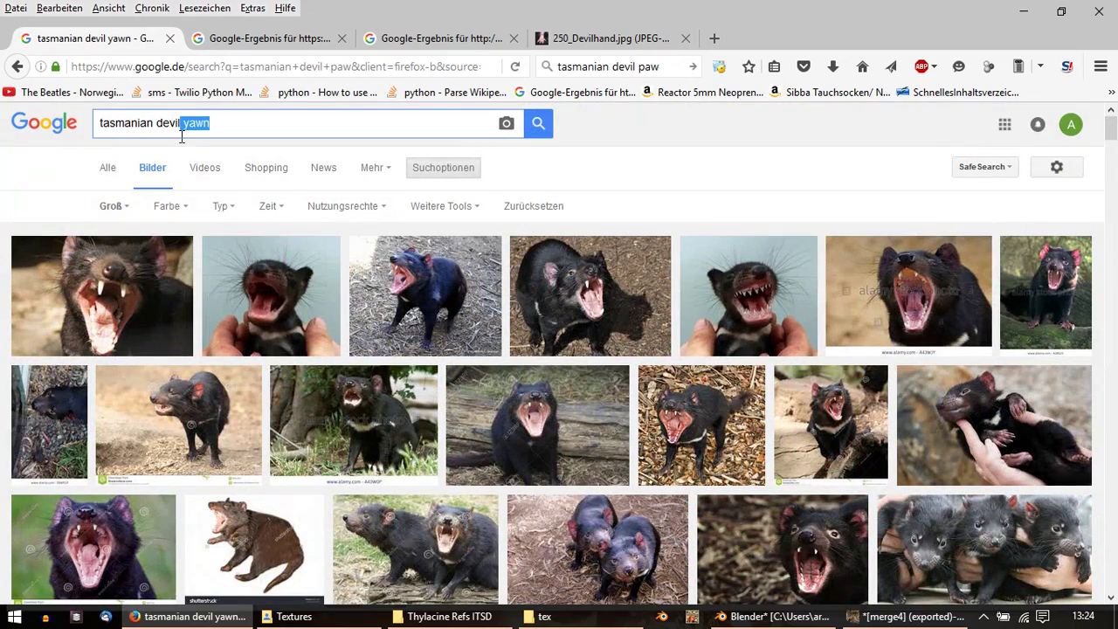
pyautogui.write('tongue')
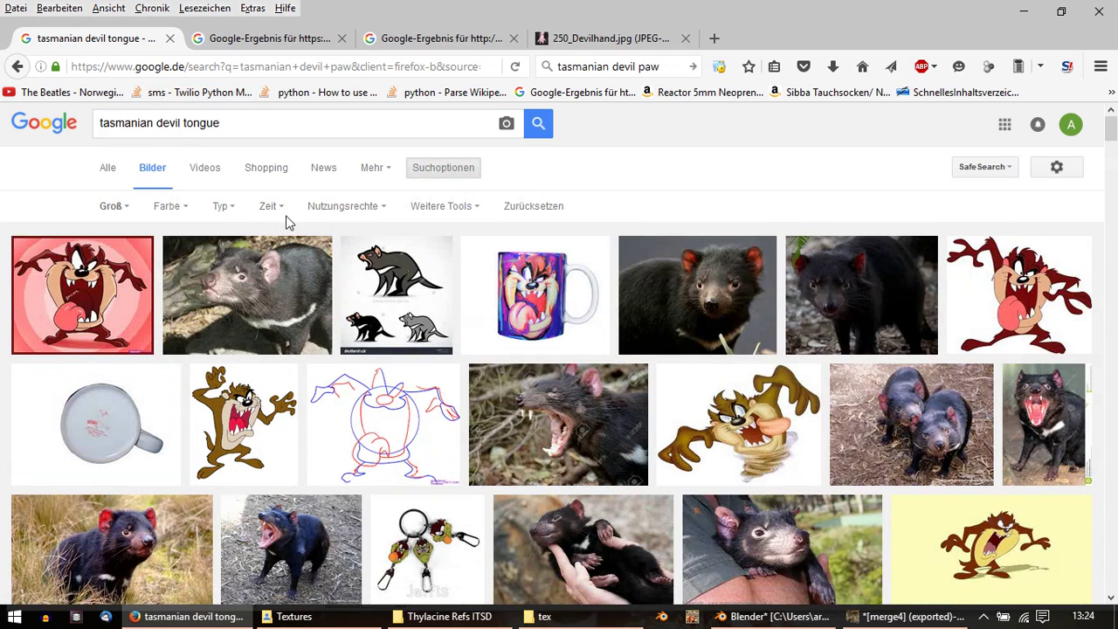
pyautogui.scroll(-2, 283, 233)
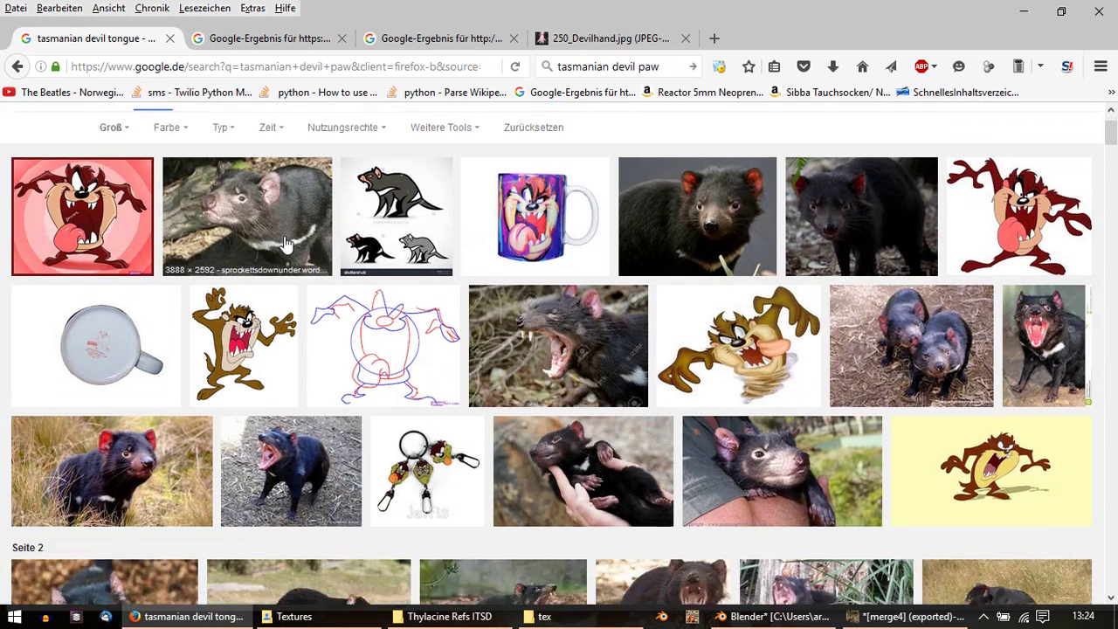
pyautogui.scroll(-2, 285, 242)
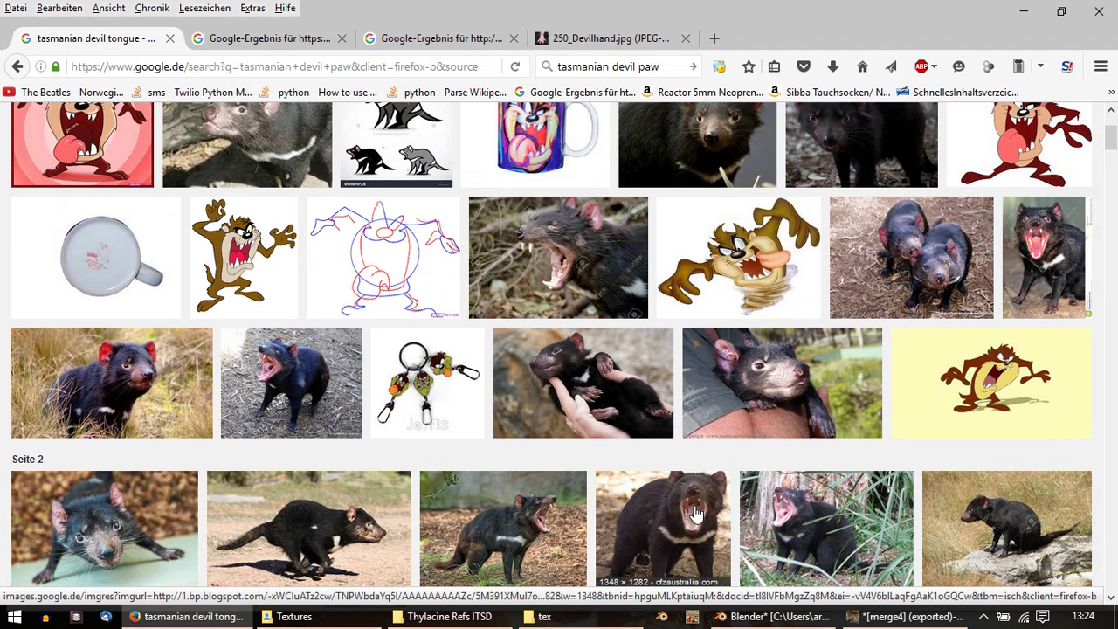
pyautogui.scroll(-9, 696, 513)
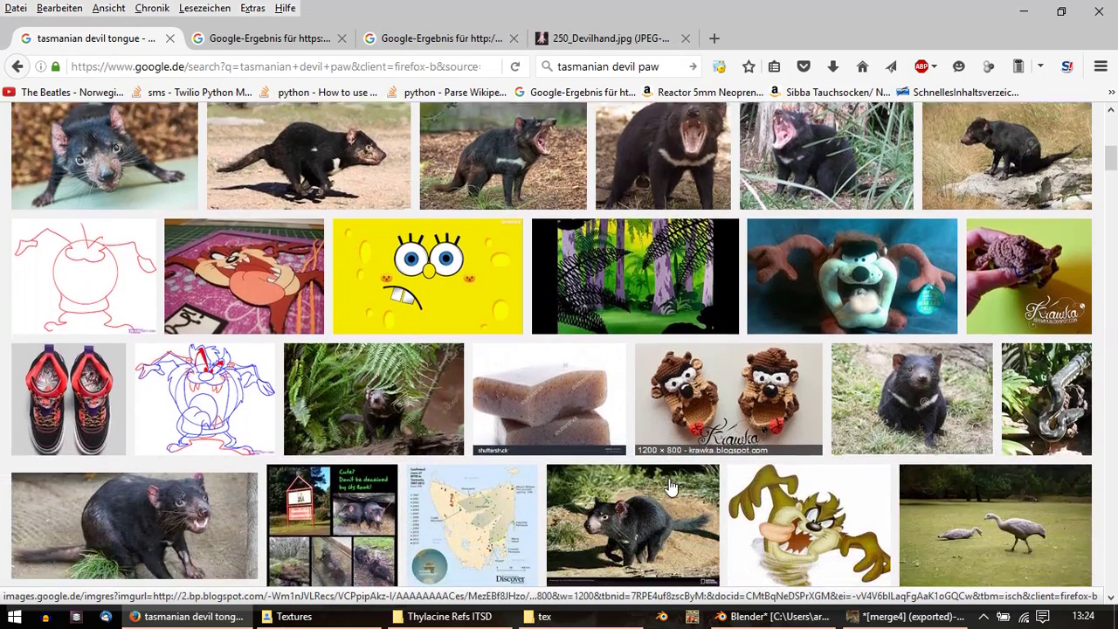
# Step: Switch to GIMP and examine the mouth and teeth area of the merge4 texture up close
pyautogui.click(908, 616)
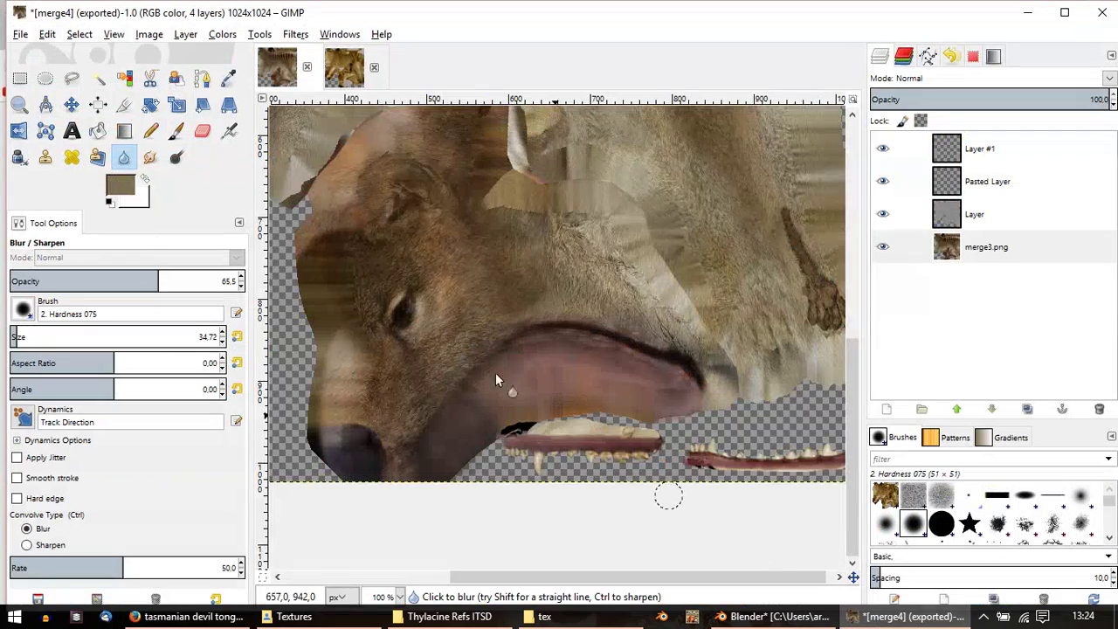
pyautogui.scroll(1, 571, 352)
pyautogui.keyDown('ctrl'); pyautogui.scroll(1, 571, 351); pyautogui.keyUp('ctrl')
pyautogui.moveTo(510, 430); pyautogui.dragTo(518, 241, button='middle')
pyautogui.moveTo(471, 403); pyautogui.dragTo(499, 295, button='middle')
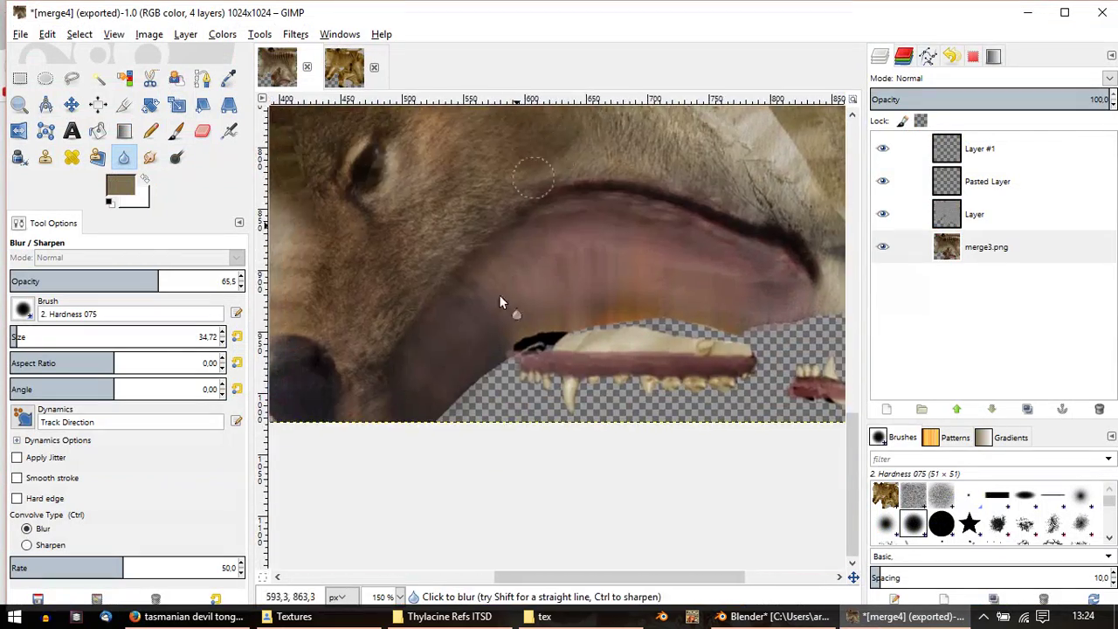
# Step: View Leather0011_2_S.jpg in the tex folder, look through the folder's other textures, and close the photo viewer
pyautogui.click(559, 622)
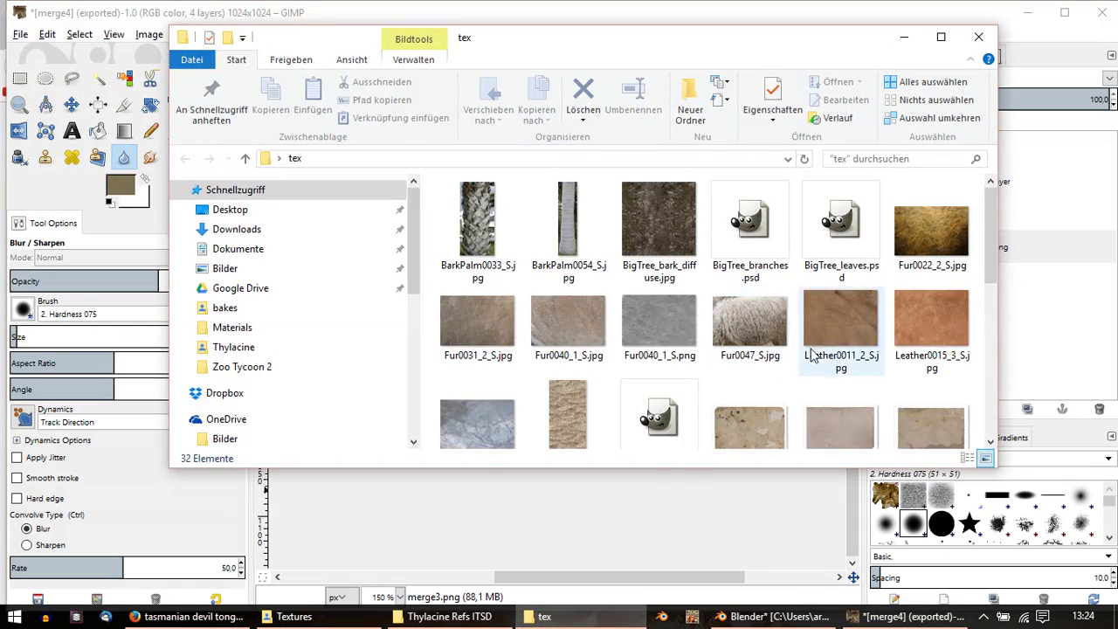
pyautogui.doubleClick(872, 330)
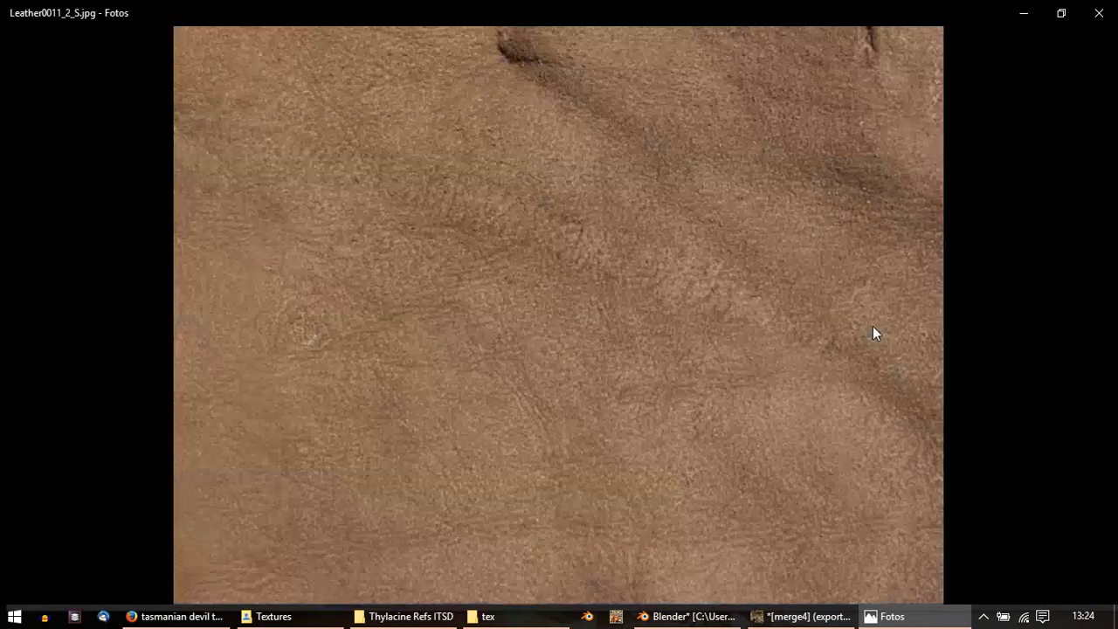
pyautogui.press('Right')
pyautogui.scroll(-1, 863, 324)
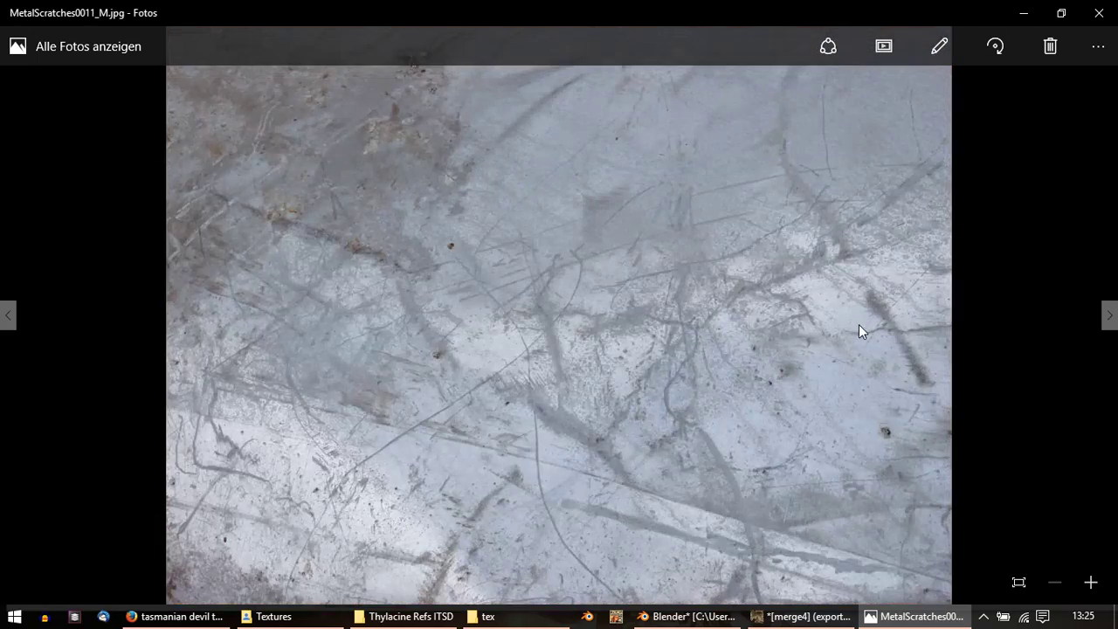
pyautogui.scroll(4, 859, 324)
pyautogui.scroll(5, 860, 327)
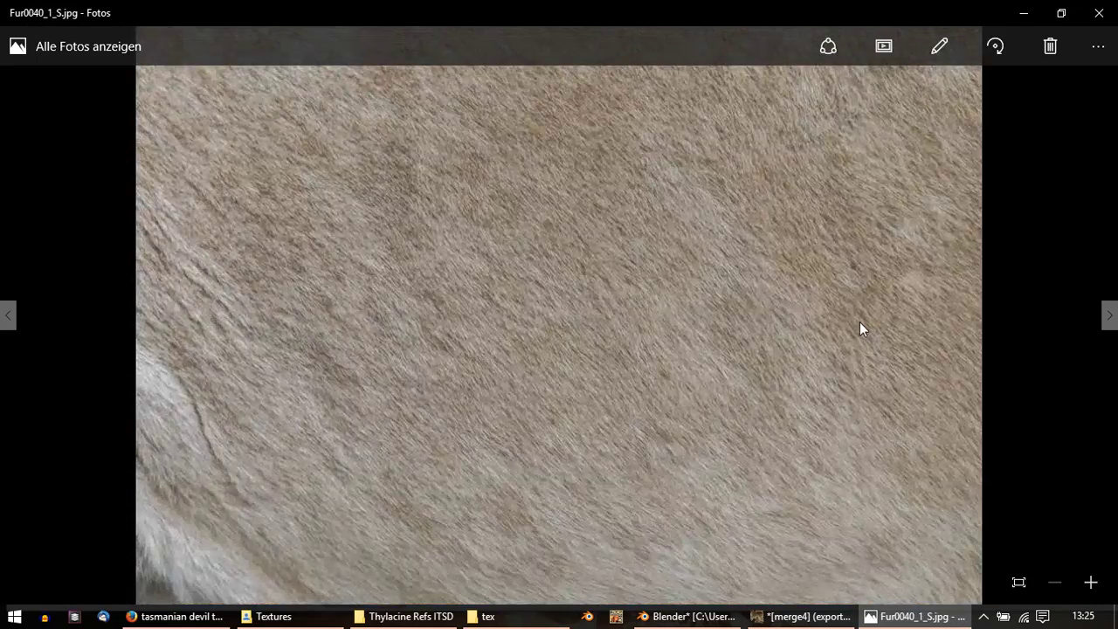
pyautogui.scroll(1, 860, 325)
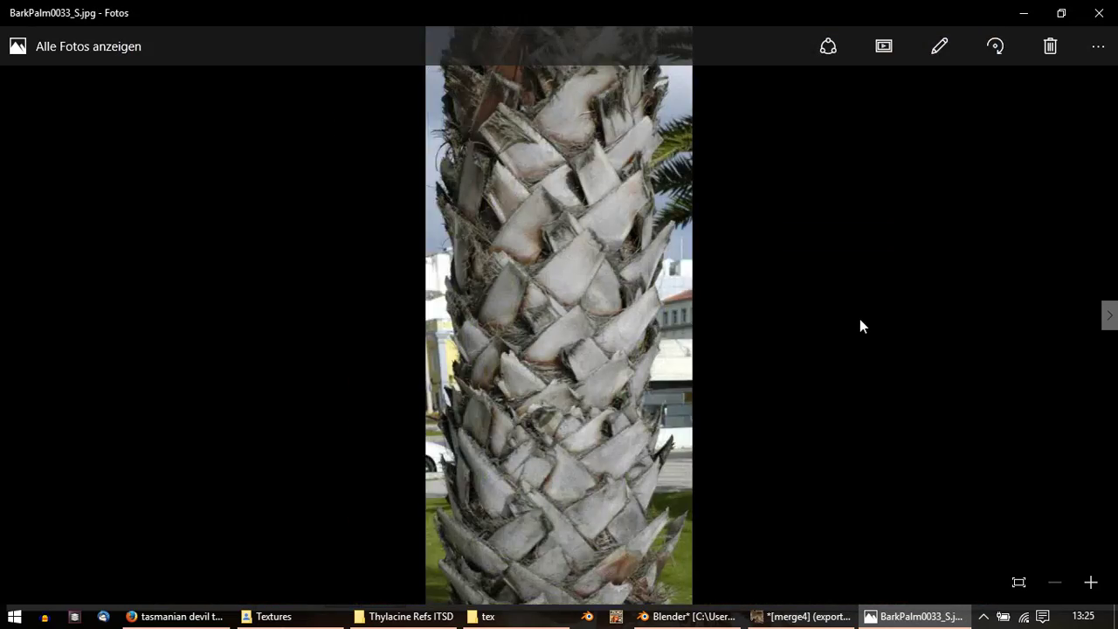
pyautogui.scroll(-4, 859, 325)
pyautogui.scroll(-4, 857, 321)
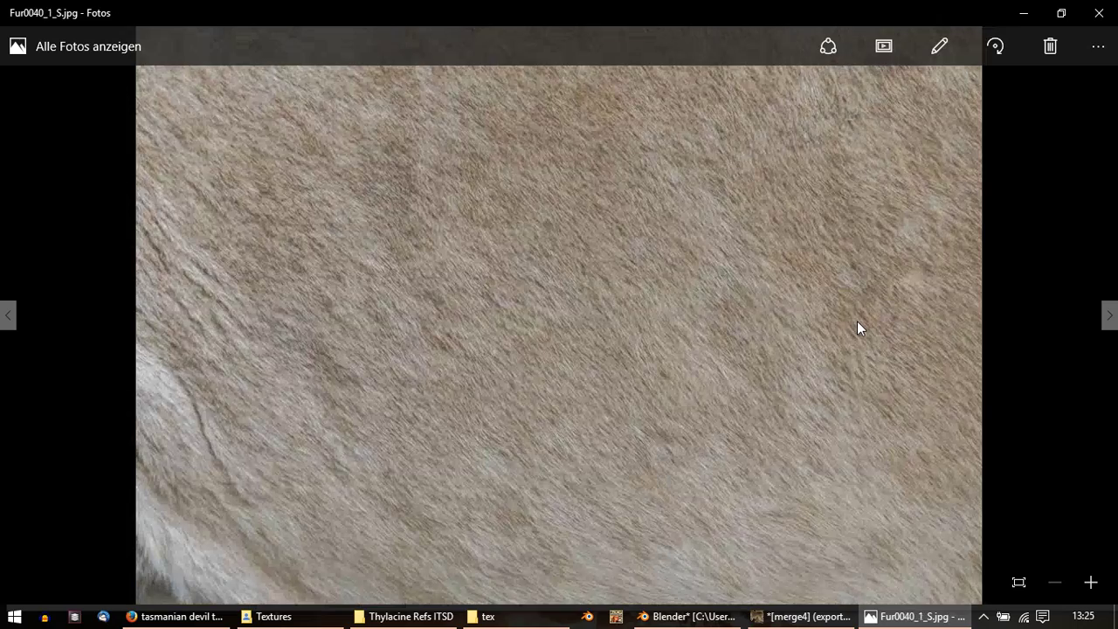
pyautogui.scroll(-2, 857, 328)
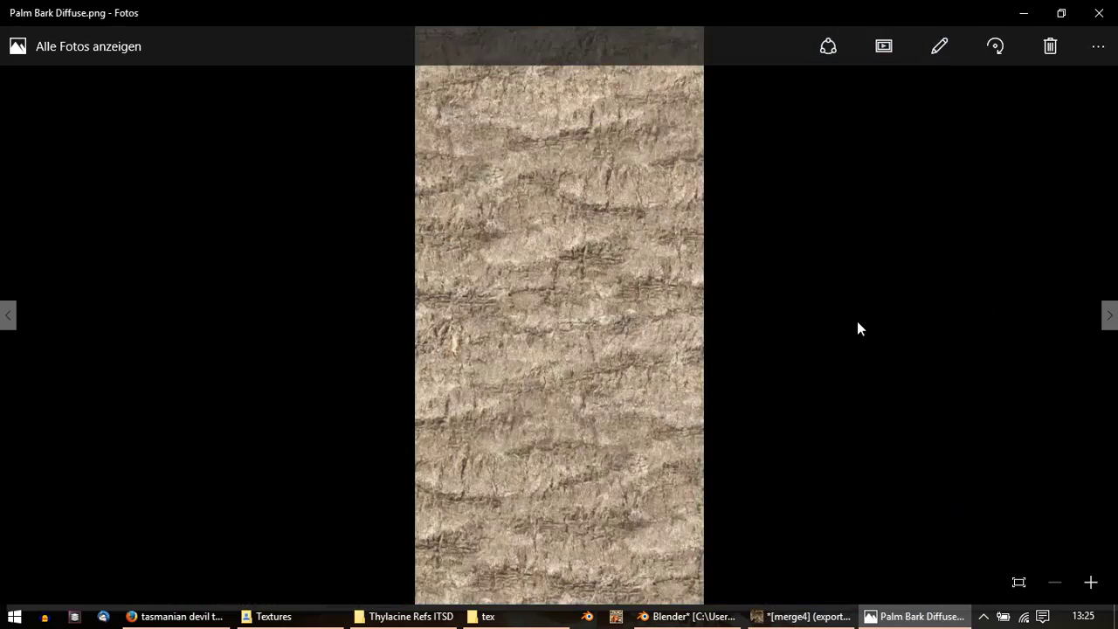
pyautogui.scroll(-4, 857, 324)
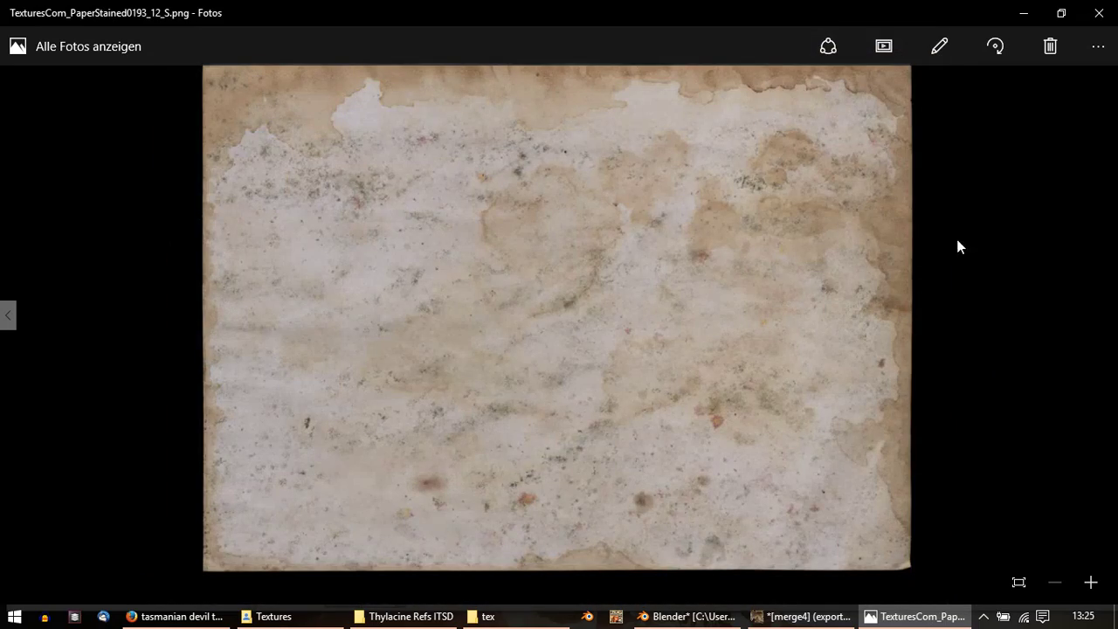
pyautogui.click(1099, 13)
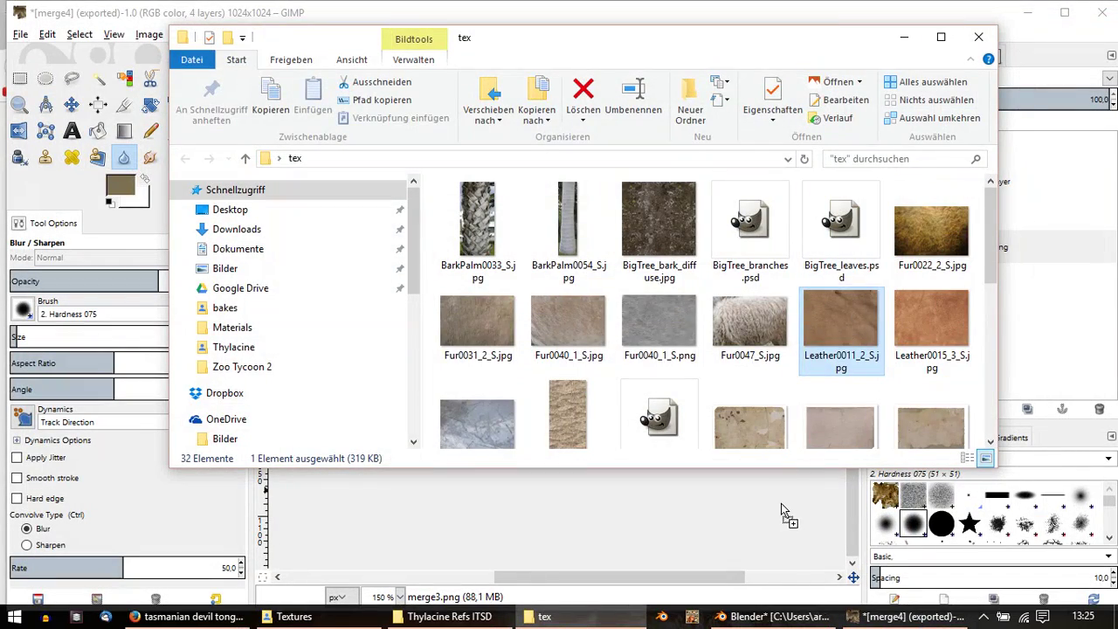
# Step: Add Leather0011_2_S.jpg to the merge4 image as a new layer, scaled to 454 × 309 px and placed over the head and mouth
pyautogui.moveTo(783, 512); pyautogui.dragTo(783, 514)
pyautogui.keyDown('ctrl'); pyautogui.scroll(-4, 549, 335); pyautogui.keyUp('ctrl')
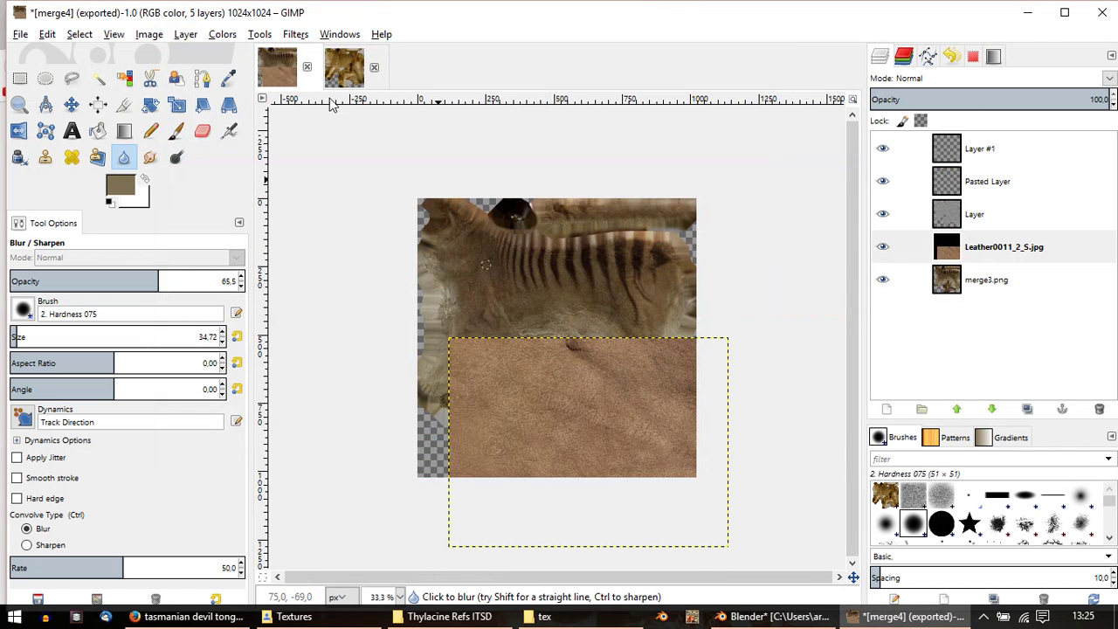
pyautogui.click(151, 105)
pyautogui.click(177, 105)
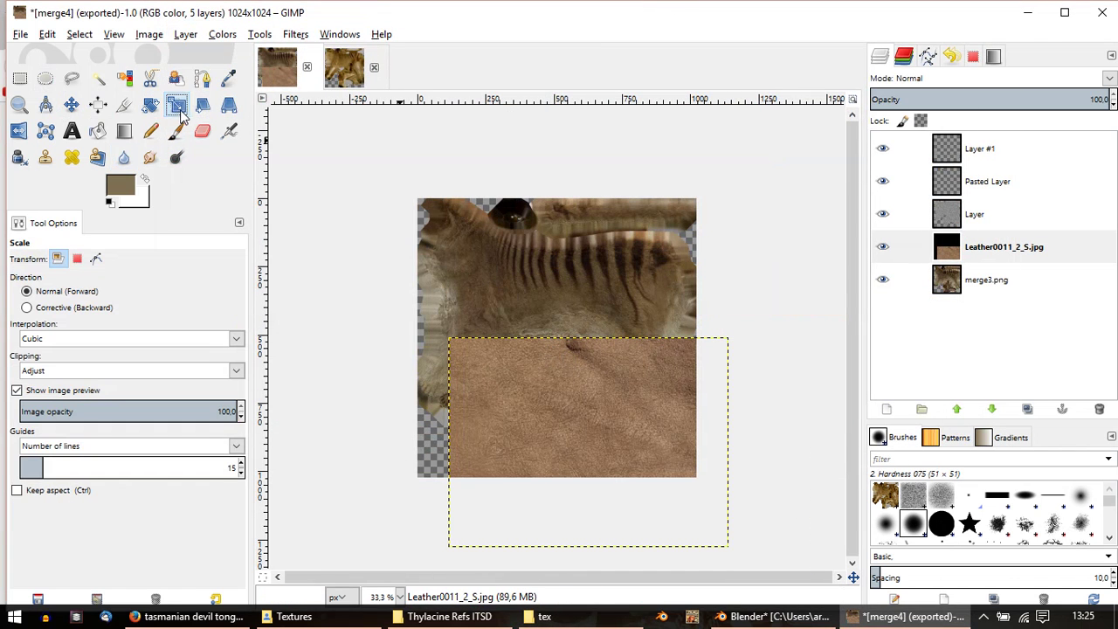
pyautogui.moveTo(722, 535); pyautogui.dragTo(549, 416)
pyautogui.moveTo(586, 453); pyautogui.dragTo(579, 427)
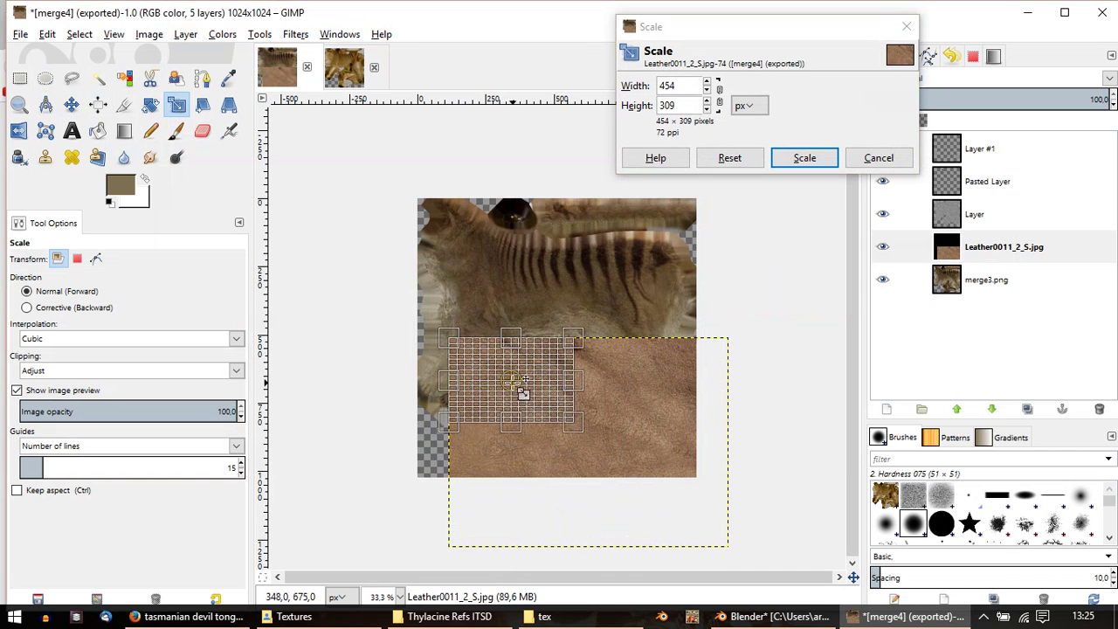
pyautogui.moveTo(519, 392); pyautogui.dragTo(575, 446)
pyautogui.click(805, 158)
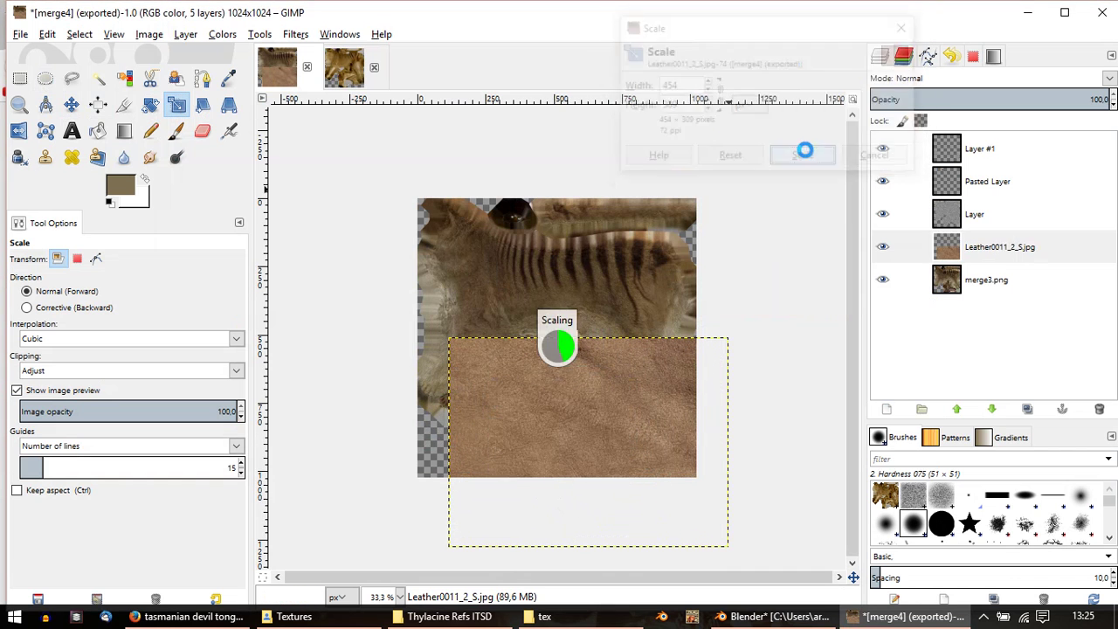
# Step: Try moving the leather layer further over the mouth area, and undo the move
pyautogui.scroll(-2, 616, 349)
pyautogui.keyDown('ctrl'); pyautogui.scroll(2, 607, 298); pyautogui.keyUp('ctrl')
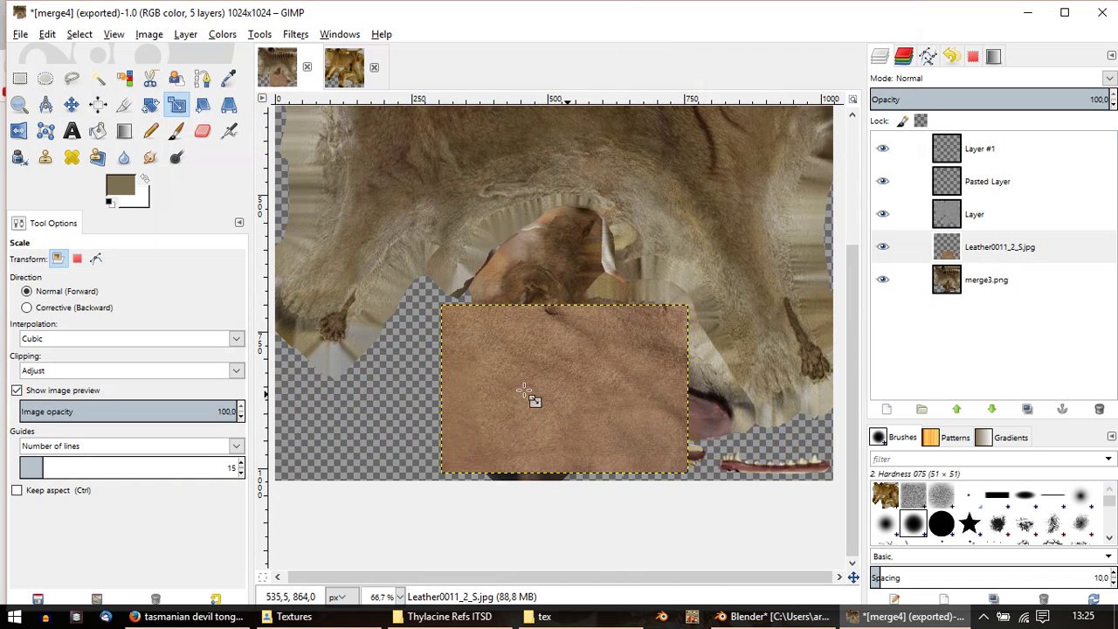
pyautogui.click(76, 102)
pyautogui.moveTo(574, 379); pyautogui.dragTo(618, 398)
pyautogui.hotkey('ctrl', 'z')
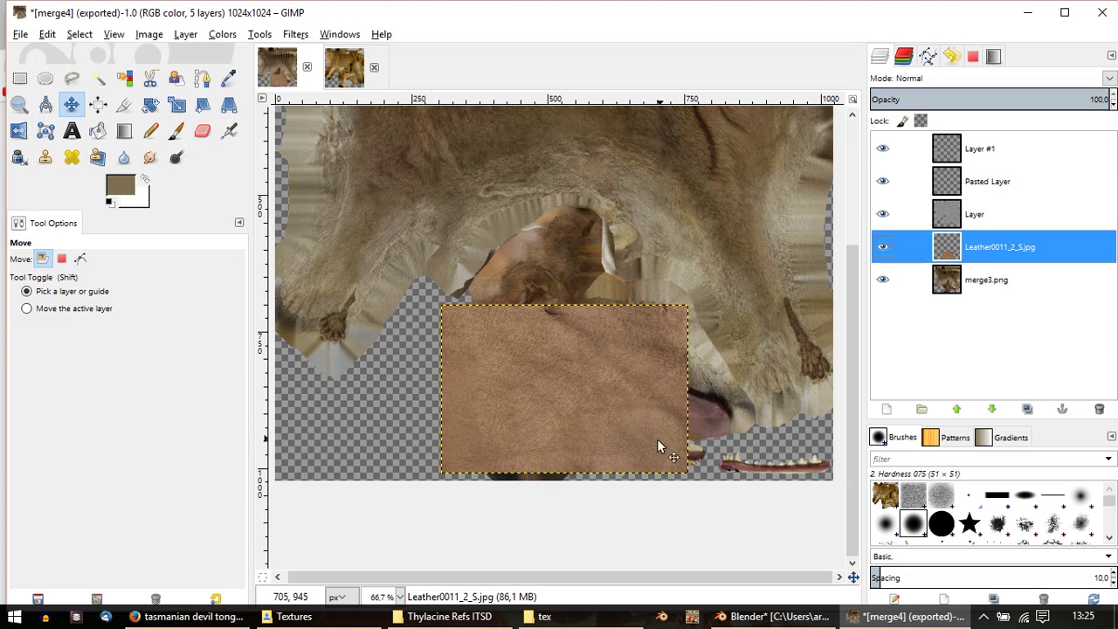
# Step: Move the leather layer about 97 px across and 24 px down over the mouth, and desaturate it with Saturation -100
pyautogui.moveTo(616, 447); pyautogui.dragTo(669, 469)
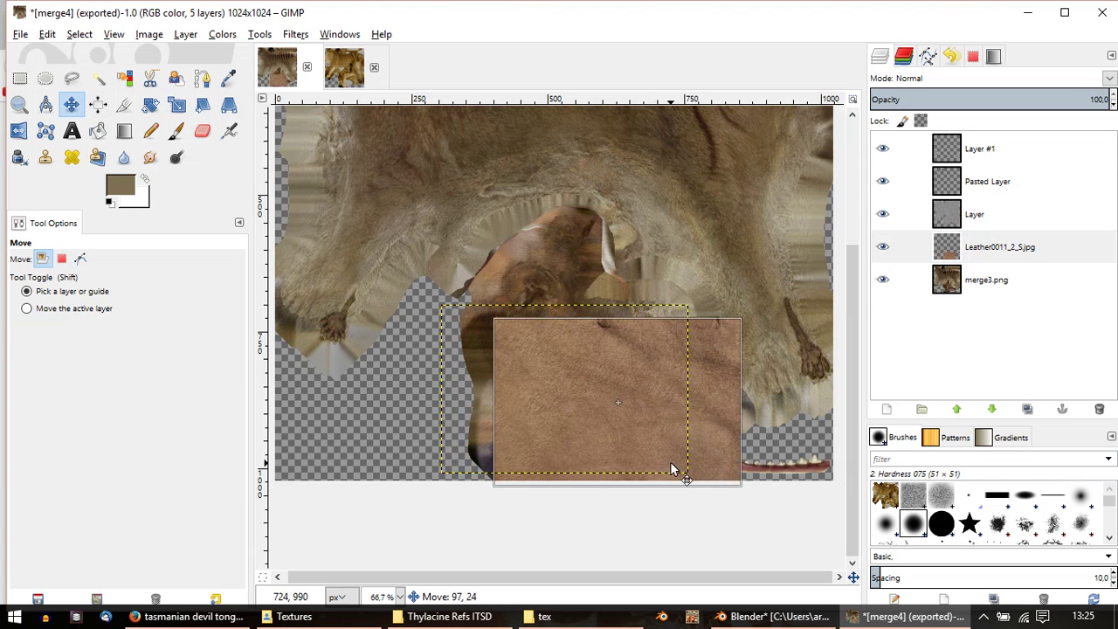
pyautogui.keyDown('ctrl'); pyautogui.scroll(2, 587, 356); pyautogui.keyUp('ctrl')
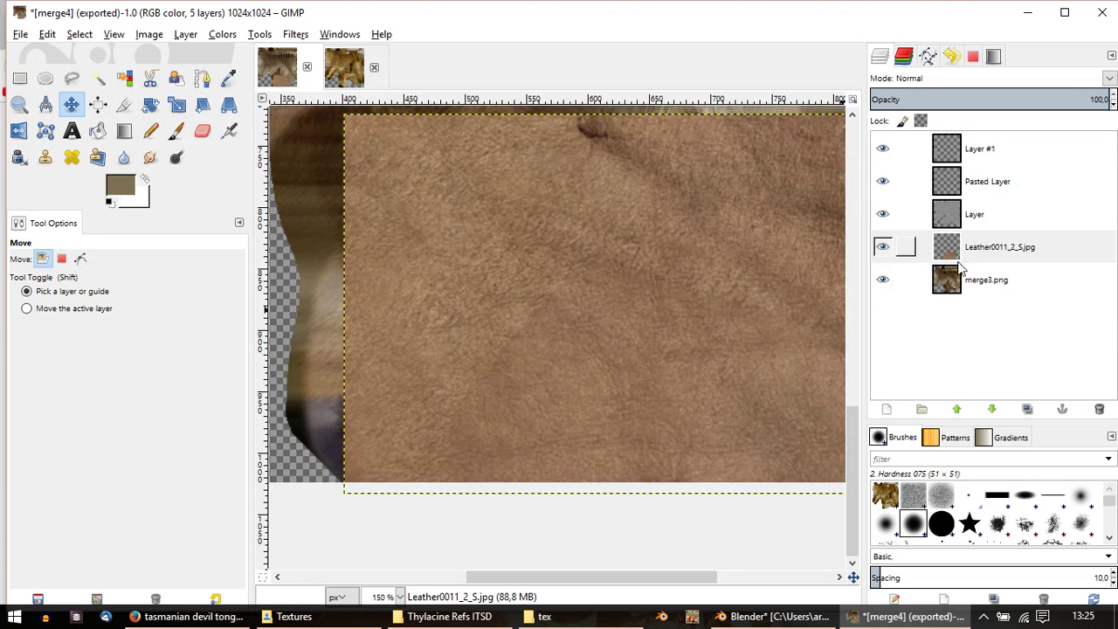
pyautogui.click(221, 34)
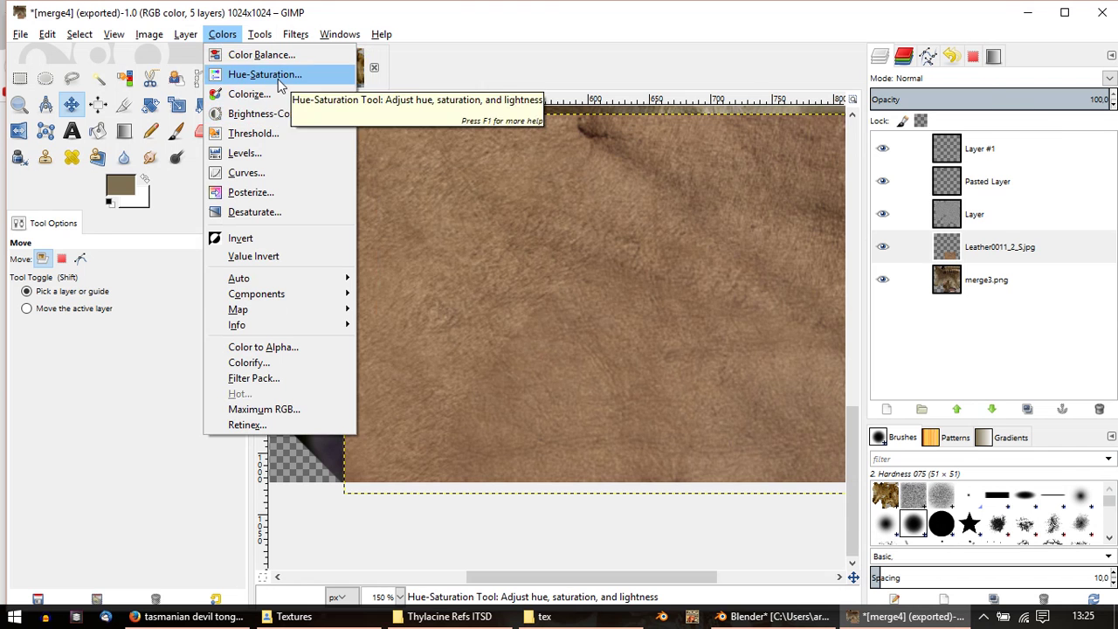
pyautogui.click(266, 74)
pyautogui.moveTo(852, 434); pyautogui.dragTo(759, 434)
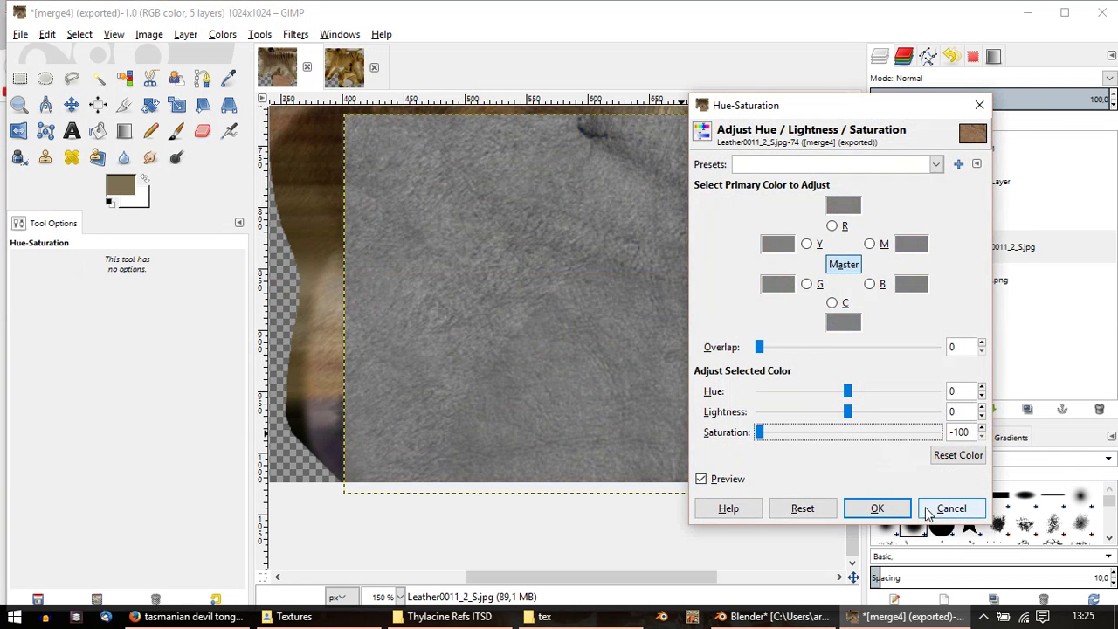
pyautogui.click(877, 508)
# Step: Set the Leather0011_2_S.jpg layer's blend mode to Overlay
pyautogui.rightClick(983, 249)
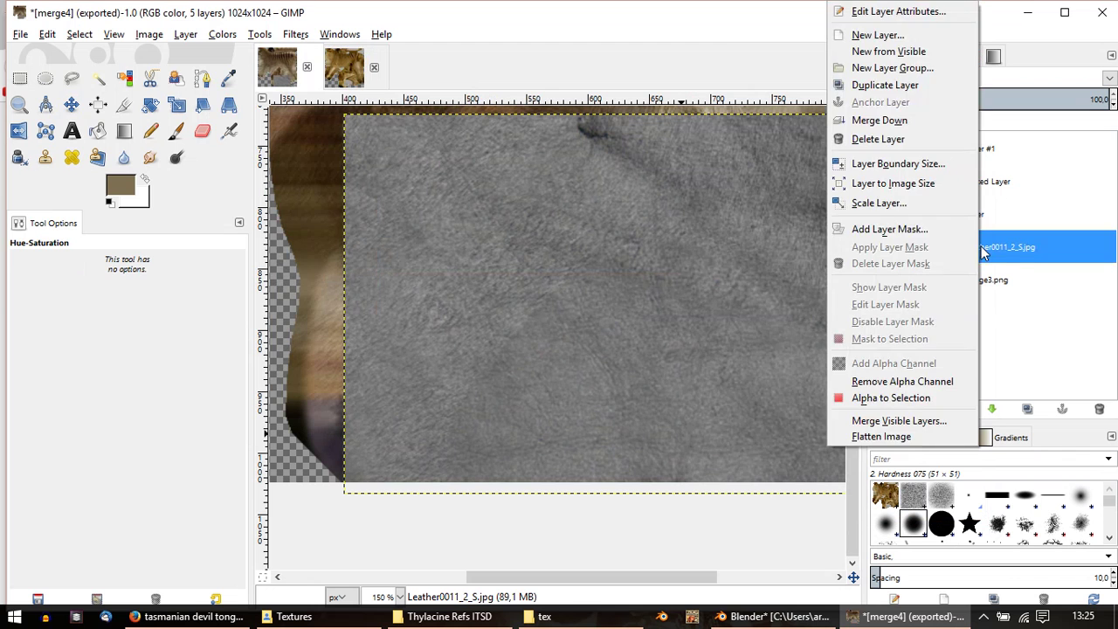
pyautogui.click(1054, 76)
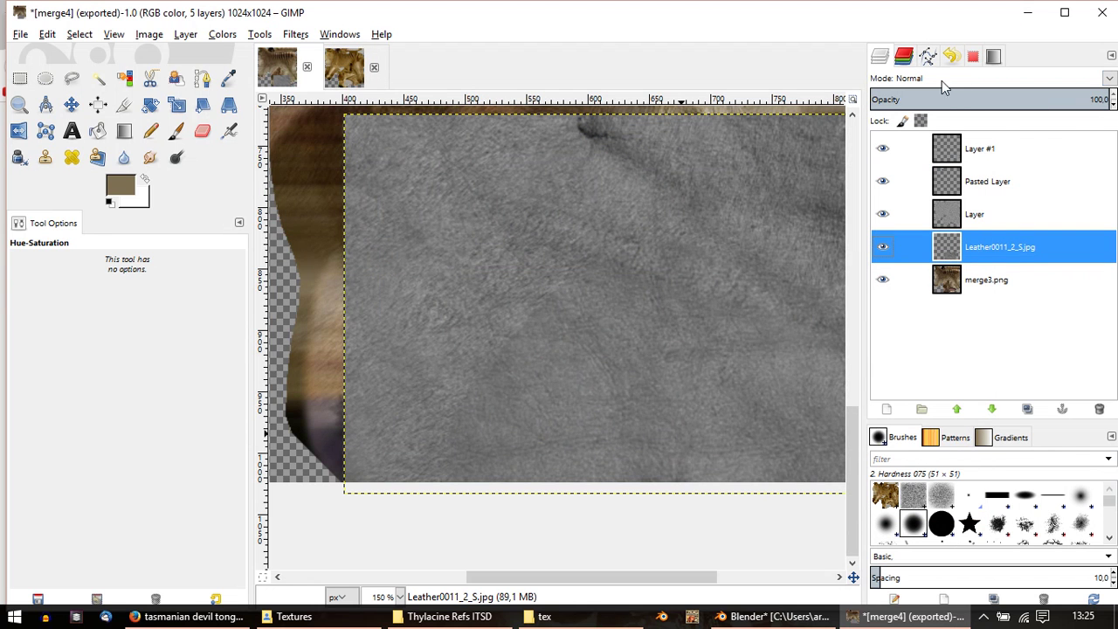
pyautogui.keyDown('ctrl'); pyautogui.scroll(-2, 534, 242); pyautogui.keyUp('ctrl')
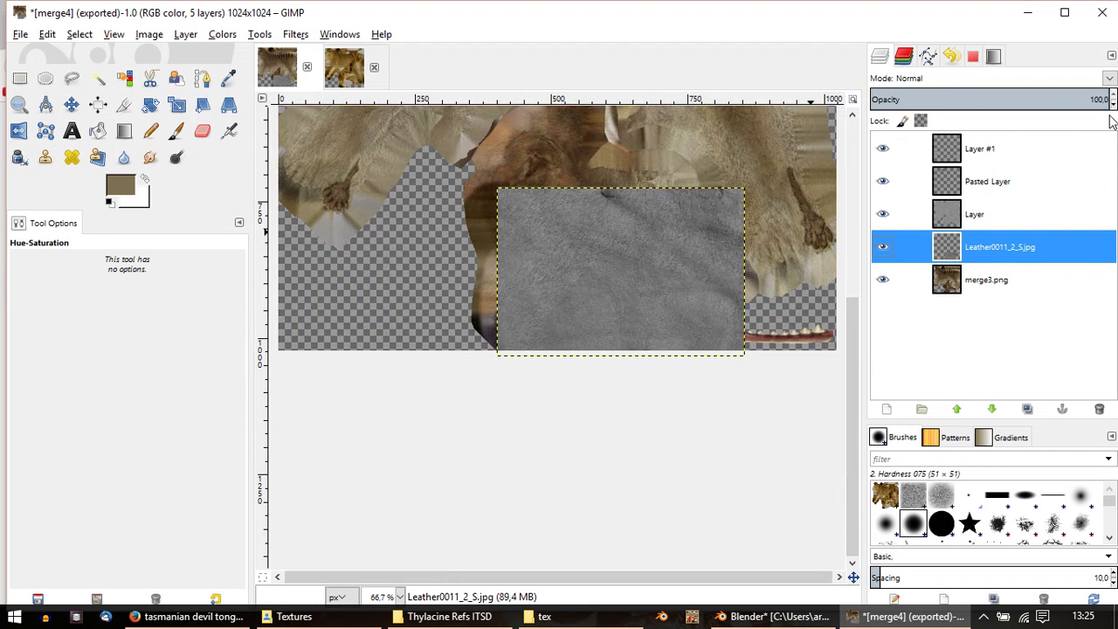
pyautogui.click(1108, 77)
pyautogui.click(961, 278)
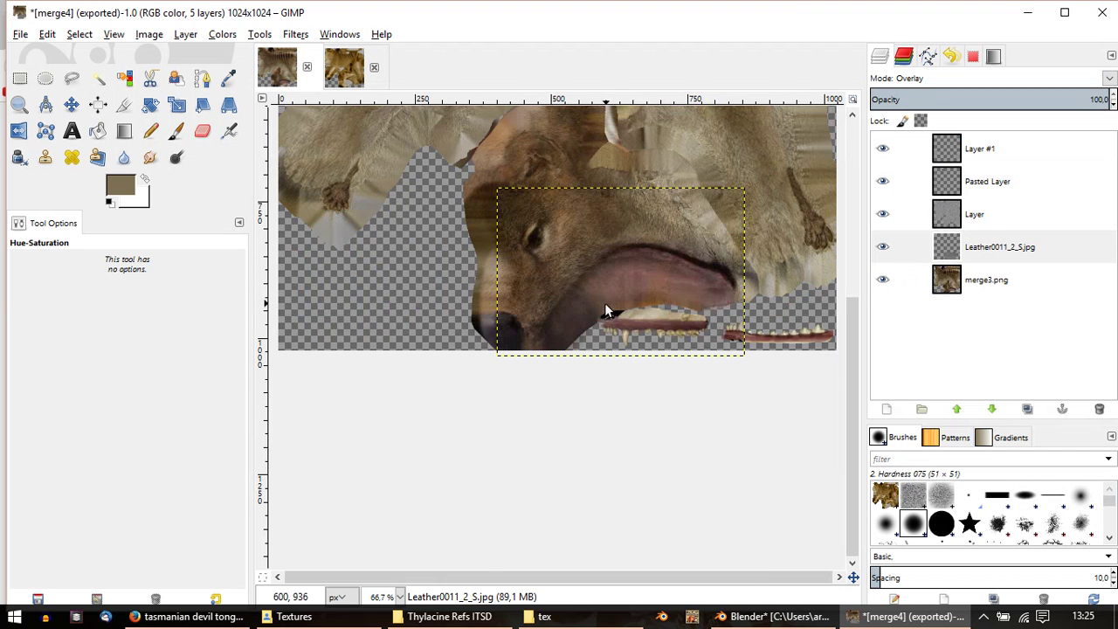
# Step: Compare the mouth and teeth area up close with the leather layer hidden and shown
pyautogui.keyDown('ctrl'); pyautogui.scroll(3, 605, 305); pyautogui.keyUp('ctrl')
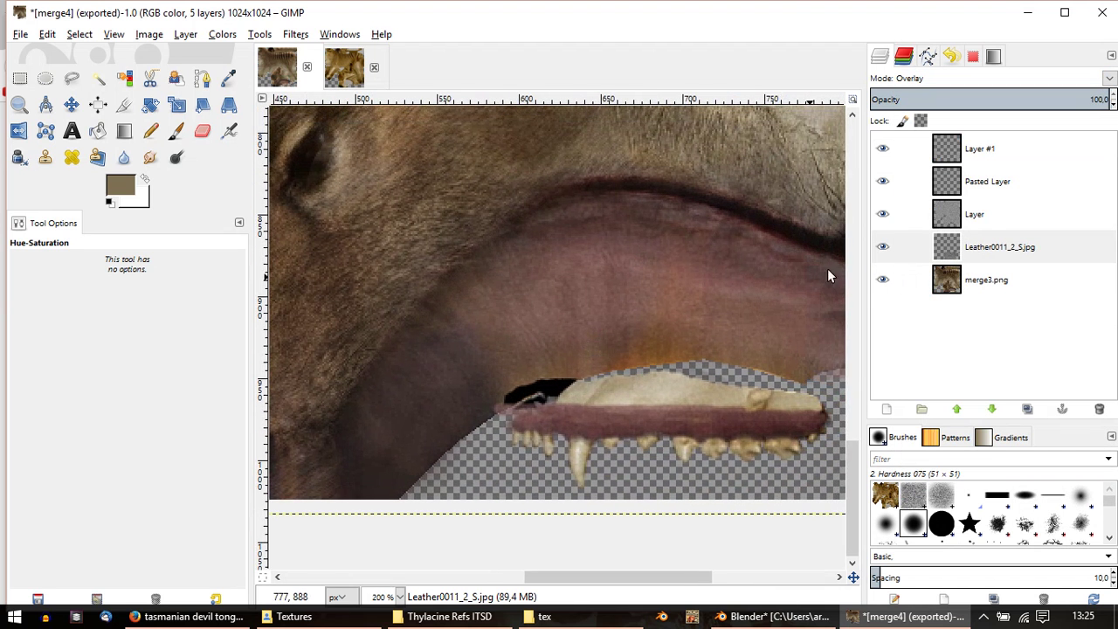
pyautogui.click(885, 249)
pyautogui.click(885, 248)
pyautogui.moveTo(558, 249); pyautogui.dragTo(534, 266, button='middle')
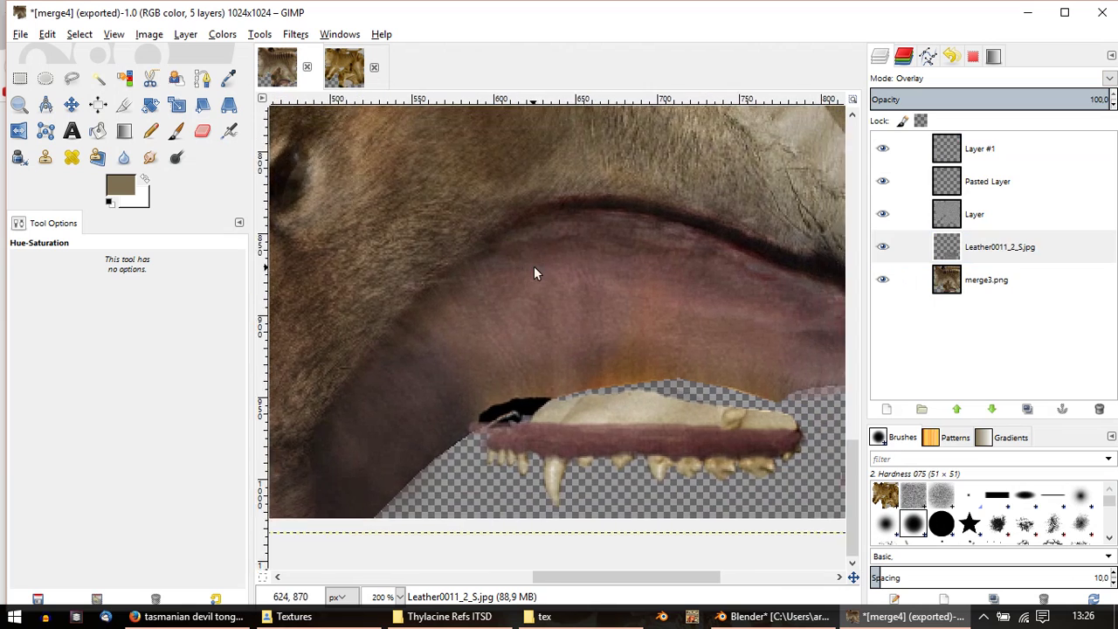
pyautogui.keyDown('ctrl'); pyautogui.scroll(2, 659, 311); pyautogui.keyUp('ctrl')
pyautogui.keyDown('ctrl'); pyautogui.scroll(-3, 667, 308); pyautogui.keyUp('ctrl')
pyautogui.moveTo(620, 298); pyautogui.dragTo(584, 304, button='middle')
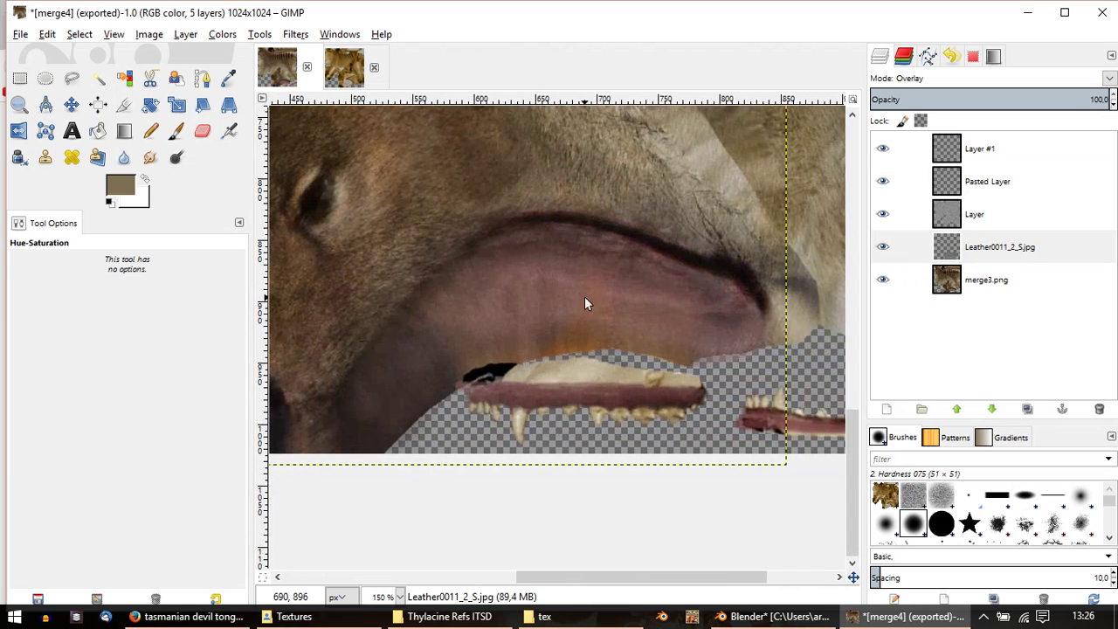
pyautogui.keyDown('ctrl'); pyautogui.scroll(-1, 585, 303); pyautogui.keyUp('ctrl')
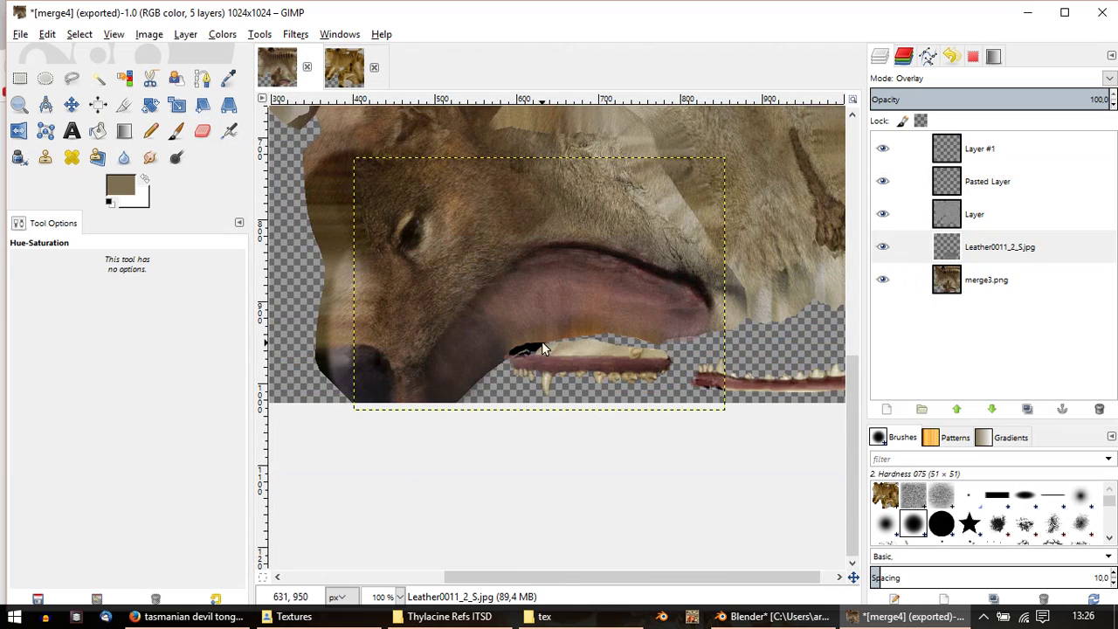
pyautogui.moveTo(593, 336); pyautogui.dragTo(542, 348, button='middle')
# Step: Enlarge the leather layer's boundary to the full image size in preparation for cloning
pyautogui.press('c')
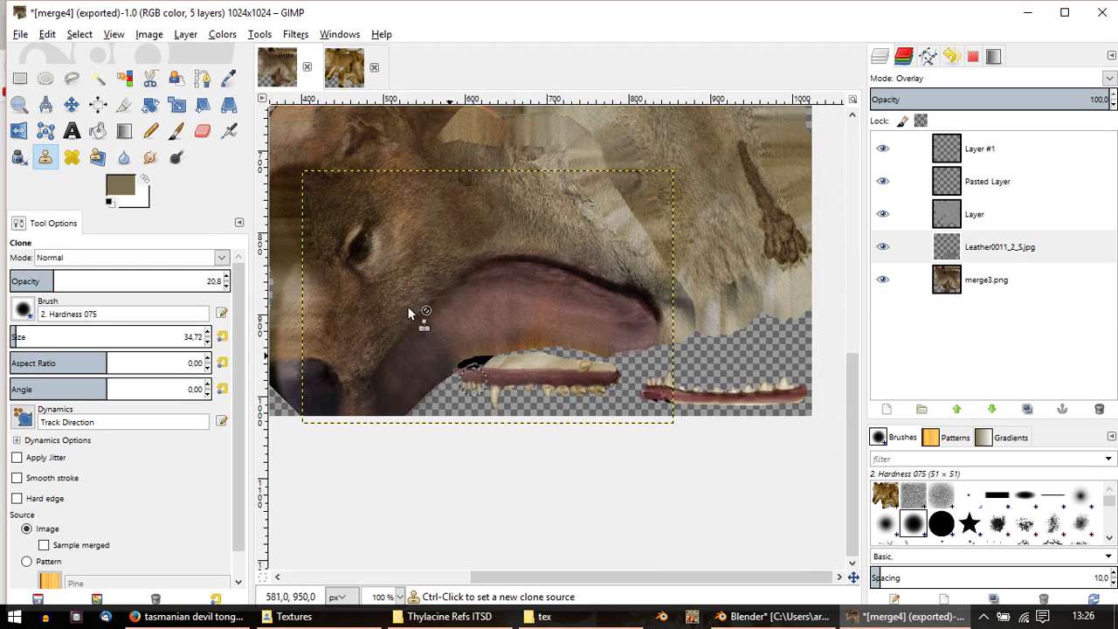
pyautogui.click(146, 35)
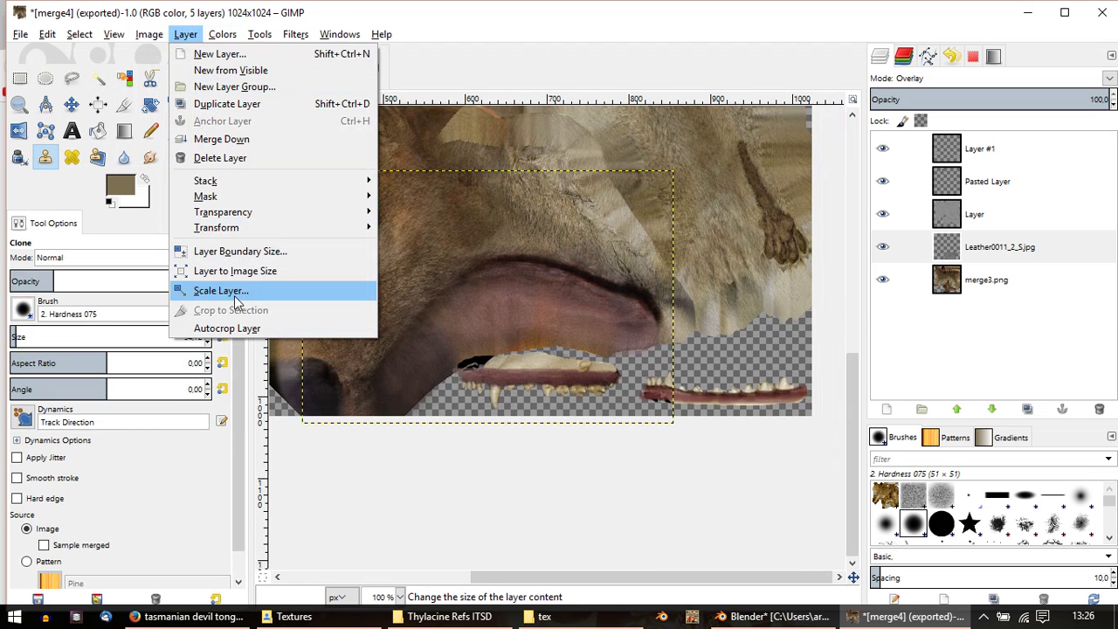
pyautogui.click(246, 271)
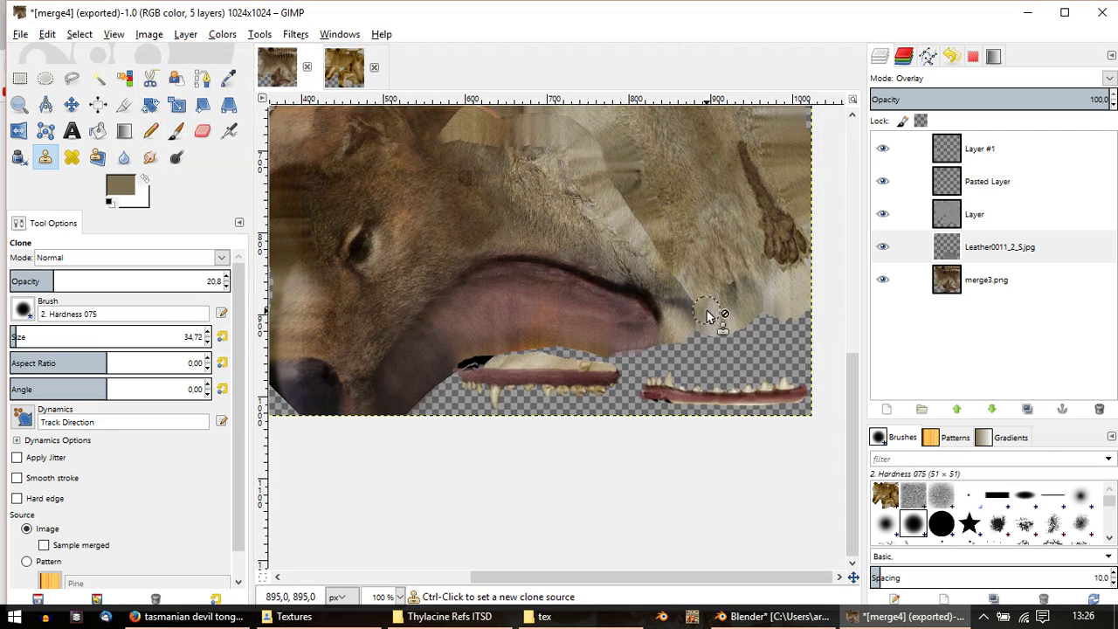
pyautogui.keyDown('ctrl'); pyautogui.scroll(1, 541, 297); pyautogui.keyUp('ctrl')
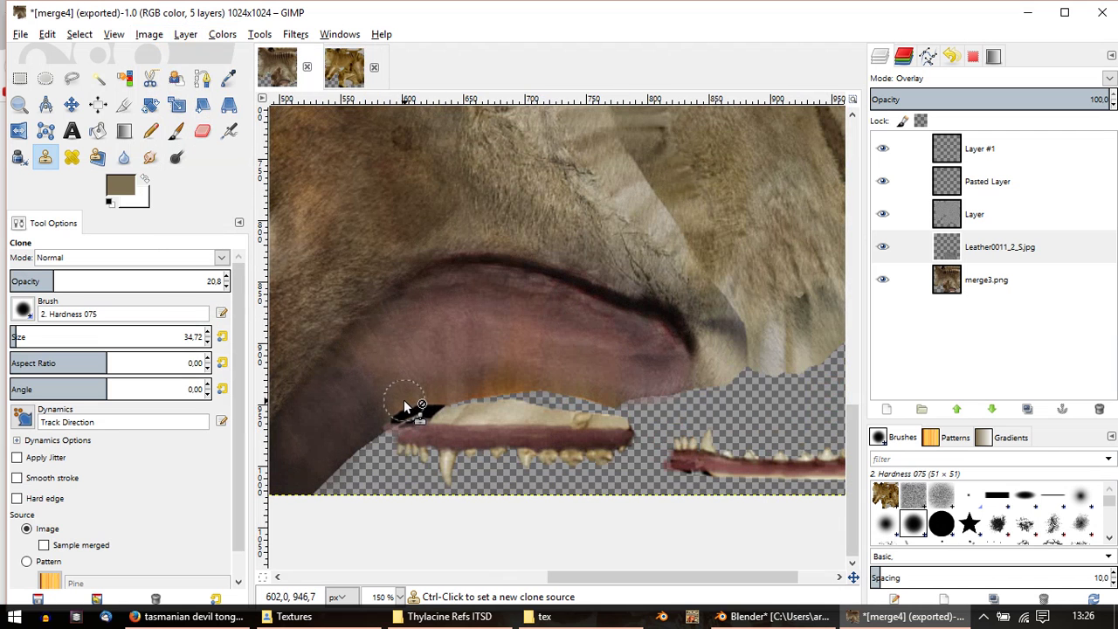
# Step: Switch the leather layer to Normal mode and clone its texture over the outer teeth strip at 100 brush opacity
pyautogui.keyDown('ctrl'); pyautogui.click(397, 390); pyautogui.keyUp('ctrl')
pyautogui.moveTo(778, 520); pyautogui.dragTo(669, 452, button='middle')
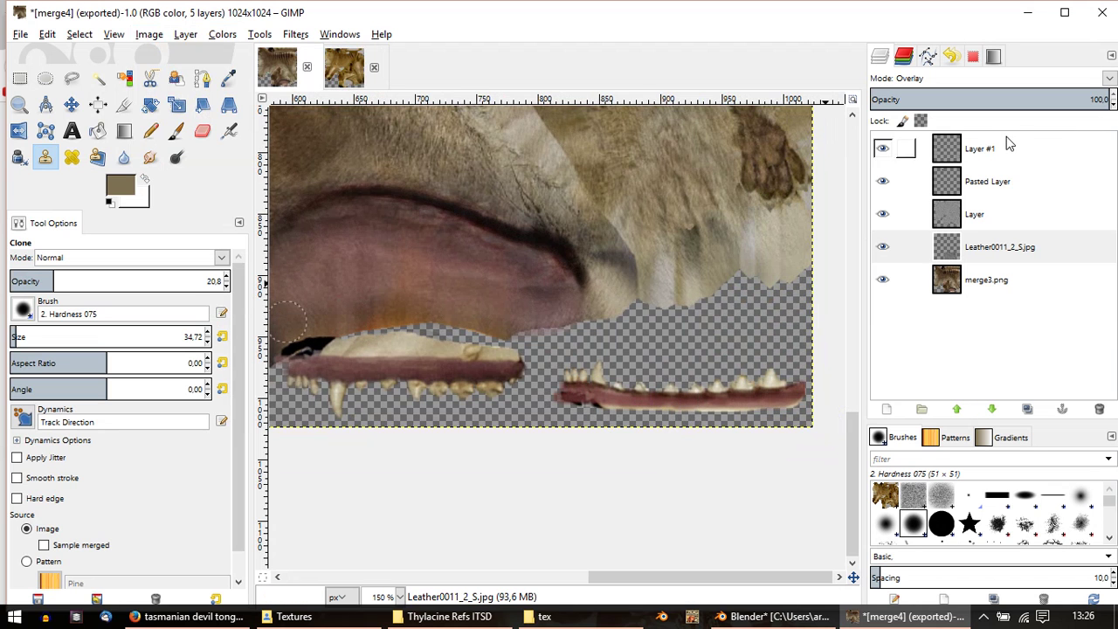
pyautogui.click(987, 78)
pyautogui.click(912, 95)
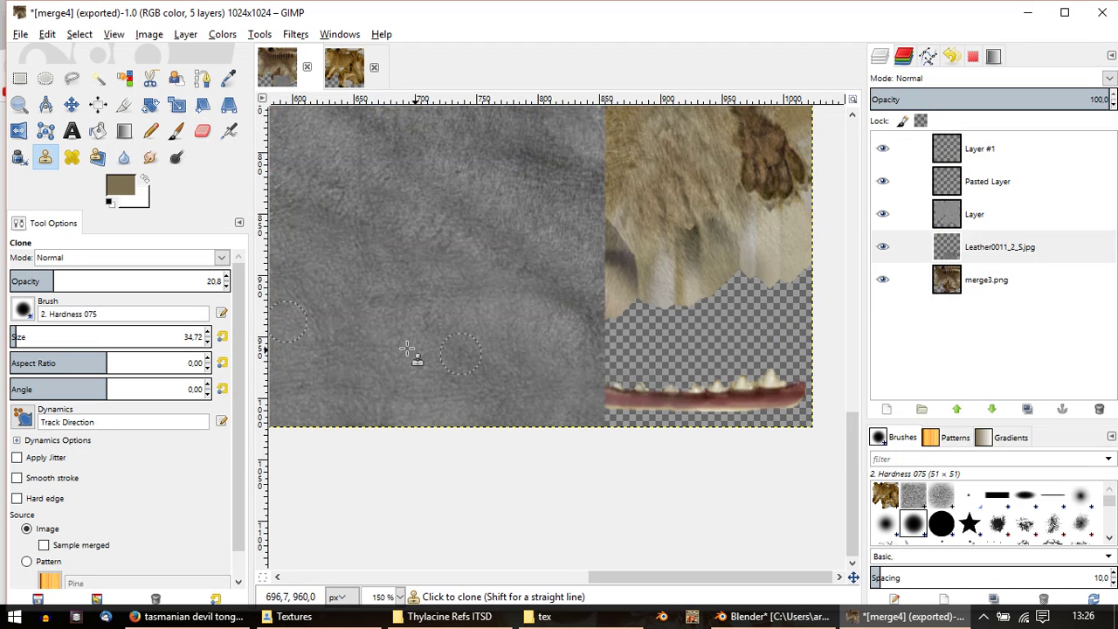
pyautogui.moveTo(83, 281); pyautogui.dragTo(229, 282)
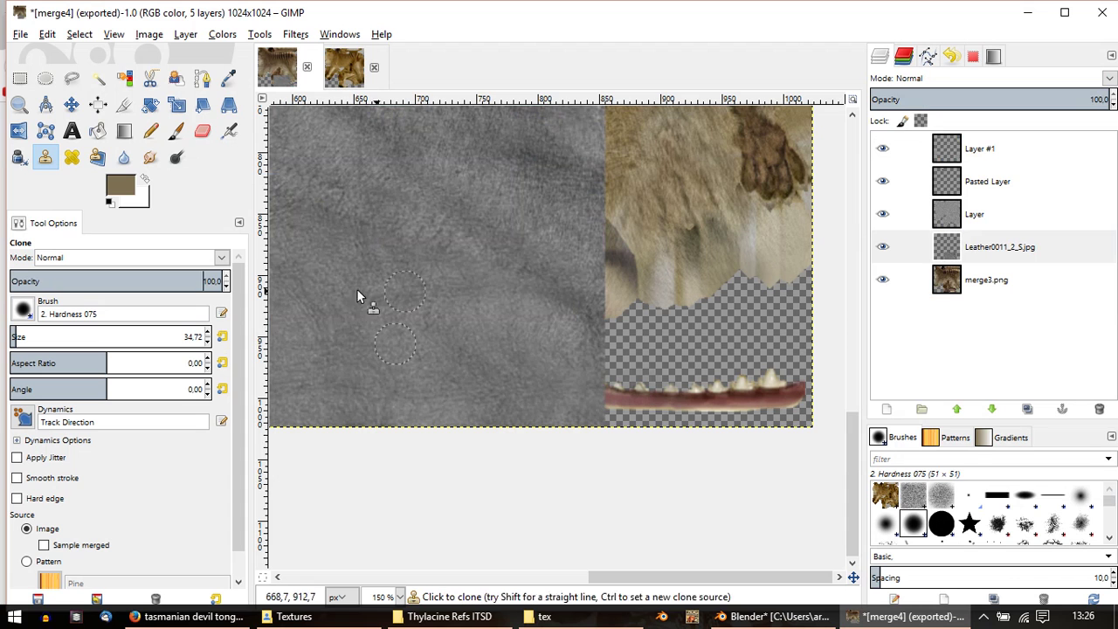
pyautogui.moveTo(710, 400)
pyautogui.mouseDown()
pyautogui.moveTo(772, 389)
pyautogui.moveTo(588, 394)
pyautogui.mouseUp()
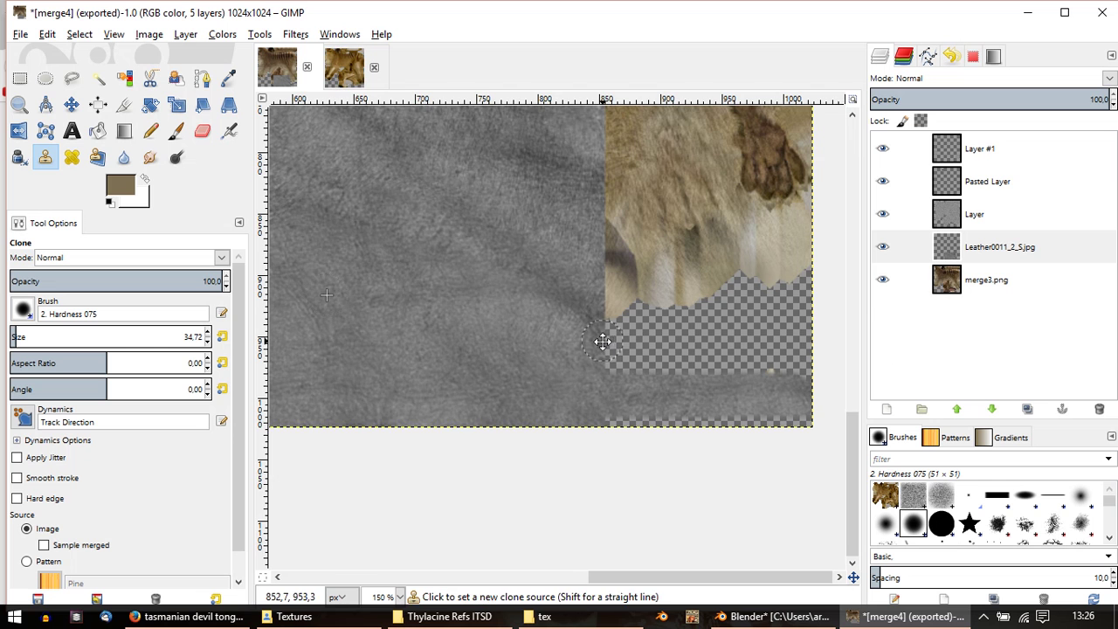
# Step: Lower the leather layer's opacity to 76.1 so the head and mouth beneath can be traced
pyautogui.keyDown('ctrl'); pyautogui.scroll(-2, 599, 350); pyautogui.keyUp('ctrl')
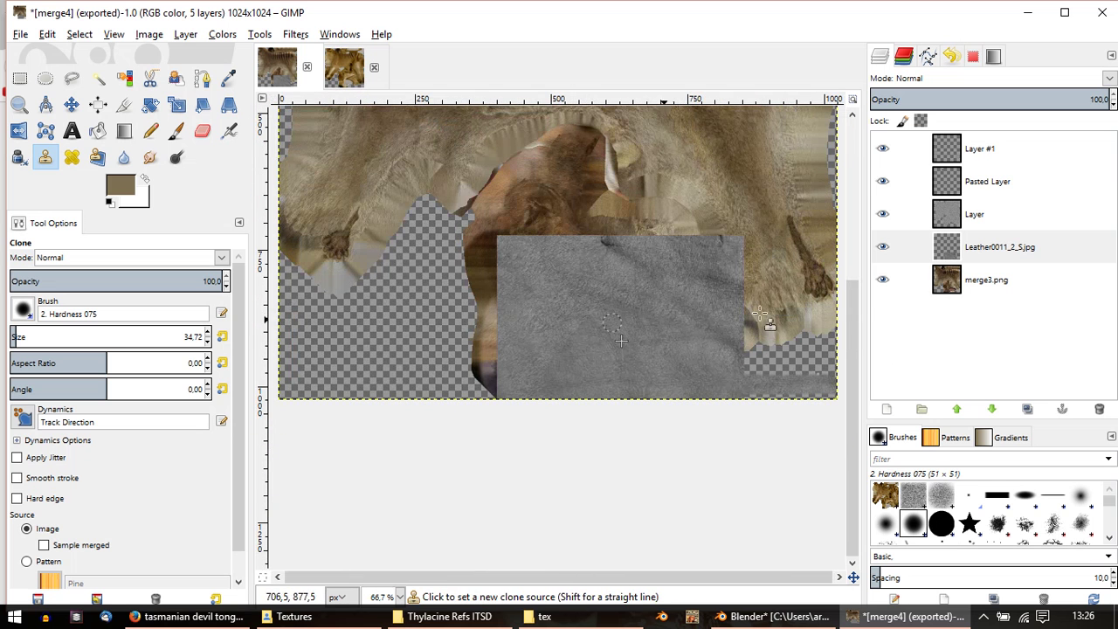
pyautogui.hotkey('shift', 'e')
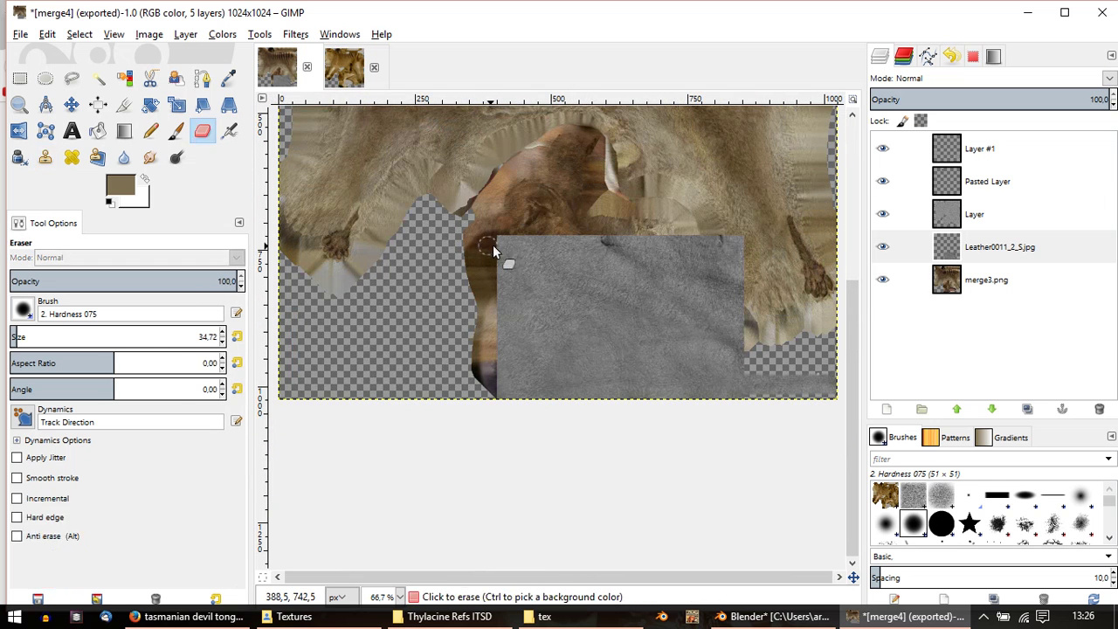
pyautogui.keyDown('ctrl'); pyautogui.moveTo(587, 275); pyautogui.dragTo(565, 297, button='middle'); pyautogui.keyUp('ctrl')
pyautogui.click(1052, 104)
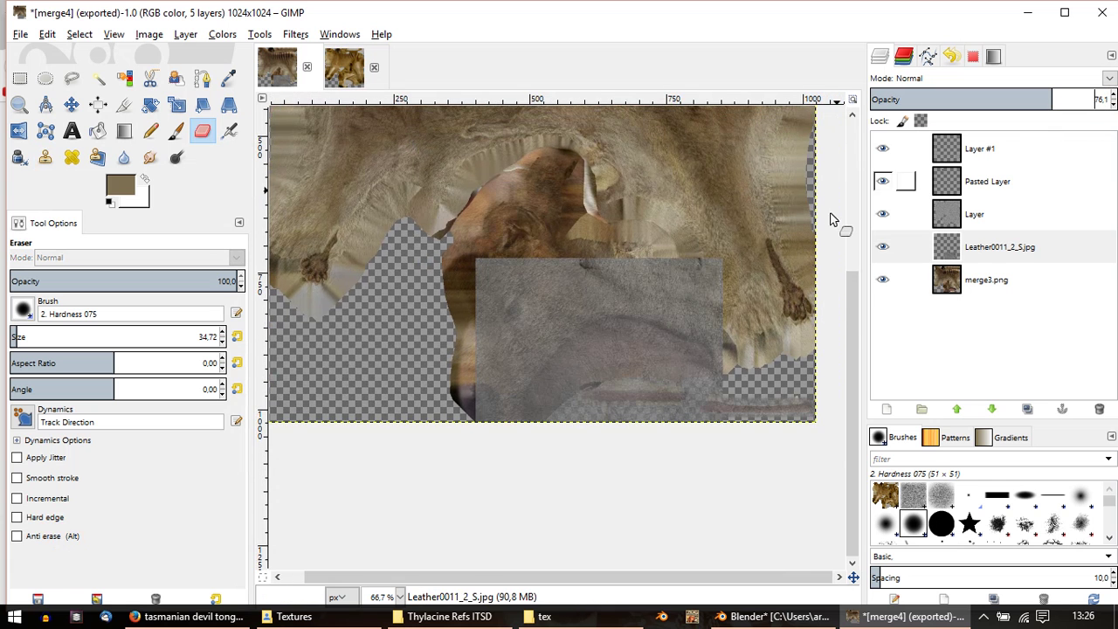
pyautogui.keyDown('ctrl'); pyautogui.scroll(1, 541, 328); pyautogui.keyUp('ctrl')
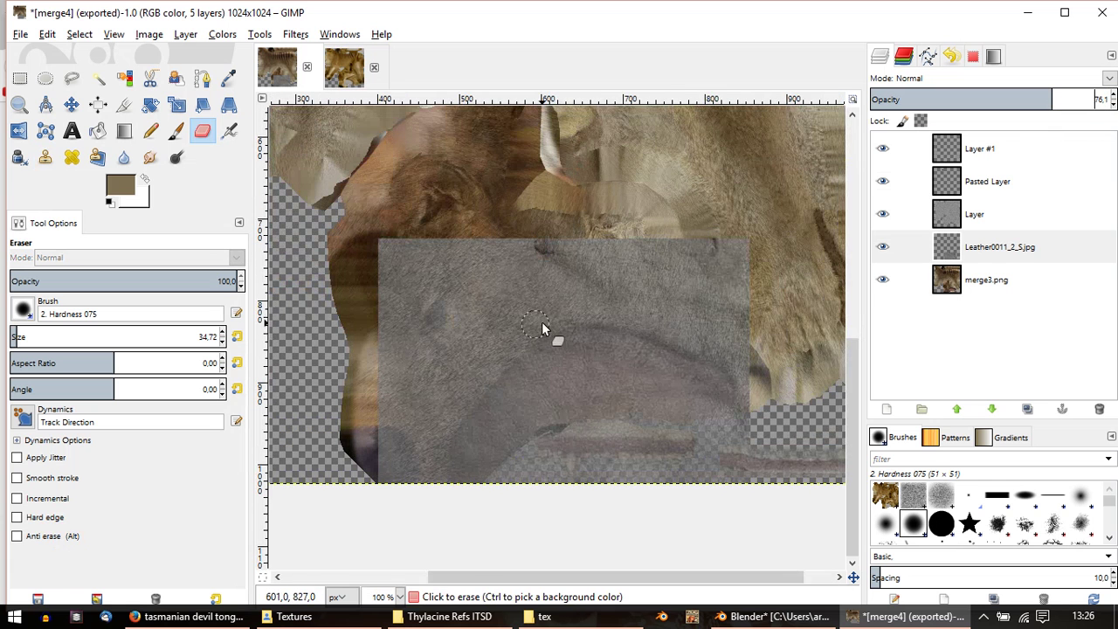
# Step: Outline the face and snout along the mouth's front edge with Free Select and delete the leather inside
pyautogui.click(72, 78)
pyautogui.scroll(7, 204, 317)
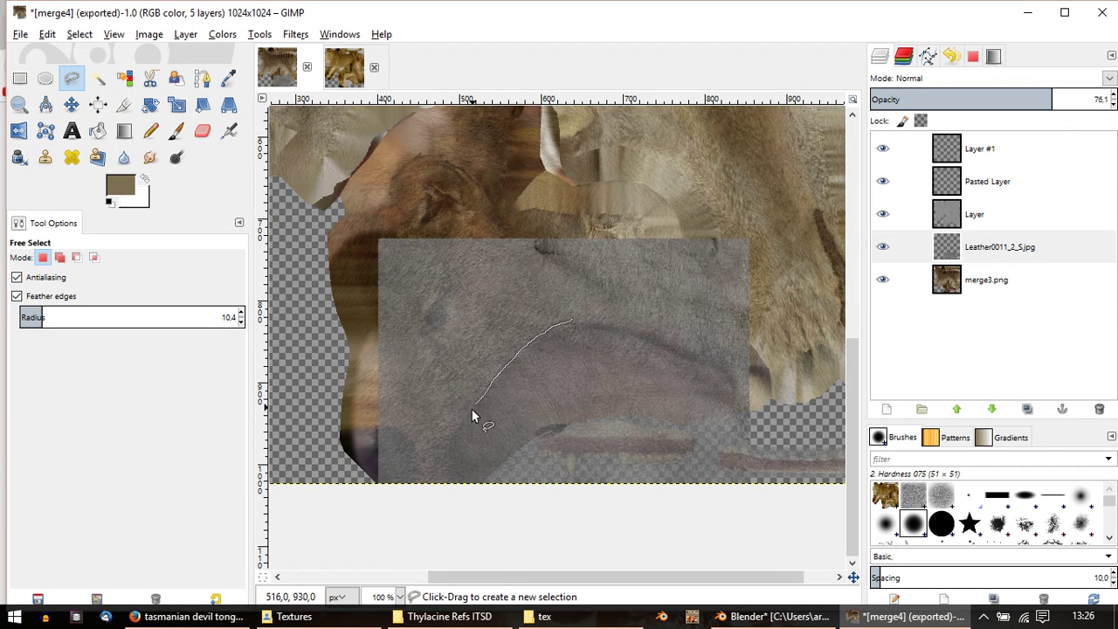
pyautogui.moveTo(448, 504)
pyautogui.mouseDown()
pyautogui.moveTo(303, 153)
pyautogui.moveTo(538, 106)
pyautogui.moveTo(580, 153)
pyautogui.mouseUp()
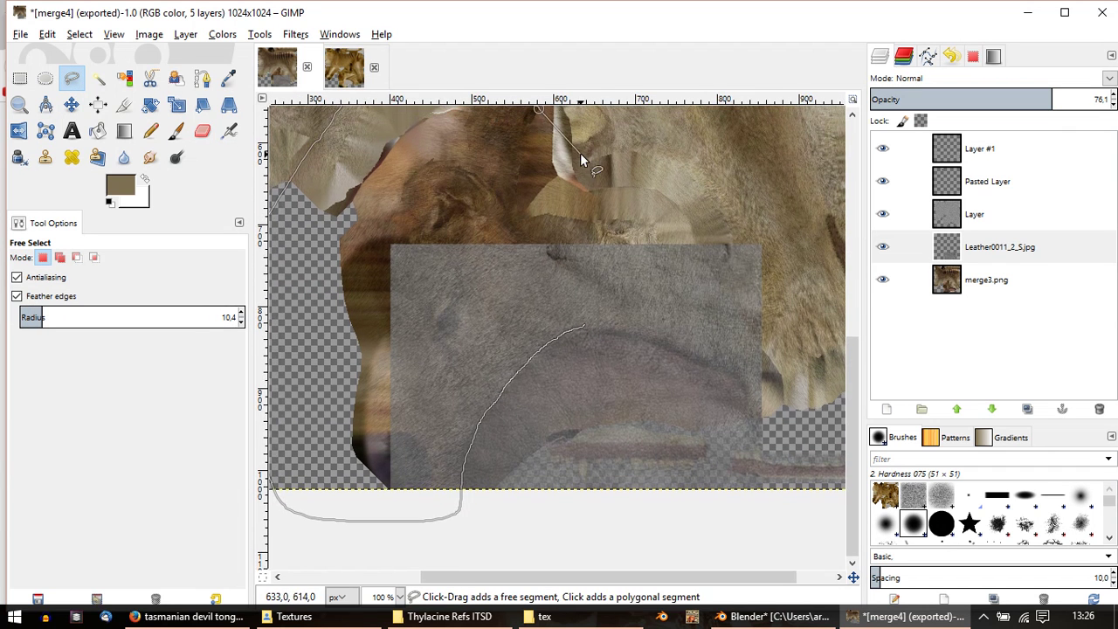
pyautogui.press('Return')
pyautogui.press('Delete')
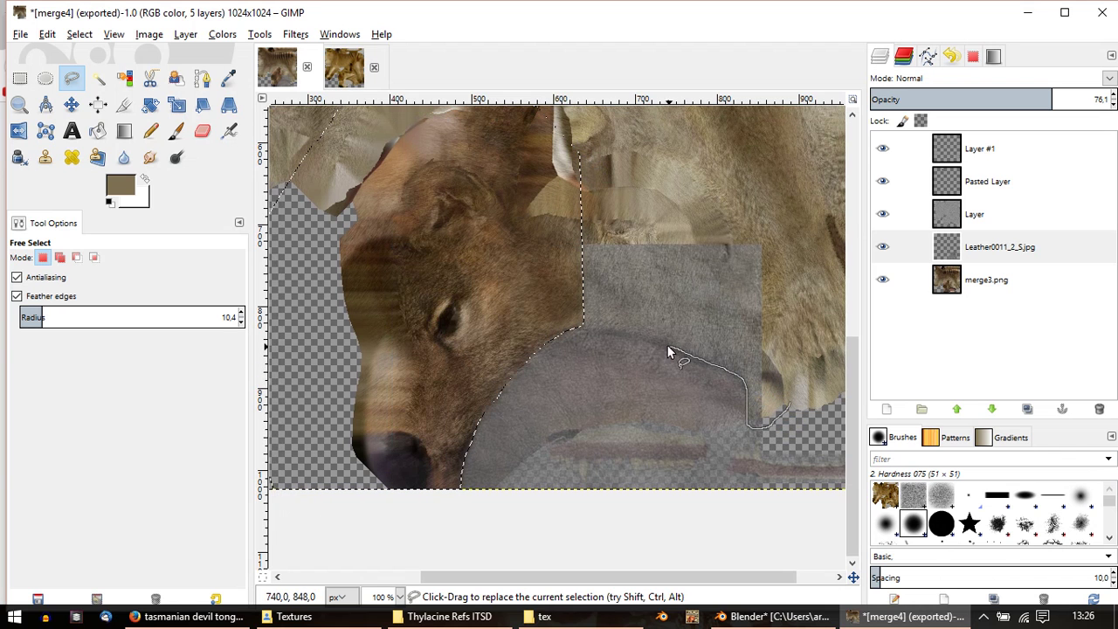
# Step: Outline the cheek and neck area above the mouth's upper edge, delete the leather there, and clear the selection
pyautogui.moveTo(576, 332)
pyautogui.mouseDown()
pyautogui.moveTo(777, 165)
pyautogui.moveTo(789, 406)
pyautogui.mouseUp()
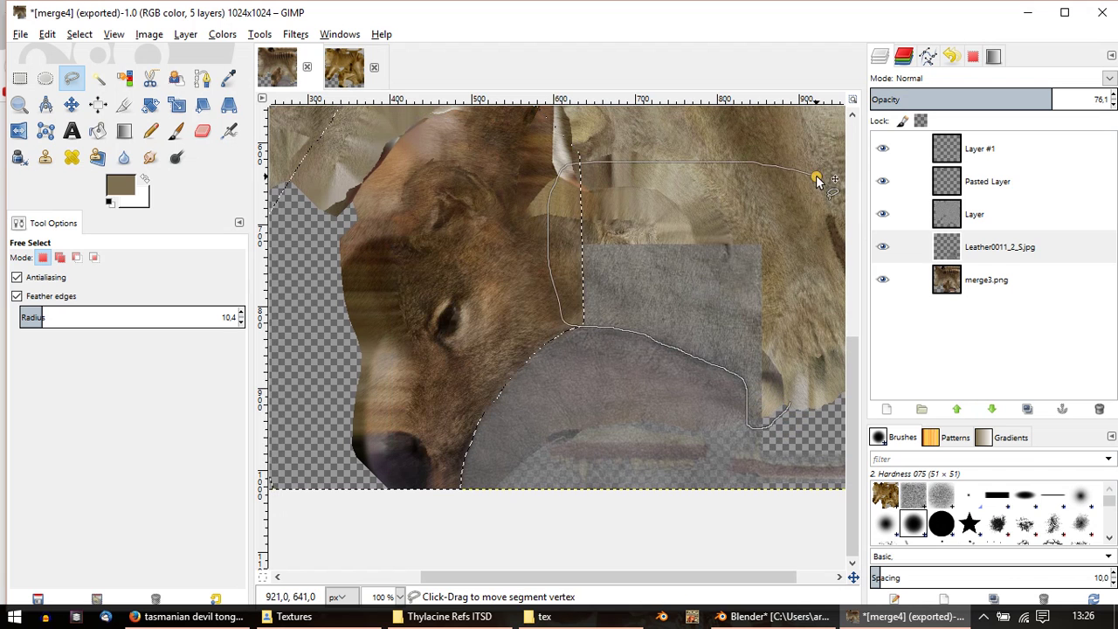
pyautogui.press('Return')
pyautogui.press('Delete')
pyautogui.hotkey('ctrl', 'shift', 'a')
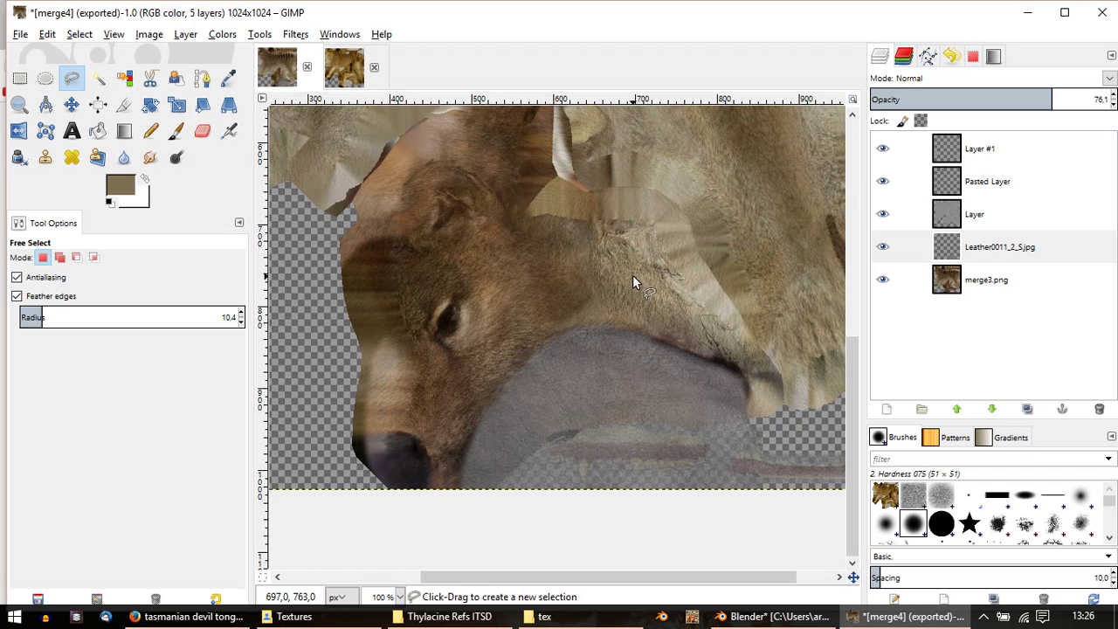
# Step: Set the leather layer to Overlay mode at 100 opacity and check the mouth texture up close
pyautogui.moveTo(632, 274); pyautogui.dragTo(526, 239, button='middle')
pyautogui.click(1109, 79)
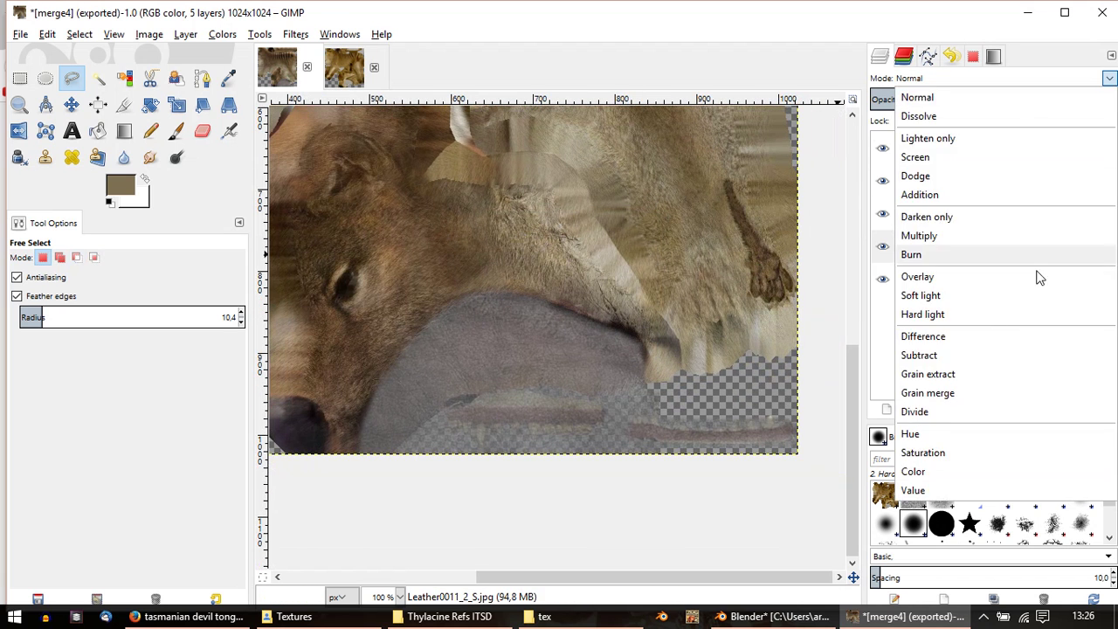
pyautogui.click(943, 277)
pyautogui.moveTo(1038, 96); pyautogui.dragTo(1109, 99)
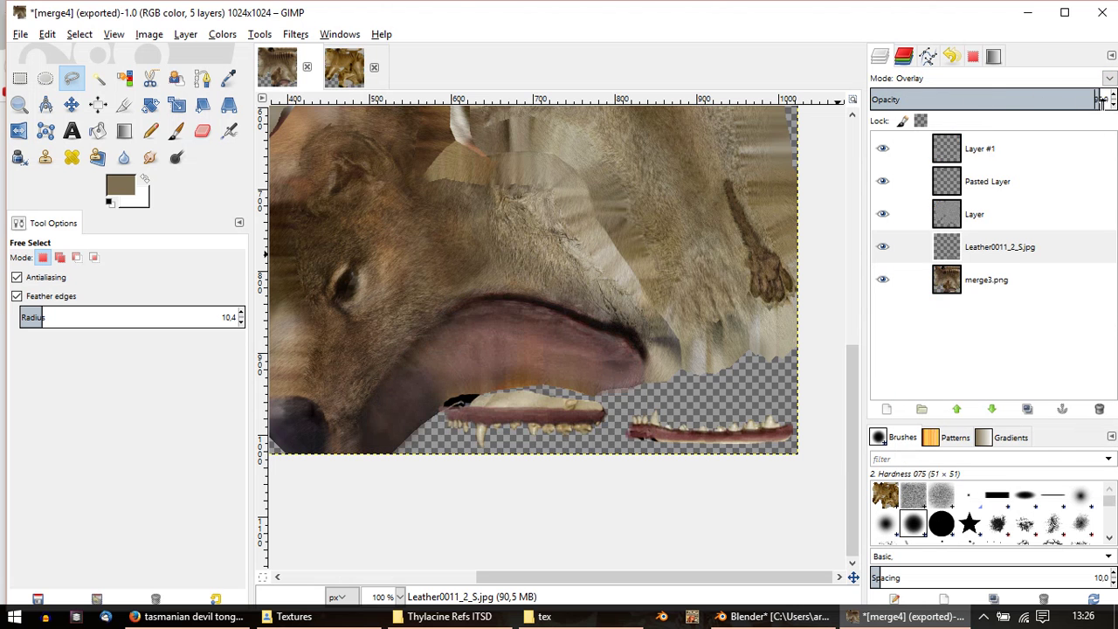
pyautogui.keyDown('ctrl'); pyautogui.scroll(2, 676, 213); pyautogui.keyUp('ctrl')
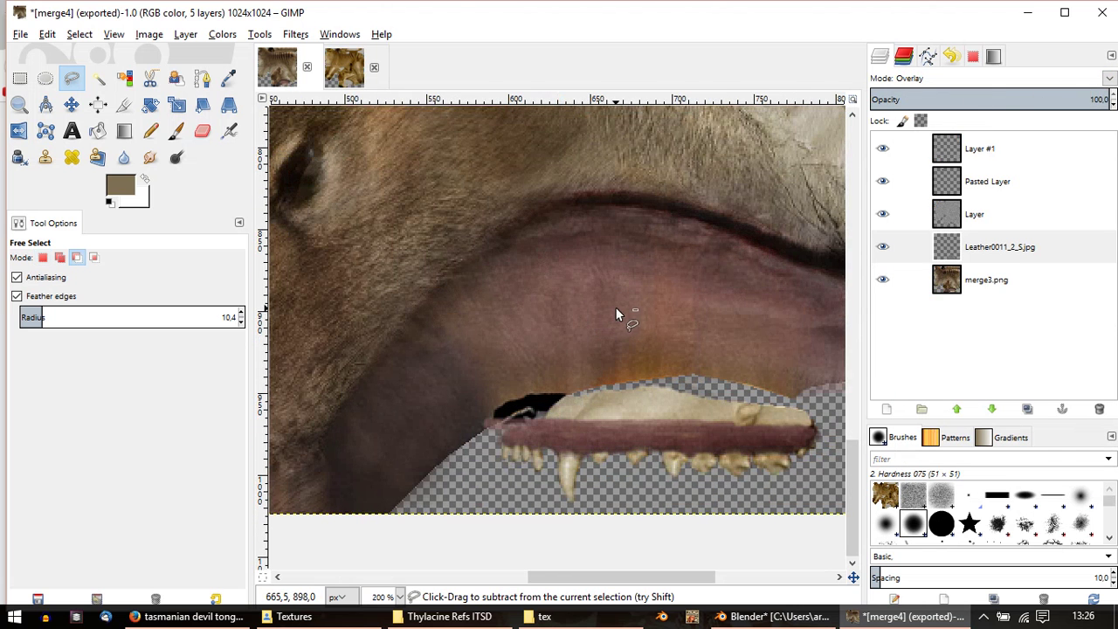
pyautogui.keyDown('ctrl'); pyautogui.scroll(-2, 540, 240); pyautogui.keyUp('ctrl')
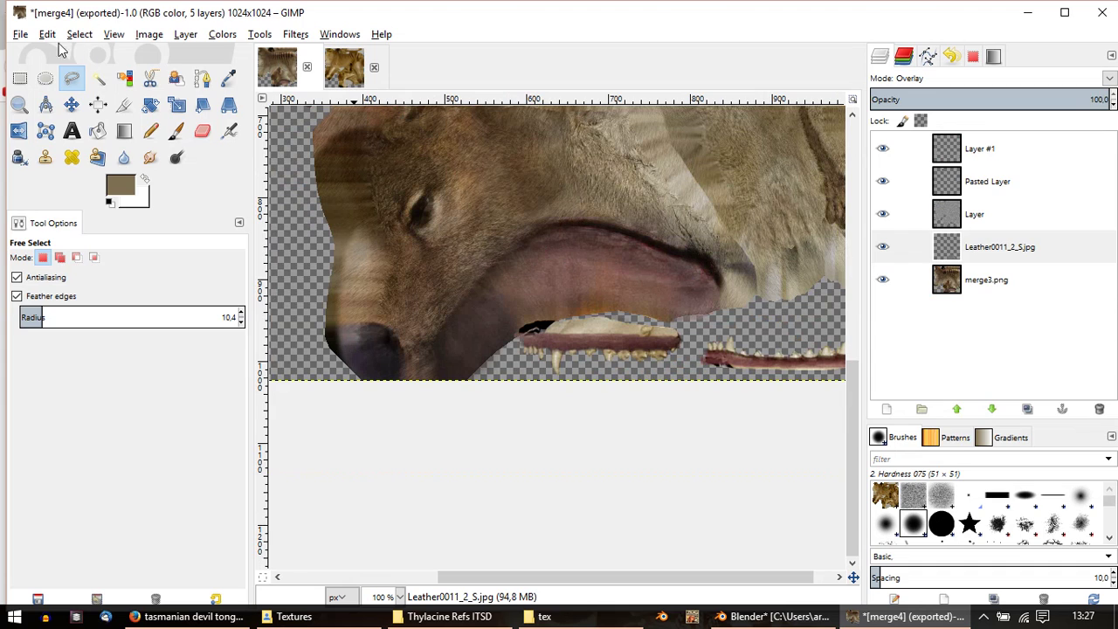
# Step: Export the image over merge4.png and switch to Blender
pyautogui.click(20, 34)
pyautogui.click(75, 235)
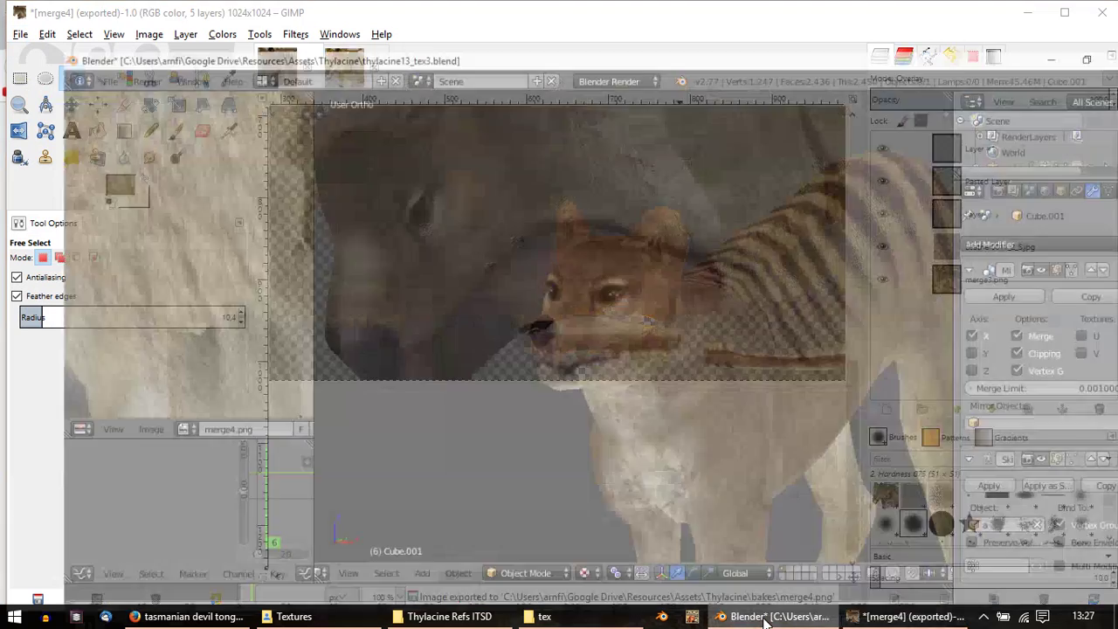
pyautogui.click(775, 550)
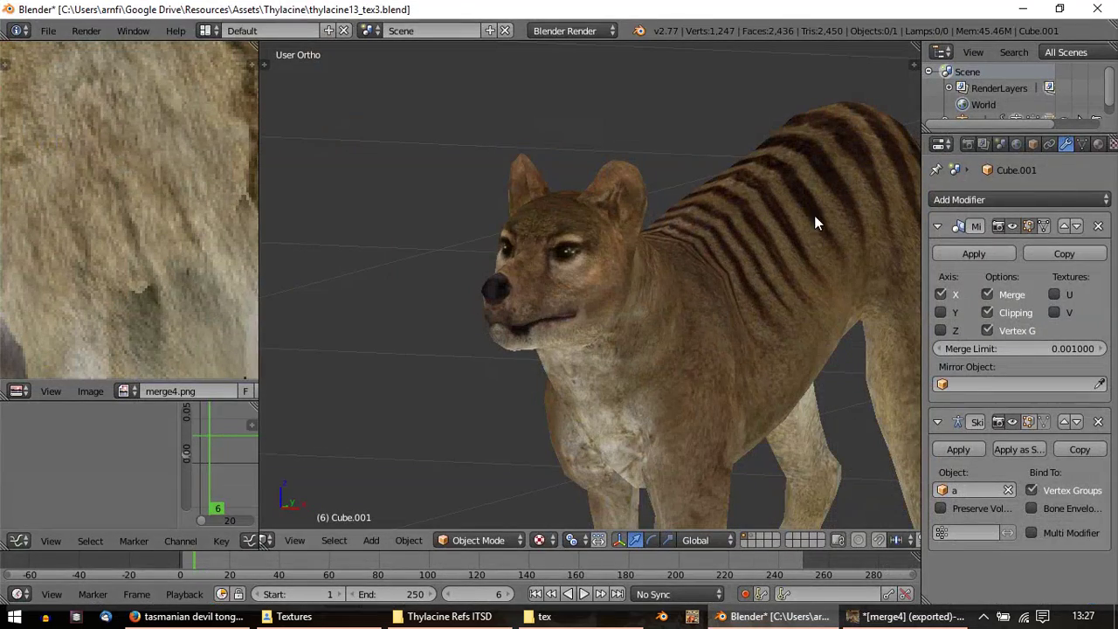
# Step: Show the armature layer alongside the thylacine and rotate the jaw bone about -35.5° in the right-side view to open the mouth
pyautogui.rightClick(556, 323)
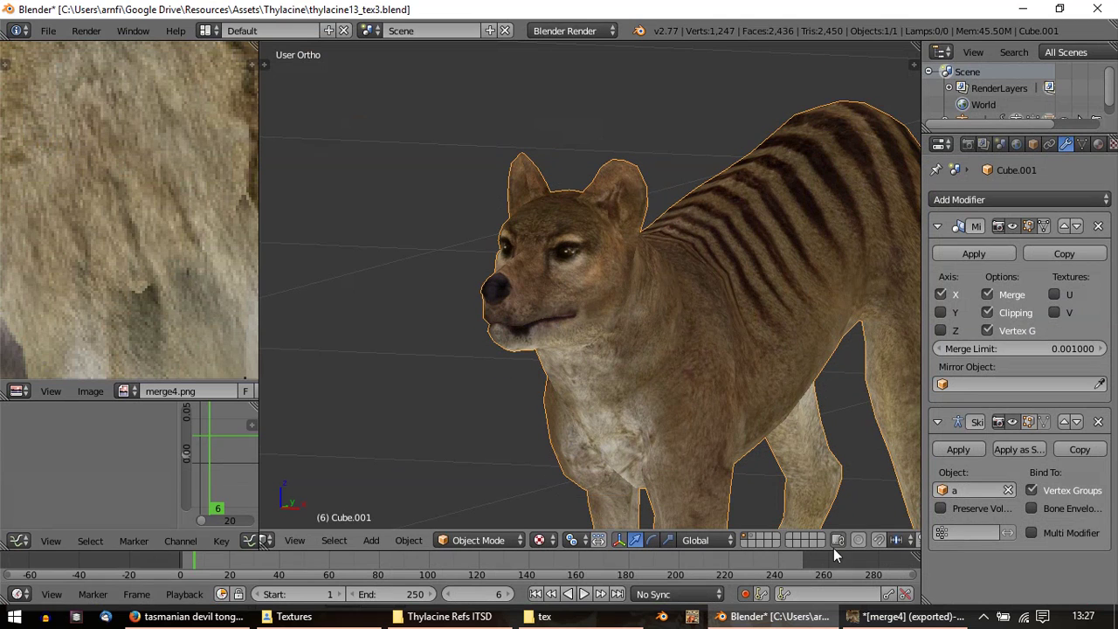
pyautogui.keyDown('shift'); pyautogui.click(753, 536); pyautogui.keyUp('shift')
pyautogui.moveTo(559, 361); pyautogui.dragTo(483, 334, button='middle')
pyautogui.rightClick(483, 310)
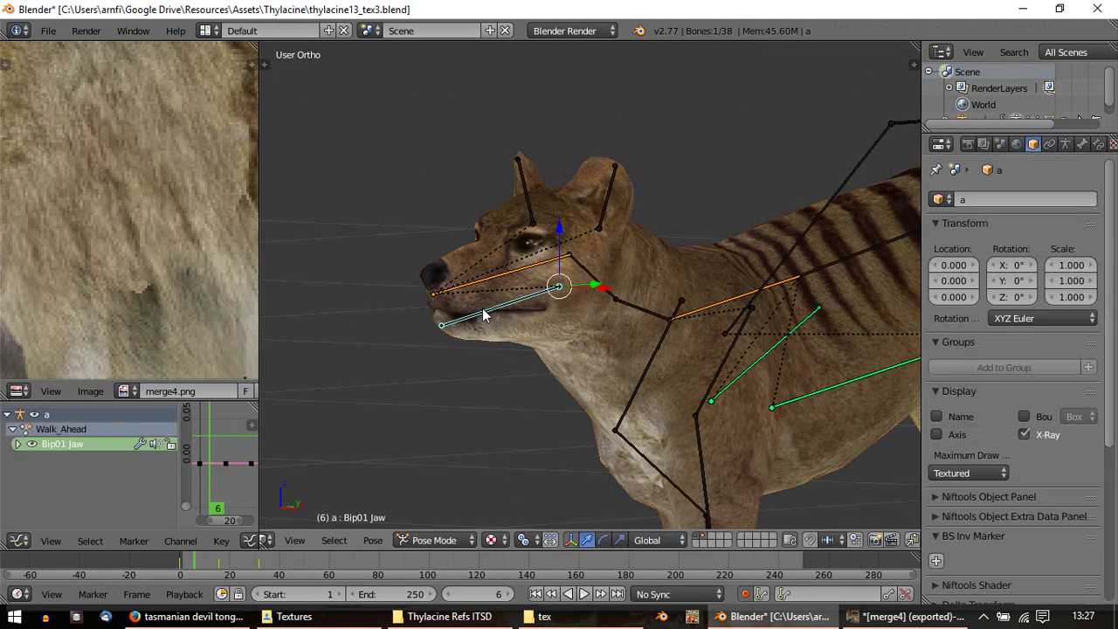
pyautogui.press('KP_3')
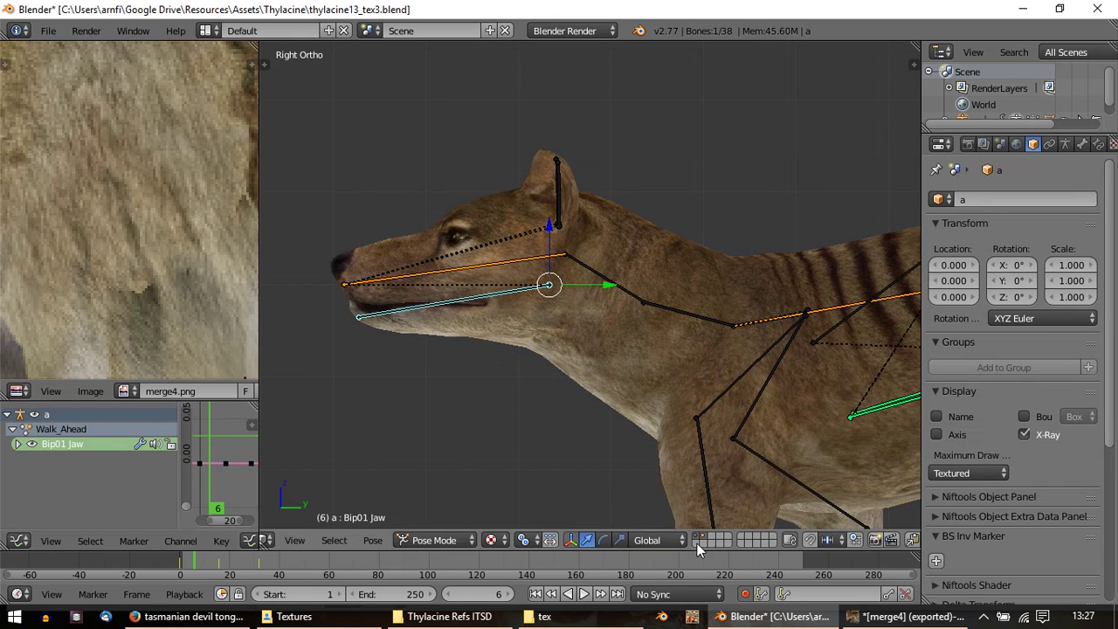
pyautogui.press('r')
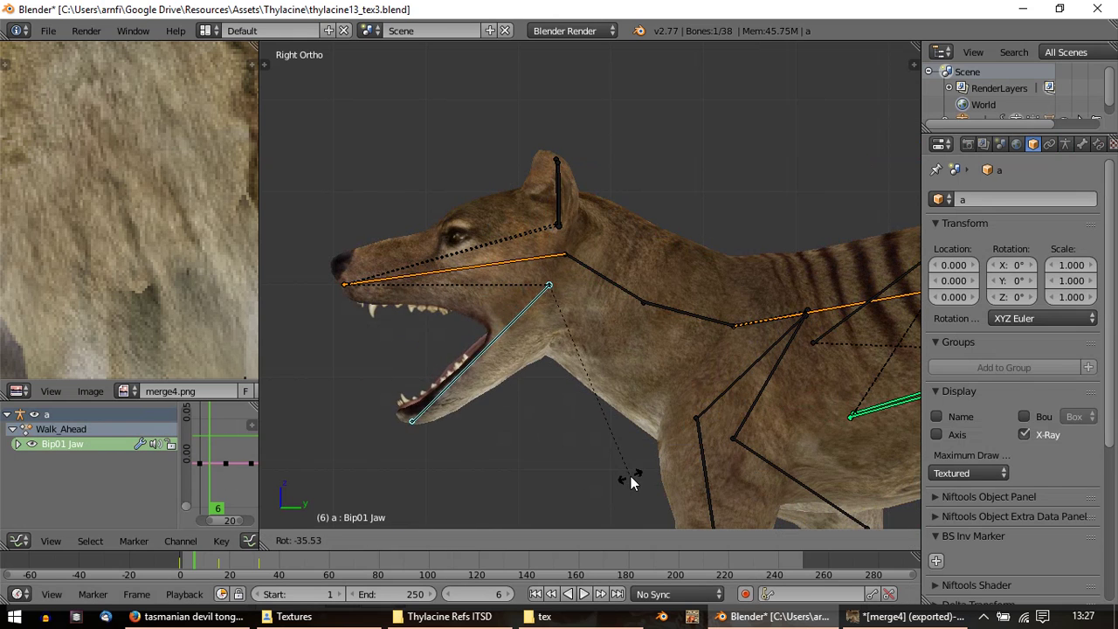
pyautogui.click(630, 476)
# Step: Reload merge4.png on the thylacine body and examine the open mouth's leather texture from the side and front
pyautogui.moveTo(428, 315); pyautogui.dragTo(645, 395, button='middle')
pyautogui.scroll(1, 645, 387)
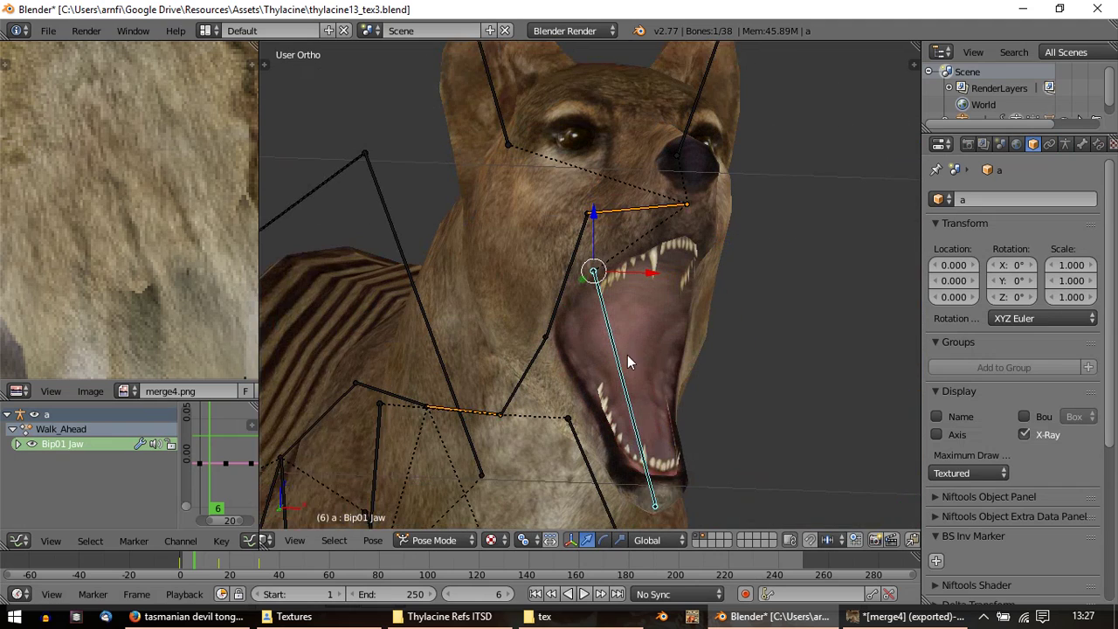
pyautogui.keyDown('shift'); pyautogui.moveTo(627, 355); pyautogui.dragTo(552, 297, button='middle'); pyautogui.keyUp('shift')
pyautogui.rightClick(617, 371)
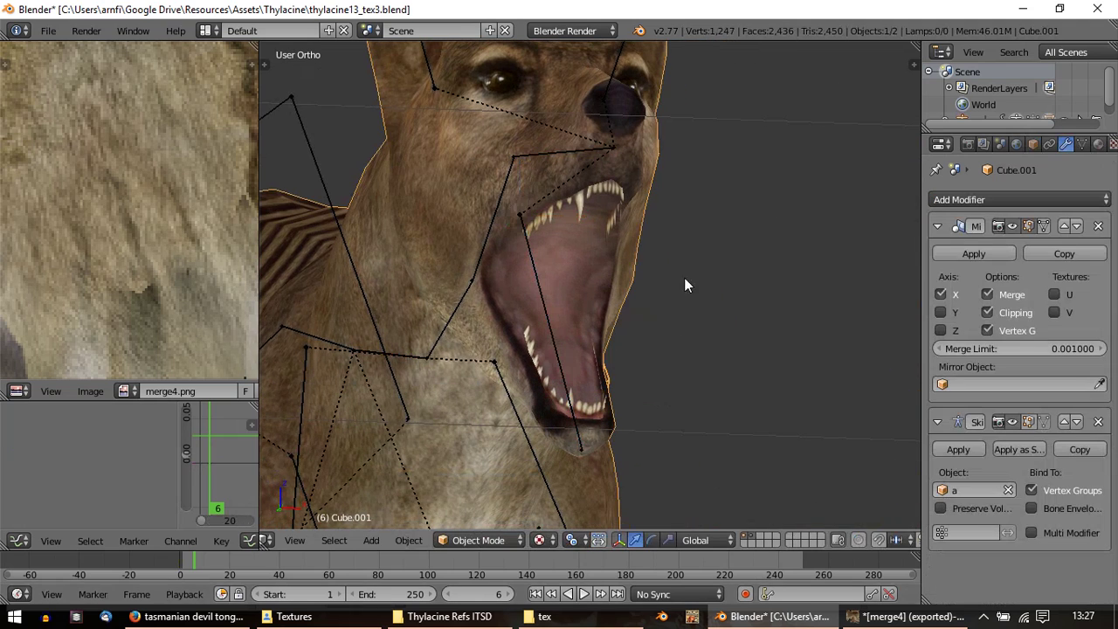
pyautogui.click(90, 391)
pyautogui.click(132, 290)
pyautogui.moveTo(612, 285); pyautogui.dragTo(518, 232, button='middle')
pyautogui.press('a')
pyautogui.moveTo(631, 236); pyautogui.dragTo(689, 259, button='middle')
pyautogui.scroll(2, 643, 287)
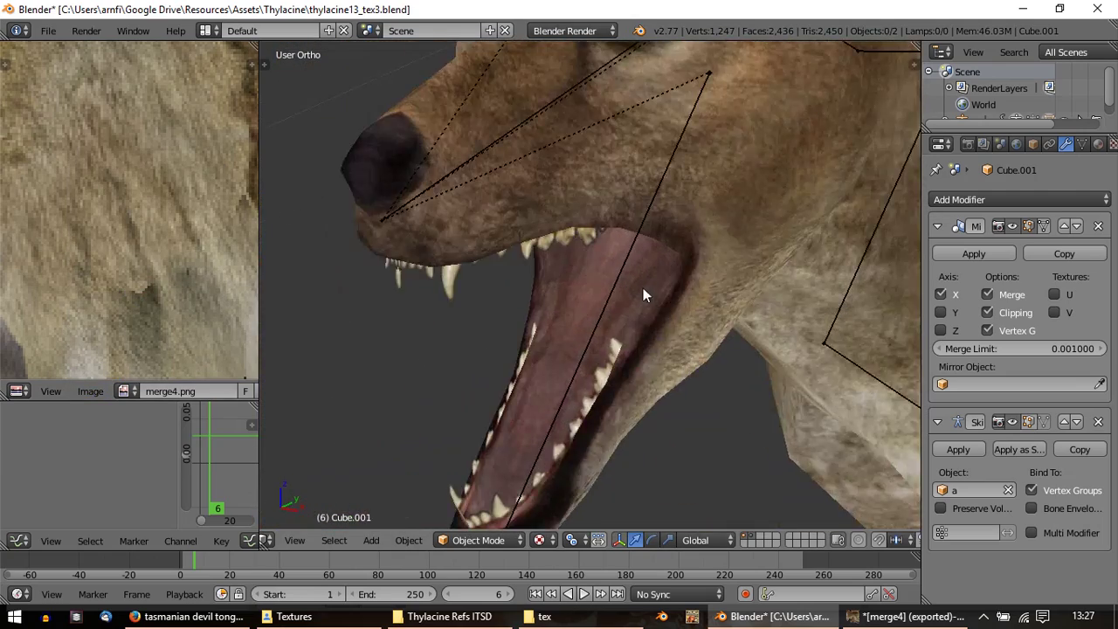
pyautogui.moveTo(527, 416); pyautogui.dragTo(686, 441, button='middle')
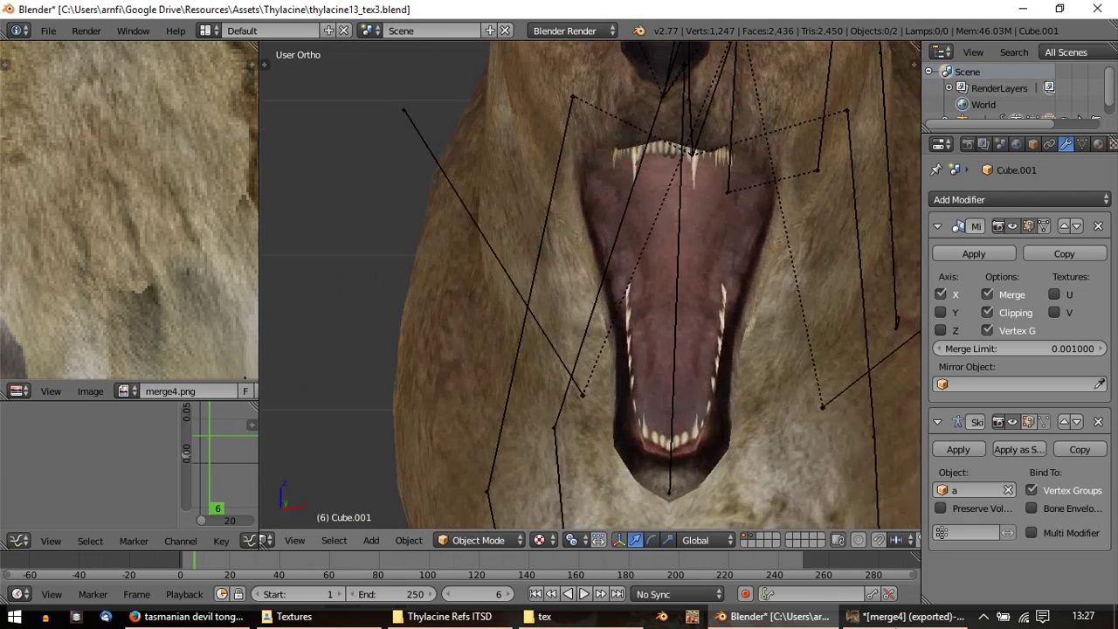
# Step: Switch to GIMP, activate the merge3.png layer for the Paintbrush, and sample a dark reddish-brown from the mouth's upper edge
pyautogui.click(900, 617)
pyautogui.scroll(2, 699, 345)
pyautogui.keyDown('ctrl'); pyautogui.scroll(1, 718, 315); pyautogui.keyUp('ctrl')
pyautogui.keyDown('ctrl'); pyautogui.scroll(3, 718, 318); pyautogui.keyUp('ctrl')
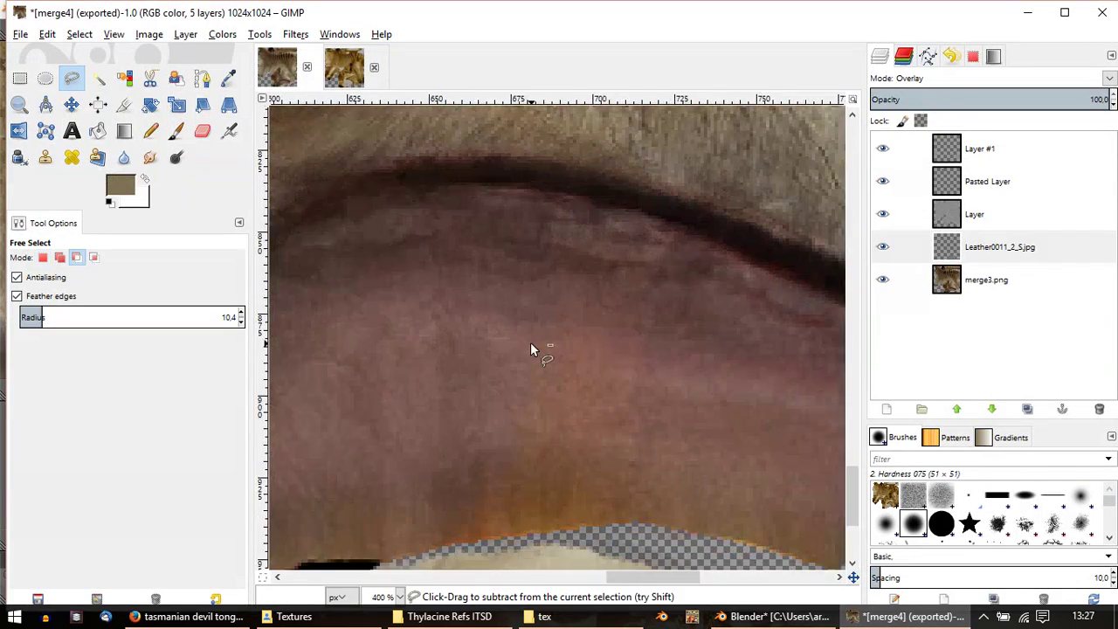
pyautogui.press('p')
pyautogui.click(1013, 281)
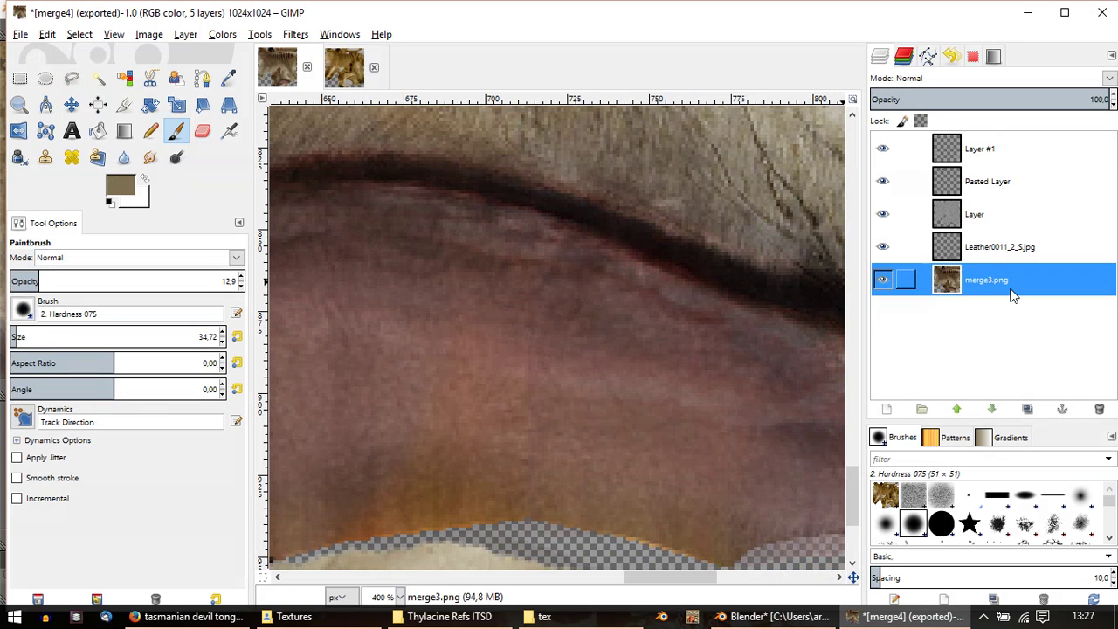
pyautogui.moveTo(428, 240); pyautogui.dragTo(357, 217, button='middle')
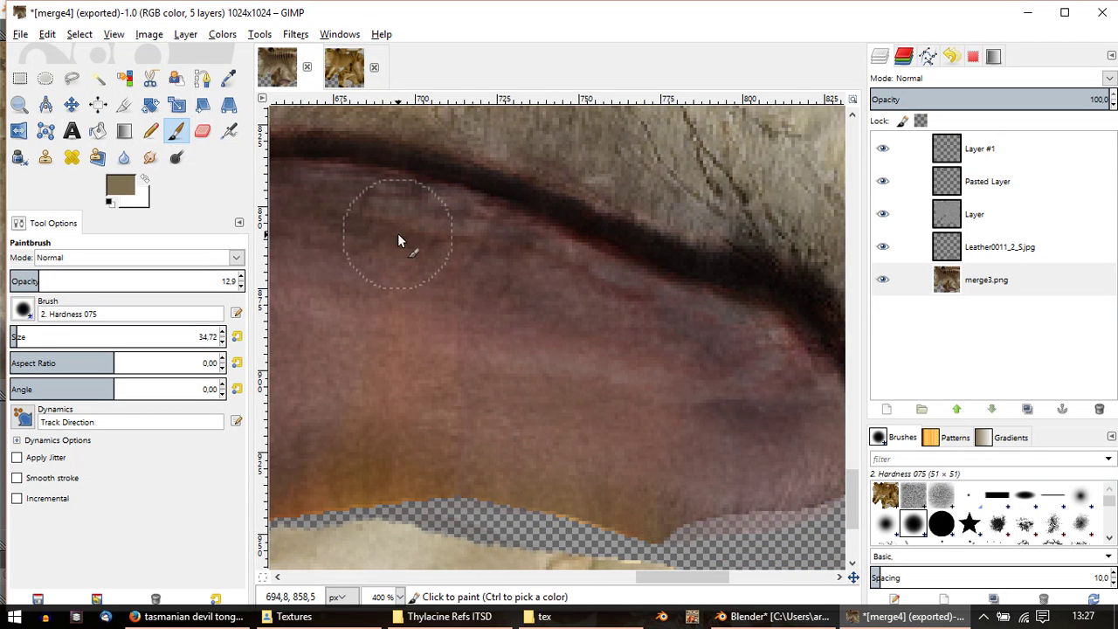
pyautogui.keyDown('ctrl'); pyautogui.click(390, 227); pyautogui.keyUp('ctrl')
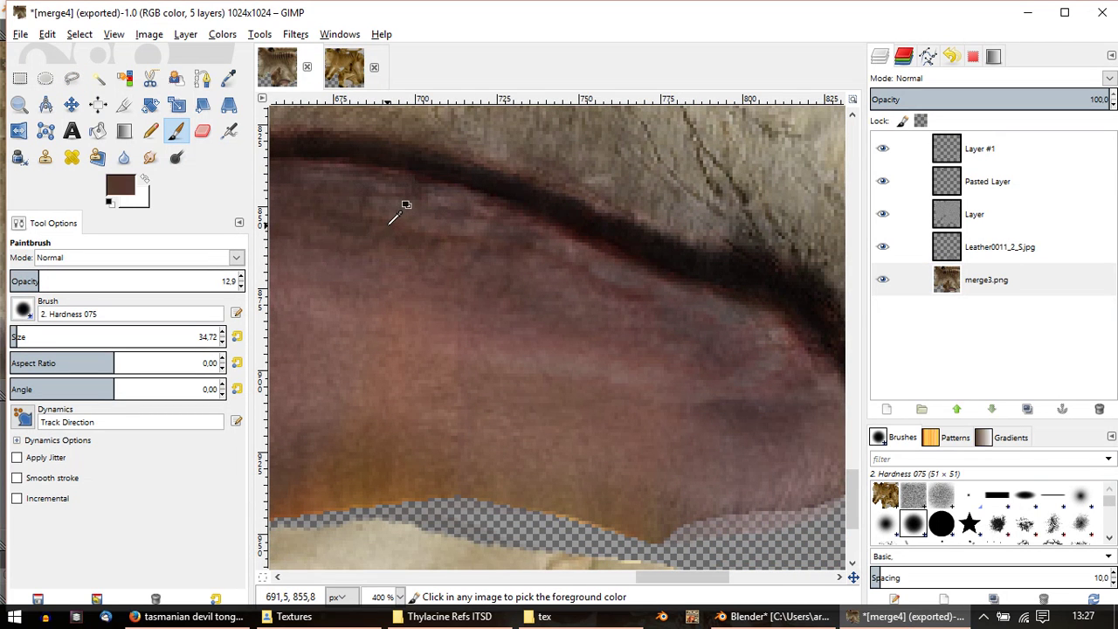
pyautogui.keyDown('ctrl'); pyautogui.moveTo(390, 218); pyautogui.dragTo(426, 179); pyautogui.keyUp('ctrl')
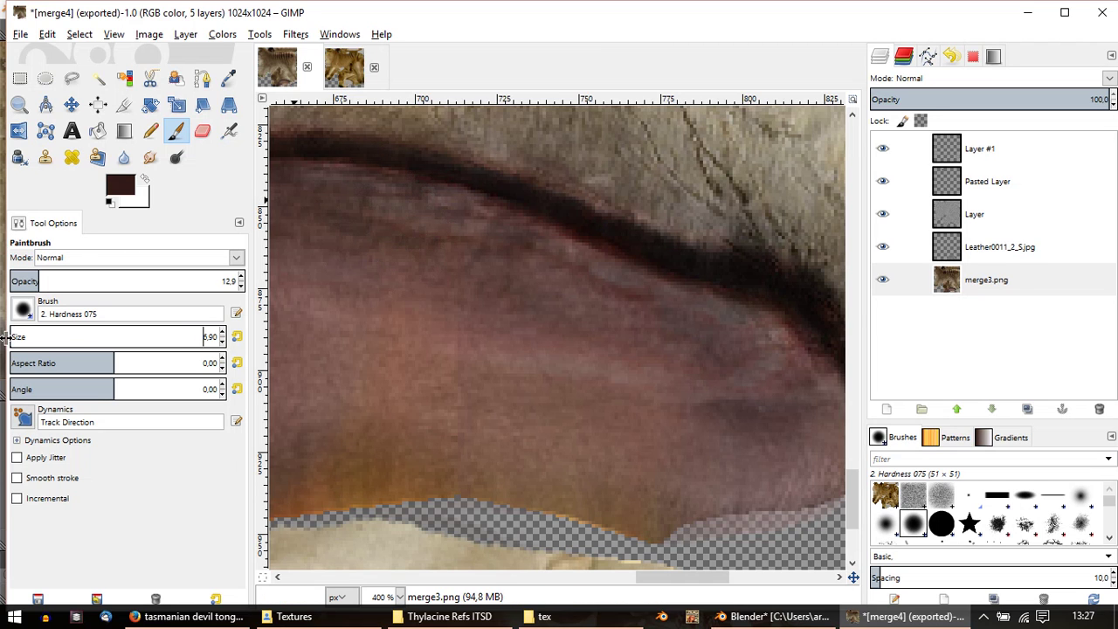
# Step: Paint a thin dark crease along the inside of the mouth's upper edge with brush size 3 and opacity 9.7
pyautogui.scroll(2, 70, 338)
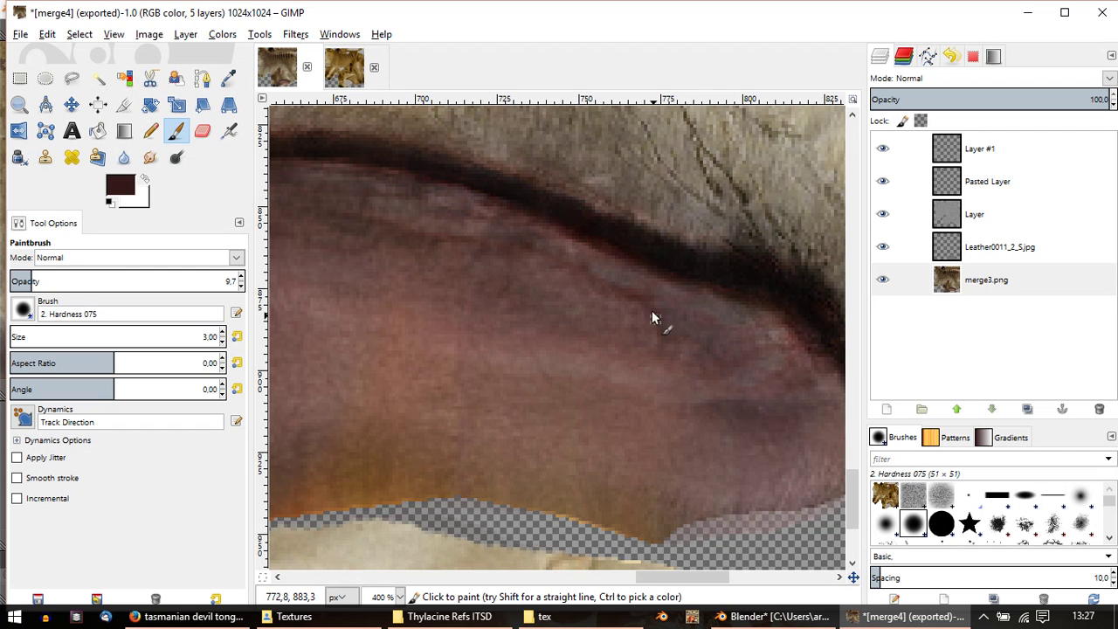
pyautogui.keyDown('ctrl'); pyautogui.scroll(-2, 677, 350); pyautogui.keyUp('ctrl')
pyautogui.keyDown('ctrl'); pyautogui.scroll(3, 674, 324); pyautogui.keyUp('ctrl')
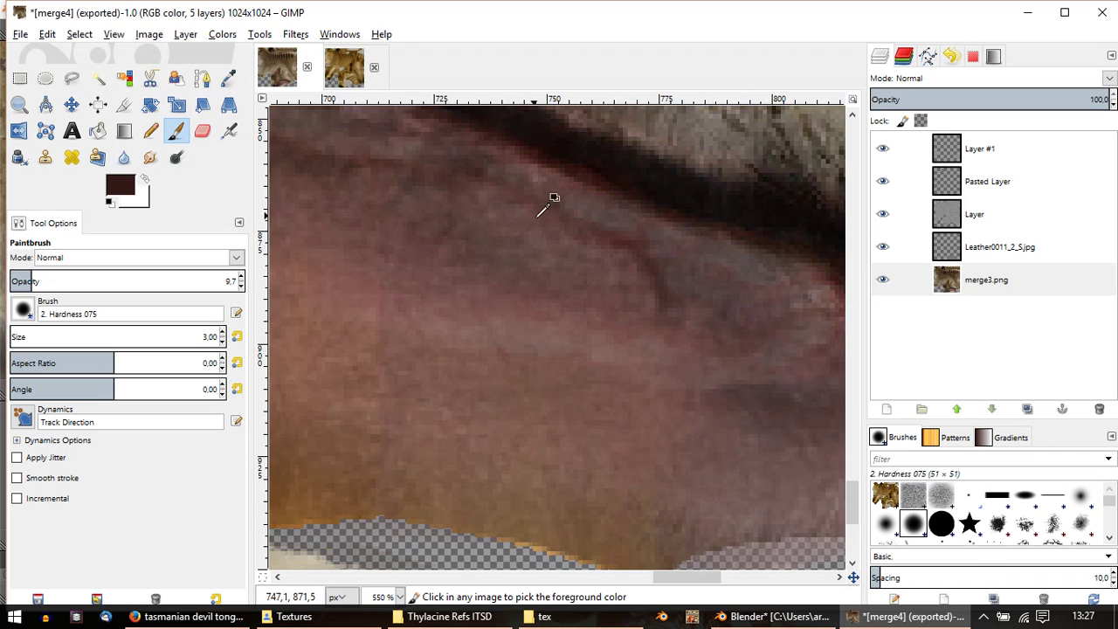
pyautogui.moveTo(551, 195); pyautogui.dragTo(624, 240, button='middle')
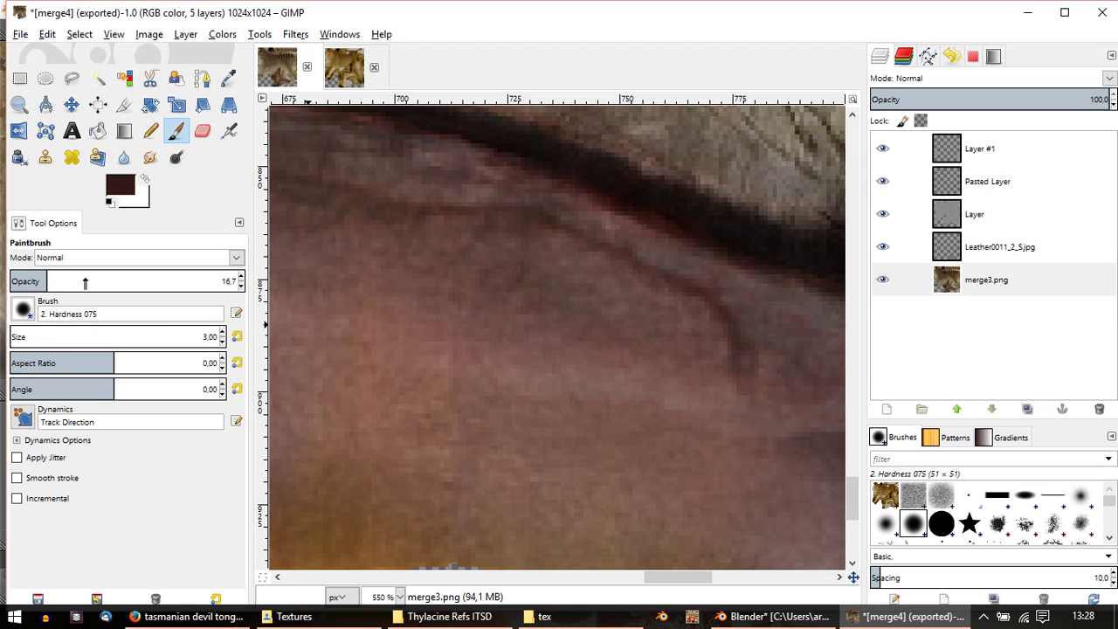
# Step: Broaden and shade the mouth crease with softer strokes at brush size 8 and opacity 16.7
pyautogui.scroll(-3, 52, 342)
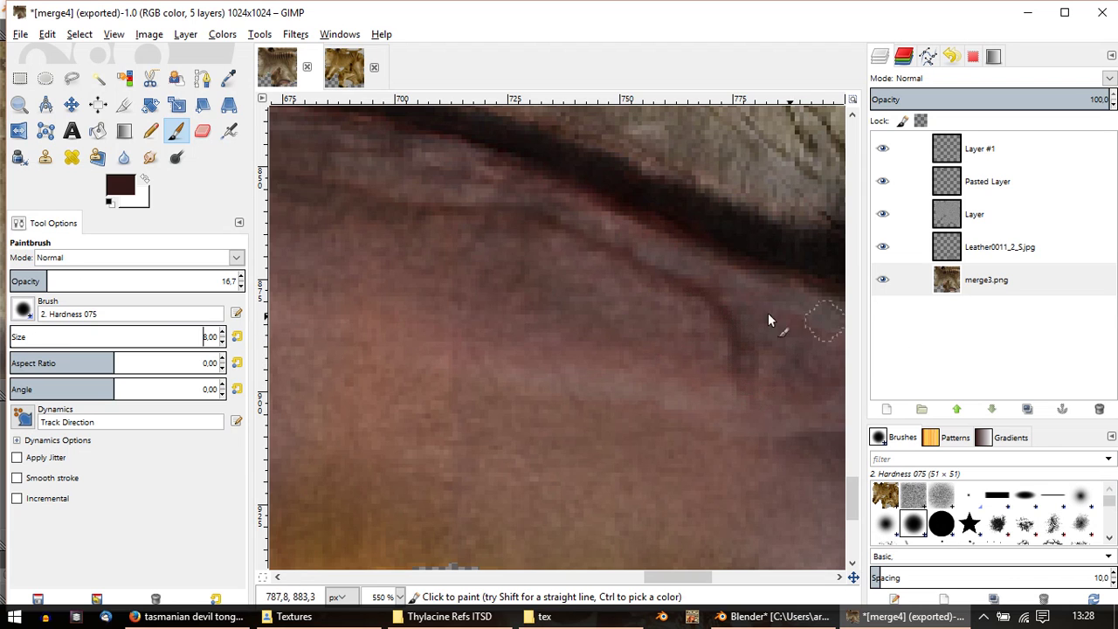
pyautogui.moveTo(733, 314)
pyautogui.mouseDown()
pyautogui.moveTo(756, 367)
pyautogui.moveTo(781, 370)
pyautogui.moveTo(669, 272)
pyautogui.mouseUp()
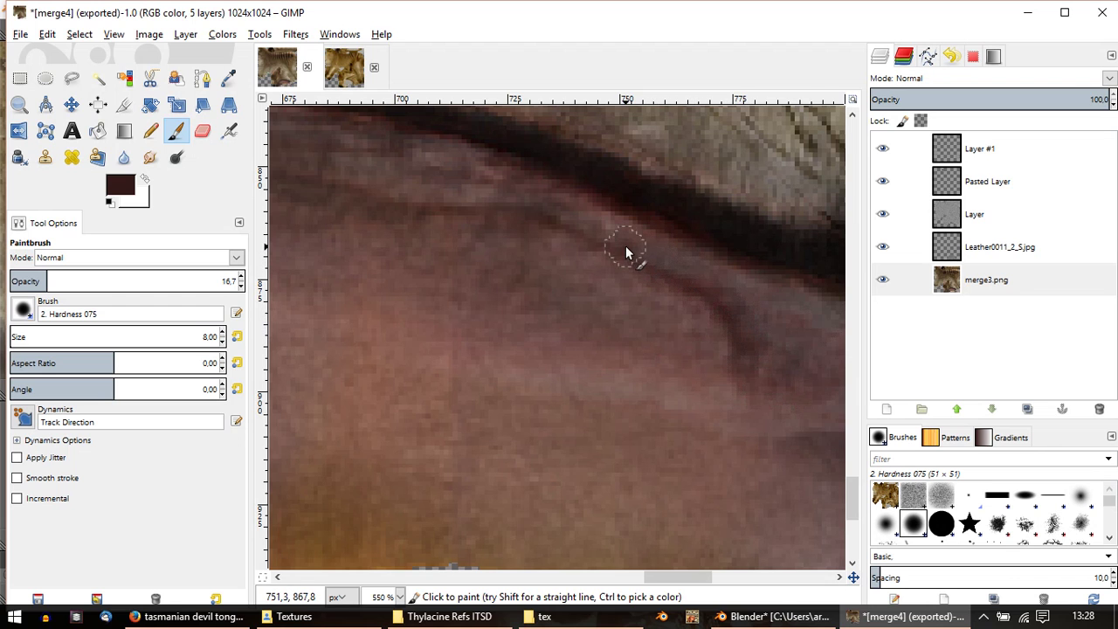
pyautogui.moveTo(475, 206); pyautogui.dragTo(415, 207)
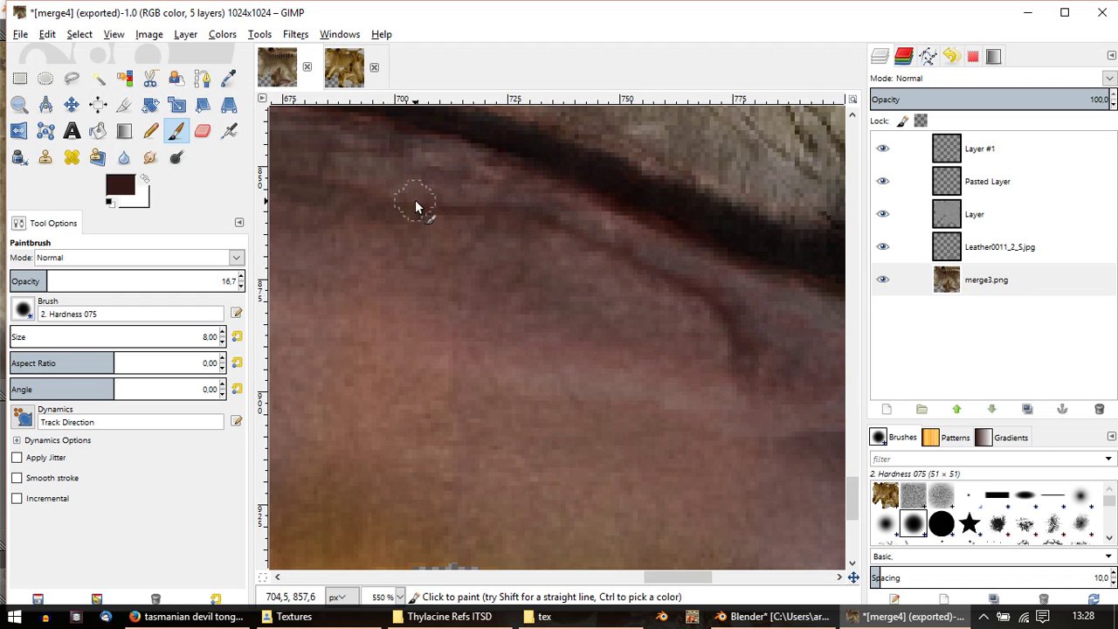
pyautogui.keyDown('ctrl'); pyautogui.scroll(-4, 724, 295); pyautogui.keyUp('ctrl')
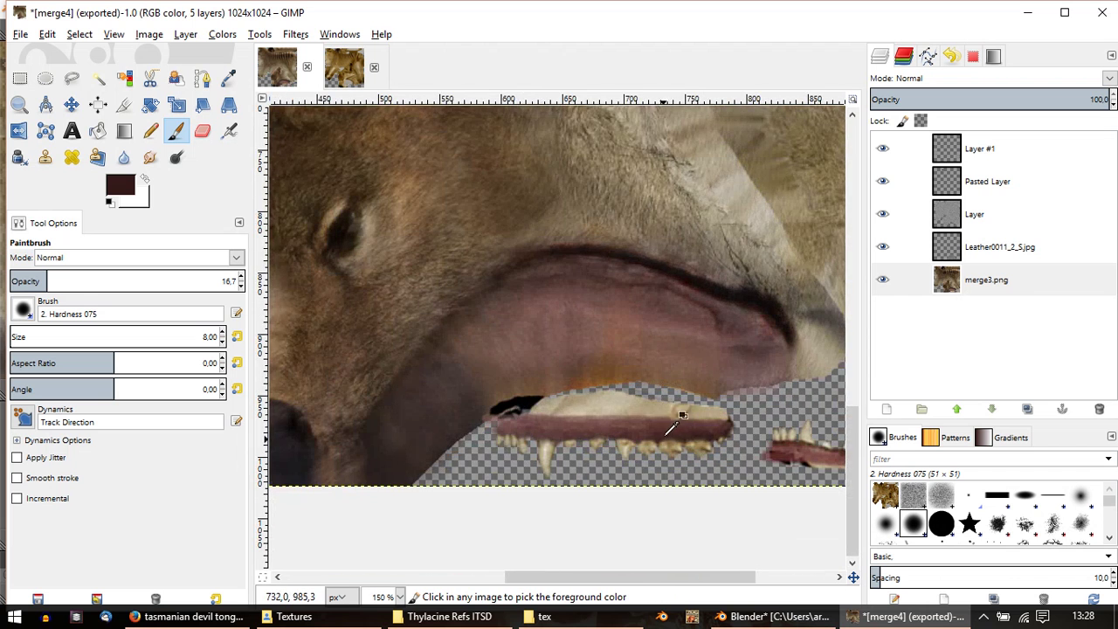
pyautogui.keyDown('ctrl'); pyautogui.scroll(2, 639, 394); pyautogui.keyUp('ctrl')
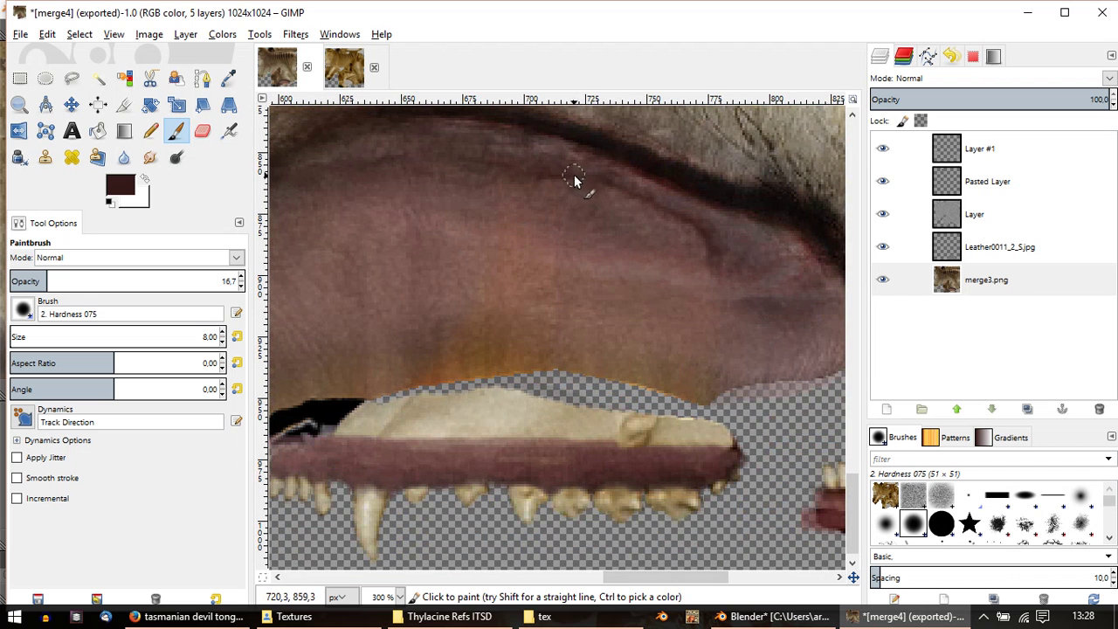
# Step: Outline the painted crease below the mouth's dark upper edge with a feathered Free Select selection
pyautogui.moveTo(655, 233); pyautogui.dragTo(619, 280, button='middle')
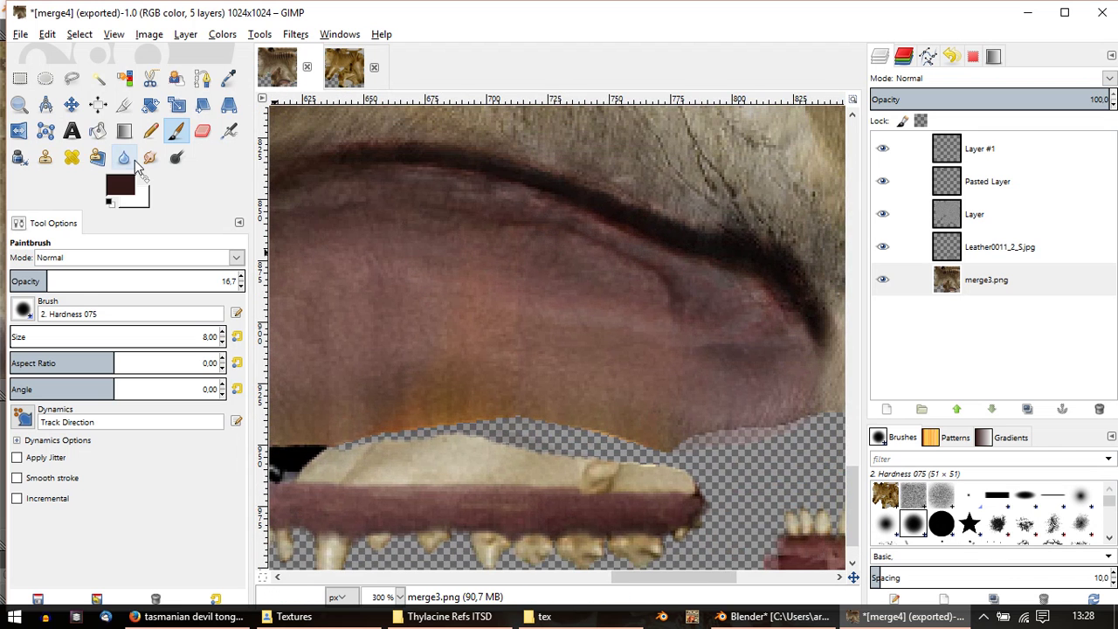
pyautogui.moveTo(321, 190); pyautogui.dragTo(301, 200, button='middle')
pyautogui.click(80, 79)
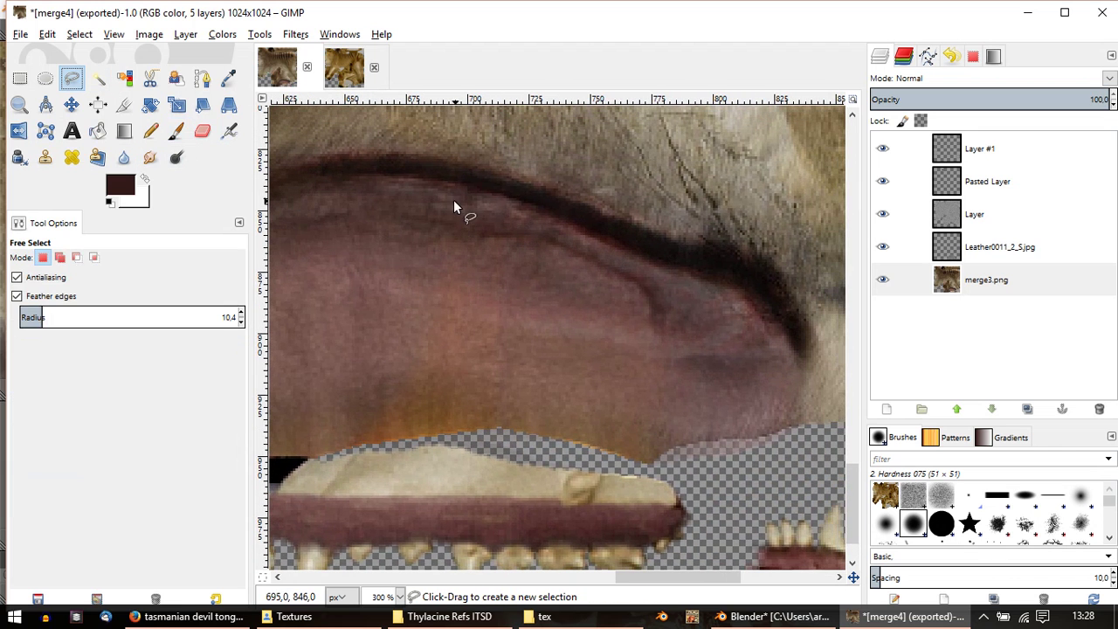
pyautogui.moveTo(445, 246); pyautogui.dragTo(585, 282)
pyautogui.moveTo(665, 349); pyautogui.dragTo(673, 296)
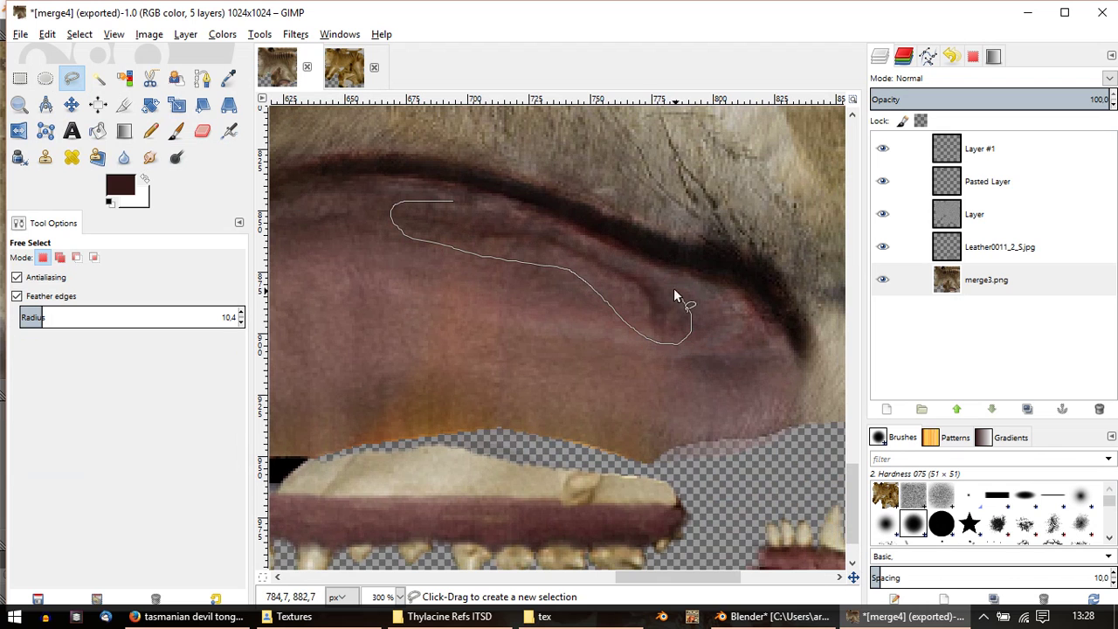
pyautogui.moveTo(527, 226); pyautogui.dragTo(494, 215)
pyautogui.press('Return')
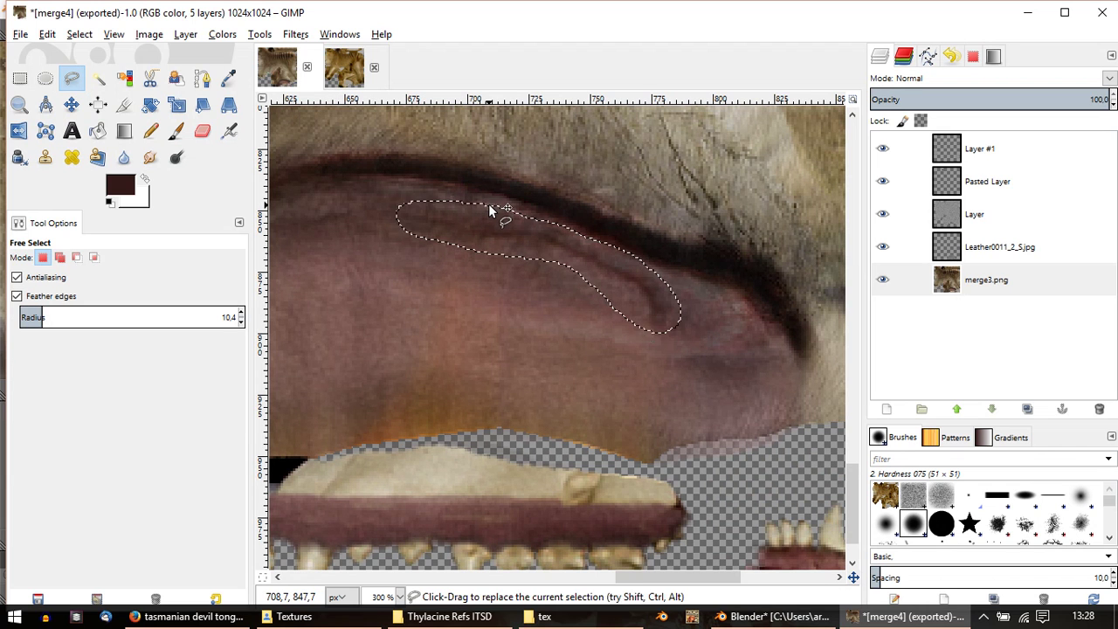
# Step: Apply the Sharpen filter to the selected crease and clear the selection
pyautogui.click(295, 34)
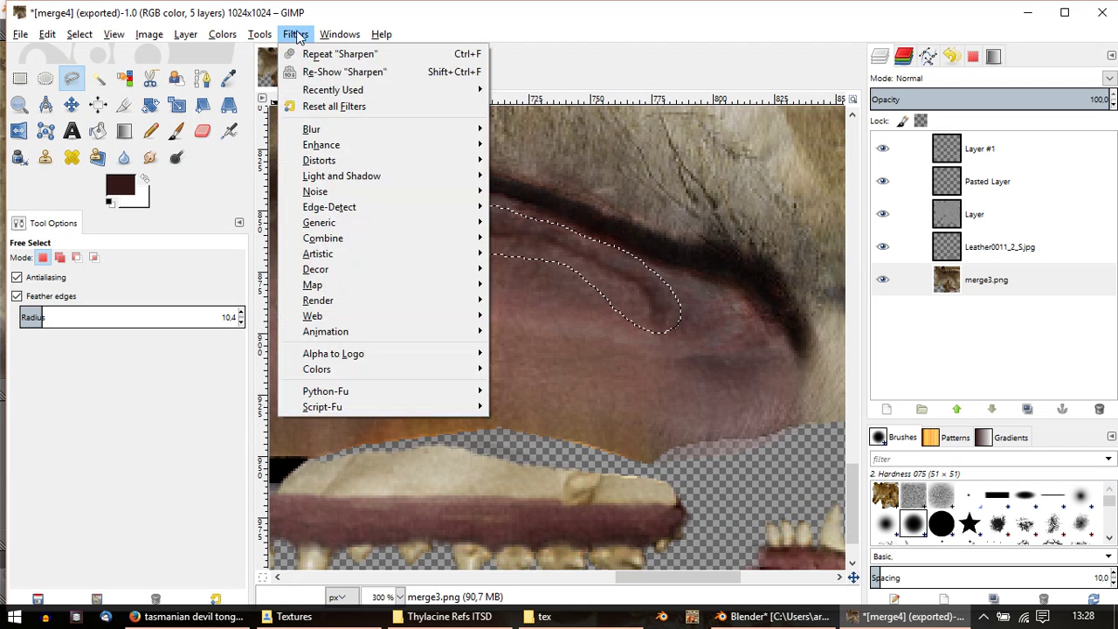
pyautogui.moveTo(370, 145)
pyautogui.click(526, 240)
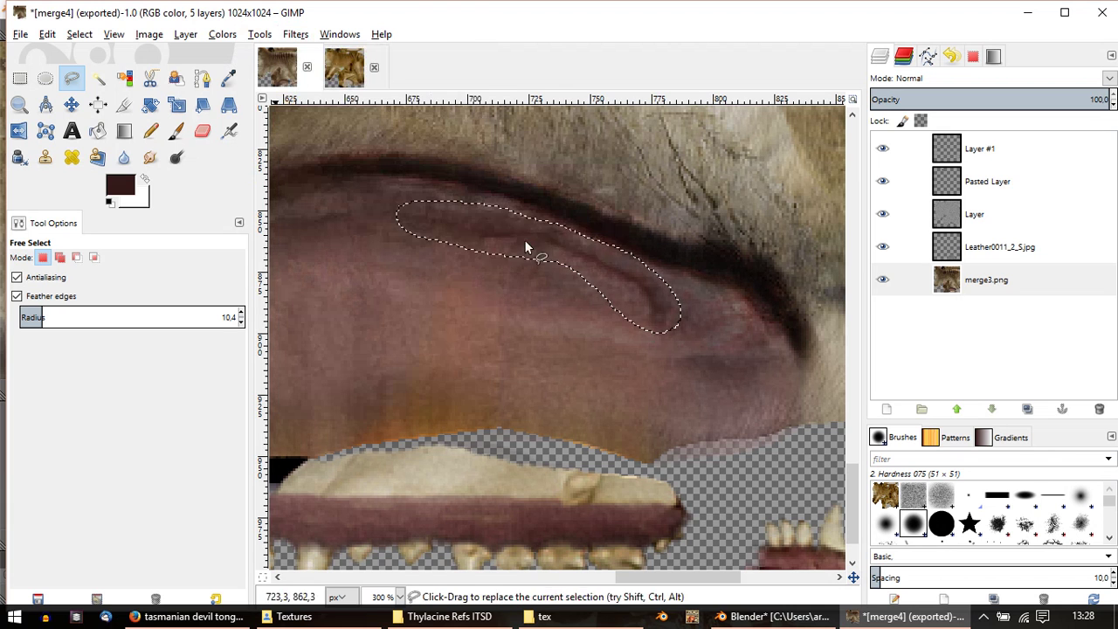
pyautogui.scroll(5, 653, 376)
pyautogui.scroll(6, 651, 374)
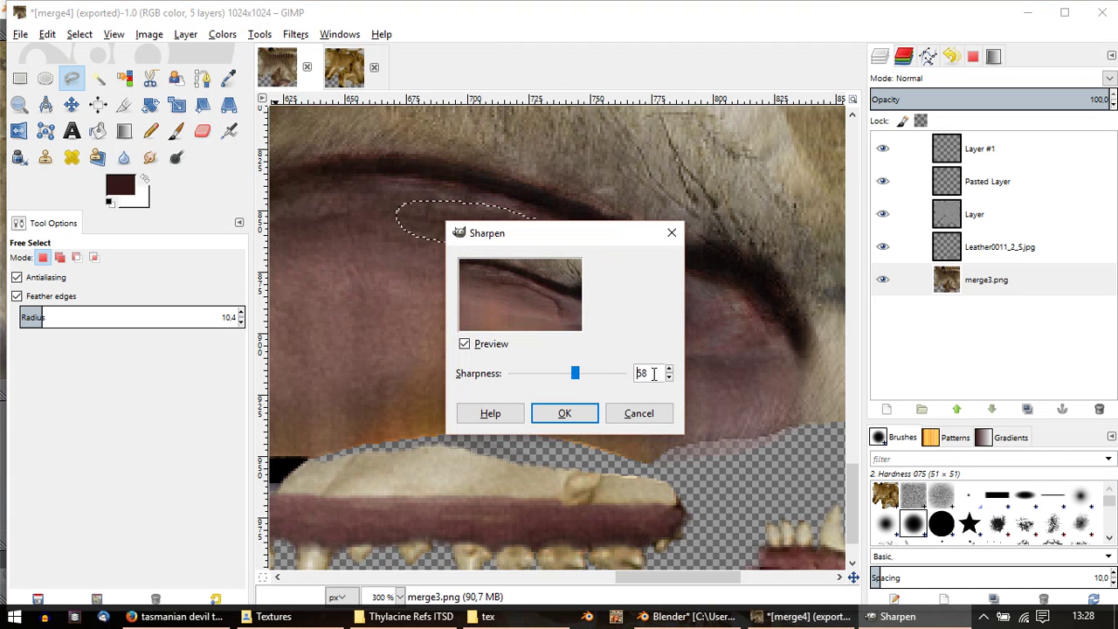
pyautogui.scroll(5, 653, 374)
pyautogui.click(576, 415)
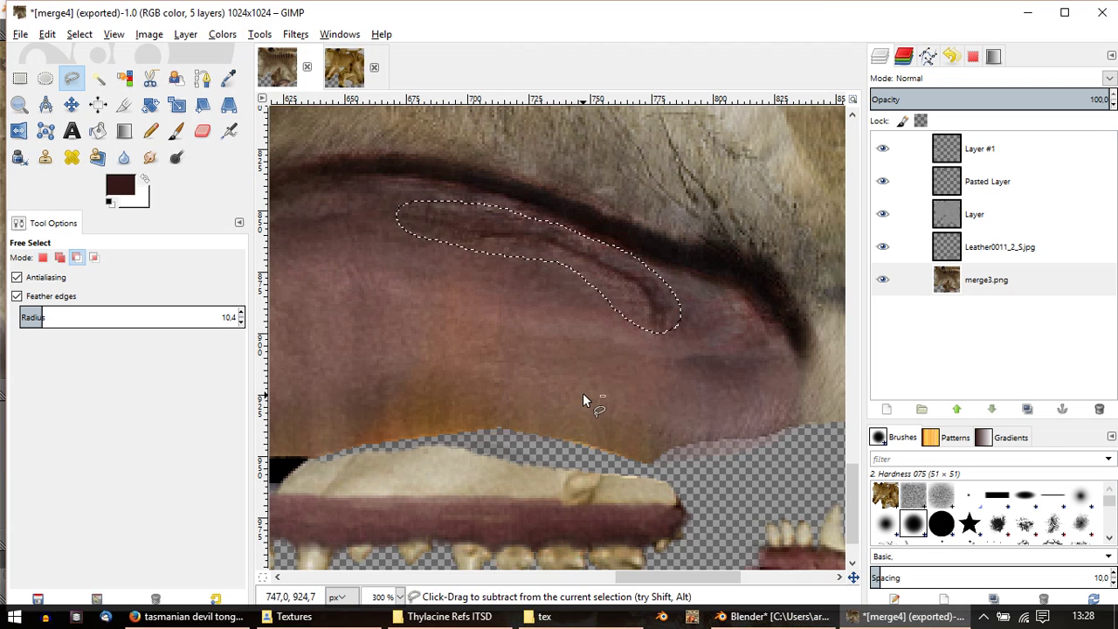
pyautogui.hotkey('ctrl', 'shift', 'a')
pyautogui.keyDown('ctrl'); pyautogui.scroll(-2, 583, 393); pyautogui.keyUp('ctrl')
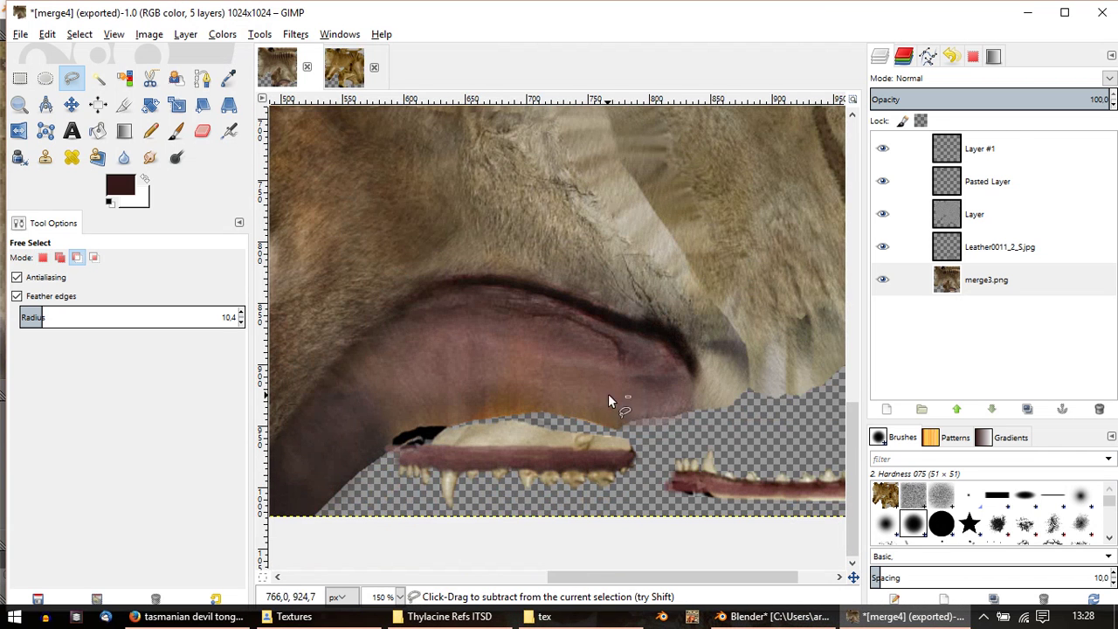
# Step: Export the image again to merge4.png and switch to Blender
pyautogui.click(21, 34)
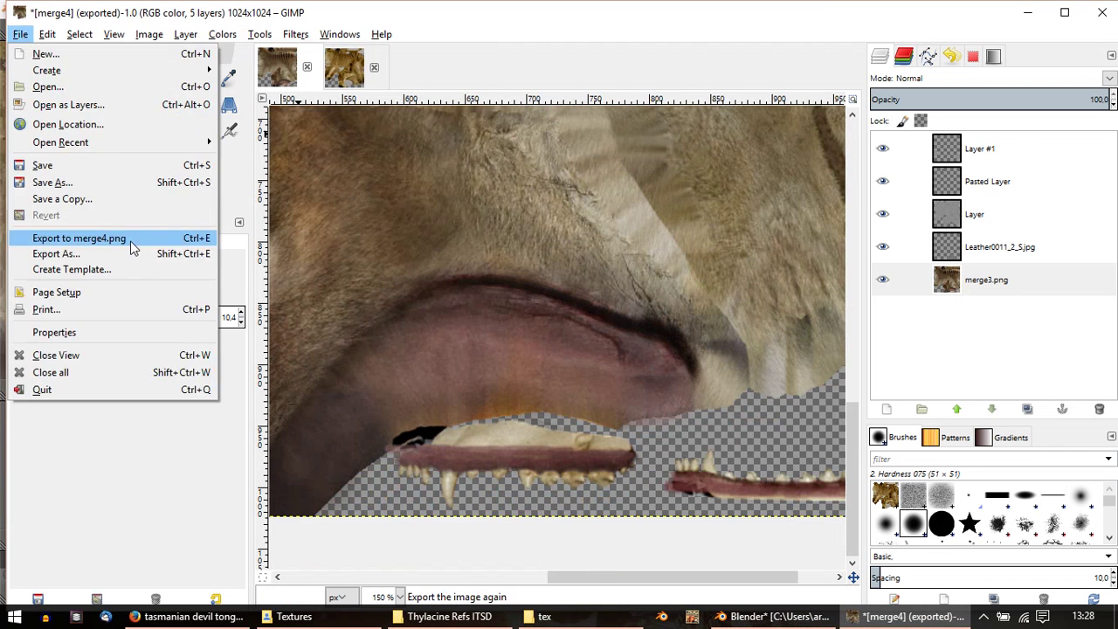
pyautogui.click(127, 239)
pyautogui.hotkey('alt', 'Tab')
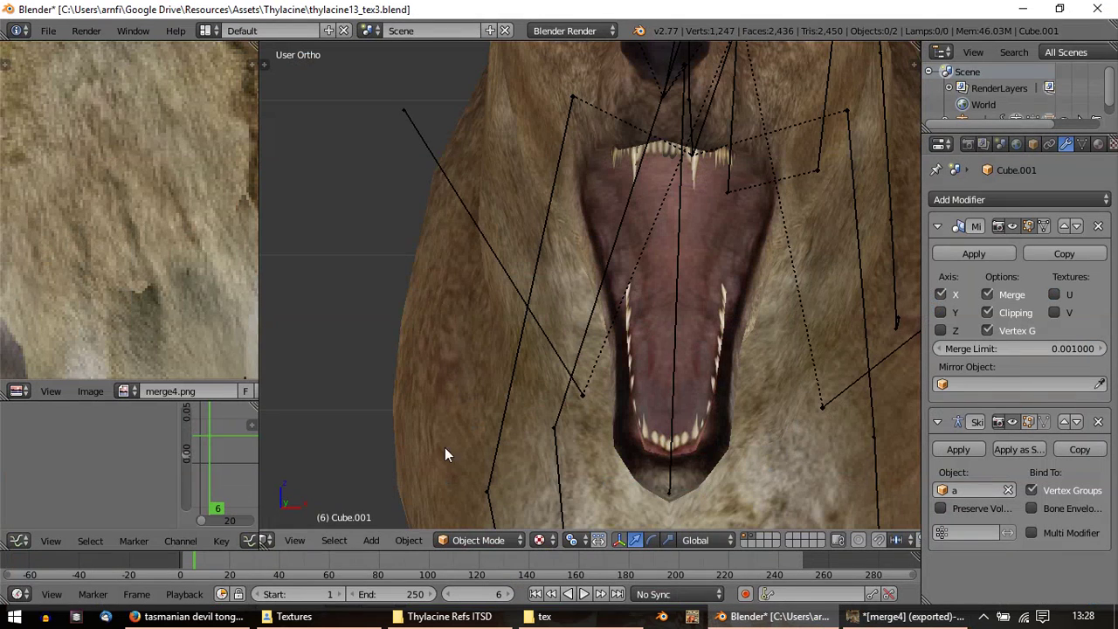
# Step: Reload merge4.png on the model, check the crease inside the open mouth, and switch back to GIMP
pyautogui.click(91, 391)
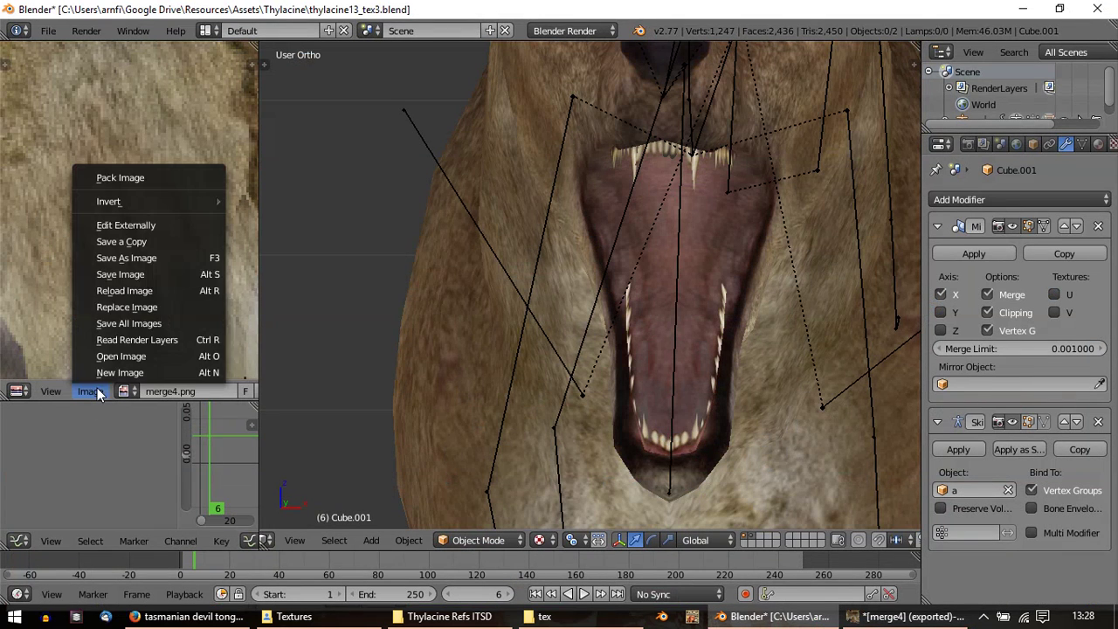
pyautogui.click(135, 291)
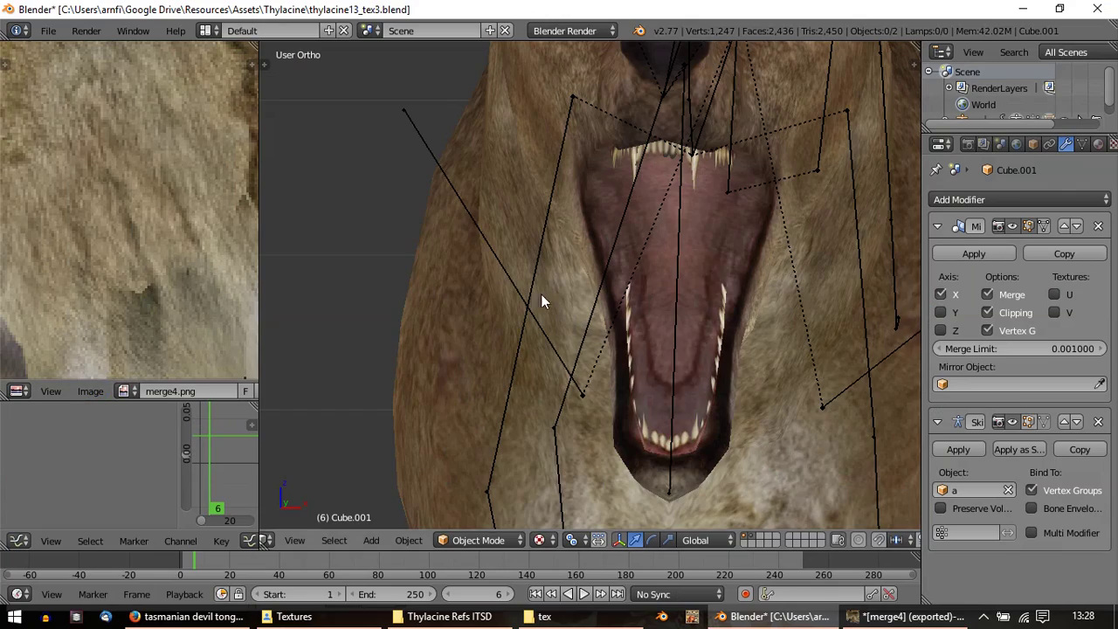
pyautogui.moveTo(541, 294); pyautogui.dragTo(675, 226, button='middle')
pyautogui.scroll(-5, 600, 324)
pyautogui.moveTo(594, 203); pyautogui.dragTo(734, 236, button='middle')
pyautogui.click(911, 616)
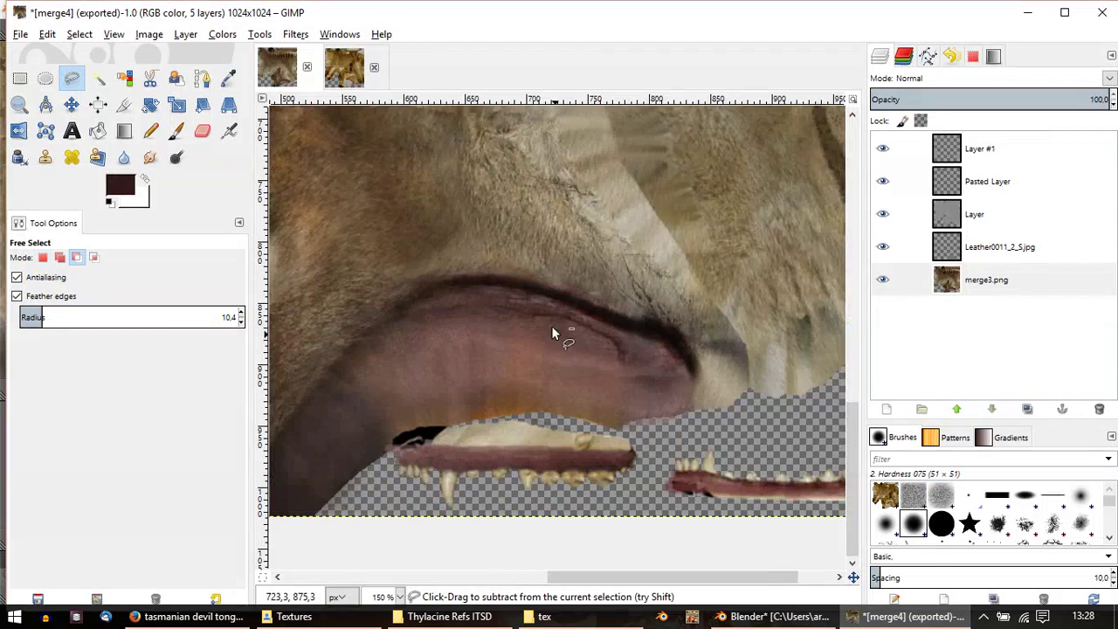
# Step: Burn the front part of the pink mouth lining on the merge3.png layer with a 72.66 px Dodge/Burn brush
pyautogui.moveTo(551, 326); pyautogui.dragTo(599, 319, button='middle')
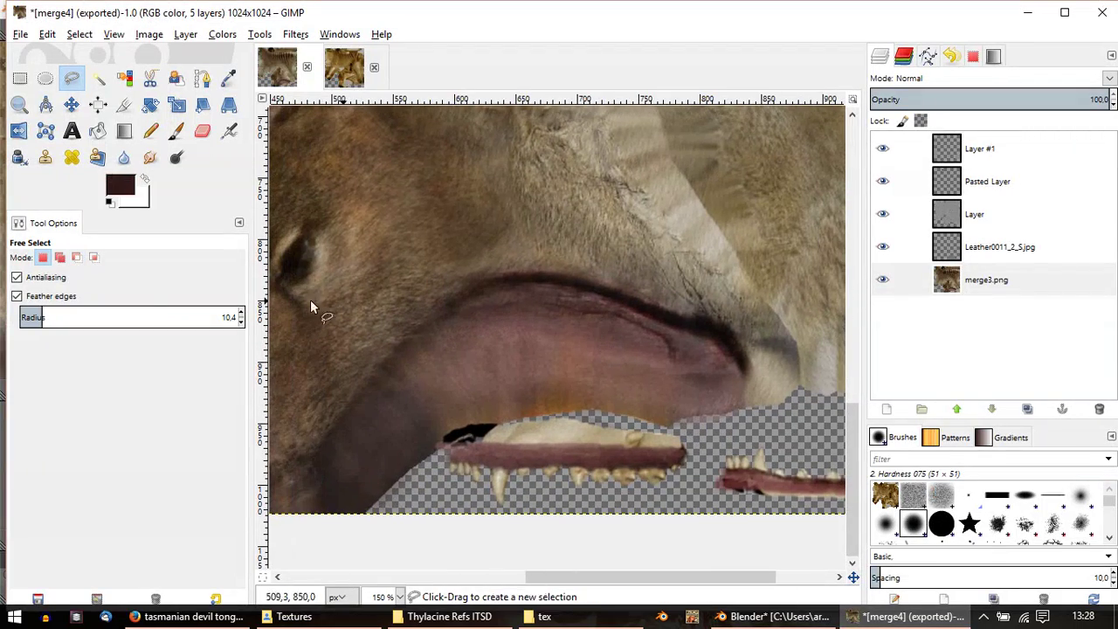
pyautogui.click(178, 159)
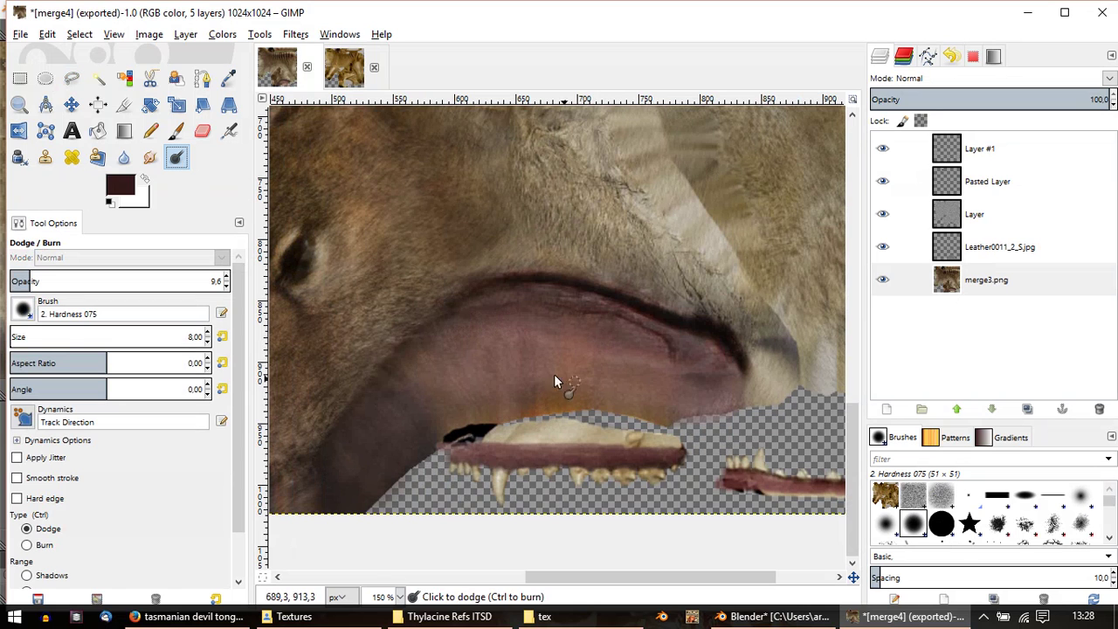
pyautogui.click(22, 339)
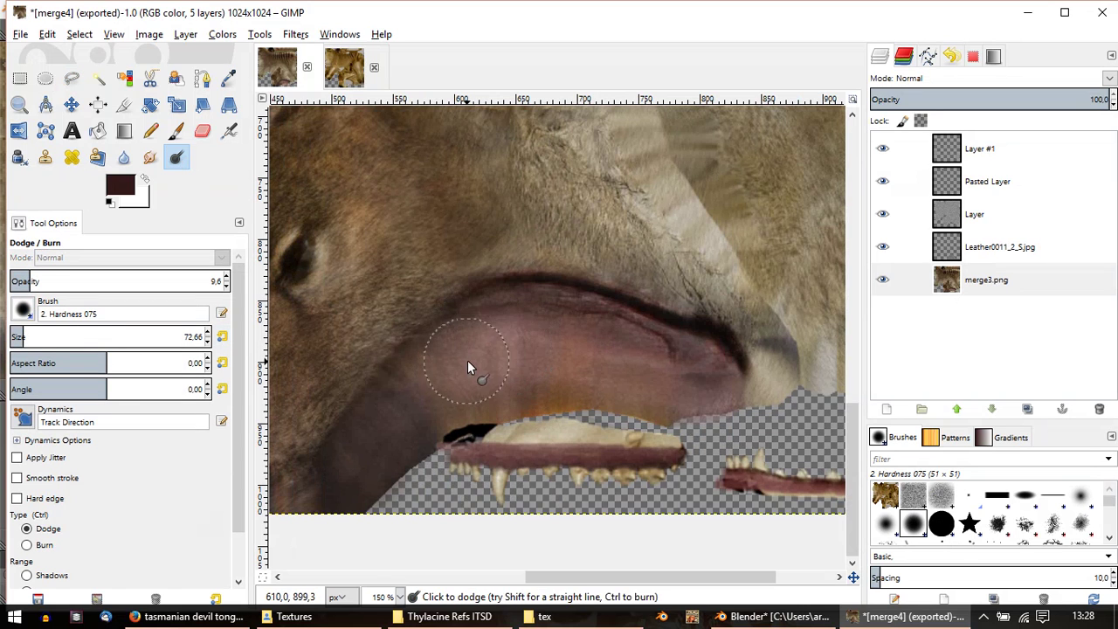
pyautogui.press('ctrl')
pyautogui.moveTo(458, 358)
pyautogui.keyDown('ctrl'); pyautogui.mouseDown()
pyautogui.moveTo(506, 348)
pyautogui.moveTo(497, 361)
pyautogui.moveTo(495, 309)
pyautogui.moveTo(474, 358)
pyautogui.moveTo(381, 418)
pyautogui.moveTo(451, 381)
pyautogui.moveTo(374, 463)
pyautogui.moveTo(536, 340)
pyautogui.mouseUp(); pyautogui.keyUp('ctrl')
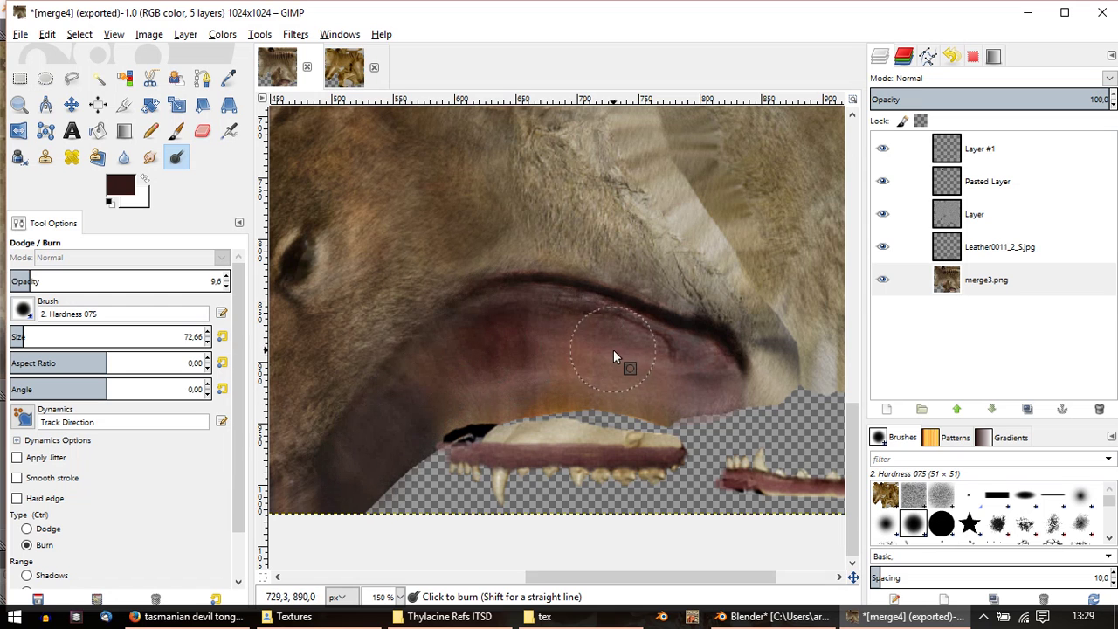
# Step: Dodge and burn around the crease near the corner of the mouth with a 13 px brush
pyautogui.scroll(2, 690, 376)
pyautogui.moveTo(690, 376); pyautogui.dragTo(578, 157, button='middle')
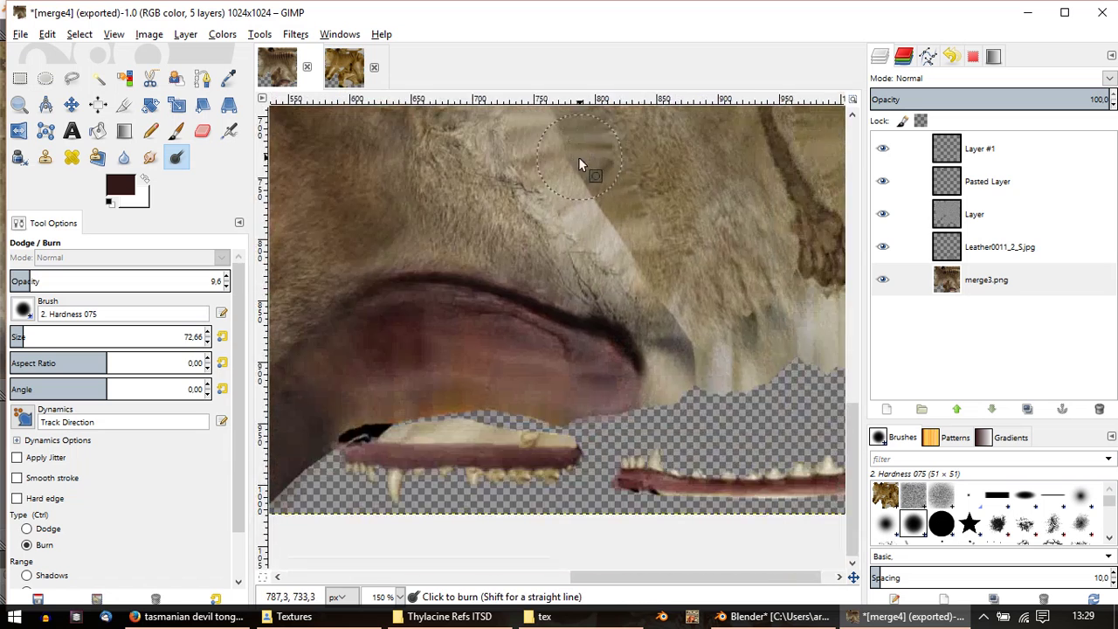
pyautogui.keyDown('ctrl'); pyautogui.scroll(2, 610, 341); pyautogui.keyUp('ctrl')
pyautogui.press('ctrl')
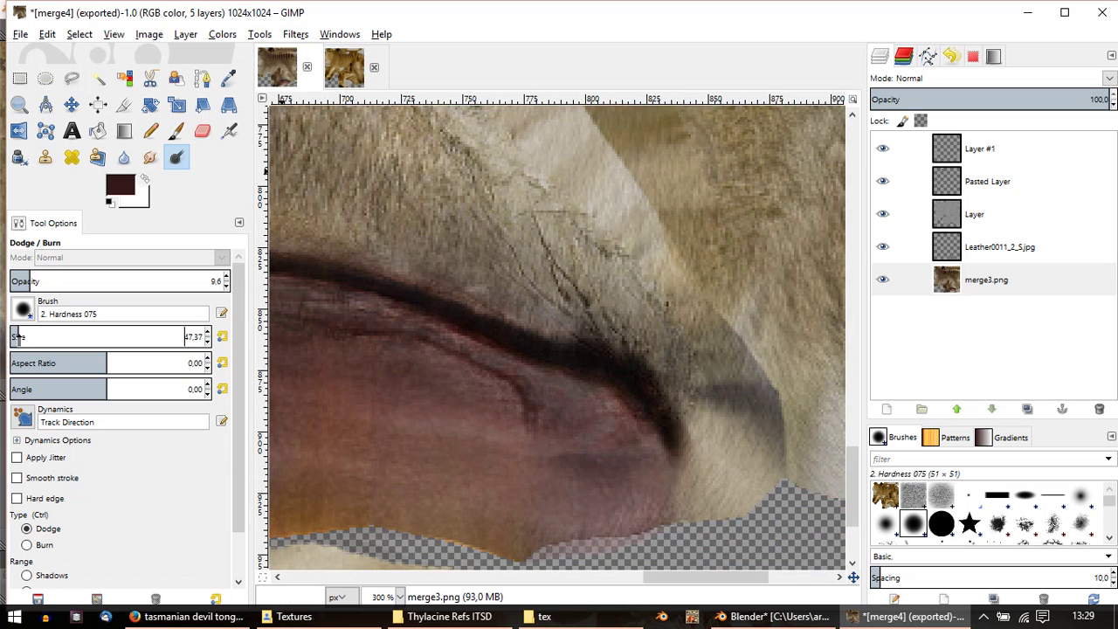
pyautogui.moveTo(19, 337); pyautogui.dragTo(16, 336)
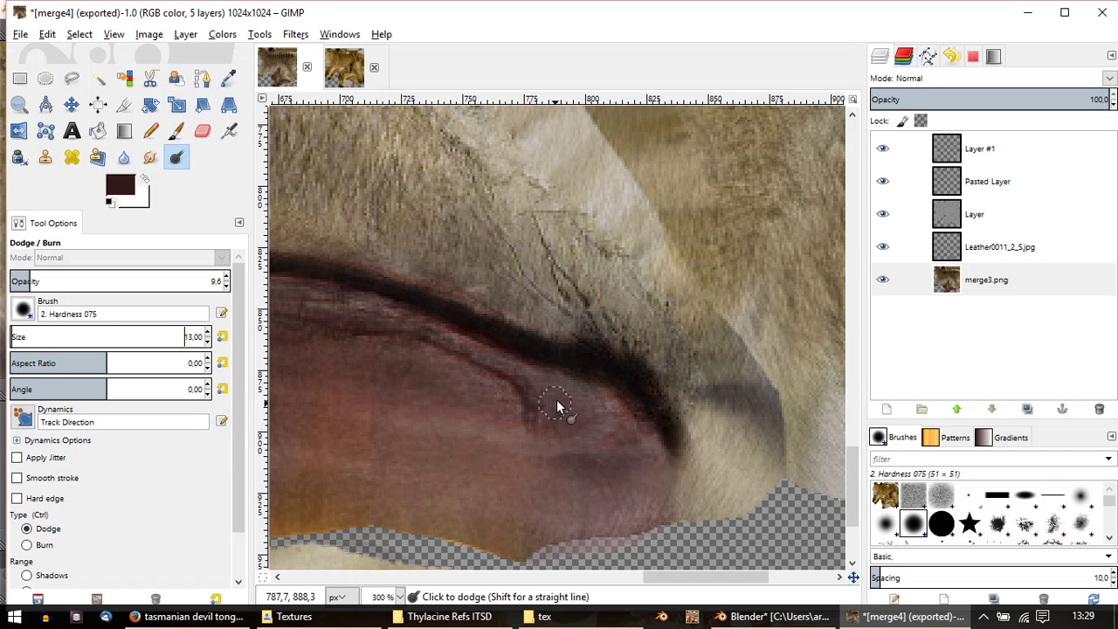
pyautogui.moveTo(545, 398); pyautogui.dragTo(550, 405)
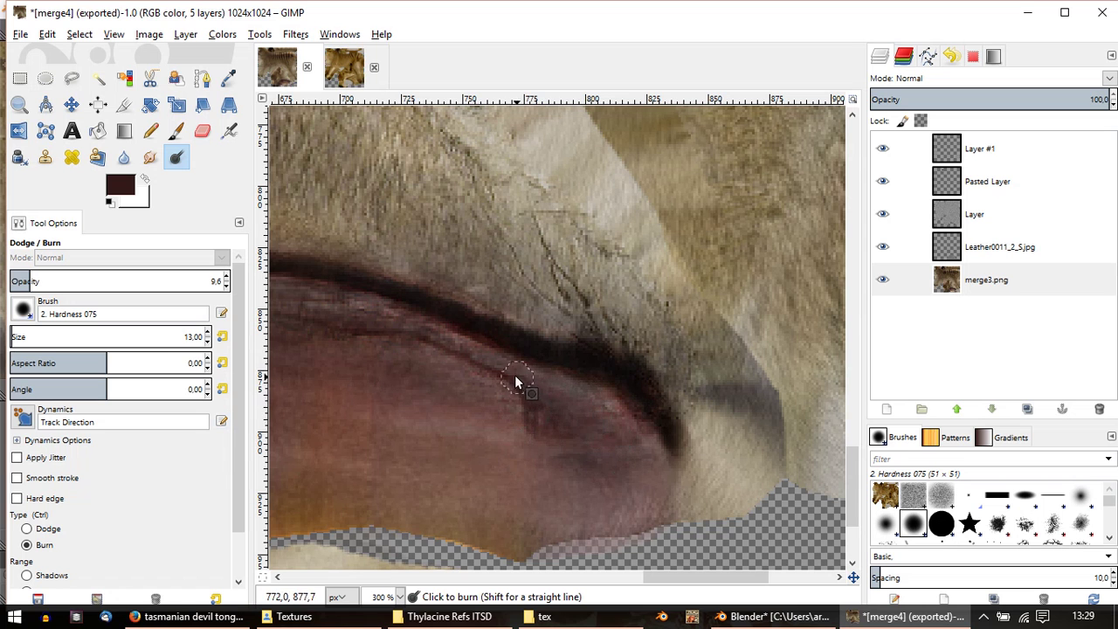
pyautogui.moveTo(424, 351)
pyautogui.mouseDown(button='middle')
pyautogui.moveTo(449, 347)
pyautogui.moveTo(520, 382)
pyautogui.mouseUp(button='middle')
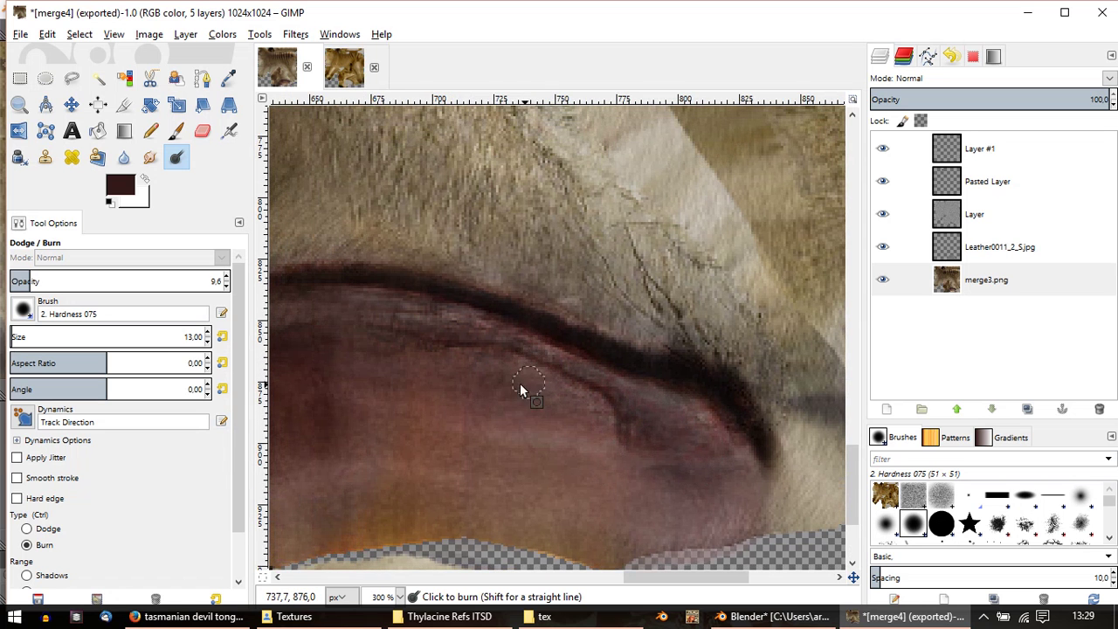
# Step: Burn the middle of the mouth interior with the brush size set to 89.52 px
pyautogui.keyDown('ctrl'); pyautogui.scroll(-3, 534, 408); pyautogui.keyUp('ctrl')
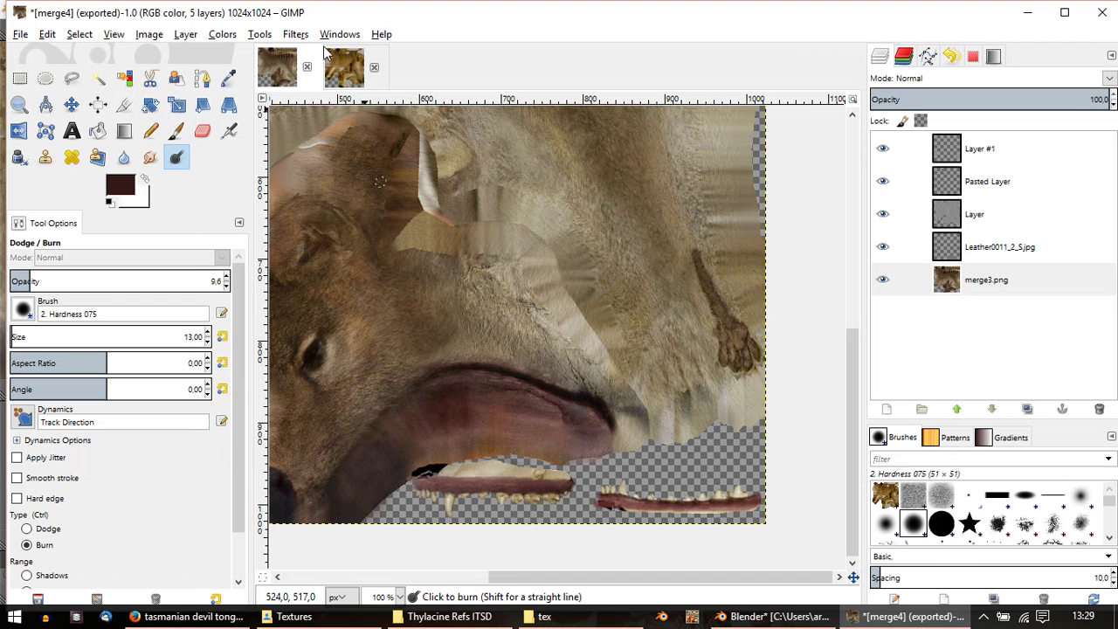
pyautogui.click(21, 337)
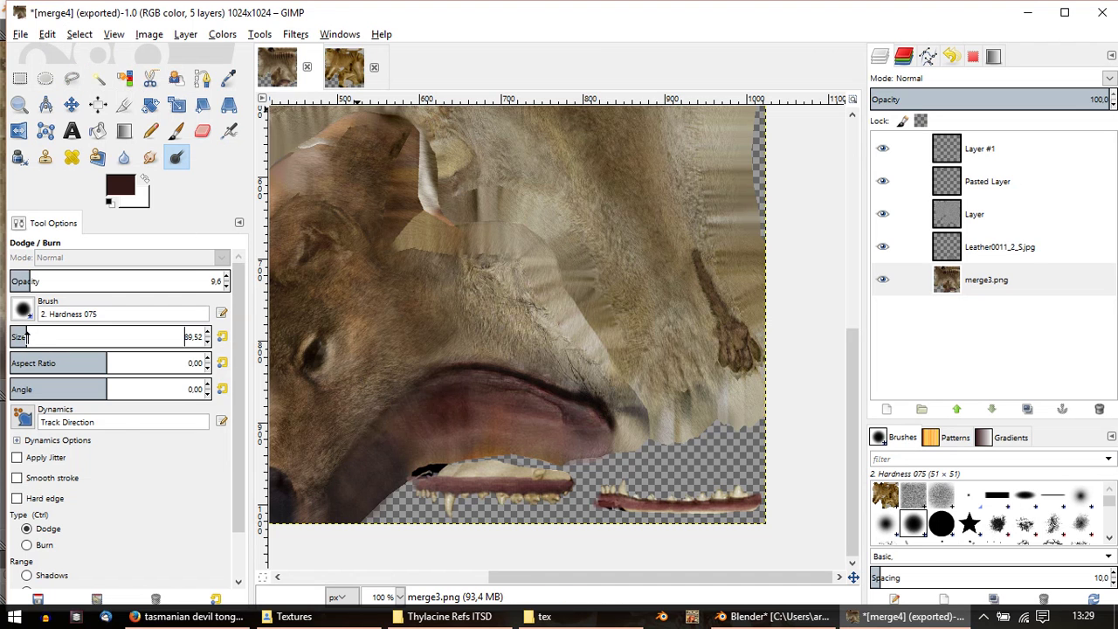
pyautogui.keyDown('ctrl'); pyautogui.click(481, 412); pyautogui.keyUp('ctrl')
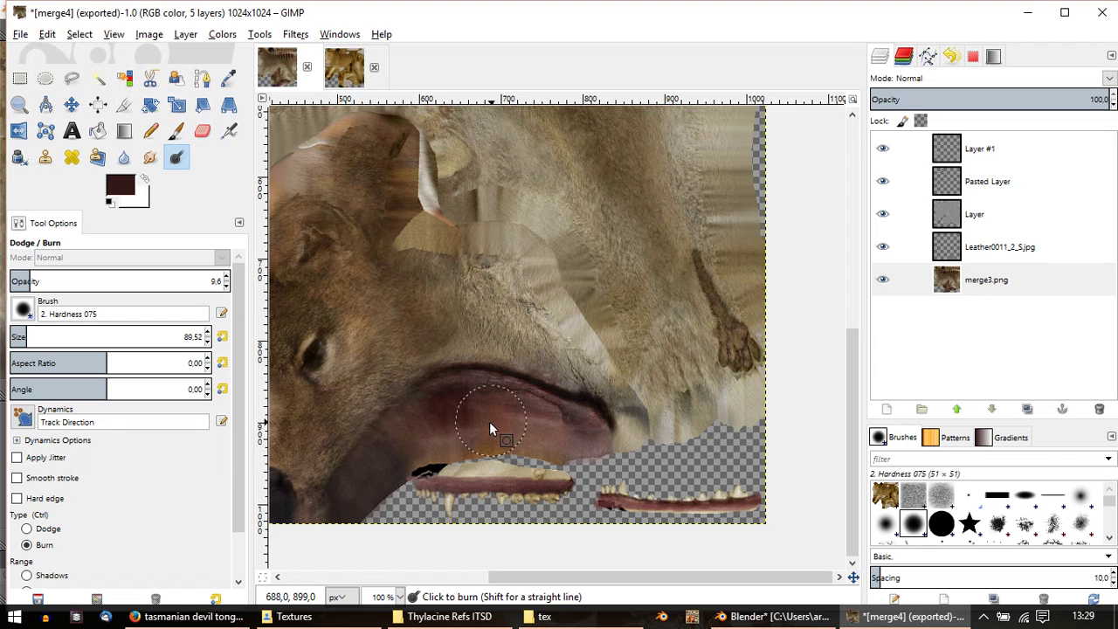
pyautogui.keyDown('ctrl'); pyautogui.scroll(-2, 377, 472); pyautogui.keyUp('ctrl')
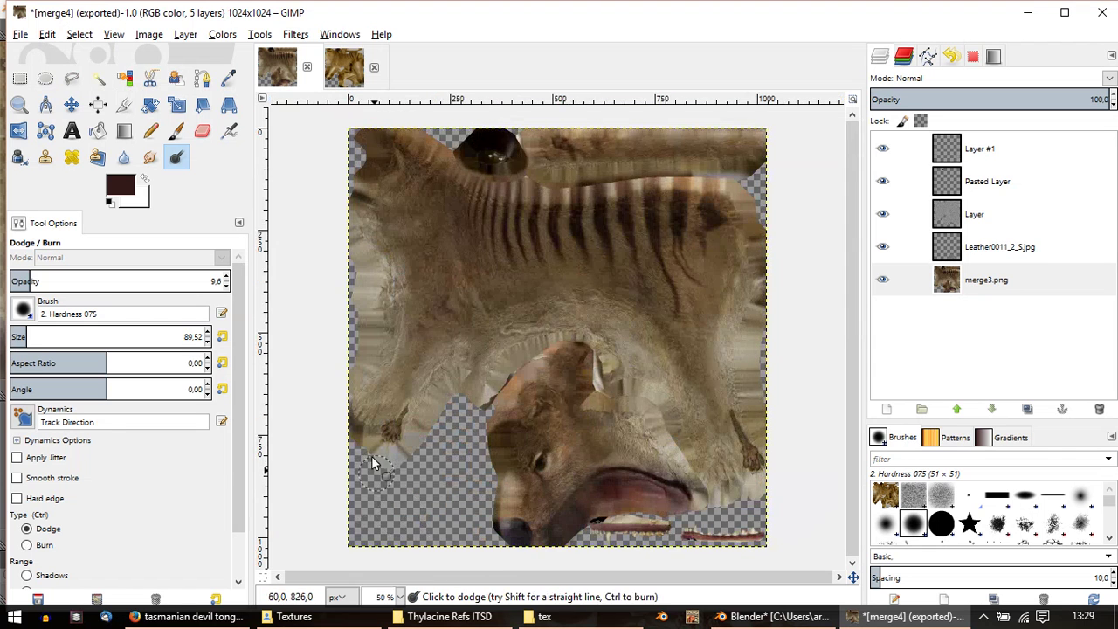
# Step: Export the darkened mouth texture over merge4.png and switch to Blender
pyautogui.click(20, 34)
pyautogui.click(119, 238)
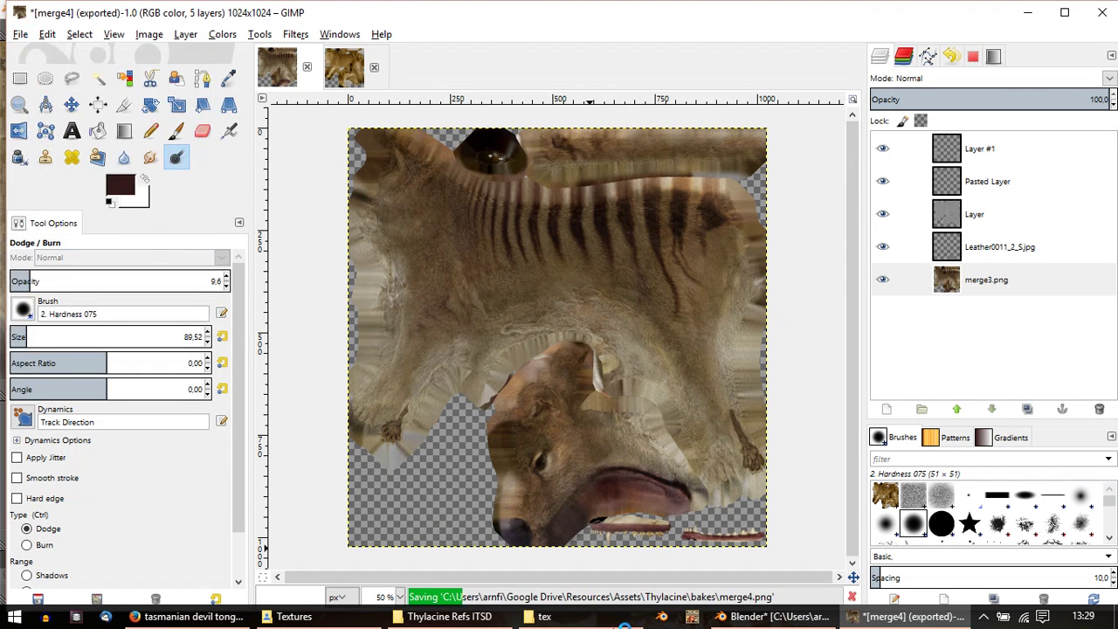
pyautogui.click(814, 617)
# Step: Reload merge4.png, inspect the darkened open mouth on the model from below and the side, and switch back to GIMP
pyautogui.click(91, 391)
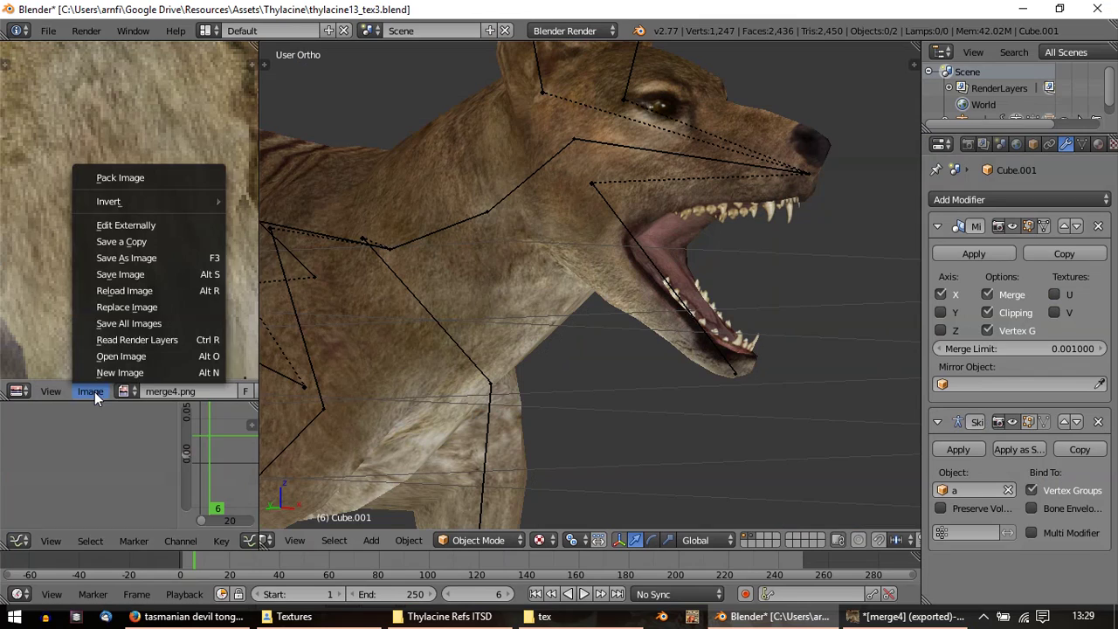
pyautogui.click(143, 298)
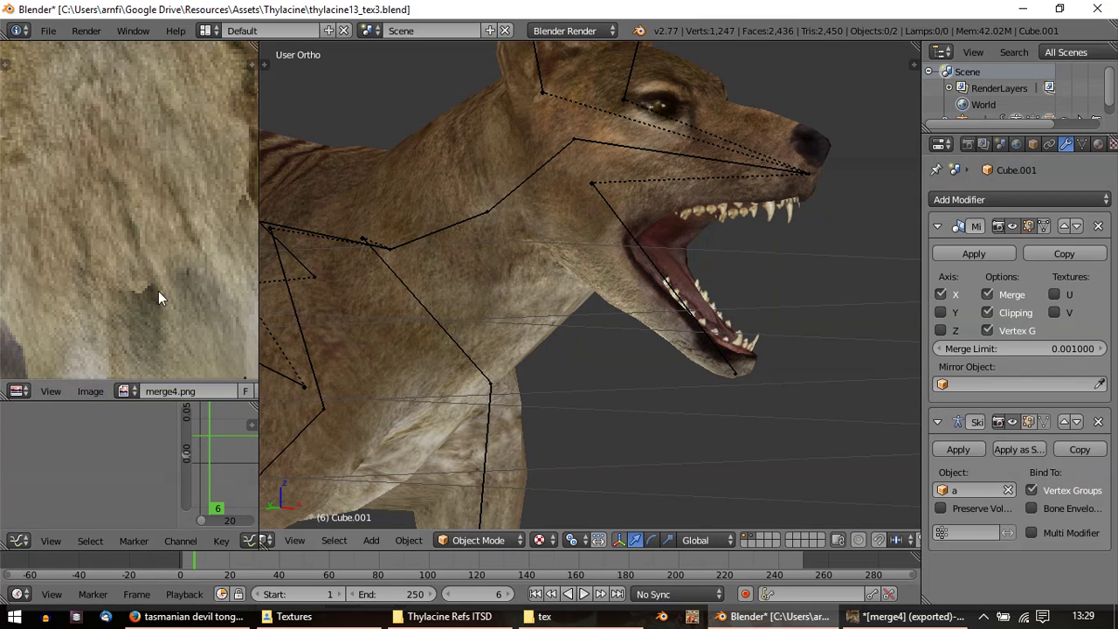
pyautogui.moveTo(489, 245); pyautogui.dragTo(829, 366, button='middle')
pyautogui.scroll(-5, 614, 245)
pyautogui.press('a')
pyautogui.scroll(2, 611, 253)
pyautogui.press('a')
pyautogui.scroll(3, 586, 199)
pyautogui.moveTo(692, 215); pyautogui.dragTo(680, 291, button='middle')
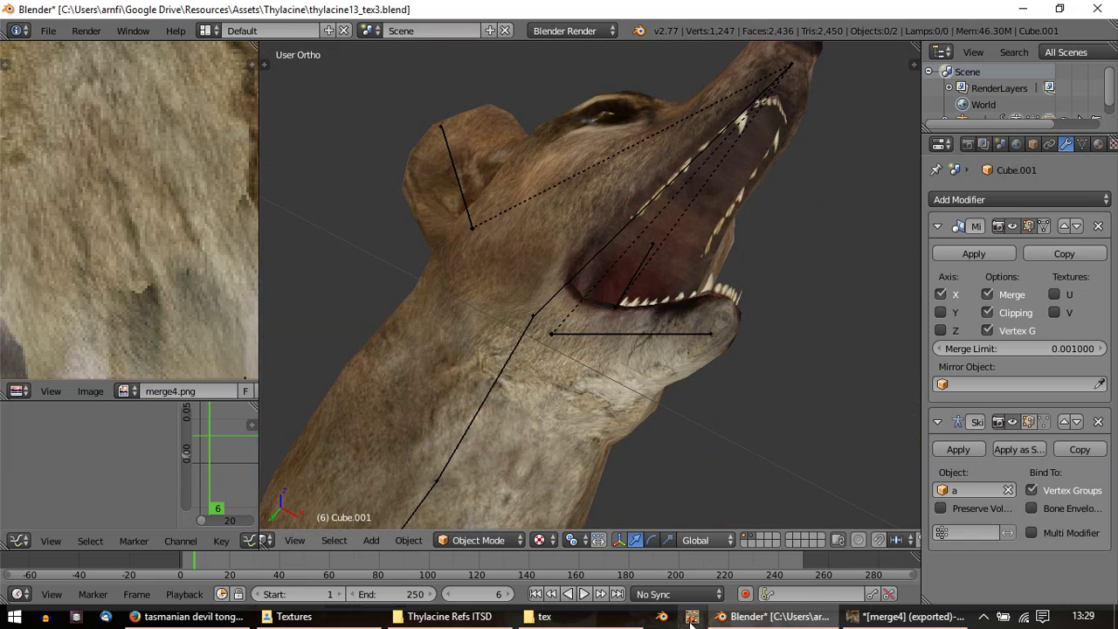
pyautogui.click(909, 616)
# Step: Smudge the seam between fur and mouth lining near the snout with a 9 px brush at 85.8 opacity
pyautogui.keyDown('ctrl'); pyautogui.scroll(4, 625, 477); pyautogui.keyUp('ctrl')
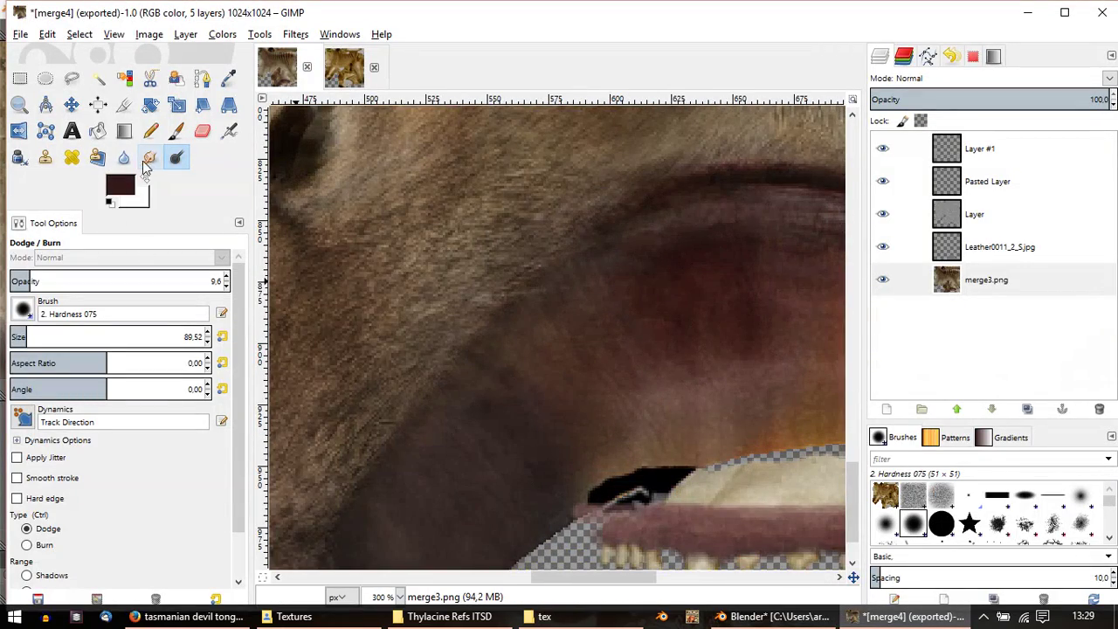
pyautogui.click(150, 157)
pyautogui.keyDown('ctrl'); pyautogui.scroll(2, 653, 345); pyautogui.keyUp('ctrl')
pyautogui.moveTo(640, 390); pyautogui.dragTo(652, 342, button='middle')
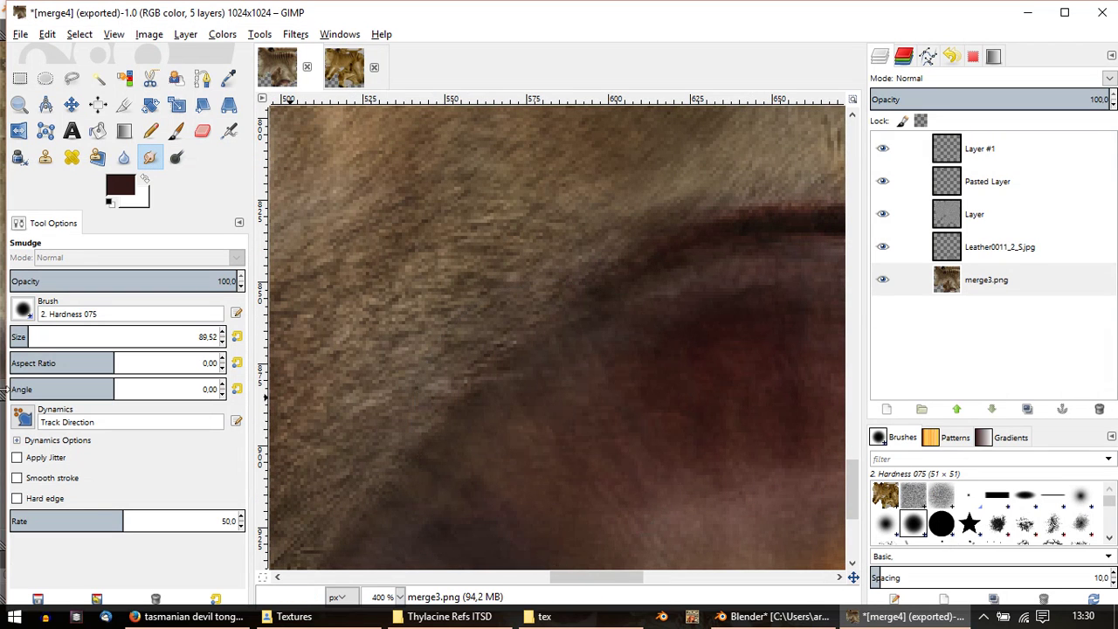
pyautogui.moveTo(27, 338); pyautogui.dragTo(5, 346)
pyautogui.moveTo(100, 284); pyautogui.dragTo(132, 283)
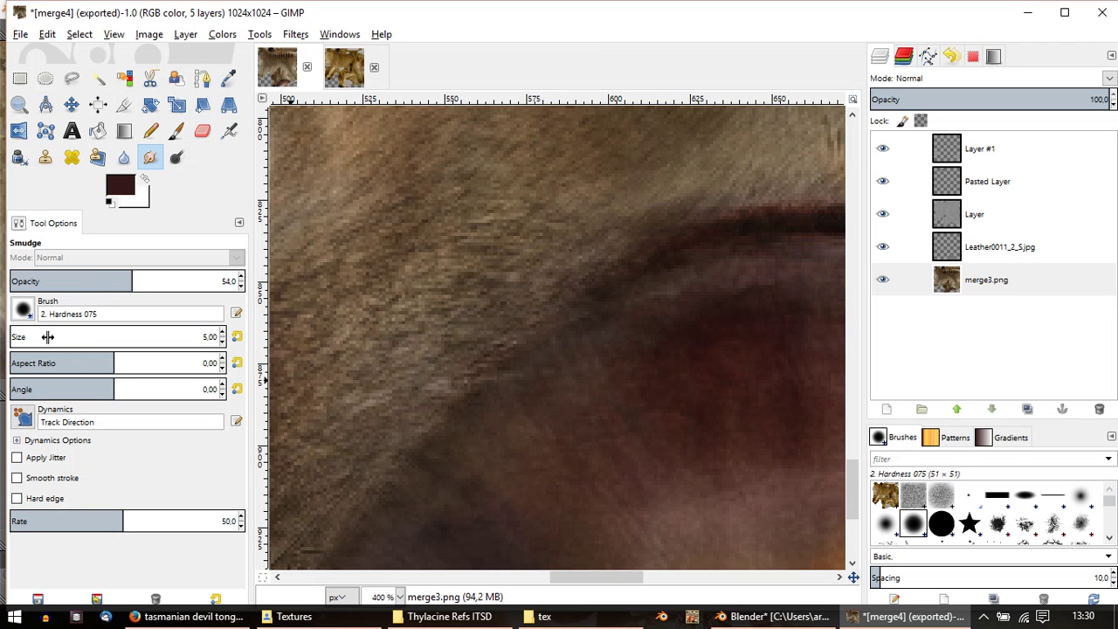
pyautogui.scroll(4, 48, 338)
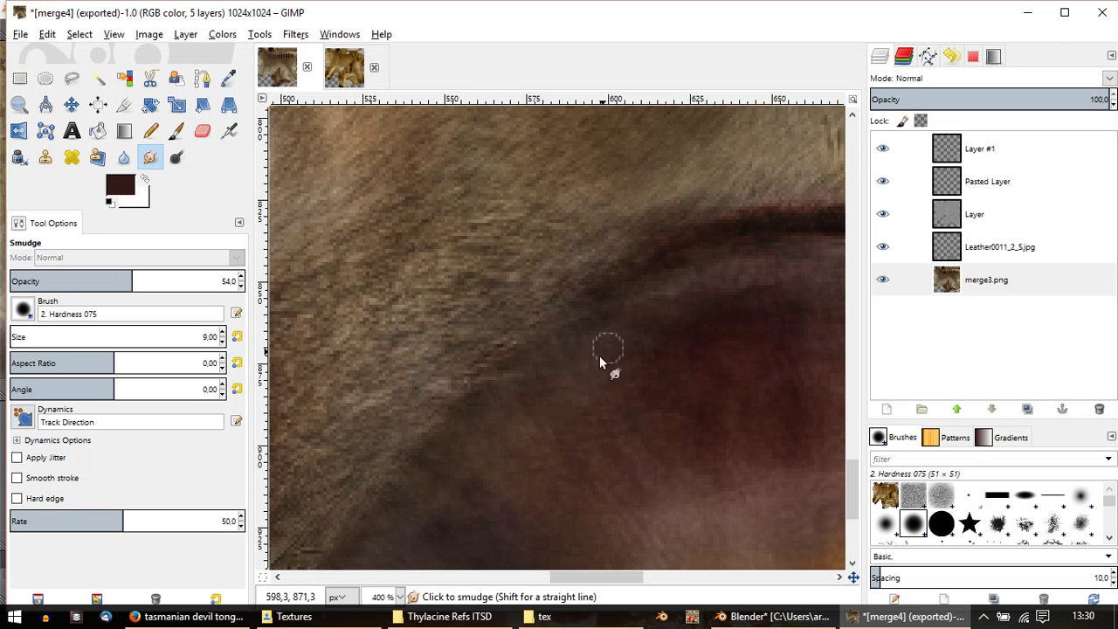
pyautogui.moveTo(165, 277); pyautogui.dragTo(206, 280)
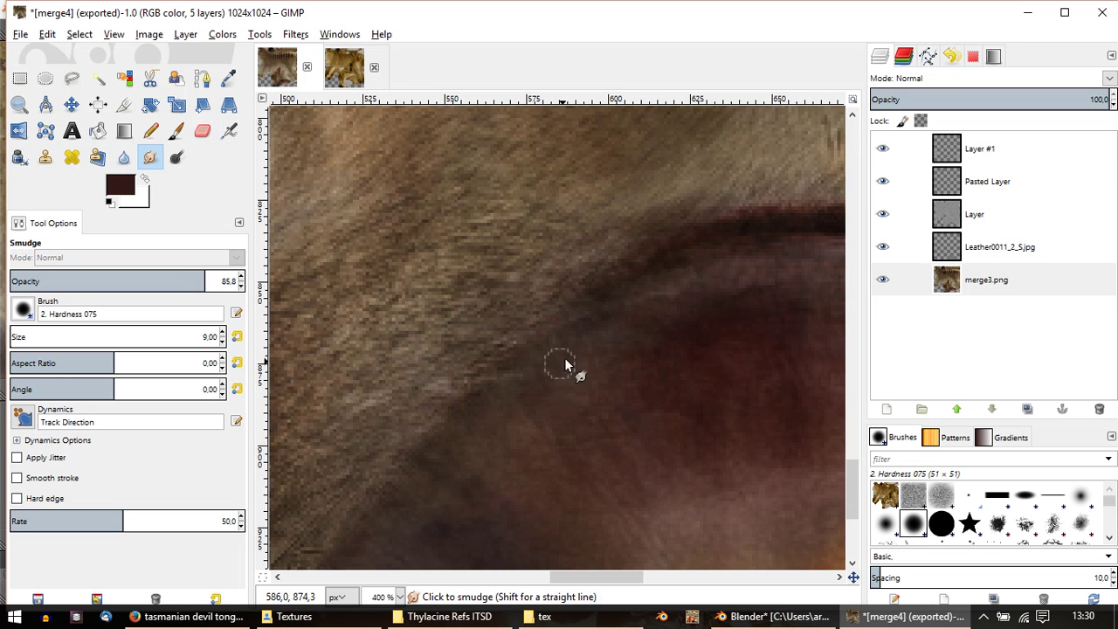
pyautogui.scroll(-3, 625, 351)
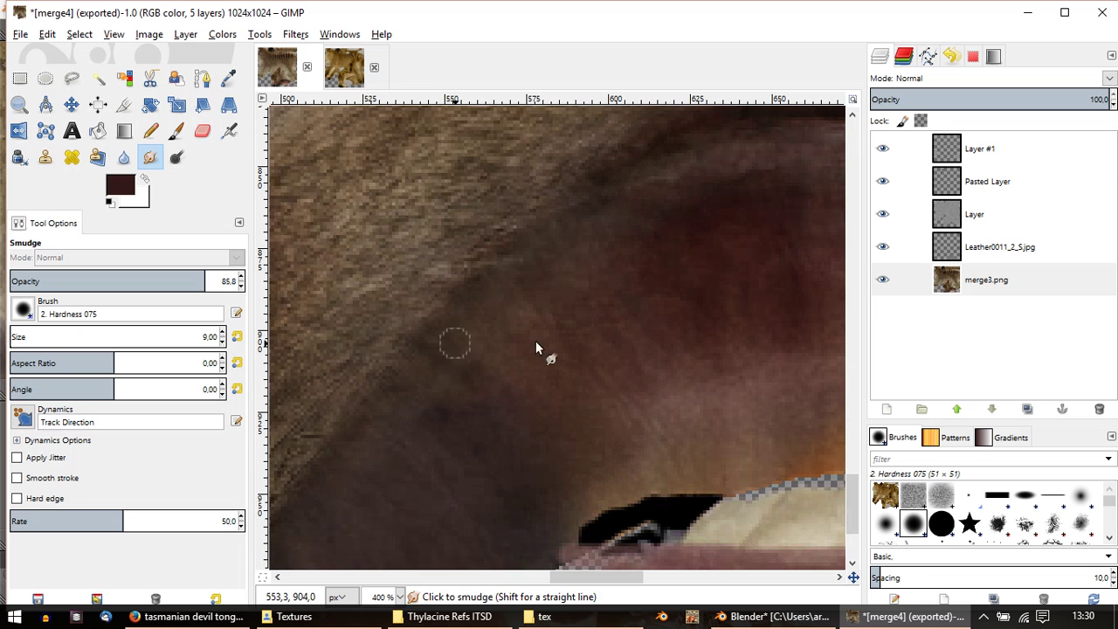
# Step: Smooth the dark skin's edge along the snout with the Leather0011_2_S.jpg layer hidden, and show the layer again
pyautogui.click(882, 247)
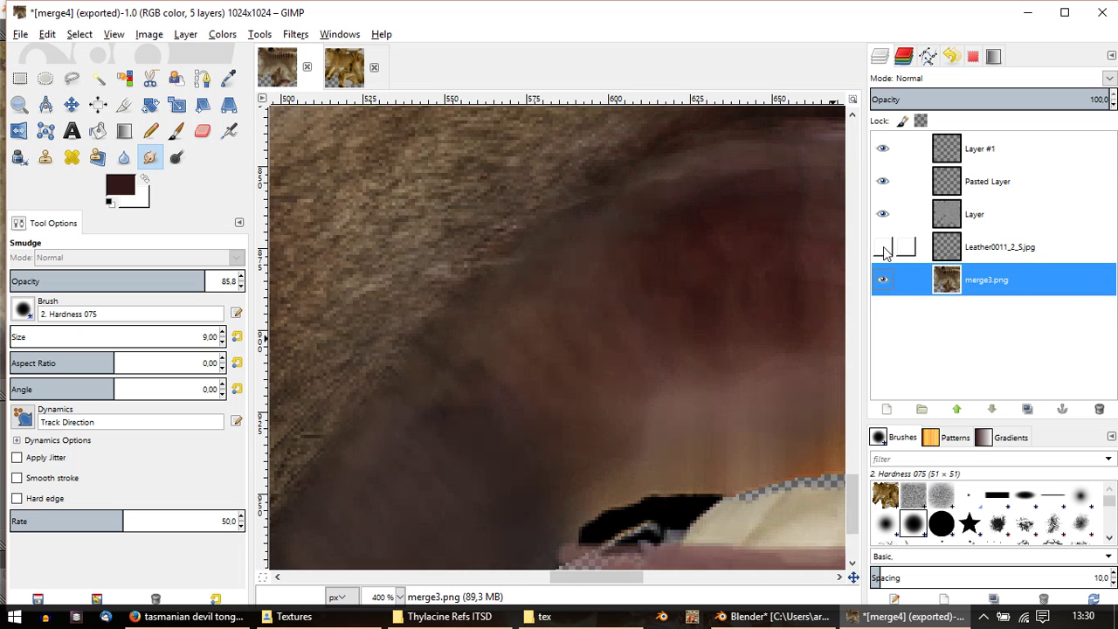
pyautogui.click(883, 248)
pyautogui.click(884, 248)
pyautogui.press('2')
pyautogui.keyDown('ctrl'); pyautogui.scroll(1, 511, 328); pyautogui.keyUp('ctrl')
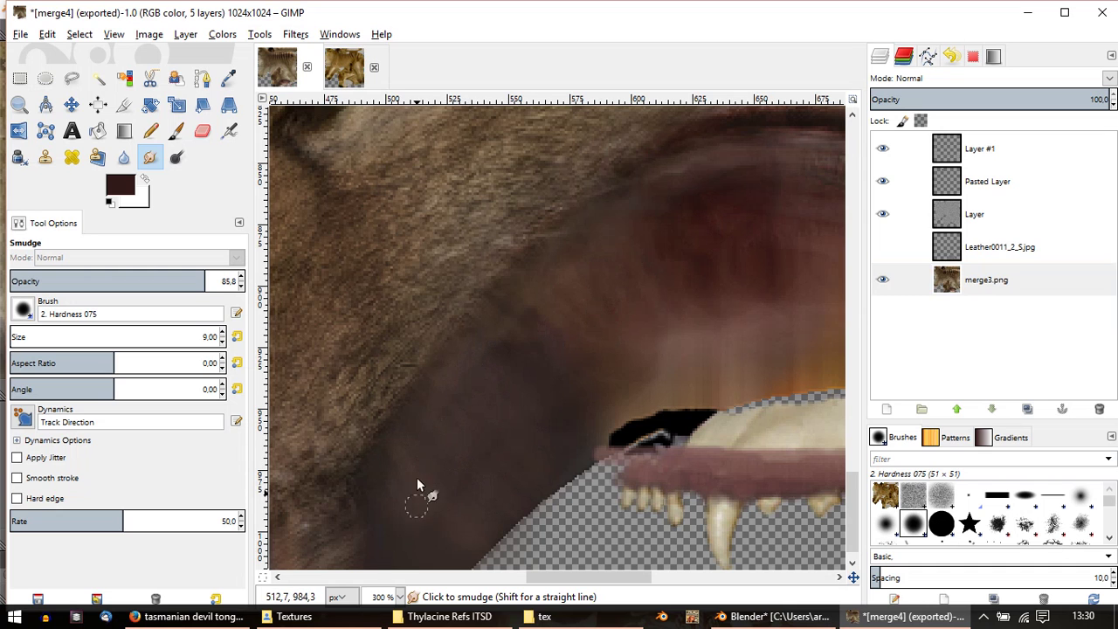
pyautogui.click(884, 248)
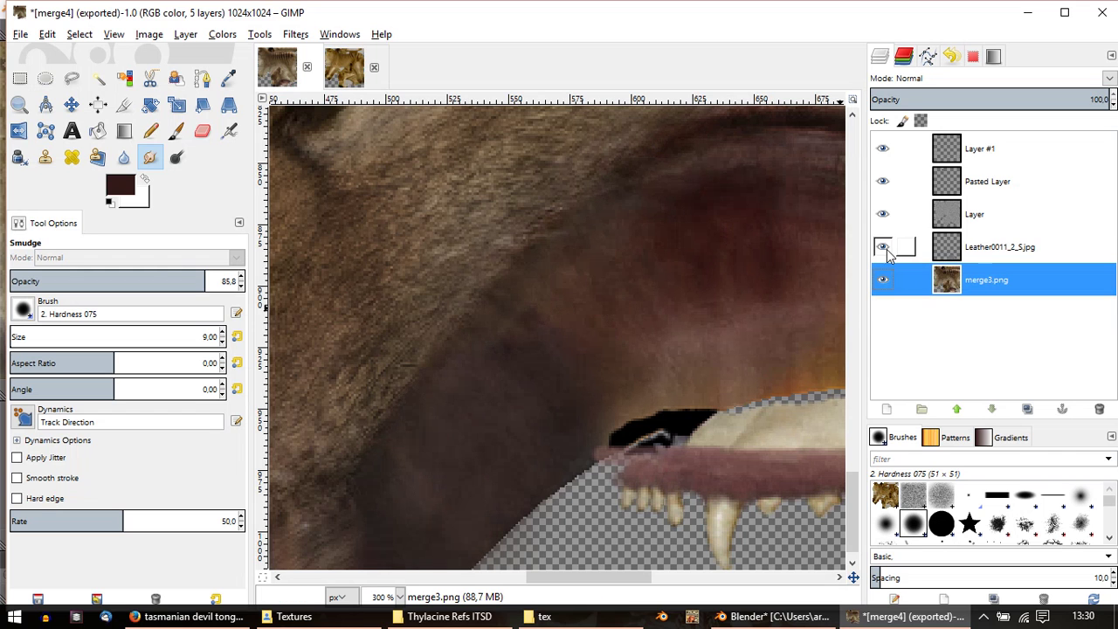
# Step: Clone leather texture on the Leather0011_2_S.jpg layer across the front of the mouth lining, sampling from the dark skin beside it
pyautogui.click(991, 251)
pyautogui.press('c')
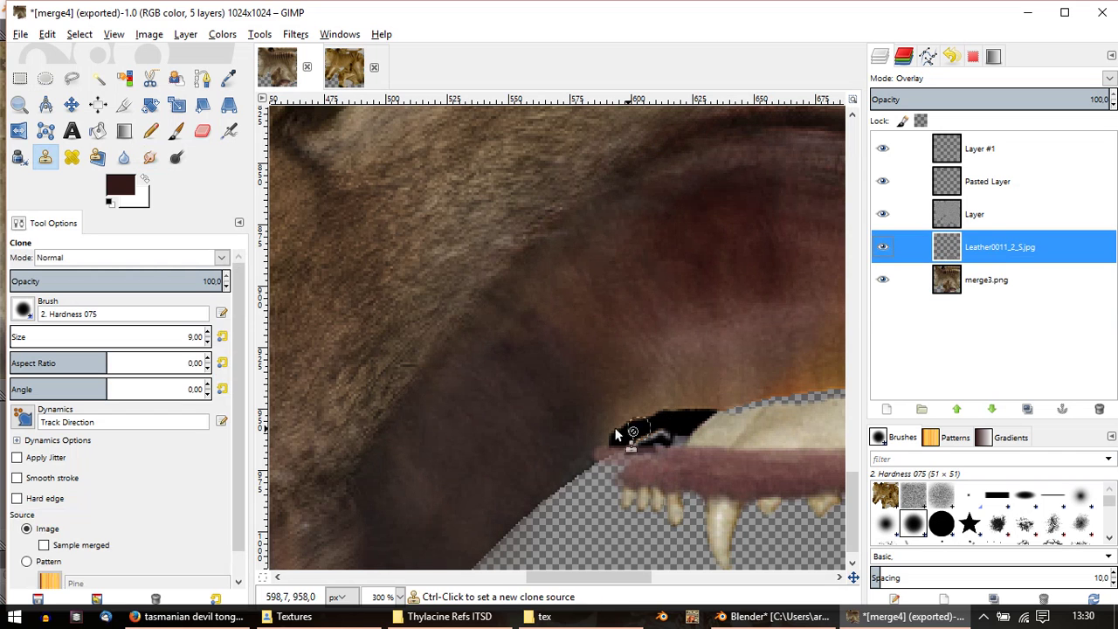
pyautogui.keyDown('ctrl'); pyautogui.click(518, 413); pyautogui.keyUp('ctrl')
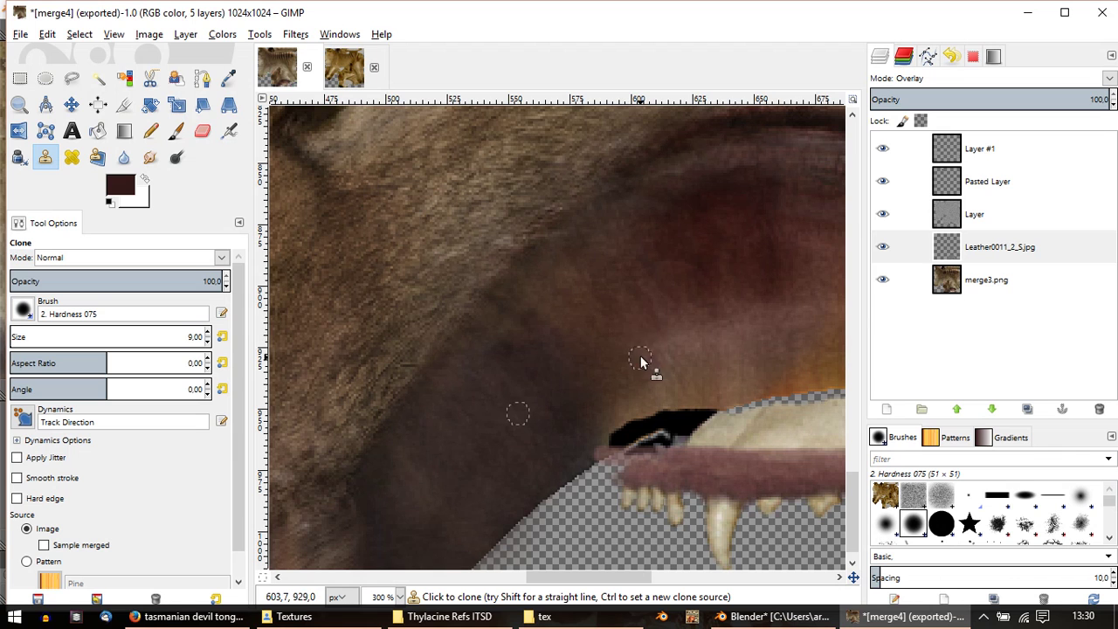
pyautogui.keyDown('ctrl'); pyautogui.click(606, 381); pyautogui.keyUp('ctrl')
pyautogui.keyDown('ctrl'); pyautogui.scroll(-3, 454, 300); pyautogui.keyUp('ctrl')
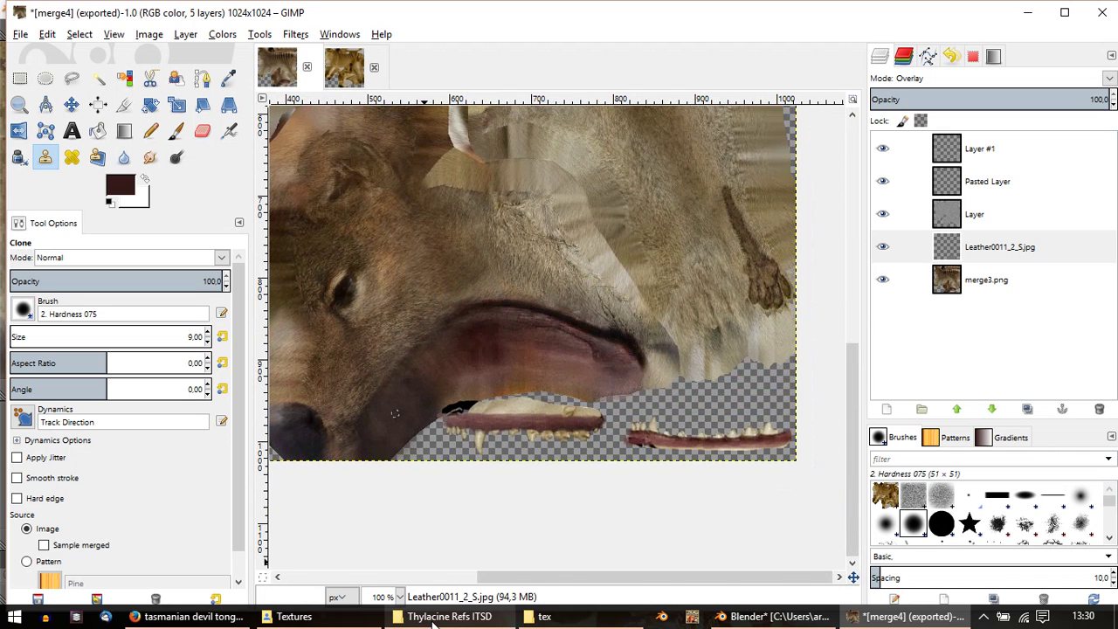
pyautogui.keyDown('ctrl'); pyautogui.scroll(1, 376, 423); pyautogui.keyUp('ctrl')
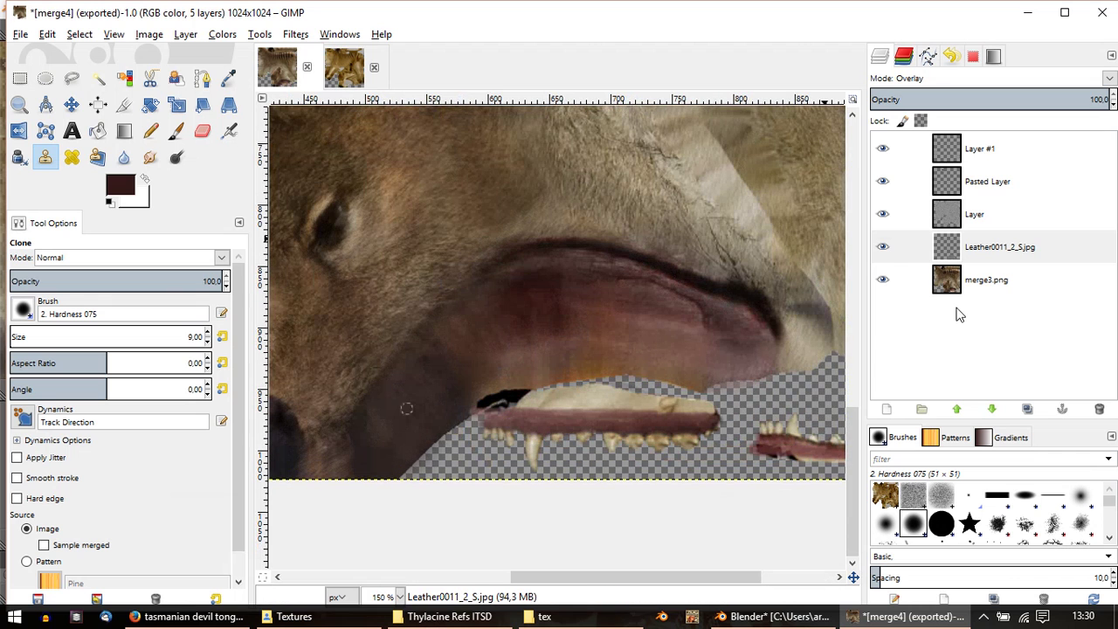
# Step: Hide the Leather0011_2_S.jpg layer and make merge3.png the active layer
pyautogui.click(883, 247)
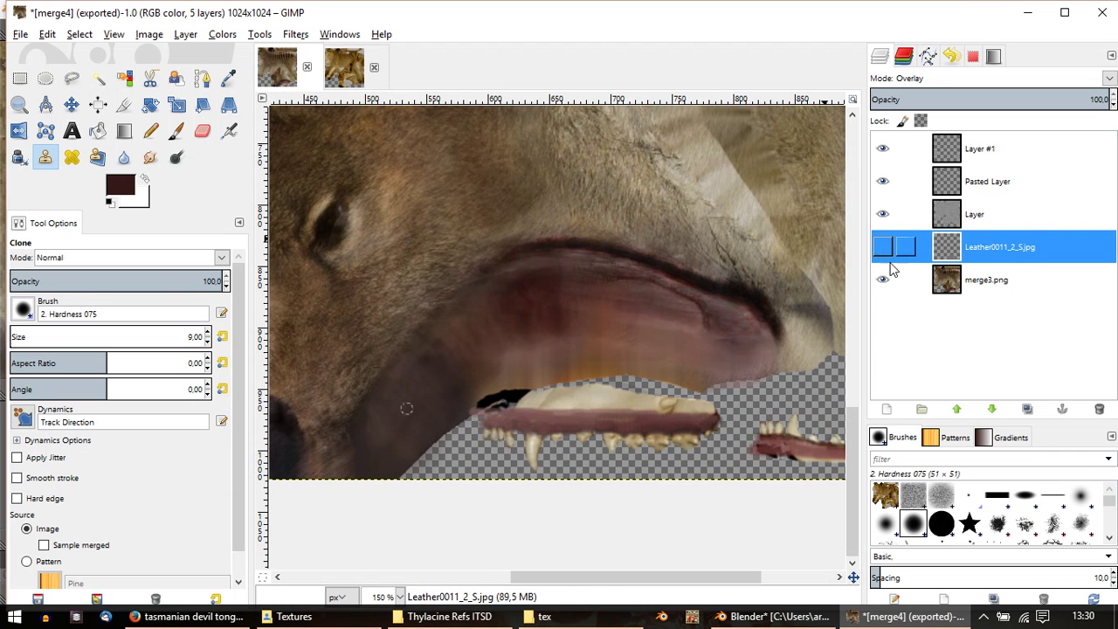
pyautogui.click(968, 285)
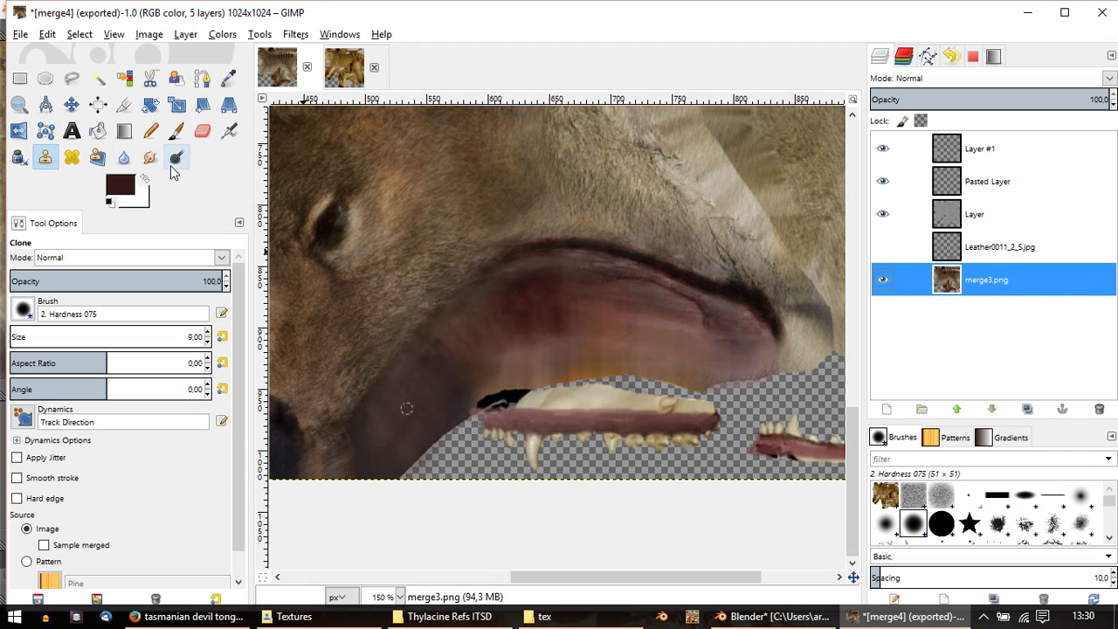
pyautogui.click(173, 162)
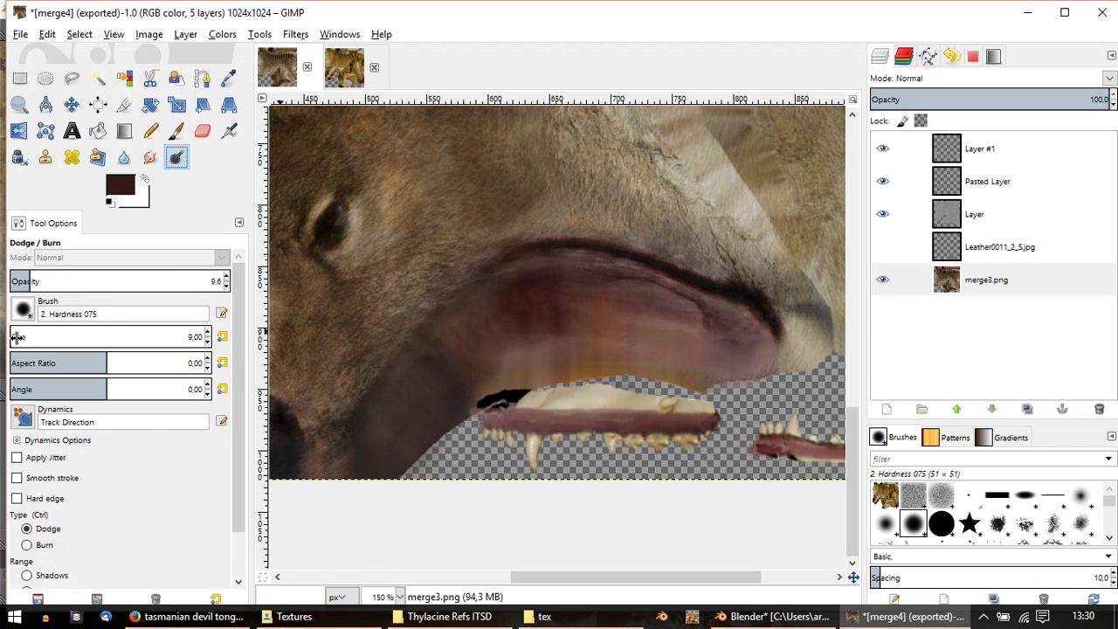
pyautogui.click(448, 378)
pyautogui.hotkey('ctrl', 'z')
# Step: Clone dark skin on merge3.png across the front of the mouth lining at 20.4 opacity, and show the Leather0011_2_S.jpg layer again
pyautogui.click(19, 277)
pyautogui.press('c')
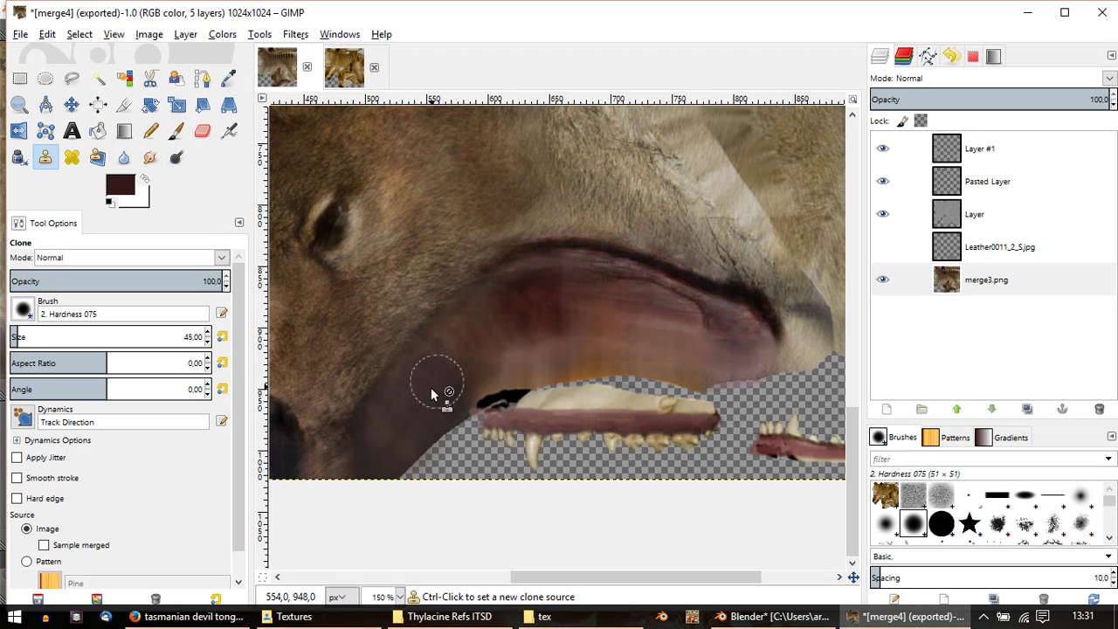
pyautogui.keyDown('ctrl'); pyautogui.click(409, 391); pyautogui.keyUp('ctrl')
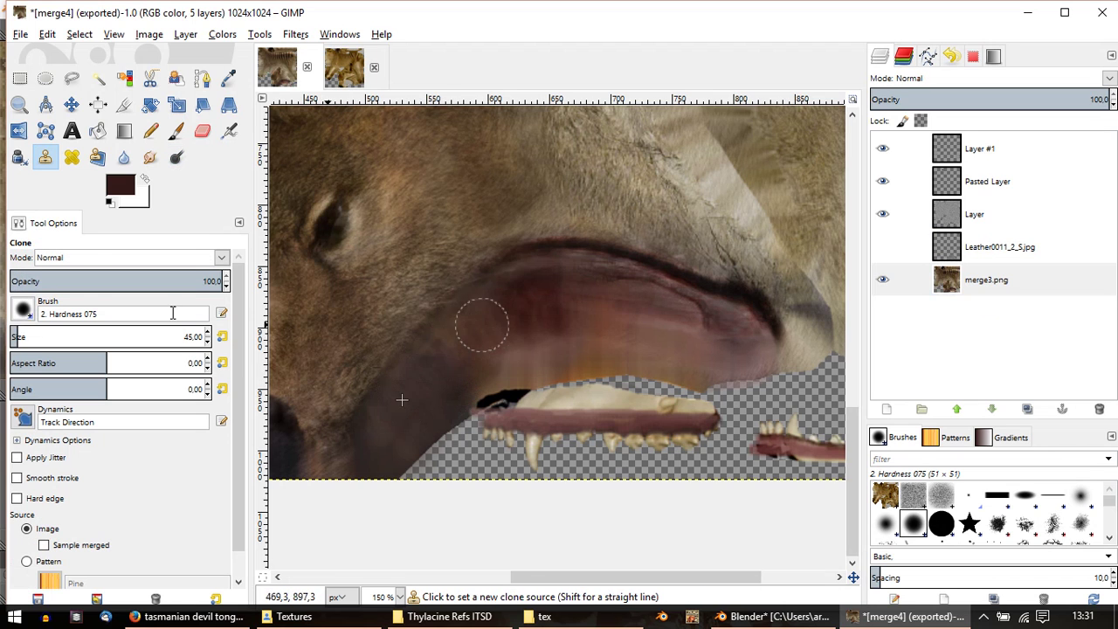
pyautogui.click(52, 280)
pyautogui.keyDown('ctrl'); pyautogui.click(476, 336); pyautogui.keyUp('ctrl')
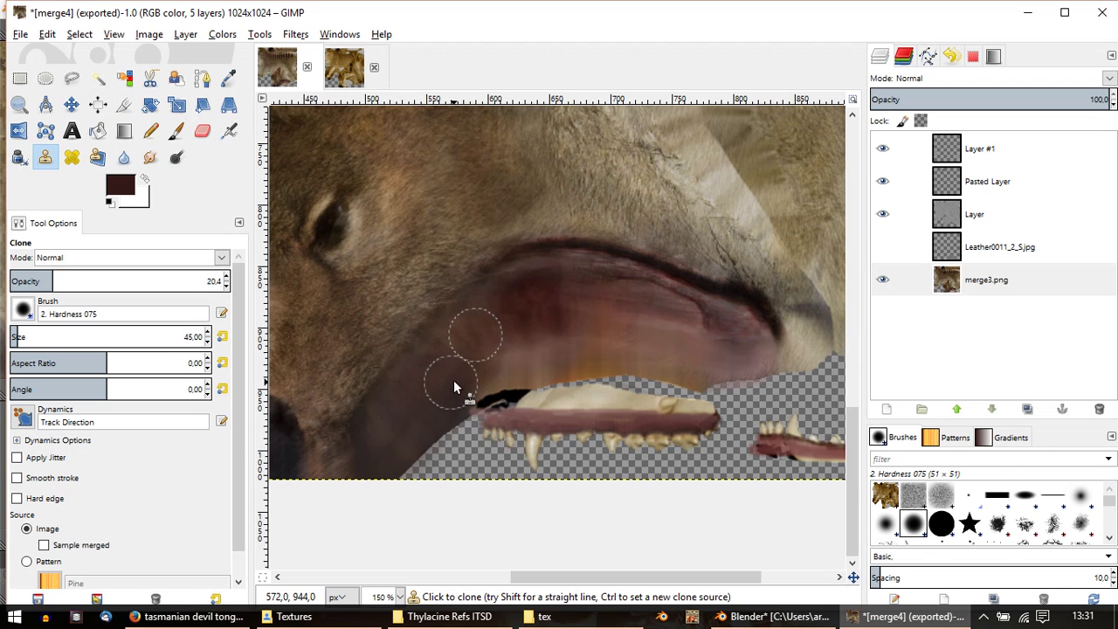
pyautogui.click(909, 280)
pyautogui.keyDown('ctrl'); pyautogui.scroll(-1, 647, 263); pyautogui.keyUp('ctrl')
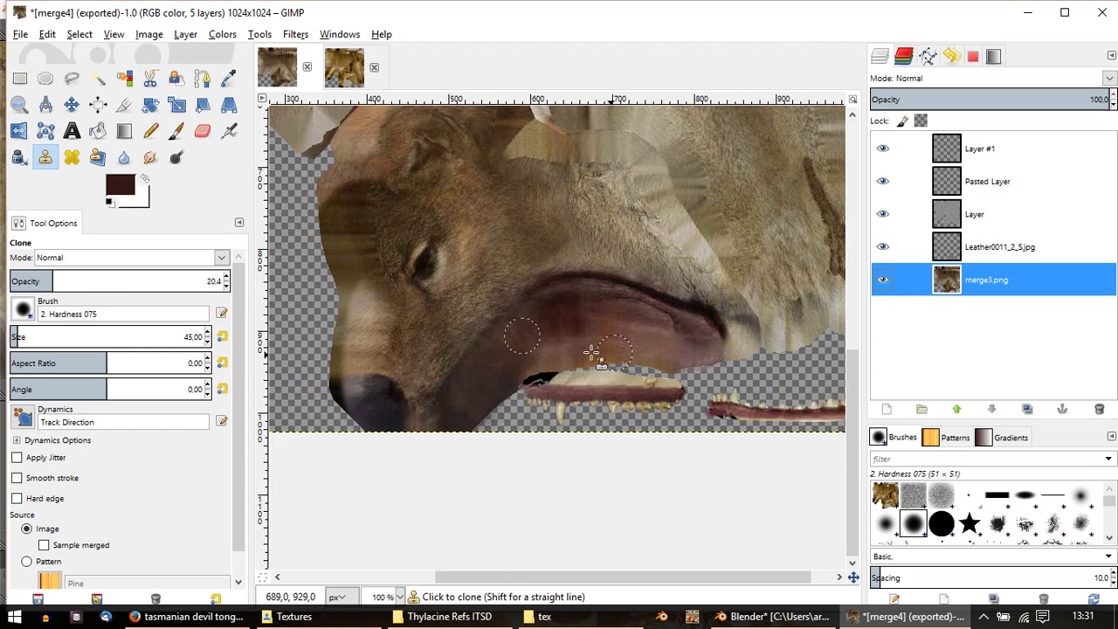
# Step: Overwrite merge4.png with the edited texture, switch to Blender and reload the image to see it on the thylacine's open mouth
pyautogui.click(27, 39)
pyautogui.click(80, 238)
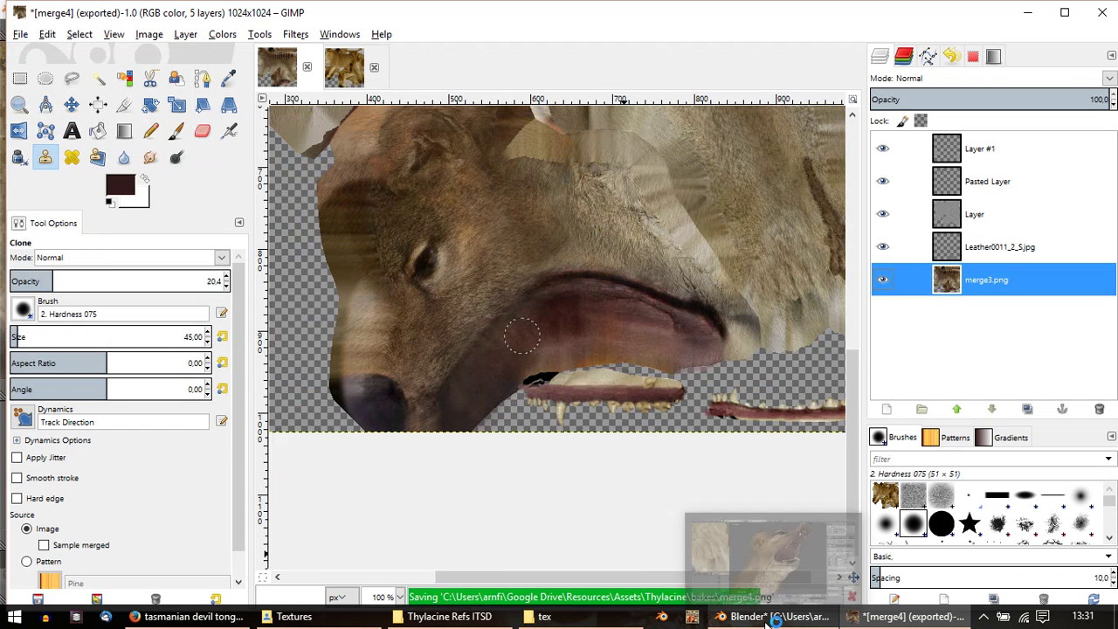
pyautogui.click(768, 618)
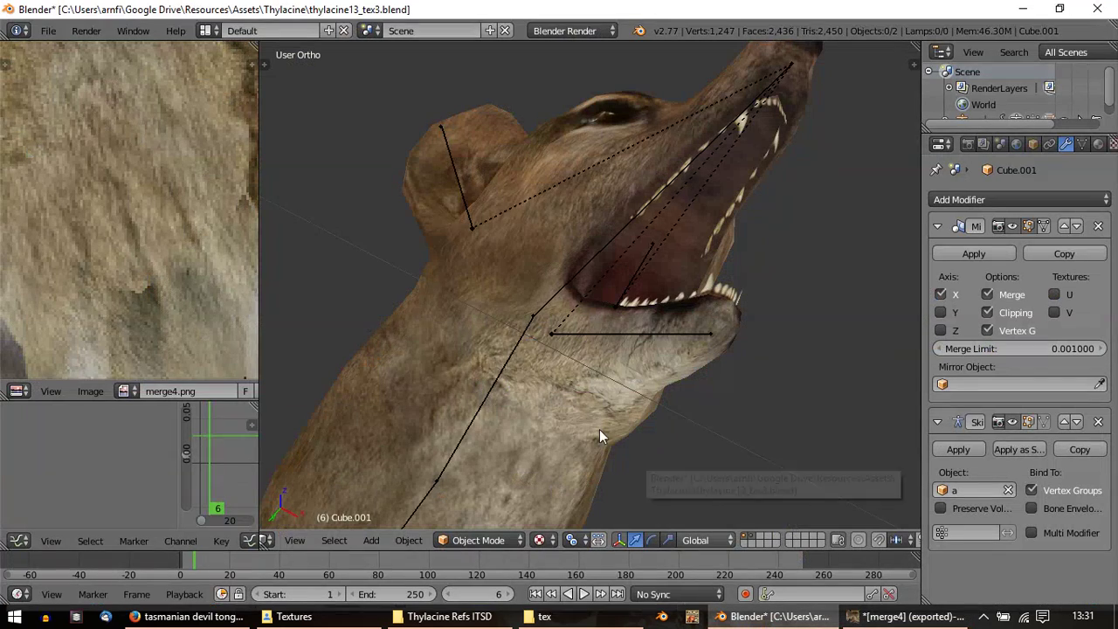
pyautogui.click(90, 392)
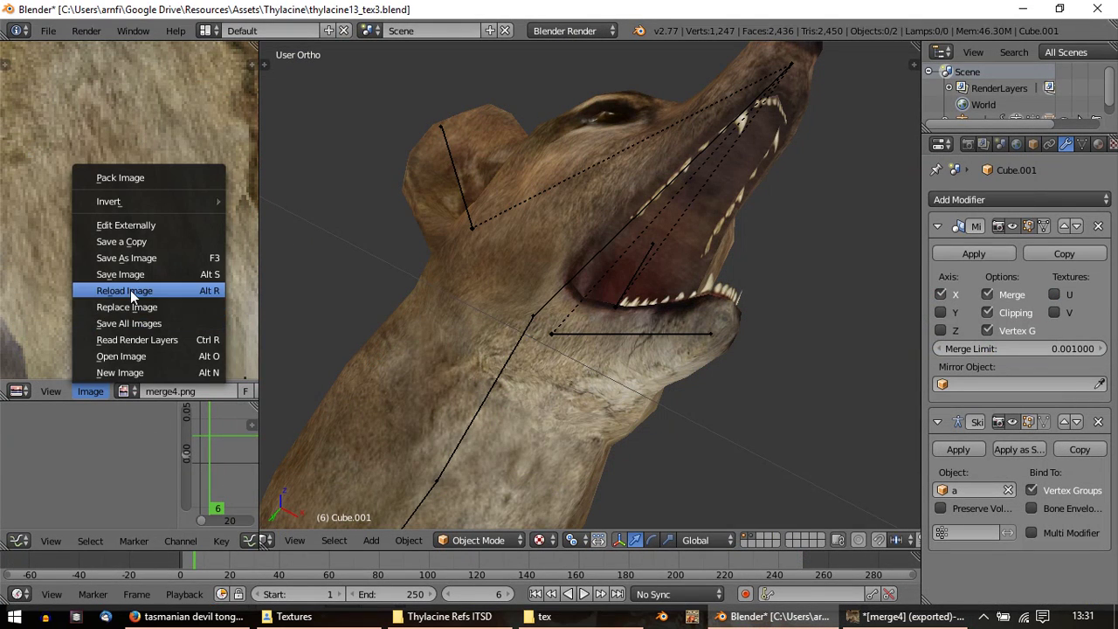
pyautogui.click(130, 290)
pyautogui.moveTo(611, 262); pyautogui.dragTo(467, 371, button='middle')
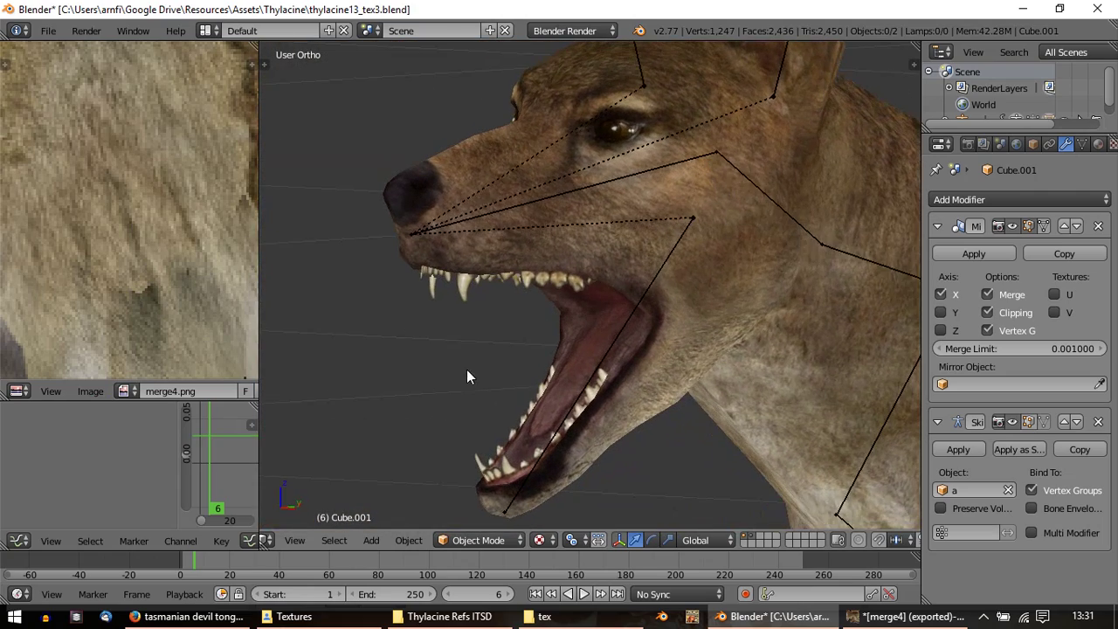
pyautogui.moveTo(552, 294); pyautogui.dragTo(612, 234, button='middle')
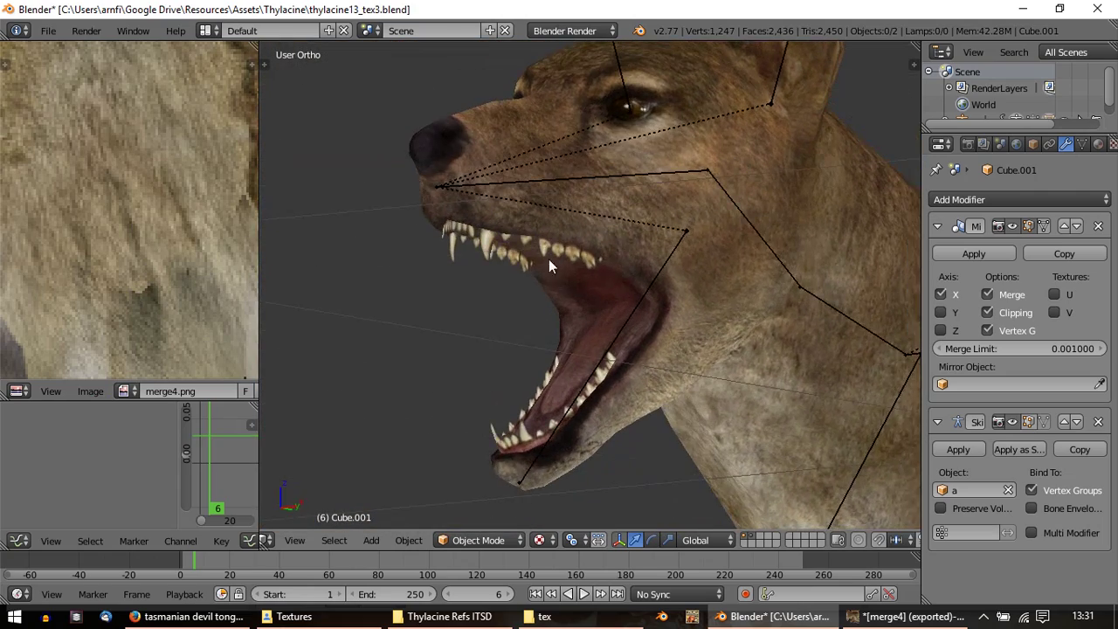
# Step: Rotate the Bip01 Jaw bone to swing the thylacine's mouth wide open and back to a partly open pose
pyautogui.rightClick(584, 371)
pyautogui.rightClick(587, 386)
pyautogui.press('r')
pyautogui.press('r')
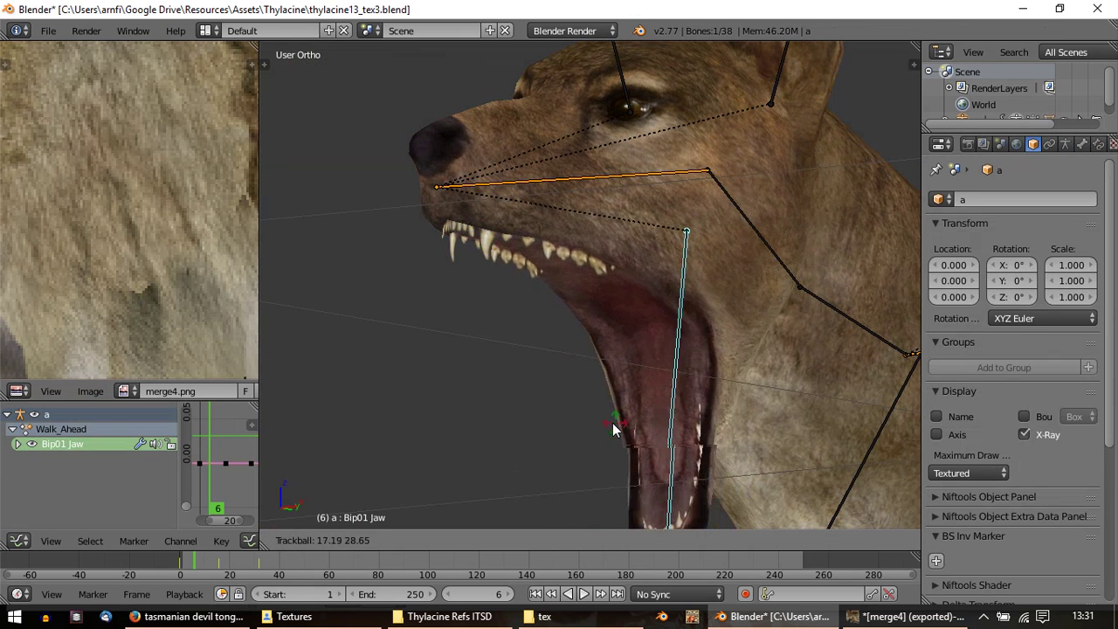
pyautogui.click(537, 454)
pyautogui.moveTo(537, 454); pyautogui.dragTo(419, 438, button='middle')
pyautogui.press('r')
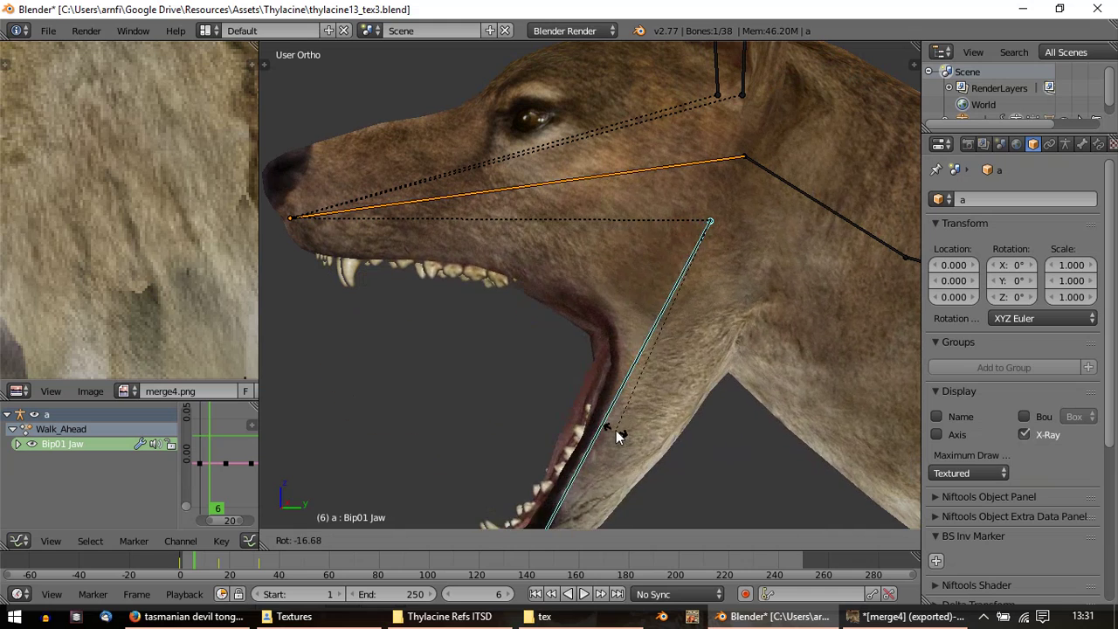
pyautogui.click(554, 414)
# Step: Enter edit mode on Cube.001 and select the whole linked lower teeth strip, seen from the right side
pyautogui.rightClick(588, 410)
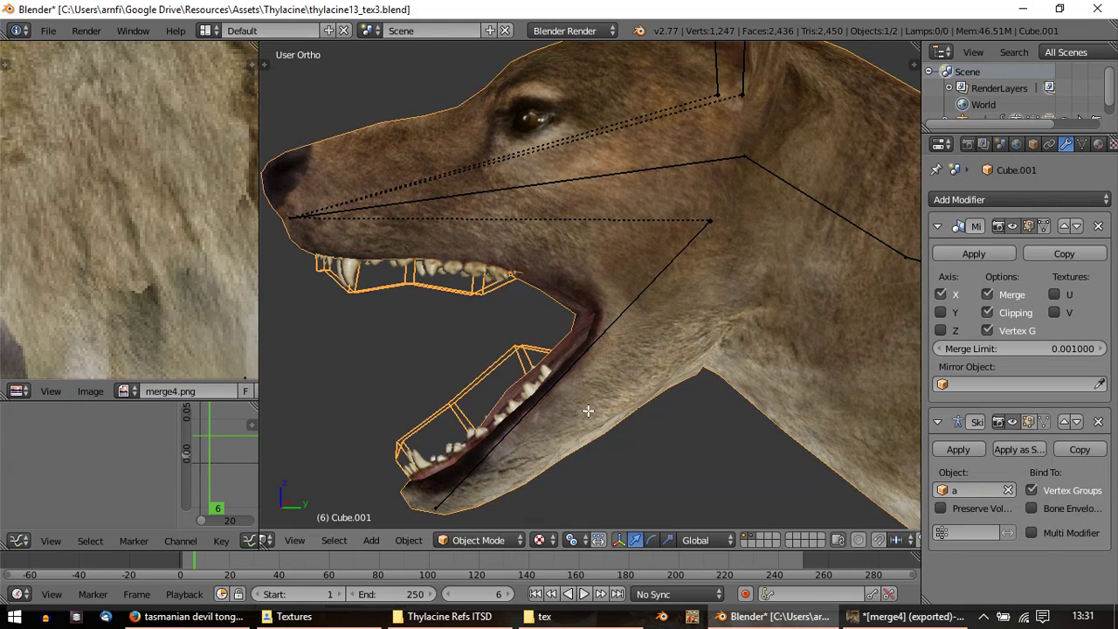
pyautogui.press('Tab')
pyautogui.rightClick(733, 358)
pyautogui.hotkey('ctrl', 'l')
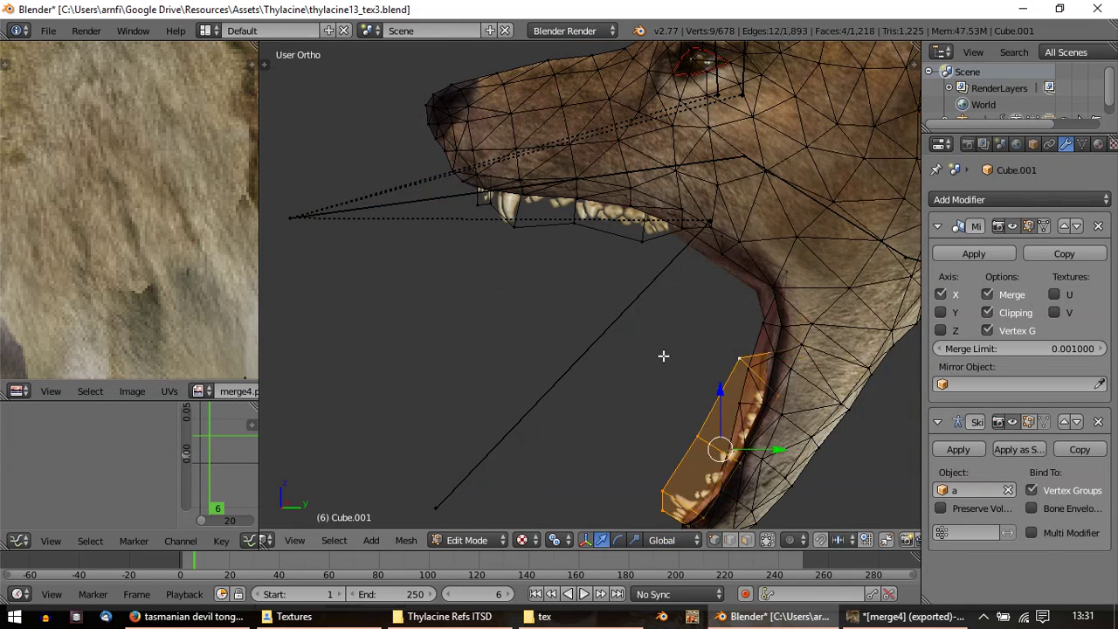
pyautogui.scroll(-2, 89, 346)
pyautogui.scroll(4, 155, 230)
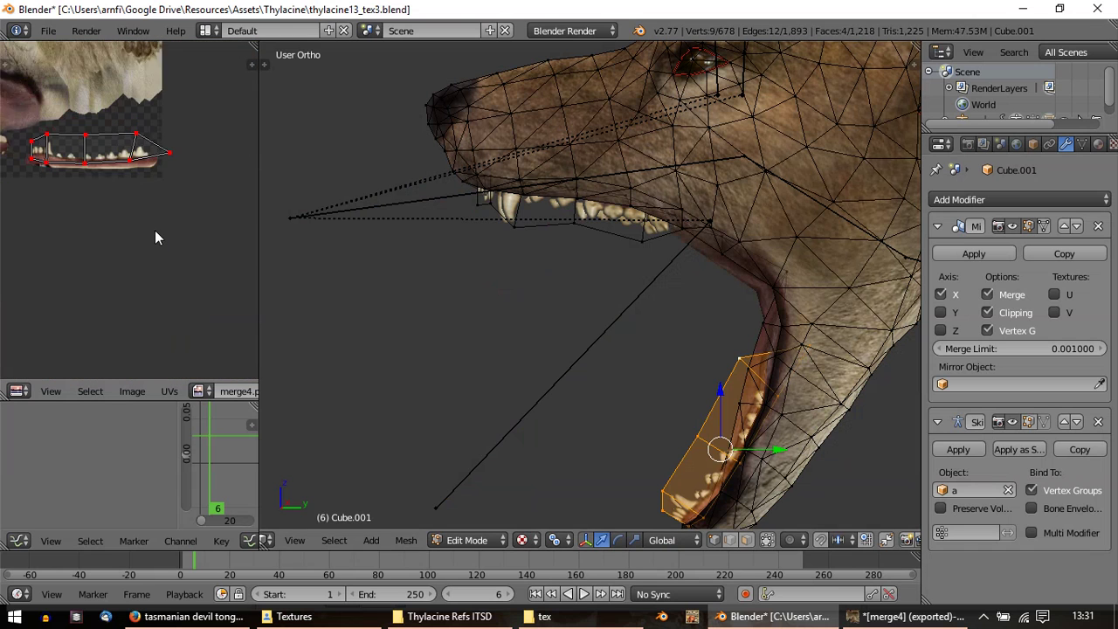
pyautogui.moveTo(580, 199); pyautogui.dragTo(643, 276, button='middle')
pyautogui.moveTo(744, 292); pyautogui.dragTo(786, 340, button='middle')
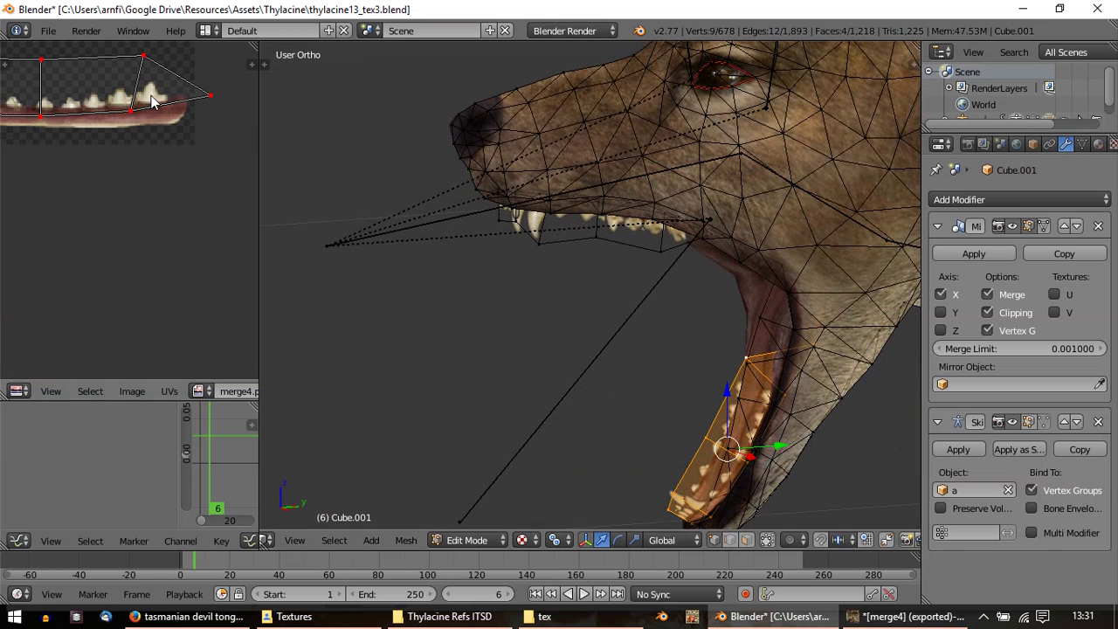
pyautogui.press('KP_3')
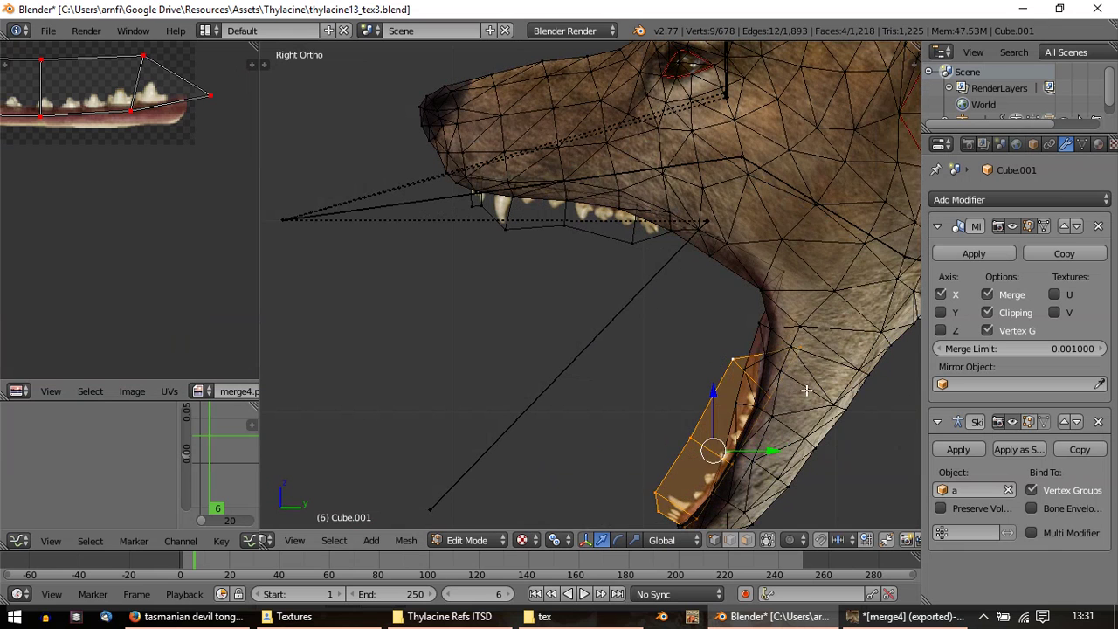
# Step: Move the lower and upper rear vertices of the lower teeth strip inward along the jaw
pyautogui.moveTo(803, 352); pyautogui.dragTo(765, 418, button='right')
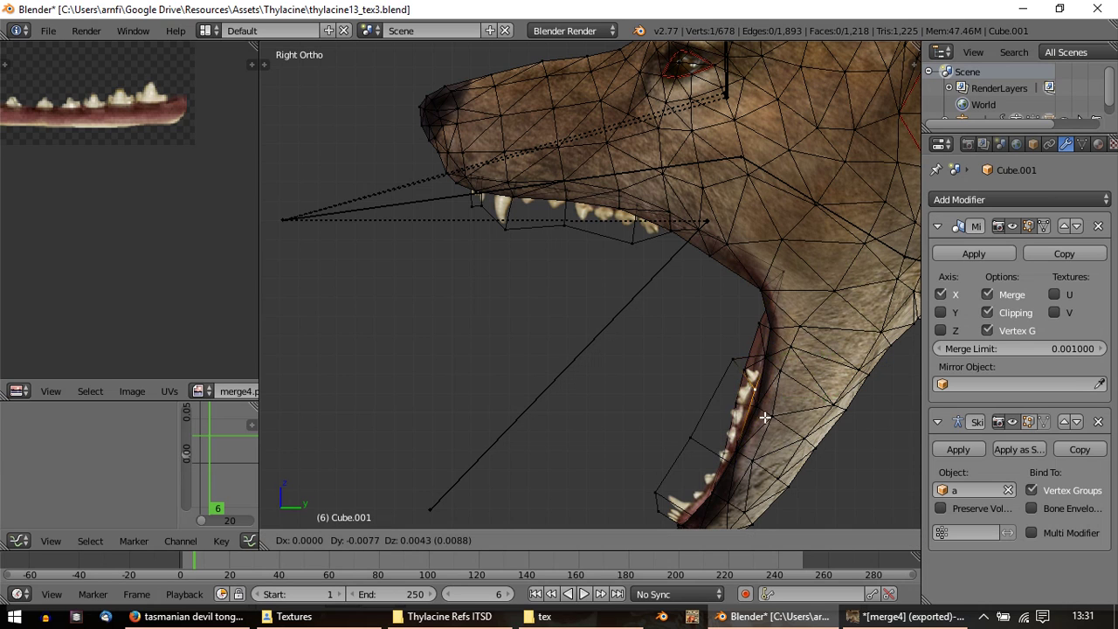
pyautogui.click(772, 427)
pyautogui.rightClick(733, 367)
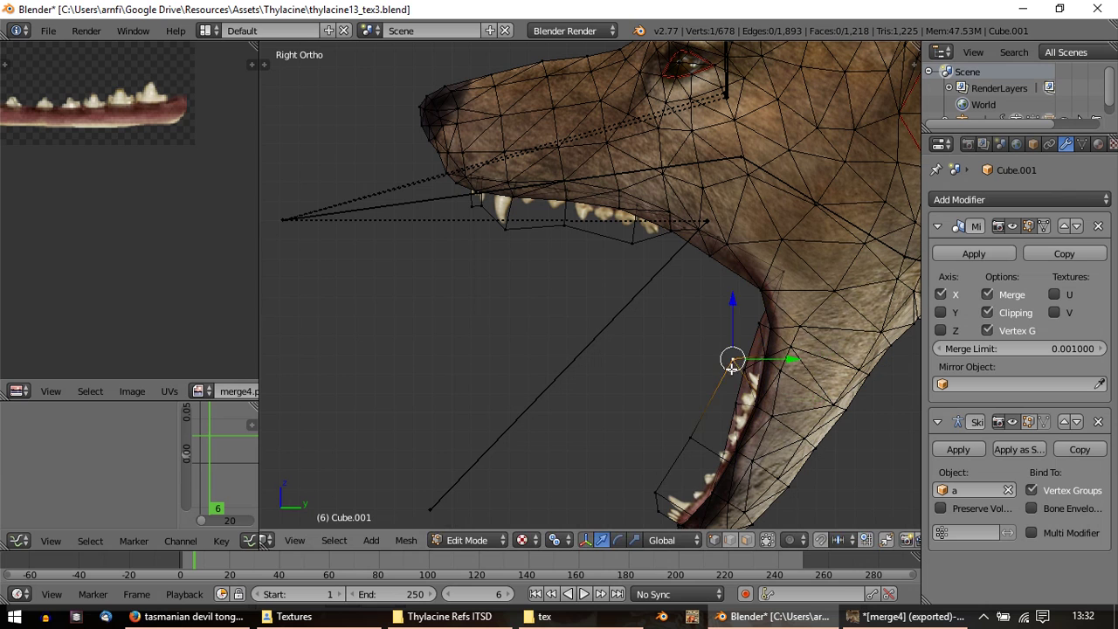
pyautogui.moveTo(732, 365); pyautogui.dragTo(724, 369, button='right')
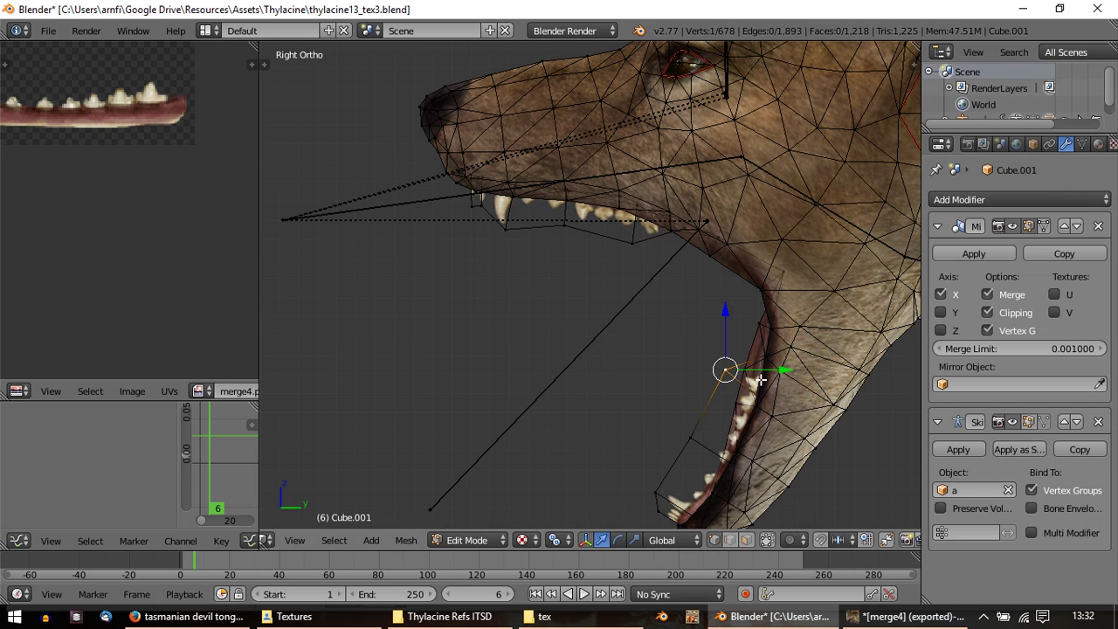
# Step: Move the rear UV vertex of the lower teeth strip in to the end of the gum on merge4.png and unwrap the mesh
pyautogui.press('a')
pyautogui.scroll(2, 145, 316)
pyautogui.moveTo(145, 316); pyautogui.dragTo(152, 321, button='middle')
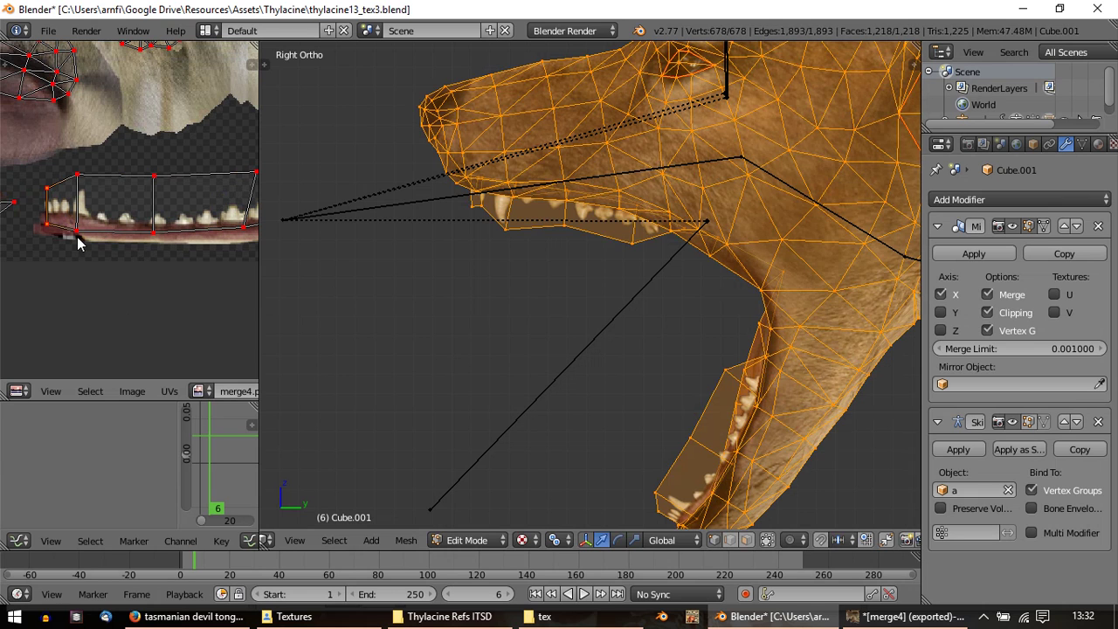
pyautogui.moveTo(110, 211); pyautogui.dragTo(61, 232, button='middle')
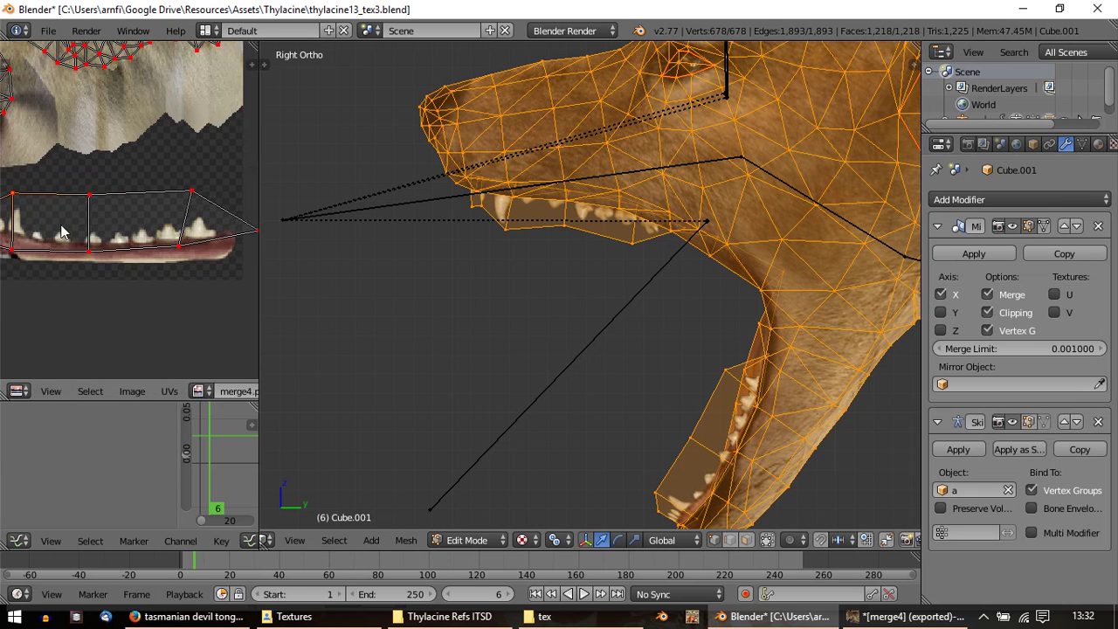
pyautogui.moveTo(83, 289); pyautogui.dragTo(210, 174)
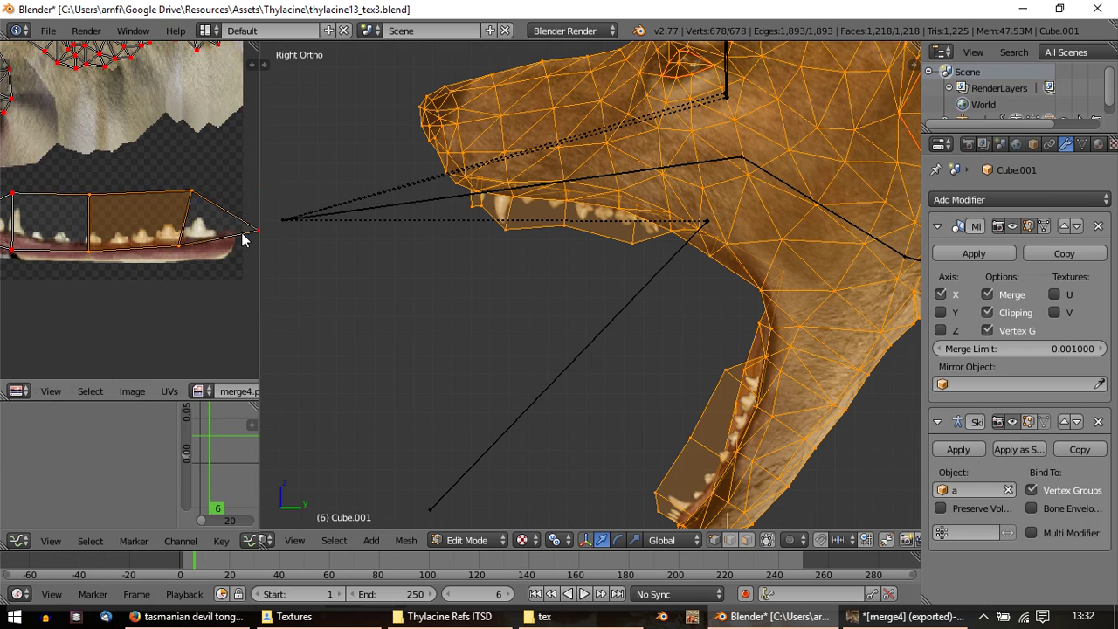
pyautogui.moveTo(248, 237); pyautogui.dragTo(225, 240, button='right')
pyautogui.press('u')
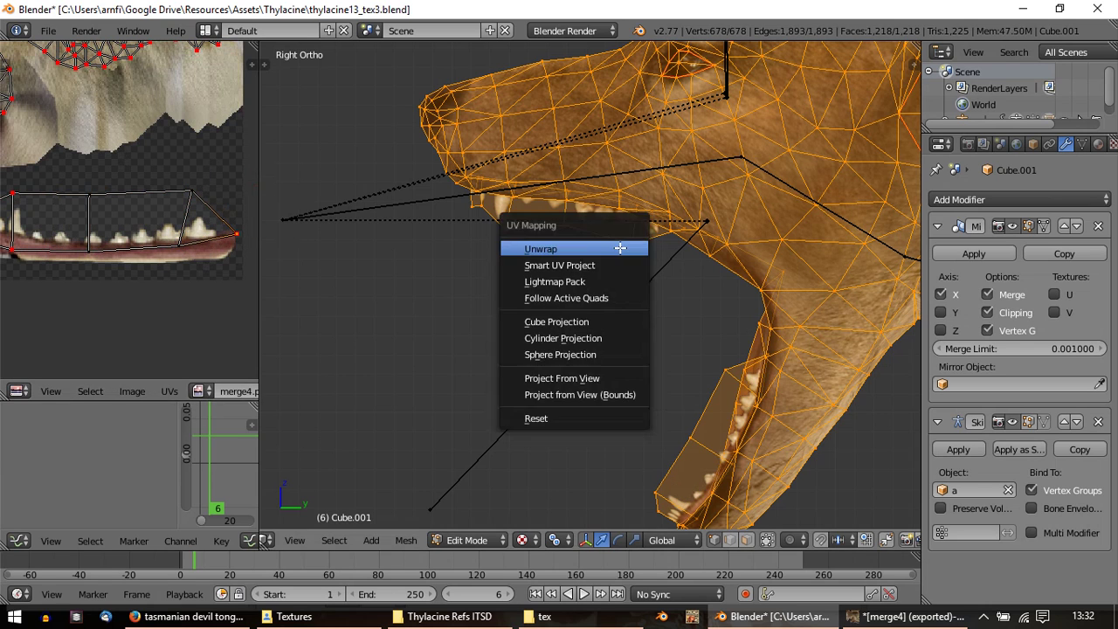
pyautogui.click(621, 248)
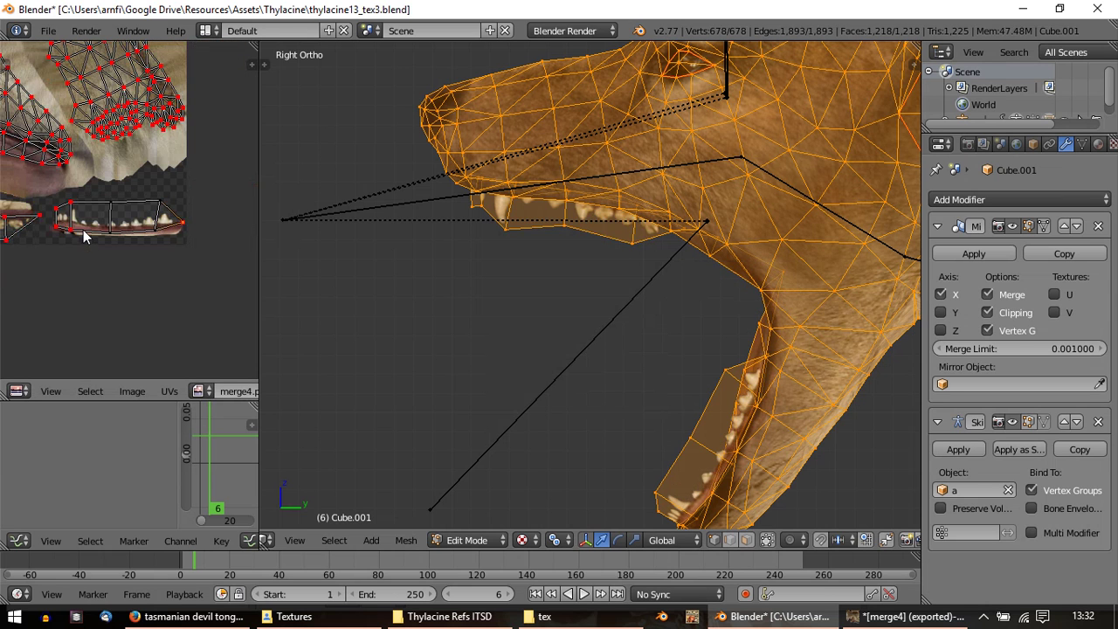
# Step: Select the UVs in the layout, unwrap the mesh again and return to object mode
pyautogui.scroll(4, 106, 229)
pyautogui.moveTo(82, 209); pyautogui.dragTo(206, 240, button='middle')
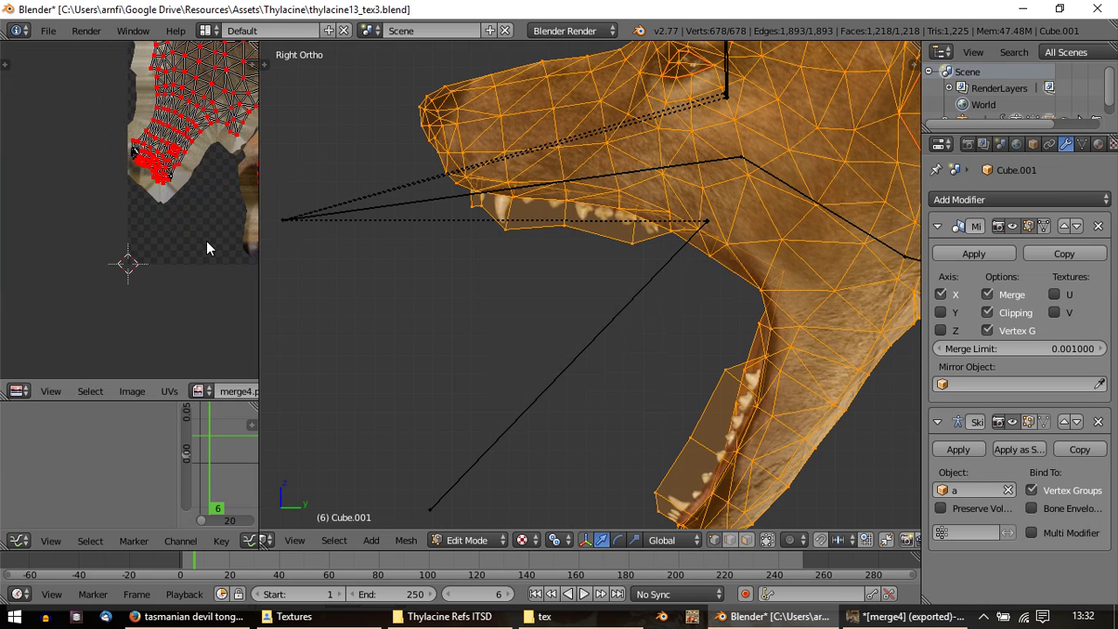
pyautogui.press('a')
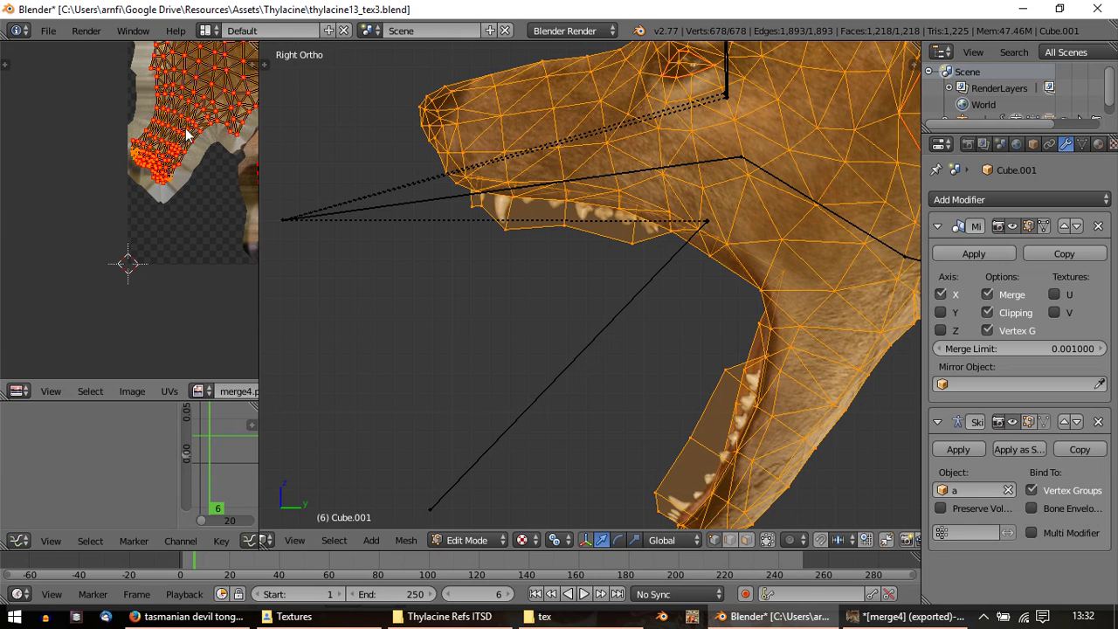
pyautogui.moveTo(185, 161); pyautogui.dragTo(3, 162, button='middle')
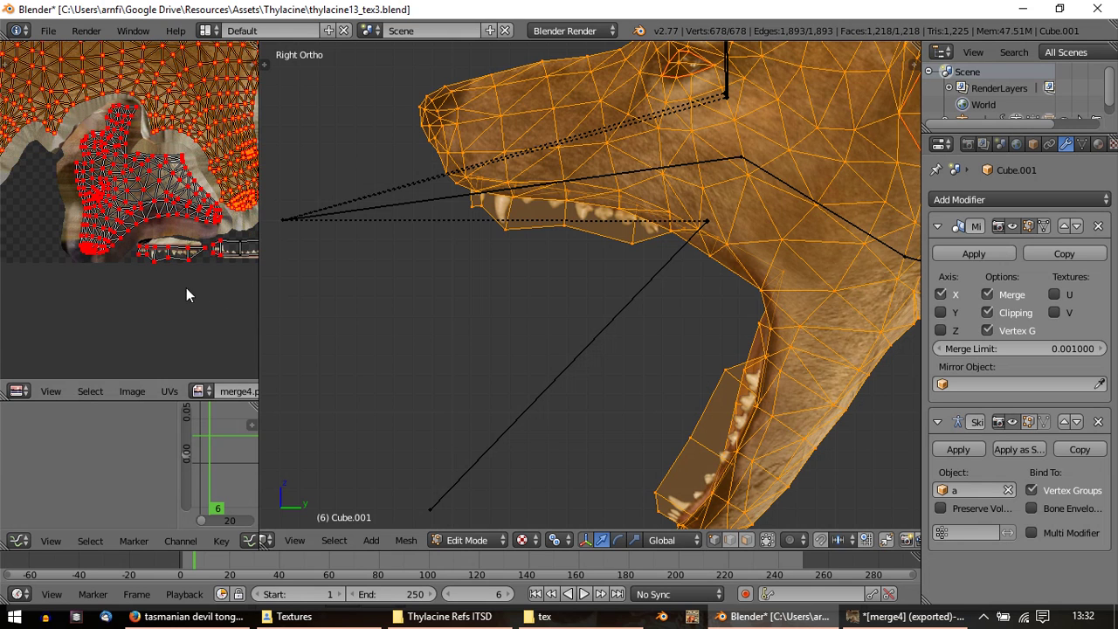
pyautogui.moveTo(76, 270); pyautogui.dragTo(60, 257, button='middle')
pyautogui.press('u')
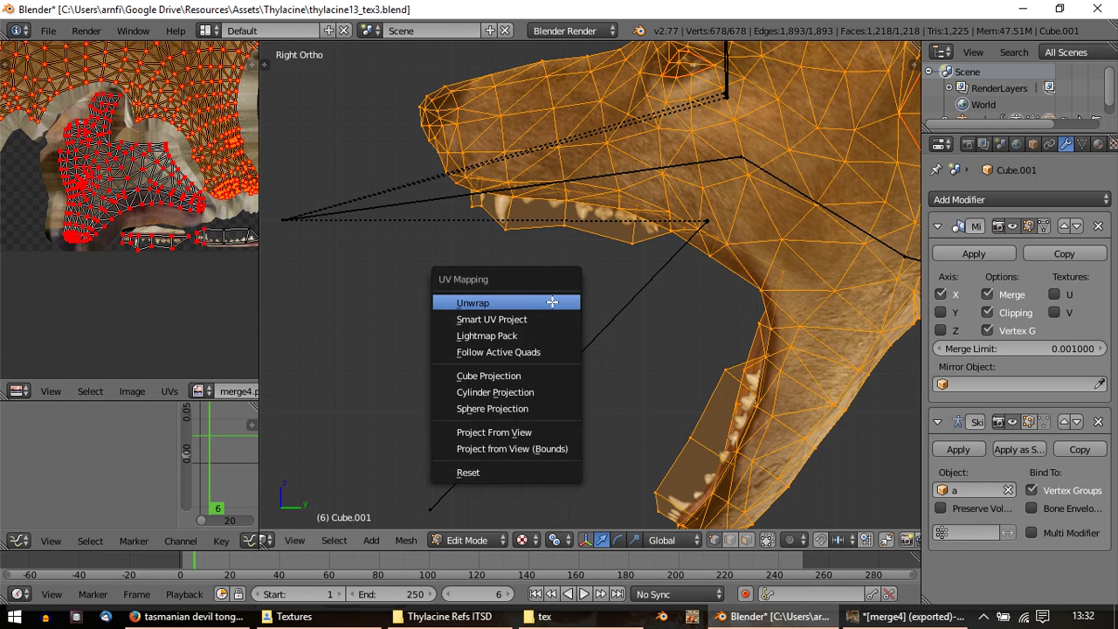
pyautogui.click(551, 303)
pyautogui.keyDown('shift'); pyautogui.moveTo(577, 297); pyautogui.dragTo(459, 212, button='middle'); pyautogui.keyUp('shift')
pyautogui.press('Tab')
pyautogui.scroll(2, 496, 318)
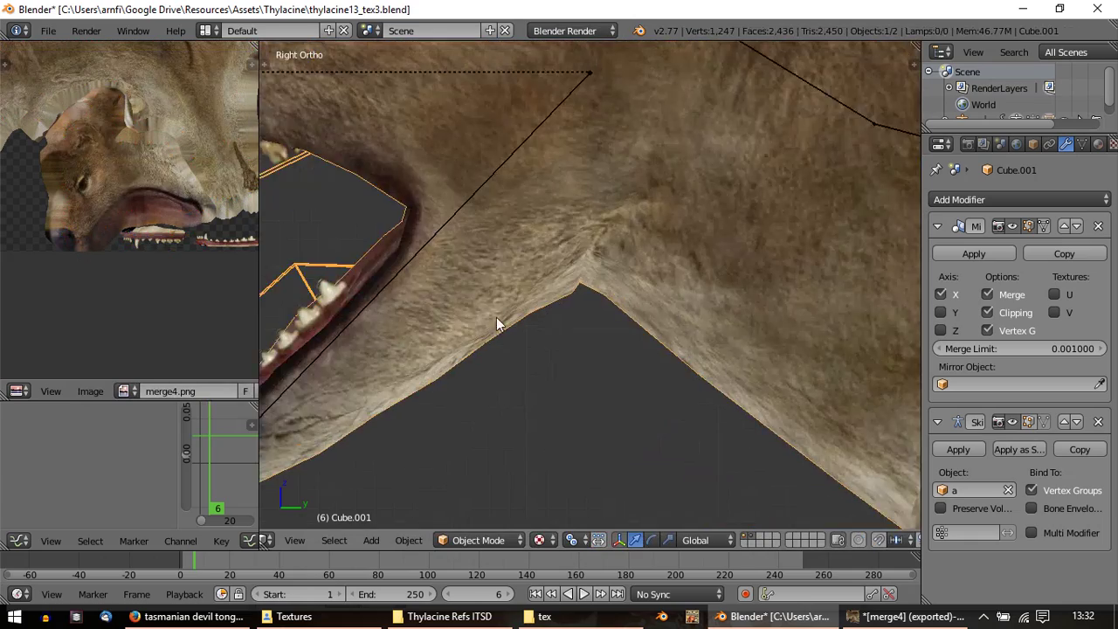
# Step: Rotate the Bip01 Jaw bone through a wide opening to a nearly closed mouth and reselect the Cube.001 mesh
pyautogui.keyDown('shift'); pyautogui.moveTo(379, 318); pyautogui.dragTo(764, 299, button='middle'); pyautogui.keyUp('shift')
pyautogui.press('Tab')
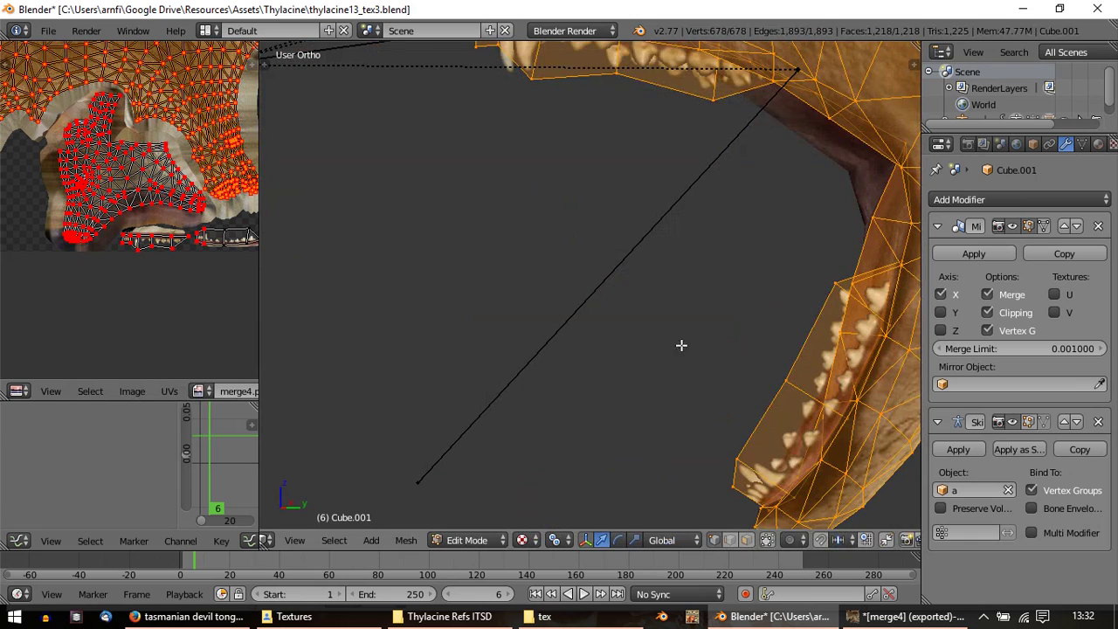
pyautogui.press('Tab')
pyautogui.rightClick(587, 290)
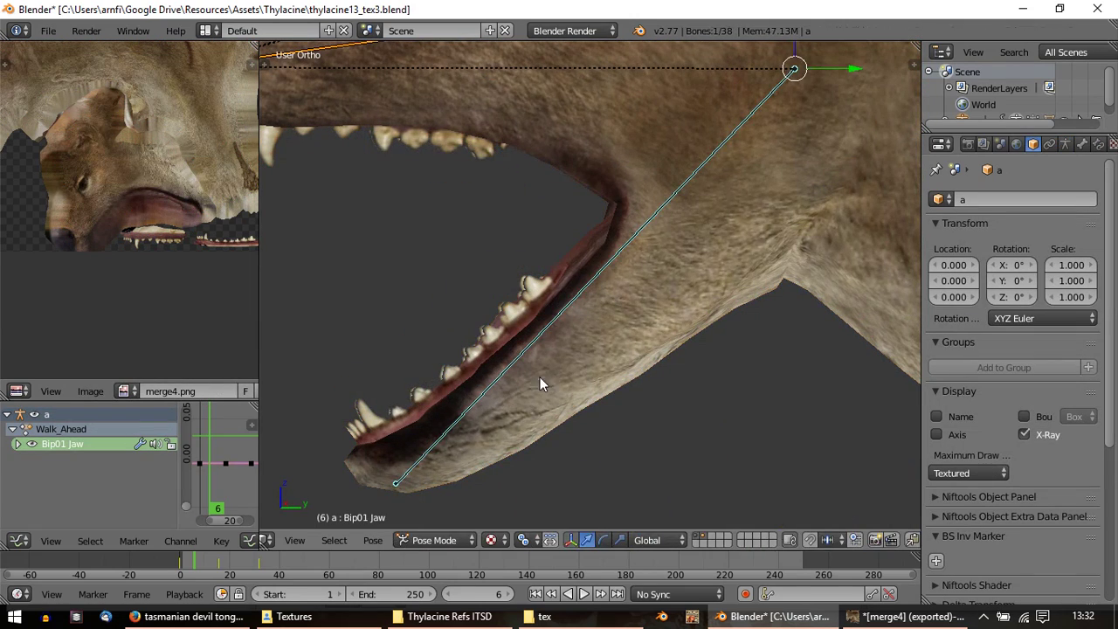
pyautogui.press('r')
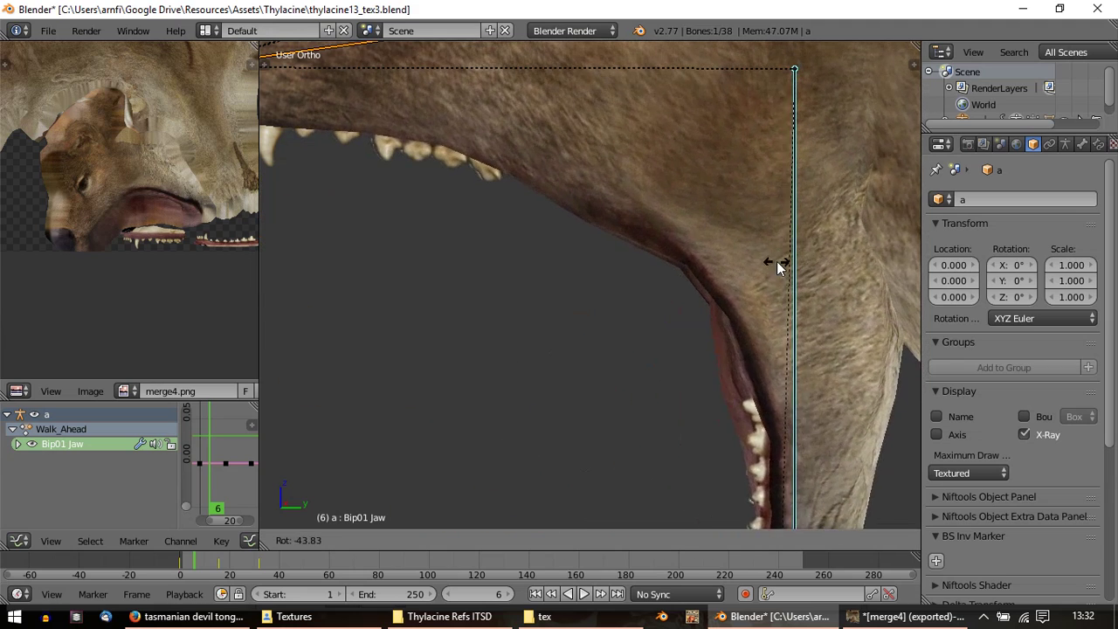
pyautogui.rightClick(776, 262)
pyautogui.hotkey('alt', 'r')
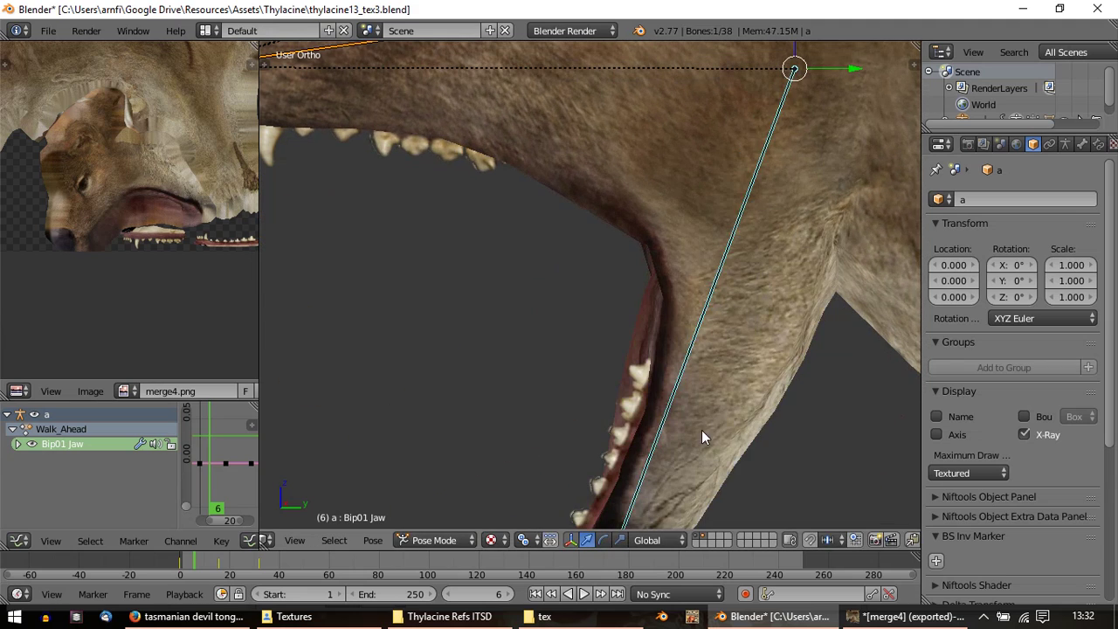
pyautogui.press('r')
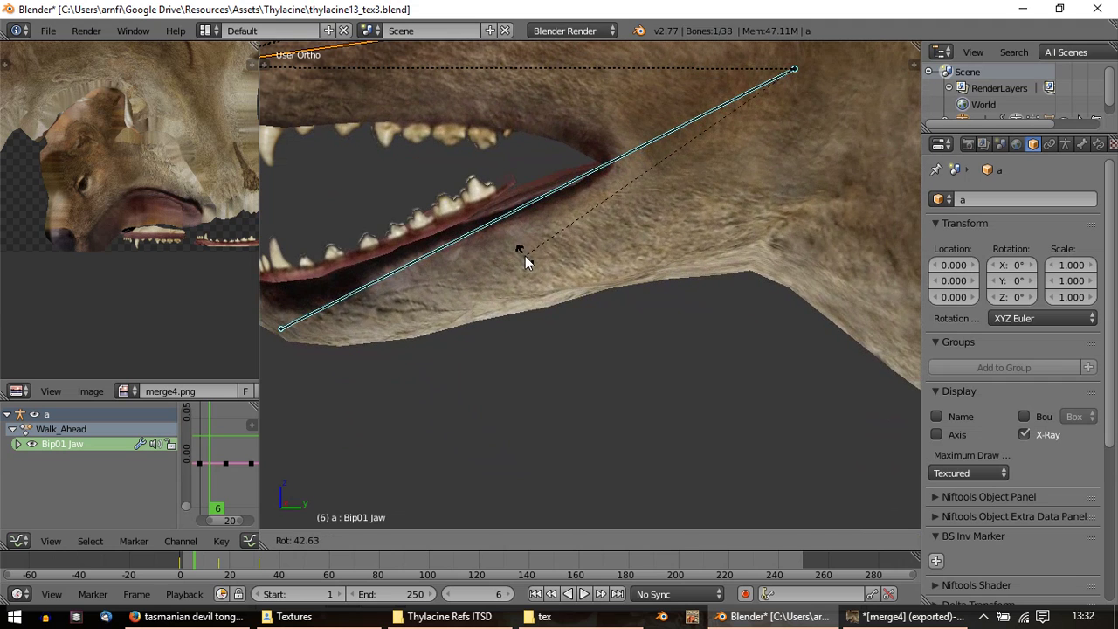
pyautogui.click(526, 256)
pyautogui.keyDown('shift'); pyautogui.moveTo(590, 265); pyautogui.dragTo(662, 312, button='middle'); pyautogui.keyUp('shift')
pyautogui.rightClick(675, 294)
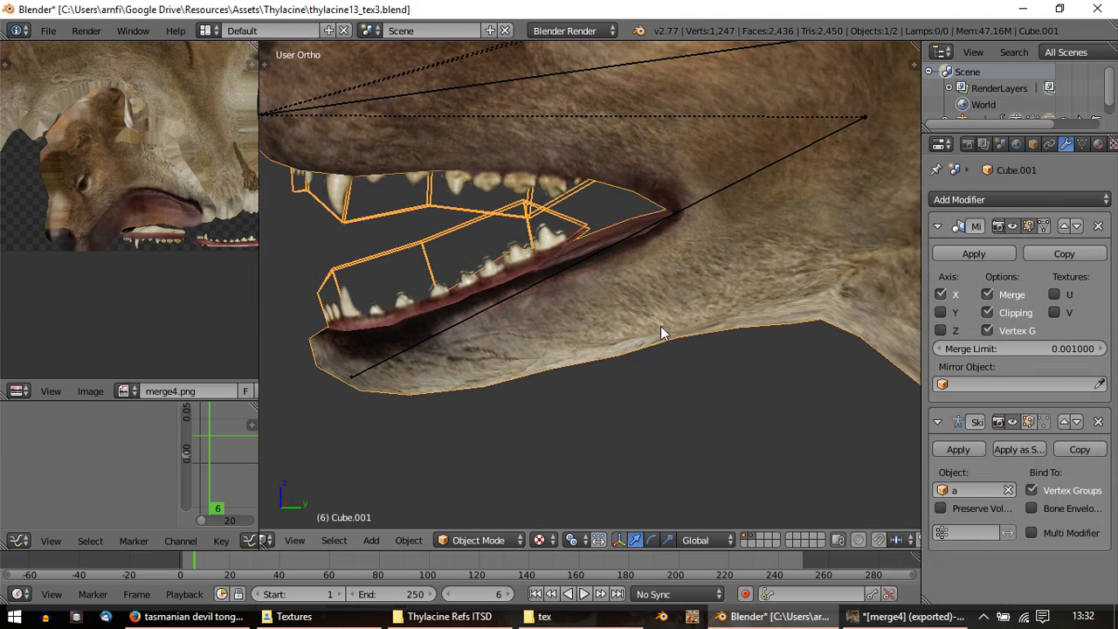
# Step: Enter Weight Paint mode on Cube.001 in wireframe shading and paint the Bip01 Jaw weight at 0.871 on the lower teeth strip's rear tip
pyautogui.click(463, 540)
pyautogui.click(476, 447)
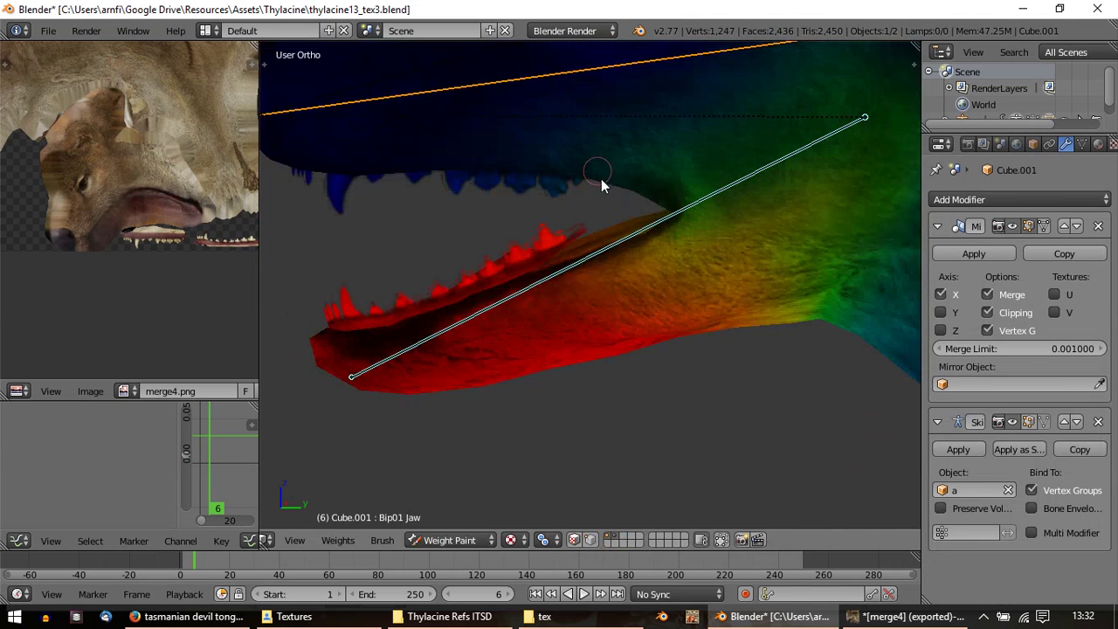
pyautogui.keyDown('shift'); pyautogui.moveTo(580, 236); pyautogui.dragTo(600, 308, button='middle'); pyautogui.keyUp('shift')
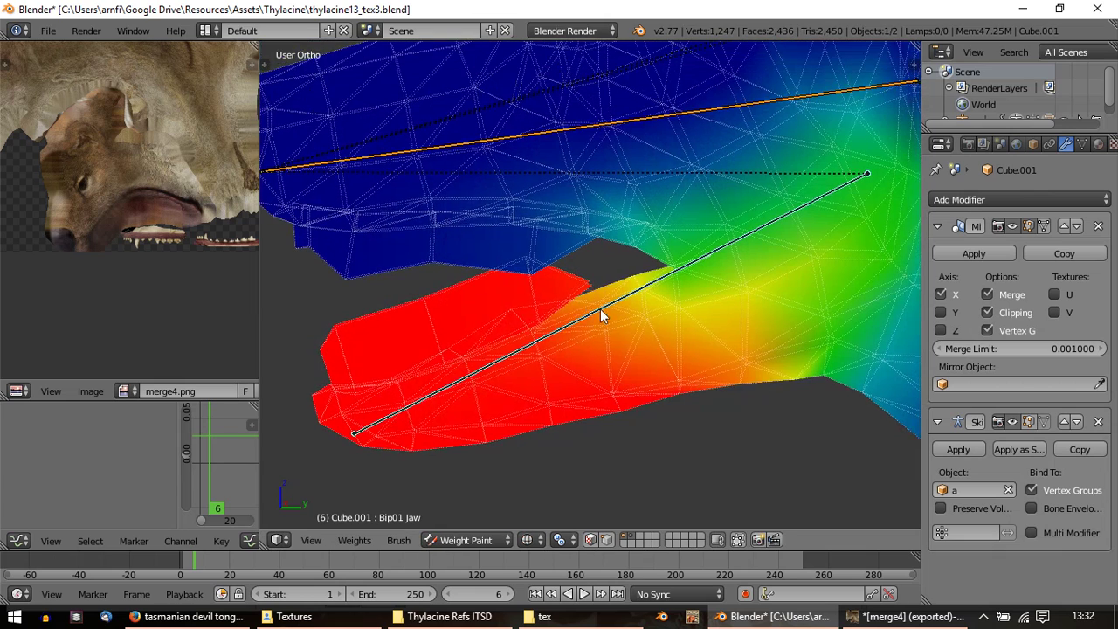
pyautogui.scroll(3, 612, 323)
pyautogui.press('t')
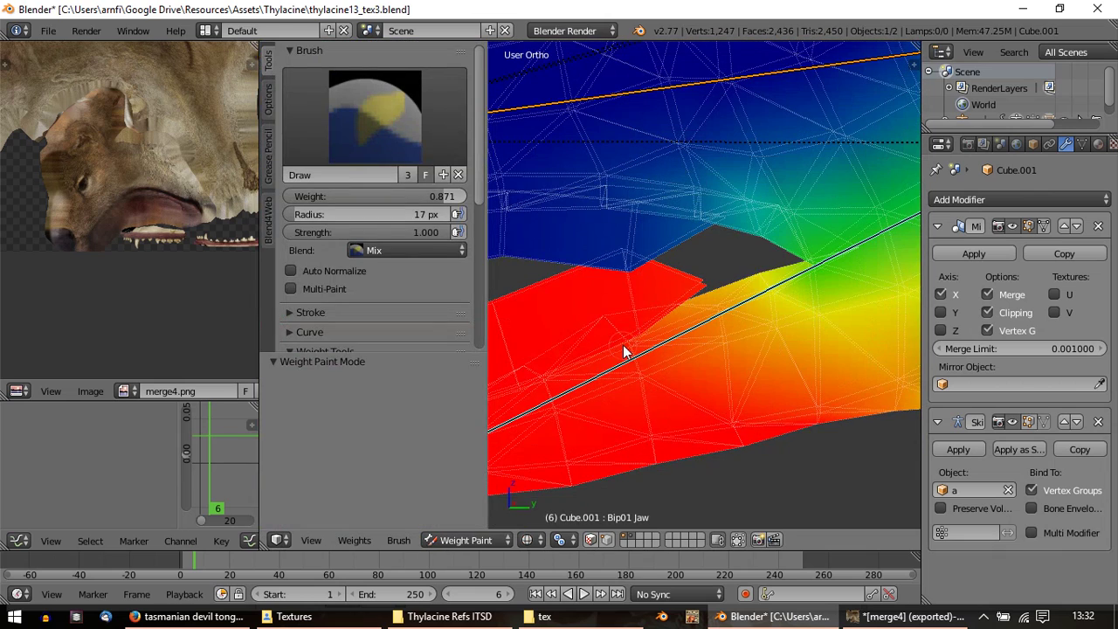
pyautogui.scroll(3, 706, 288)
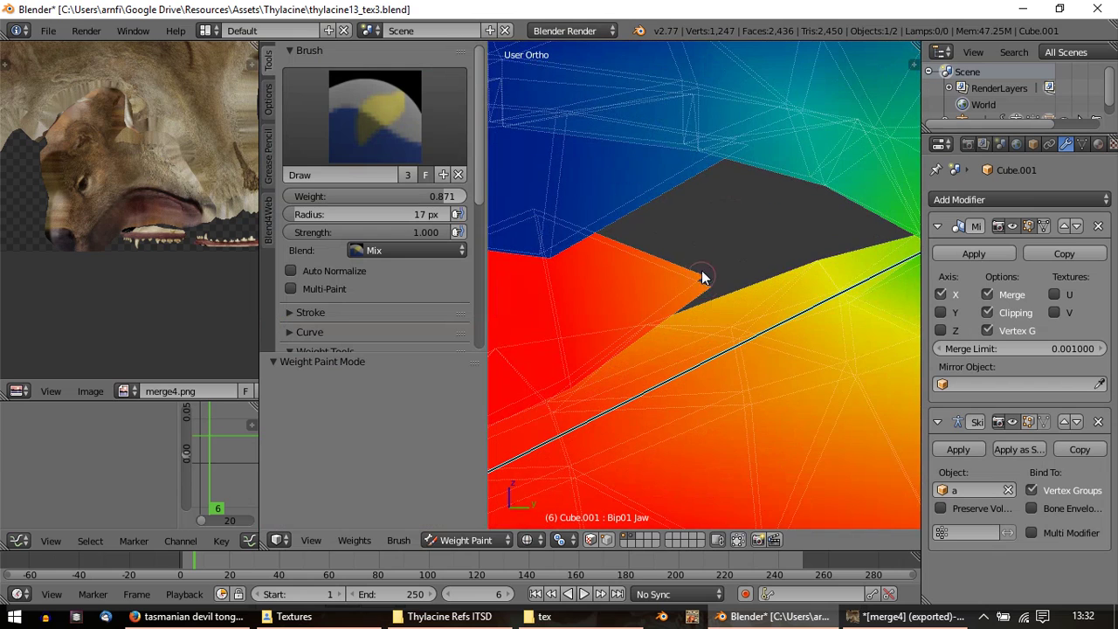
# Step: Sample a weight of 0.970 and touch up the Bip01 Jaw weights at the rear end of the lower teeth strip
pyautogui.moveTo(629, 262); pyautogui.dragTo(711, 334, button='middle')
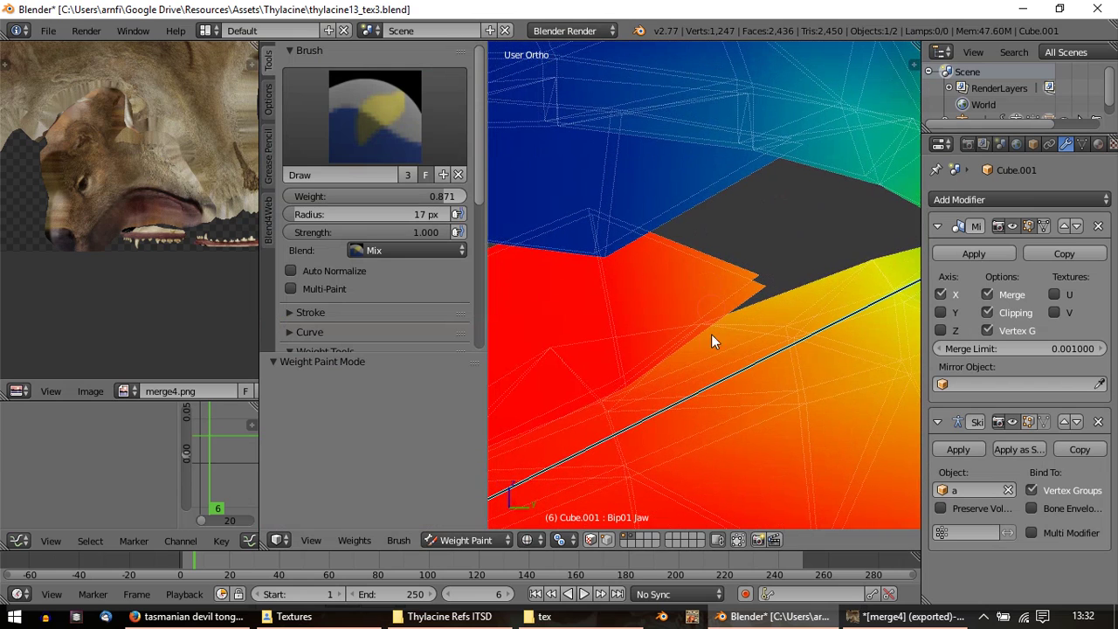
pyautogui.moveTo(635, 470)
pyautogui.mouseDown(button='middle')
pyautogui.moveTo(629, 335)
pyautogui.moveTo(546, 394)
pyautogui.moveTo(583, 366)
pyautogui.moveTo(595, 214)
pyautogui.moveTo(691, 195)
pyautogui.moveTo(695, 230)
pyautogui.mouseUp(button='middle')
pyautogui.scroll(5, 695, 230)
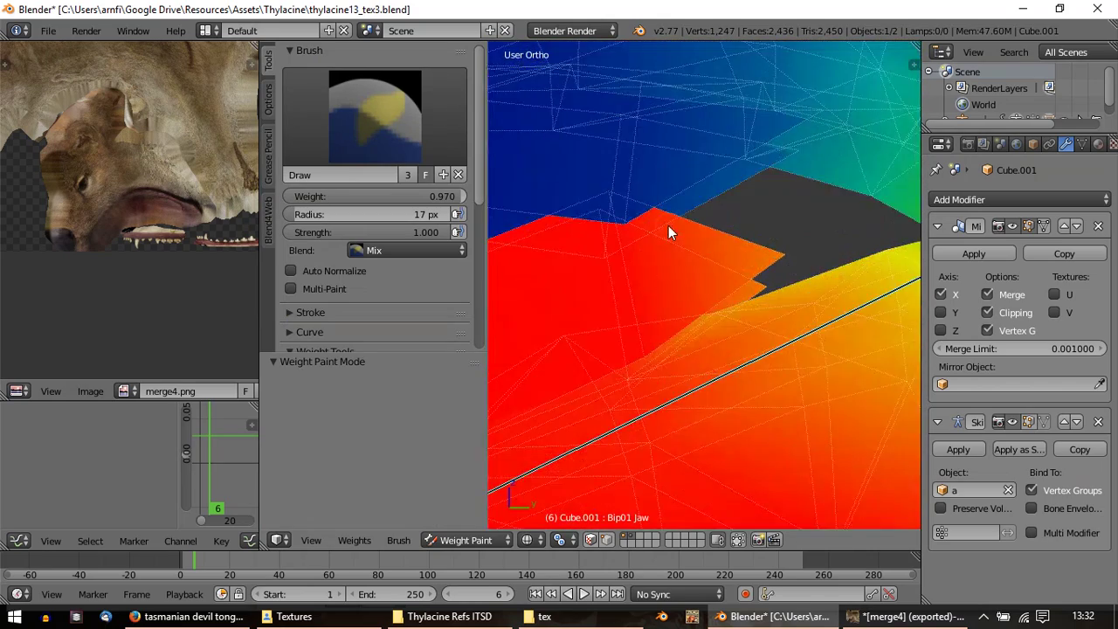
pyautogui.moveTo(601, 218)
pyautogui.mouseDown(button='middle')
pyautogui.moveTo(610, 226)
pyautogui.moveTo(616, 213)
pyautogui.mouseUp(button='middle')
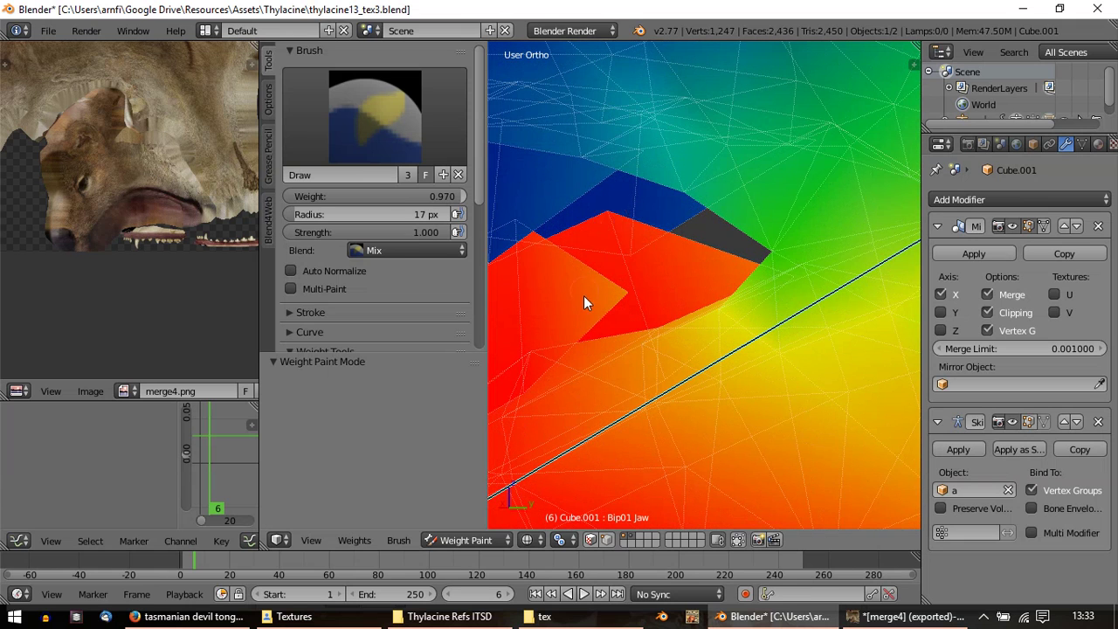
pyautogui.moveTo(584, 296); pyautogui.dragTo(559, 373, button='middle')
pyautogui.moveTo(578, 330)
pyautogui.mouseDown(button='middle')
pyautogui.moveTo(616, 332)
pyautogui.moveTo(589, 264)
pyautogui.moveTo(573, 295)
pyautogui.moveTo(568, 259)
pyautogui.moveTo(616, 250)
pyautogui.moveTo(644, 267)
pyautogui.moveTo(722, 253)
pyautogui.mouseUp(button='middle')
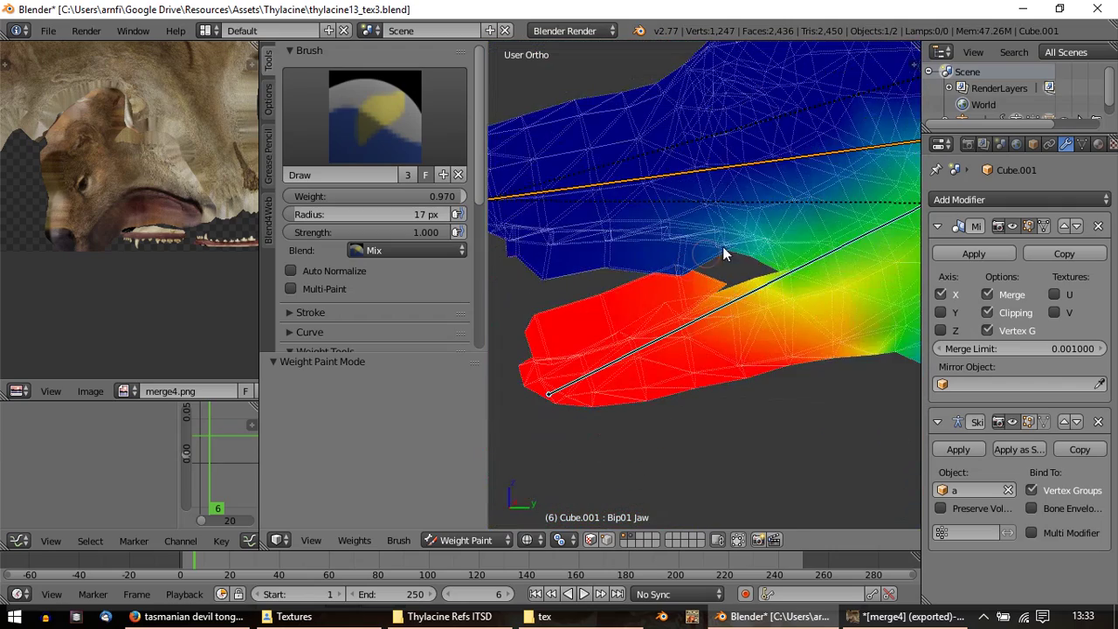
# Step: Select the Bip01 Head bone and paint its weight at the lower teeth strip's rear vertices using sampled values of 0.129 and 0.030
pyautogui.rightClick(768, 165)
pyautogui.moveTo(726, 295); pyautogui.dragTo(777, 331, button='middle')
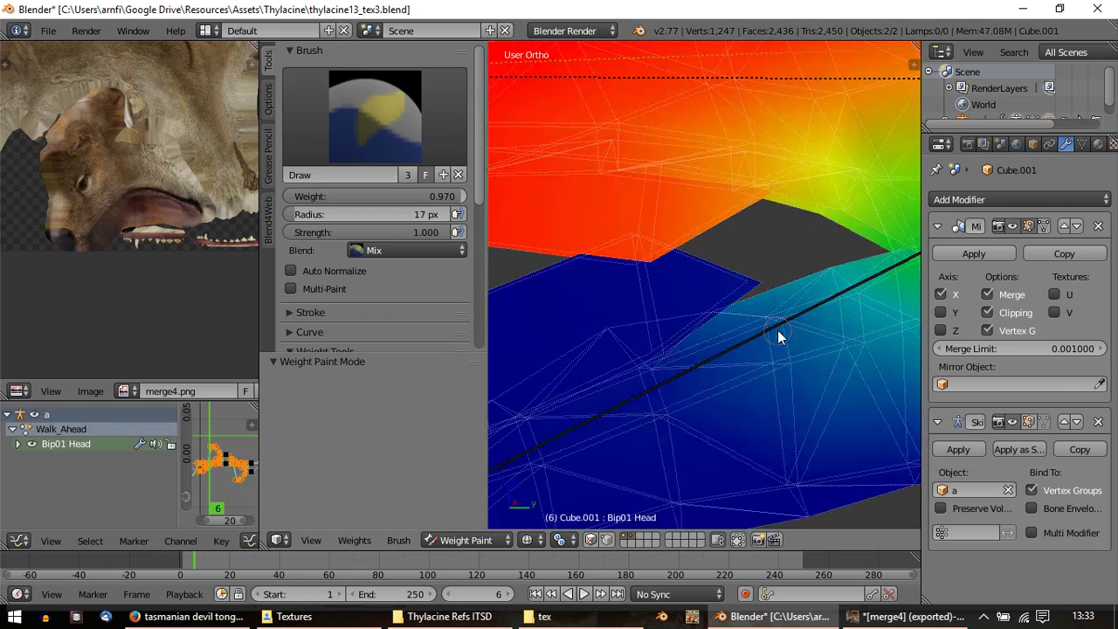
pyautogui.keyDown('ctrl'); pyautogui.click(791, 348); pyautogui.keyUp('ctrl')
pyautogui.moveTo(761, 295)
pyautogui.mouseDown()
pyautogui.moveTo(749, 290)
pyautogui.moveTo(762, 309)
pyautogui.mouseUp()
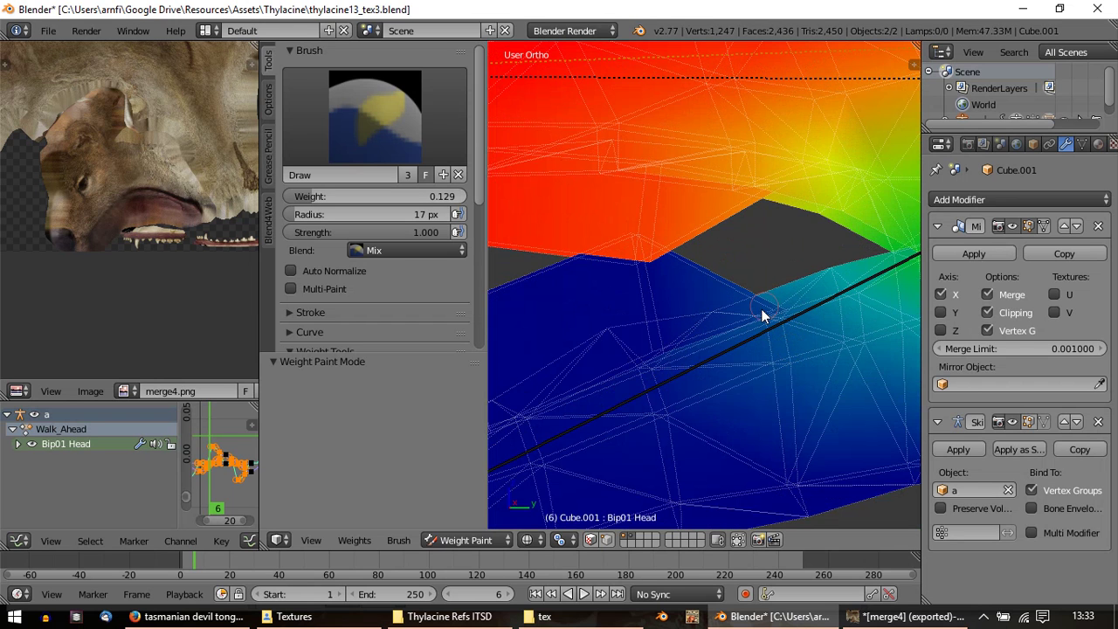
pyautogui.moveTo(678, 317)
pyautogui.mouseDown(button='middle')
pyautogui.moveTo(648, 319)
pyautogui.moveTo(611, 369)
pyautogui.mouseUp(button='middle')
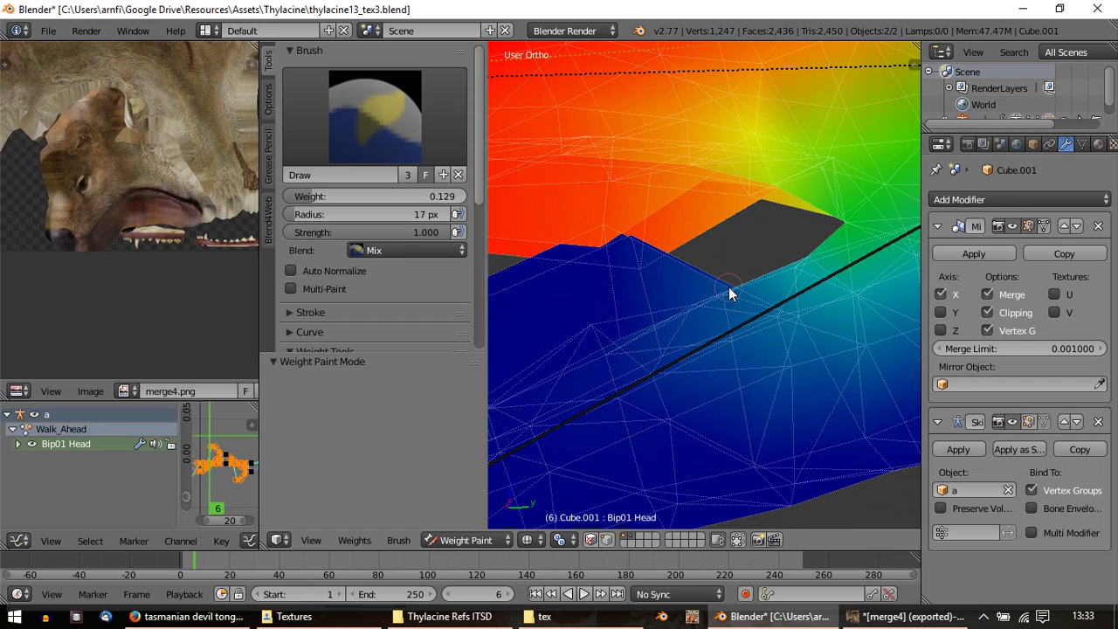
pyautogui.keyDown('ctrl'); pyautogui.click(616, 368); pyautogui.keyUp('ctrl')
pyautogui.moveTo(629, 349)
pyautogui.mouseDown(button='middle')
pyautogui.moveTo(611, 332)
pyautogui.moveTo(579, 230)
pyautogui.moveTo(655, 300)
pyautogui.moveTo(650, 358)
pyautogui.mouseUp(button='middle')
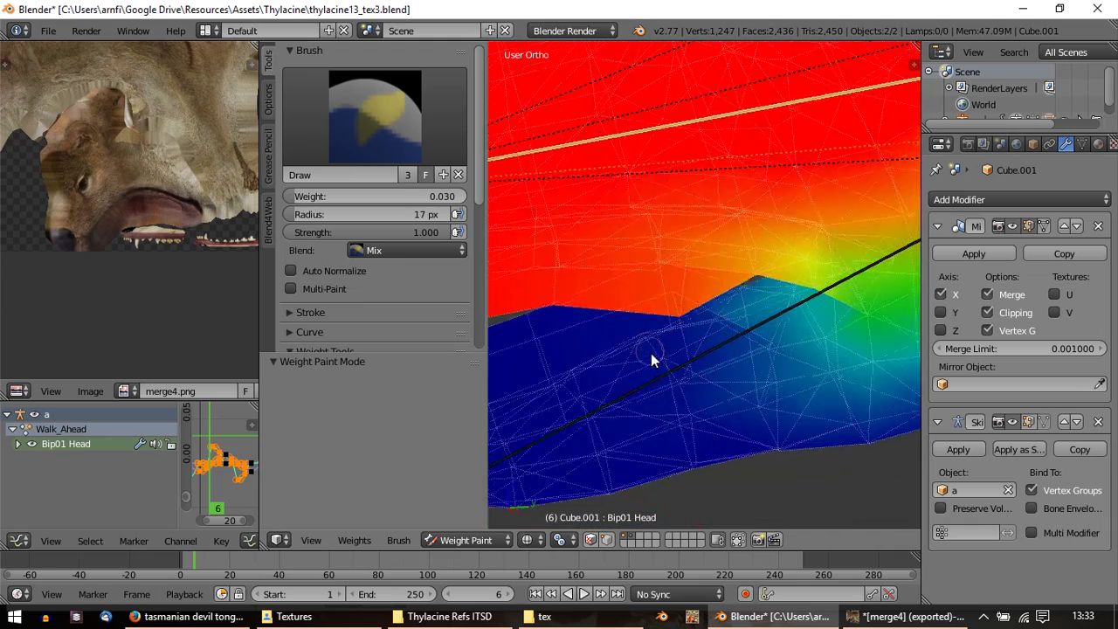
# Step: Return Cube.001 to Object Mode with textured shading, deselect everything and run the animation to reset the jaw pose
pyautogui.click(458, 540)
pyautogui.click(458, 523)
pyautogui.scroll(-3, 598, 373)
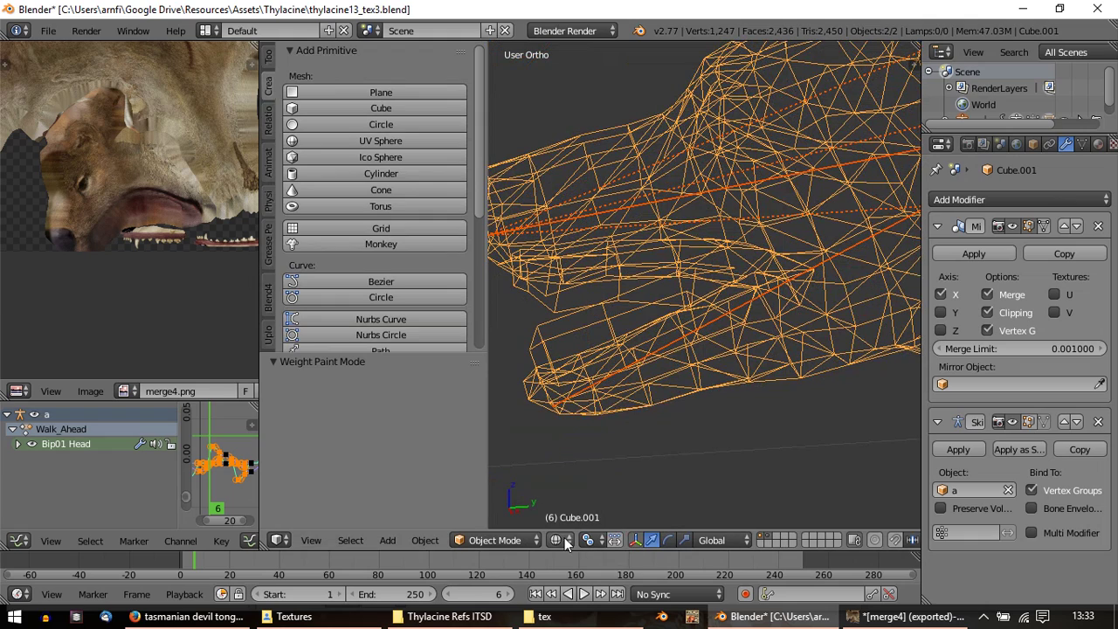
pyautogui.click(555, 540)
pyautogui.click(586, 466)
pyautogui.hotkey('alt', 'a')
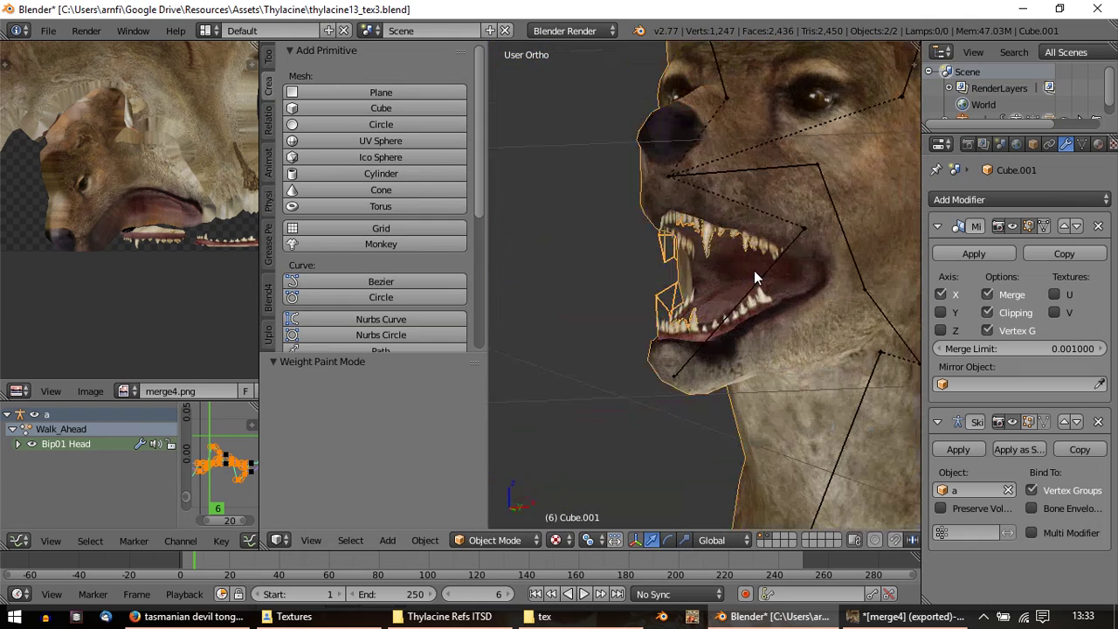
pyautogui.press('a')
pyautogui.press('Escape')
pyautogui.scroll(-1, 655, 278)
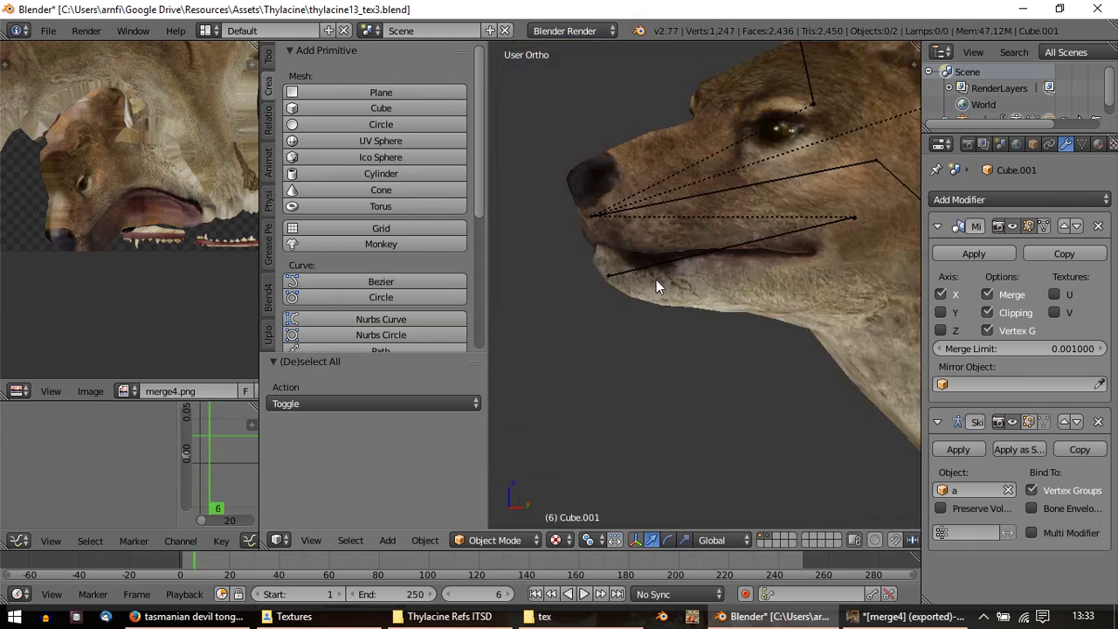
# Step: Test the Bip01 Jaw bone through wide and partial openings to check the teeth, cancelling each rotation
pyautogui.rightClick(664, 269)
pyautogui.press('r')
pyautogui.press('r')
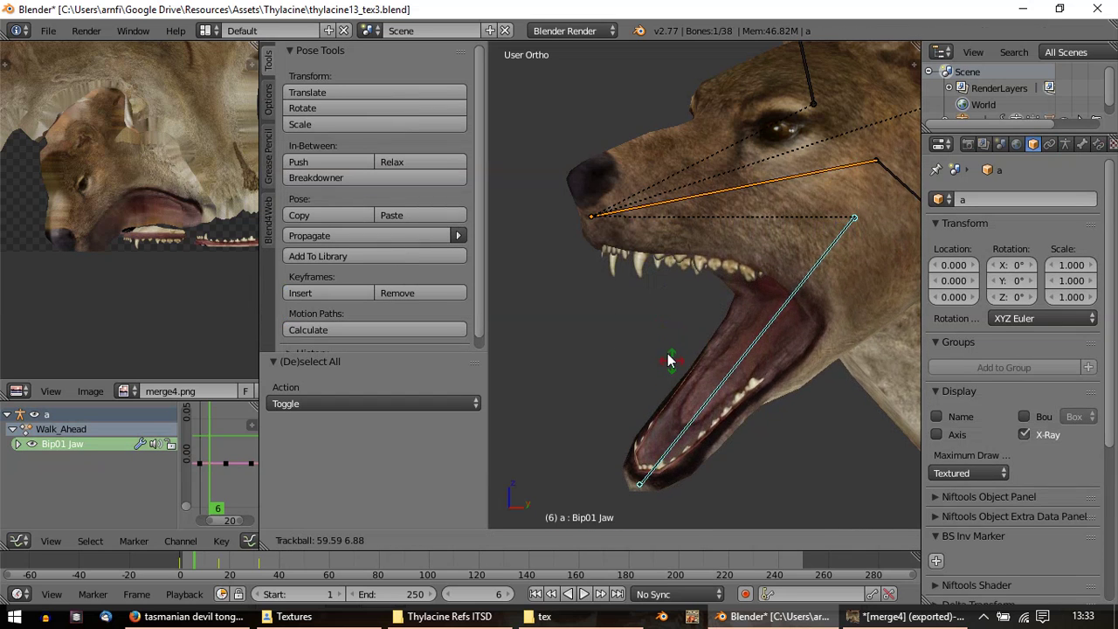
pyautogui.press('Escape')
pyautogui.press('r')
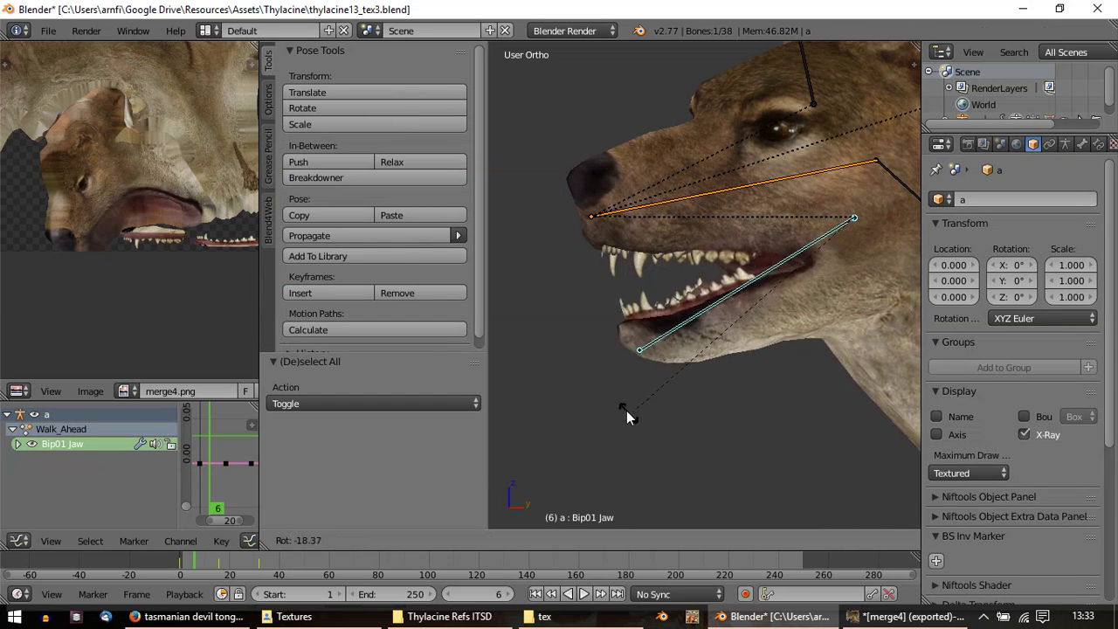
pyautogui.press('Escape')
pyautogui.press('r')
pyautogui.press('Escape')
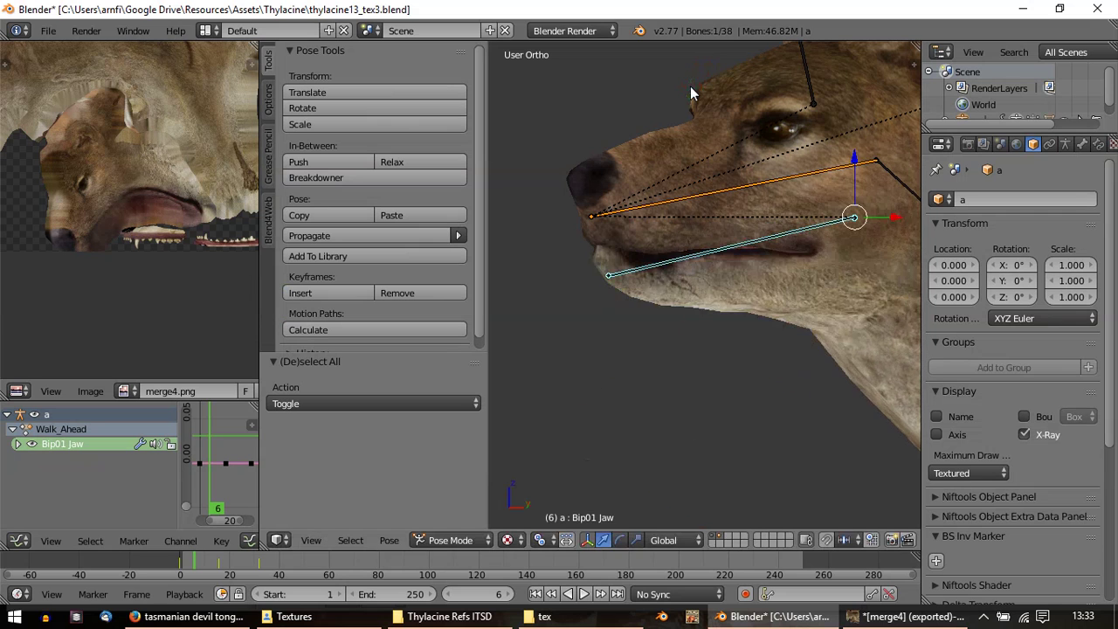
# Step: Save thylacine13_tex3.blend, close the tool shelf and return the armature to Object Mode
pyautogui.moveTo(716, 234); pyautogui.dragTo(908, 241, button='middle')
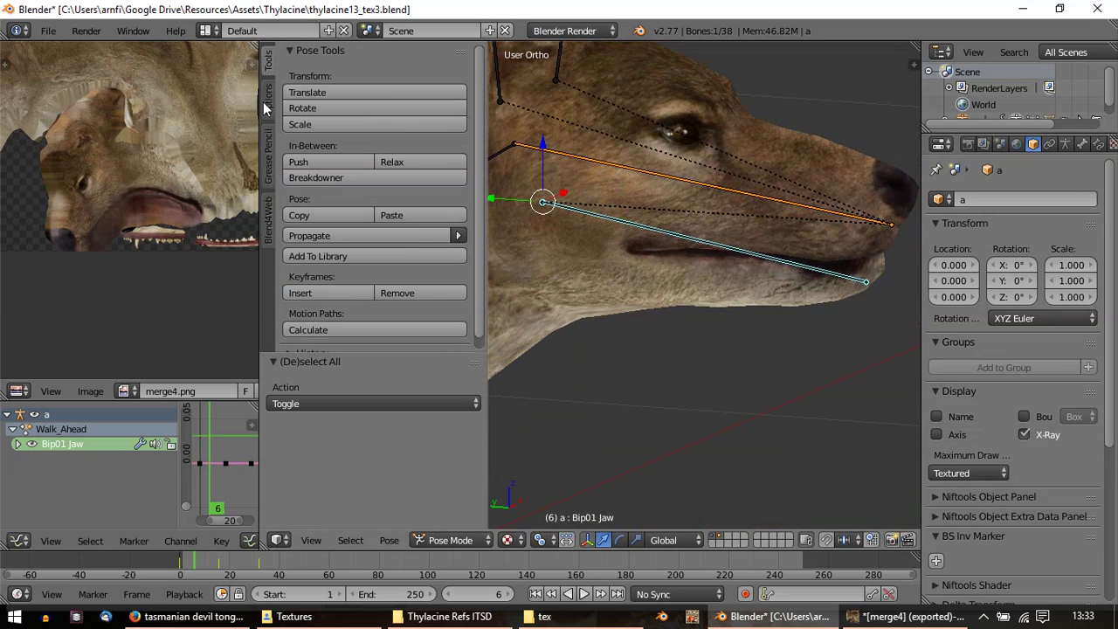
pyautogui.click(48, 30)
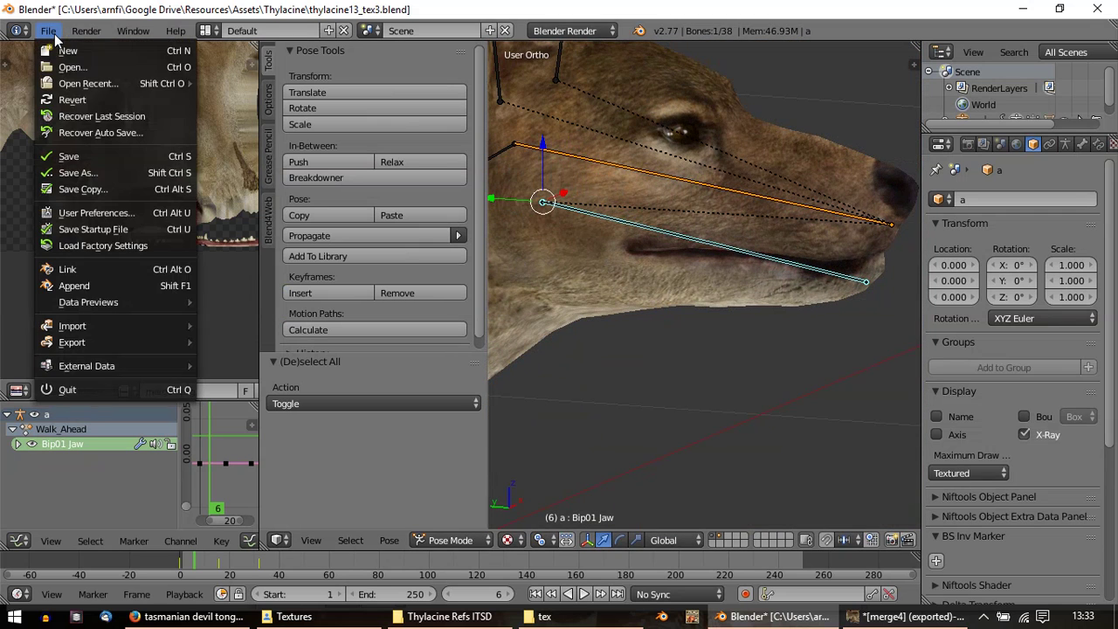
pyautogui.click(72, 157)
pyautogui.press('t')
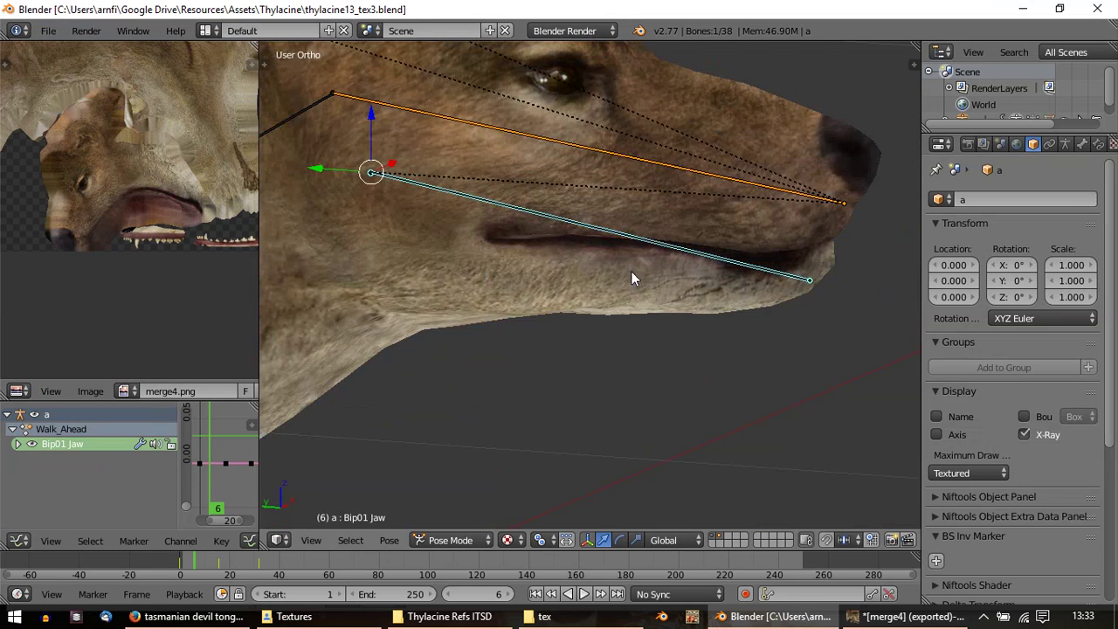
pyautogui.keyDown('shift'); pyautogui.moveTo(631, 271); pyautogui.dragTo(815, 298, button='middle'); pyautogui.keyUp('shift')
pyautogui.click(487, 543)
pyautogui.click(455, 521)
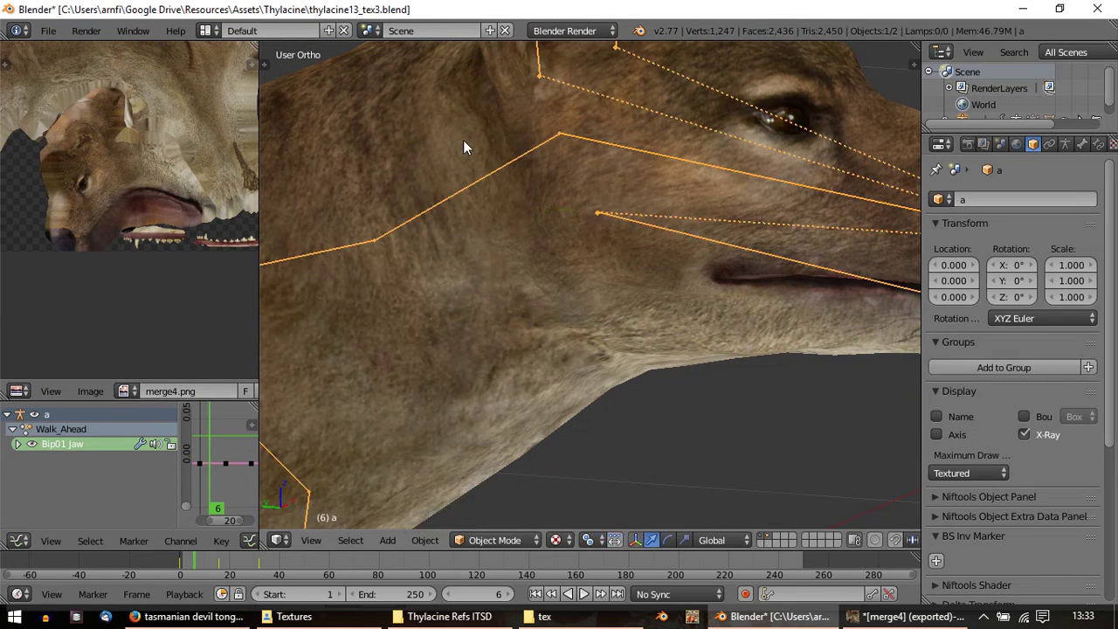
# Step: Deselect the armature and play the walk animation with the whole thylacine in the right side view
pyautogui.scroll(-6, 476, 210)
pyautogui.scroll(-5, 709, 253)
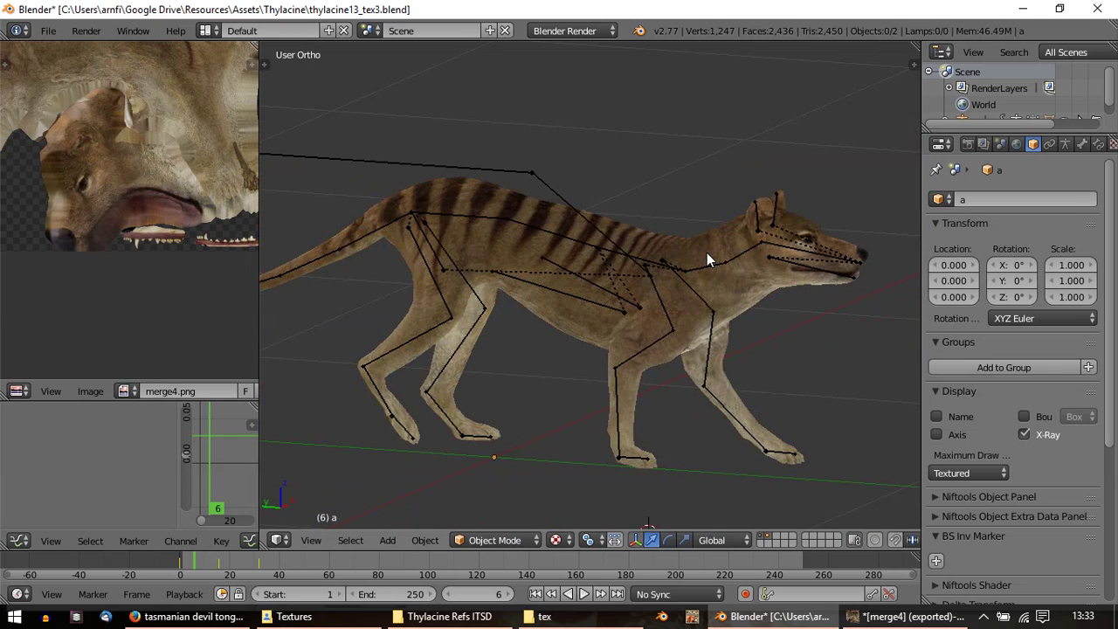
pyautogui.moveTo(681, 255); pyautogui.dragTo(438, 267, button='middle')
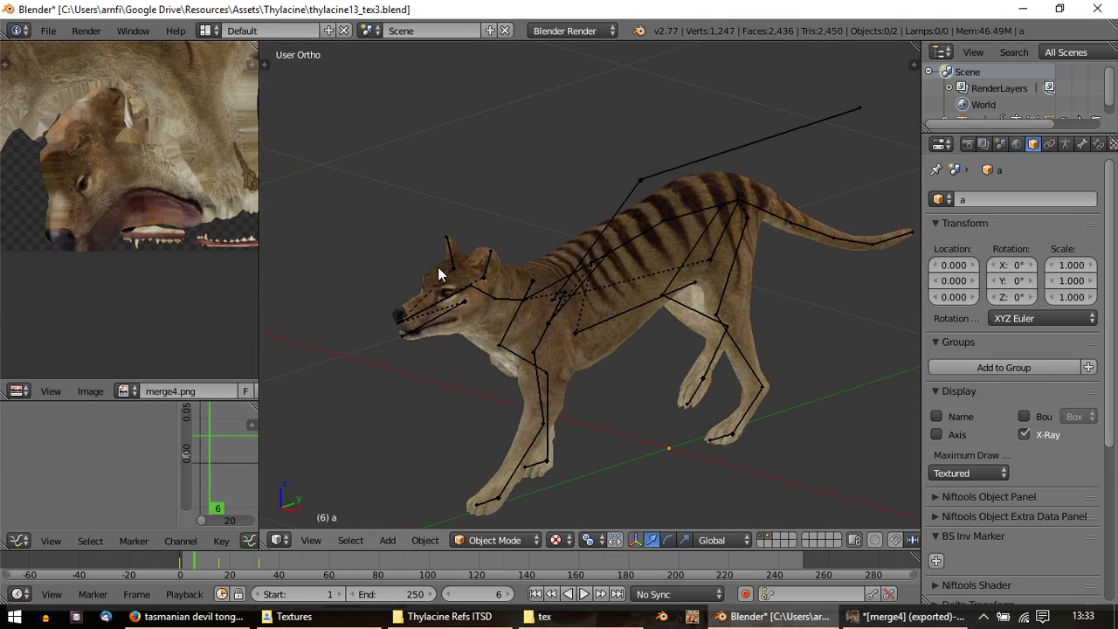
pyautogui.press('KP_3')
pyautogui.scroll(-3, 473, 280)
pyautogui.hotkey('alt', 'a')
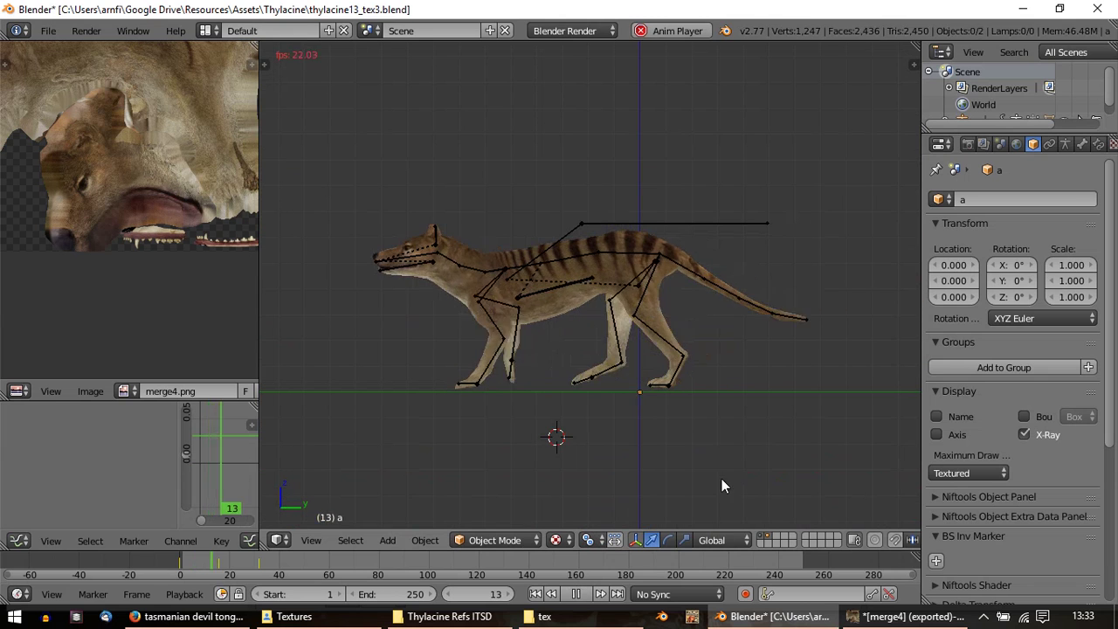
pyautogui.press('Escape')
# Step: Hide the armature's layer and play the walk animation from the side and from the front
pyautogui.click(769, 539)
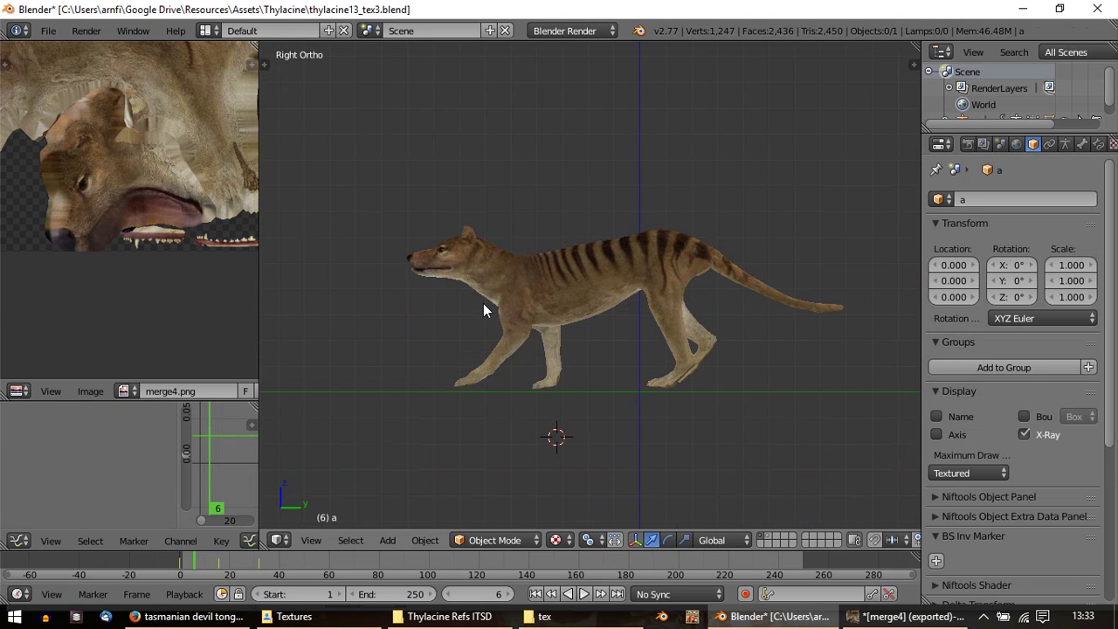
pyautogui.keyDown('shift'); pyautogui.moveTo(483, 303); pyautogui.dragTo(541, 267, button='middle'); pyautogui.keyUp('shift')
pyautogui.hotkey('alt', 'a')
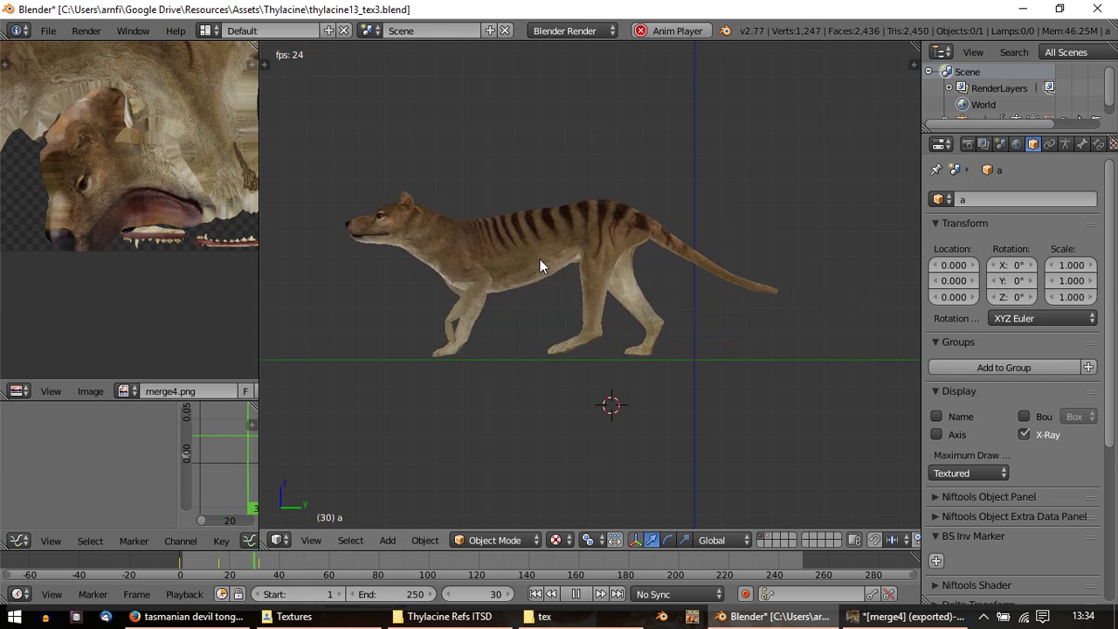
pyautogui.press('Escape')
pyautogui.moveTo(481, 254); pyautogui.dragTo(674, 318, button='middle')
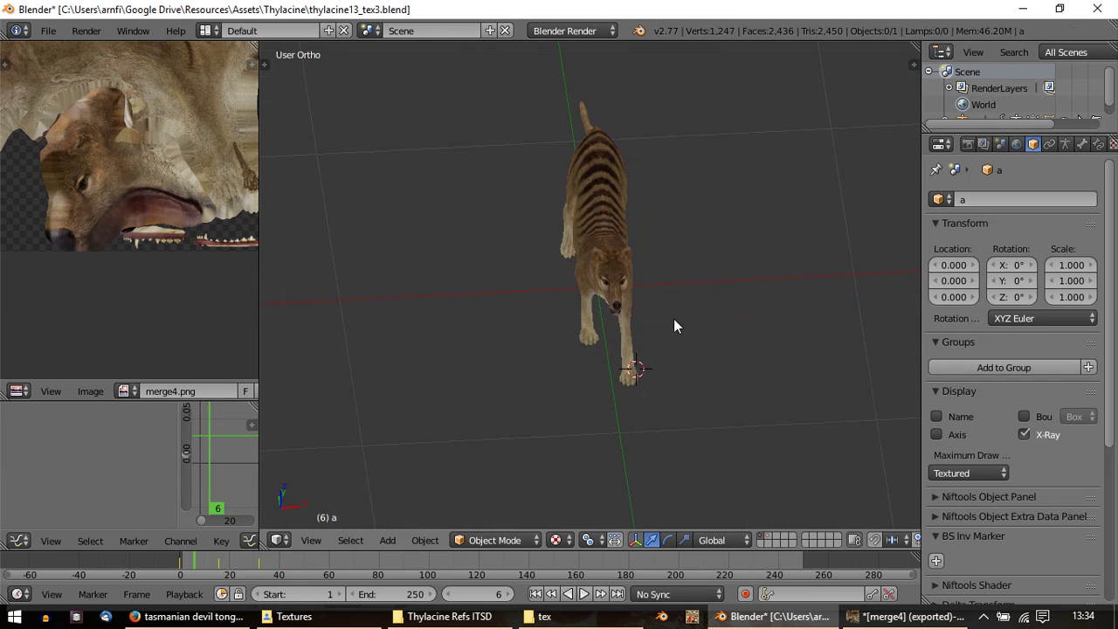
pyautogui.hotkey('alt', 'a')
pyautogui.press('Escape')
# Step: Examine the textured thylacine's head, belly, paws, hindquarters and striped back from several angles
pyautogui.moveTo(555, 336); pyautogui.dragTo(431, 310, button='middle')
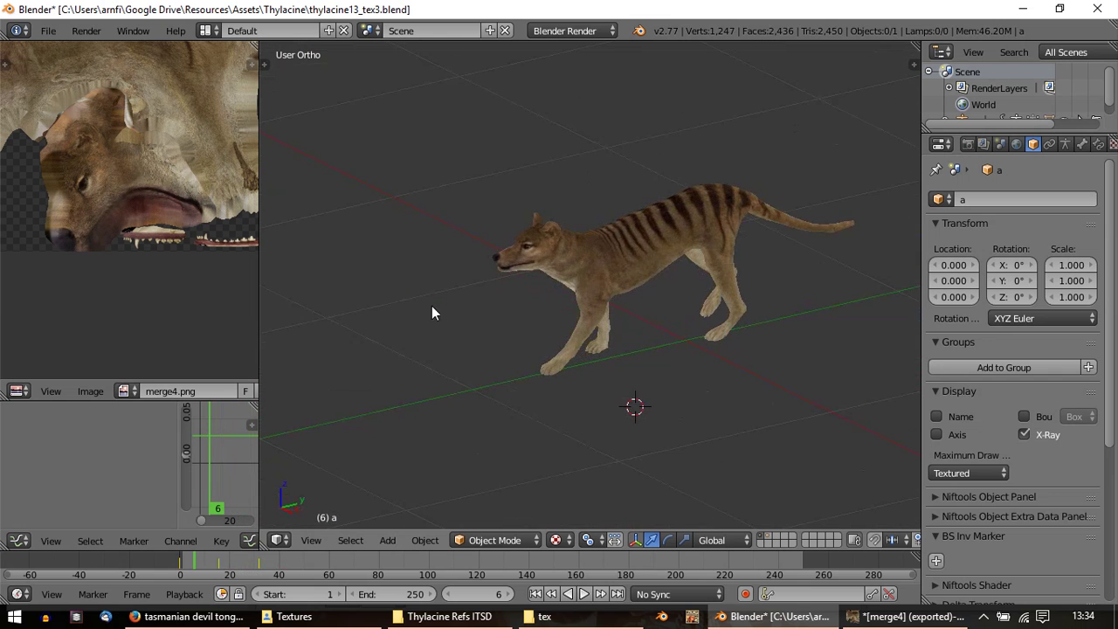
pyautogui.scroll(6, 409, 292)
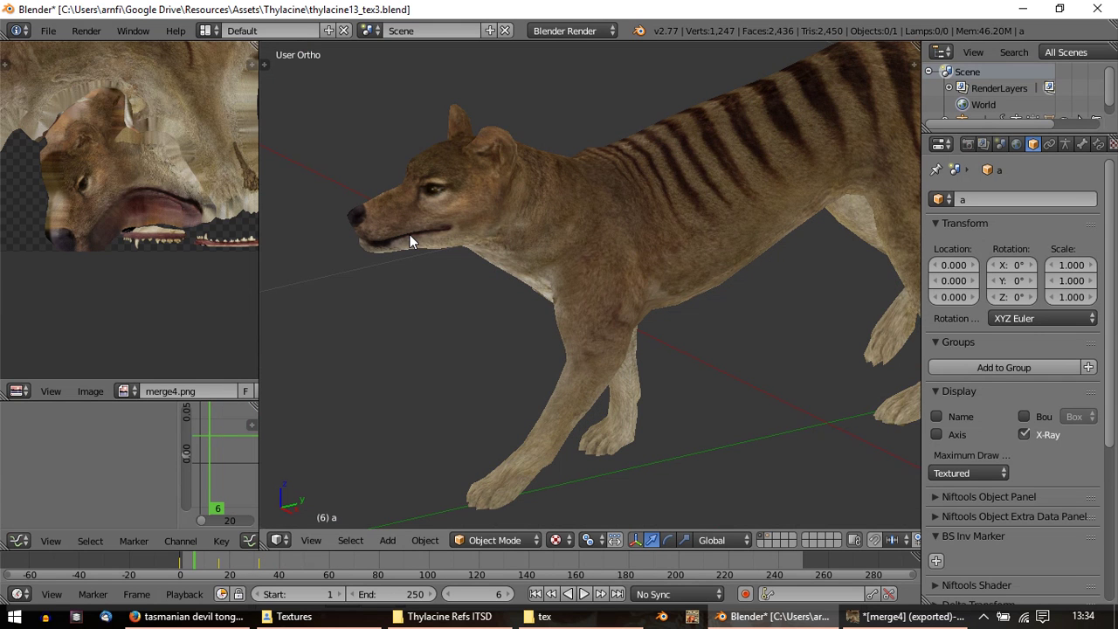
pyautogui.moveTo(565, 225); pyautogui.dragTo(500, 149, button='middle')
pyautogui.scroll(3, 622, 318)
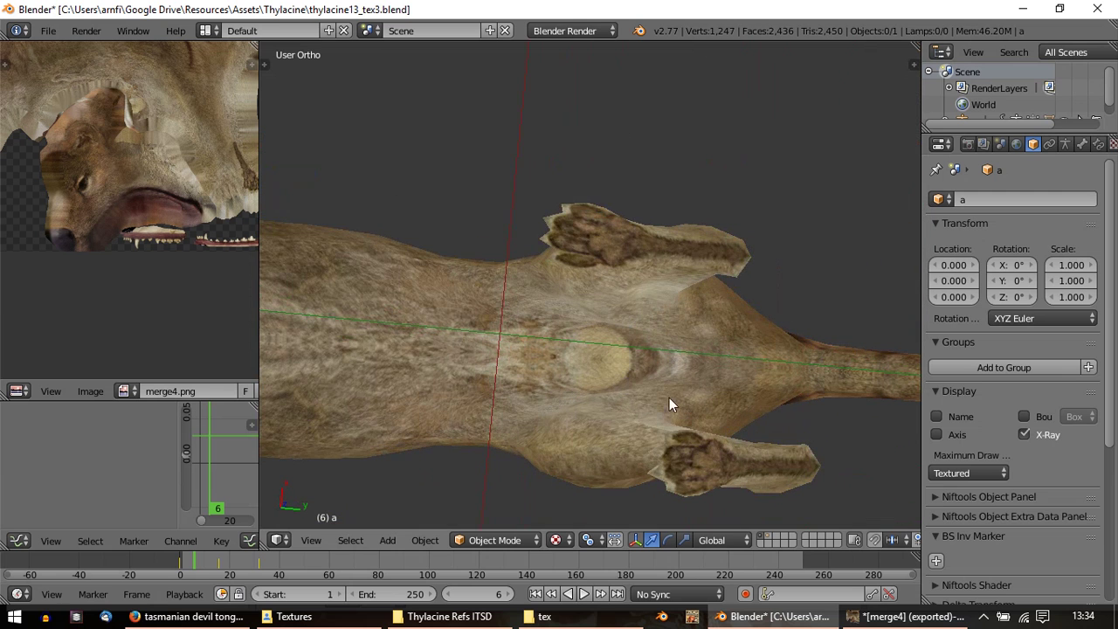
pyautogui.moveTo(563, 293); pyautogui.dragTo(753, 381, button='middle')
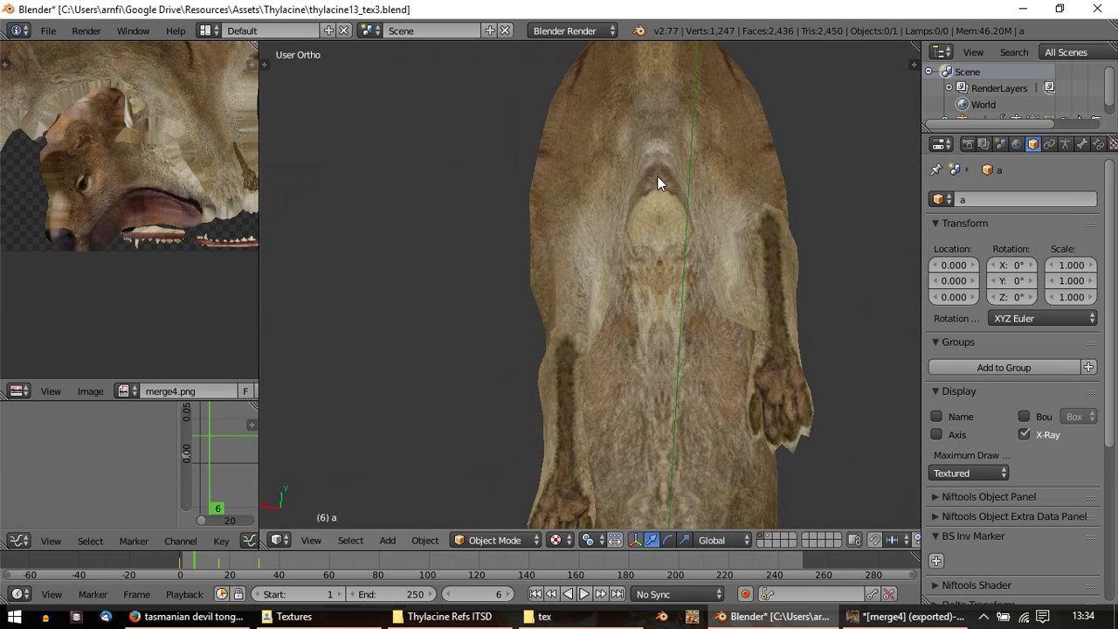
pyautogui.moveTo(662, 225); pyautogui.dragTo(649, 289, button='middle')
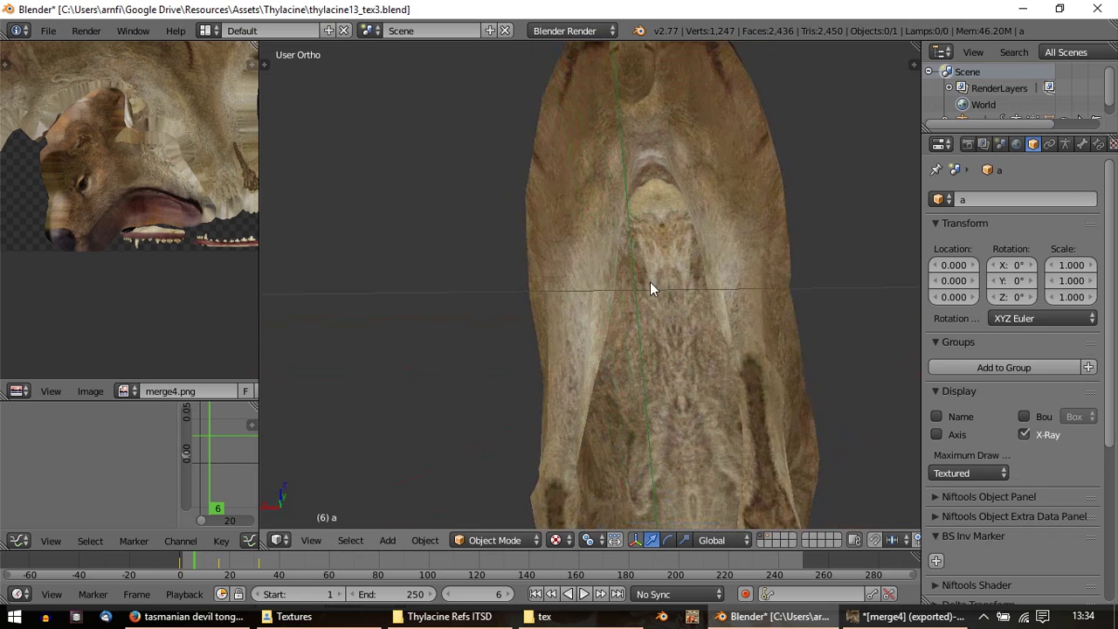
pyautogui.moveTo(635, 177); pyautogui.dragTo(777, 190, button='middle')
pyautogui.scroll(-6, 776, 190)
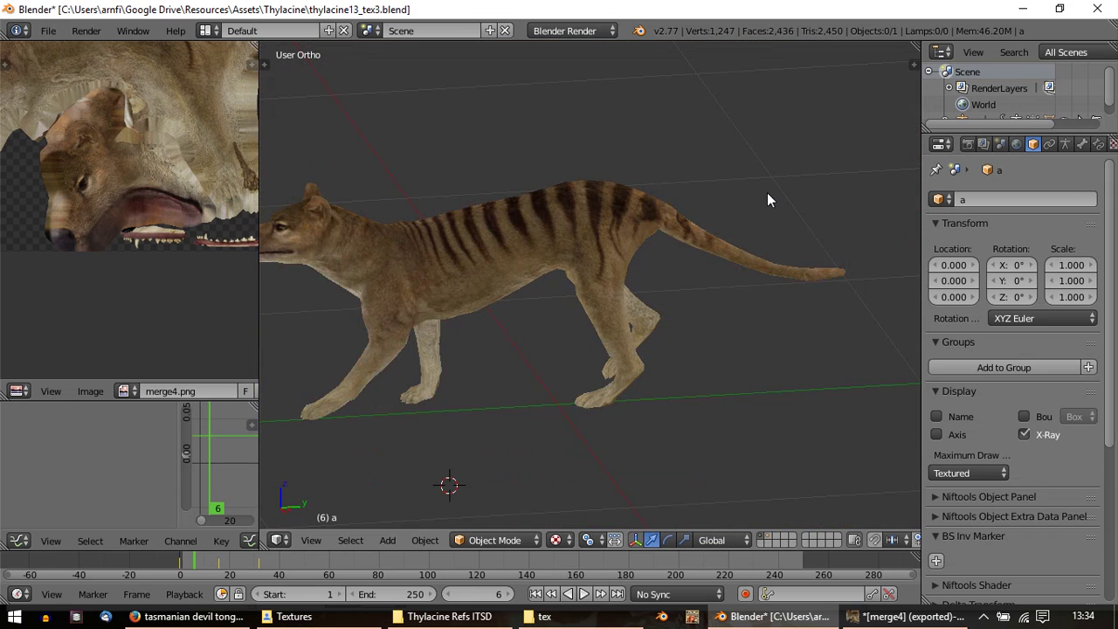
pyautogui.moveTo(516, 169); pyautogui.dragTo(603, 203, button='middle')
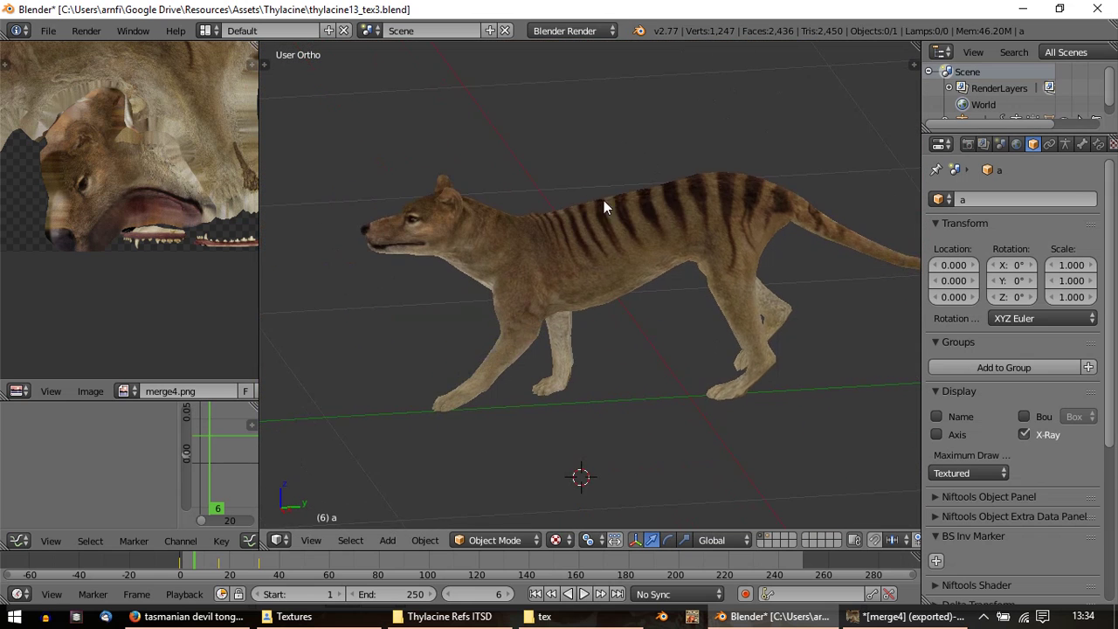
# Step: Inspect the merge4.png texture layout and the thylacine from the front, and save thylacine13_tex3.blend
pyautogui.moveTo(140, 183); pyautogui.dragTo(210, 209, button='middle')
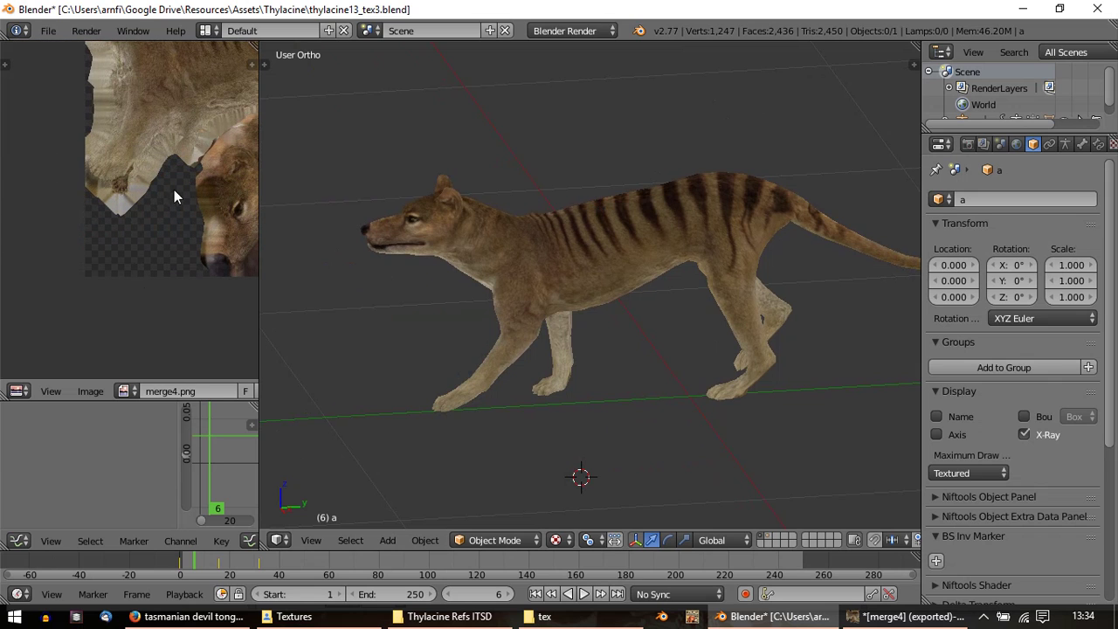
pyautogui.moveTo(172, 167); pyautogui.dragTo(114, 229, button='middle')
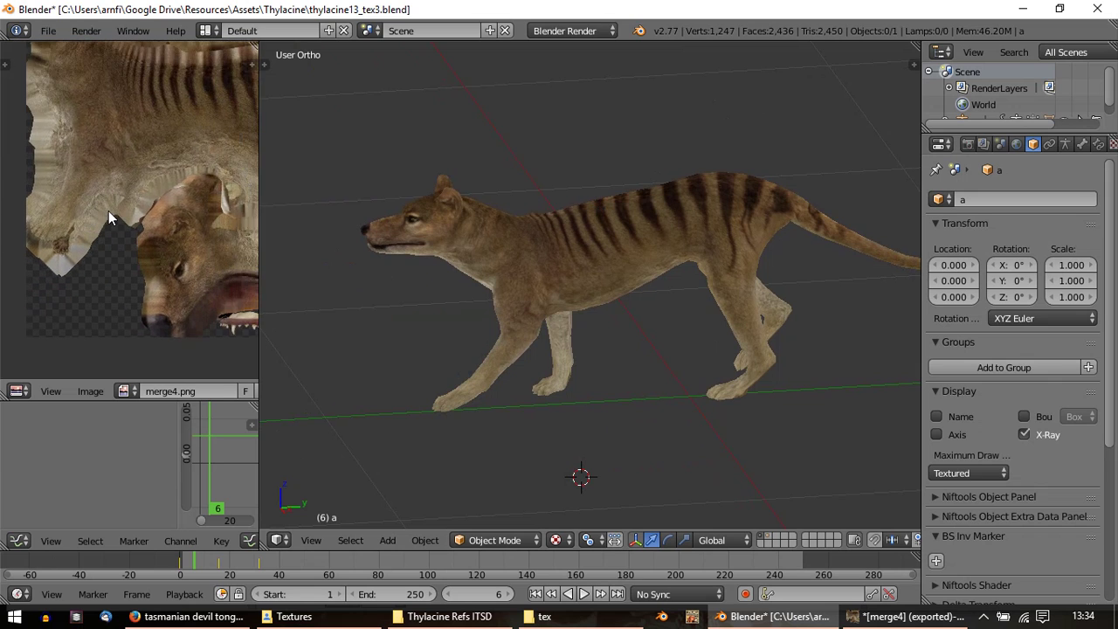
pyautogui.scroll(-2, 110, 212)
pyautogui.keyDown('ctrl'); pyautogui.scroll(-1, 131, 173); pyautogui.keyUp('ctrl')
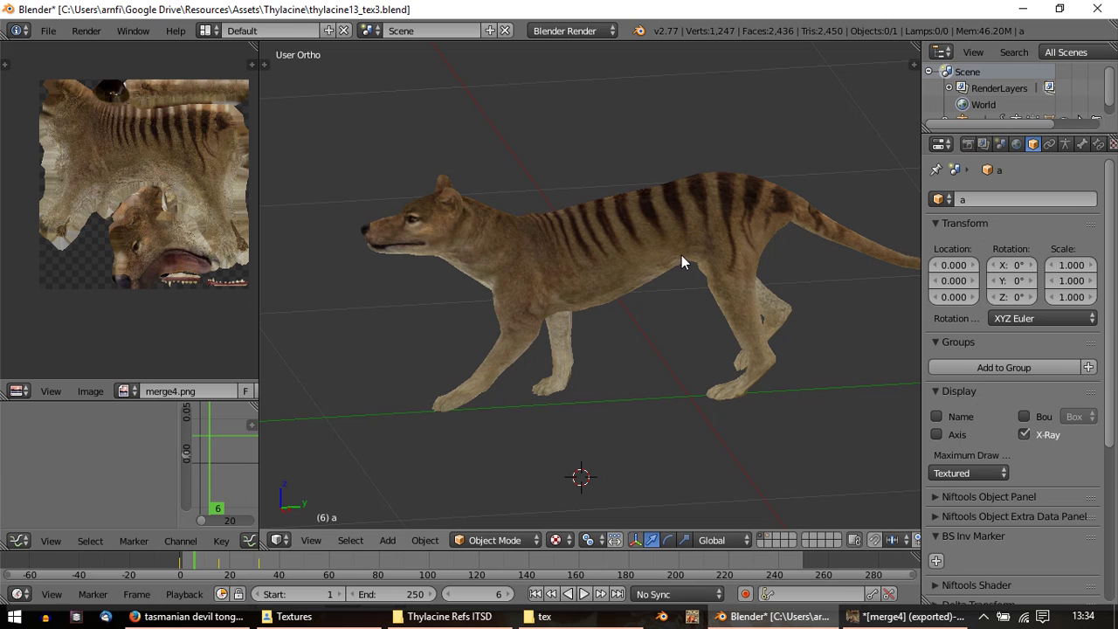
pyautogui.moveTo(606, 264)
pyautogui.mouseDown(button='middle')
pyautogui.moveTo(696, 294)
pyautogui.moveTo(598, 253)
pyautogui.mouseUp(button='middle')
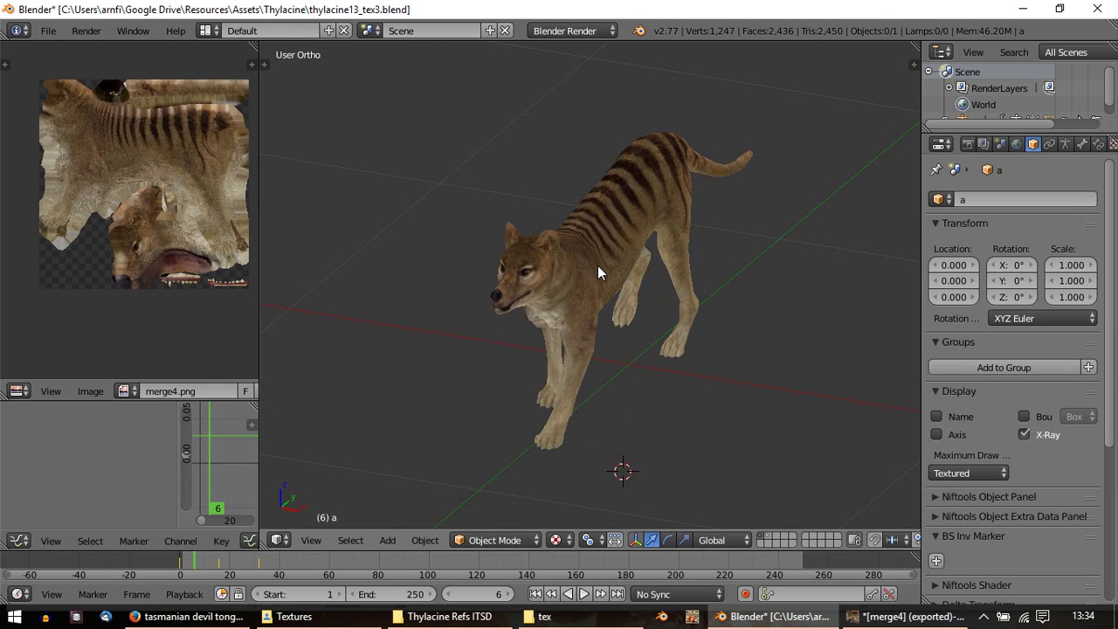
pyautogui.click(58, 36)
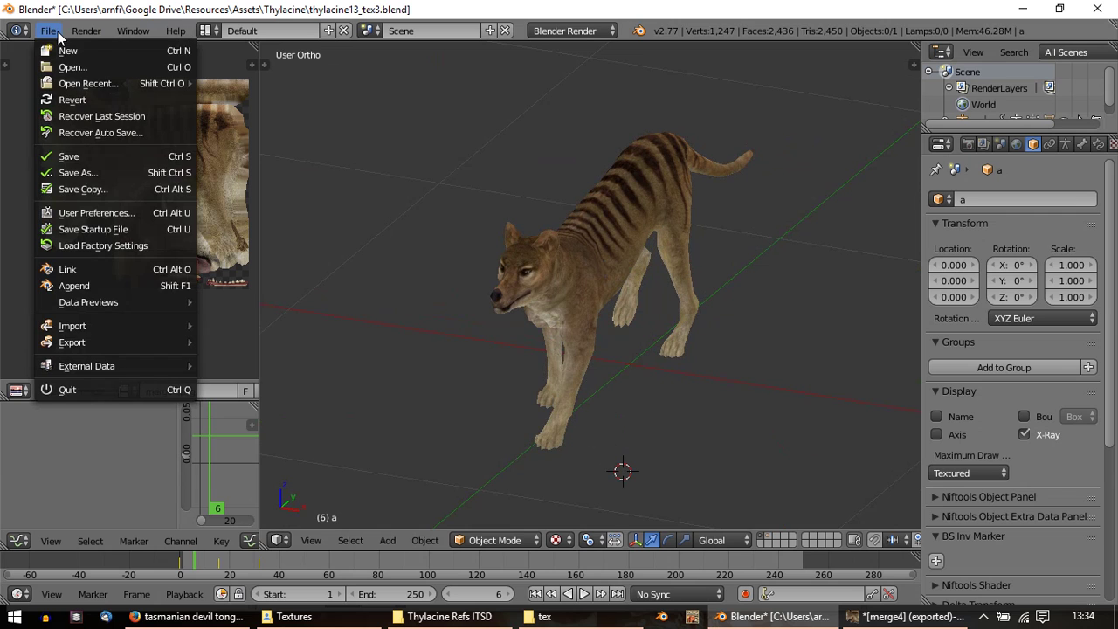
pyautogui.click(69, 157)
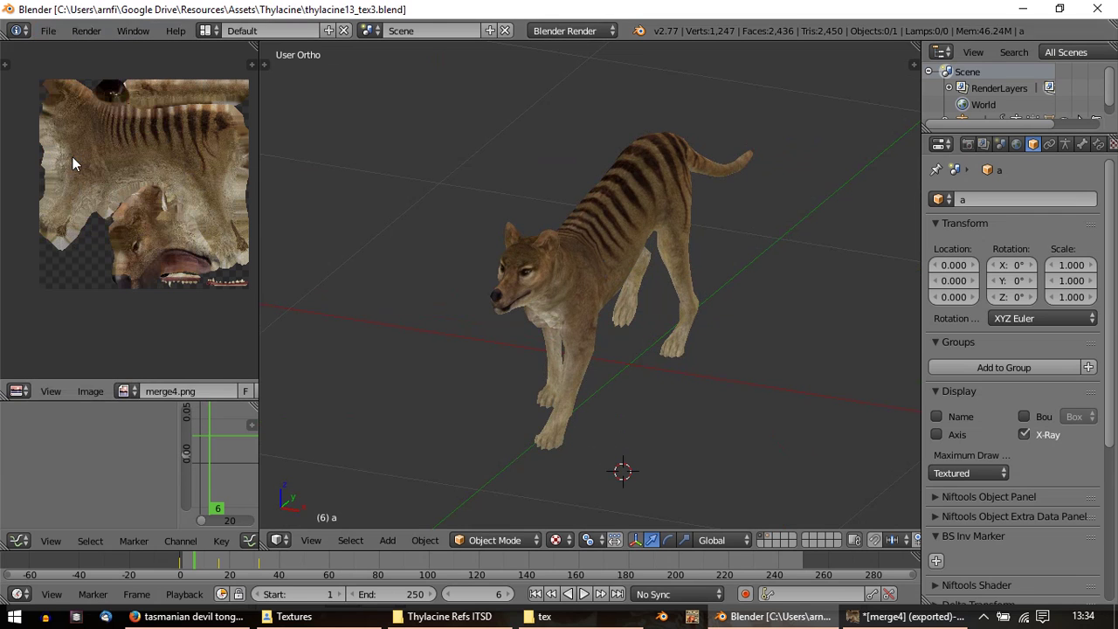
# Step: Duplicate the thylacine mesh, leaving the copy exactly in place over the original
pyautogui.scroll(2, 619, 232)
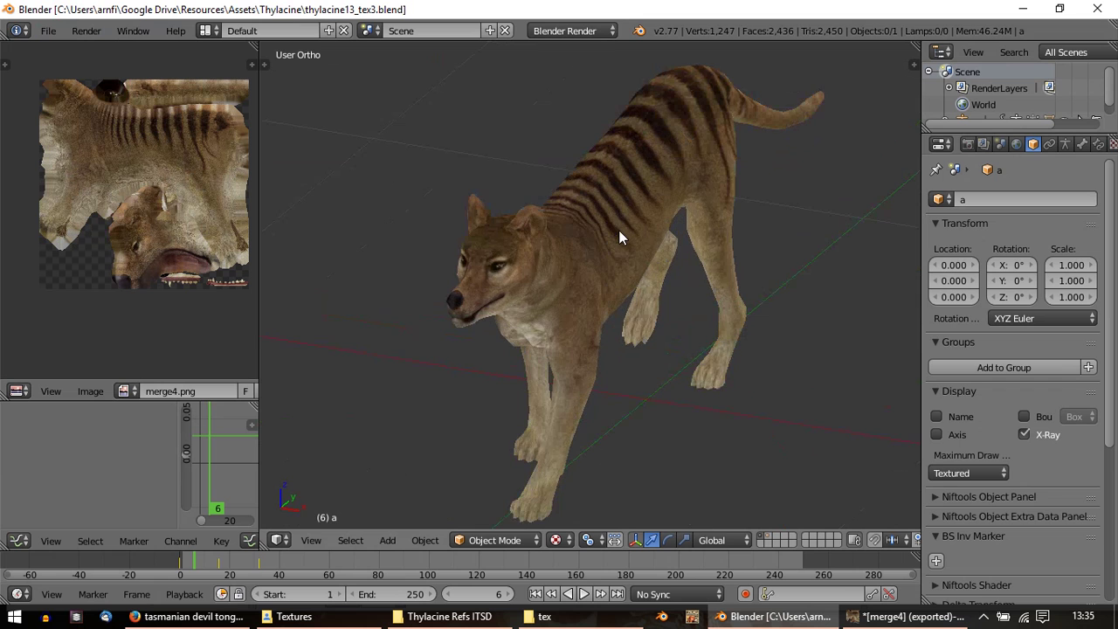
pyautogui.moveTo(620, 209); pyautogui.dragTo(660, 273, button='right')
pyautogui.rightClick(696, 279)
pyautogui.hotkey('shift', 'd')
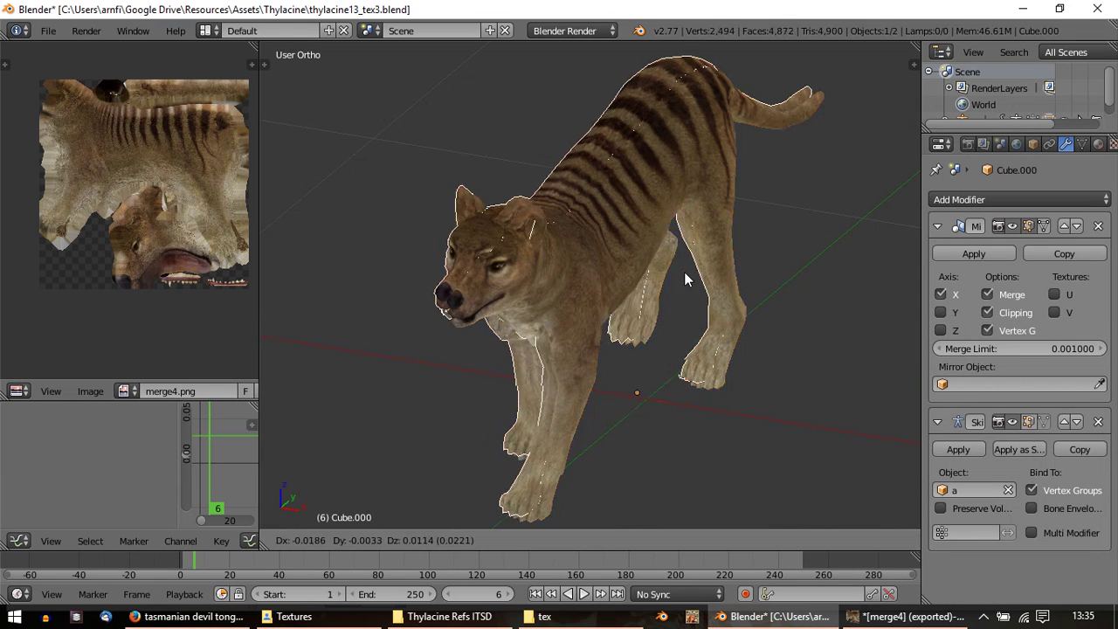
pyautogui.rightClick(553, 278)
pyautogui.moveTo(667, 371); pyautogui.dragTo(775, 365, button='middle')
# Step: Give the duplicate its own copies of the material and texture, and assign merge4.png as the texture image
pyautogui.moveTo(924, 170); pyautogui.dragTo(835, 170)
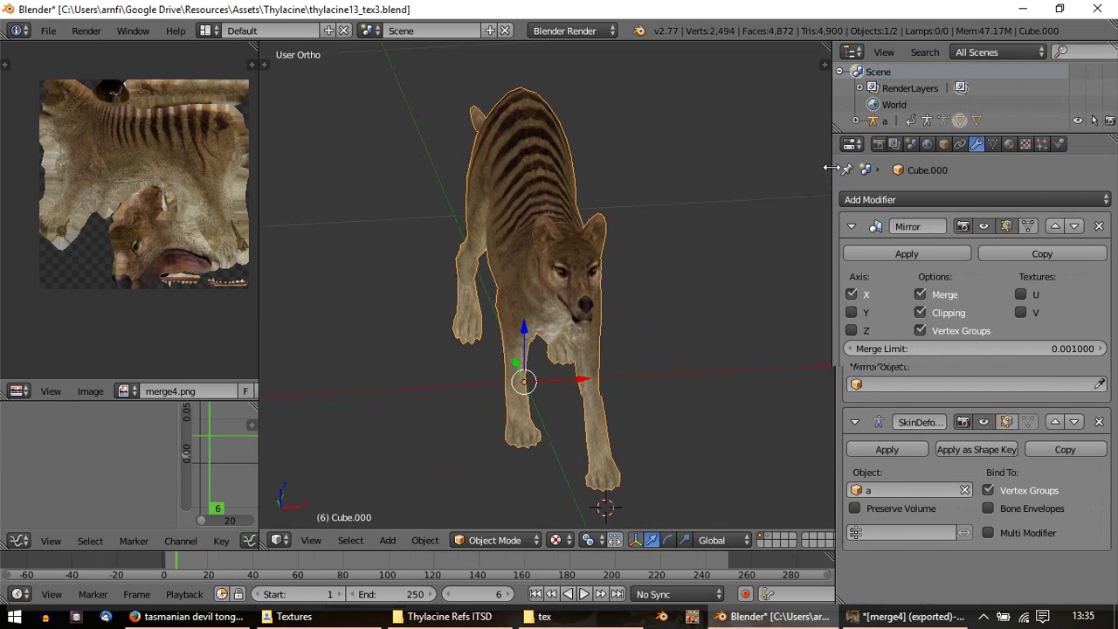
pyautogui.click(1009, 144)
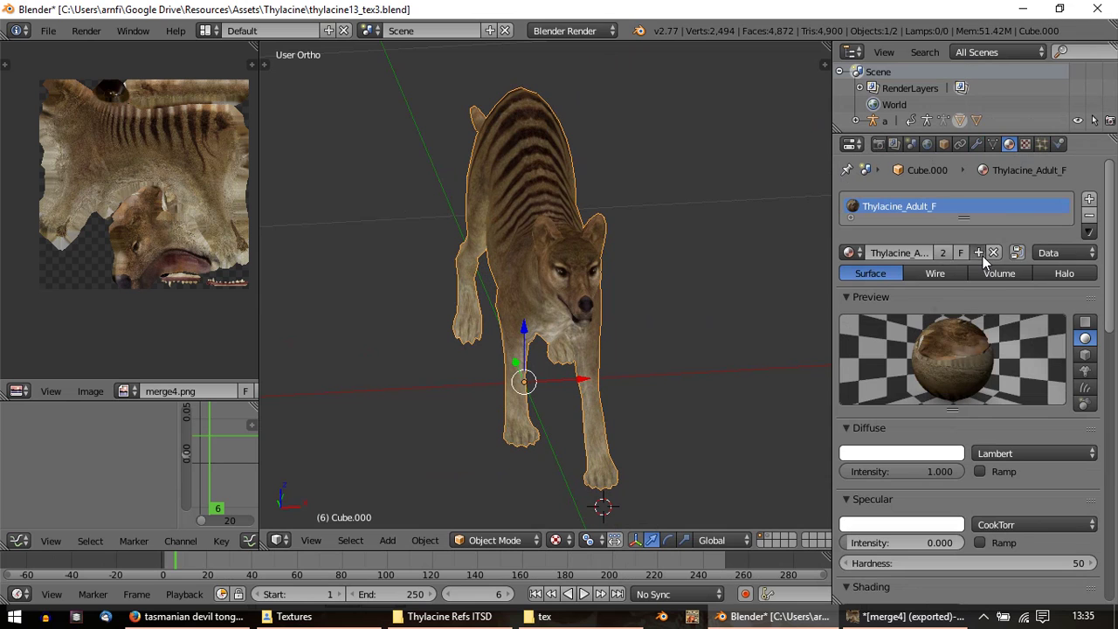
pyautogui.click(1027, 145)
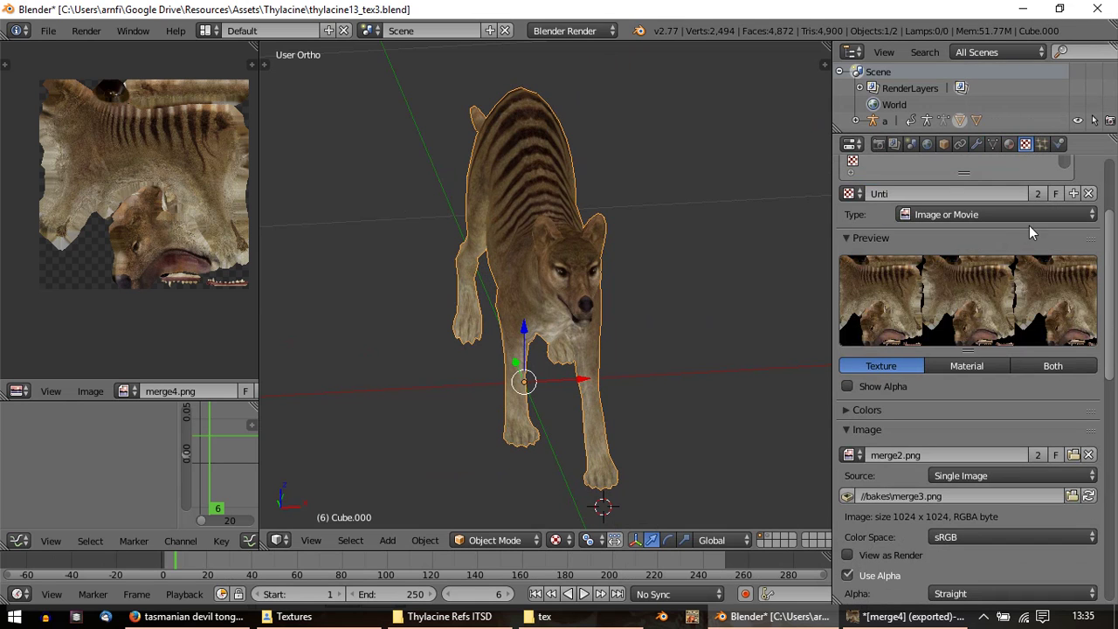
pyautogui.click(1074, 260)
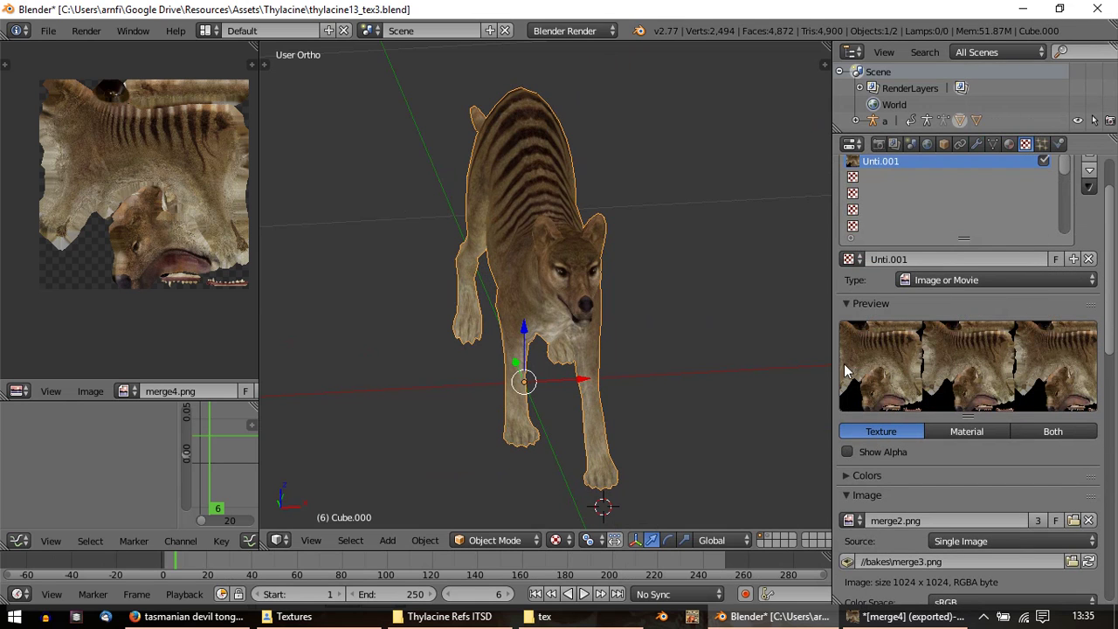
pyautogui.click(854, 521)
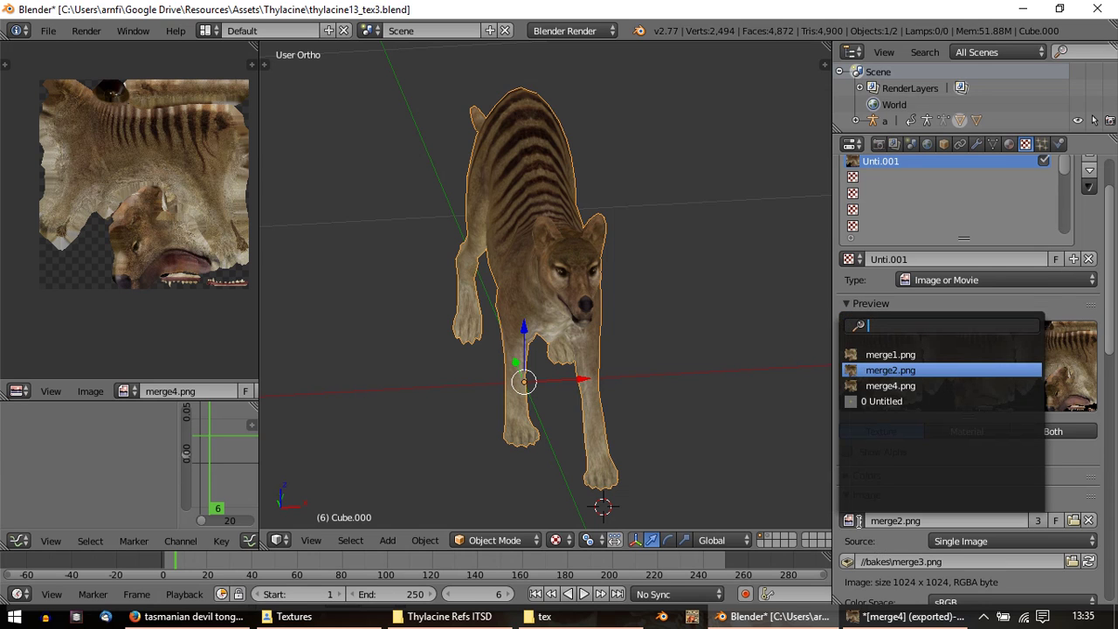
pyautogui.click(879, 390)
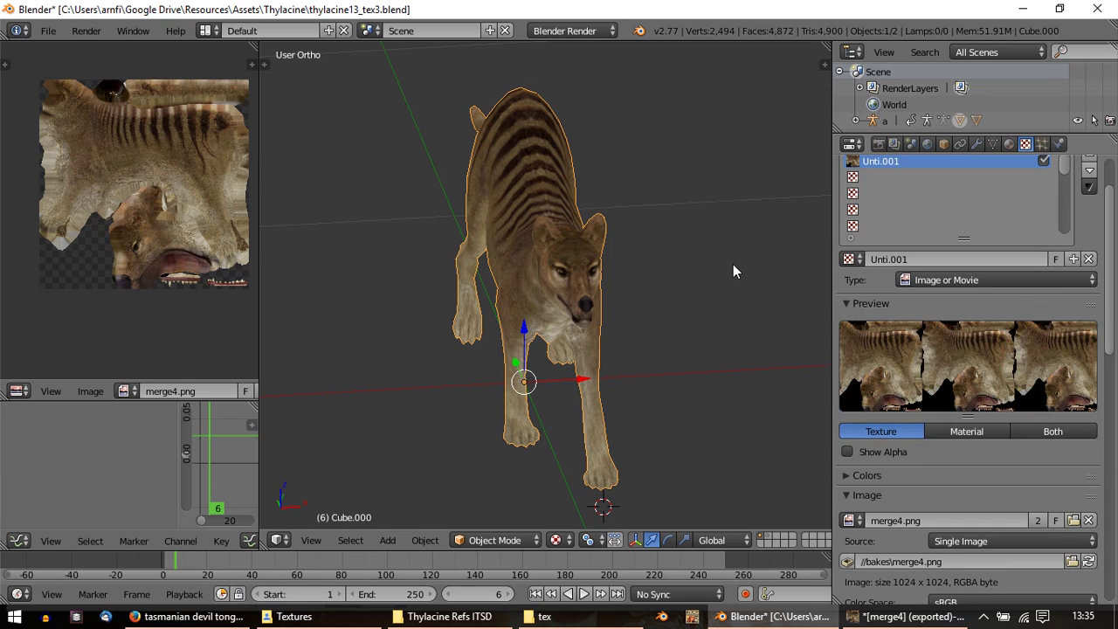
# Step: Check which texture image the original mesh uses, and reselect the duplicate
pyautogui.moveTo(547, 258); pyautogui.dragTo(614, 268, button='right')
pyautogui.rightClick(614, 268)
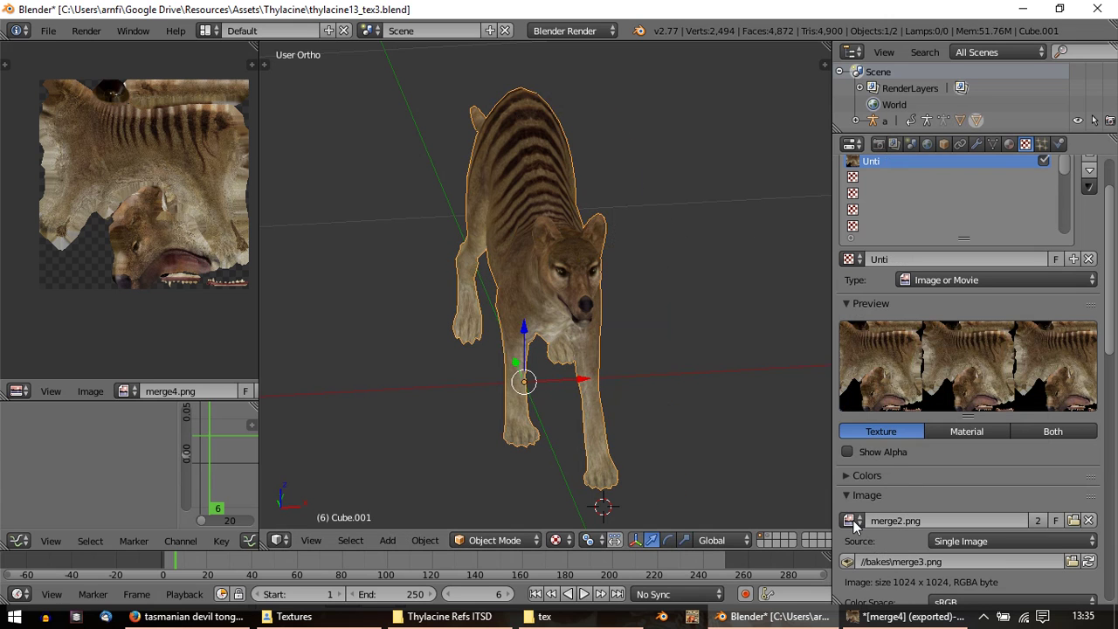
pyautogui.rightClick(586, 297)
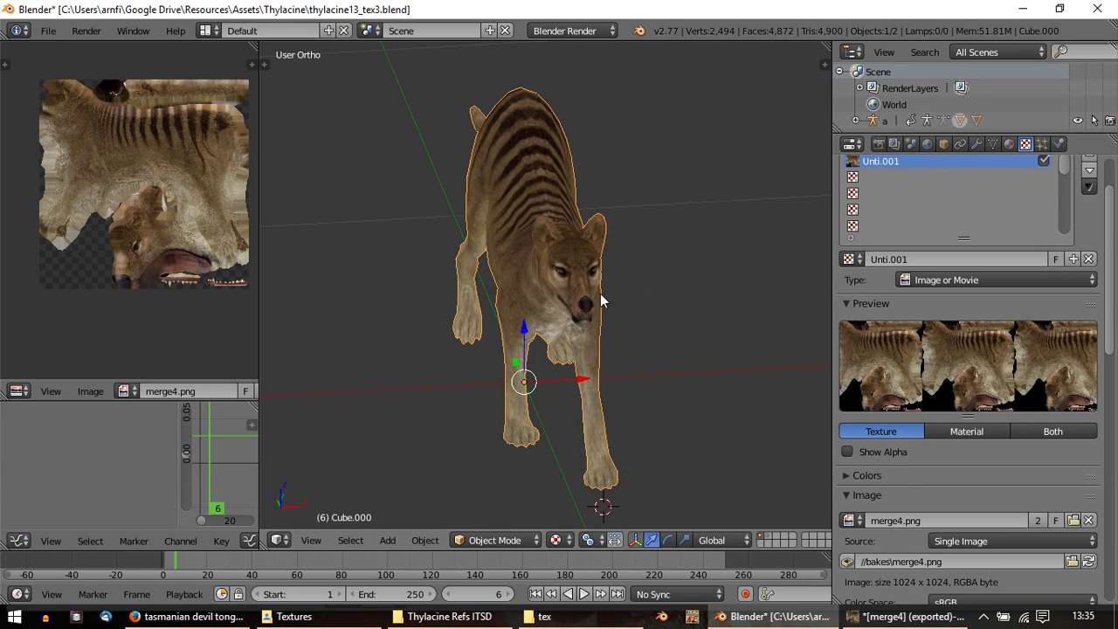
pyautogui.moveTo(600, 300); pyautogui.dragTo(754, 337, button='middle')
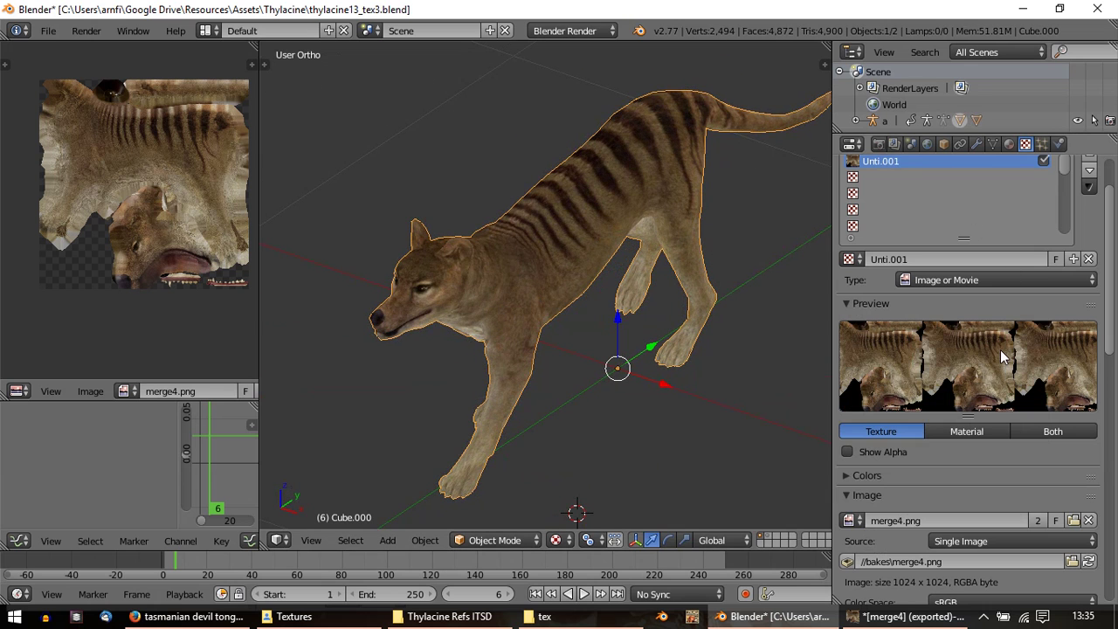
# Step: Examine the duplicate's texture mapping and image sampling options, and the striped back area of merge4.png
pyautogui.scroll(-5, 999, 353)
pyautogui.scroll(-3, 971, 482)
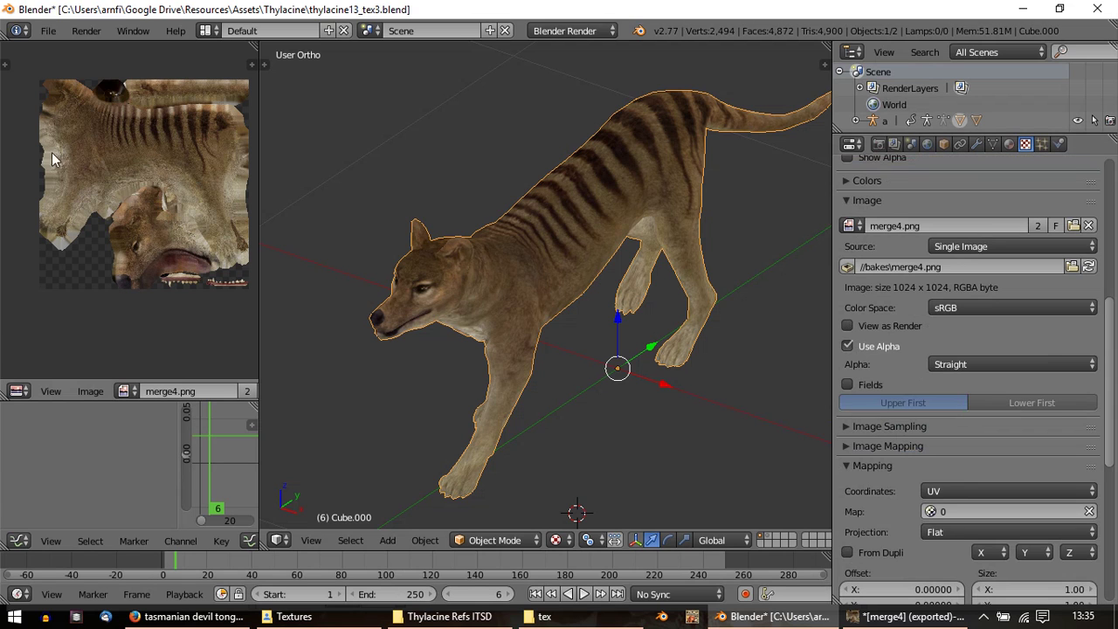
pyautogui.moveTo(60, 189); pyautogui.dragTo(100, 215, button='middle')
pyautogui.scroll(4, 175, 104)
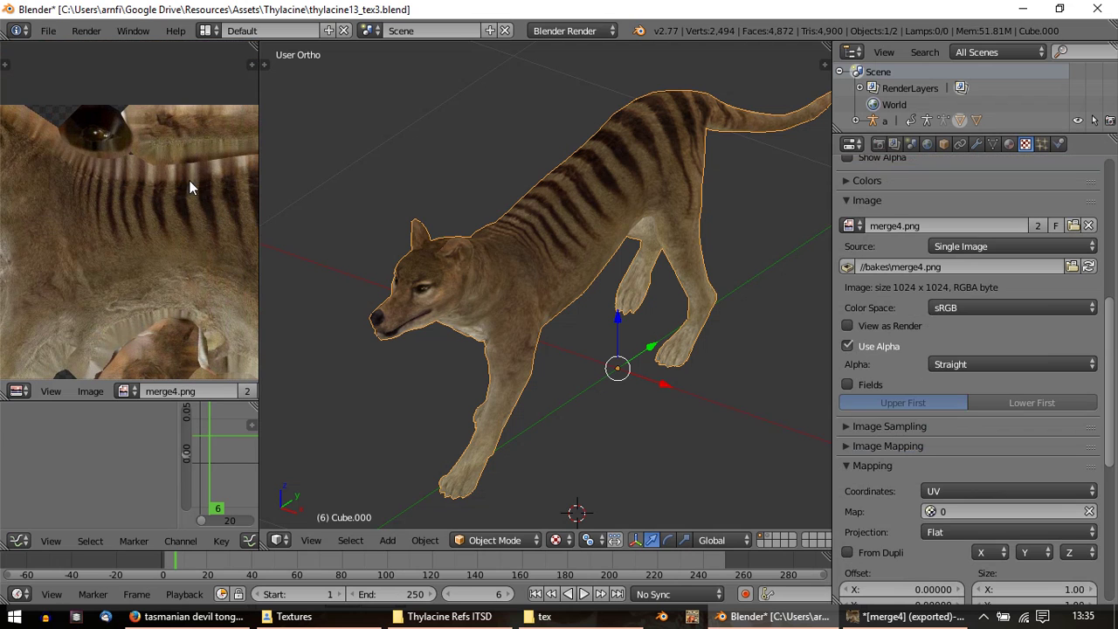
pyautogui.moveTo(186, 168); pyautogui.dragTo(120, 191, button='middle')
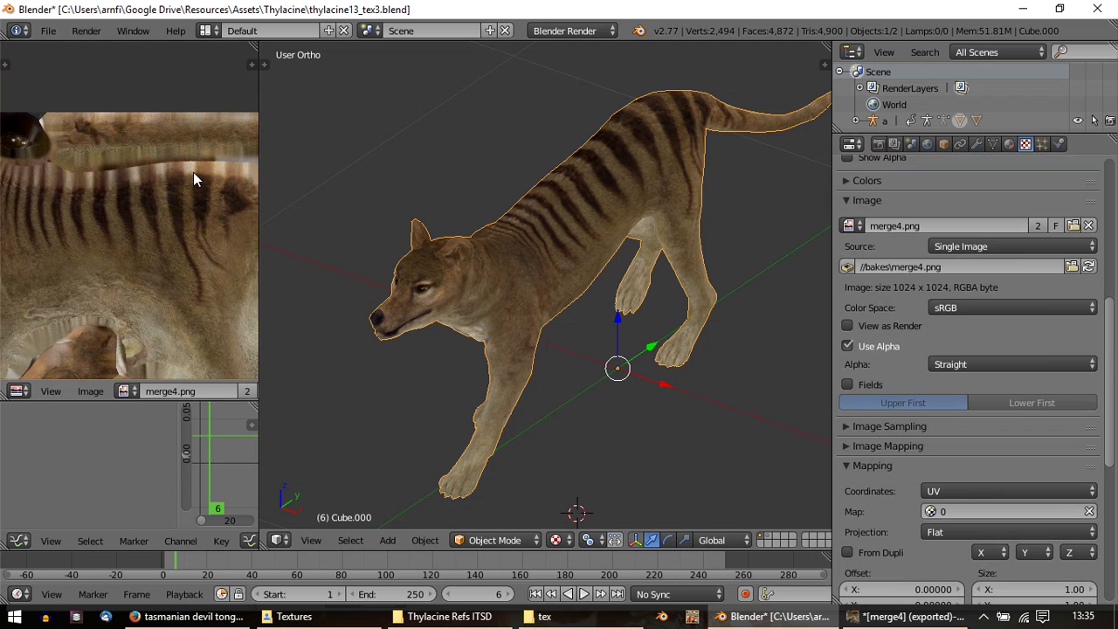
pyautogui.click(844, 426)
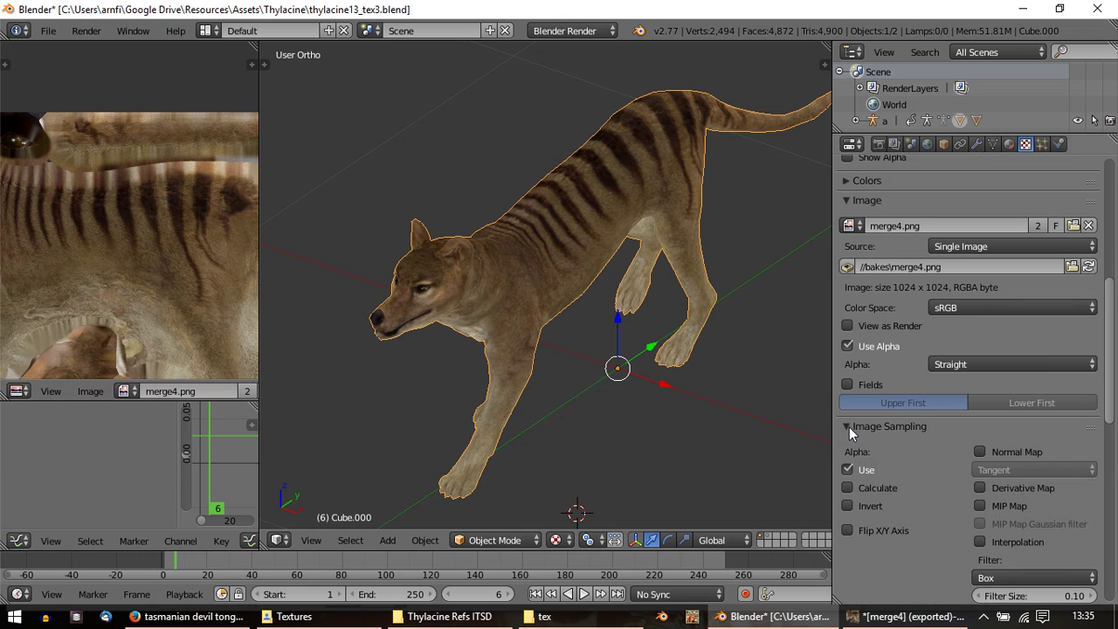
pyautogui.scroll(-2, 849, 427)
pyautogui.click(1014, 511)
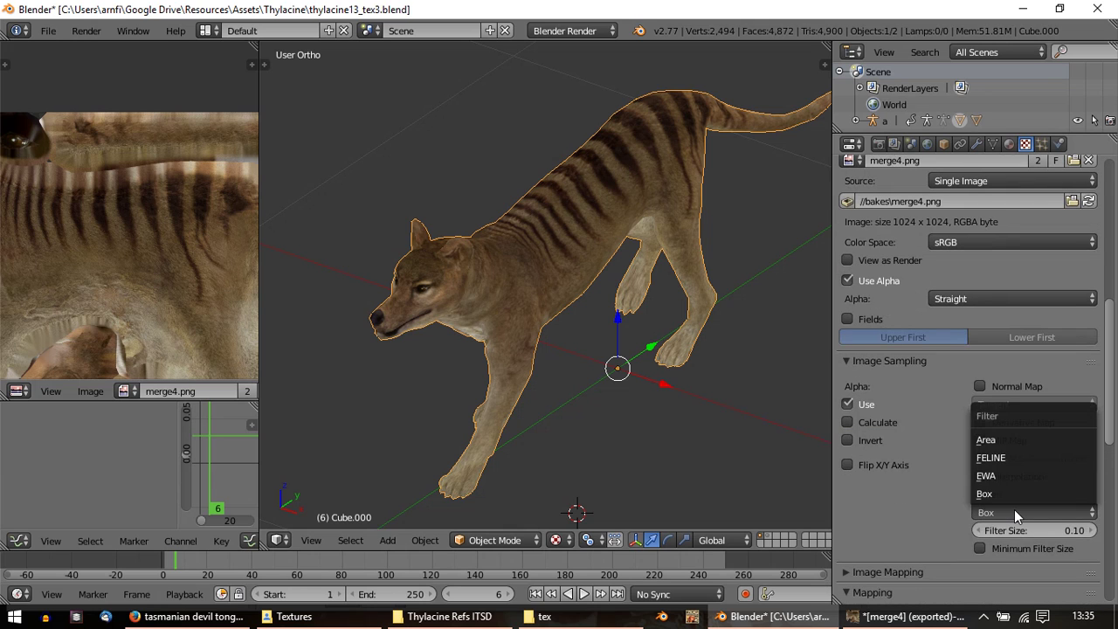
pyautogui.click(1015, 512)
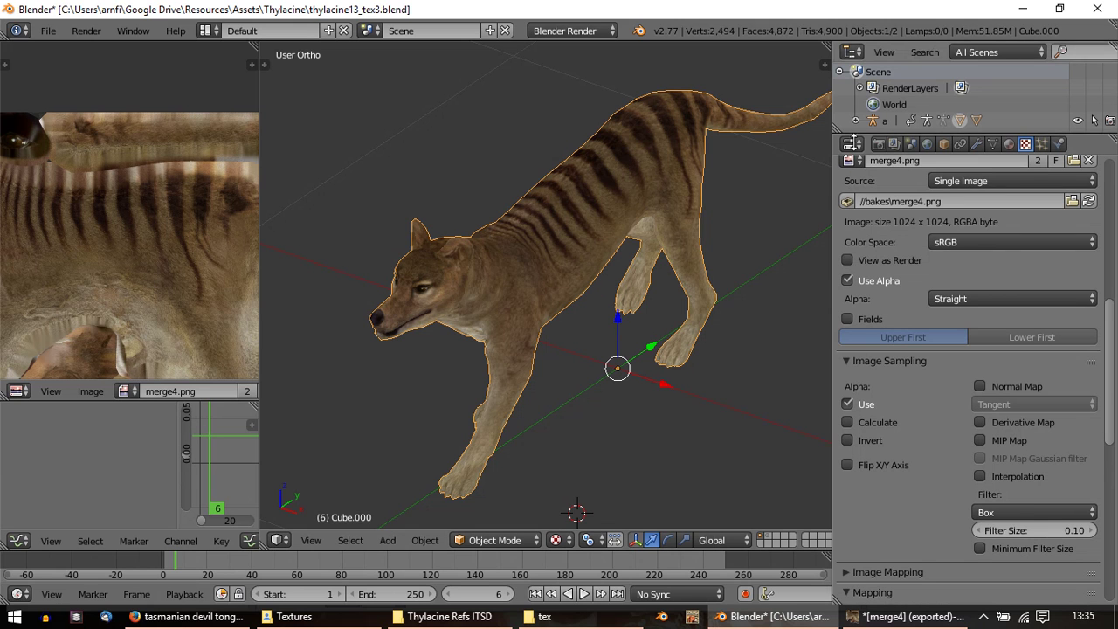
# Step: Set the render bake mode to Textures and enable Selected to Active
pyautogui.click(878, 147)
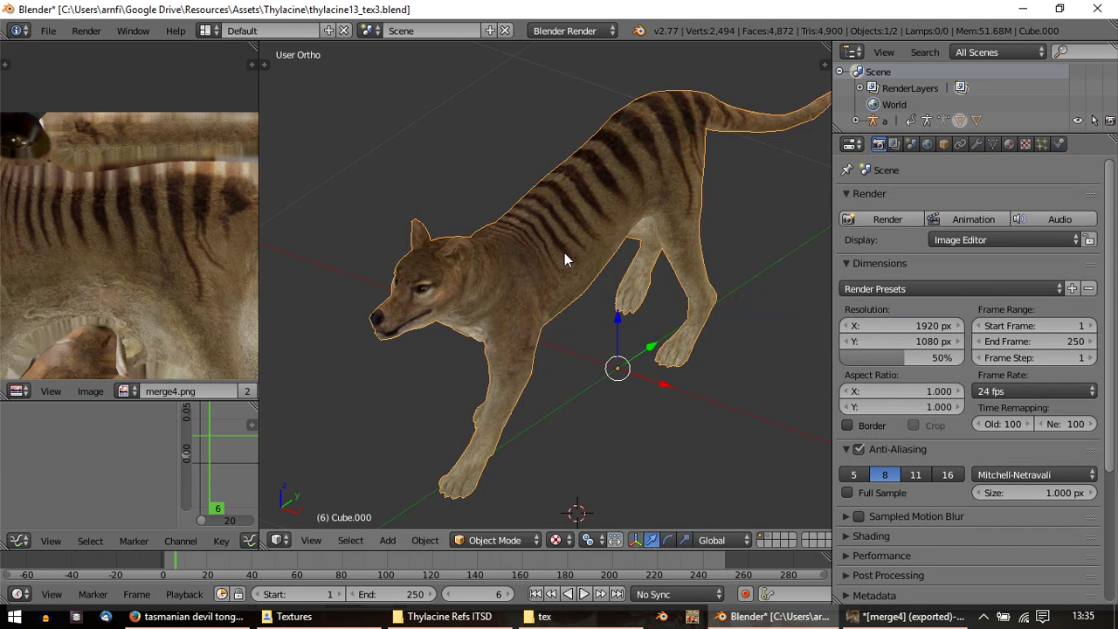
pyautogui.scroll(-5, 1010, 499)
pyautogui.scroll(-1, 1011, 499)
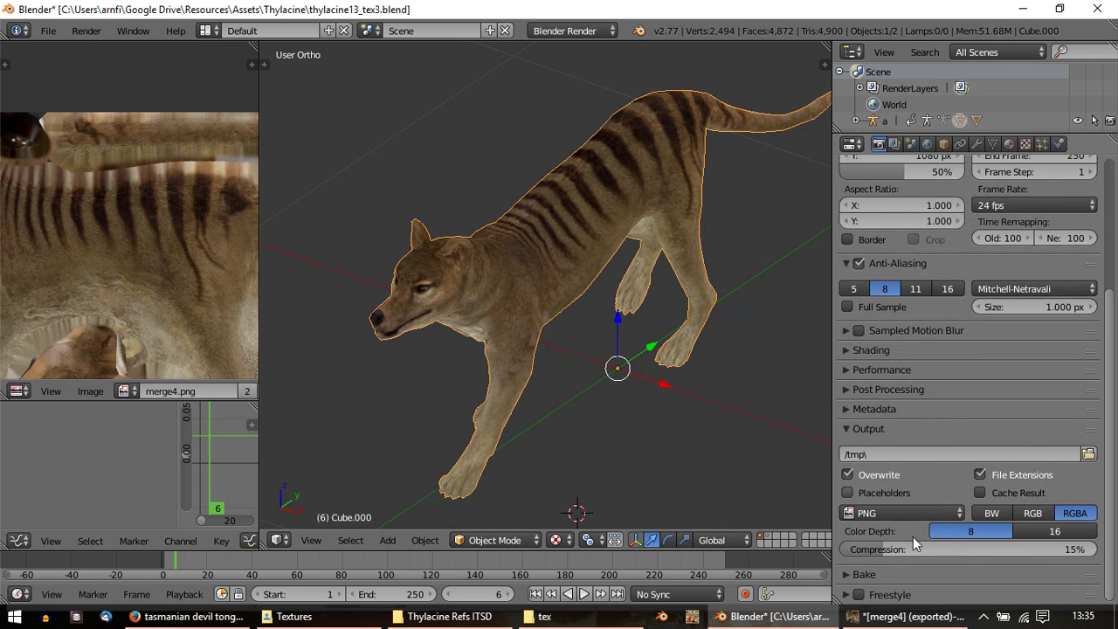
pyautogui.click(885, 574)
pyautogui.scroll(-5, 903, 450)
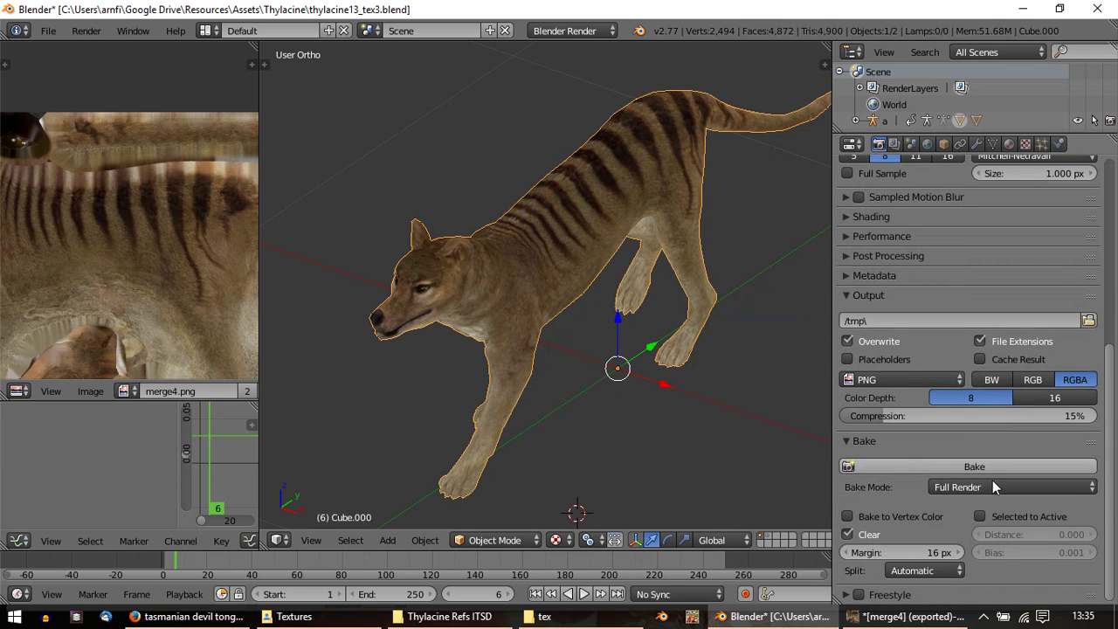
pyautogui.click(989, 485)
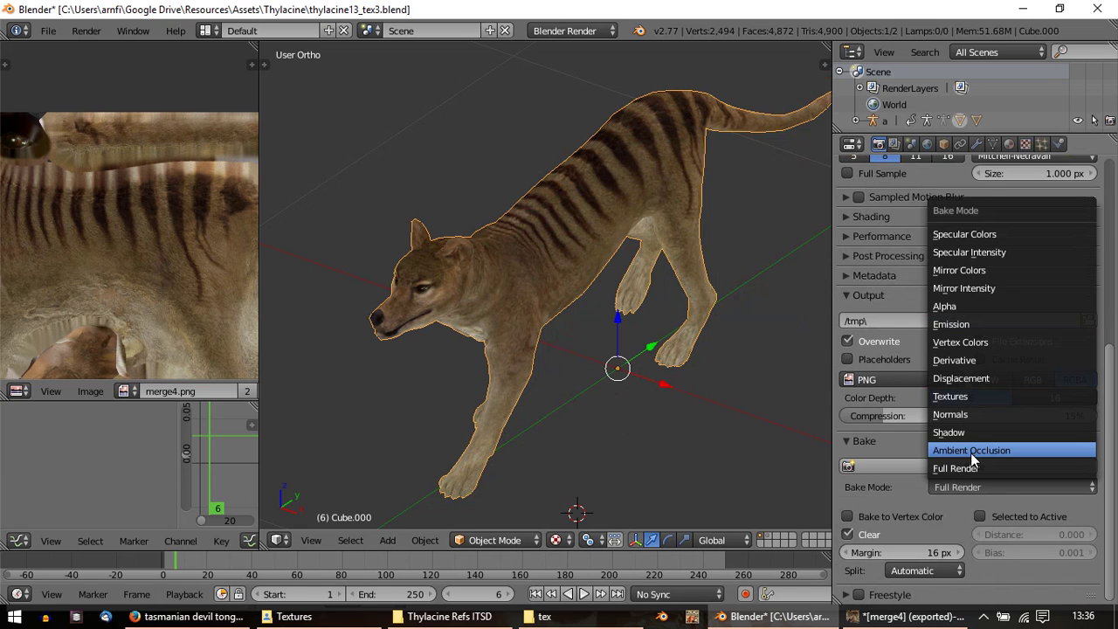
pyautogui.click(974, 398)
pyautogui.click(994, 517)
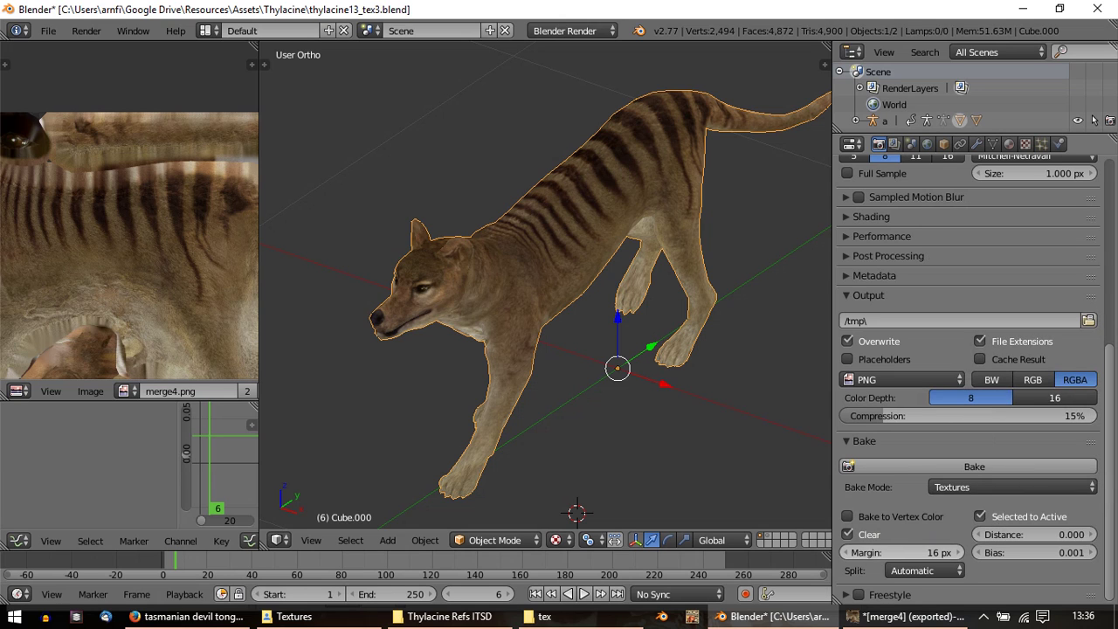
# Step: Set the bake margin to 64 px and the quad split method to Fixed
pyautogui.click(869, 552)
pyautogui.write('64')
pyautogui.press('Return')
pyautogui.click(930, 571)
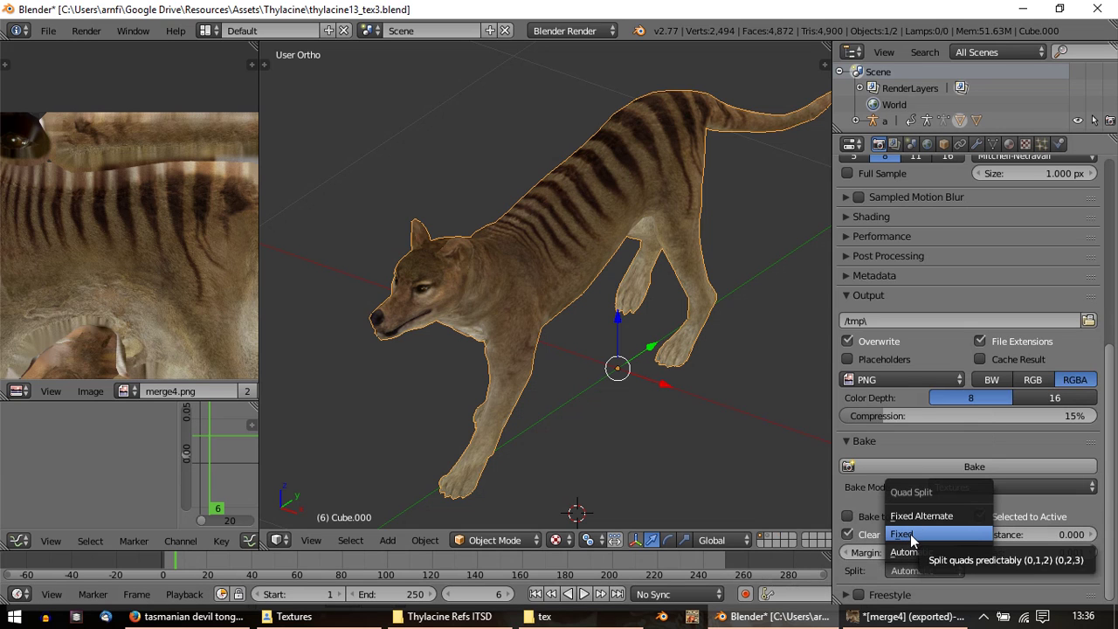
pyautogui.click(910, 533)
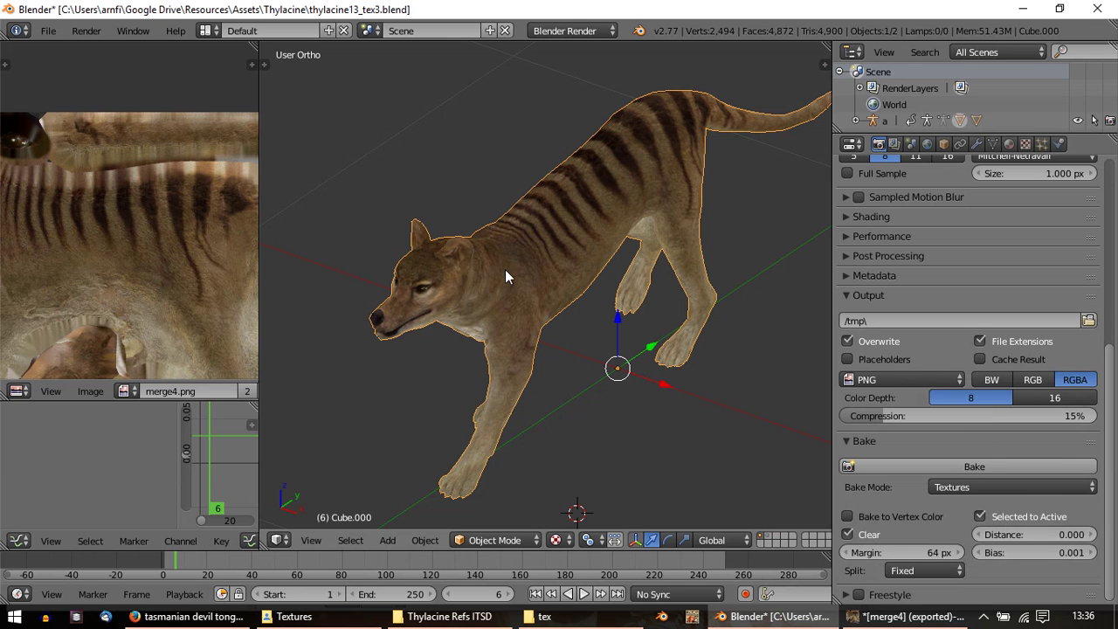
pyautogui.press('g')
pyautogui.rightClick(579, 278)
pyautogui.press('g')
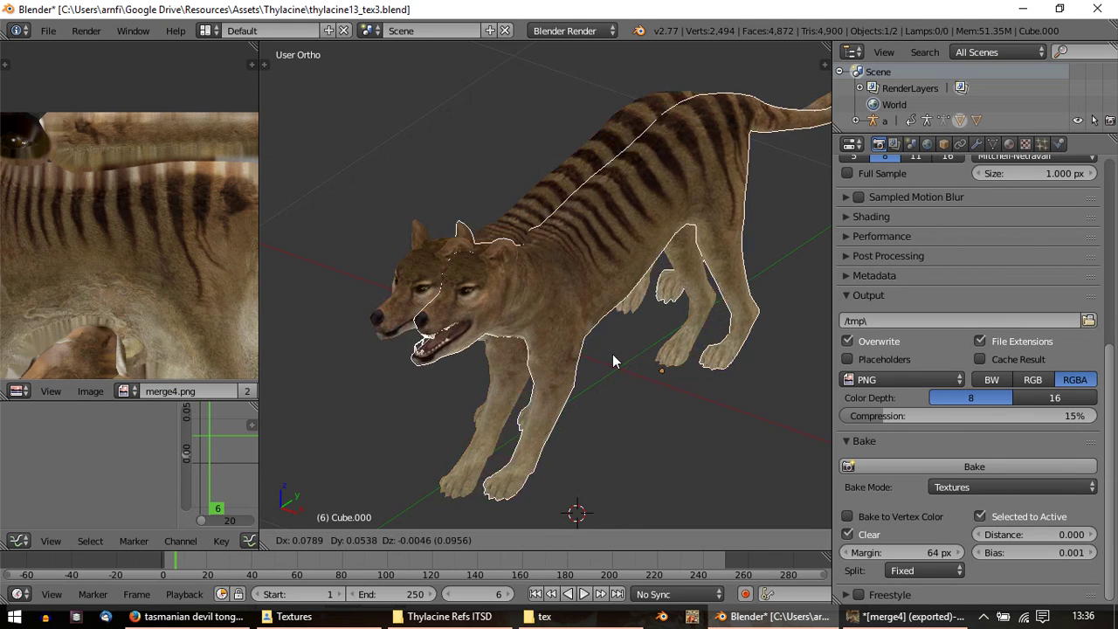
pyautogui.rightClick(612, 354)
pyautogui.press('Tab')
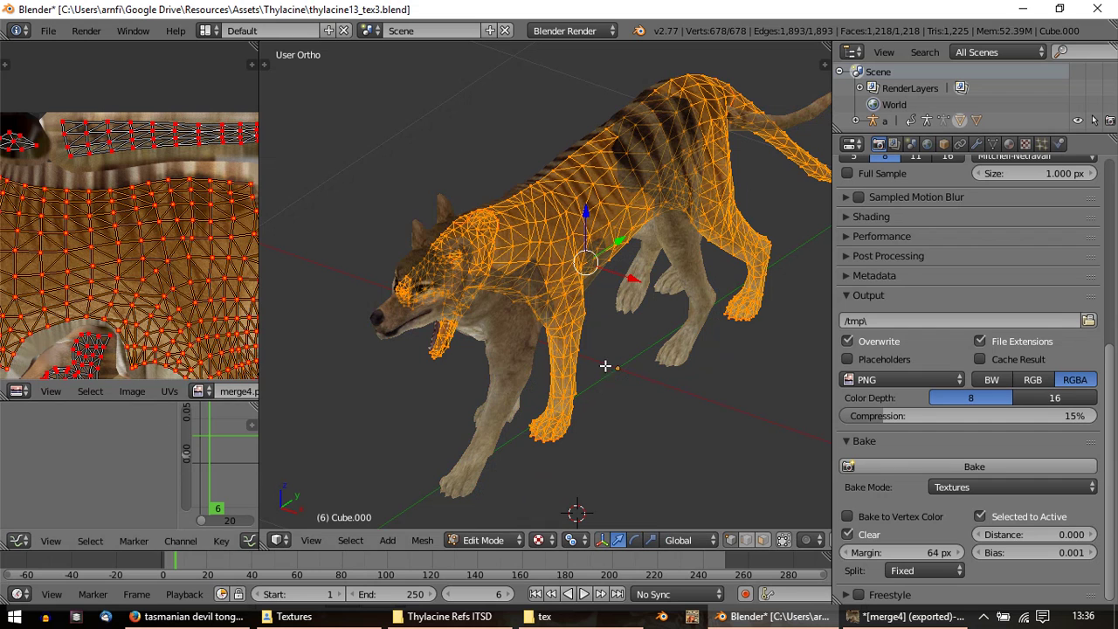
pyautogui.press('Tab')
pyautogui.press('g')
pyautogui.rightClick(708, 369)
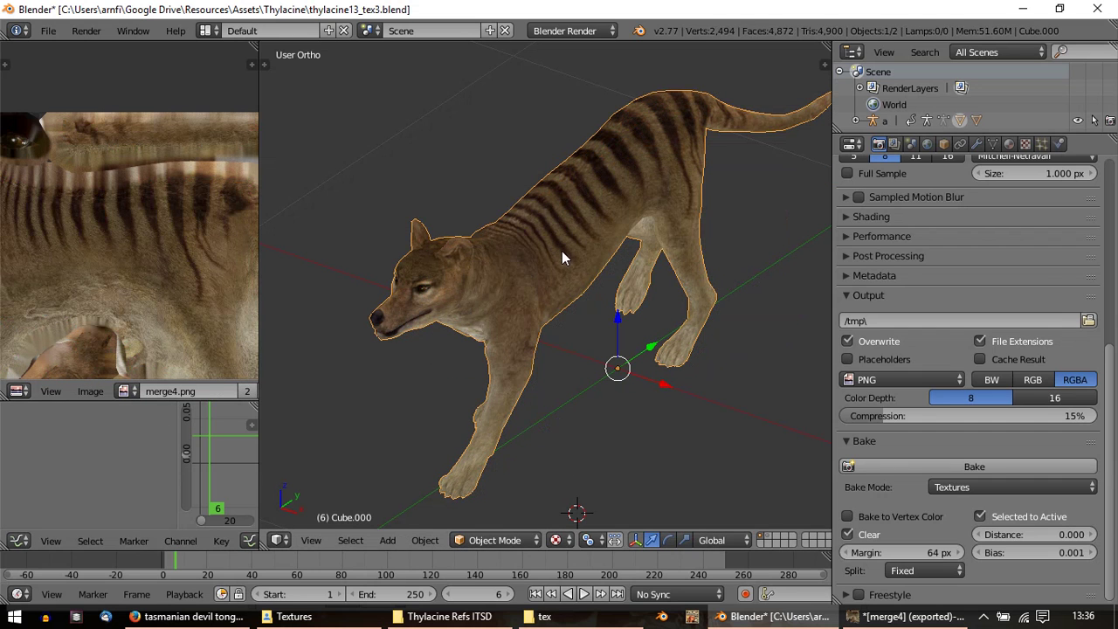
# Step: Add the original mesh to the selection as the active object and bake the duplicate's texture onto it
pyautogui.keyDown('shift'); pyautogui.rightClick(562, 251); pyautogui.keyUp('shift')
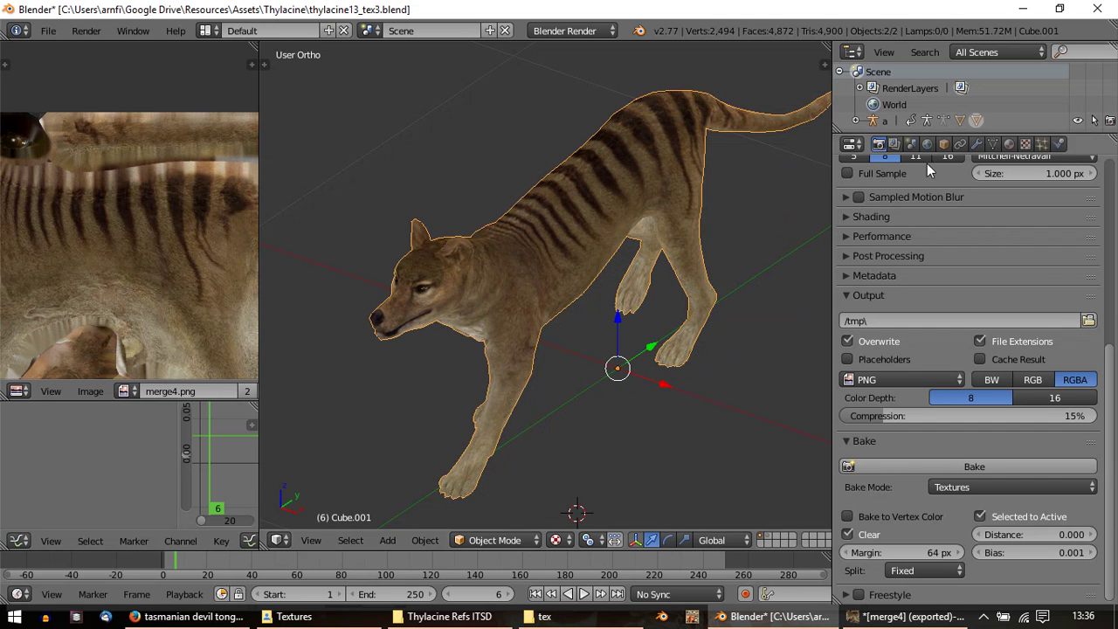
pyautogui.moveTo(1109, 481); pyautogui.dragTo(1111, 288)
pyautogui.moveTo(1110, 373); pyautogui.dragTo(1113, 559)
pyautogui.click(1009, 468)
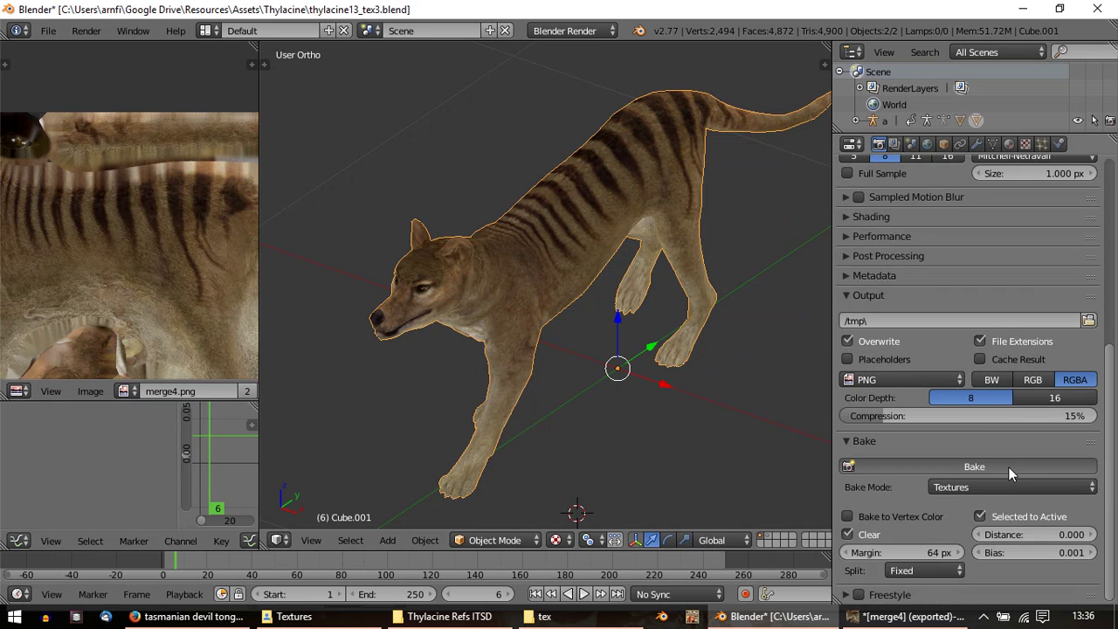
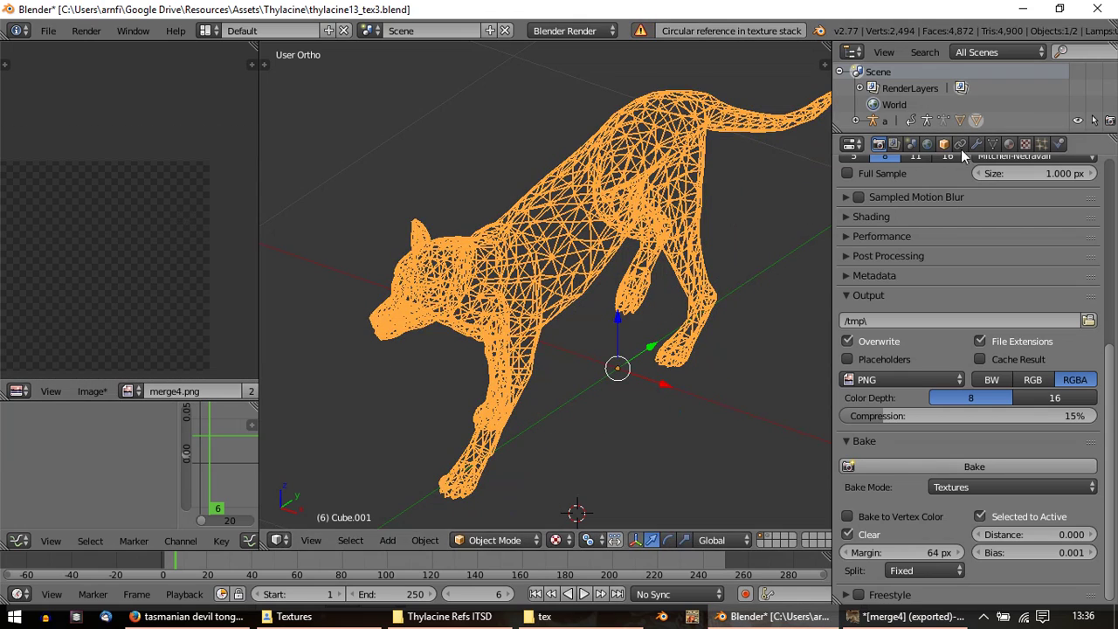
# Step: Select the duplicate mesh and reload its merge4.png texture image from disk
pyautogui.click(1023, 144)
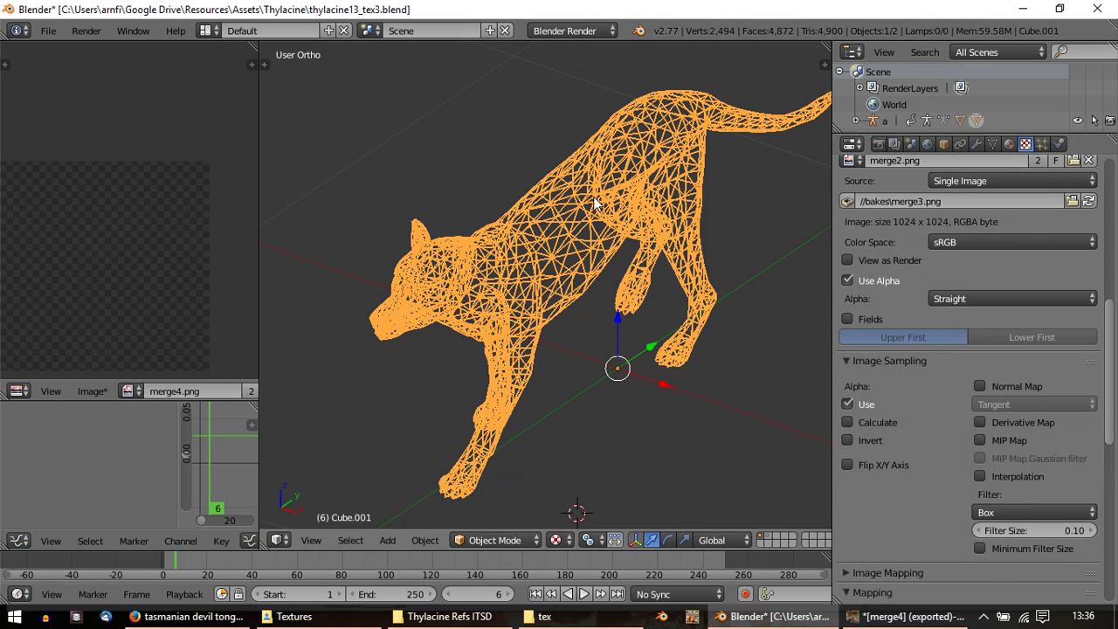
pyautogui.rightClick(585, 233)
pyautogui.click(1089, 201)
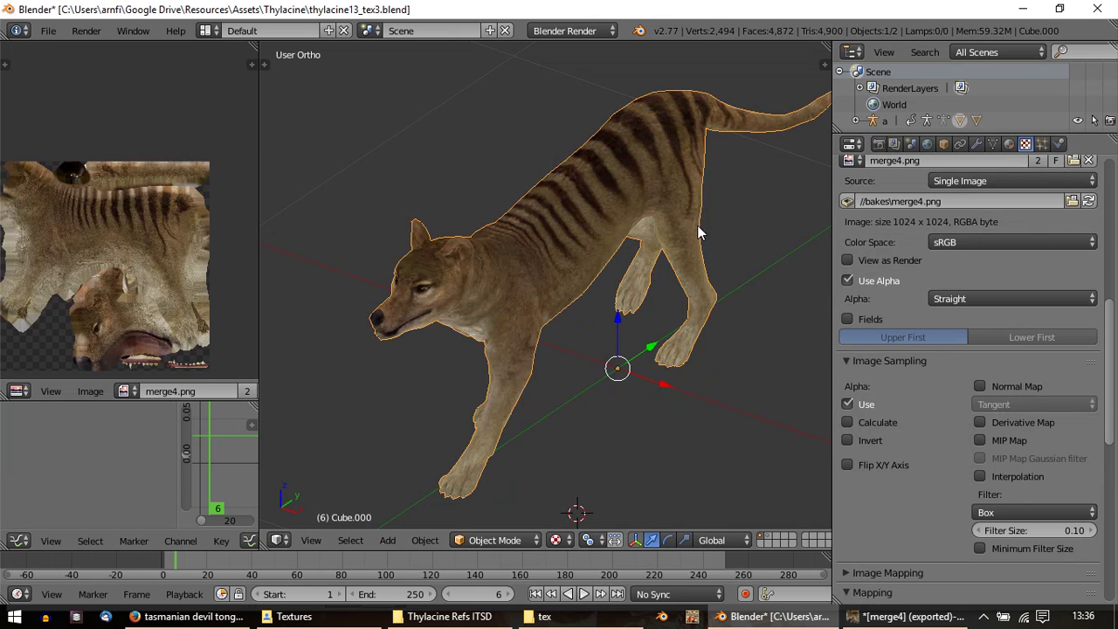
pyautogui.scroll(5, 1021, 263)
pyautogui.moveTo(1114, 304); pyautogui.dragTo(1113, 184)
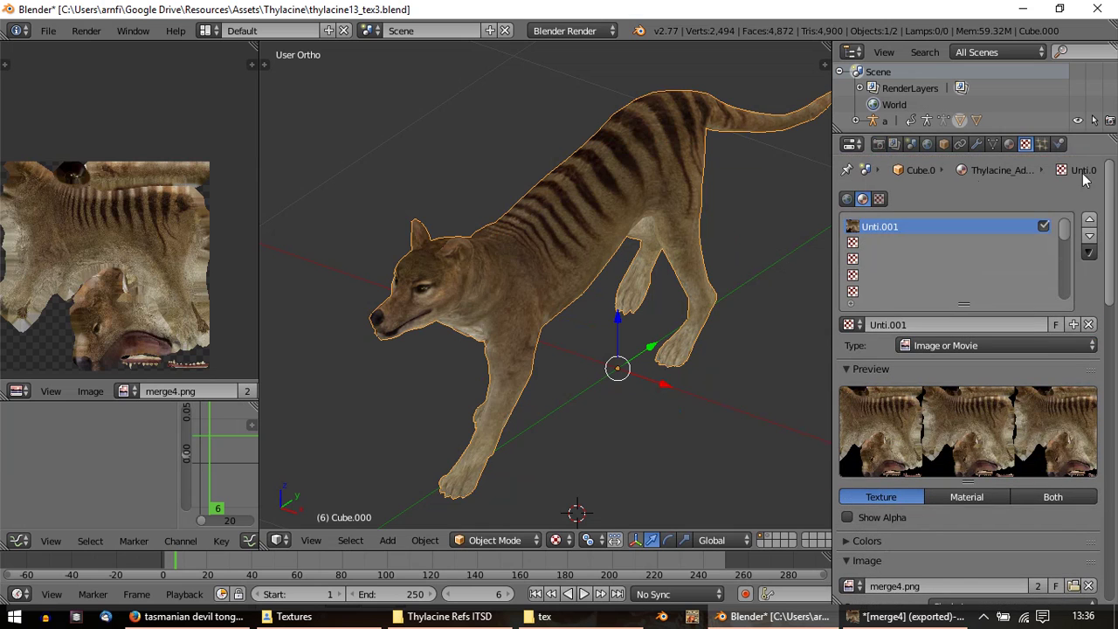
# Step: Tell the overlapping original and duplicate meshes apart with trial moves, cancelling each move
pyautogui.rightClick(673, 189)
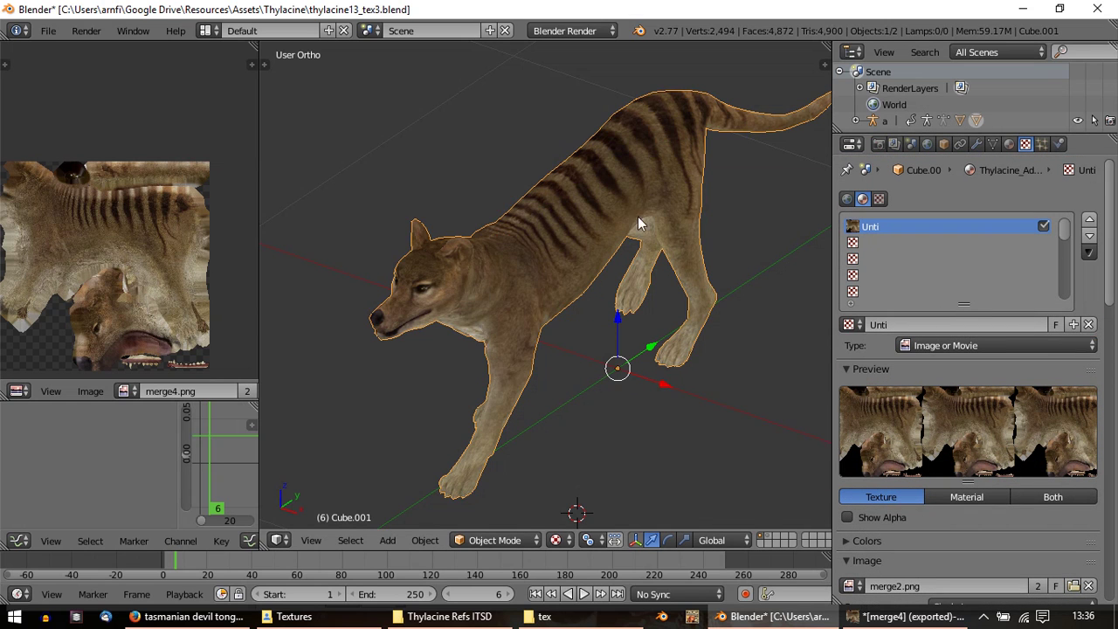
pyautogui.scroll(-2, 638, 220)
pyautogui.press('g')
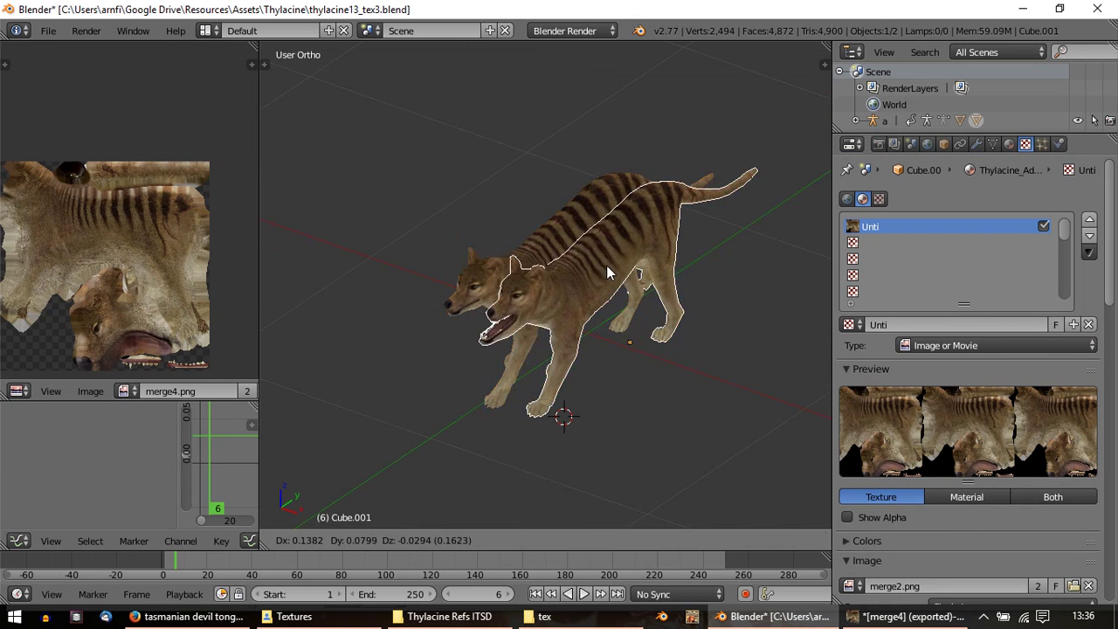
pyautogui.rightClick(606, 265)
pyautogui.press('g')
pyautogui.rightClick(530, 321)
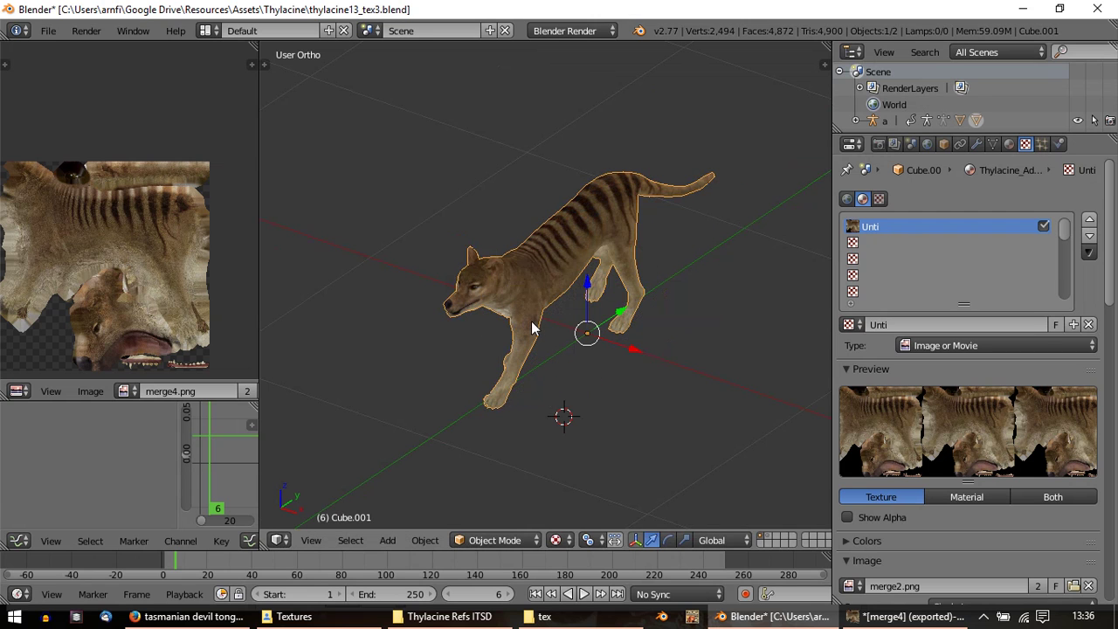
pyautogui.rightClick(530, 310)
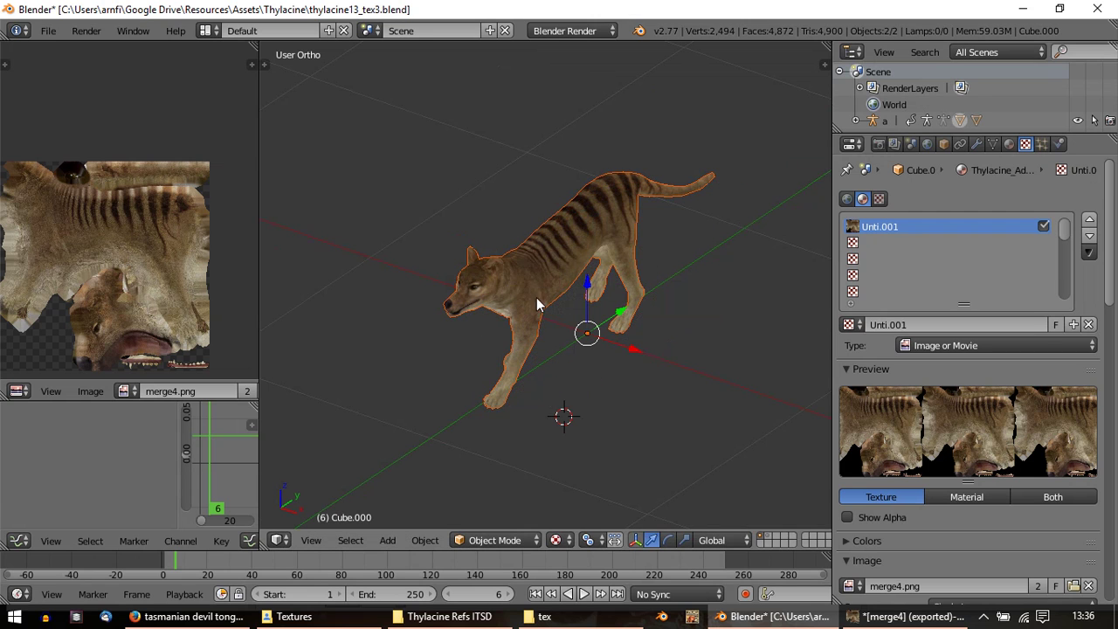
pyautogui.click(879, 144)
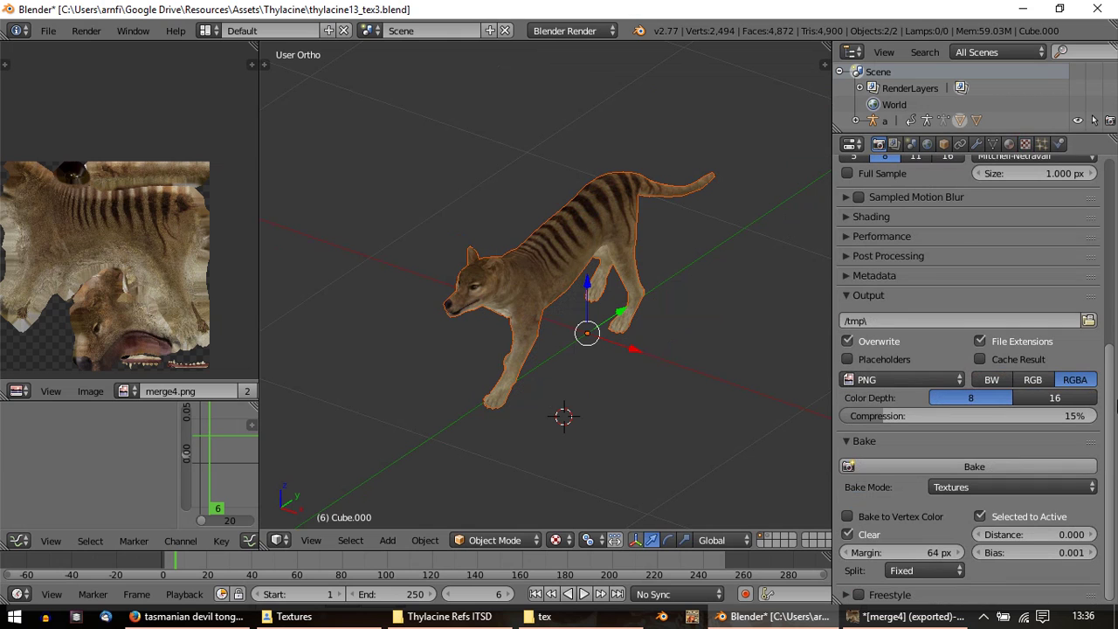
pyautogui.rightClick(590, 234)
pyautogui.press('g')
pyautogui.rightClick(635, 251)
# Step: Examine the UV layouts and assigned images of both meshes, plus the duplicate's texture settings
pyautogui.press('Tab')
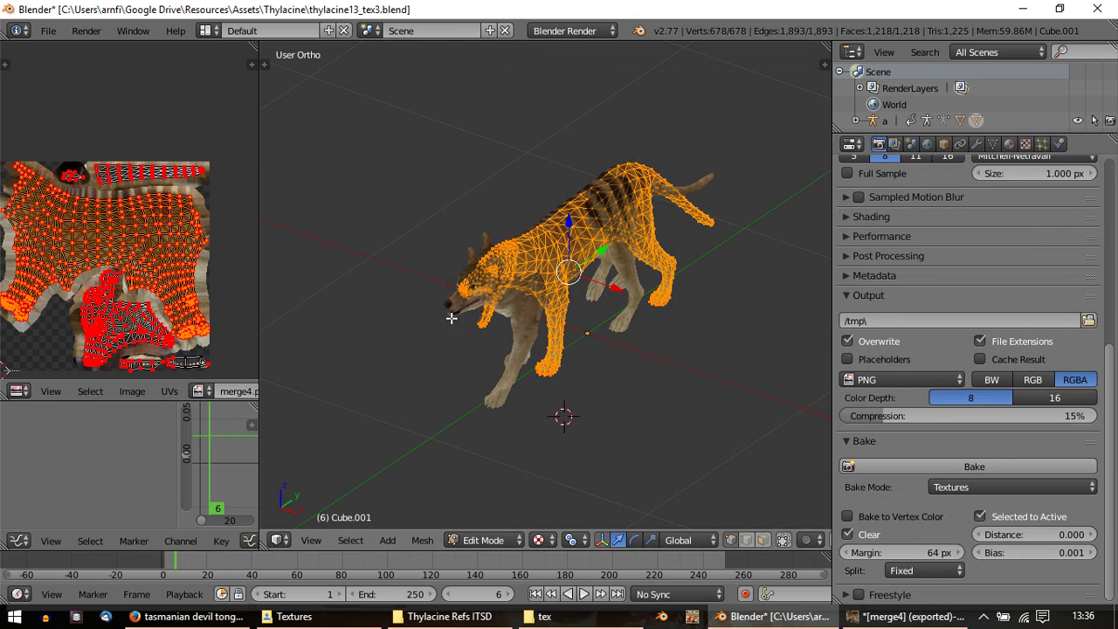
pyautogui.press('Tab')
pyautogui.rightClick(555, 264)
pyautogui.press('Tab')
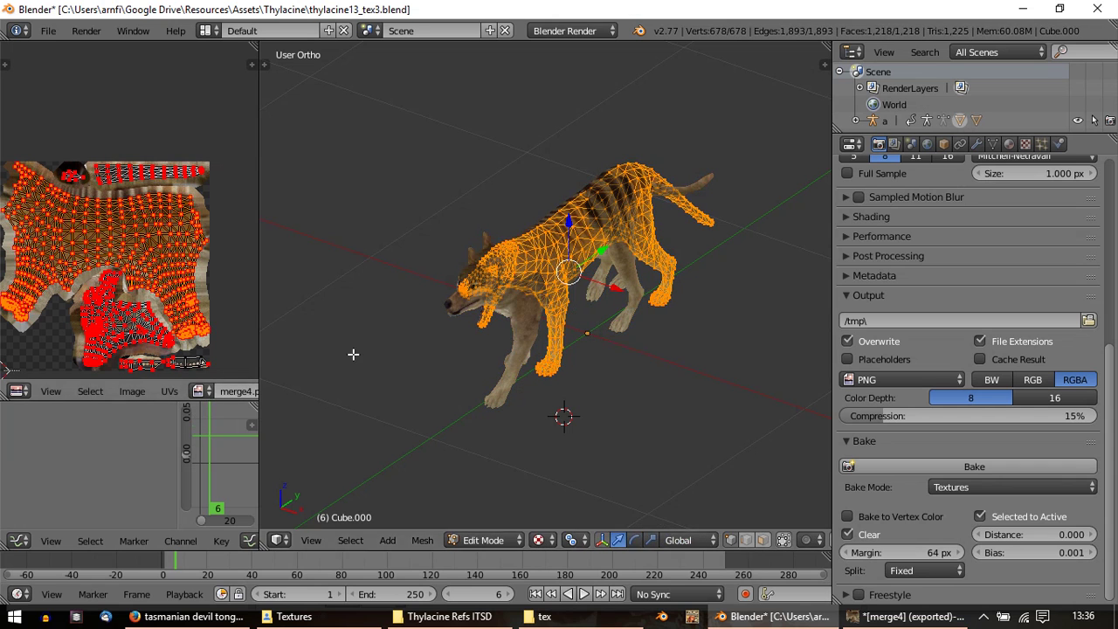
pyautogui.press('Tab')
pyautogui.press('Tab')
pyautogui.click(199, 391)
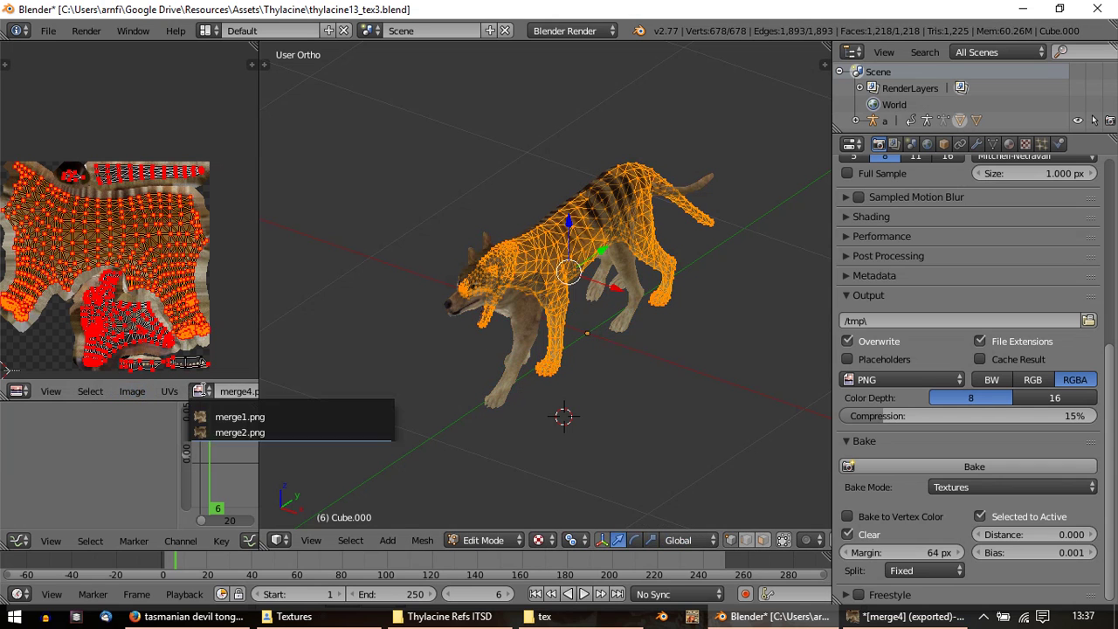
pyautogui.click(1025, 144)
pyautogui.scroll(-1, 849, 404)
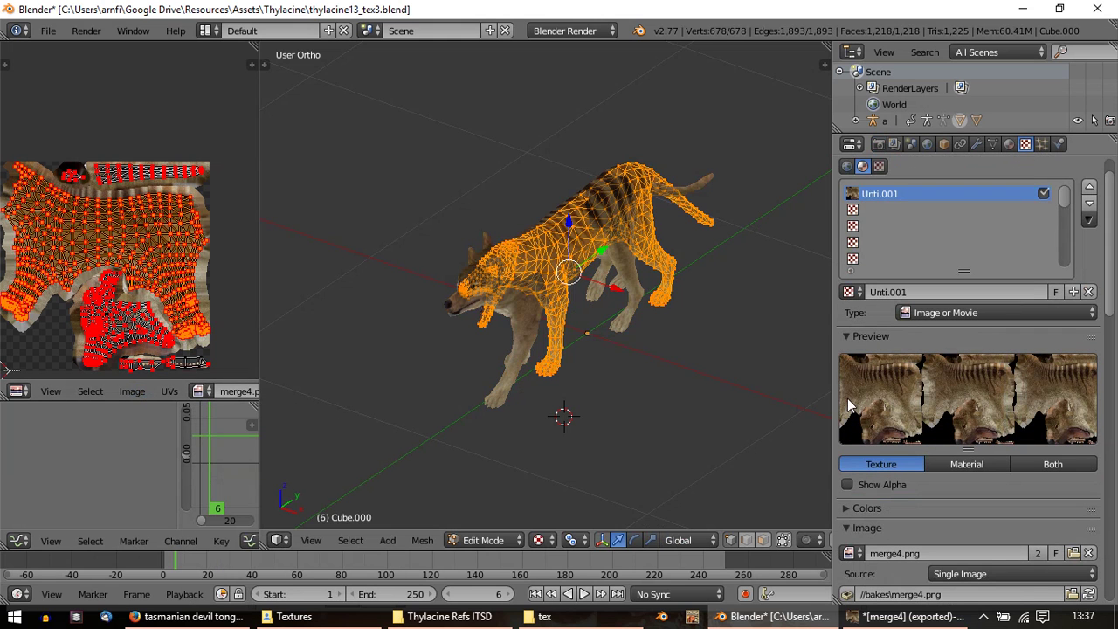
# Step: Select all UVs of the original mesh and assign merge2.png as their image
pyautogui.press('Tab')
pyautogui.rightClick(579, 262)
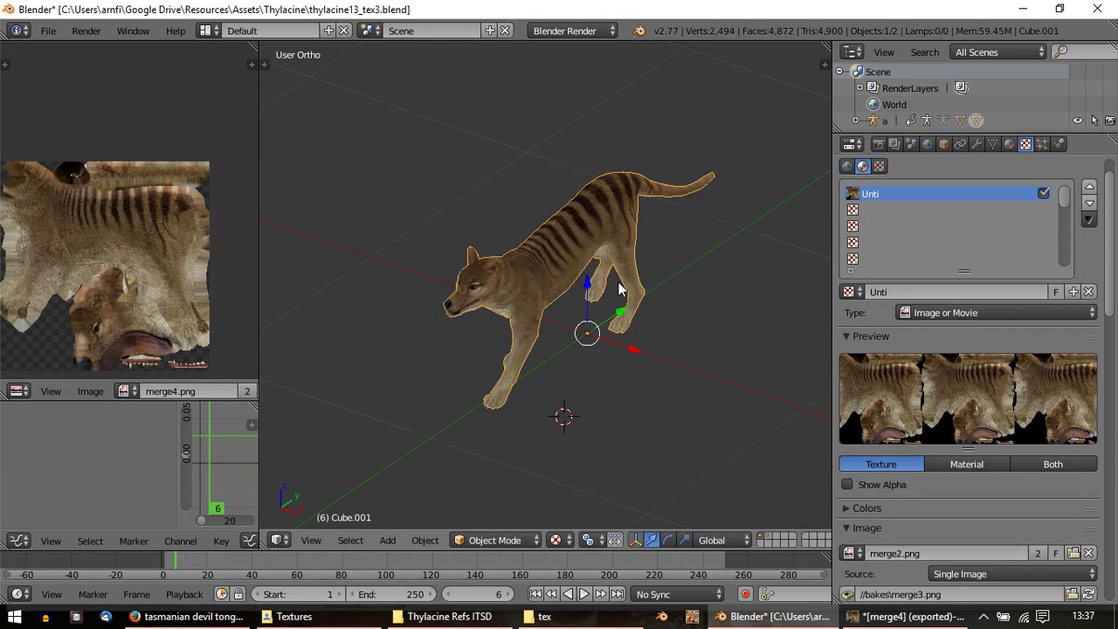
pyautogui.press('Tab')
pyautogui.click(210, 387)
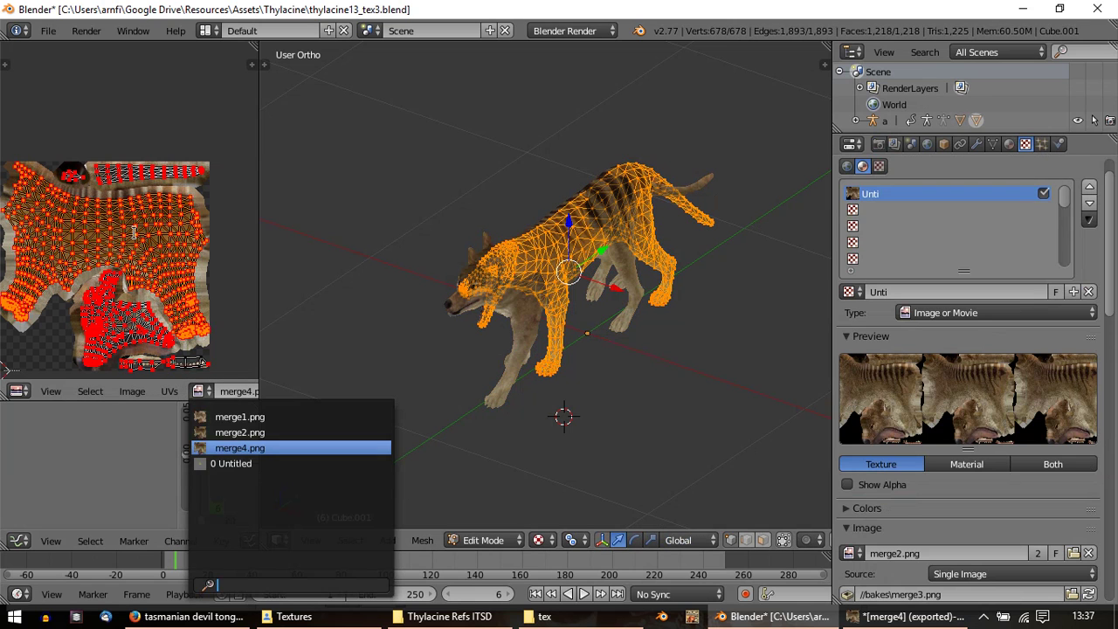
pyautogui.write('aa')
pyautogui.click(144, 234)
pyautogui.press('a')
pyautogui.press('a')
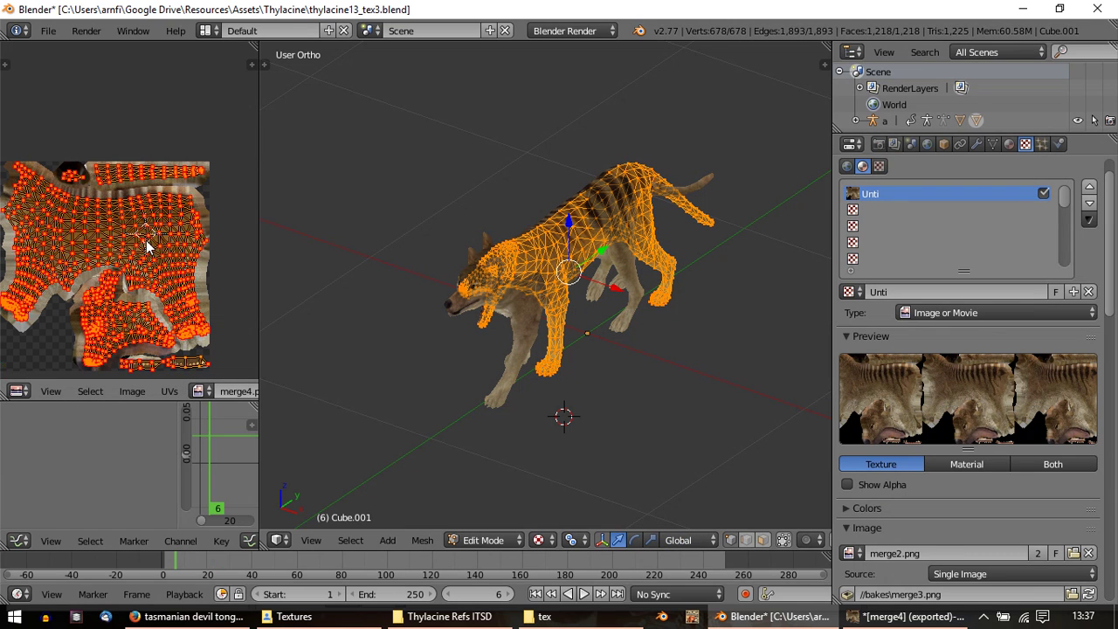
pyautogui.click(203, 387)
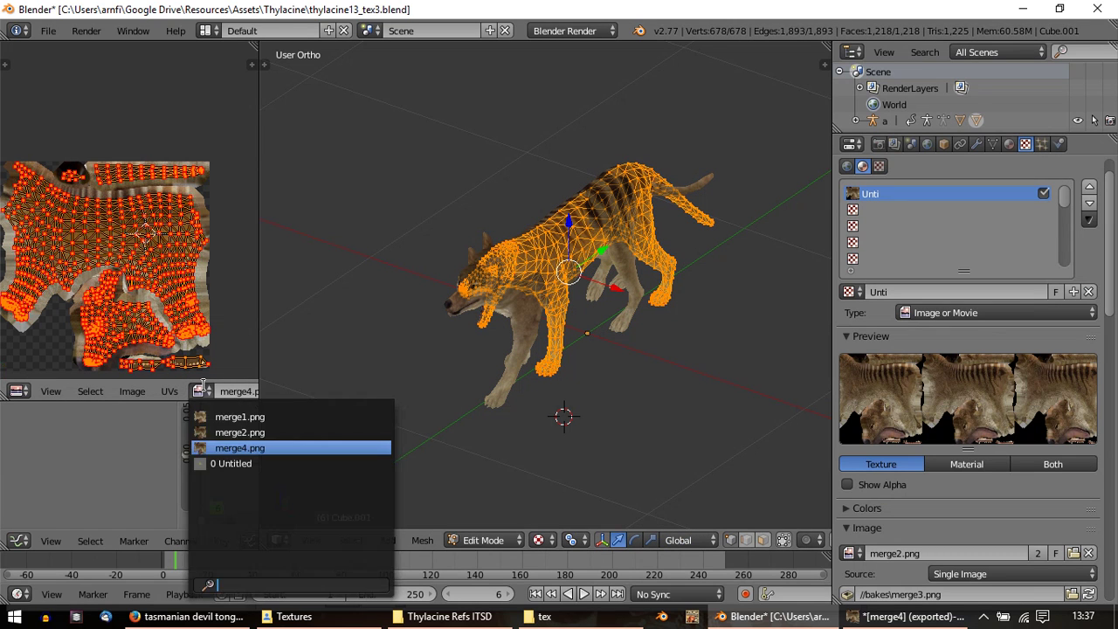
pyautogui.click(260, 430)
pyautogui.press('Tab')
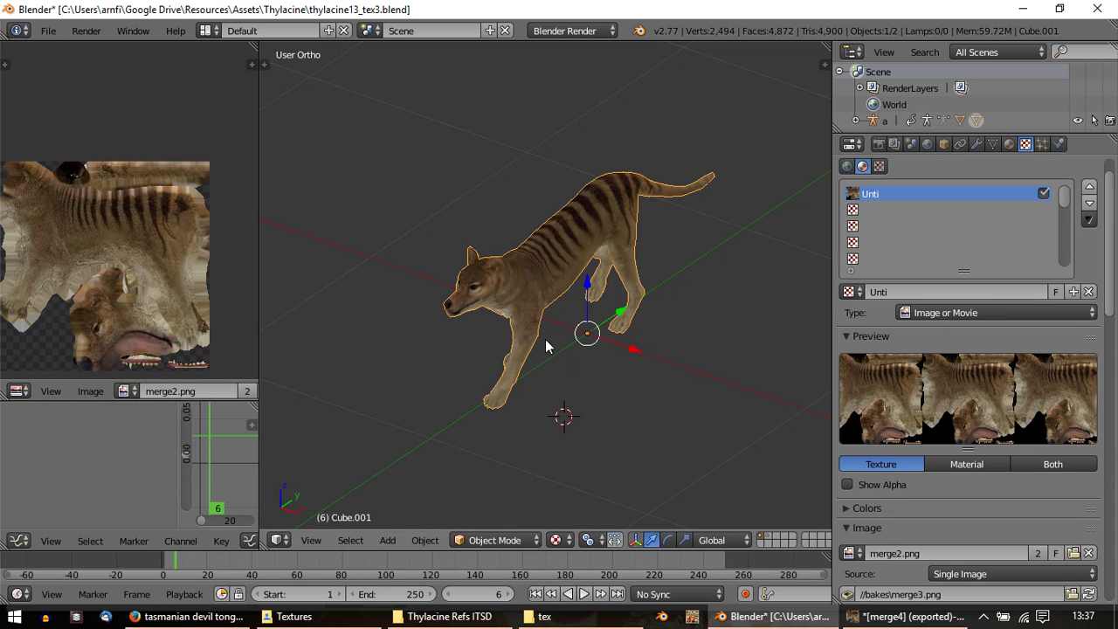
# Step: Select the duplicate, add the original mesh as the active object, and bake the texture onto it
pyautogui.press('g')
pyautogui.rightClick(648, 313)
pyautogui.keyDown('shift'); pyautogui.rightClick(589, 290); pyautogui.keyUp('shift')
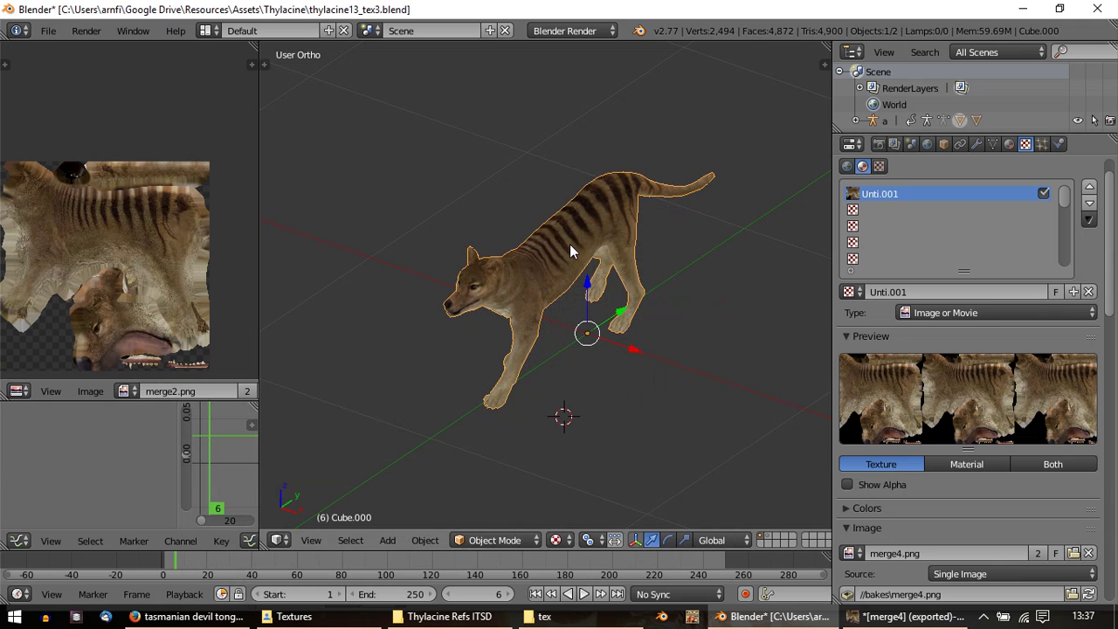
pyautogui.keyDown('shift'); pyautogui.rightClick(569, 244); pyautogui.keyUp('shift')
pyautogui.click(878, 145)
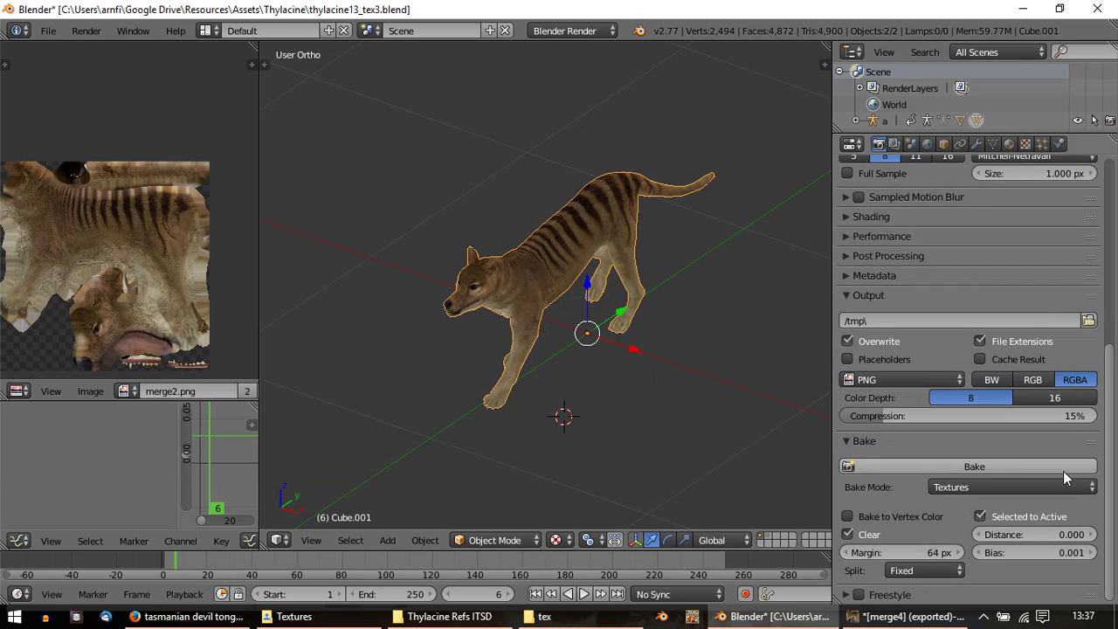
pyautogui.click(999, 466)
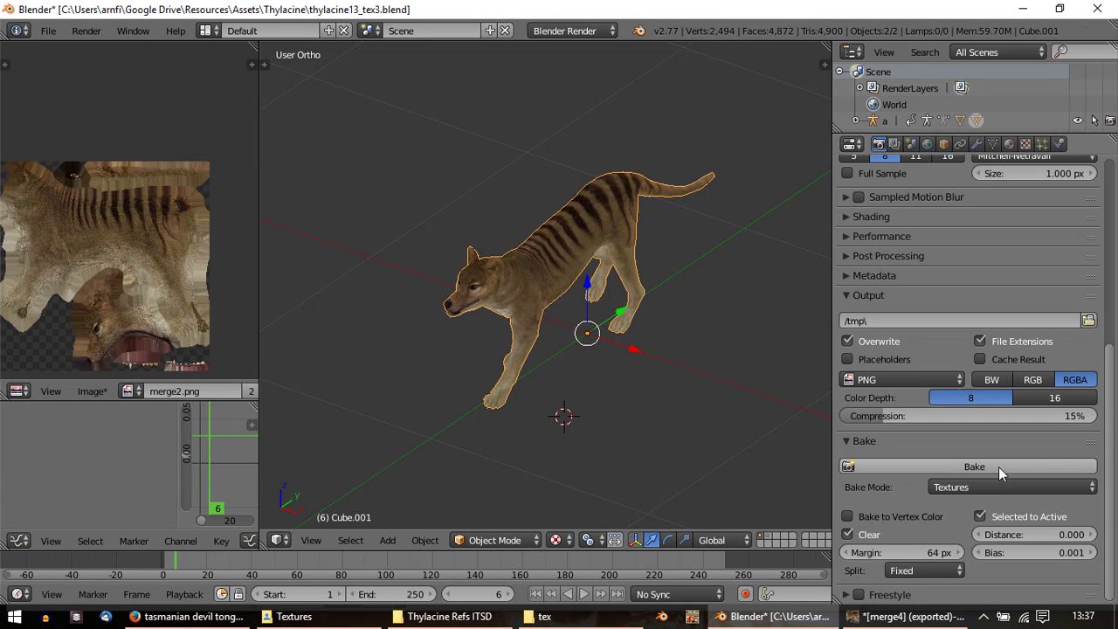
# Step: Enlarge the image editor and examine the teeth and gum area of the baked merge2.png up close
pyautogui.press('Home')
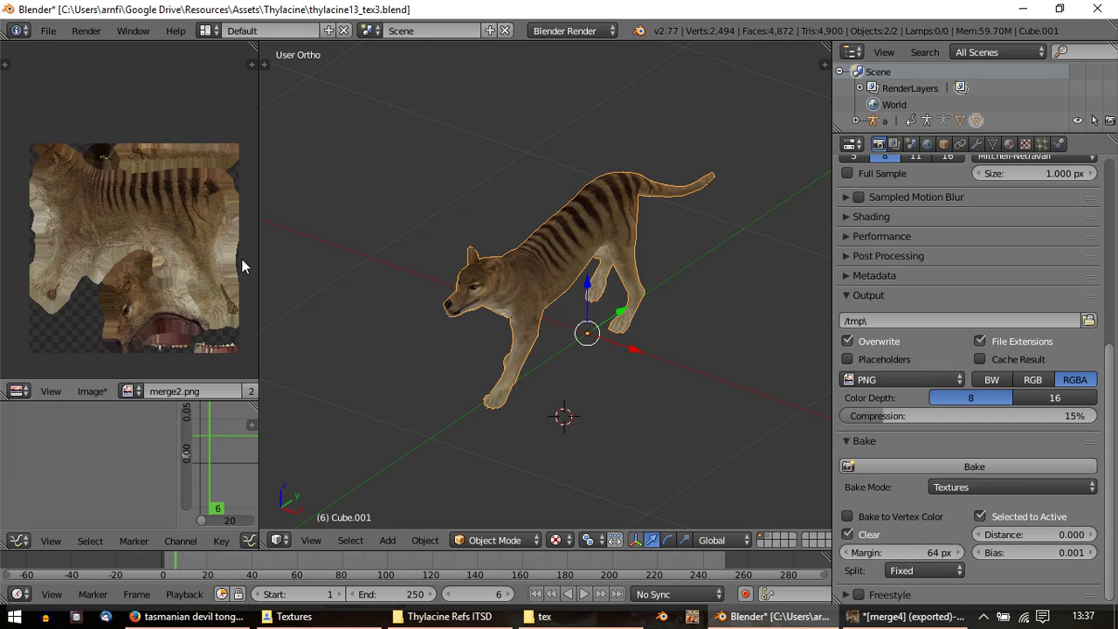
pyautogui.moveTo(258, 264); pyautogui.dragTo(404, 264)
pyautogui.scroll(2, 216, 328)
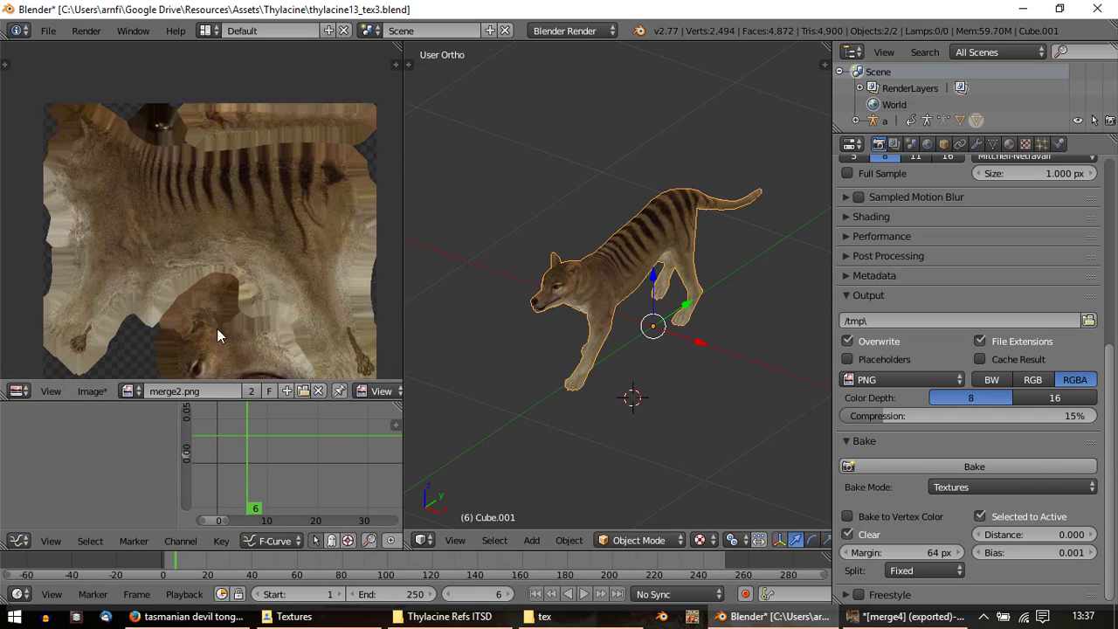
pyautogui.moveTo(238, 325); pyautogui.dragTo(194, 118, button='middle')
pyautogui.scroll(2, 273, 239)
pyautogui.moveTo(348, 262); pyautogui.dragTo(249, 232, button='middle')
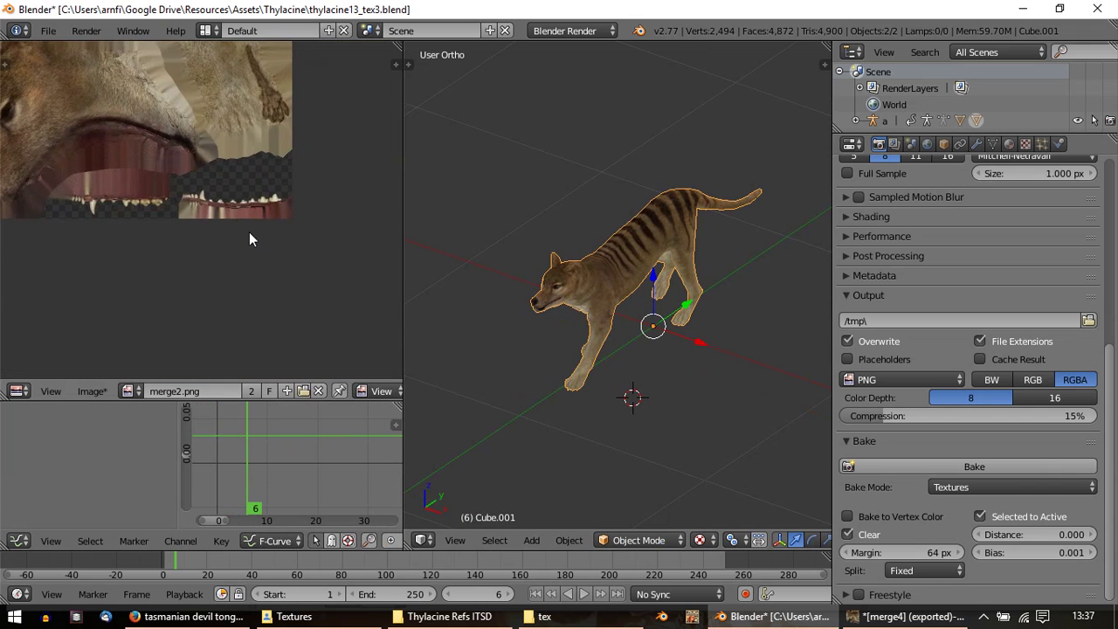
pyautogui.scroll(4, 249, 231)
pyautogui.scroll(1, 249, 231)
pyautogui.moveTo(336, 206); pyautogui.dragTo(265, 202, button='middle')
pyautogui.scroll(2, 266, 201)
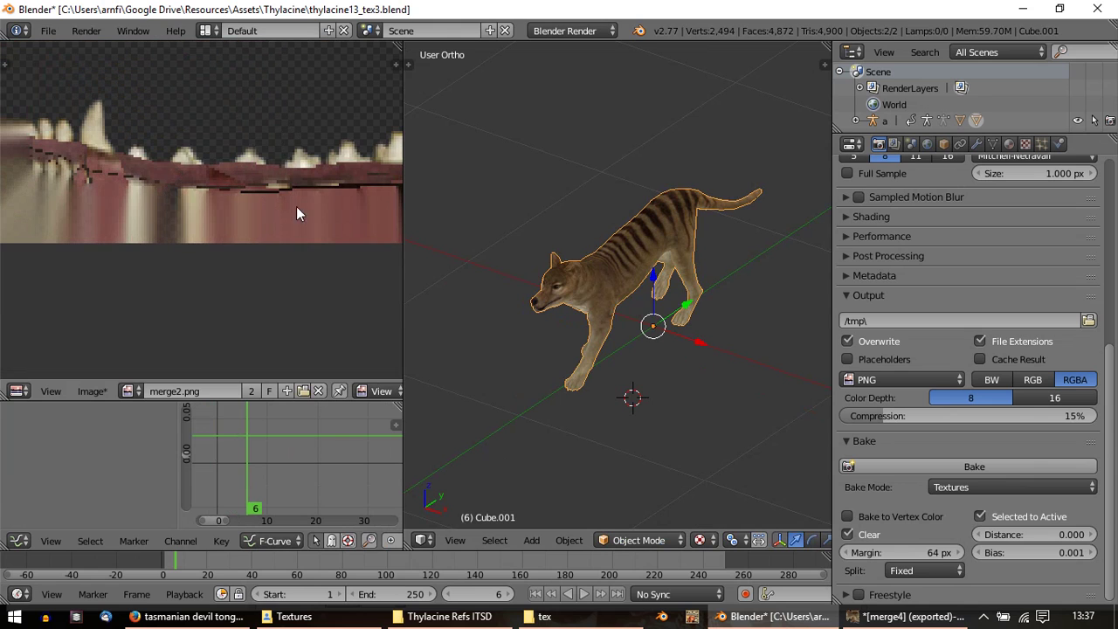
# Step: Set the bake bias to 0.000001 and bake the texture again
pyautogui.click(1067, 555)
pyautogui.write('0.000001')
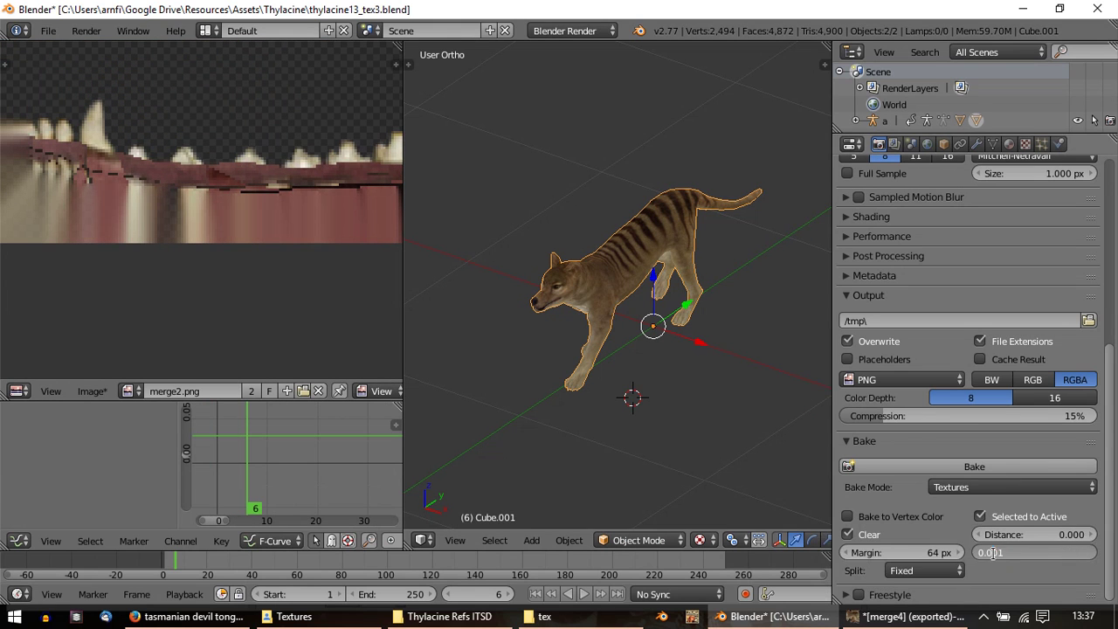
pyautogui.press('Return')
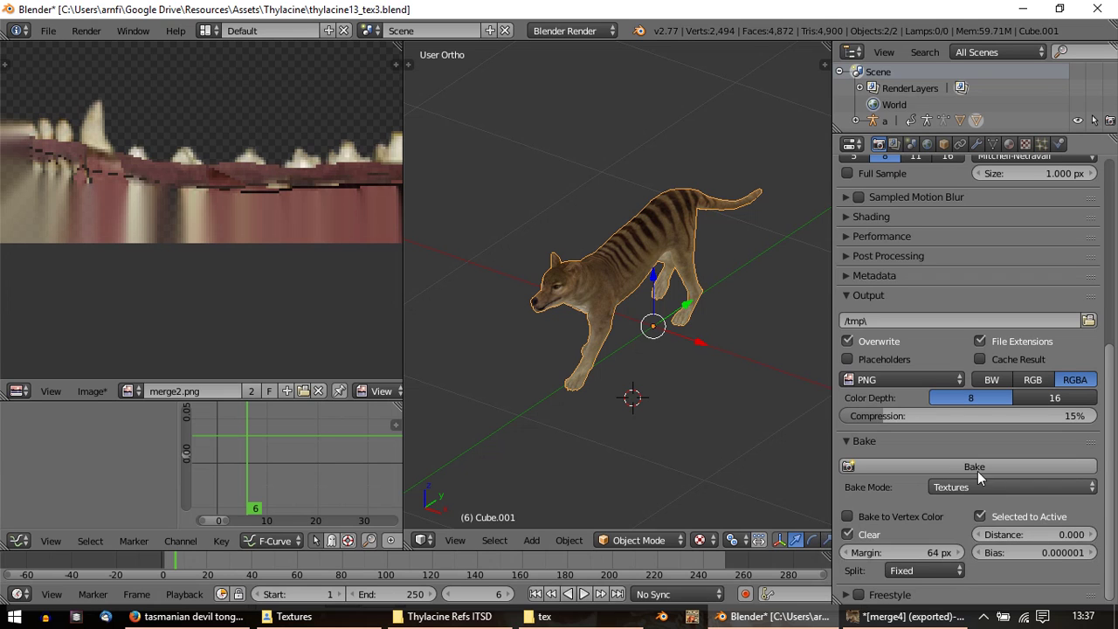
pyautogui.click(973, 467)
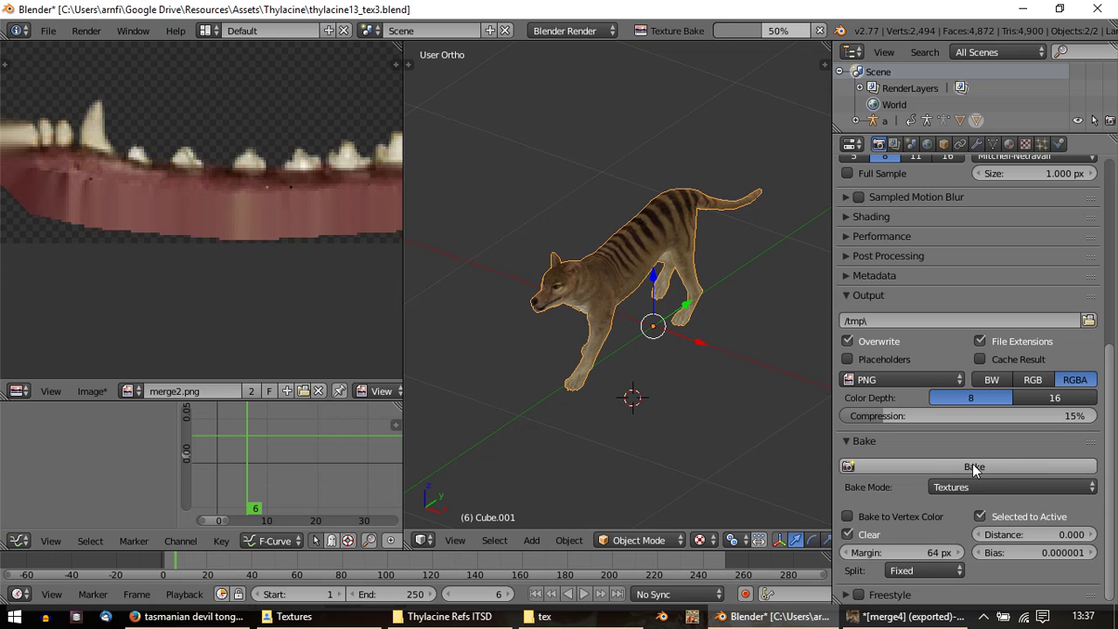
# Step: Try a bake bias of 0.00000001, rebake the texture, and check the teeth area for stray pixels
pyautogui.click(1034, 552)
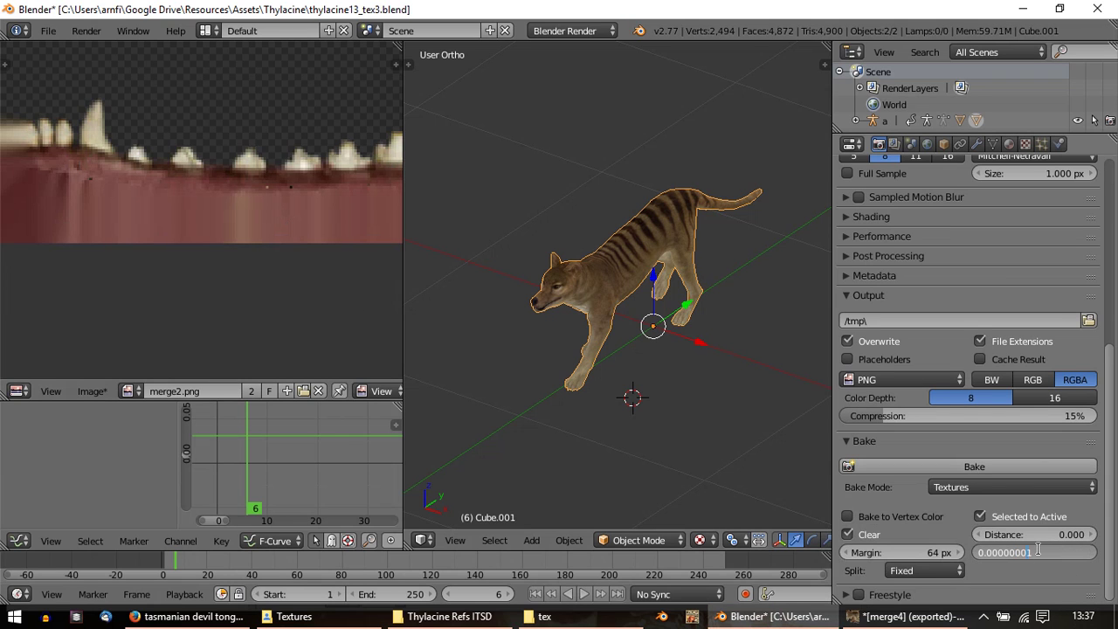
pyautogui.press('Return')
pyautogui.click(974, 467)
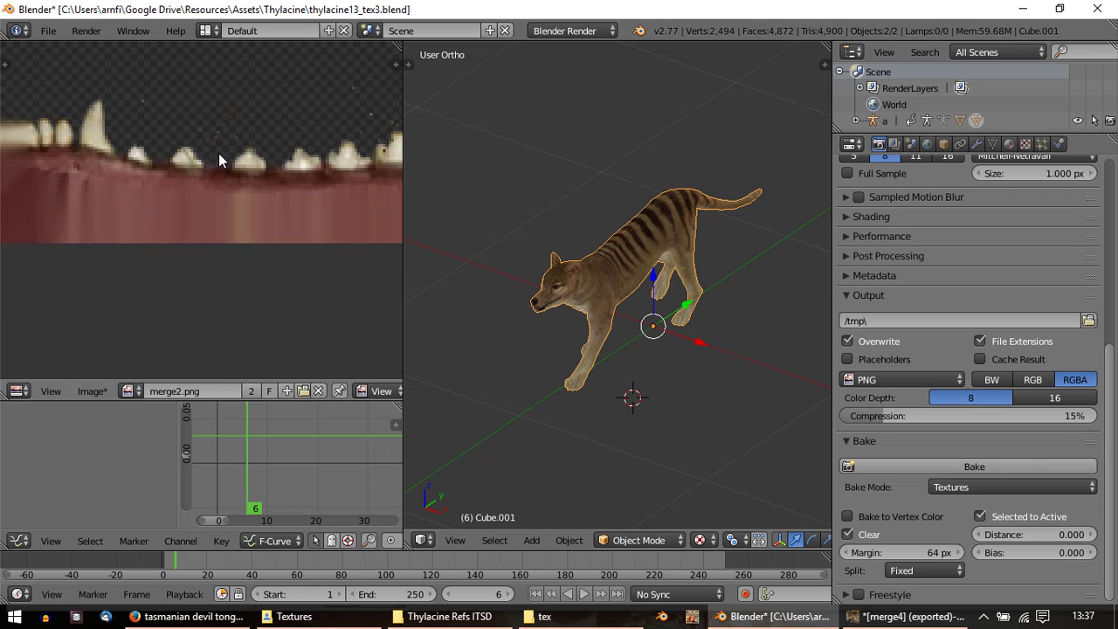
pyautogui.scroll(-1, 218, 153)
pyautogui.moveTo(218, 153); pyautogui.dragTo(188, 232, button='middle')
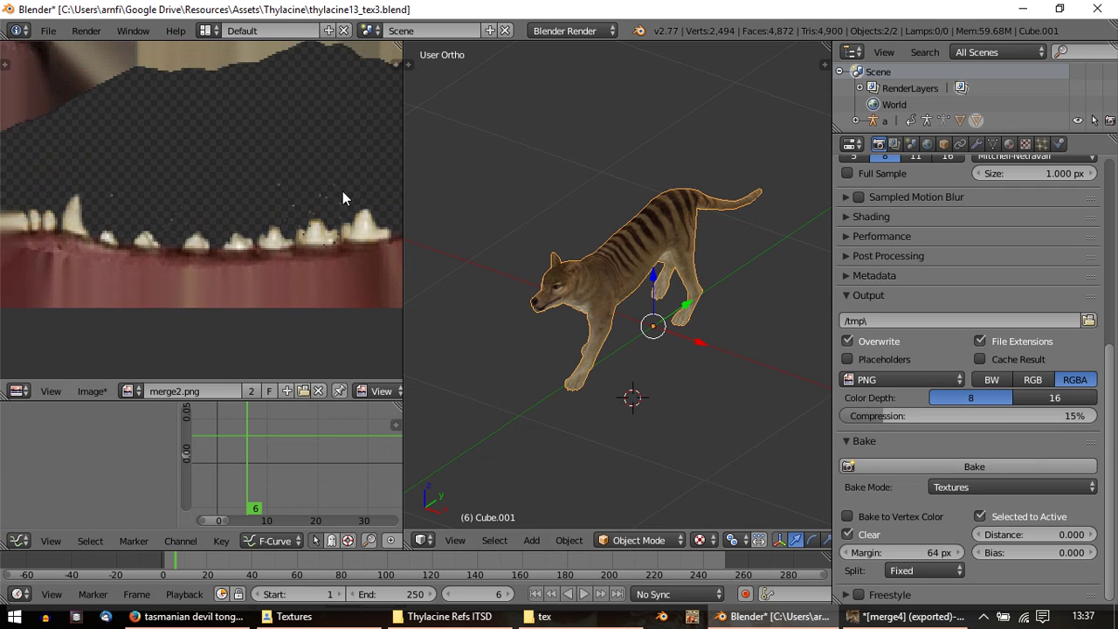
# Step: Set the bake bias to 0.0000001, rebake the texture, and inspect the area around the mouth and teeth
pyautogui.click(1057, 552)
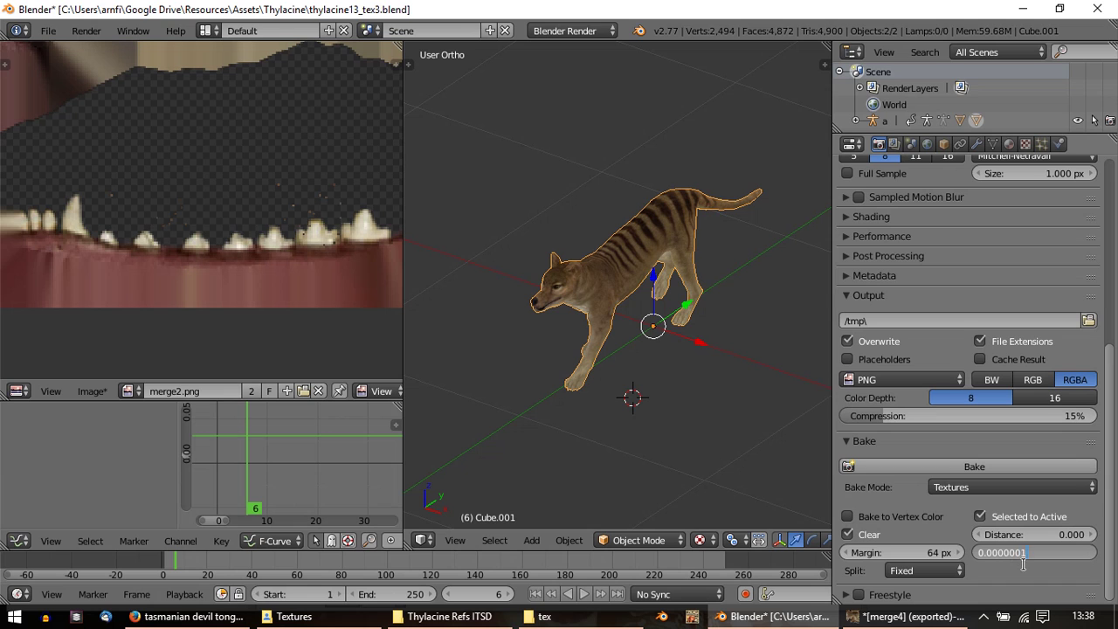
pyautogui.press('Return')
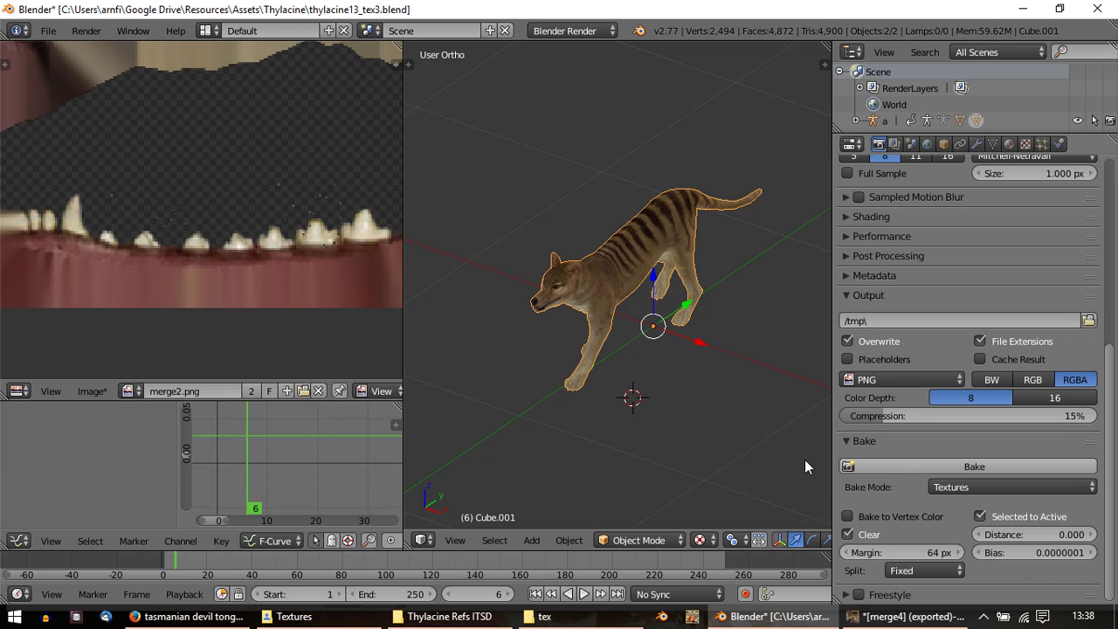
pyautogui.click(932, 469)
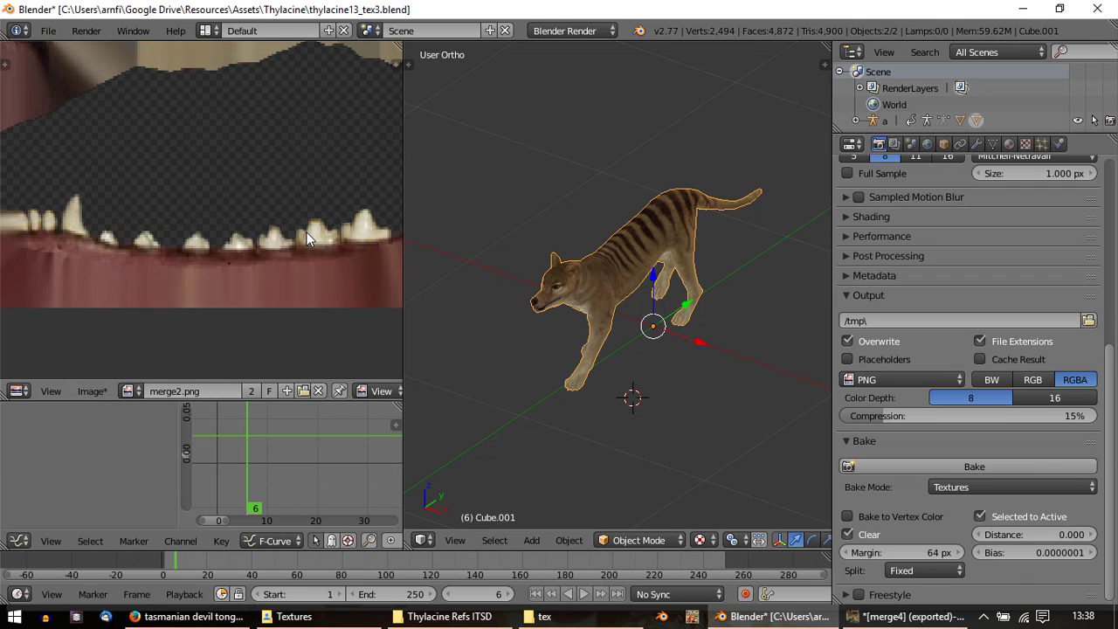
pyautogui.moveTo(265, 214); pyautogui.dragTo(331, 261, button='middle')
pyautogui.scroll(-3, 331, 260)
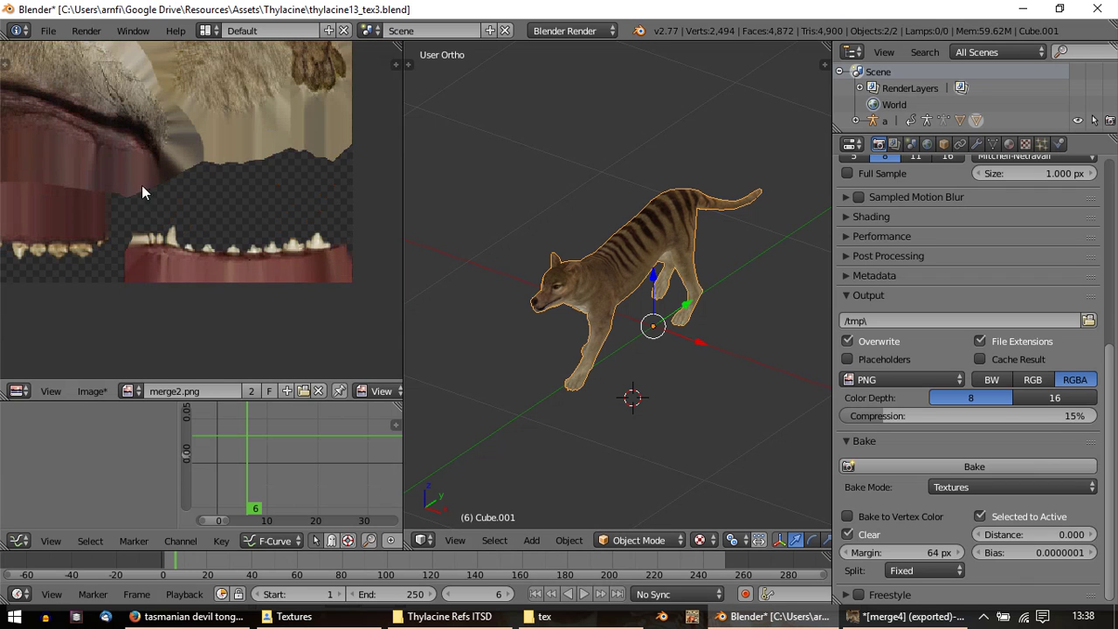
# Step: Set the bake bias to 0
pyautogui.moveTo(145, 164); pyautogui.dragTo(157, 164, button='middle')
pyautogui.click(1064, 555)
pyautogui.click(1063, 555)
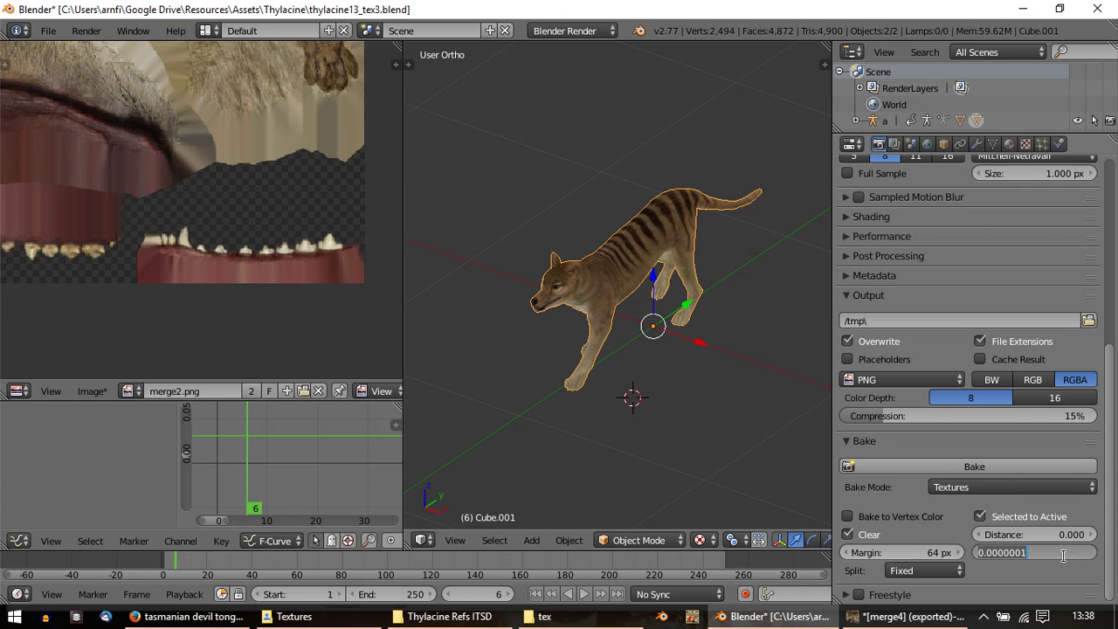
pyautogui.click(1024, 552)
pyautogui.press('BackSpace')
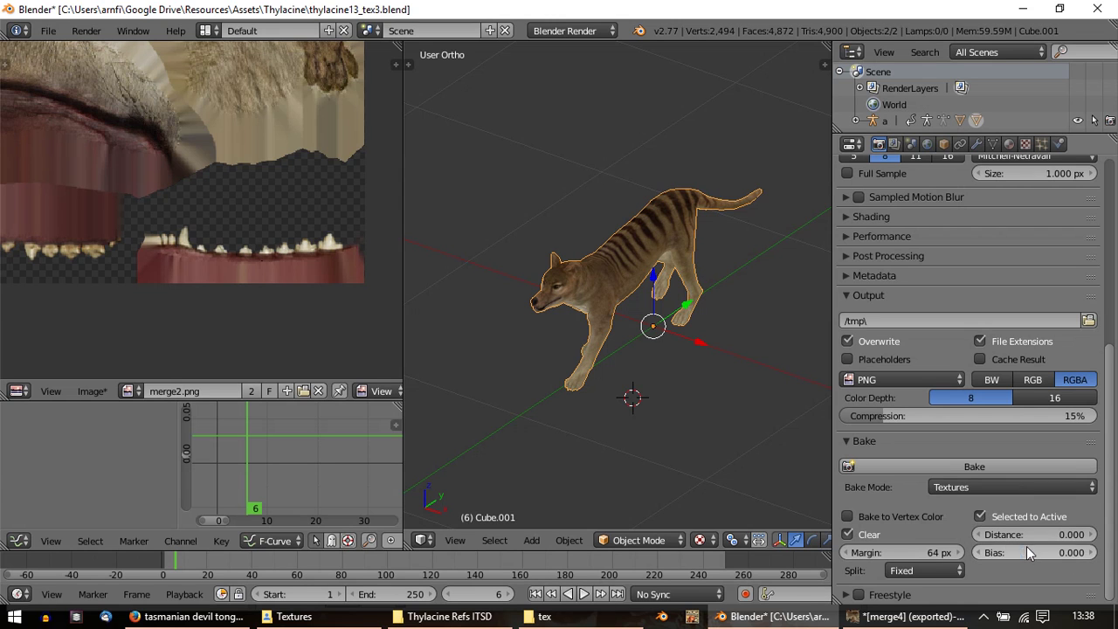
pyautogui.press('BackSpace')
pyautogui.press('BackSpace')
pyautogui.press('BackSpace')
pyautogui.press('BackSpace')
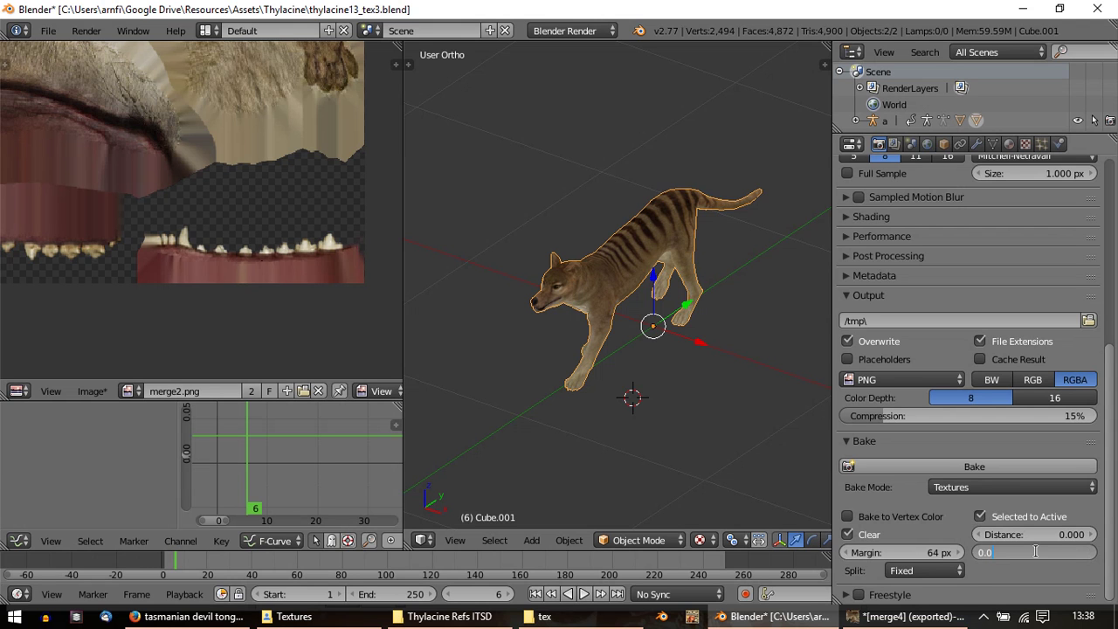
pyautogui.press('Return')
# Step: Check the model from the front and examine the teeth area of the baked merge2.png texture up close
pyautogui.moveTo(617, 333); pyautogui.dragTo(676, 365, button='middle')
pyautogui.scroll(-2, 162, 227)
pyautogui.moveTo(96, 189); pyautogui.dragTo(196, 200, button='middle')
pyautogui.scroll(2, 209, 214)
pyautogui.moveTo(224, 225); pyautogui.dragTo(242, 233, button='middle')
pyautogui.scroll(4, 134, 291)
pyautogui.moveTo(215, 288); pyautogui.dragTo(170, 91, button='middle')
# Step: Save the baked image as merge4baked.png in the Thylacine bakes folder
pyautogui.click(92, 391)
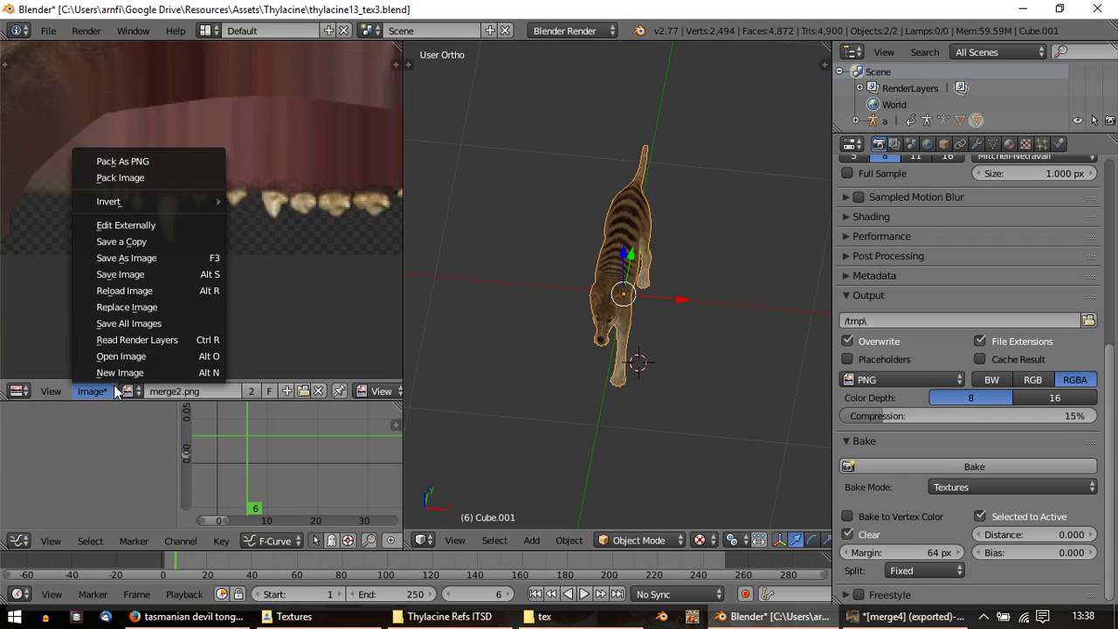
pyautogui.click(137, 261)
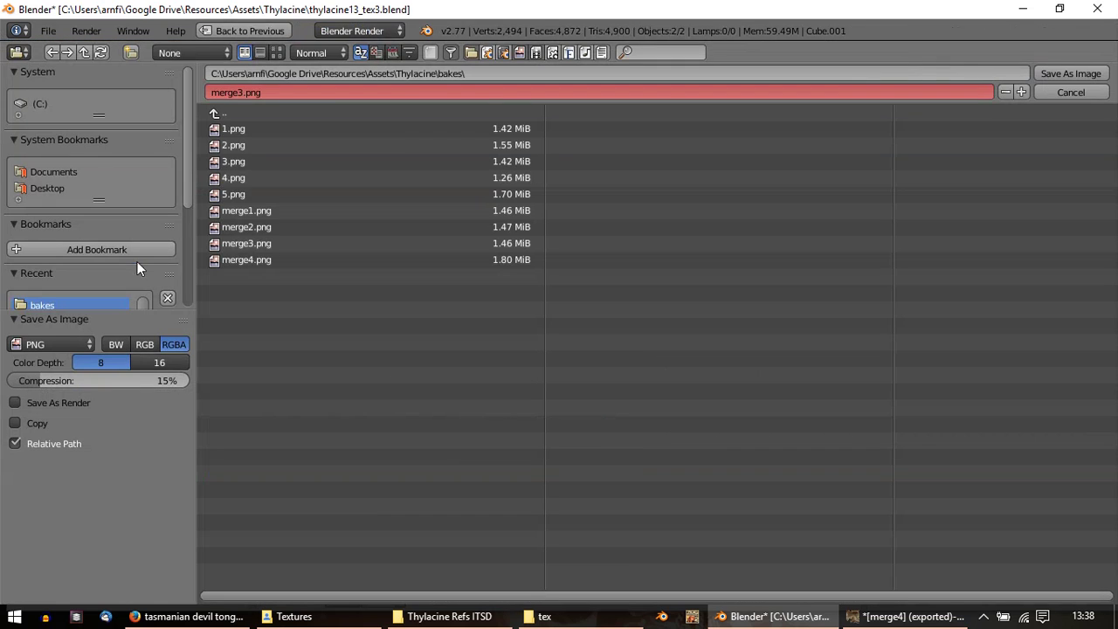
pyautogui.click(240, 90)
pyautogui.click(241, 90)
pyautogui.press('Return')
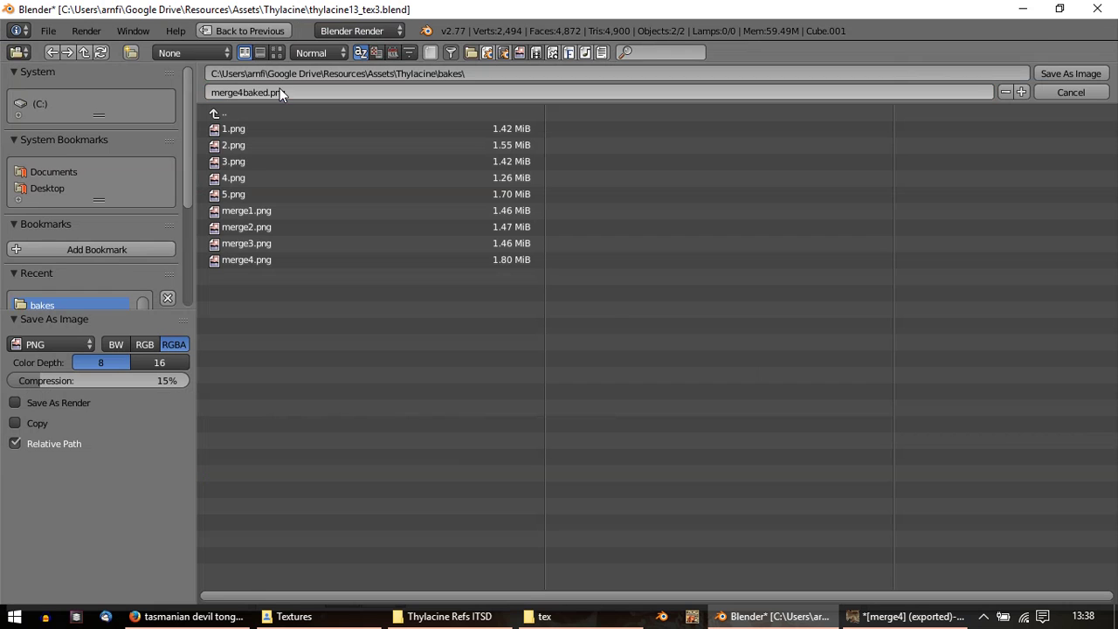
pyautogui.press('Return')
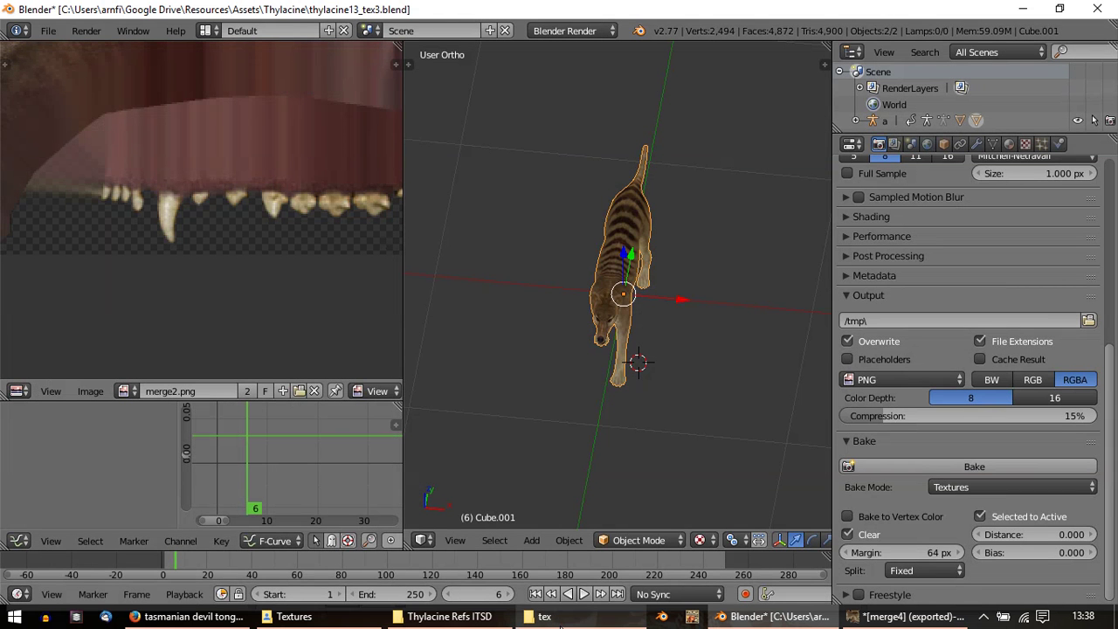
# Step: Close Blender and open the bakes folder under Assets > Thylacine in File Explorer
pyautogui.click(1101, 7)
pyautogui.click(596, 367)
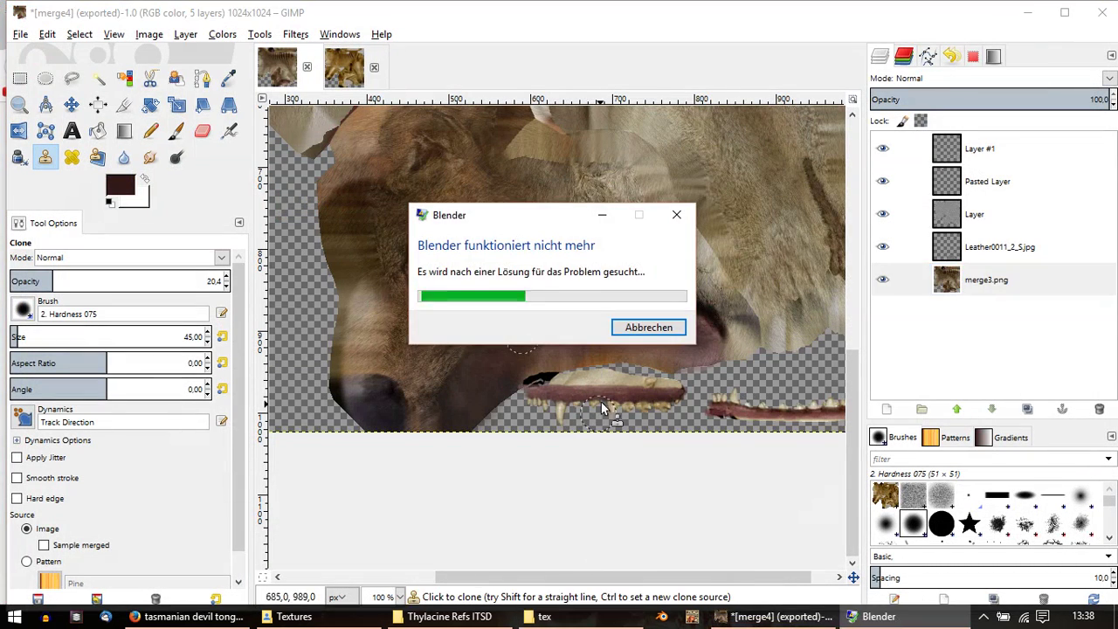
pyautogui.click(293, 616)
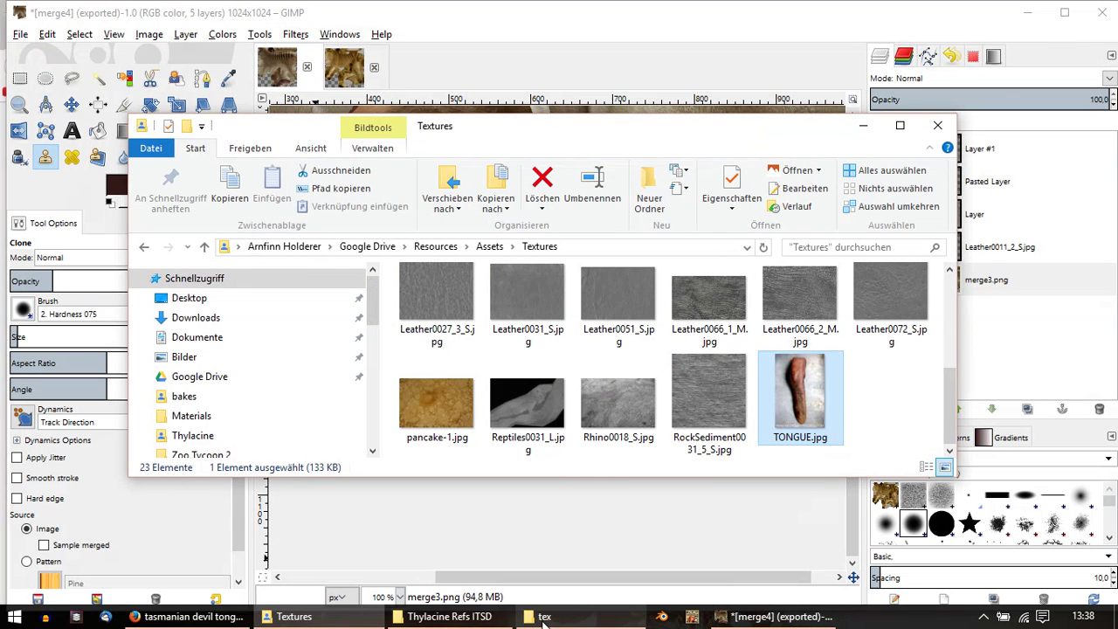
pyautogui.click(574, 626)
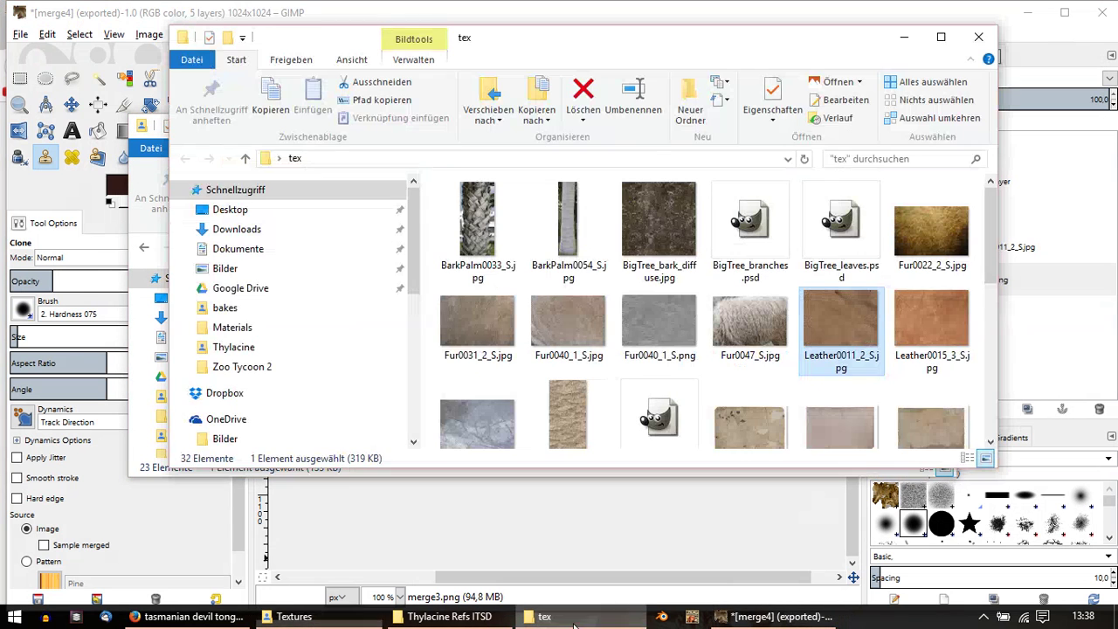
pyautogui.click(449, 616)
pyautogui.scroll(5, 532, 332)
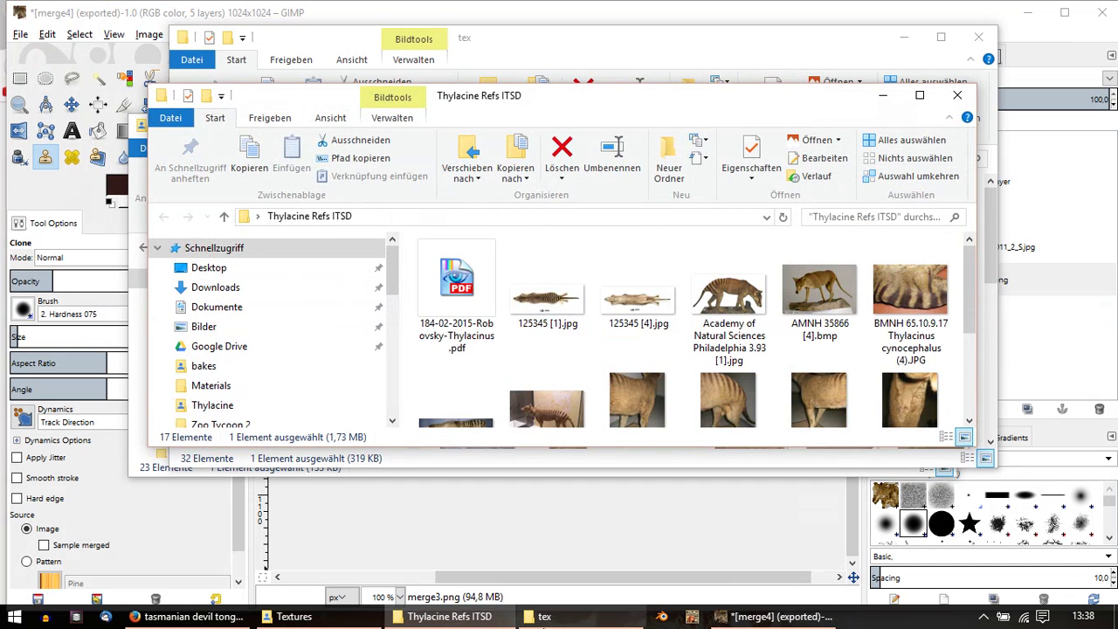
pyautogui.click(543, 617)
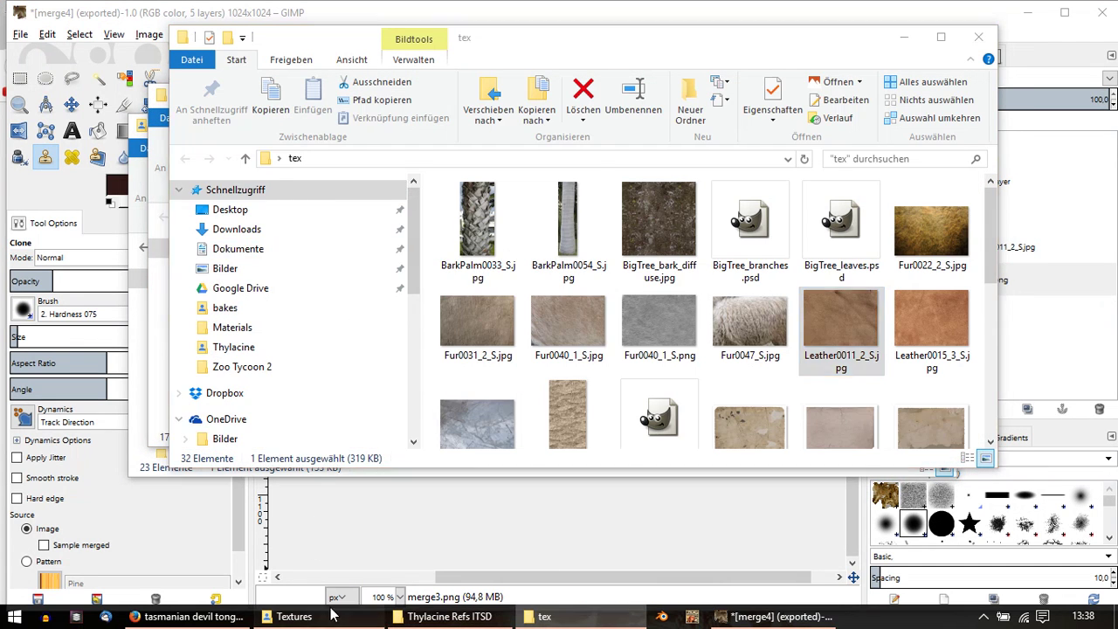
pyautogui.click(294, 617)
pyautogui.click(204, 246)
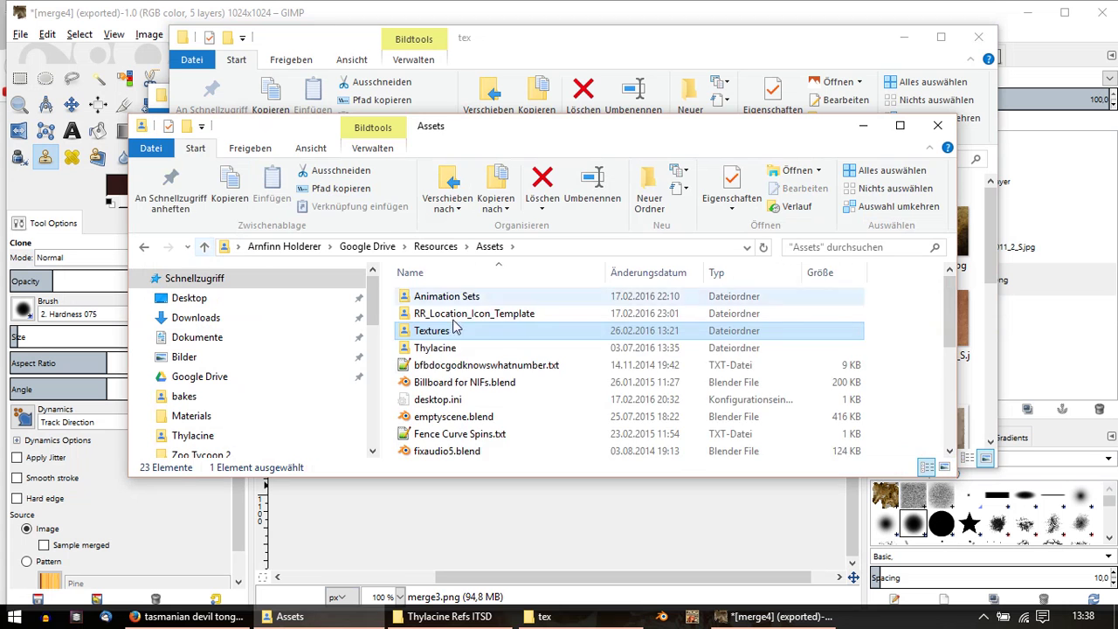
pyautogui.doubleClick(451, 349)
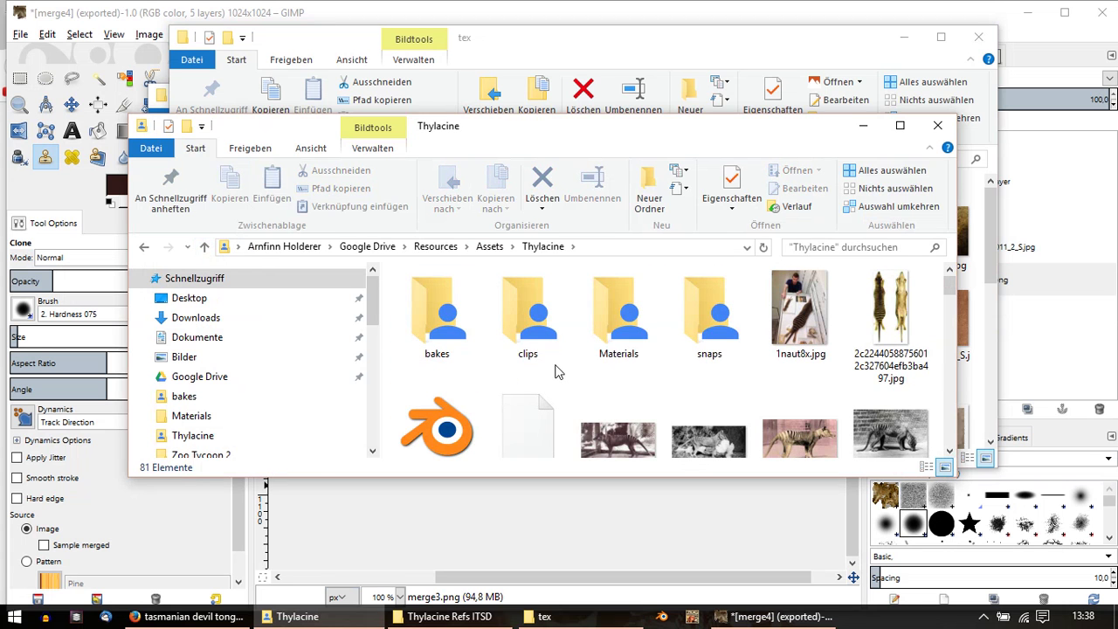
pyautogui.doubleClick(437, 314)
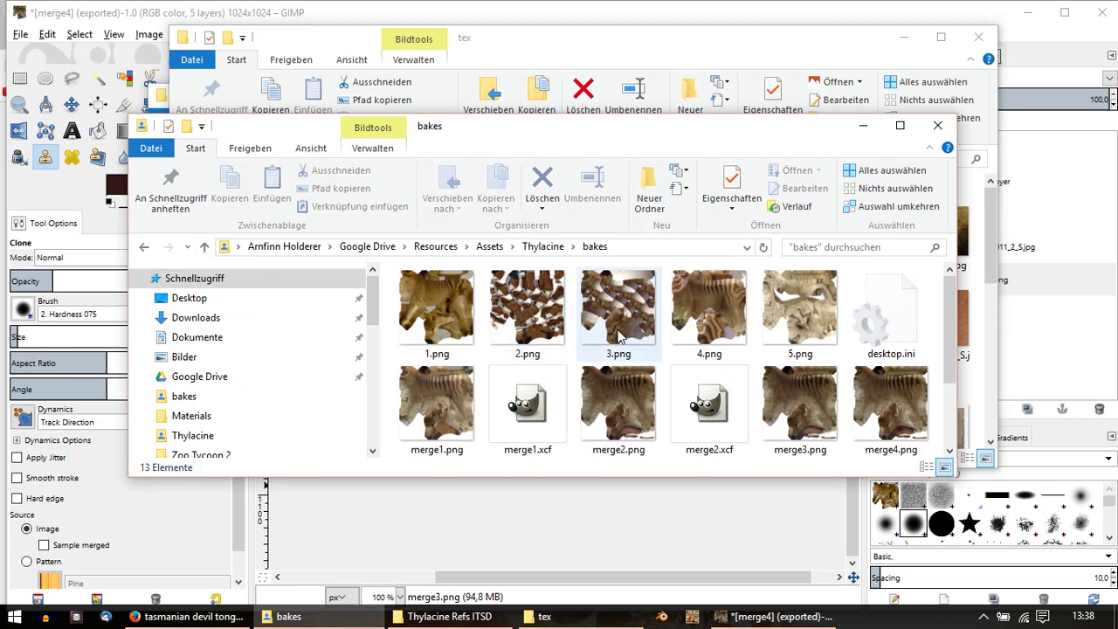
# Step: Open merge4baked.png from the bakes folder in GIMP
pyautogui.scroll(-1, 618, 338)
pyautogui.click(447, 397)
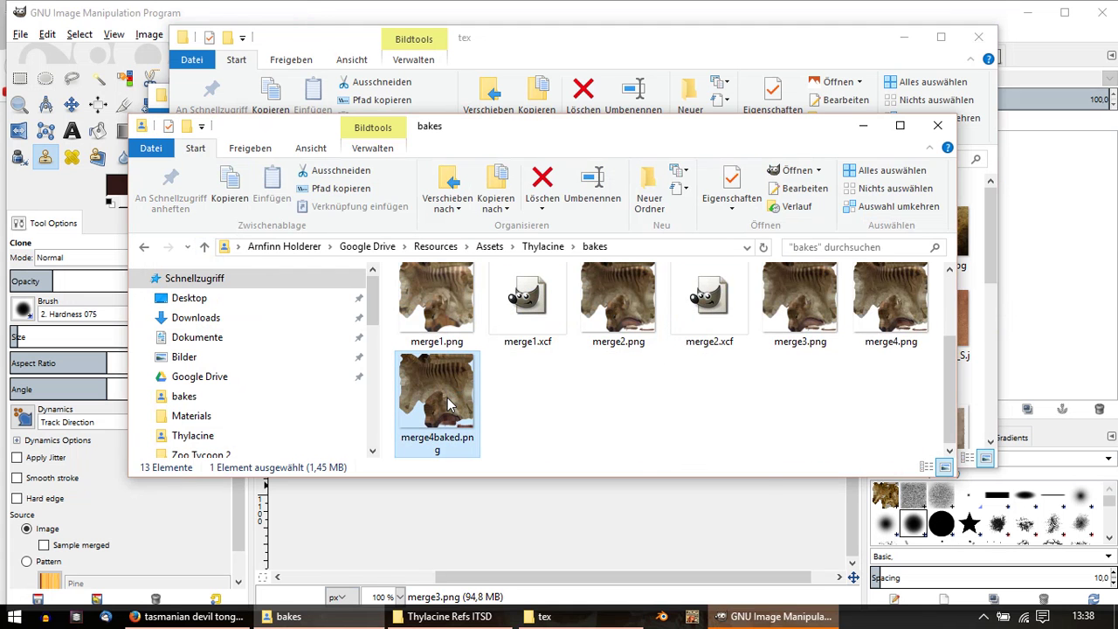
pyautogui.doubleClick(447, 398)
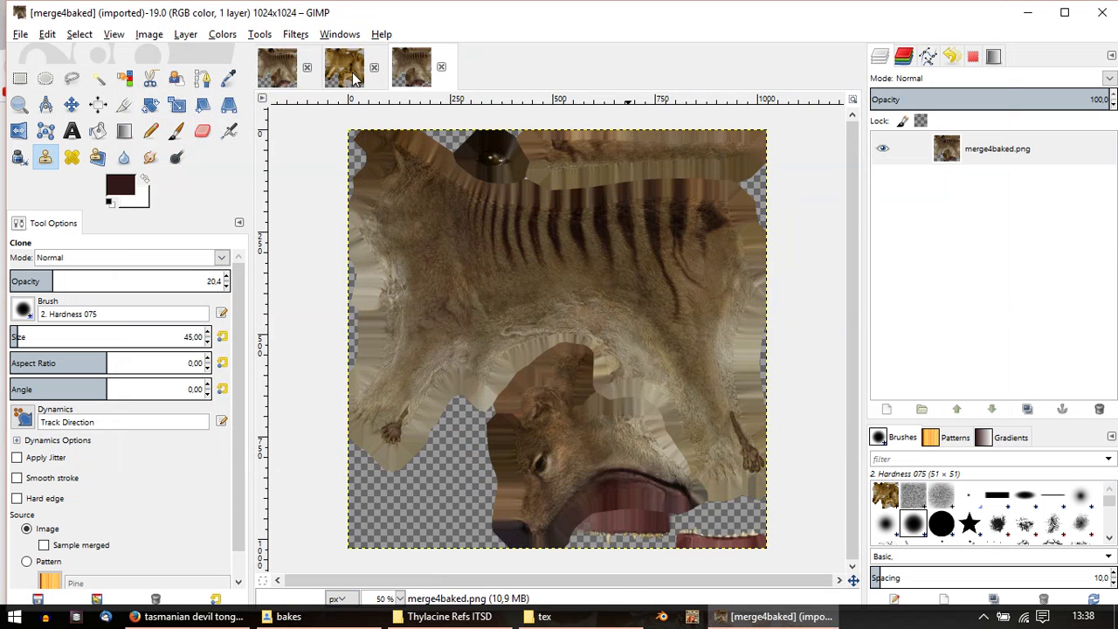
# Step: Copy the merge4baked image and paste it into the merge4 image as a new top layer
pyautogui.hotkey('ctrl', 'c')
pyautogui.click(277, 67)
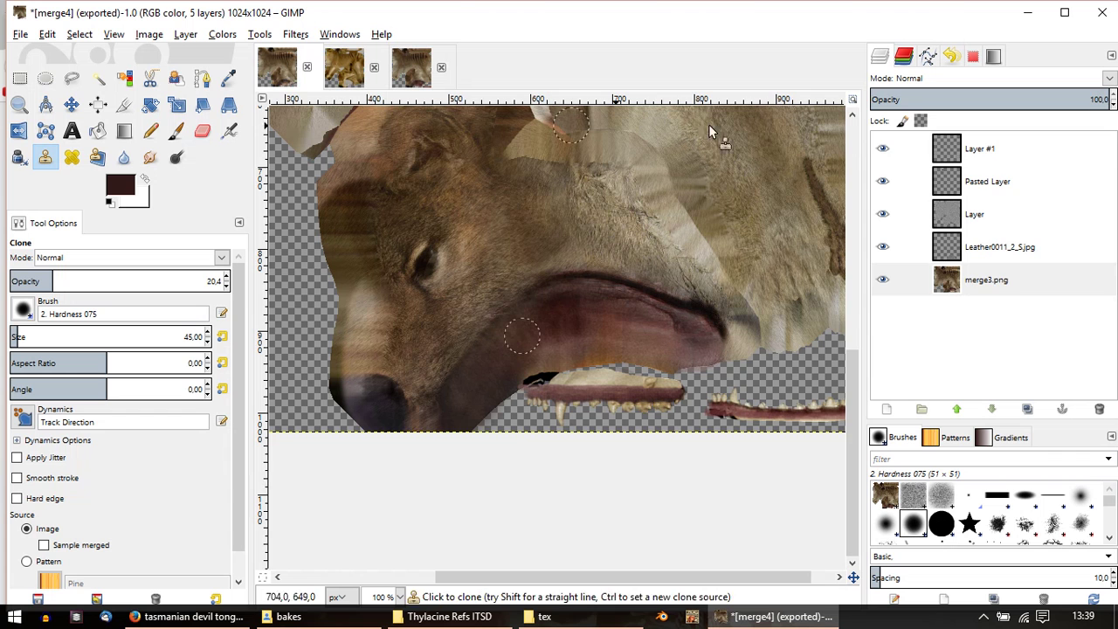
pyautogui.click(916, 151)
pyautogui.hotkey('ctrl', 'v')
pyautogui.rightClick(900, 150)
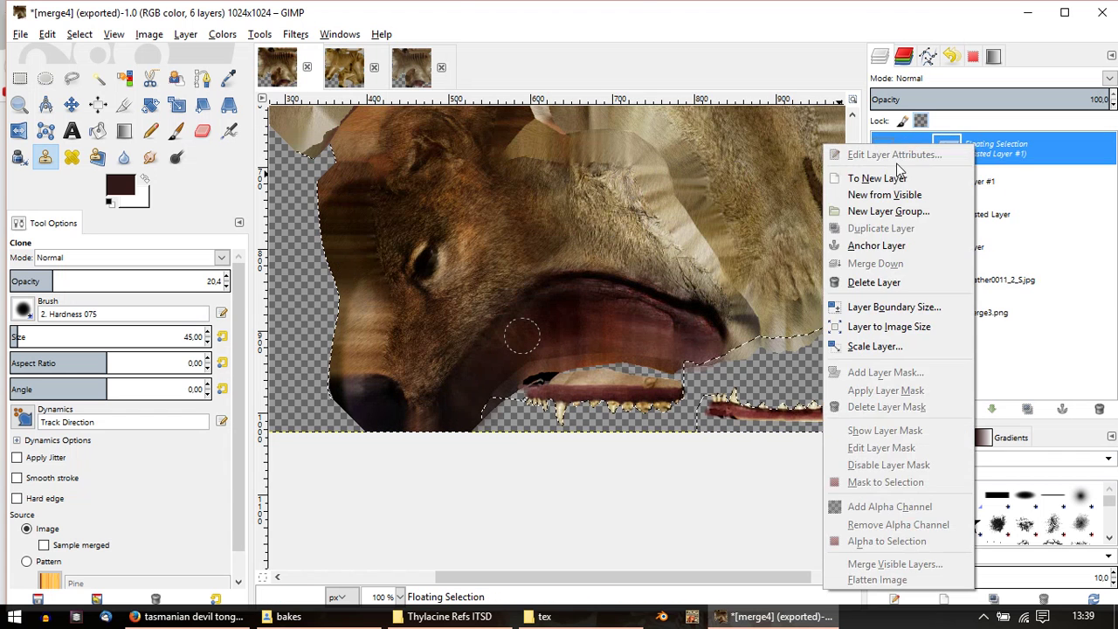
pyautogui.click(877, 177)
# Step: Compare the baked layer with the original layers in the fur between the eye and the mouth by switching its visibility
pyautogui.keyDown('ctrl'); pyautogui.scroll(-1, 574, 242); pyautogui.keyUp('ctrl')
pyautogui.click(882, 151)
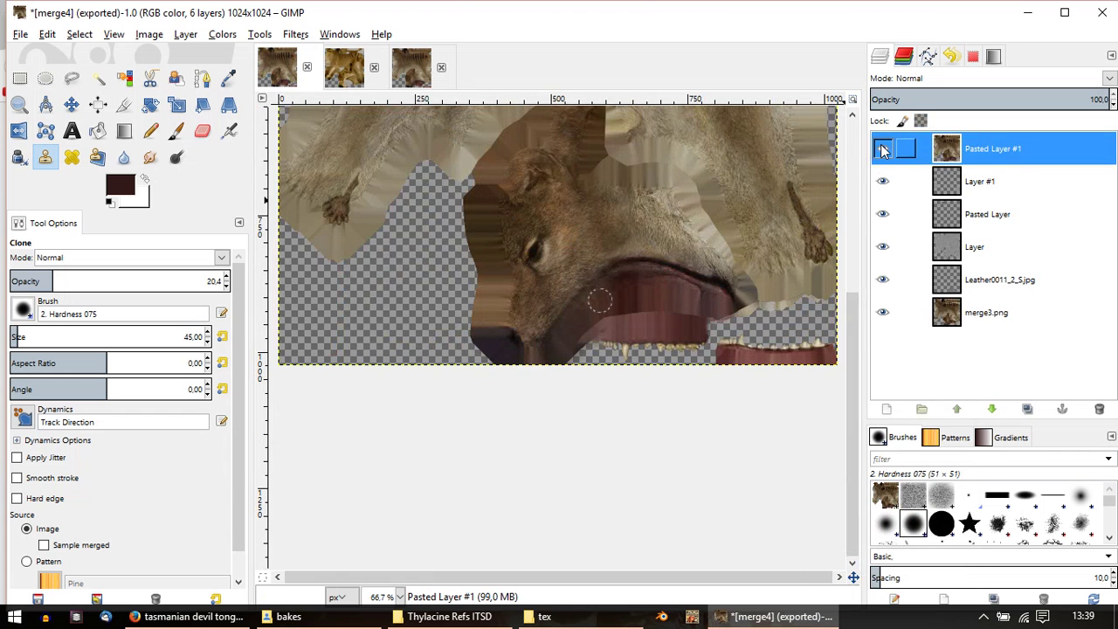
pyautogui.keyDown('ctrl'); pyautogui.scroll(6, 580, 257); pyautogui.keyUp('ctrl')
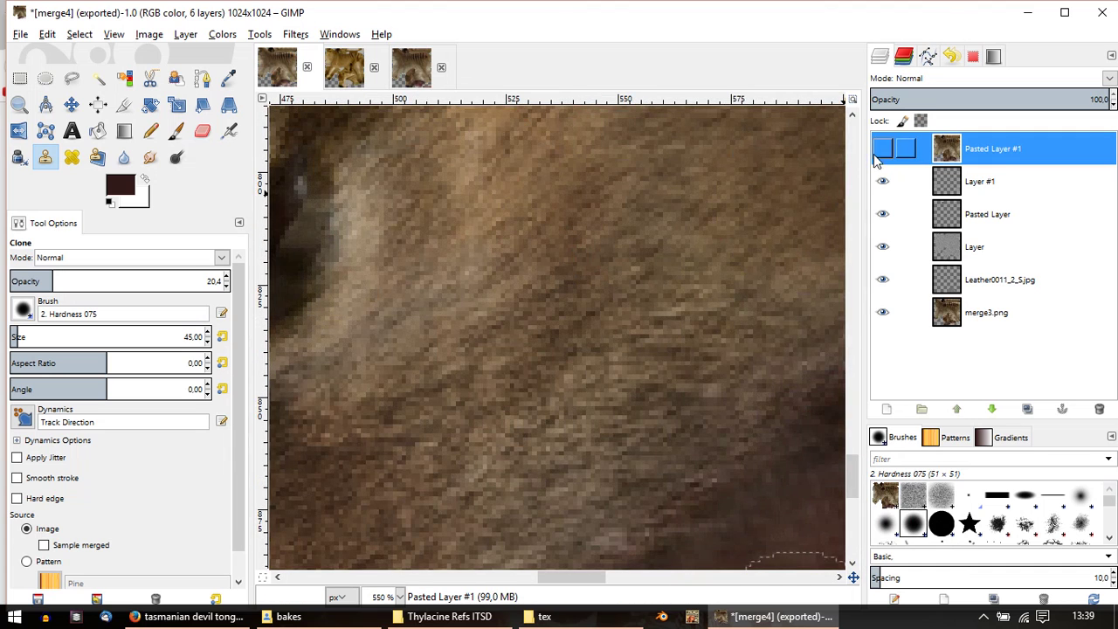
pyautogui.click(882, 152)
pyautogui.click(882, 152)
pyautogui.click(882, 152)
pyautogui.click(882, 152)
pyautogui.moveTo(675, 241); pyautogui.dragTo(561, 251, button='middle')
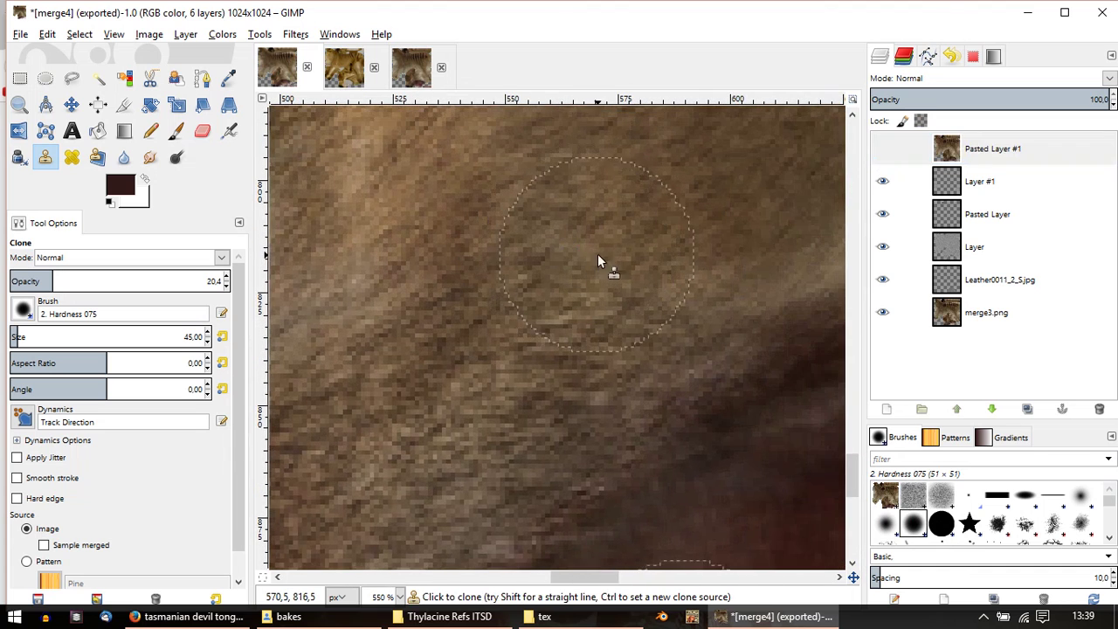
pyautogui.click(888, 151)
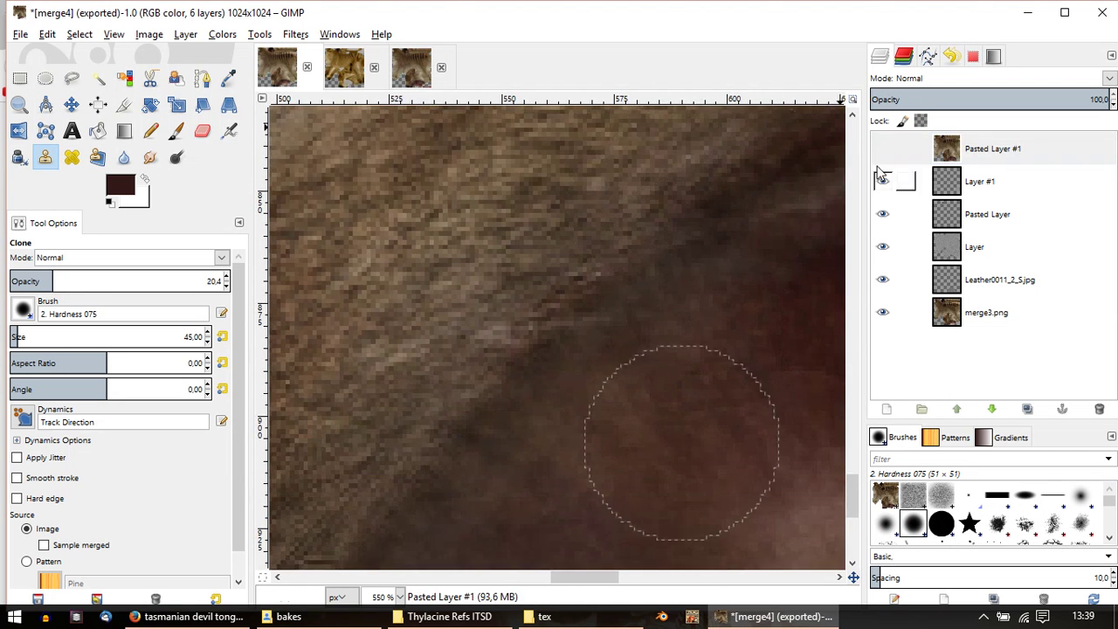
pyautogui.moveTo(700, 188); pyautogui.dragTo(712, 310, button='middle')
pyautogui.moveTo(693, 180); pyautogui.dragTo(703, 296, button='middle')
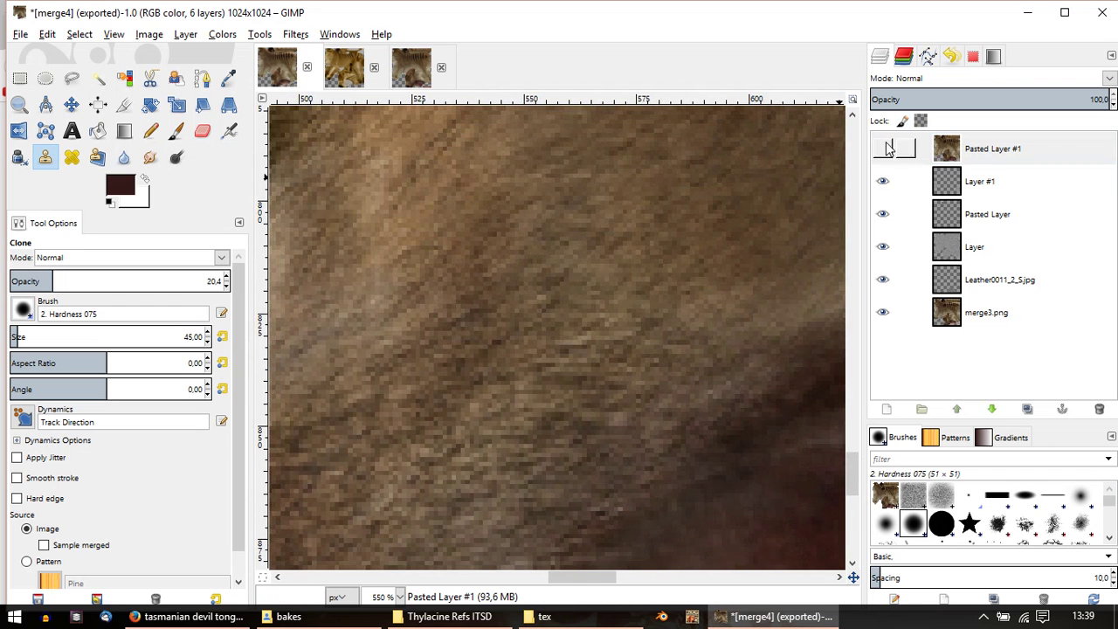
pyautogui.click(884, 146)
pyautogui.click(884, 147)
pyautogui.click(884, 146)
pyautogui.click(884, 147)
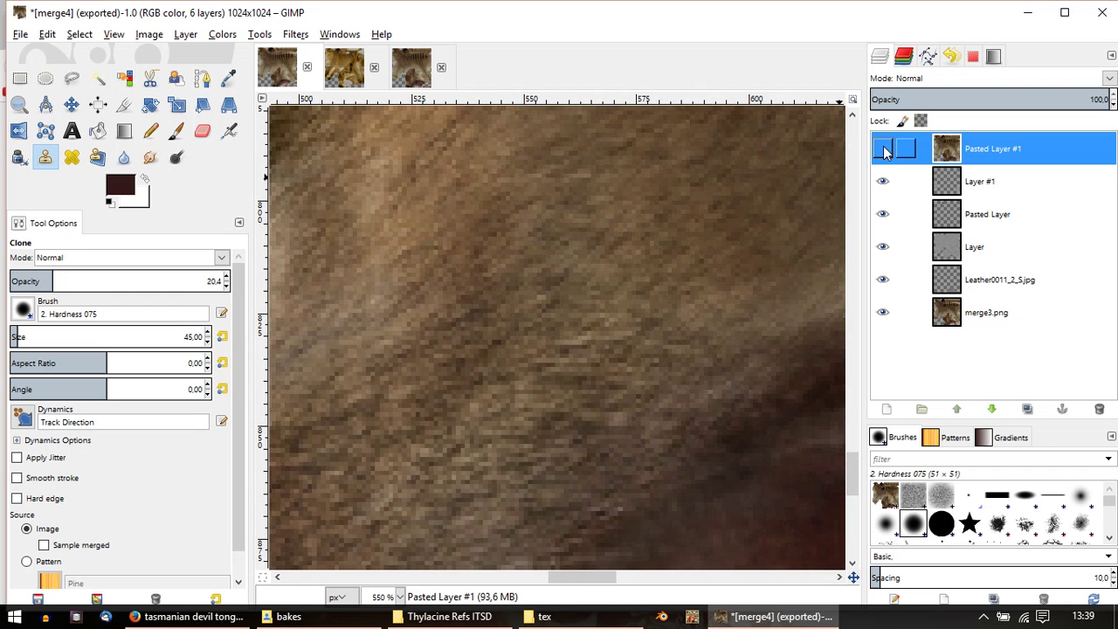
pyautogui.click(885, 150)
pyautogui.click(885, 150)
pyautogui.click(885, 150)
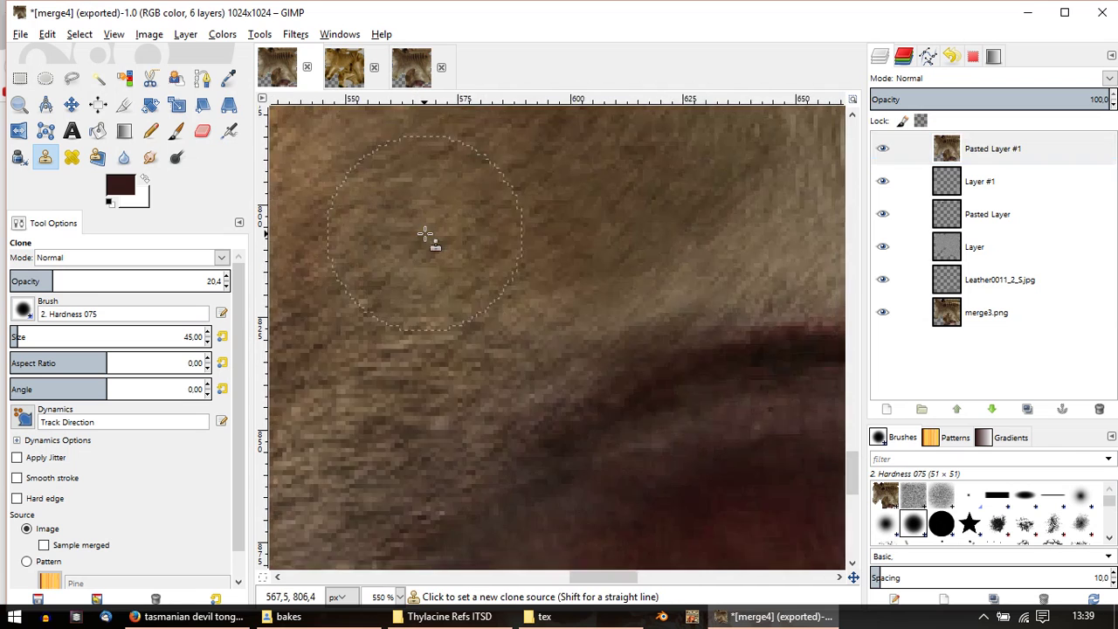
# Step: Compare the baked layer with the original around the mouth corner and upper back teeth by switching its visibility
pyautogui.keyDown('ctrl'); pyautogui.scroll(-4, 424, 233); pyautogui.keyUp('ctrl')
pyautogui.moveTo(759, 335); pyautogui.dragTo(664, 282, button='middle')
pyautogui.keyDown('ctrl'); pyautogui.scroll(2, 663, 288); pyautogui.keyUp('ctrl')
pyautogui.moveTo(659, 362); pyautogui.dragTo(657, 199, button='middle')
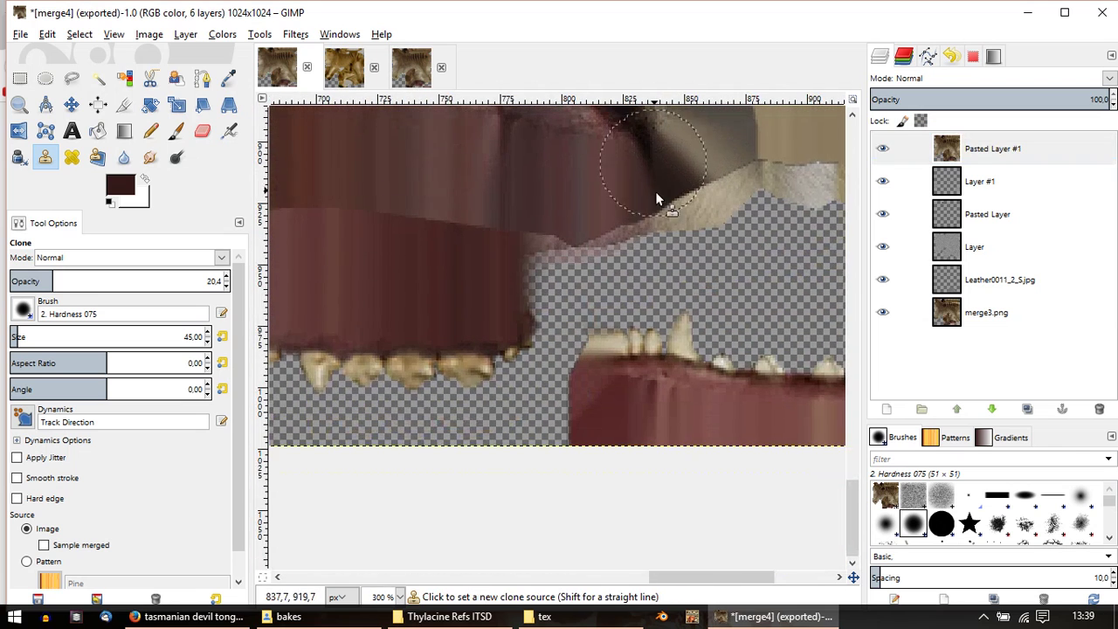
pyautogui.click(885, 150)
pyautogui.click(885, 151)
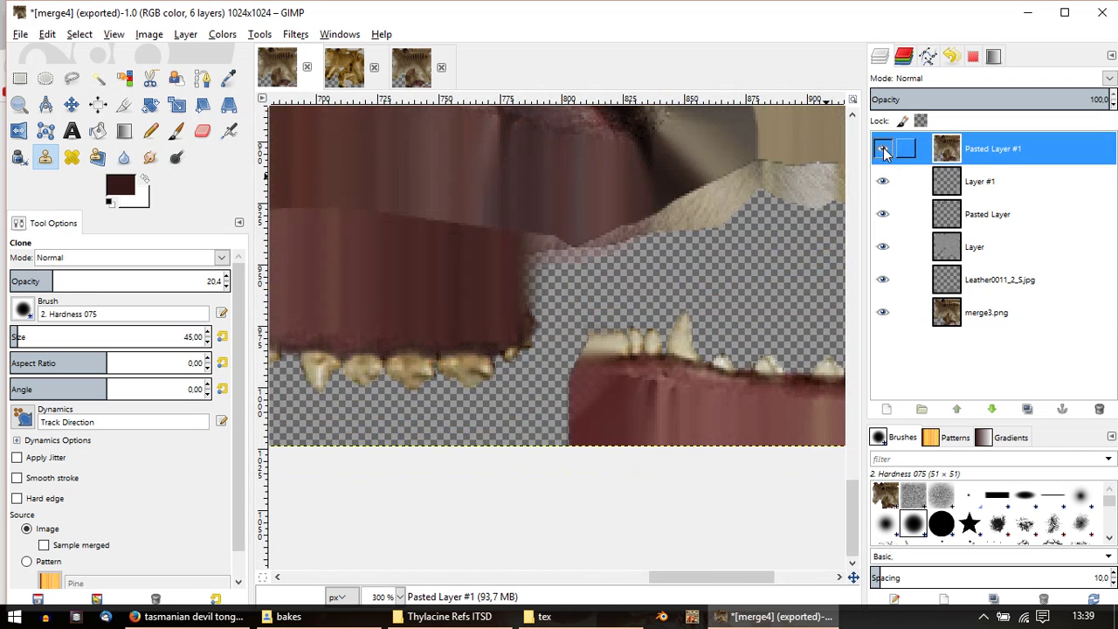
pyautogui.click(885, 150)
pyautogui.click(885, 150)
pyautogui.click(885, 150)
pyautogui.click(885, 150)
# Step: Compare the baked layer with the original along the lower jaw teeth by switching its visibility
pyautogui.hscroll(3, 793, 194)
pyautogui.click(882, 150)
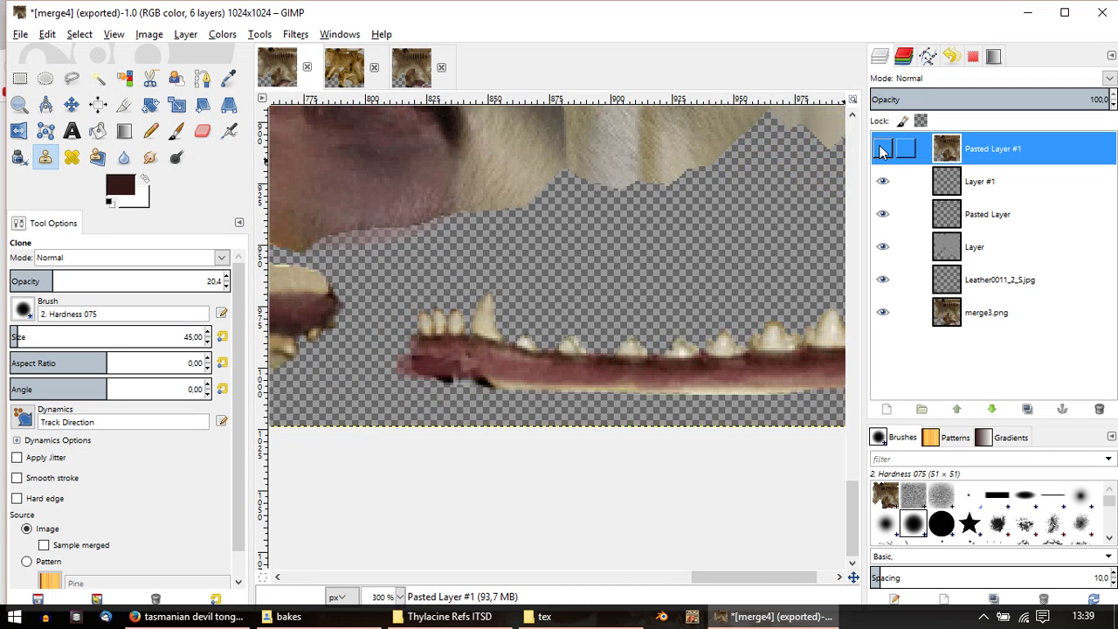
pyautogui.click(882, 150)
pyautogui.click(882, 150)
pyautogui.click(883, 150)
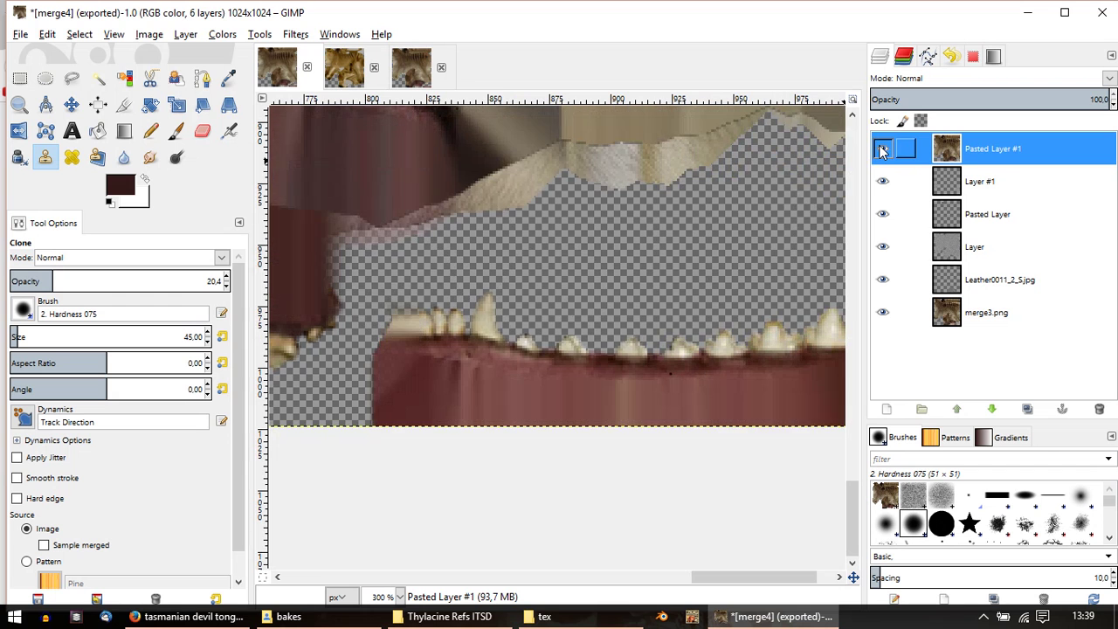
pyautogui.click(882, 150)
pyautogui.keyDown('ctrl'); pyautogui.scroll(-1, 507, 303); pyautogui.keyUp('ctrl')
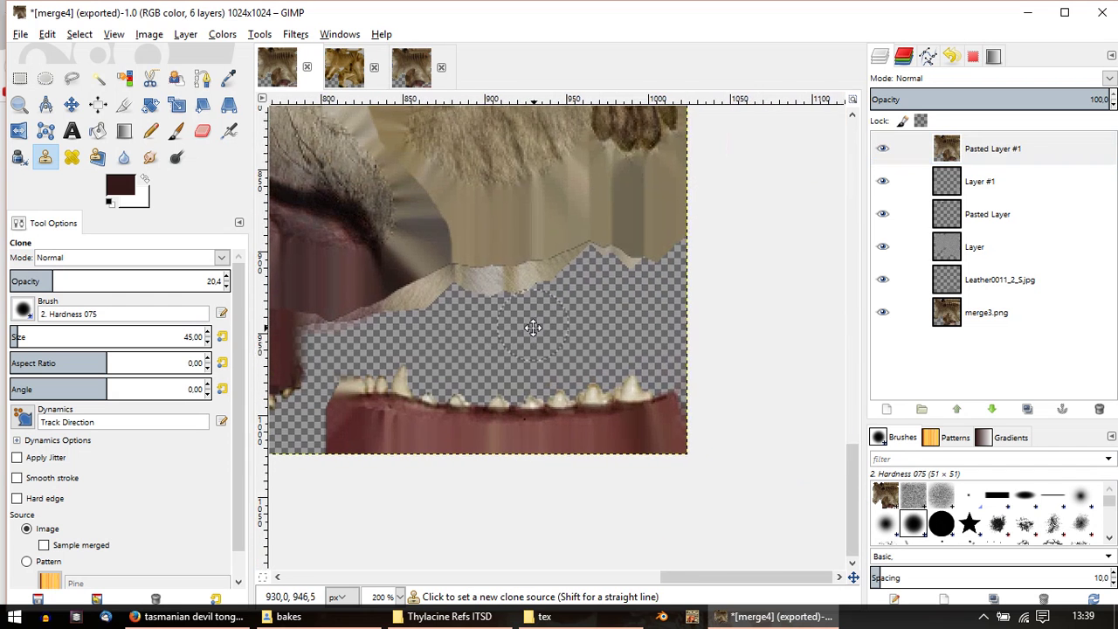
# Step: Compare the baked layer with the original at the paw near the texture's edge by switching its visibility
pyautogui.keyDown('ctrl'); pyautogui.scroll(2, 579, 250); pyautogui.keyUp('ctrl')
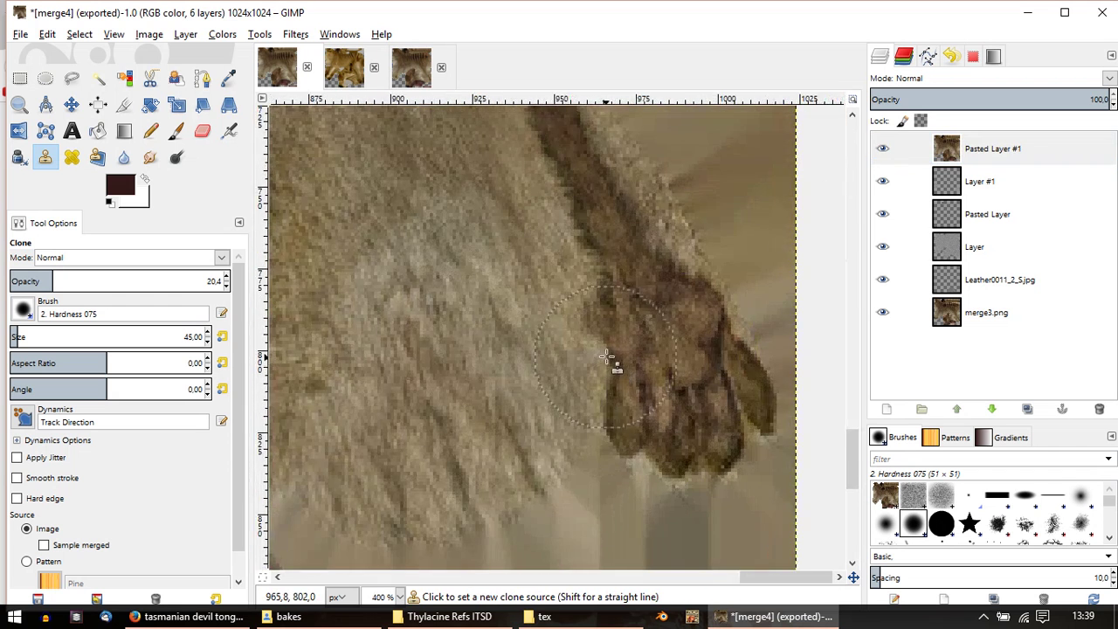
pyautogui.click(882, 182)
pyautogui.click(885, 157)
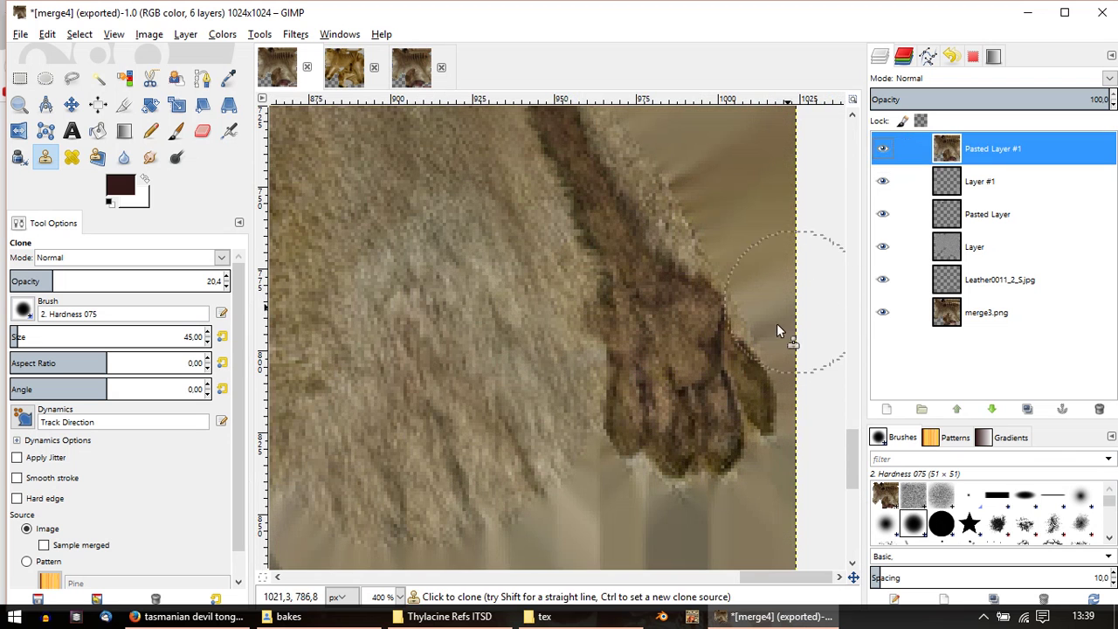
pyautogui.keyDown('ctrl'); pyautogui.scroll(2, 706, 267); pyautogui.keyUp('ctrl')
pyautogui.click(882, 150)
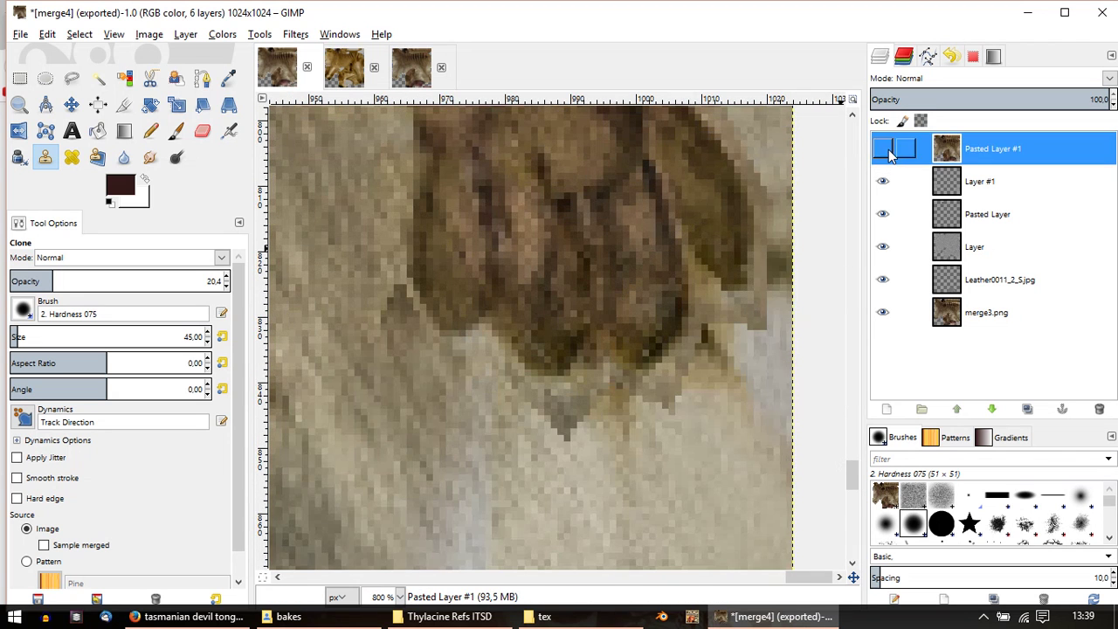
pyautogui.click(884, 150)
pyautogui.keyDown('ctrl'); pyautogui.scroll(-7, 672, 285); pyautogui.keyUp('ctrl')
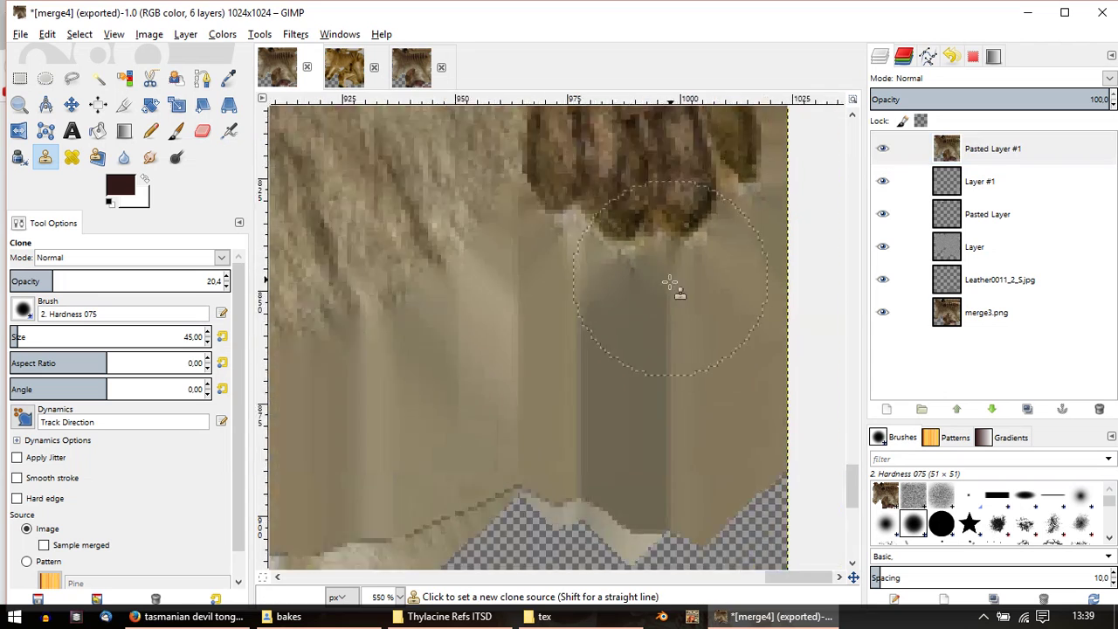
# Step: Set the clone brush size to 1 and sample the gum just below the lower jaw teeth as the clone source
pyautogui.keyDown('ctrl'); pyautogui.scroll(7, 544, 382); pyautogui.keyUp('ctrl')
pyautogui.hscroll(5, 714, 265)
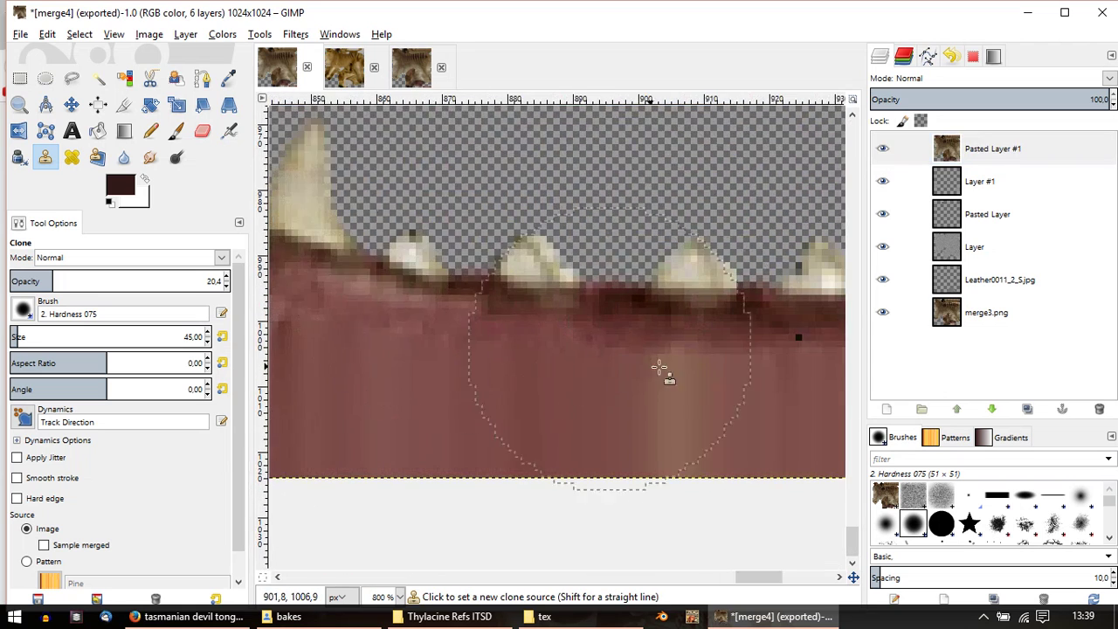
pyautogui.hotkey('shift', 'ctrl', 'a')
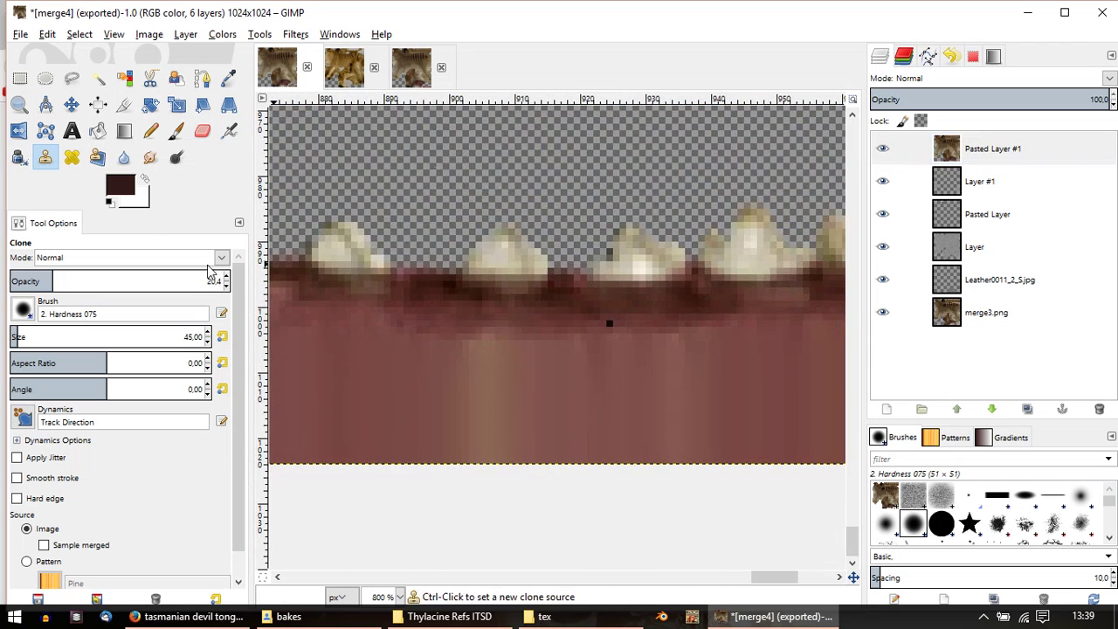
pyautogui.moveTo(27, 338); pyautogui.dragTo(2, 340)
pyautogui.keyDown('ctrl'); pyautogui.click(515, 326); pyautogui.keyUp('ctrl')
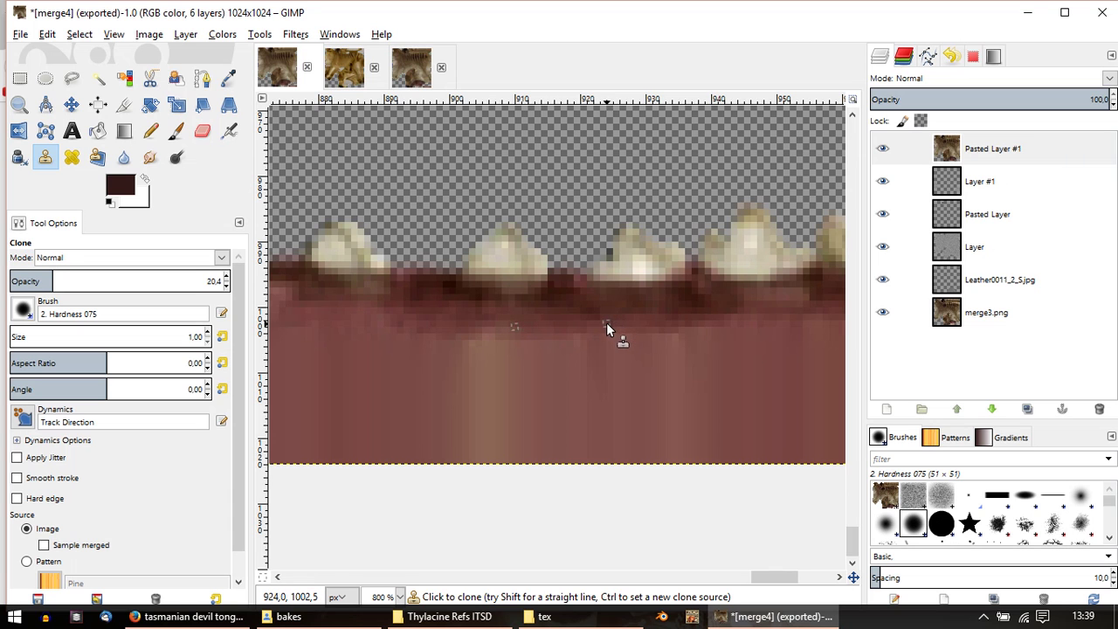
# Step: Examine the baked texture from the lower jaw teeth across the upper teeth and mouth to the muzzle and eye
pyautogui.keyDown('ctrl'); pyautogui.scroll(-4, 606, 336); pyautogui.keyUp('ctrl')
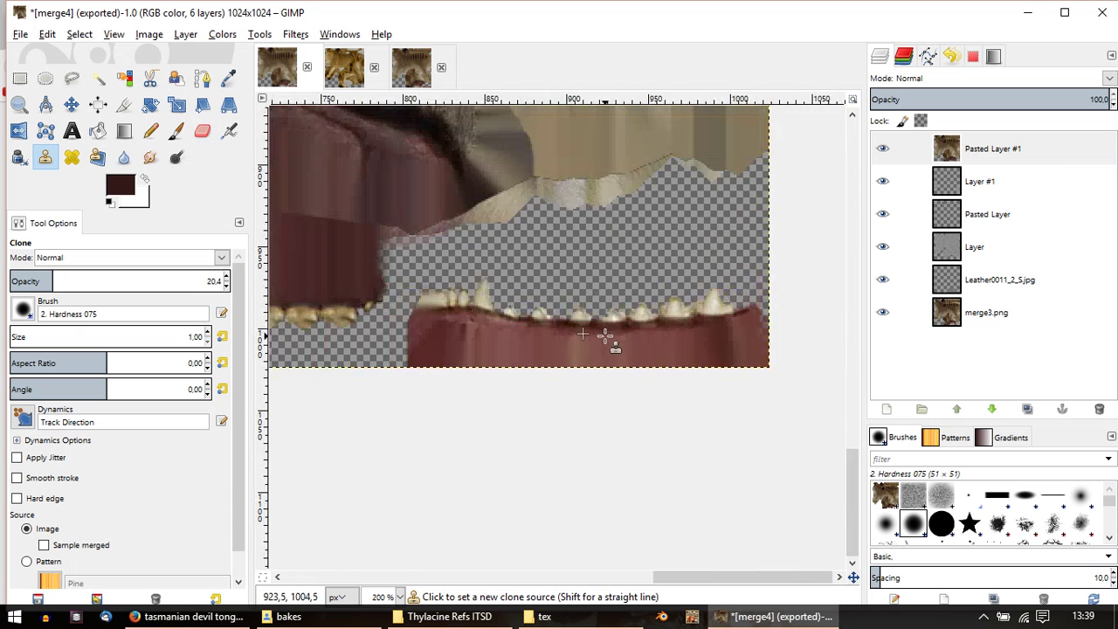
pyautogui.keyDown('ctrl'); pyautogui.moveTo(555, 335); pyautogui.dragTo(647, 354, button='middle'); pyautogui.keyUp('ctrl')
pyautogui.keyDown('ctrl'); pyautogui.moveTo(473, 336); pyautogui.dragTo(779, 353, button='middle'); pyautogui.keyUp('ctrl')
pyautogui.keyDown('ctrl'); pyautogui.scroll(-1, 536, 333); pyautogui.keyUp('ctrl')
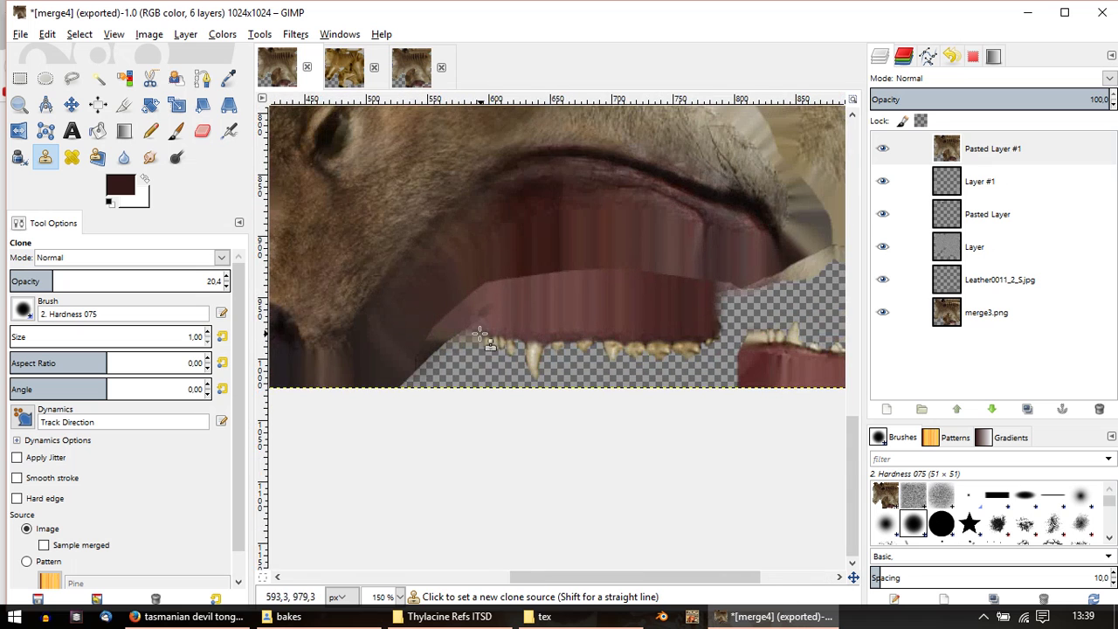
pyautogui.keyDown('ctrl'); pyautogui.moveTo(479, 334); pyautogui.dragTo(621, 362, button='middle'); pyautogui.keyUp('ctrl')
pyautogui.keyDown('ctrl'); pyautogui.scroll(-1, 643, 362); pyautogui.keyUp('ctrl')
pyautogui.keyDown('ctrl'); pyautogui.moveTo(541, 328); pyautogui.dragTo(553, 340, button='middle'); pyautogui.keyUp('ctrl')
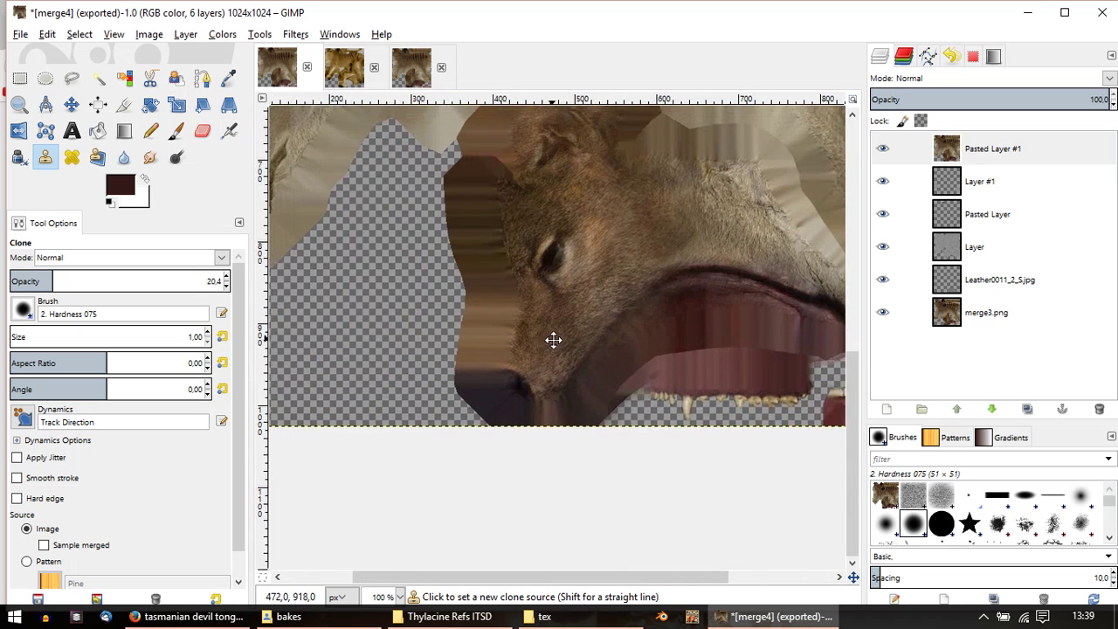
# Step: Look over the whole baked texture, including the striped back, legs, head and the margins around the islands
pyautogui.scroll(3, 553, 339)
pyautogui.hscroll(-1, 532, 293)
pyautogui.keyDown('ctrl'); pyautogui.scroll(-2, 550, 403); pyautogui.keyUp('ctrl')
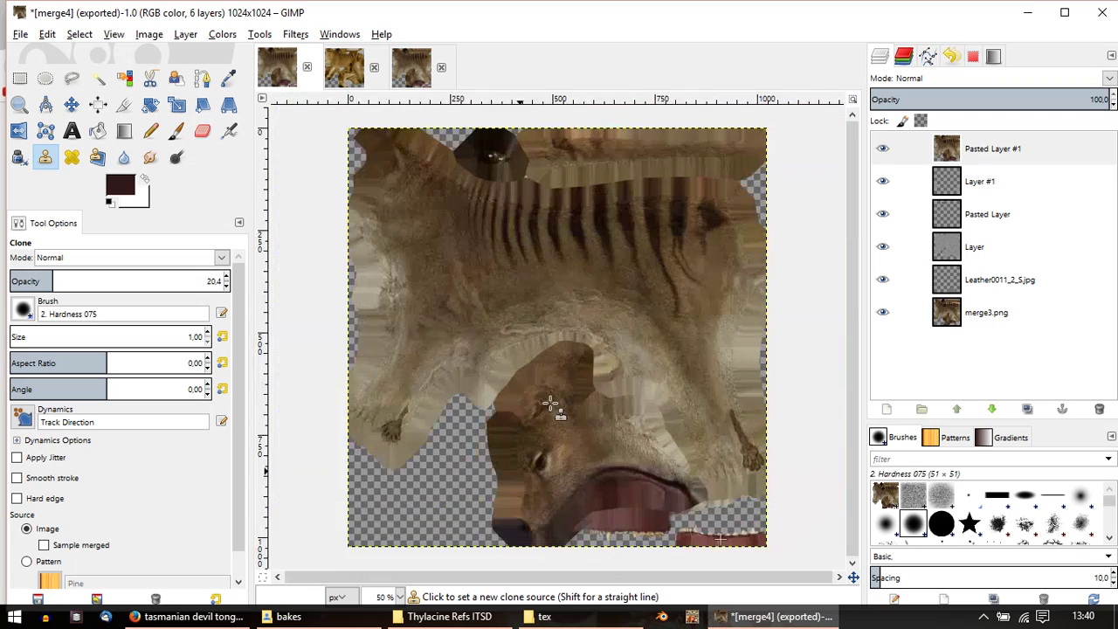
pyautogui.moveTo(449, 367); pyautogui.dragTo(468, 391, button='middle')
pyautogui.keyDown('ctrl'); pyautogui.scroll(3, 548, 374); pyautogui.keyUp('ctrl')
pyautogui.keyDown('ctrl'); pyautogui.scroll(-4, 466, 392); pyautogui.keyUp('ctrl')
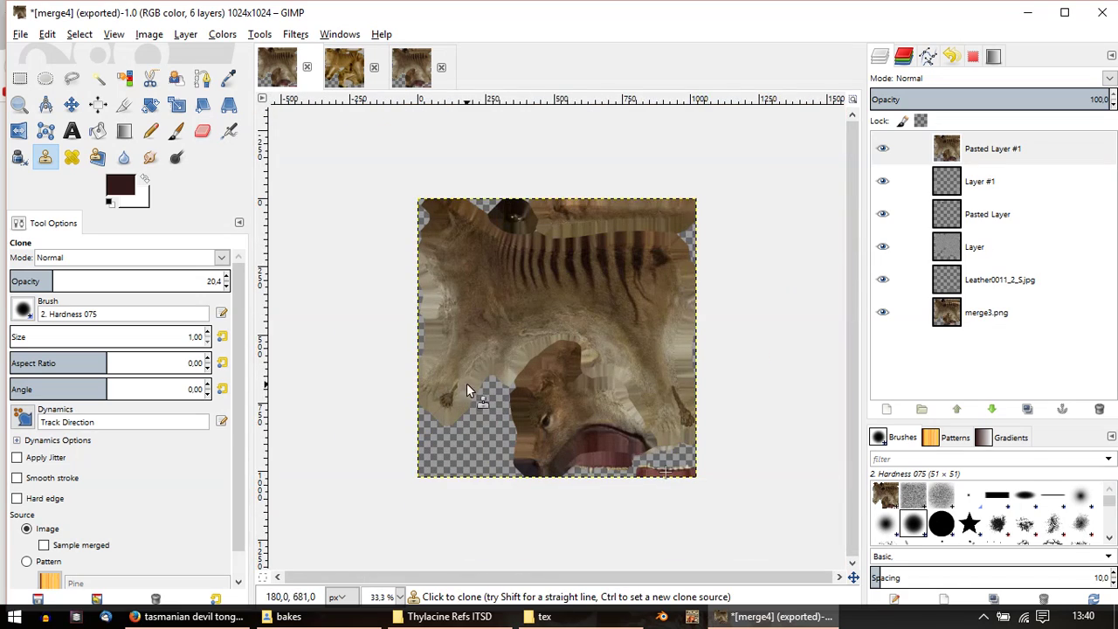
pyautogui.keyDown('ctrl'); pyautogui.scroll(2, 647, 253); pyautogui.keyUp('ctrl')
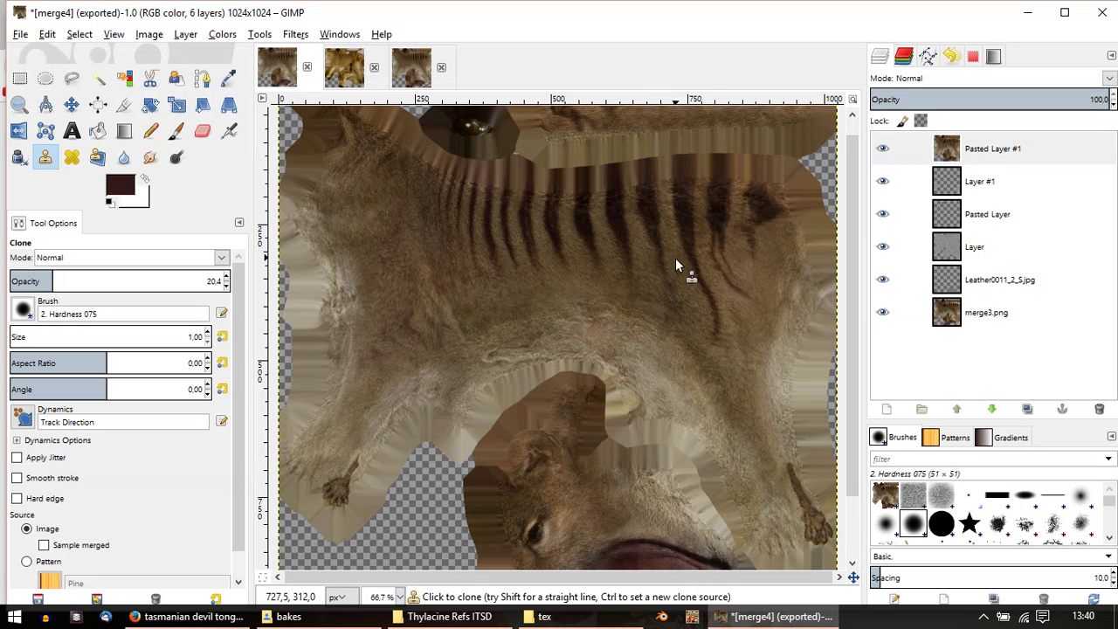
pyautogui.moveTo(576, 290); pyautogui.dragTo(589, 242, button='middle')
pyautogui.keyDown('ctrl'); pyautogui.scroll(-1, 600, 253); pyautogui.keyUp('ctrl')
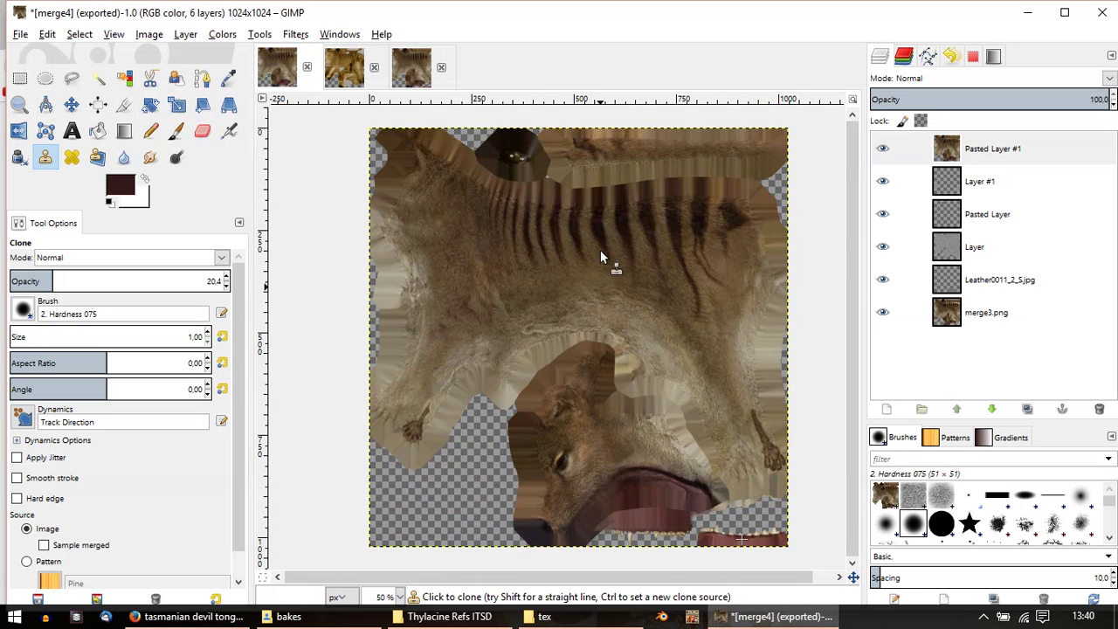